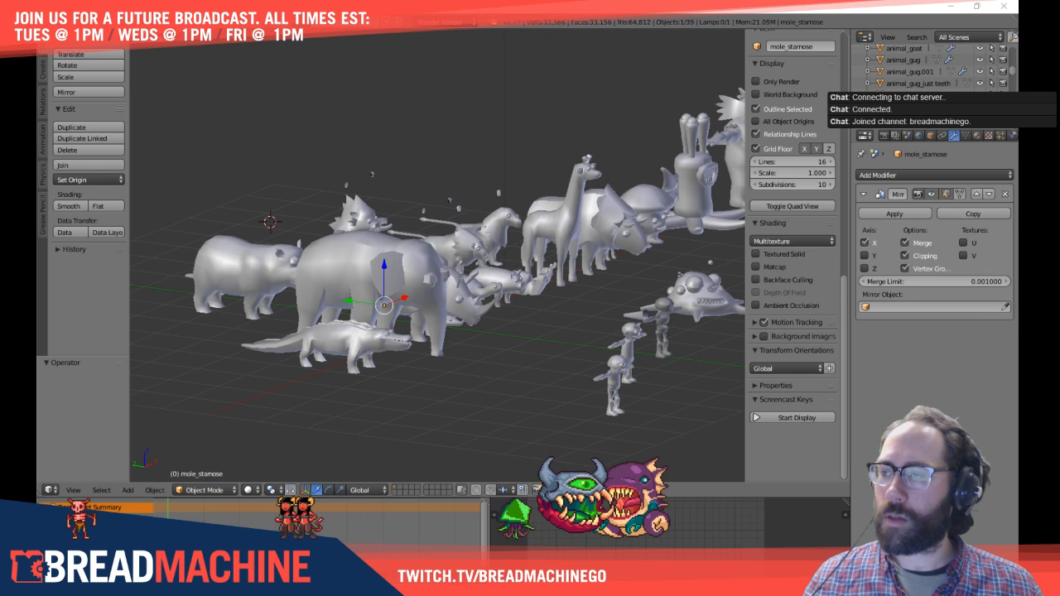
Step: Switch to the elephant texture in Photoshop and activate the Brush tool over the body area
key(alt+Tab)
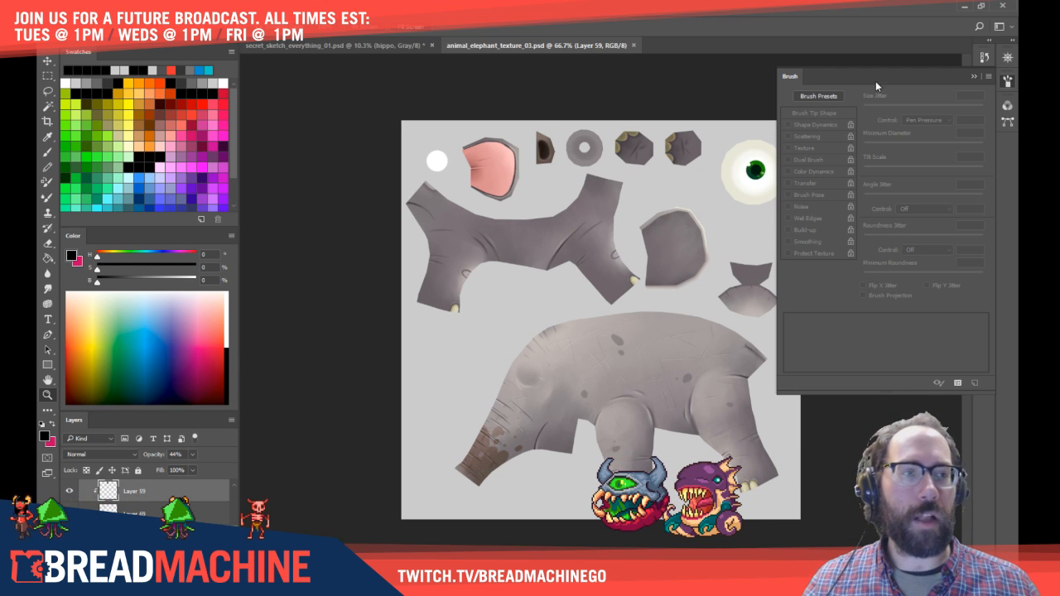
click(600, 209)
drag(599, 208, 423, 204)
key(b)
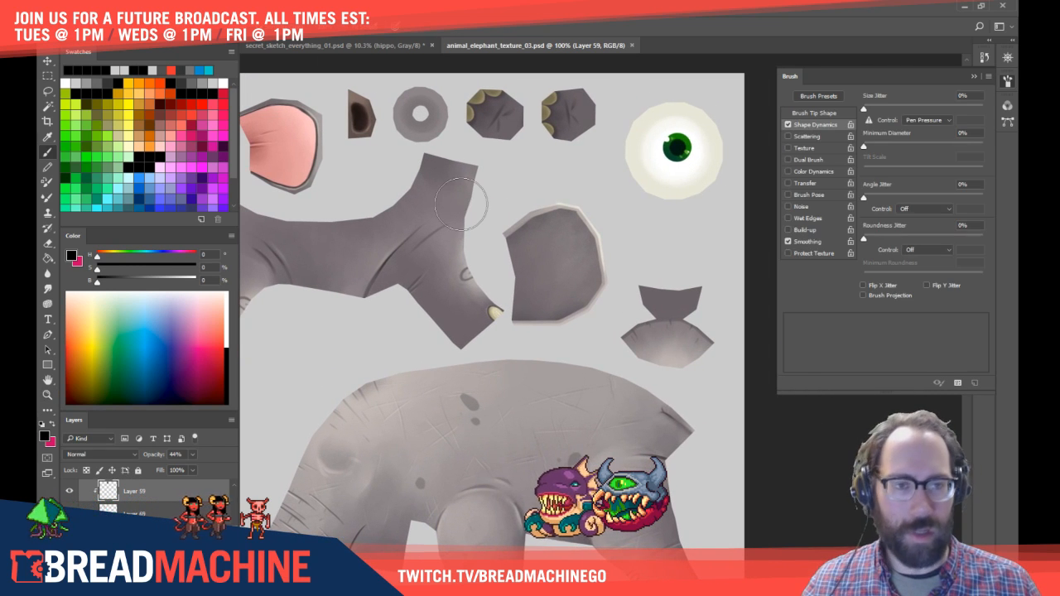
drag(624, 383, 693, 339)
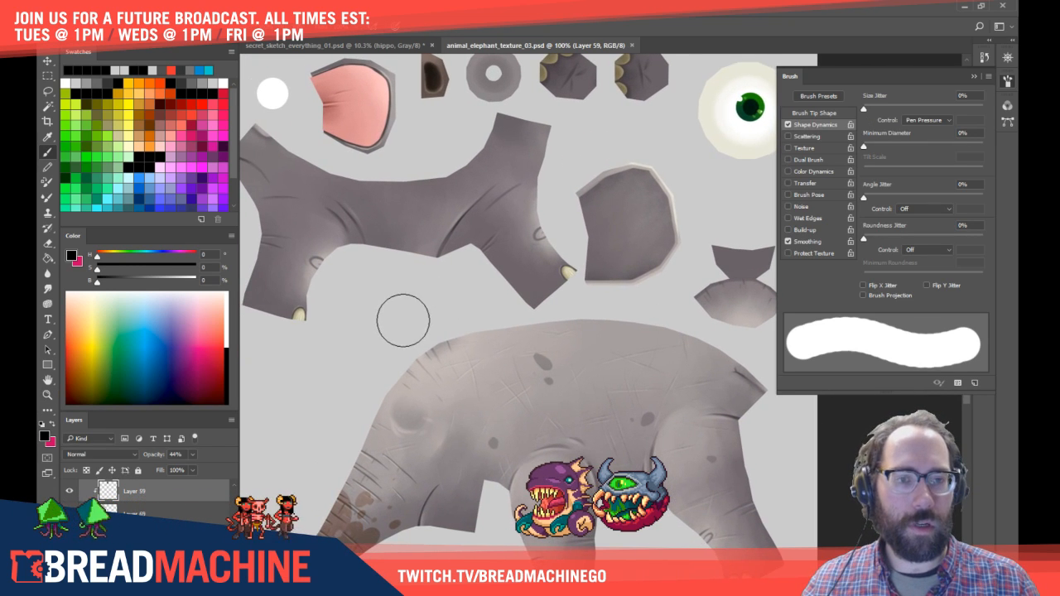
Step: Choose the 100 px speckled brush preset with dual brush texture
right_click(404, 319)
drag(539, 435, 538, 480)
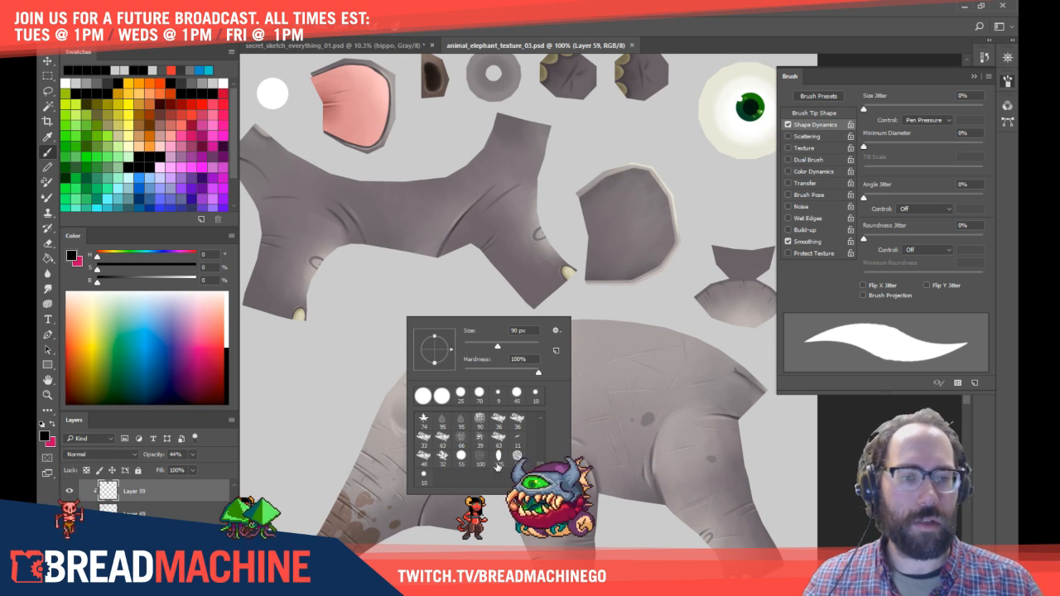
click(481, 456)
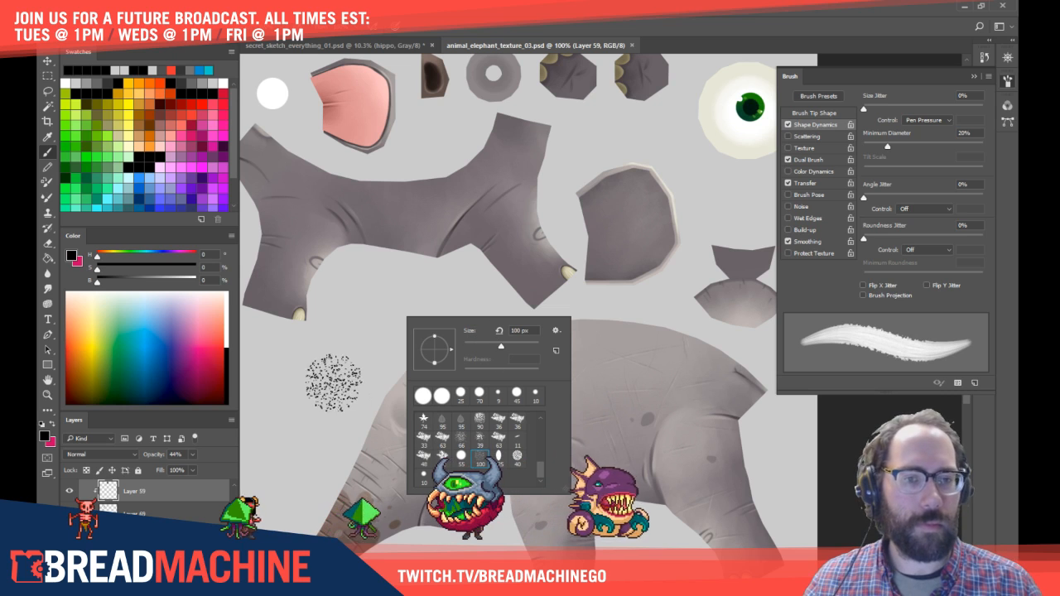
click(334, 384)
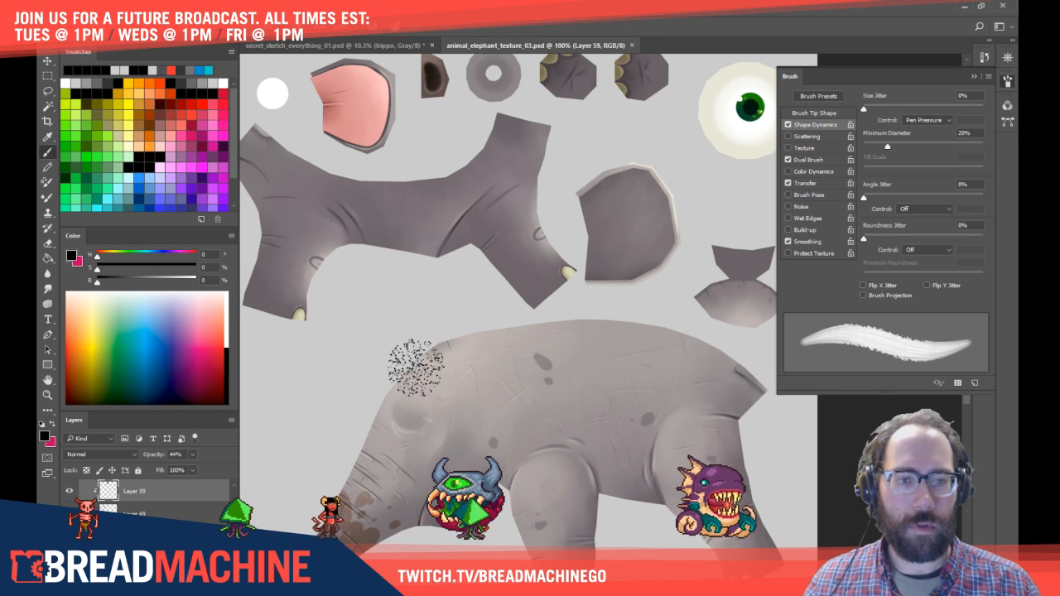
key(ctrl+z)
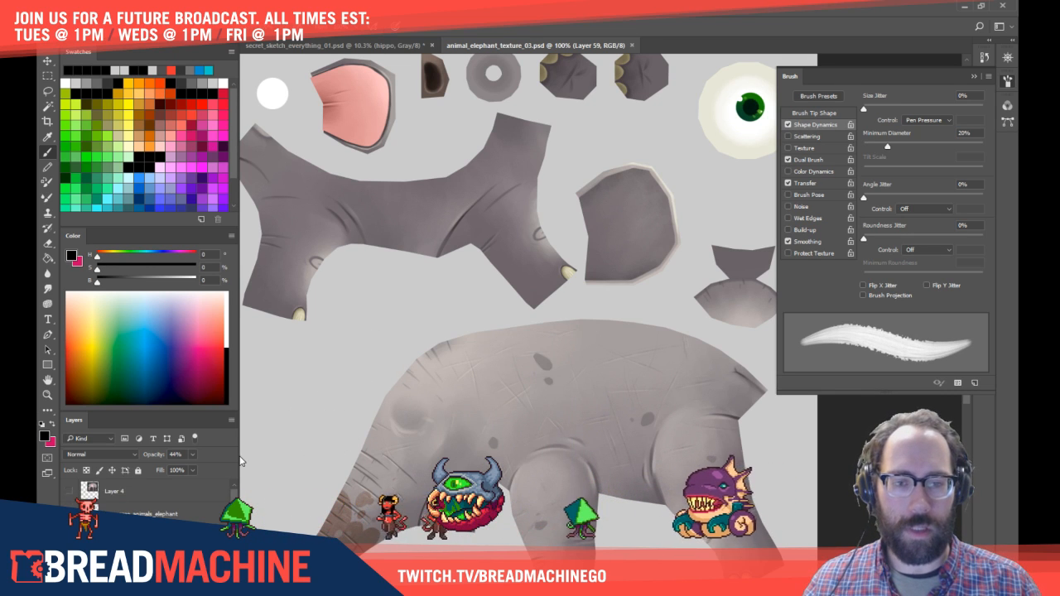
Step: Add a layer above Layer 4, try a stroke with the speckled brush, and undo it
click(128, 495)
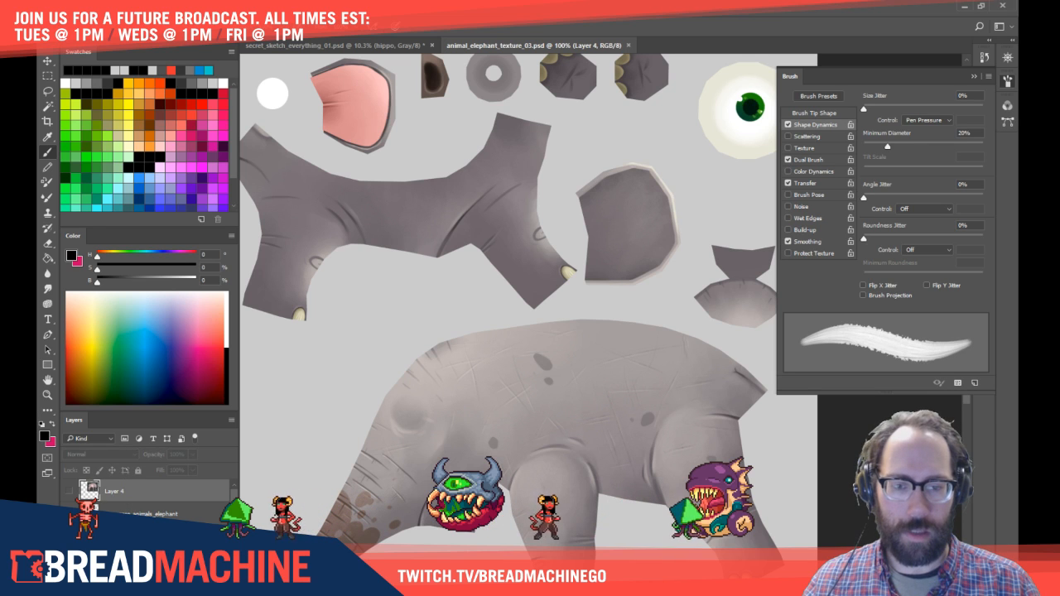
mouse_move(383, 360)
mouse_down()
mouse_move(390, 372)
mouse_move(335, 365)
mouse_move(407, 349)
mouse_move(449, 360)
mouse_move(553, 287)
mouse_up()
key(ctrl+z)
Step: Try the 125 px elliptical scattering brush beside the elephant's trunk and undo the stroke
right_click(482, 291)
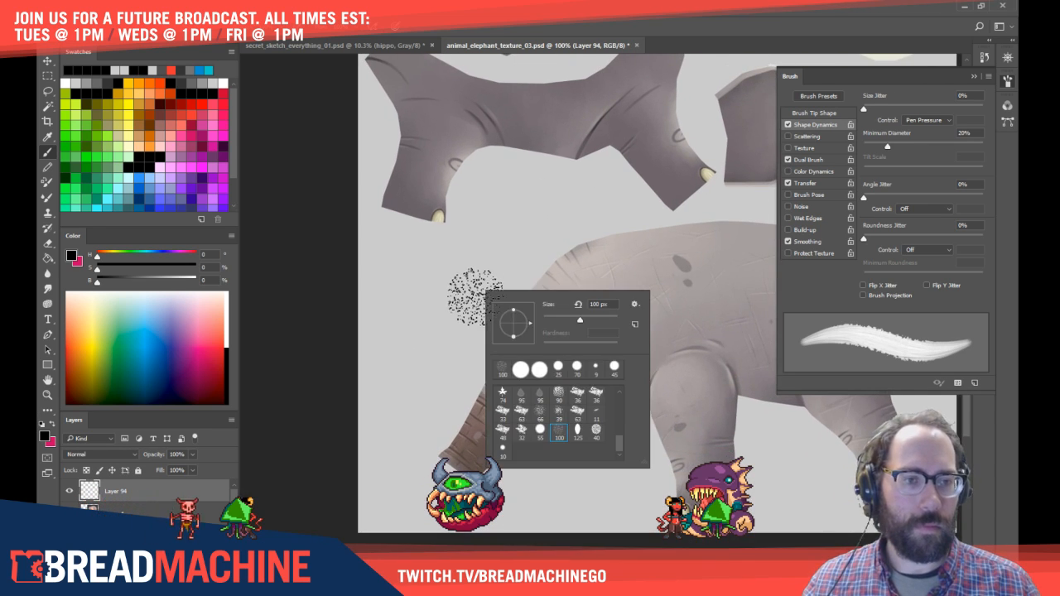
mouse_move(443, 320)
mouse_down()
mouse_move(502, 373)
mouse_move(682, 217)
mouse_move(492, 400)
mouse_up()
key(ctrl+z)
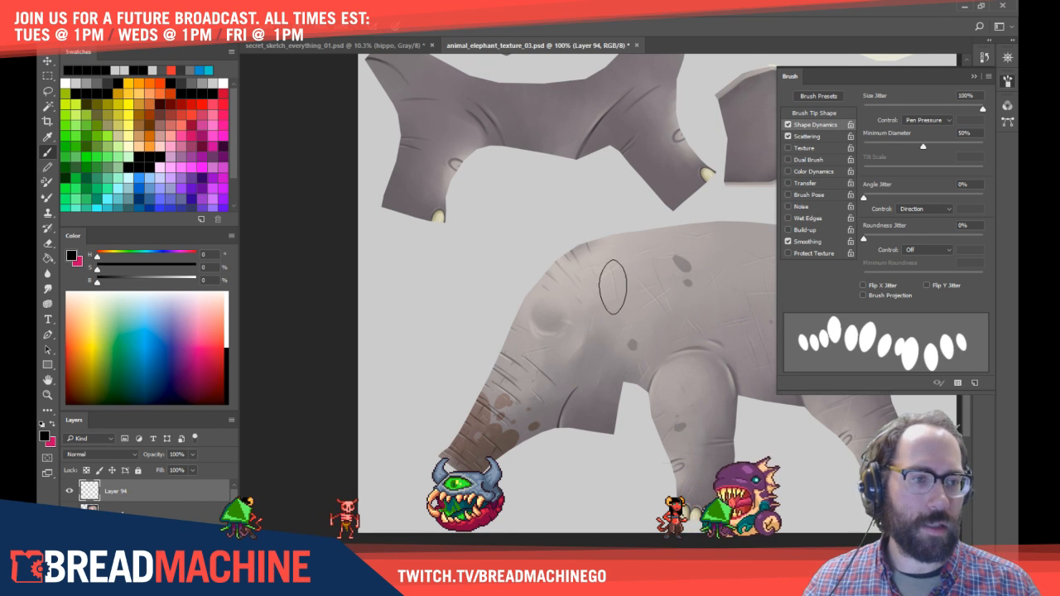
Step: Test the soft 40 px brush with several overlapping black strokes across the elephant's head, and undo them
right_click(614, 286)
click(727, 425)
drag(541, 260, 469, 361)
mouse_move(458, 342)
mouse_down()
mouse_move(520, 240)
mouse_move(520, 331)
mouse_up()
mouse_move(538, 294)
mouse_down()
mouse_move(486, 386)
mouse_move(504, 302)
mouse_up()
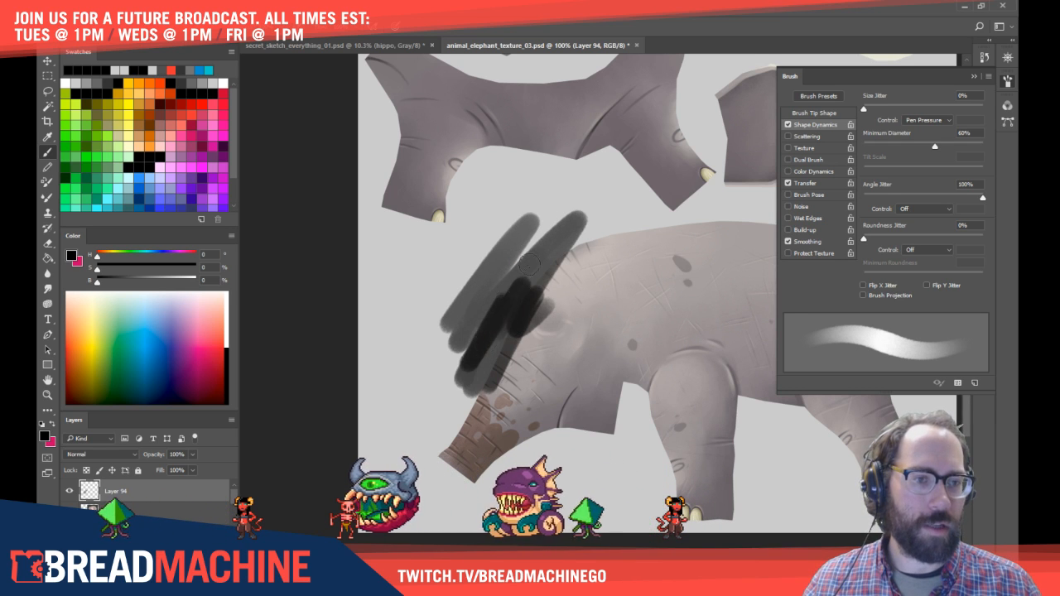
key(ctrl+z)
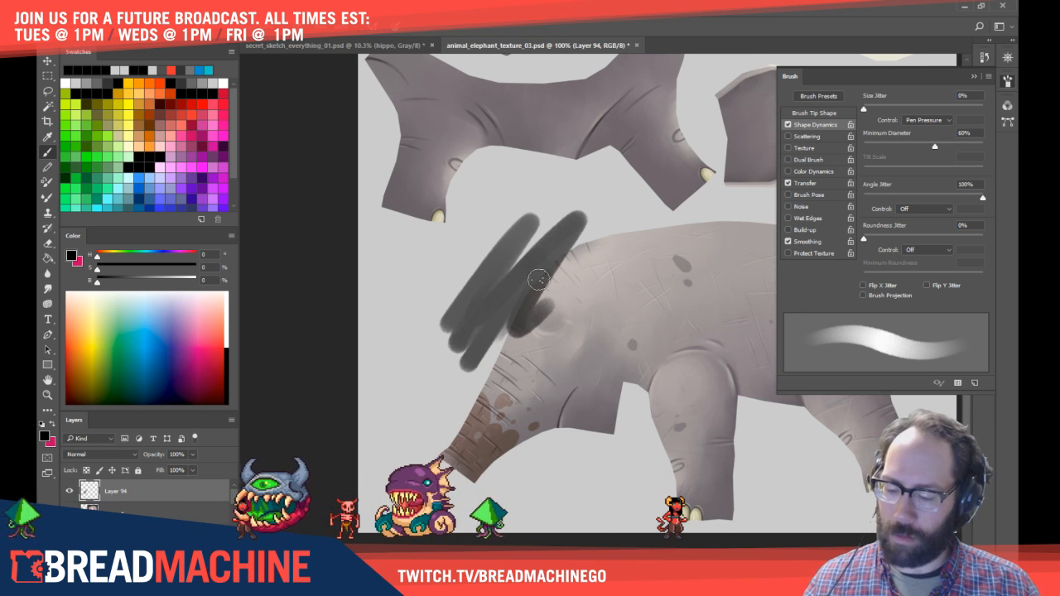
key(ctrl+alt+z)
Step: Draw a winding black line and a small smiley face over the elephant's head with the 10 px round brush
right_click(540, 286)
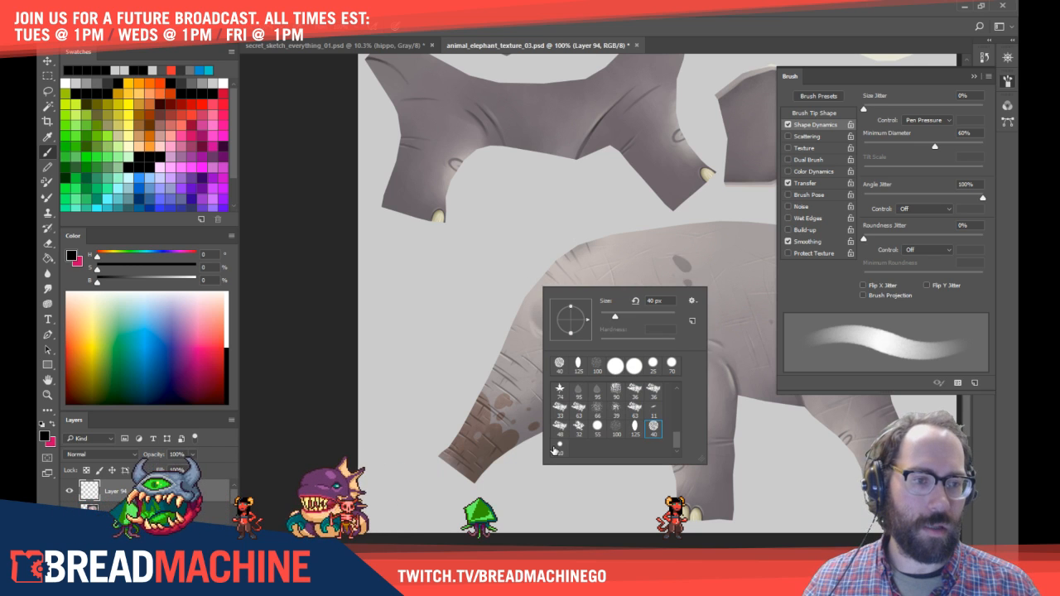
click(560, 445)
click(457, 316)
mouse_move(523, 371)
mouse_down()
mouse_move(574, 254)
mouse_move(663, 326)
mouse_up()
key(z)
mouse_move(570, 295)
mouse_down()
mouse_move(656, 246)
mouse_move(592, 281)
mouse_up()
key(b)
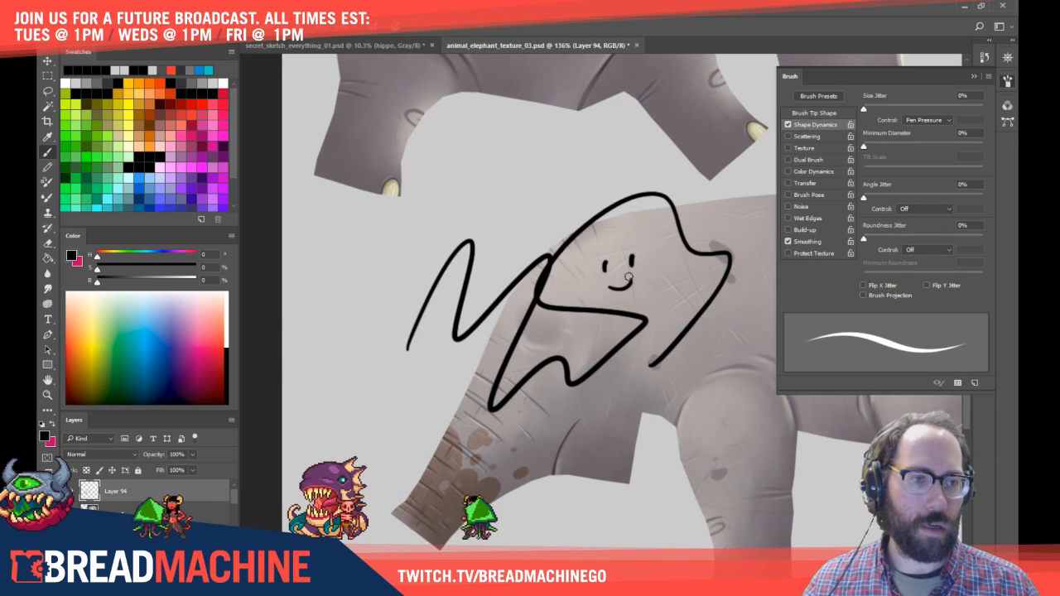
Step: Scribble dense black patches around the trunk with the rough 32 px and 48 px brushes, and delete the test layer
right_click(534, 301)
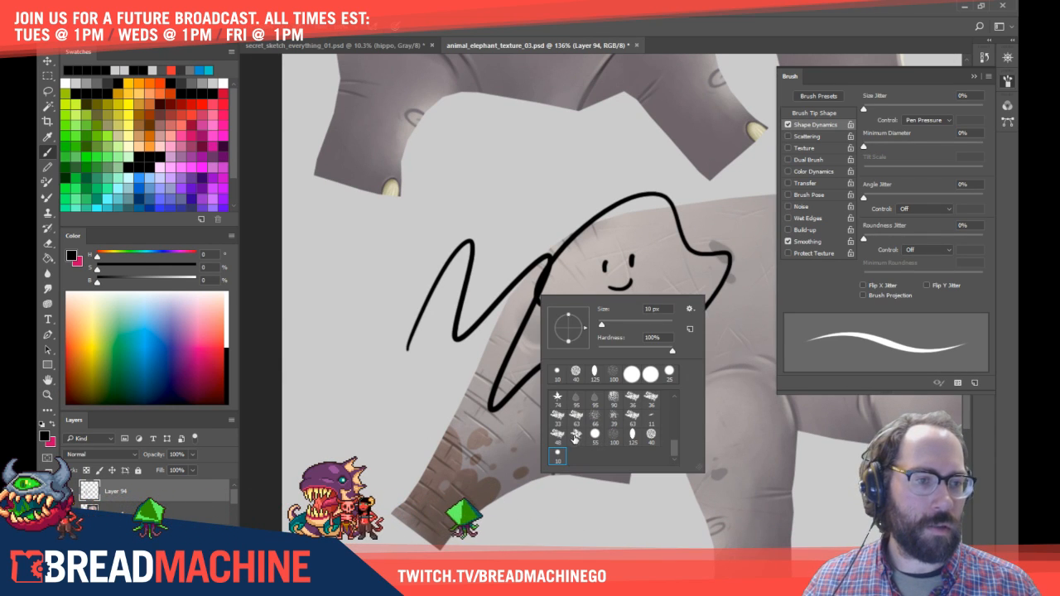
mouse_move(449, 367)
mouse_down()
mouse_move(436, 390)
mouse_move(378, 421)
mouse_up()
drag(457, 393, 432, 460)
drag(583, 411, 531, 427)
right_click(534, 411)
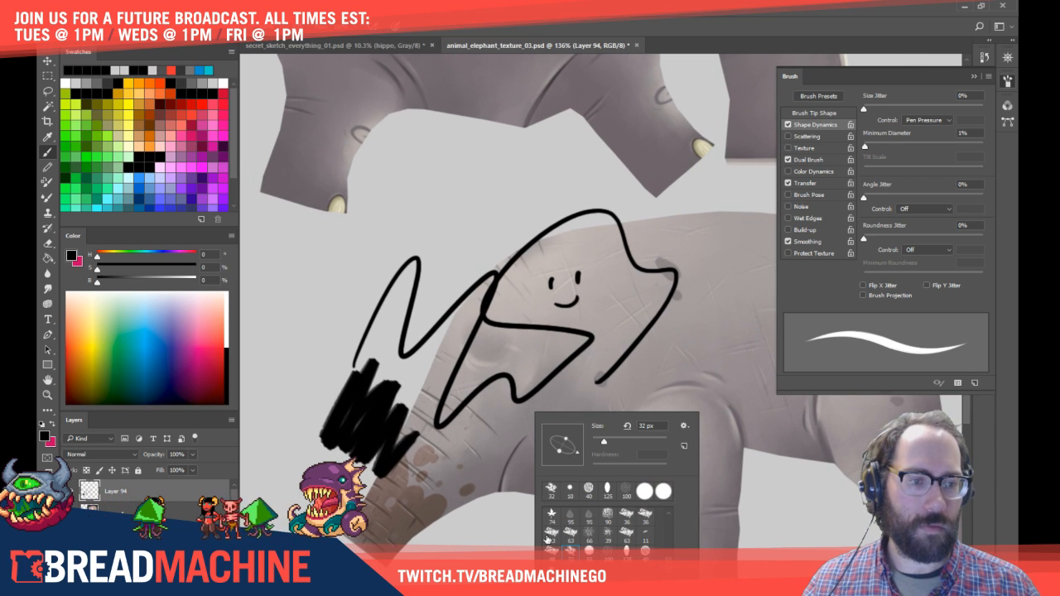
drag(454, 472, 491, 400)
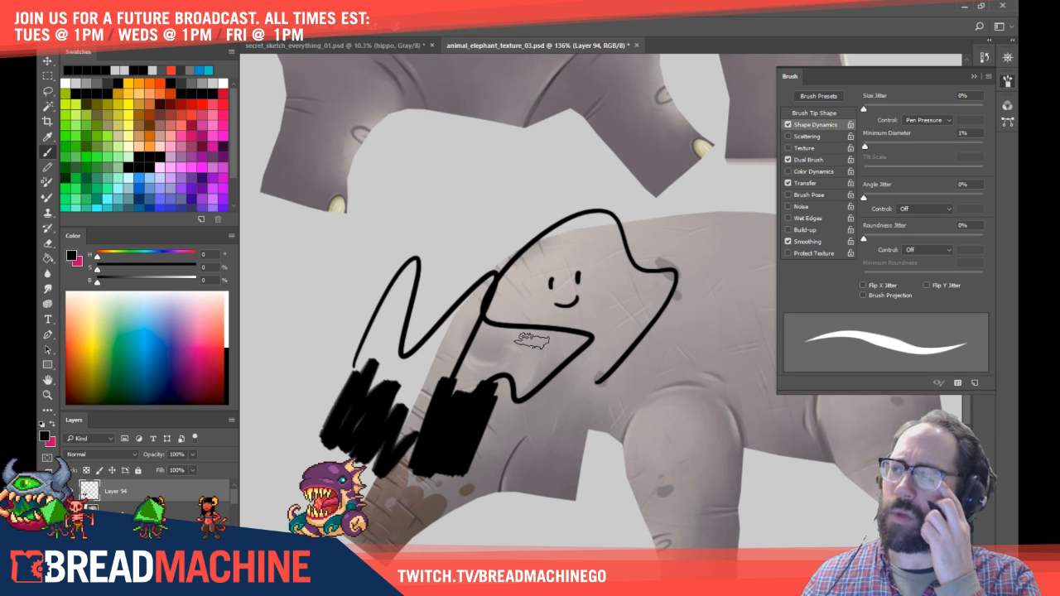
key(Delete)
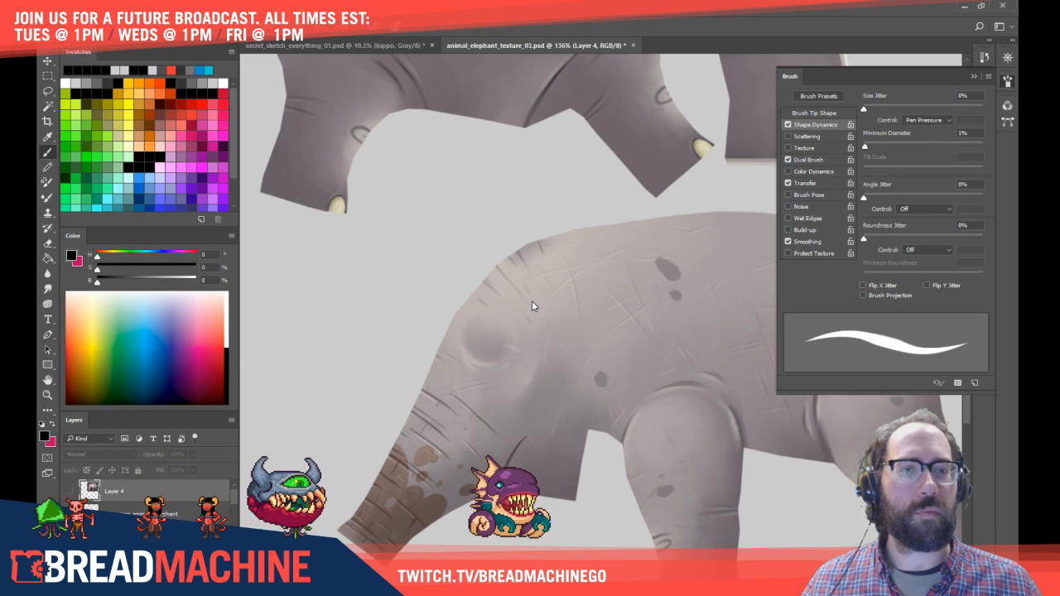
Step: Examine the elephant texture's save folder and file names without saving a copy
key(ctrl+shift+s)
drag(310, 10, 358, 72)
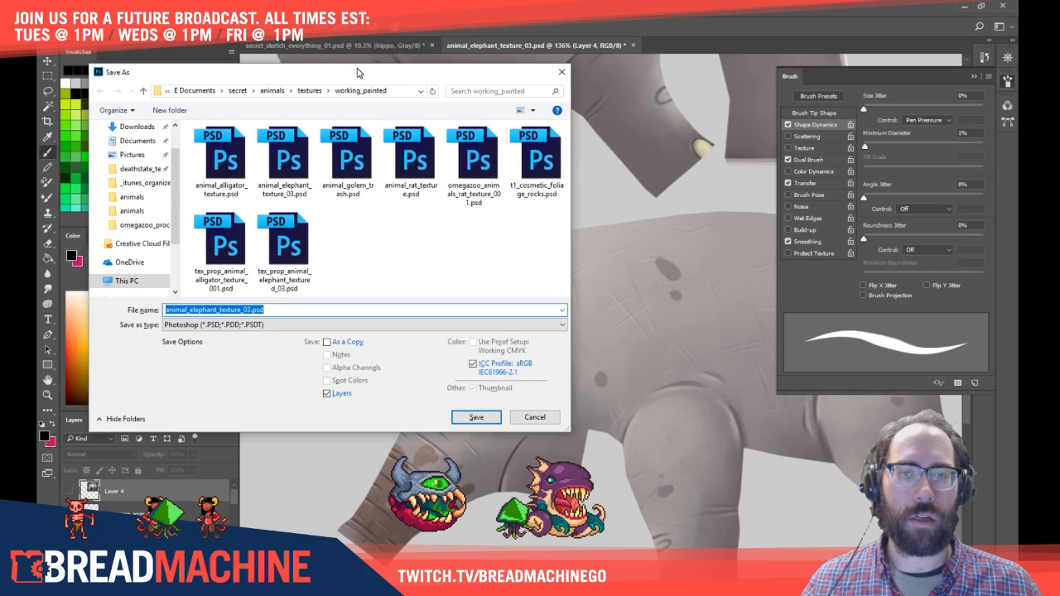
key(Escape)
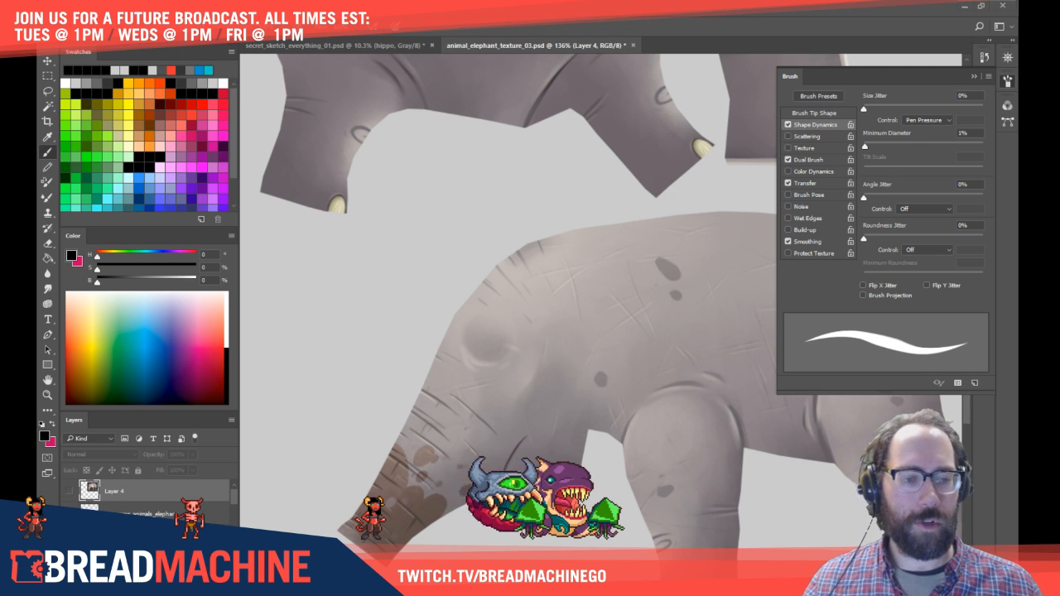
Step: Switch to Blender and examine the untextured animal models up close
key(alt+Tab)
middle_drag(453, 317, 485, 281)
scroll(486, 281, up, 7)
middle_drag(470, 336, 472, 314)
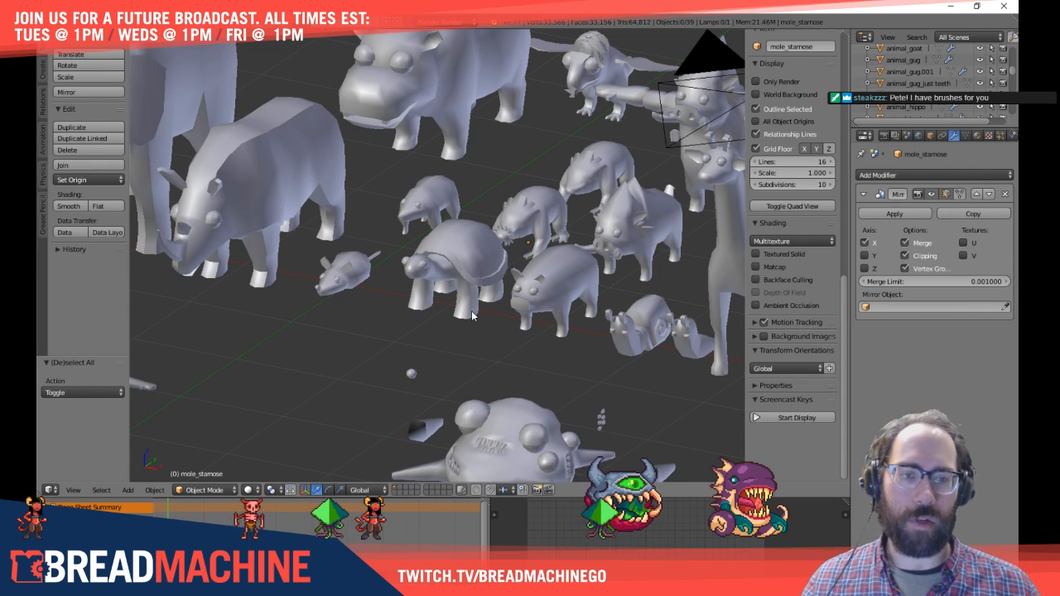
Step: Switch back to Photoshop and reset the brush presets, replacing the current set with the default brushes
key(alt+Tab)
right_click(390, 363)
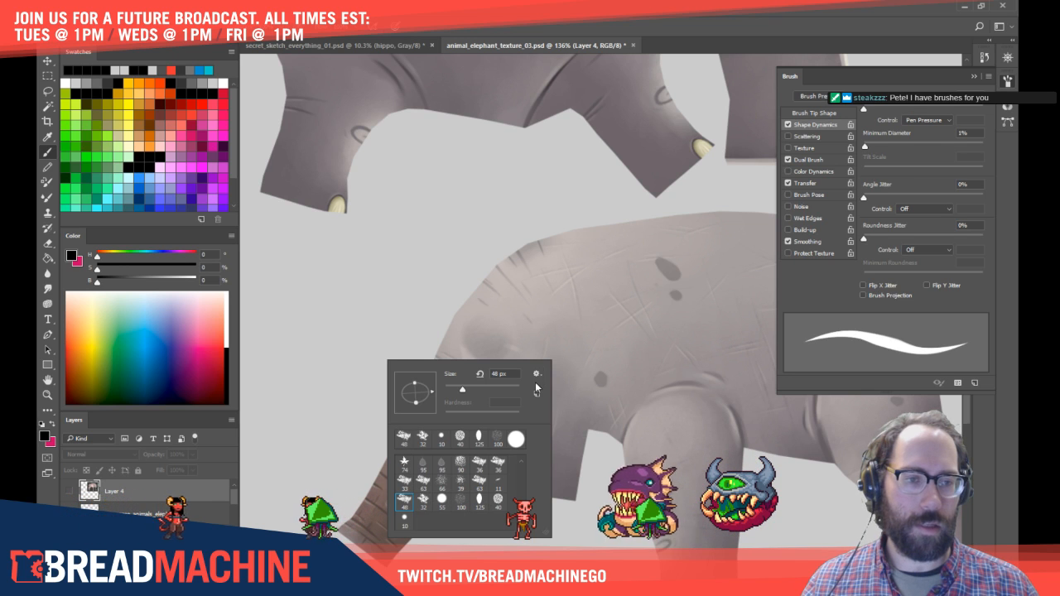
click(537, 373)
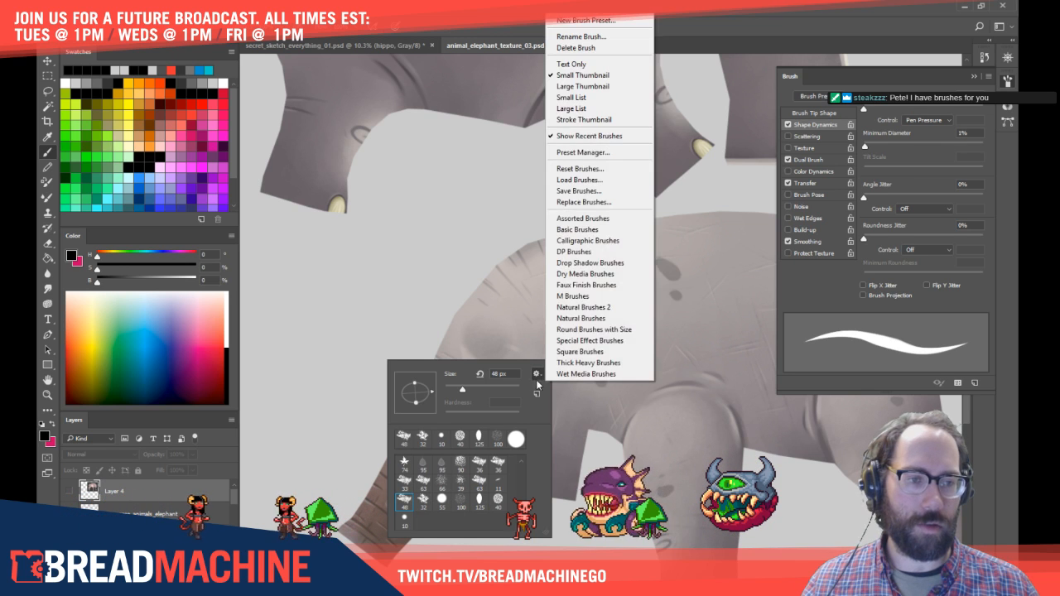
click(586, 171)
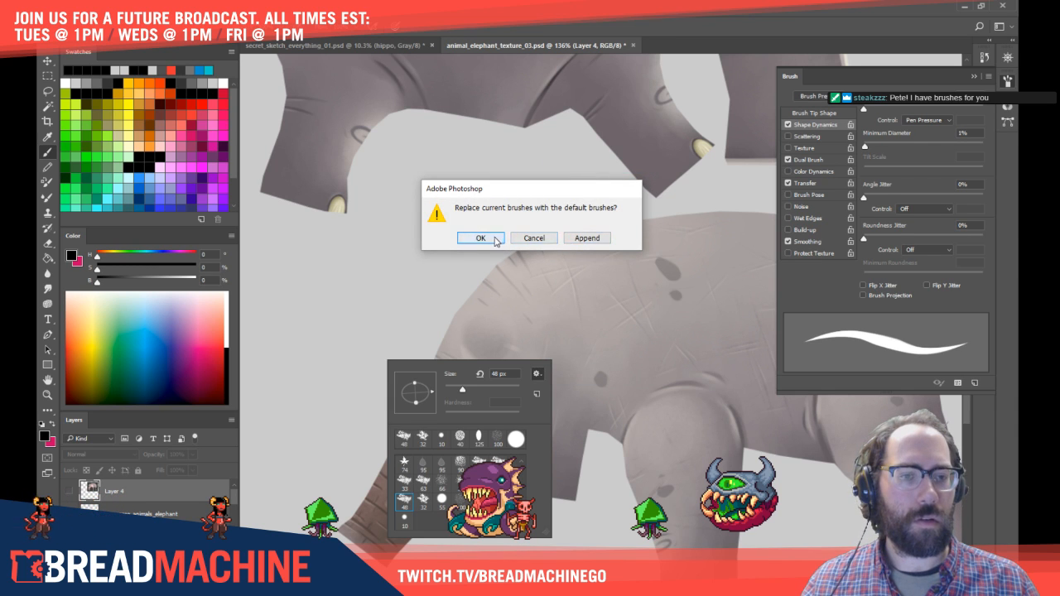
click(480, 239)
drag(530, 517, 530, 460)
Step: Load the saved custom brush set into the brush presets
click(537, 374)
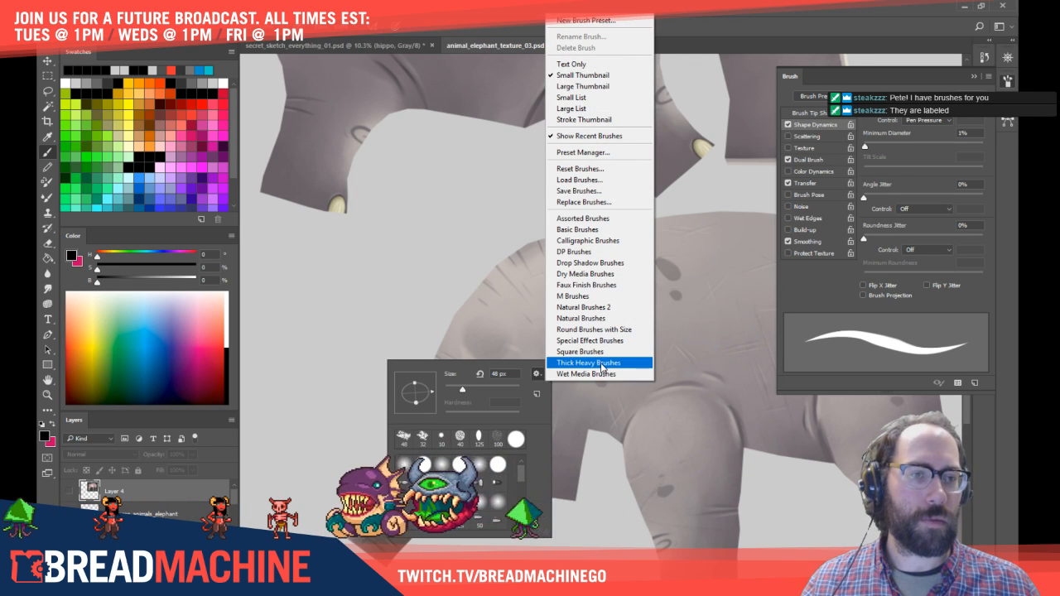
click(607, 180)
mouse_move(560, 297)
mouse_down()
mouse_move(335, 248)
mouse_move(0, 247)
mouse_up()
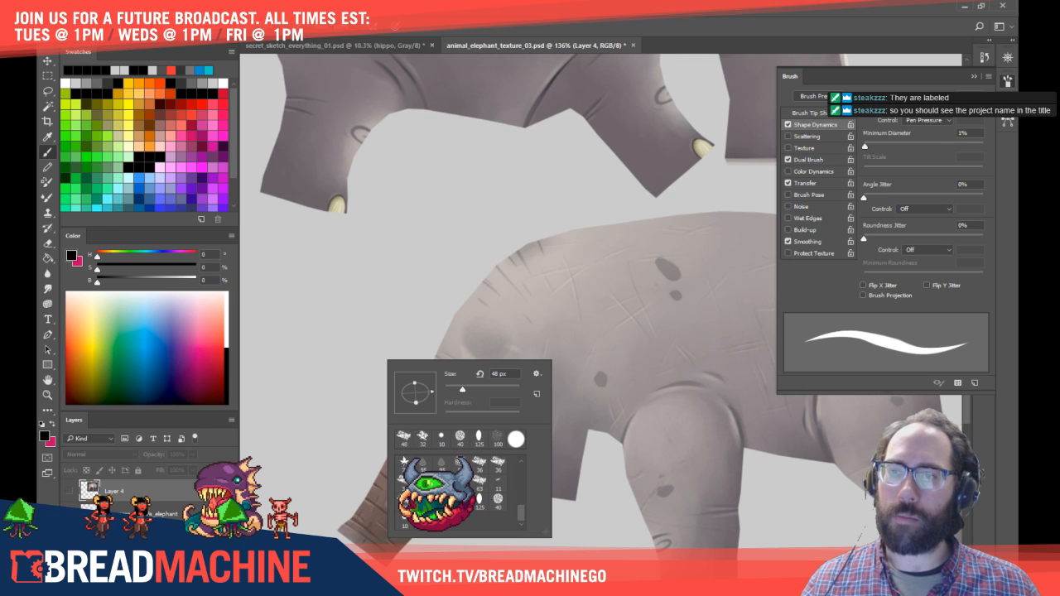
key(Return)
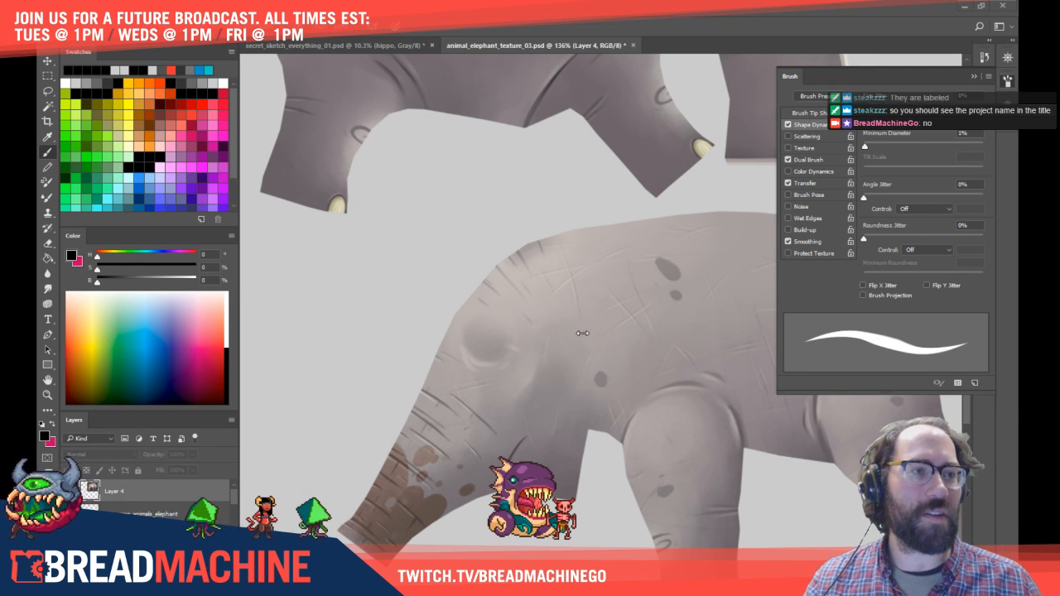
Step: Add a new empty layer above Layer 4 with the default settings
right_click(527, 336)
click(512, 346)
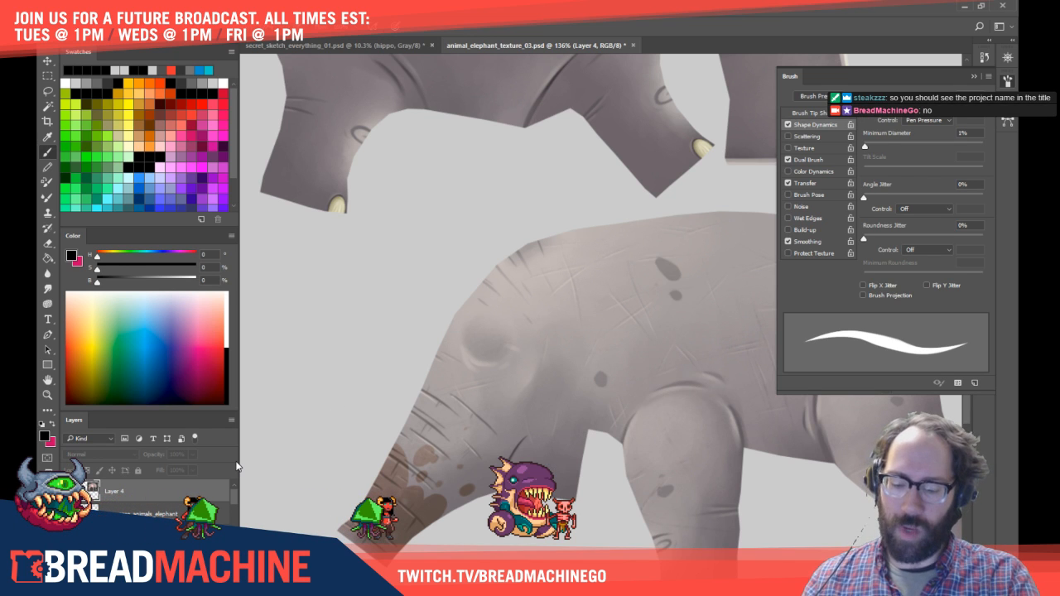
key(ctrl+shift+n)
key(Return)
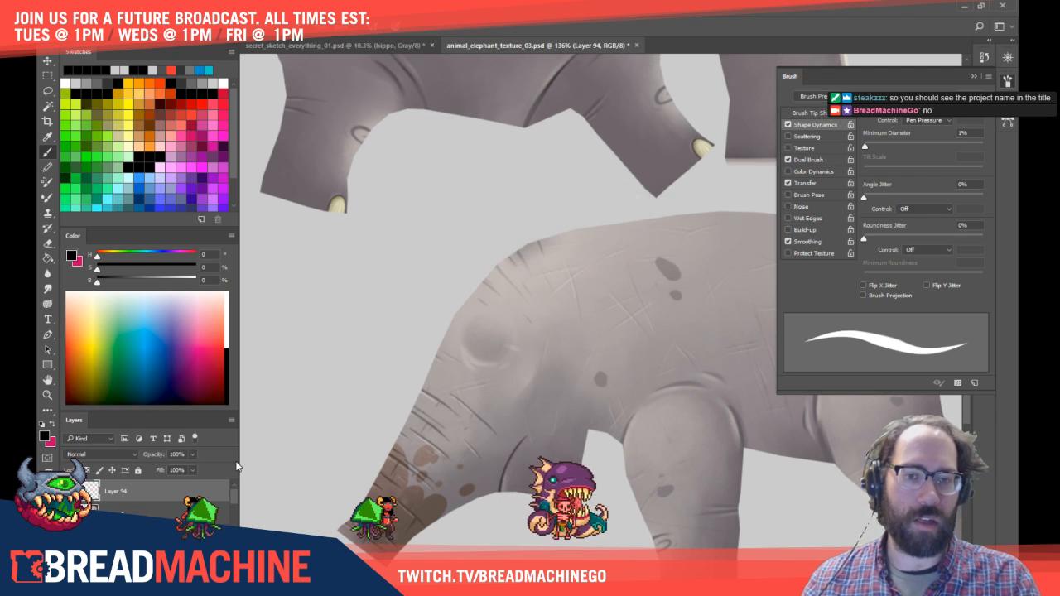
Step: Paint a dark test patch beside the elephant's head with the 55 px wet-edged brush, and delete the test layer
right_click(526, 247)
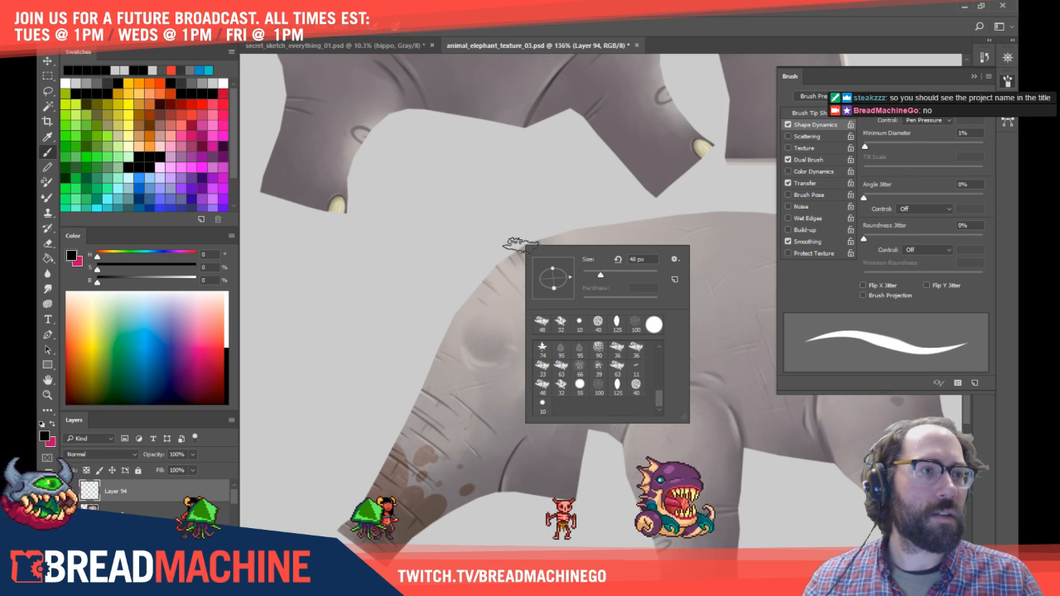
click(580, 384)
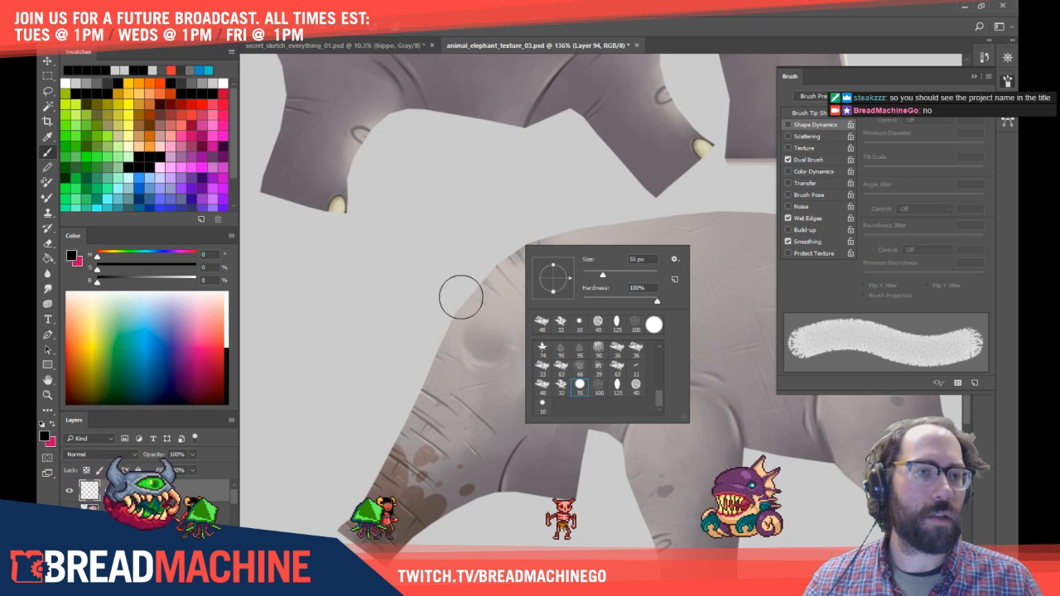
click(436, 265)
mouse_move(436, 265)
mouse_down()
mouse_move(447, 339)
mouse_move(382, 365)
mouse_move(411, 317)
mouse_move(520, 329)
mouse_up()
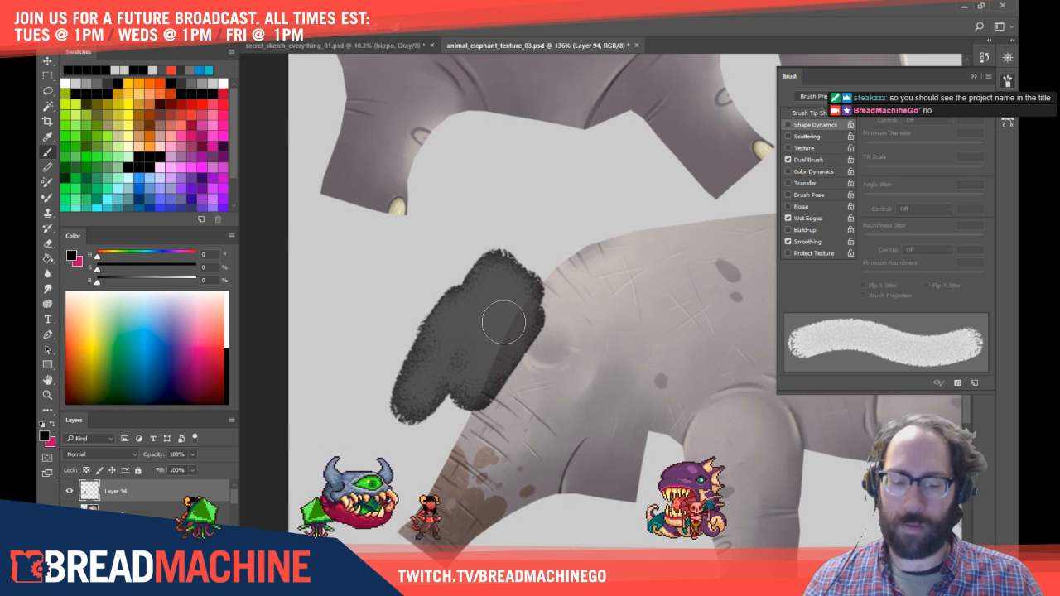
key(Delete)
Step: Collapse the floating brush settings to clear the view of the elephant's body texture
drag(599, 301, 434, 299)
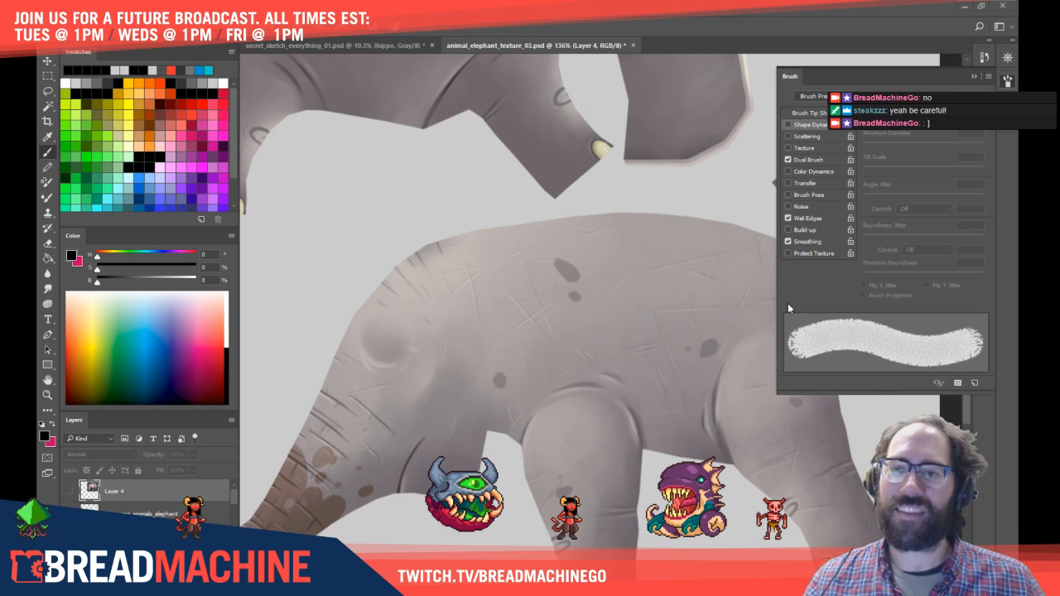
drag(617, 320, 663, 314)
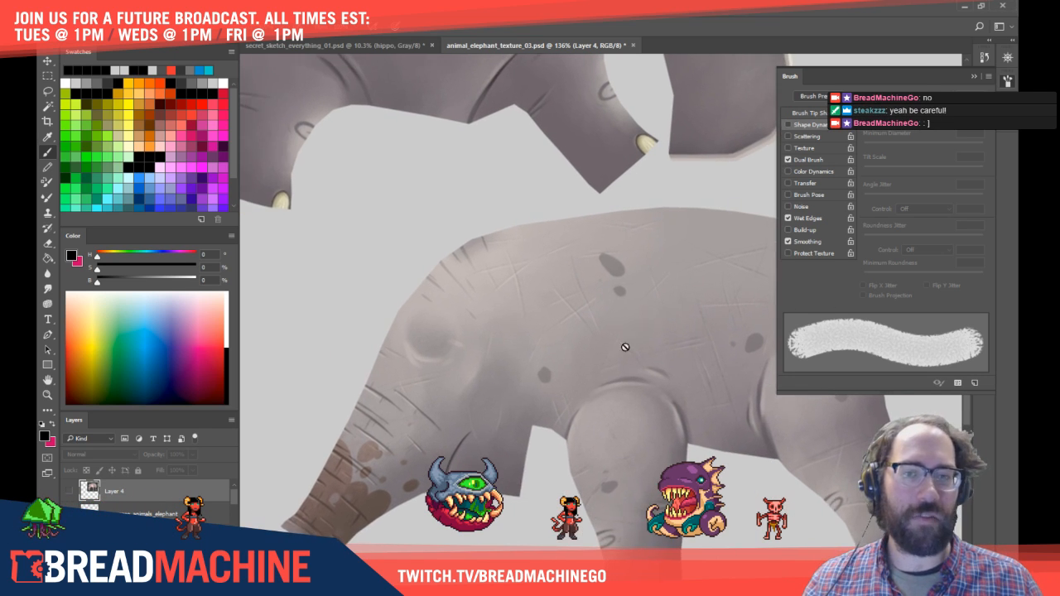
click(788, 75)
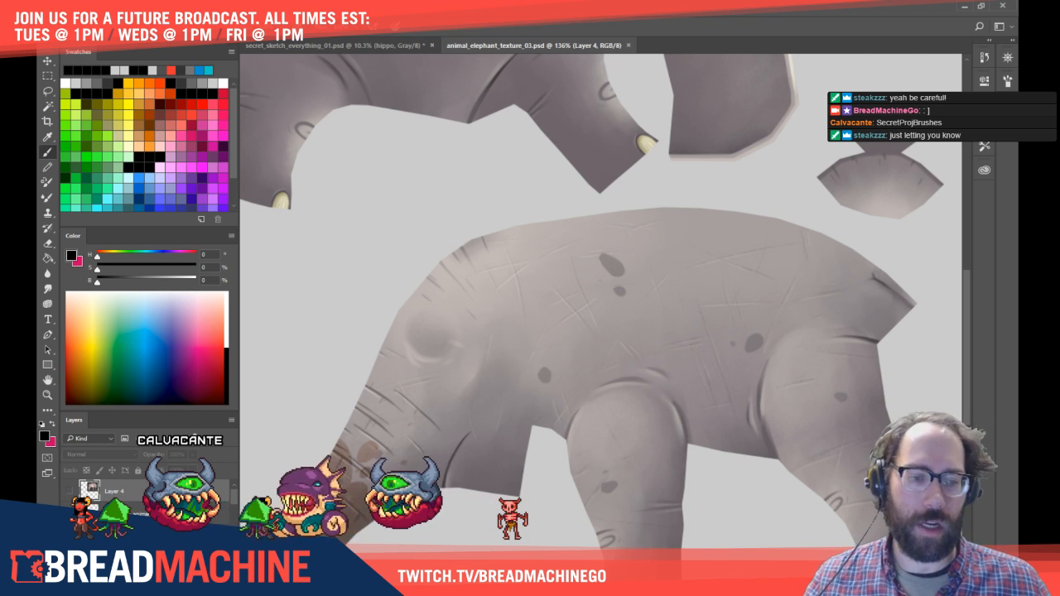
Step: Switch to Blender and isolate the hippo model from the other animals
key(alt+Tab)
middle_drag(434, 218, 395, 279)
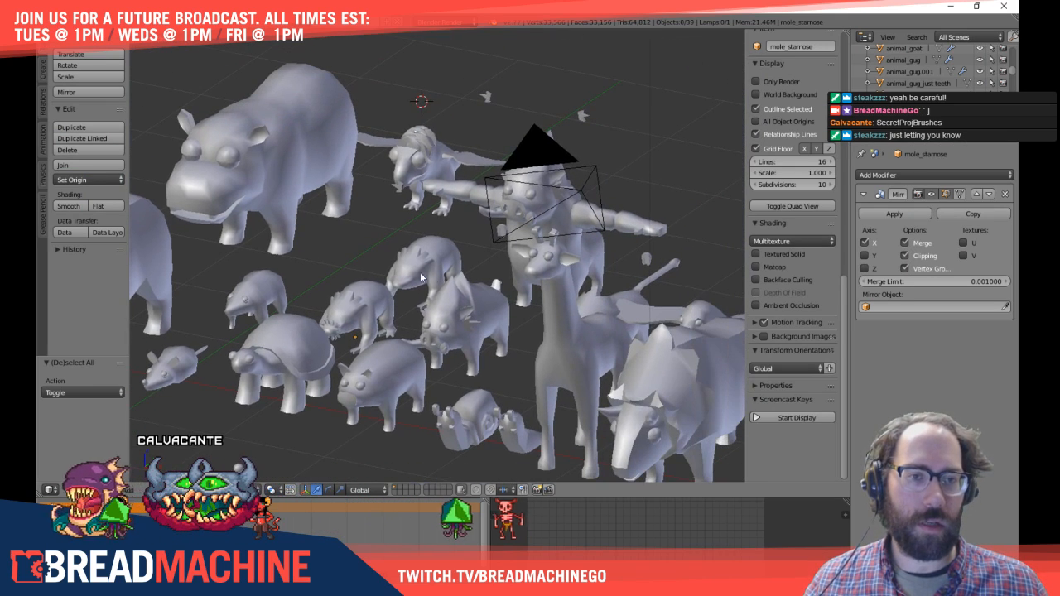
shift+middle_drag(504, 317, 404, 317)
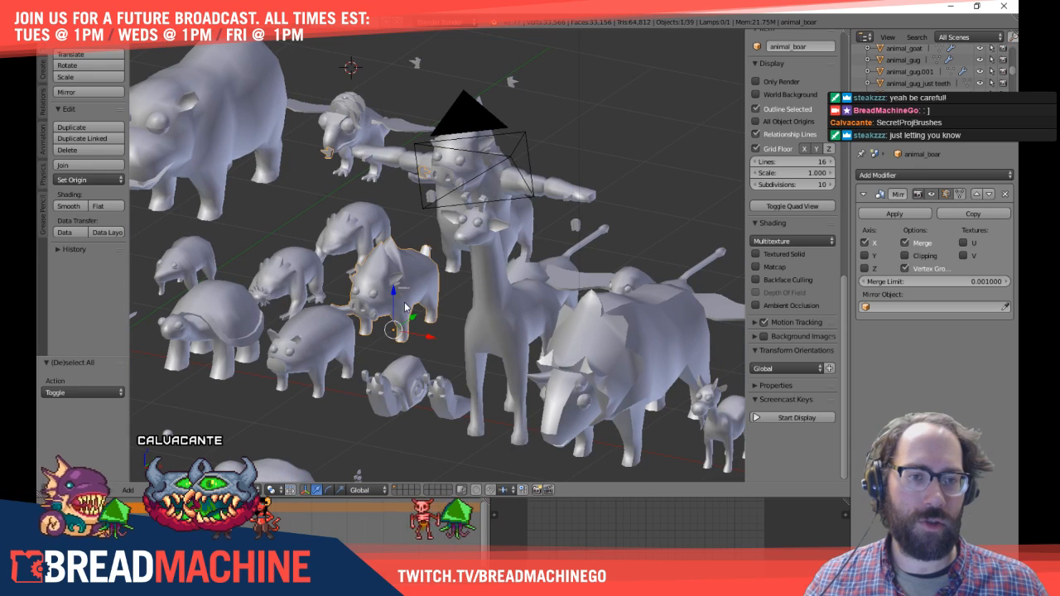
shift+middle_drag(286, 264, 456, 333)
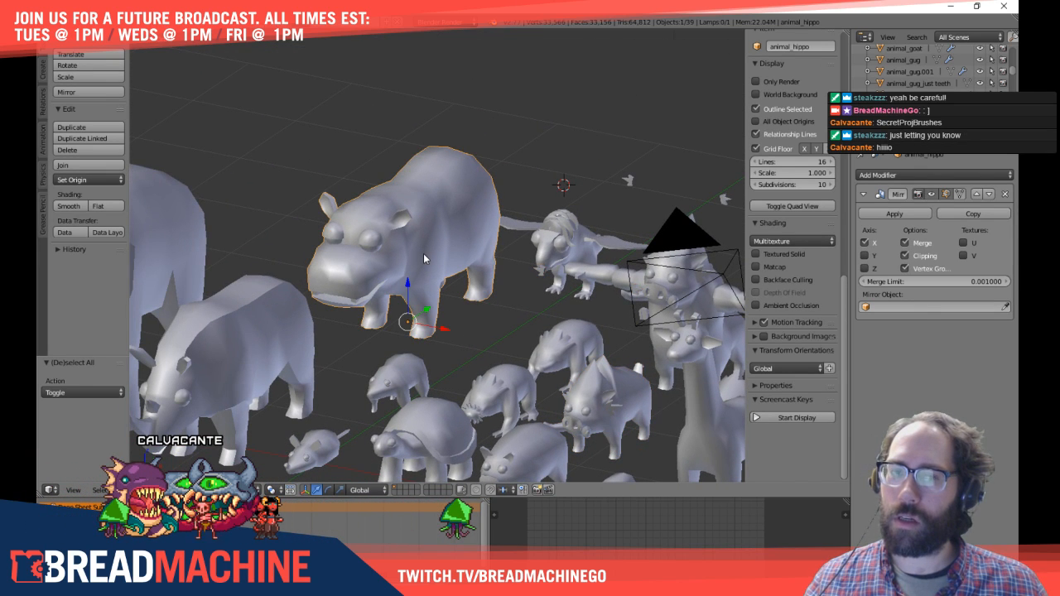
key(KP_Divide)
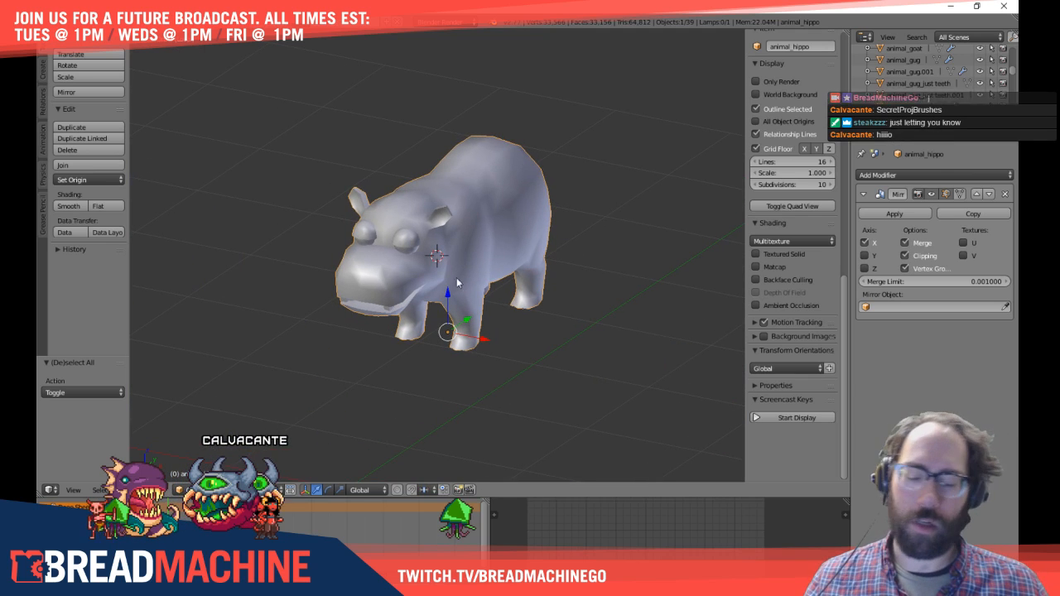
Step: Examine the hippo model from its side, and return to the full animal scene
middle_drag(540, 302, 207, 295)
scroll(296, 288, down, 1)
scroll(295, 285, up, 2)
shift+middle_drag(373, 290, 581, 286)
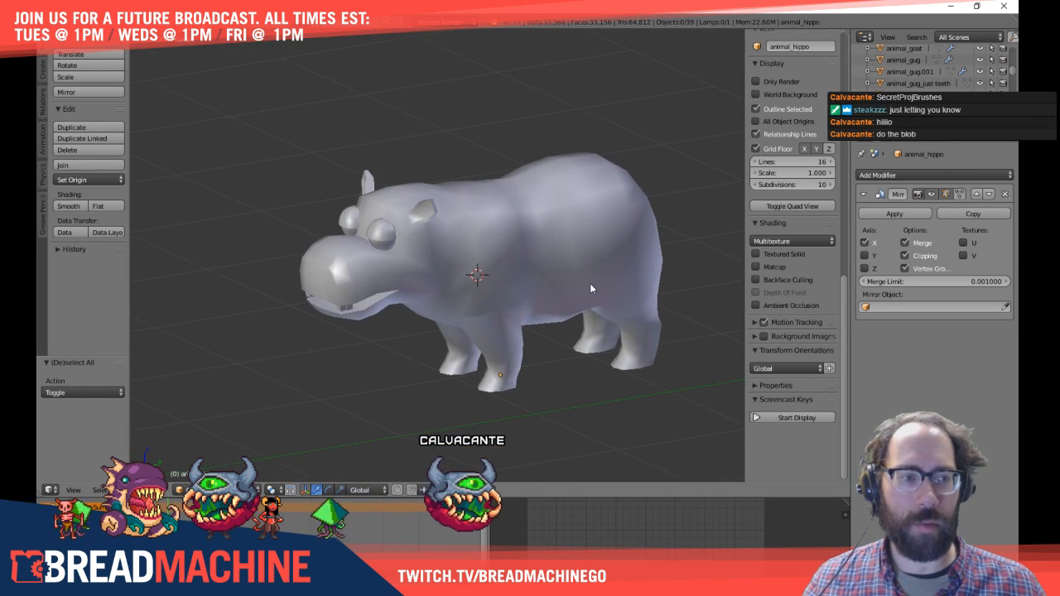
scroll(557, 283, up, 2)
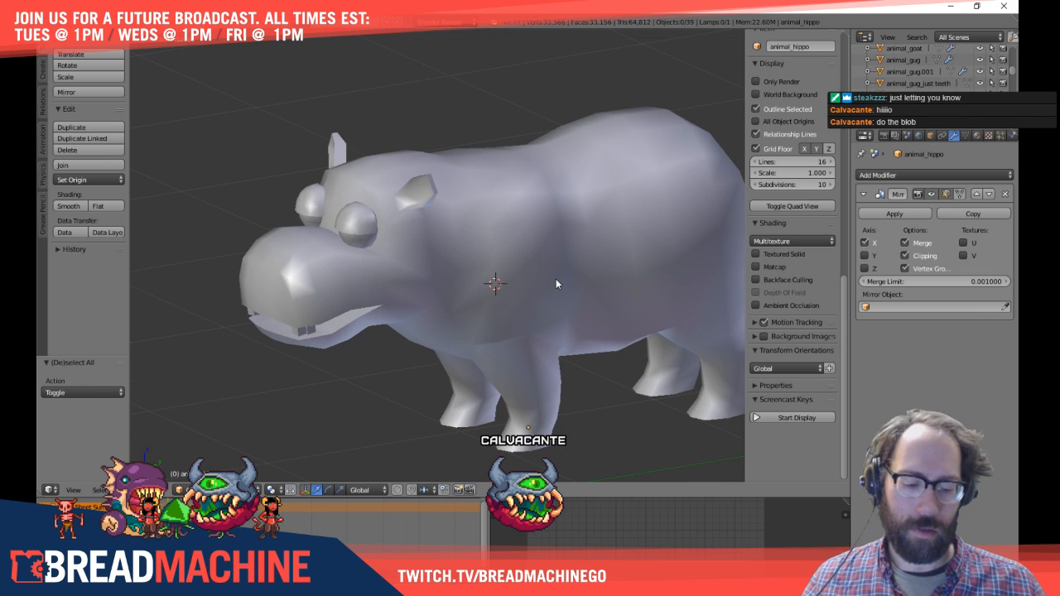
scroll(447, 203, down, 7)
right_click(434, 216)
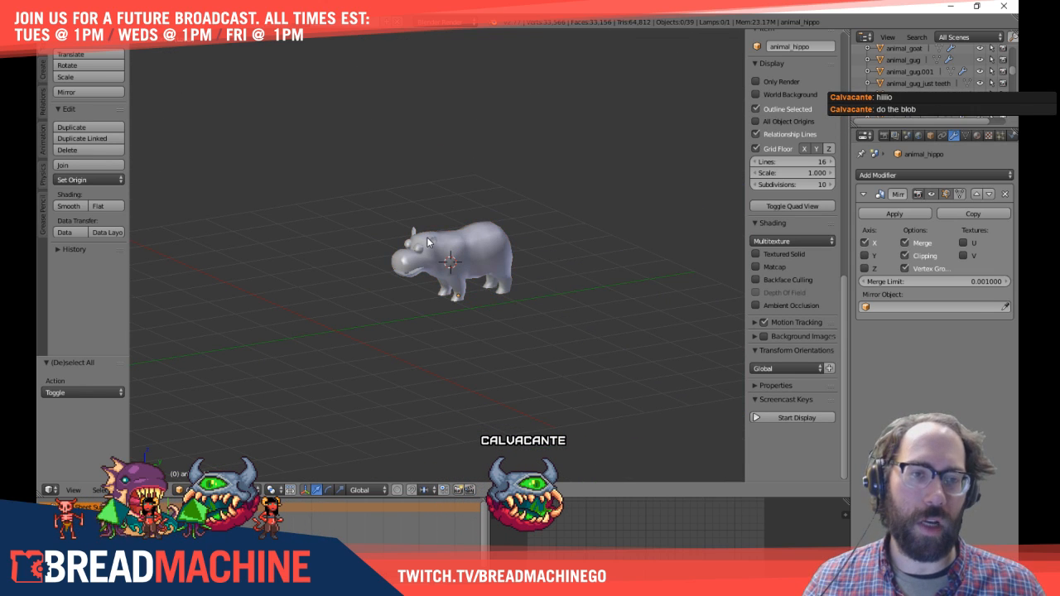
key(KP_Divide)
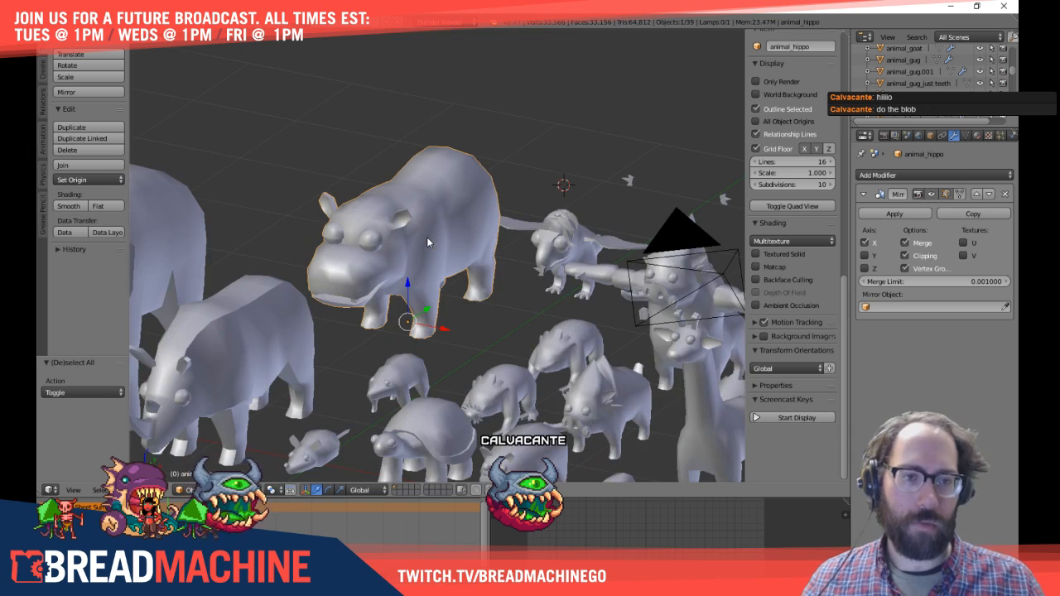
Step: Select the spiked blob creature's body in front of the animals and briefly check it in isolation
shift+middle_drag(422, 334, 467, 190)
shift+middle_drag(447, 301, 465, 173)
shift+middle_drag(515, 368, 464, 219)
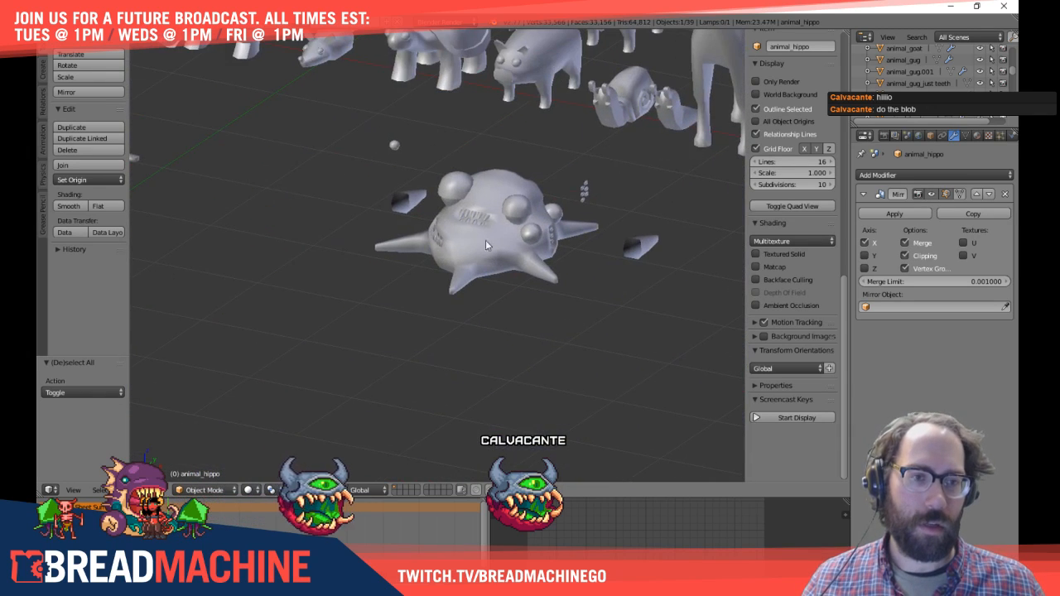
right_click(506, 253)
key(a)
right_click(506, 252)
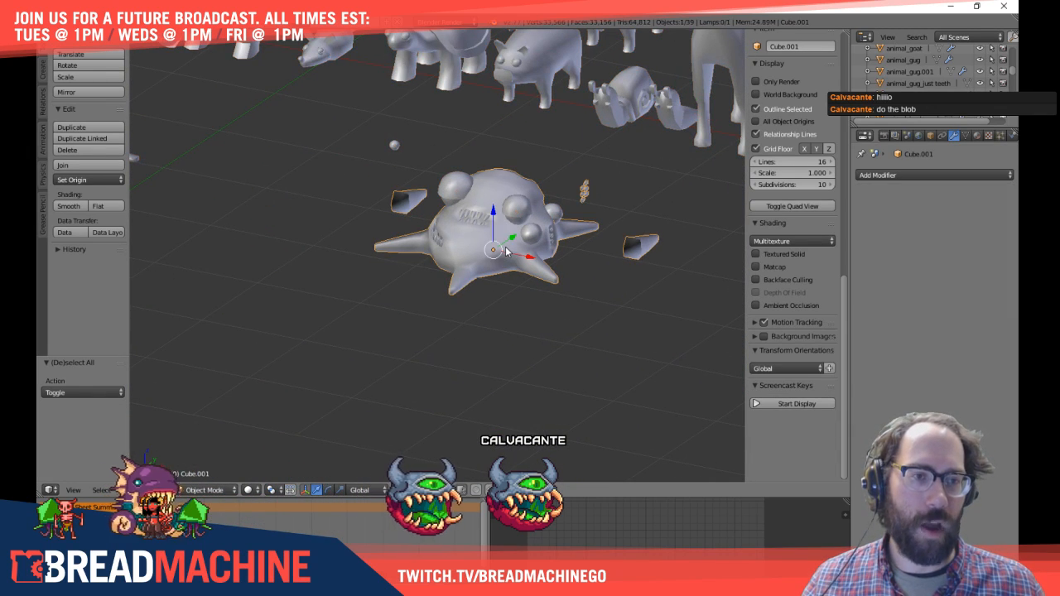
key(KP_Divide)
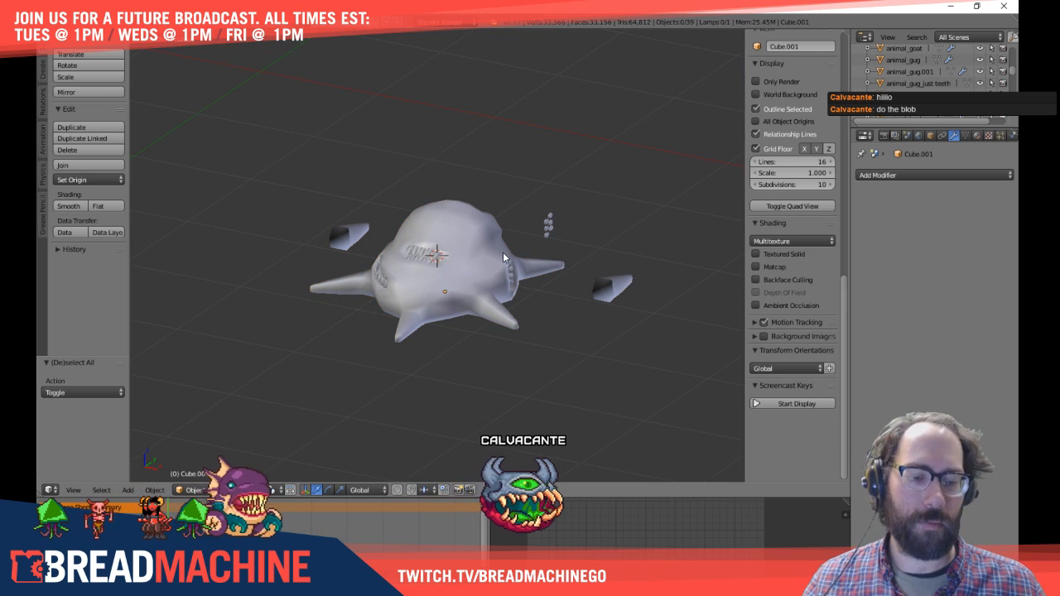
key(KP_Divide)
Step: Delete the detached spike floating near the blob's large eye from the body mesh
scroll(480, 228, up, 7)
shift+middle_drag(472, 210, 312, 376)
right_click(286, 249)
shift+middle_drag(252, 257, 356, 268)
right_click(348, 274)
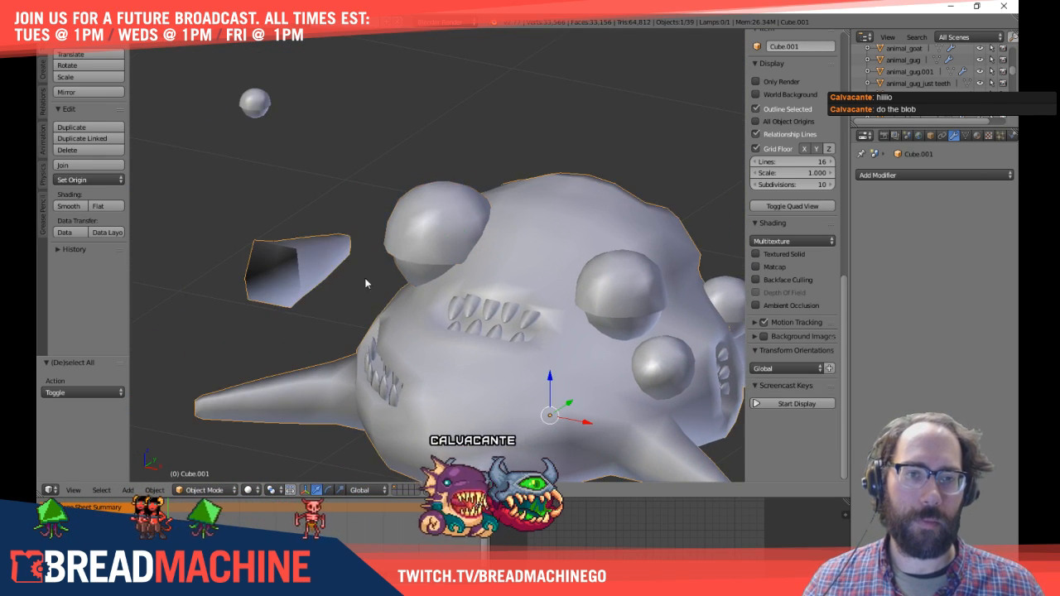
scroll(348, 274, down, 4)
middle_drag(430, 279, 440, 324)
key(Tab)
key(a)
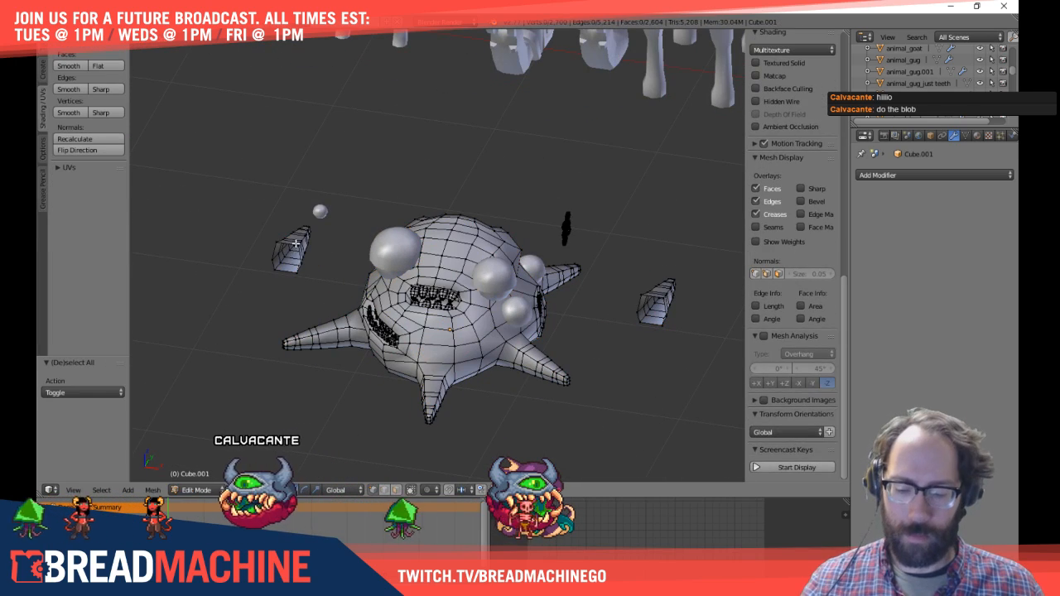
key(l)
key(x)
click(295, 244)
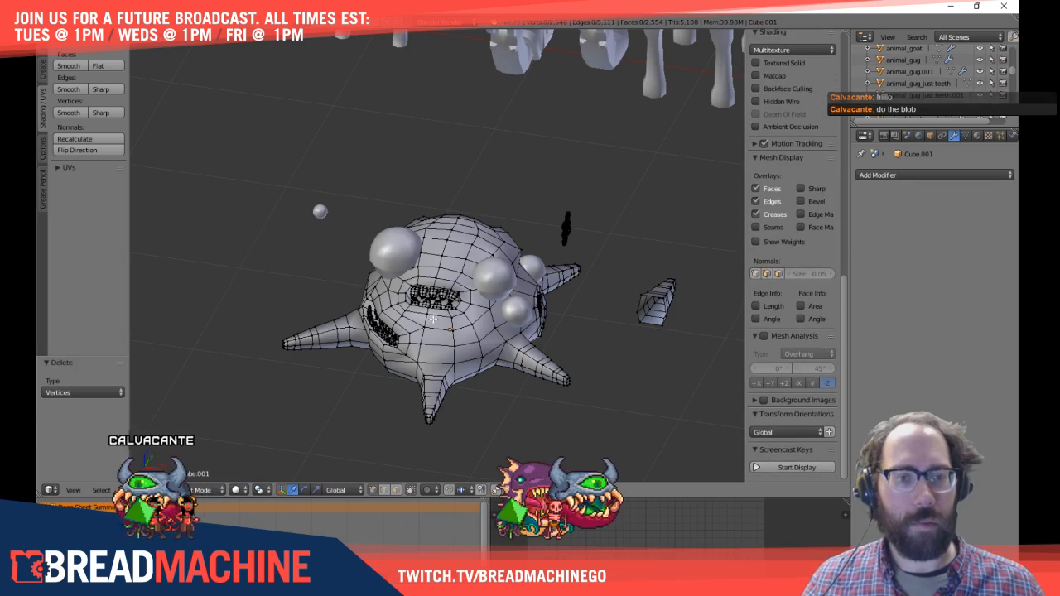
Step: Delete the other detached spike floating on the opposite side of the blob from the body mesh
key(a)
key(a)
middle_drag(432, 319, 432, 417)
key(l)
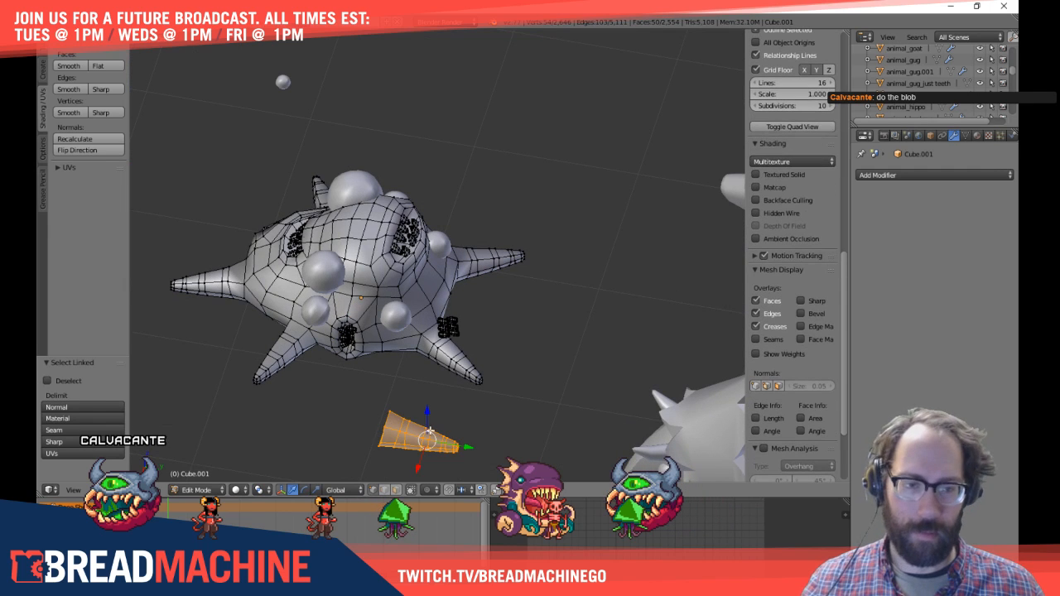
key(x)
click(428, 430)
Step: Leave mesh editing, and isolate the blob's body together with its eye spheres in wireframe
middle_drag(527, 334, 571, 293)
key(Home)
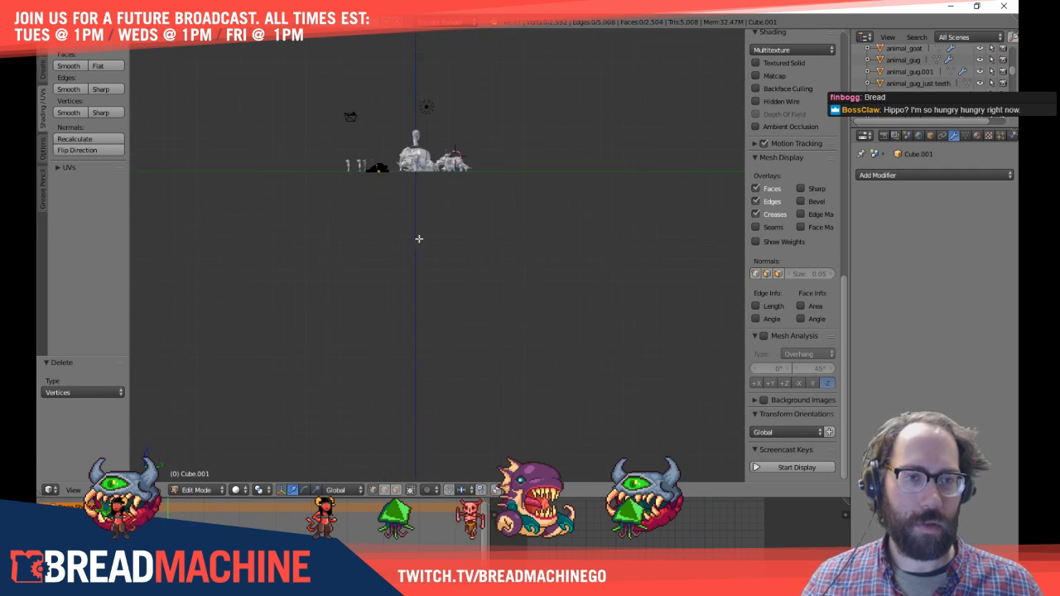
key(Tab)
key(Home)
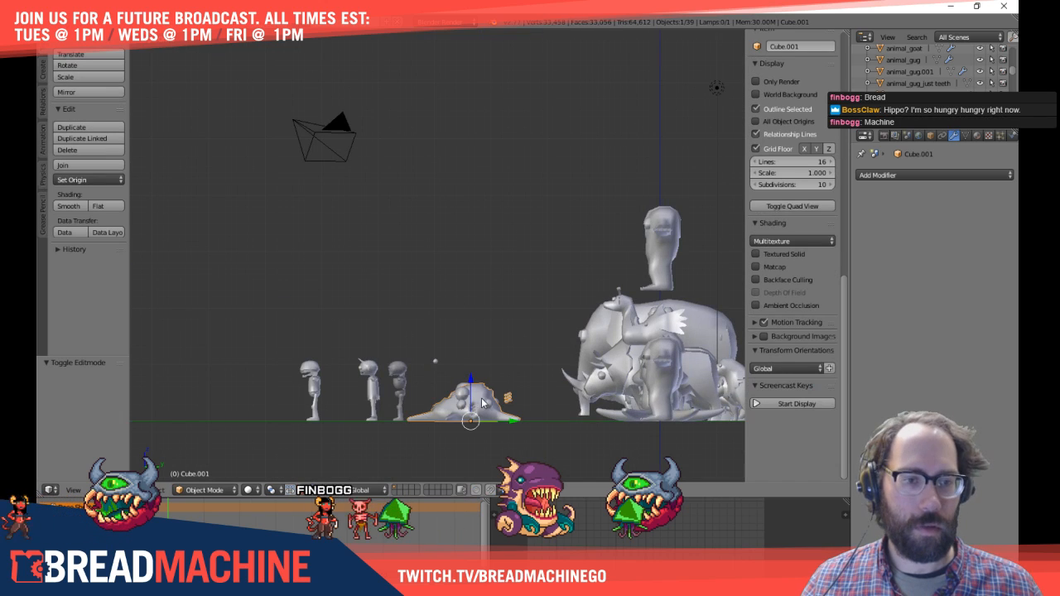
middle_drag(485, 396, 367, 256)
key(KP_Decimal)
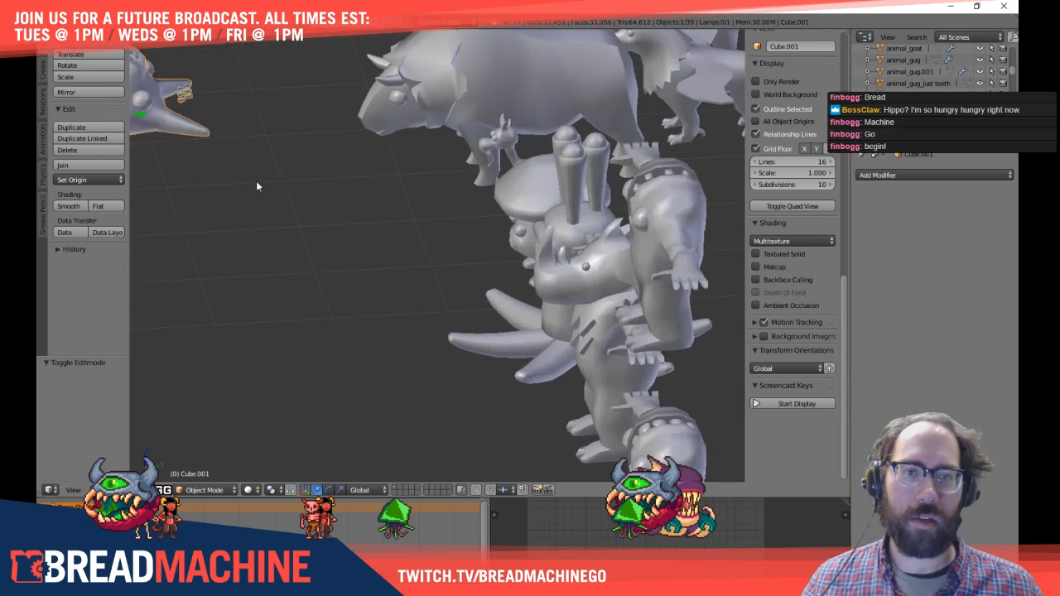
key(z)
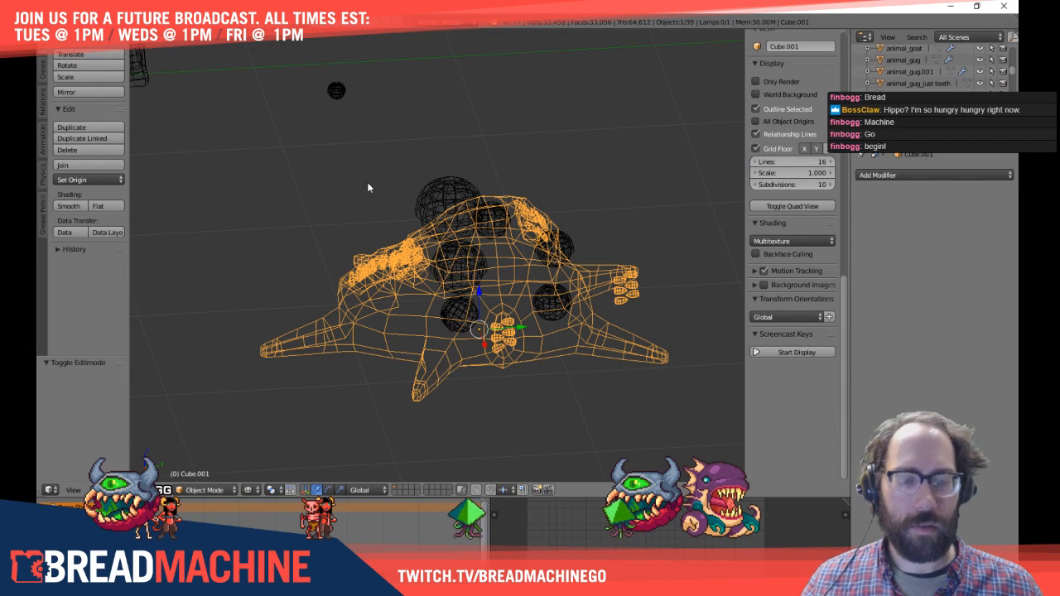
drag(368, 179, 653, 393)
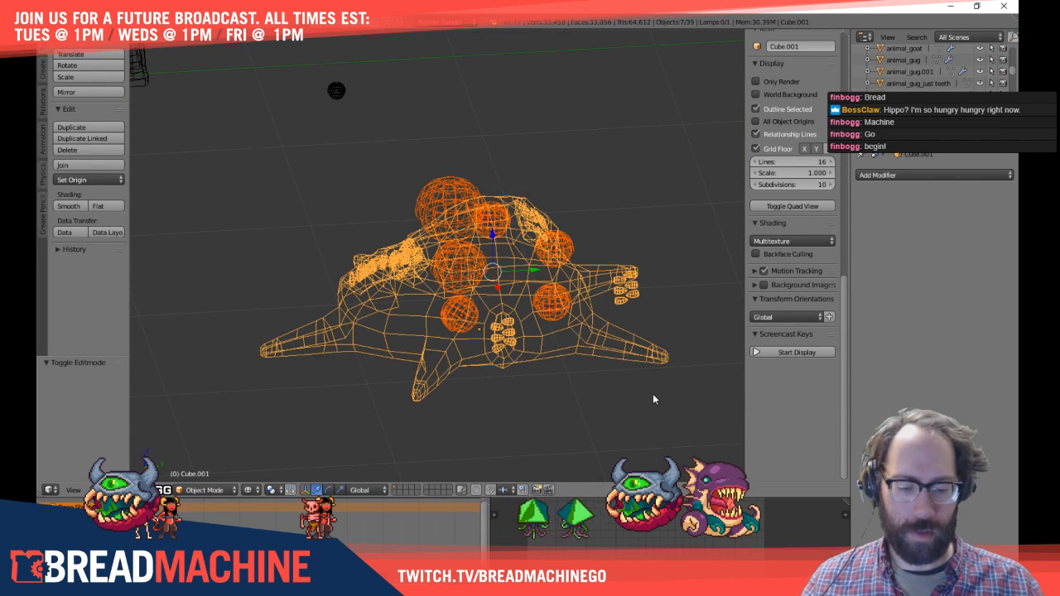
key(KP_Decimal)
key(a)
Step: Examine the isolated blob parts in wireframe with the scene's render properties shown
scroll(501, 284, up, 5)
scroll(531, 292, down, 4)
shift+middle_drag(533, 296, 473, 296)
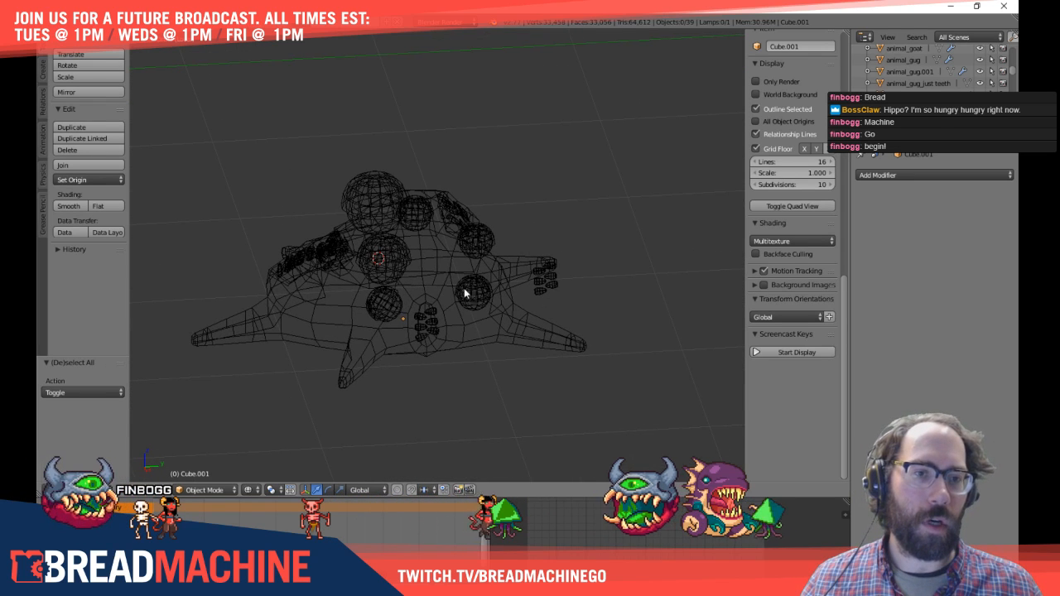
drag(174, 101, 592, 358)
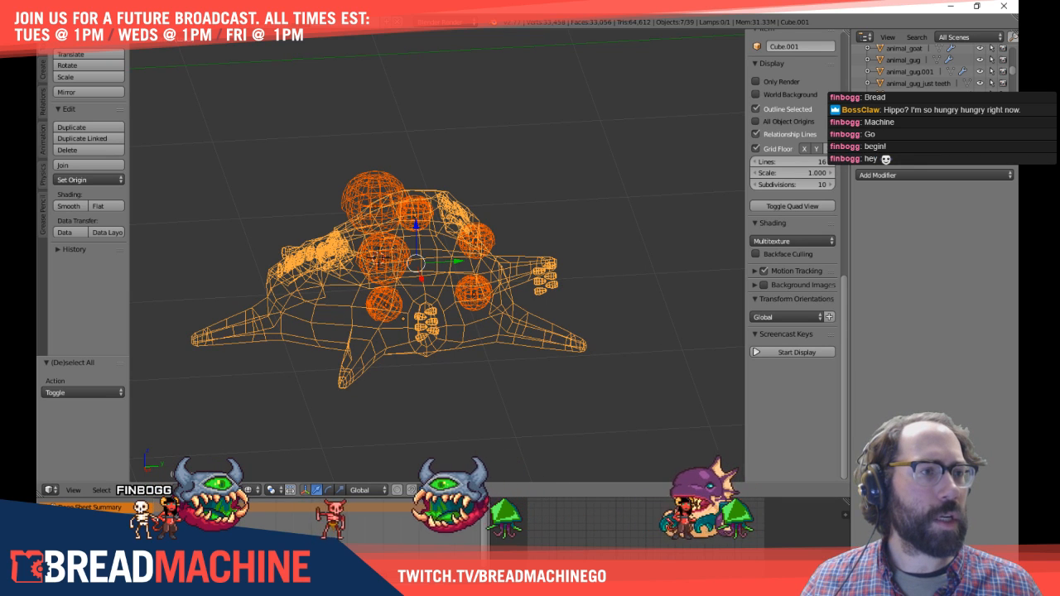
click(868, 156)
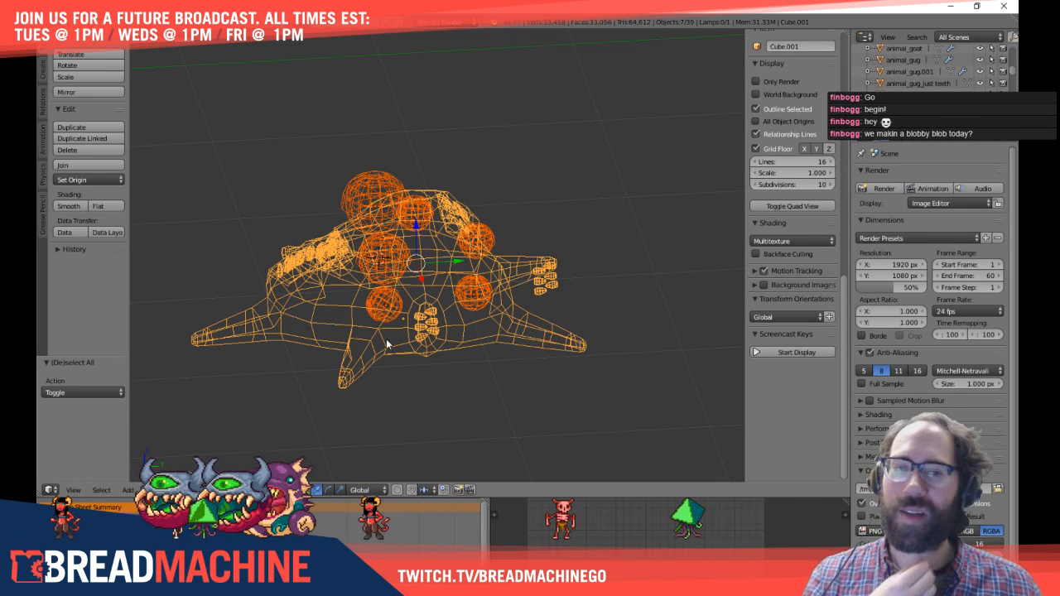
mouse_move(333, 235)
middle_down()
mouse_move(359, 172)
mouse_move(338, 158)
mouse_move(314, 163)
mouse_move(374, 303)
mouse_move(414, 256)
mouse_move(406, 259)
mouse_move(425, 287)
mouse_move(429, 328)
mouse_move(421, 307)
mouse_move(422, 350)
mouse_move(351, 339)
mouse_move(328, 353)
mouse_move(309, 312)
mouse_move(276, 320)
mouse_move(339, 334)
mouse_move(417, 400)
mouse_move(452, 356)
mouse_move(513, 320)
mouse_move(550, 324)
mouse_move(522, 305)
middle_up()
key(z)
key(z)
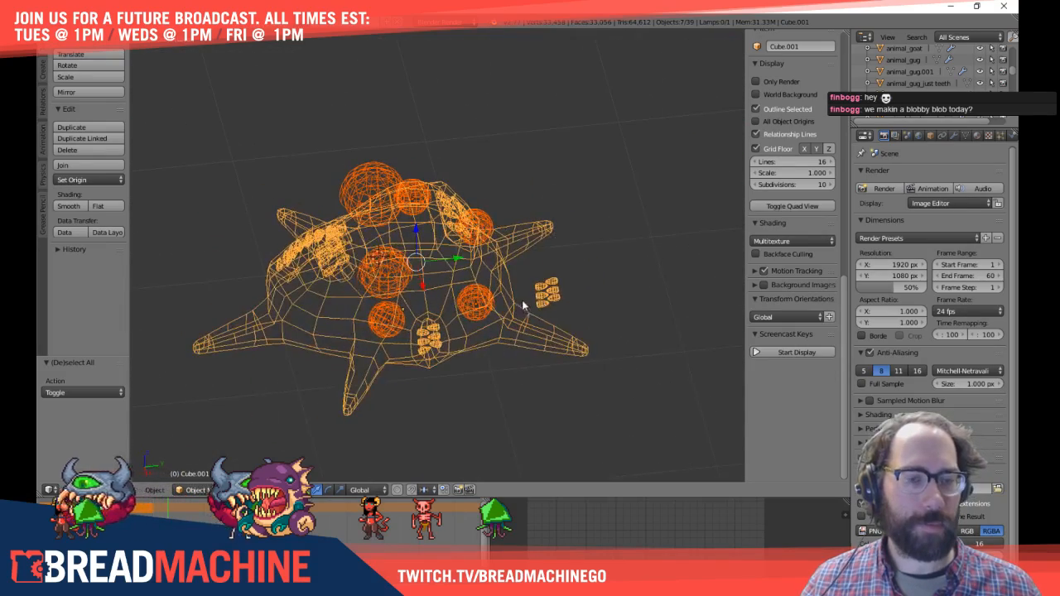
key(a)
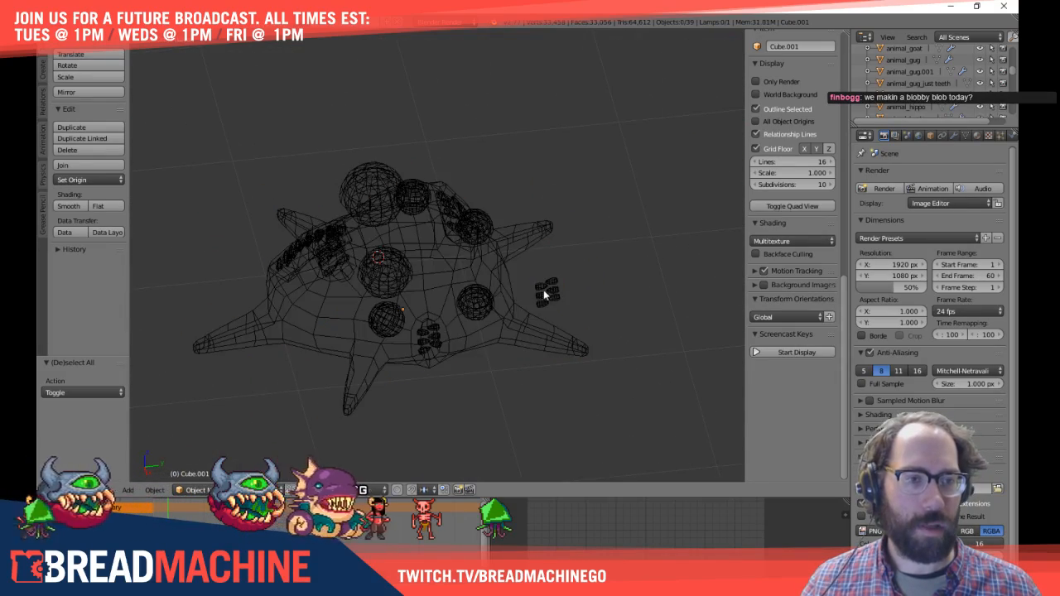
right_click(545, 290)
key(Tab)
scroll(551, 293, up, 5)
shift+middle_drag(552, 293, 410, 275)
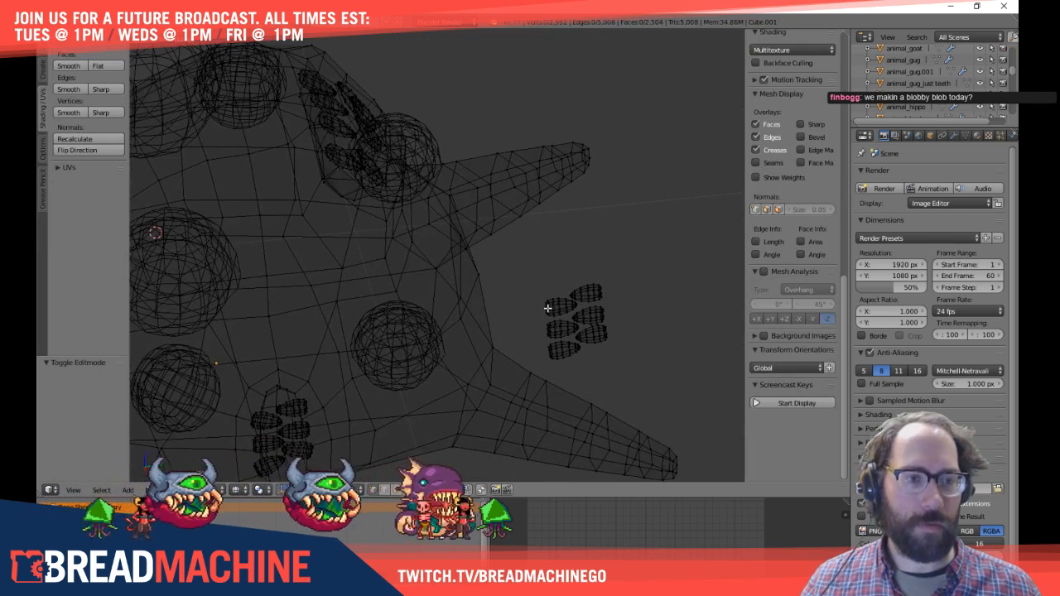
key(l)
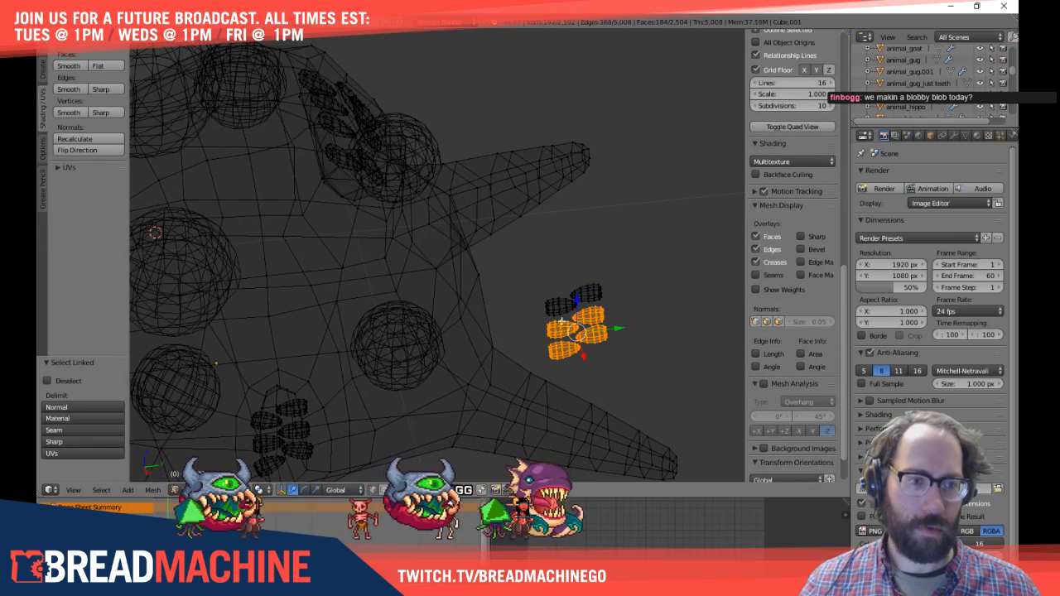
scroll(570, 293, down, 2)
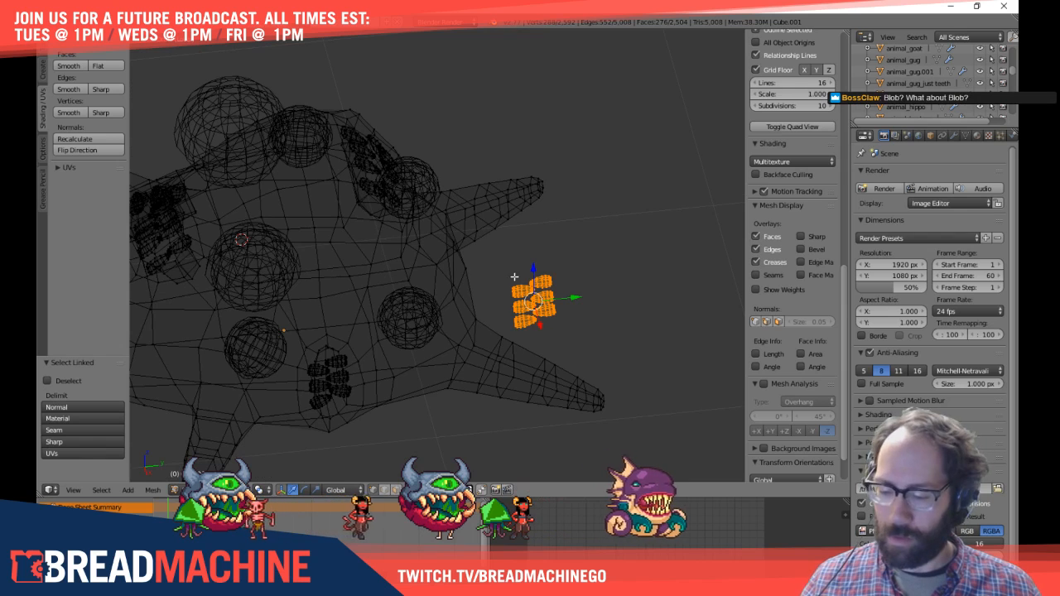
key(x)
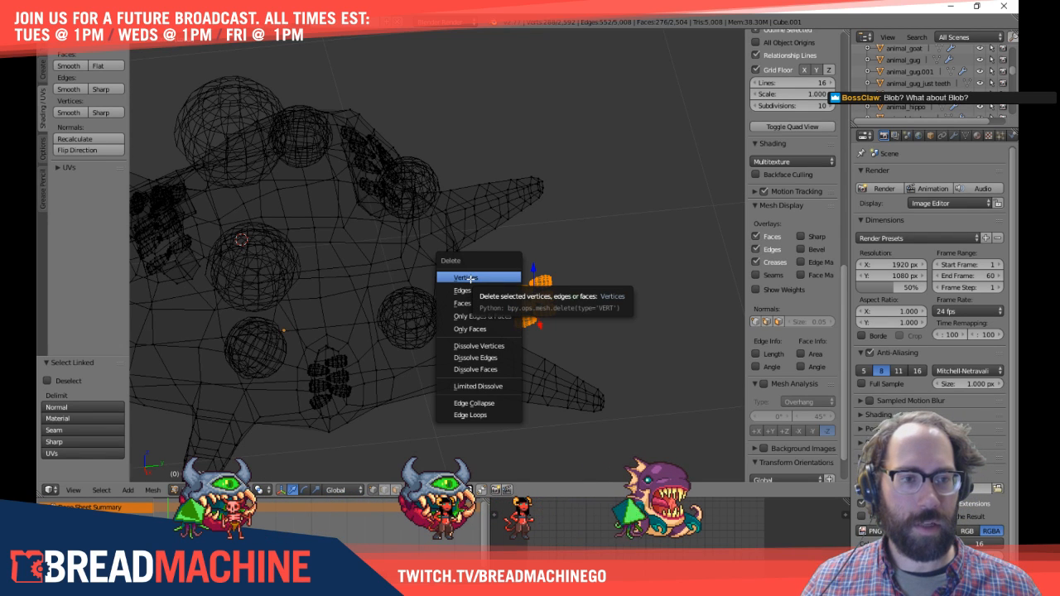
key(Tab)
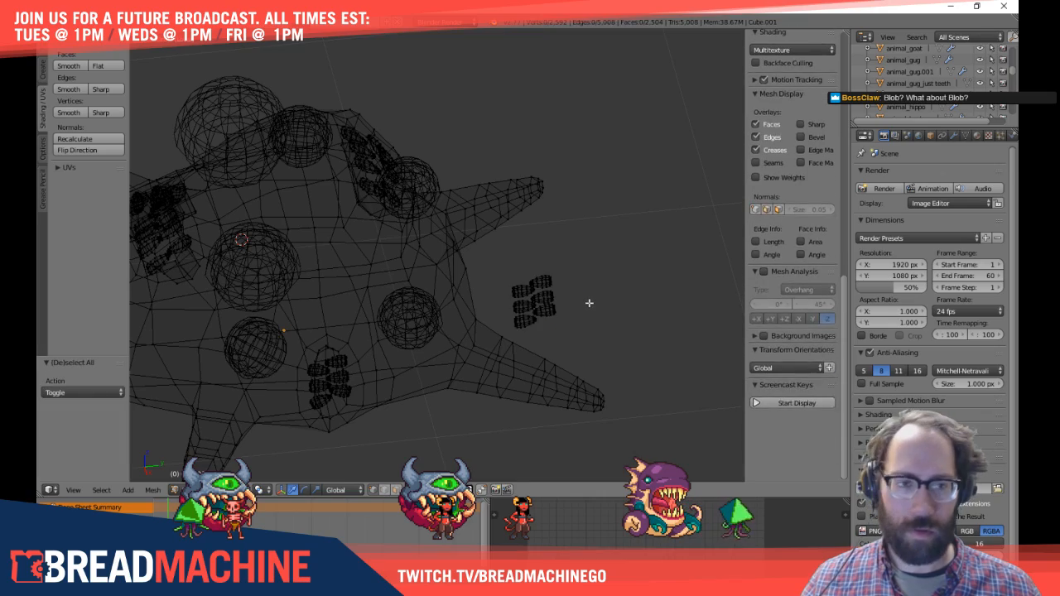
Step: Examine the mesh topology around the blob's teeth and on its underside, using solid shading in edit mode for the underside
middle_drag(610, 306, 524, 249)
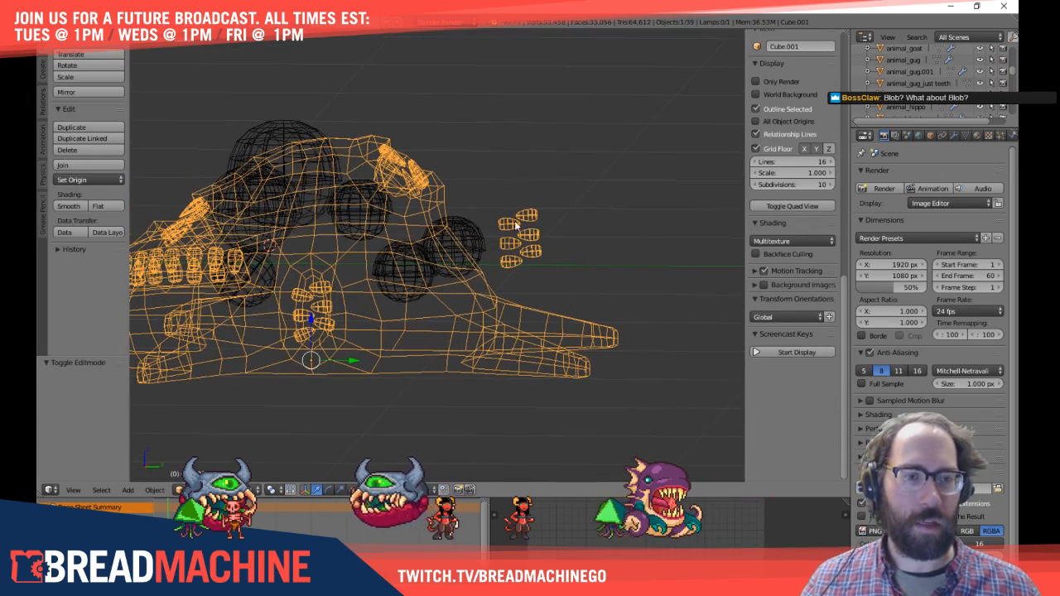
middle_drag(285, 293, 520, 350)
middle_drag(301, 301, 397, 306)
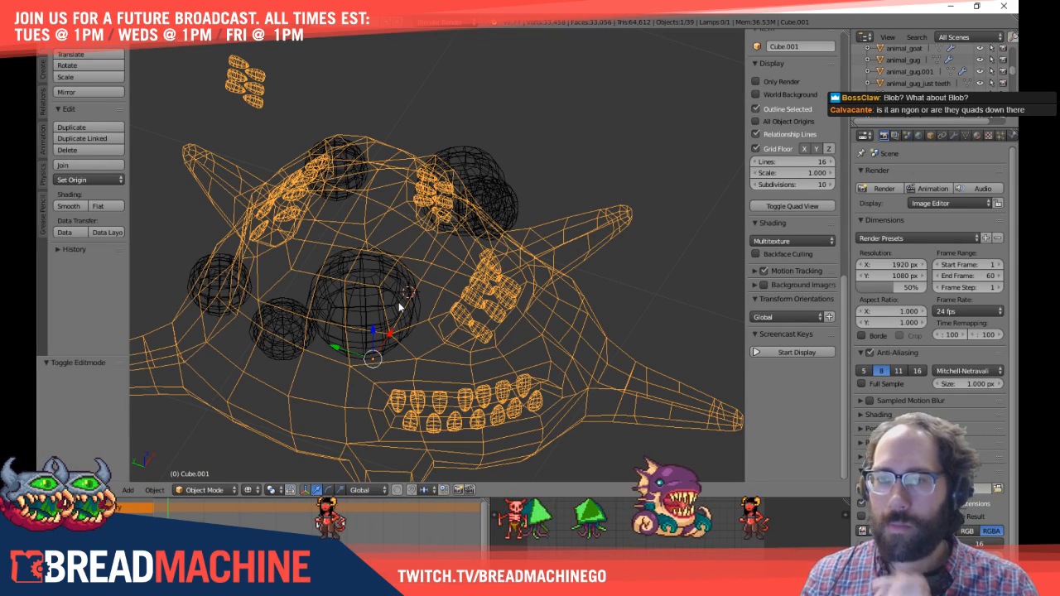
middle_drag(399, 307, 275, 296)
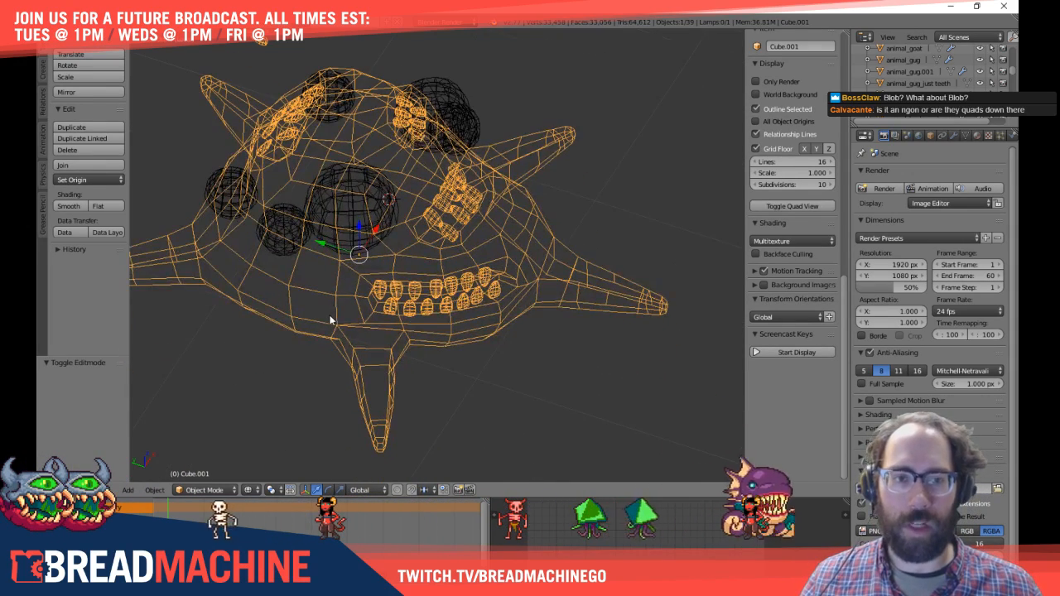
key(Tab)
key(z)
key(z)
key(z)
key(z)
mouse_move(324, 414)
middle_down()
mouse_move(370, 267)
mouse_move(357, 243)
middle_up()
key(z)
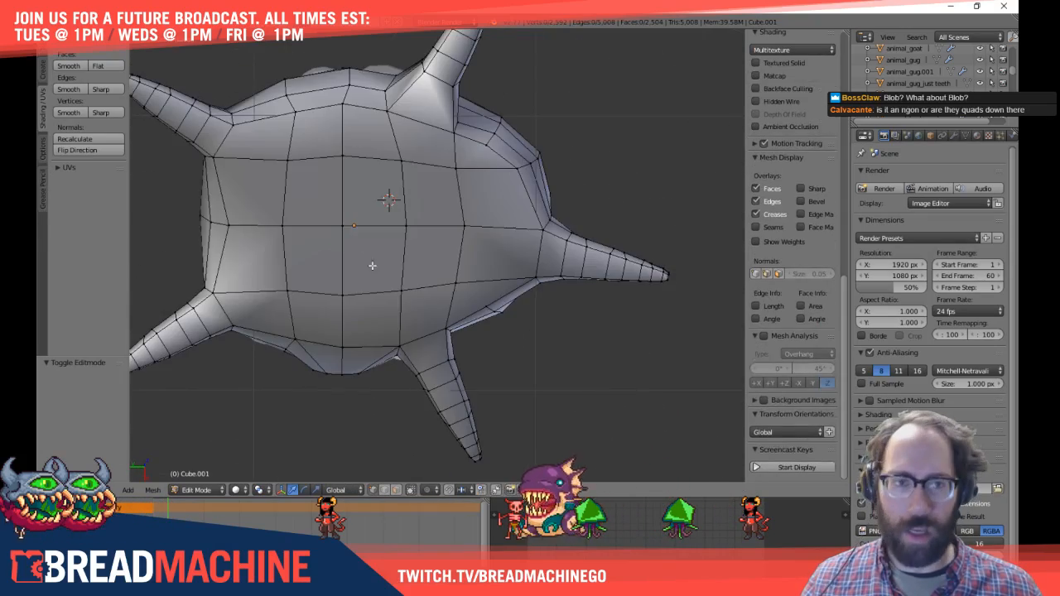
mouse_move(416, 296)
middle_down()
mouse_move(421, 275)
mouse_move(453, 274)
mouse_move(454, 294)
middle_up()
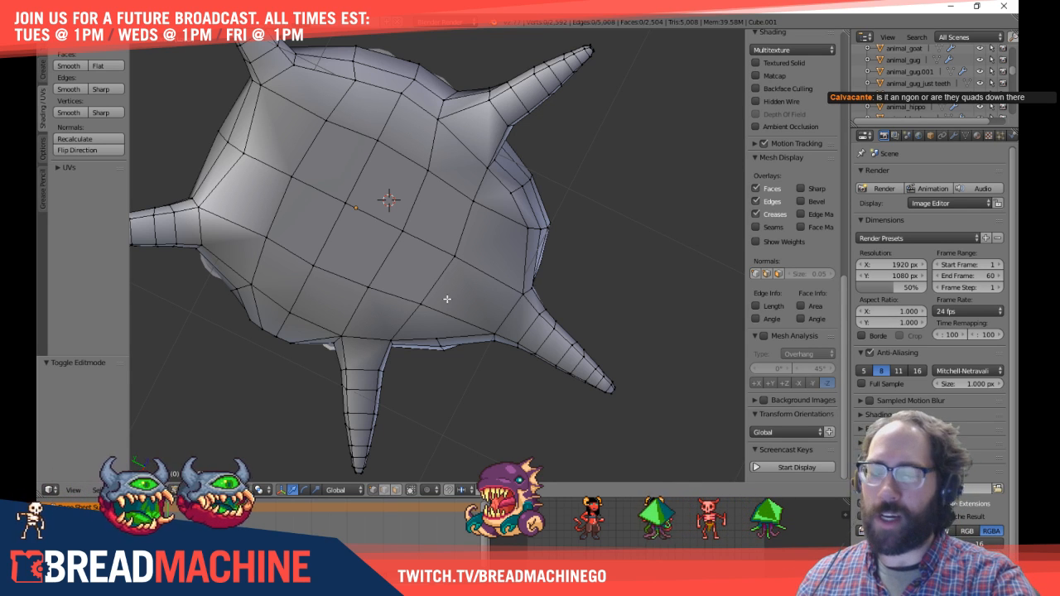
Step: Finish examining the underside of the blob's mesh, deselect its geometry and leave edit mode
middle_drag(416, 294, 403, 336)
key(a)
middle_drag(348, 282, 417, 309)
key(Tab)
middle_drag(341, 306, 338, 225)
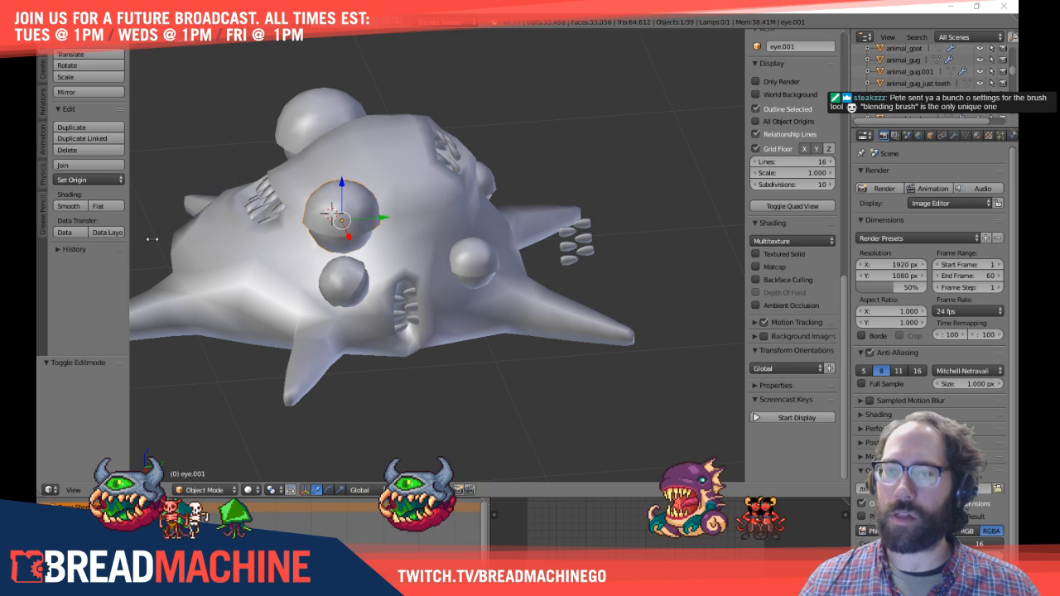
click(197, 121)
shift+middle_drag(197, 121, 276, 146)
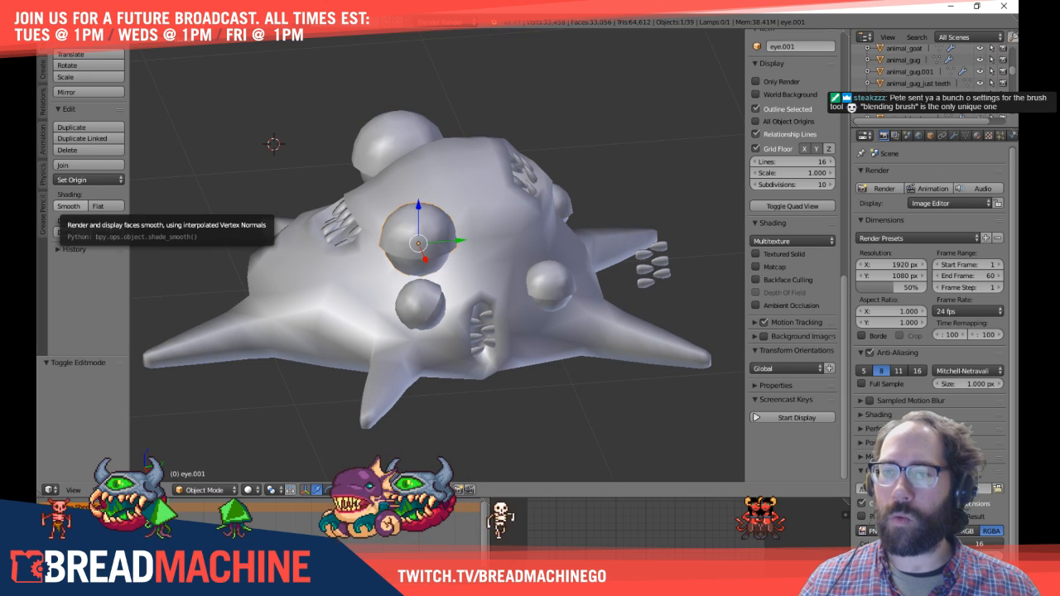
Step: Enable the UV: Texture Atlas add-on in the user preferences, close them and deselect everything in the scene
click(73, 21)
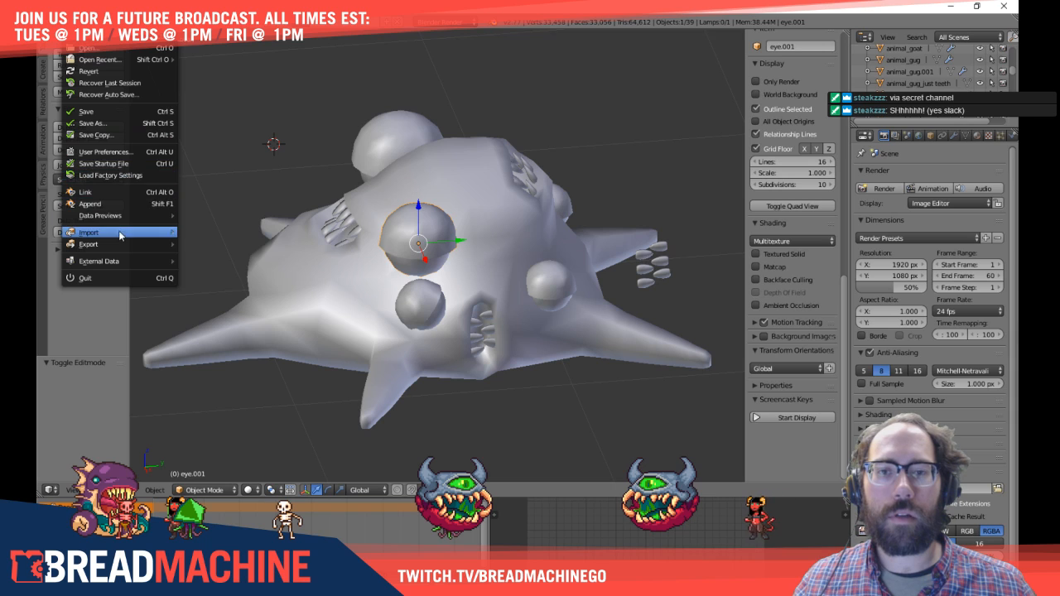
click(101, 153)
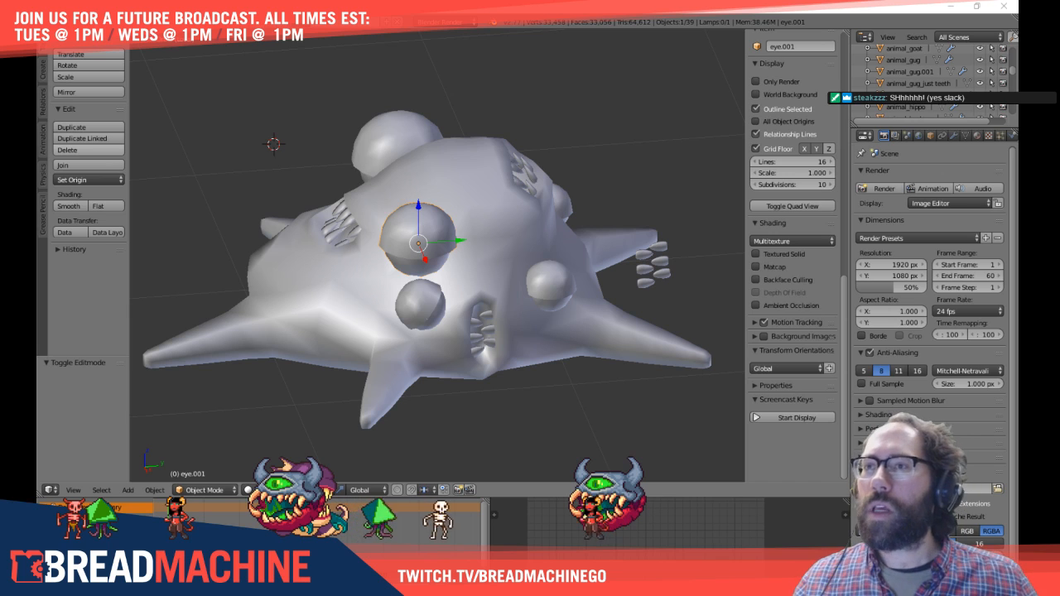
key(ctrl+alt+u)
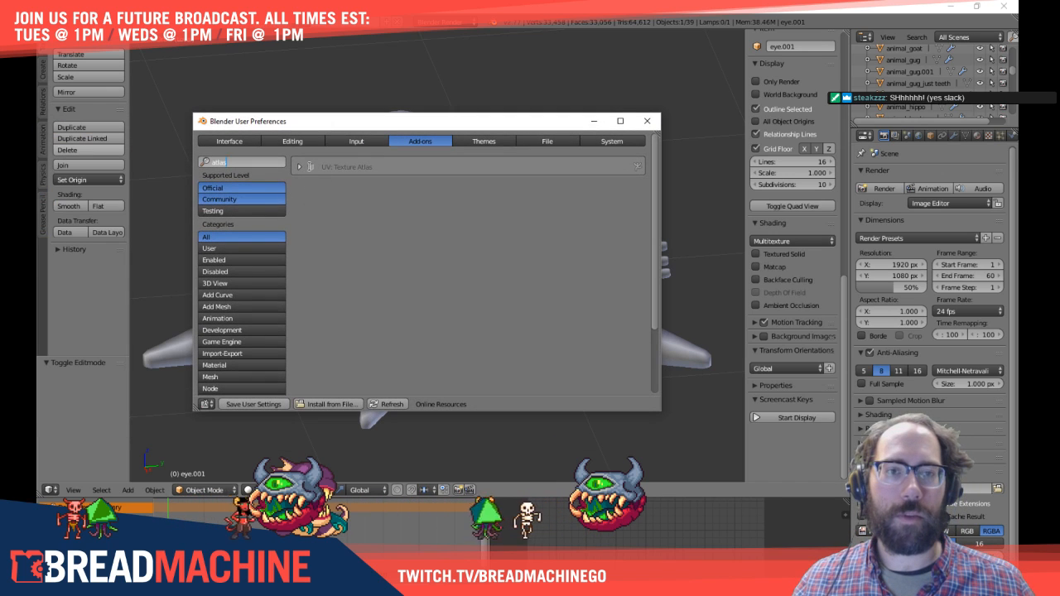
click(312, 168)
click(311, 168)
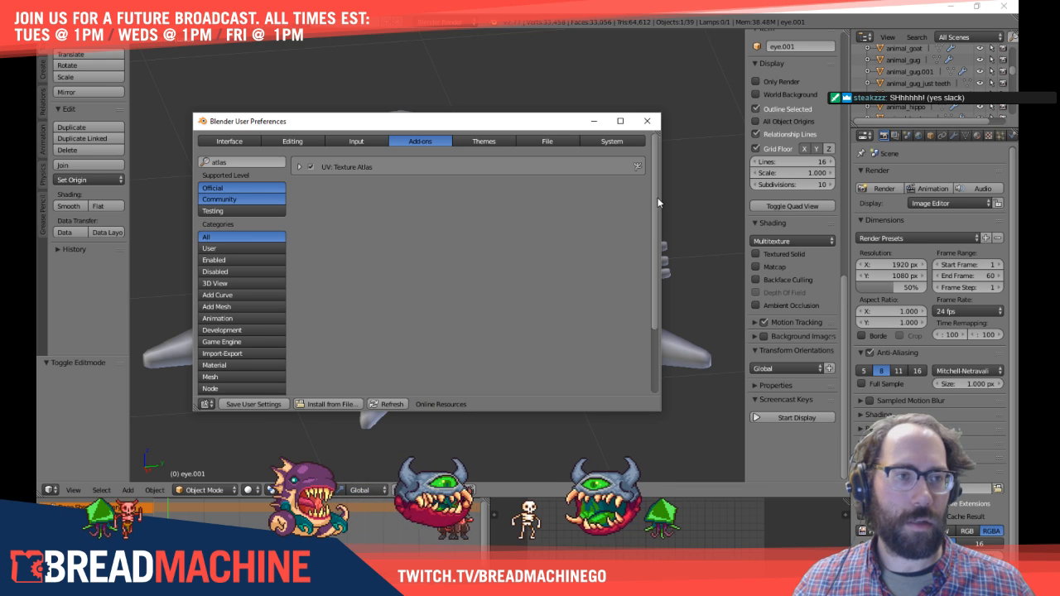
click(648, 122)
key(a)
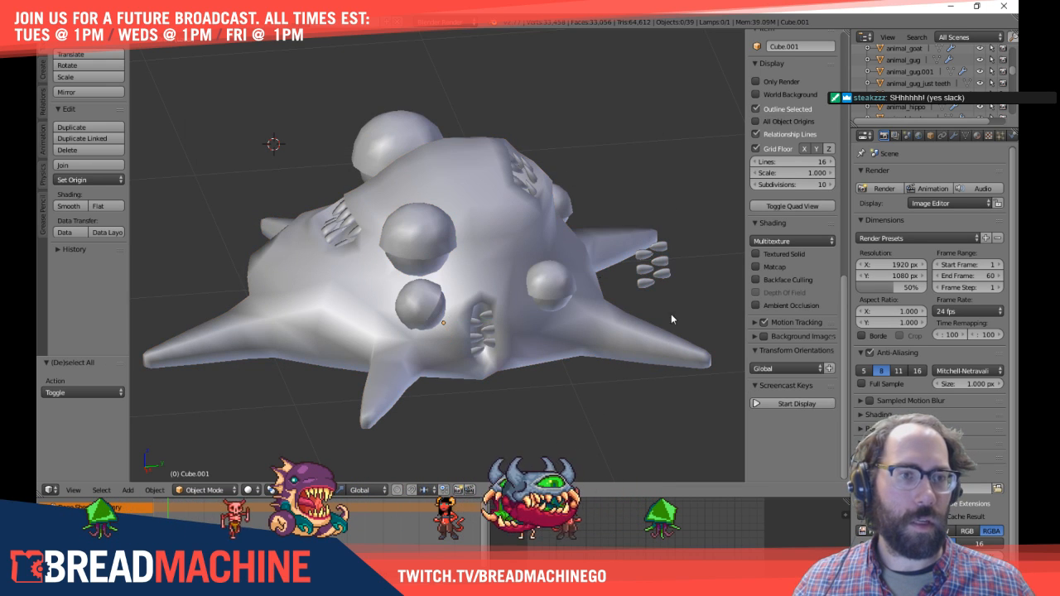
Step: Check the blob's parts in wireframe, return to solid shading, and start the Screencast Keys display
scroll(872, 408, down, 1)
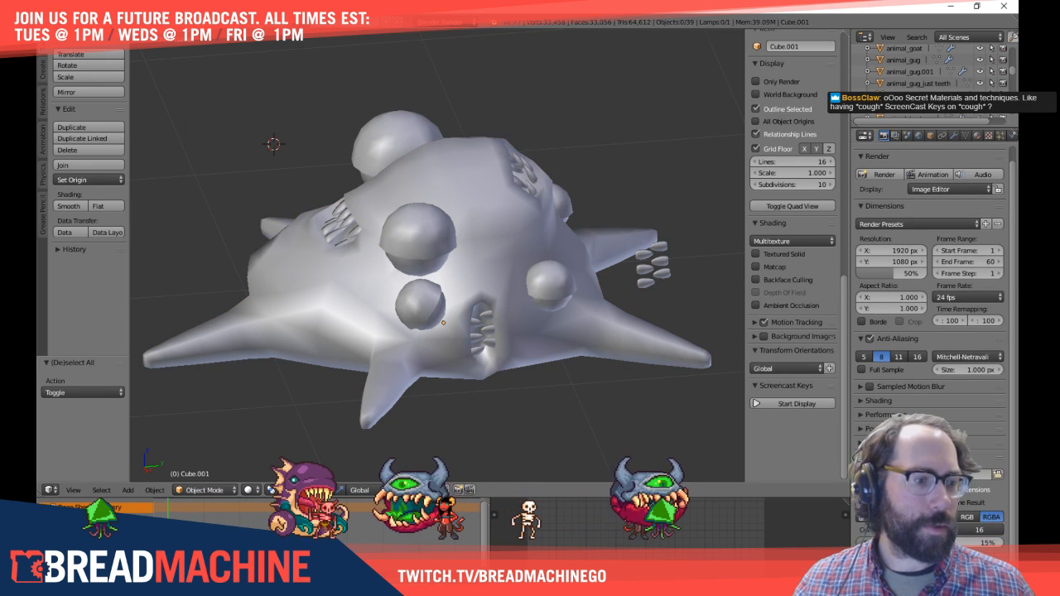
scroll(608, 267, down, 3)
scroll(930, 253, down, 4)
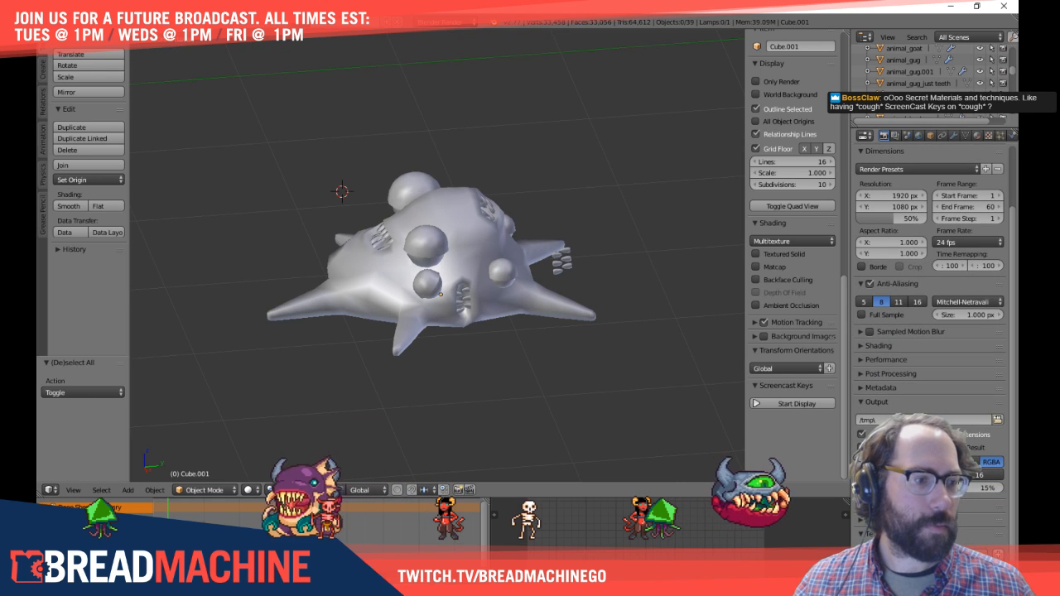
key(z)
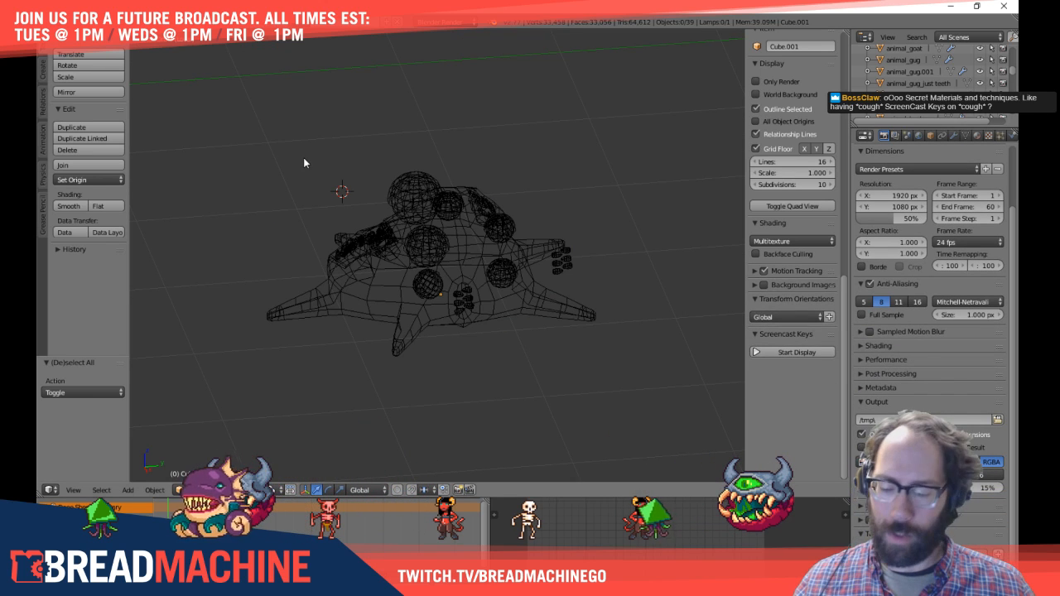
key(a)
key(a)
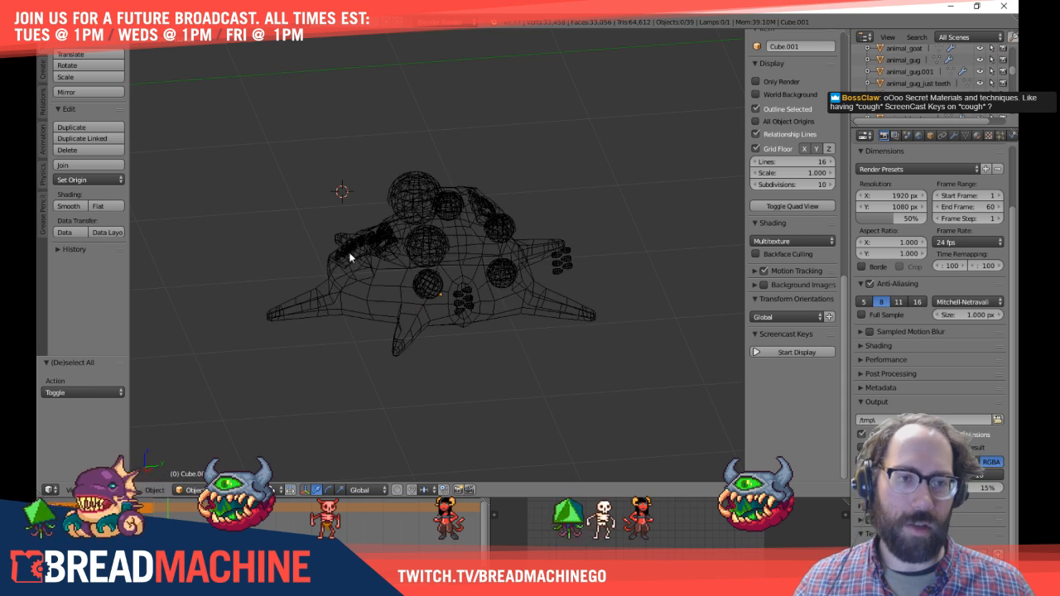
key(z)
mouse_move(391, 220)
middle_down()
mouse_move(497, 212)
mouse_move(540, 245)
mouse_move(413, 243)
middle_up()
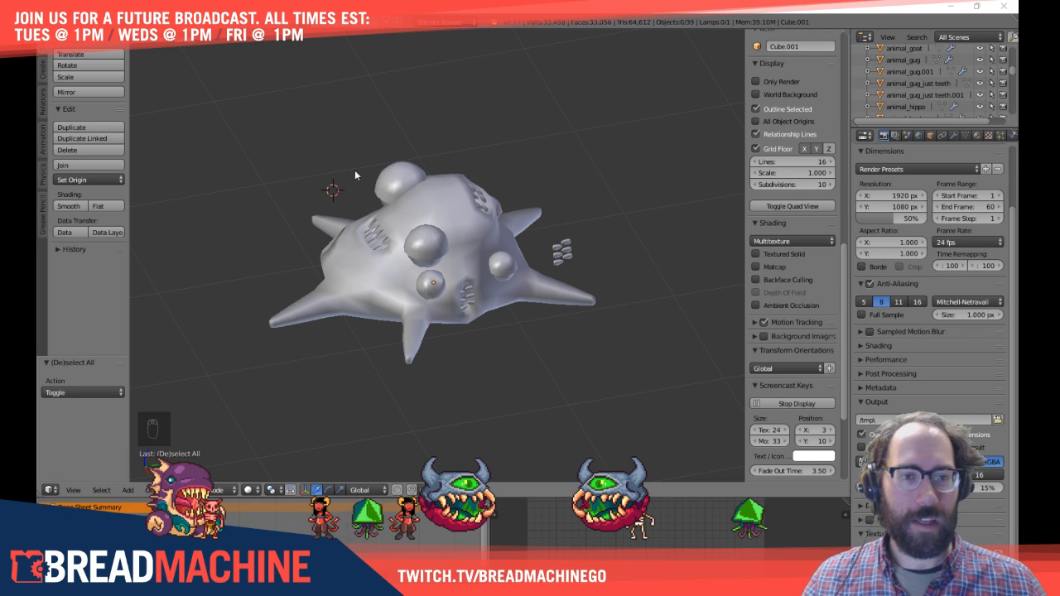
Step: Select the blob's body and all its eye spheres in wireframe, assign them to one texture atlas group, and deselect them
click(305, 149)
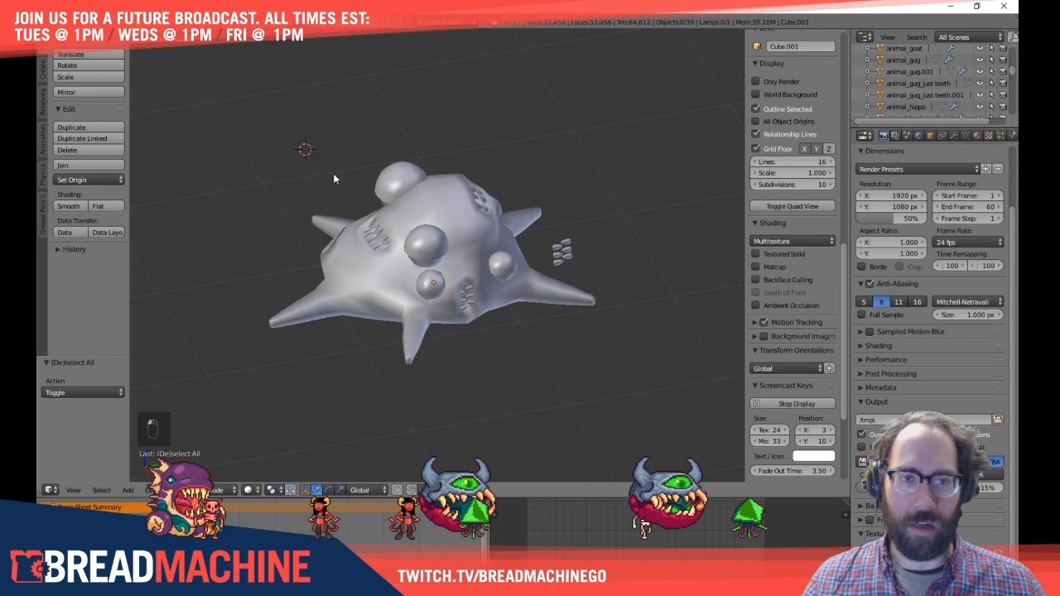
right_click(391, 207)
key(z)
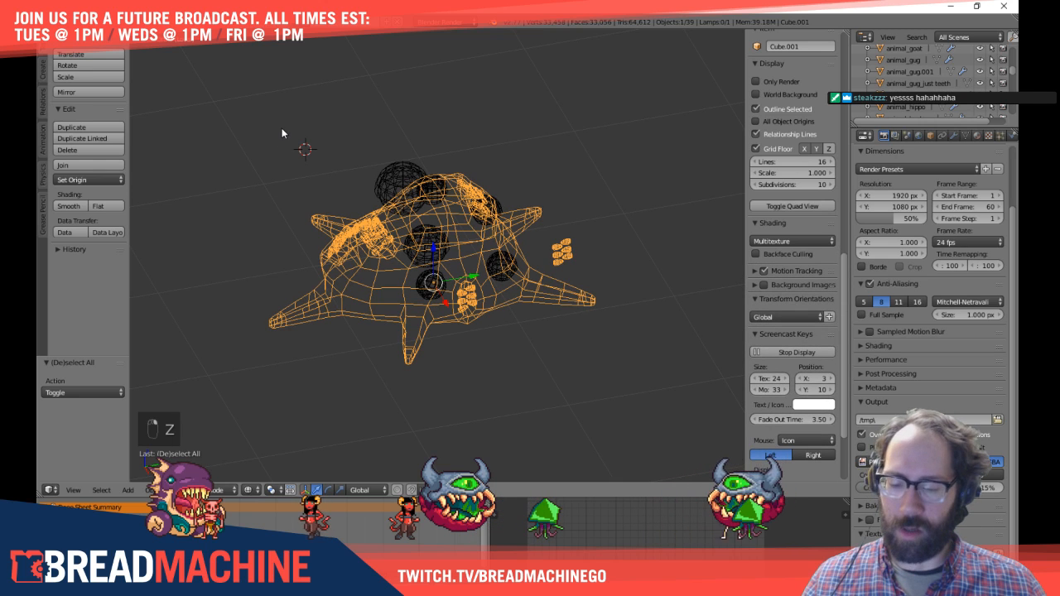
key(b)
drag(267, 96, 651, 407)
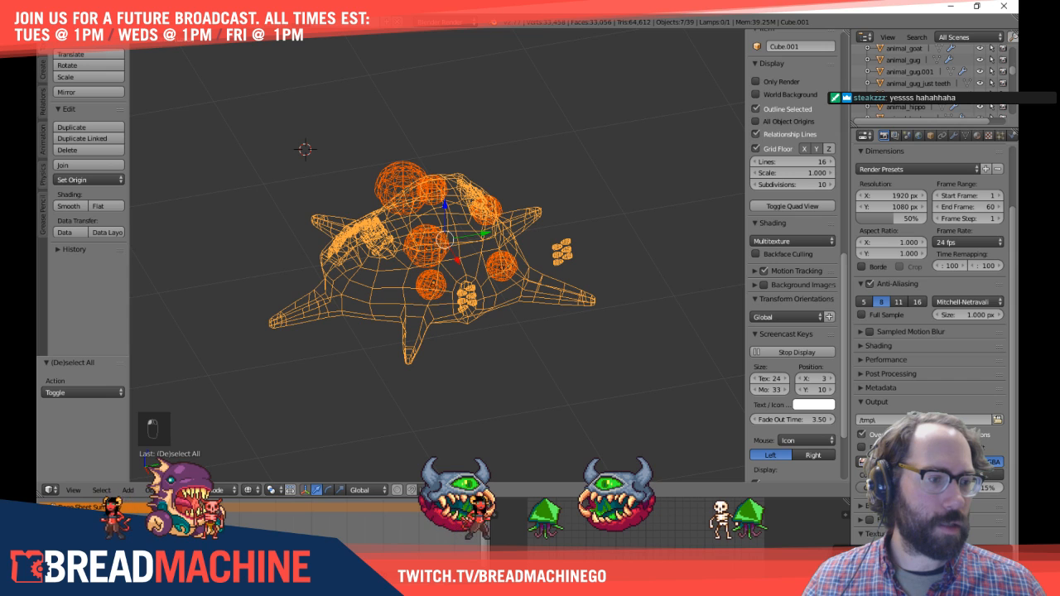
key(a)
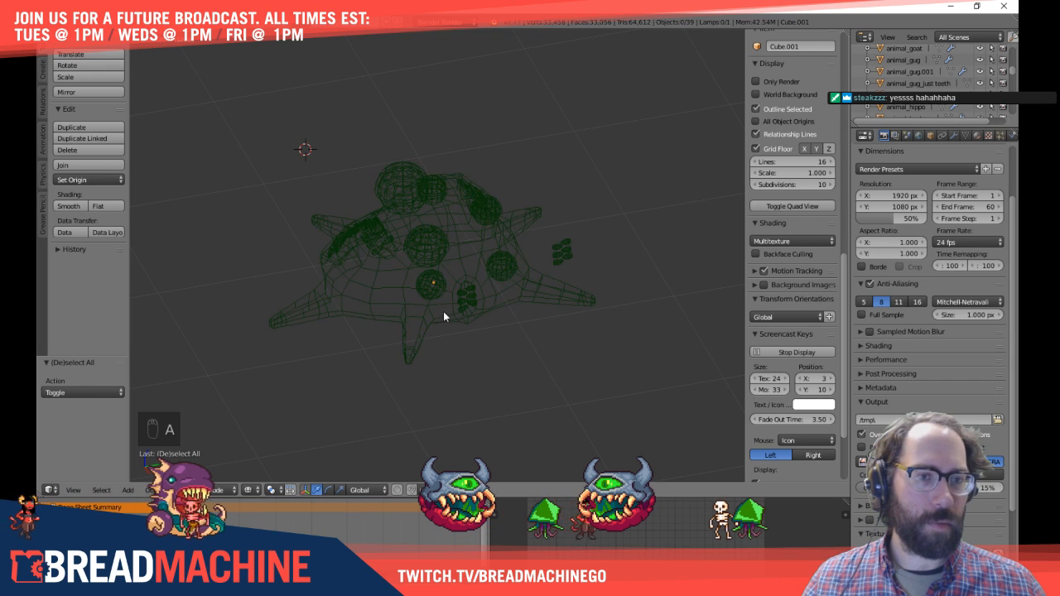
key(a)
Step: Return the blob to solid shading and enlarge the editors below the 3D view
right_click(430, 253)
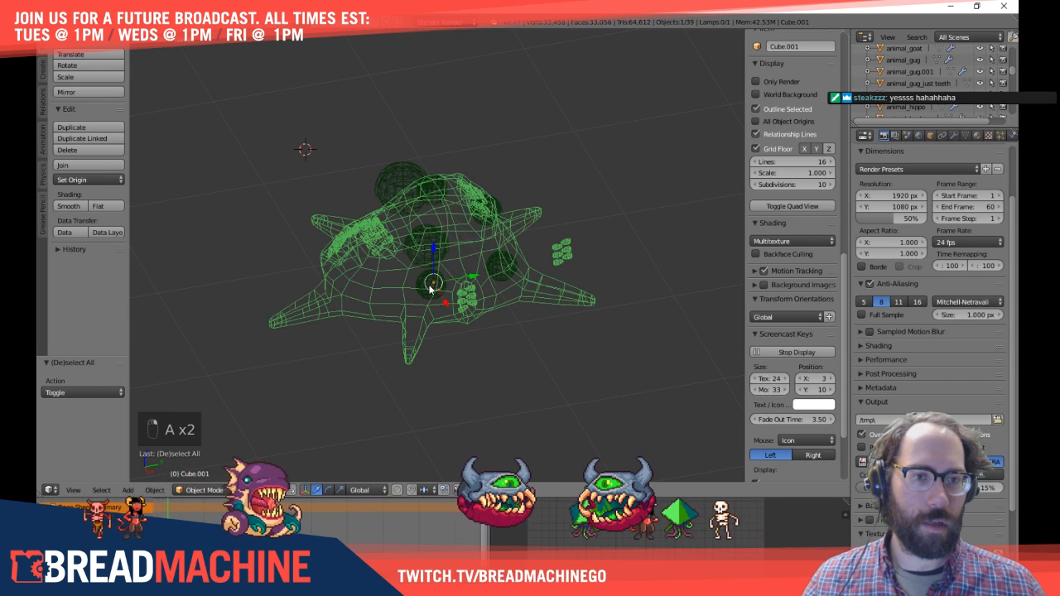
key(z)
middle_drag(411, 245, 510, 307)
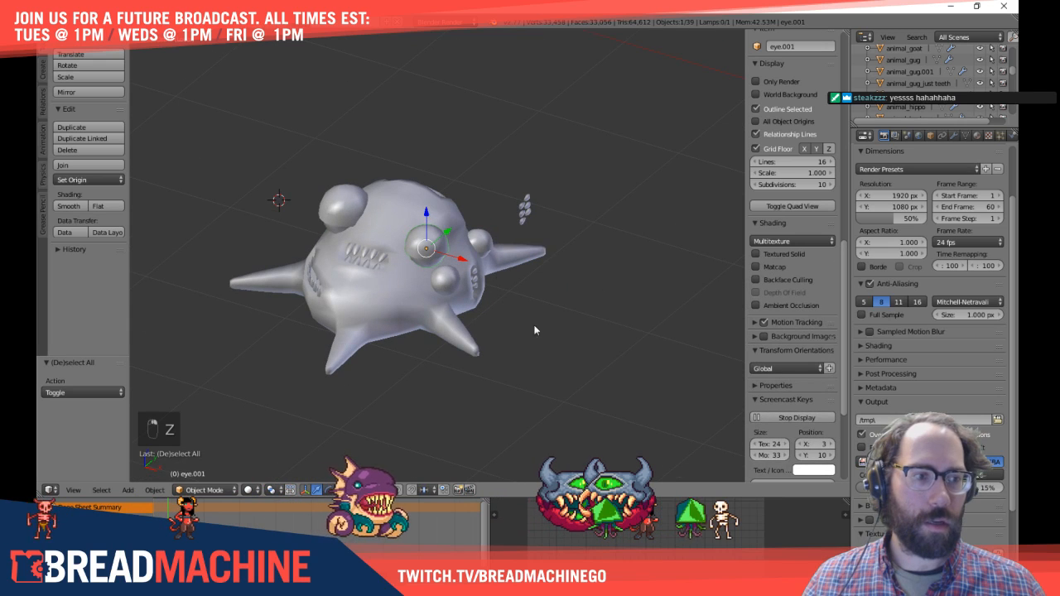
drag(389, 497, 389, 427)
Step: Inspect the blob's eyes and mouths up close with the largest eye sphere selected
shift+middle_drag(381, 230, 404, 257)
middle_drag(314, 251, 453, 168)
scroll(397, 209, up, 3)
right_click(453, 169)
middle_drag(513, 194, 372, 218)
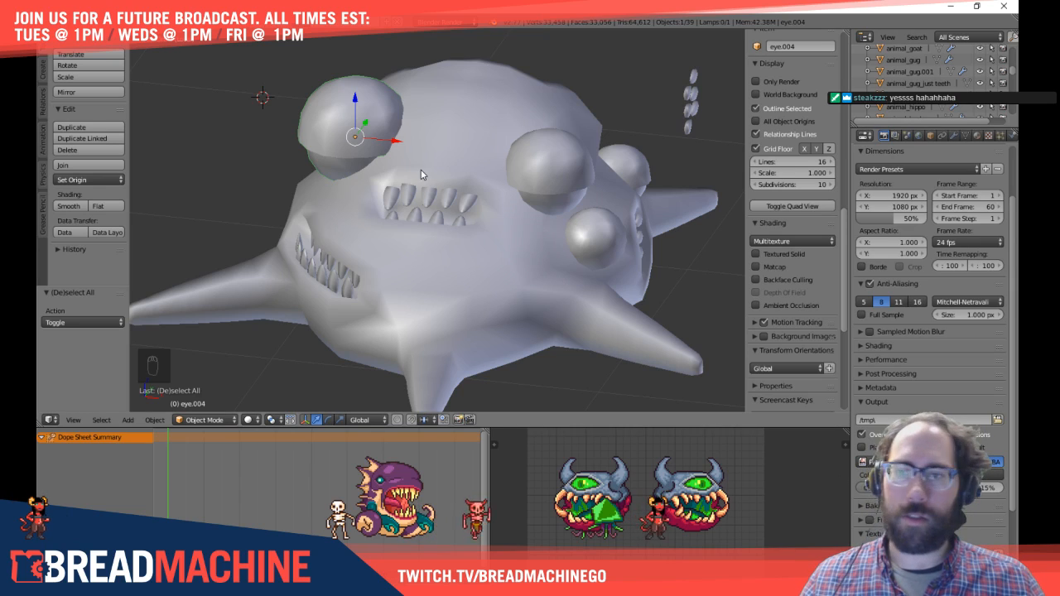
Step: Check the blob body's mesh in edit mode, toggling its full selection, and return to object mode
right_click(492, 215)
key(Tab)
middle_drag(506, 241, 388, 253)
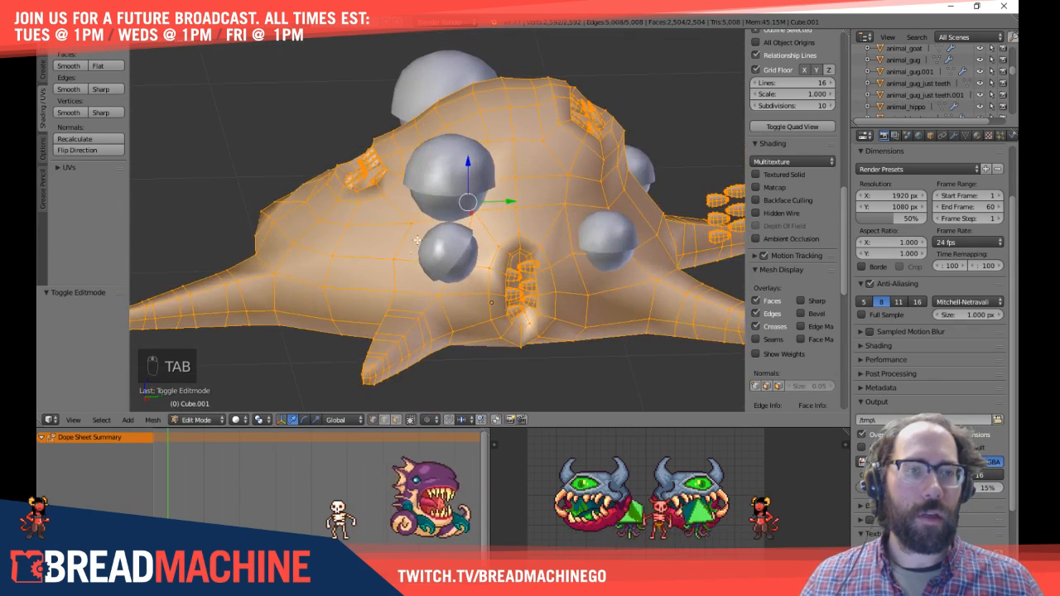
scroll(514, 238, down, 2)
mouse_move(514, 239)
middle_down()
mouse_move(421, 252)
mouse_move(502, 253)
middle_up()
key(a)
key(a)
key(Tab)
shift+scroll(502, 253, up, 1)
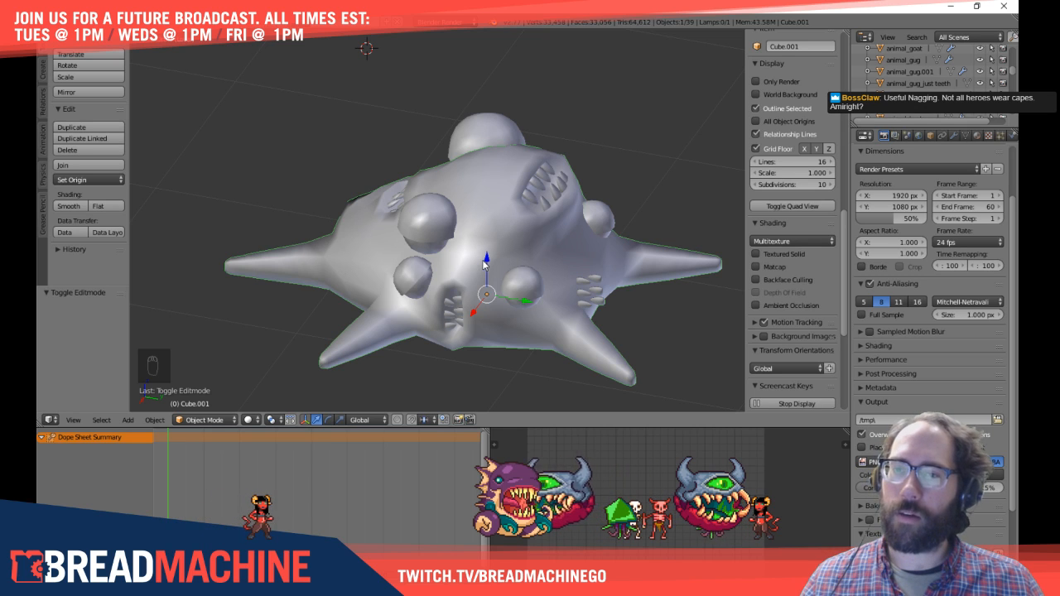
shift+middle_drag(485, 259, 444, 232)
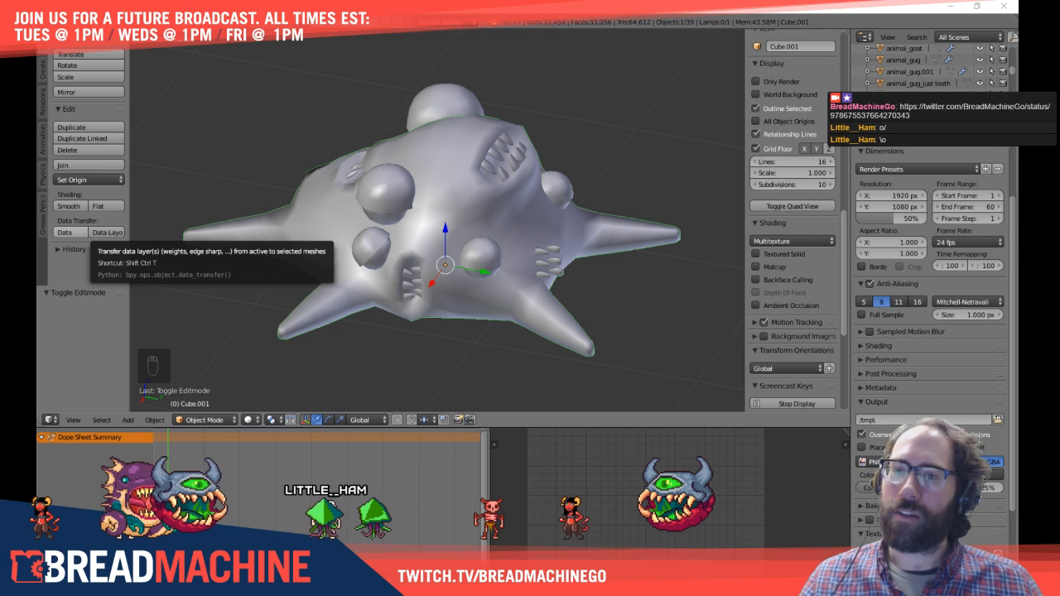
Step: Recheck the blob's body mesh in edit mode from a closer view around its mouths, and return to object mode
middle_drag(382, 292, 460, 303)
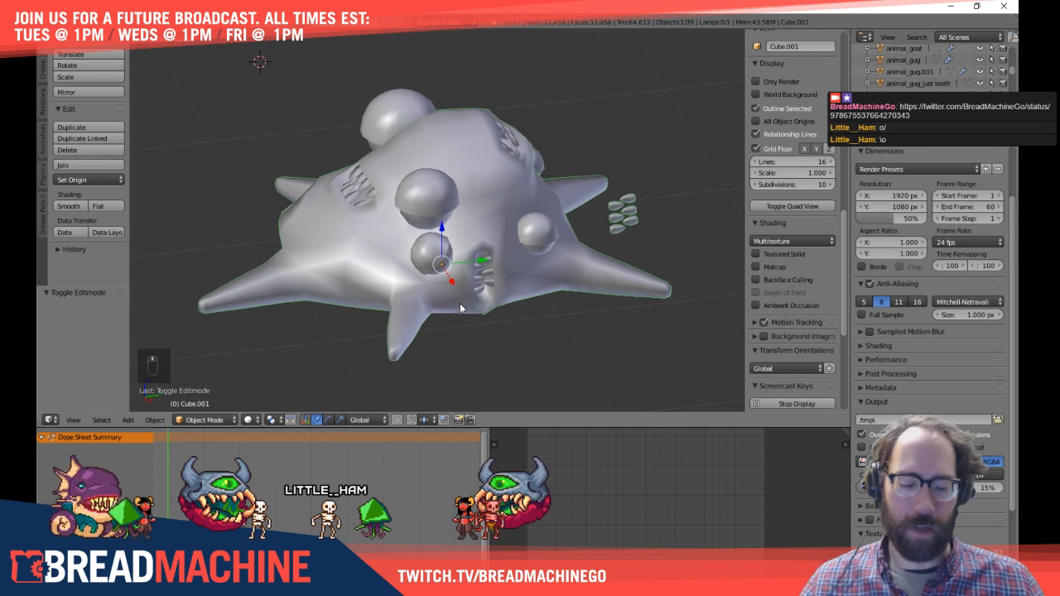
middle_drag(563, 303, 523, 301)
scroll(532, 279, up, 3)
key(Tab)
middle_drag(430, 319, 484, 306)
key(Tab)
Step: Check the largest eye sphere's UV layout in edit mode with all of its geometry selected
right_click(327, 170)
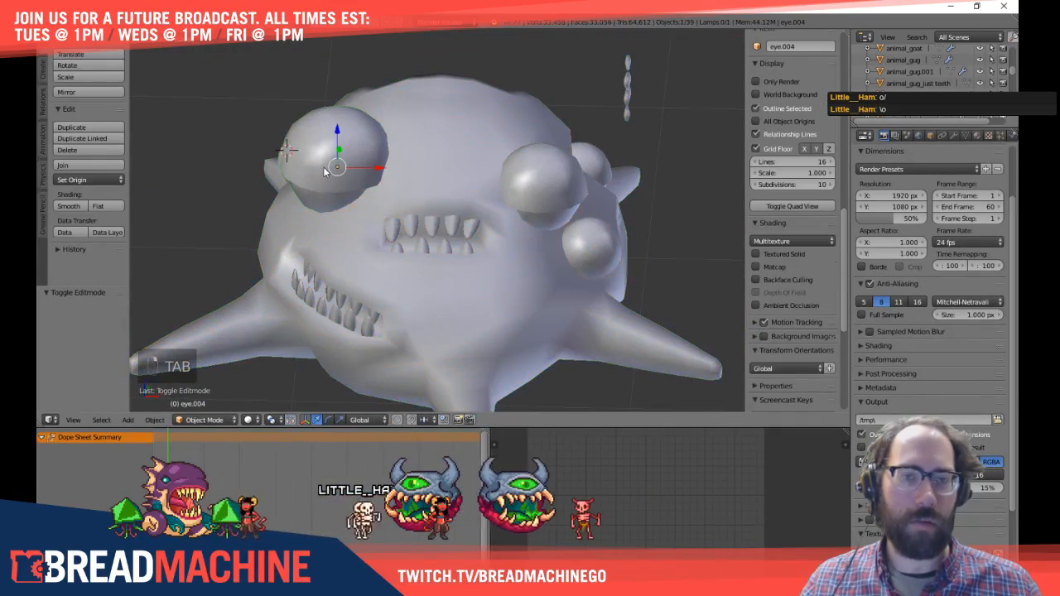
shift+middle_drag(327, 169, 310, 210)
key(Tab)
key(a)
key(a)
key(a)
key(a)
key(a)
key(a)
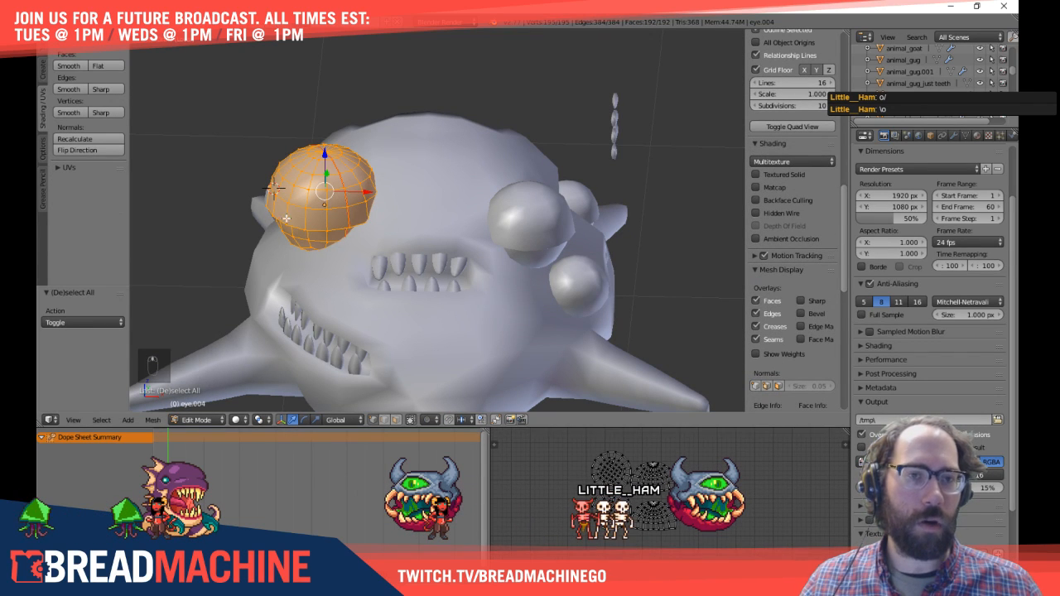
Step: Check the UV layout of the eye sphere on the blob's other side in edit mode, and return to object mode
key(Tab)
key(Tab)
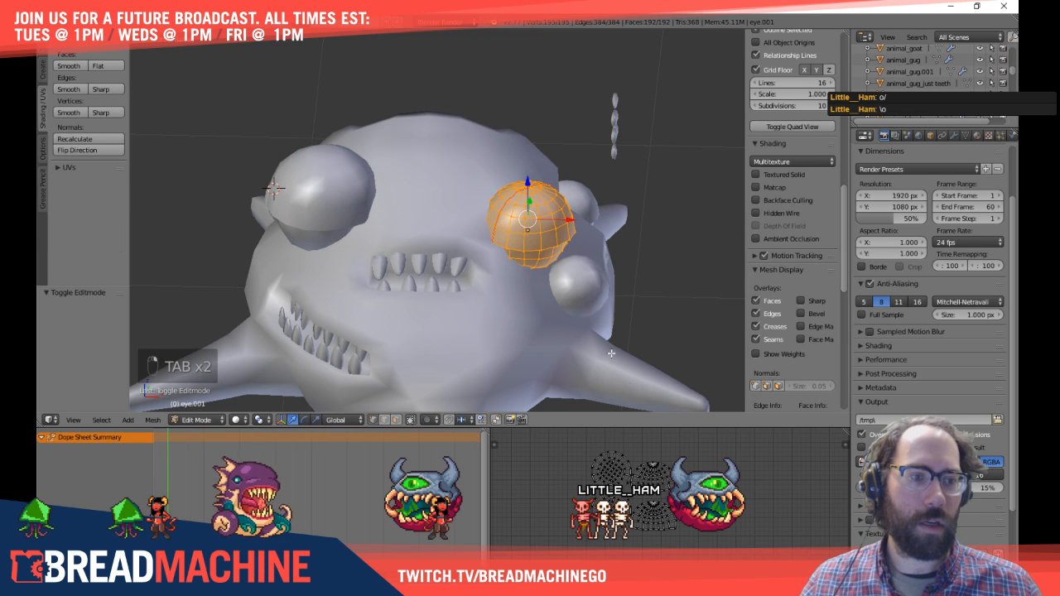
scroll(542, 230, down, 3)
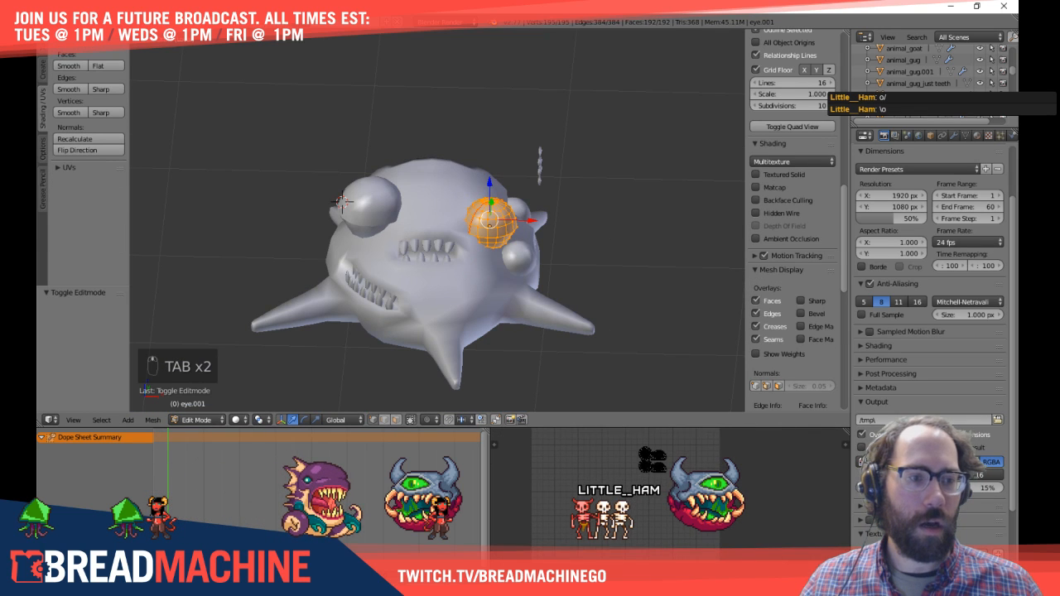
key(a)
key(a)
key(a)
key(a)
key(Tab)
Step: Check whether the blob's body mesh has a UV layout by selecting its geometry in edit mode, and return to object mode
right_click(491, 297)
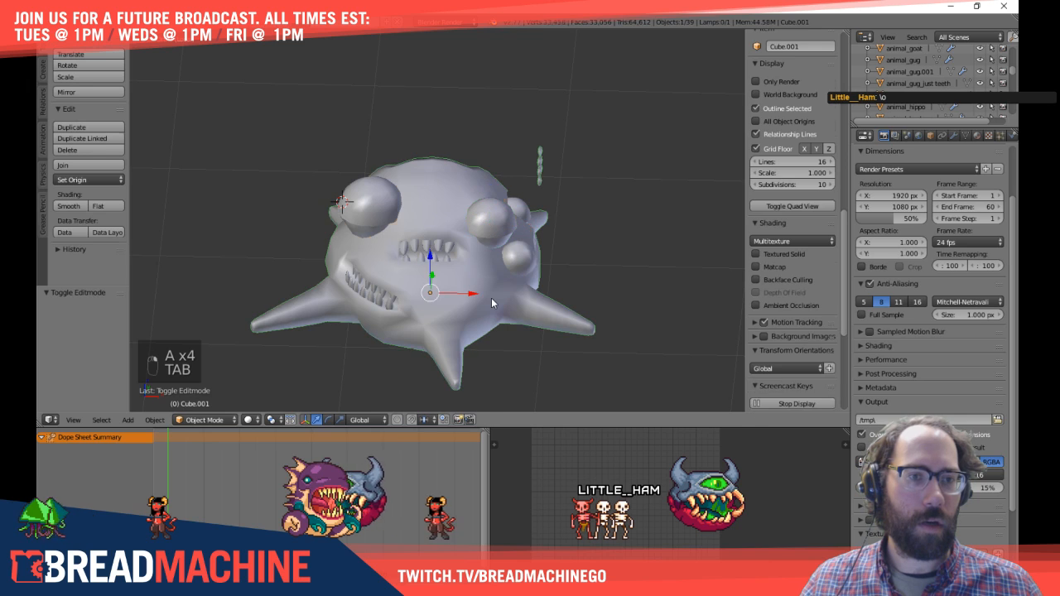
key(Tab)
key(a)
key(a)
key(a)
key(a)
key(Tab)
right_click(491, 235)
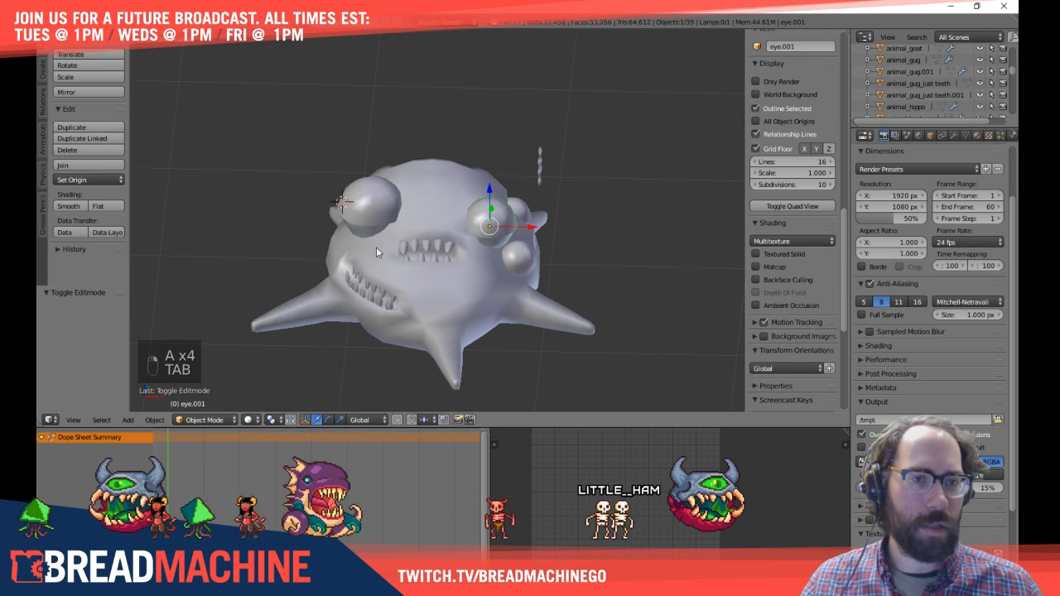
key(z)
key(b)
drag(284, 147, 669, 370)
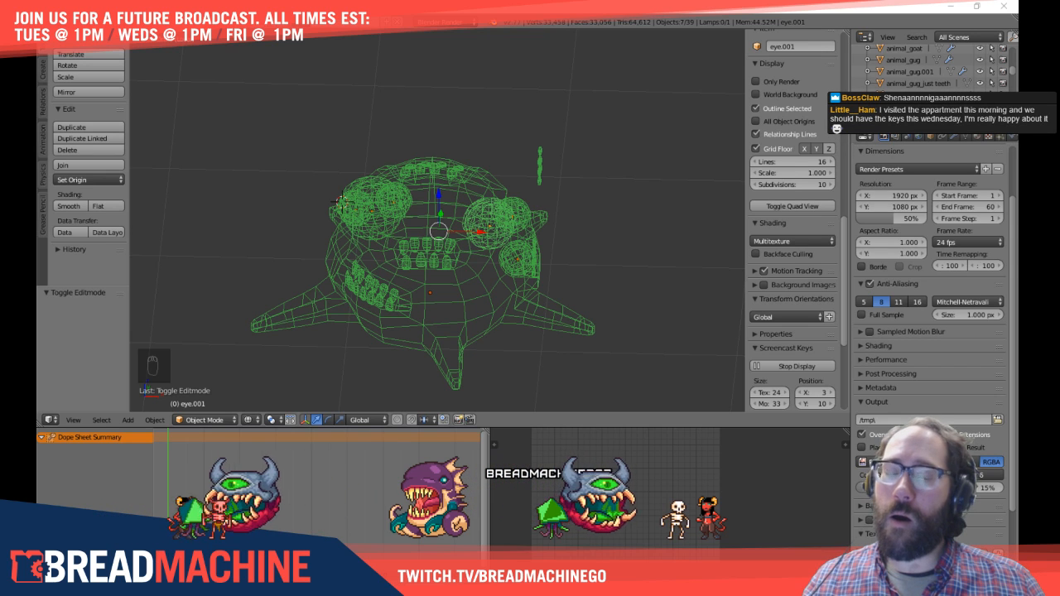
middle_drag(332, 246, 398, 213)
right_click(381, 223)
middle_drag(347, 297, 383, 278)
key(a)
key(z)
right_click(408, 246)
middle_drag(453, 277, 475, 245)
key(a)
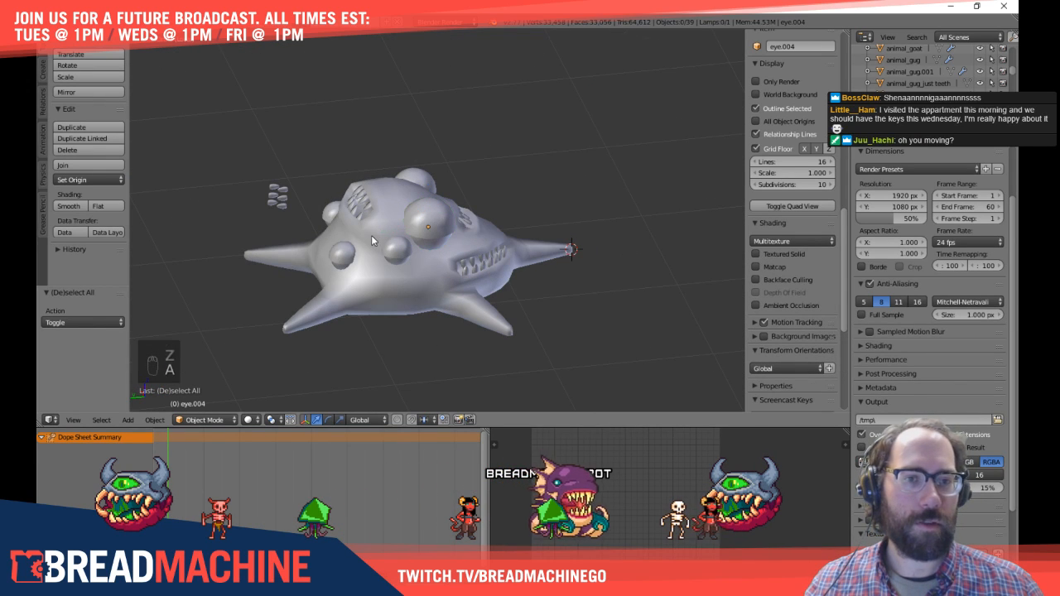
Step: Select the blob's body and all its eye spheres in wireframe, return to solid shading, and show the Texture Atlas settings
key(z)
key(b)
drag(256, 113, 526, 355)
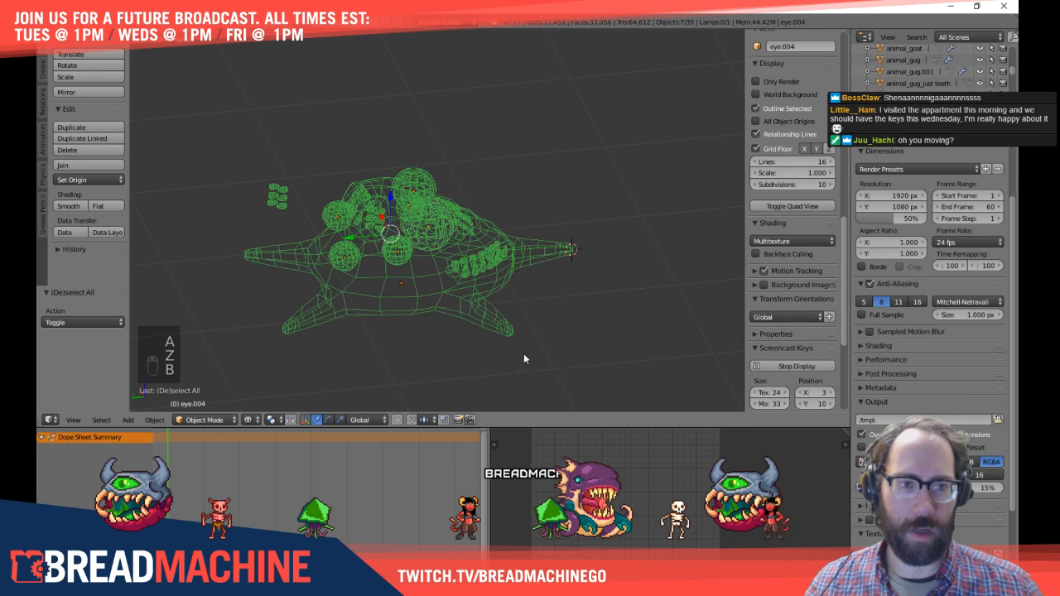
key(z)
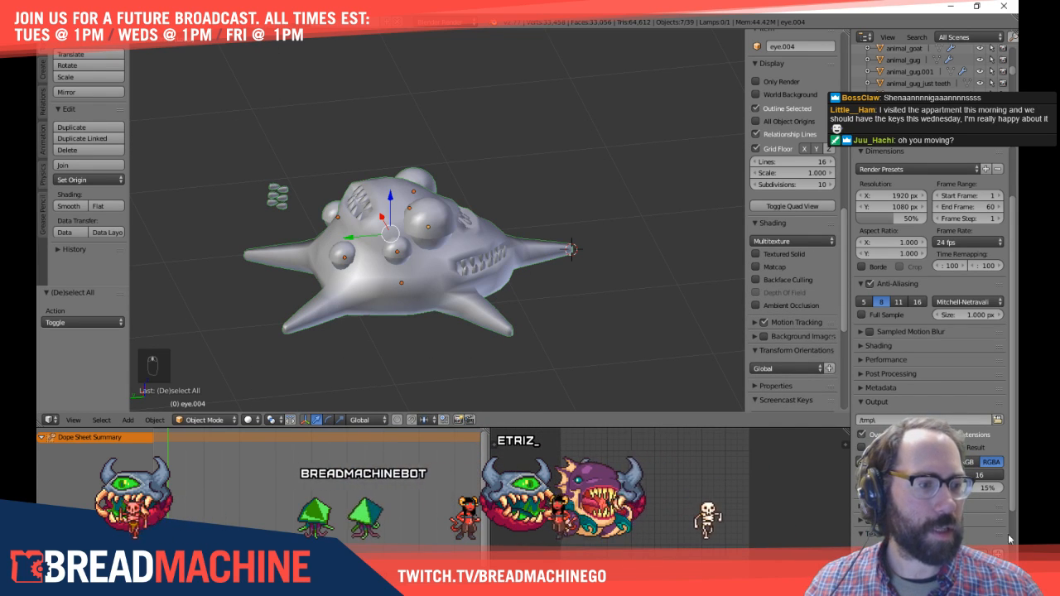
scroll(1016, 515, down, 1)
scroll(1015, 515, down, 4)
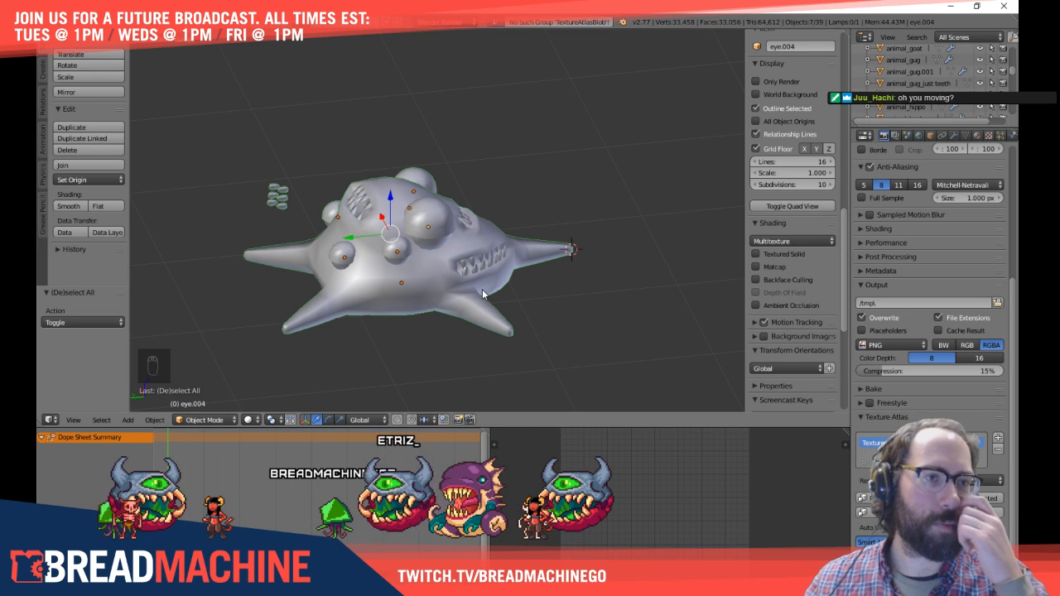
Step: Select only the blob's body and try to select the members of its Texture Atlas group
key(a)
right_click(429, 238)
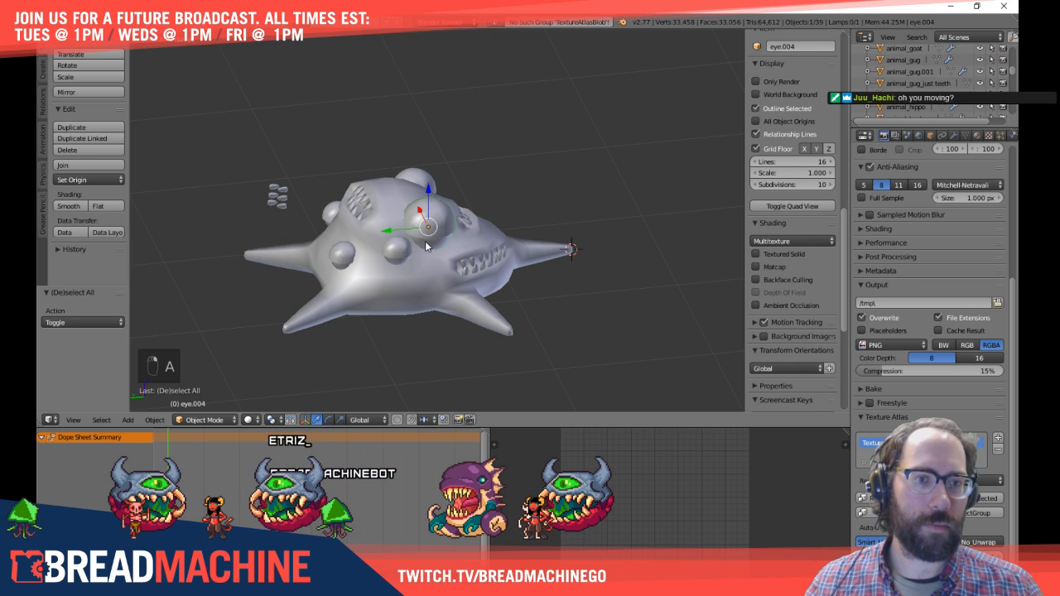
right_click(433, 282)
right_click(416, 258)
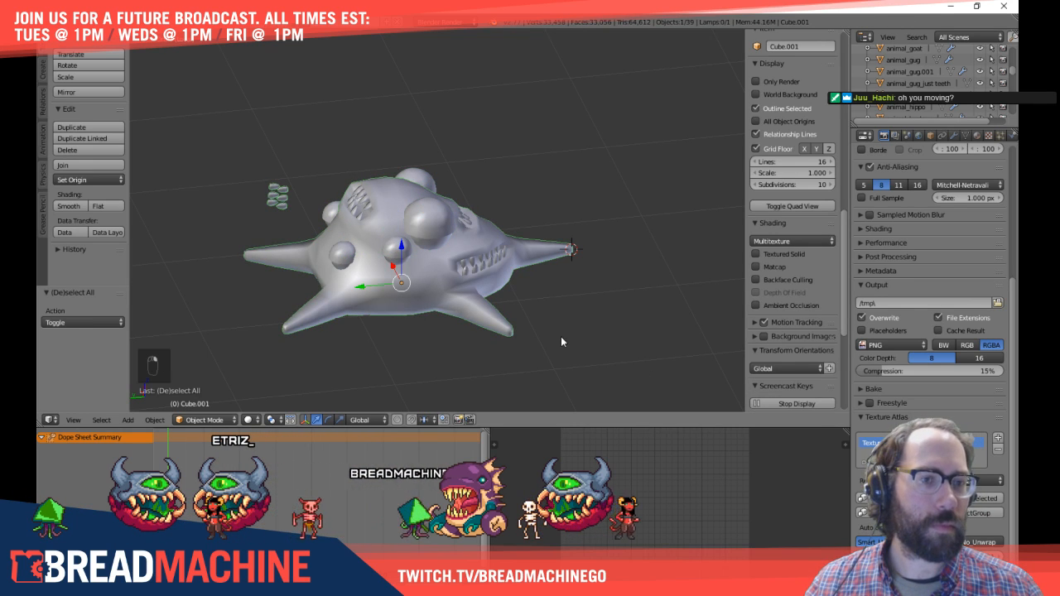
key(a)
key(a)
key(a)
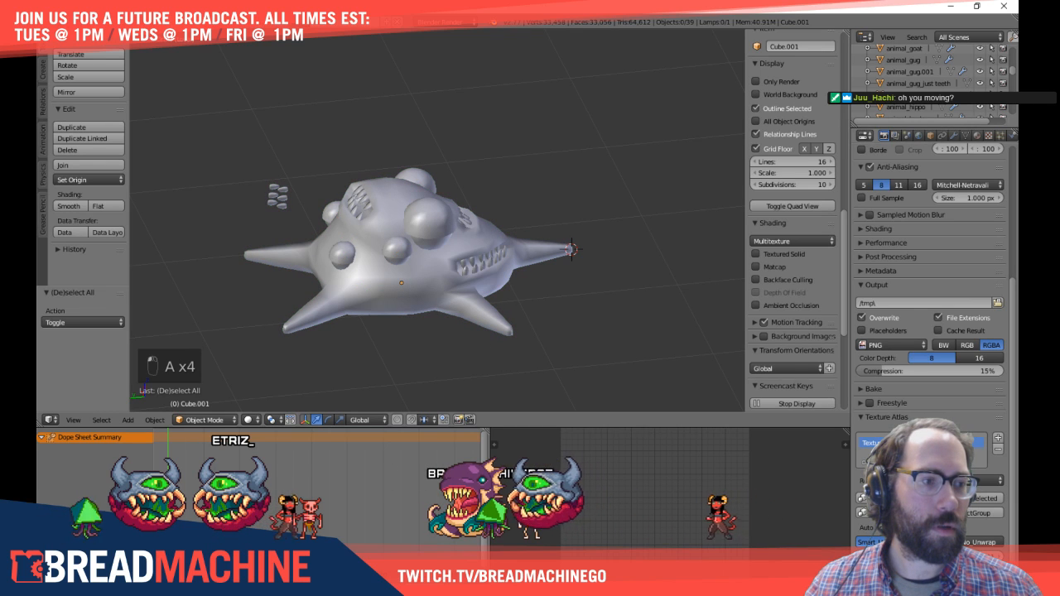
right_click(474, 290)
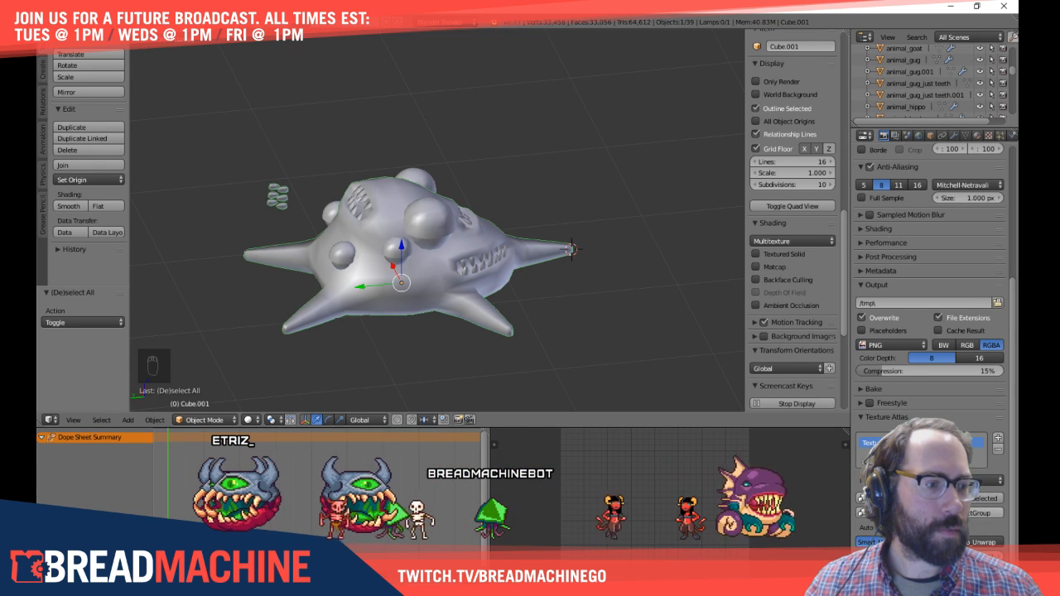
click(973, 512)
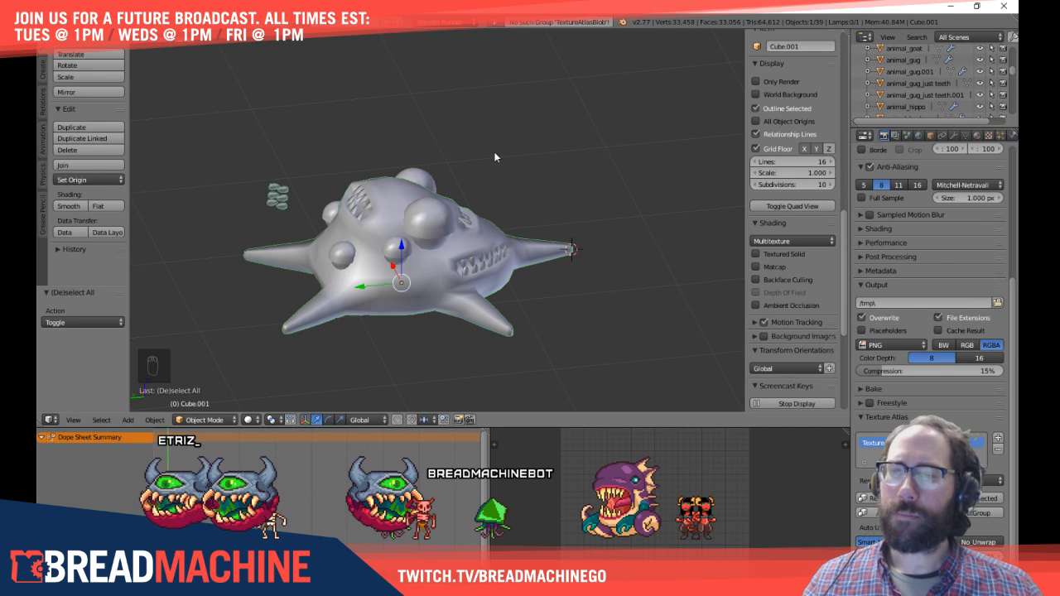
Step: Inspect the UV layout of the medium eye sphere on the blob's other side in edit mode
middle_drag(401, 183, 498, 225)
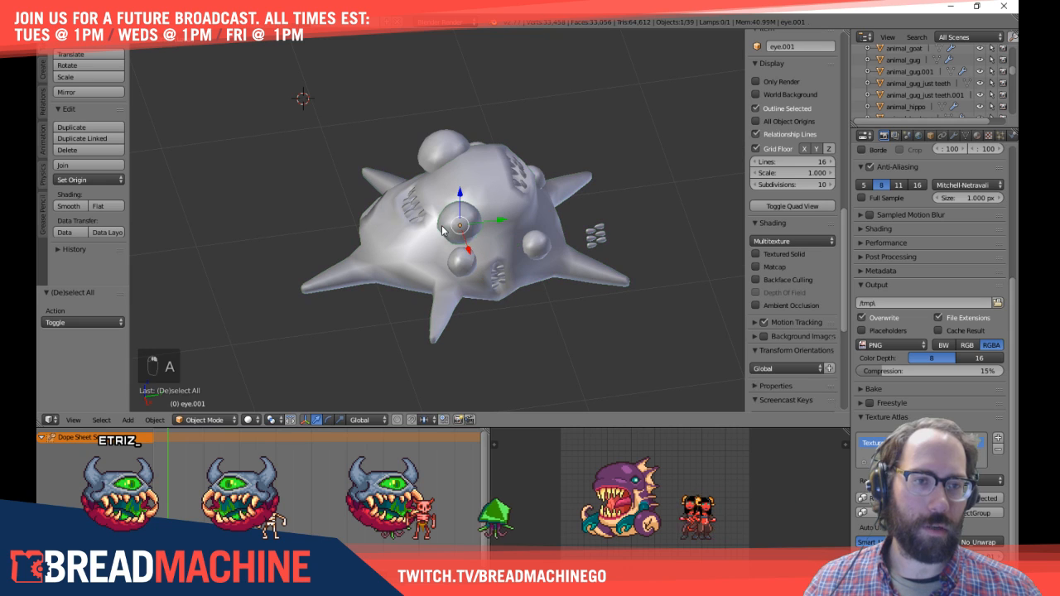
key(Tab)
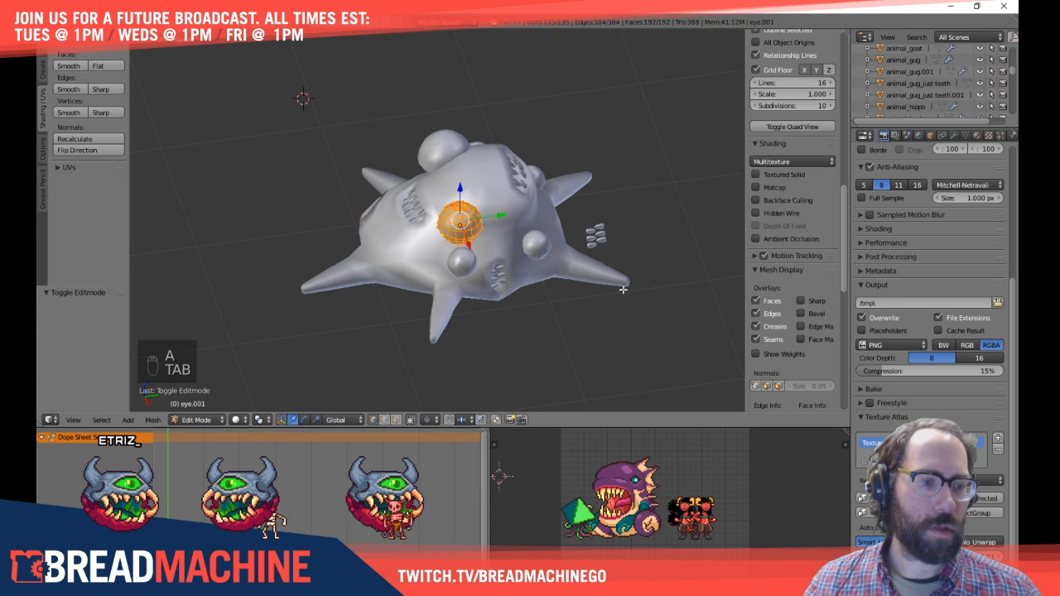
scroll(533, 298, up, 4)
scroll(533, 298, up, 3)
scroll(534, 299, down, 4)
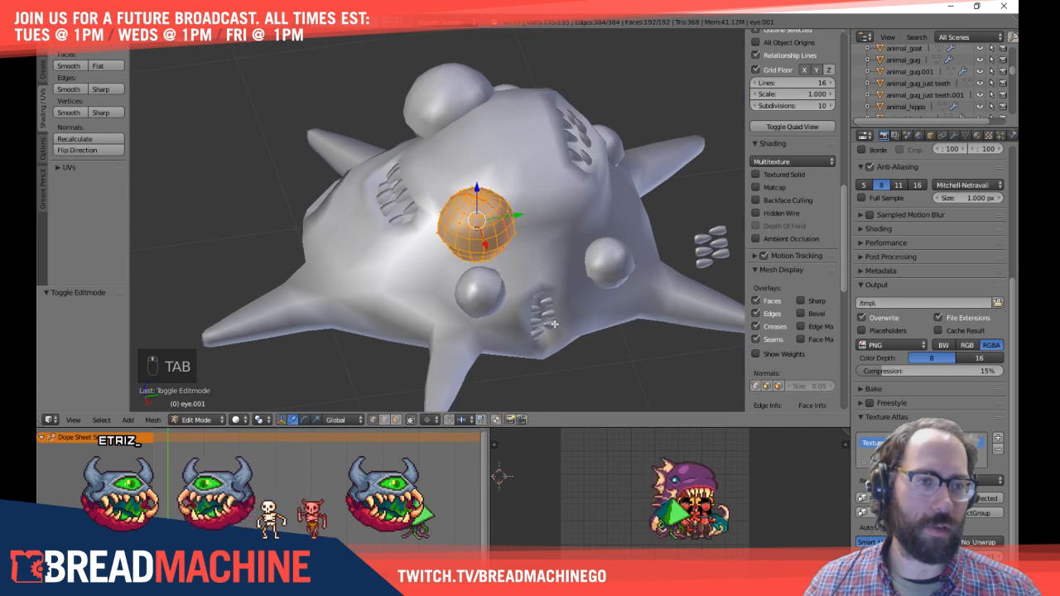
shift+middle_drag(533, 298, 488, 240)
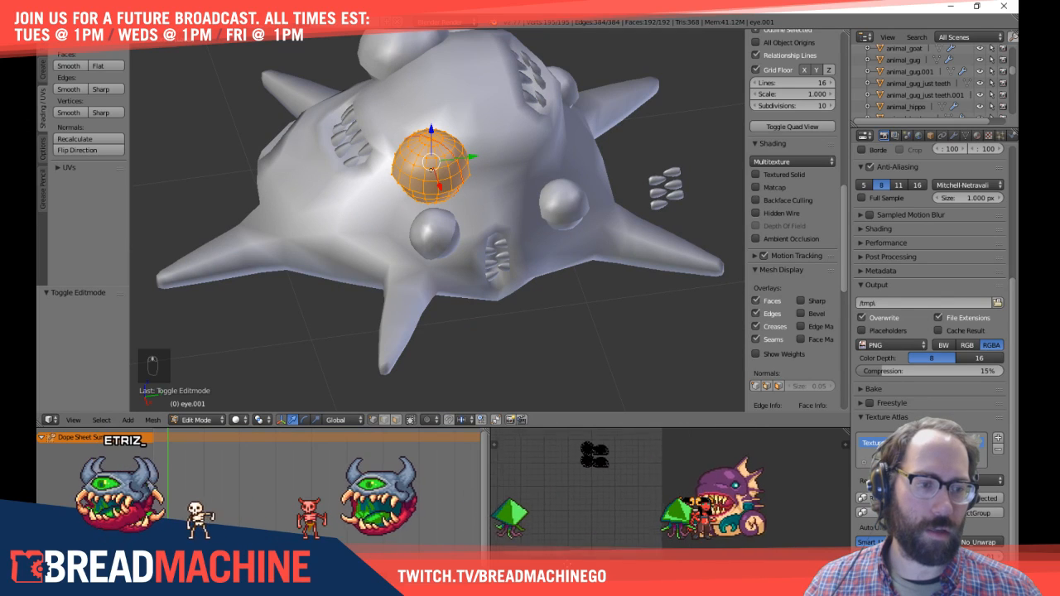
Step: Check the UV layout of the small eye sphere nearest the loose teeth in edit mode, and return to object mode
key(Tab)
right_click(552, 213)
key(Tab)
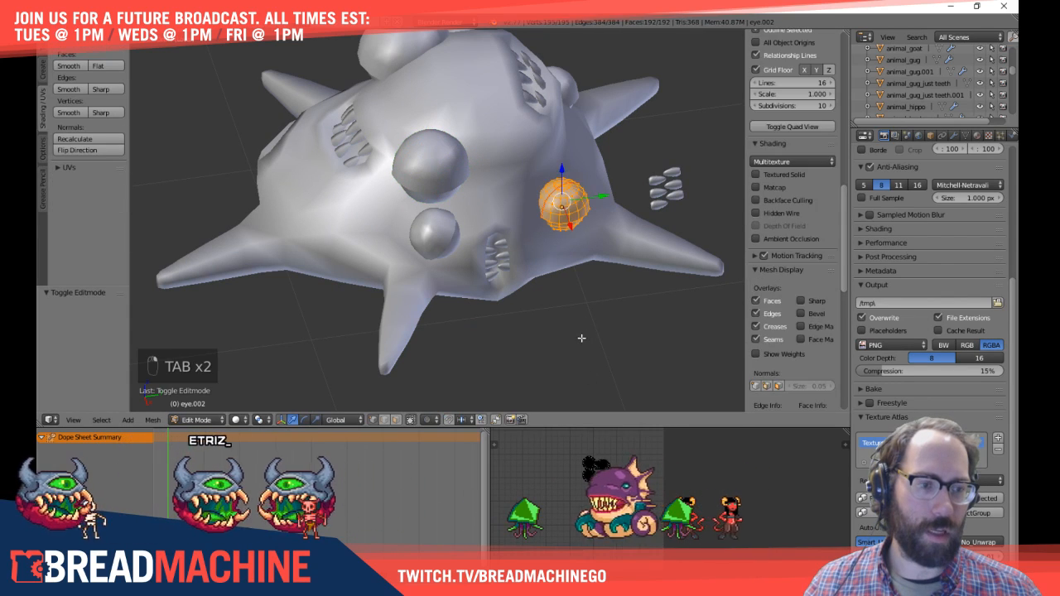
key(a)
key(a)
key(a)
key(a)
key(a)
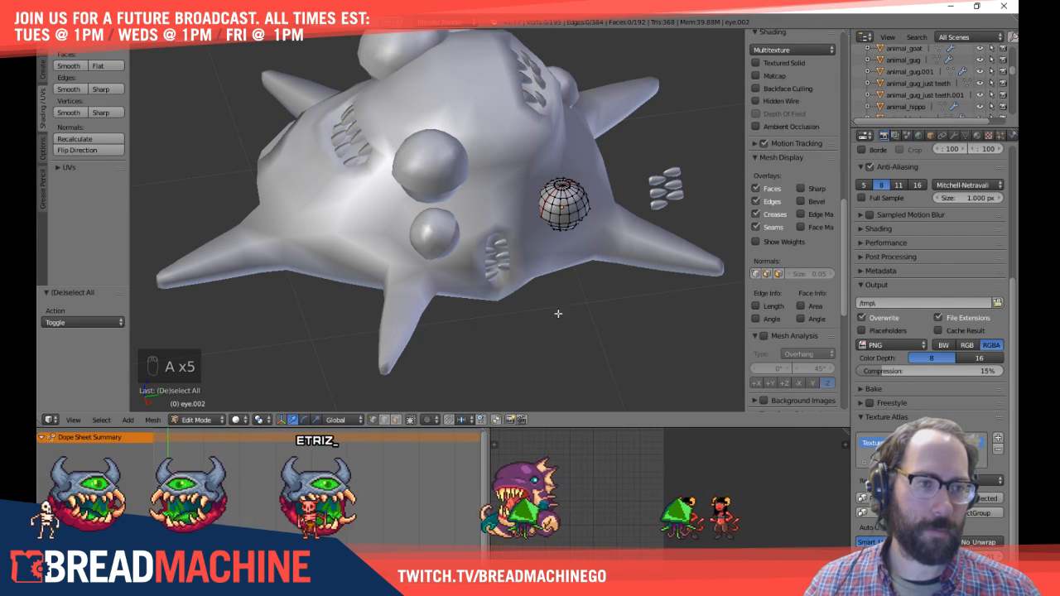
key(Tab)
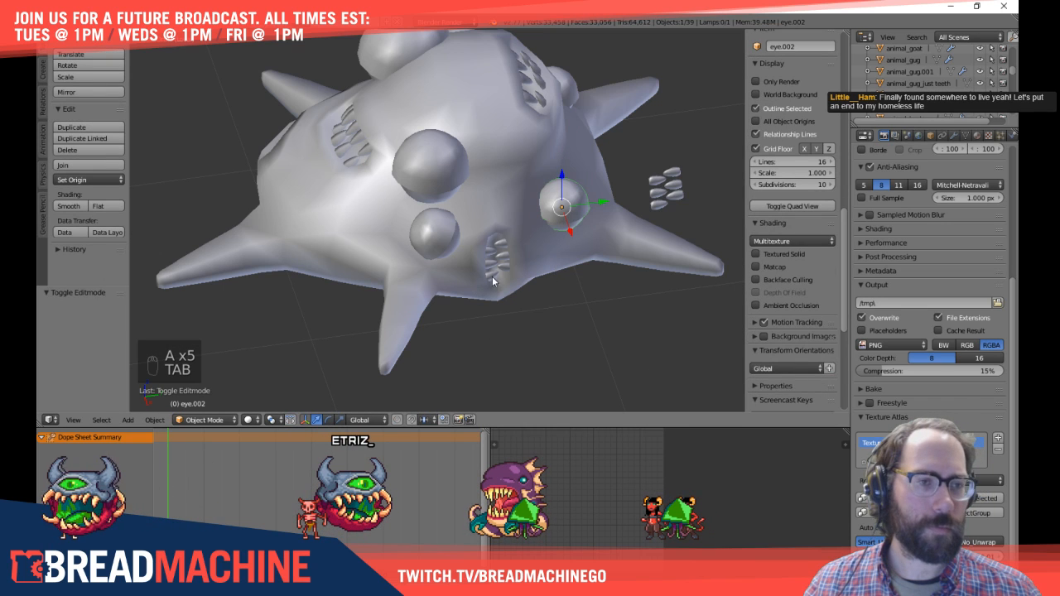
Step: Select the blob's body and all its eye spheres in wireframe, and try to add a Texture Atlas group for them
right_click(456, 258)
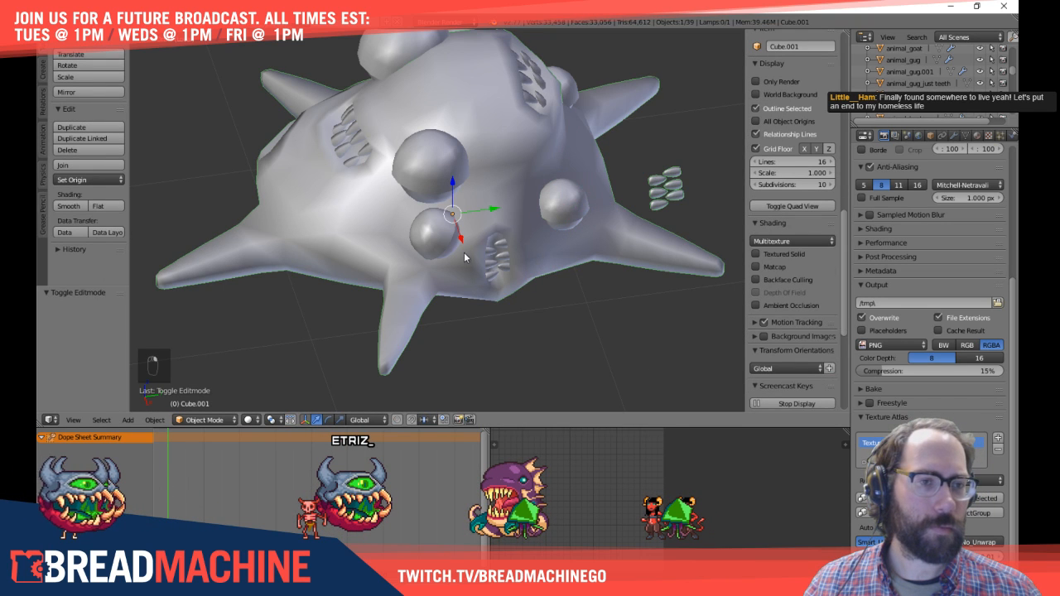
scroll(521, 245, down, 5)
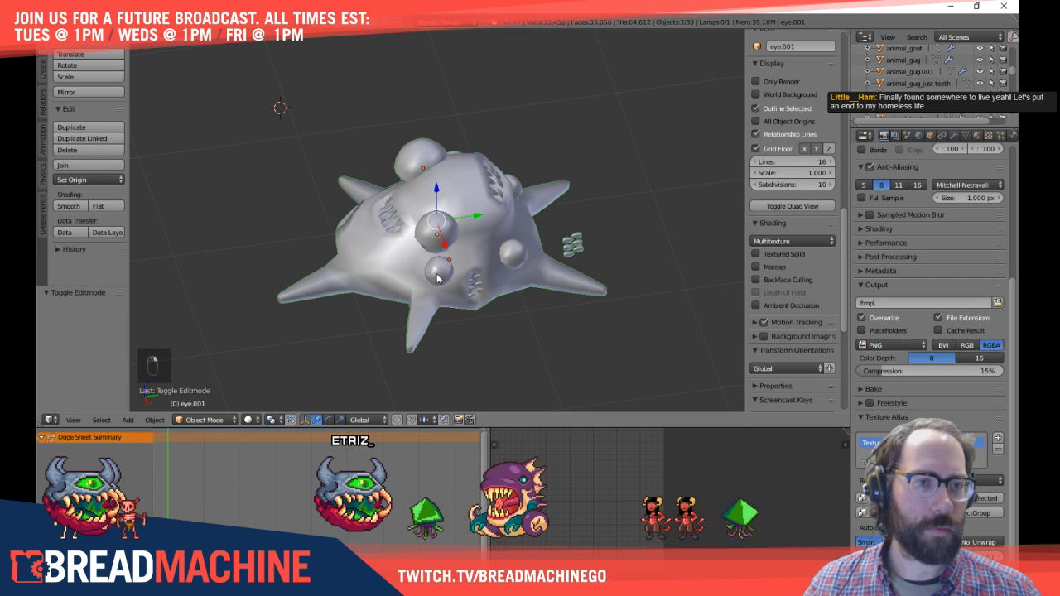
key(z)
key(b)
drag(337, 98, 538, 333)
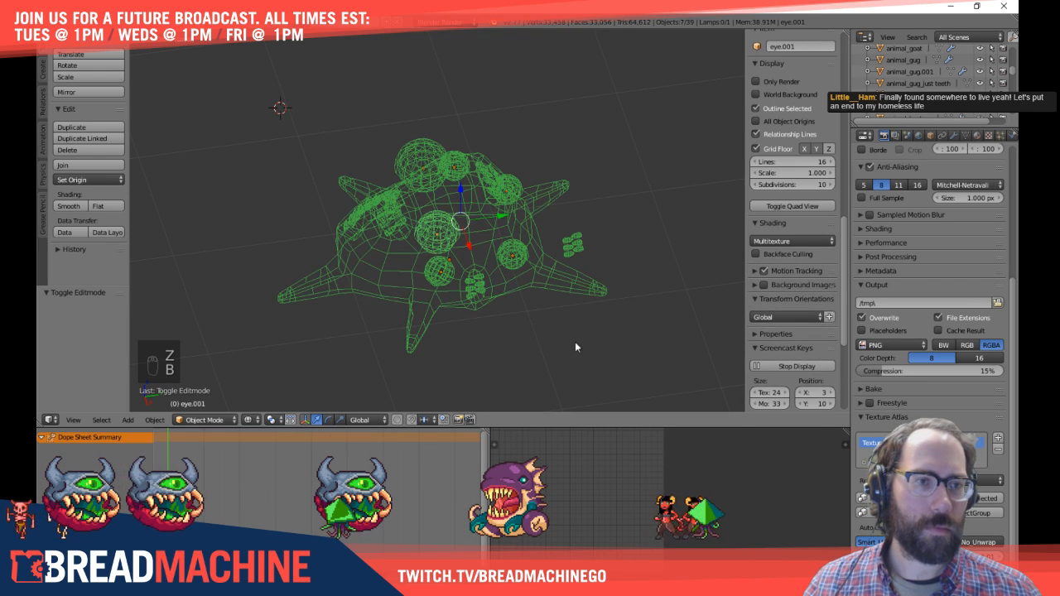
click(998, 449)
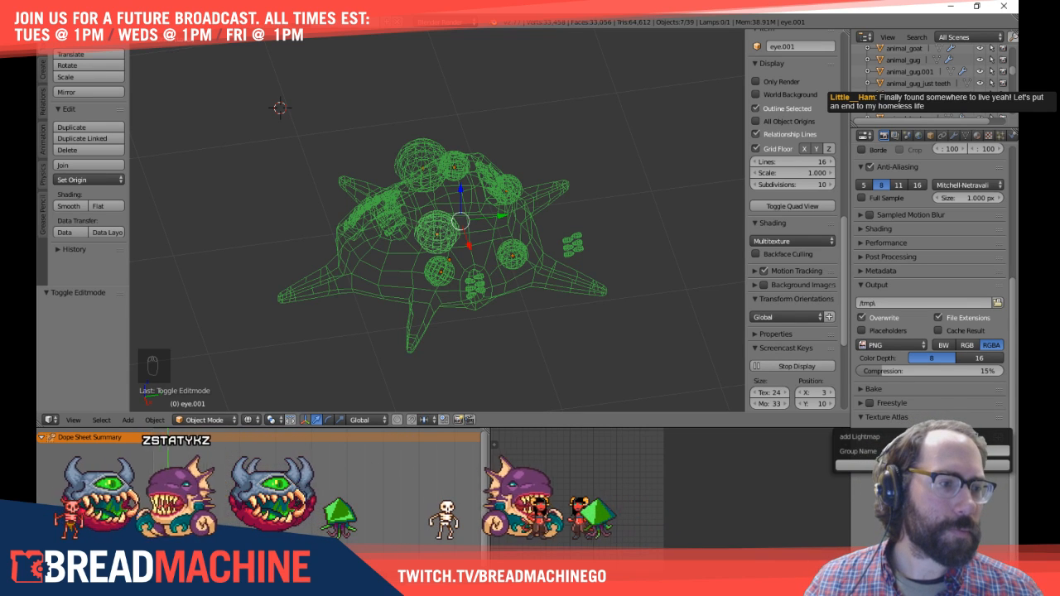
key(Return)
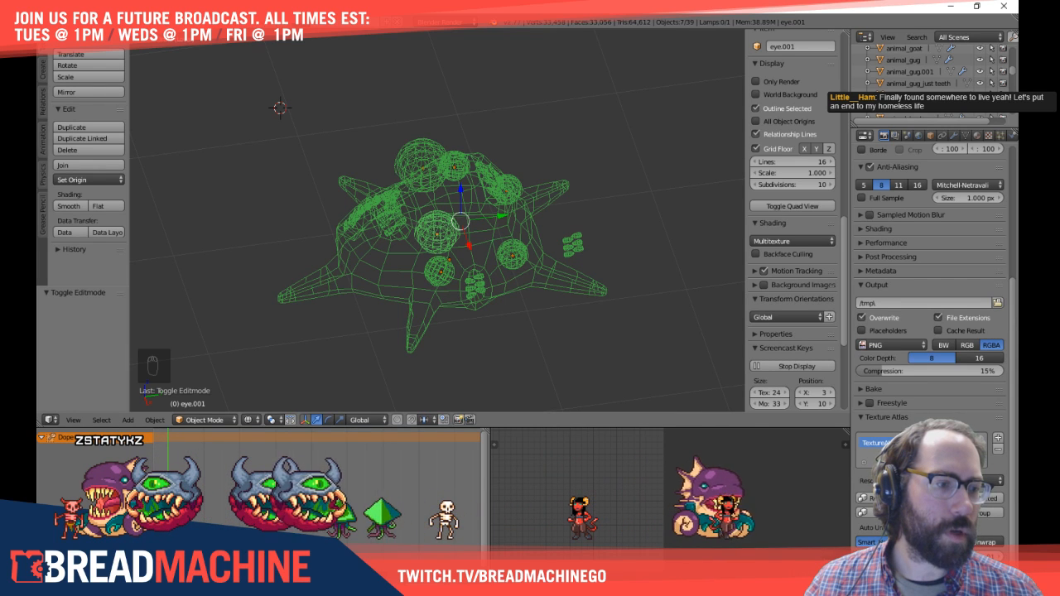
key(ctrl+z)
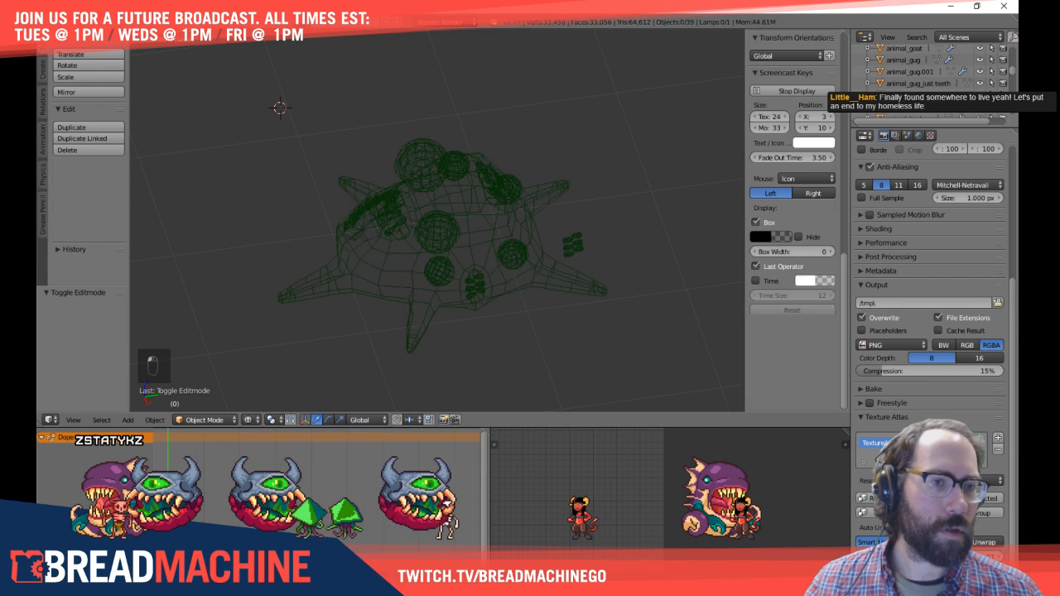
Step: Return to solid shading and examine the UV layout and seams of the small eye sphere below the medium one in edit mode
key(a)
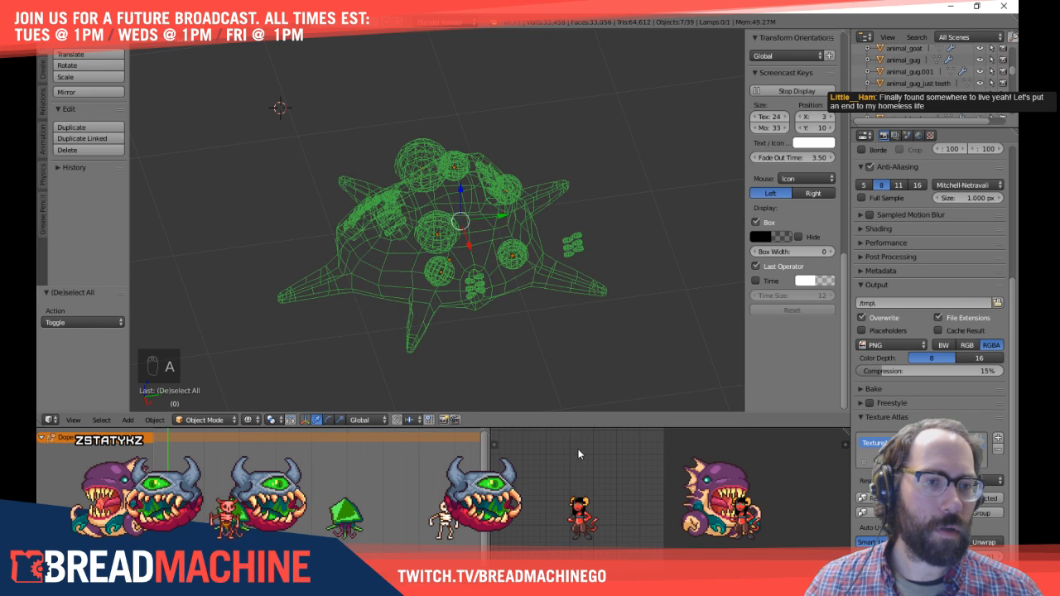
key(a)
right_click(451, 235)
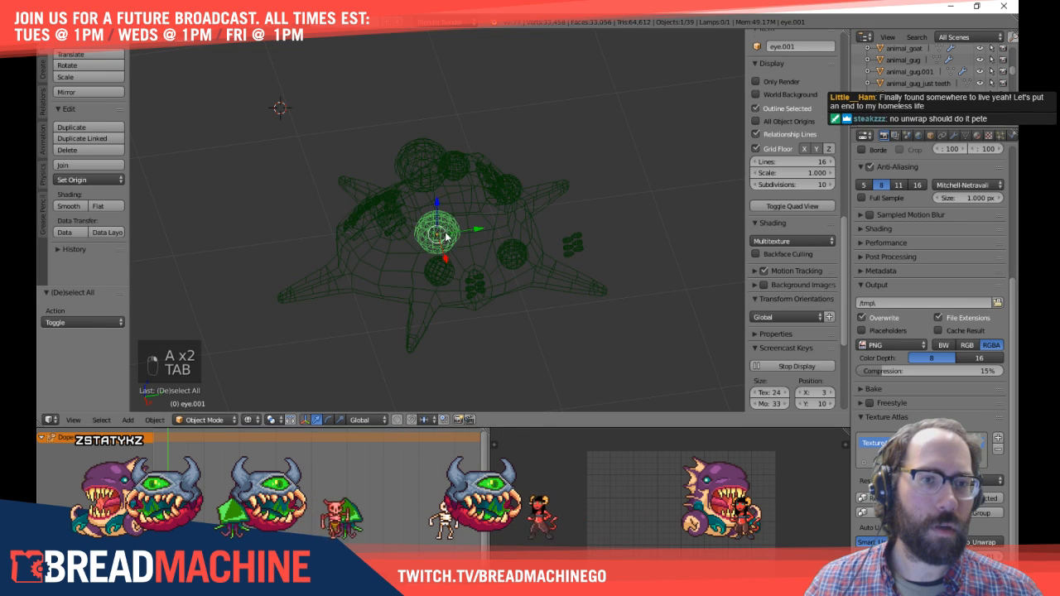
key(z)
right_click(443, 275)
key(a)
key(Tab)
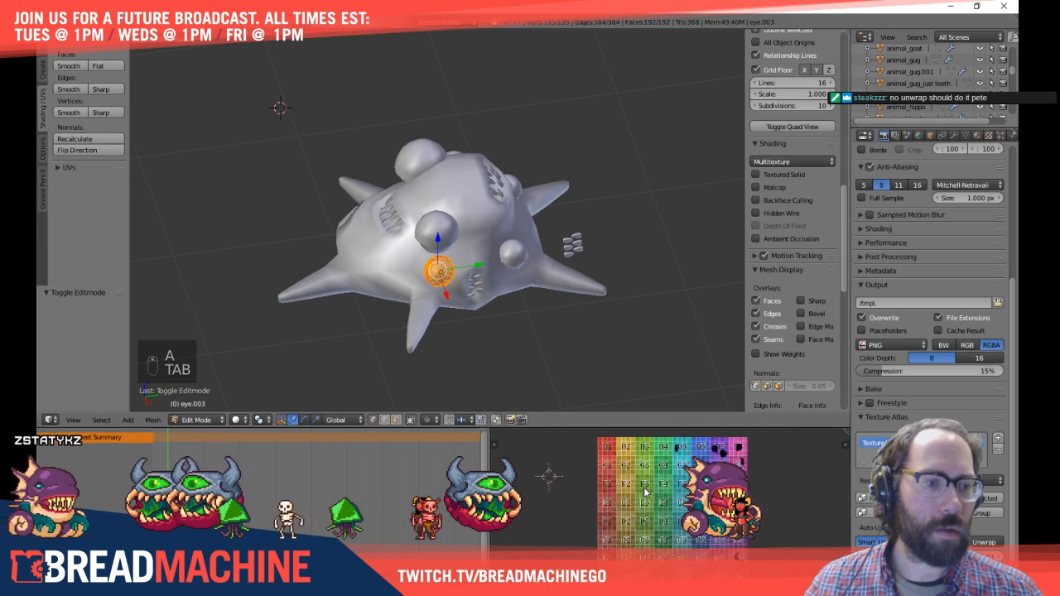
scroll(648, 494, up, 4)
scroll(651, 495, up, 3)
scroll(663, 482, down, 3)
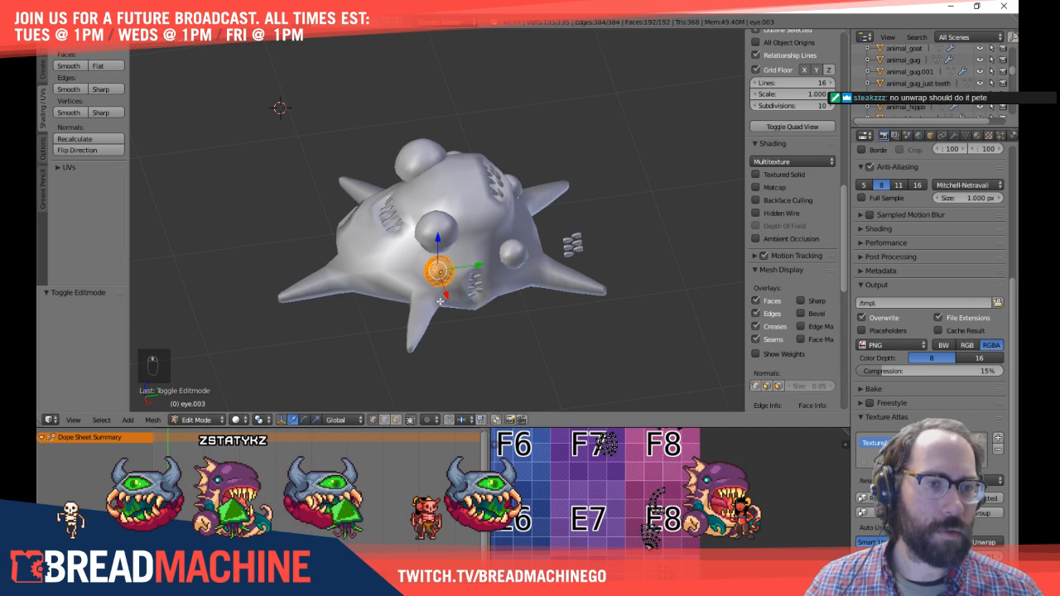
key(a)
scroll(464, 300, up, 8)
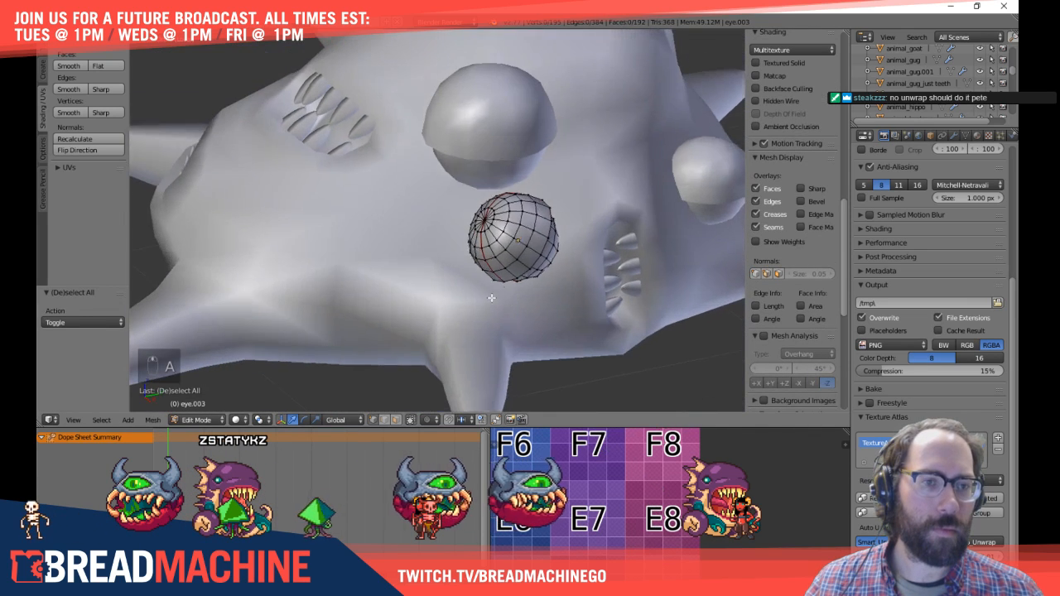
Step: Unwrap all of the small eye sphere's geometry using its seams, and enlarge the UV editor to view the layout
key(a)
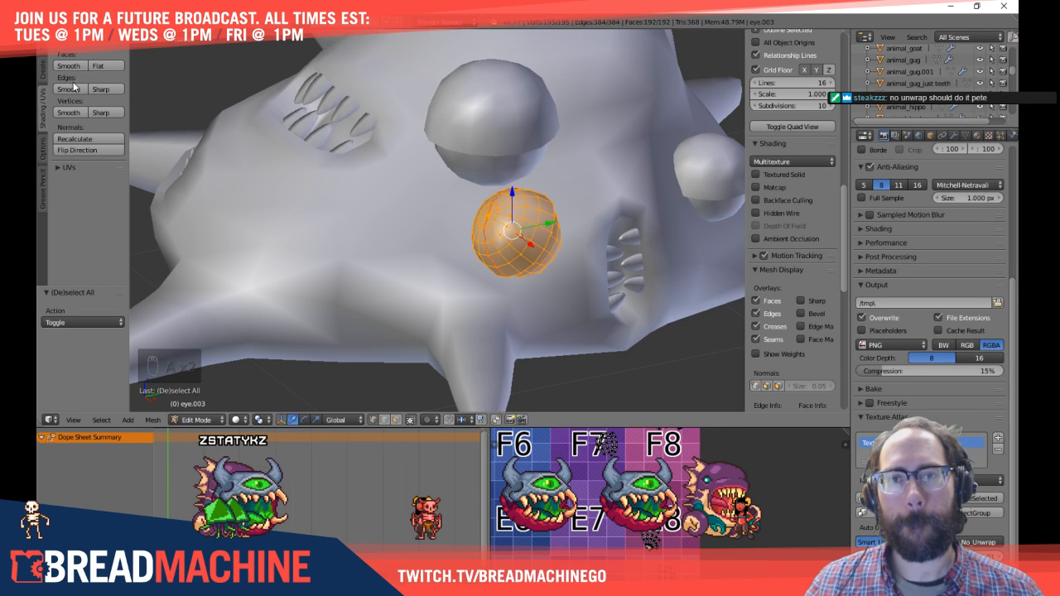
click(65, 170)
click(79, 198)
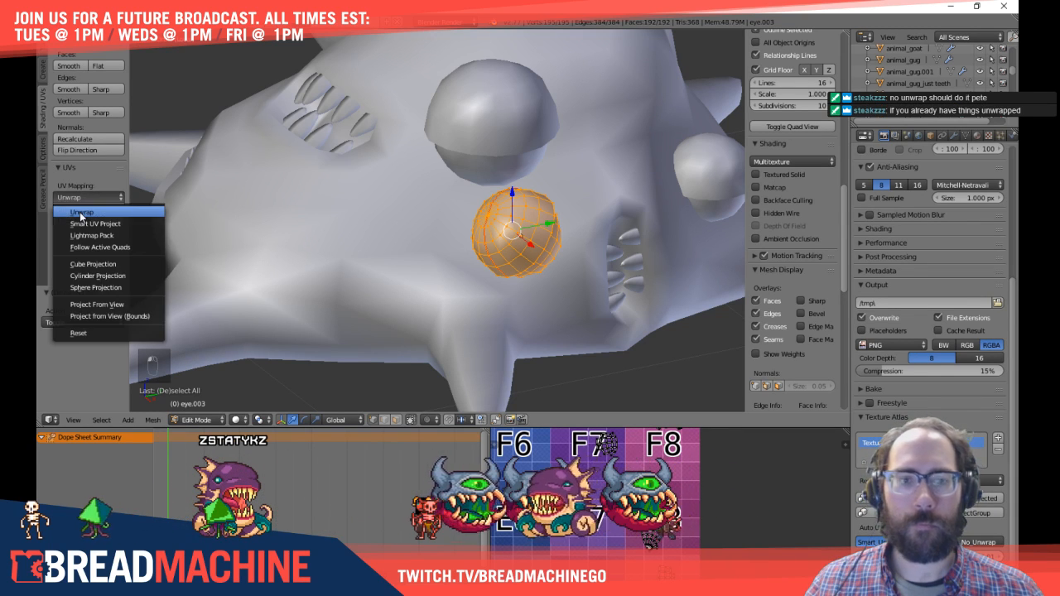
click(80, 207)
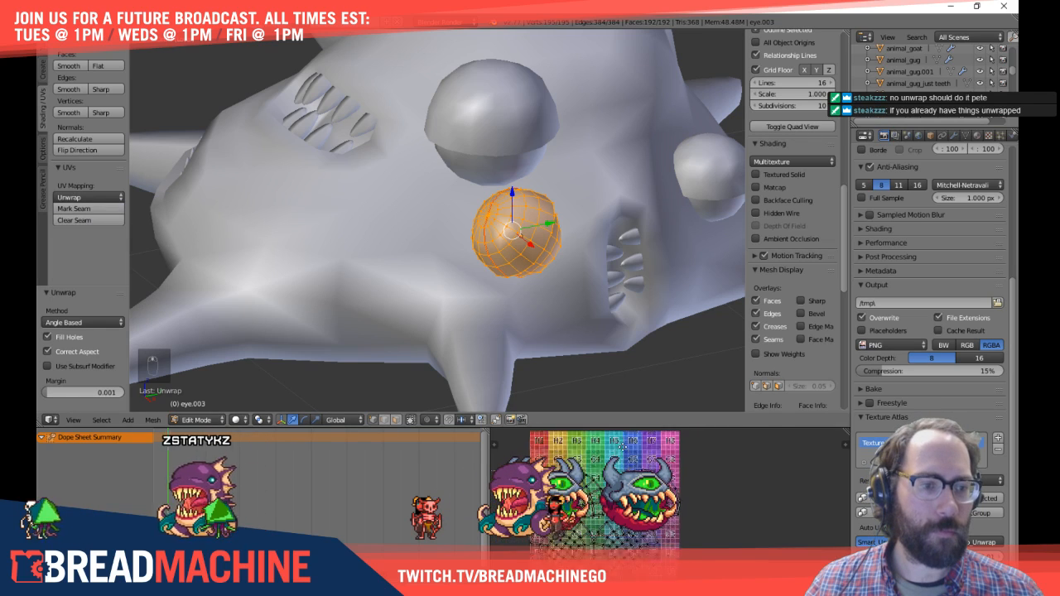
drag(619, 427, 617, 331)
scroll(695, 433, up, 4)
middle_drag(651, 469, 787, 511)
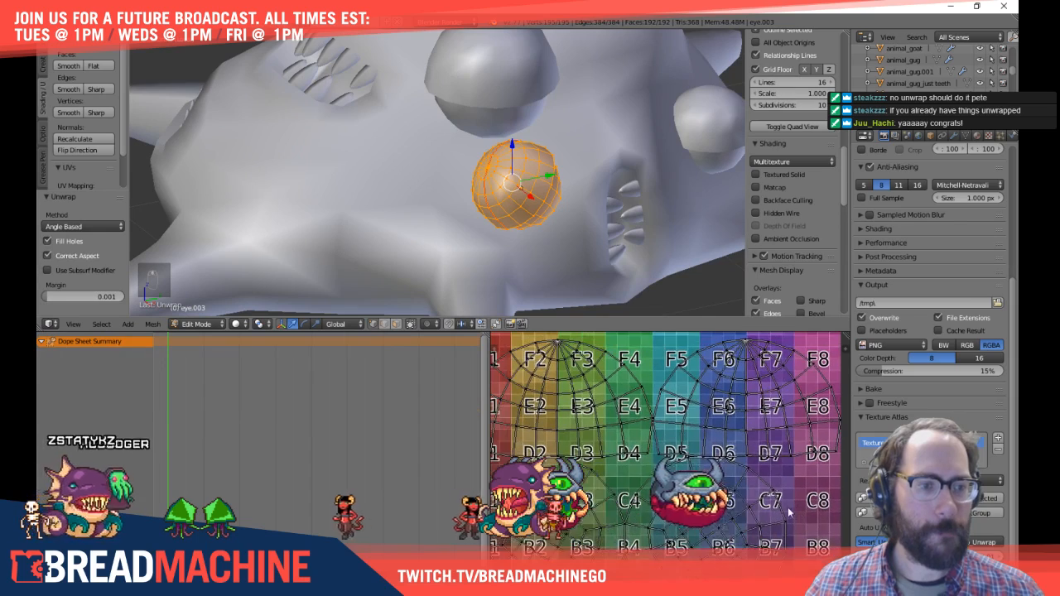
key(l)
key(l)
key(l)
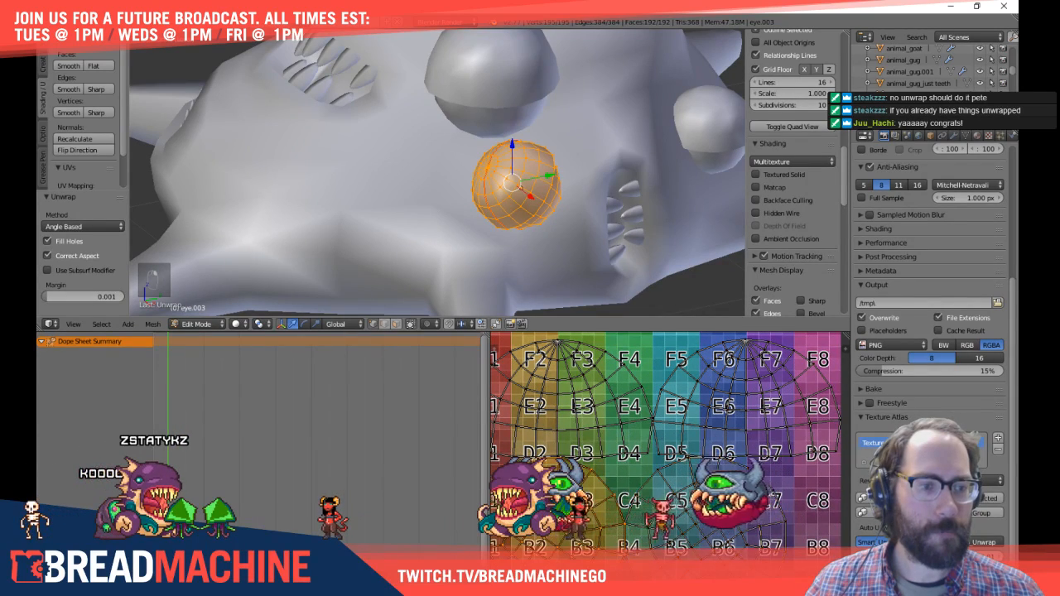
Step: Unwrap the medium eye sphere above the small one in edit mode, using its existing seams
key(Tab)
shift+middle_drag(494, 86, 447, 199)
scroll(449, 202, down, 2)
right_click(444, 154)
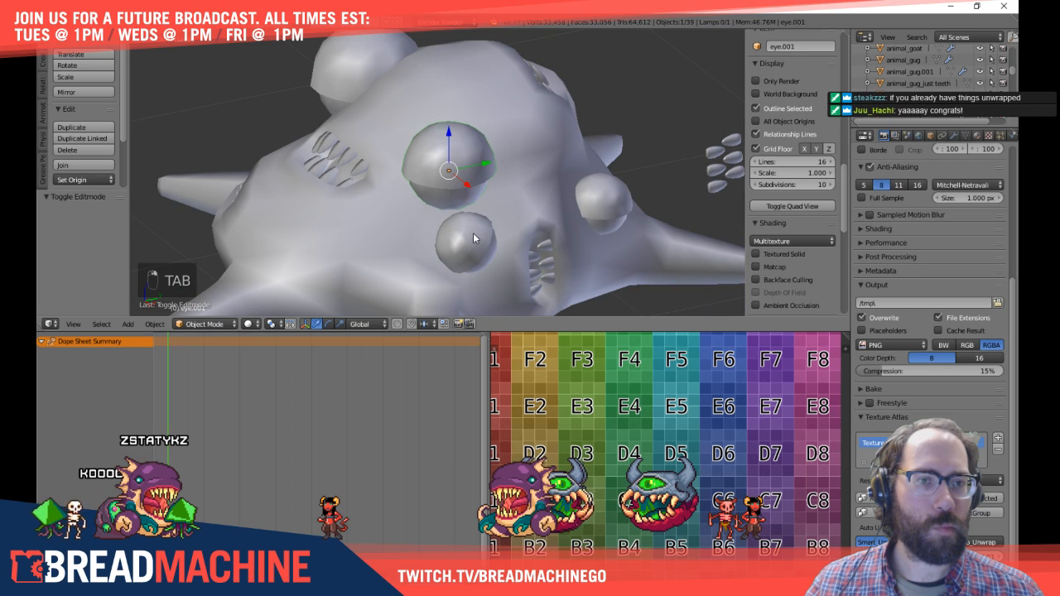
key(Tab)
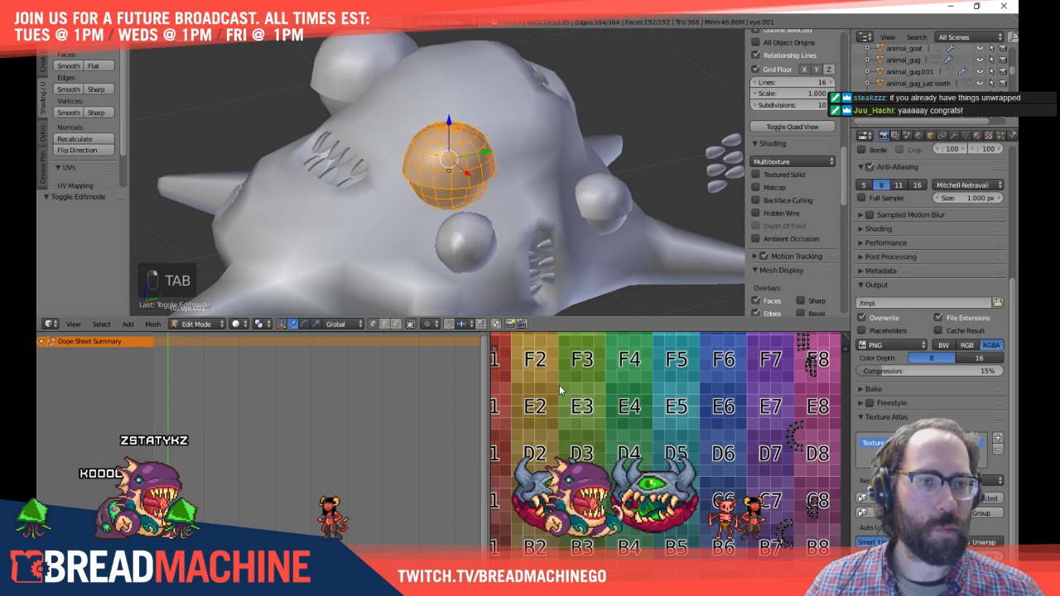
click(59, 168)
scroll(66, 166, down, 2)
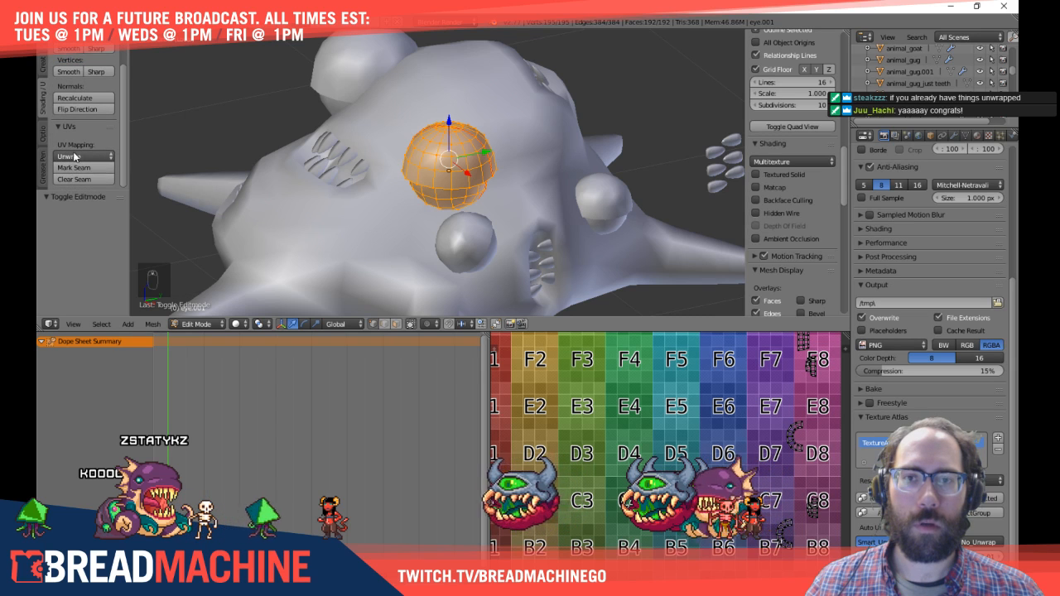
click(73, 157)
click(83, 170)
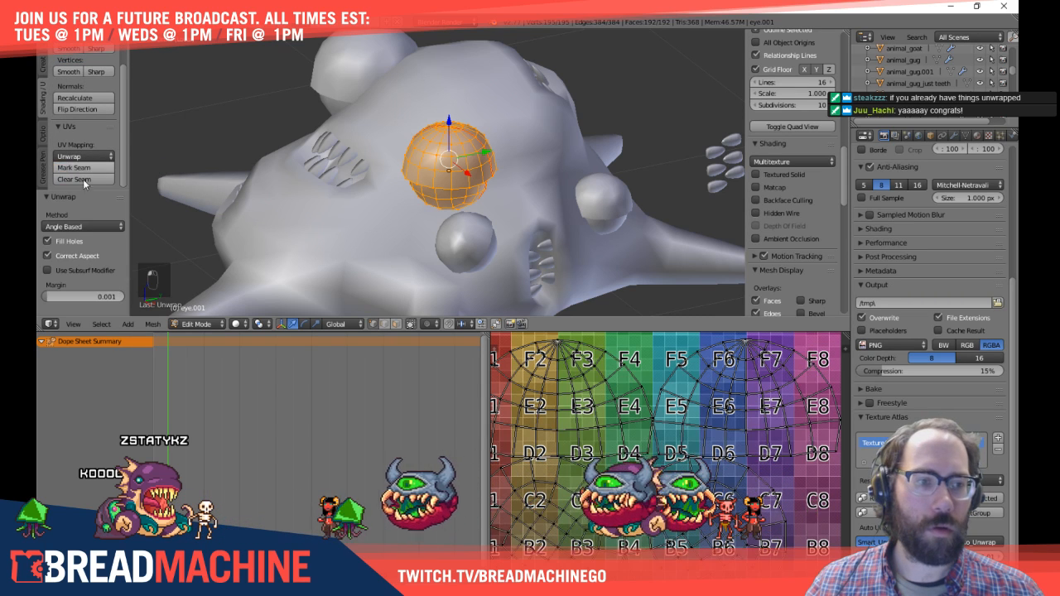
Step: Compare the unwrapped UV layouts of the medium and small eye spheres, ending in edit mode with the medium sphere's geometry selected
scroll(514, 381, down, 2)
scroll(514, 381, down, 1)
key(a)
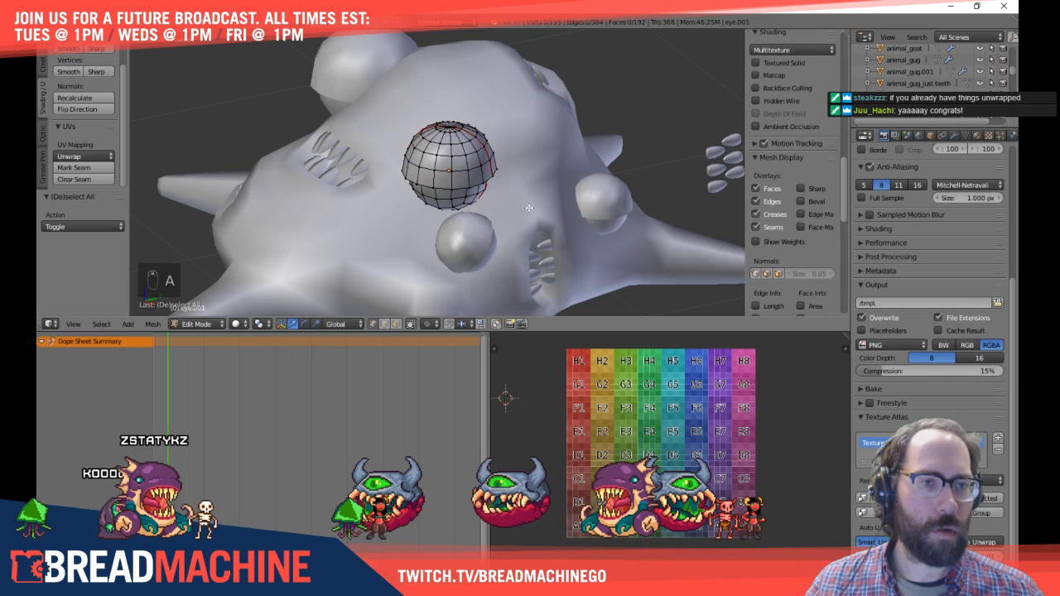
key(Tab)
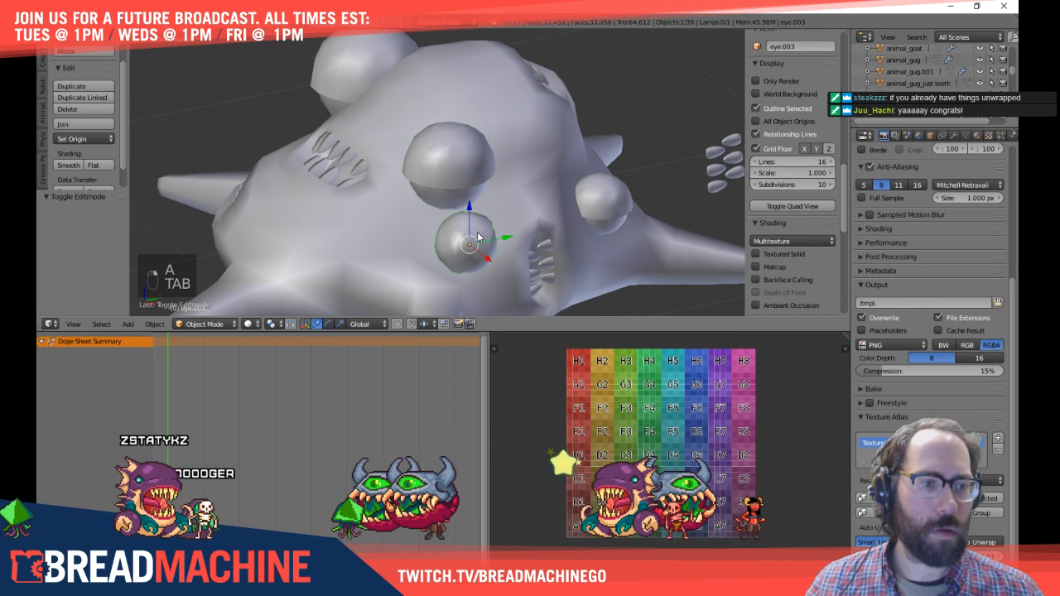
key(Tab)
key(Tab)
right_click(451, 176)
key(Tab)
key(Tab)
key(Tab)
key(a)
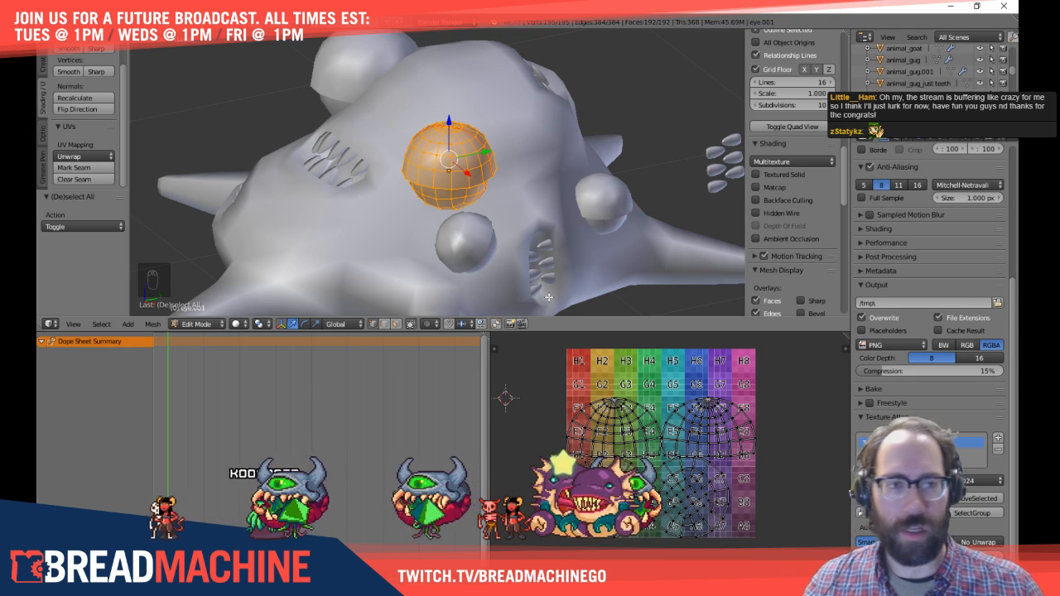
Step: Undo the recent selection and unwrap changes on the eye spheres, check the restored UV layout, and leave edit mode
key(ctrl+z)
key(ctrl+z)
key(ctrl+z)
key(ctrl+z)
key(ctrl+z)
key(ctrl+z)
key(ctrl+z)
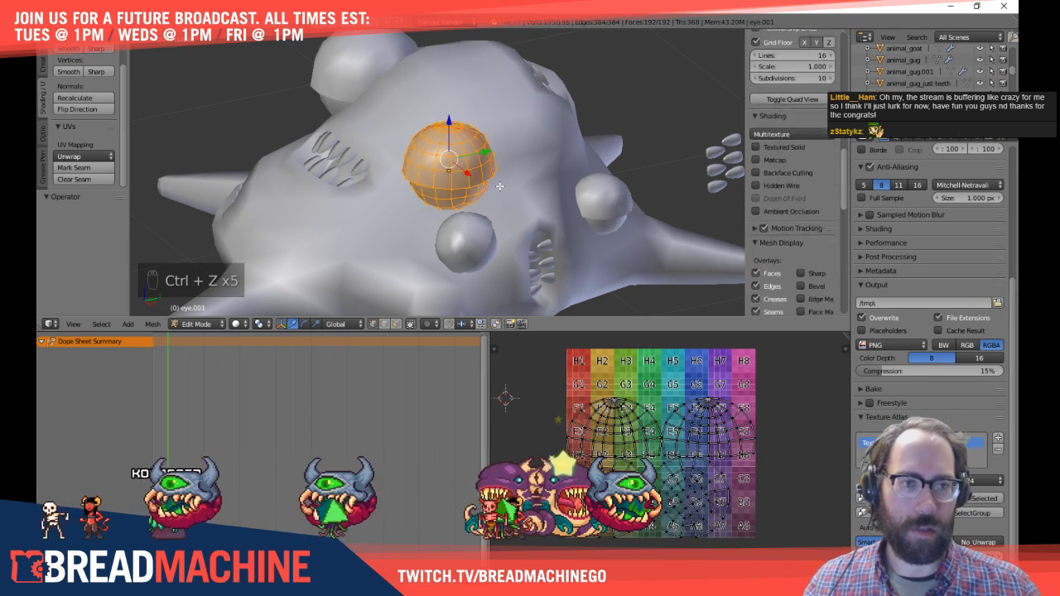
scroll(734, 490, up, 7)
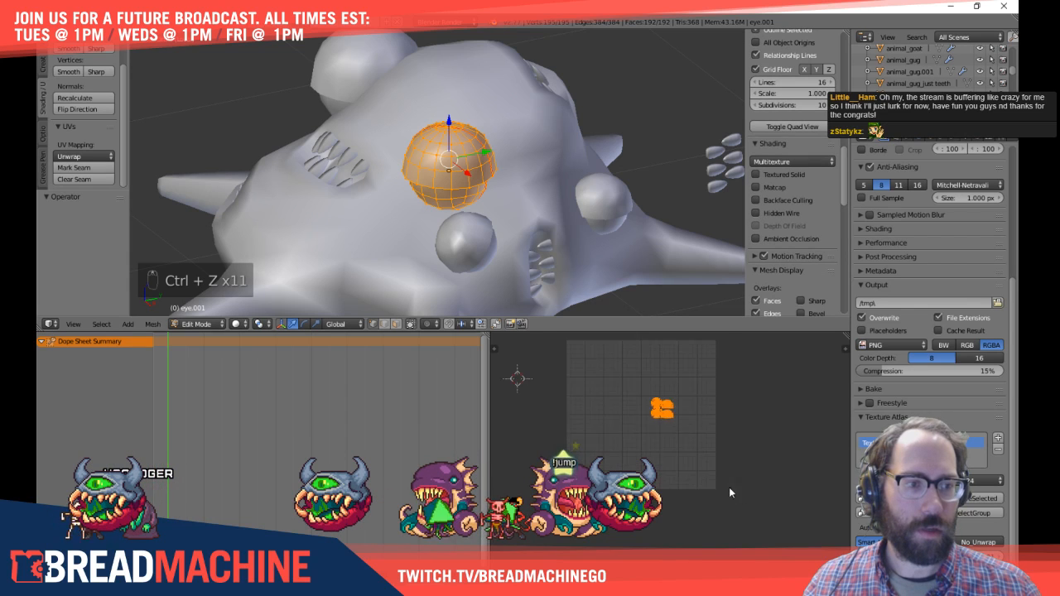
middle_drag(634, 384, 655, 486)
key(a)
key(Tab)
Step: Open the blob creature's body mesh in edit mode and view its existing UV layout
middle_drag(496, 232, 463, 191)
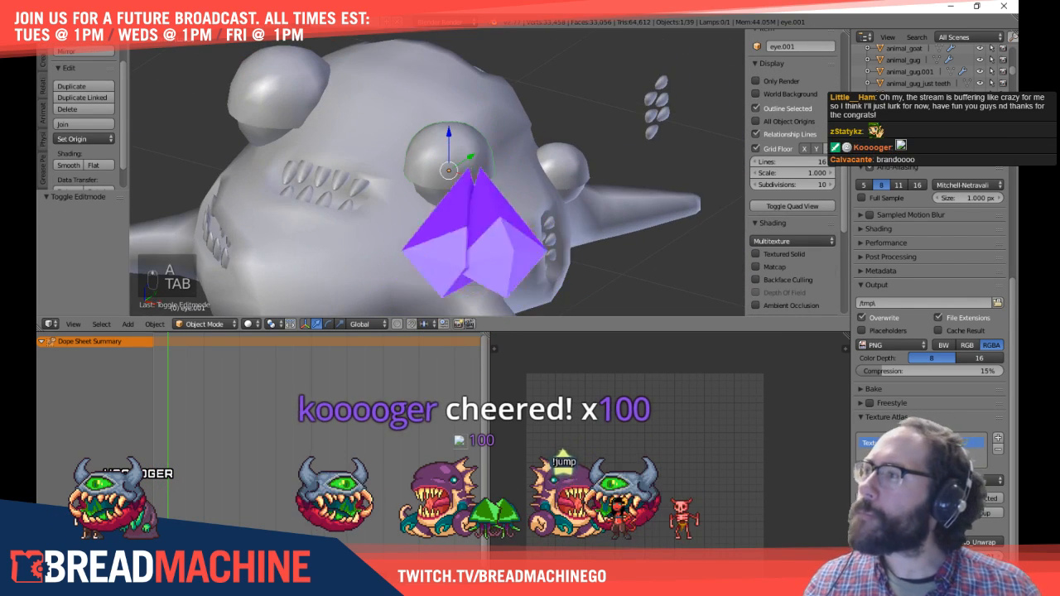
shift+middle_drag(276, 138, 405, 172)
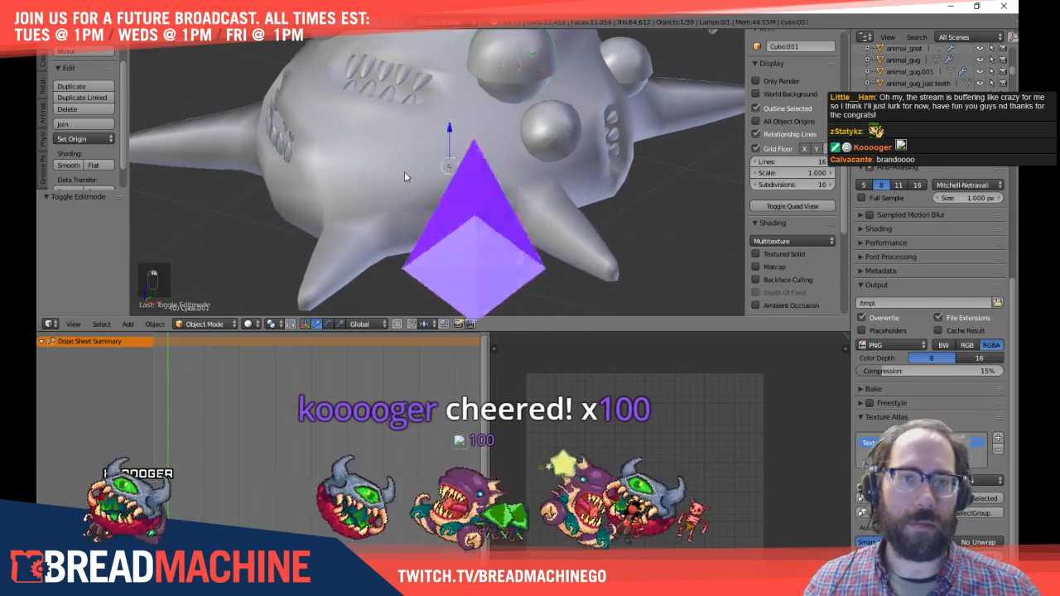
middle_drag(404, 217, 361, 175)
right_click(361, 176)
key(Tab)
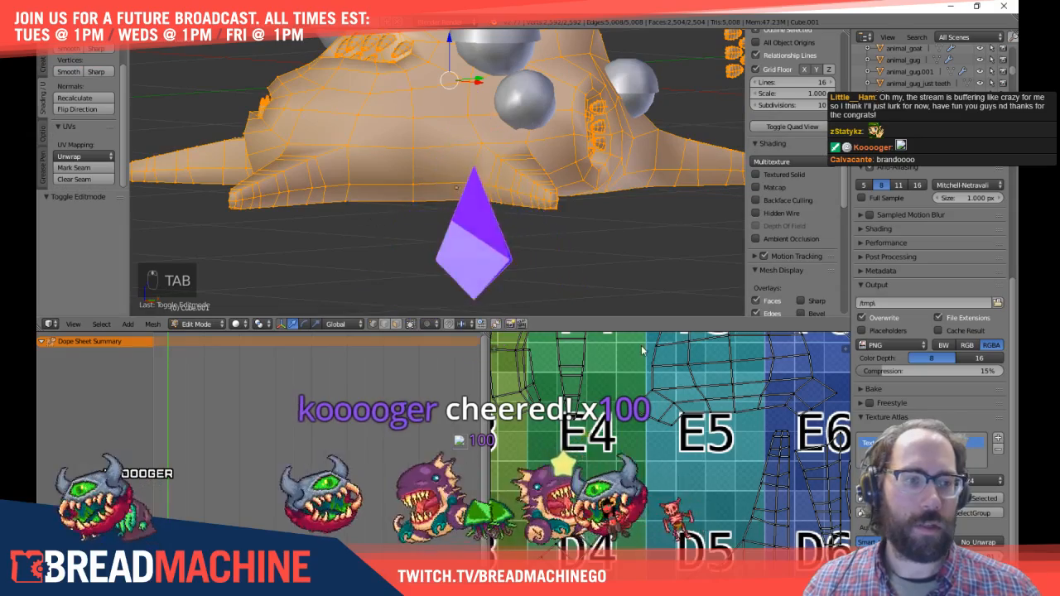
scroll(732, 418, down, 3)
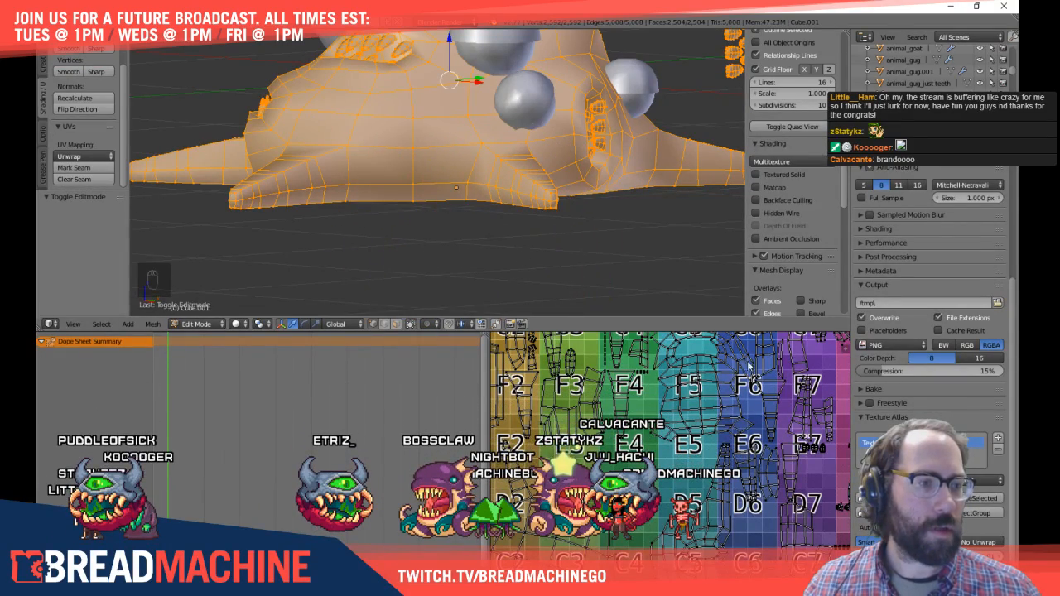
Step: Deselect all of the body's geometry and switch to edge selection
middle_drag(485, 223, 426, 205)
key(a)
key(ctrl+Tab)
click(398, 222)
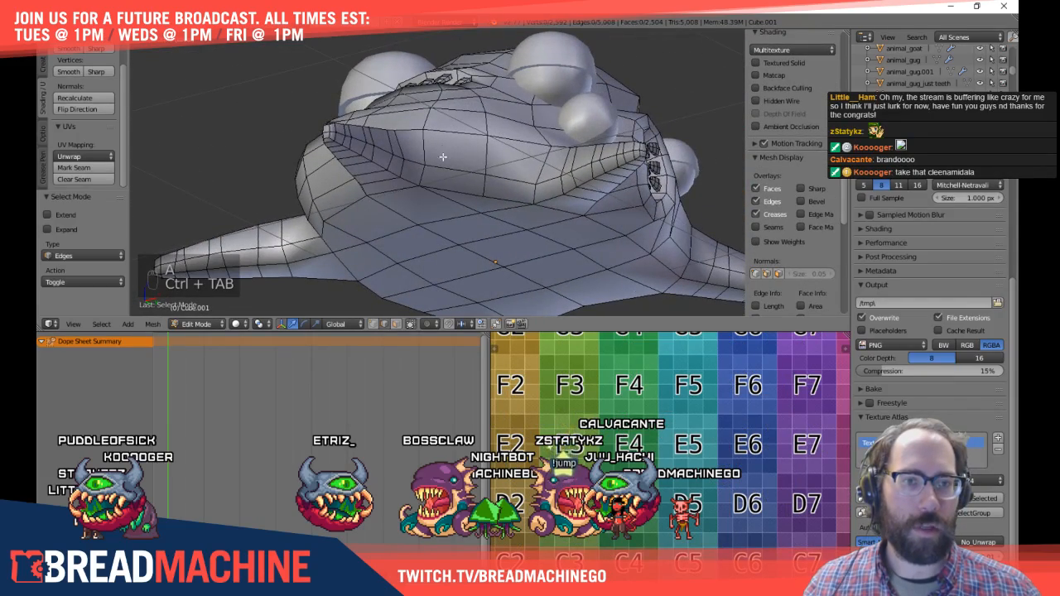
alt+right_click(443, 151)
middle_drag(443, 151, 693, 209)
key(a)
Step: Select the edges along the rim of the body's underside and both lower sides of the first leg, up to its tip
middle_drag(570, 197, 500, 162)
alt+right_click(458, 133)
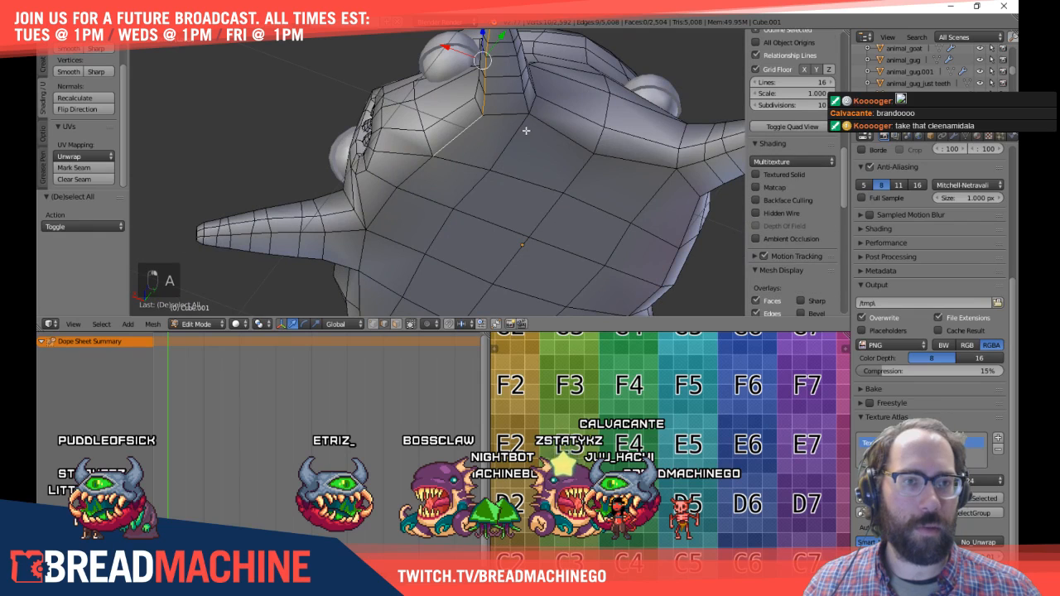
middle_drag(545, 124, 446, 128)
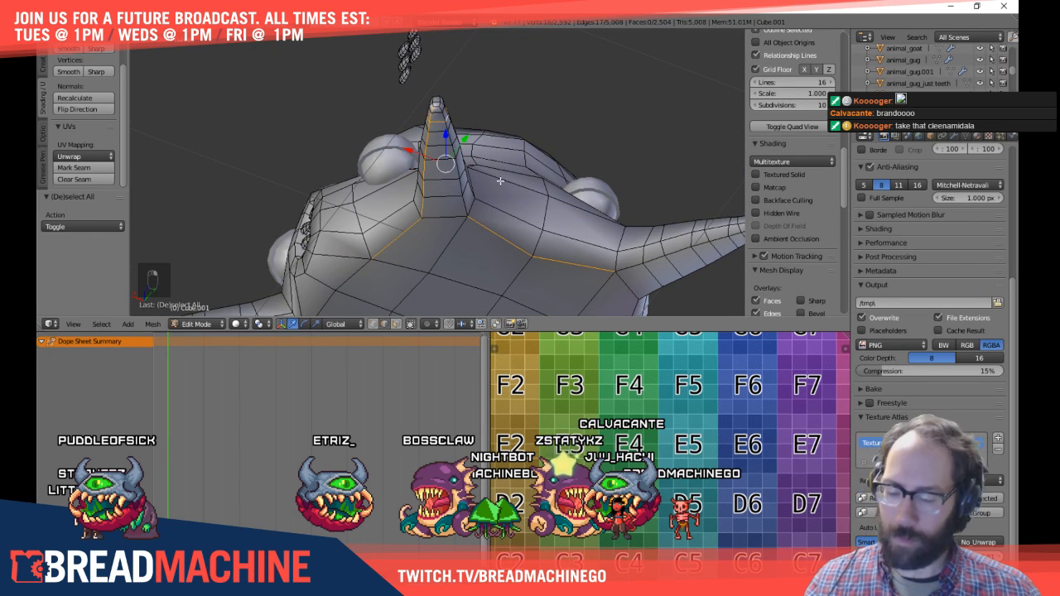
shift+middle_drag(496, 211, 294, 117)
alt+shift+right_click(291, 141)
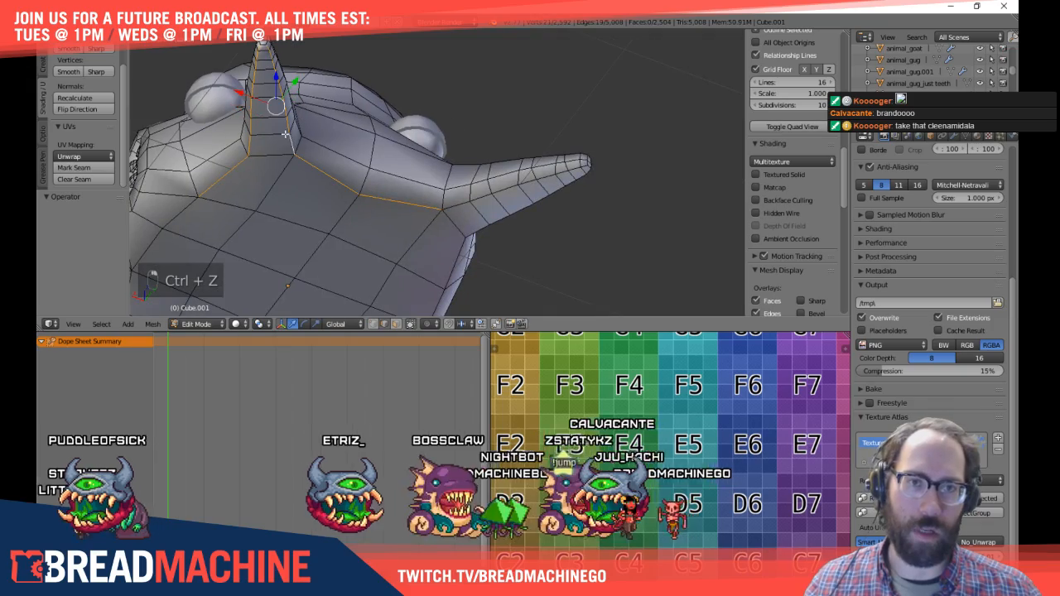
scroll(340, 158, up, 3)
shift+middle_drag(340, 158, 438, 267)
shift+right_click(252, 64)
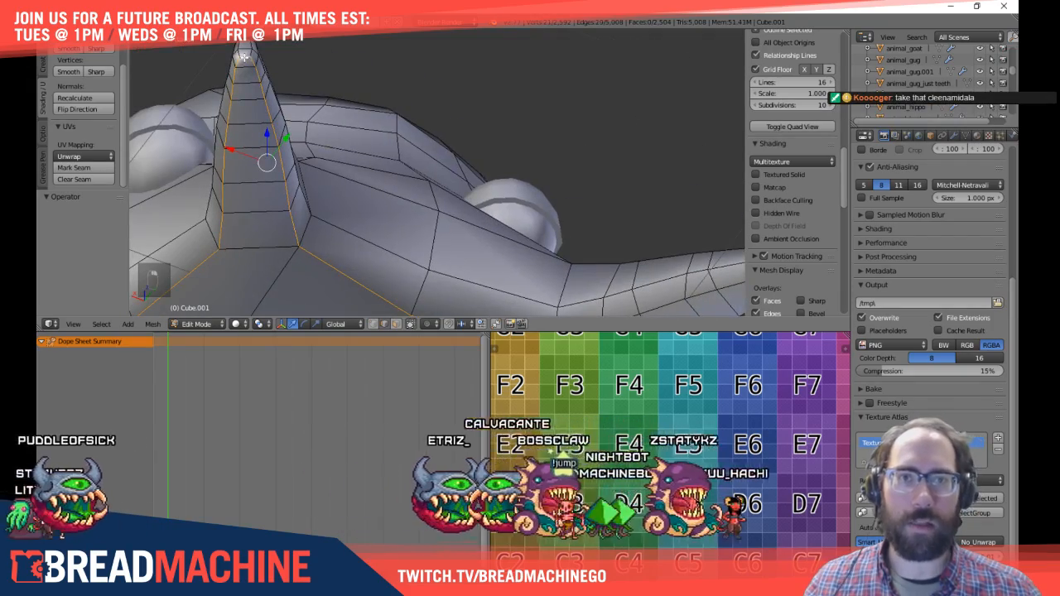
Step: Extend the edge selection along the underside rim and both lower sides of the adjacent leg
middle_drag(276, 208, 491, 117)
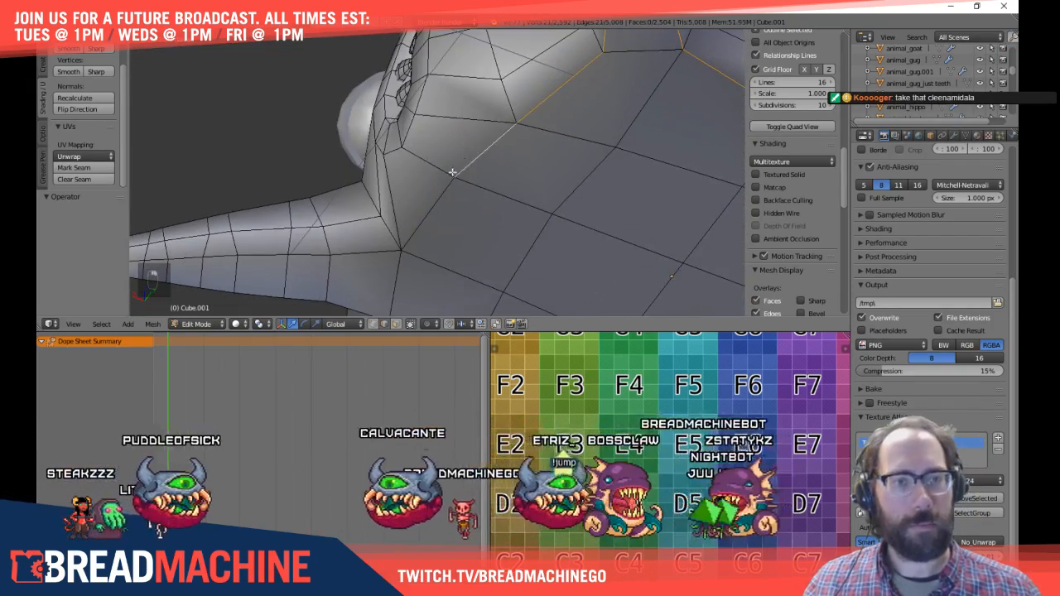
alt+shift+right_click(319, 257)
shift+middle_drag(320, 258, 617, 226)
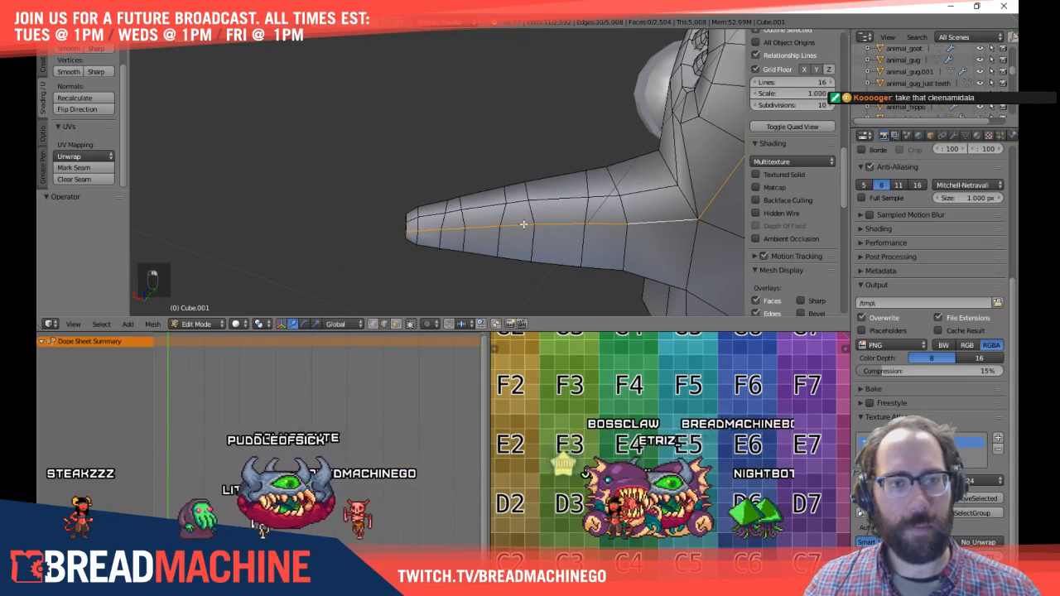
alt+shift+right_click(427, 245)
middle_drag(427, 246, 393, 107)
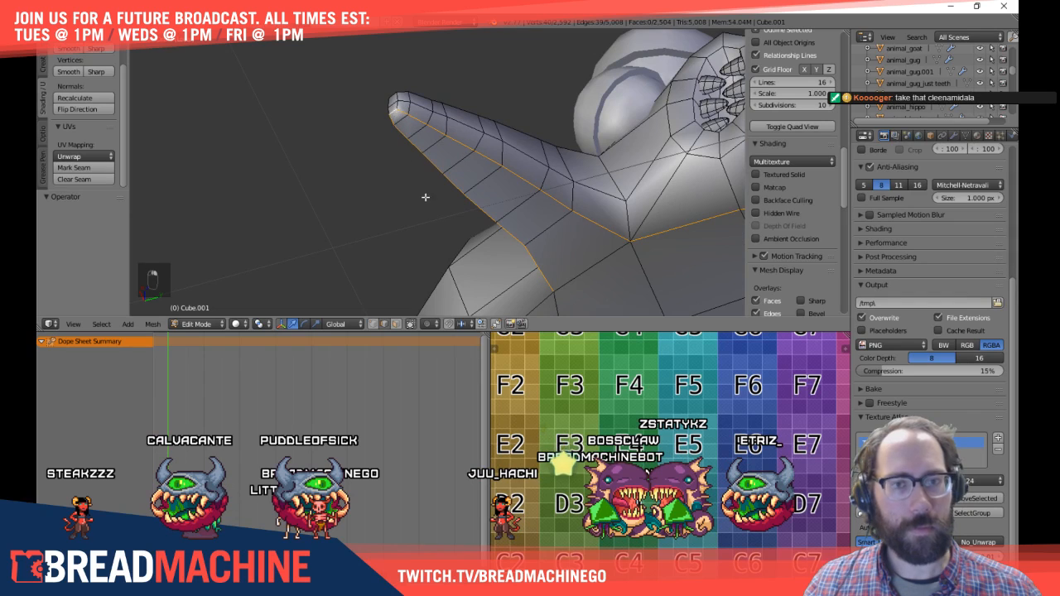
Step: Add the underside rim and the lower side edges of the following leg to the selection, including the edge at its tip
middle_drag(423, 191, 505, 74)
middle_drag(514, 160, 523, 126)
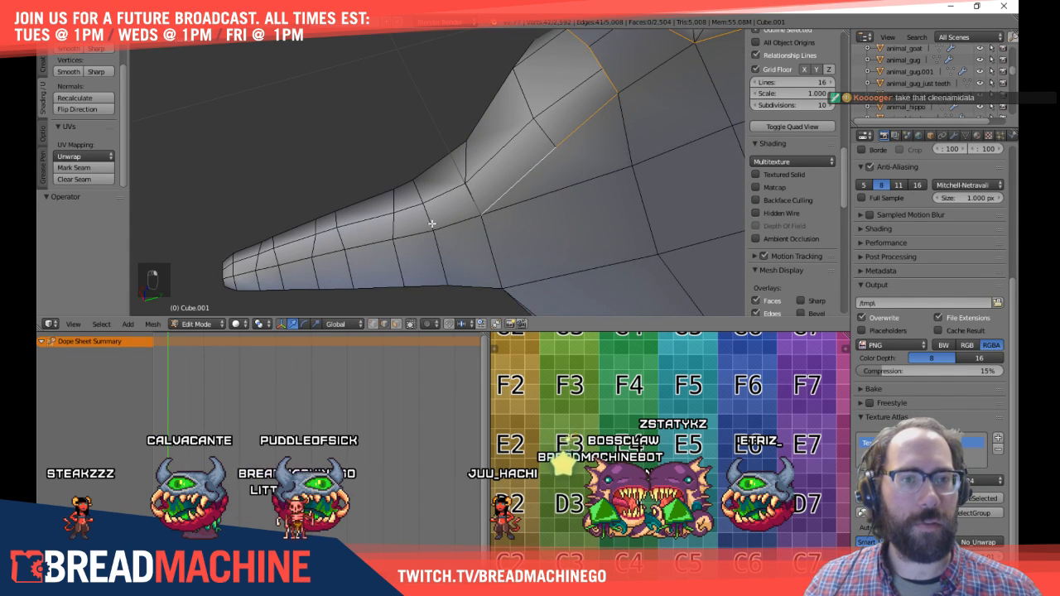
middle_drag(259, 267, 317, 174)
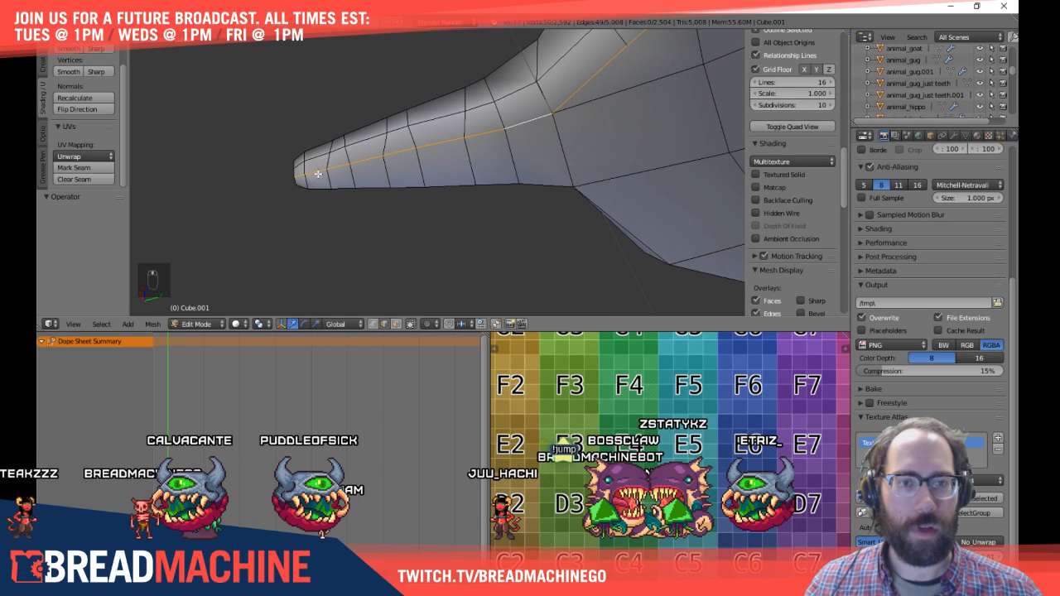
alt+shift+right_click(439, 183)
alt+shift+right_click(639, 236)
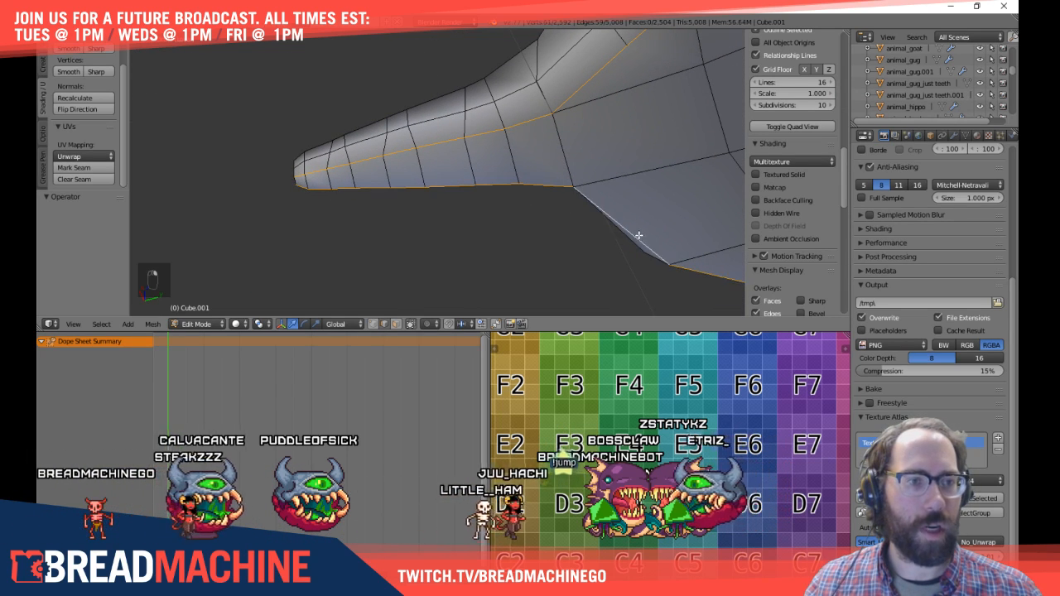
shift+right_click(300, 180)
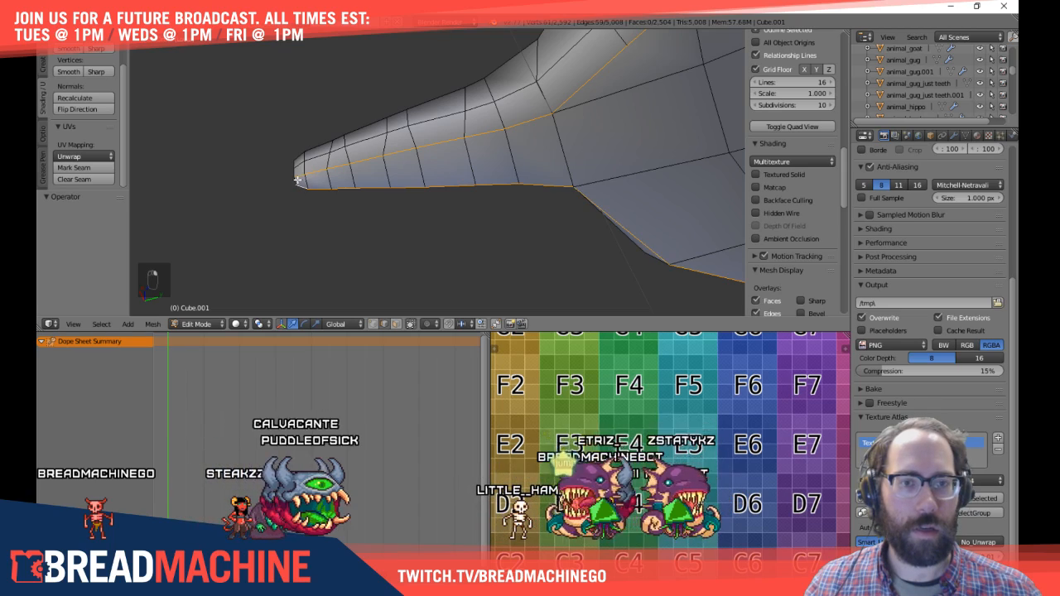
middle_drag(313, 175, 500, 305)
scroll(379, 178, down, 2)
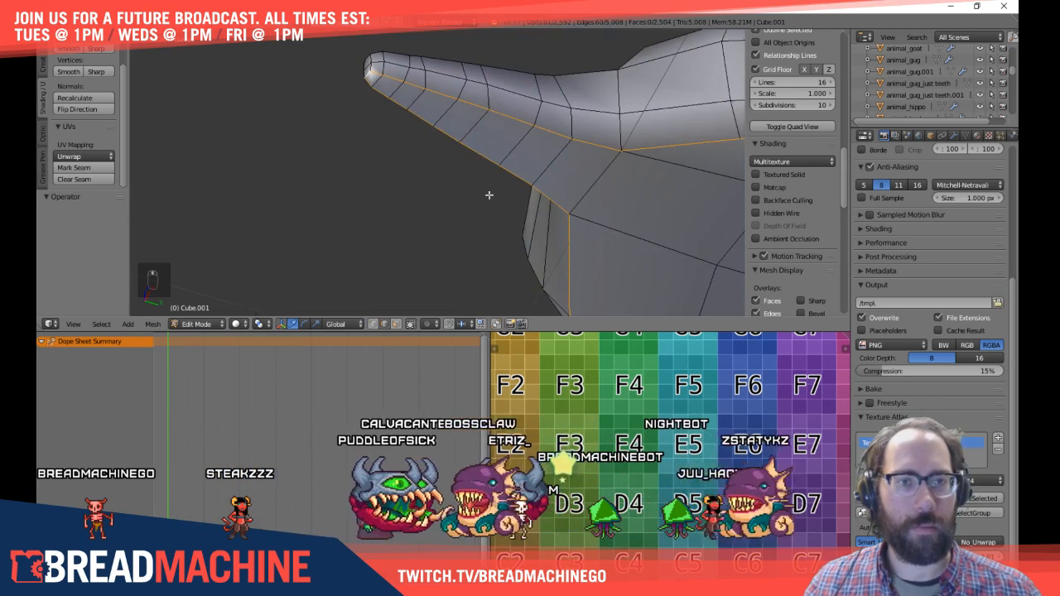
Step: Continue the edge selection around the remaining legs to close the outline of the body's underside
shift+middle_drag(443, 190, 325, 89)
scroll(325, 90, up, 2)
shift+middle_drag(398, 189, 334, 105)
shift+middle_drag(454, 207, 526, 225)
alt+shift+right_click(469, 101)
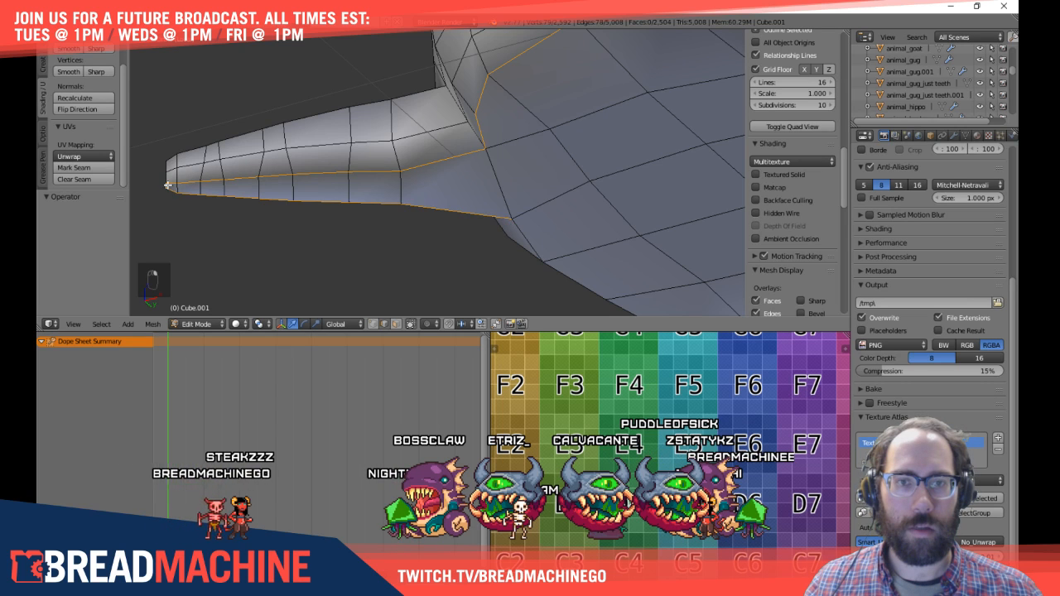
shift+middle_drag(496, 234, 384, 145)
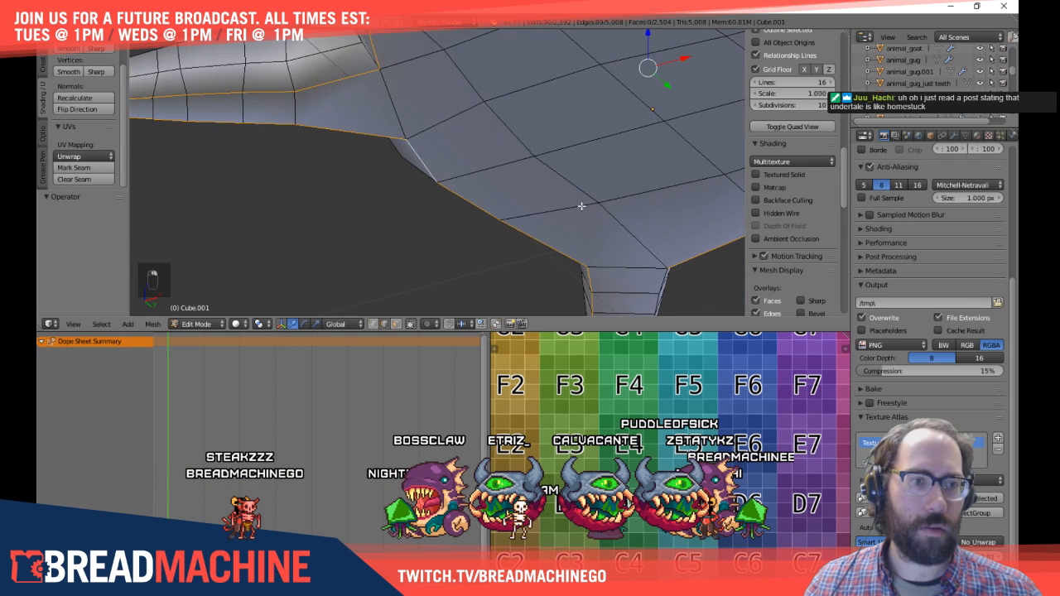
middle_drag(591, 213, 416, 106)
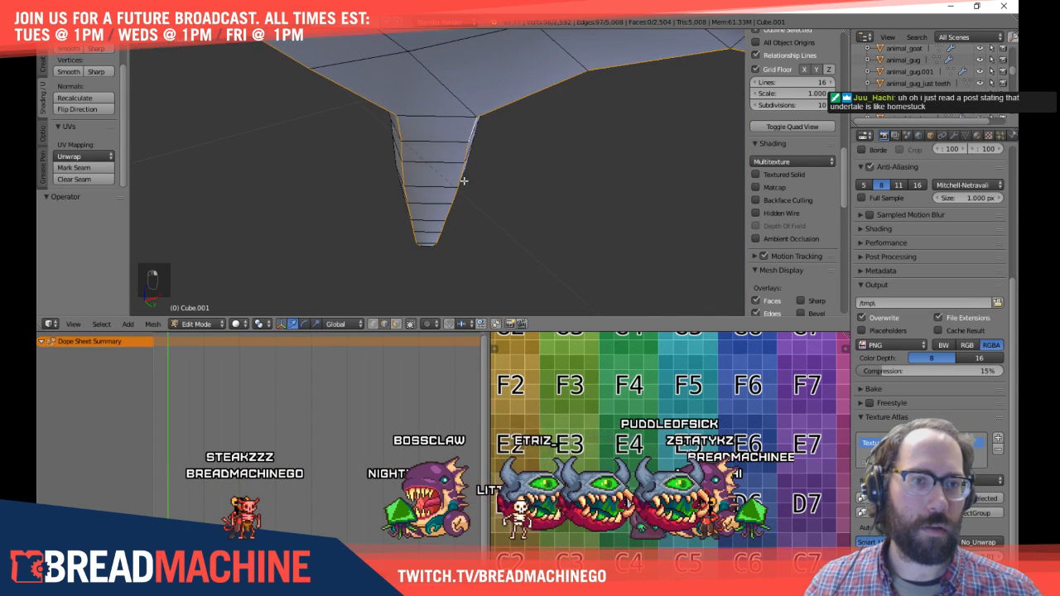
Step: Mark the completed edge outline around the underside and legs as a seam, and enlarge the 3D view
middle_drag(426, 226, 405, 107)
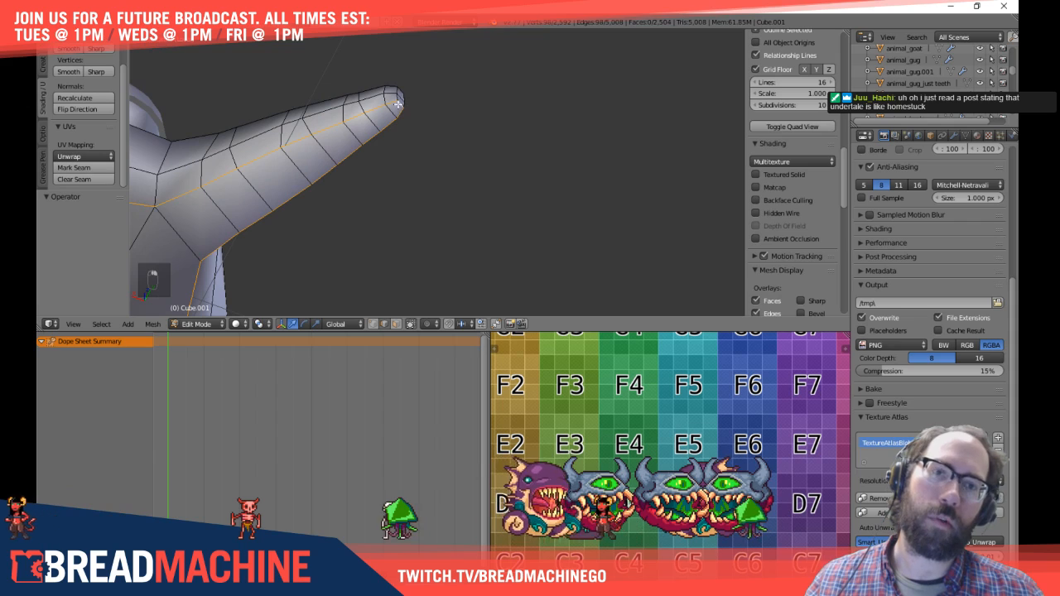
middle_drag(226, 111, 556, 158)
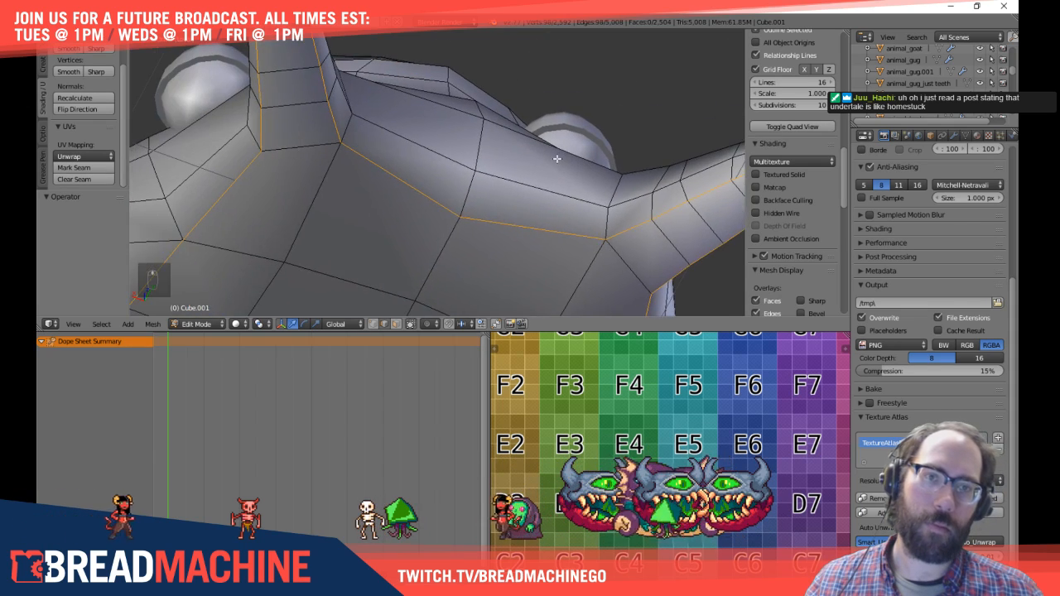
middle_drag(371, 117, 445, 334)
drag(445, 333, 443, 510)
scroll(455, 282, down, 4)
middle_drag(442, 284, 190, 264)
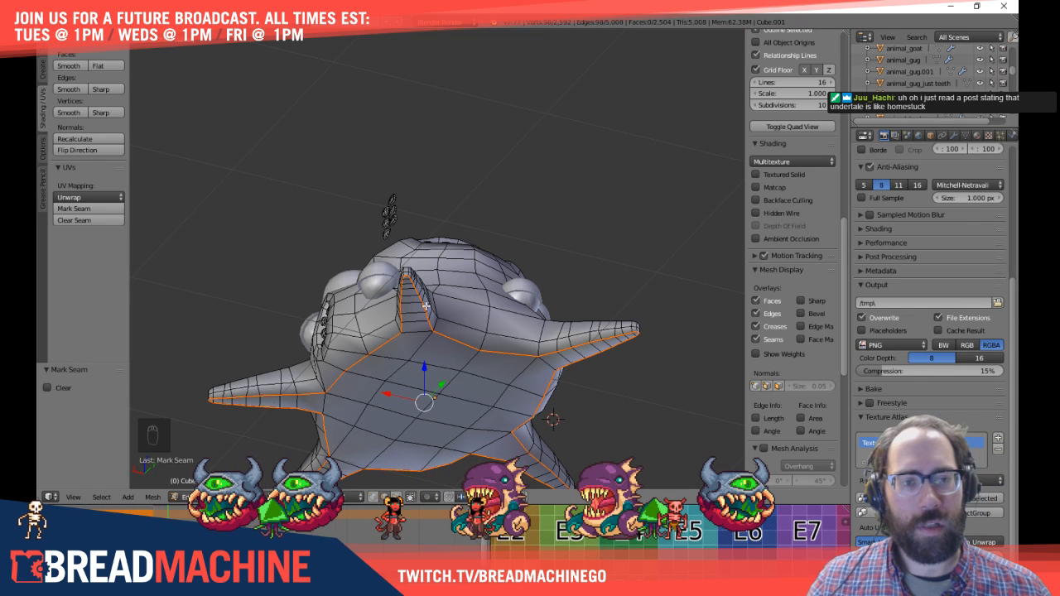
Step: Clear the edge selection and examine the marked seam along the body's lower rim and legs
middle_drag(343, 324, 419, 374)
shift+middle_drag(471, 379, 564, 310)
key(a)
scroll(349, 343, up, 4)
shift+middle_drag(348, 343, 465, 347)
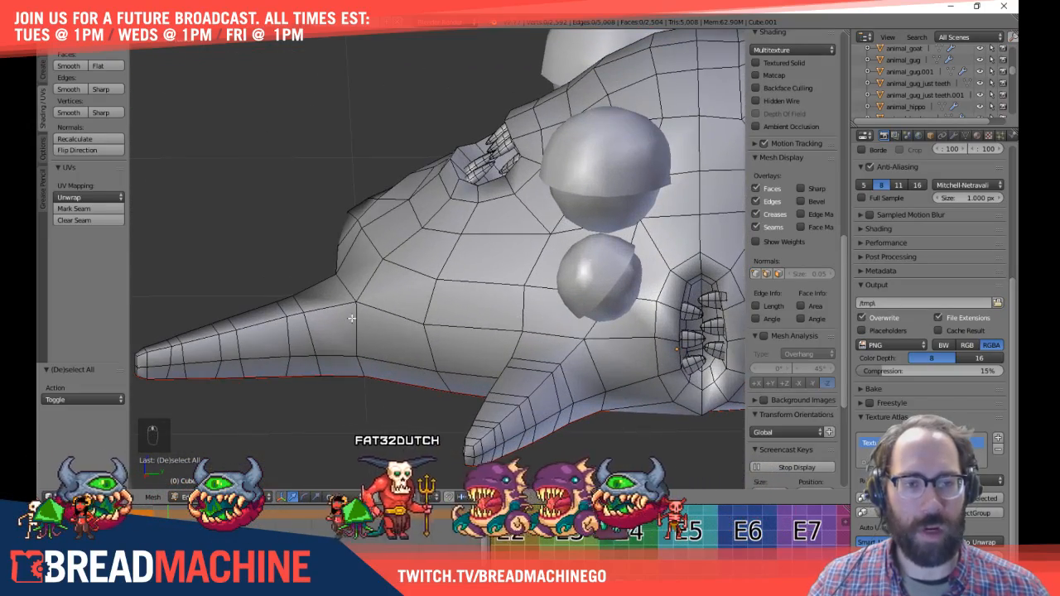
right_click(360, 358)
middle_drag(328, 295, 258, 343)
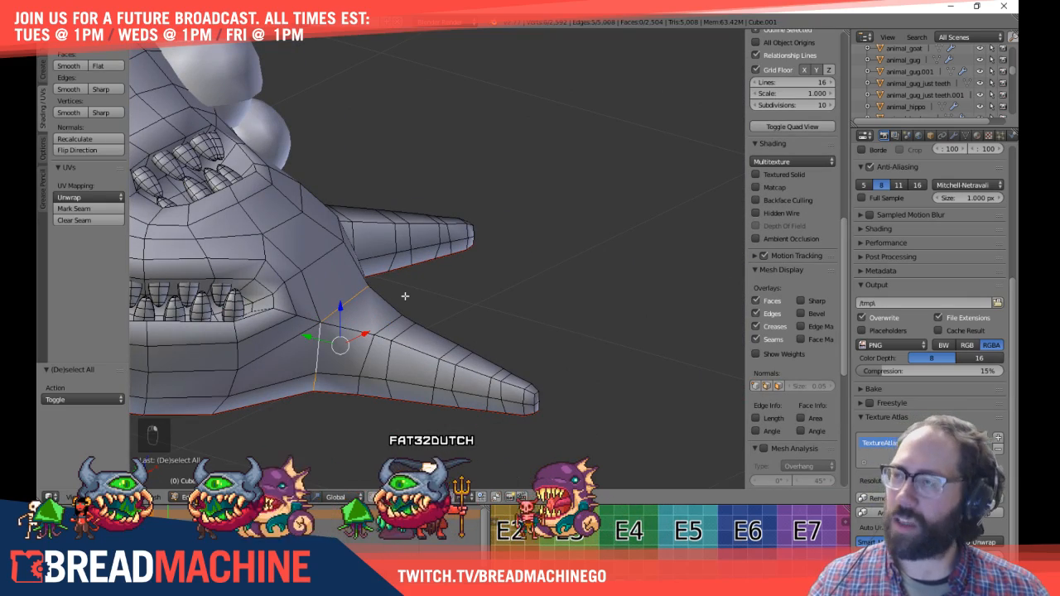
key(a)
Step: Unwrap all of the body's geometry using its seams, and enlarge the UV editor to show the layout
middle_drag(525, 324, 452, 362)
middle_drag(522, 318, 203, 321)
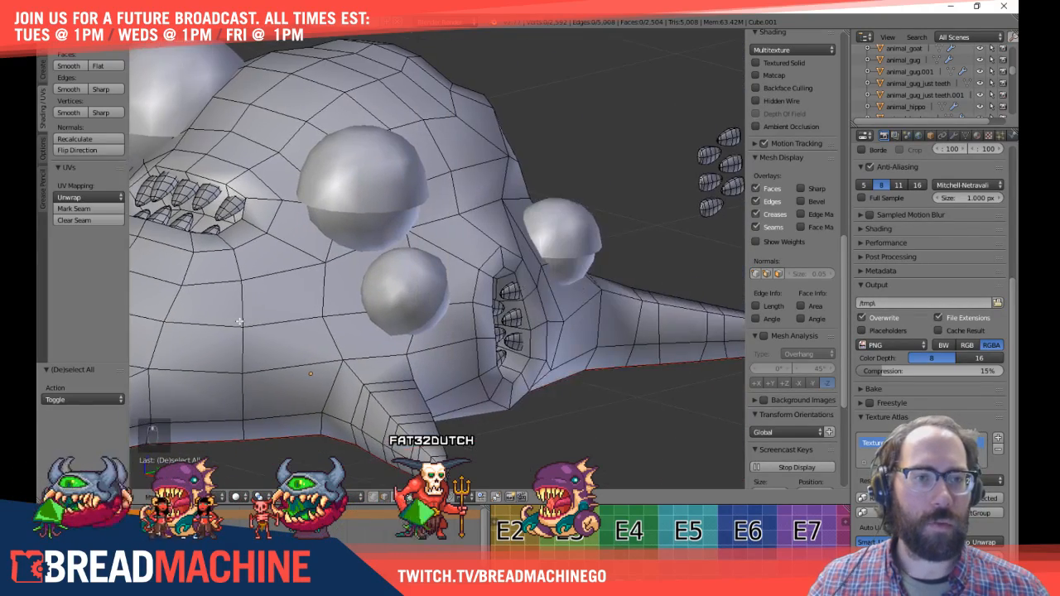
key(a)
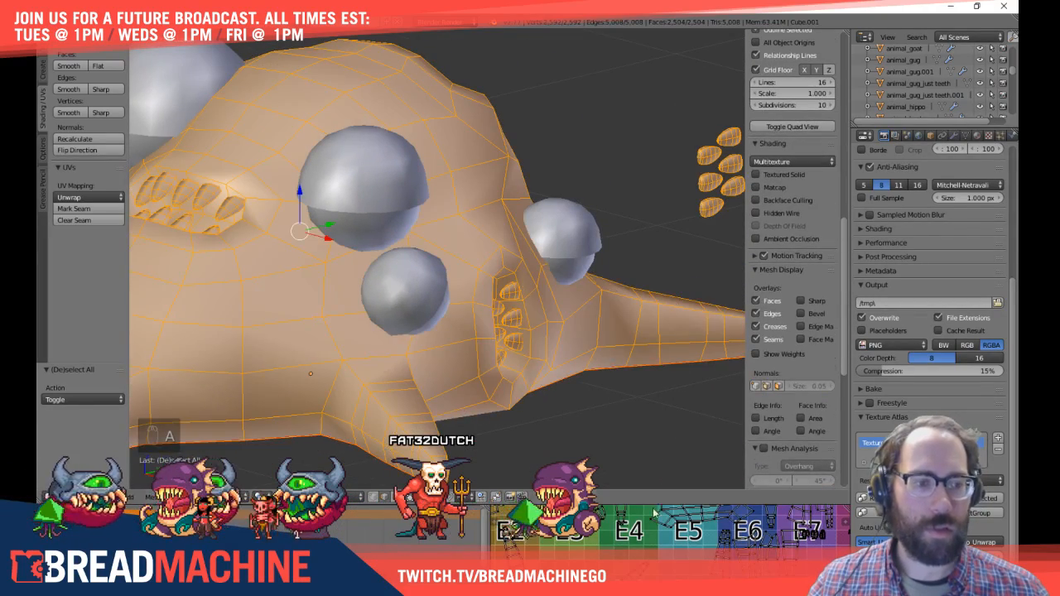
click(70, 197)
click(70, 212)
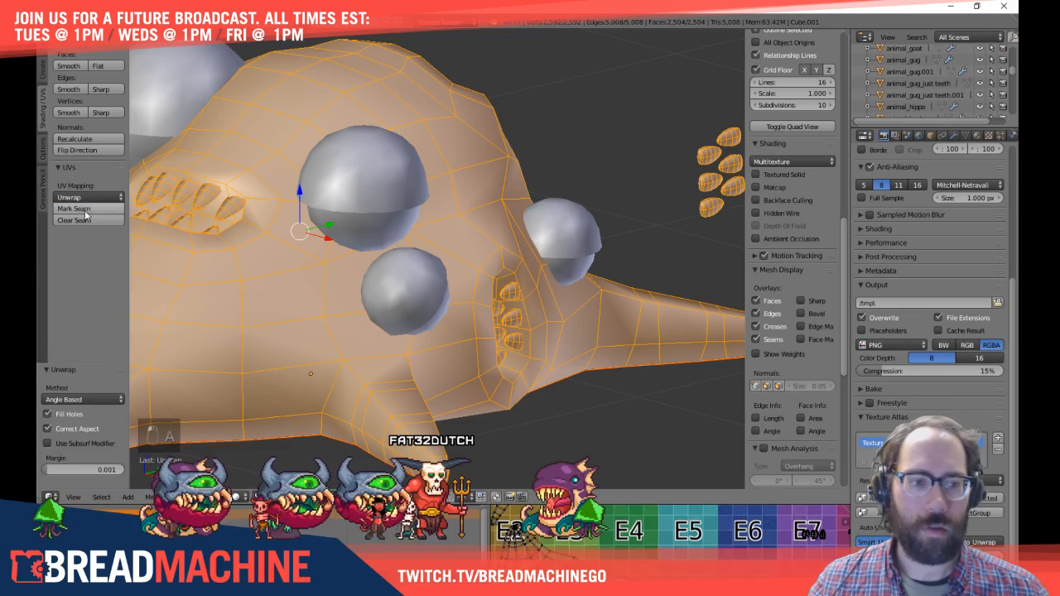
drag(544, 504, 544, 258)
middle_drag(536, 523, 619, 392)
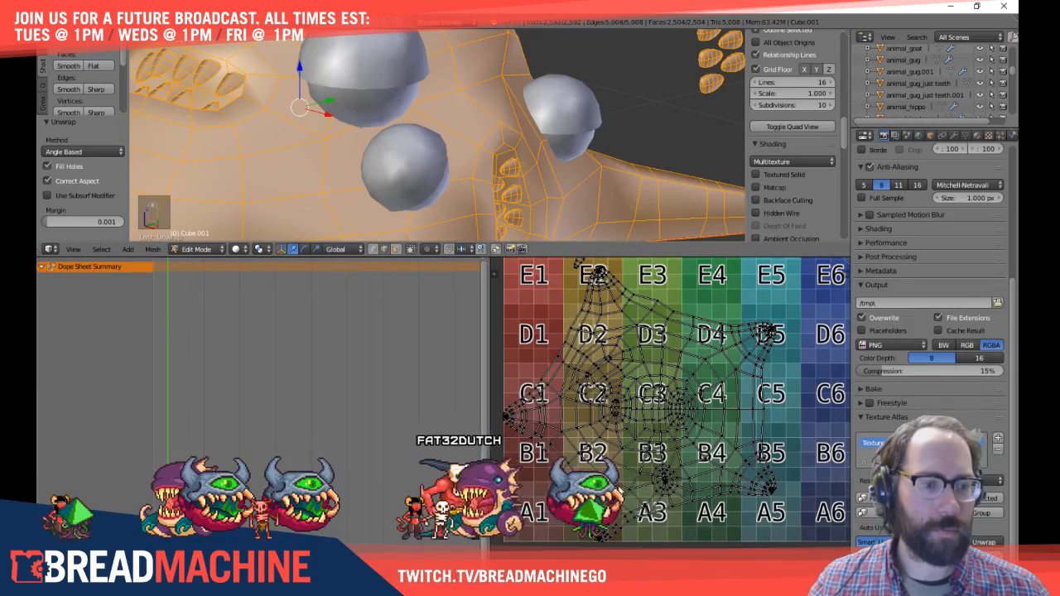
Step: Examine the body's unwrapped UV layout up close, and enlarge the 3D view of the mesh
click(586, 548)
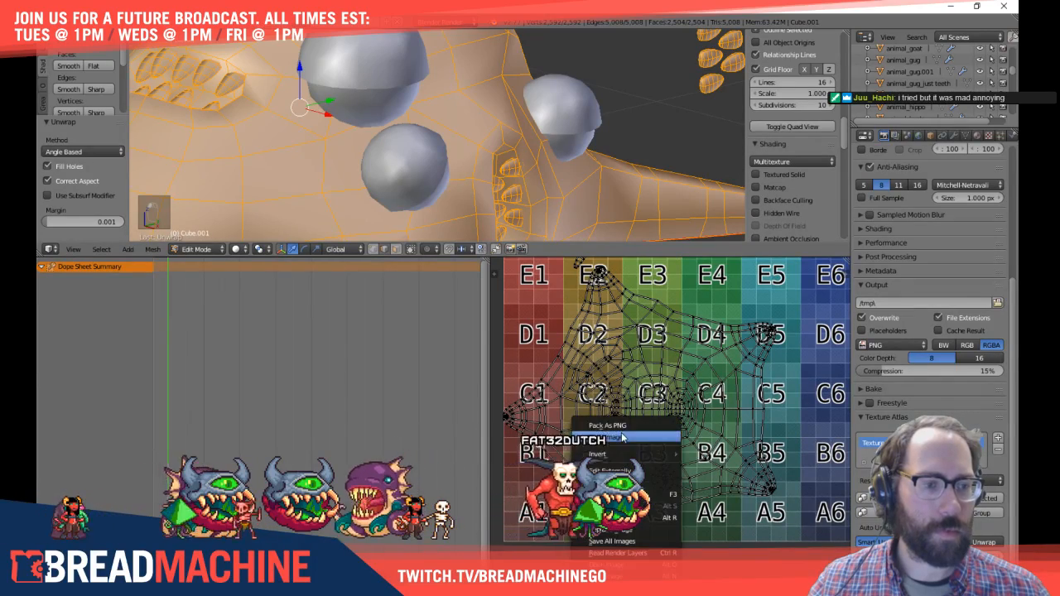
key(Escape)
scroll(622, 407, up, 5)
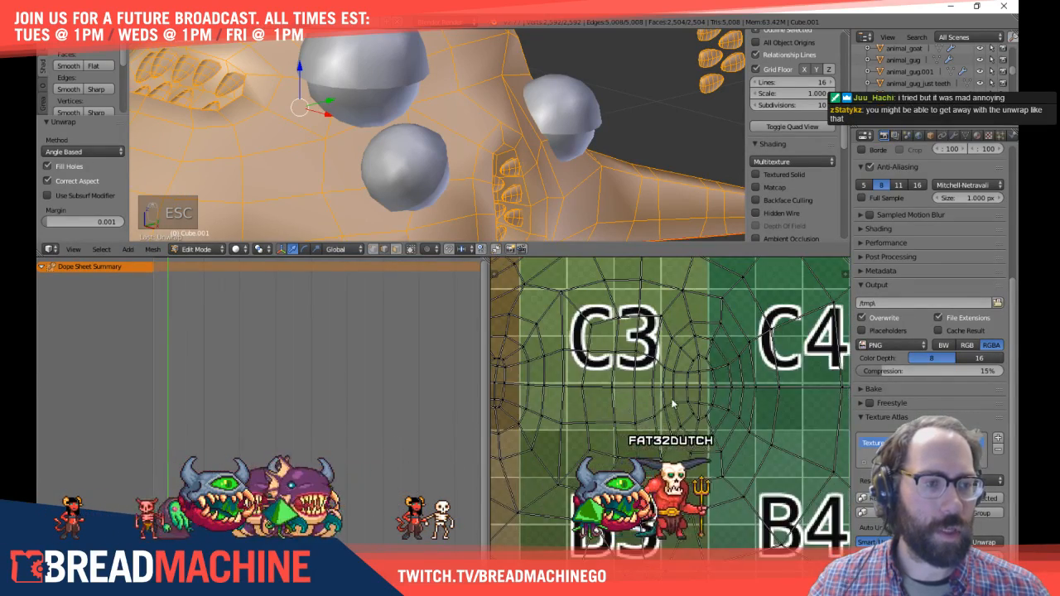
scroll(668, 404, down, 3)
middle_drag(644, 426, 704, 370)
scroll(703, 371, up, 4)
scroll(644, 421, down, 3)
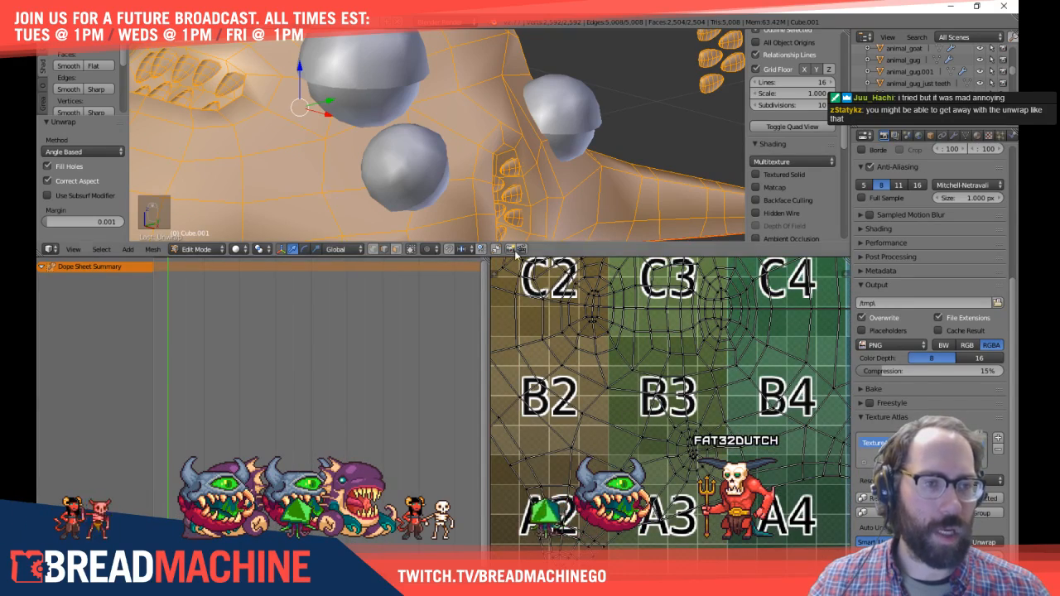
drag(548, 253, 505, 461)
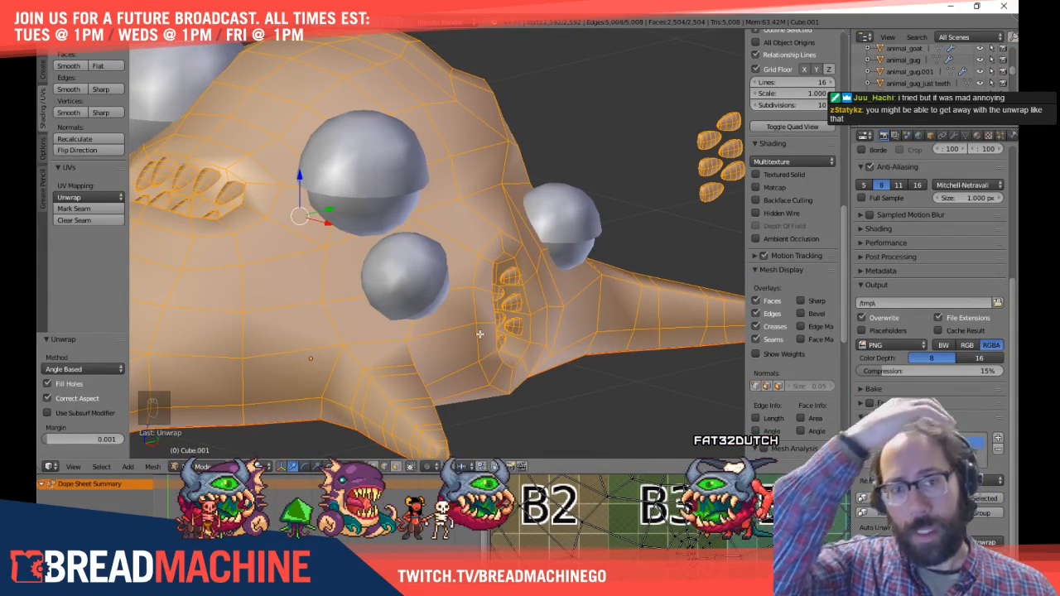
Step: Clear the body's selection, then mark the four short upright edges at one leg's tip as seams
middle_drag(541, 335, 308, 271)
key(a)
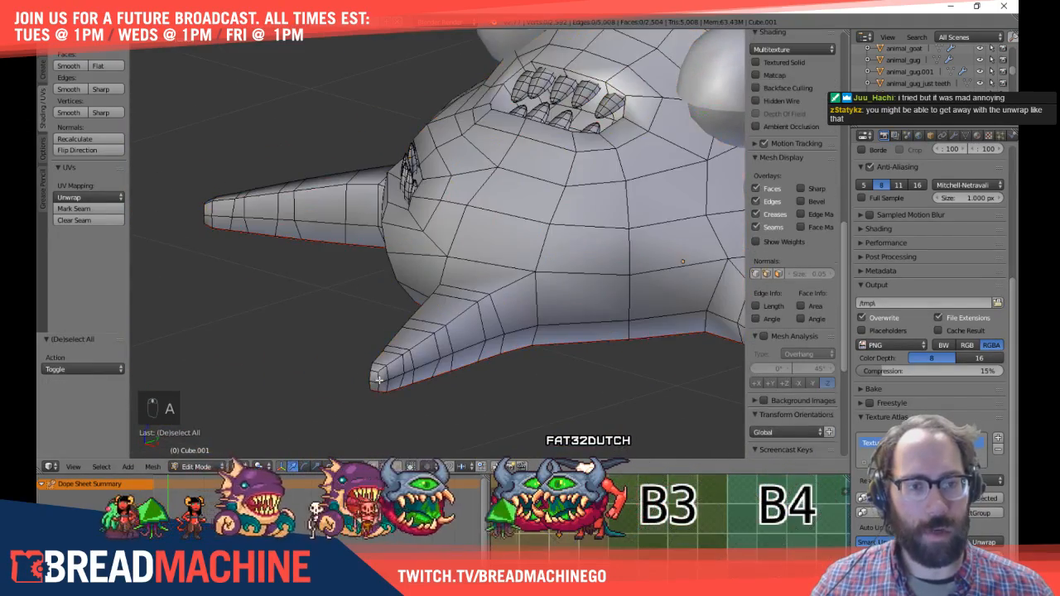
shift+middle_drag(425, 277, 480, 201)
scroll(427, 346, up, 3)
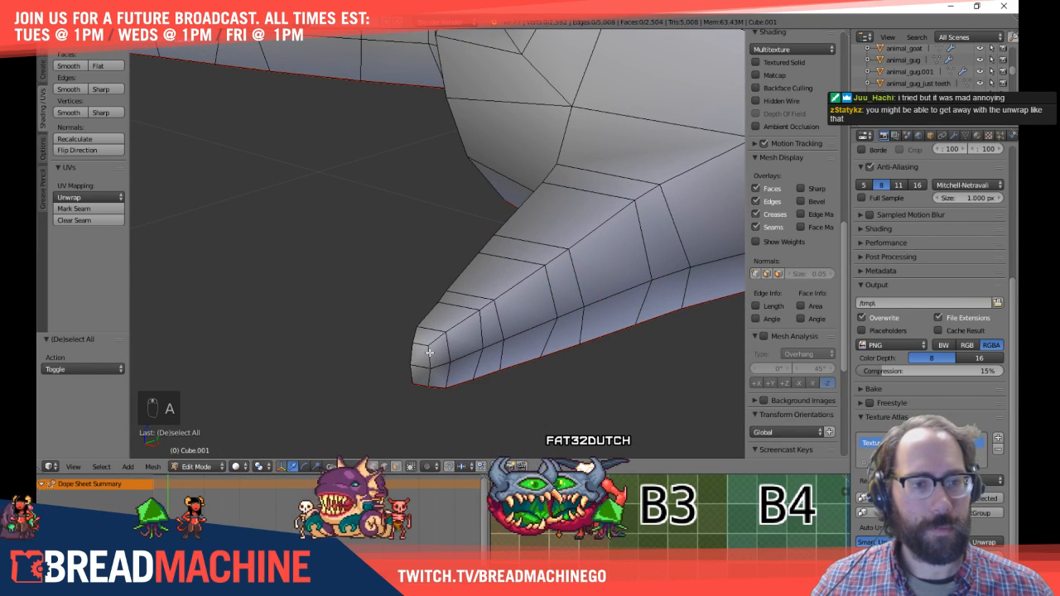
shift+middle_drag(469, 358, 477, 298)
right_click(432, 309)
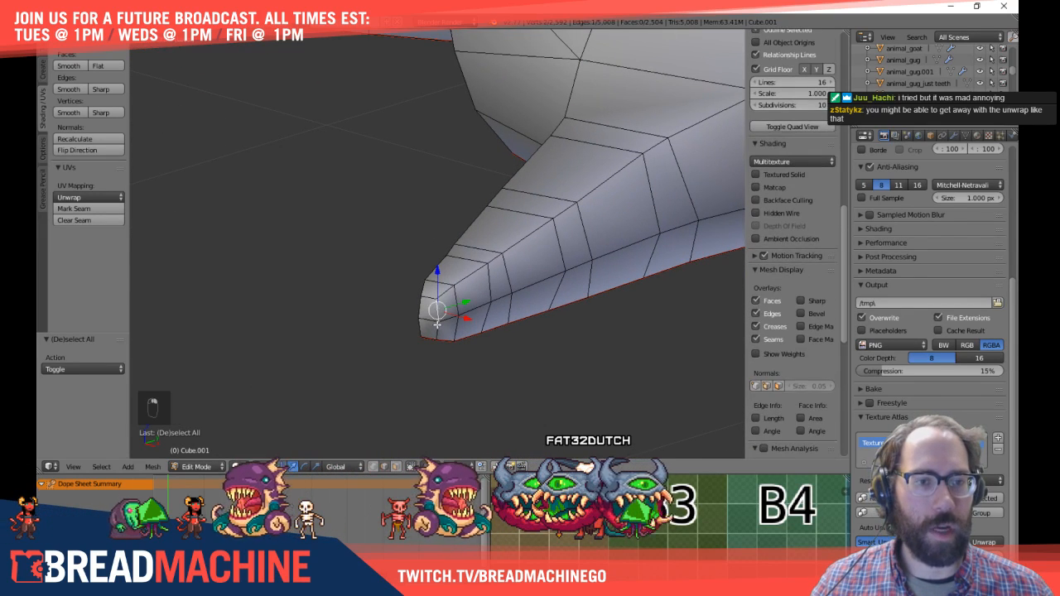
middle_drag(487, 362, 467, 314)
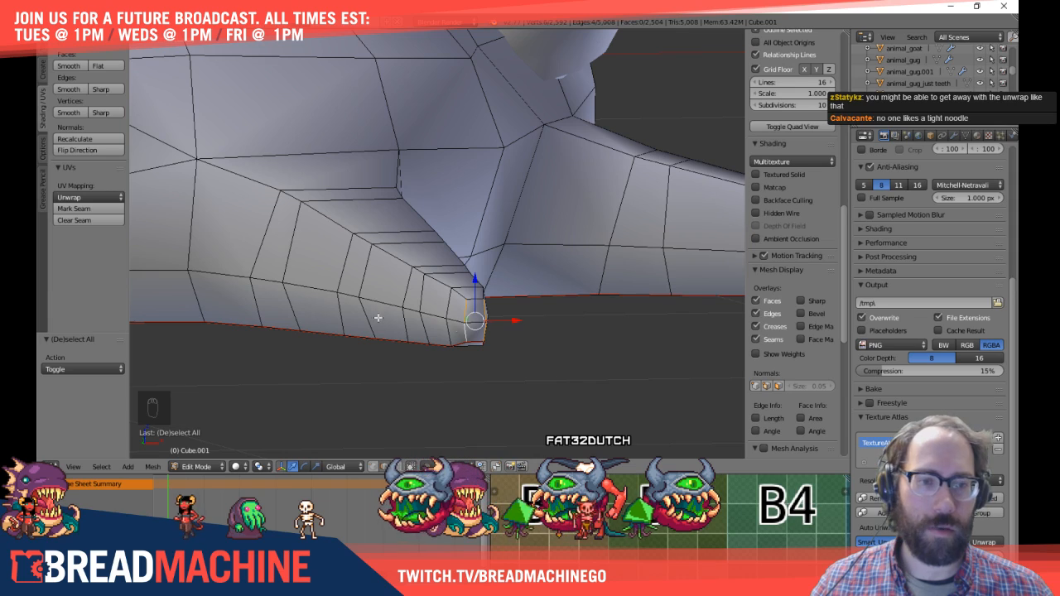
middle_drag(499, 318, 186, 275)
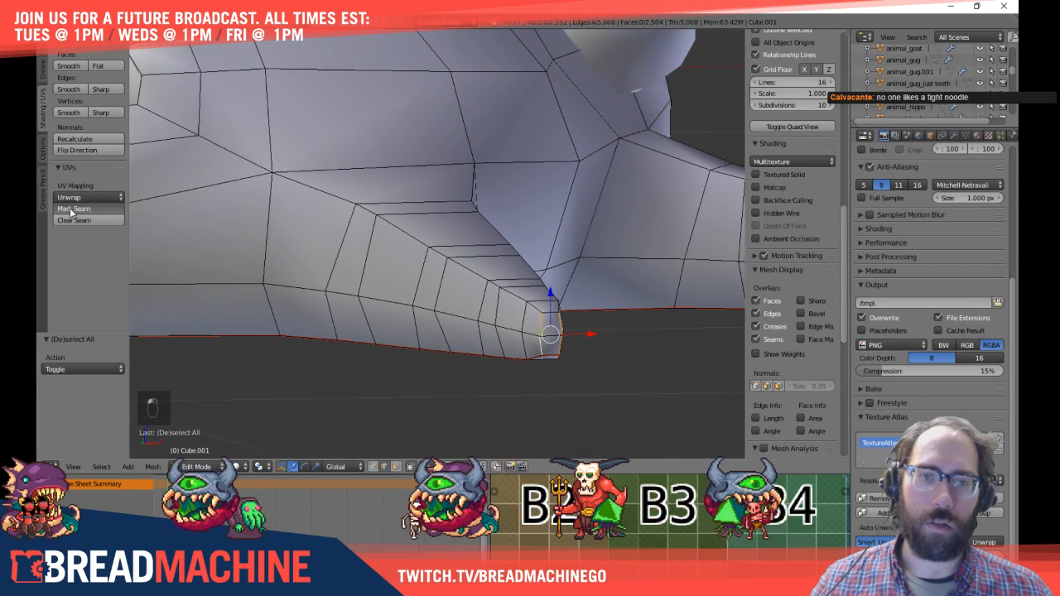
key(a)
Step: Select the matching short upright edges at the next leg's tip and mark them as seams
middle_drag(386, 289, 474, 307)
right_click(356, 309)
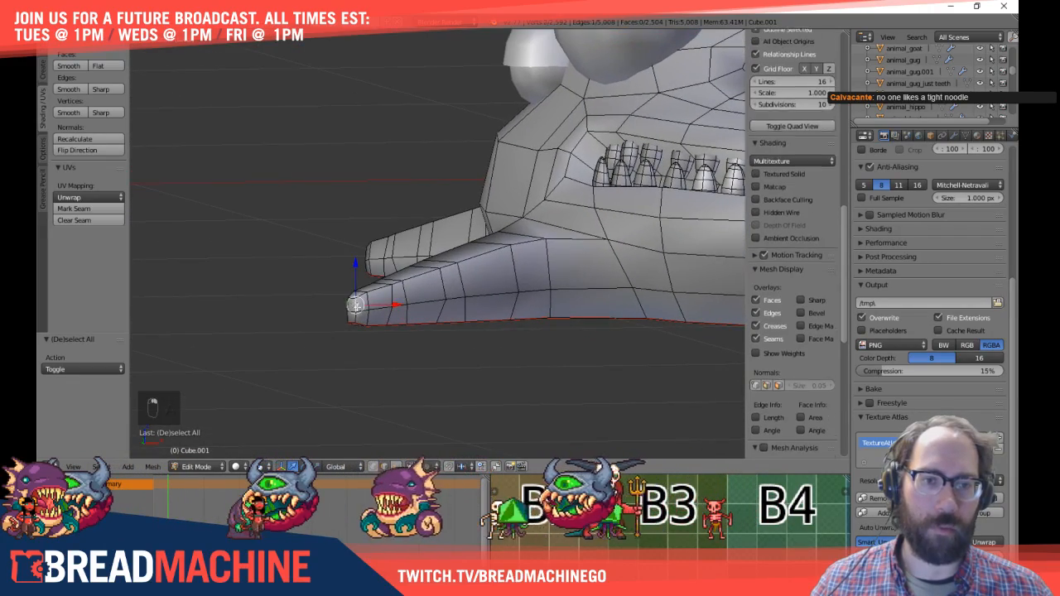
middle_drag(358, 312, 457, 286)
scroll(343, 318, up, 4)
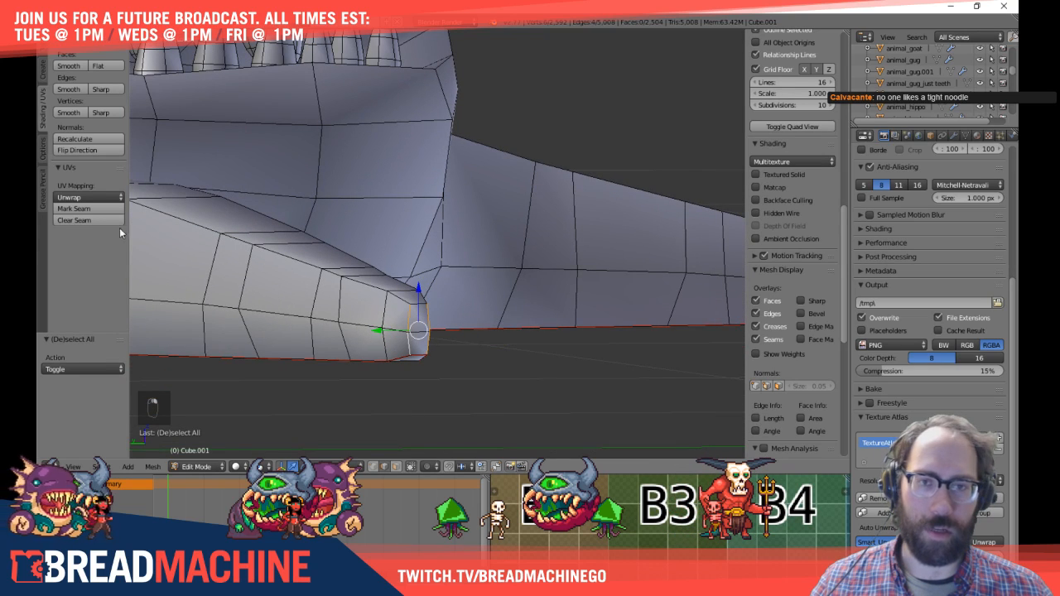
click(86, 211)
Step: Mark the short upright edges at the remaining leg tips as seams in the same way
scroll(191, 285, down, 2)
middle_drag(190, 285, 415, 282)
scroll(415, 282, up, 3)
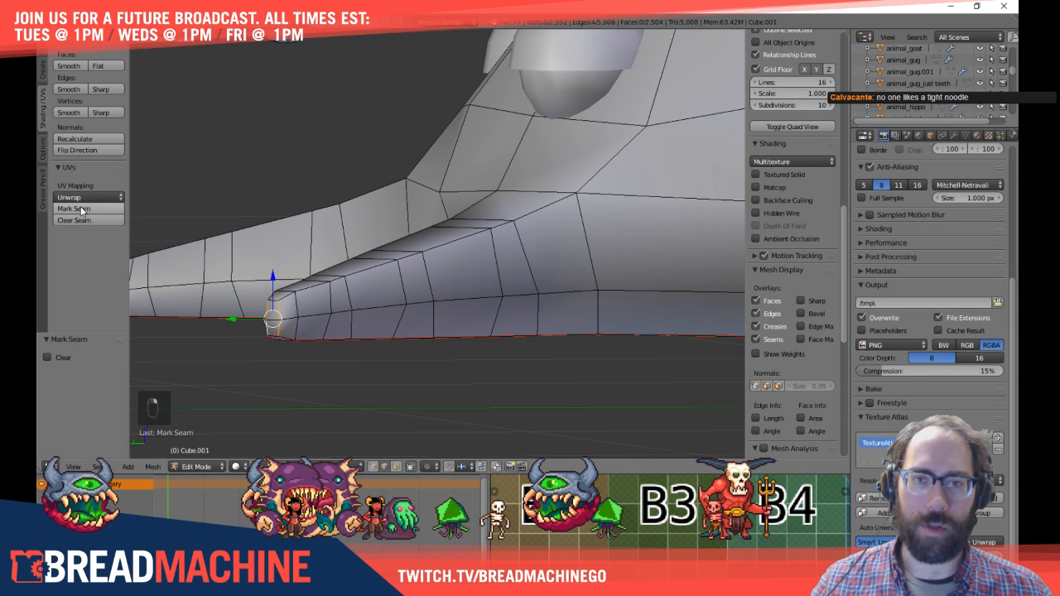
shift+middle_drag(325, 328, 854, 331)
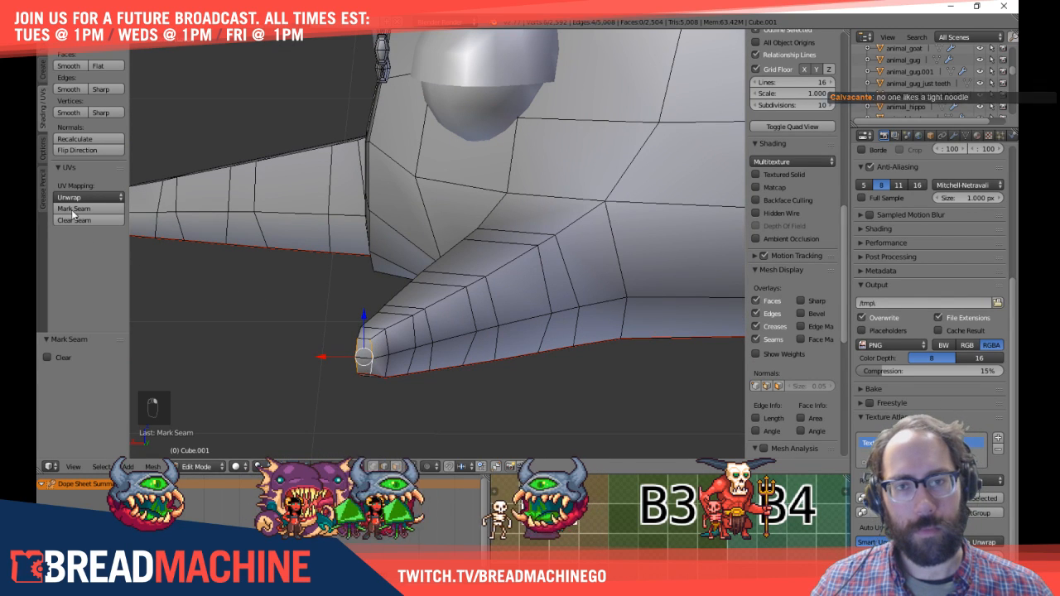
mouse_move(303, 320)
shift+middle_down()
mouse_move(508, 376)
mouse_move(450, 326)
mouse_move(447, 299)
mouse_move(433, 289)
mouse_move(254, 307)
mouse_move(291, 331)
shift+middle_up()
right_click(341, 346)
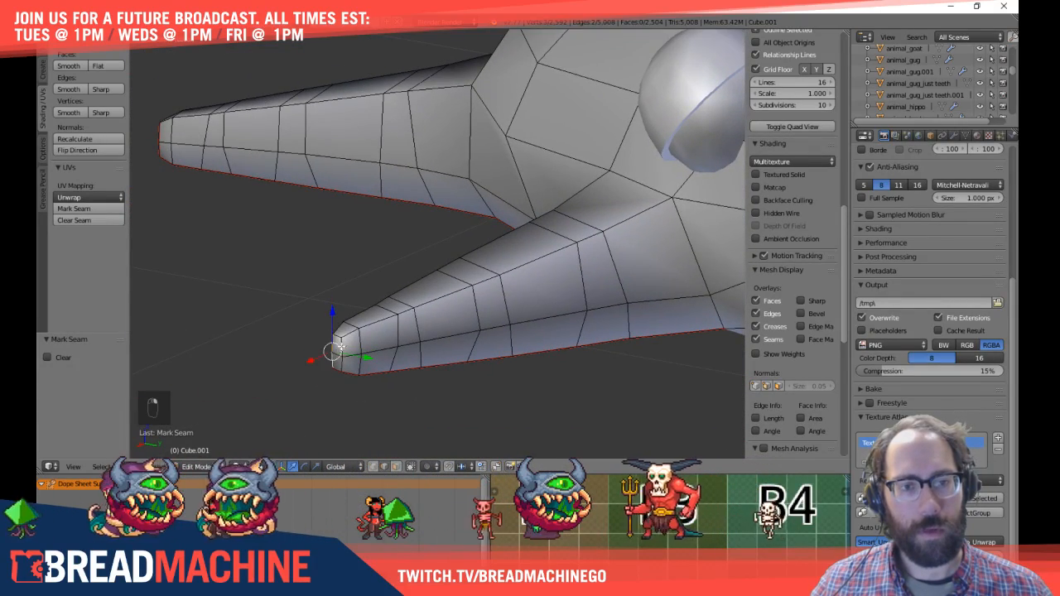
Step: Select all of the body's geometry and unwrap it again with the added leg-tip seams, undoing any seam marked by mistake
key(a)
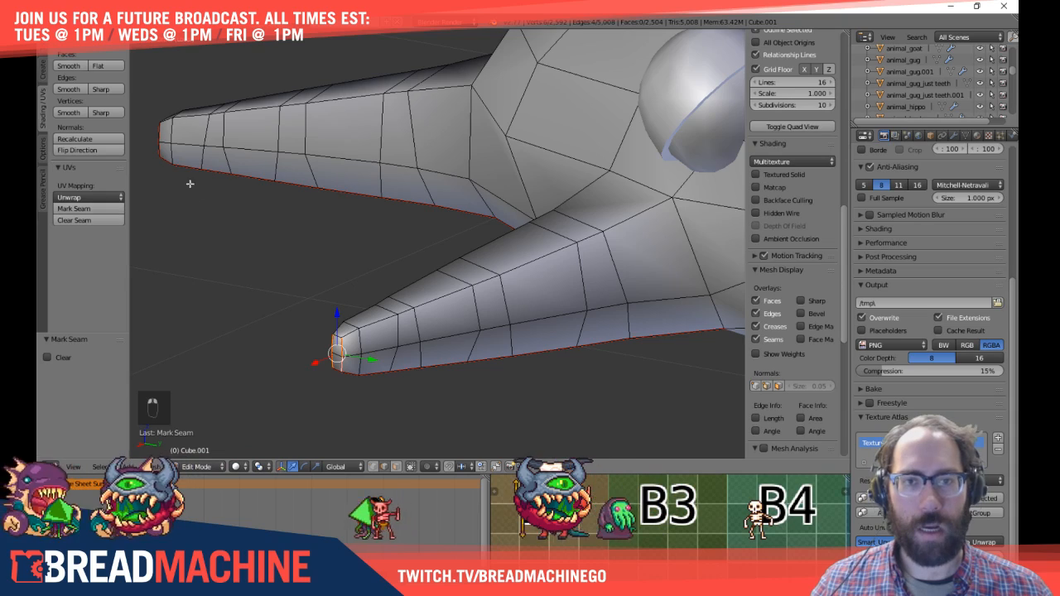
scroll(301, 194, down, 3)
key(a)
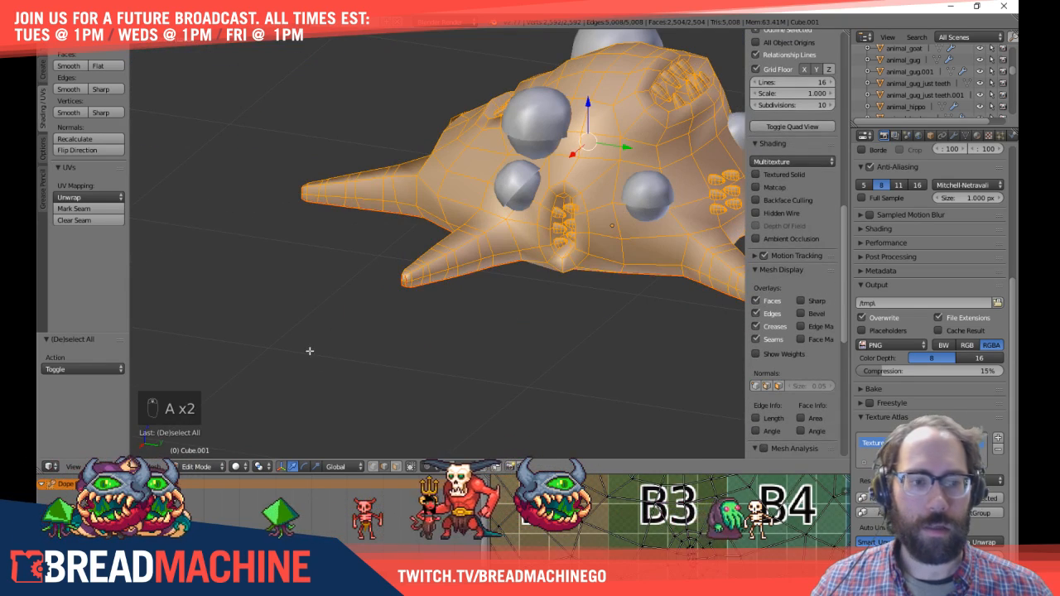
click(75, 209)
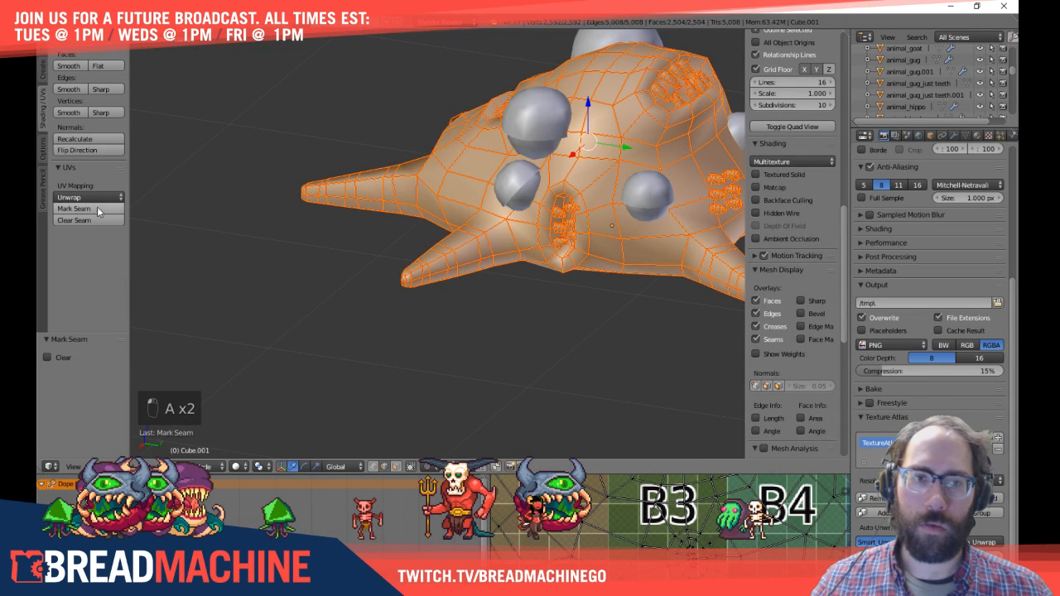
key(ctrl+z)
click(107, 198)
click(87, 207)
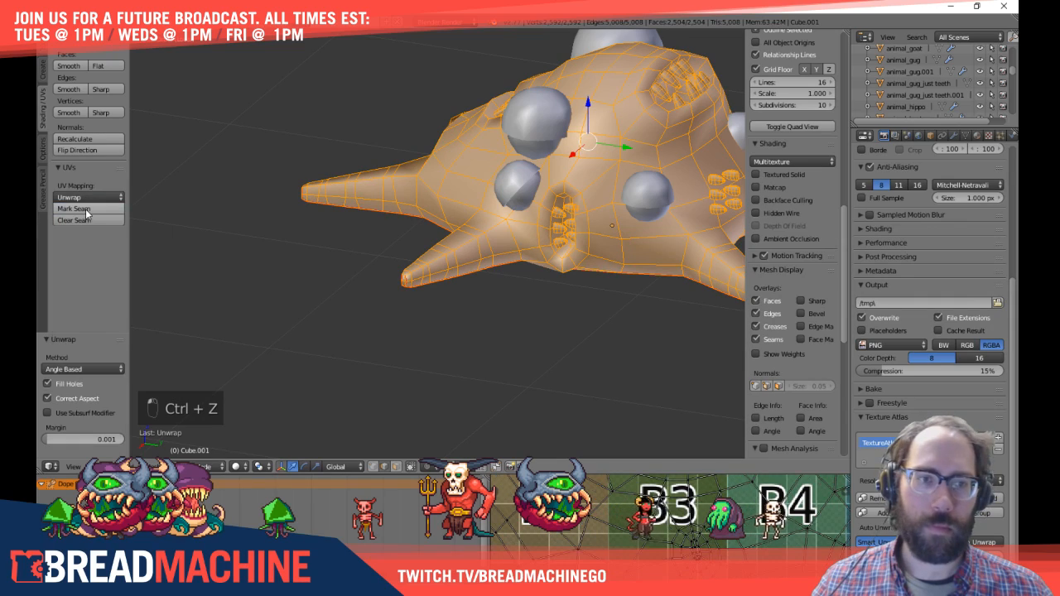
Step: Enlarge the UV editor and examine the new layout of the body, underside, leg tips and teeth islands
drag(593, 462, 580, 177)
drag(489, 327, 249, 327)
middle_drag(296, 309, 323, 420)
middle_drag(467, 370, 408, 502)
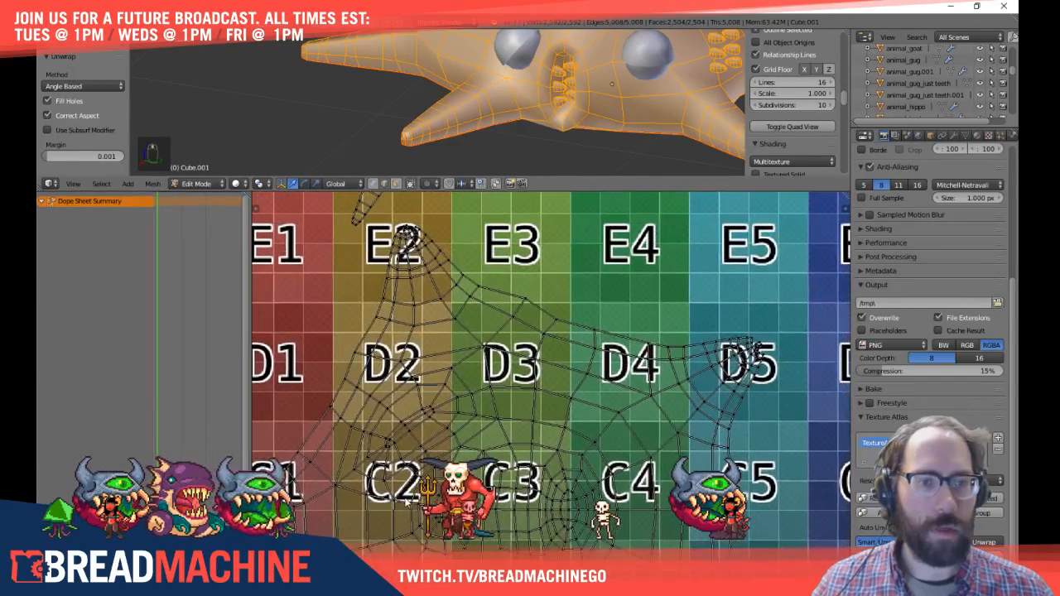
middle_drag(662, 443, 518, 347)
middle_drag(565, 466, 532, 295)
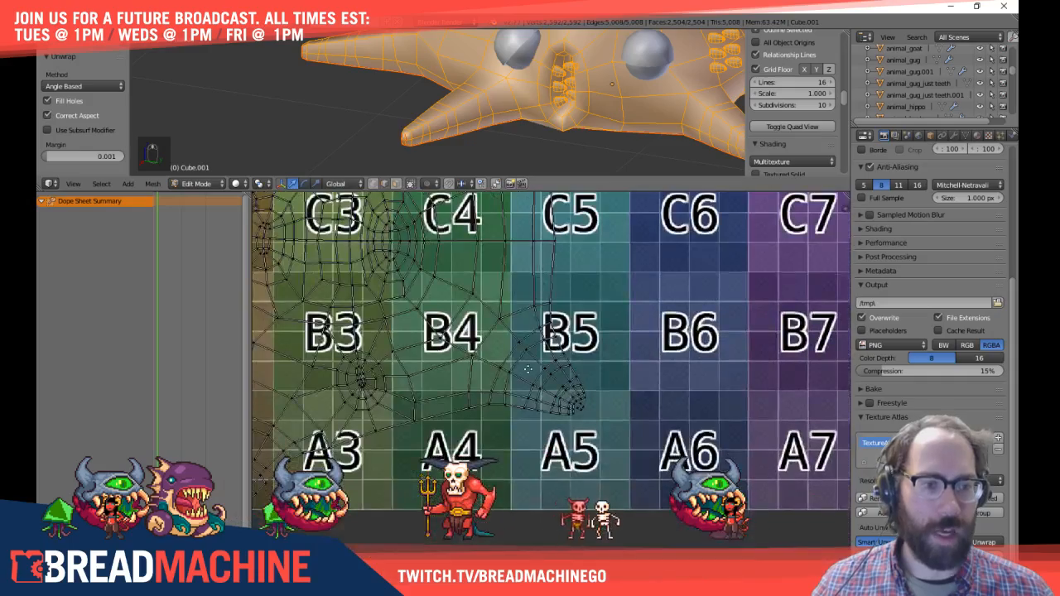
middle_drag(525, 374, 681, 422)
middle_drag(487, 345, 530, 410)
middle_drag(648, 404, 342, 362)
middle_drag(604, 399, 564, 403)
scroll(555, 398, down, 4)
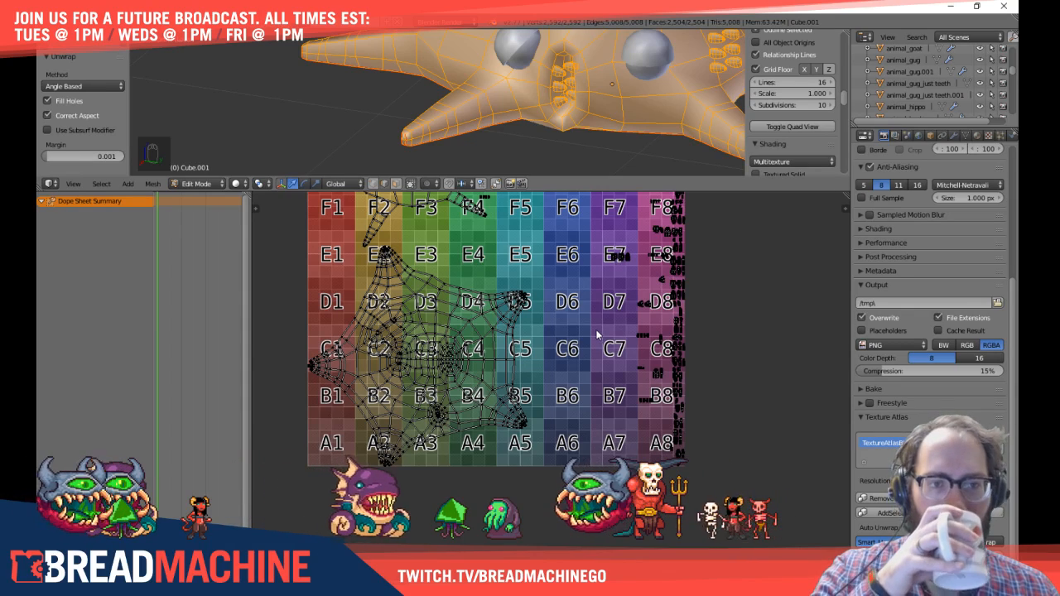
scroll(597, 330, up, 1)
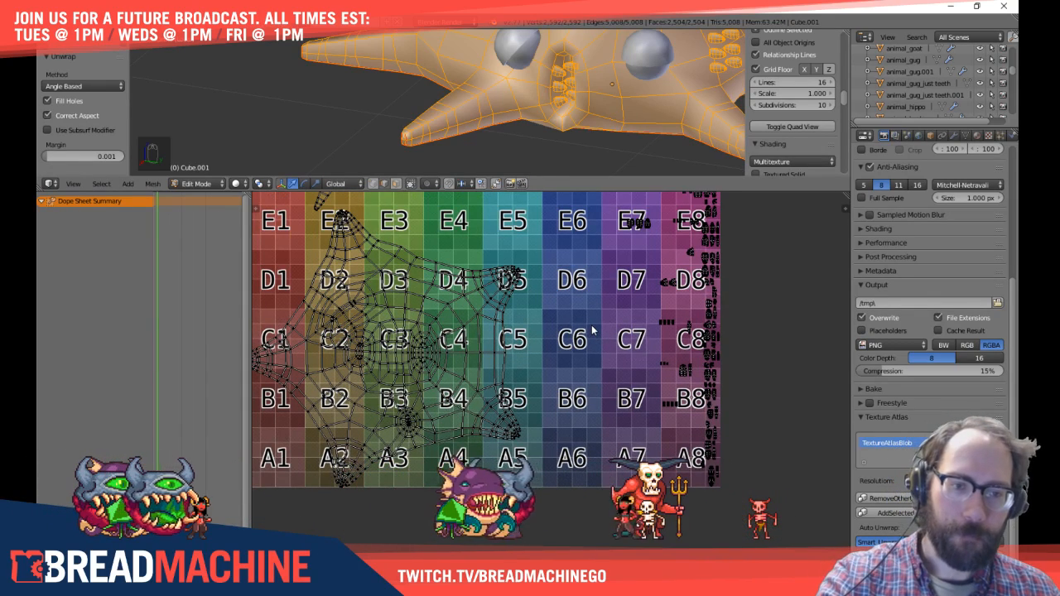
middle_drag(597, 262, 693, 515)
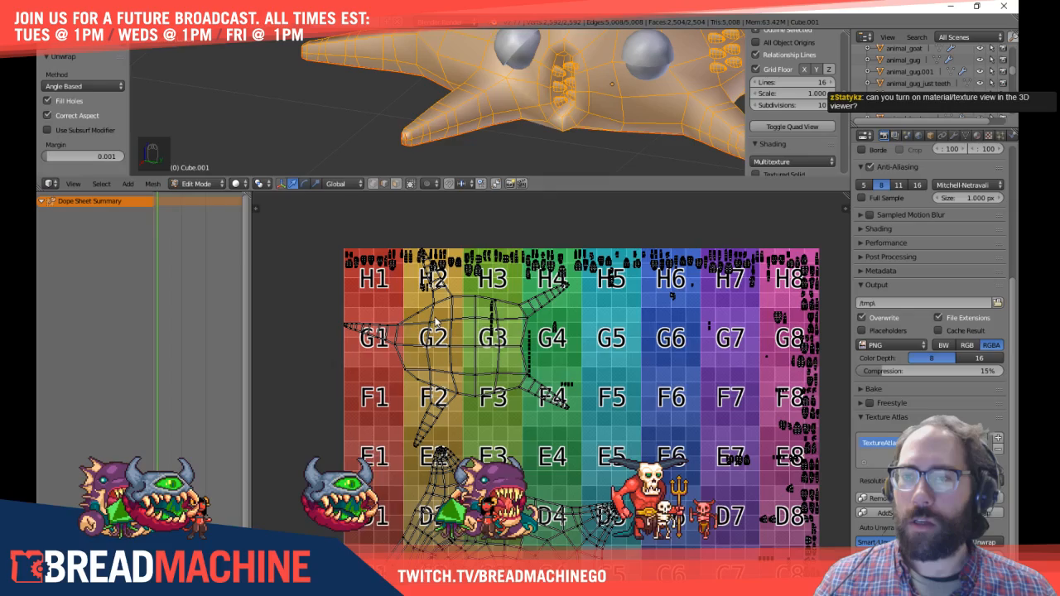
Step: Enlarge the 3D view, display the body in textured shading with the UV grid, and clear the selection
shift+middle_drag(530, 79, 544, 171)
drag(561, 192, 561, 407)
key(alt+z)
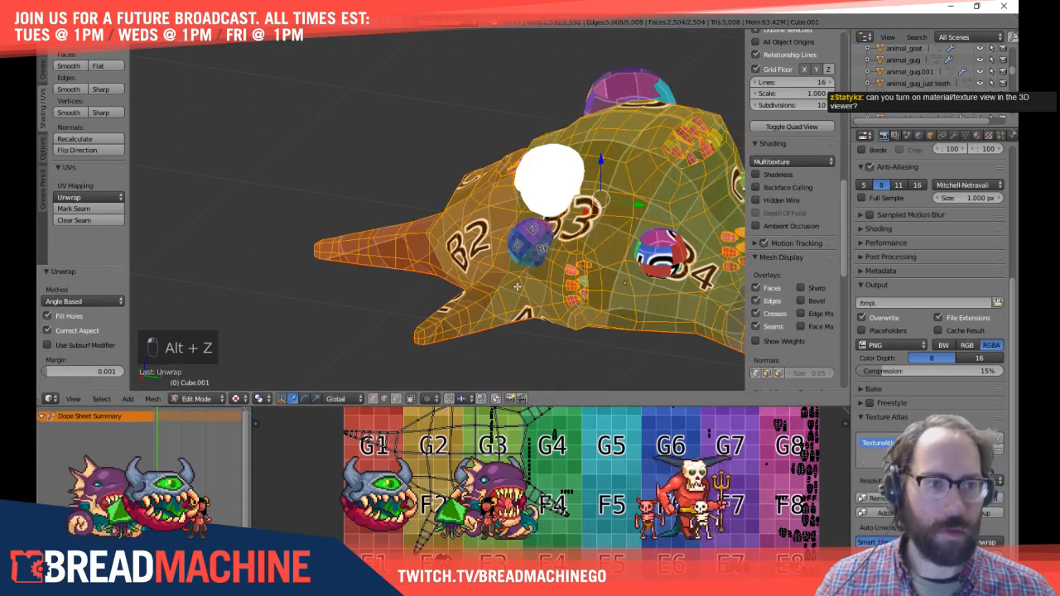
key(a)
middle_drag(516, 287, 266, 236)
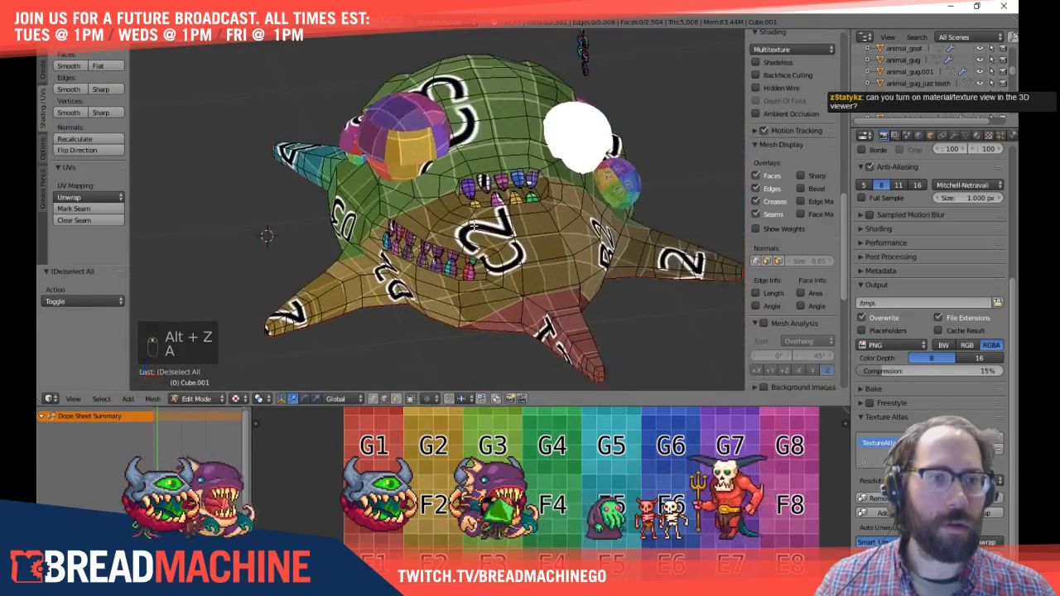
Step: Examine the UV grid on the body, eyes and teeth up close for stretching and distortion
scroll(474, 226, up, 3)
scroll(488, 252, down, 1)
shift+middle_drag(495, 264, 560, 168)
middle_drag(425, 195, 374, 204)
scroll(373, 205, up, 5)
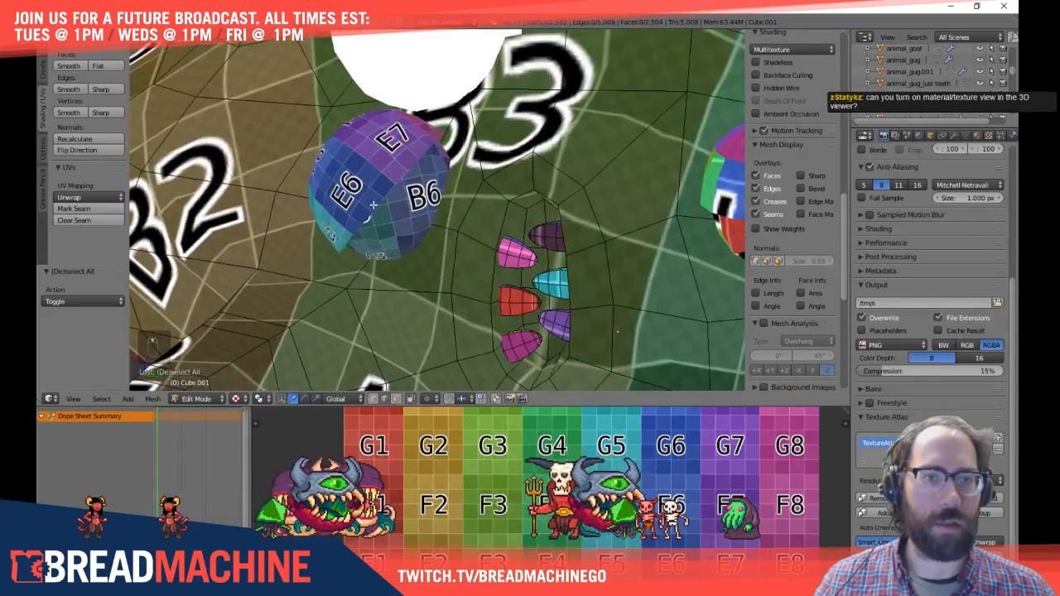
scroll(374, 205, down, 5)
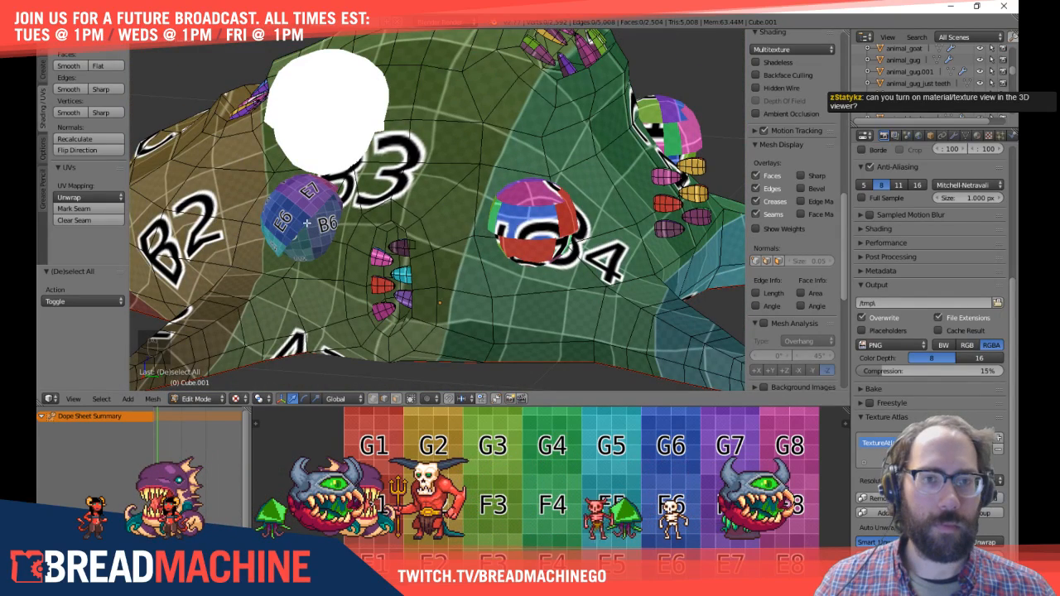
mouse_move(398, 240)
middle_down()
mouse_move(416, 282)
mouse_move(404, 231)
middle_up()
middle_drag(528, 304, 432, 262)
Step: Return to Object Mode and, in the side view, duplicate the body and place the copy above the original
key(Tab)
key(alt+z)
key(alt+z)
scroll(427, 262, down, 4)
key(KP_3)
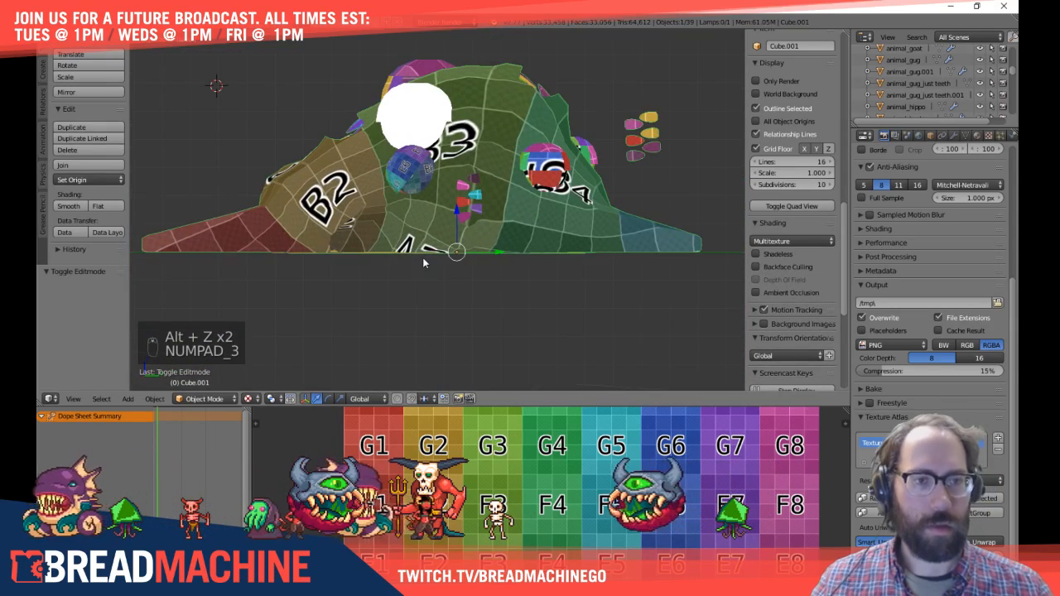
scroll(520, 264, up, 2)
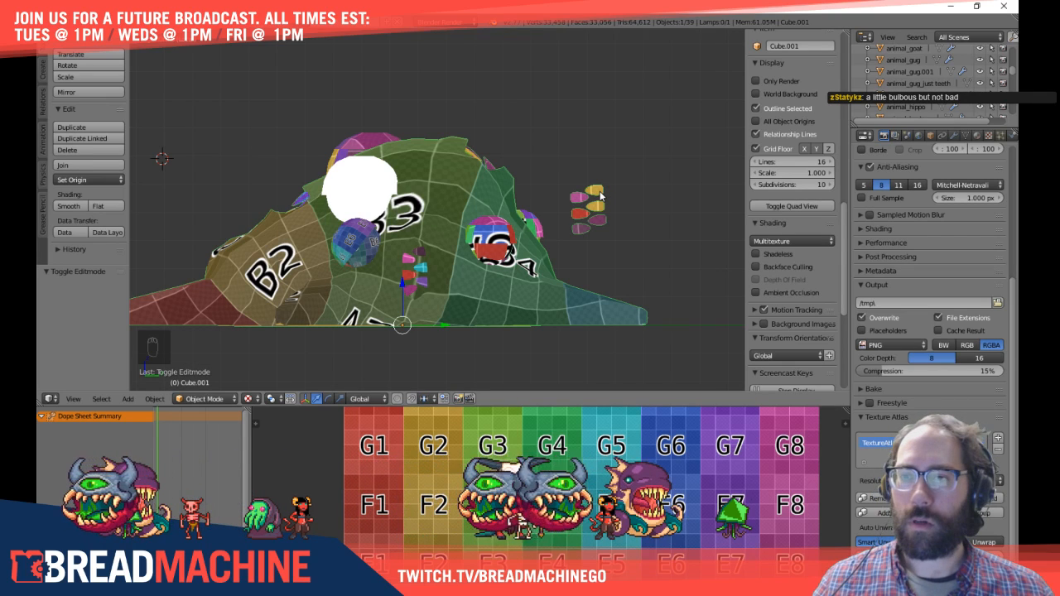
key(shift+d)
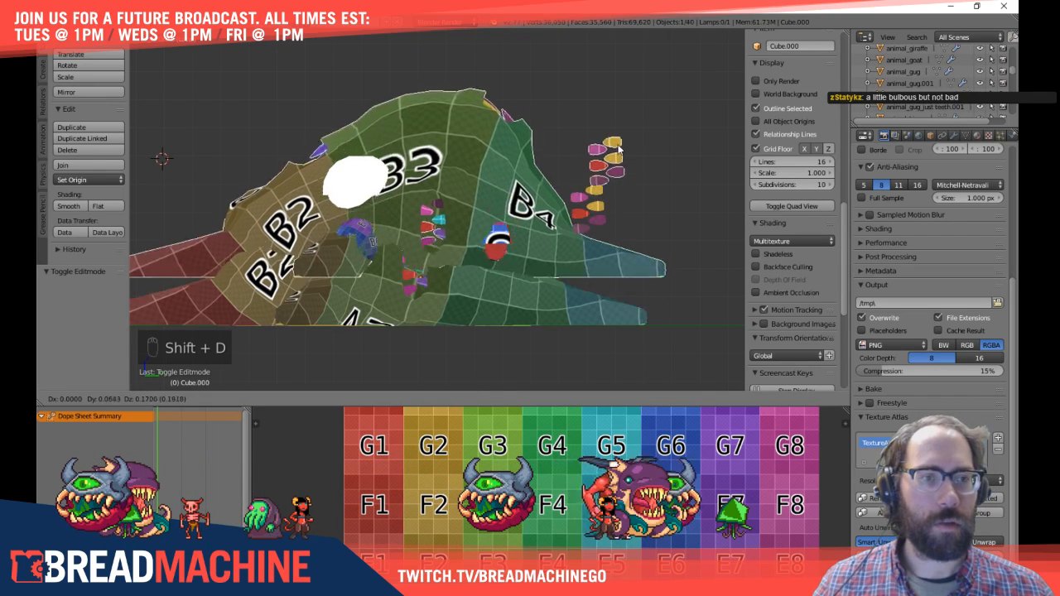
click(598, 126)
Step: In the duplicate's mesh, select the linked body shell in vertex mode and delete its vertices, leaving only the teeth
key(Tab)
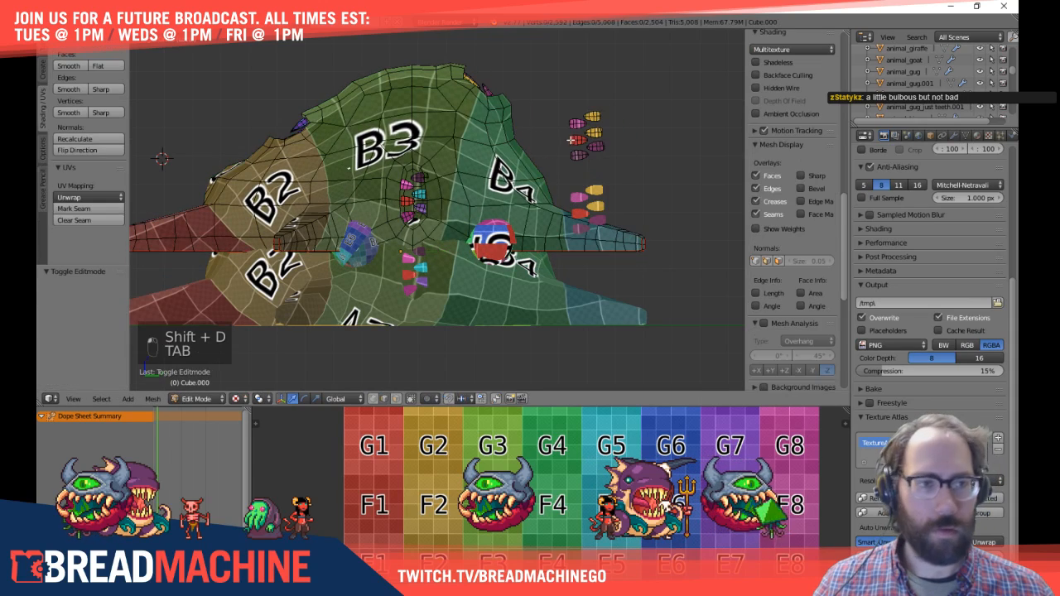
click(474, 121)
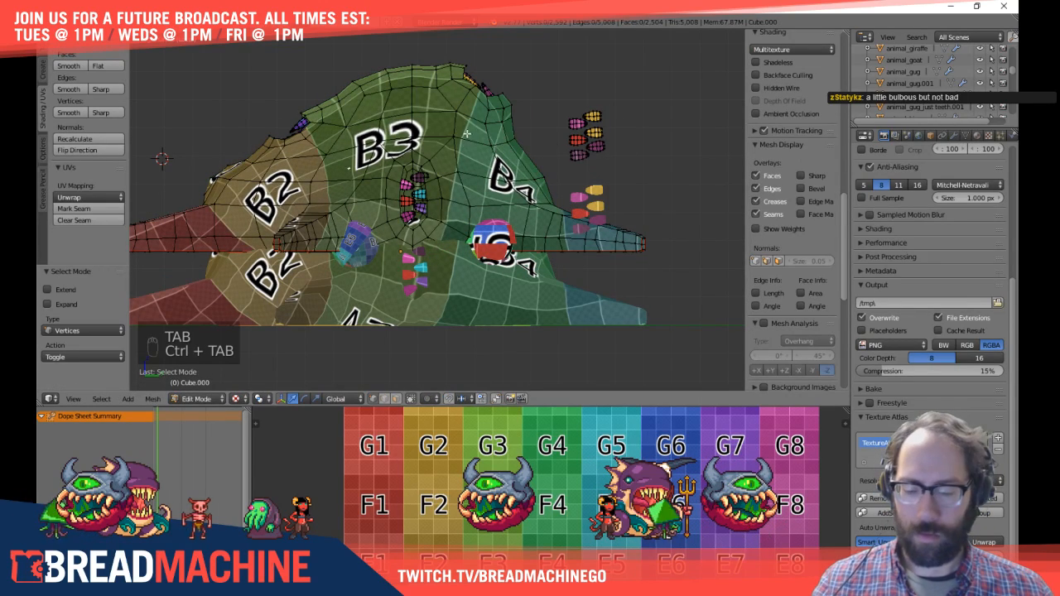
key(l)
key(x)
click(464, 137)
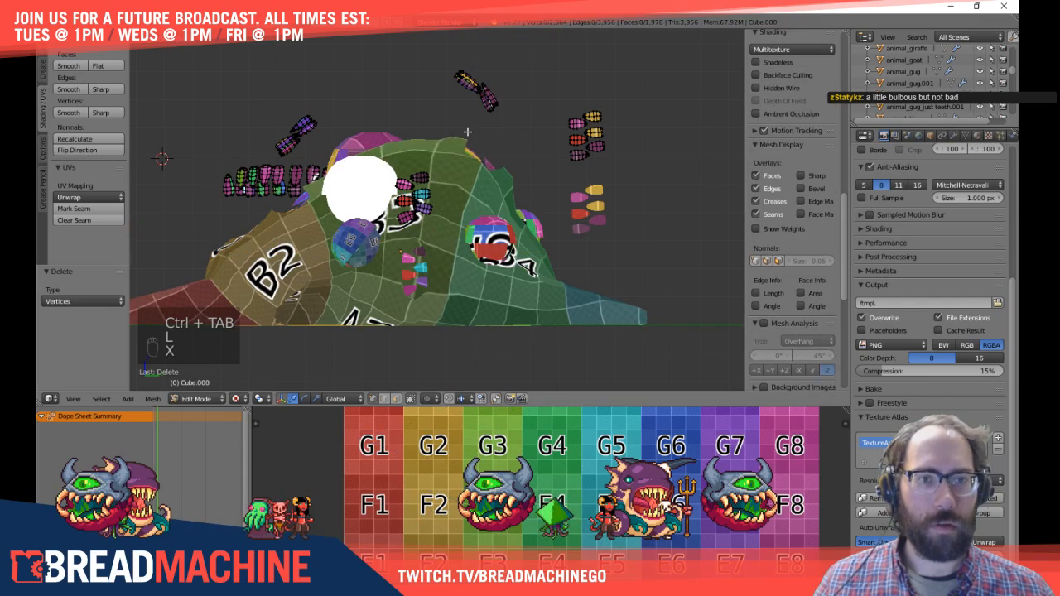
Step: In wireframe, box-select the mouth teeth in the duplicate and delete them, keeping the separate group of six, and leave Edit Mode
key(alt+z)
key(z)
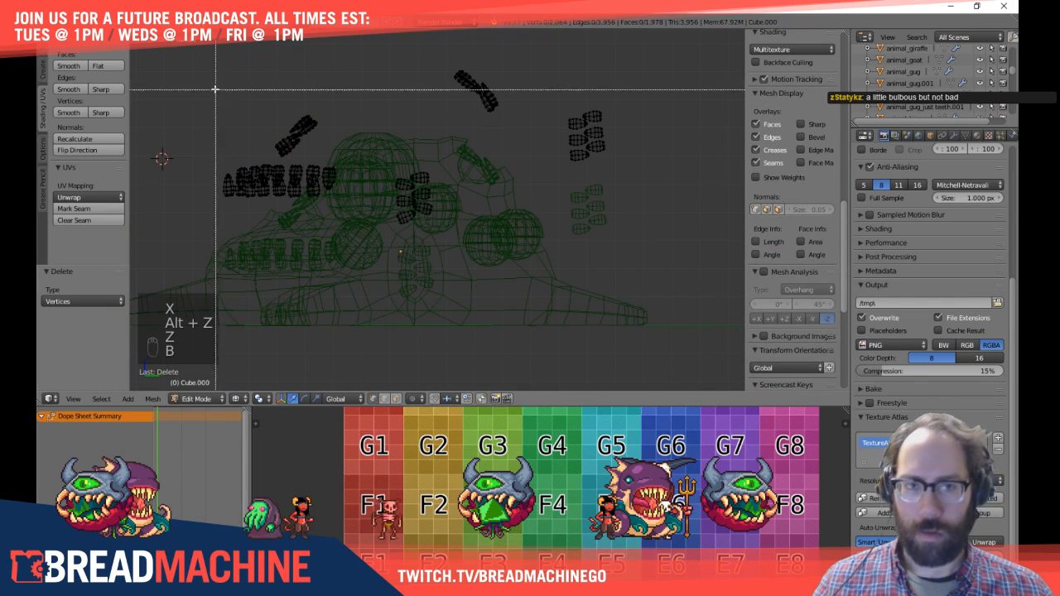
drag(251, 137, 521, 308)
key(x)
click(524, 297)
key(Tab)
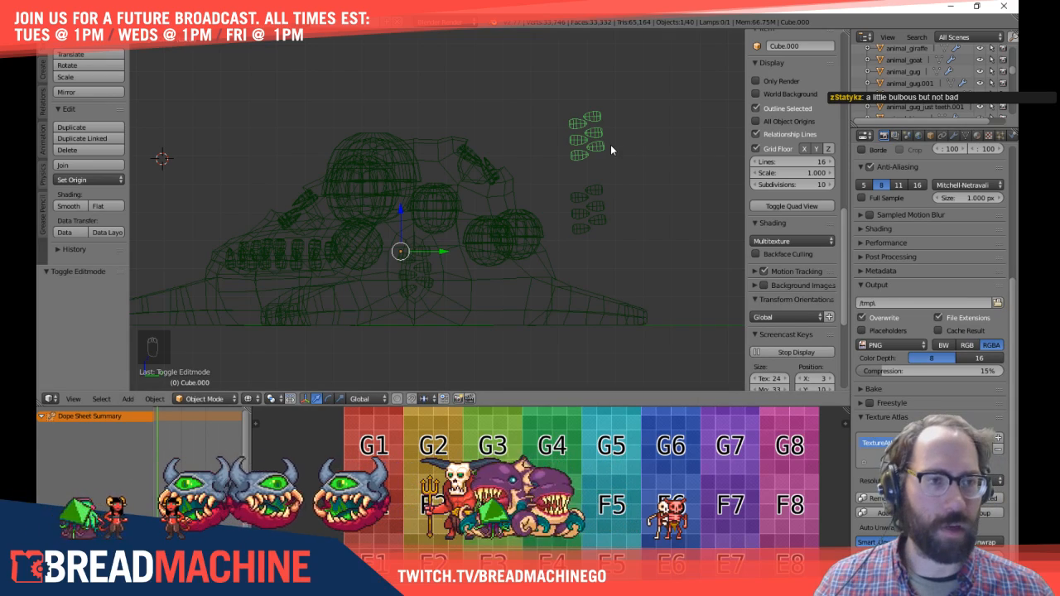
key(ctrl+z)
key(ctrl+z)
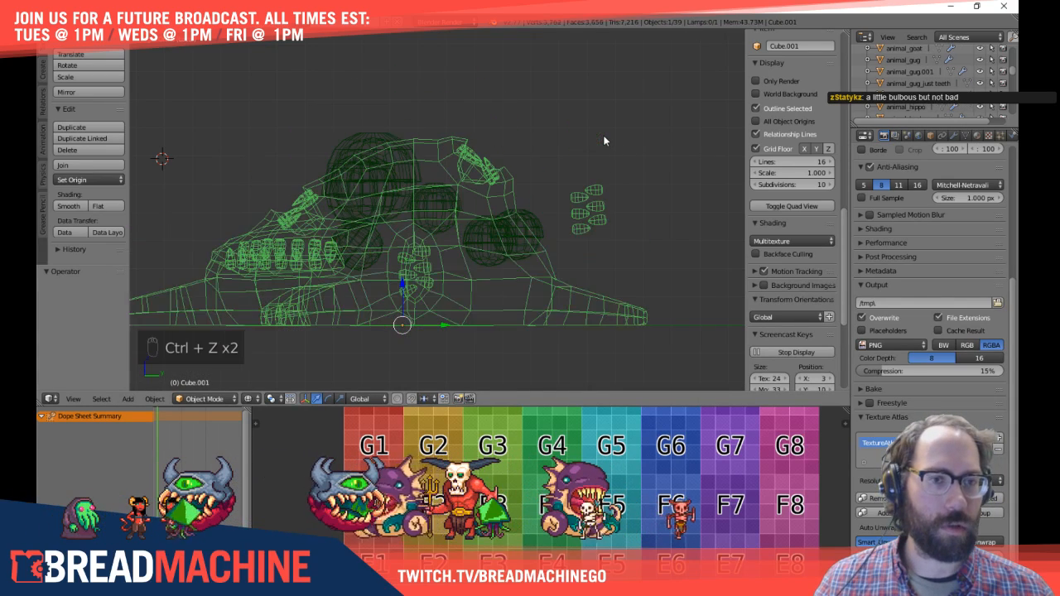
key(ctrl+alt+z)
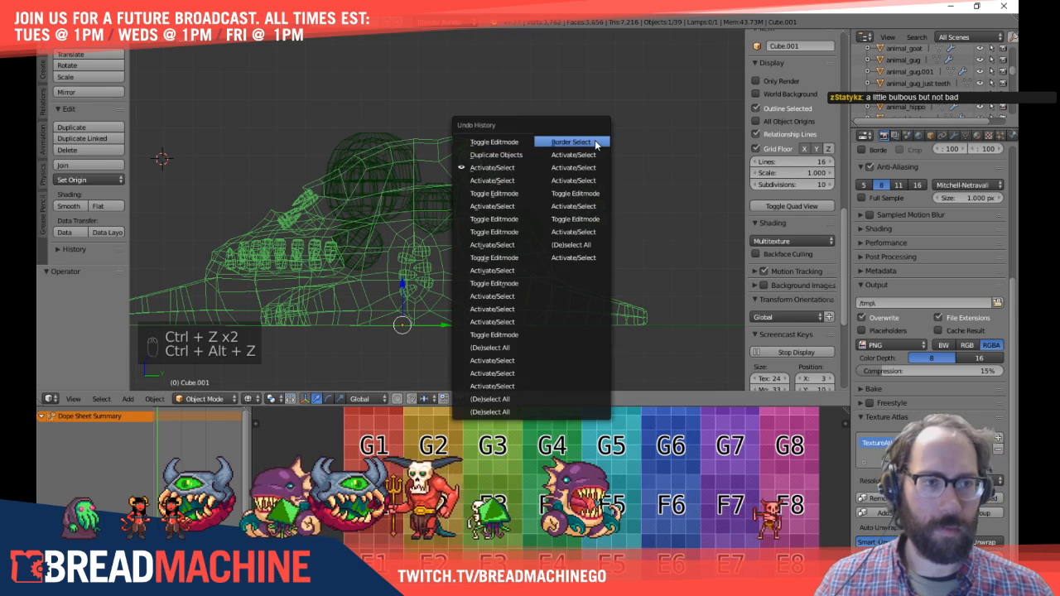
key(Escape)
key(ctrl+shift+z)
key(ctrl+shift+z)
key(ctrl+shift+z)
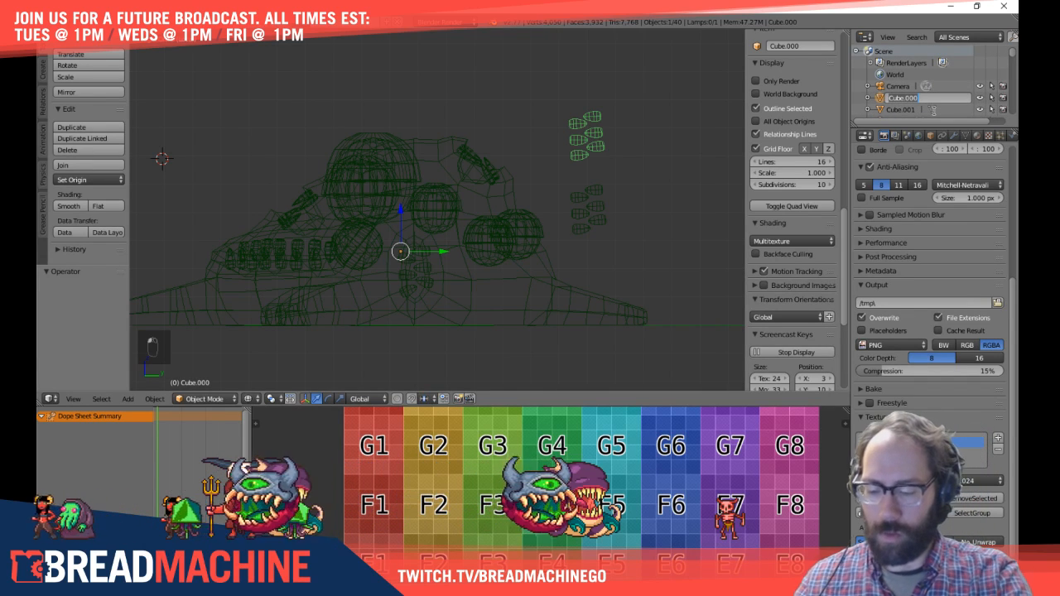
Step: Rename the duplicated teeth object as blob_teeth and the body object as blob
text(_teeth)
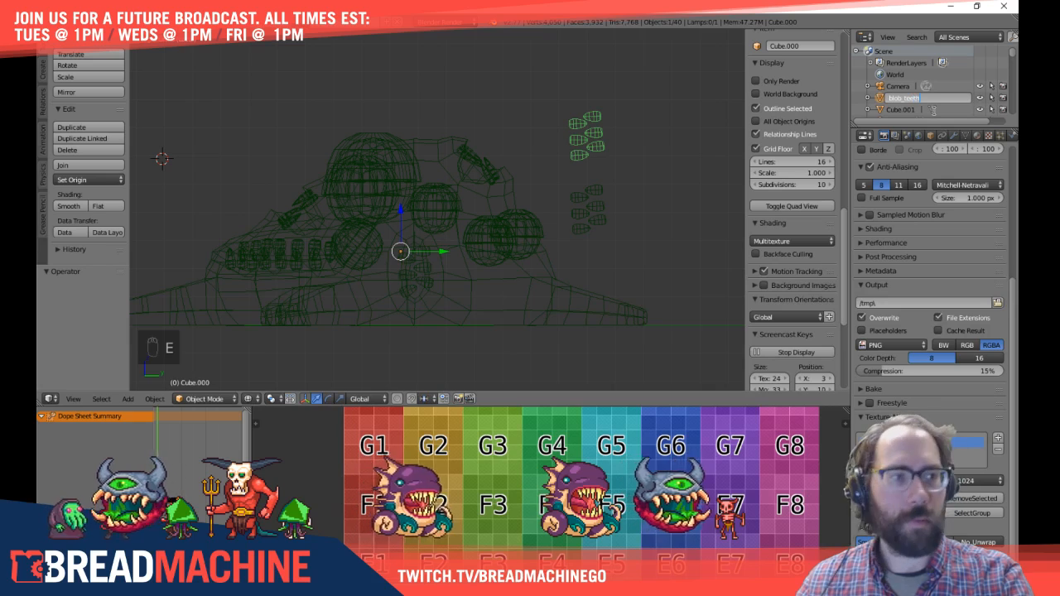
key(Return)
scroll(903, 71, down, 3)
scroll(903, 70, up, 2)
right_click(439, 279)
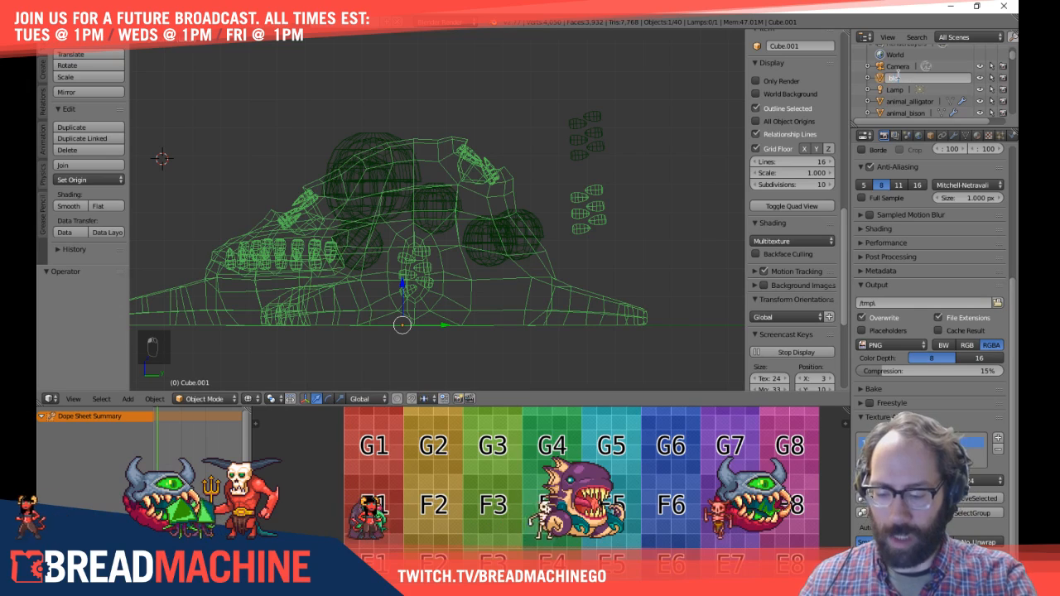
text(b)
key(Return)
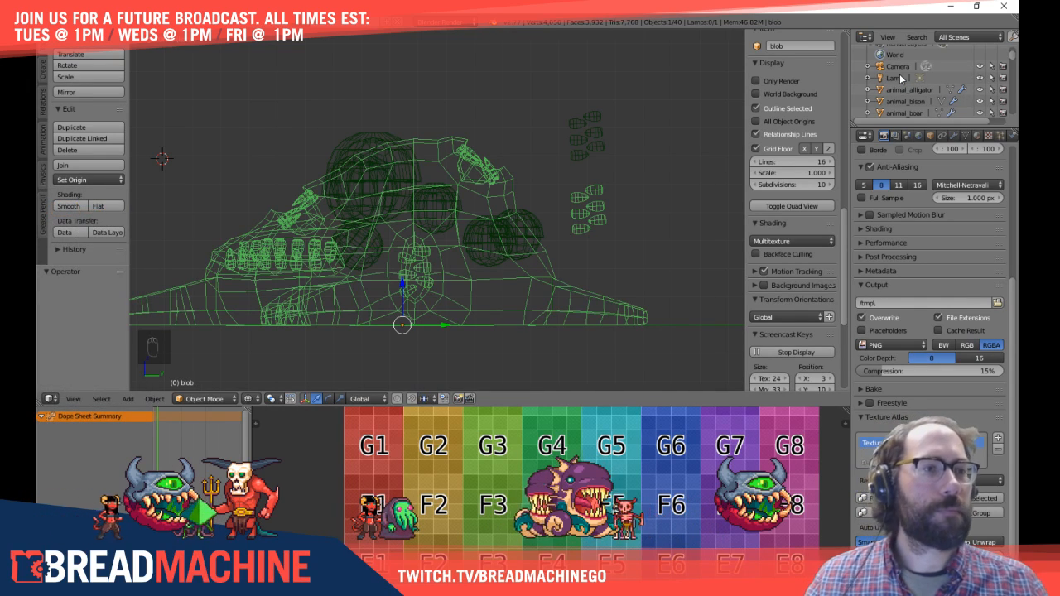
Step: Select the blob_teeth object and set its Z location to 0
middle_drag(550, 152, 519, 145)
right_click(546, 144)
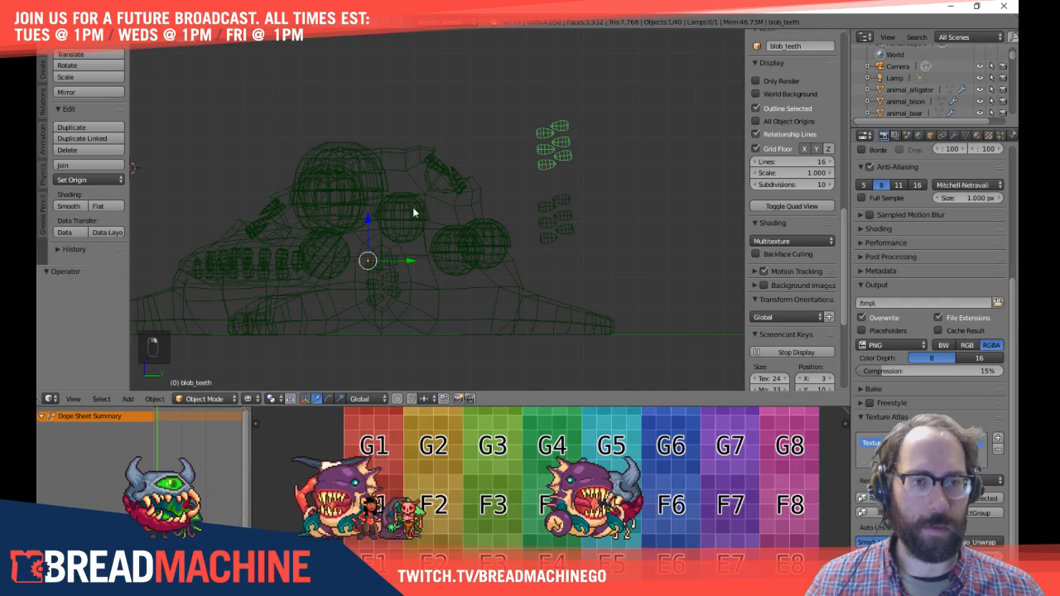
key(g)
key(z)
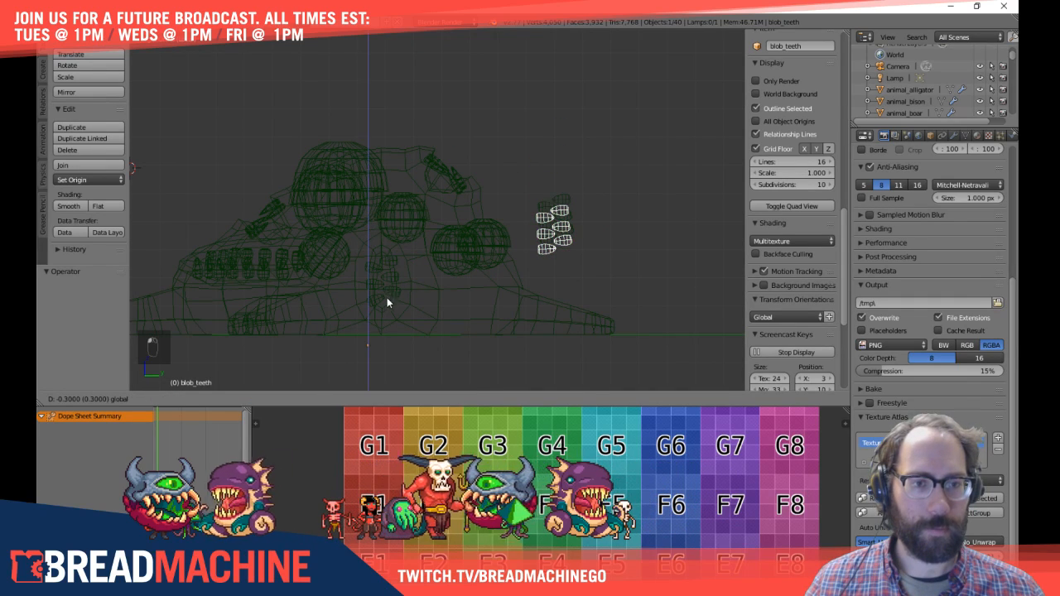
click(388, 245)
scroll(797, 135, up, 10)
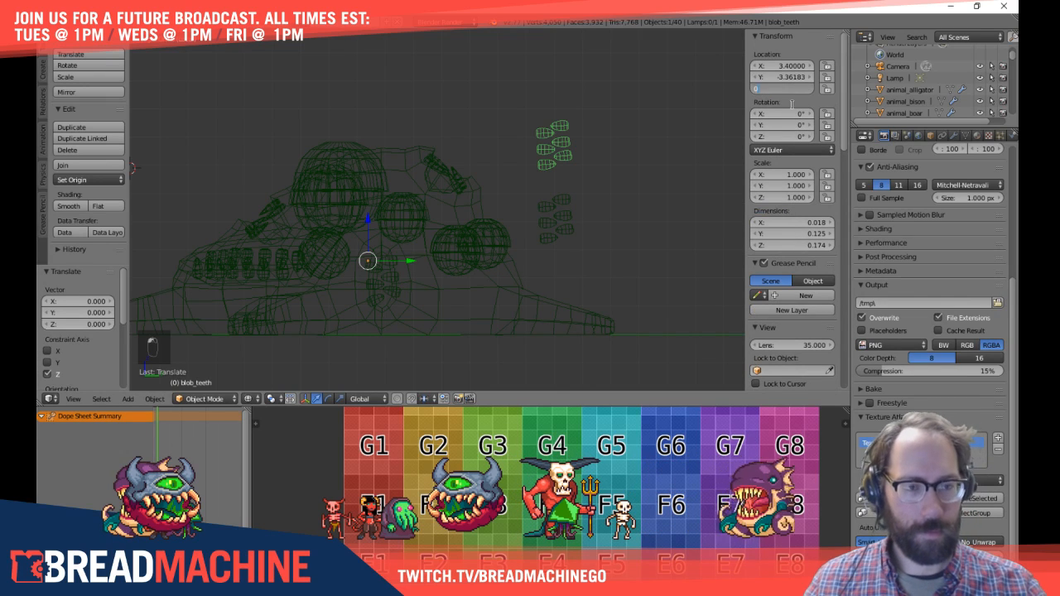
Step: Reset the blob_teeth object's X and Y locations to 0
scroll(497, 178, up, 4)
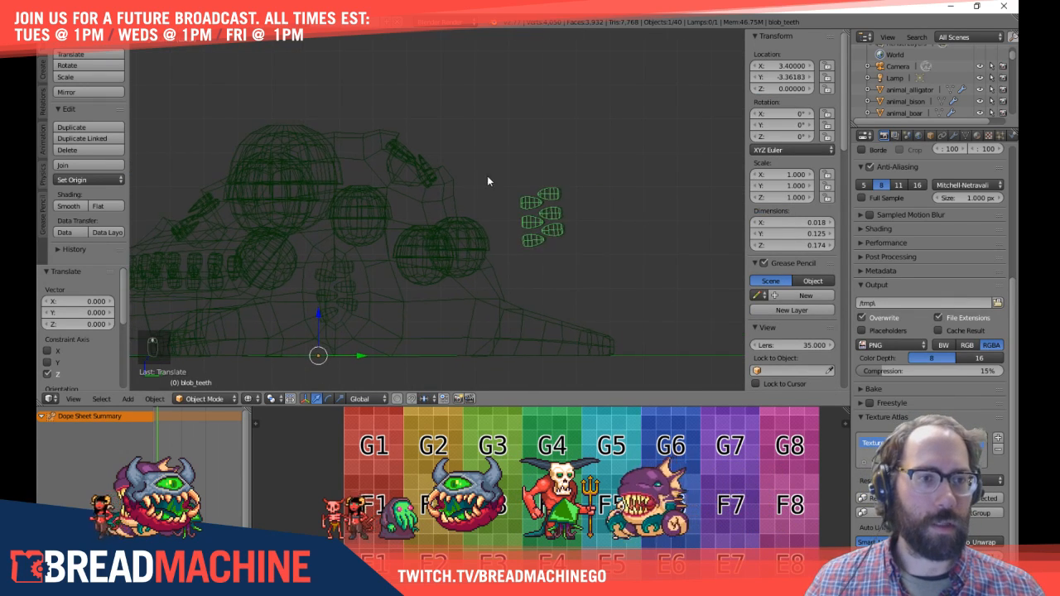
shift+middle_drag(558, 189, 378, 189)
key(Tab)
key(Tab)
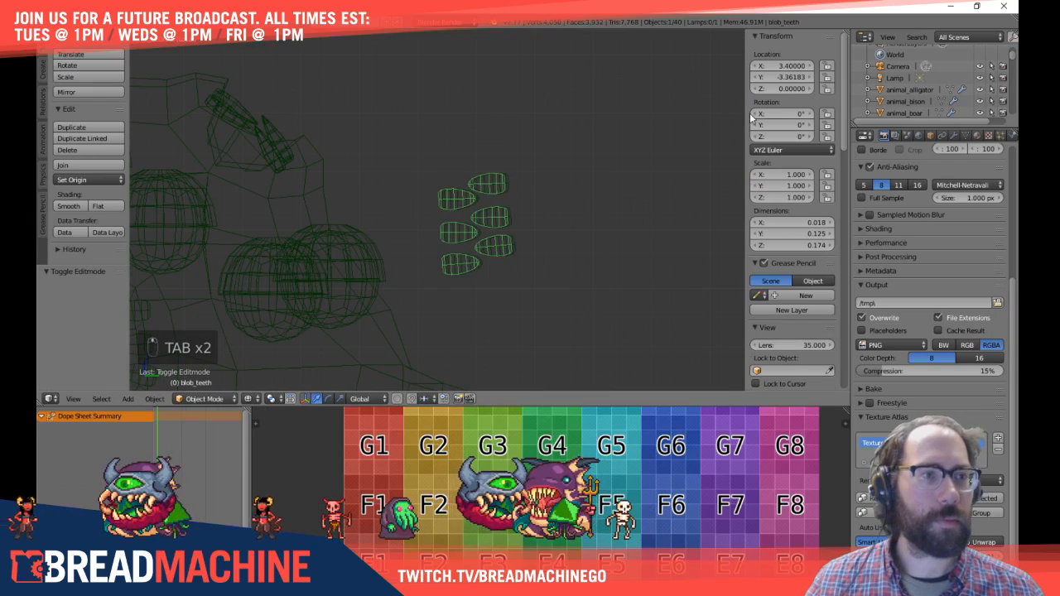
key(BackSpace)
scroll(546, 229, down, 5)
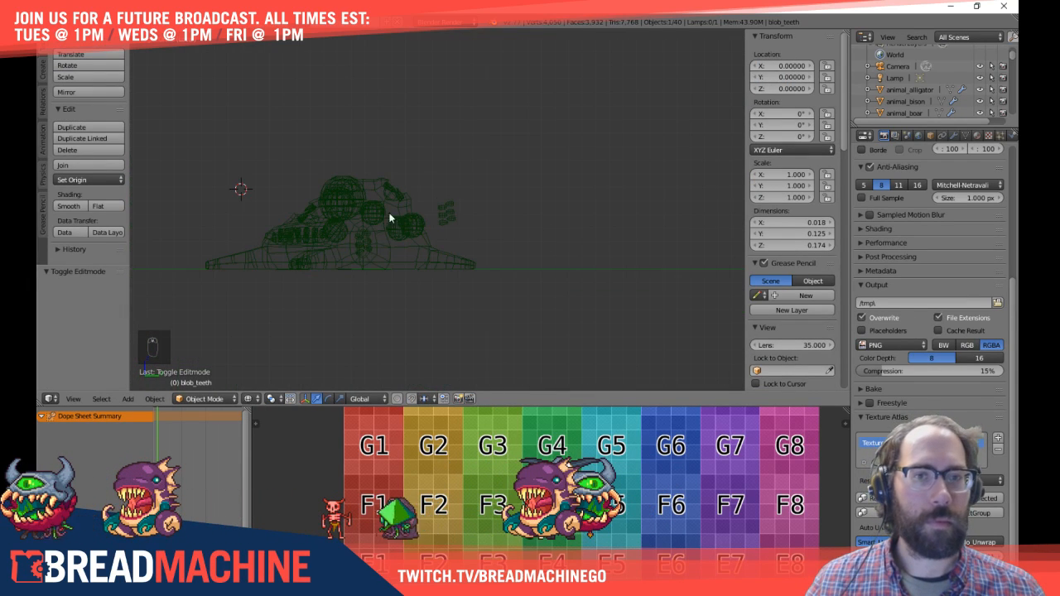
Step: Move blob_teeth along the Y axis to a location of -3.1, beside the body's original group of teeth
scroll(373, 220, down, 4)
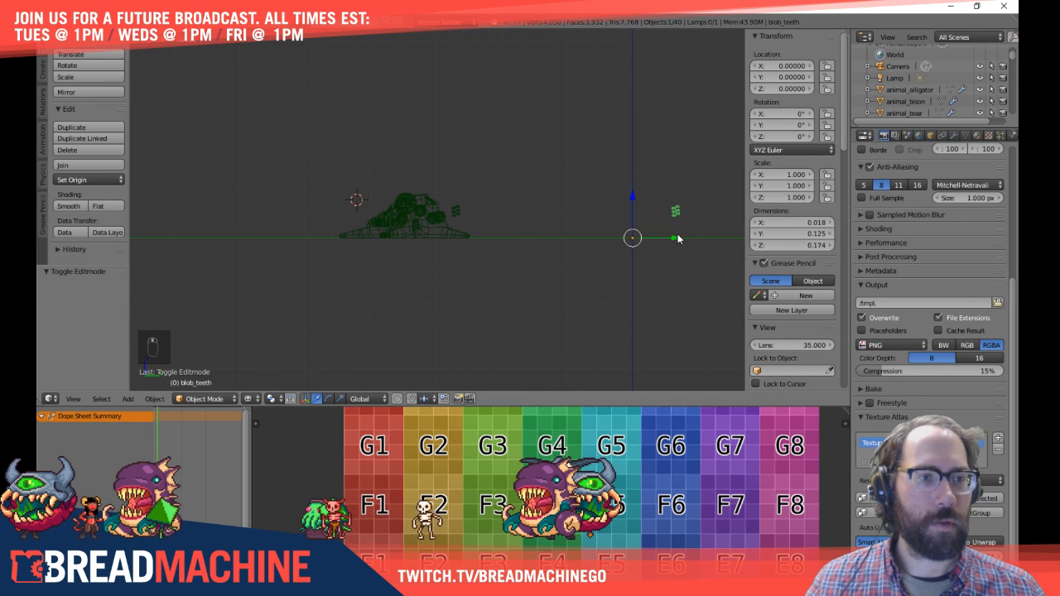
drag(677, 239, 614, 244)
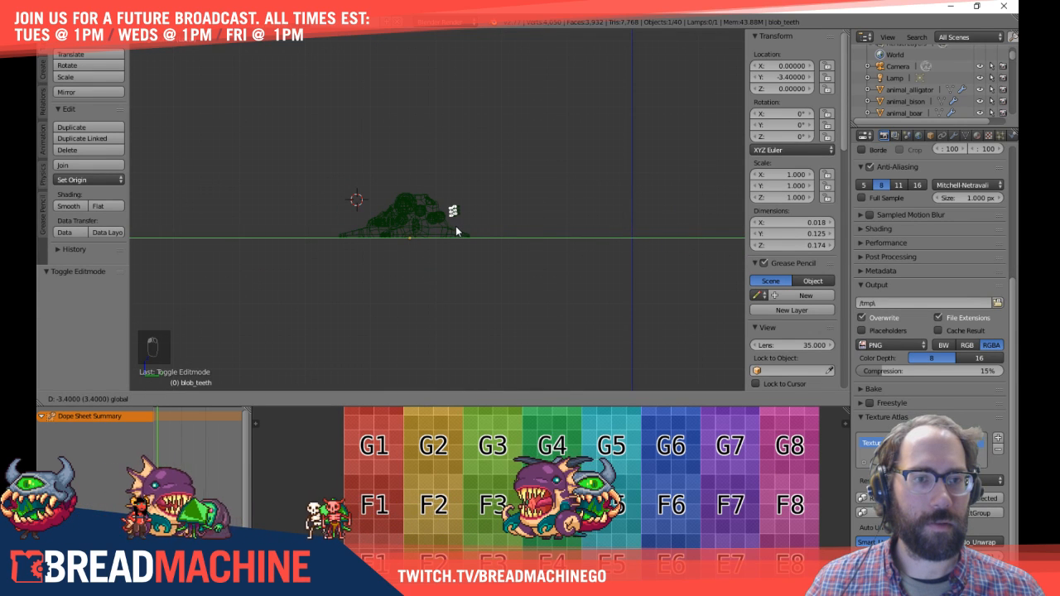
ctrl+drag(455, 226, 476, 227)
scroll(475, 210, up, 12)
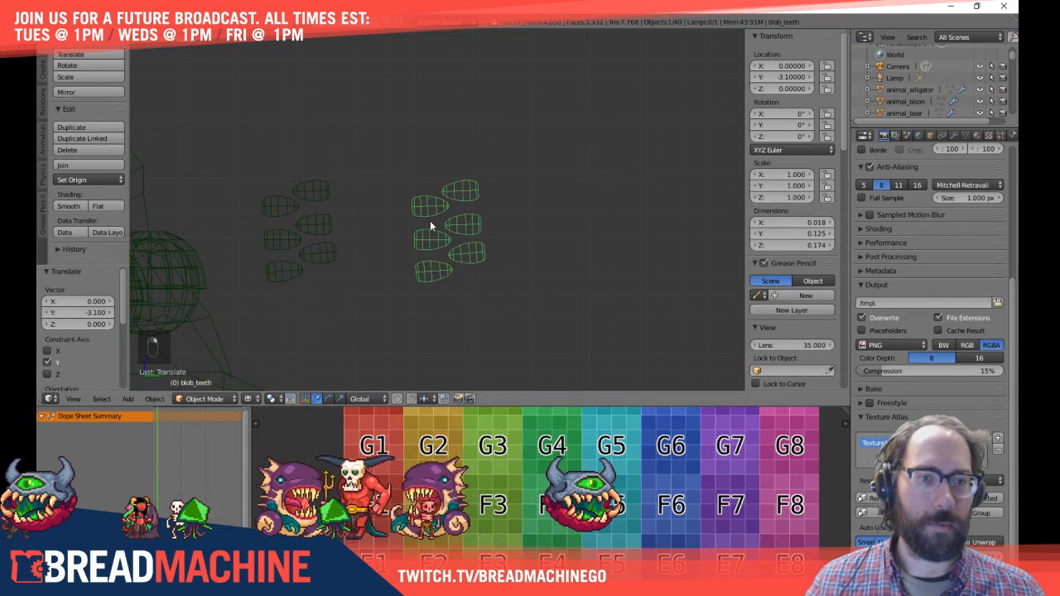
Step: Enter Edit Mode on blob_teeth with nothing selected and frame all six teeth in the side view
key(a)
key(a)
key(Tab)
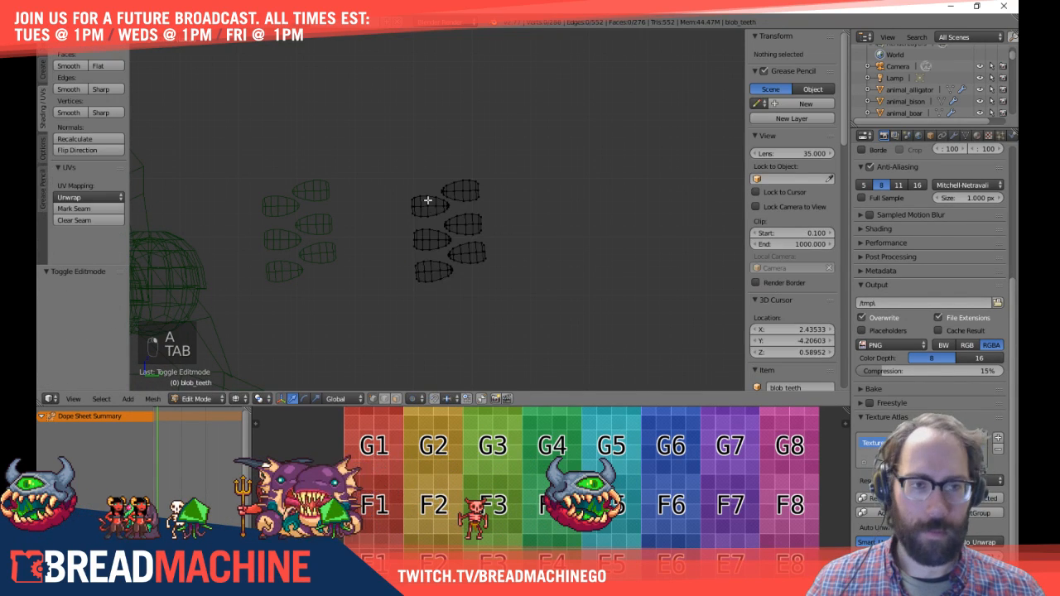
scroll(452, 211, up, 6)
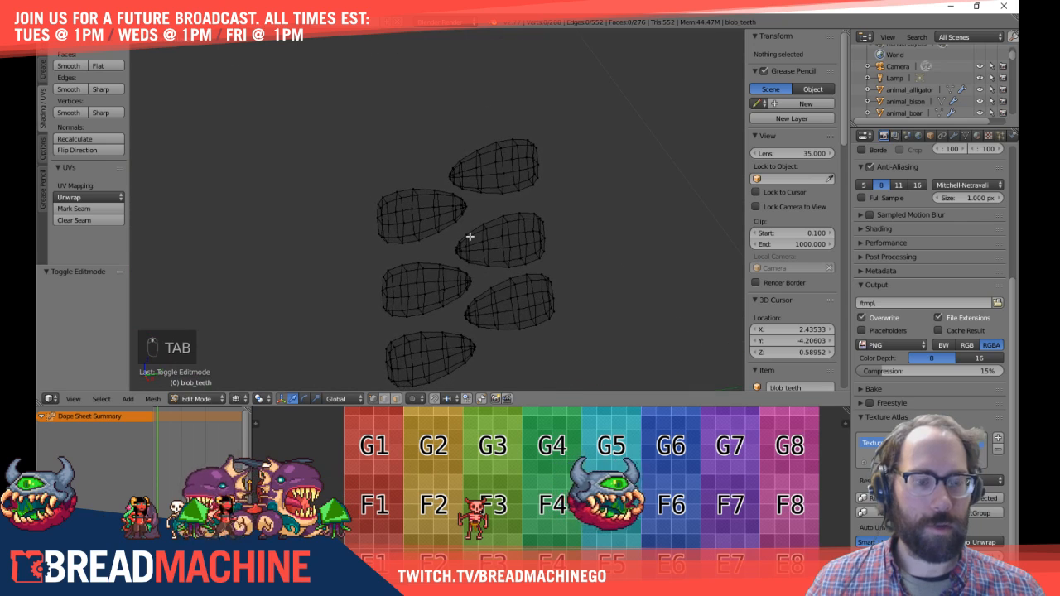
key(KP_3)
scroll(408, 245, down, 5)
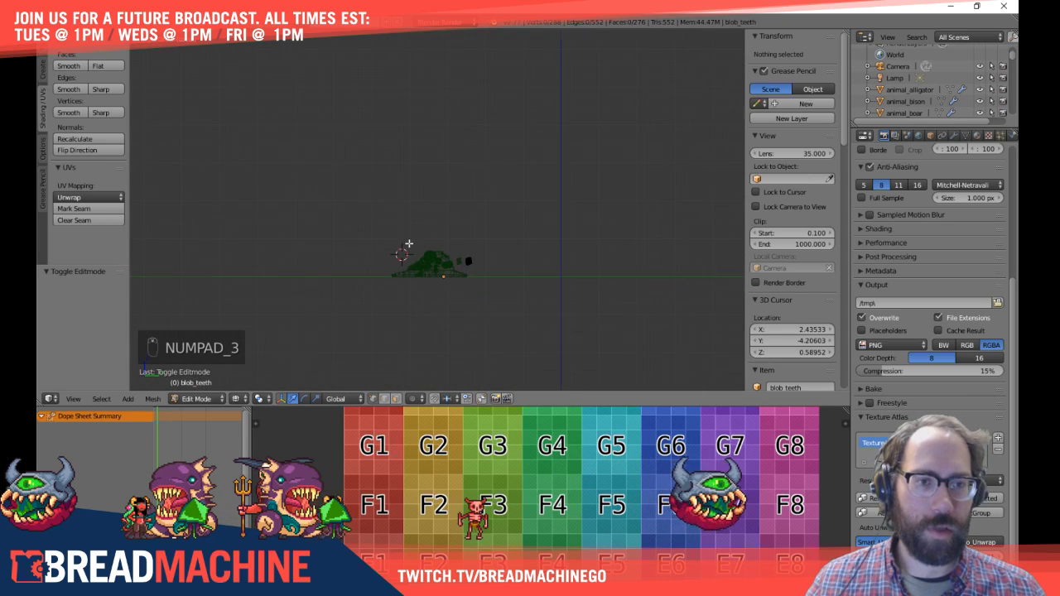
scroll(434, 236, up, 8)
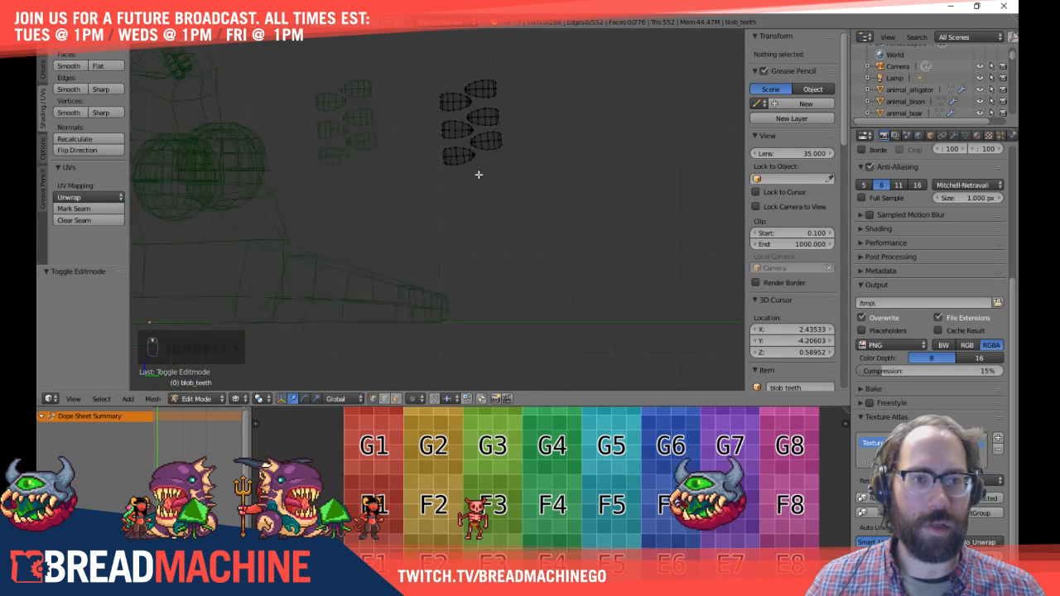
shift+middle_drag(471, 176, 391, 326)
shift+middle_drag(487, 224, 474, 267)
scroll(472, 254, up, 3)
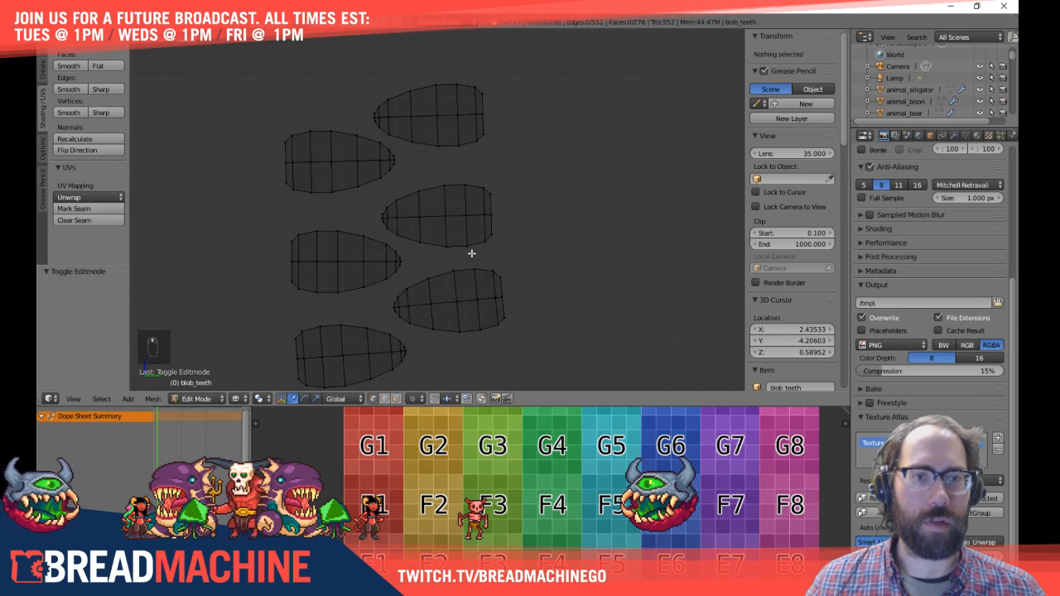
shift+middle_drag(487, 217, 491, 219)
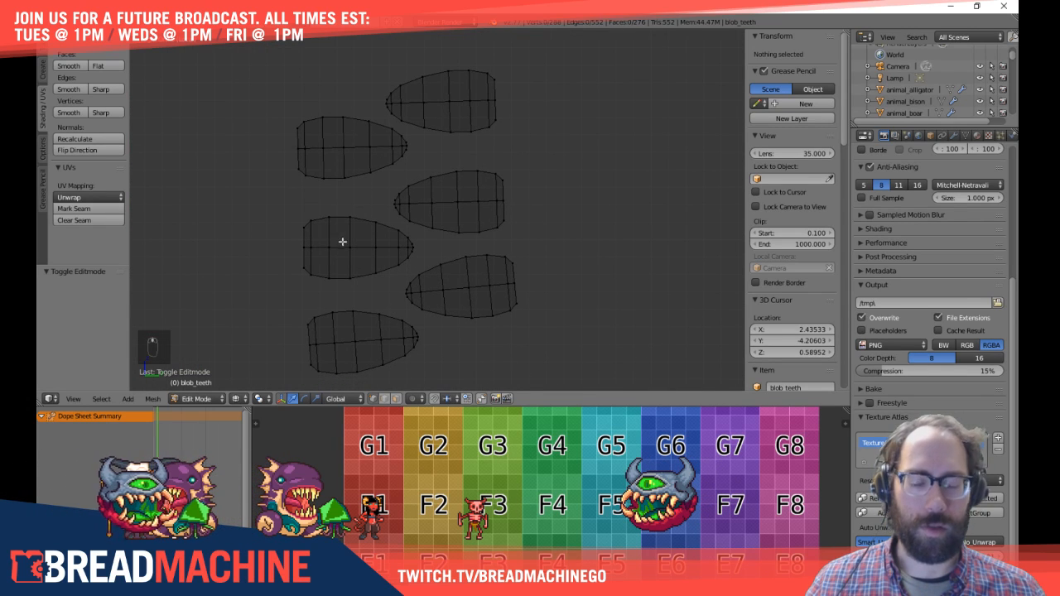
Step: Select five of the six linked teeth and delete their vertices, keeping only the middle tooth with its tip facing away from the body
key(l)
key(l)
key(l)
key(l)
key(l)
key(l)
key(l)
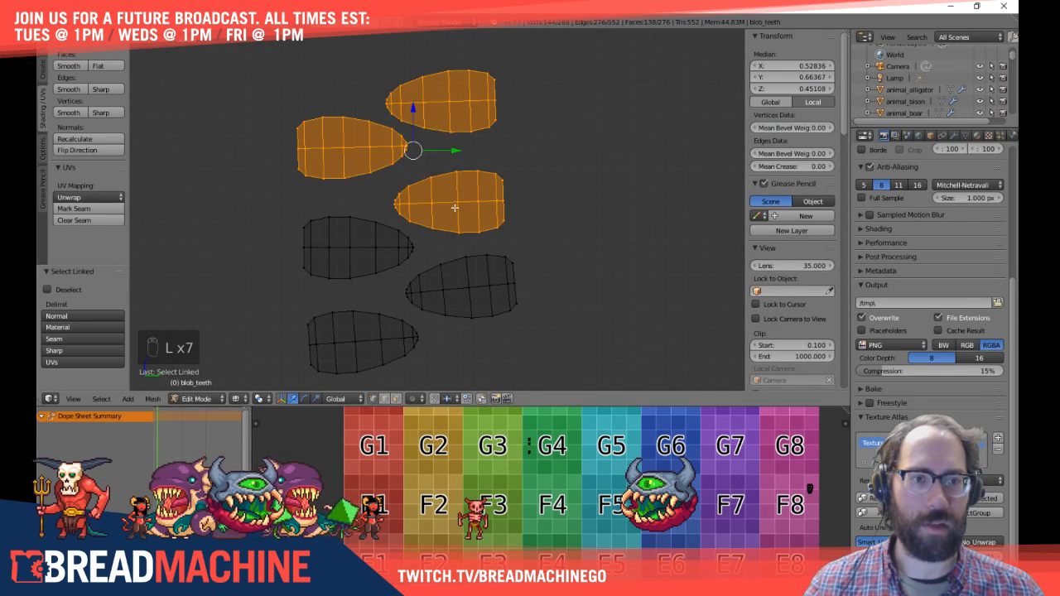
key(l)
key(l)
key(x)
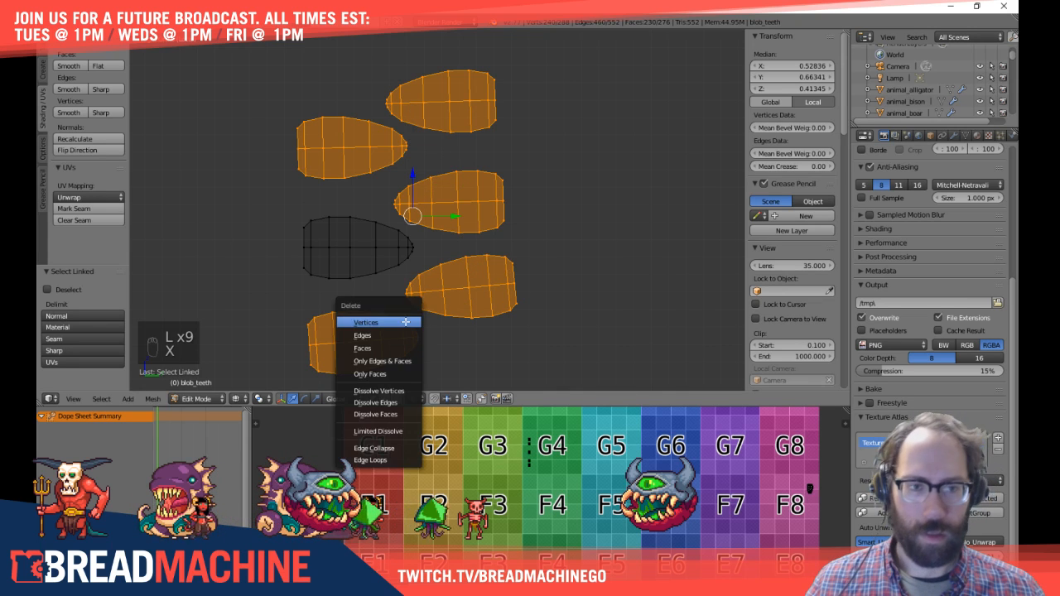
click(400, 321)
shift+middle_drag(428, 267, 523, 171)
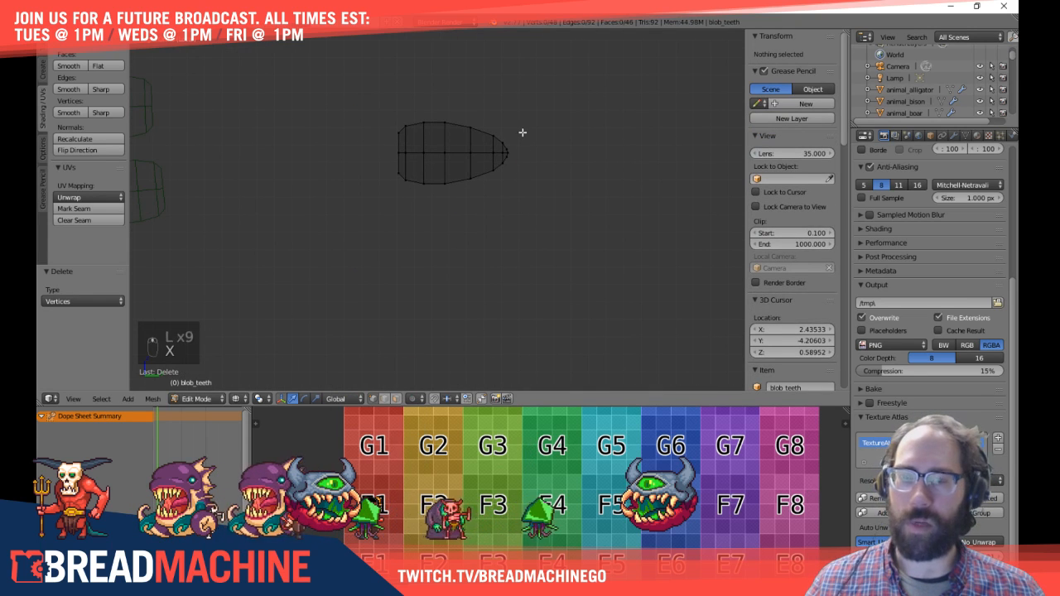
Step: Select the whole remaining tooth and move it close to the object's origin, using the side and front views
scroll(522, 132, down, 8)
key(a)
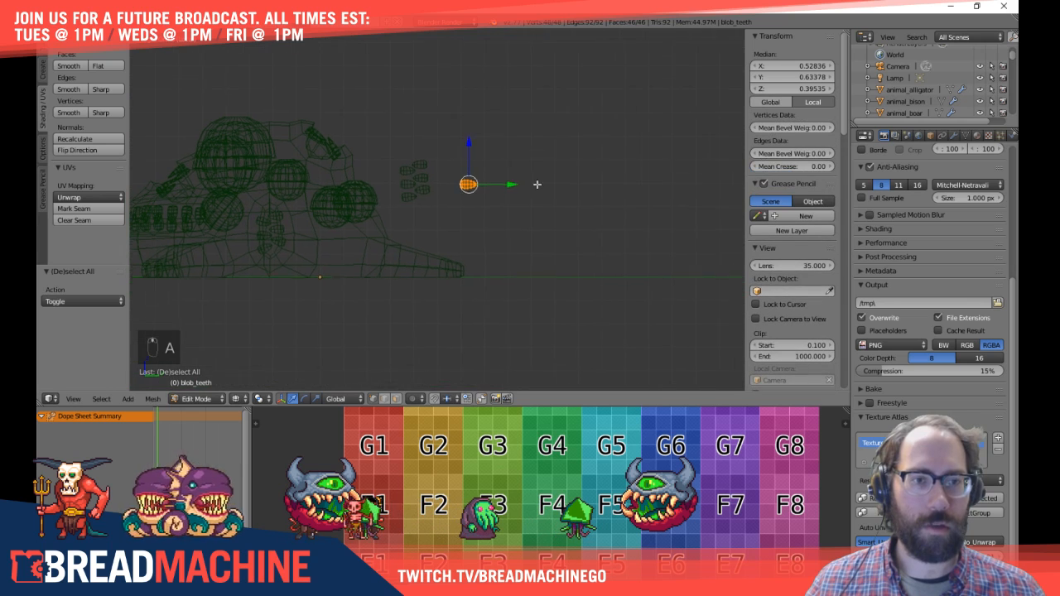
key(f)
key(g)
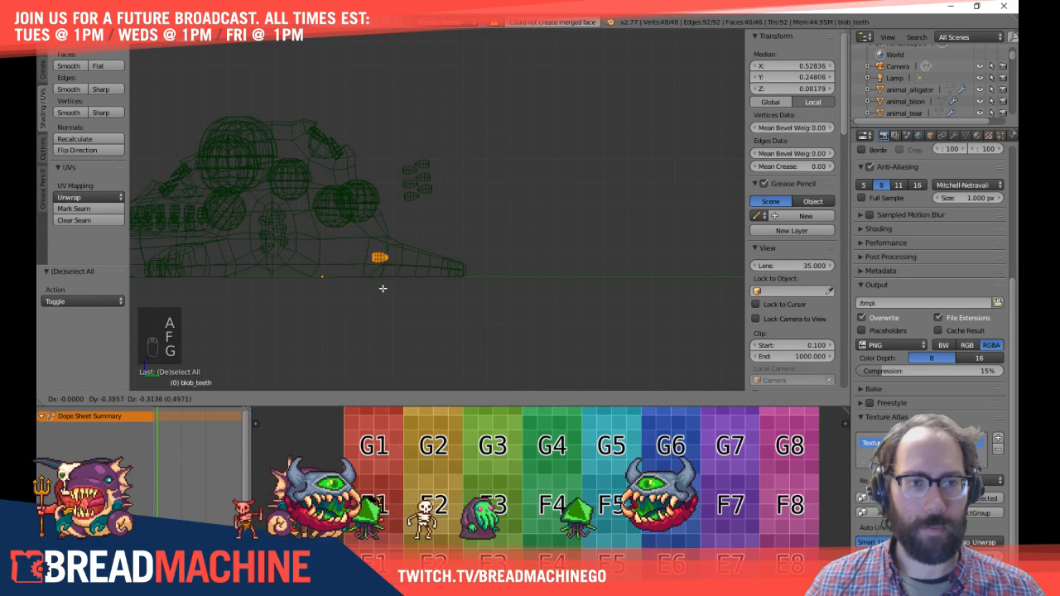
click(343, 299)
key(KP_1)
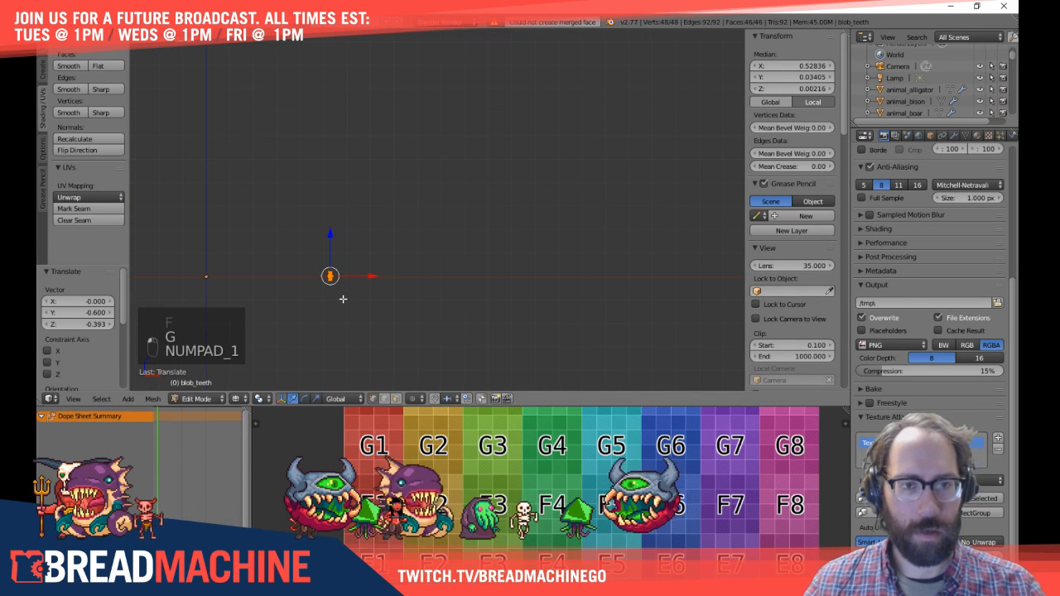
key(g)
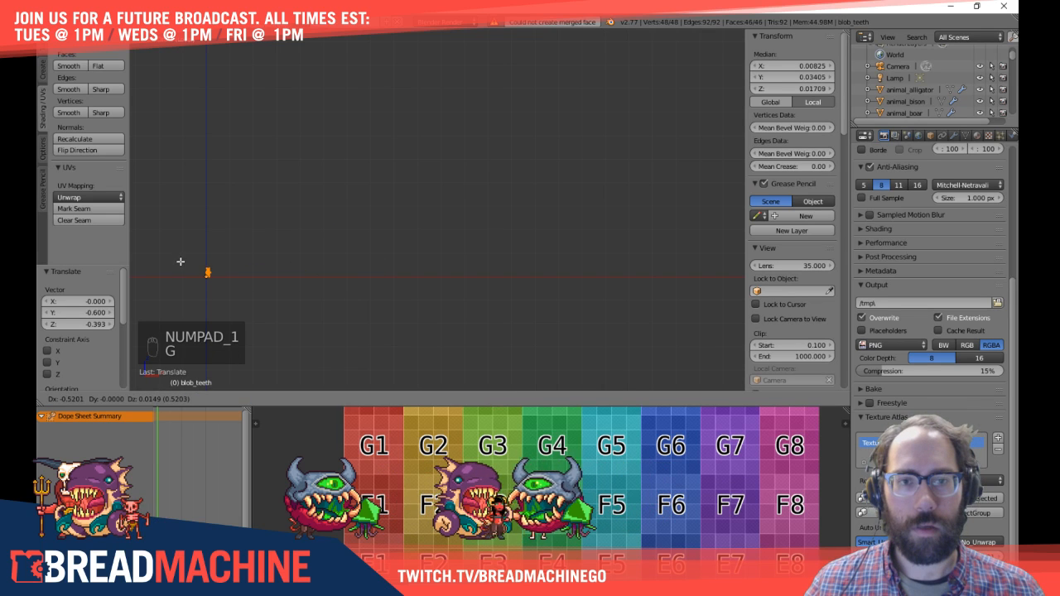
click(181, 265)
Step: In the side view, rotate the tooth -90° so it points up, and move its base onto the object's origin
key(KP_3)
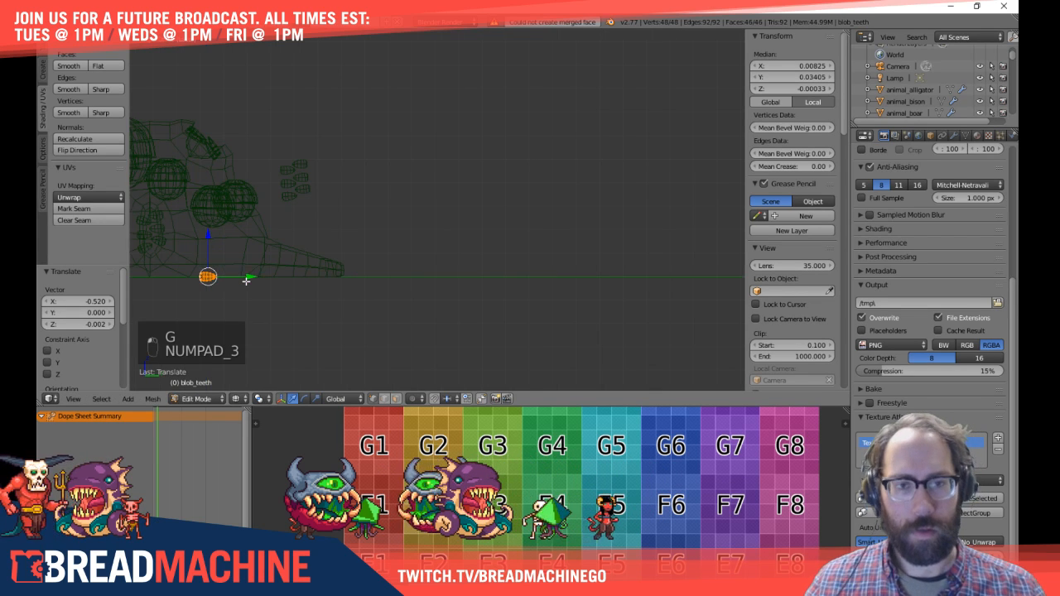
shift+middle_drag(232, 276, 528, 278)
shift+middle_drag(647, 280, 536, 281)
shift+middle_drag(416, 278, 526, 277)
scroll(527, 277, up, 5)
shift+middle_drag(643, 345, 483, 177)
scroll(493, 189, up, 2)
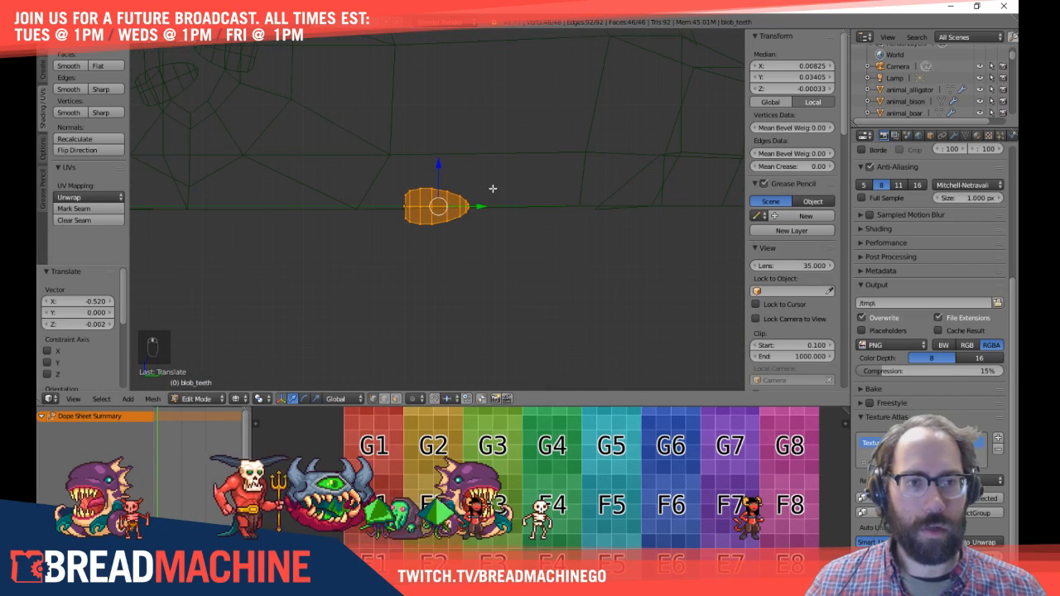
key(r)
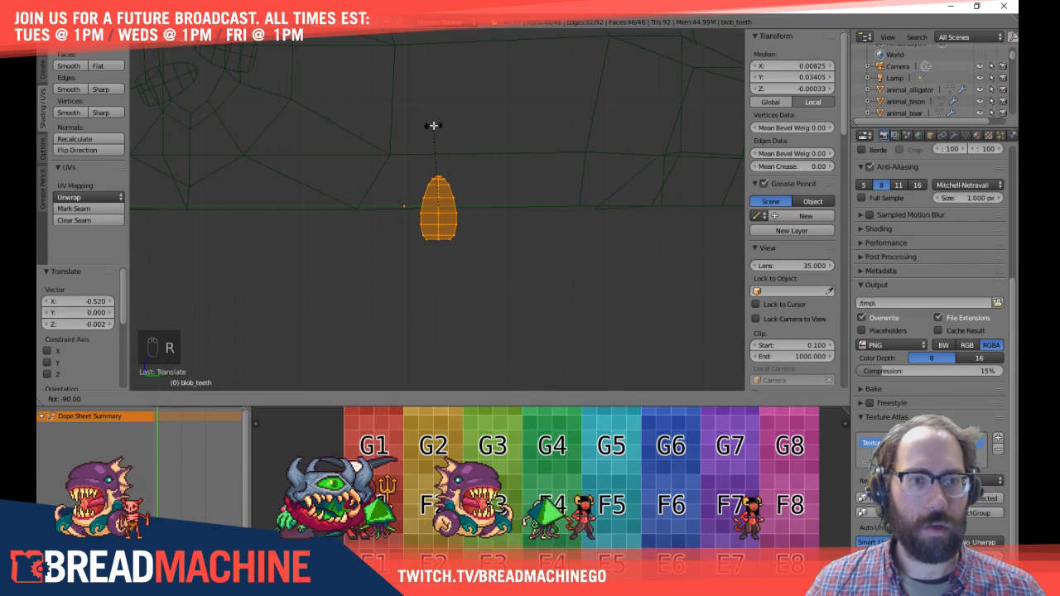
click(433, 125)
key(g)
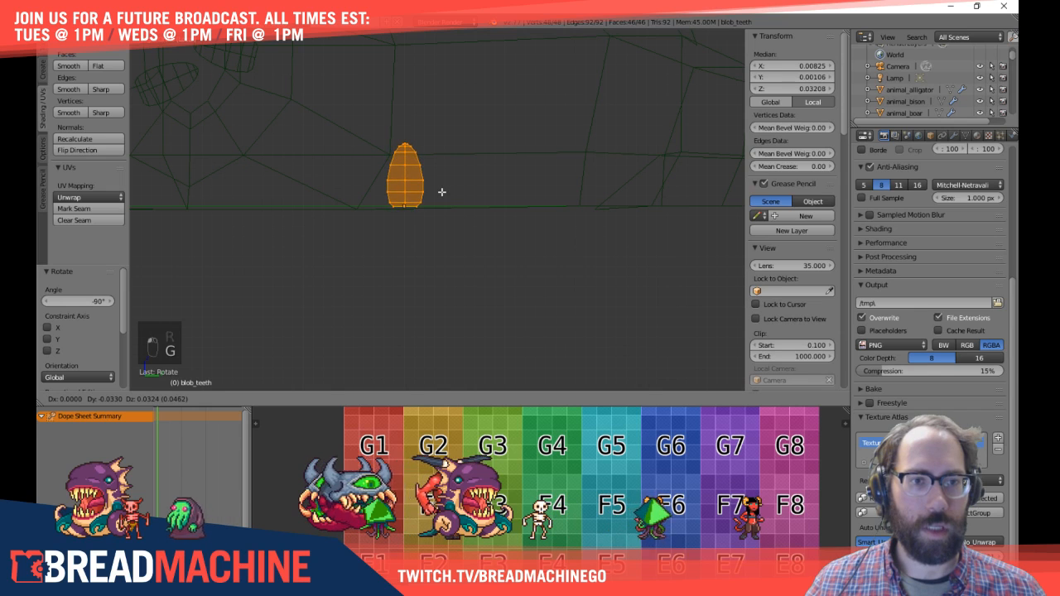
click(441, 192)
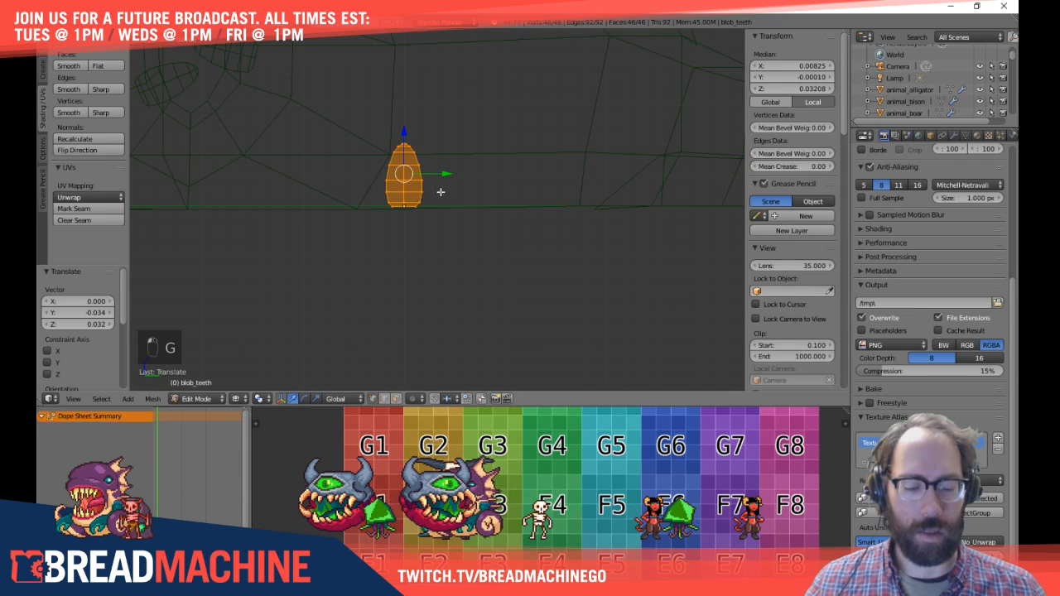
Step: In the front view, move the tooth about -0.008 along X to center it on the object's origin
key(KP_1)
scroll(432, 196, up, 5)
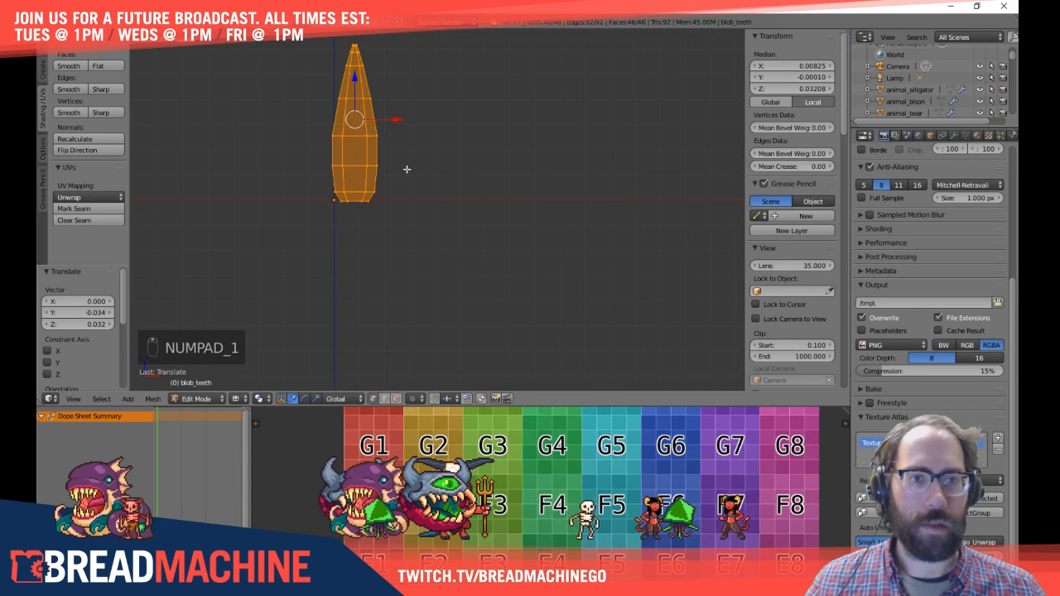
shift+middle_drag(435, 187, 518, 255)
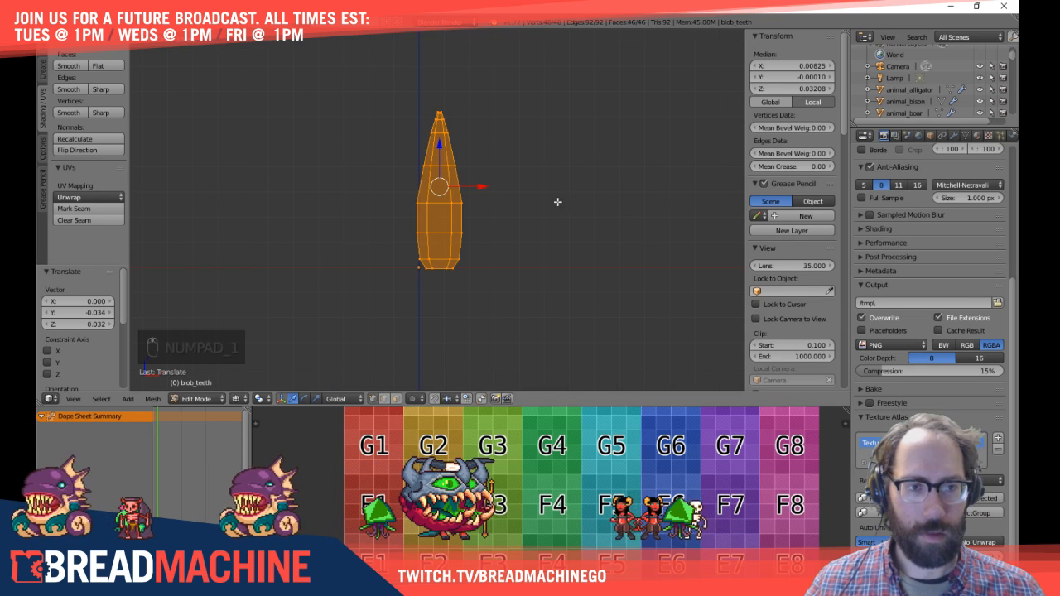
key(g)
key(x)
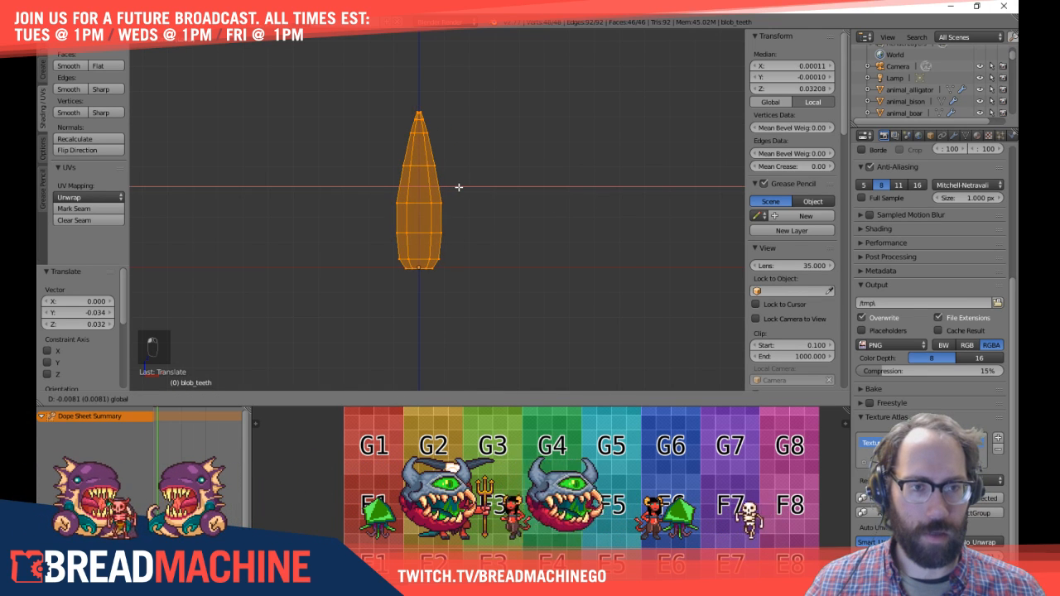
click(458, 187)
Step: In the top view, rotate the whole tooth 90° so its wider side runs along the X axis
key(KP_7)
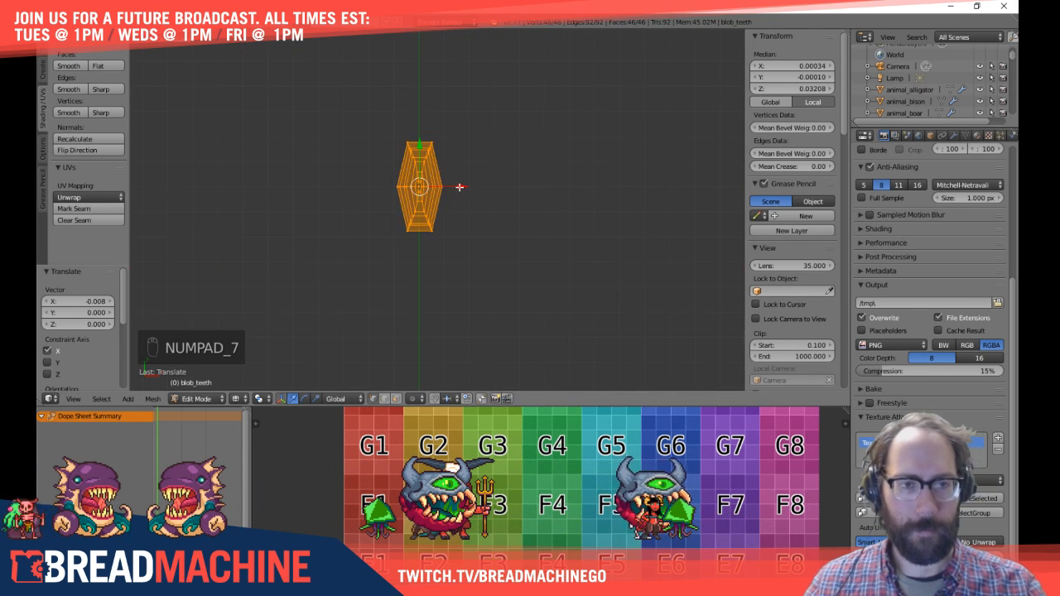
key(r)
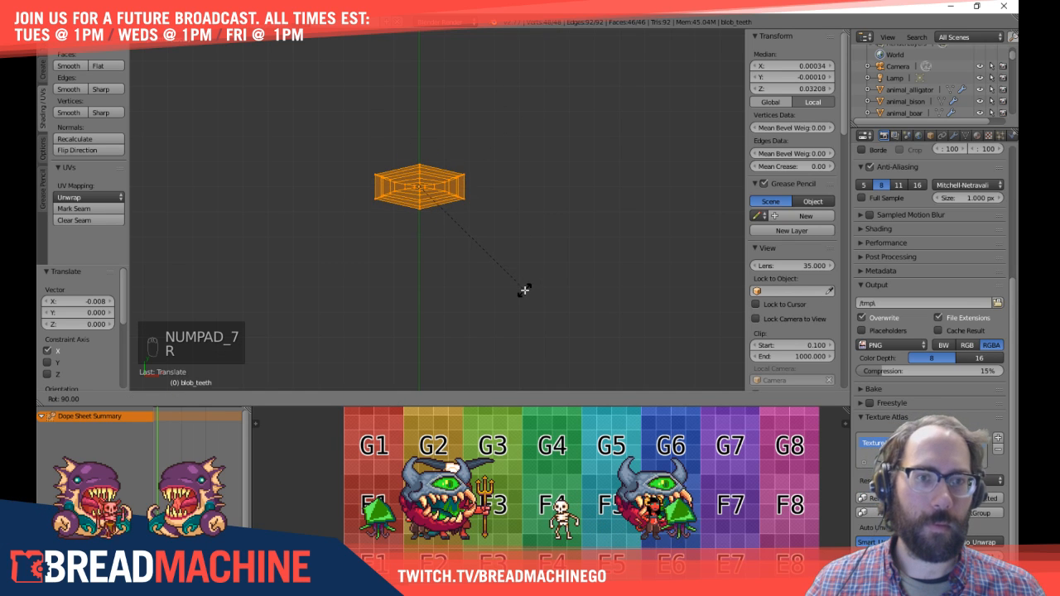
click(524, 292)
scroll(539, 269, up, 7)
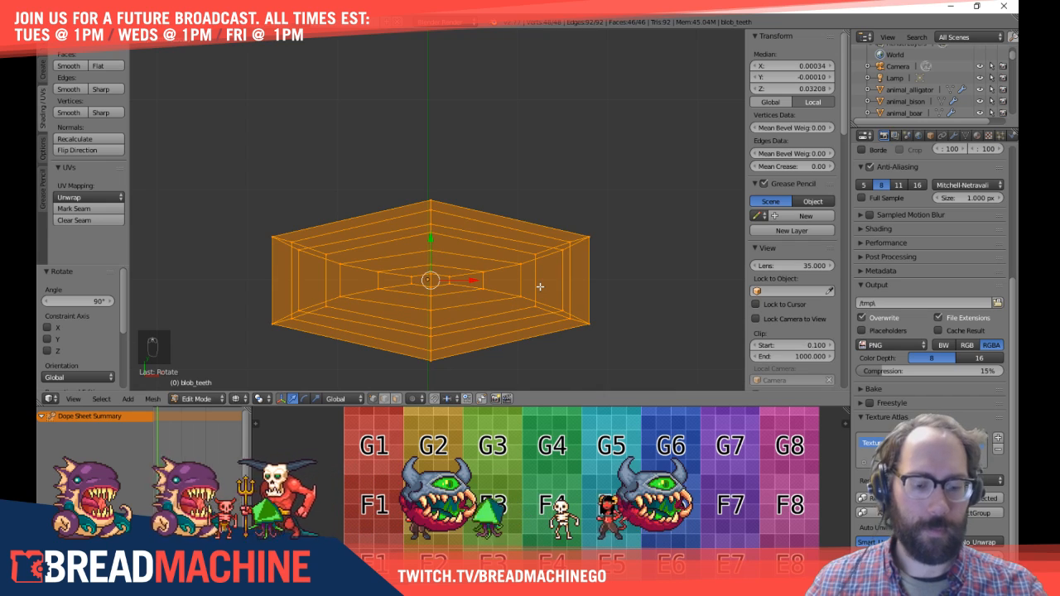
Step: In the front view, nudge the tooth about -0.0003 along X and 0.0006 along Z to seat its base on the origin
key(KP_1)
drag(473, 279, 467, 281)
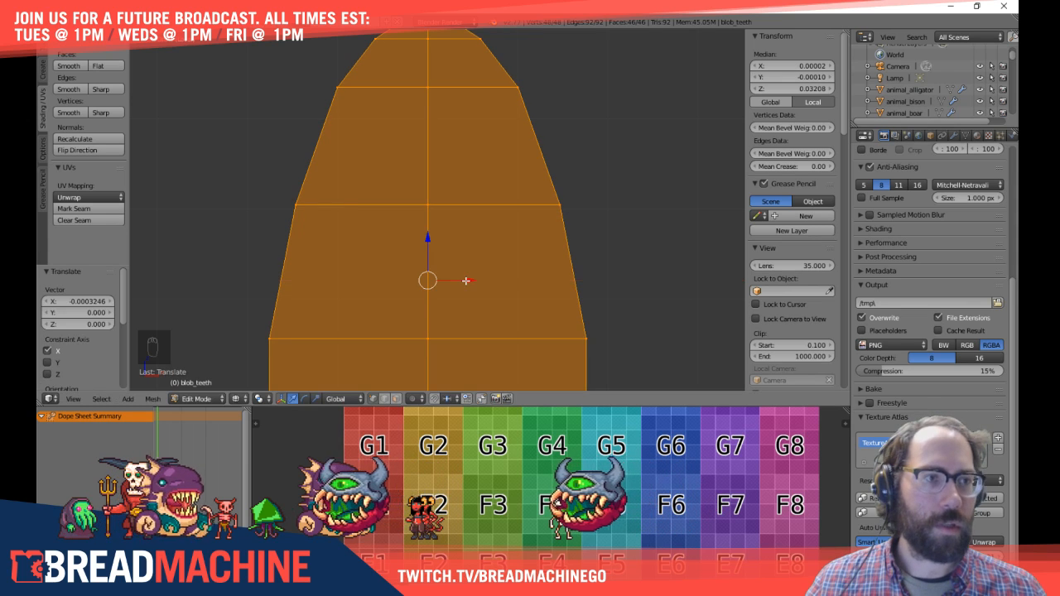
scroll(466, 282, down, 5)
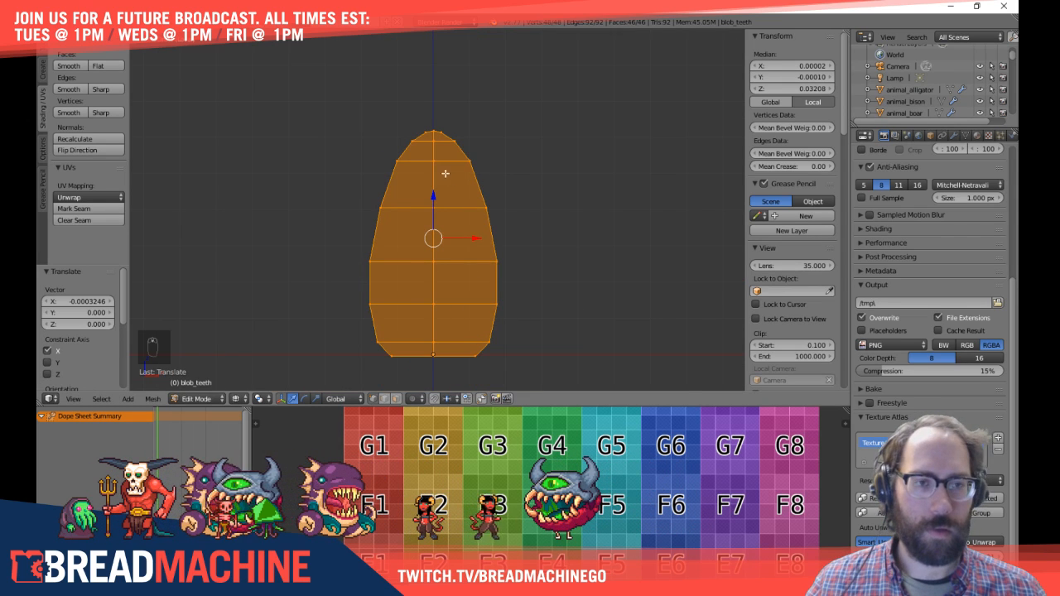
drag(432, 197, 433, 197)
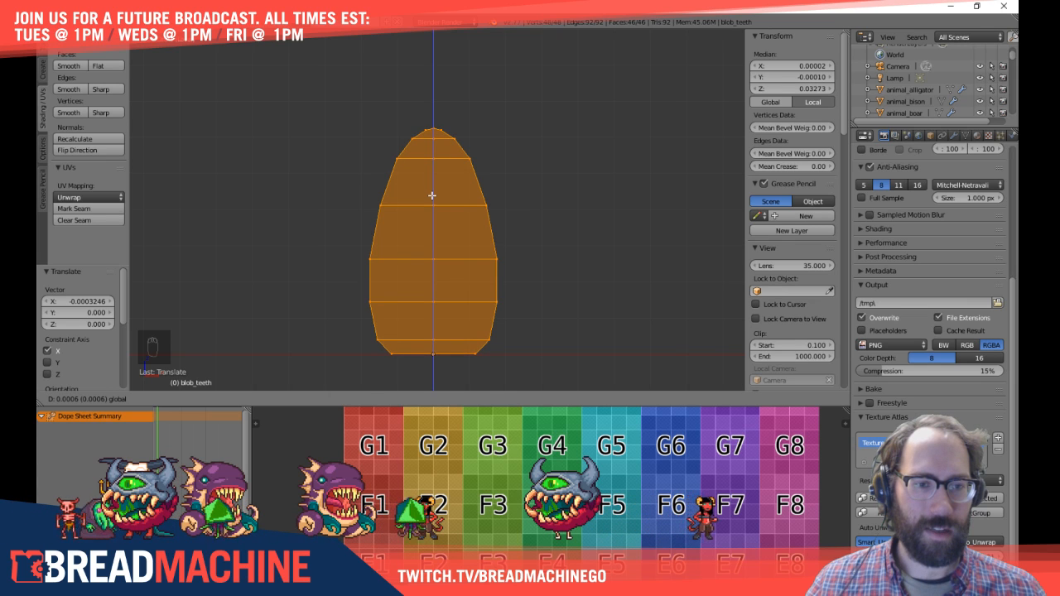
drag(432, 196, 431, 196)
Step: In edge select mode, select the tooth's lengthwise center edge line and the perimeter of its base, and mark them as seams
key(z)
mouse_move(564, 192)
middle_down()
mouse_move(398, 272)
mouse_move(465, 317)
middle_up()
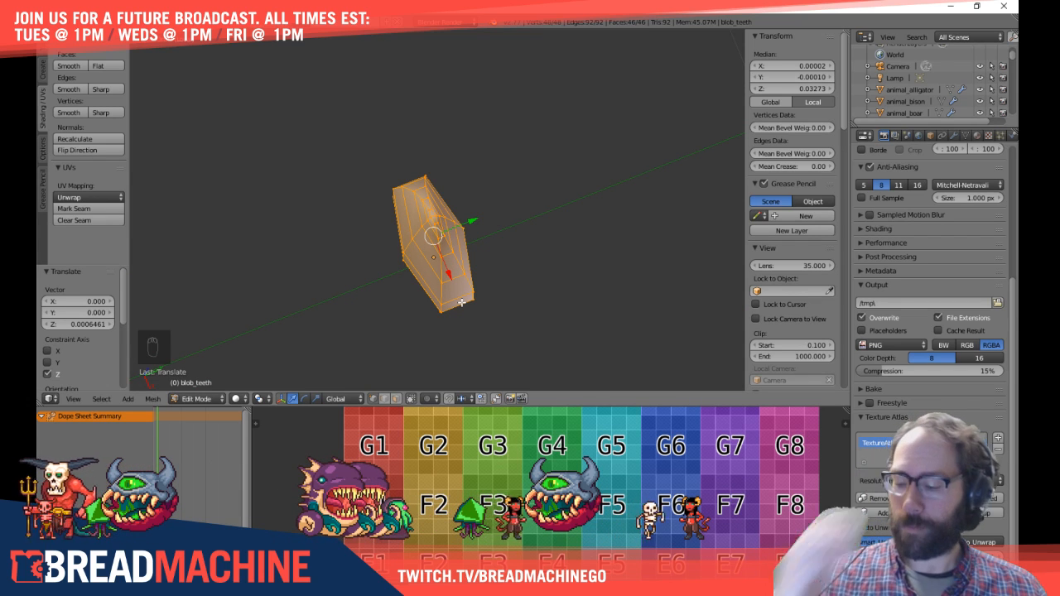
key(a)
key(ctrl+Tab)
click(439, 281)
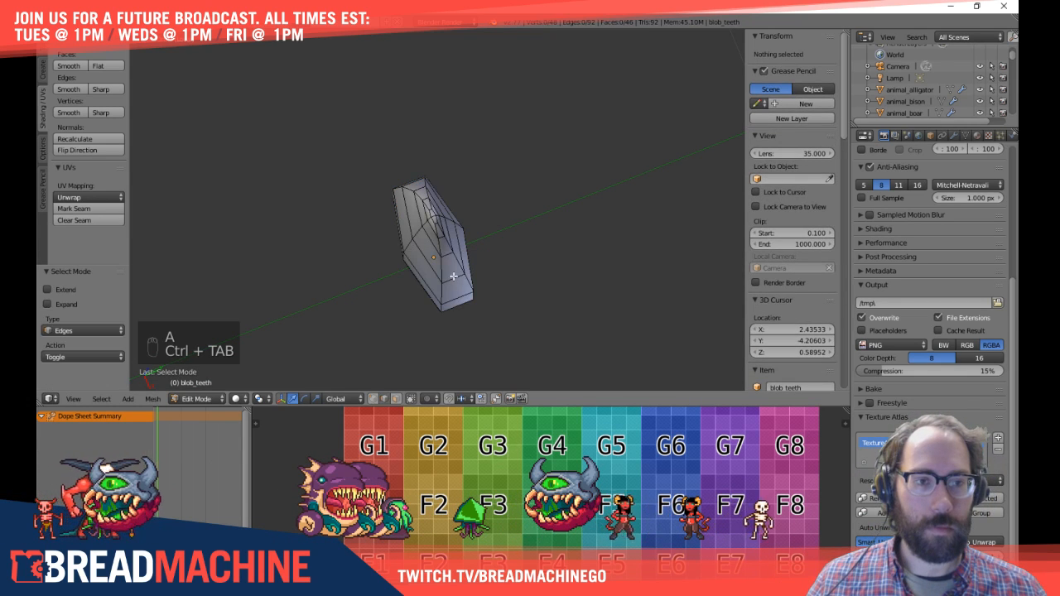
scroll(478, 249, up, 5)
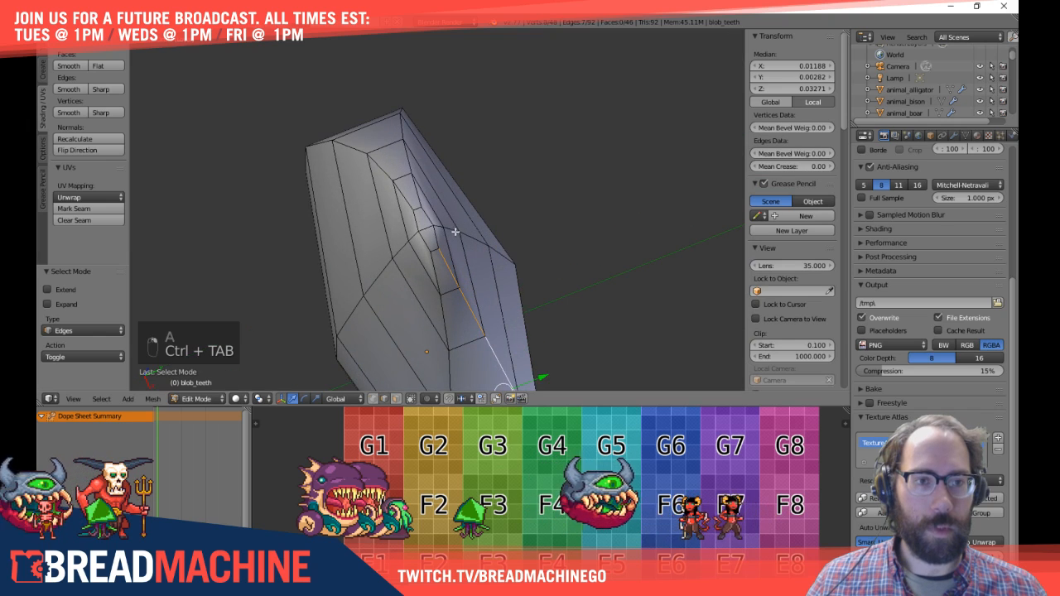
alt+shift+right_click(437, 237)
alt+shift+right_click(418, 192)
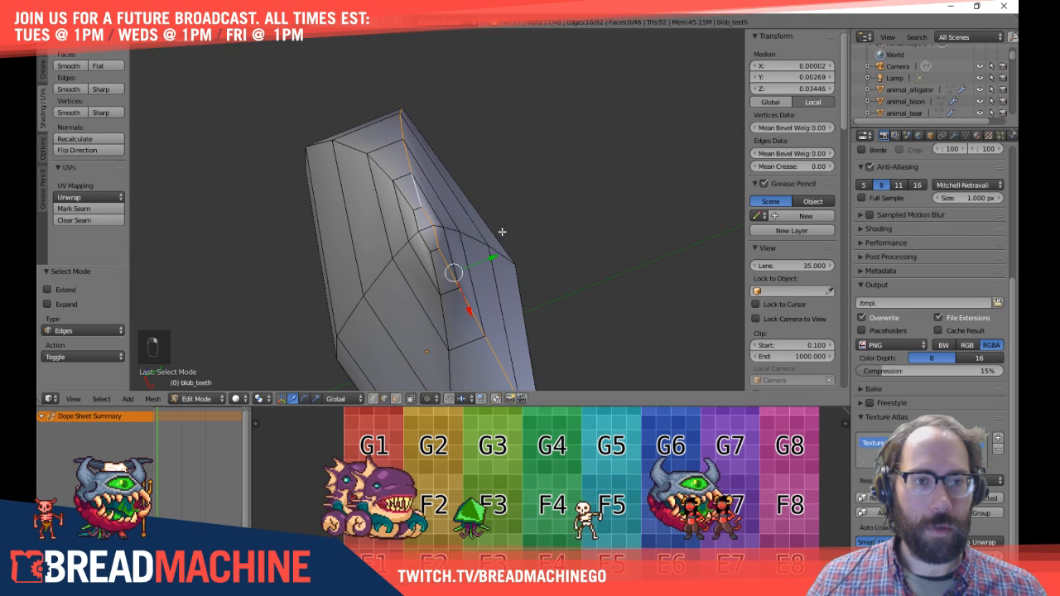
middle_drag(526, 244, 388, 240)
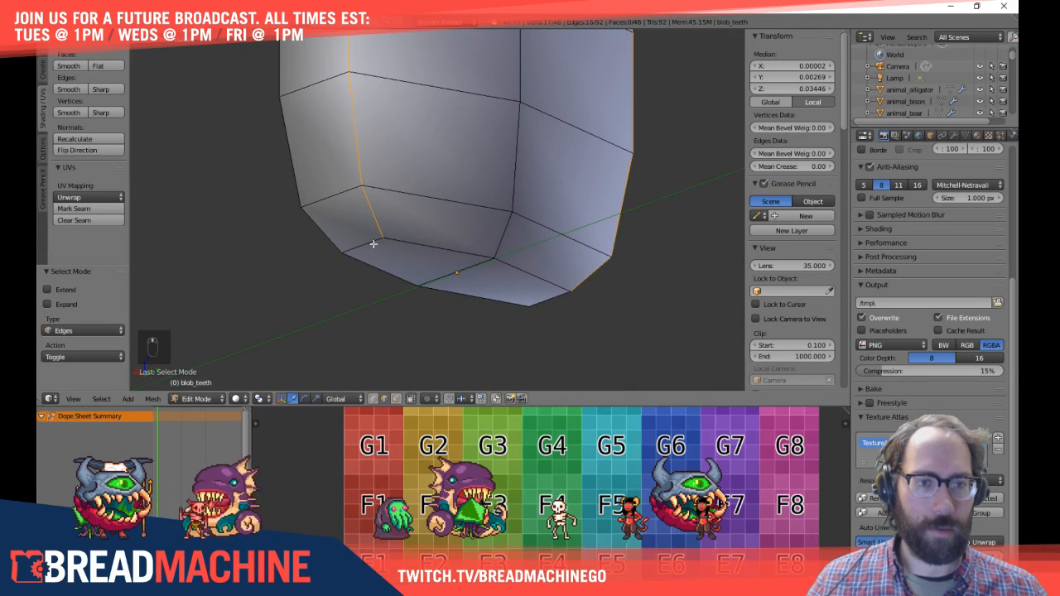
middle_drag(470, 301, 452, 216)
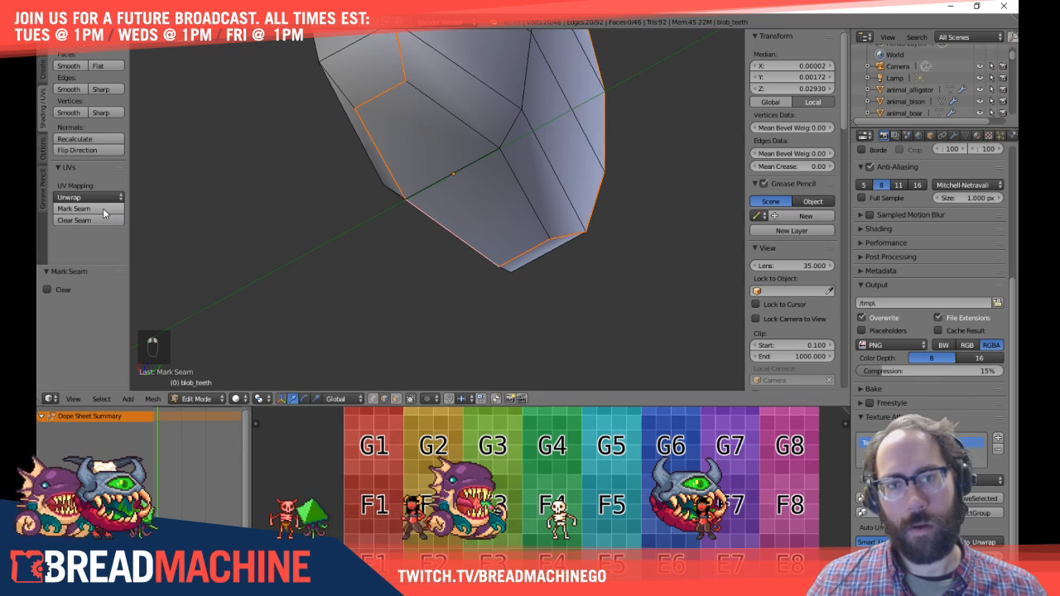
Step: Select the whole tooth mesh and unwrap its UVs along the marked seams
key(a)
key(a)
click(66, 197)
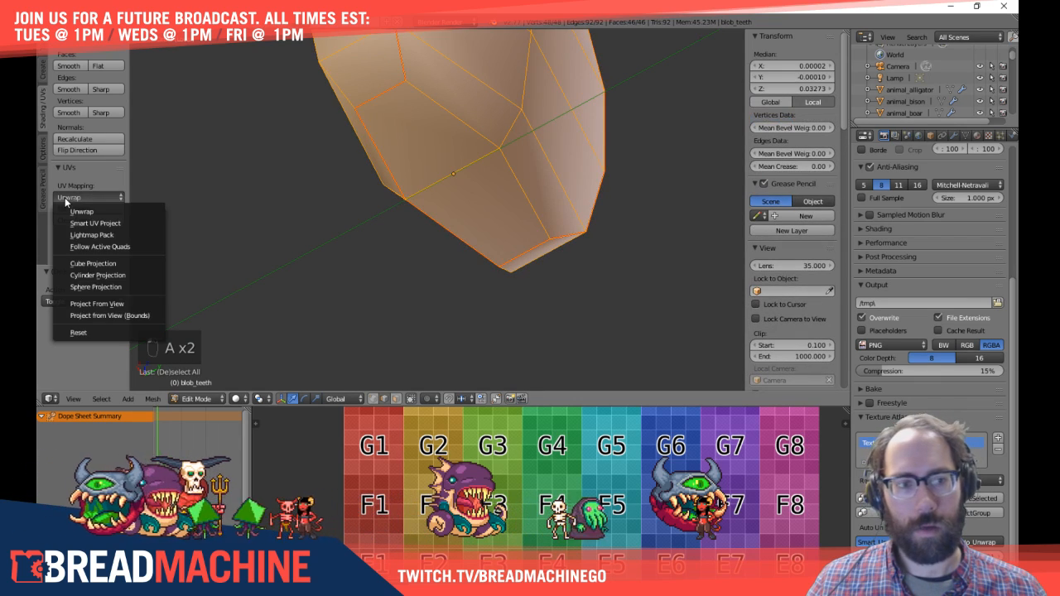
click(87, 209)
scroll(497, 364, down, 8)
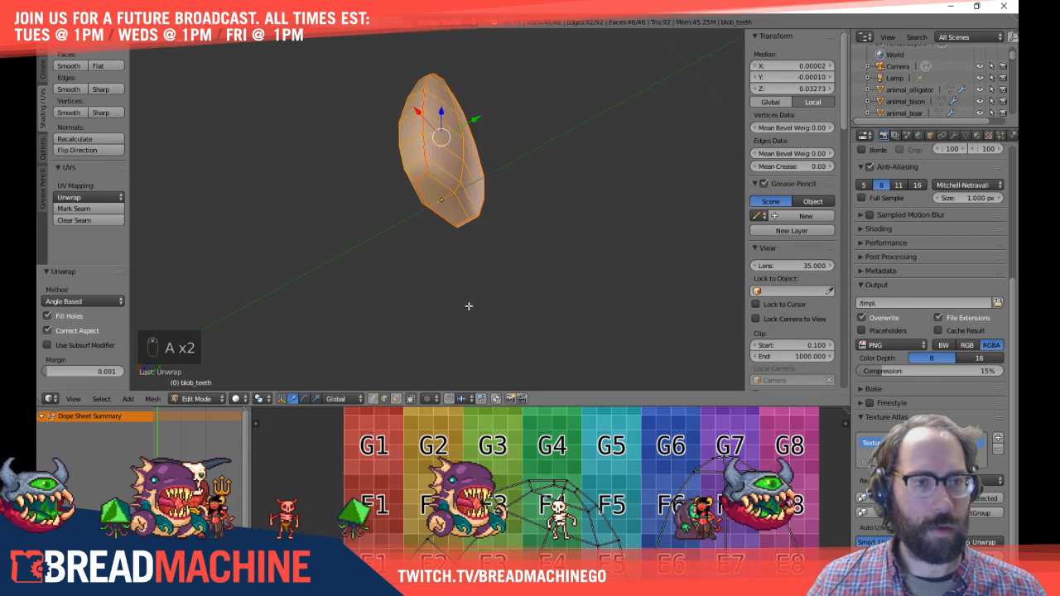
key(a)
middle_drag(473, 210, 465, 241)
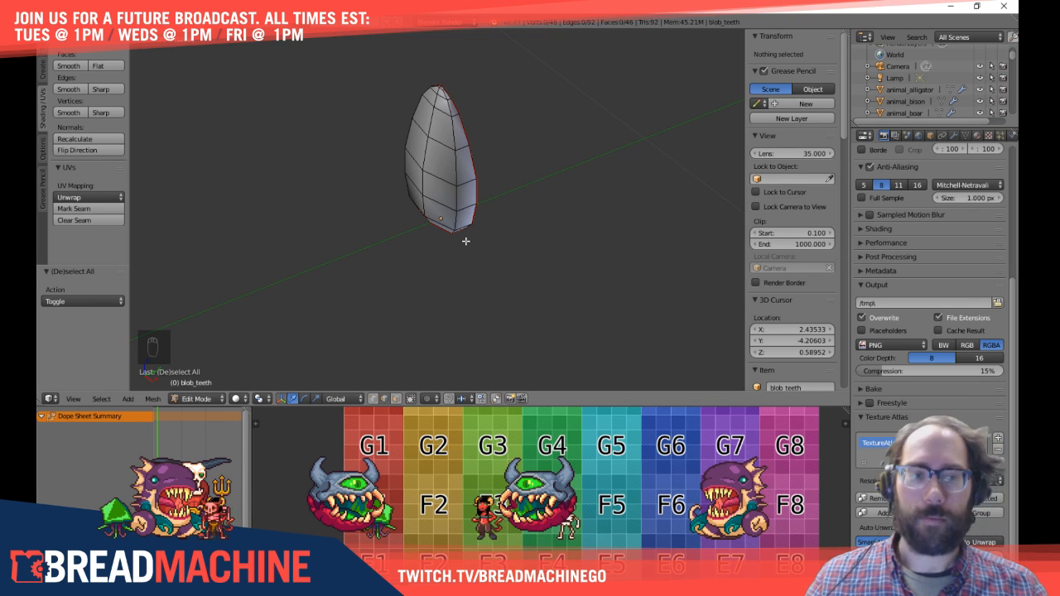
key(KP_3)
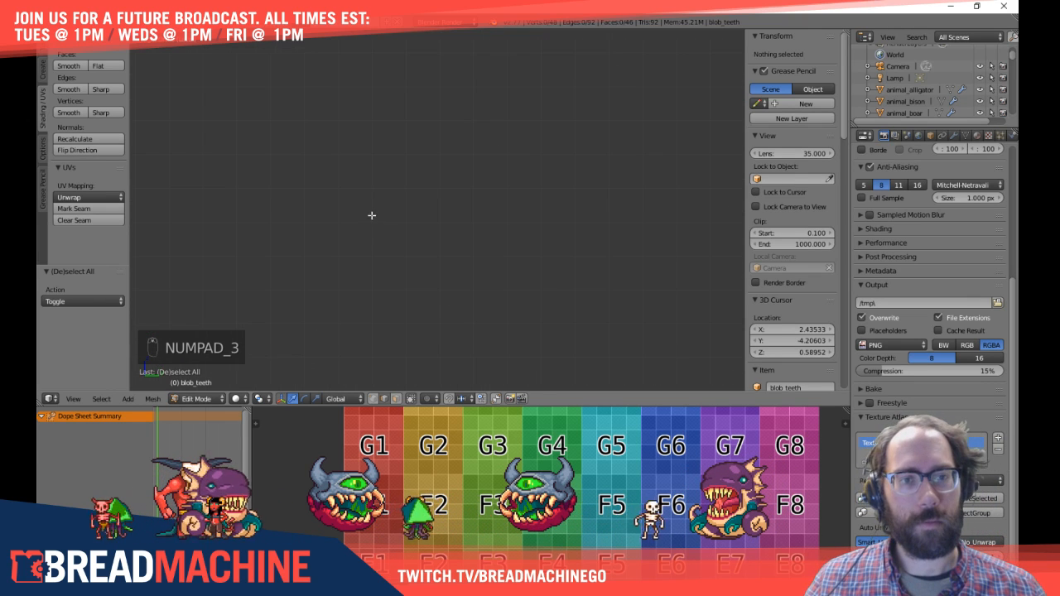
scroll(298, 187, down, 7)
shift+middle_drag(644, 318, 472, 243)
scroll(472, 243, up, 7)
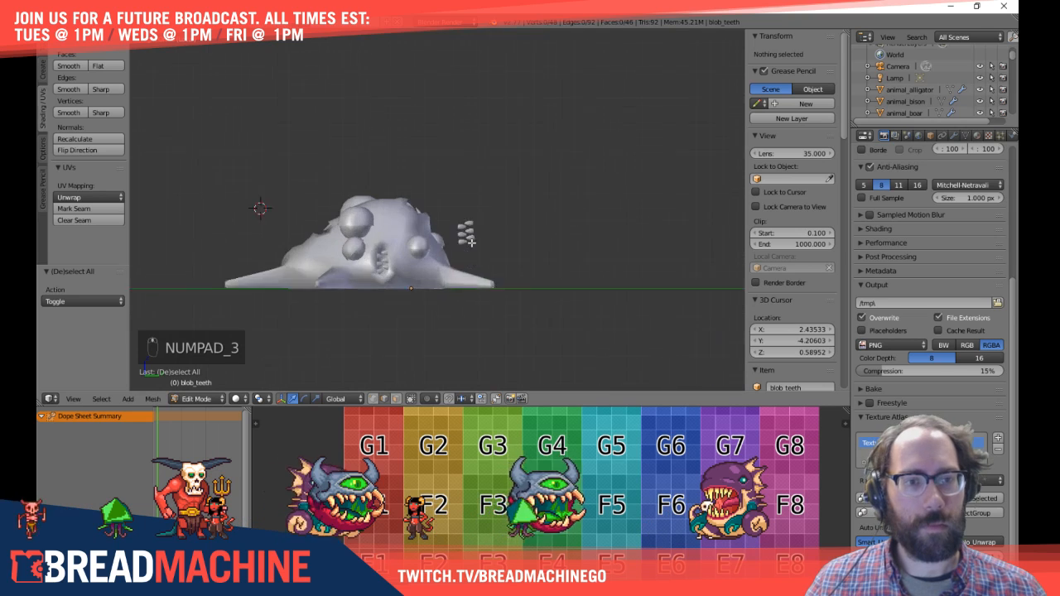
middle_drag(391, 286, 409, 313)
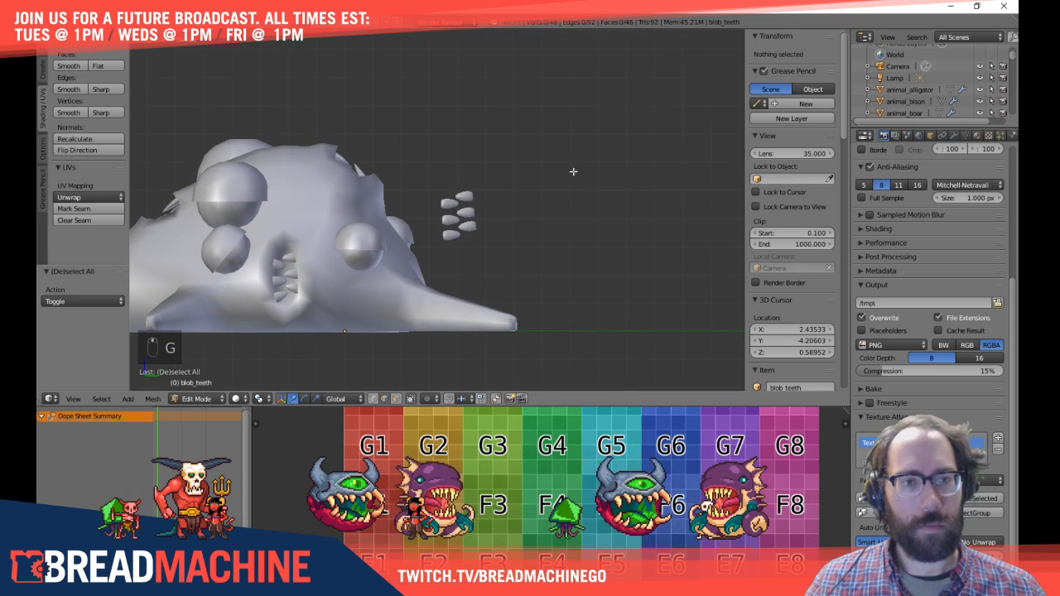
click(465, 169)
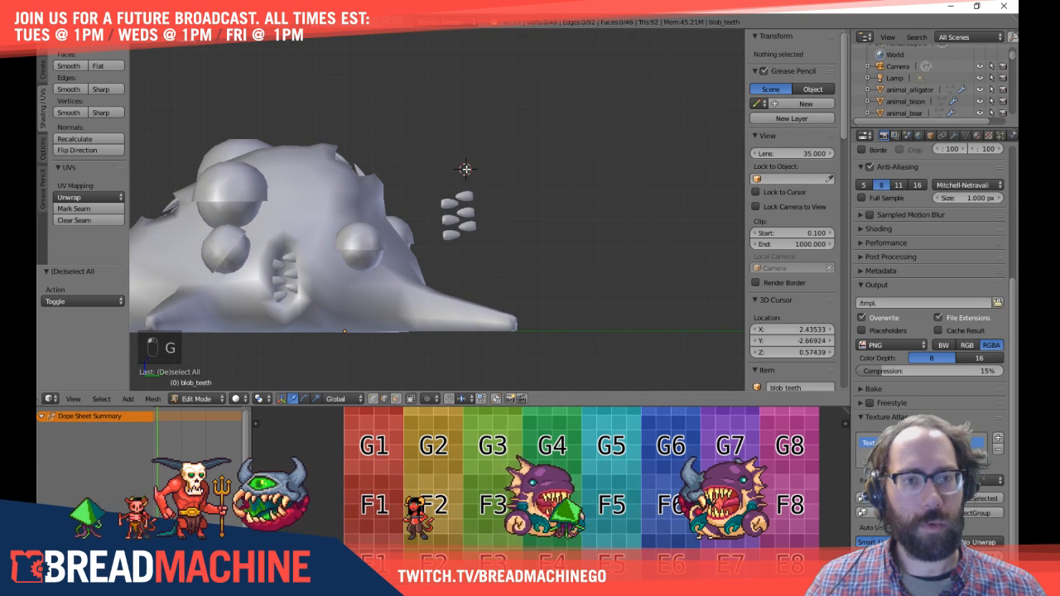
scroll(493, 173, down, 3)
key(z)
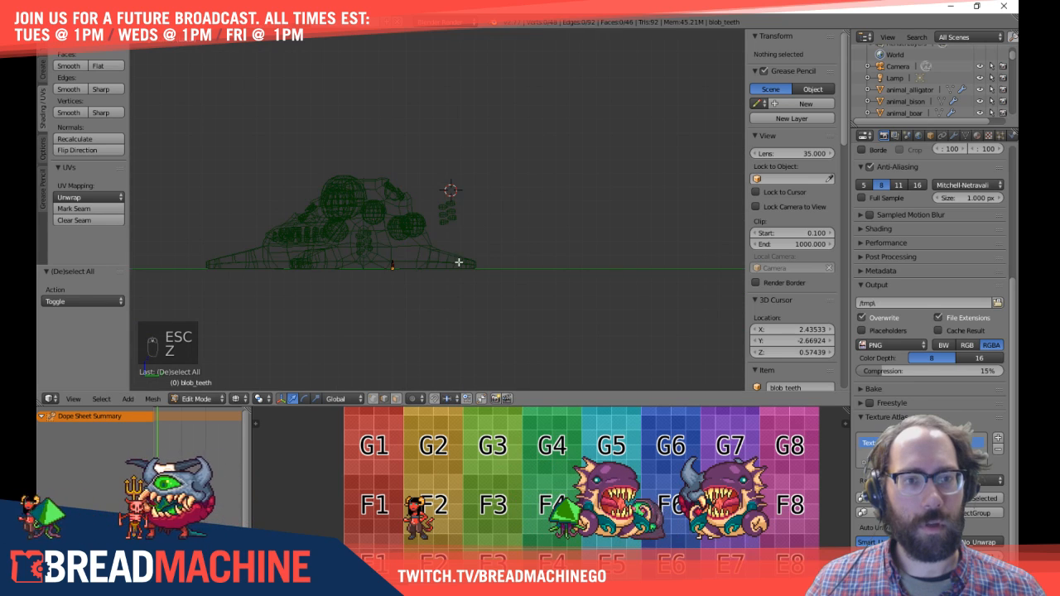
scroll(459, 261, up, 5)
key(ctrl+z)
key(ctrl+z)
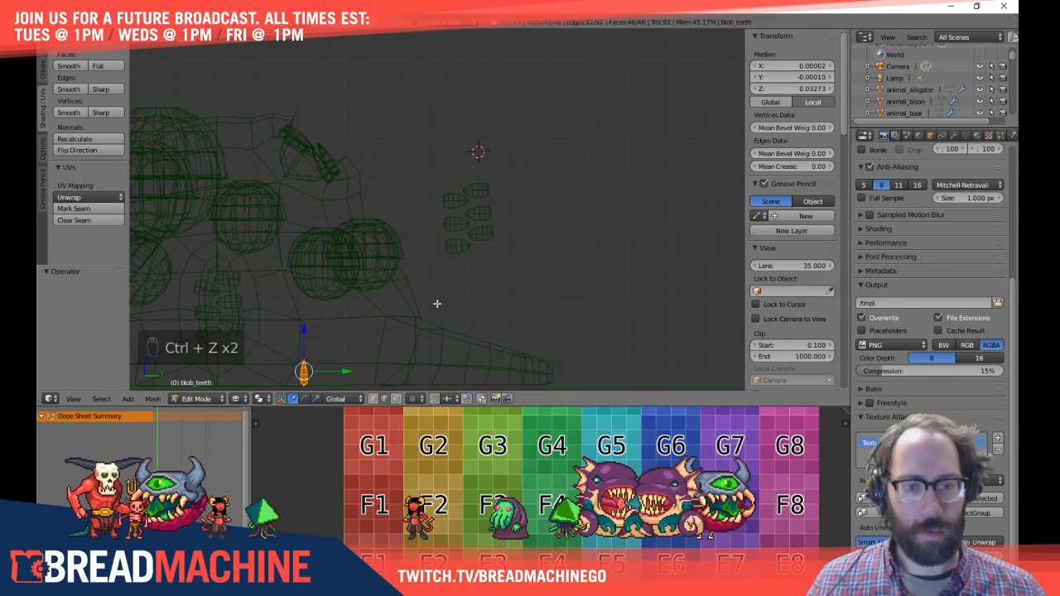
key(ctrl+shift+z)
key(ctrl+shift+z)
key(ctrl+shift+z)
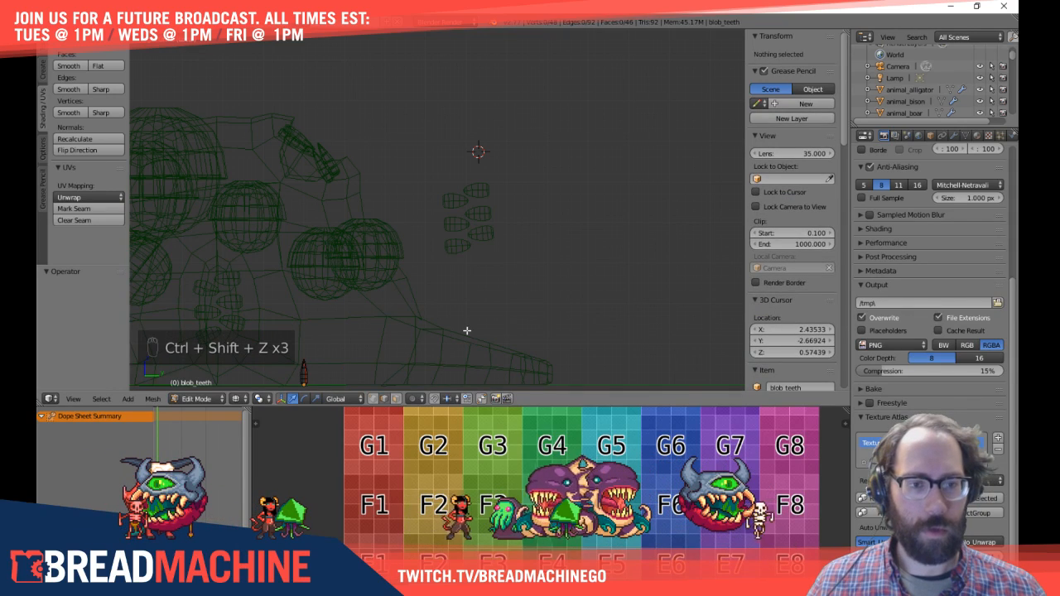
key(a)
key(a)
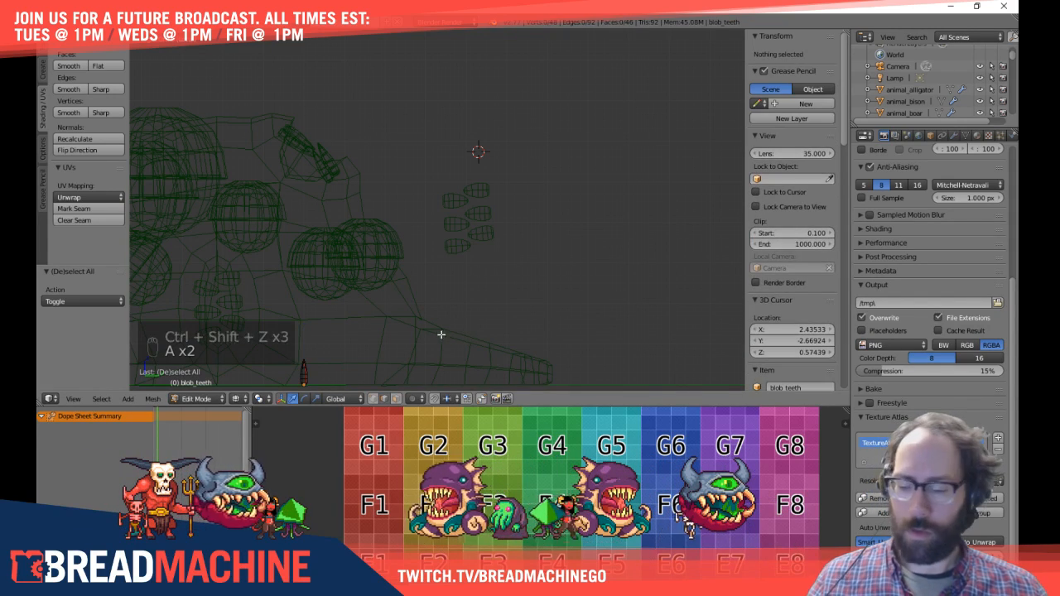
Step: Leave mesh editing and move the tooth object about 0.281 along Y and 0.559 along Z, up to the blob's mouth height
key(Tab)
key(g)
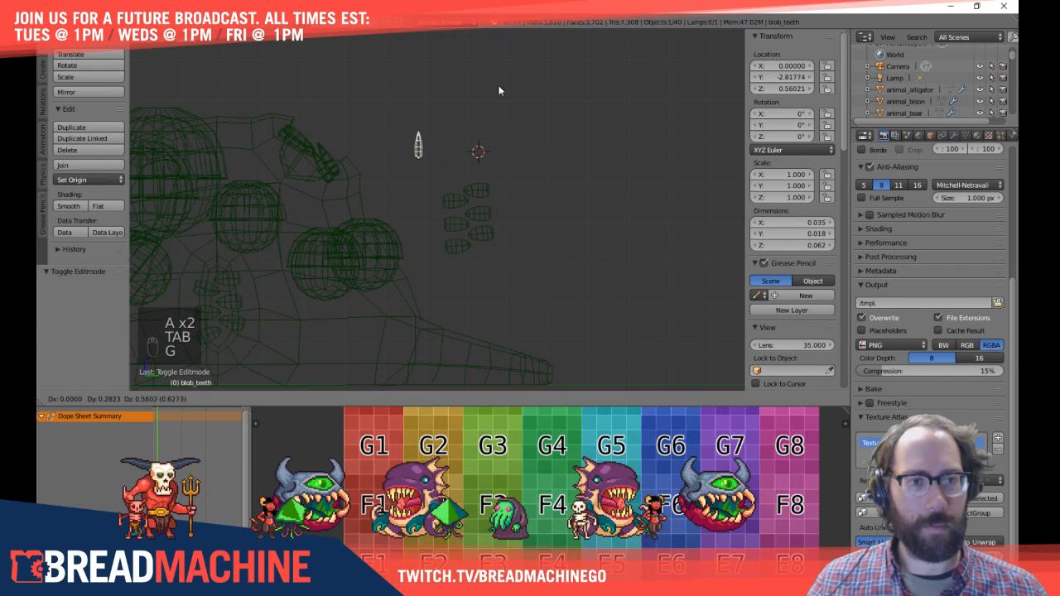
click(494, 88)
shift+middle_drag(410, 82, 475, 59)
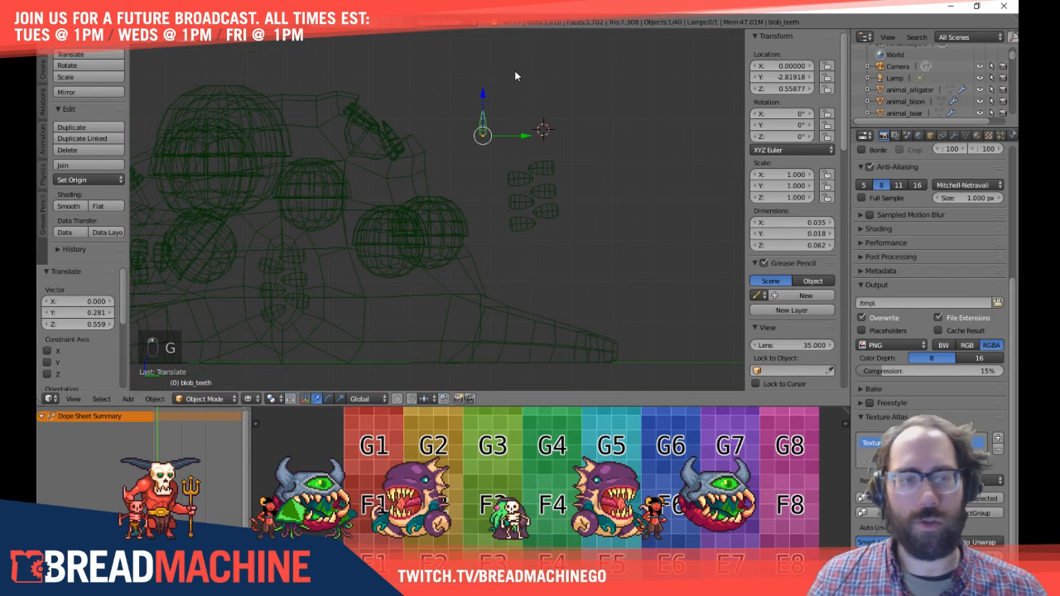
Step: In the top view, move the tooth about 3.231 along X and -0.268 along Y onto the blob's mouth
key(z)
middle_drag(504, 93, 490, 122)
key(KP_7)
scroll(494, 110, down, 8)
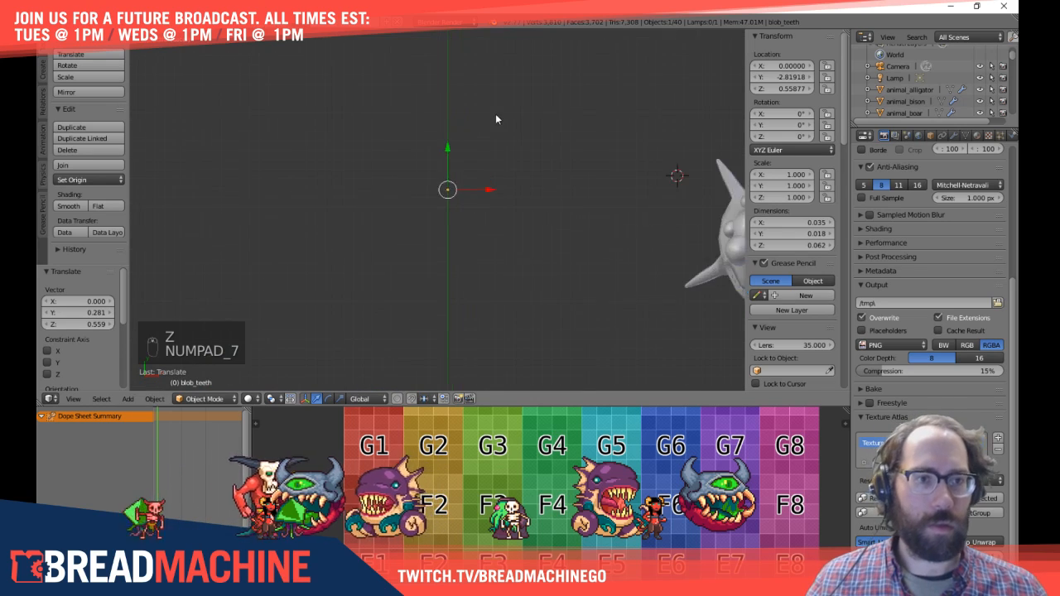
shift+middle_drag(502, 191, 319, 177)
key(g)
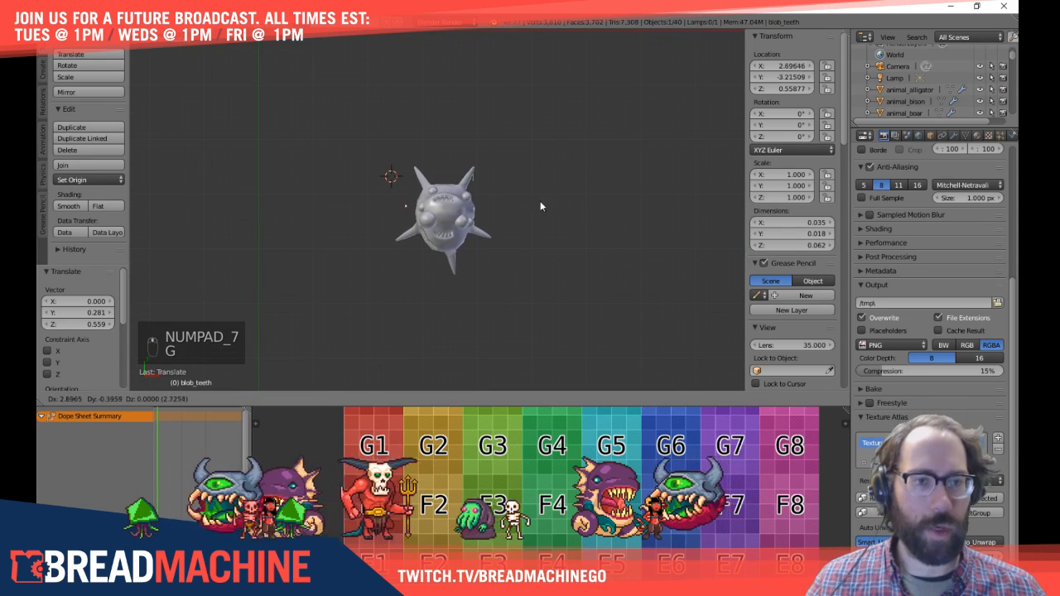
right_click(475, 147)
key(g)
click(483, 221)
scroll(483, 224, up, 8)
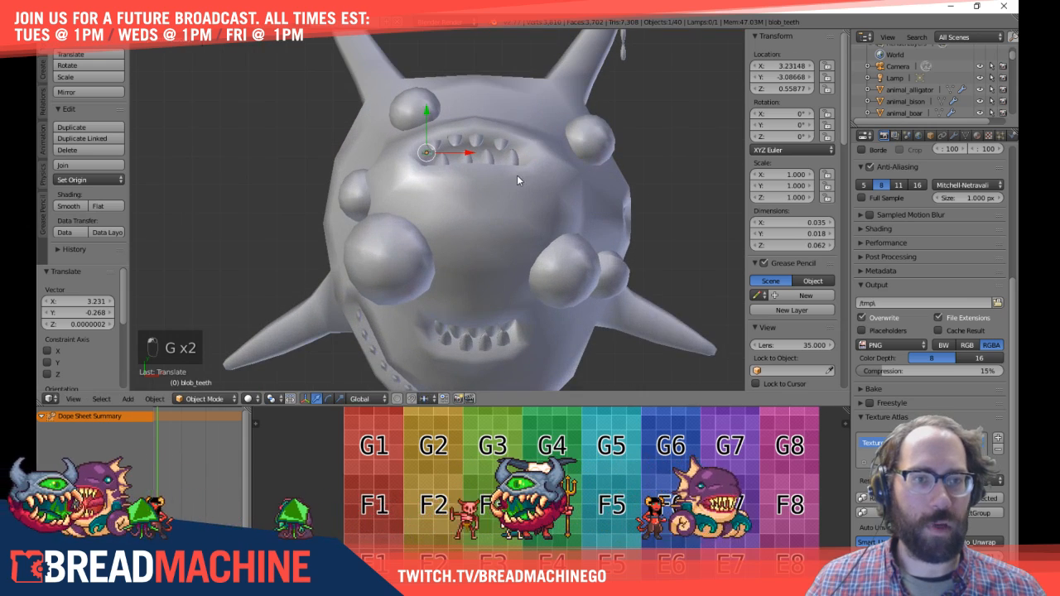
Step: In the side view, move the tooth about 0.068 along Y and -0.020 along Z onto the mouth's lower lip
key(KP_3)
scroll(339, 177, up, 5)
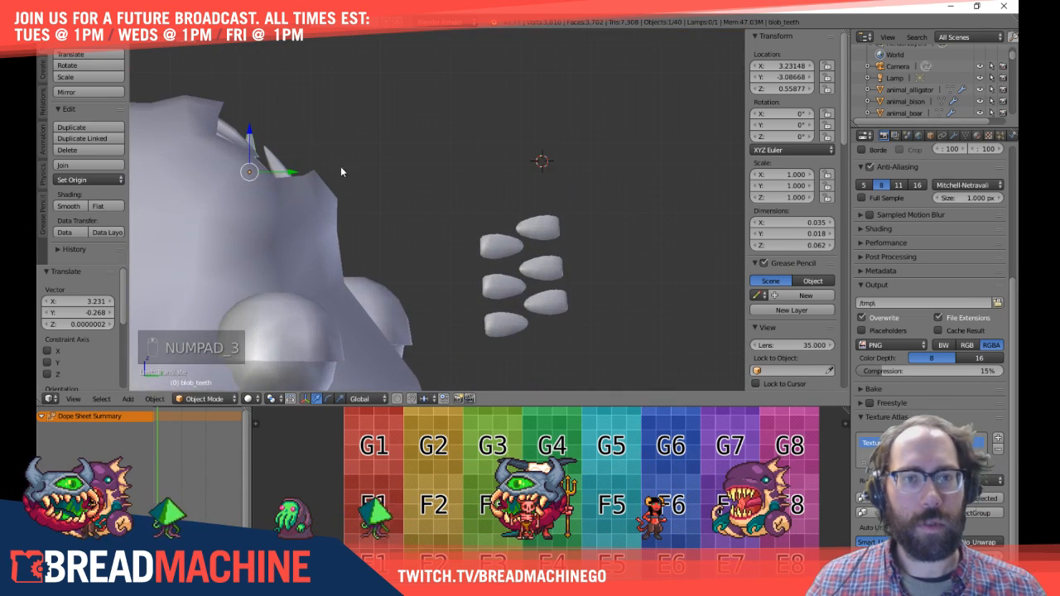
shift+middle_drag(429, 282, 424, 268)
key(g)
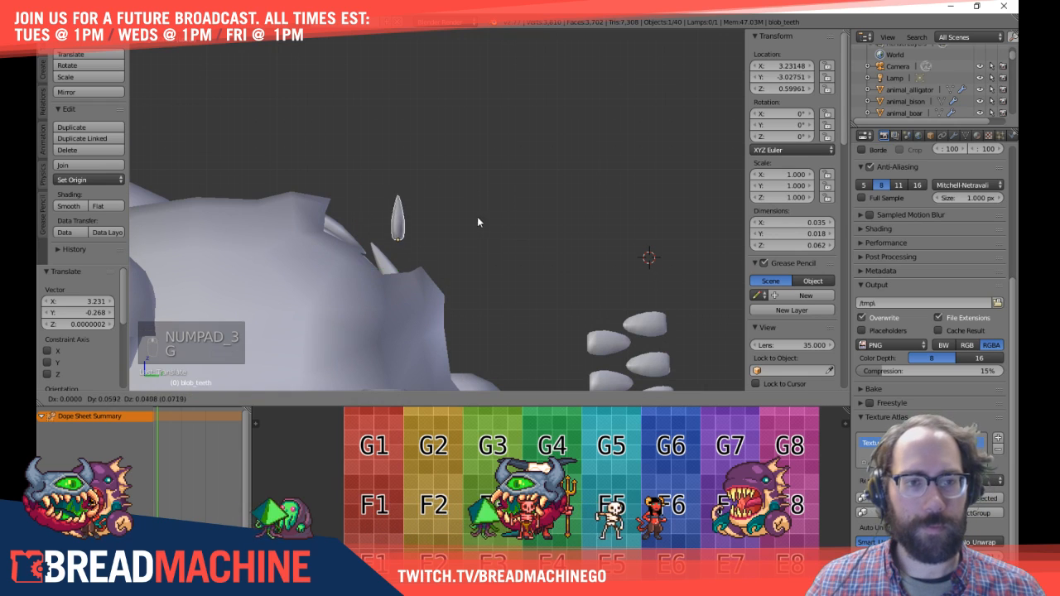
click(481, 257)
Step: Slide the tooth about 0.023 along X toward the neighboring teeth of the mouth's lower row
middle_drag(533, 263, 425, 297)
key(g)
key(x)
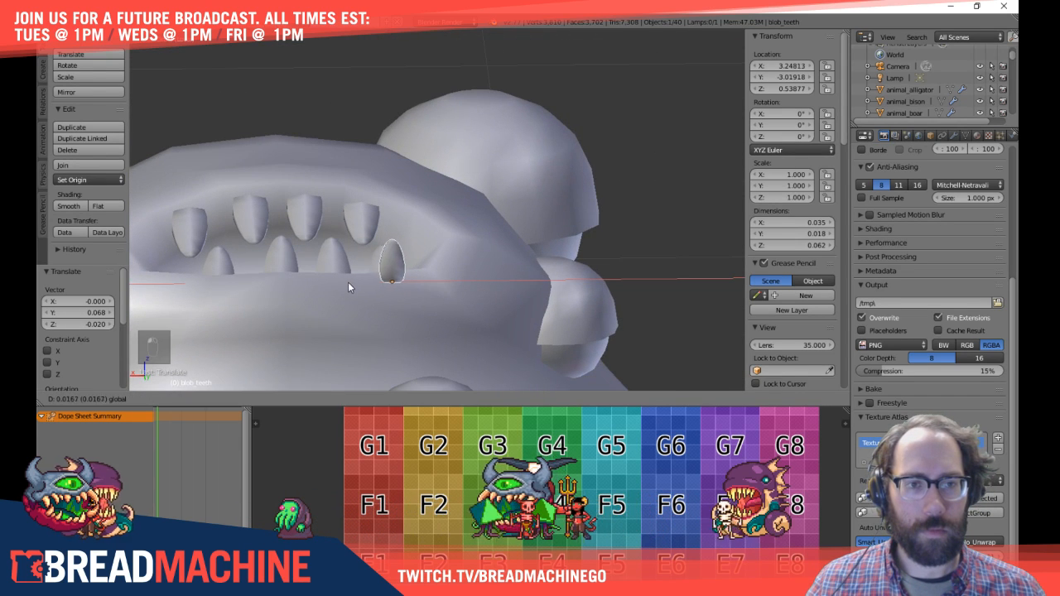
click(344, 287)
Step: In the top view, shift the tooth a further 0.003 or so along X to fine-tune its position in the row
middle_drag(344, 288, 565, 300)
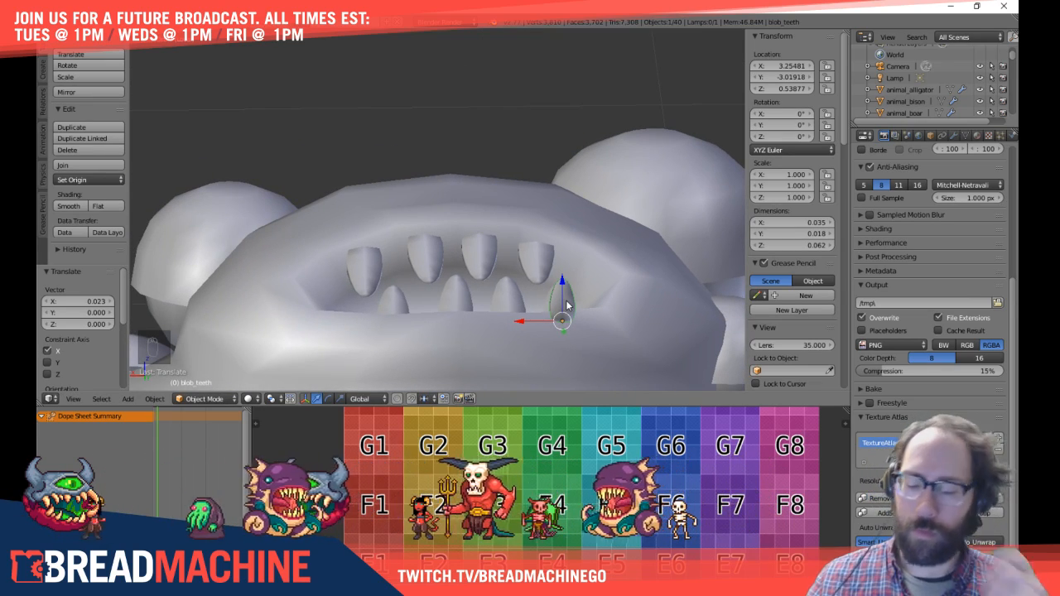
key(KP_7)
shift+middle_drag(566, 300, 346, 163)
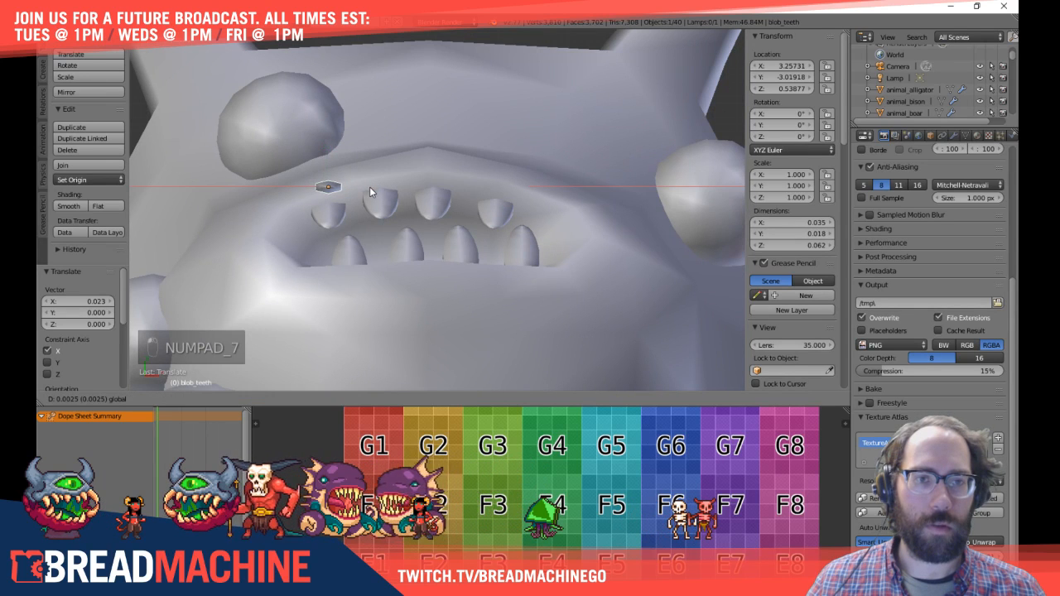
scroll(372, 187, up, 3)
shift+middle_drag(419, 202, 434, 223)
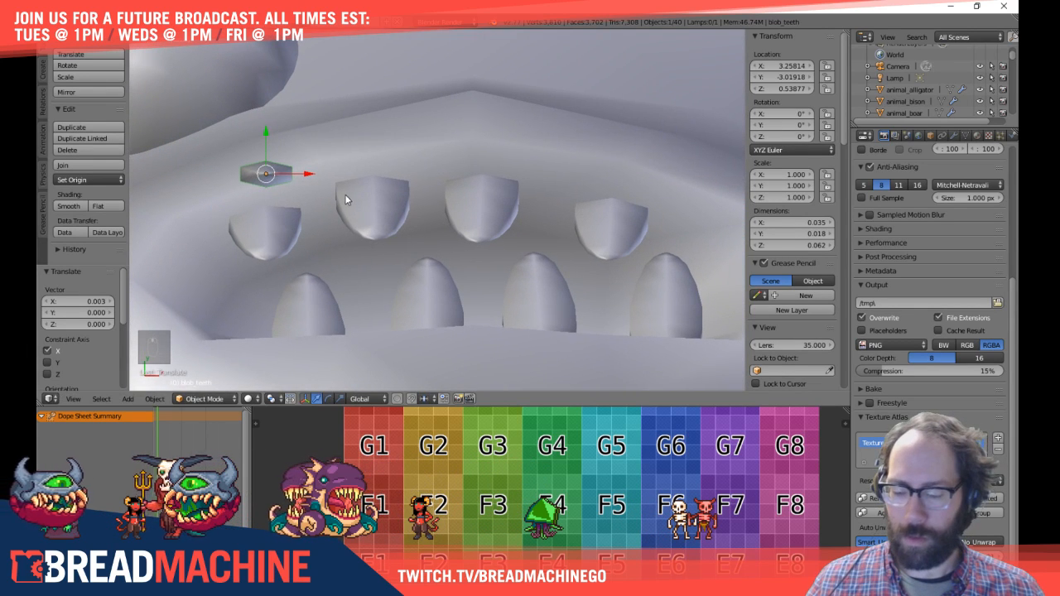
Step: Duplicate the tooth three times along X, offsetting the copies by about 0.074, 0.072 and 0.090, to line up with the mouth's existing teeth
key(shift+d)
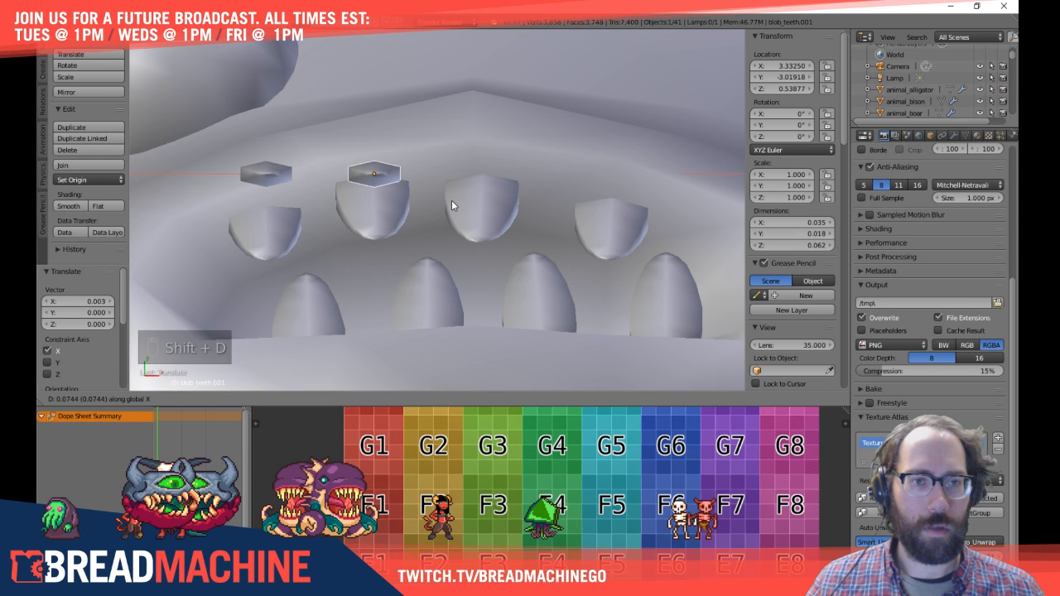
click(451, 200)
key(shift+d)
key(x)
click(551, 213)
key(shift+d)
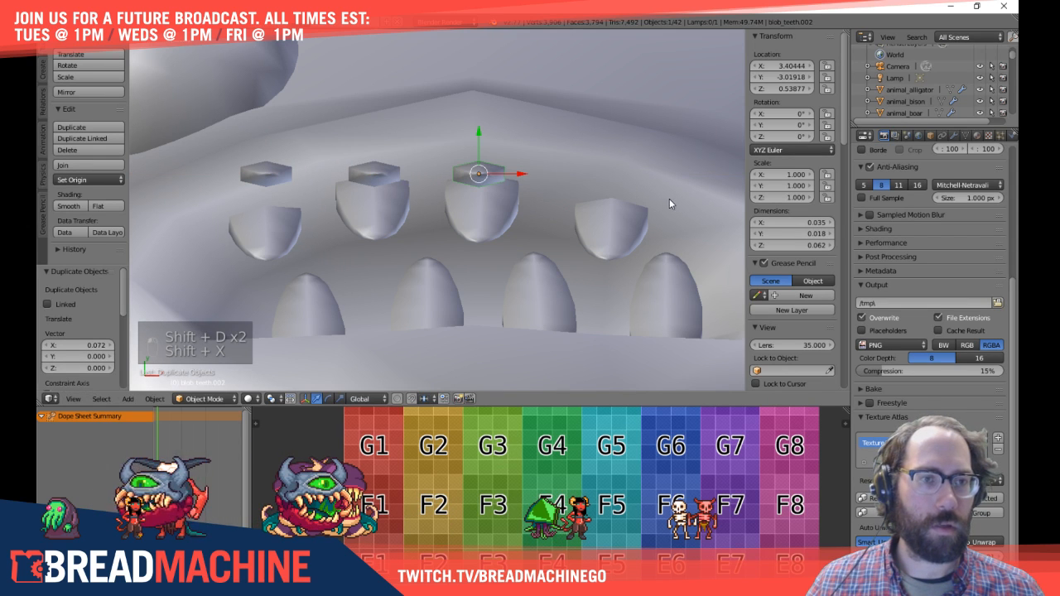
key(x)
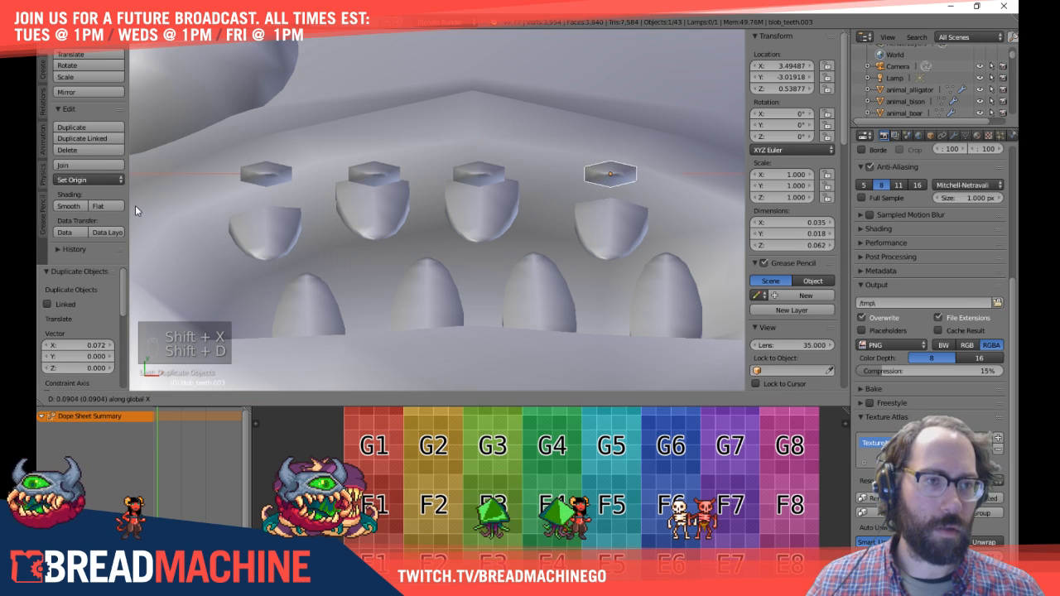
click(133, 206)
Step: With the first of the four new teeth selected, set the pivot point to Active Element and enable snapping to Vertex
key(KP_3)
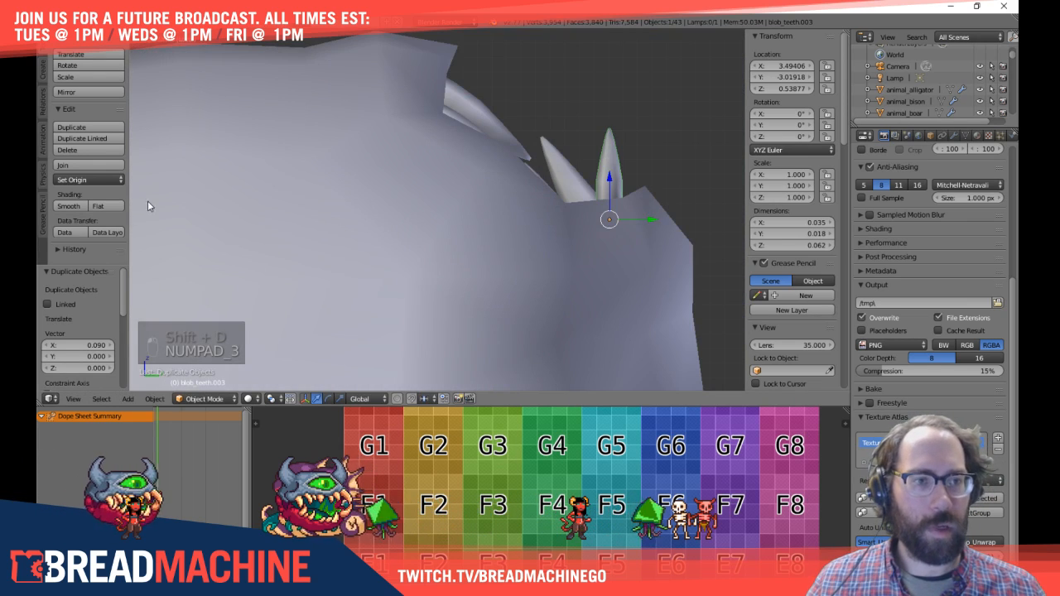
middle_drag(497, 299, 520, 291)
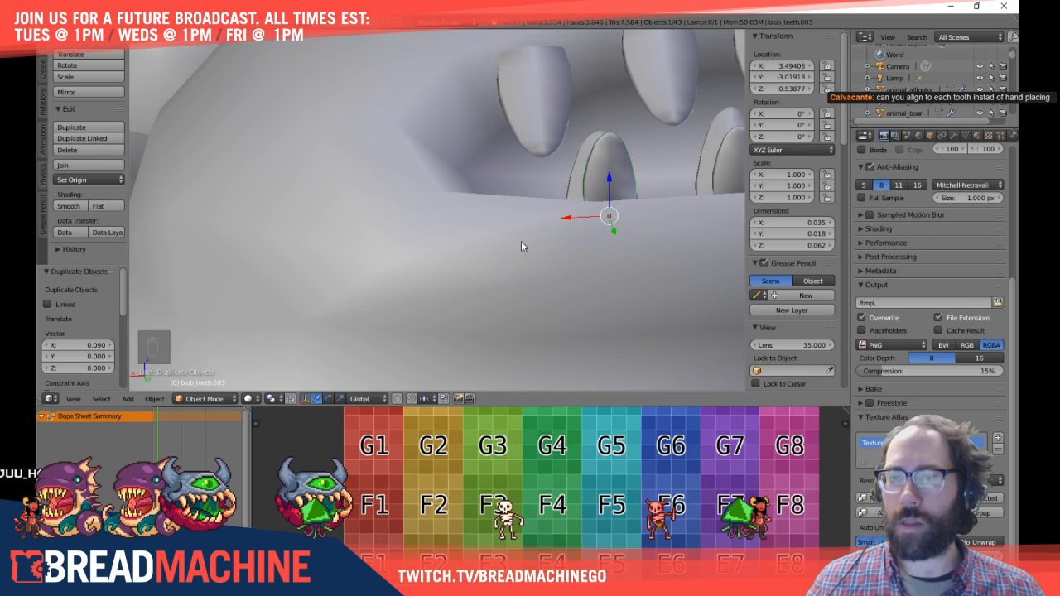
middle_drag(581, 146, 551, 170)
middle_drag(638, 154, 470, 130)
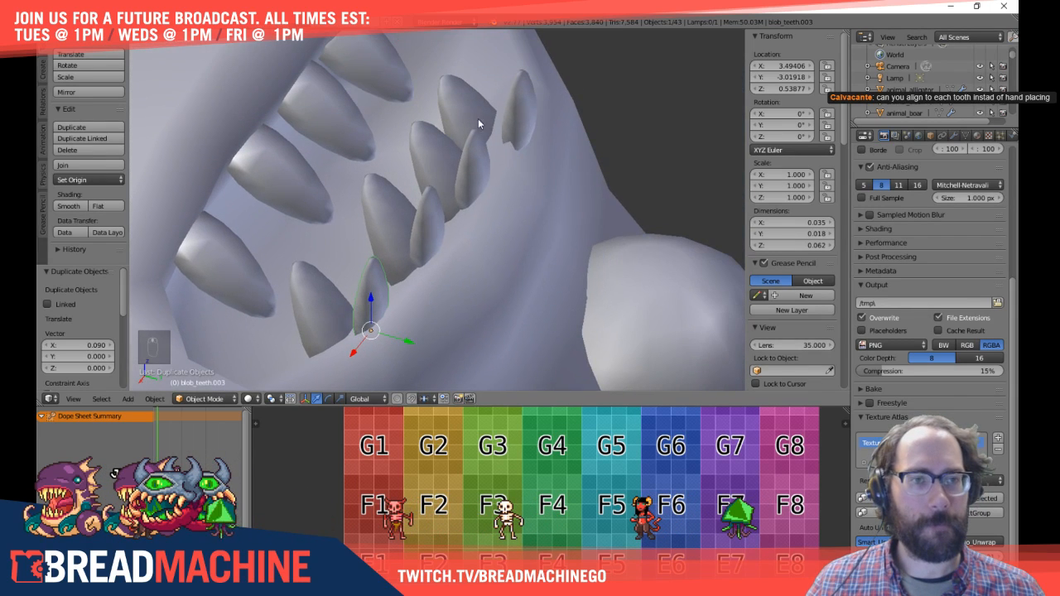
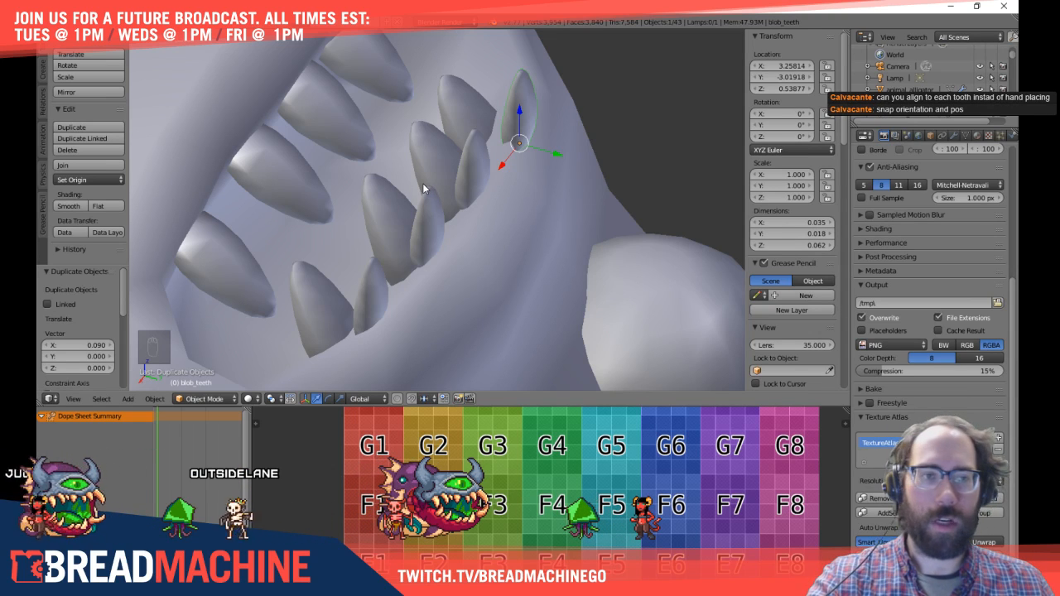
shift+middle_drag(460, 146, 515, 144)
right_click(579, 103)
right_click(578, 103)
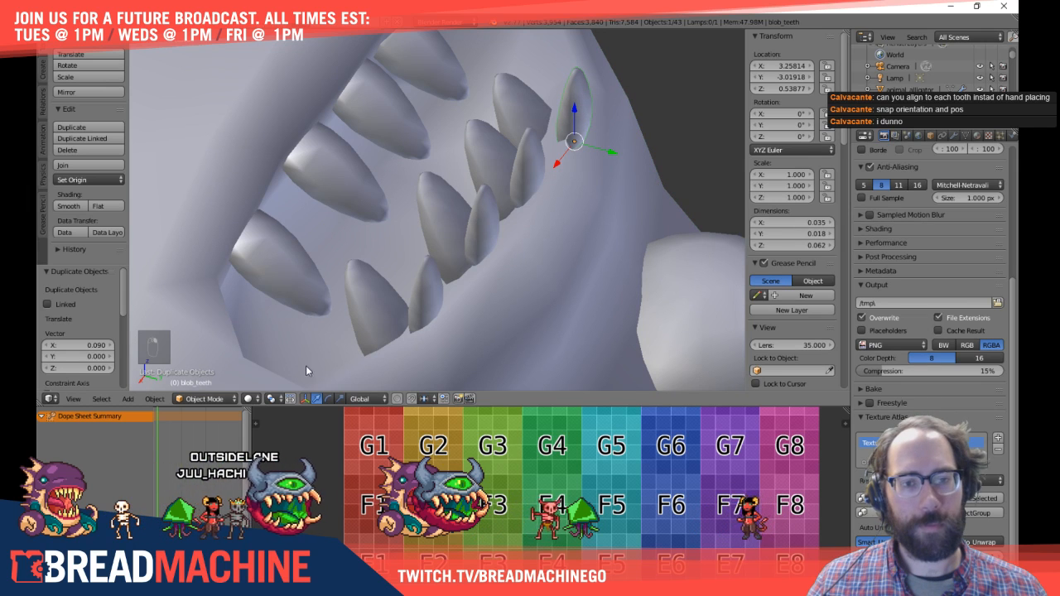
click(271, 398)
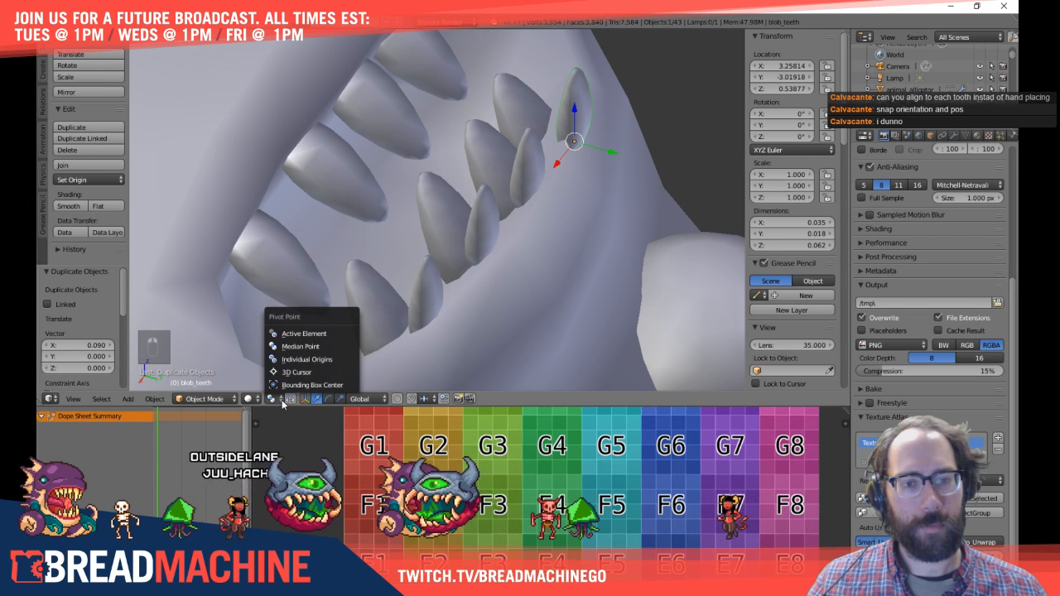
click(317, 333)
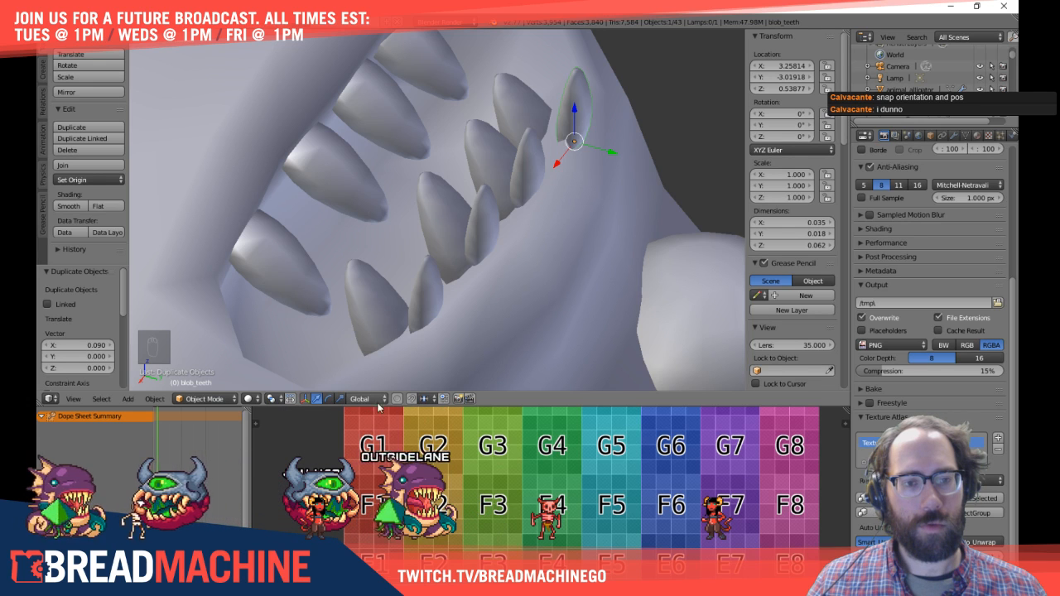
click(430, 399)
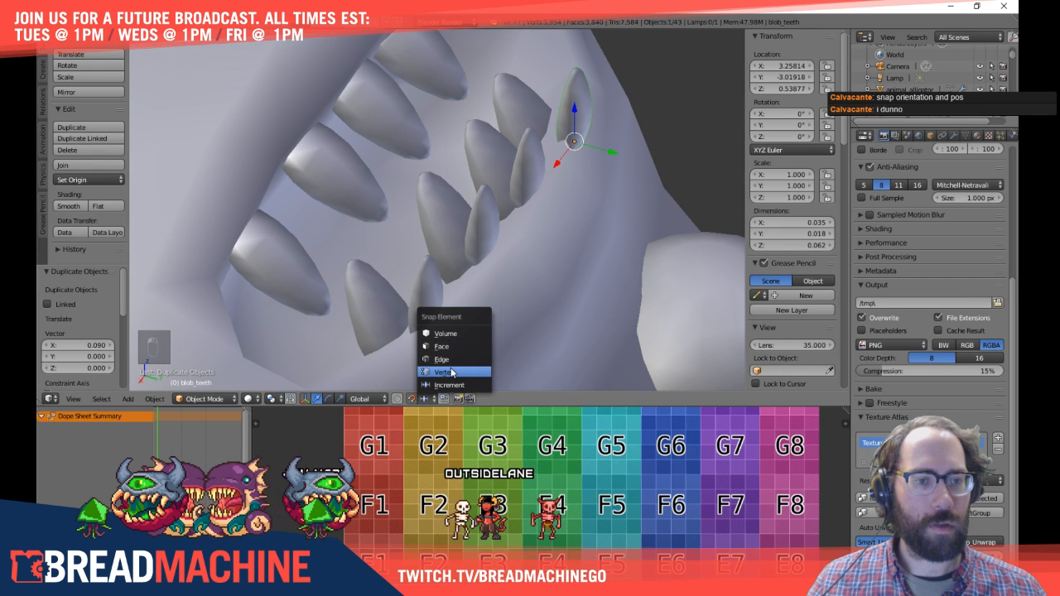
Step: In the side view, try to snap-move the first new tooth about 0.131 along X, -0.014 along Y and -0.008 along Z
right_click(570, 122)
key(KP_3)
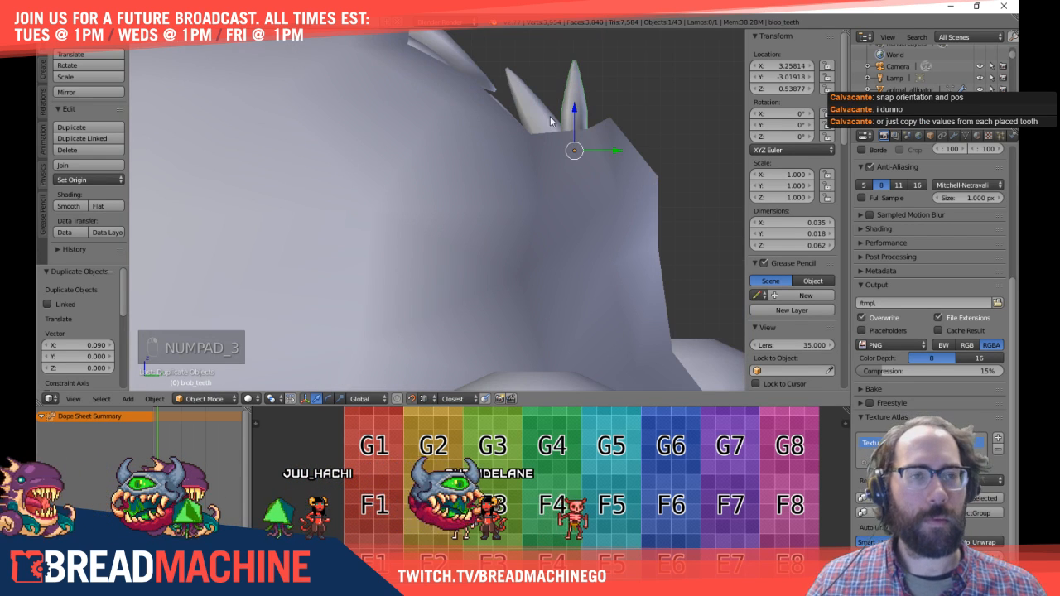
key(g)
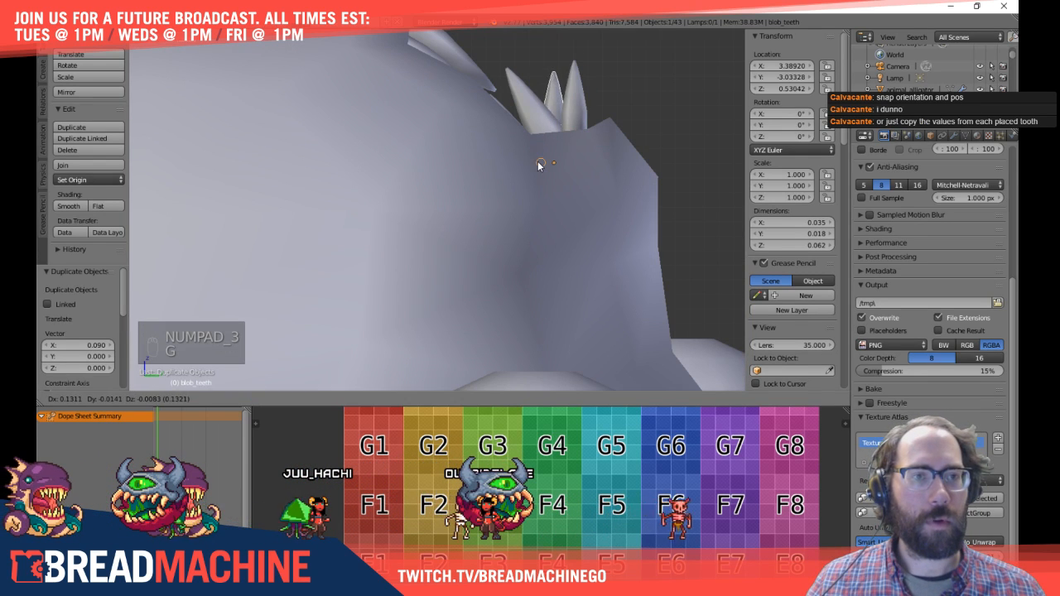
click(537, 161)
shift+middle_drag(577, 109, 458, 178)
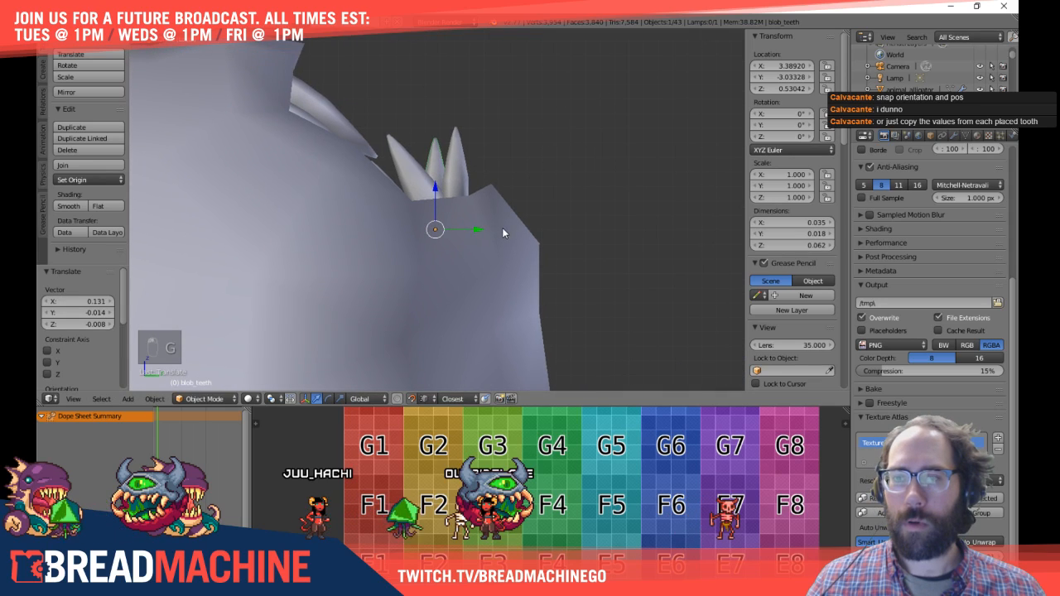
Step: Try to slide the first new tooth about -0.188 along X with snapping, then undo both snapped moves
middle_drag(533, 190, 369, 265)
middle_drag(583, 233, 336, 215)
scroll(415, 255, down, 4)
key(g)
key(x)
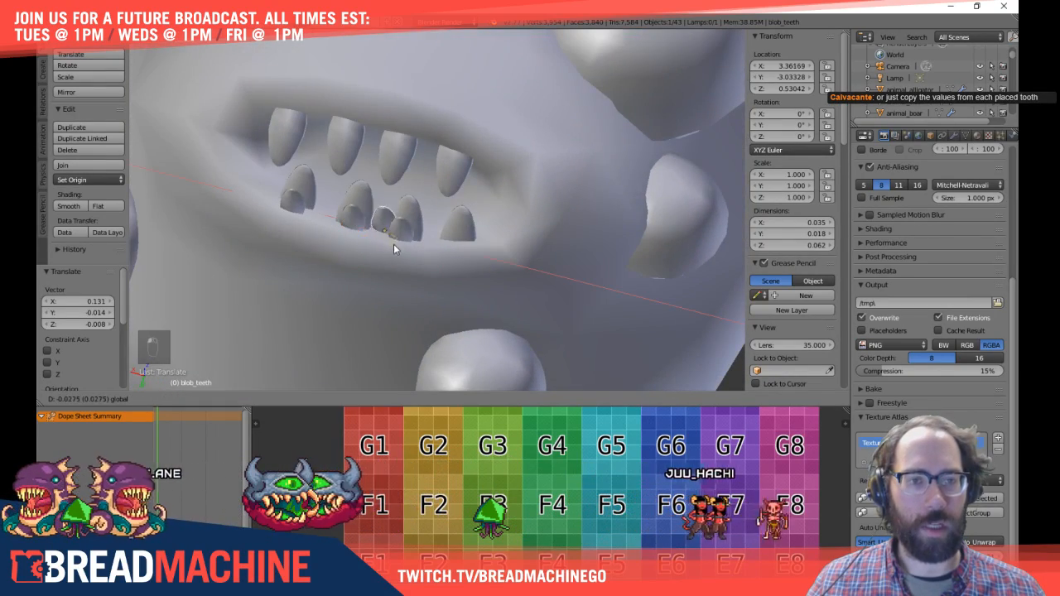
click(449, 278)
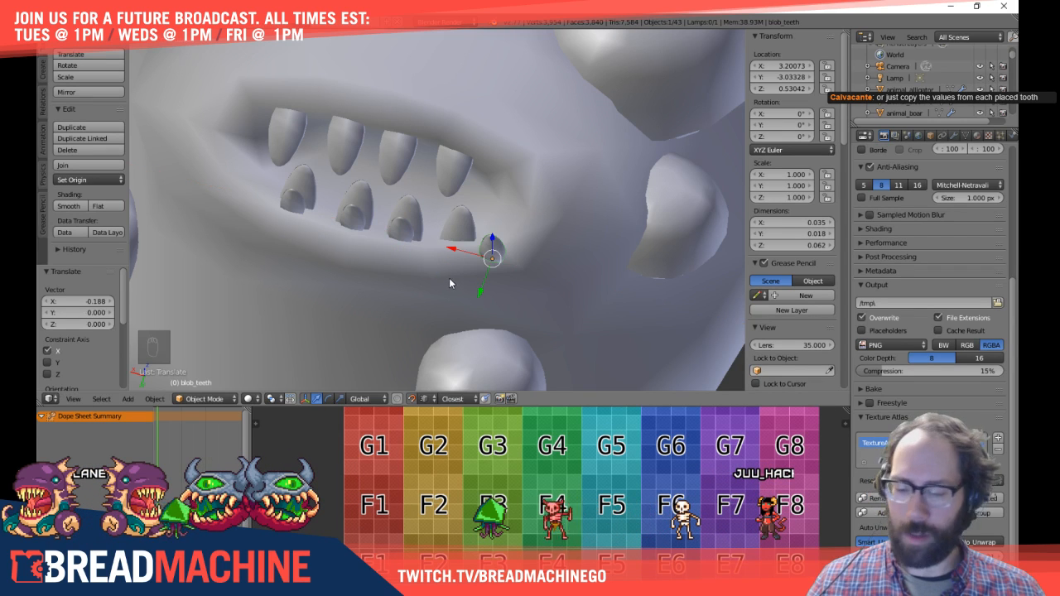
key(ctrl+z)
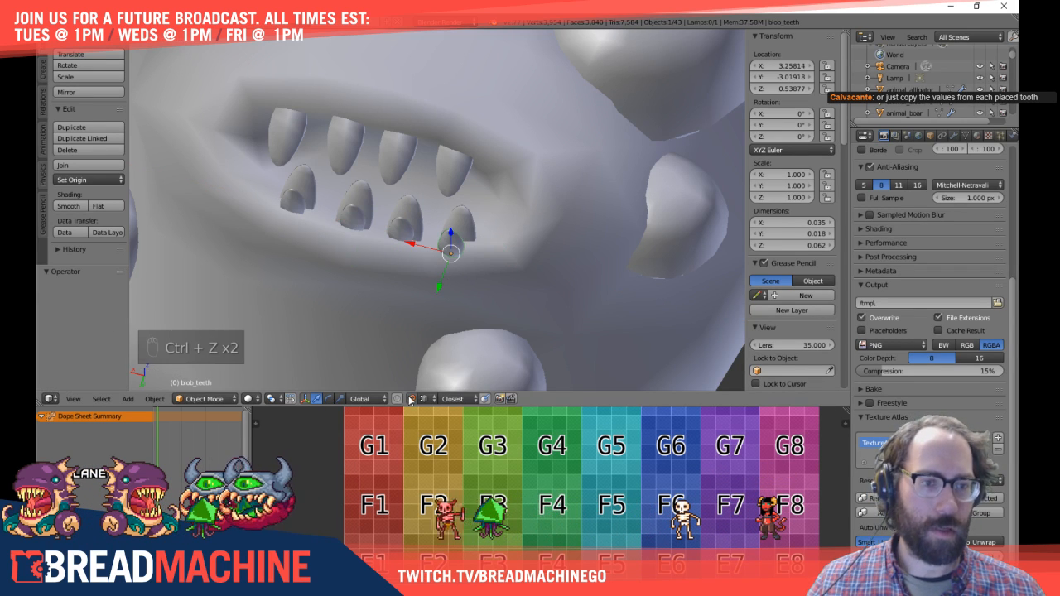
Step: Examine the first new tooth's placement on the lower lip in solid and wireframe shading, from the side and the front
middle_drag(492, 238, 397, 231)
scroll(468, 252, up, 4)
key(KP_3)
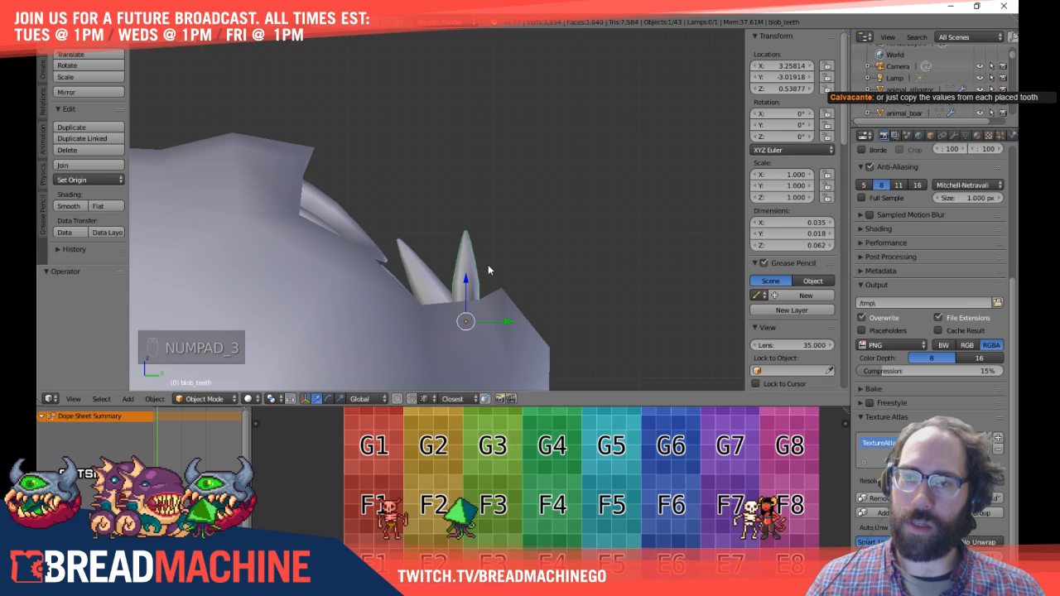
key(z)
middle_drag(488, 270, 420, 210)
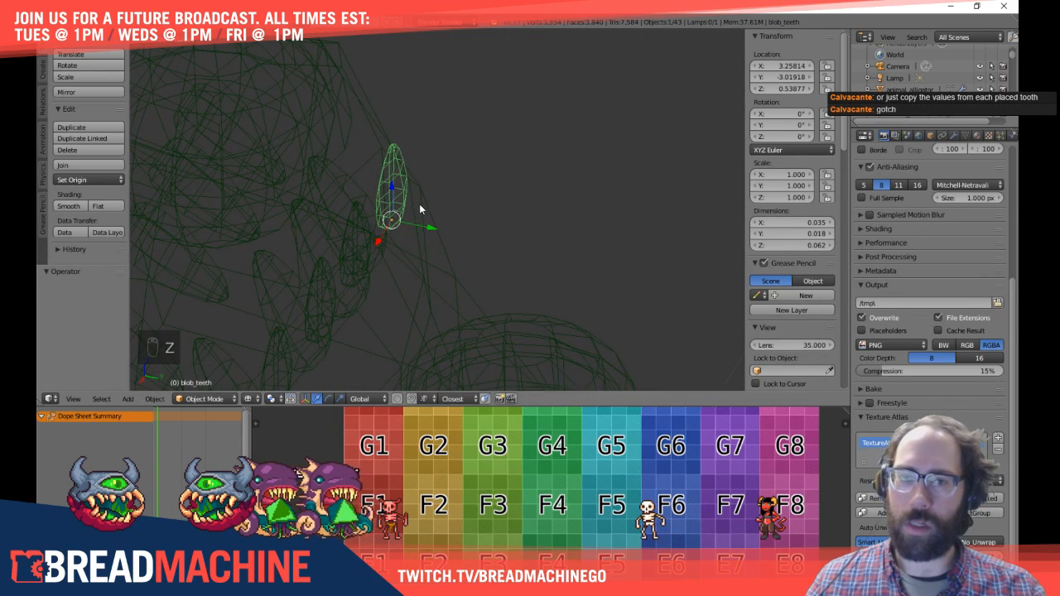
key(KP_3)
mouse_move(417, 237)
middle_down()
mouse_move(497, 189)
mouse_move(407, 238)
mouse_move(475, 210)
mouse_move(514, 228)
mouse_move(507, 245)
middle_up()
key(z)
scroll(407, 237, up, 2)
right_click(504, 217)
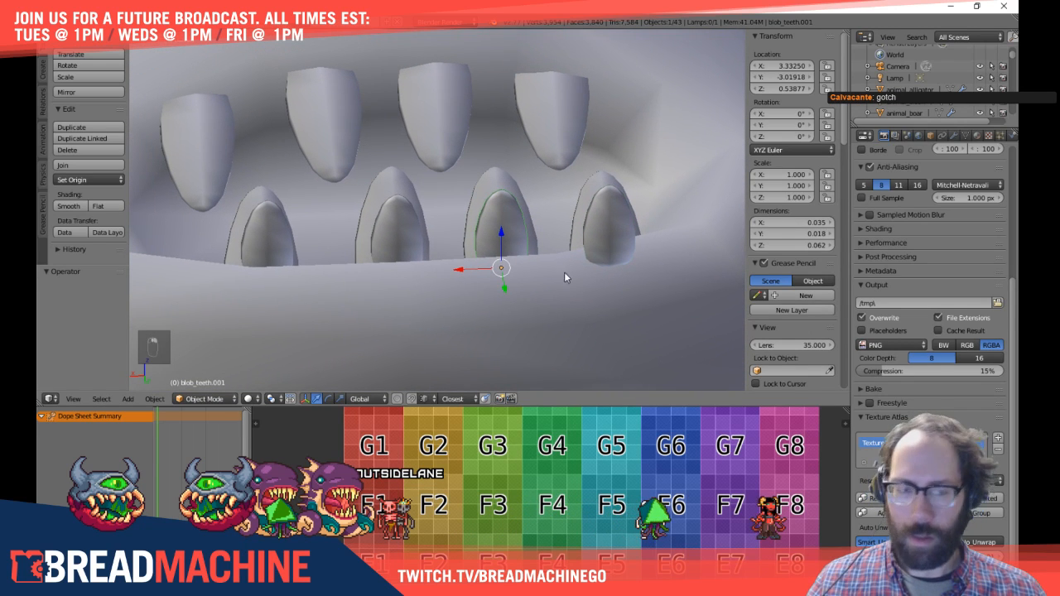
key(s)
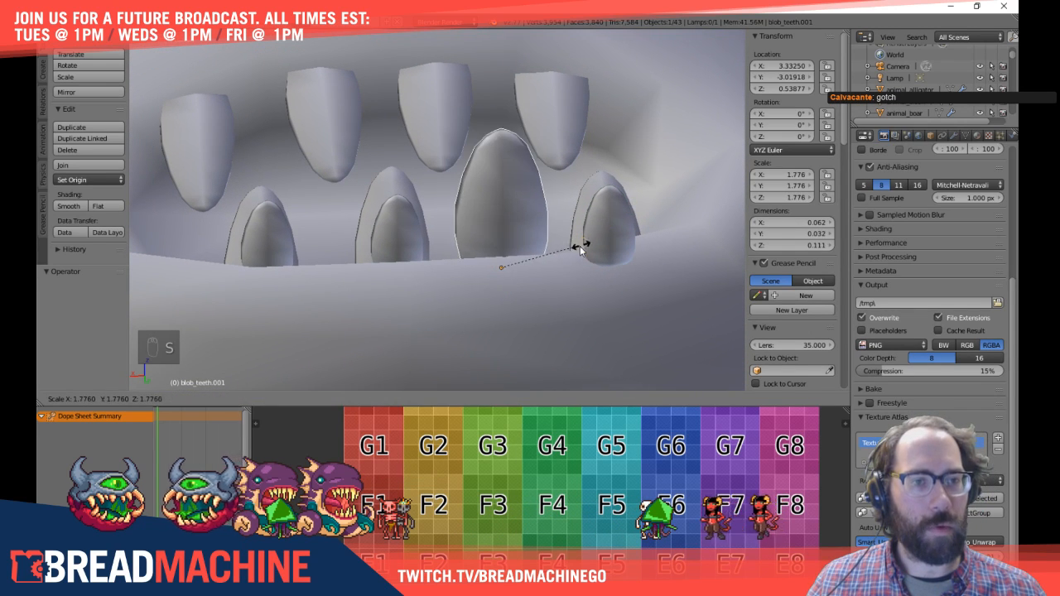
right_click(558, 260)
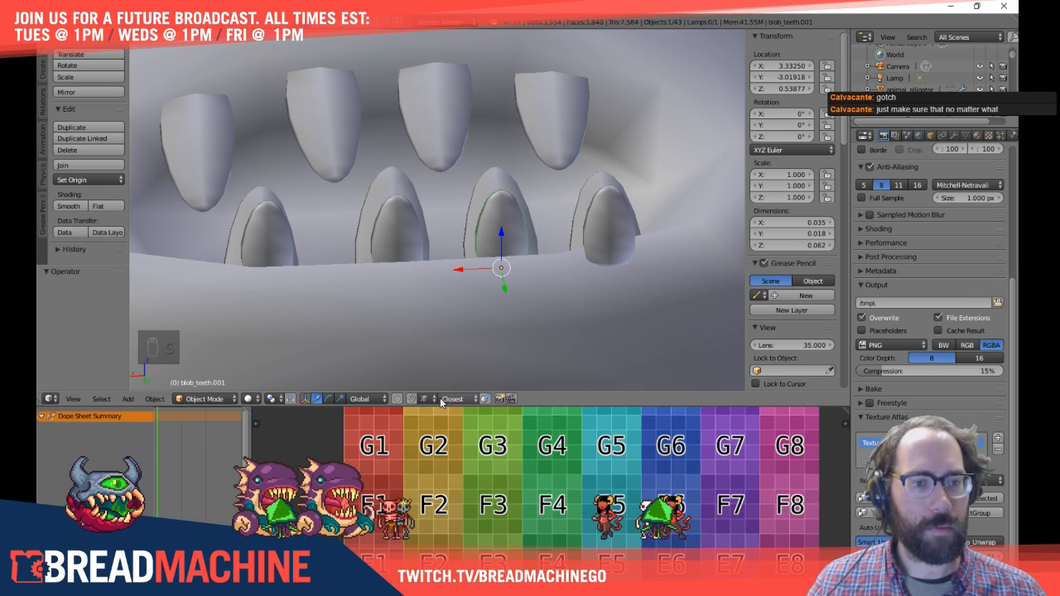
Step: Scale the second new tooth up uniformly by about 1.236 to match the old tooth behind it
mouse_move(560, 264)
shift+middle_down()
mouse_move(511, 287)
mouse_move(478, 275)
mouse_move(469, 255)
mouse_move(472, 268)
shift+middle_up()
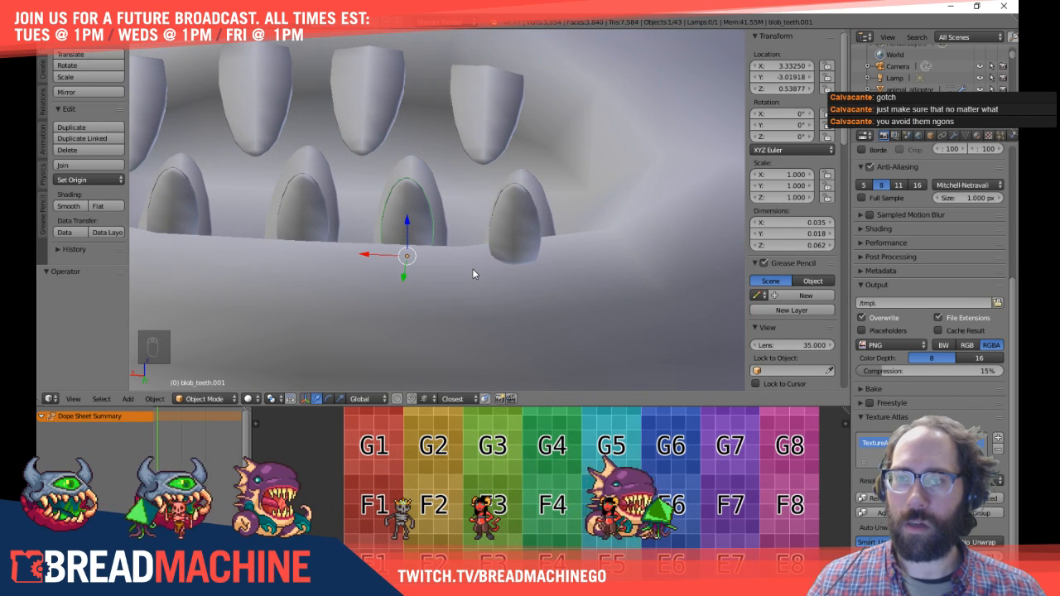
right_click(400, 205)
right_click(400, 204)
key(s)
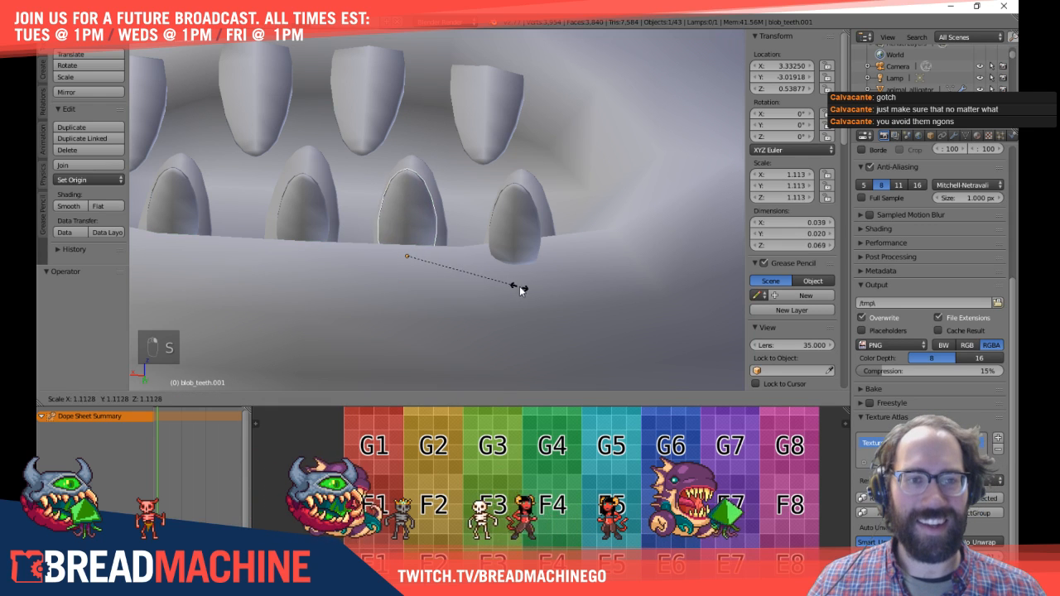
click(534, 286)
Step: Scale the third new tooth up uniformly by about 1.227 to match its neighbor in the lower row
right_click(302, 212)
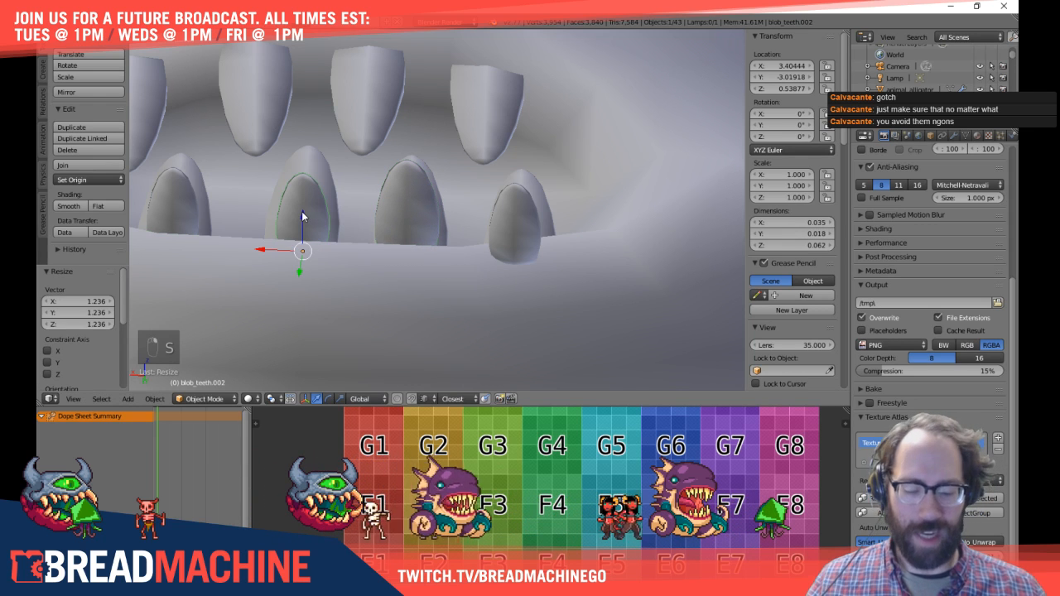
key(KP_3)
key(KP_6)
key(KP_6)
key(KP_6)
key(KP_6)
key(KP_6)
key(KP_6)
key(KP_6)
key(KP_6)
key(KP_6)
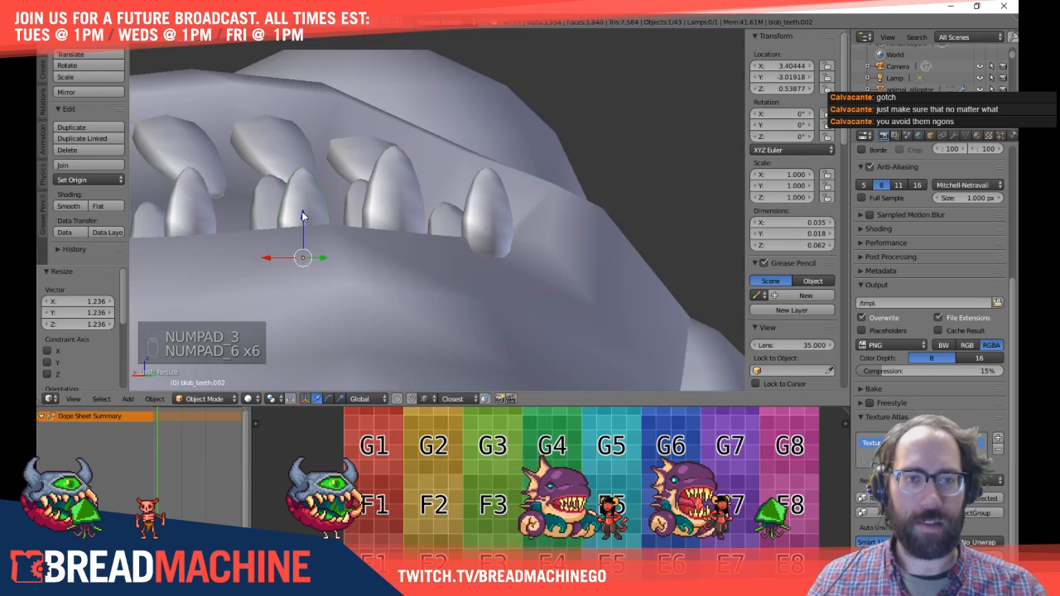
middle_drag(301, 211, 436, 241)
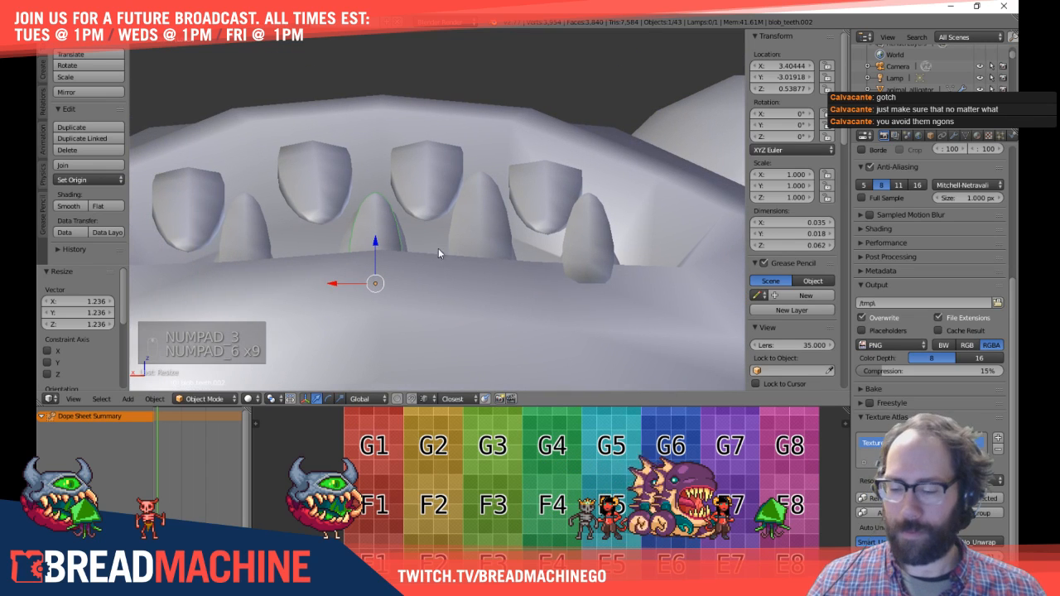
click(475, 265)
right_click(385, 207)
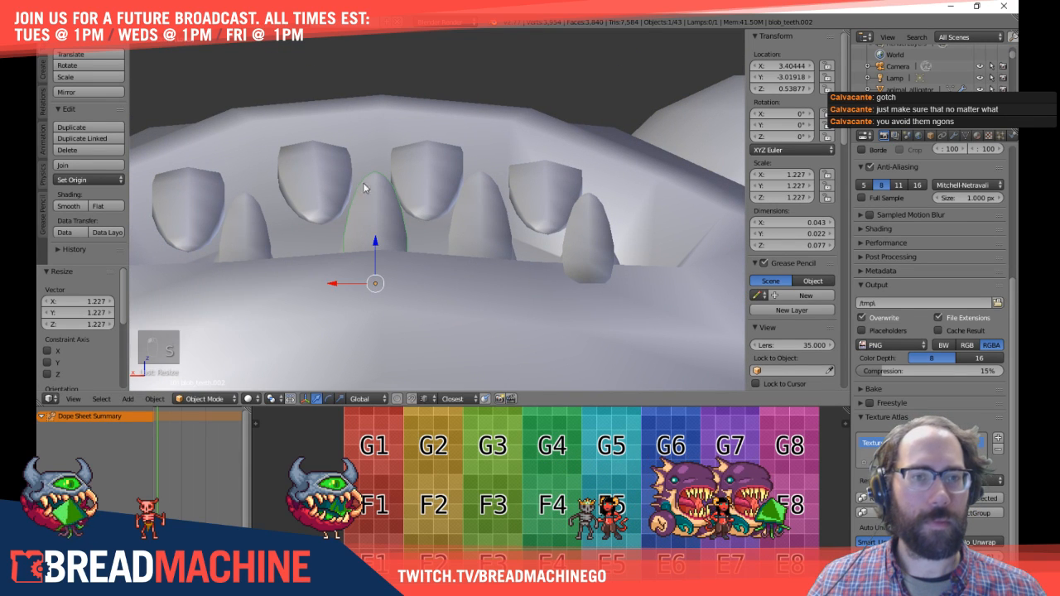
right_click(383, 202)
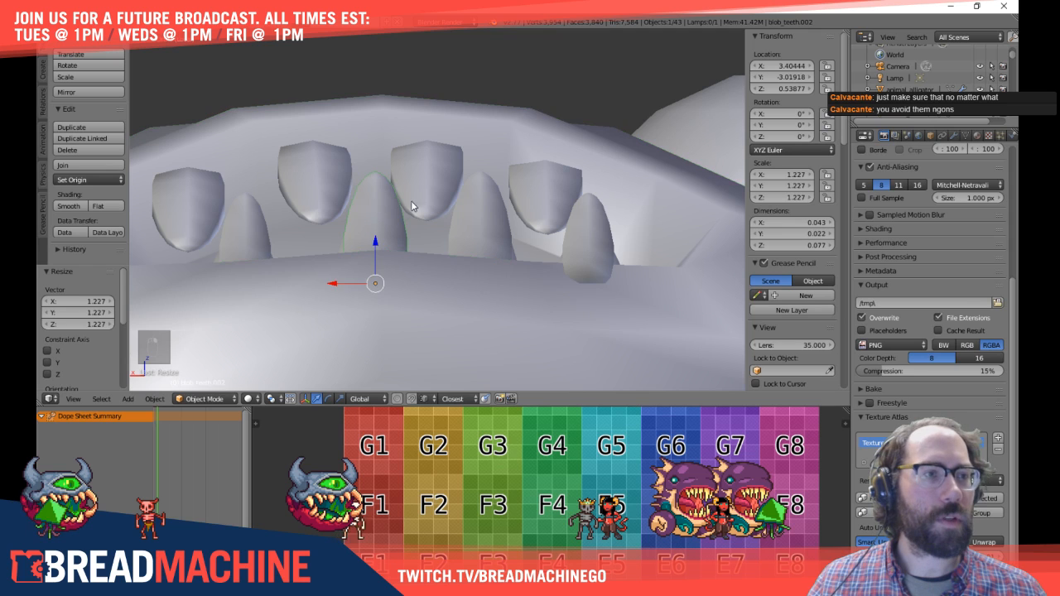
Step: Set the second new tooth's scale values to 1.2
right_click(493, 211)
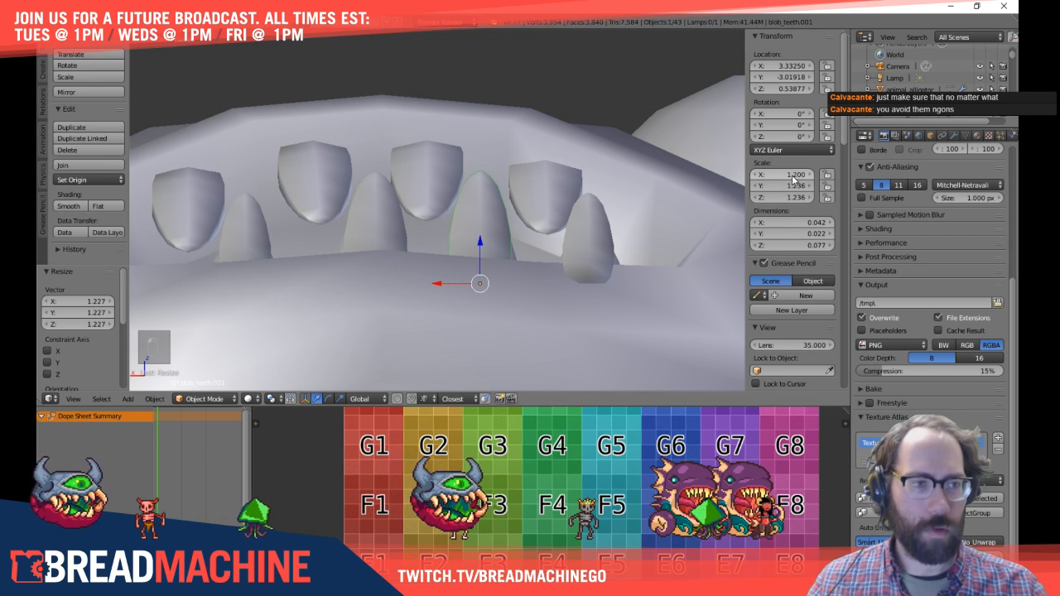
key(Tab)
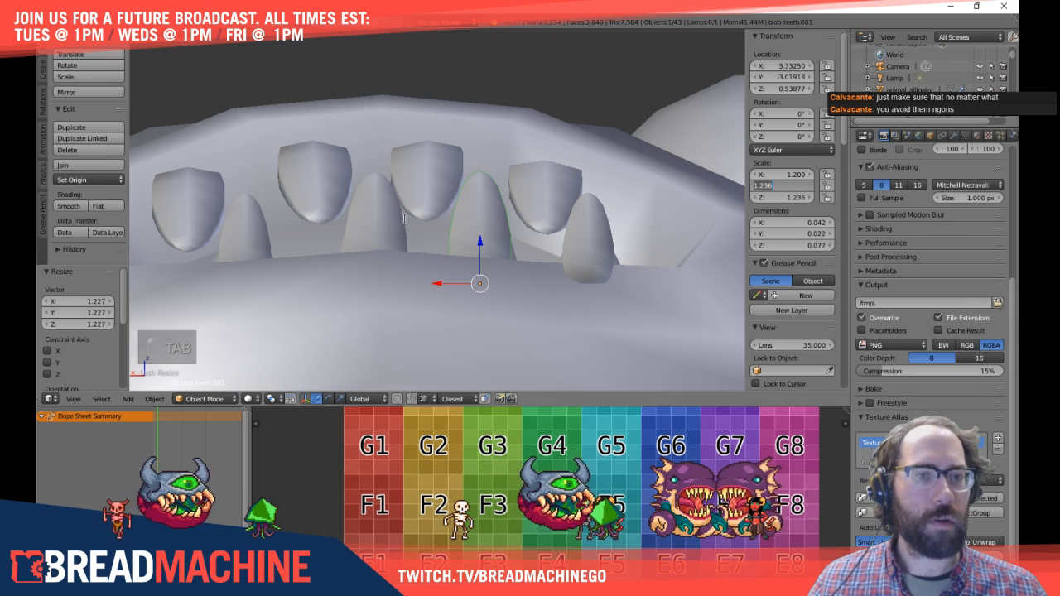
text(1.2)
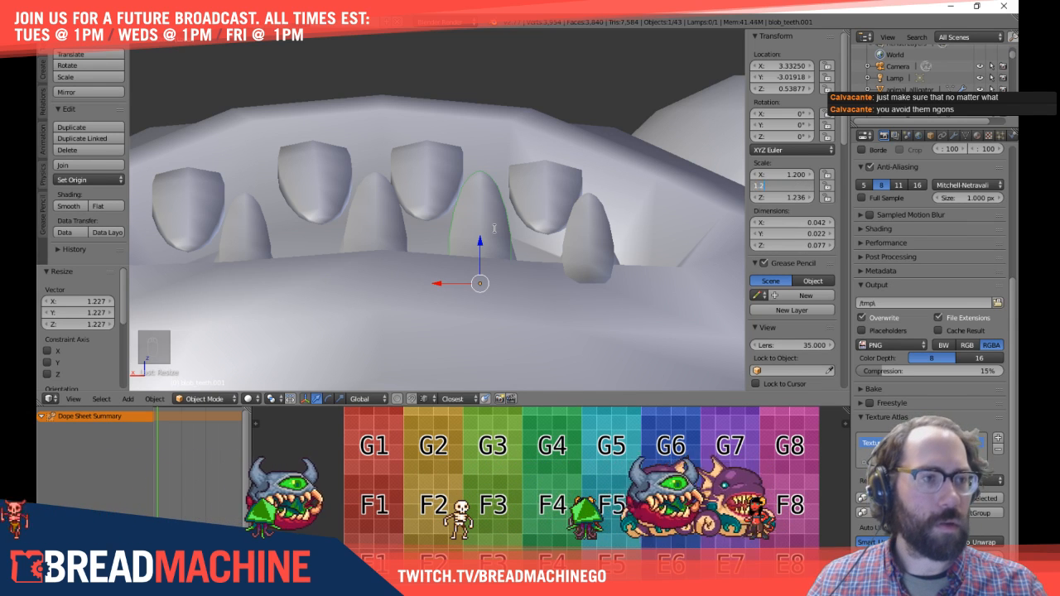
key(Tab)
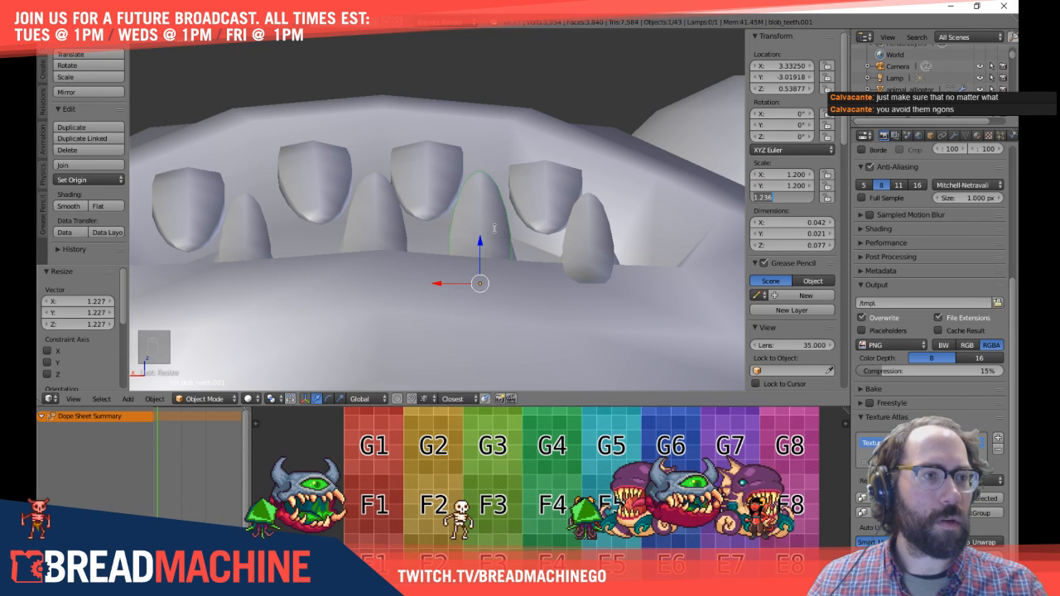
Step: Set the third new tooth's scale to 1.2 on X, Y and Z, and deselect everything
right_click(399, 199)
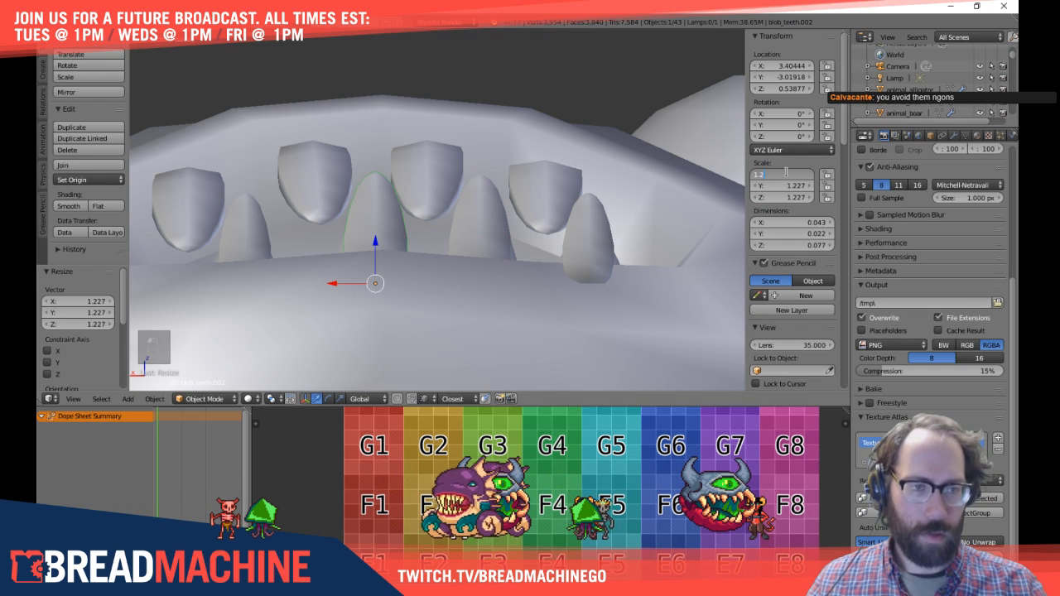
text(1.2)
key(Tab)
text(1.2)
key(Return)
key(a)
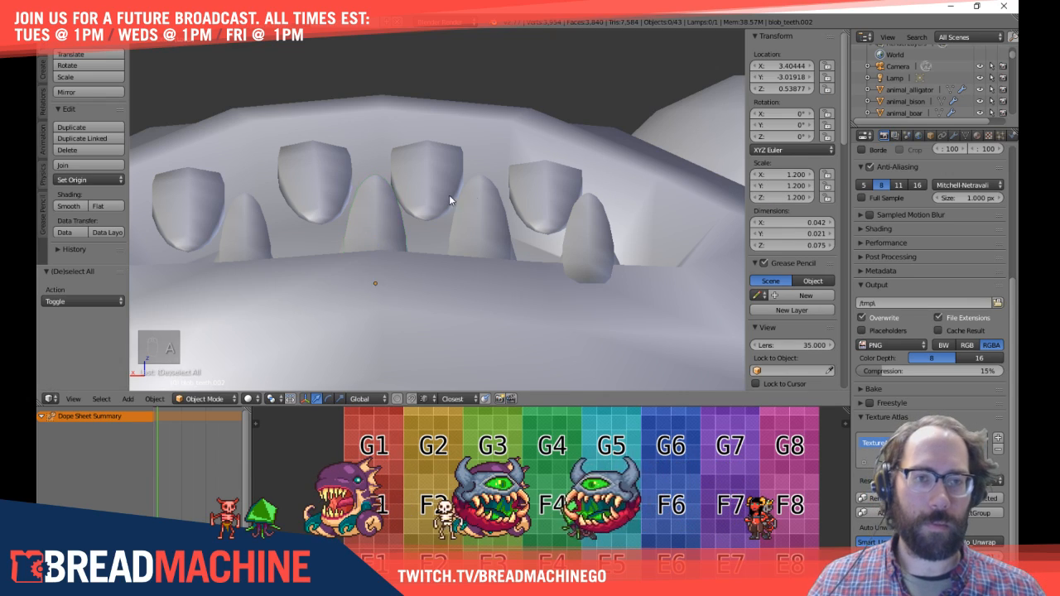
Step: Duplicate the four new lower-row teeth together and offset the copies by about -0.079 in Y and 0.077 in Z, toward the upper jaw
scroll(421, 189, down, 4)
mouse_move(420, 189)
middle_down()
mouse_move(423, 263)
mouse_move(353, 239)
mouse_move(418, 245)
mouse_move(469, 267)
mouse_move(424, 280)
mouse_move(345, 219)
mouse_move(402, 227)
mouse_move(473, 187)
mouse_move(510, 210)
mouse_move(443, 179)
mouse_move(371, 188)
mouse_move(405, 178)
middle_up()
right_click(485, 182)
shift+right_click(433, 195)
shift+right_click(401, 219)
shift+right_click(352, 250)
key(KP_1)
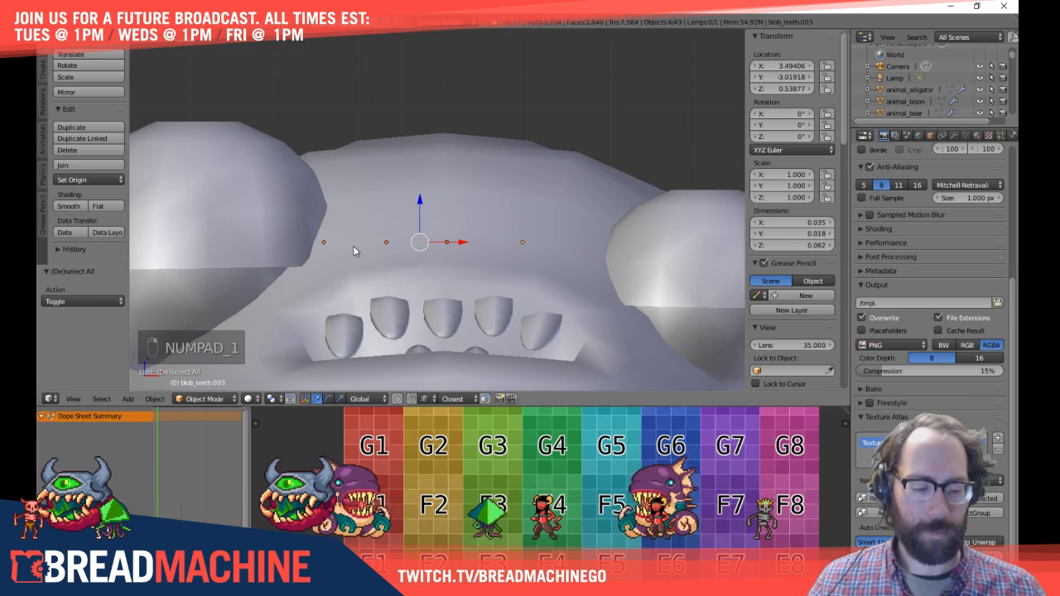
key(KP_3)
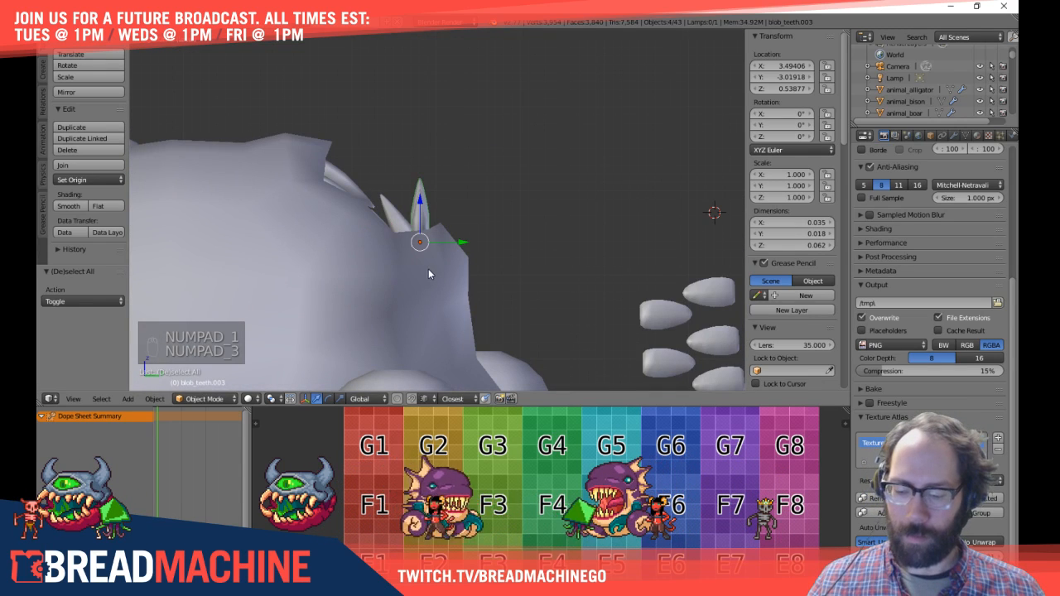
key(shift+d)
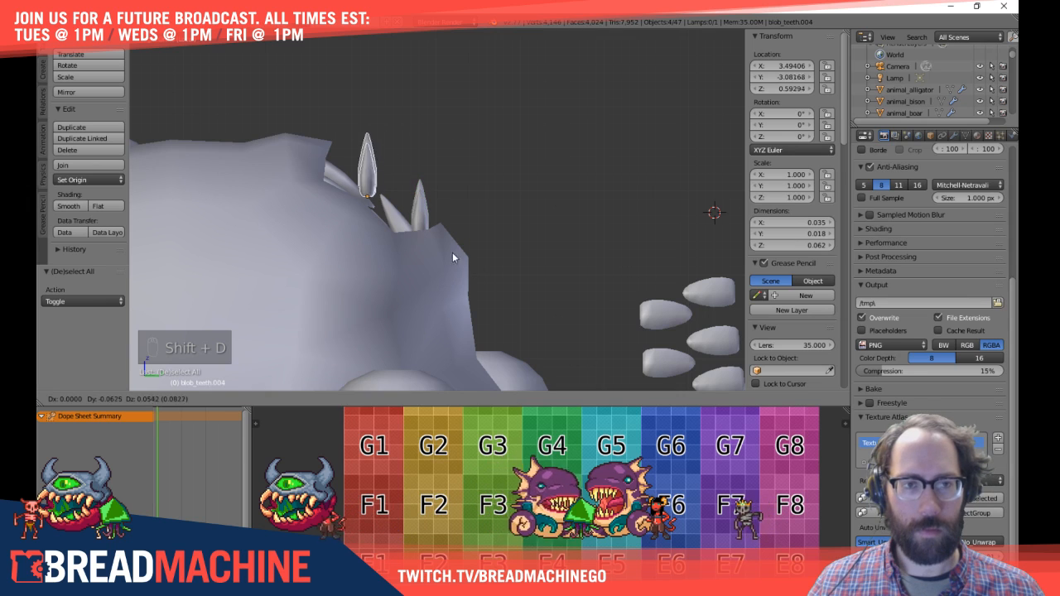
click(441, 241)
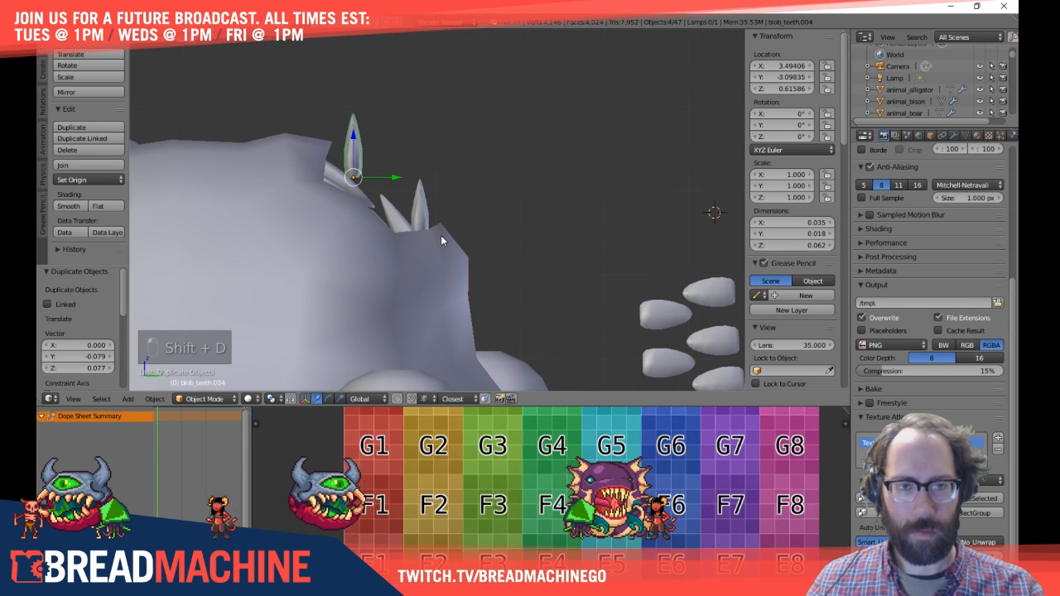
key(KP_7)
key(r)
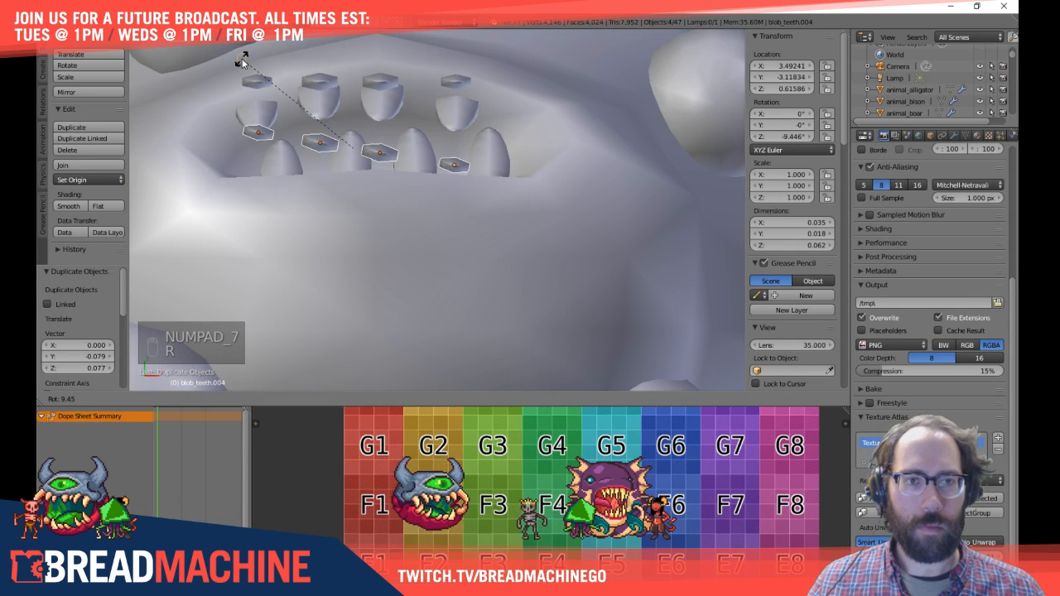
right_click(580, 178)
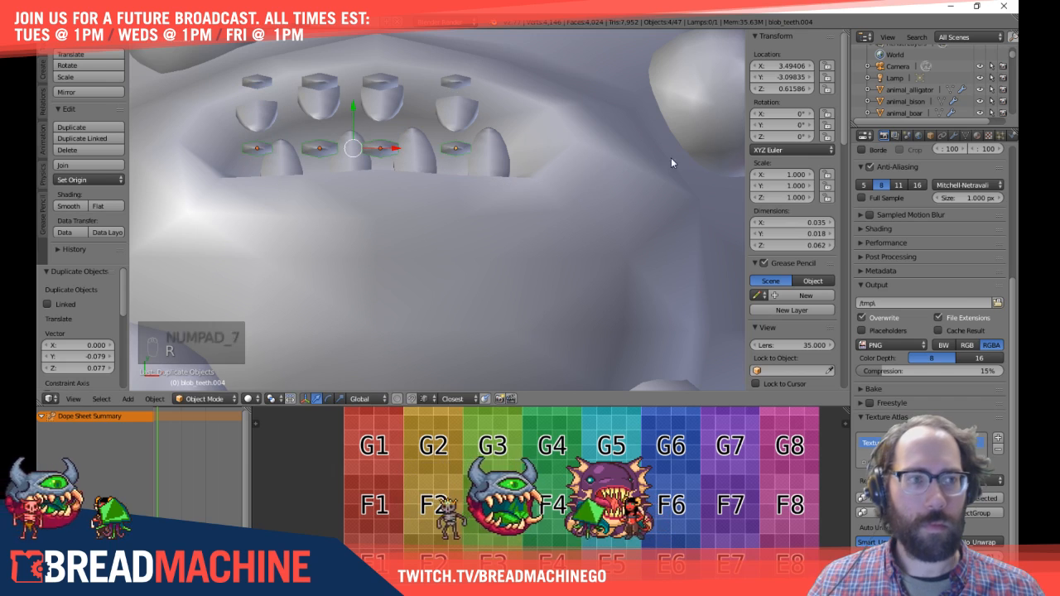
Step: Set the active duplicated tooth's Z rotation to 360°
click(796, 137)
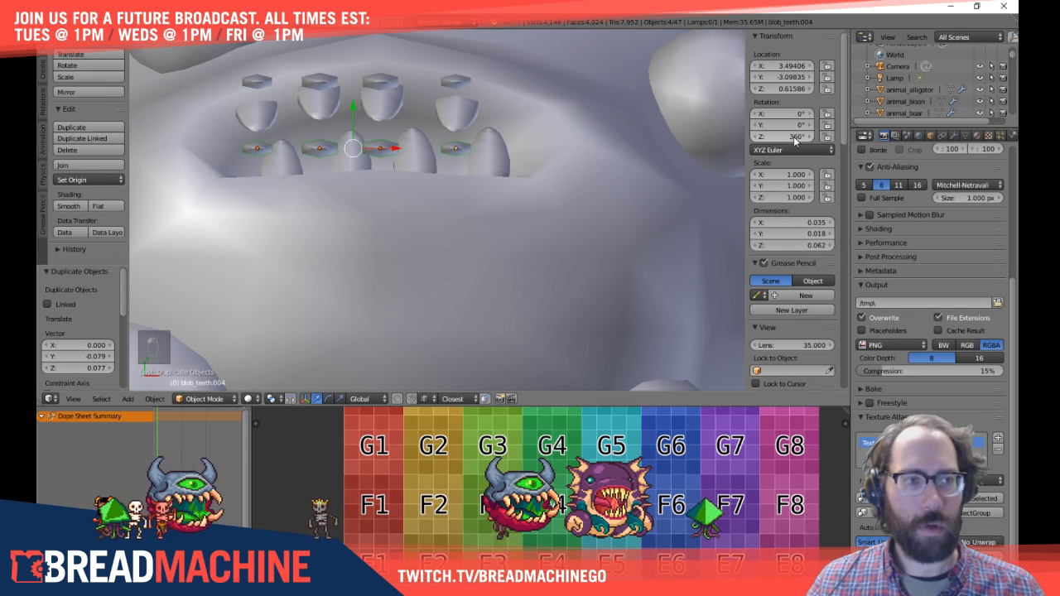
middle_drag(576, 154, 423, 118)
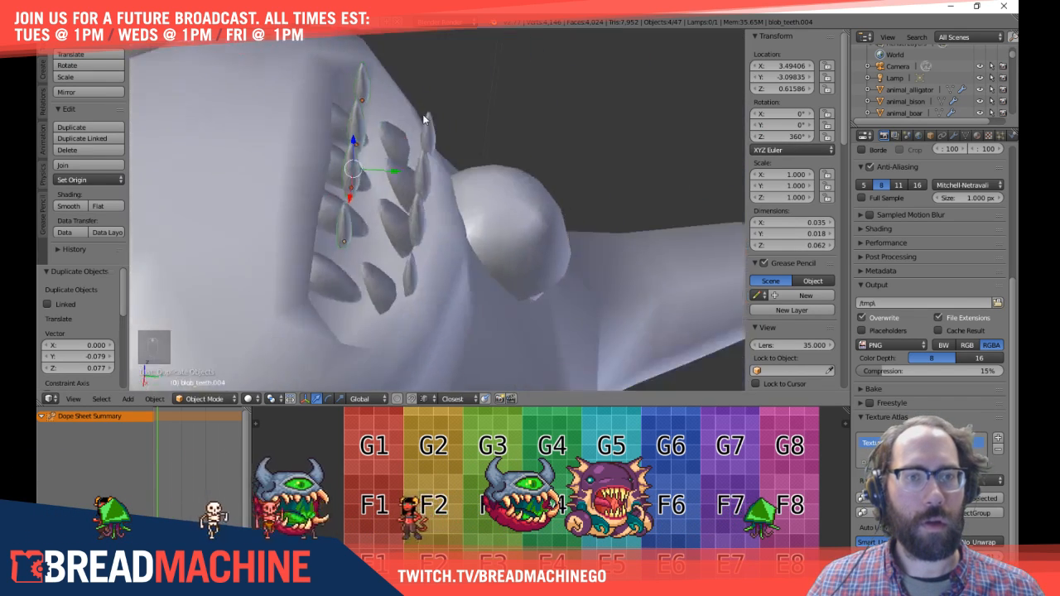
Step: Move the duplicated teeth about -0.037 in Y and 0.006 in Z to the upper gum, and rotate them about 122.757° in side view
key(KP_3)
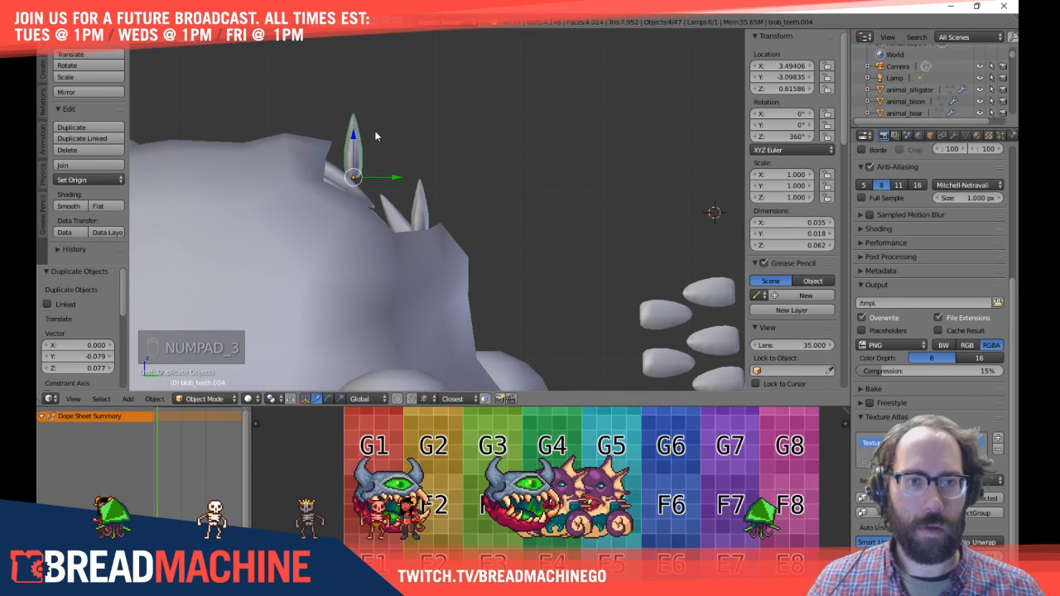
key(g)
click(343, 125)
key(r)
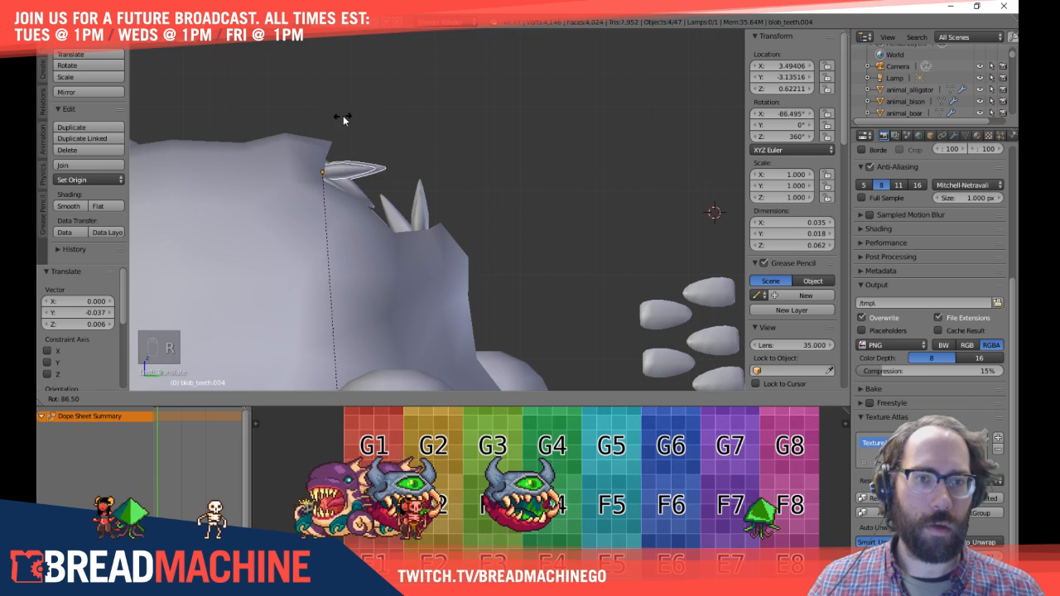
click(323, 147)
Step: Shift the four flipped teeth about 0.034 along X and nudge them about -0.012 in Y and 0.009 in Z into the upper gum
middle_drag(405, 260, 300, 271)
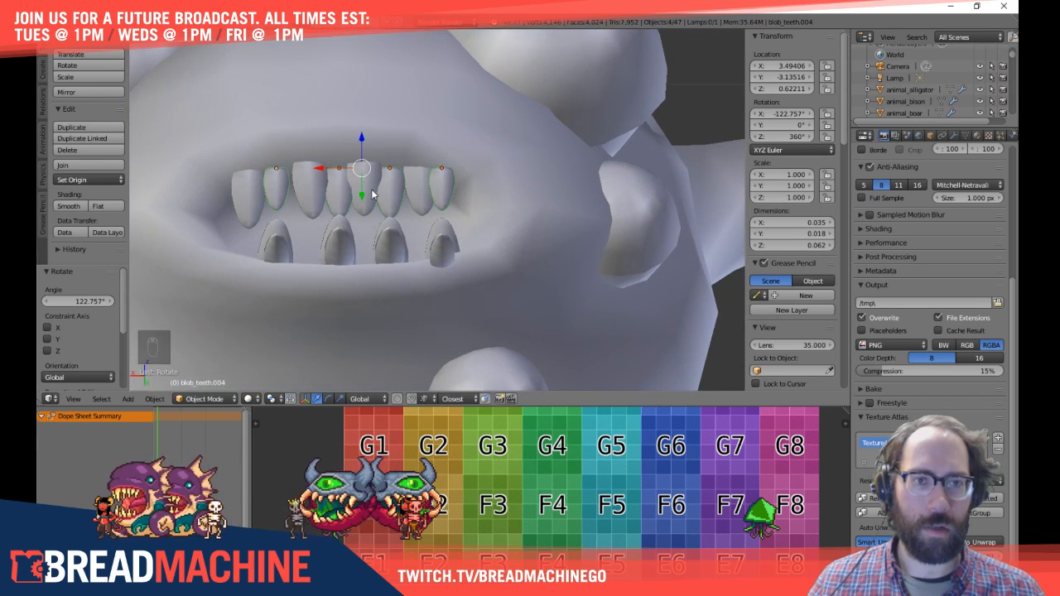
key(g)
key(x)
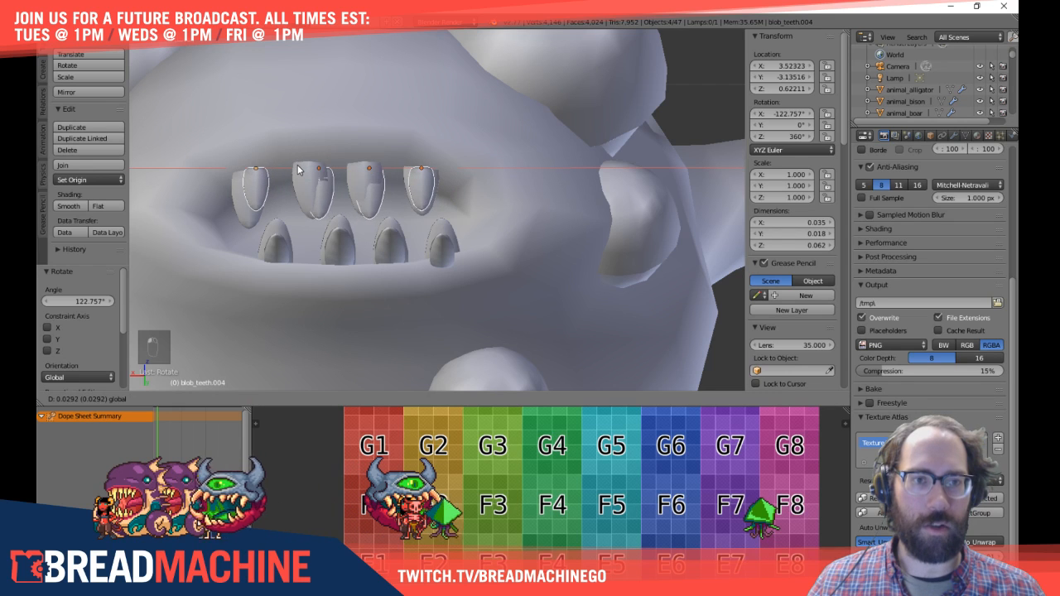
click(294, 170)
scroll(274, 170, up, 3)
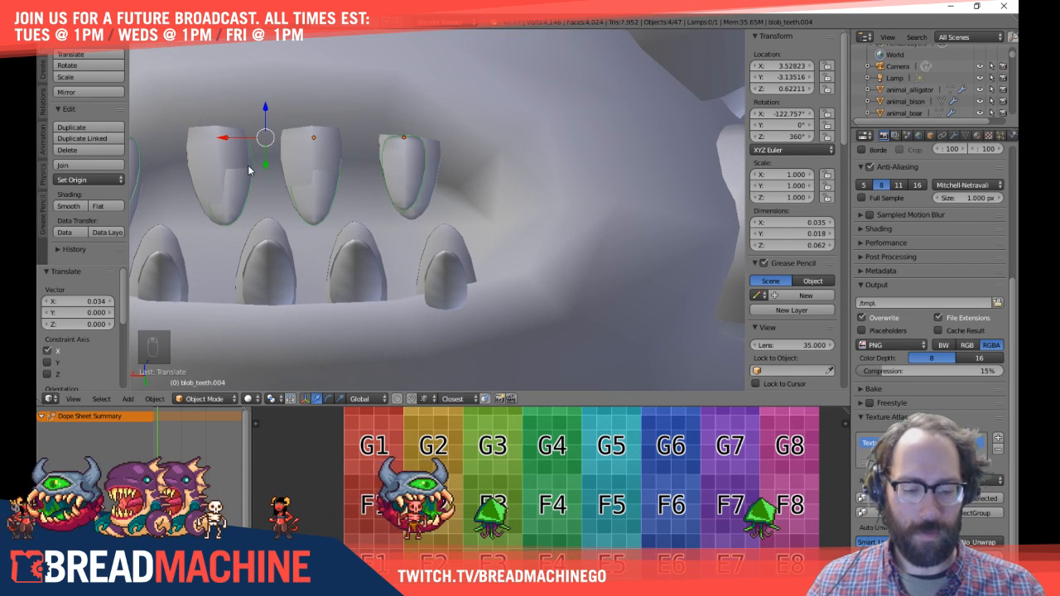
key(KP_3)
key(g)
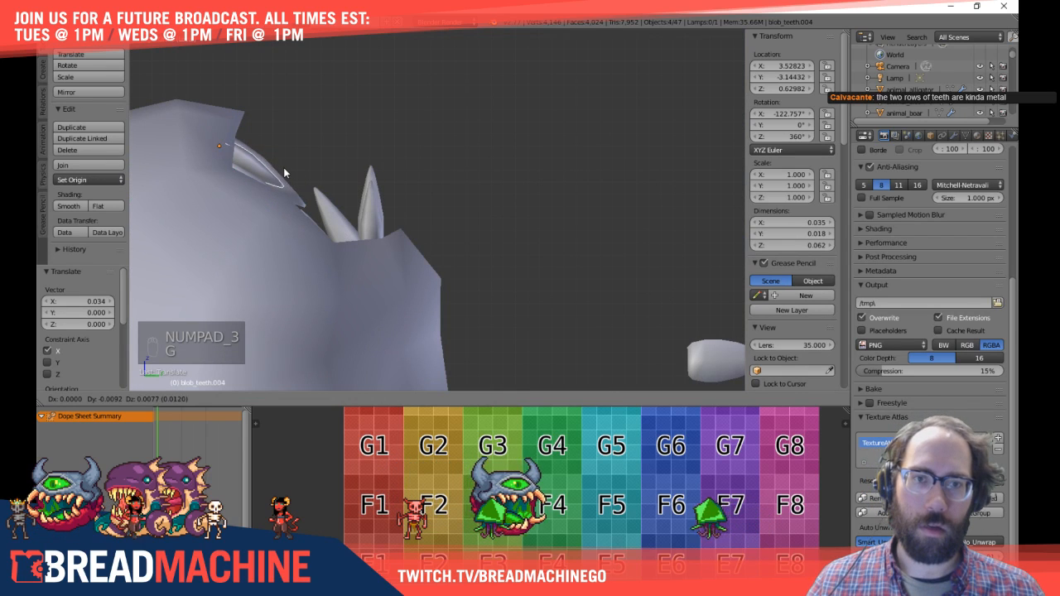
click(286, 170)
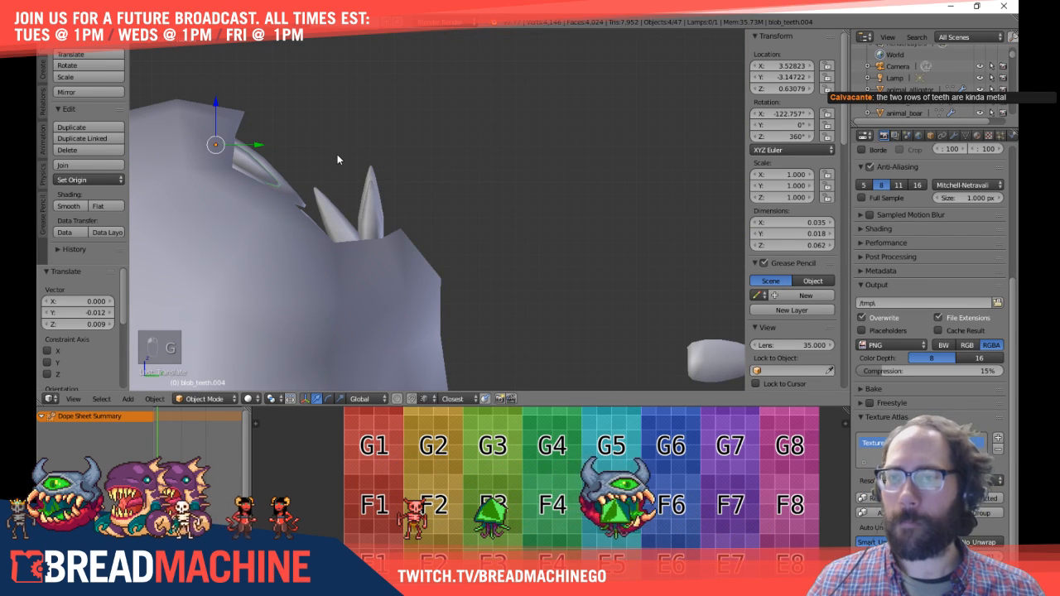
Step: Set the scale of the leftmost new upper tooth, as seen from above, to 1.2 on X, Y and Z
middle_drag(480, 144, 519, 235)
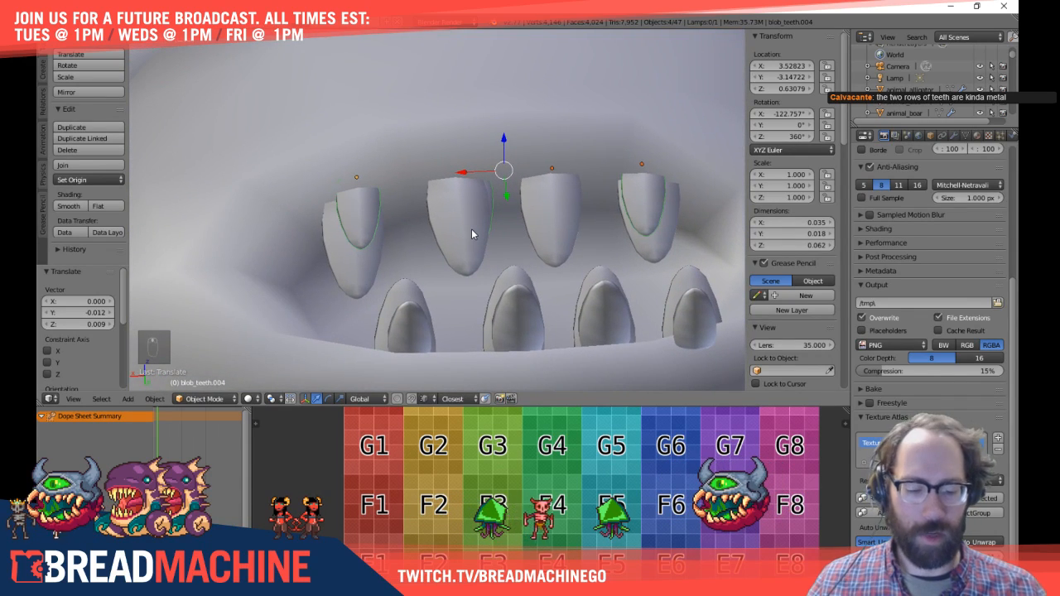
key(KP_7)
shift+middle_drag(581, 211, 556, 248)
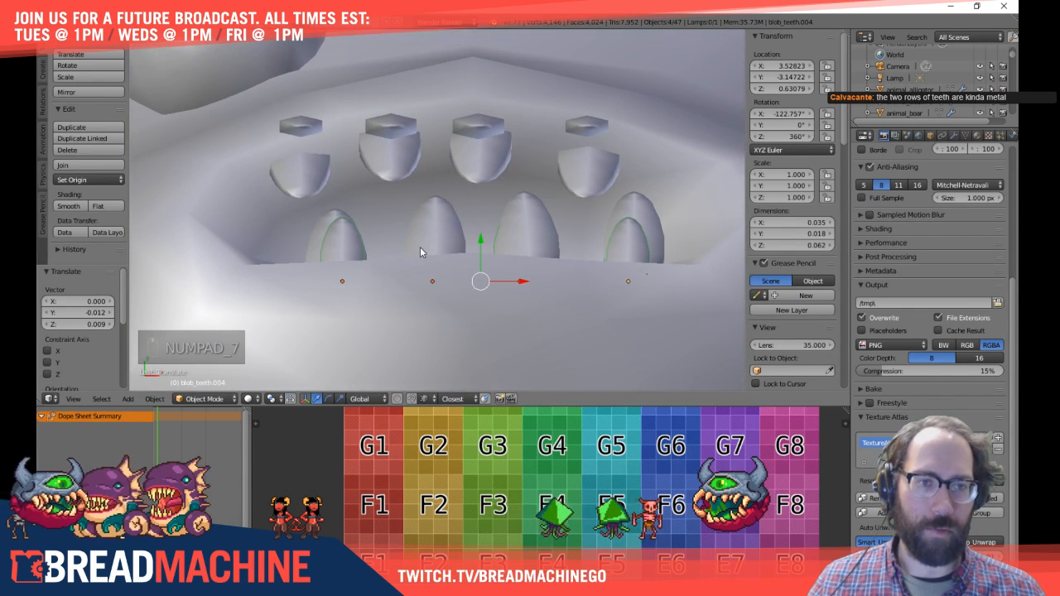
right_click(341, 240)
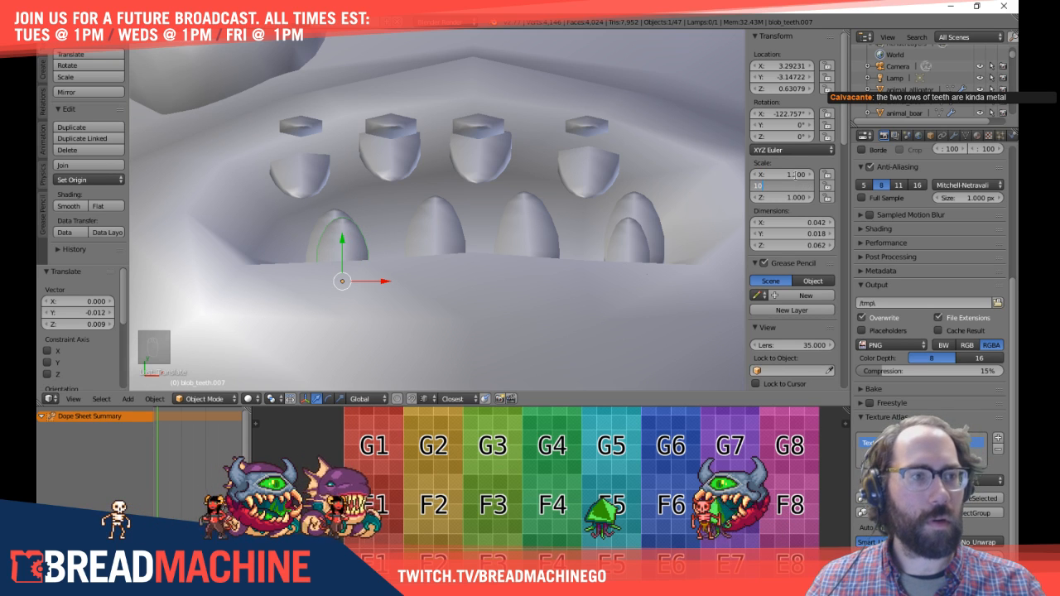
text(2)
key(Tab)
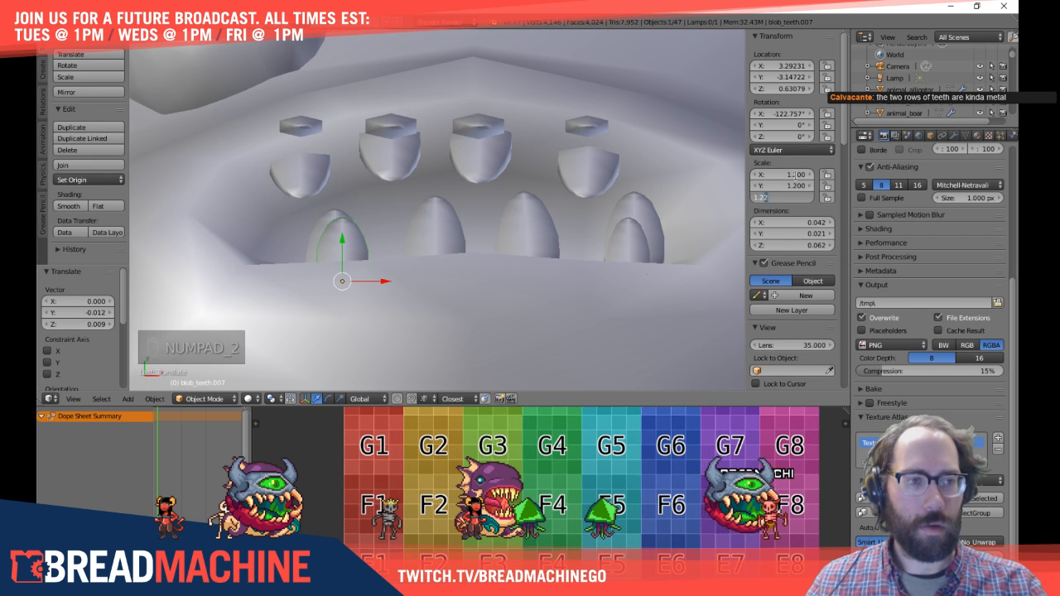
key(Return)
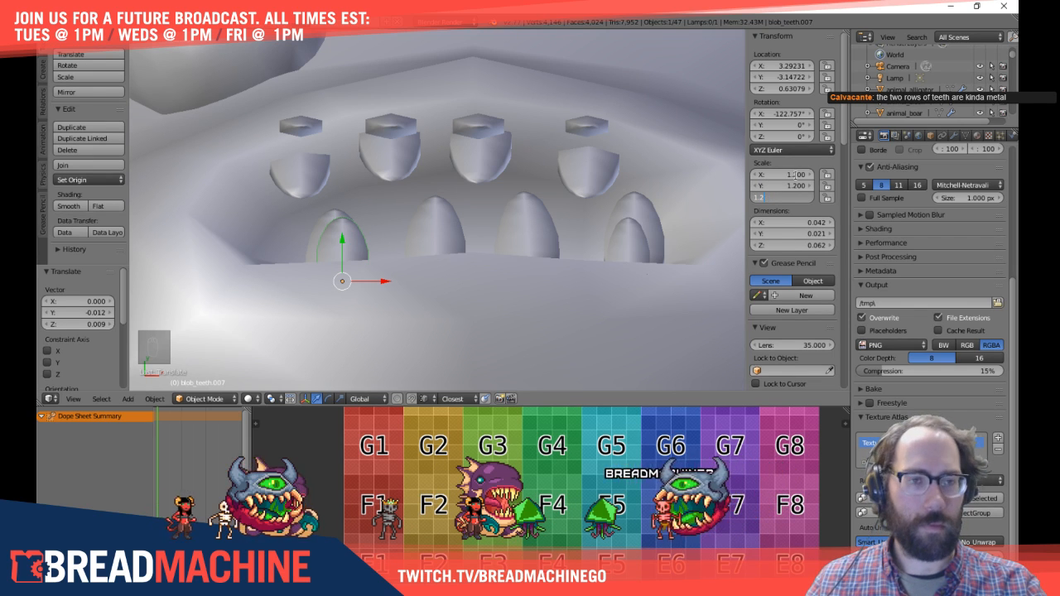
Step: Set the scale of the rightmost new upper tooth, as seen from above, to 1.2 on X, Y and Z
right_click(656, 217)
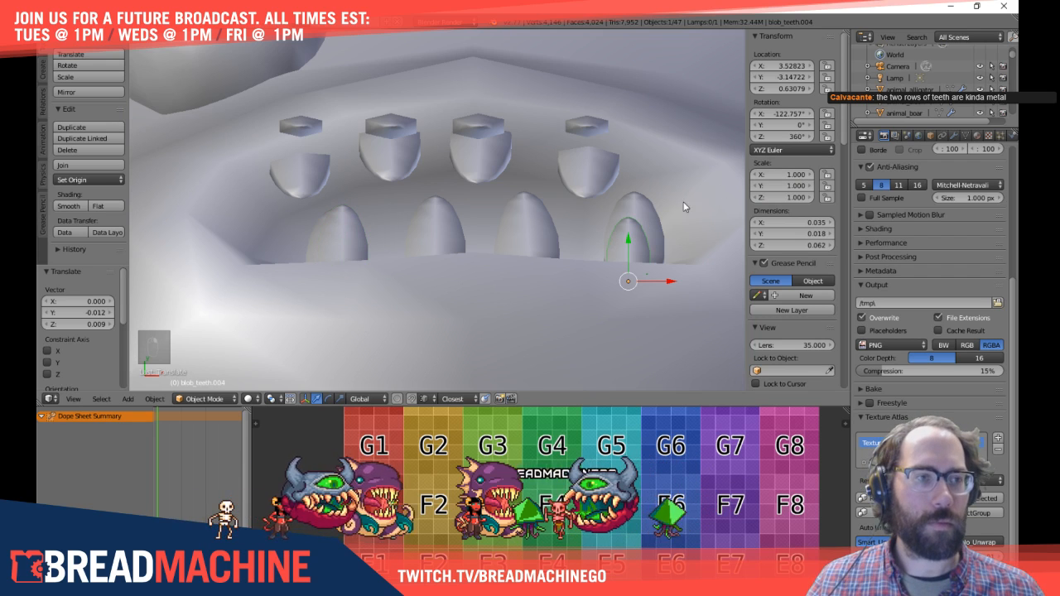
click(788, 174)
text(1.2)
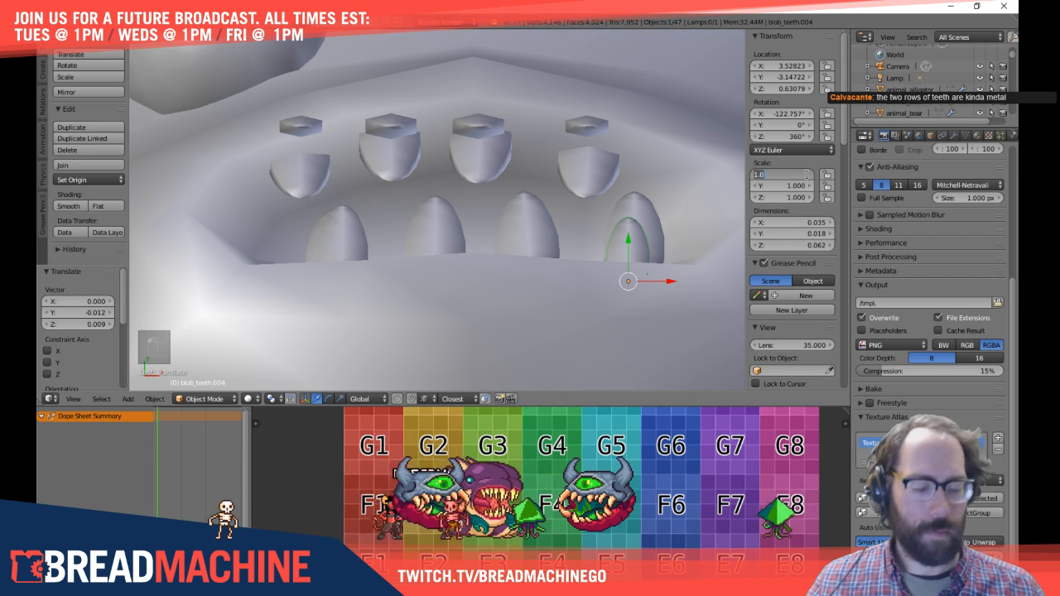
key(Tab)
text(1.2)
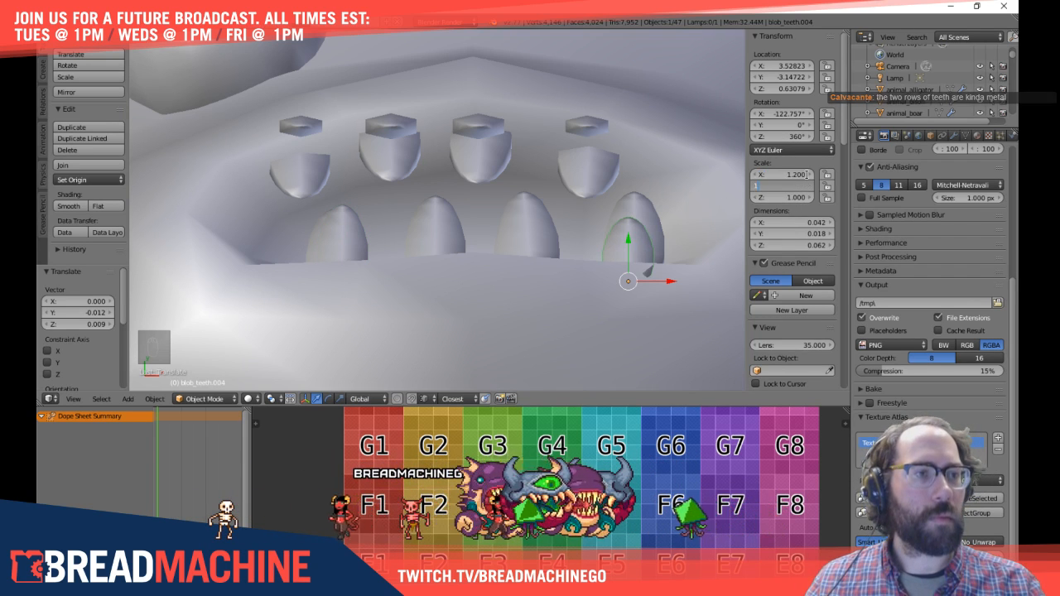
text(1.2)
key(Return)
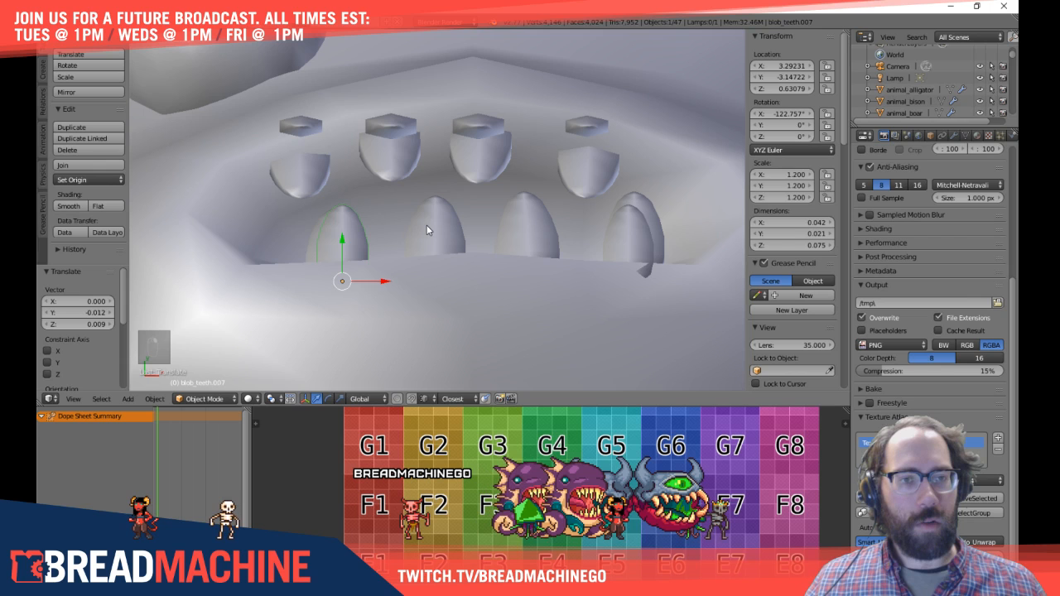
Step: Select the two leftmost new upper teeth together and show the model in wireframe
key(z)
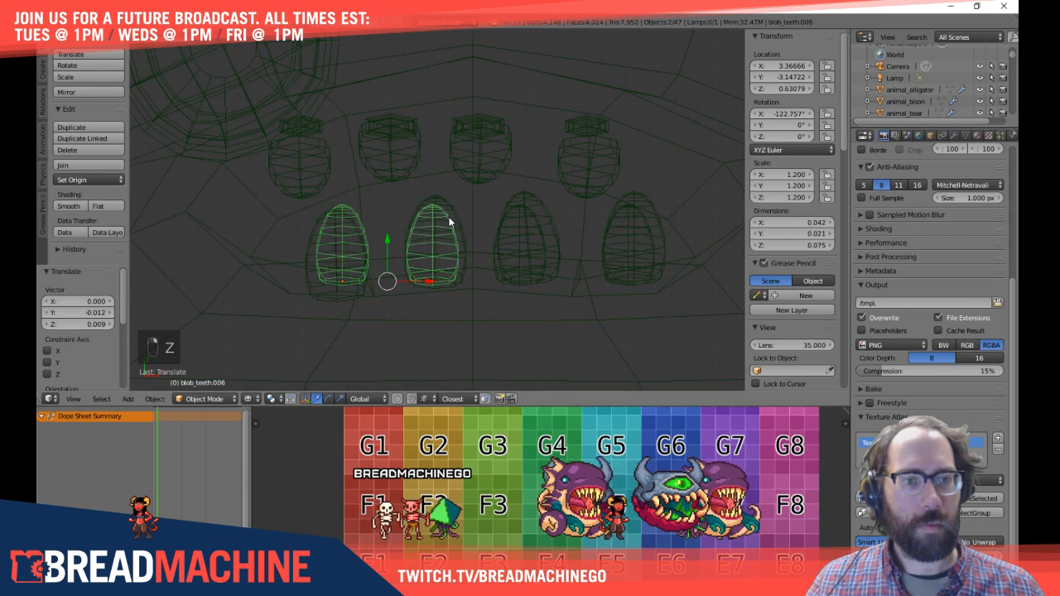
Step: Add the remaining two upper front teeth to the selection and lower all four by about 0.002 in the side view
shift+right_click(536, 220)
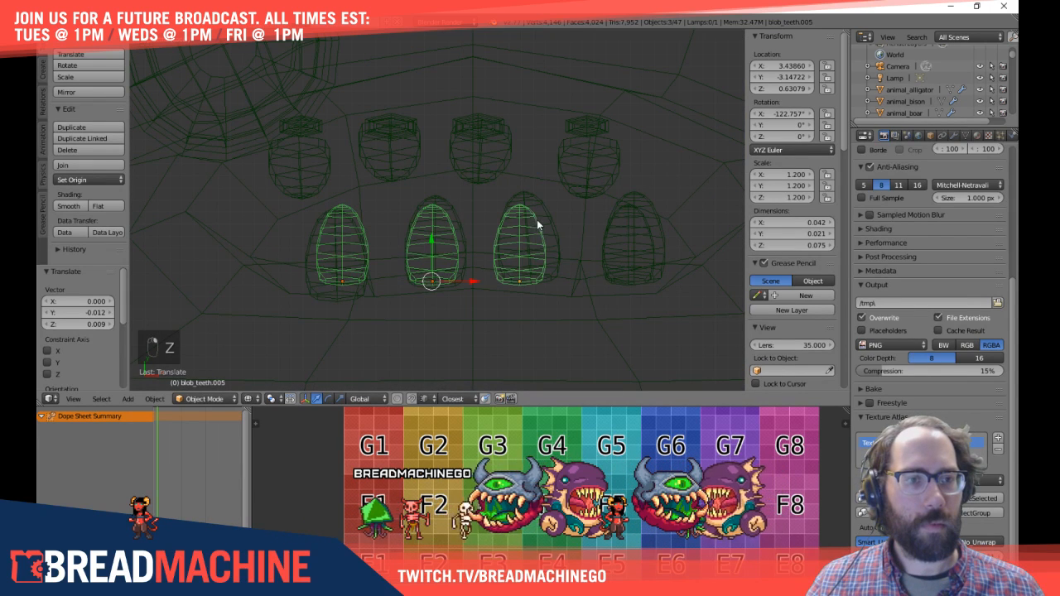
shift+right_click(638, 230)
key(KP_3)
key(z)
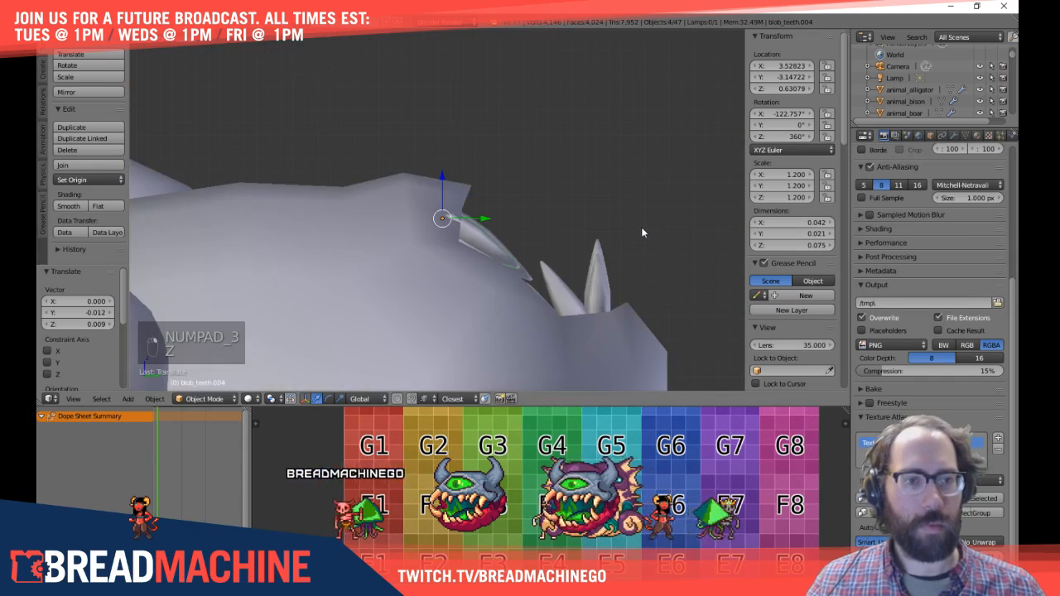
shift+middle_drag(515, 233, 474, 234)
key(g)
click(477, 233)
Step: Realign the two outer upper front teeth with the ones behind, lowering blob_teeth.004 about 0.015 and shifting it about 0.004 along X
middle_drag(569, 238, 322, 219)
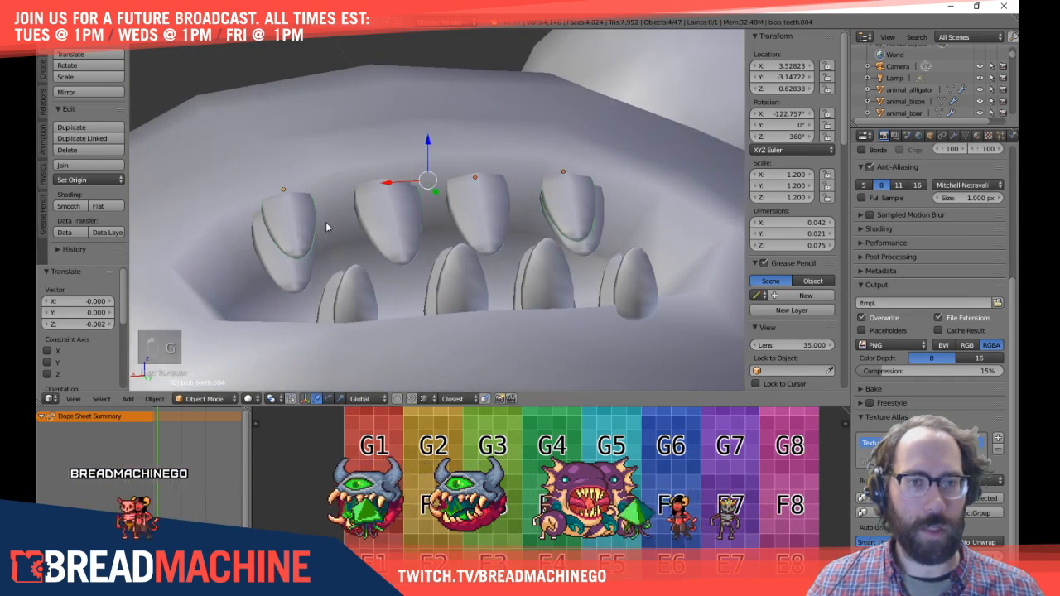
key(a)
right_click(292, 203)
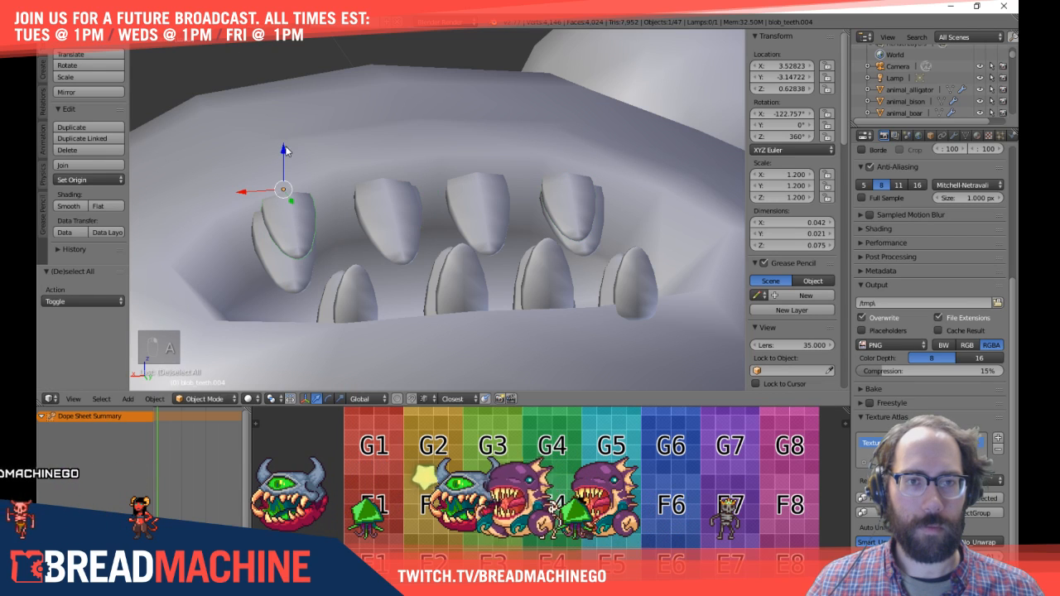
click(282, 170)
key(g)
key(x)
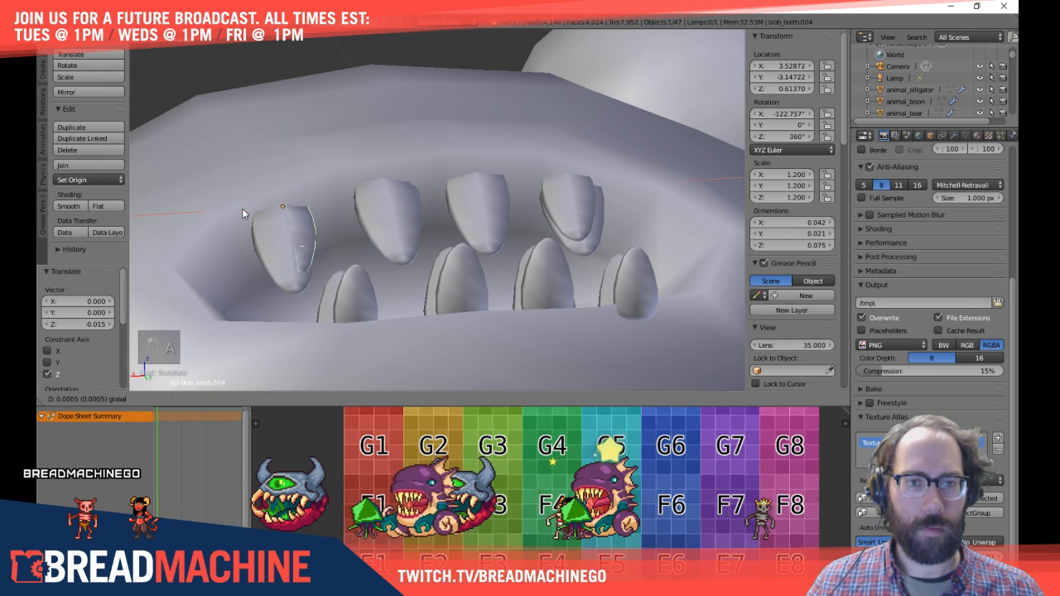
click(237, 211)
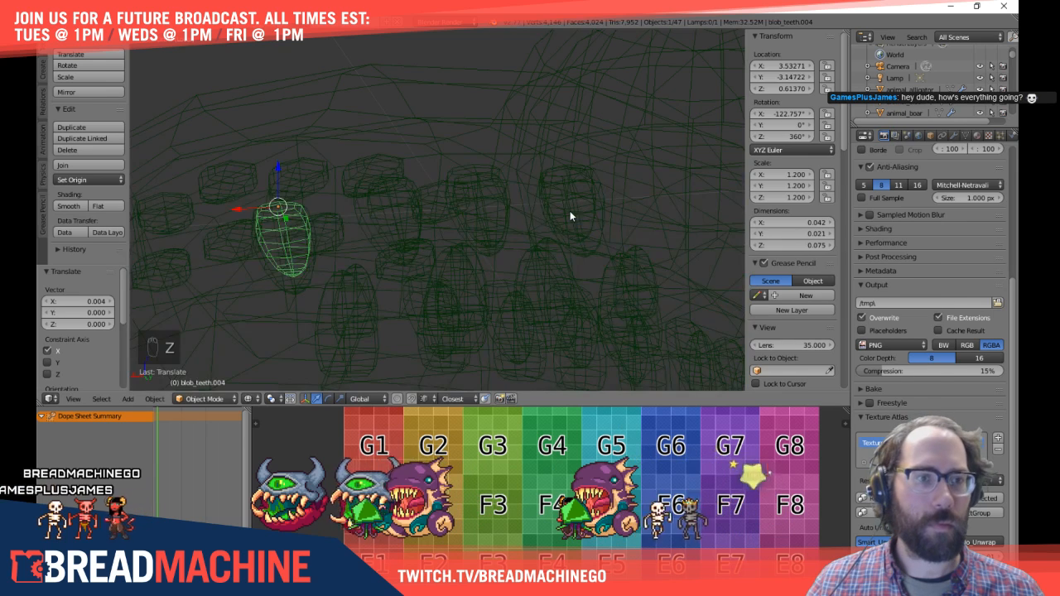
key(z)
mouse_move(523, 175)
mouse_down()
mouse_move(570, 142)
mouse_move(531, 186)
mouse_up()
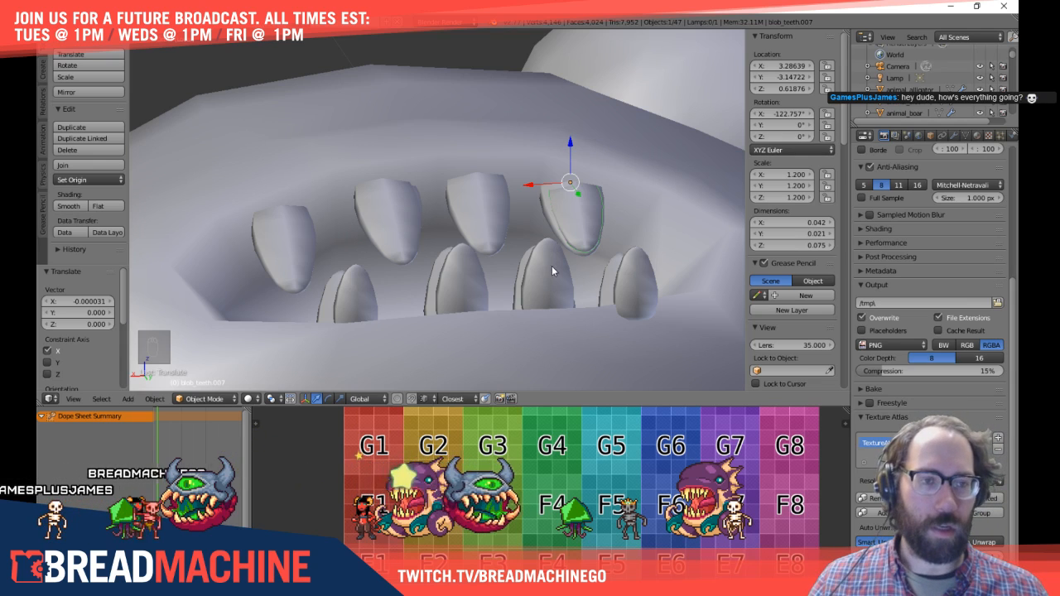
Step: Set the scale of the end lower front tooth, blob_teeth, to 1.2 on all three axes
key(a)
right_click(364, 294)
mouse_move(365, 295)
middle_down()
mouse_move(444, 252)
mouse_move(489, 276)
mouse_move(532, 244)
mouse_move(425, 255)
mouse_move(469, 285)
mouse_move(460, 257)
mouse_move(367, 297)
middle_up()
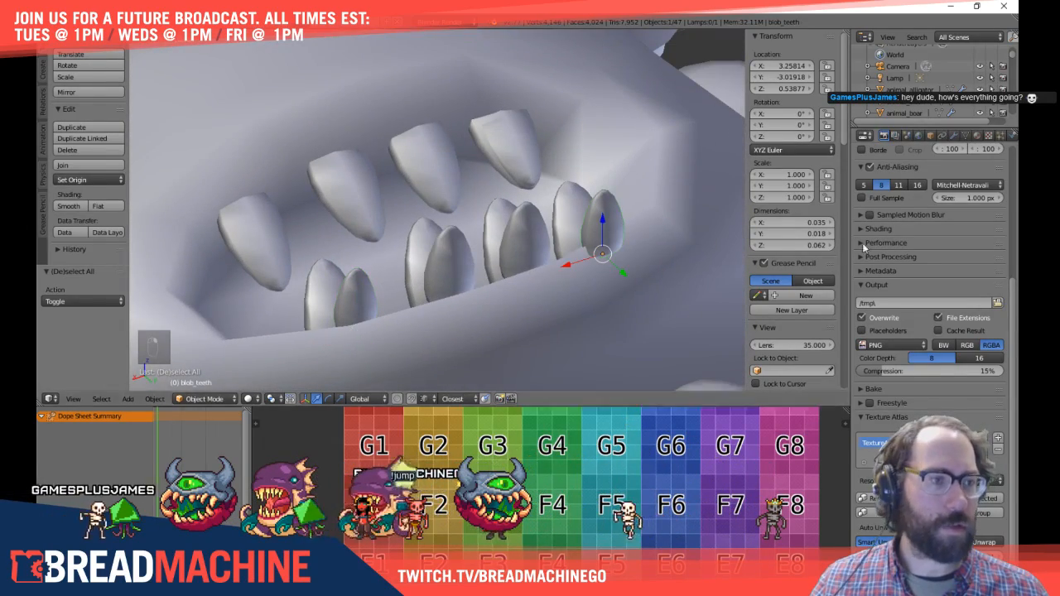
click(790, 177)
text(1.)
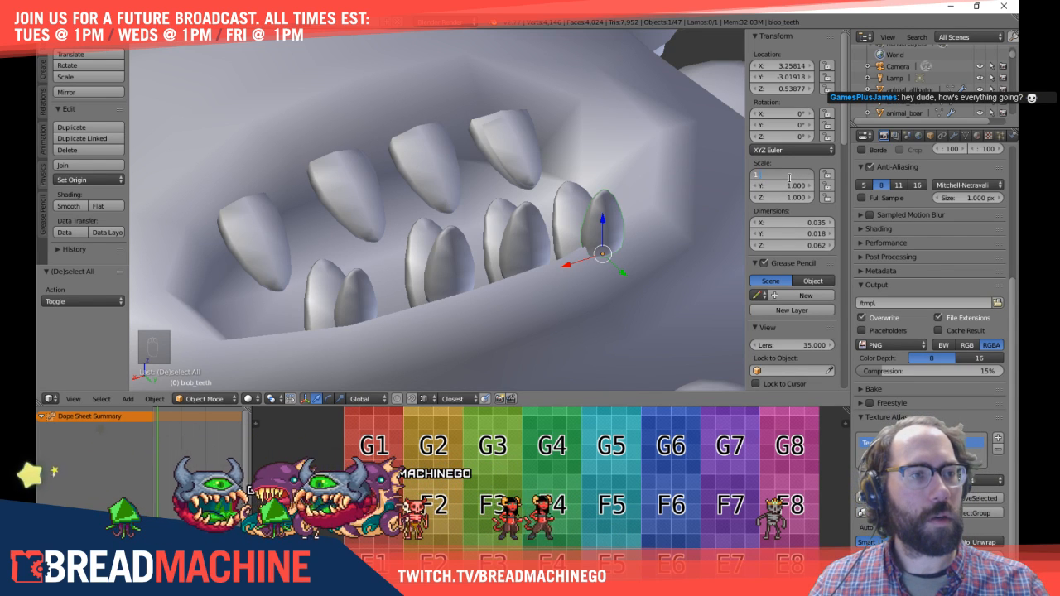
text(2)
key(Tab)
text(1)
key(Tab)
text(1.2)
key(Tab)
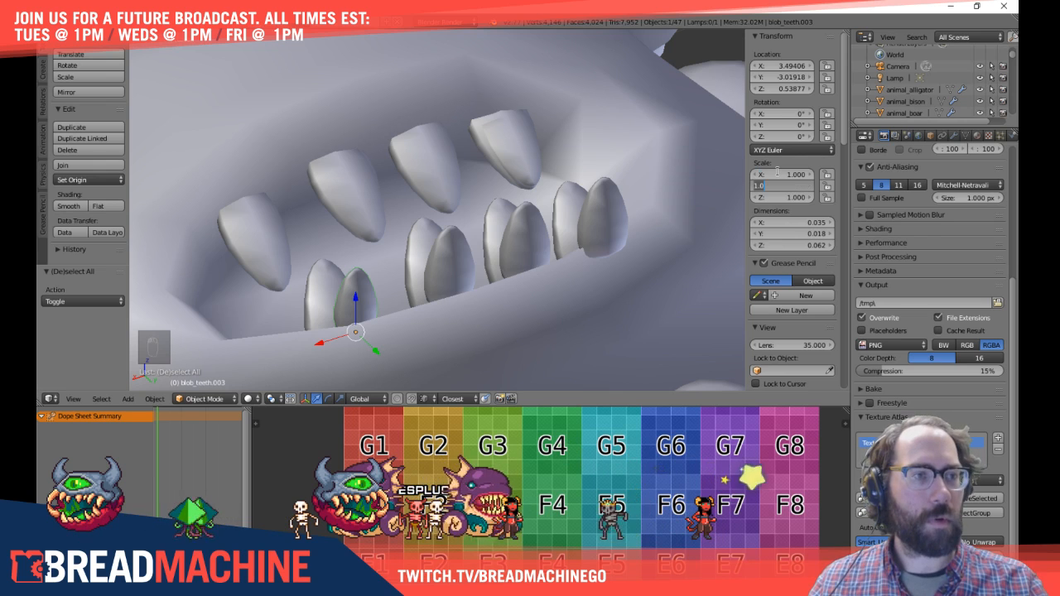
Step: Set the scale of the lower front tooth at the opposite end, blob_teeth.003, to 1.2 on all three axes
text(1.0)
key(Return)
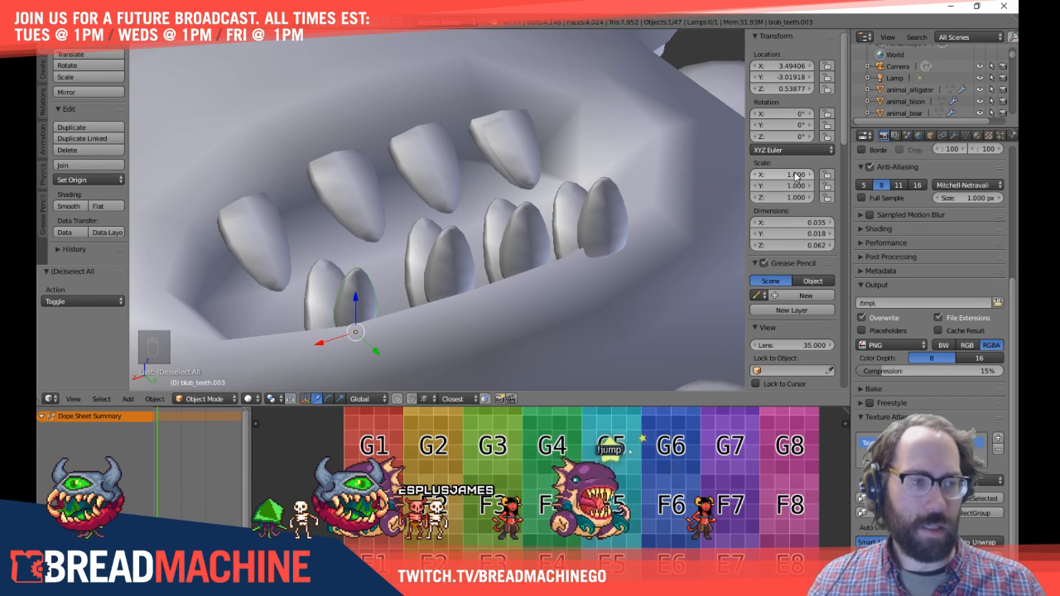
click(795, 174)
text(1.0)
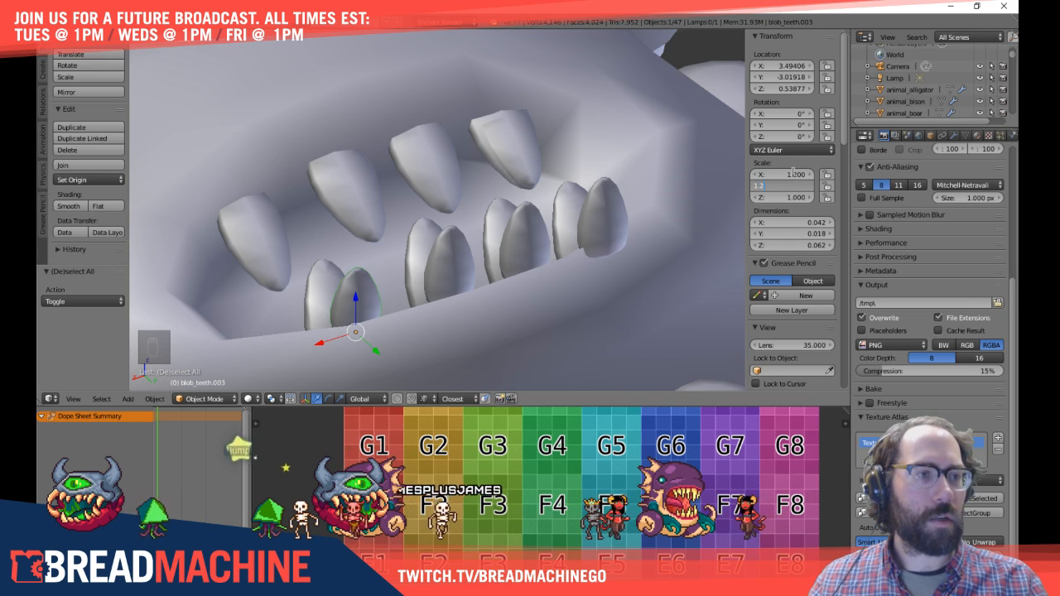
key(Tab)
text(1.2)
key(Return)
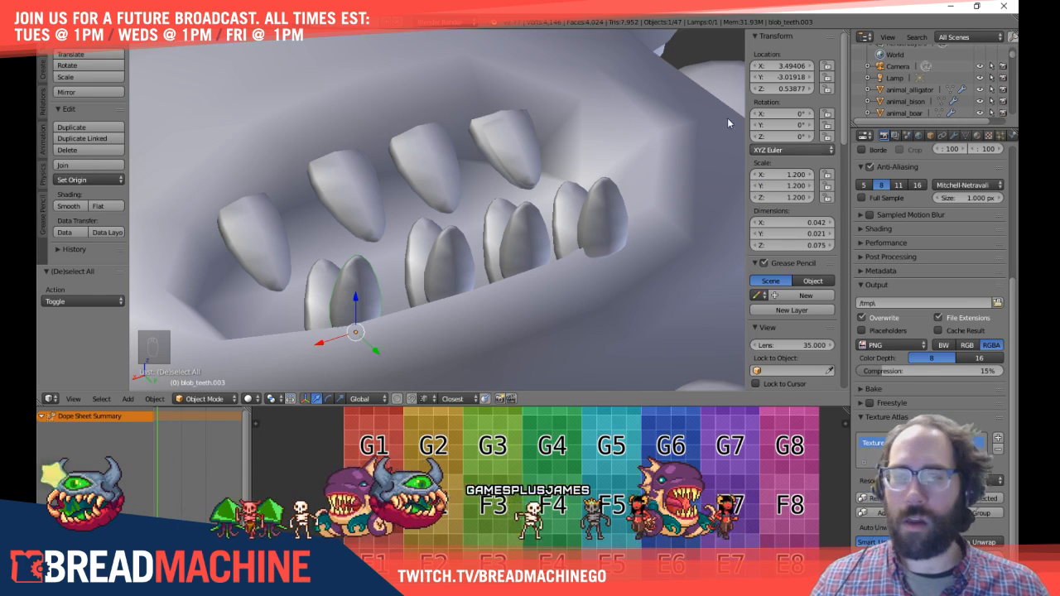
Step: Select all four lower front teeth, tilt them about 35° into the mouth, and move them about -0.003 in Y and -0.004 in Z
shift+right_click(431, 265)
shift+right_click(509, 234)
shift+right_click(596, 212)
key(KP_3)
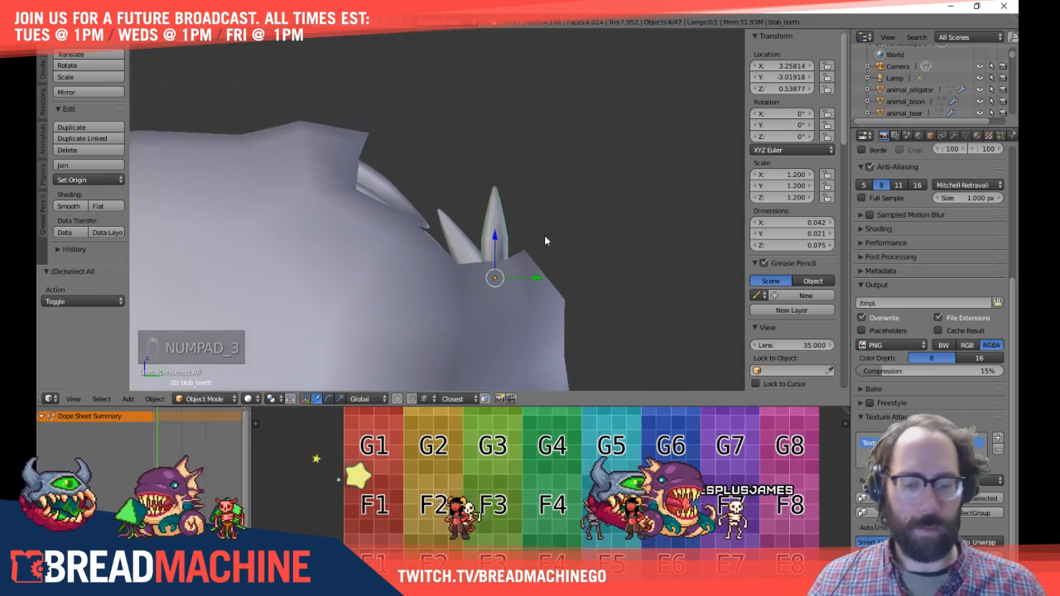
key(r)
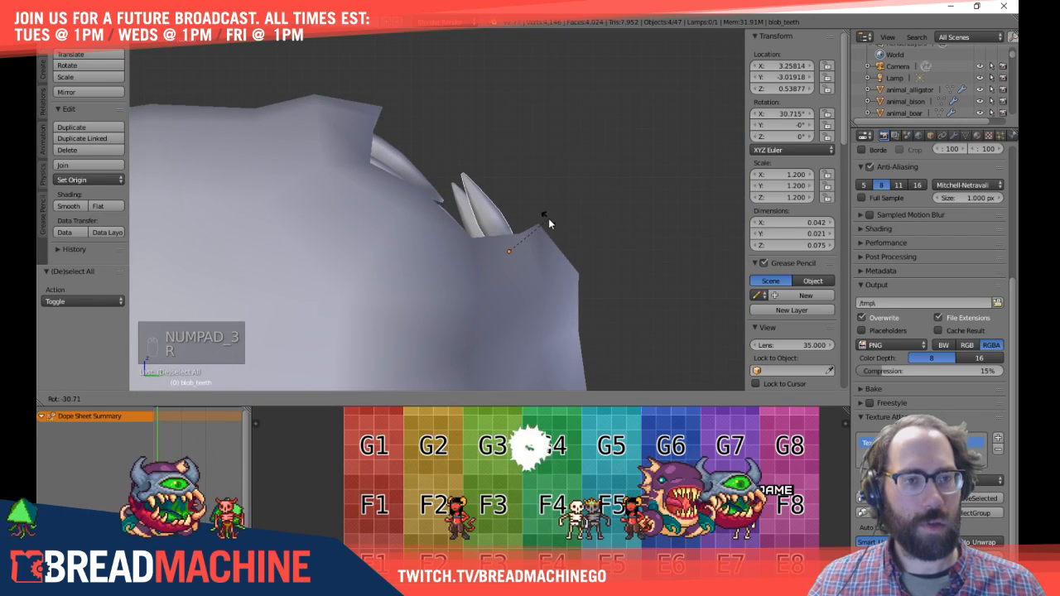
click(544, 218)
key(g)
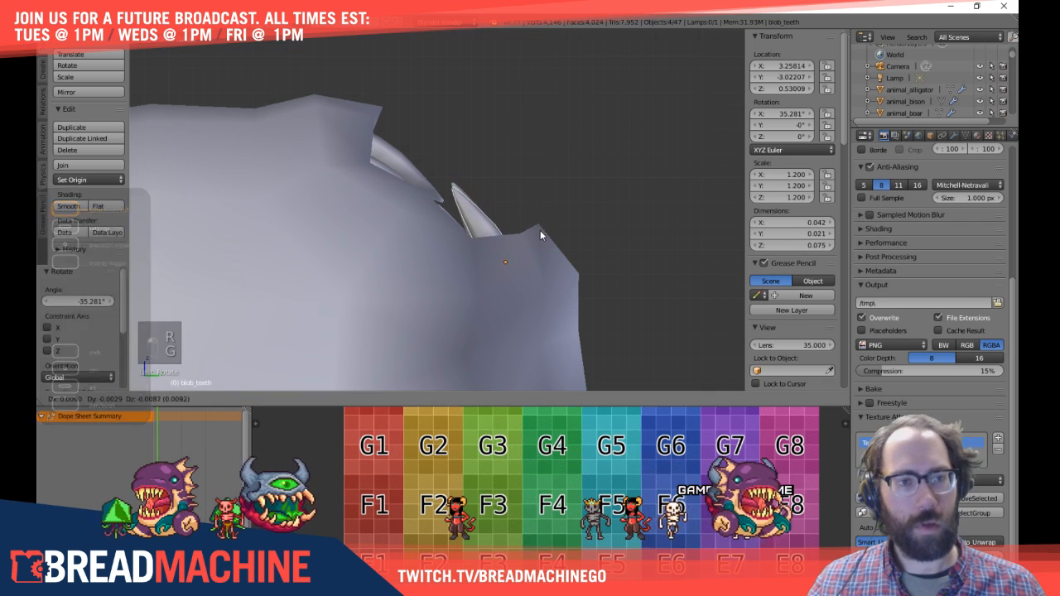
click(540, 226)
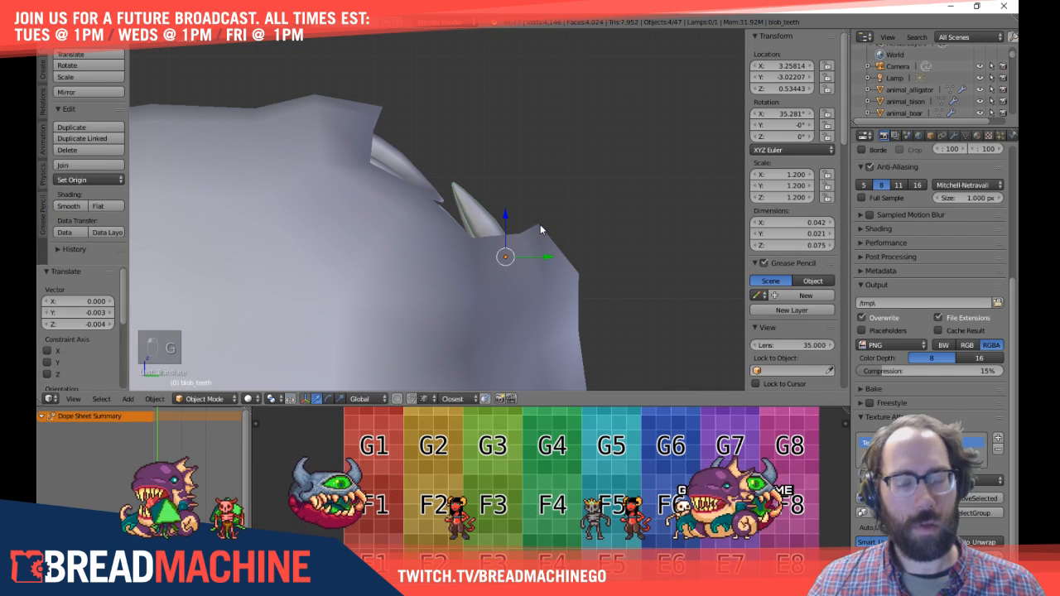
Step: Rotate the four lower front teeth back by about 4°, move them about -0.004 in Y and -0.003 in Z, and deselect everything
key(r)
click(595, 128)
key(g)
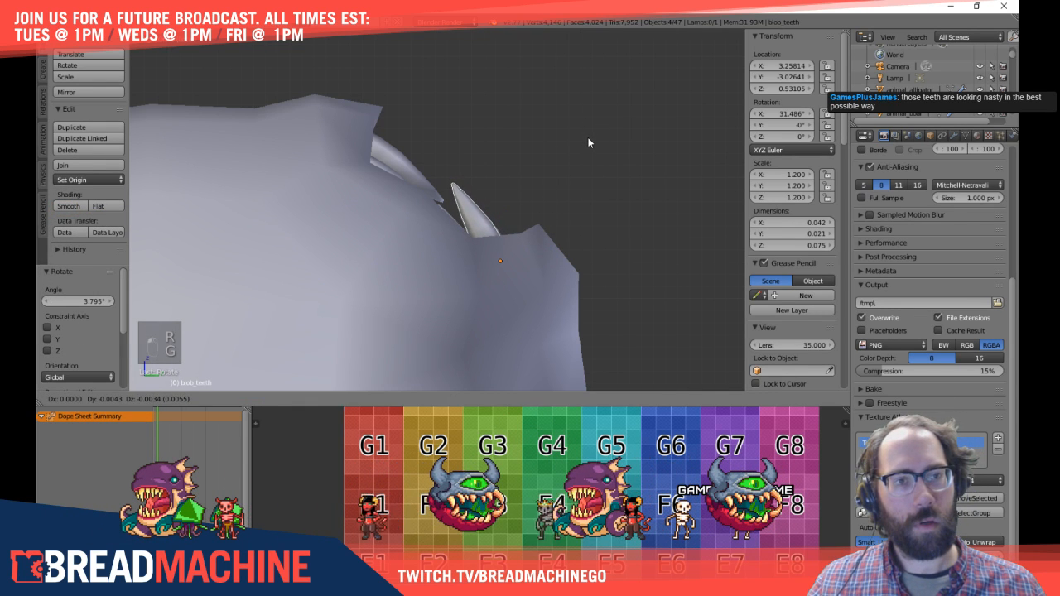
click(587, 147)
key(a)
Step: Inspect the placement of the lower front teeth from above and from the side, selecting them one at a time
middle_drag(621, 159, 555, 208)
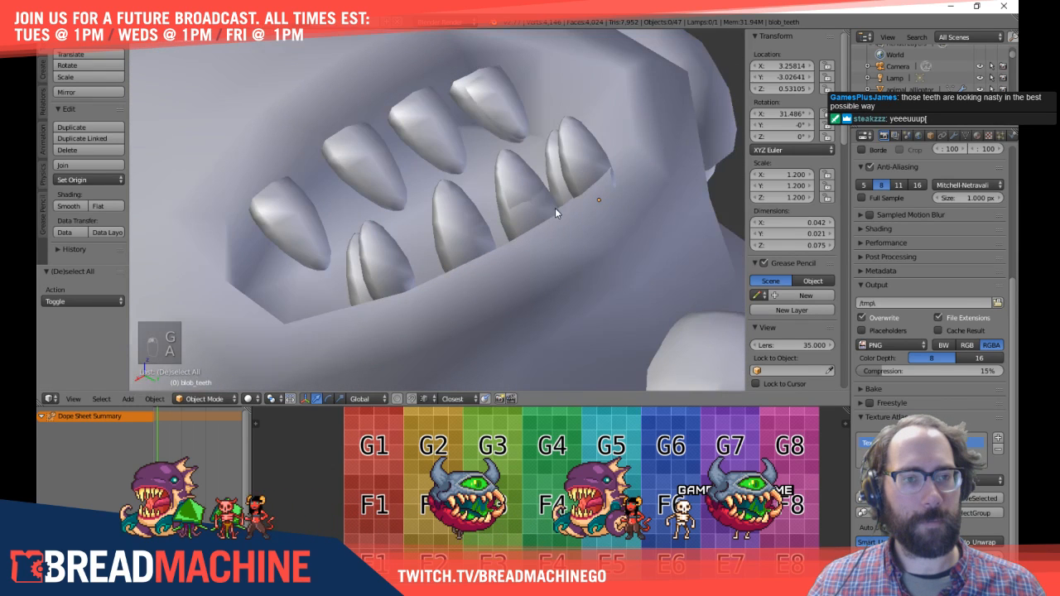
key(KP_7)
shift+middle_drag(423, 377, 530, 226)
scroll(423, 169, up, 8)
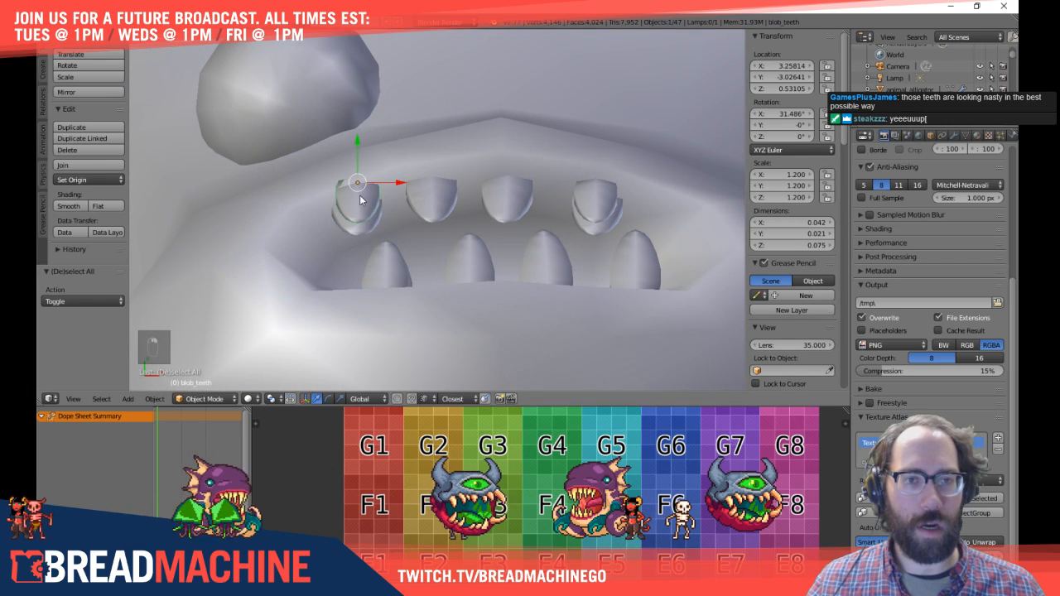
right_click(434, 193)
right_click(514, 199)
key(z)
key(z)
right_click(592, 204)
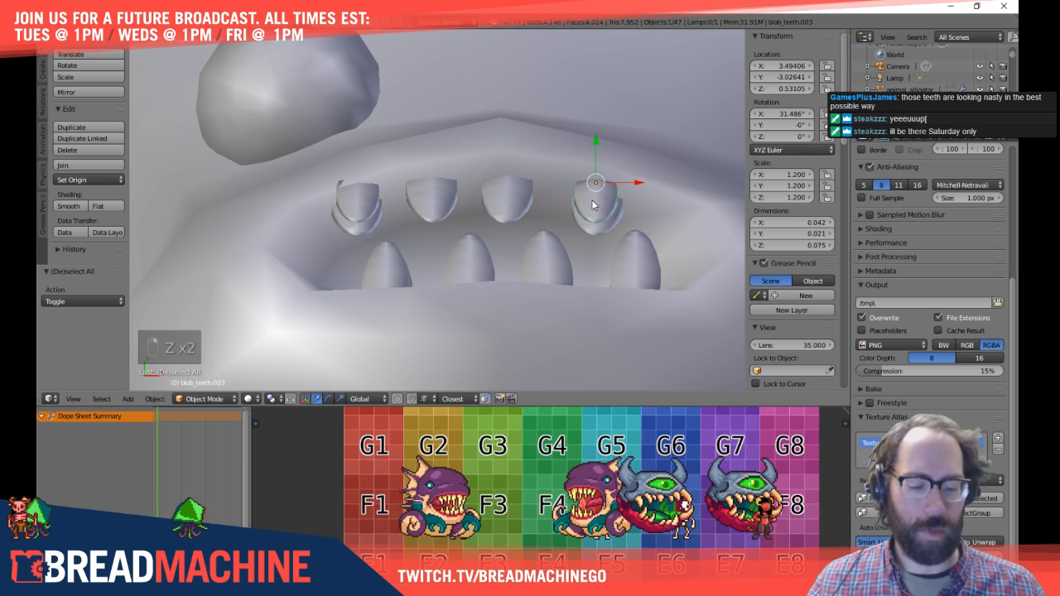
key(KP_3)
middle_drag(592, 199, 476, 195)
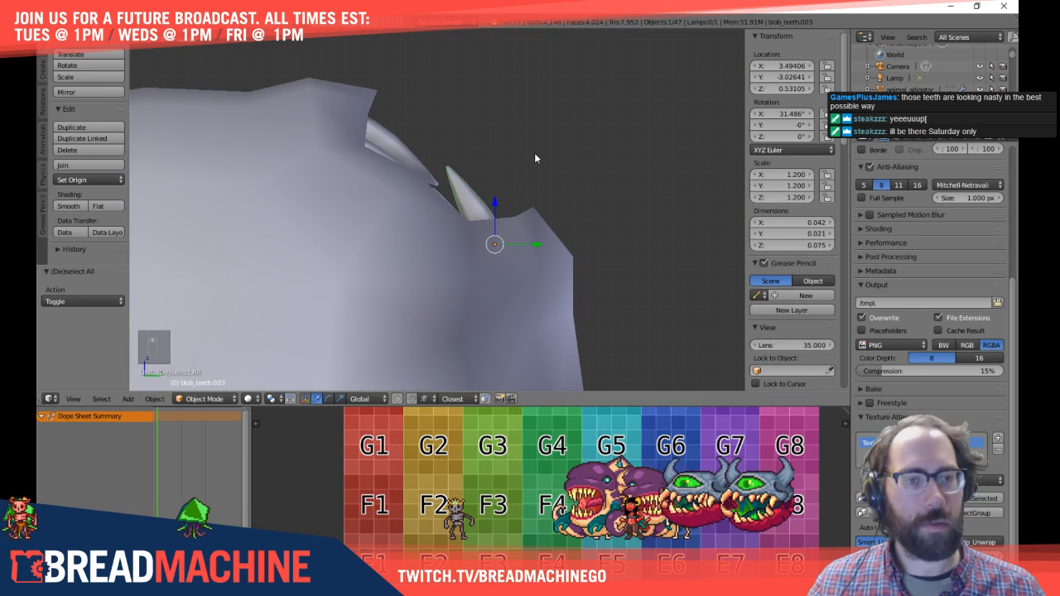
Step: Try to reposition the end lower front tooth, blob_teeth.003, in the side view
scroll(535, 153, up, 4)
key(g)
click(523, 219)
middle_drag(521, 218, 493, 169)
key(KP_3)
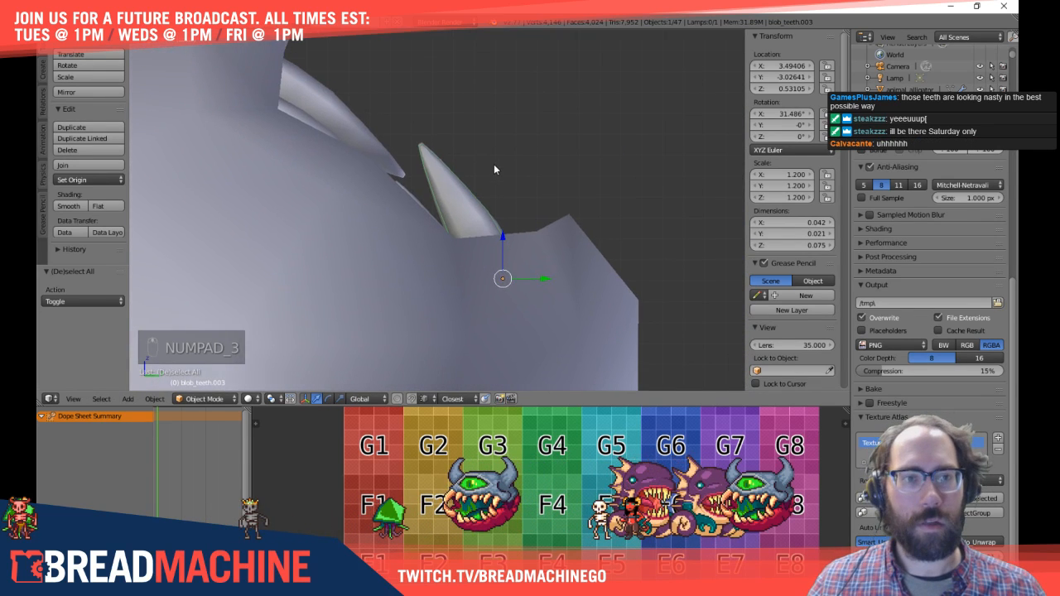
Step: Hide the blob body and select the four lower front teeth
middle_drag(515, 151, 504, 201)
shift+right_click(539, 148)
right_click(403, 96)
key(a)
right_click(503, 202)
key(h)
right_click(495, 164)
shift+right_click(473, 187)
shift+right_click(438, 209)
shift+right_click(414, 245)
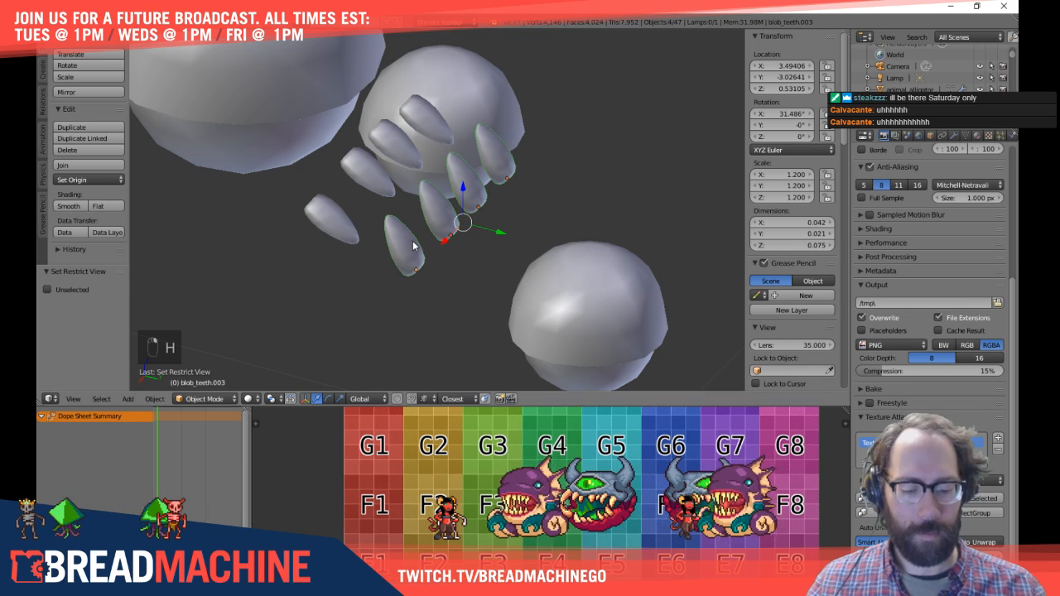
Step: Unhide the blob body and try to move the current selection in the side view with wireframe shading
key(KP_3)
key(alt+h)
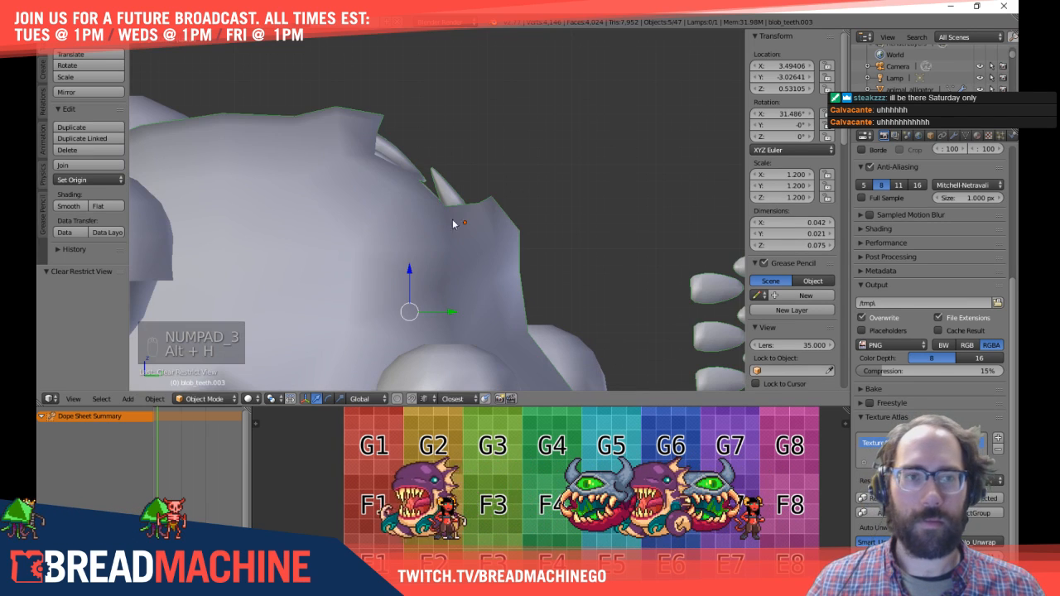
middle_drag(535, 187, 508, 247)
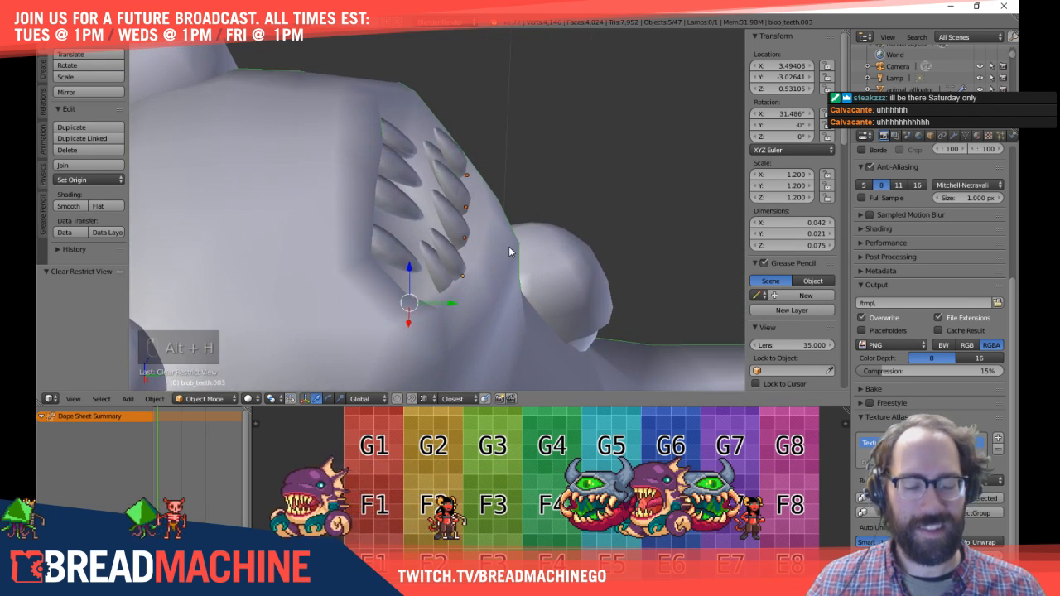
key(KP_3)
key(z)
scroll(488, 238, up, 3)
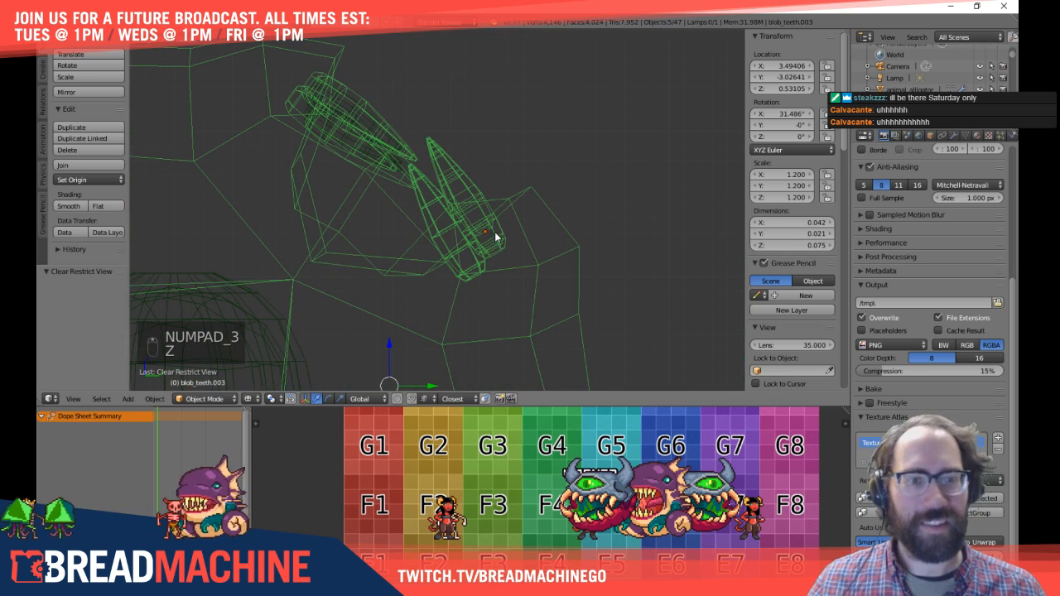
key(g)
right_click(480, 241)
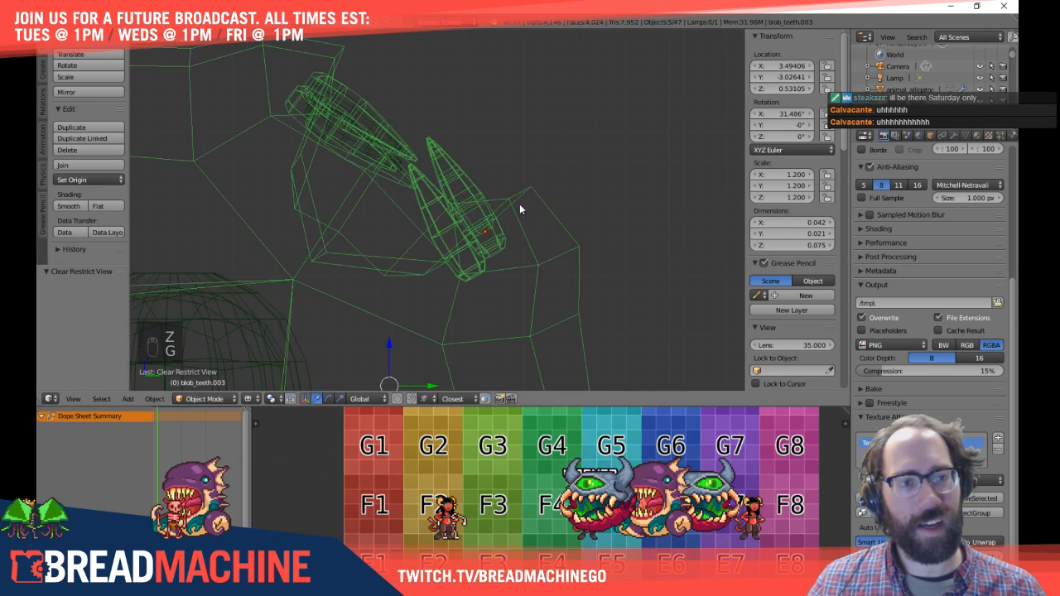
key(g)
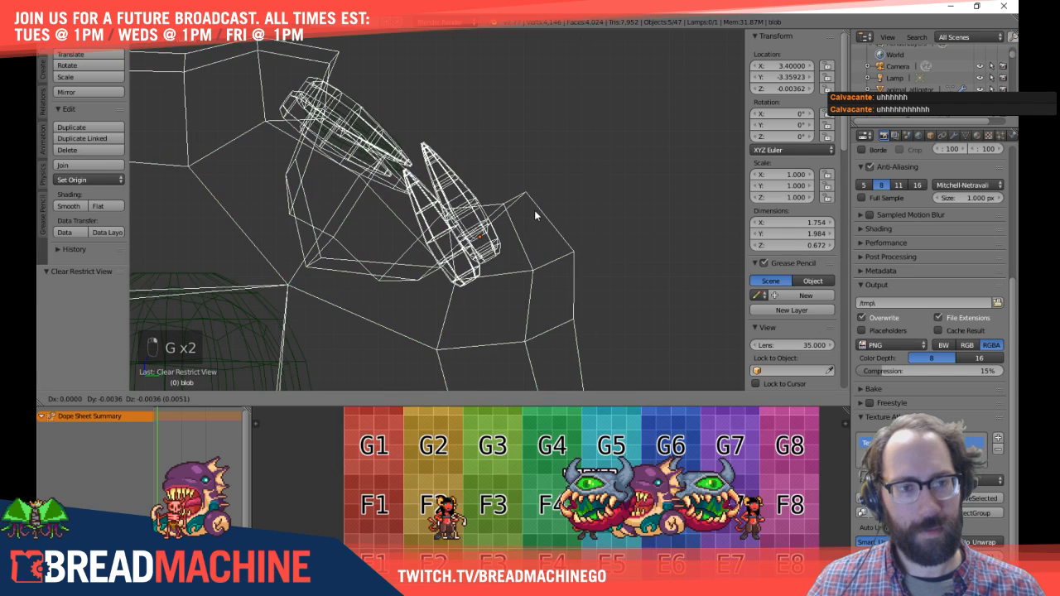
right_click(535, 209)
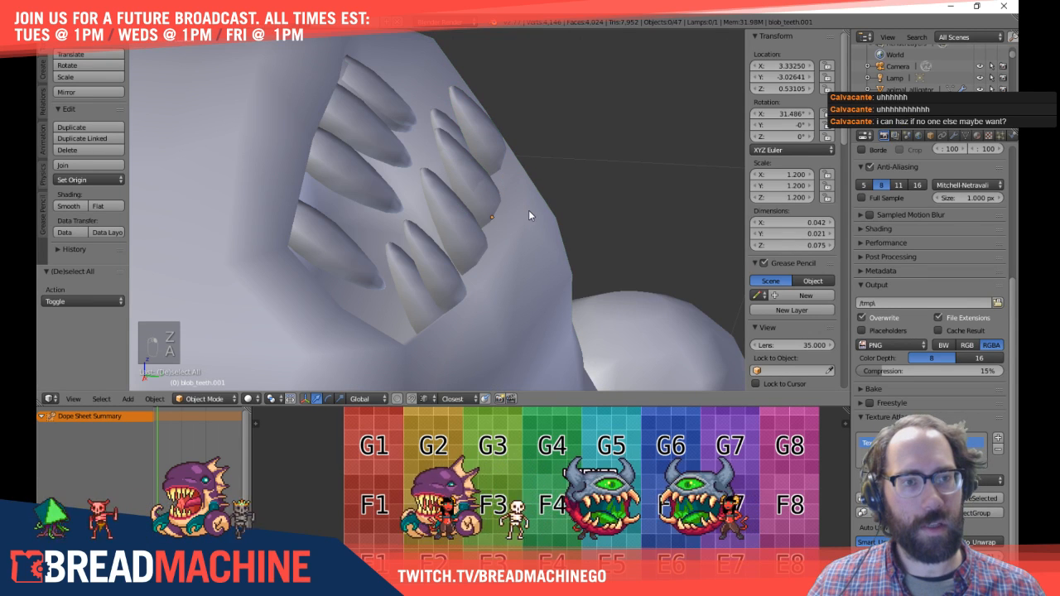
Step: Select and hide the blob body, then select all four lower front teeth
right_click(528, 211)
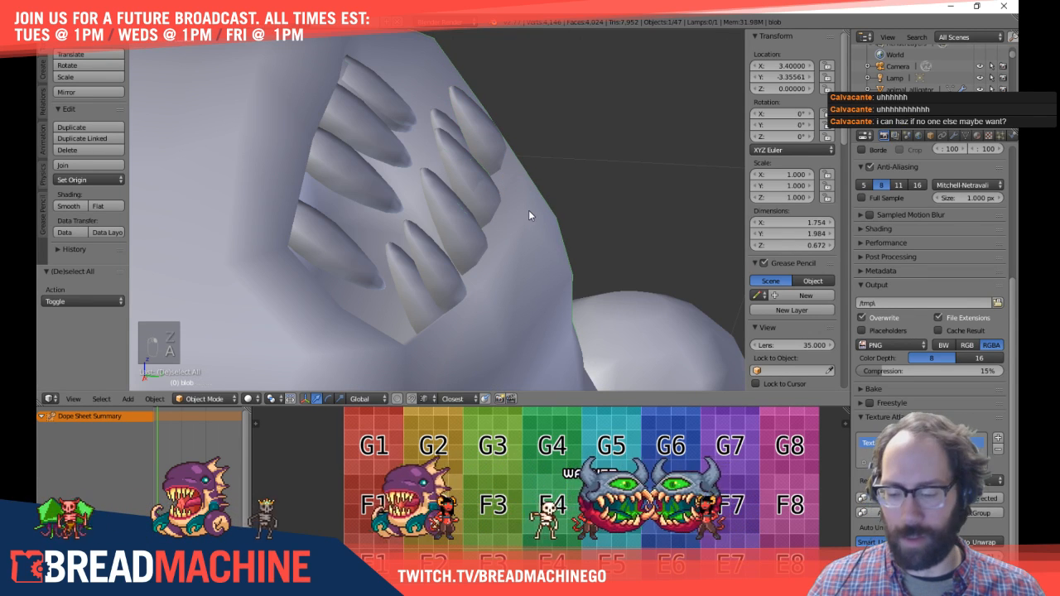
key(h)
right_click(483, 173)
shift+right_click(469, 196)
shift+right_click(456, 223)
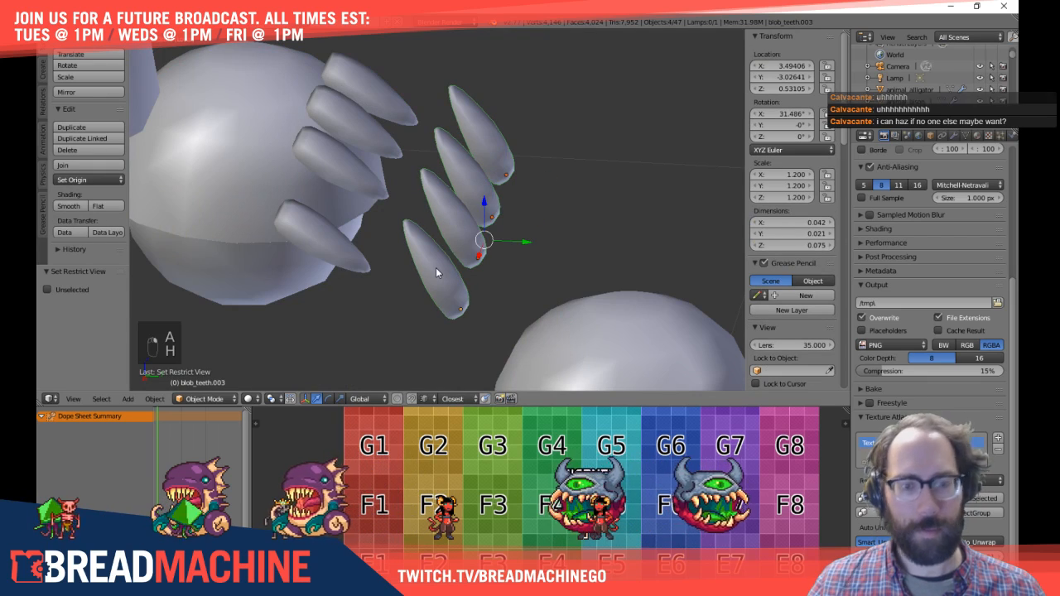
Step: Reveal the blob body, remove it from the selection, and try moving the four lower front teeth
key(alt+h)
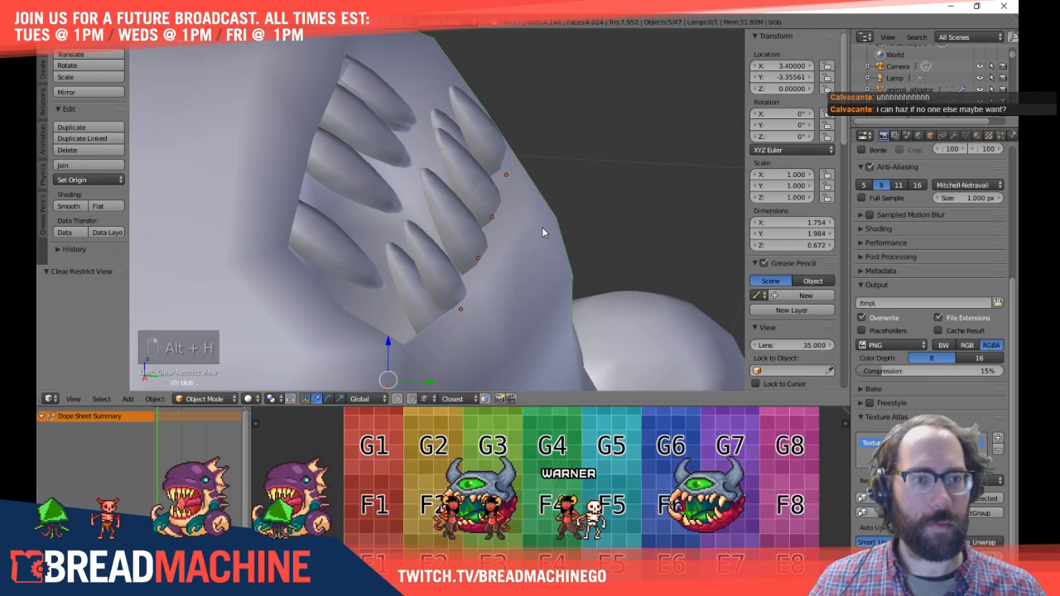
shift+right_click(544, 230)
shift+right_click(547, 235)
key(g)
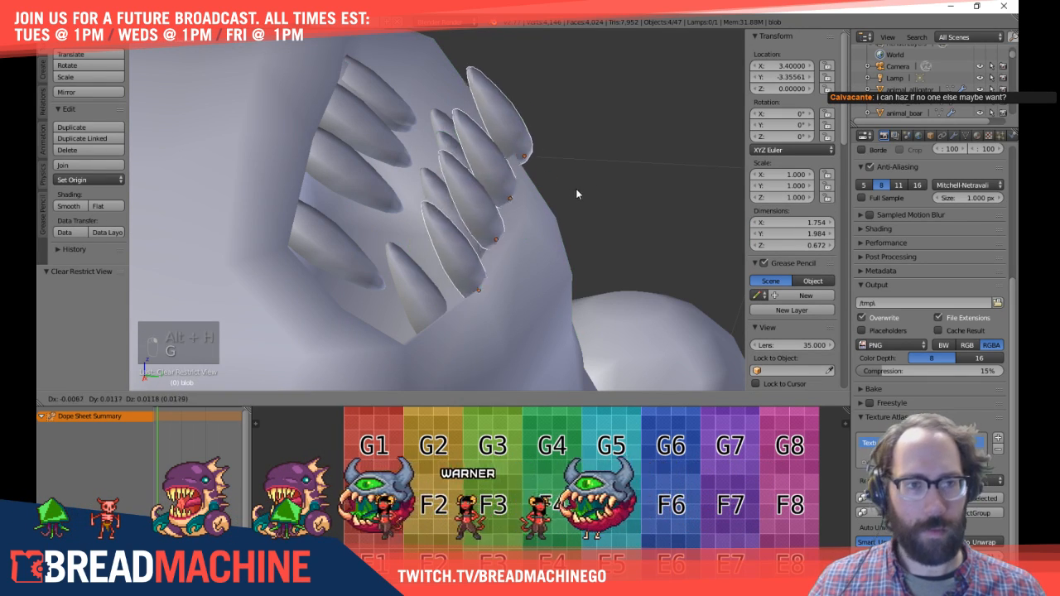
right_click(578, 190)
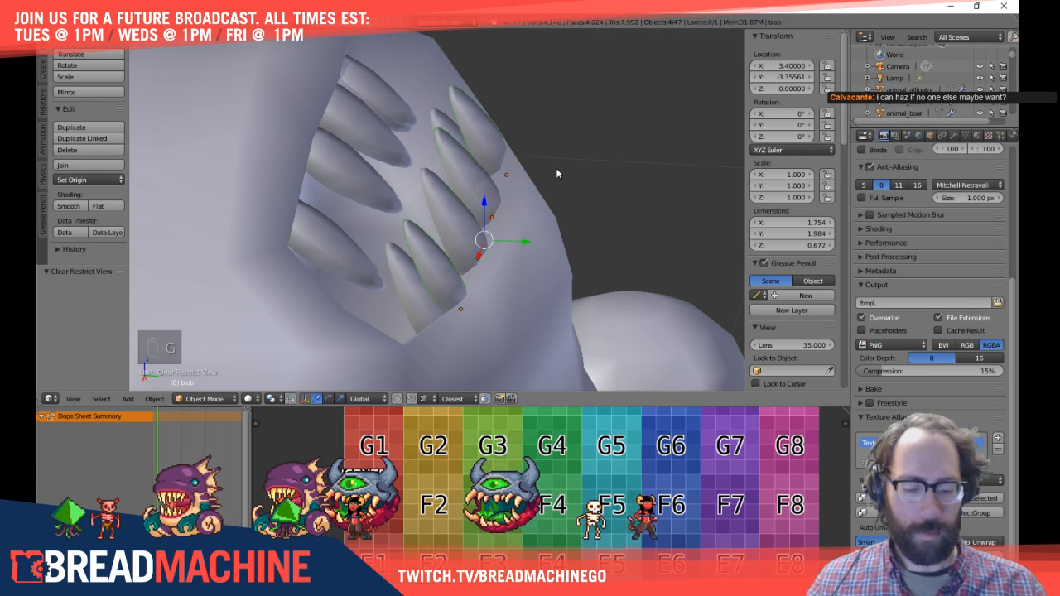
Step: Move the four lower front teeth together by about -0.012 in Y and -0.019 in Z, working in the wireframe side view
key(KP_3)
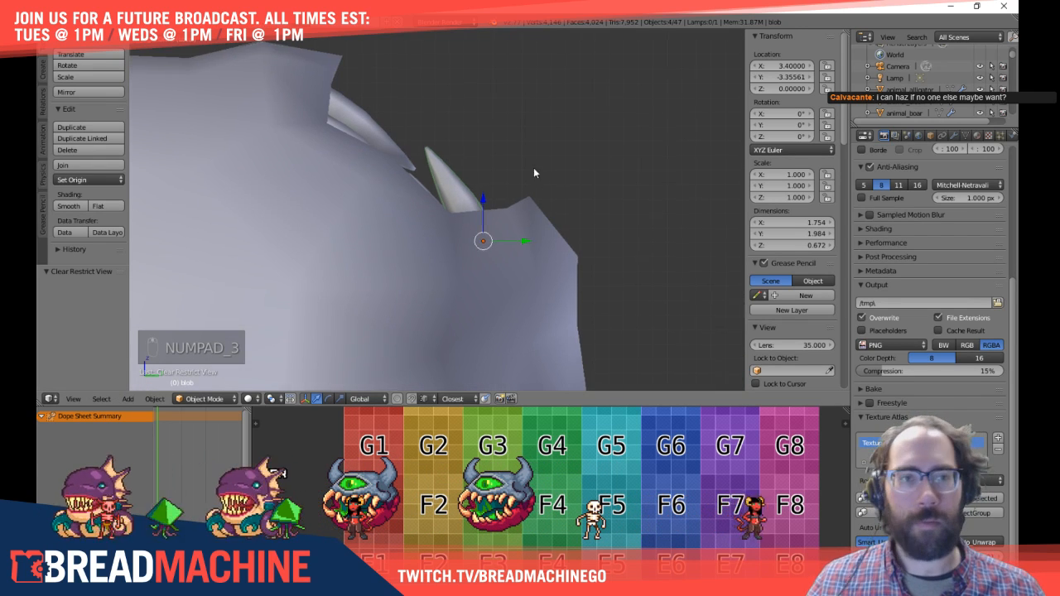
shift+middle_drag(541, 174, 509, 152)
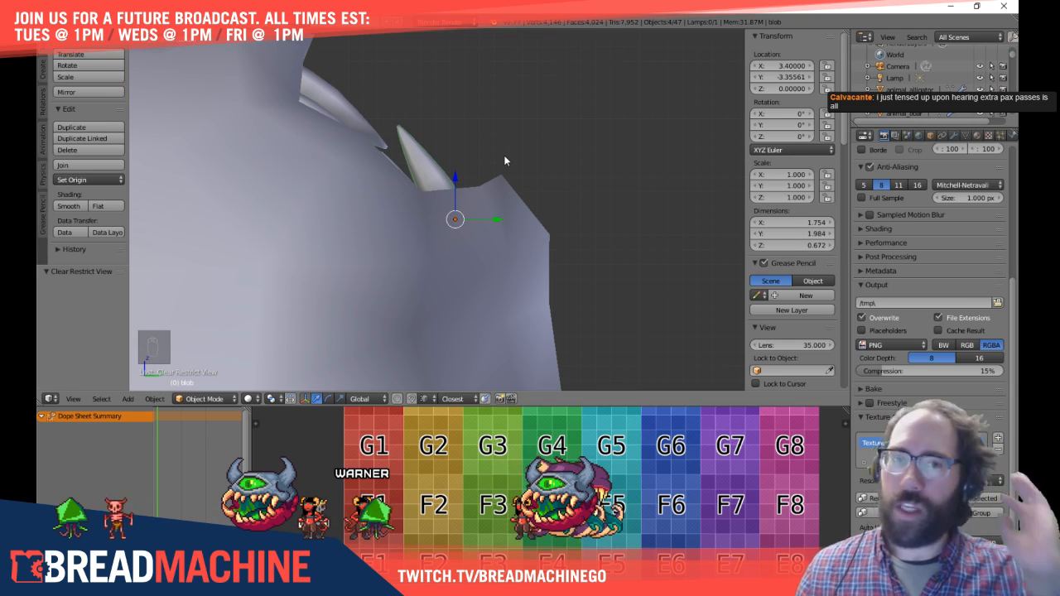
middle_drag(519, 133, 431, 188)
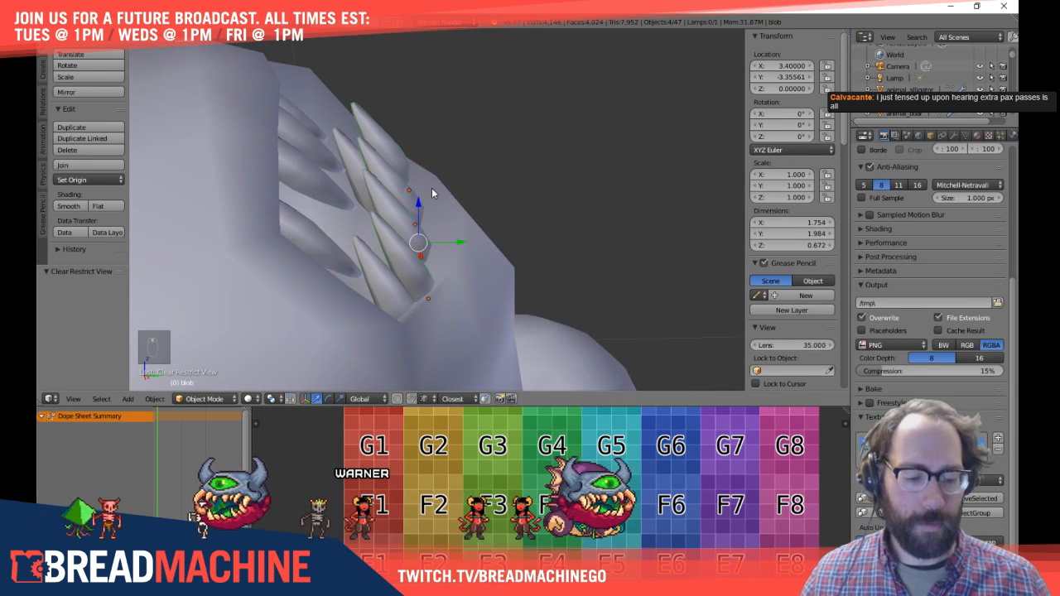
key(KP_3)
key(z)
middle_drag(405, 256, 468, 170)
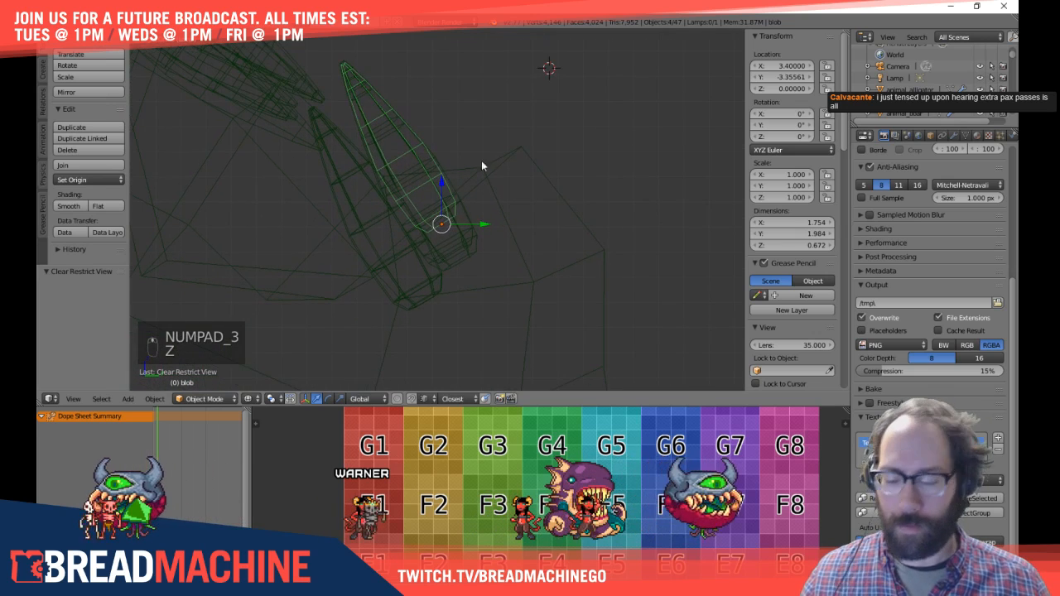
key(g)
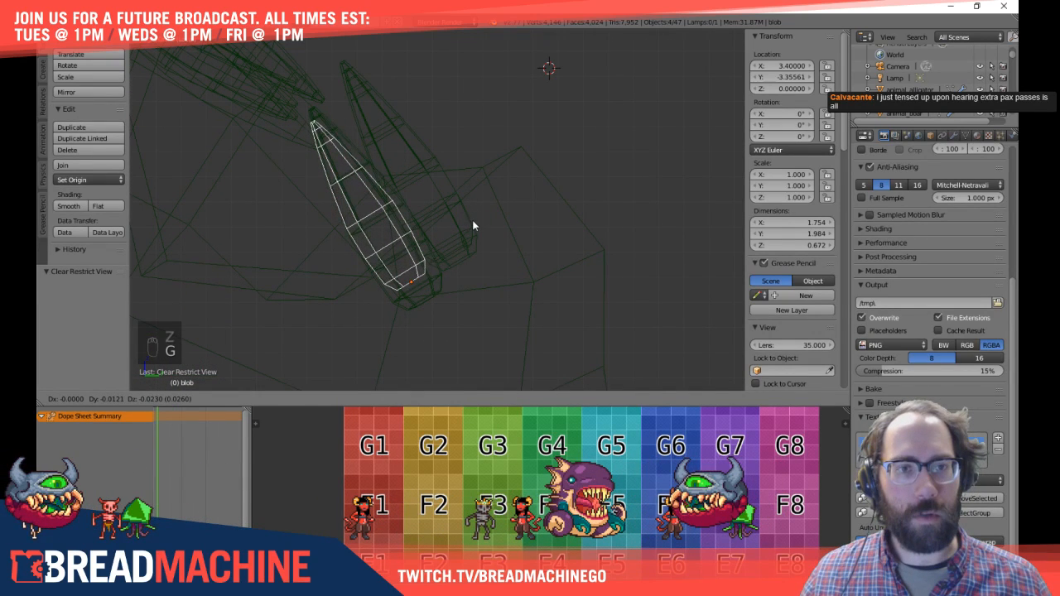
click(472, 223)
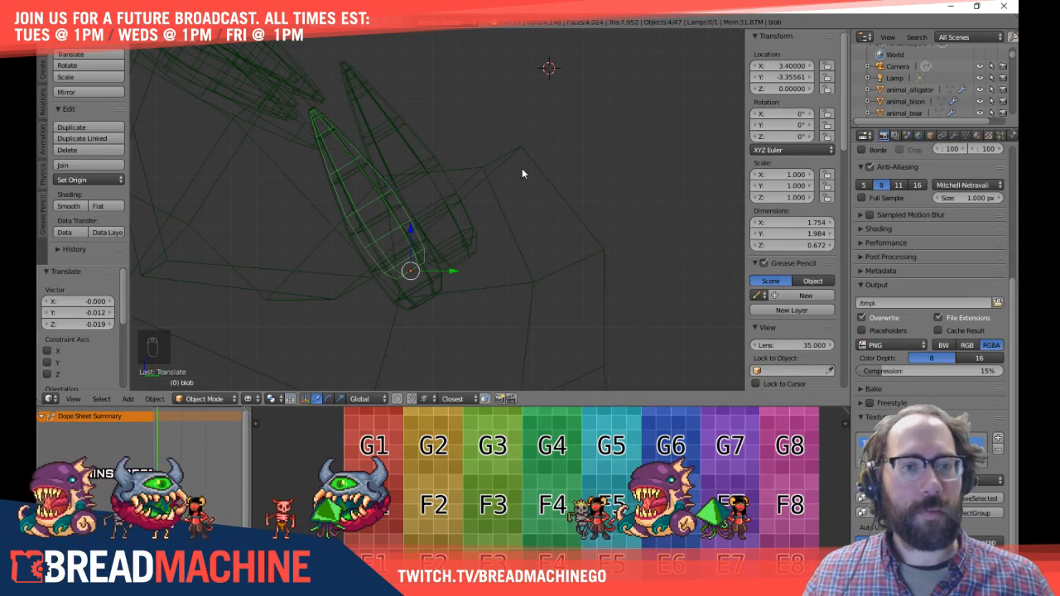
Step: Move the two middle lower teeth by about 0.014 in Y and 0.015 in Z and check their placement from above
mouse_move(455, 117)
middle_down()
mouse_move(489, 138)
mouse_move(481, 131)
mouse_move(537, 123)
mouse_move(519, 125)
middle_up()
key(z)
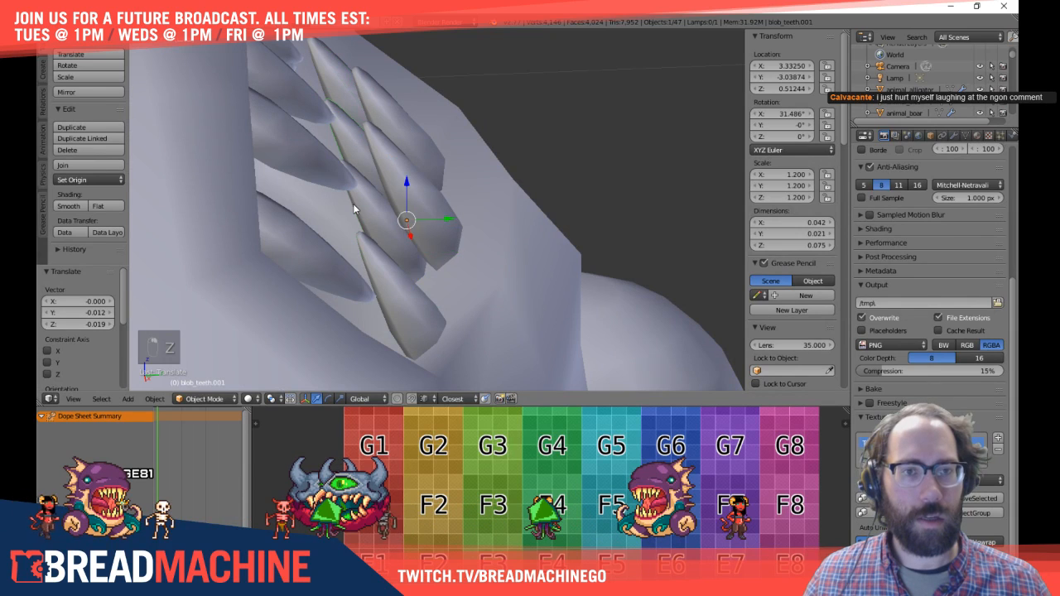
key(KP_3)
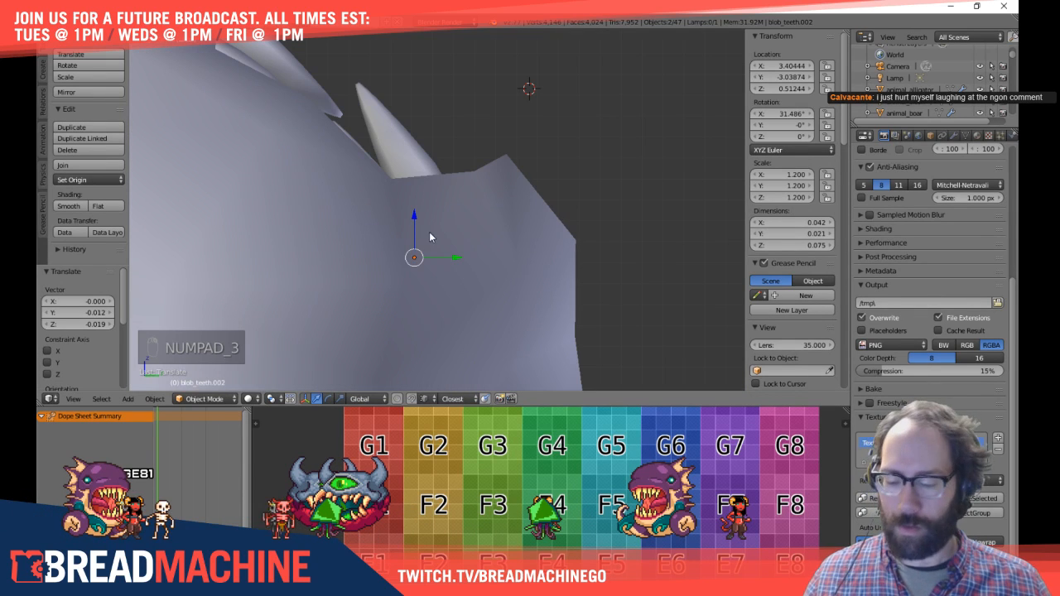
key(g)
click(461, 202)
key(z)
middle_drag(528, 189, 449, 219)
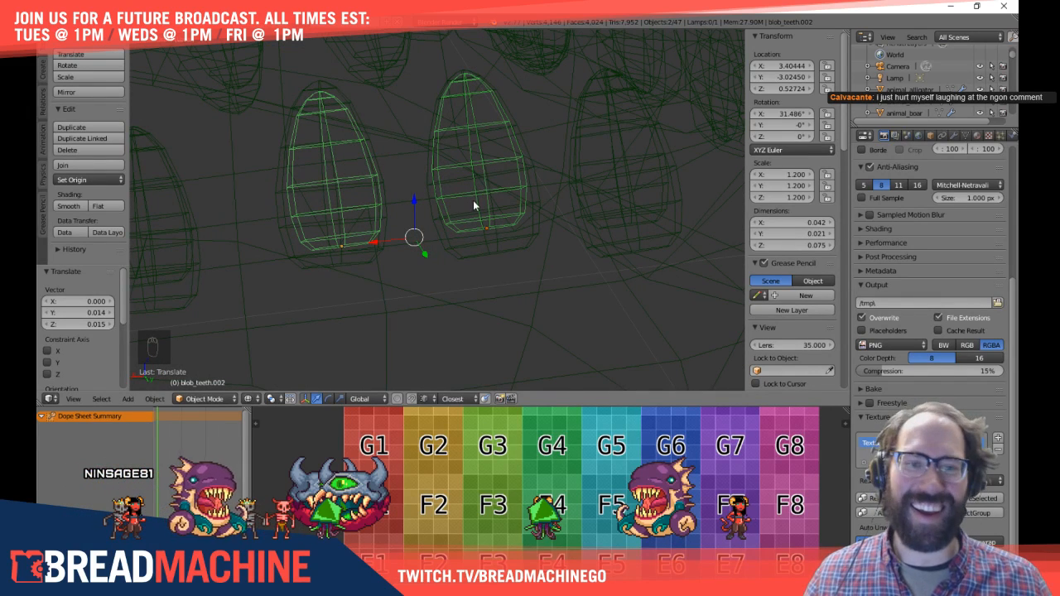
key(KP_7)
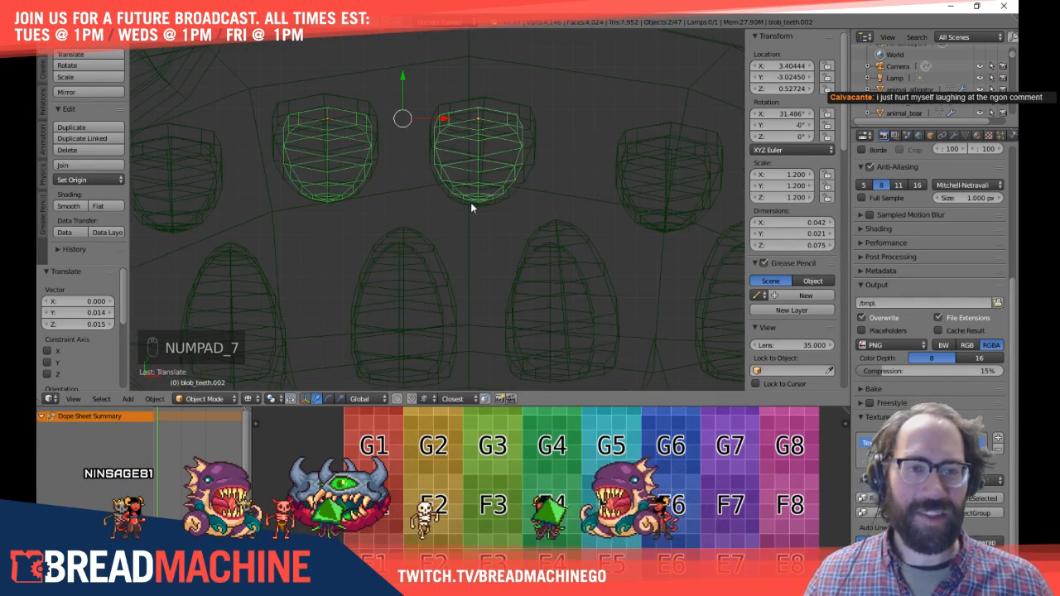
key(z)
mouse_move(497, 208)
middle_down()
mouse_move(430, 204)
mouse_move(320, 140)
mouse_move(268, 128)
mouse_move(379, 182)
mouse_move(459, 202)
middle_up()
Step: Enter Edit Mode on the blob body with nothing selected, then select two neighbouring lower teeth embedded in its mesh, starting from one mouth corner
right_click(444, 181)
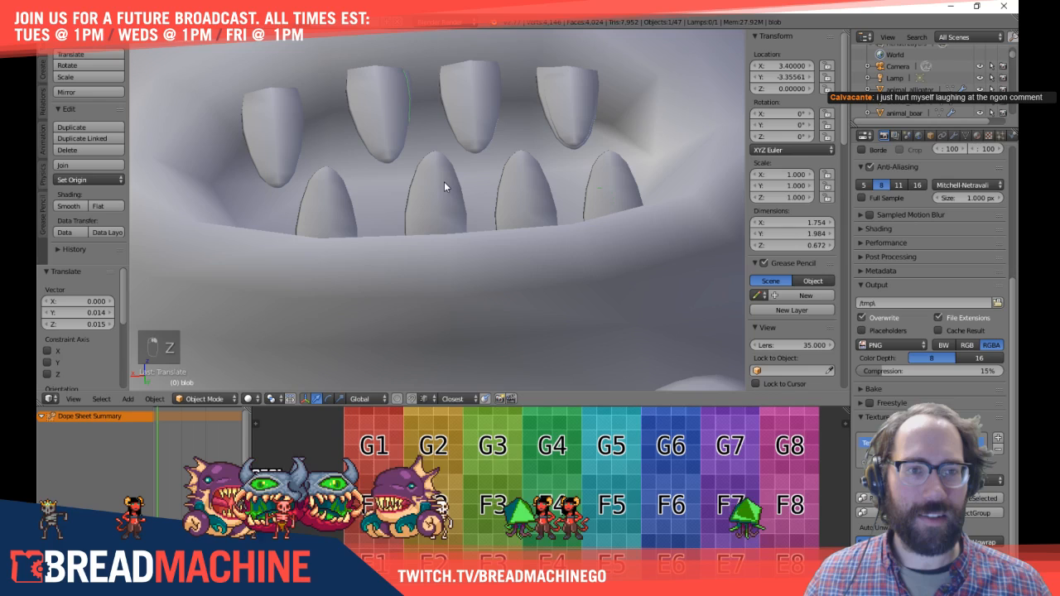
key(a)
middle_drag(635, 259, 543, 258)
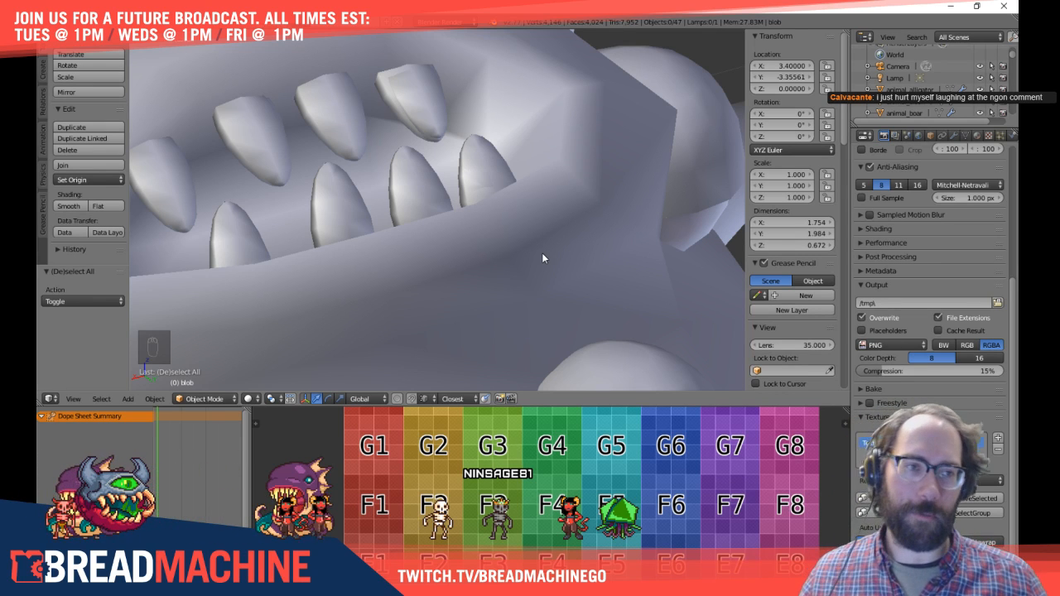
mouse_move(519, 248)
middle_down()
mouse_move(473, 263)
mouse_move(500, 248)
middle_up()
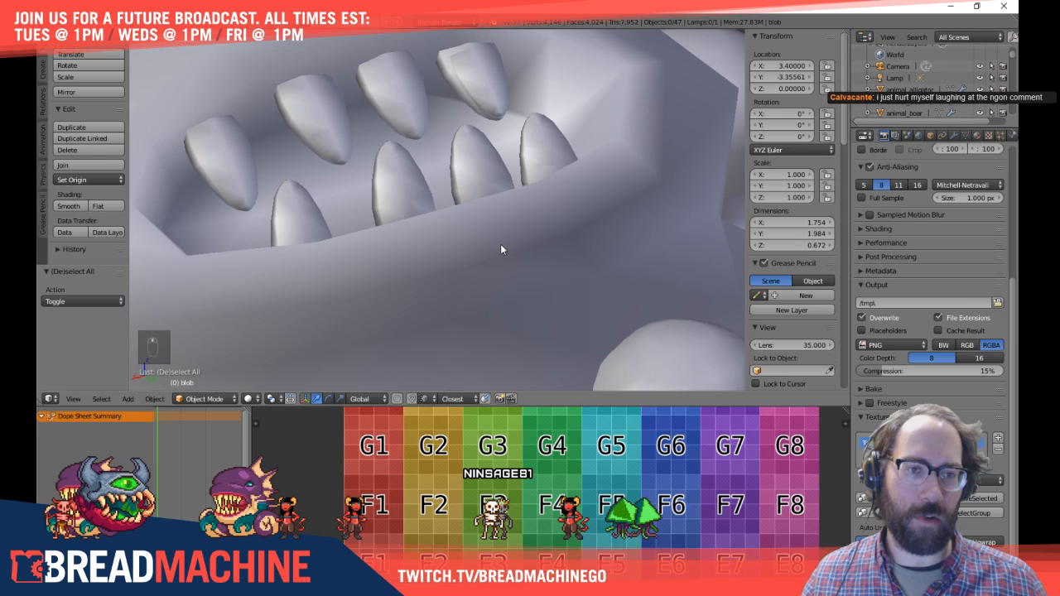
key(Tab)
key(l)
key(l)
key(l)
key(l)
key(l)
key(l)
key(l)
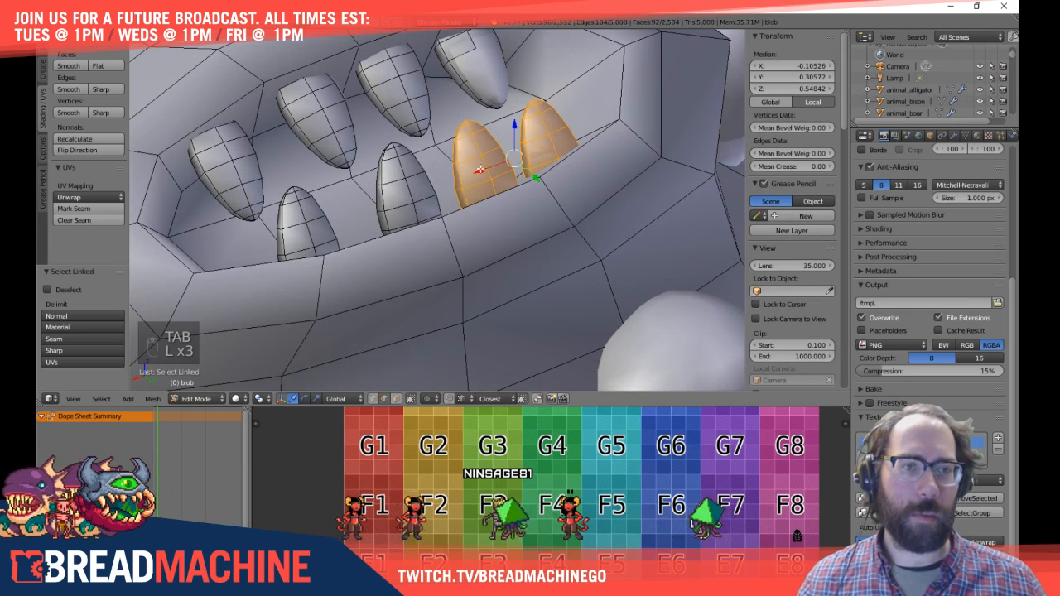
key(l)
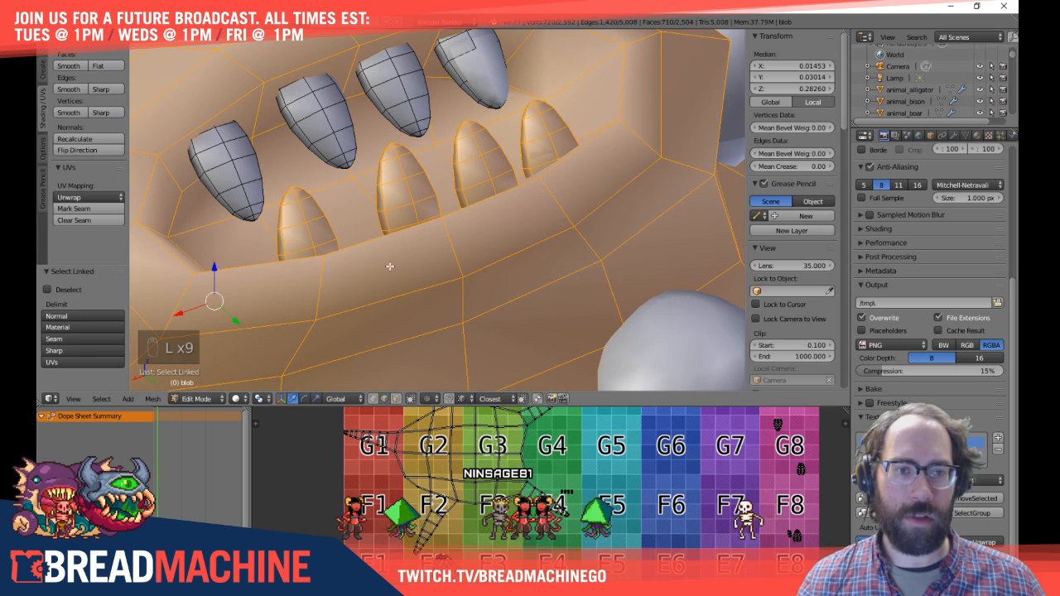
key(ctrl+z)
key(ctrl+z)
key(ctrl+z)
key(ctrl+z)
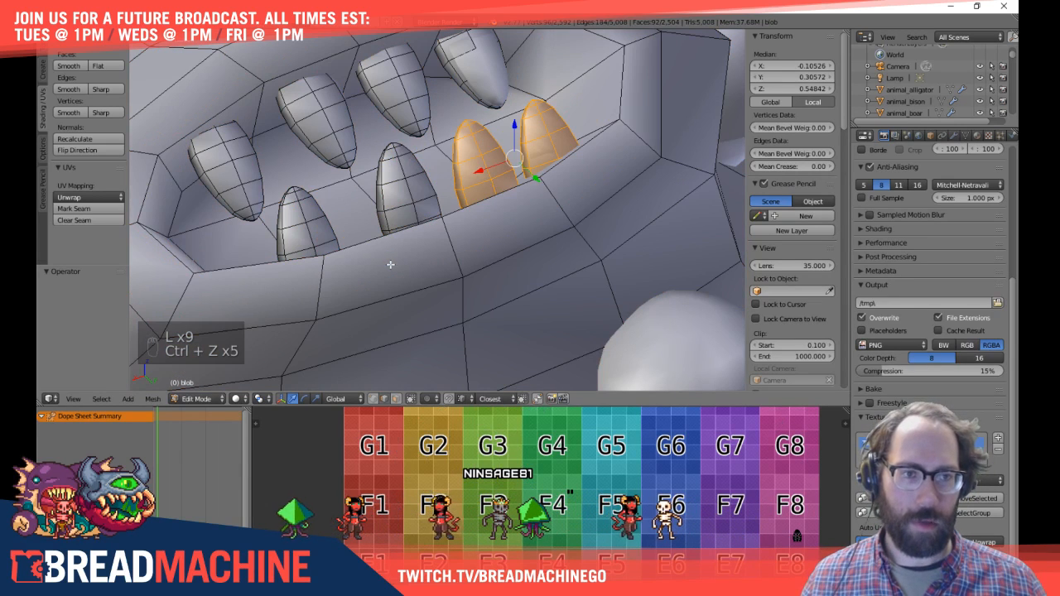
Step: Add the other two embedded lower teeth to the selection and delete the vertices of all four
key(l)
key(l)
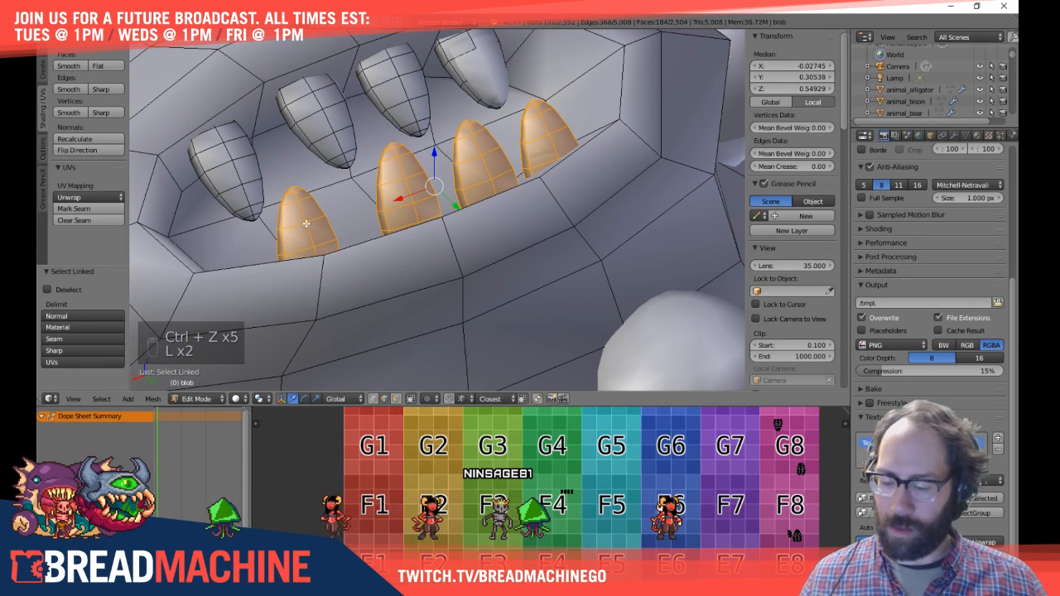
key(x)
click(305, 224)
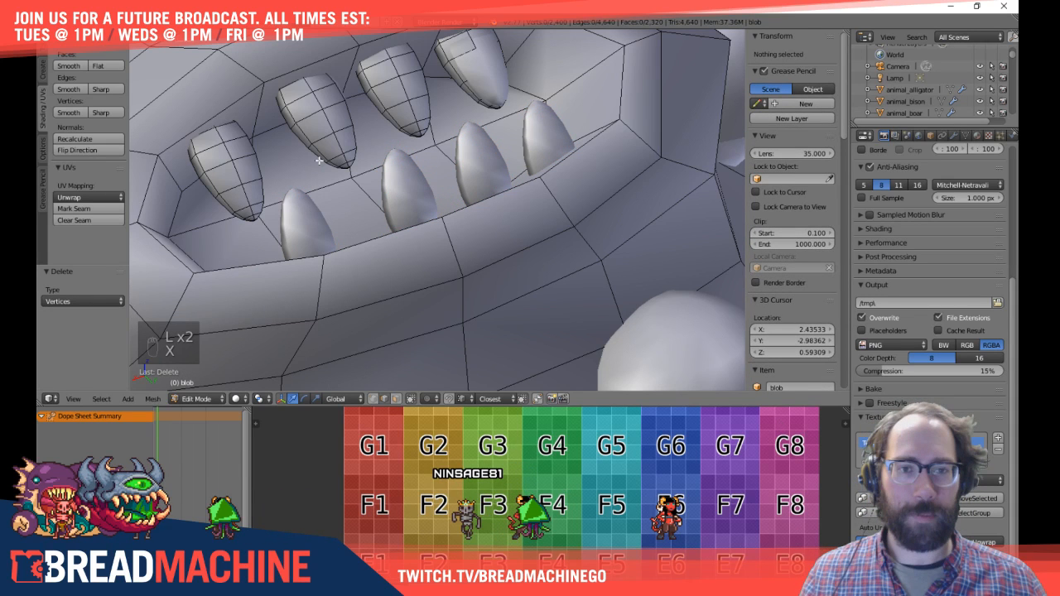
Step: Delete the vertices of the four upper teeth embedded in the blob mesh and return to Object Mode
key(l)
key(l)
key(x)
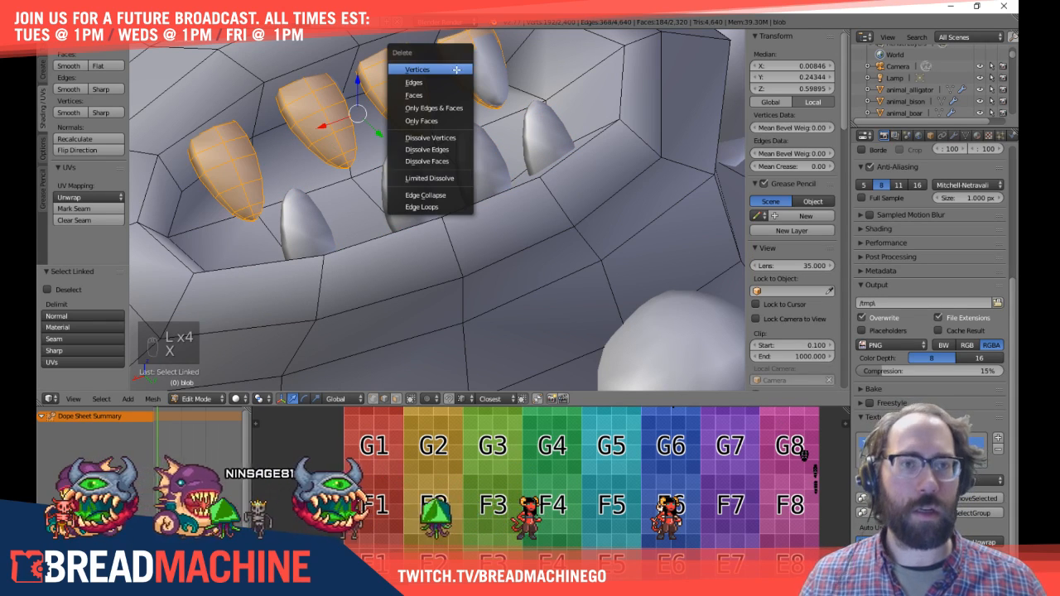
click(457, 70)
middle_drag(457, 69, 479, 182)
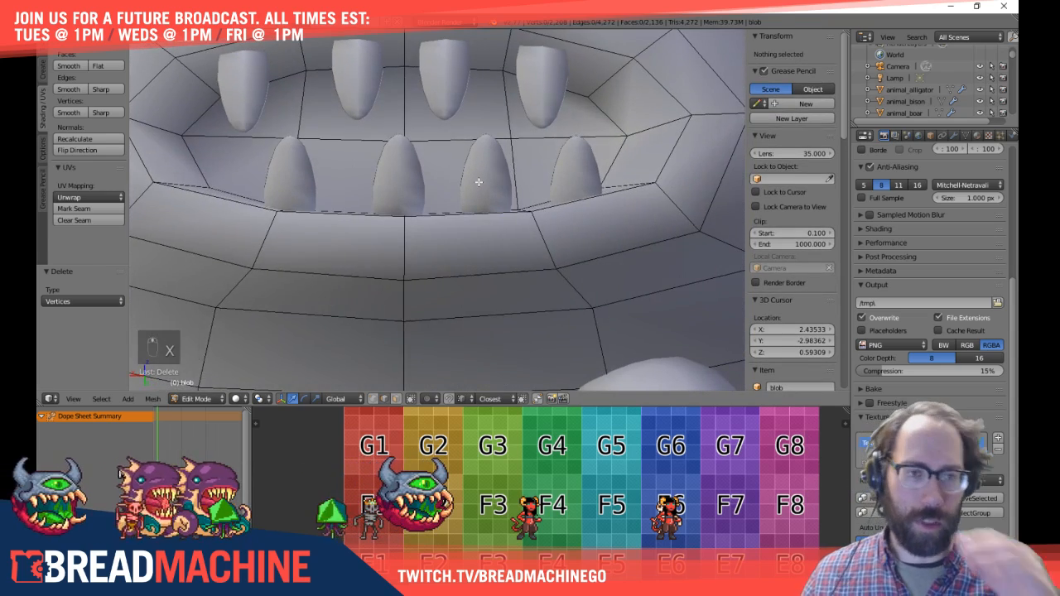
key(Tab)
middle_drag(459, 170, 383, 262)
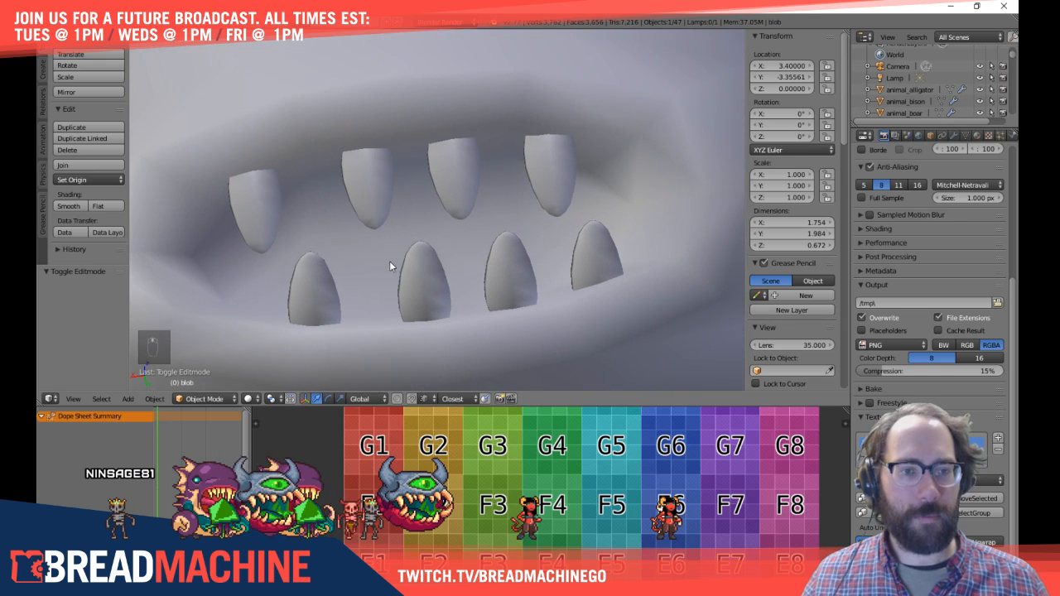
Step: Set the scale of the middle lower tooth blob_teeth.002 to 1.4 on all three axes
click(791, 187)
text(1.4)
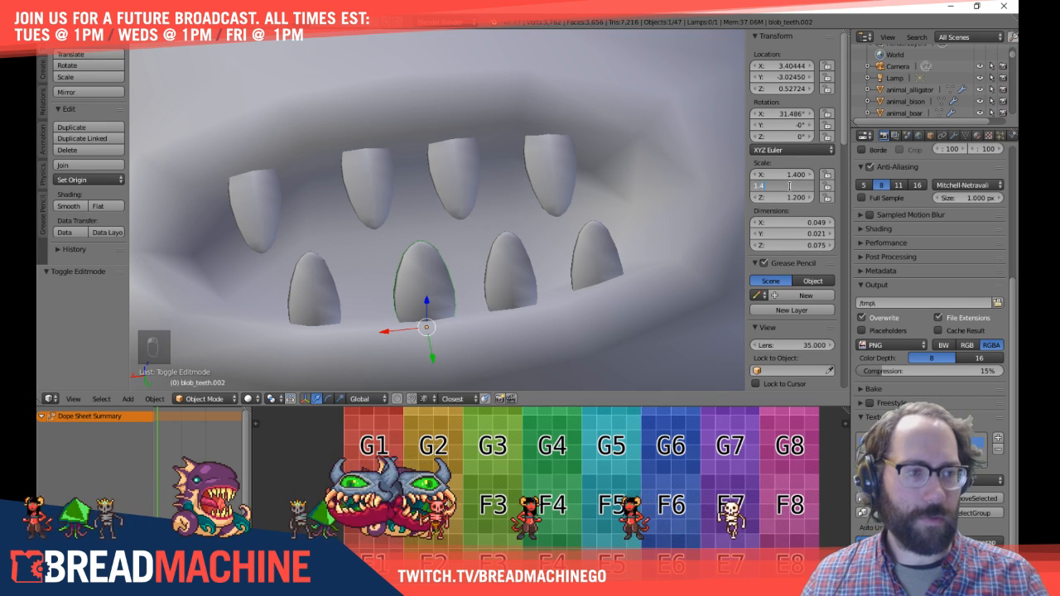
key(Tab)
text(1.4)
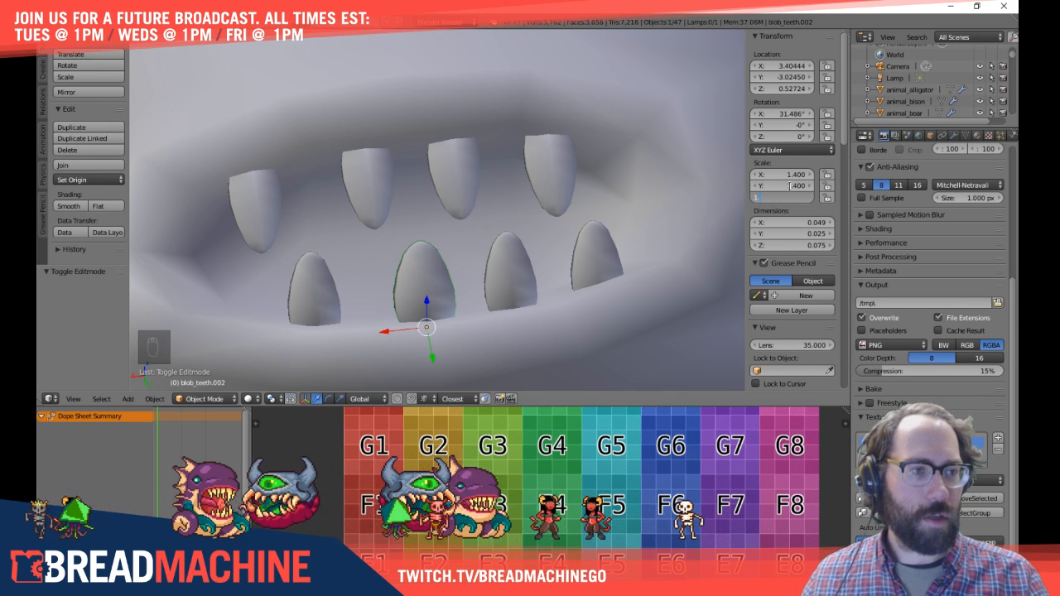
key(Return)
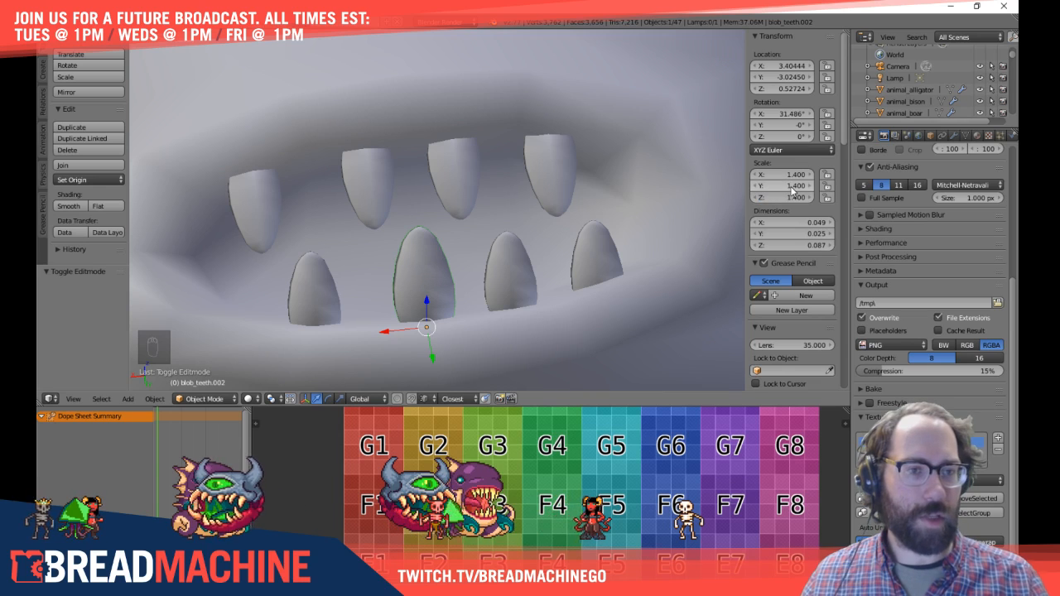
Step: Set the scale of the other middle lower tooth, blob_teeth.001, to 1.4 on all three axes
right_click(509, 276)
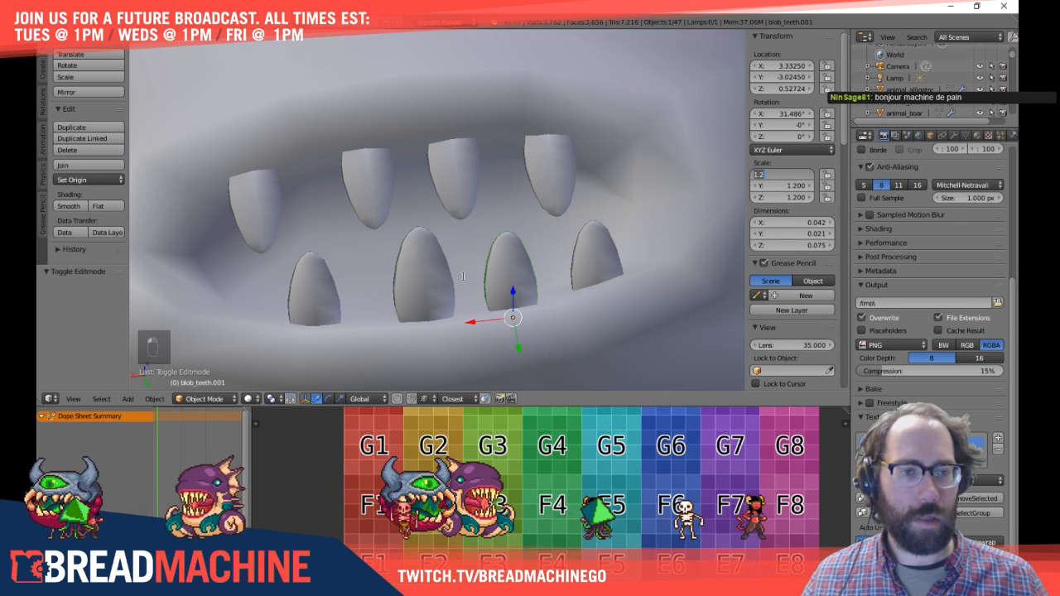
right_click(437, 283)
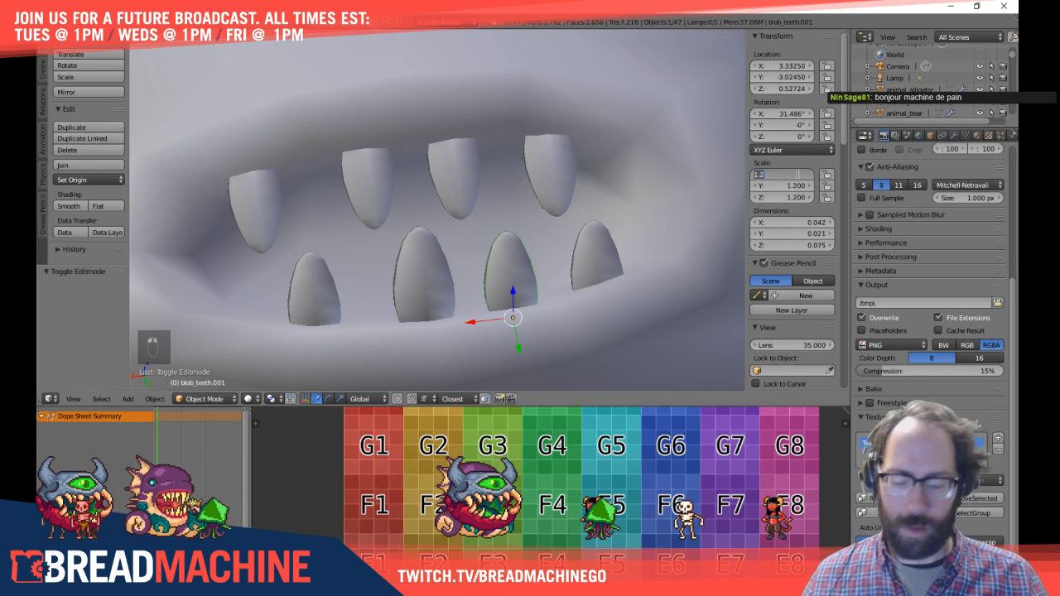
text(1.4)
key(Return)
key(Tab)
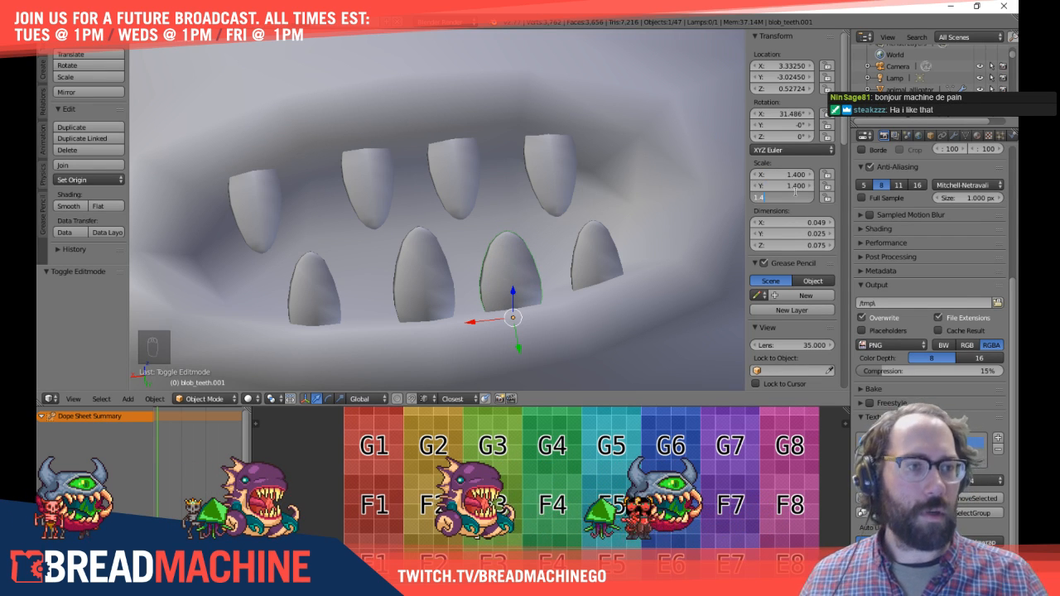
Step: Set the scale of the outer lower tooth blob_teeth to 1.4 on all three axes
right_click(599, 256)
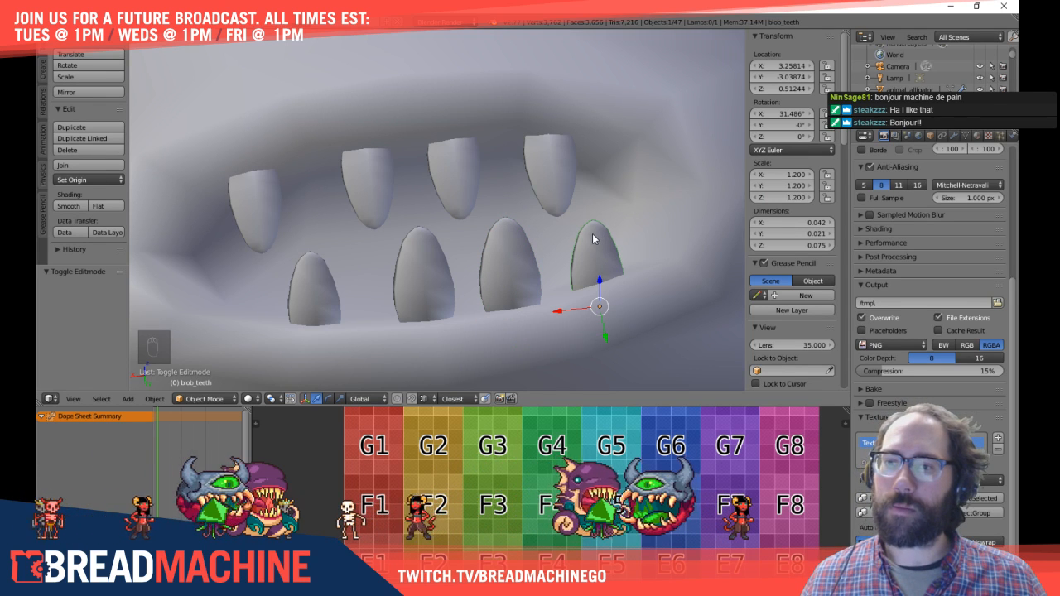
click(785, 174)
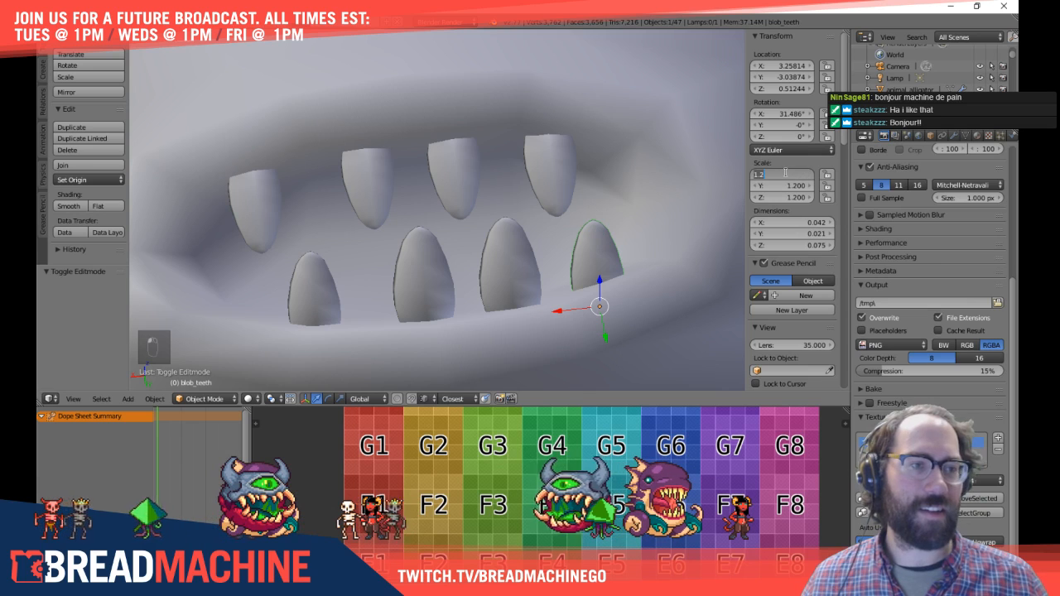
text(1.4)
click(793, 187)
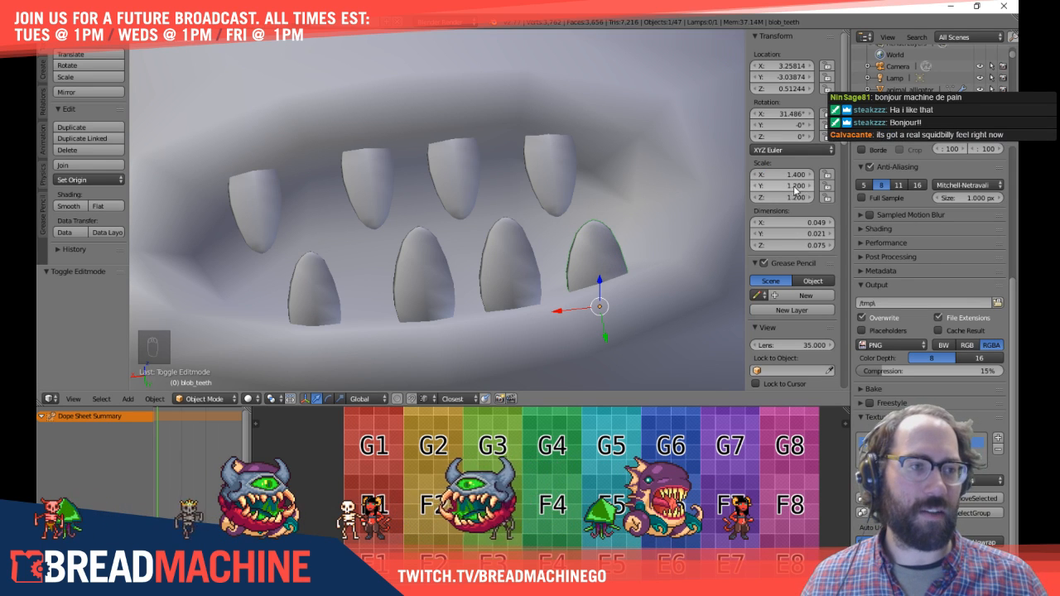
click(790, 198)
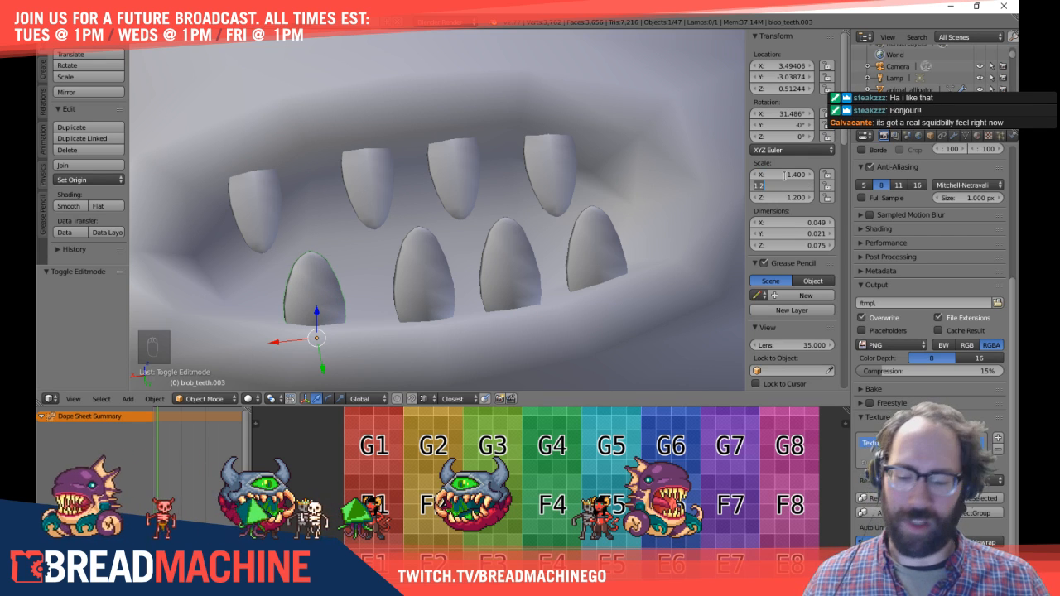
Step: Set the scale of the opposite outer lower tooth, blob_teeth.003, to 1.4 on all three axes
key(Tab)
text(1.4)
key(Return)
Step: Set the scale of the outer upper tooth blob_teeth.004 to 1.4 on all axes and select nearby lower teeth to check their scale
right_click(268, 225)
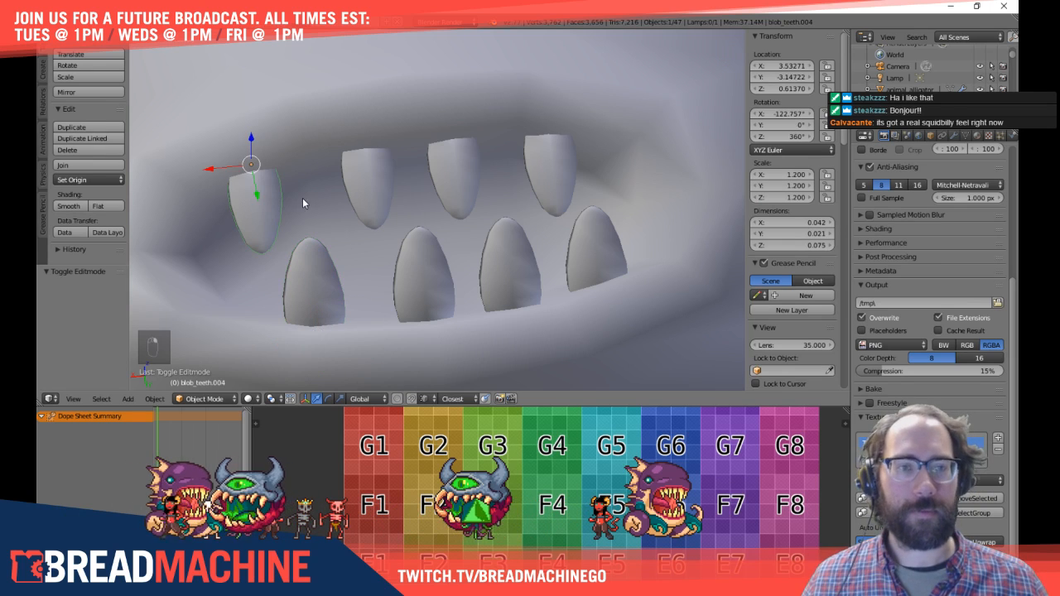
key(Return)
click(792, 188)
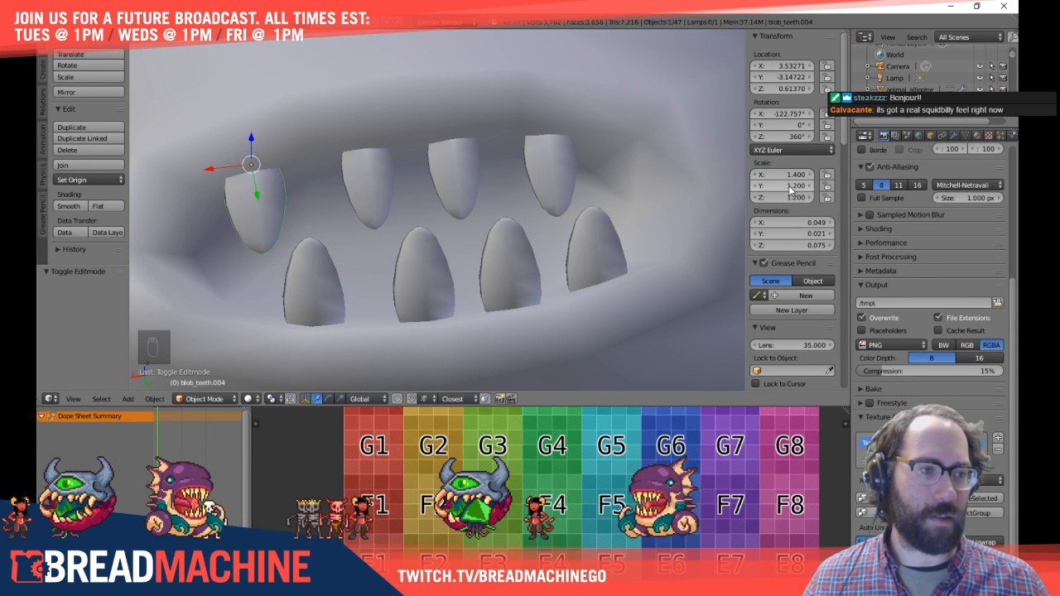
text(1.4)
key(Return)
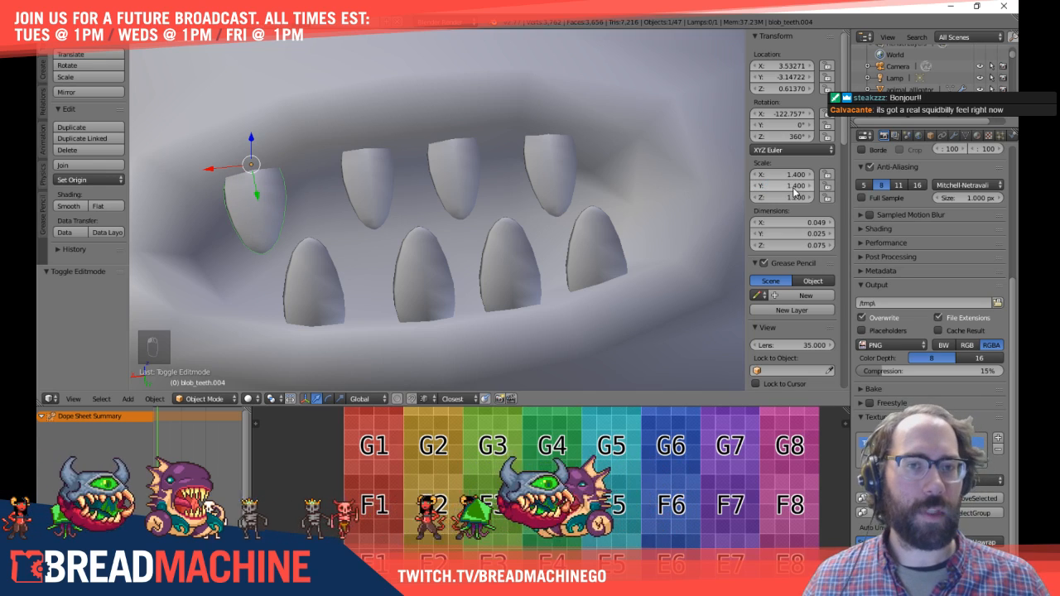
click(794, 197)
text(1.4)
key(Return)
right_click(298, 281)
right_click(405, 271)
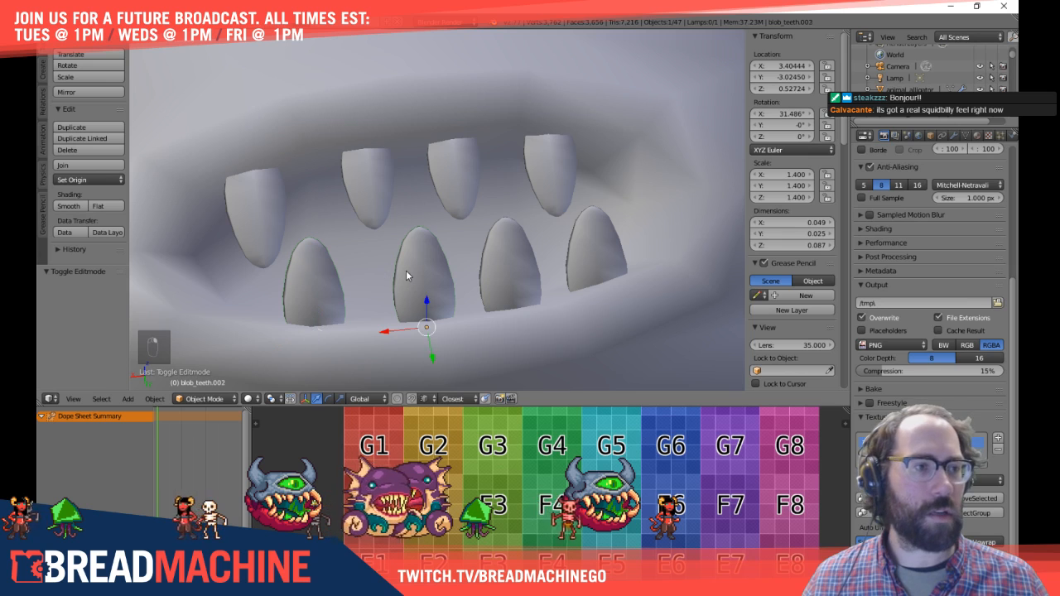
Step: Set the scale of the inner upper tooth blob_teeth.005 to 1.4 on all three axes
right_click(369, 179)
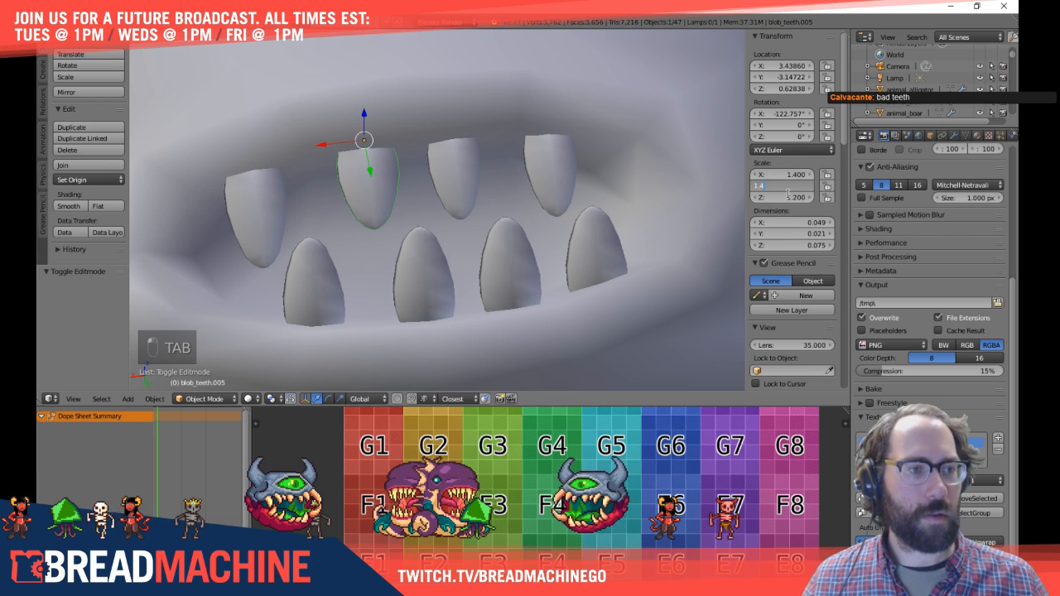
key(Tab)
text(1.4)
key(Return)
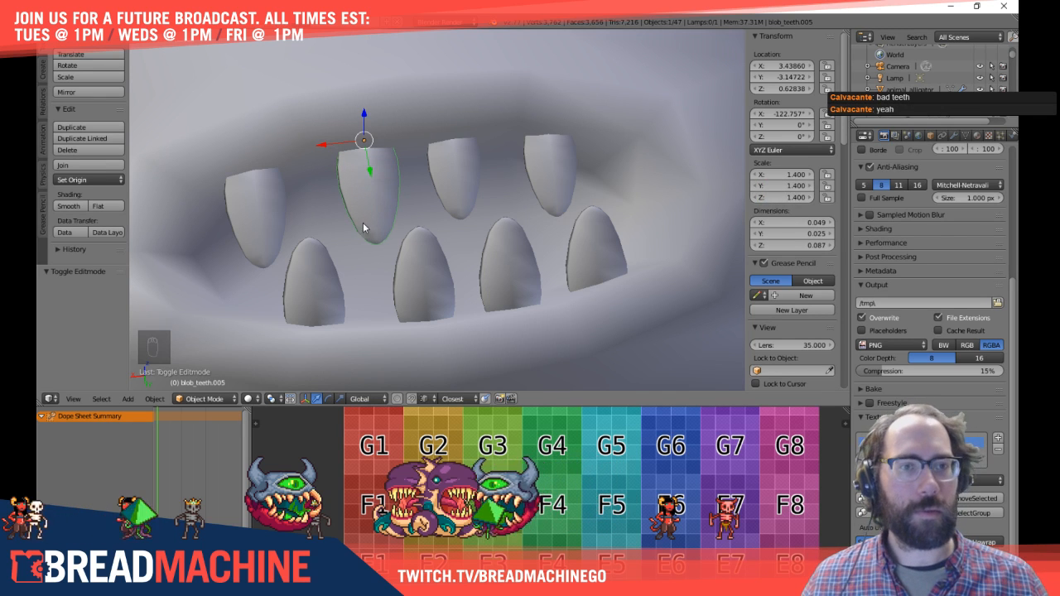
Step: Set the scale of the other inner upper tooth, blob_teeth.006, to 1.4 on all three axes
click(791, 174)
text(1.4)
key(Tab)
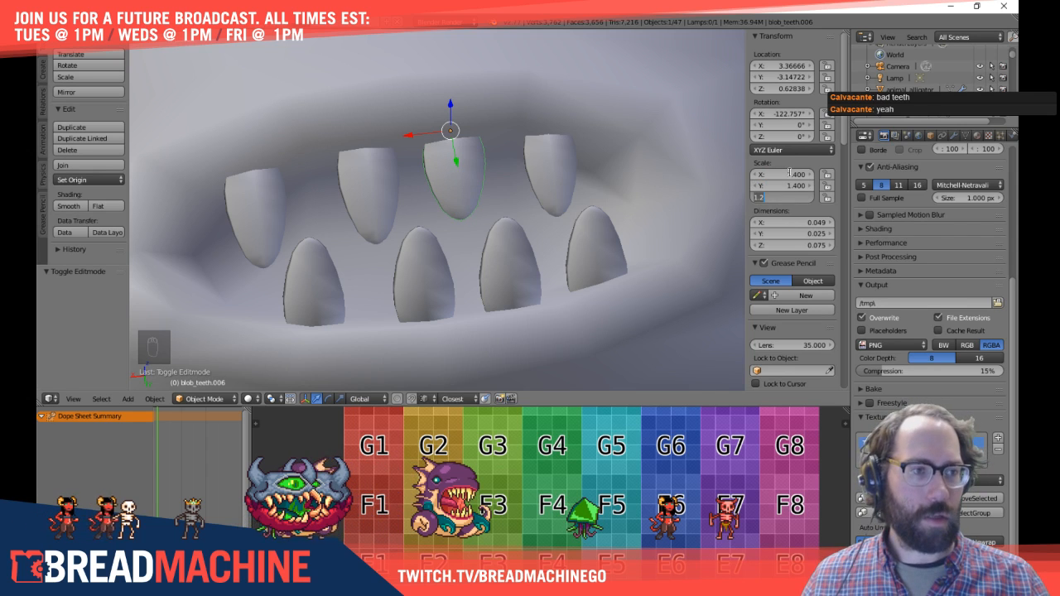
Step: Set the scale of the remaining outer upper tooth, blob_teeth.007, to 1.4 on all three axes
right_click(545, 160)
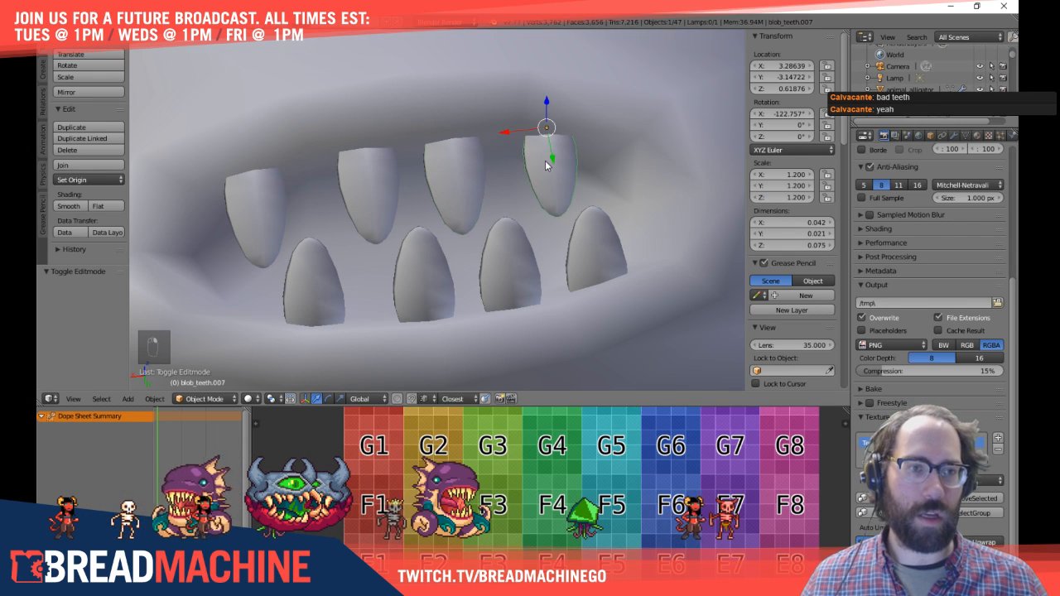
text(1.4)
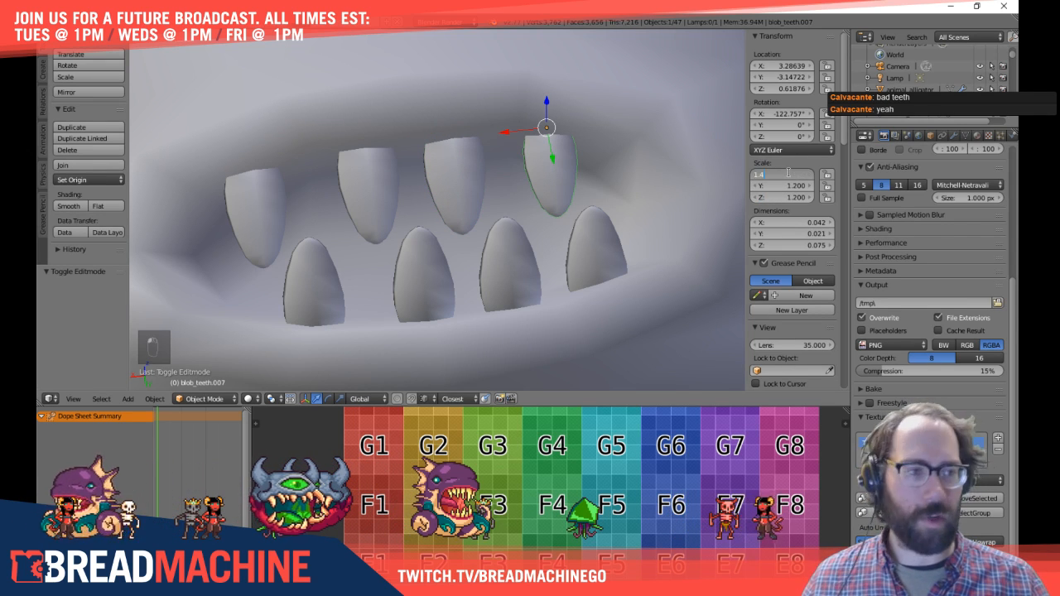
key(Tab)
text(1.4)
key(Tab)
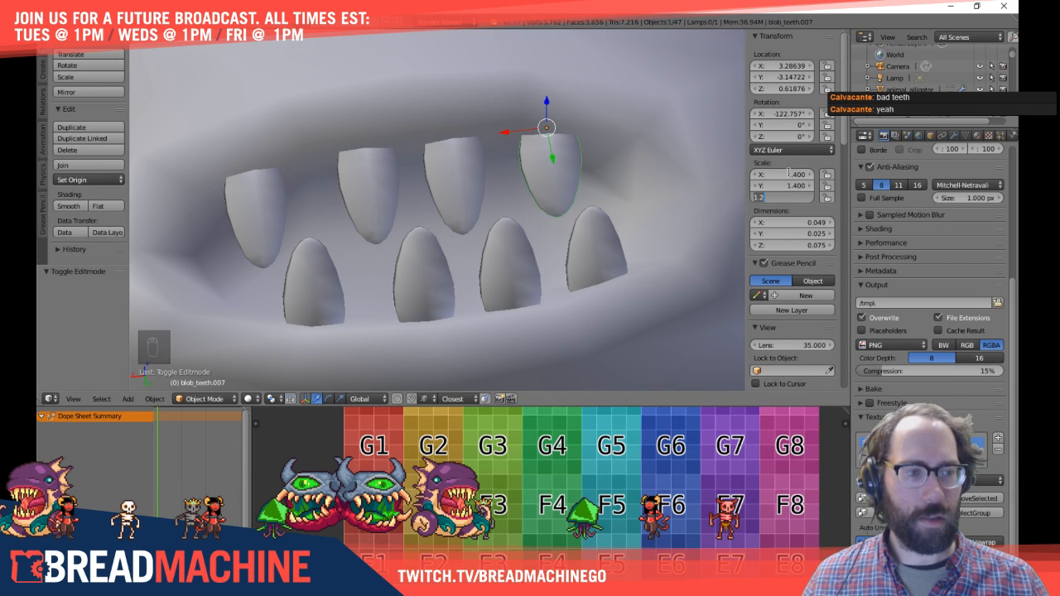
text(1.4)
key(Return)
scroll(420, 178, down, 3)
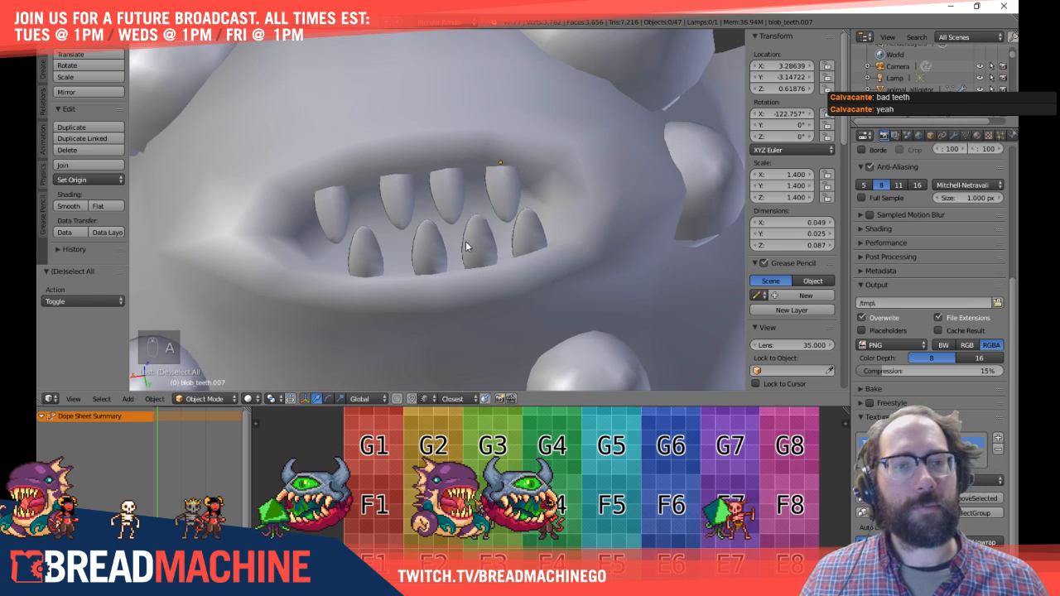
Step: Select the four lower teeth and shift them together by about 0.008 in X and -0.001 in Y in top view
middle_drag(459, 239, 532, 207)
key(KP_3)
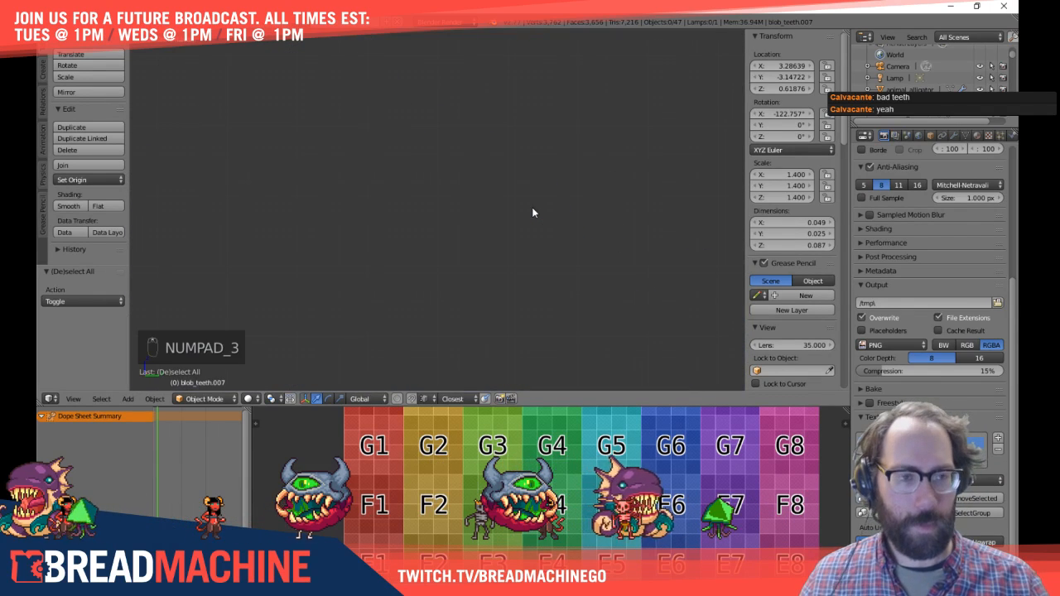
scroll(526, 208, down, 6)
shift+middle_drag(414, 321, 400, 199)
scroll(401, 199, up, 4)
scroll(413, 189, up, 4)
shift+middle_drag(364, 255, 211, 231)
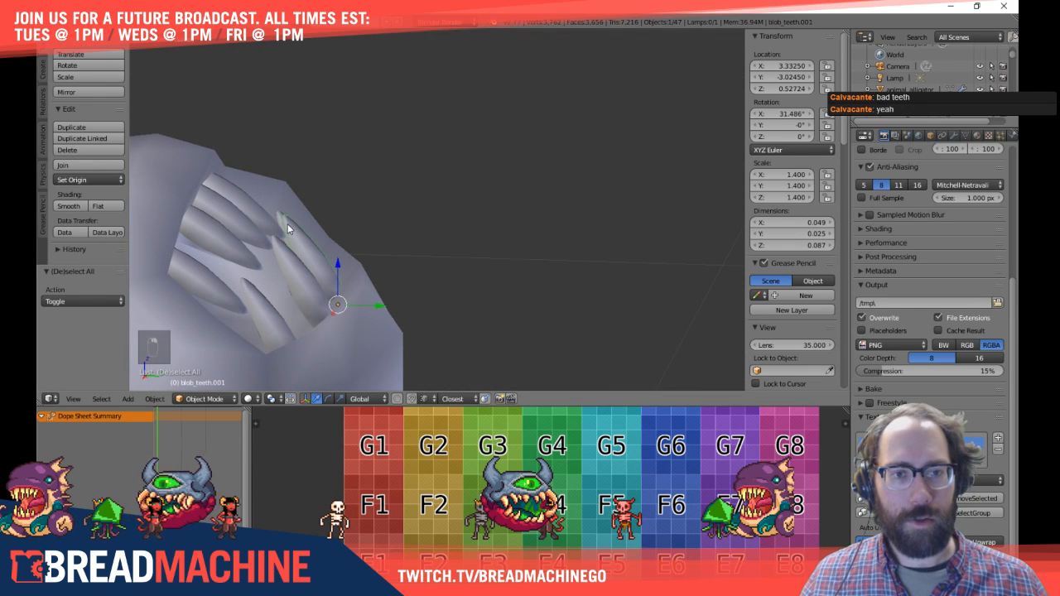
middle_drag(387, 258, 355, 236)
shift+right_click(299, 283)
shift+right_click(270, 326)
key(KP_7)
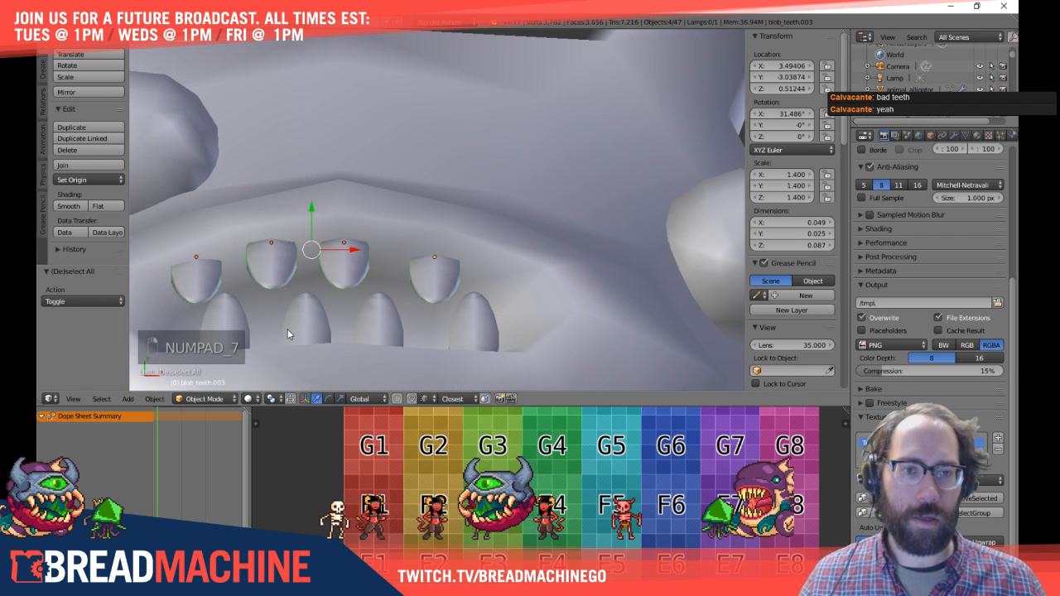
key(g)
click(382, 293)
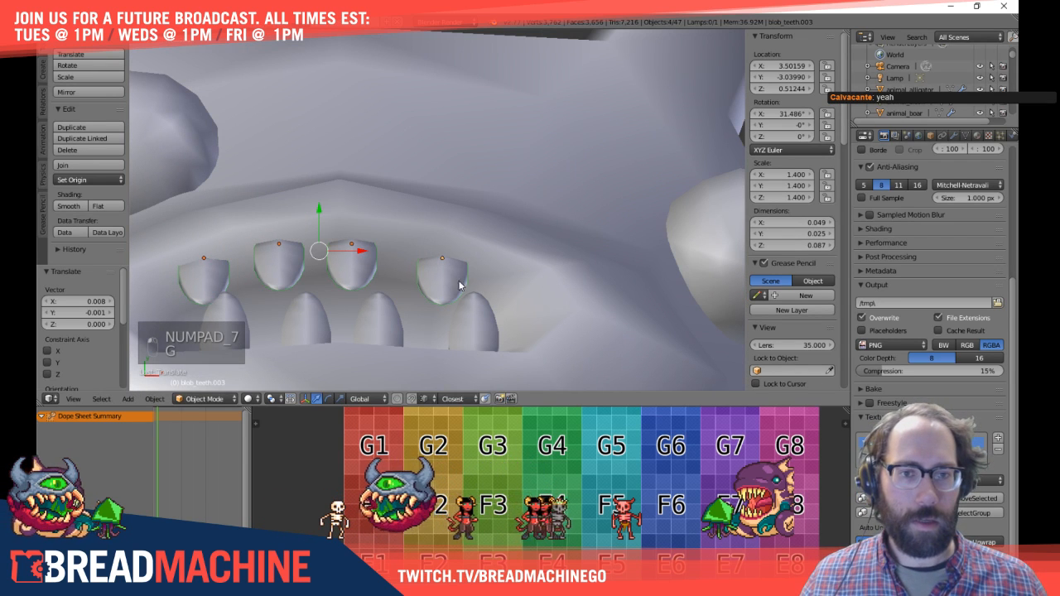
Step: Nudge the outer lower tooth blob_teeth by about -0.008 in X, blob_teeth.003 the same way, and blob_teeth.002 by about 0.003
right_click(212, 279)
key(g)
click(207, 279)
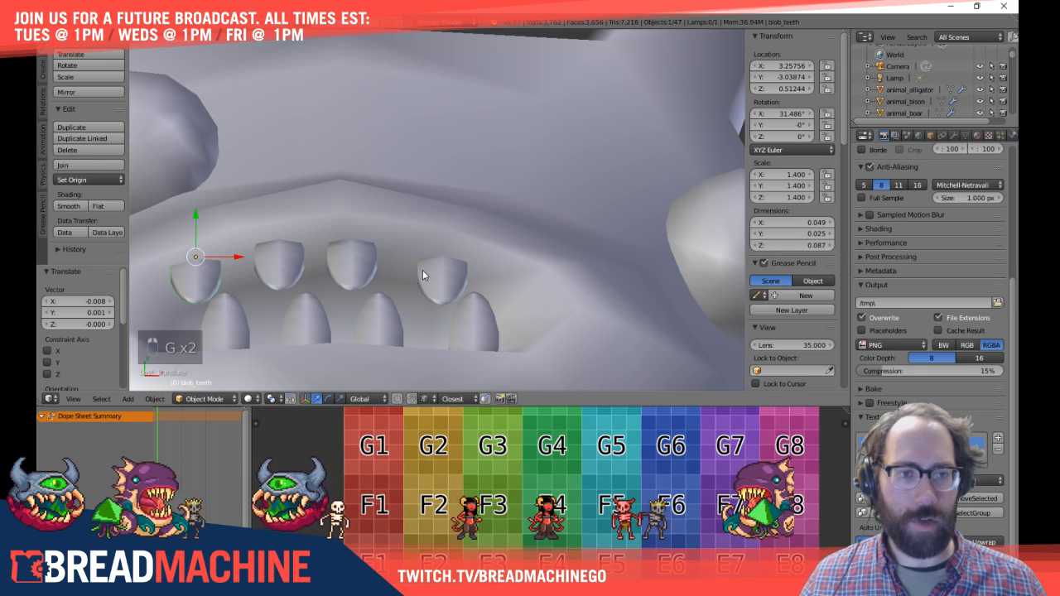
right_click(449, 286)
key(g)
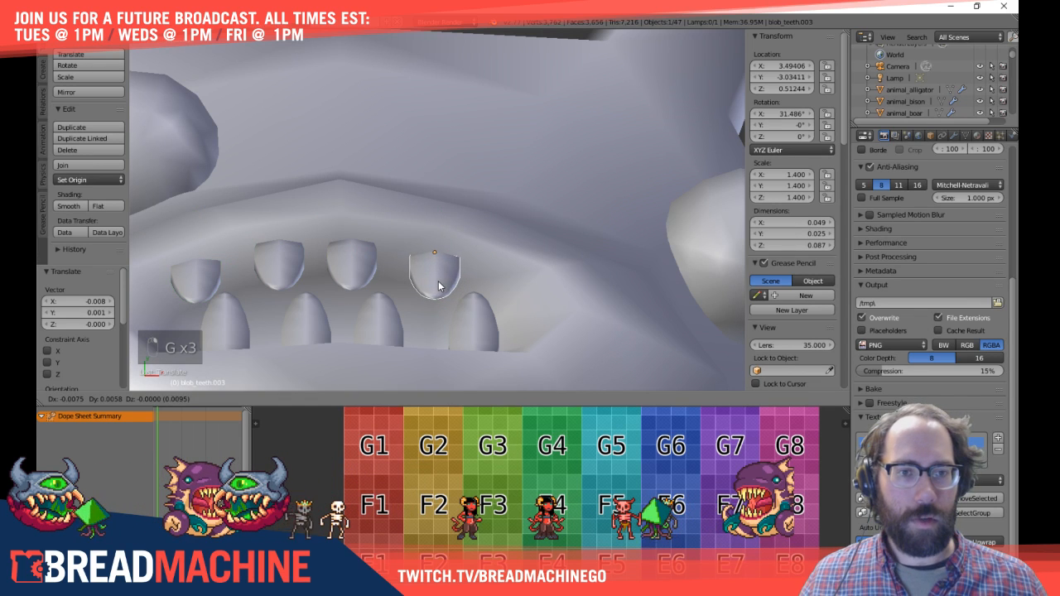
click(433, 284)
right_click(367, 276)
key(g)
click(348, 306)
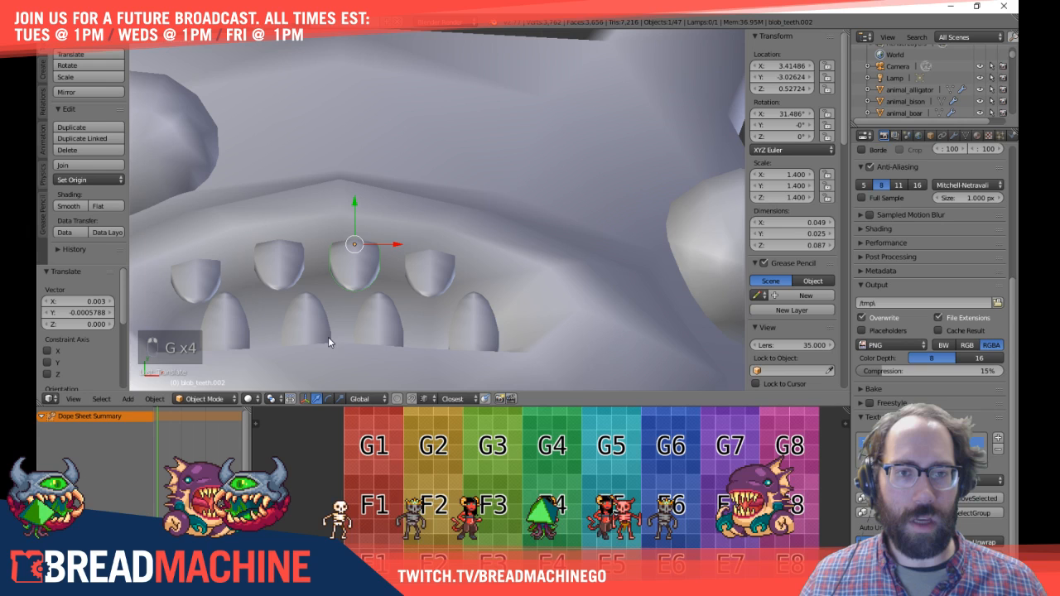
Step: Using the body mesh's centre line as reference, move lower teeth blob_teeth.003, by about 0.042 in X, and blob_teeth.002 away from the centre
shift+middle_drag(328, 337, 457, 257)
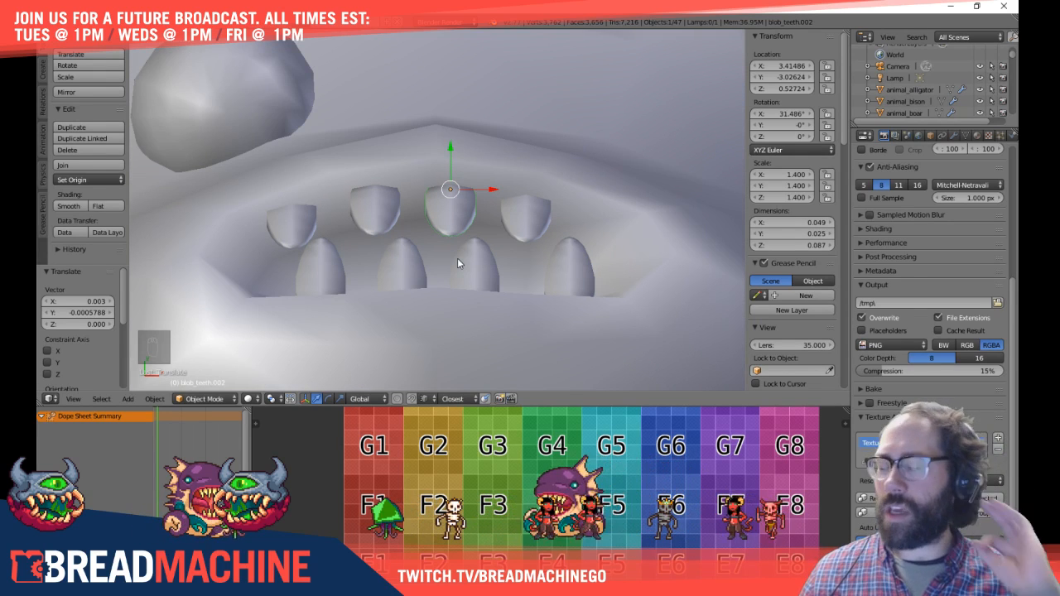
right_click(446, 141)
key(Tab)
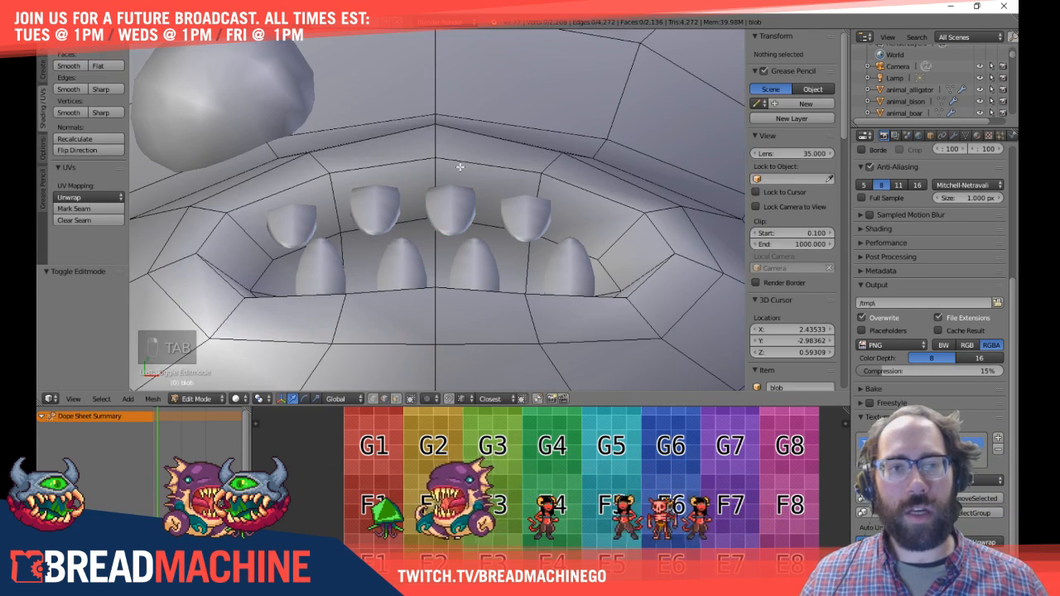
shift+middle_drag(535, 218, 509, 195)
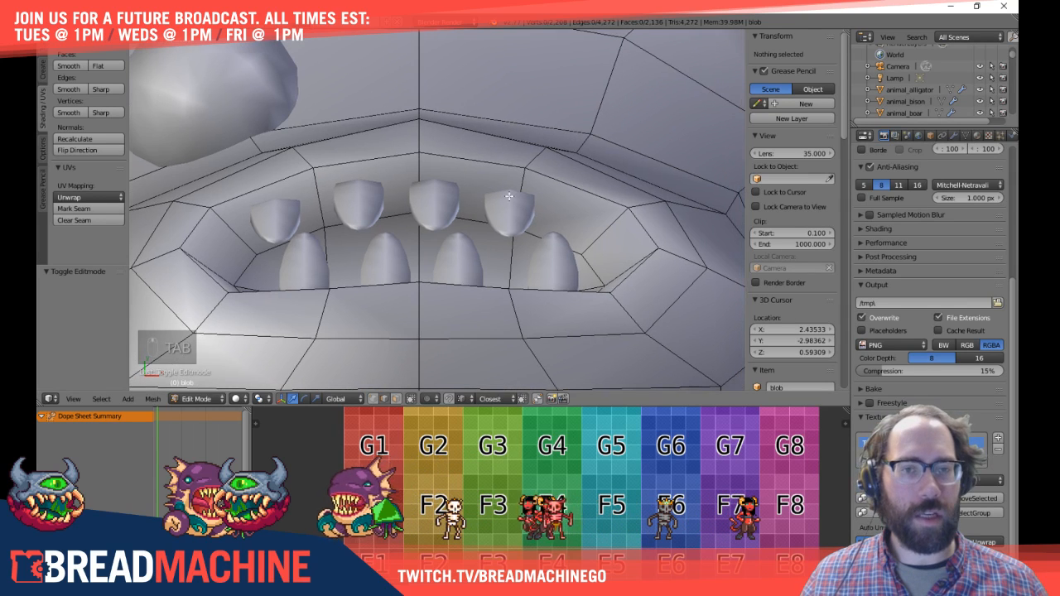
key(Tab)
key(g)
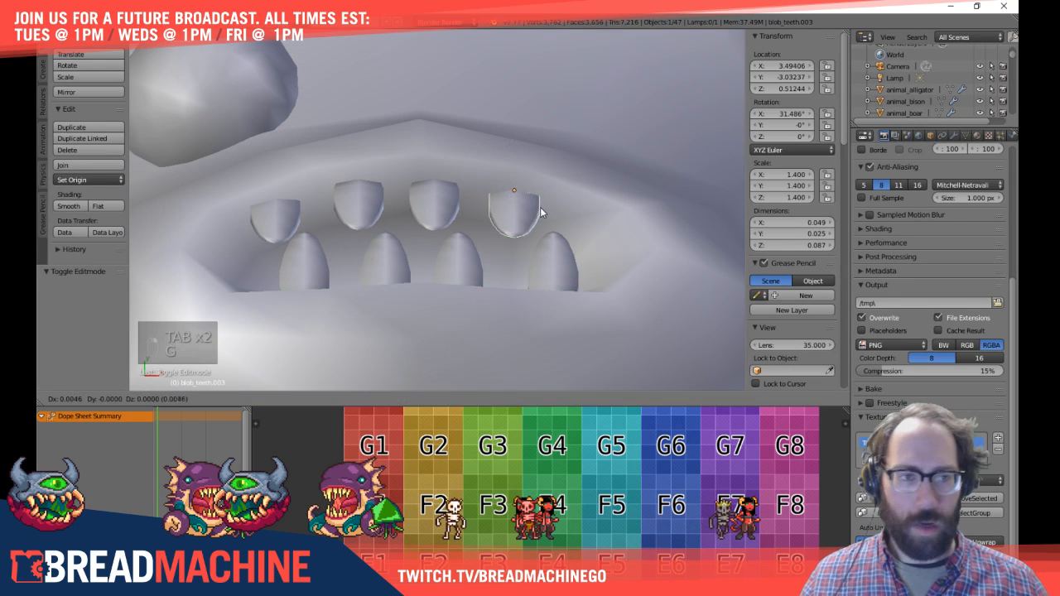
click(563, 217)
right_click(438, 200)
key(g)
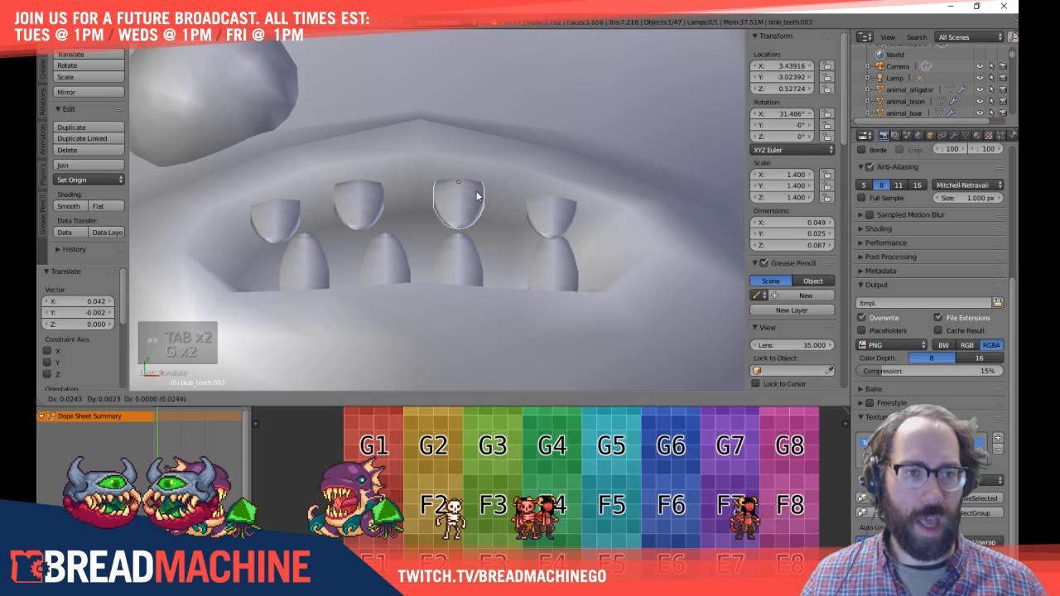
click(487, 192)
Step: Move the two lower teeth on the other side toward the mouth's centre and compare the spacing against the body mesh edges
right_click(364, 191)
key(g)
click(391, 192)
right_click(274, 208)
key(g)
click(294, 205)
key(Tab)
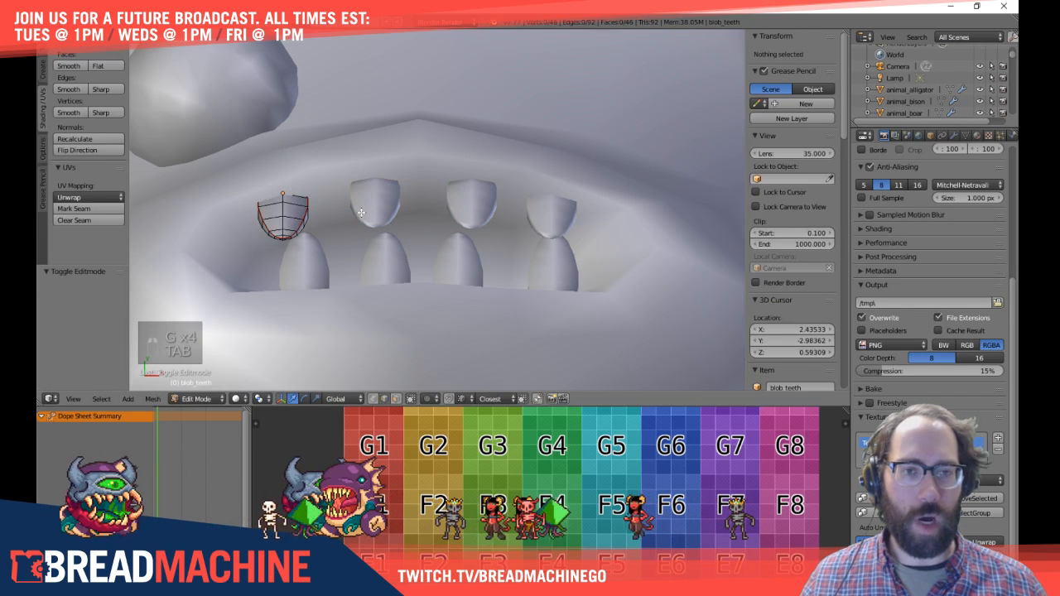
key(Tab)
right_click(318, 173)
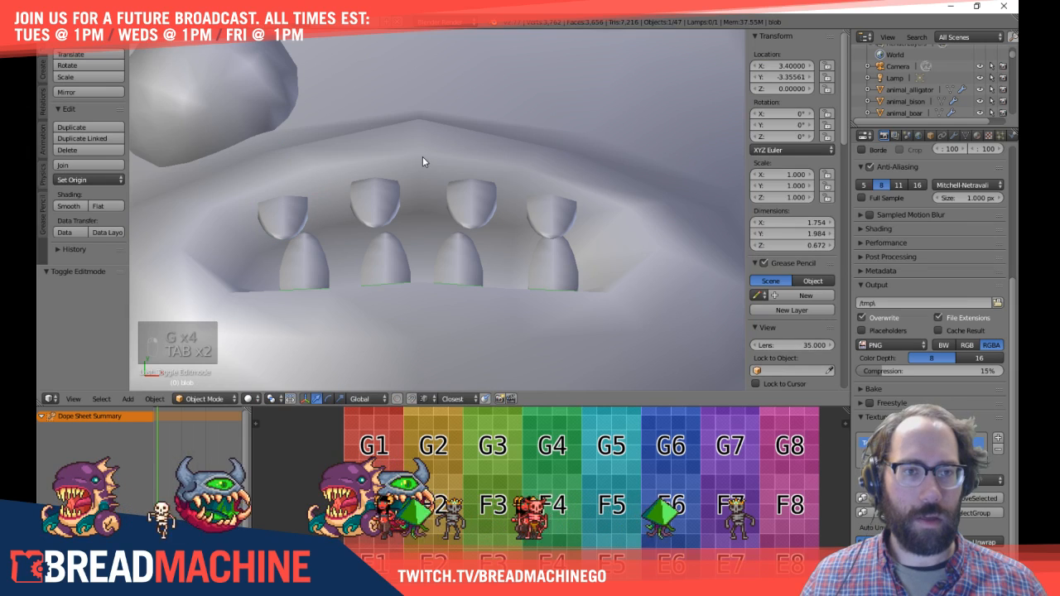
key(Tab)
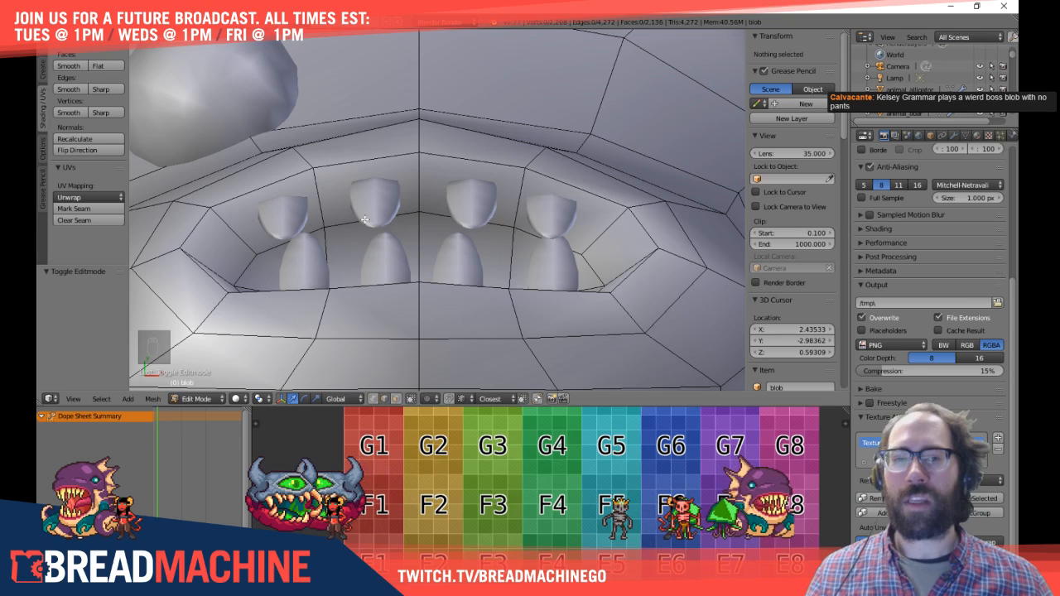
Step: Select the four upper teeth and move them together by about -0.005 in Y and 0.014 in Z in side view
middle_drag(506, 255, 348, 173)
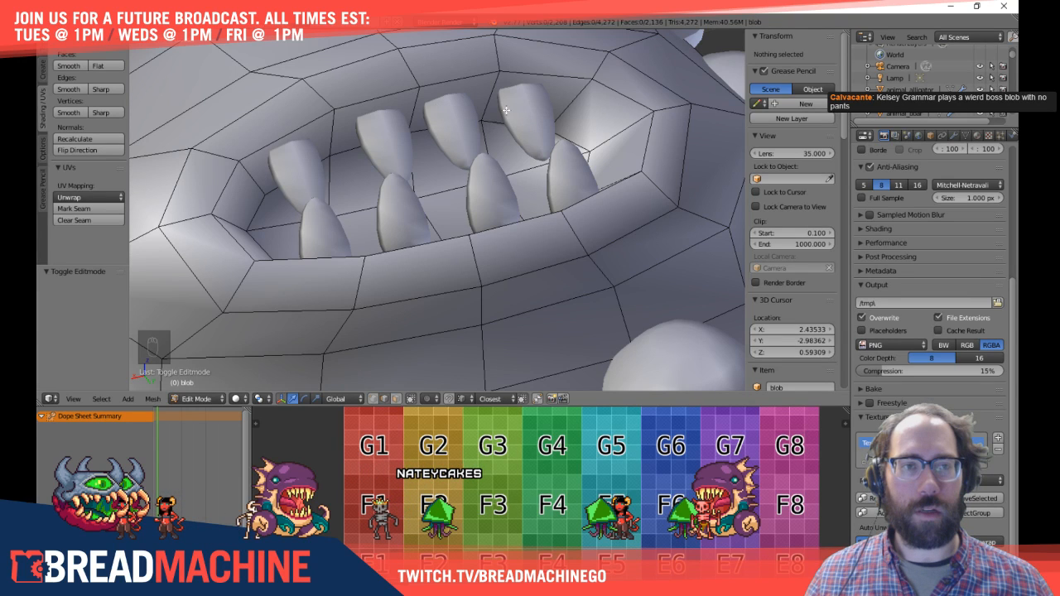
middle_drag(505, 111, 322, 152)
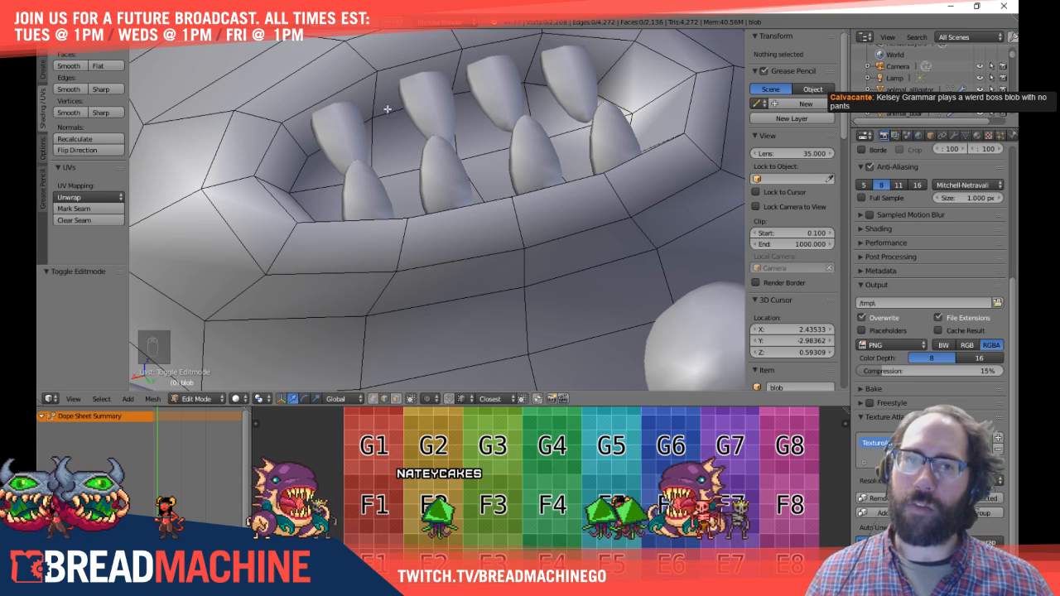
key(Tab)
right_click(422, 98)
middle_drag(426, 99, 375, 181)
key(KP_3)
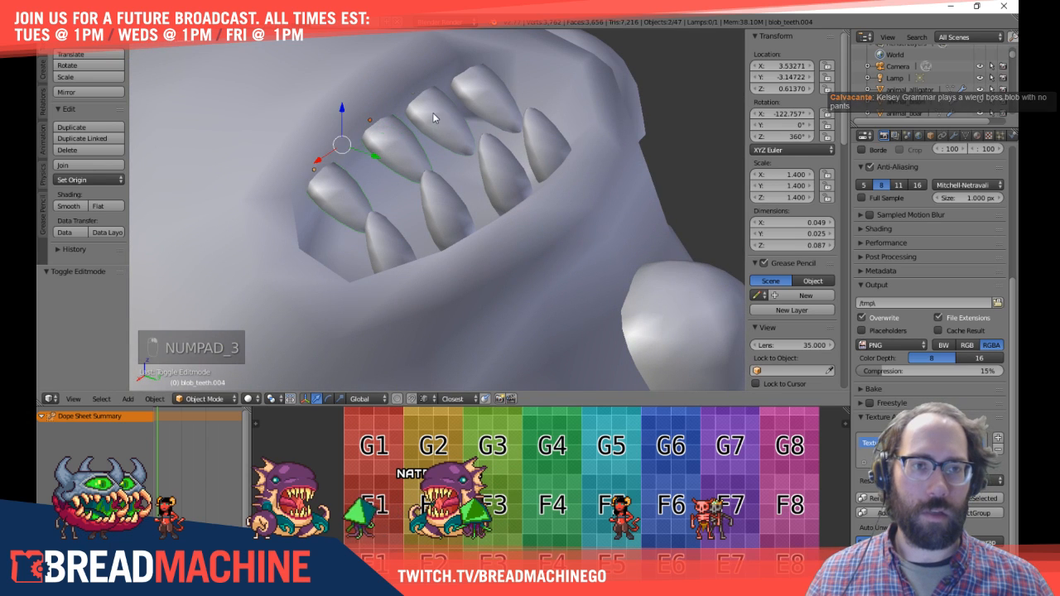
shift+right_click(434, 118)
shift+right_click(511, 104)
key(KP_3)
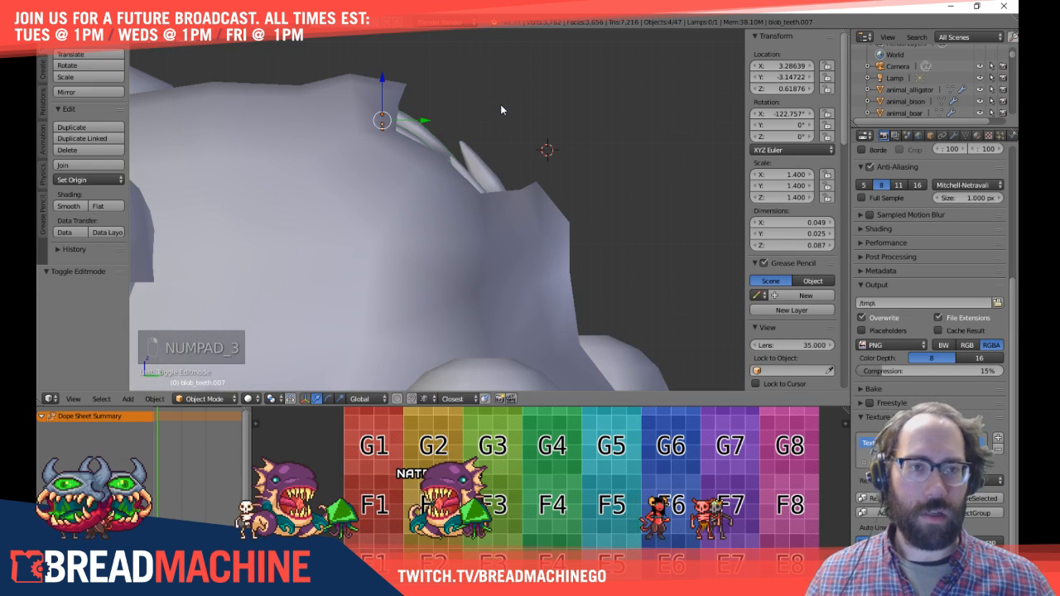
key(g)
click(464, 149)
middle_drag(464, 149, 437, 142)
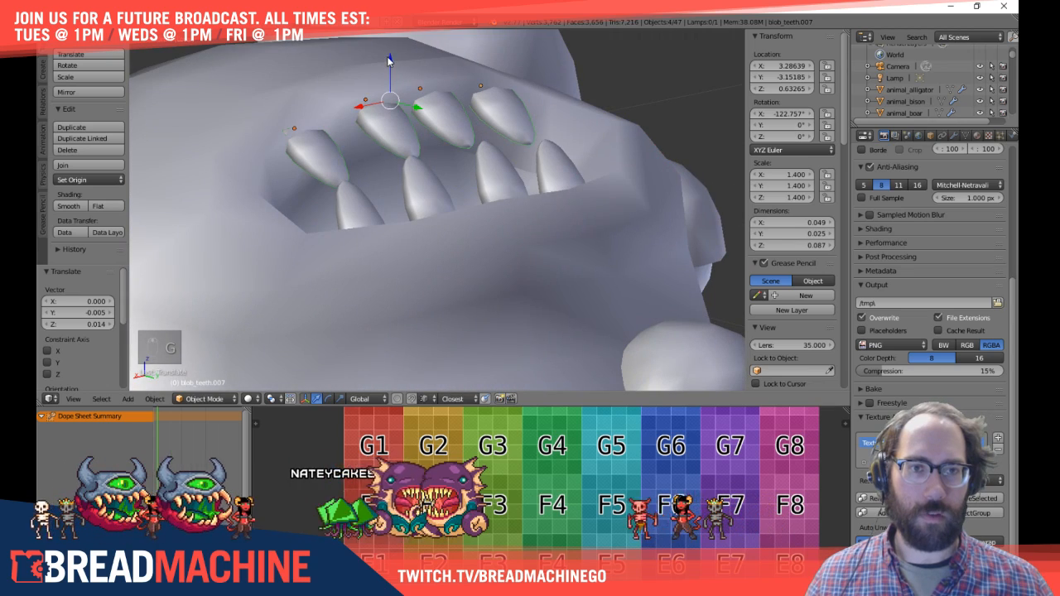
Step: Lower the two outer upper teeth together by about 0.011 along Z
right_click(326, 156)
shift+right_click(507, 107)
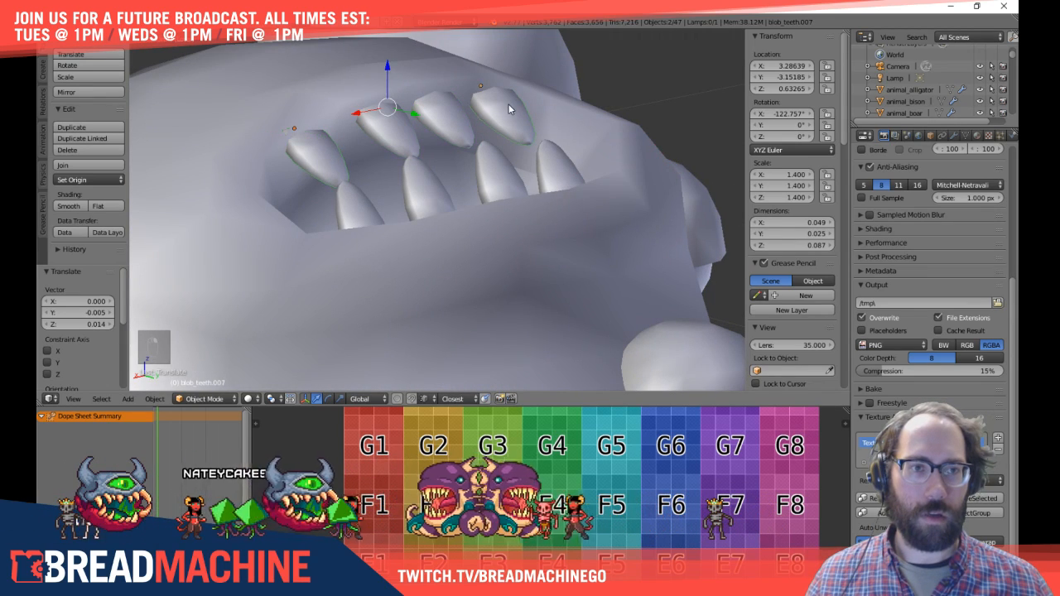
drag(387, 70, 387, 76)
middle_drag(387, 76, 443, 150)
Step: Check the upper teeth against the body mesh's centre line and shift blob_teeth.007 by about -0.002 along X
key(Tab)
key(Tab)
right_click(448, 114)
key(Tab)
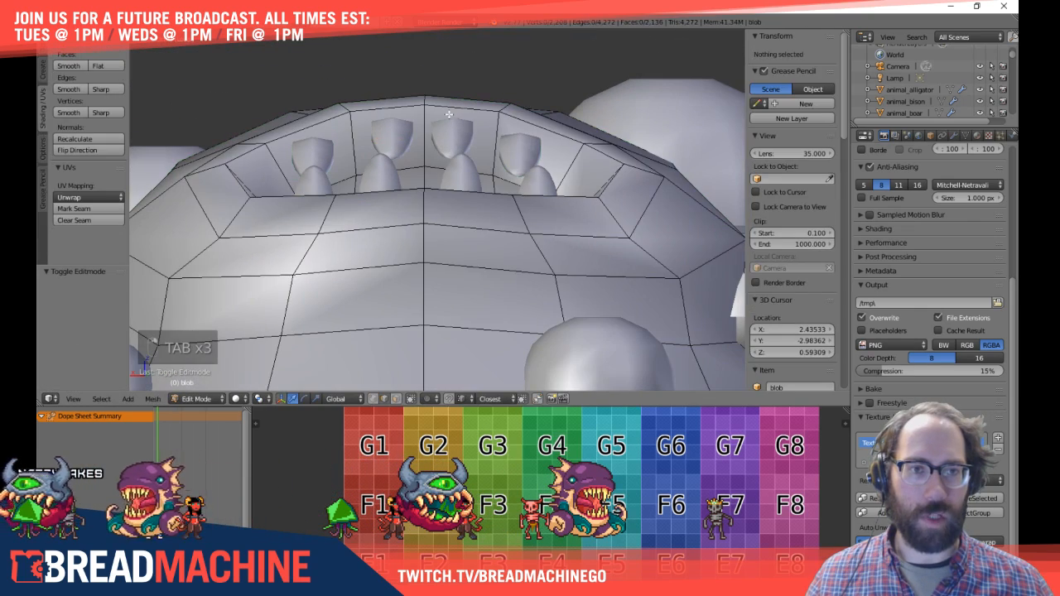
key(Tab)
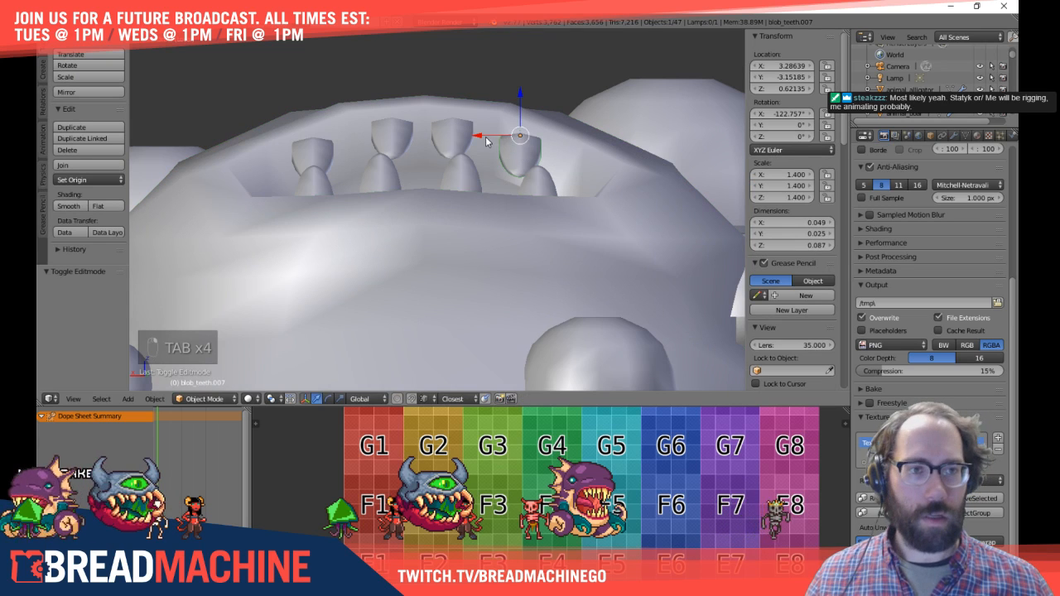
click(483, 136)
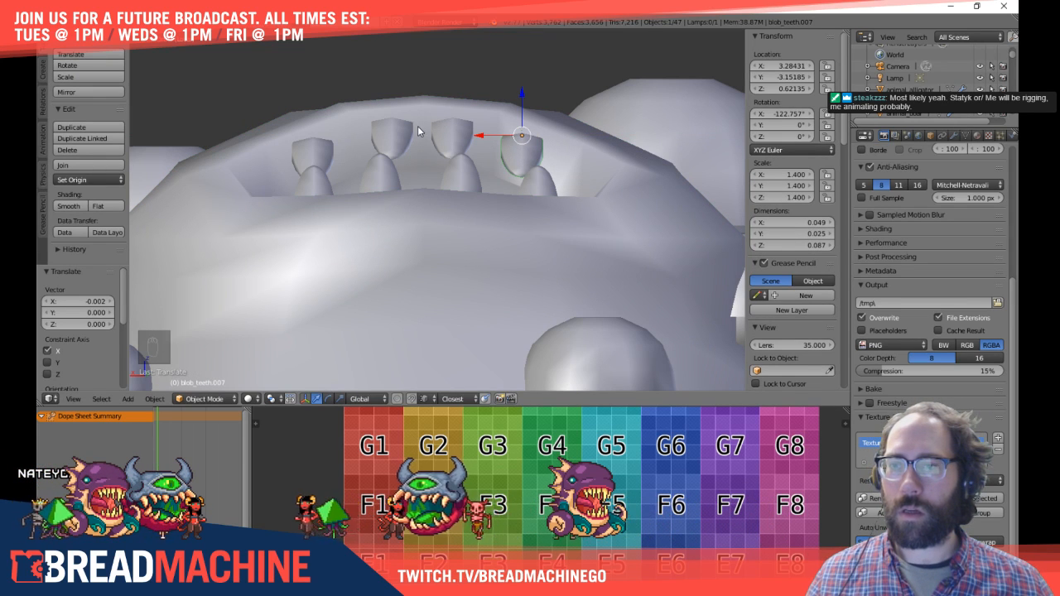
Step: Recheck the spacing against the body mesh and nudge the opposite outer upper tooth slightly along X
right_click(444, 124)
key(Tab)
key(Tab)
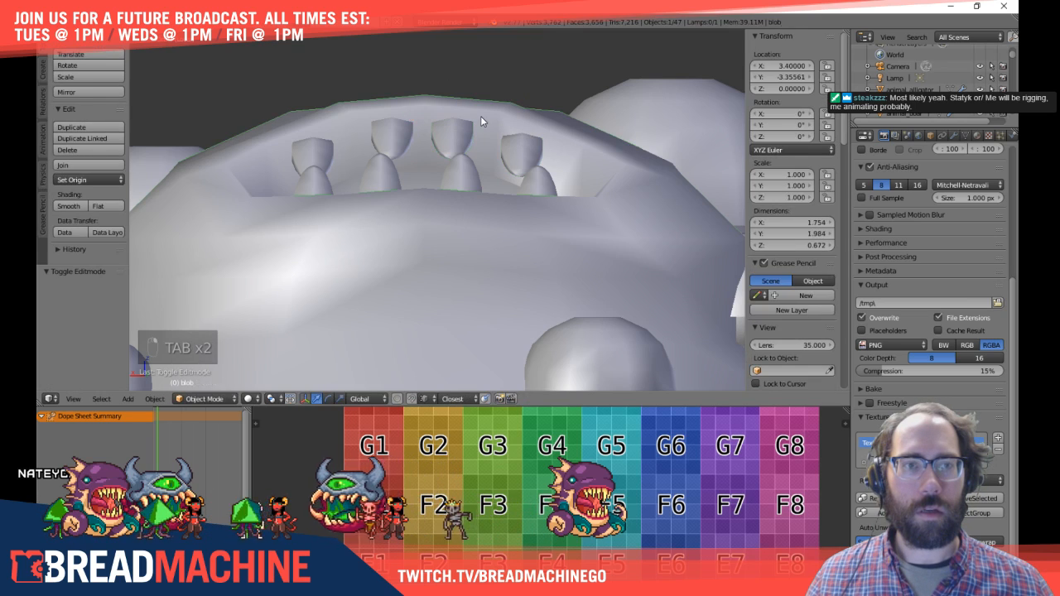
key(Tab)
key(Tab)
right_click(294, 149)
drag(274, 138, 273, 138)
Step: Duplicate the lower tooth blob_teeth.002 in side view and place the copy beneath the body, about -0.090 in Y and -0.665 in Z away
middle_drag(365, 123, 478, 126)
scroll(390, 195, down, 5)
key(Tab)
key(Tab)
key(a)
key(a)
key(a)
key(KP_3)
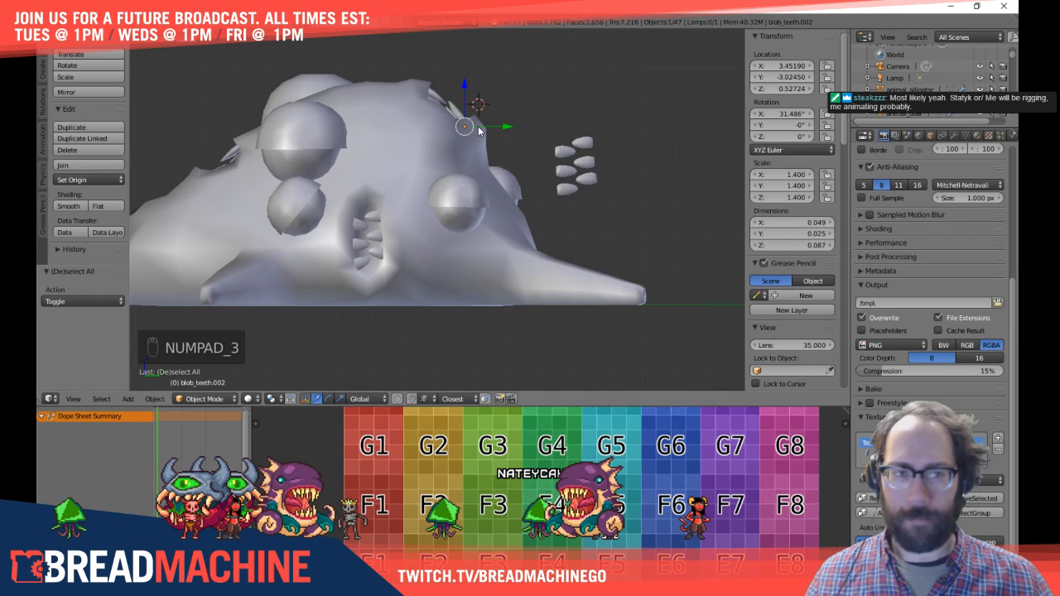
key(shift+d)
click(531, 282)
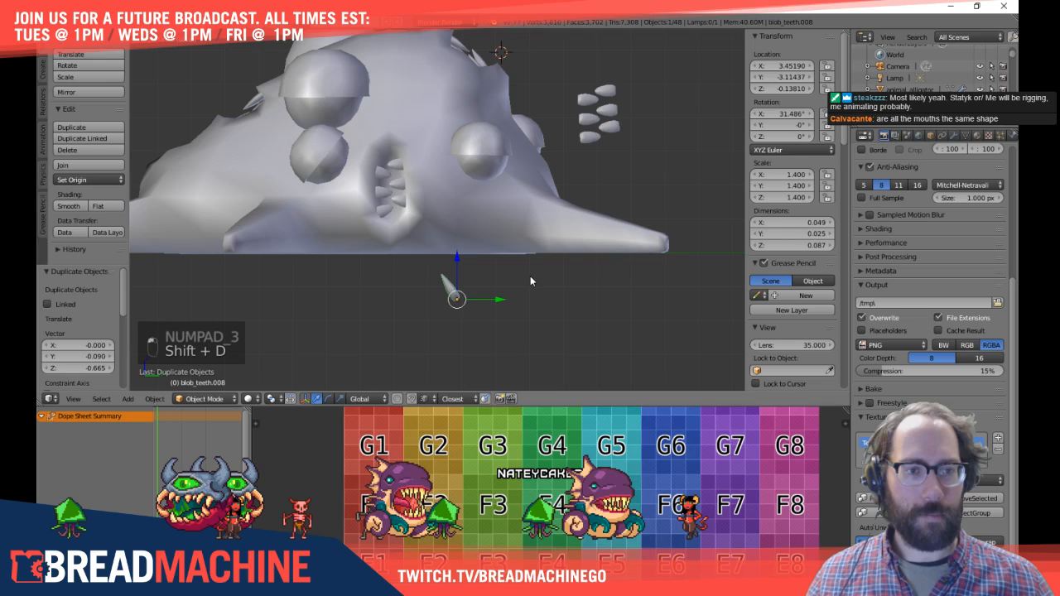
Step: Set the duplicated tooth's X rotation to 0°
click(788, 113)
text(0)
key(Return)
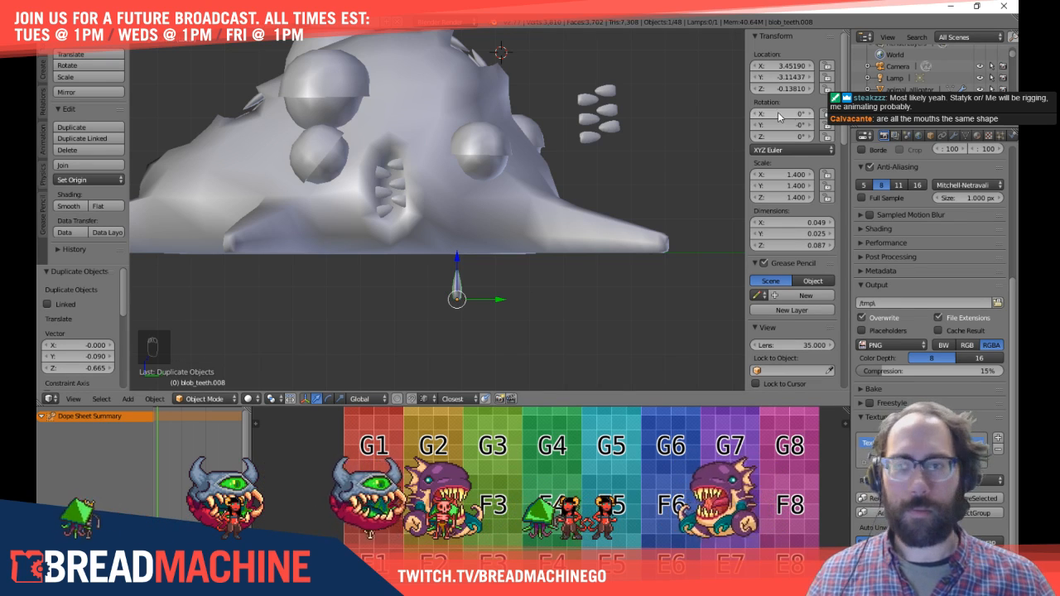
Step: Examine the blob's separate mouths and tooth rows from several angles, checking the body mesh's wireframe around them
shift+middle_drag(535, 214, 467, 164)
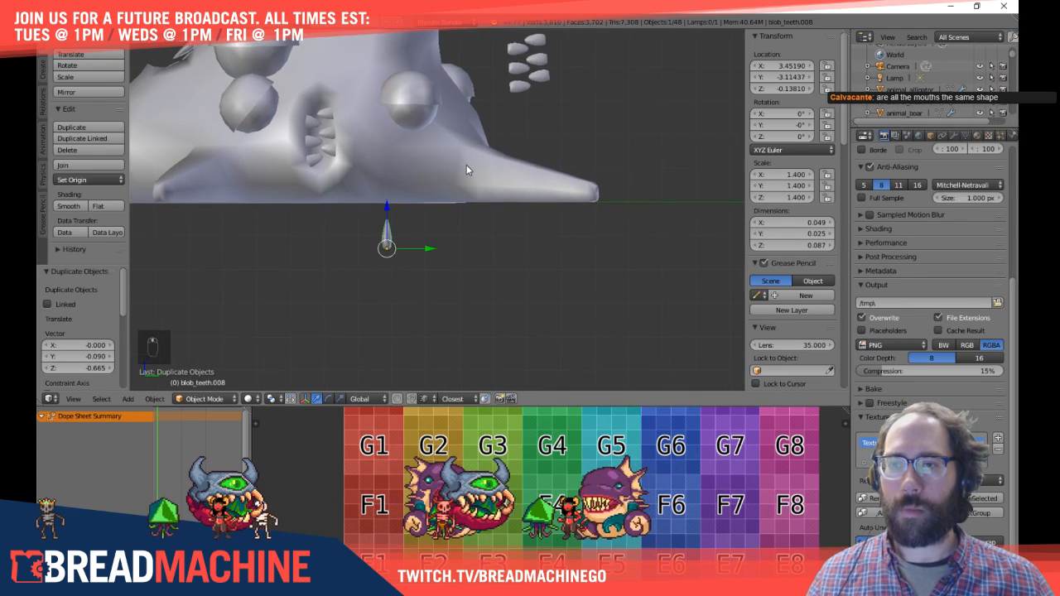
middle_drag(282, 84, 689, 169)
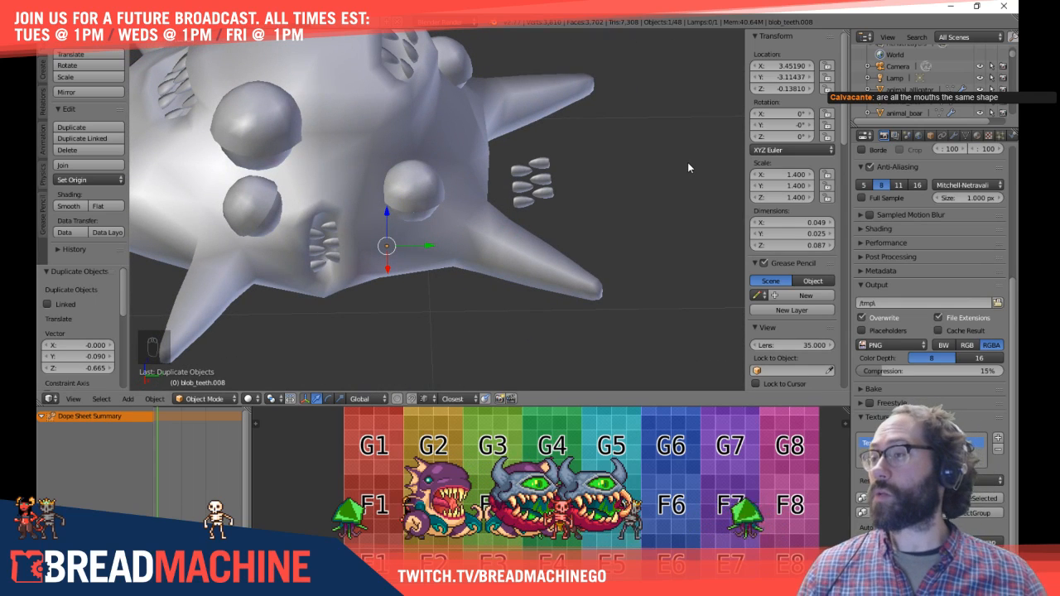
middle_drag(470, 163, 536, 135)
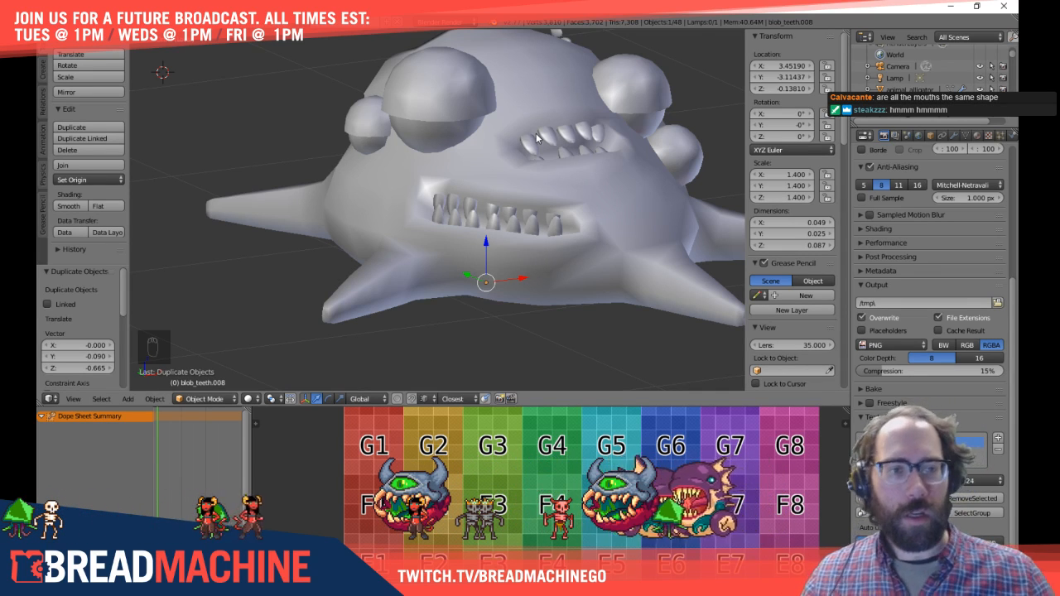
scroll(510, 215, up, 8)
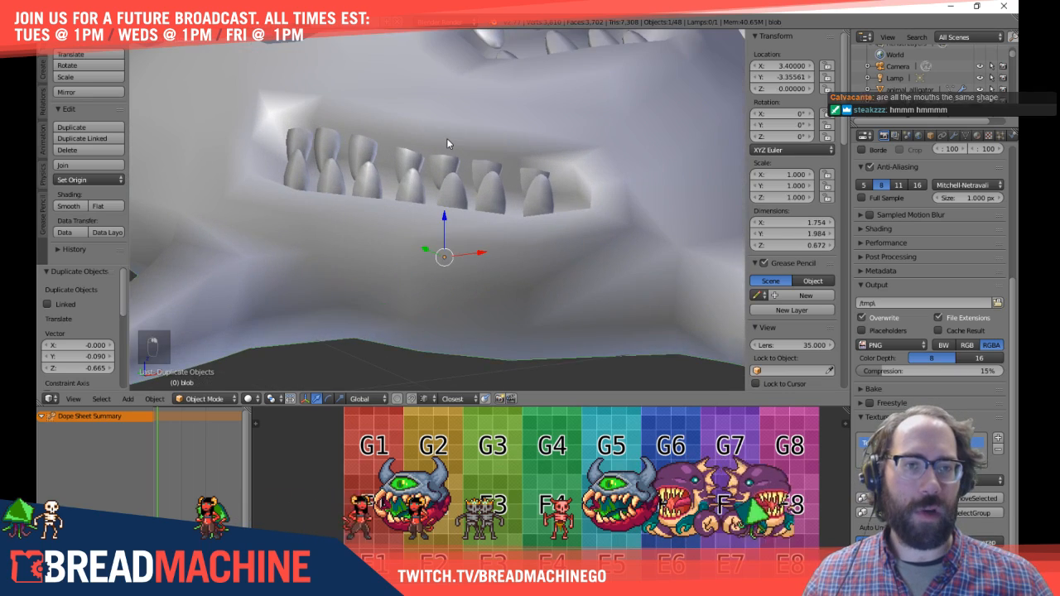
key(Tab)
middle_drag(453, 145, 424, 180)
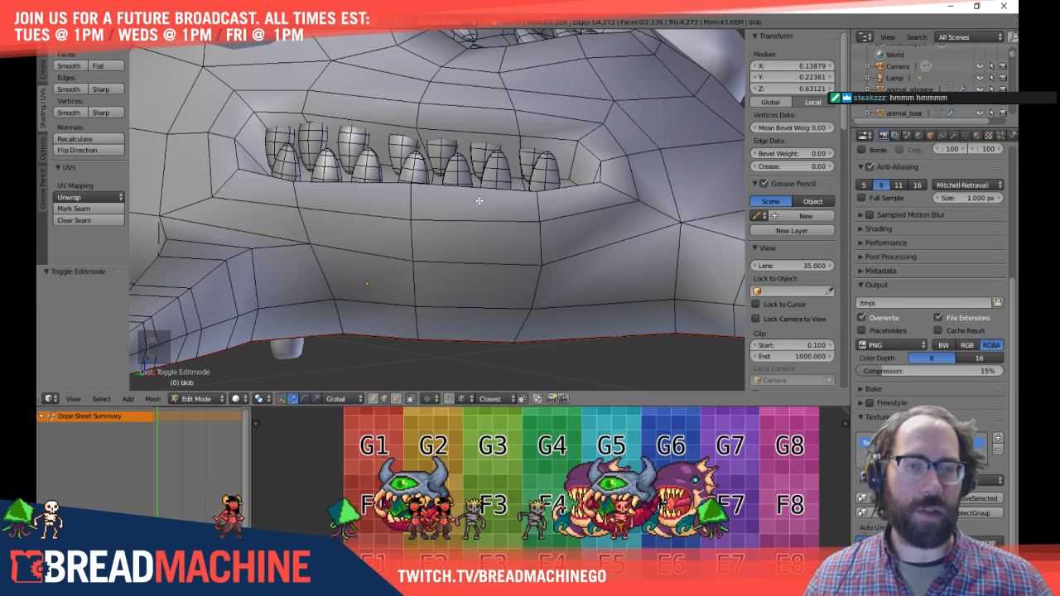
key(Tab)
middle_drag(503, 176, 438, 170)
key(Tab)
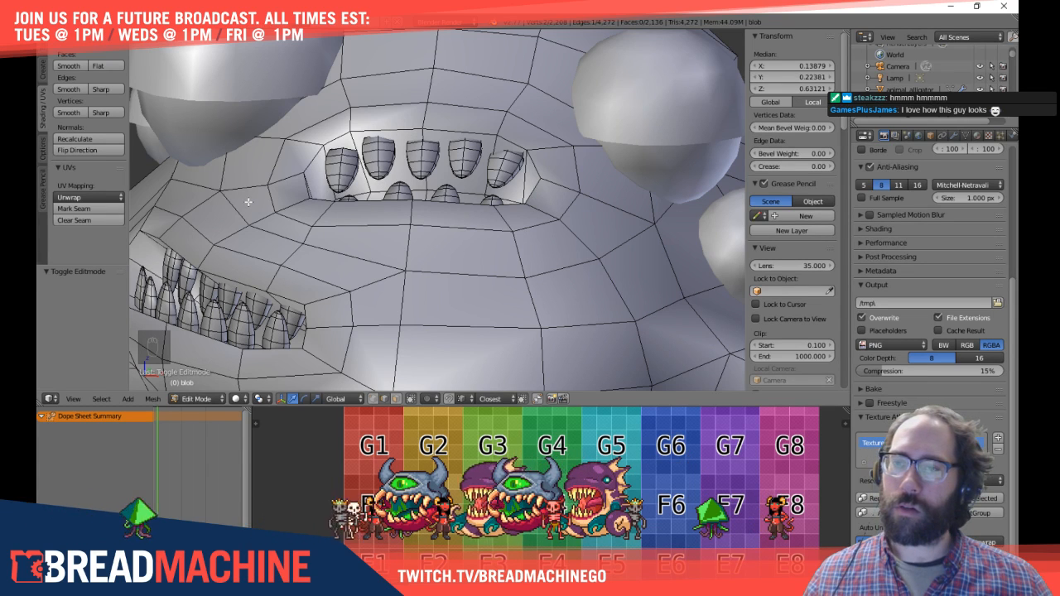
key(Tab)
middle_drag(461, 178, 555, 214)
scroll(412, 209, down, 5)
middle_drag(412, 209, 548, 228)
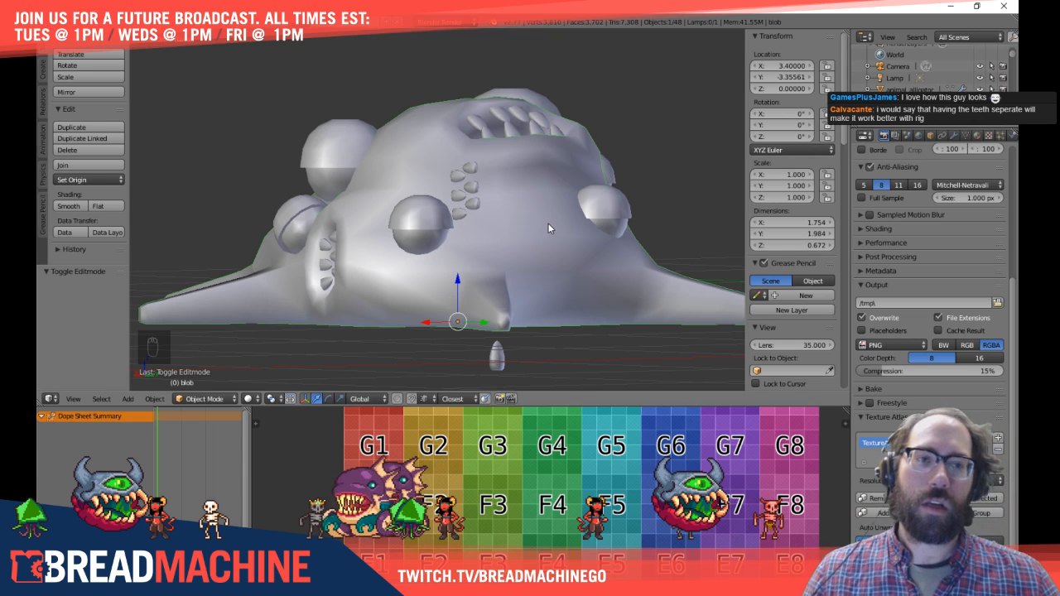
Step: Select the spare tooth beneath the body, set the snap element to Increment and rotate the tooth -90° in side view
key(KP_3)
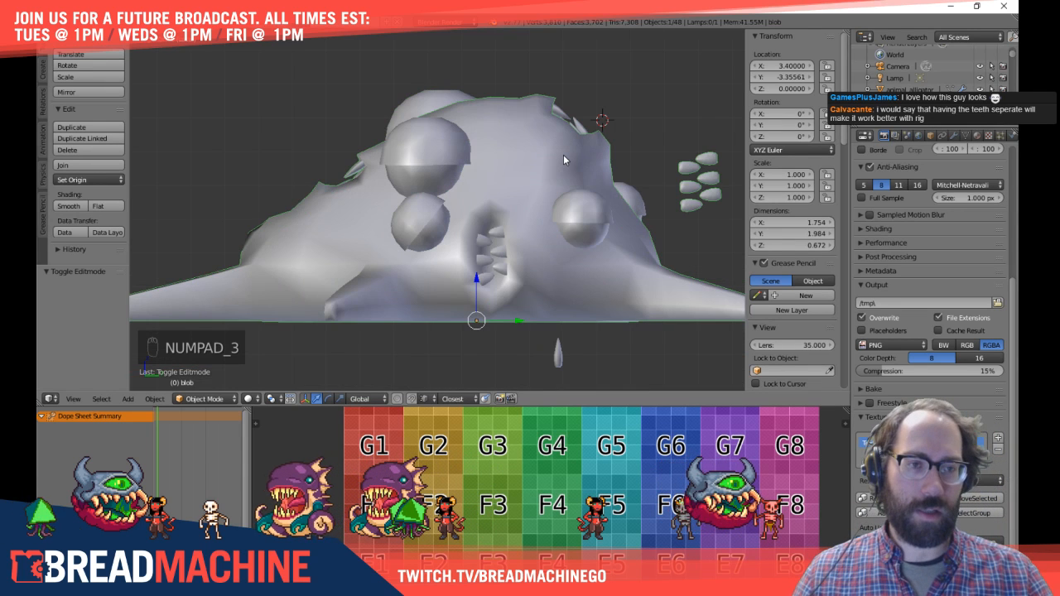
right_click(559, 352)
shift+middle_drag(559, 352, 519, 257)
scroll(543, 253, up, 3)
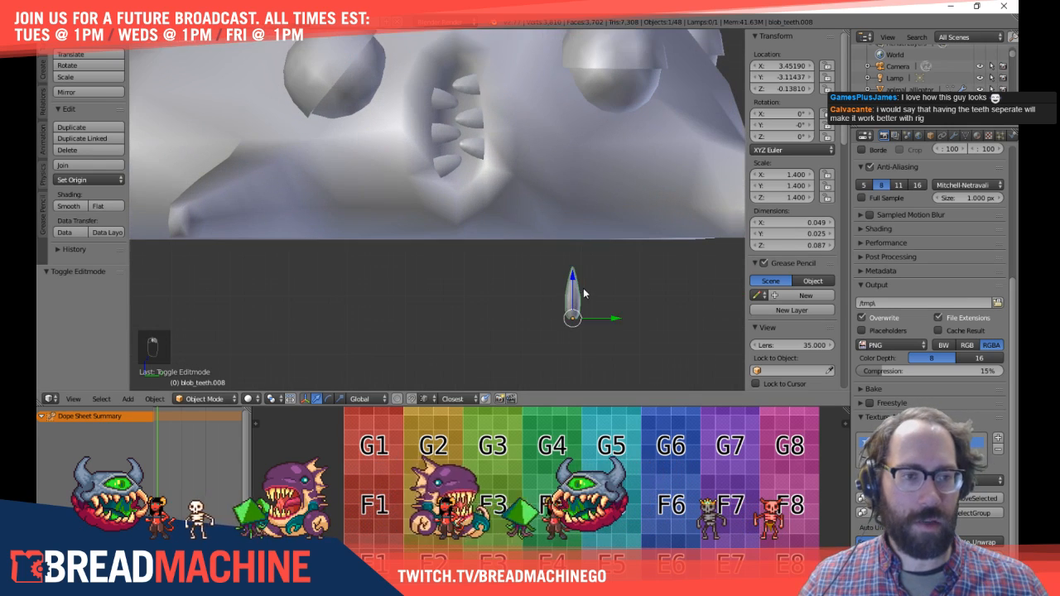
key(r)
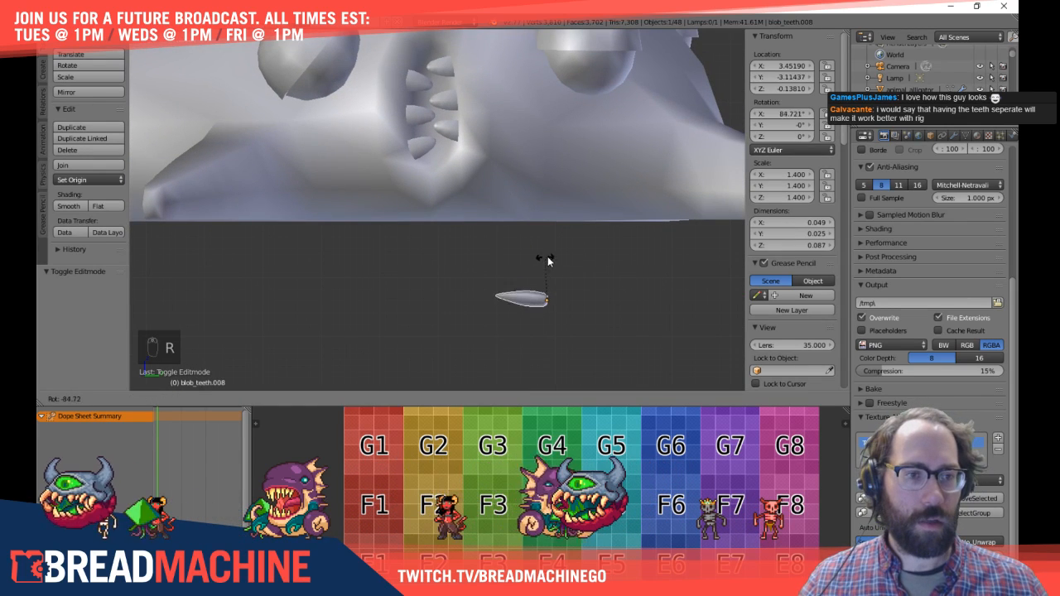
right_click(542, 254)
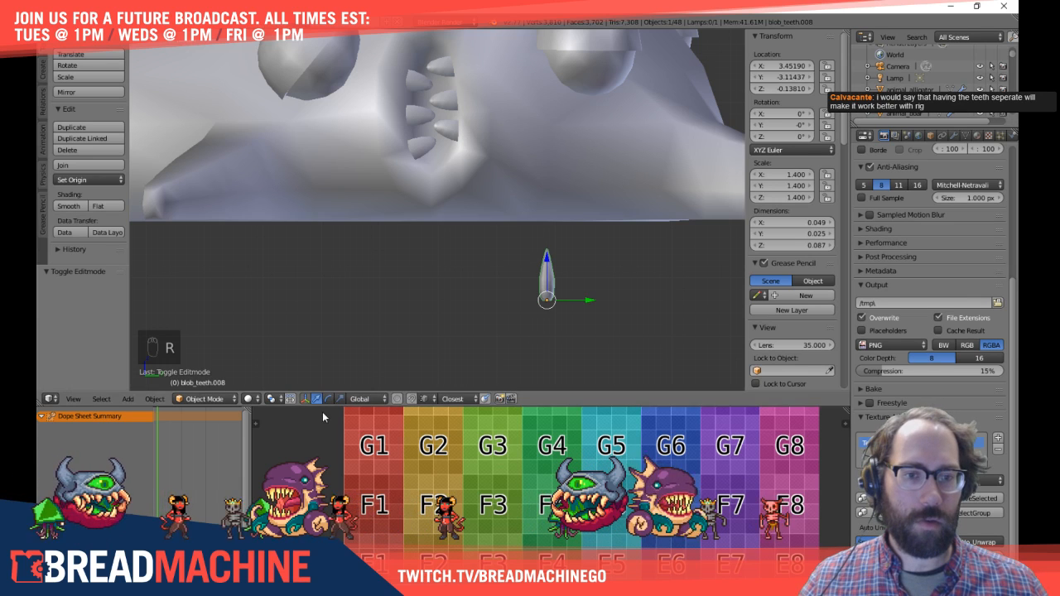
click(427, 399)
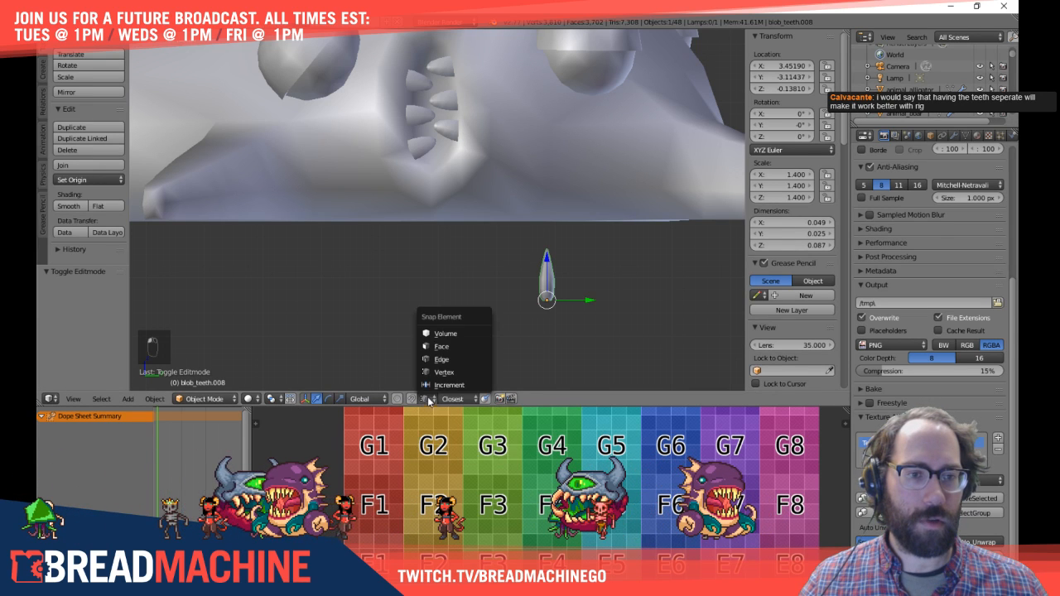
click(442, 333)
key(r)
click(528, 288)
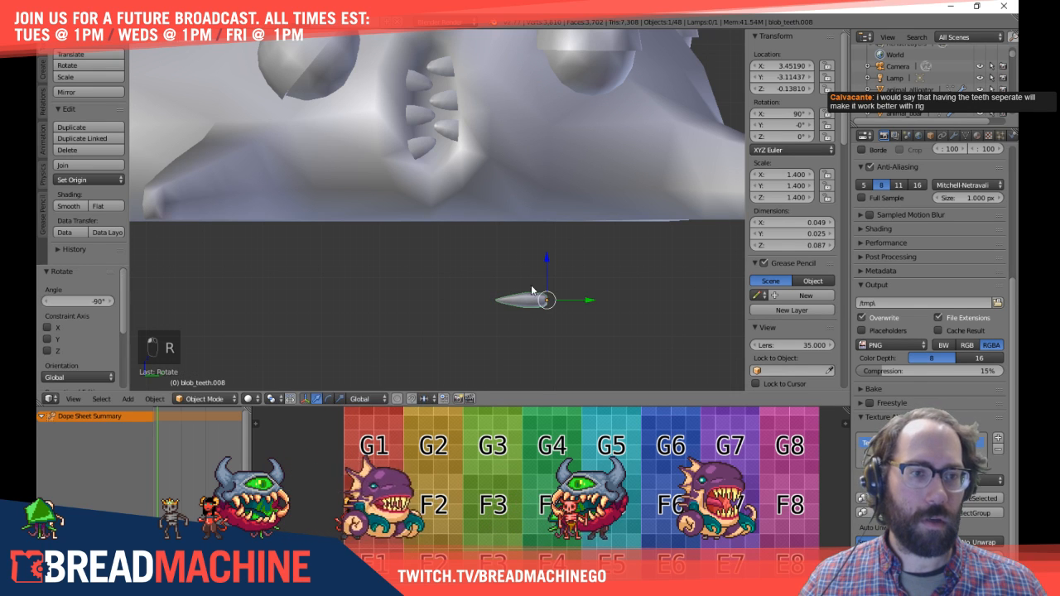
Step: Rotate the spare tooth in front view with increment snapping to a Y rotation of -90°
key(KP_1)
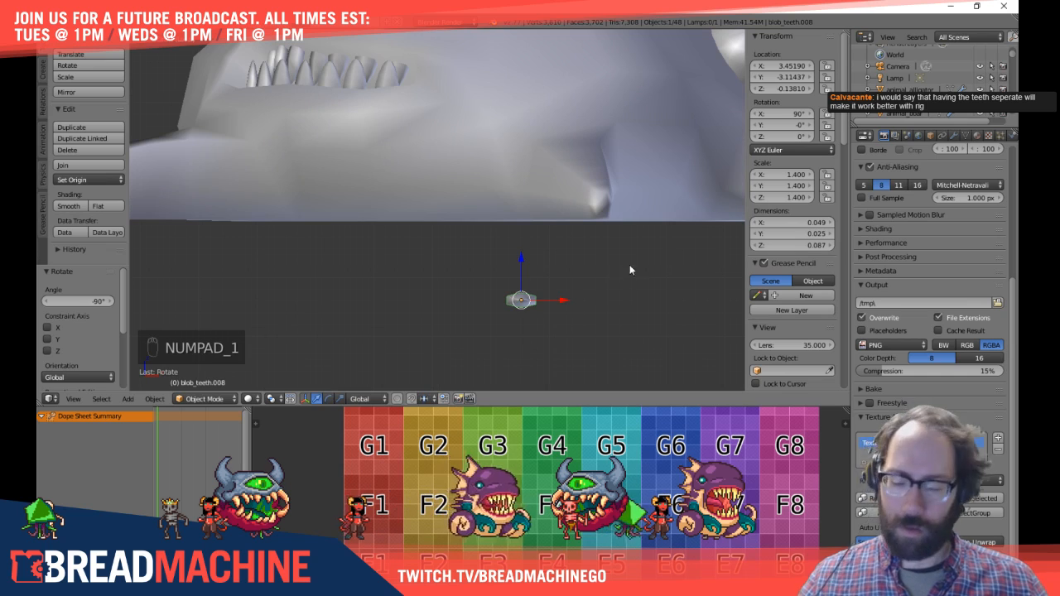
key(r)
click(552, 384)
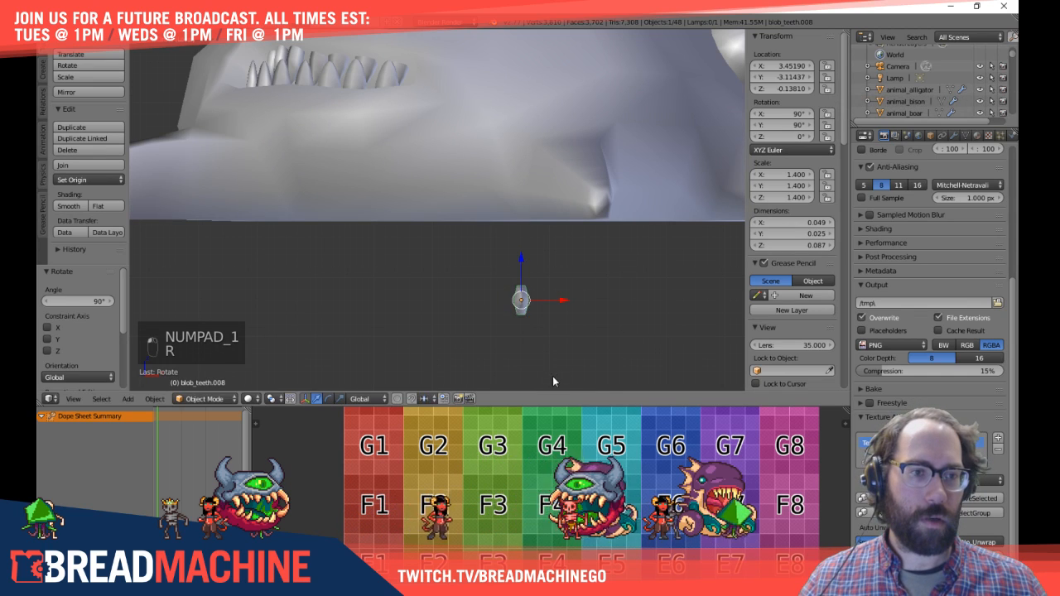
key(Tab)
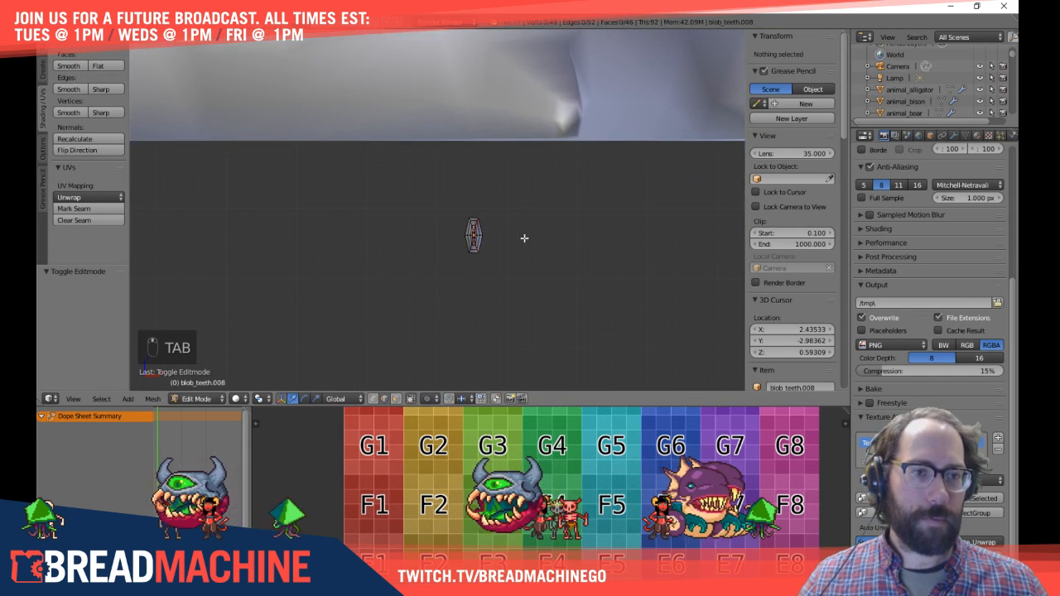
key(Tab)
key(r)
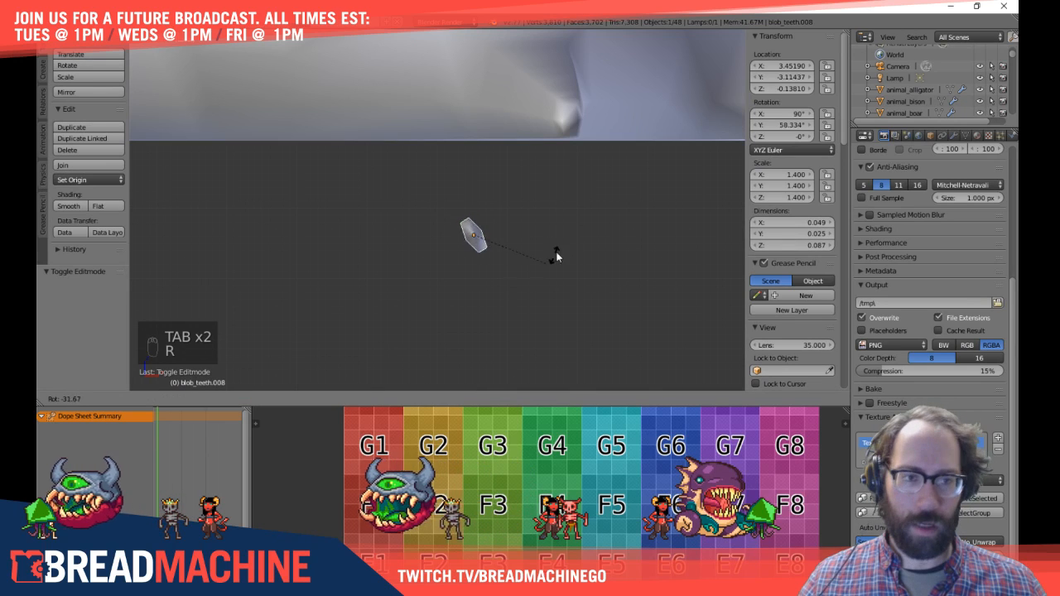
click(383, 106)
Step: Inspect the spare tooth's mesh from the front and its orientation from the side
key(Tab)
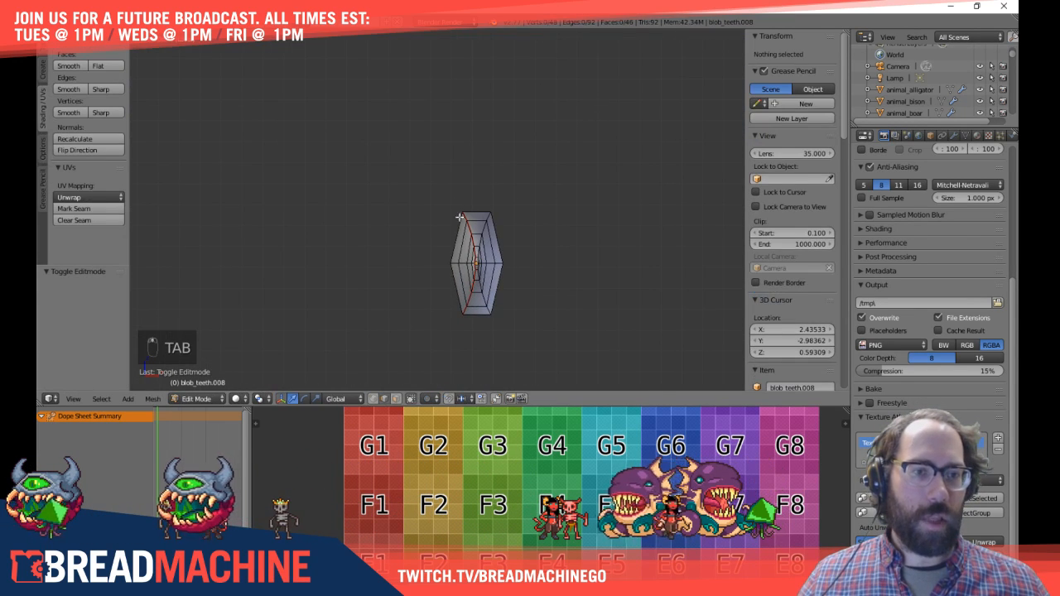
mouse_move(458, 249)
middle_down()
mouse_move(557, 266)
mouse_move(451, 255)
middle_up()
key(KP_3)
scroll(452, 256, down, 3)
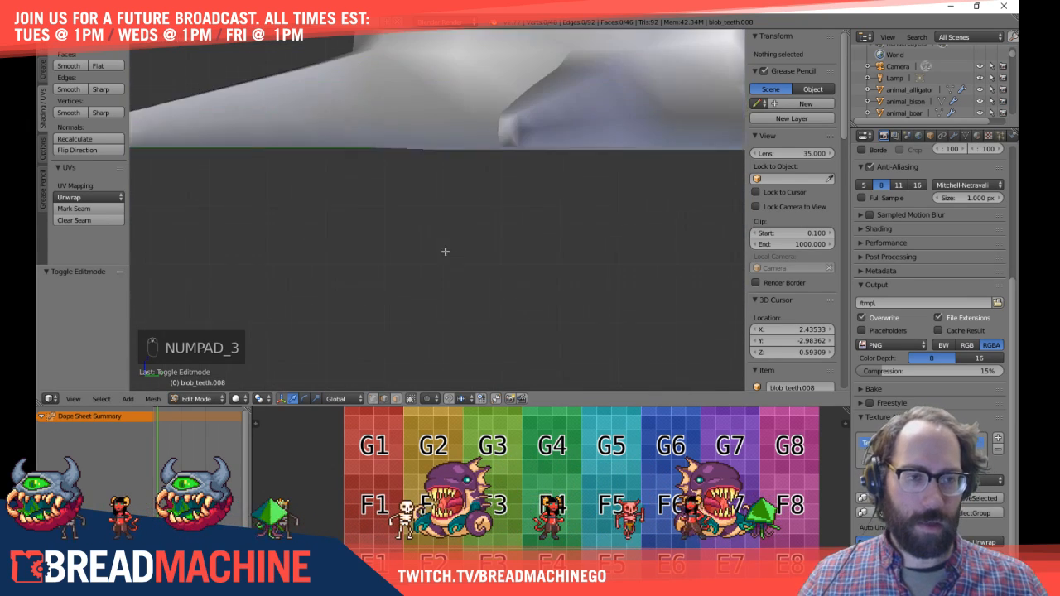
key(Tab)
shift+middle_drag(354, 247, 240, 249)
shift+middle_drag(593, 142, 439, 281)
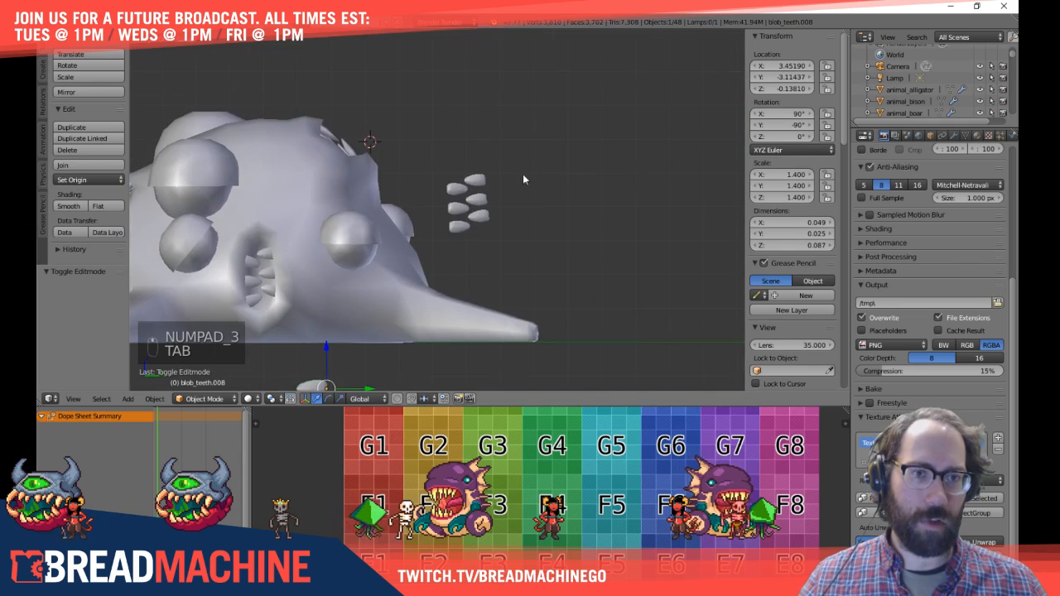
Step: Compare the mesh edges of several existing teeth, including blob_teeth.001 and blob_teeth
middle_drag(530, 164, 417, 180)
scroll(288, 170, up, 5)
middle_drag(289, 172, 393, 203)
key(Tab)
key(Tab)
right_click(416, 171)
key(Tab)
key(Tab)
right_click(426, 226)
key(Tab)
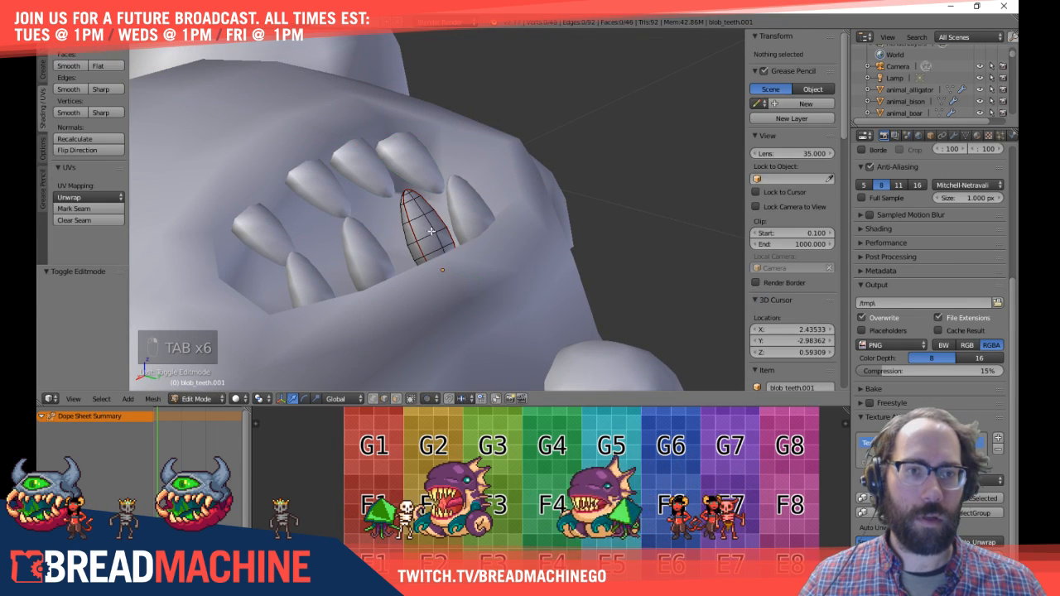
middle_drag(421, 238, 466, 246)
key(Tab)
right_click(422, 184)
key(Tab)
key(Tab)
middle_drag(470, 167, 678, 227)
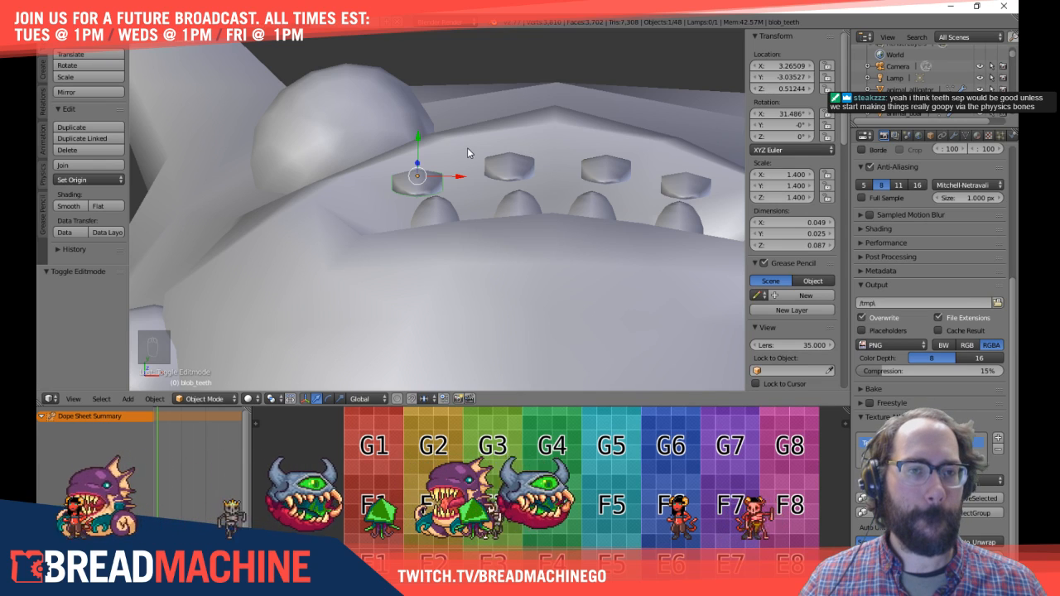
middle_drag(476, 152, 482, 136)
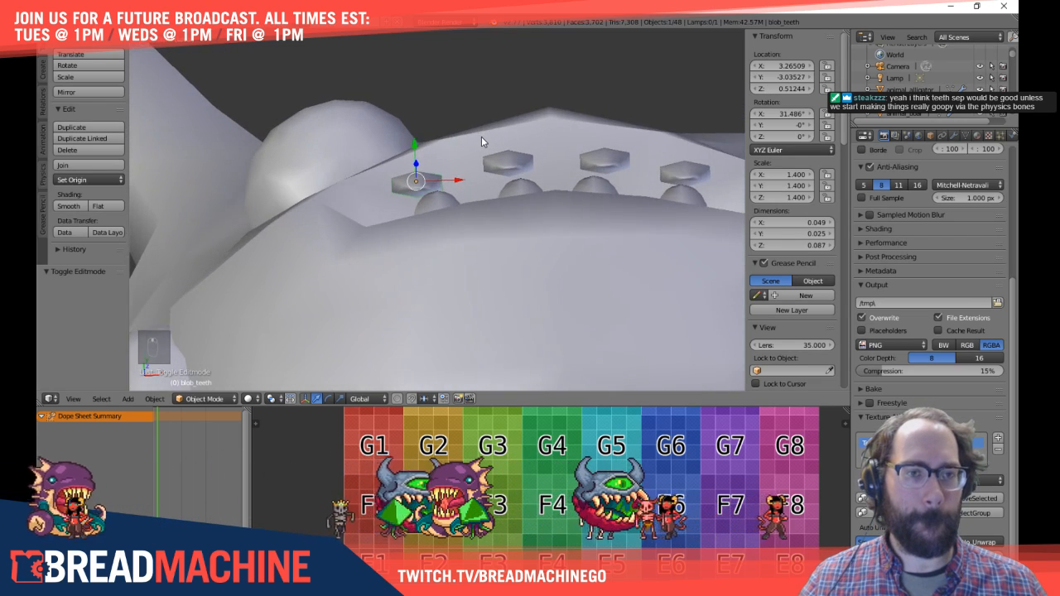
key(r)
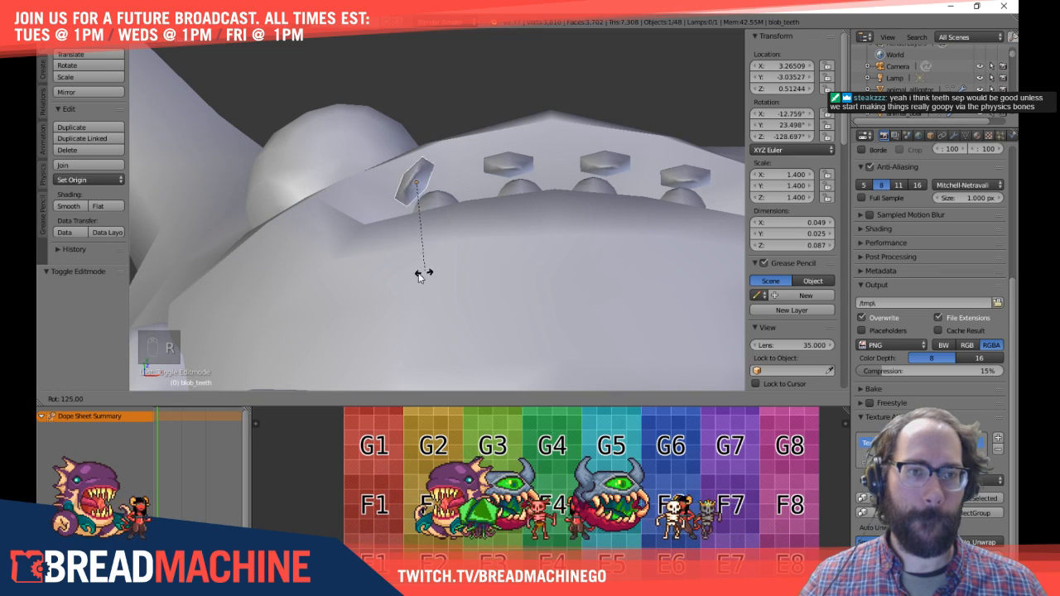
right_click(352, 235)
middle_drag(648, 183, 520, 231)
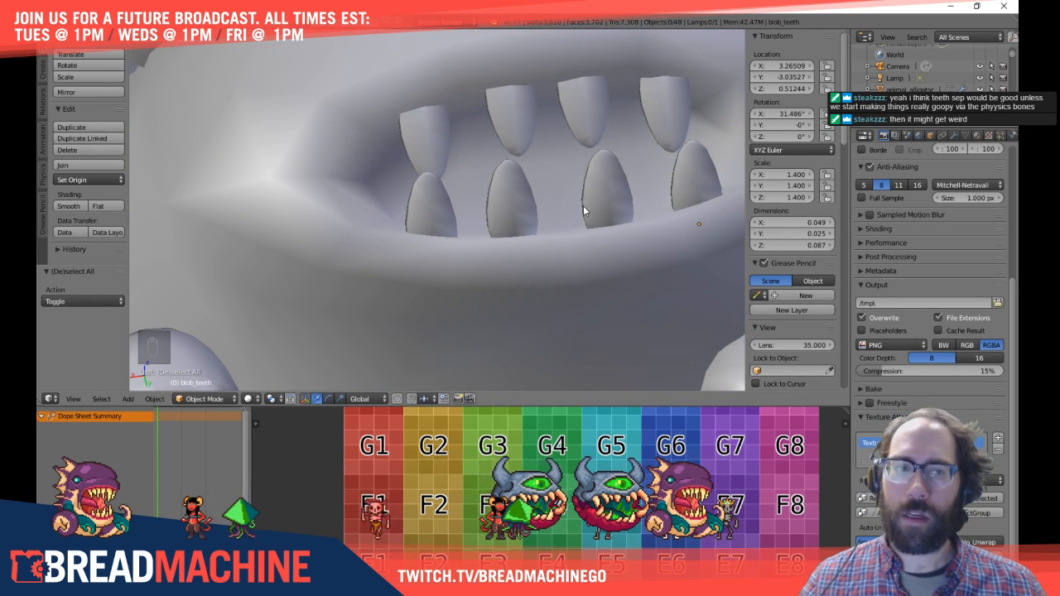
Step: Move the spare tooth blob_teeth.008 up towards the body in side view and shift it 0.573 along X
scroll(585, 218, down, 4)
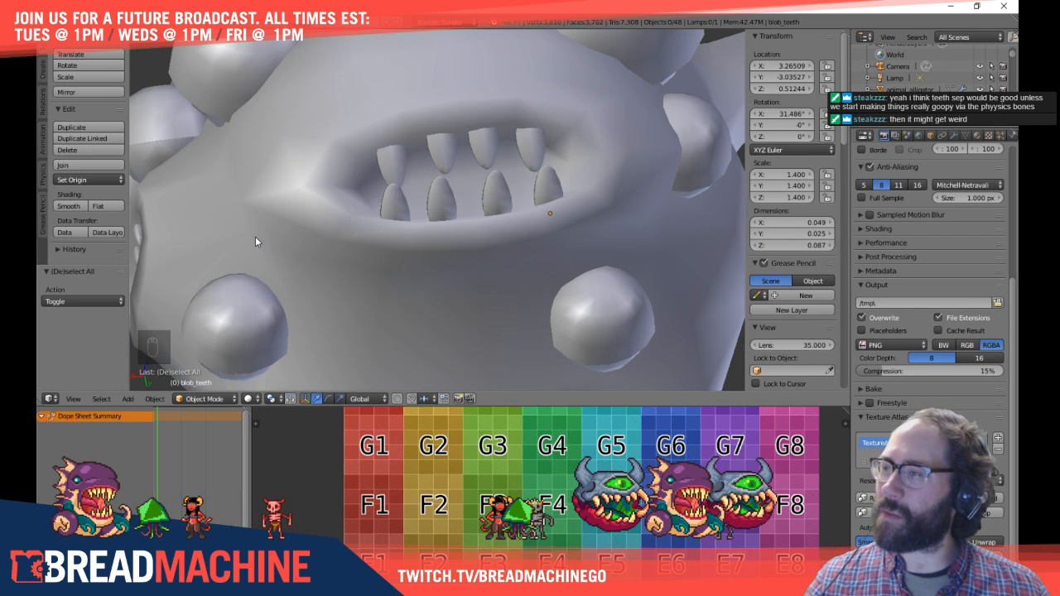
middle_drag(269, 246, 469, 254)
key(KP_3)
right_click(483, 344)
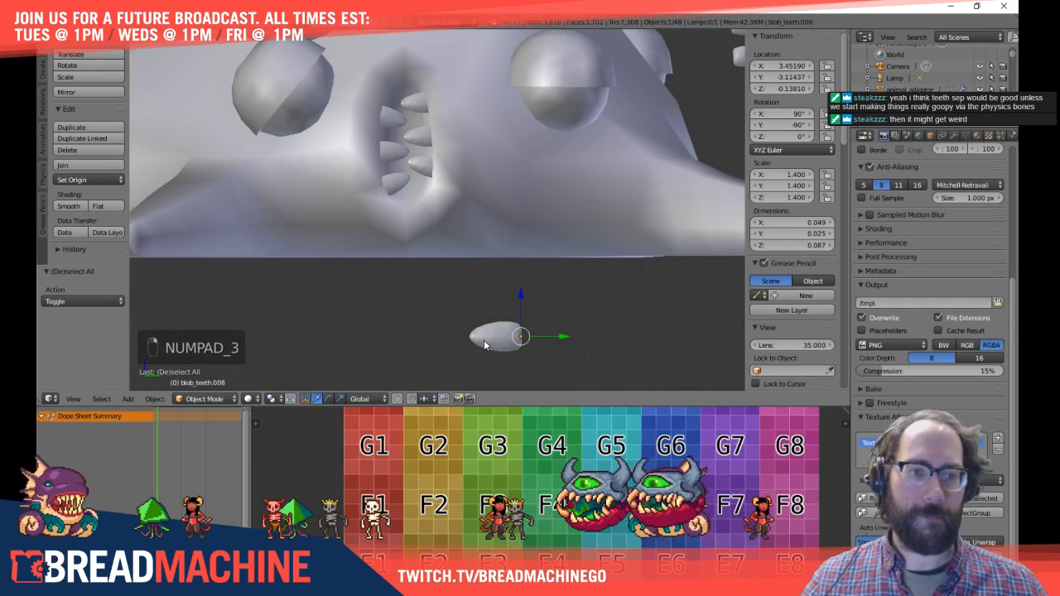
key(g)
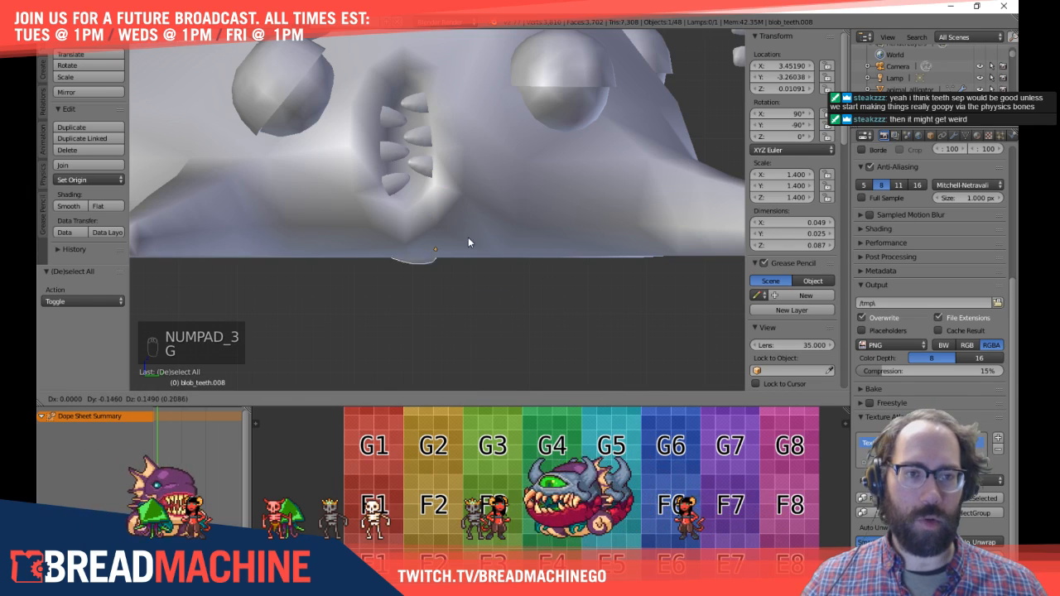
click(484, 282)
middle_drag(485, 282, 429, 317)
drag(425, 298, 142, 350)
Step: Move the spare tooth beside the body in side view, by about -0.013 in Y and 0.204 in Z
key(KP_3)
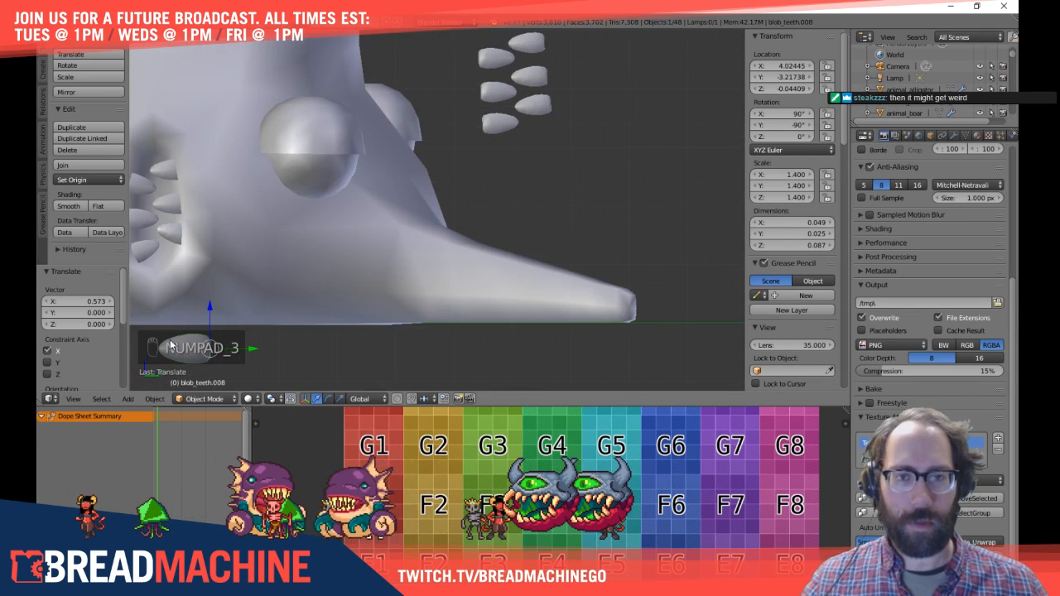
middle_drag(171, 348, 500, 243)
key(g)
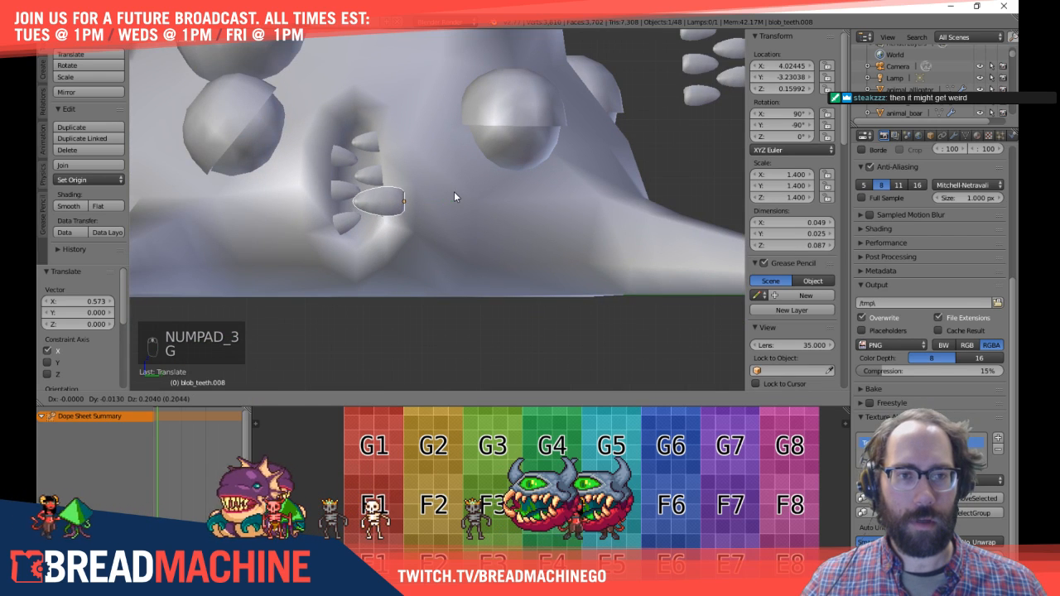
click(454, 191)
Step: Duplicate the spare tooth, placing the copy about -0.485 in X and 0.325 in Z away, and shift it -0.488 along Y
middle_drag(547, 156, 469, 291)
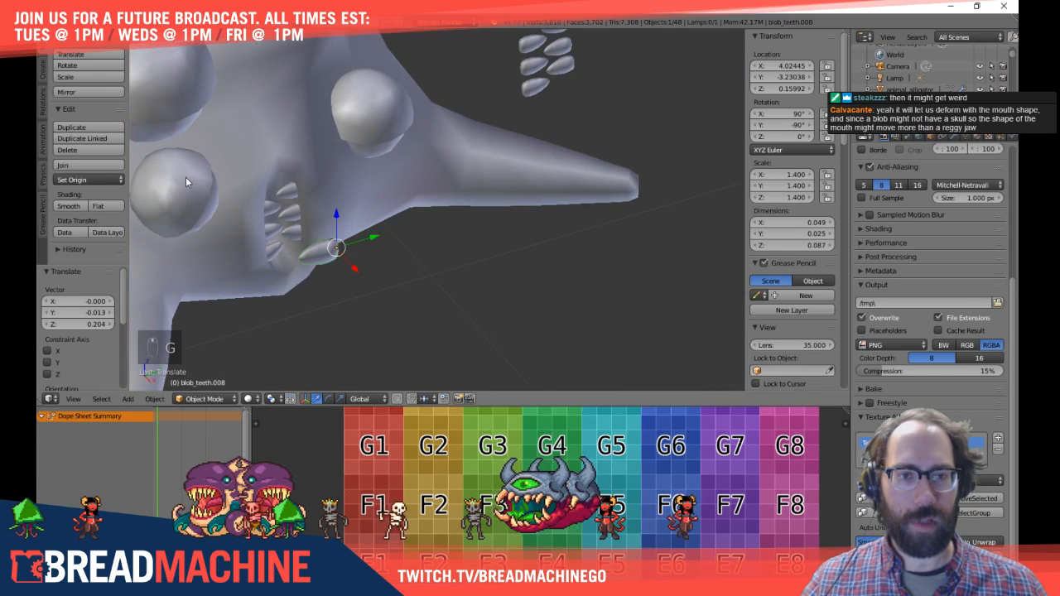
middle_drag(195, 176, 536, 216)
key(KP_1)
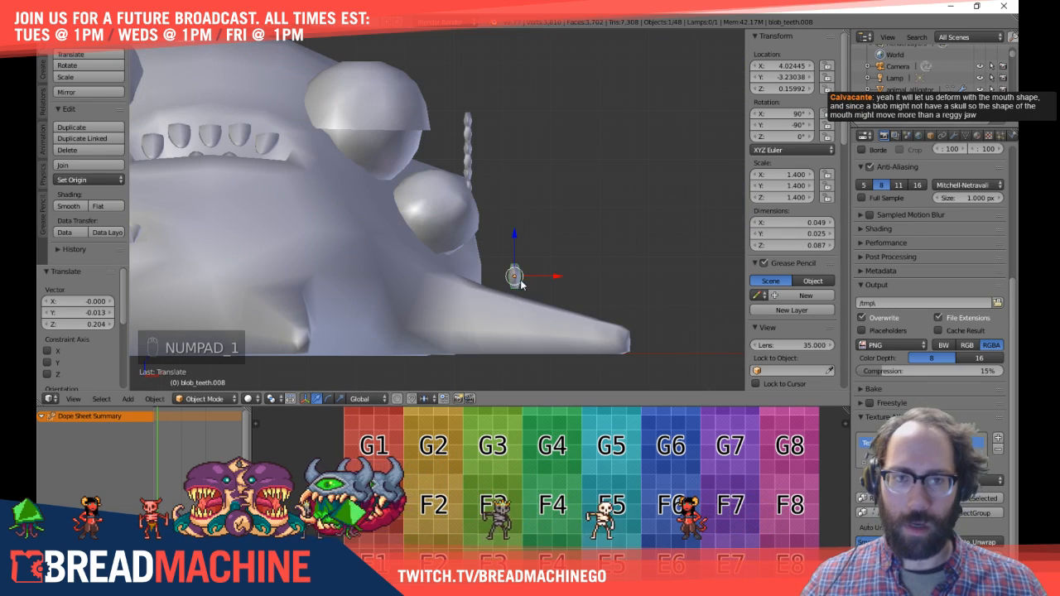
key(shift+d)
click(266, 99)
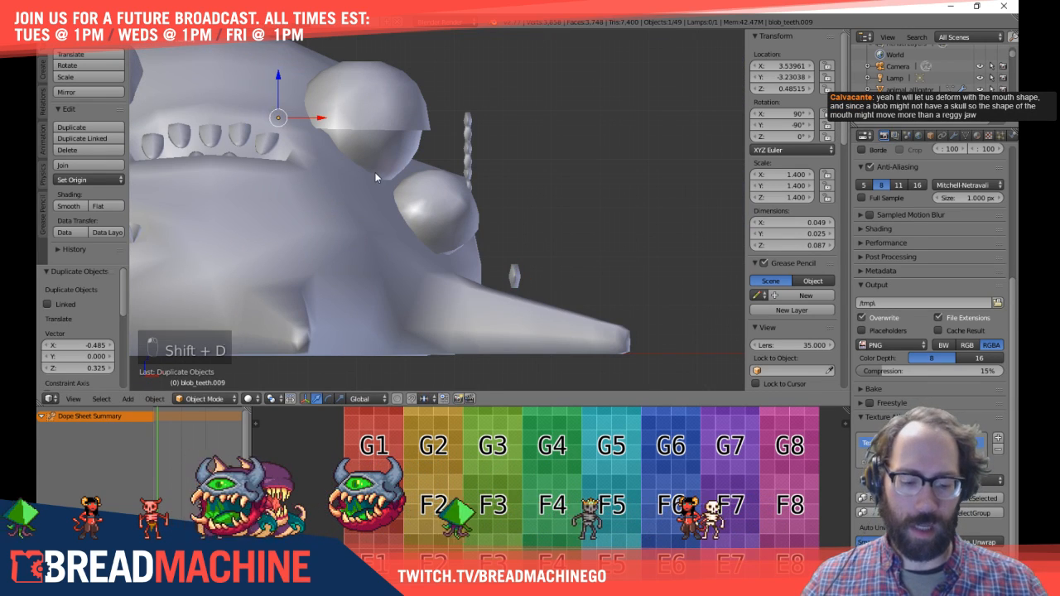
key(KP_3)
shift+middle_drag(348, 171, 606, 196)
drag(601, 144, 354, 138)
click(358, 138)
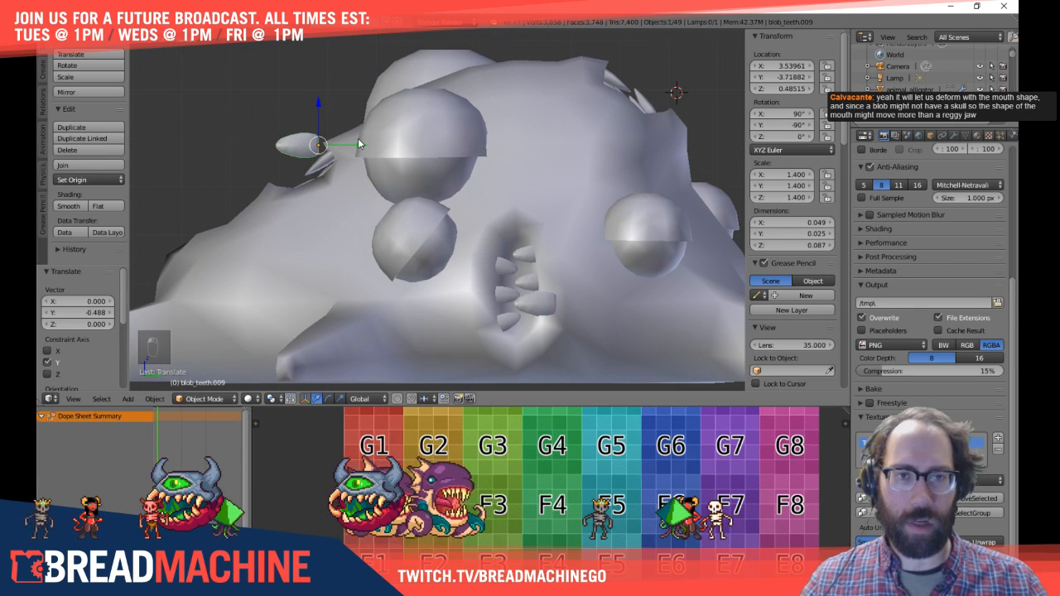
Step: Rotate the spare tooth copy in front view to a Y rotation of -180°
key(KP_1)
key(r)
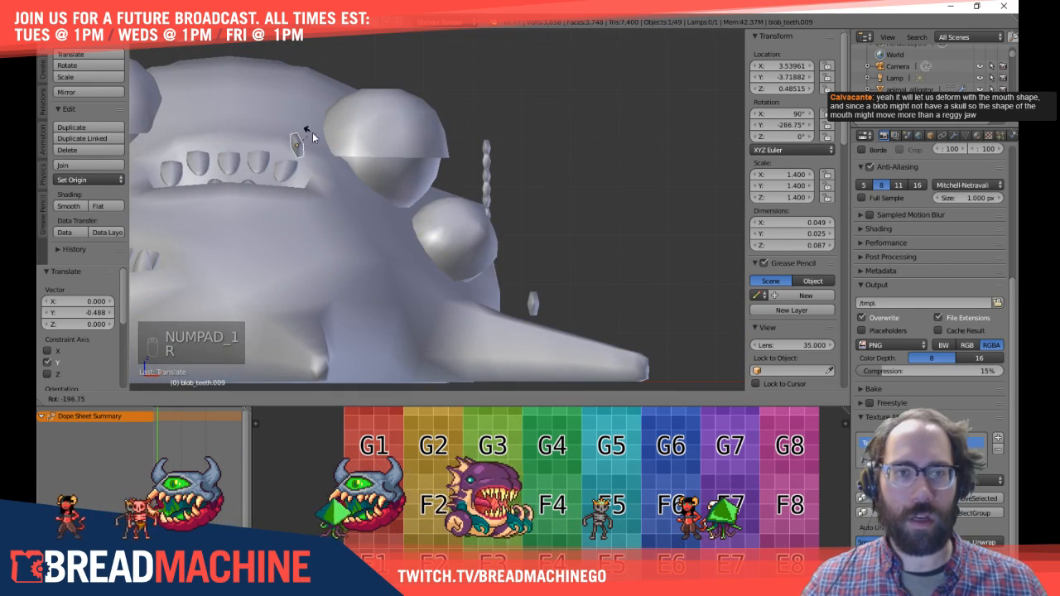
key(r)
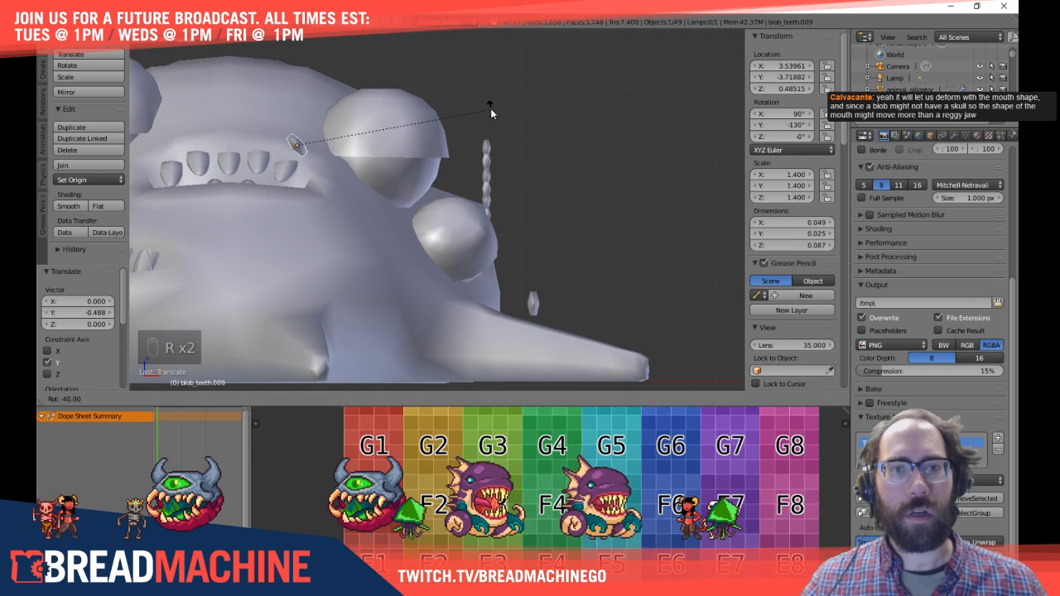
click(379, 350)
key(Tab)
key(Tab)
Step: Duplicate the rotated spare tooth, placing the copy about -0.380 in X and -0.185 in Z away, and shift it -0.257 along Y
shift+middle_drag(261, 257, 491, 283)
key(shift+d)
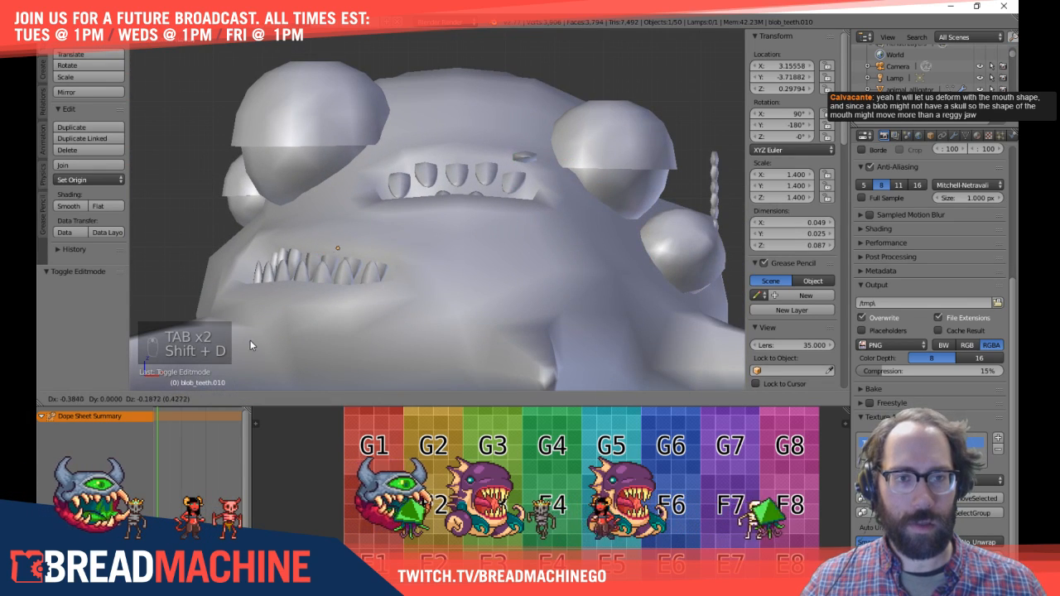
click(250, 340)
key(KP_3)
drag(402, 248, 275, 234)
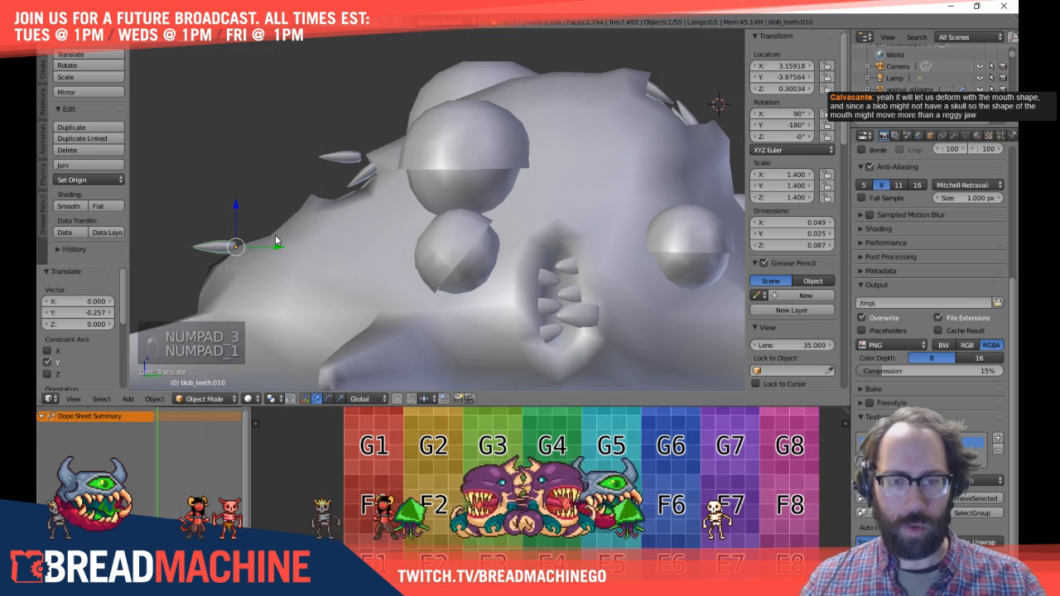
Step: Move the new tooth copy by -0.128 in Y and 0.054 in Z, and rotate it -90° in side view
key(KP_1)
key(KP_3)
key(g)
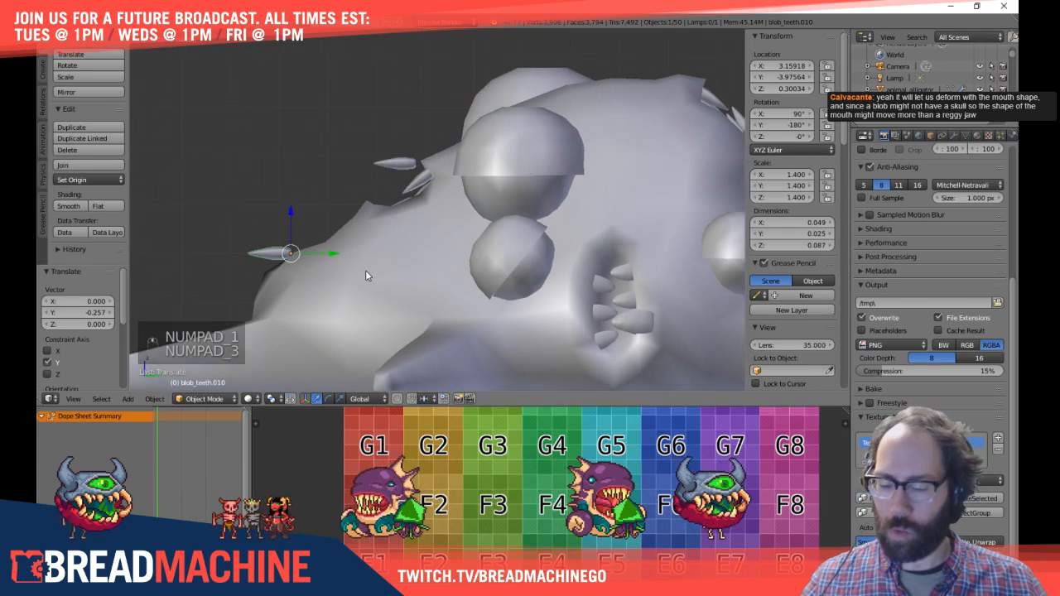
click(343, 254)
key(r)
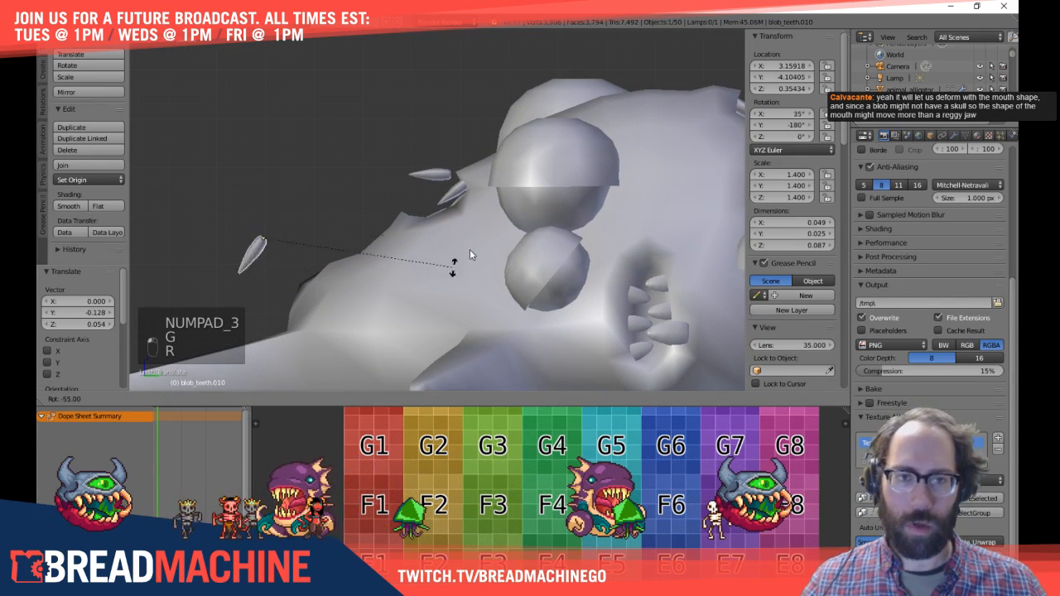
click(488, 111)
middle_drag(246, 225, 296, 160)
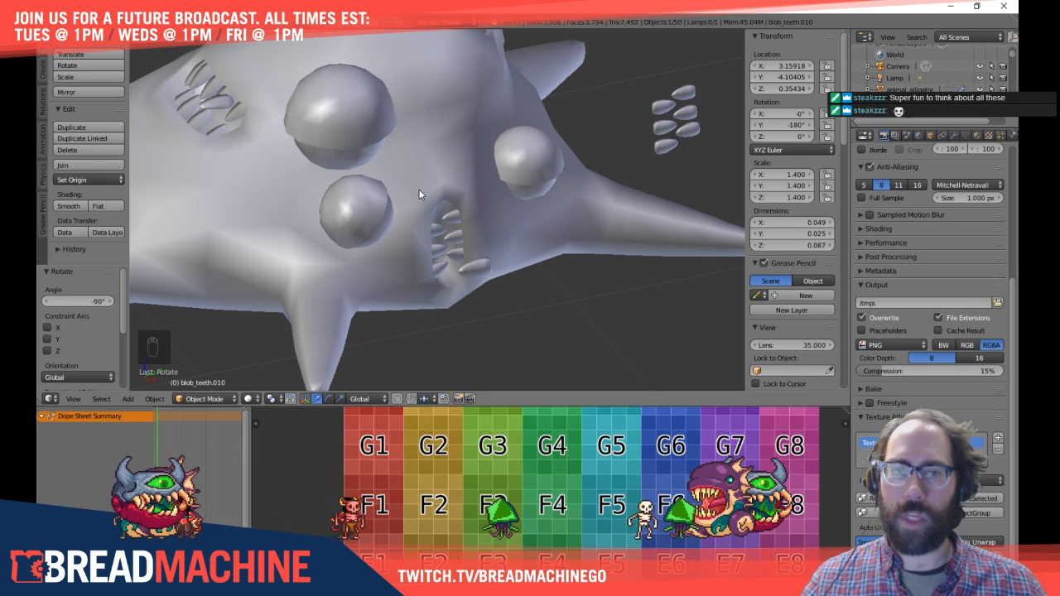
middle_drag(441, 177, 342, 206)
key(KP_3)
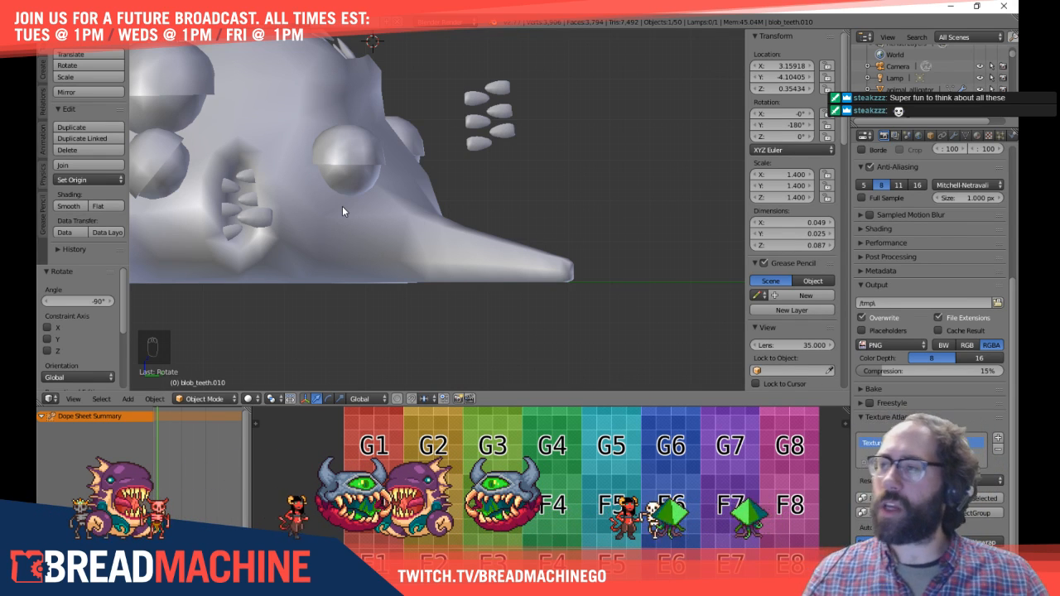
scroll(298, 243, up, 1)
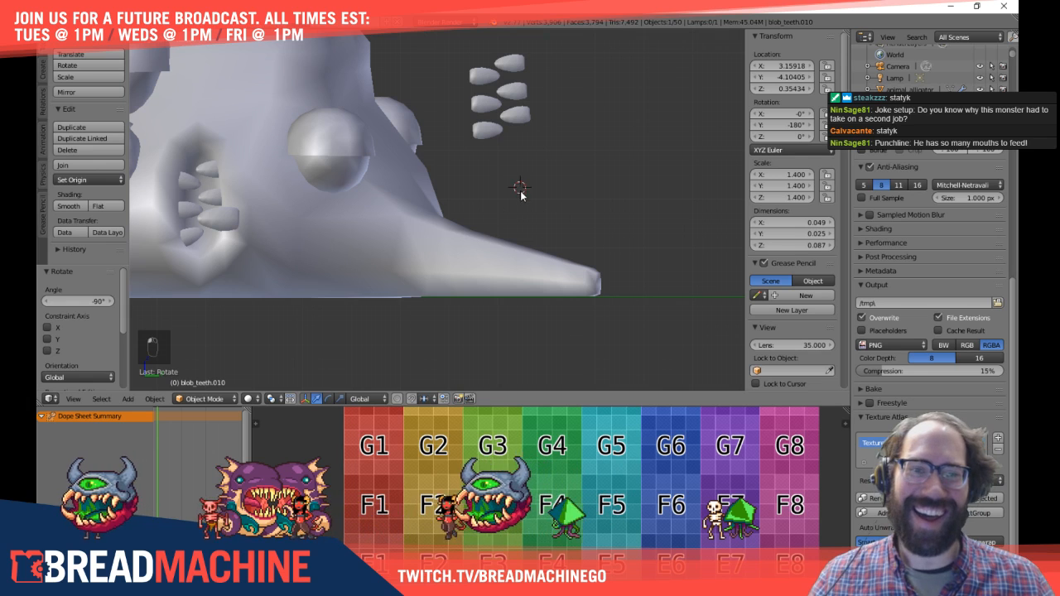
Step: Duplicate the upper tooth blob_teeth.002, placing the copy 0.190 in Y and 0.070 in Z away, and rotate it 30° in side view
middle_drag(462, 186, 439, 229)
right_click(390, 194)
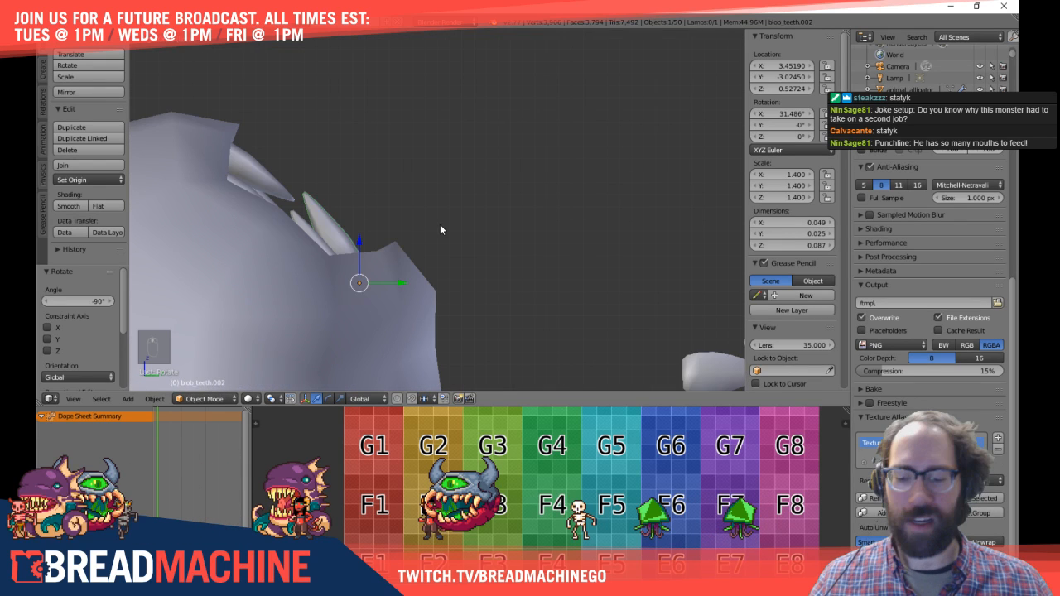
key(shift+d)
click(665, 152)
key(r)
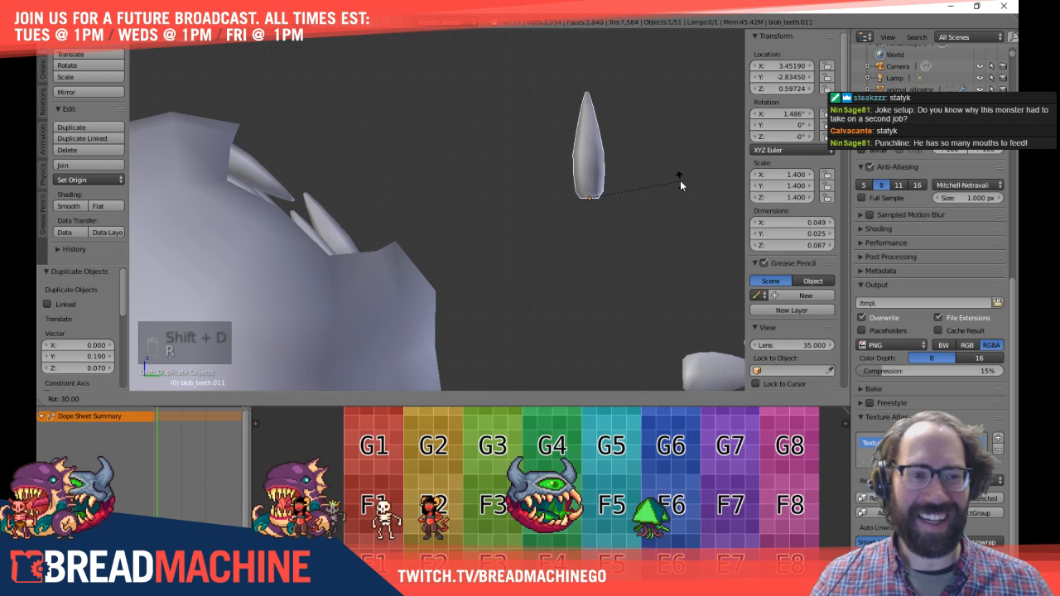
click(679, 179)
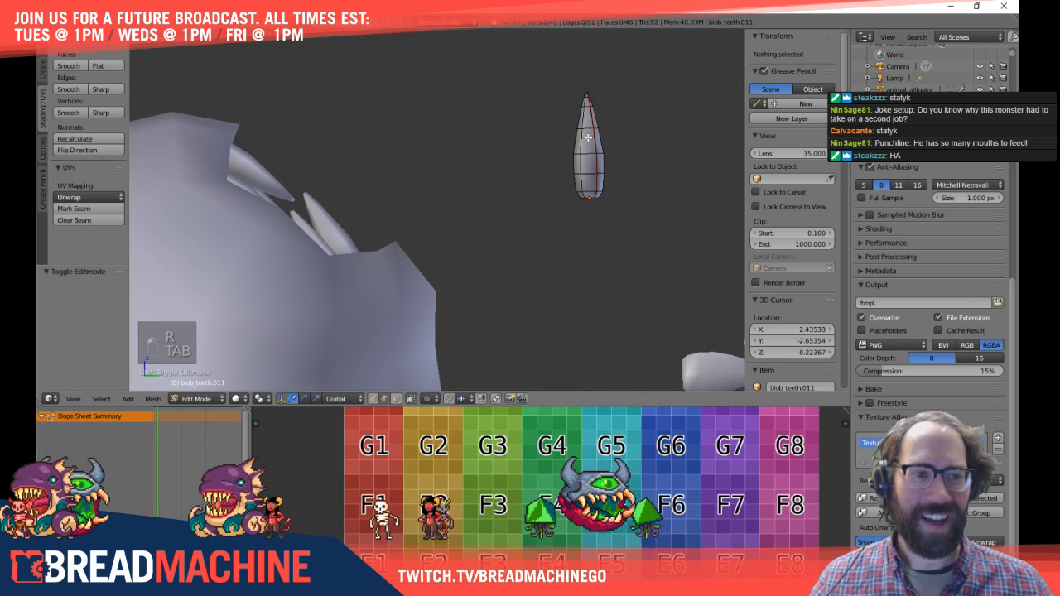
shift+middle_drag(626, 148, 535, 191)
key(Tab)
key(Tab)
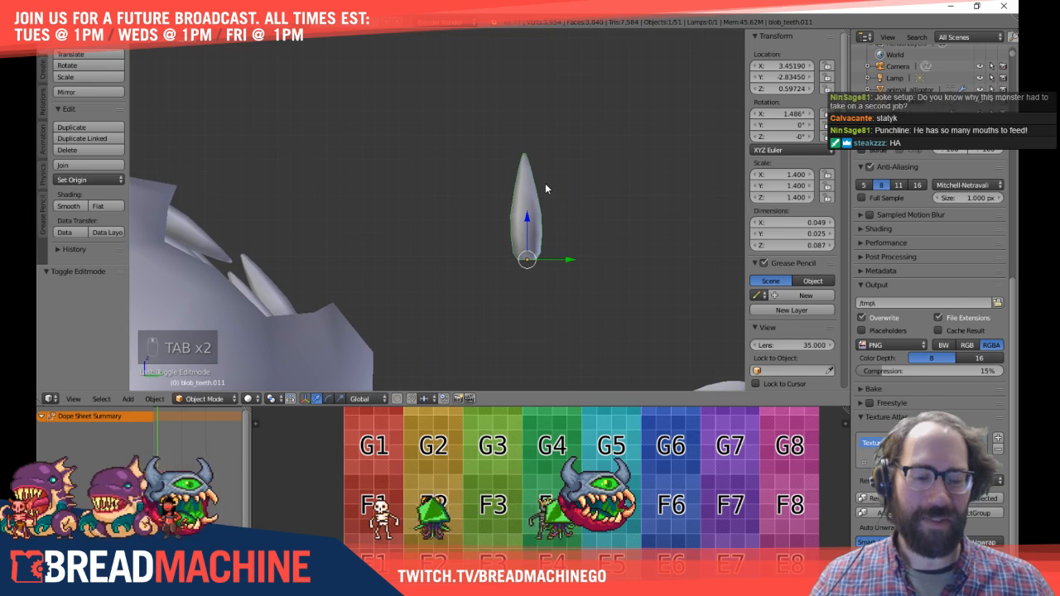
Step: Rotate the upright tooth copy 180° about Z in top view
key(KP_7)
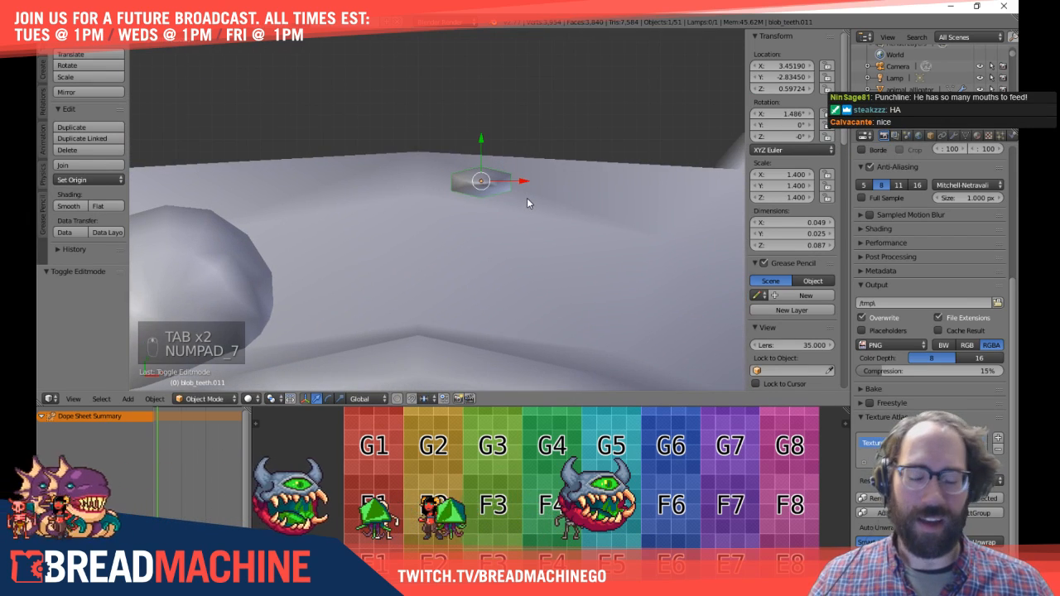
key(r)
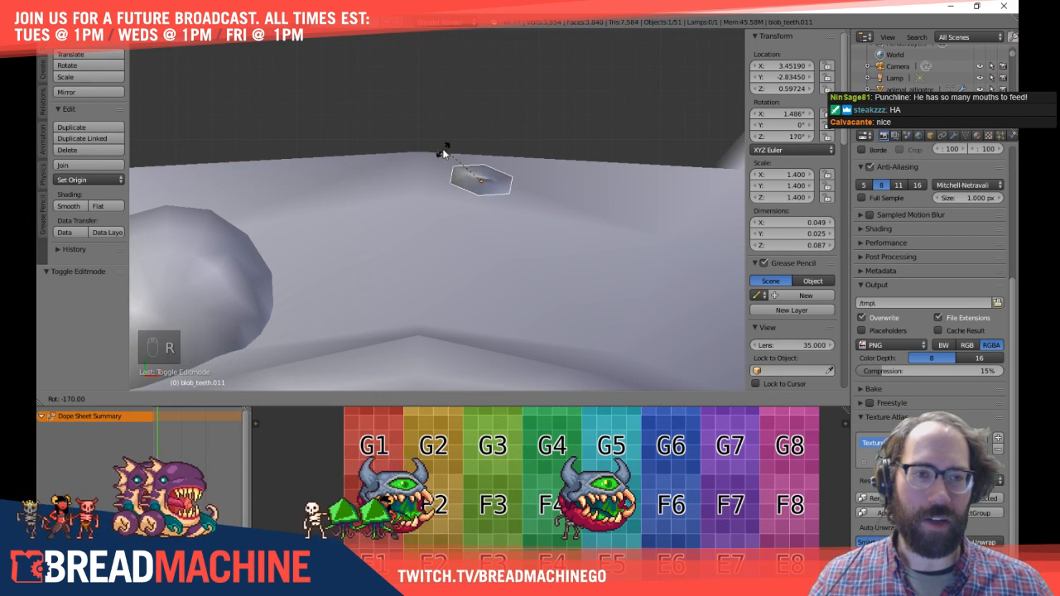
ctrl+click(439, 163)
key(KP_3)
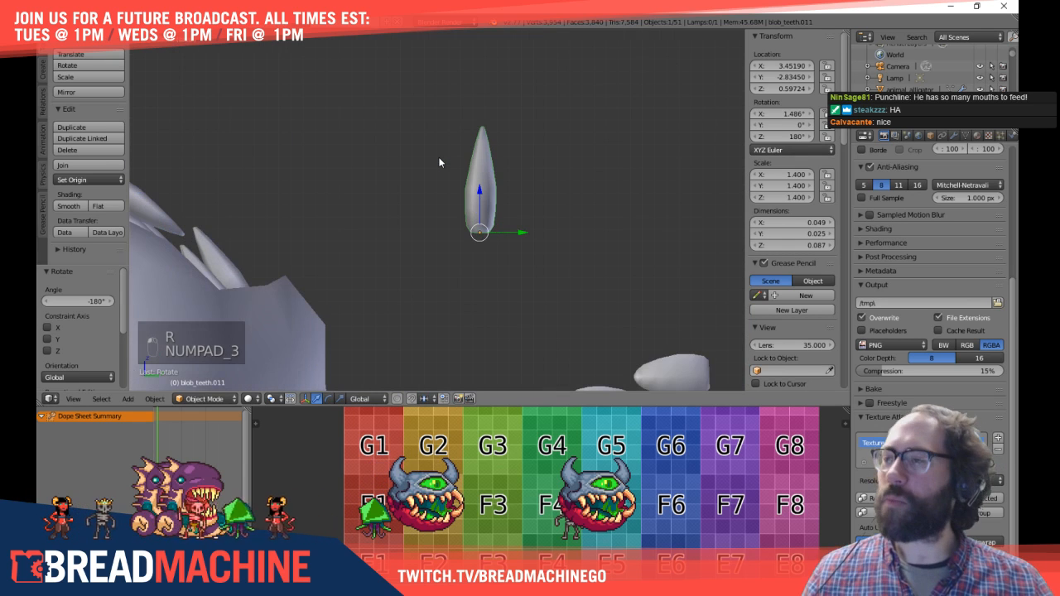
shift+middle_drag(456, 205, 472, 164)
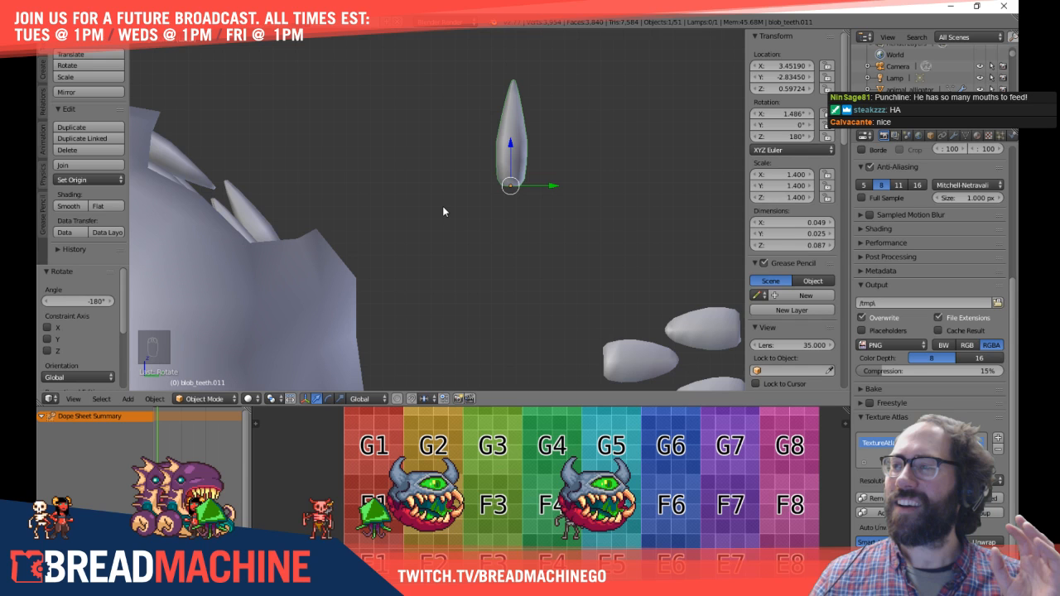
Step: Move the tooth copy back to the mouth edge in side view, by -0.180 in Y and -0.060 in Z
middle_drag(442, 206, 487, 228)
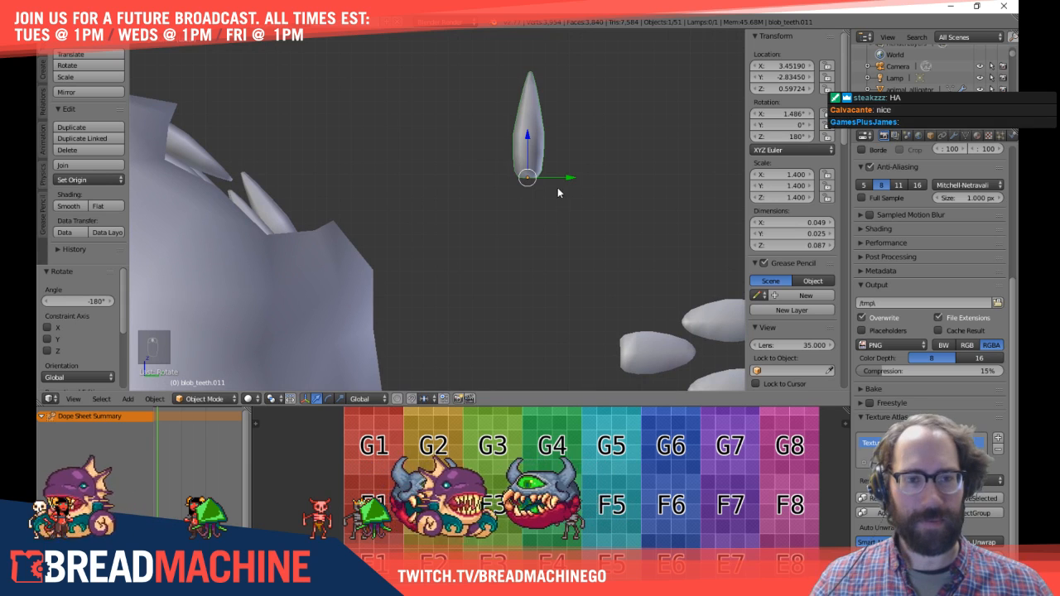
key(g)
click(339, 260)
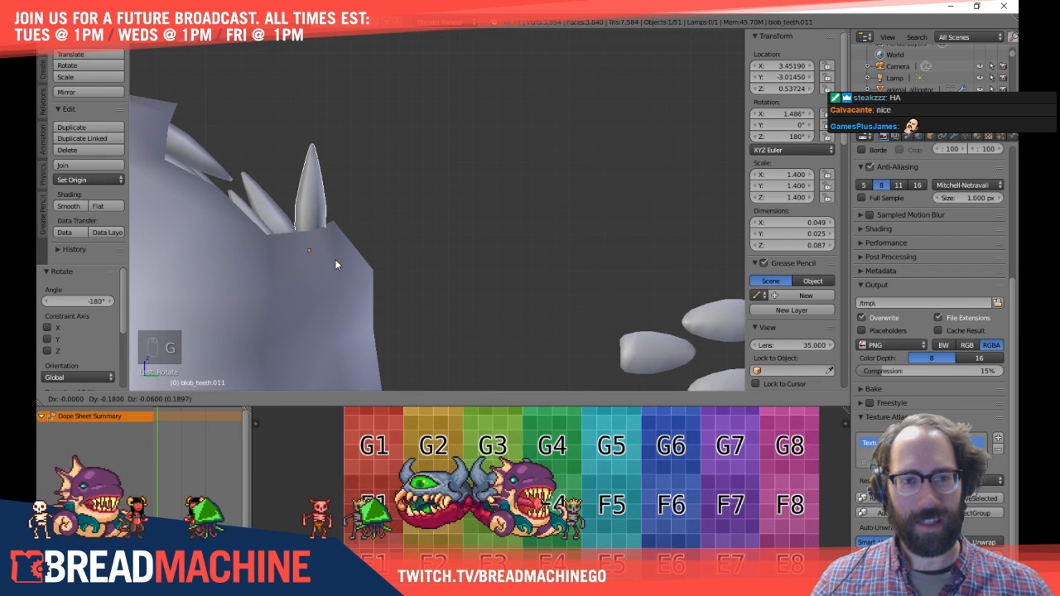
middle_drag(427, 223, 527, 217)
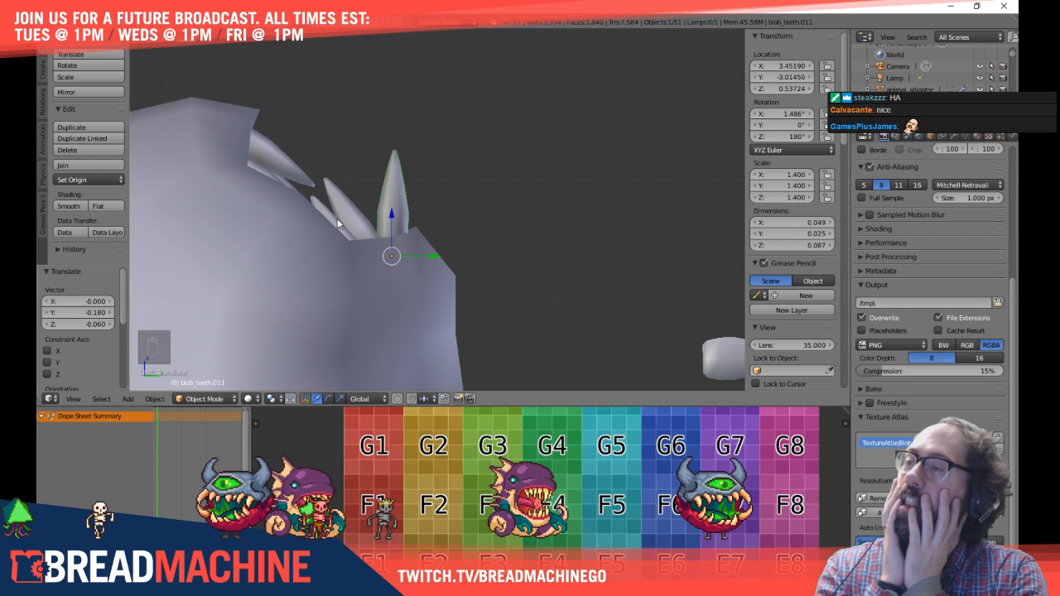
middle_drag(456, 220, 432, 248)
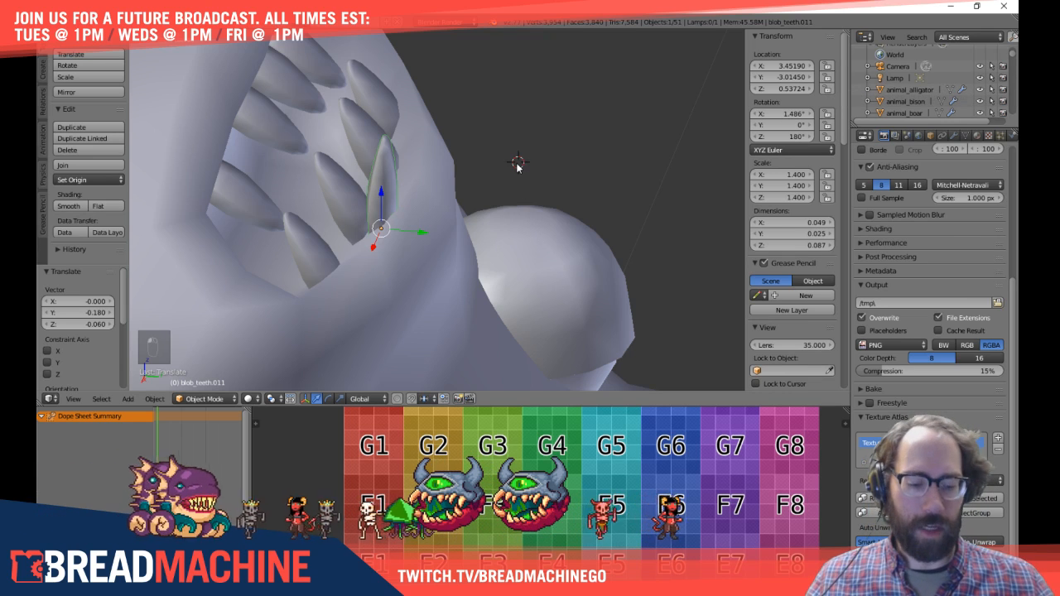
Step: Tilt the tooth copy -35° in side view and move it onto the existing upper tooth, at Y -3.02077 and Z 0.52807
key(KP_3)
shift+middle_drag(474, 213, 507, 236)
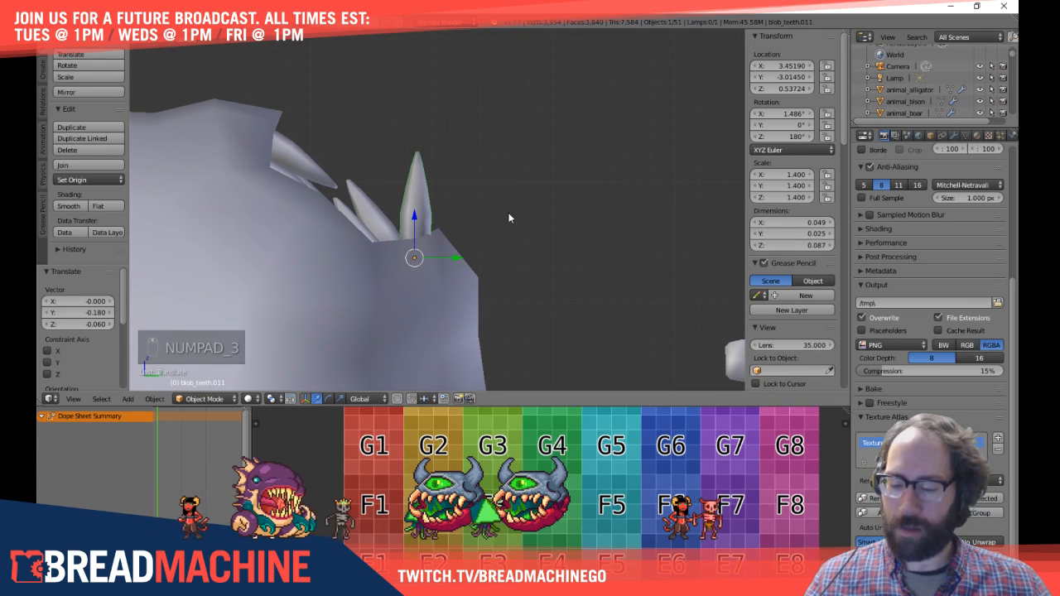
key(r)
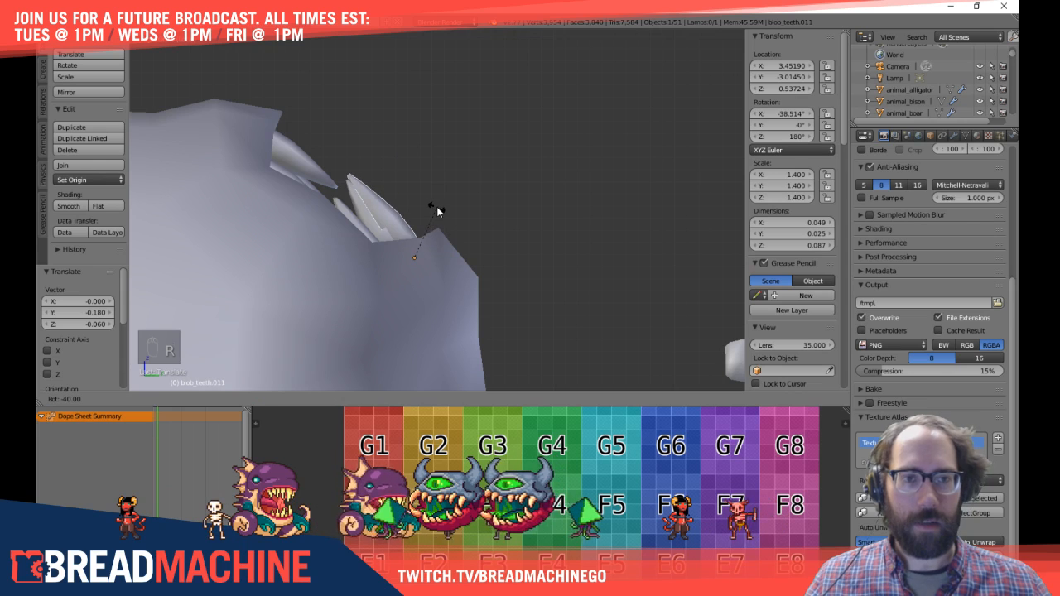
click(439, 213)
key(g)
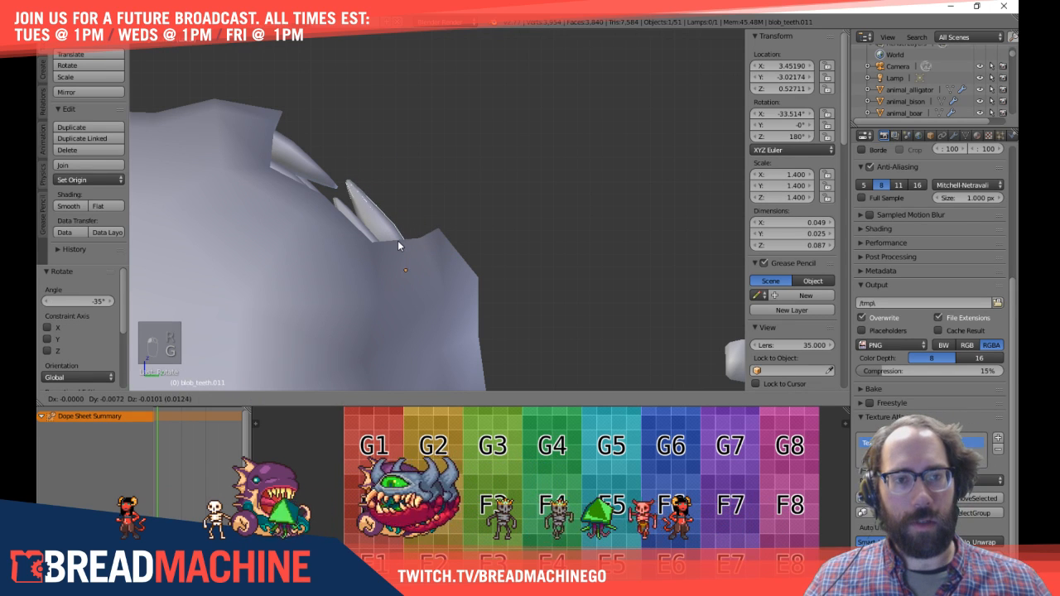
click(400, 239)
Step: Delete the original upper tooth that the reoriented copy overlaps
right_click(367, 213)
key(x)
click(367, 215)
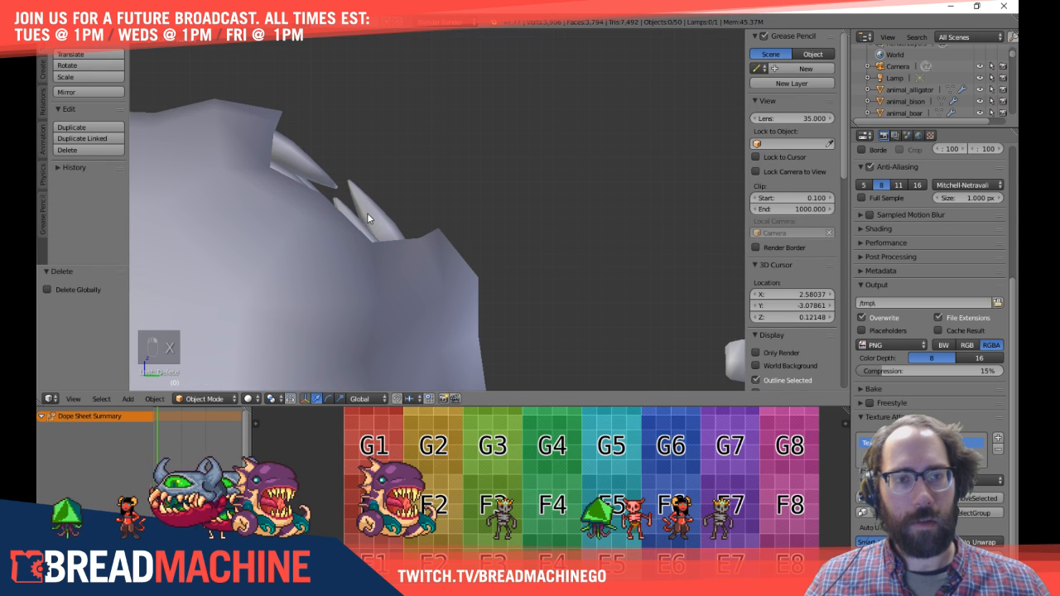
Step: Duplicate the reoriented upper tooth in top view, placing the copy -0.060 along X towards the neighbouring tooth
key(KP_7)
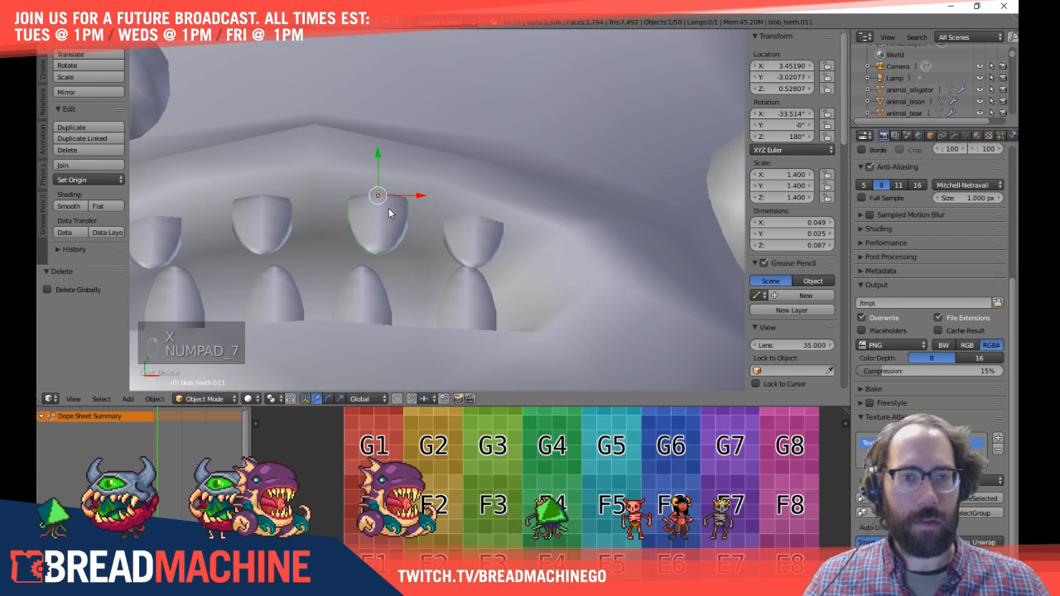
shift+middle_drag(405, 210, 574, 226)
key(ctrl+d)
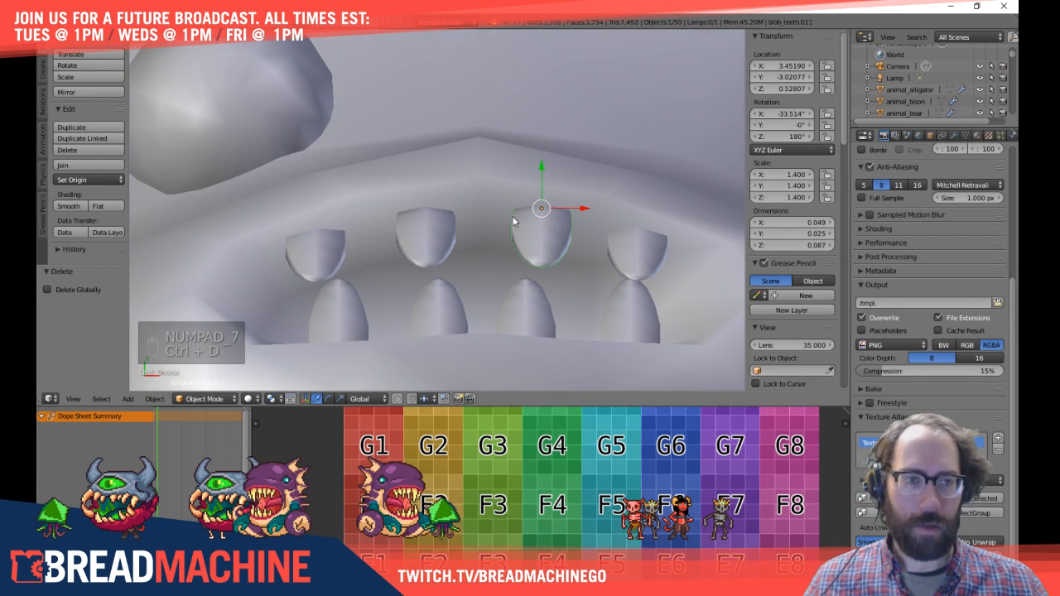
key(shift+d)
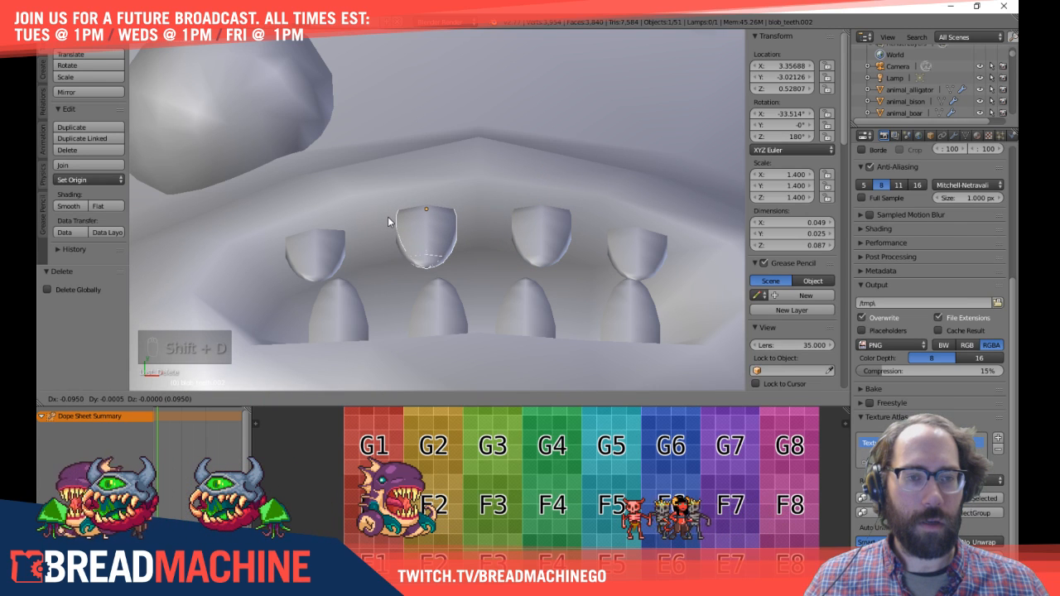
click(428, 220)
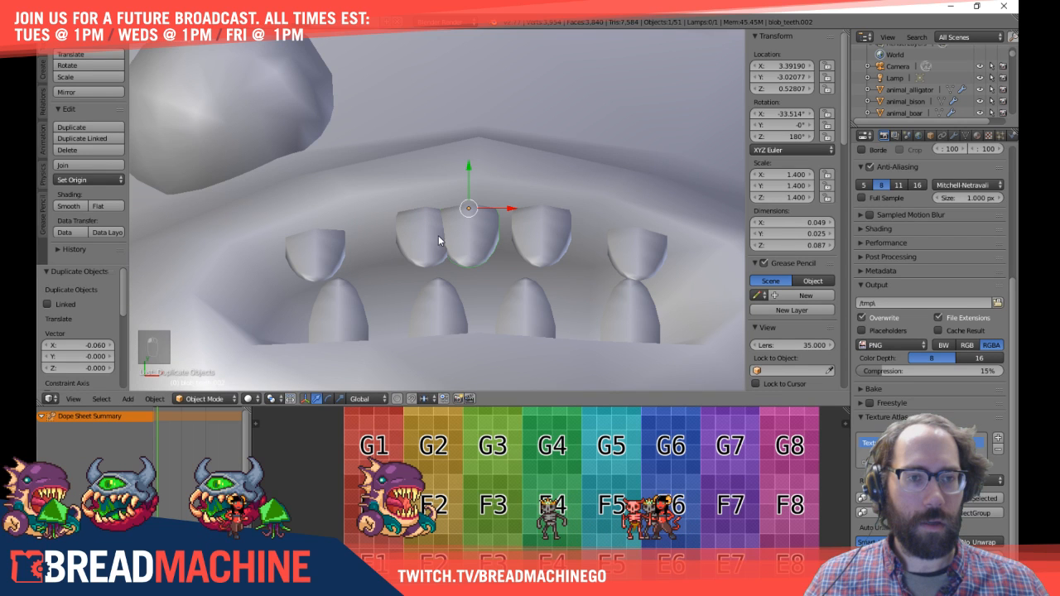
Step: Delete the old neighbouring upper tooth and select the new copy beside it
right_click(419, 236)
key(x)
click(408, 231)
key(Tab)
right_click(472, 236)
key(Tab)
key(Tab)
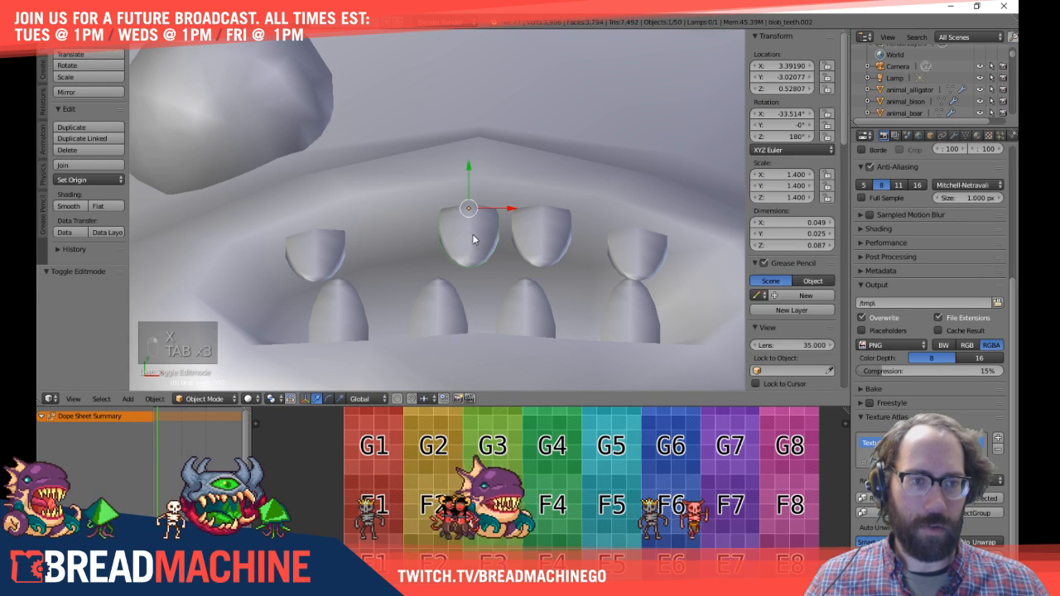
Step: Move the new tooth copy -0.041 along X into the gap left in the upper row
key(g)
key(x)
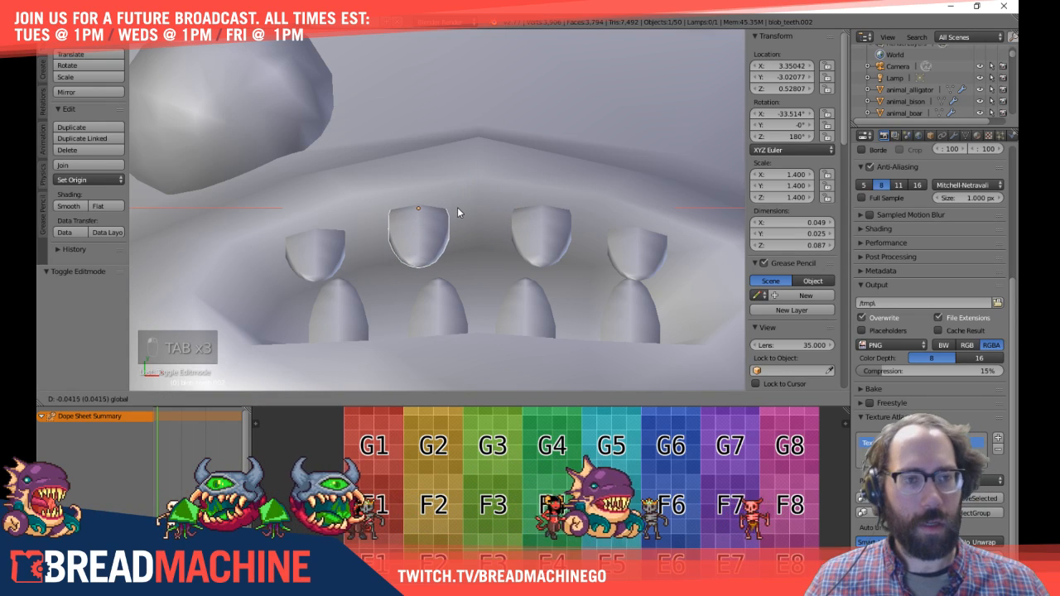
click(456, 207)
middle_drag(334, 239, 349, 240)
middle_drag(415, 277, 437, 232)
Step: Duplicate blob_teeth.002 in top view, placing the copy -0.087 in X and -0.016 in Y over the old outer upper tooth
right_click(386, 170)
middle_drag(370, 196, 462, 237)
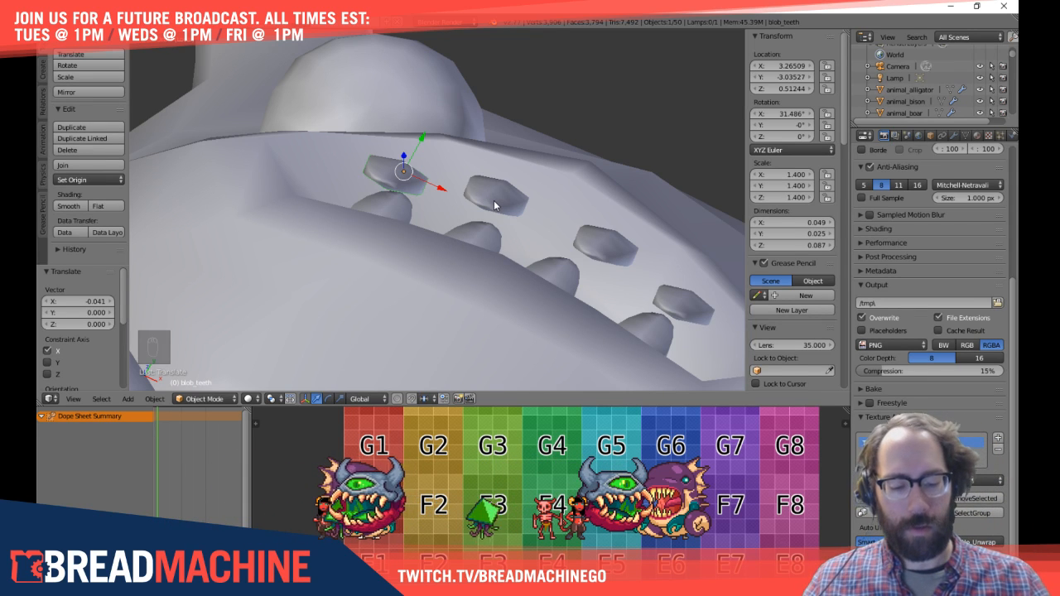
key(KP_7)
right_click(514, 173)
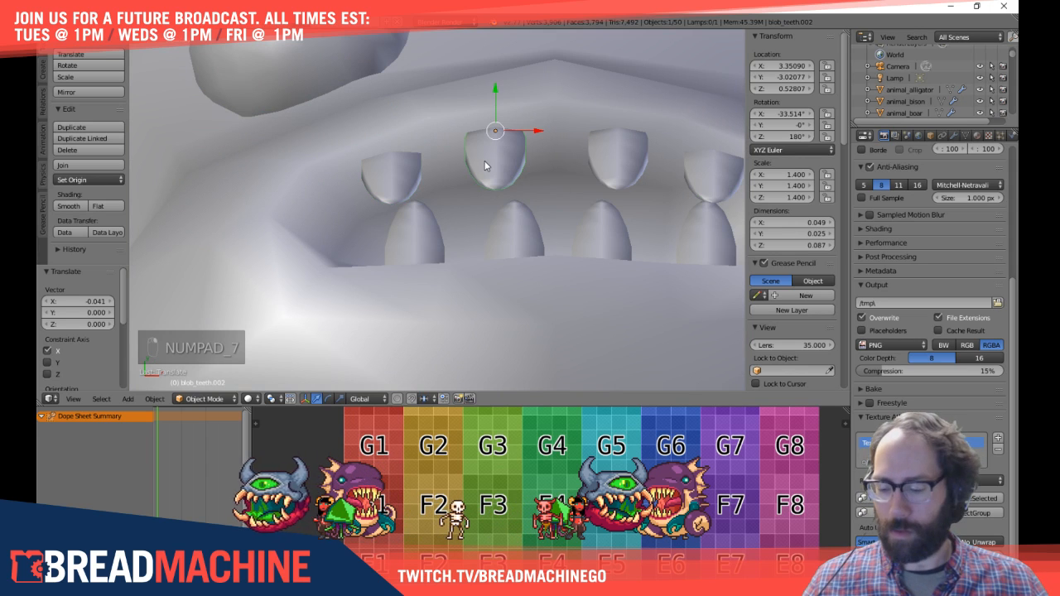
key(shift+d)
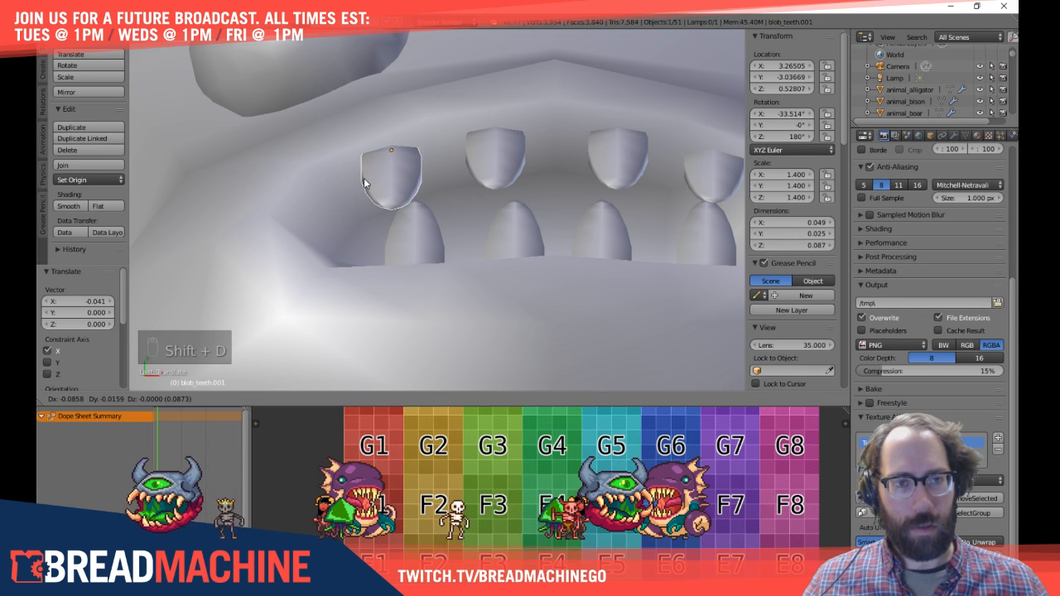
click(367, 180)
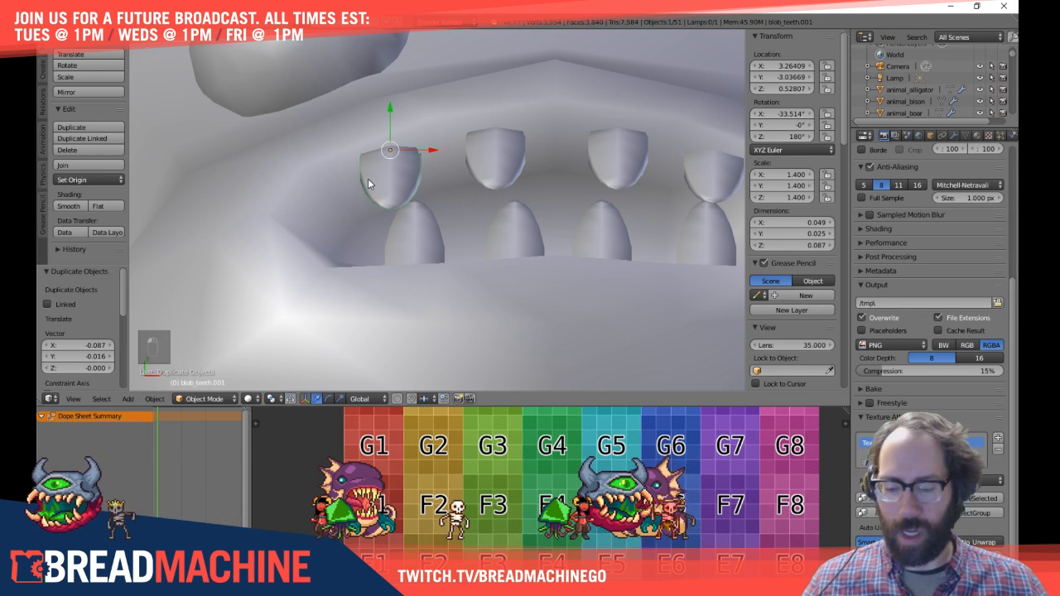
Step: Hide the new outer tooth copy and delete the old upper tooth beneath it
key(h)
right_click(378, 180)
key(x)
click(379, 179)
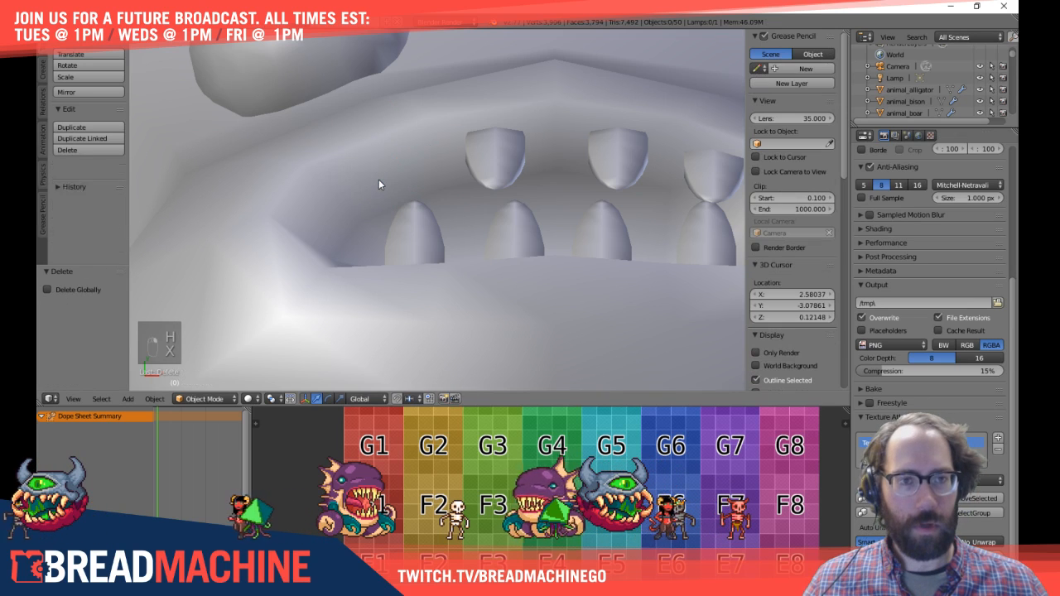
key(ctrl+h)
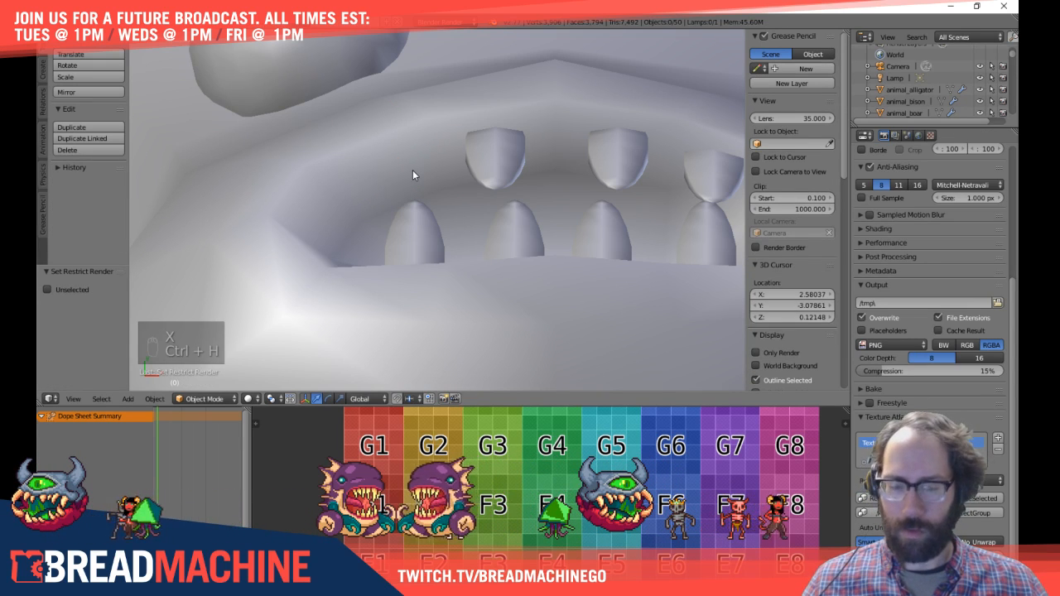
key(shift+h)
key(shift+g)
click(412, 170)
key(ctrl+z)
key(h)
key(h)
key(h)
key(a)
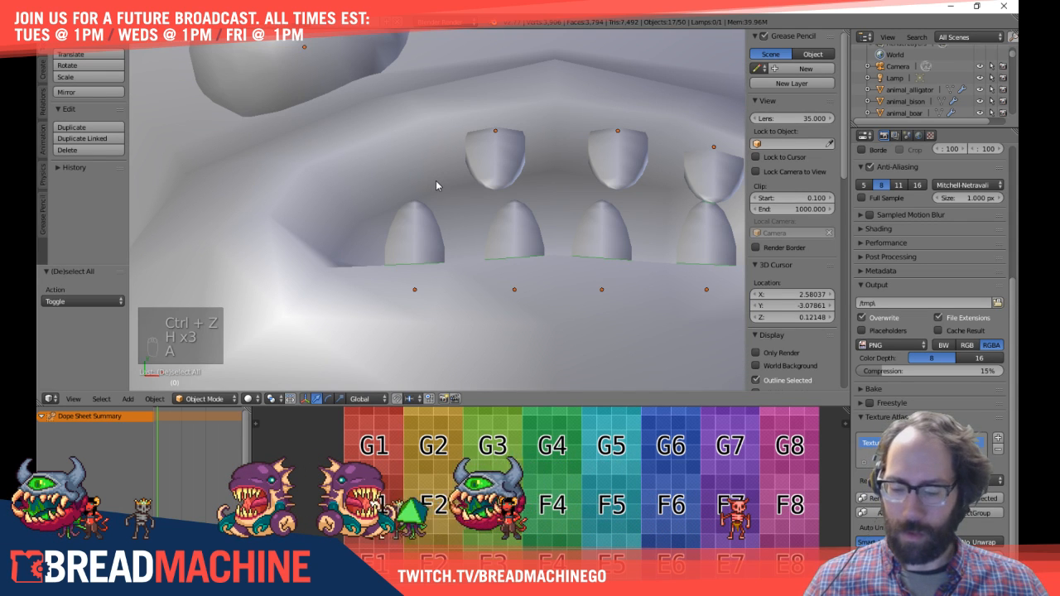
key(ctrl+h)
key(a)
middle_drag(482, 209, 437, 180)
key(a)
key(h)
key(ctrl+h)
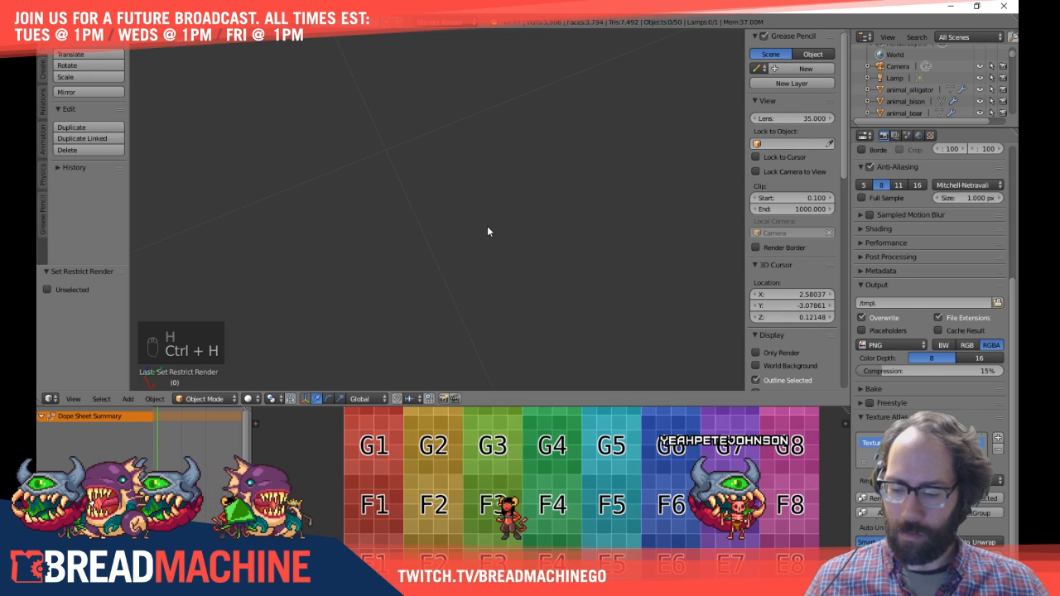
Step: Reveal all hidden objects, clear the selection and select the outer upper tooth copy
key(alt+h)
key(a)
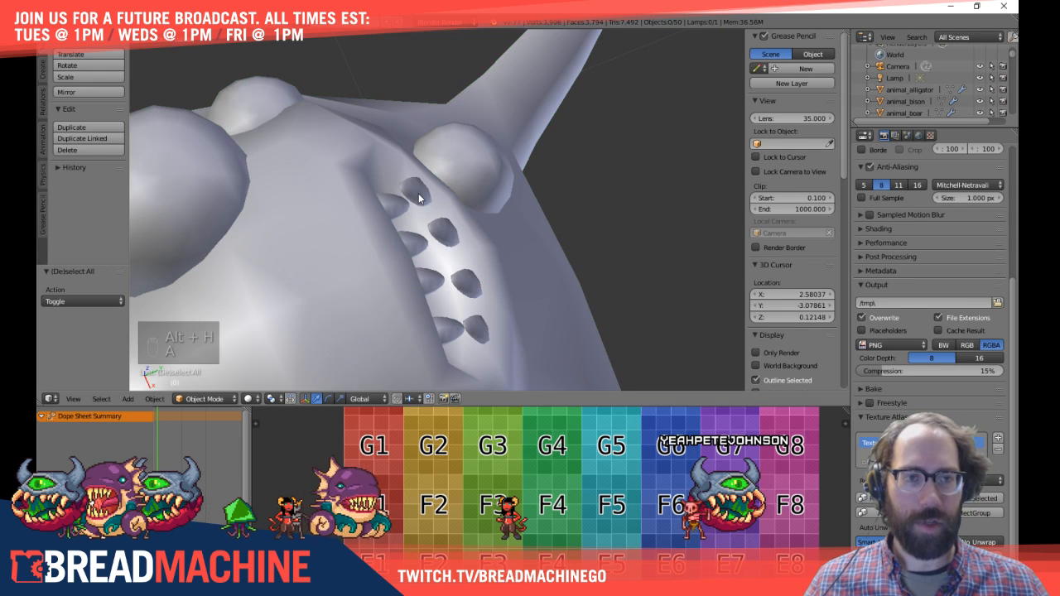
middle_drag(420, 197, 458, 218)
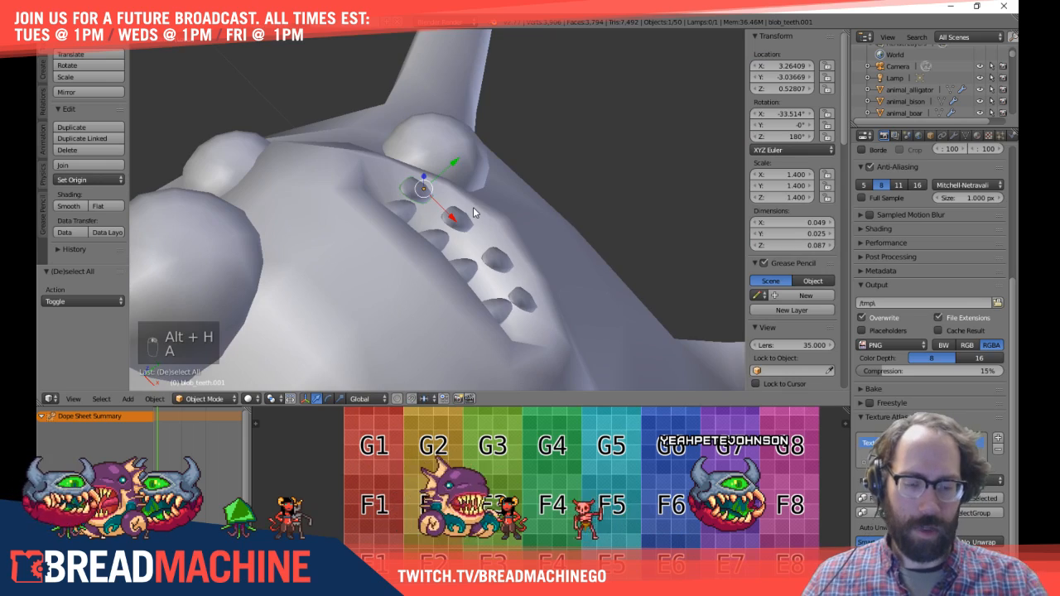
key(KP_7)
scroll(473, 195, up, 3)
shift+middle_drag(427, 156, 458, 230)
key(g)
right_click(427, 170)
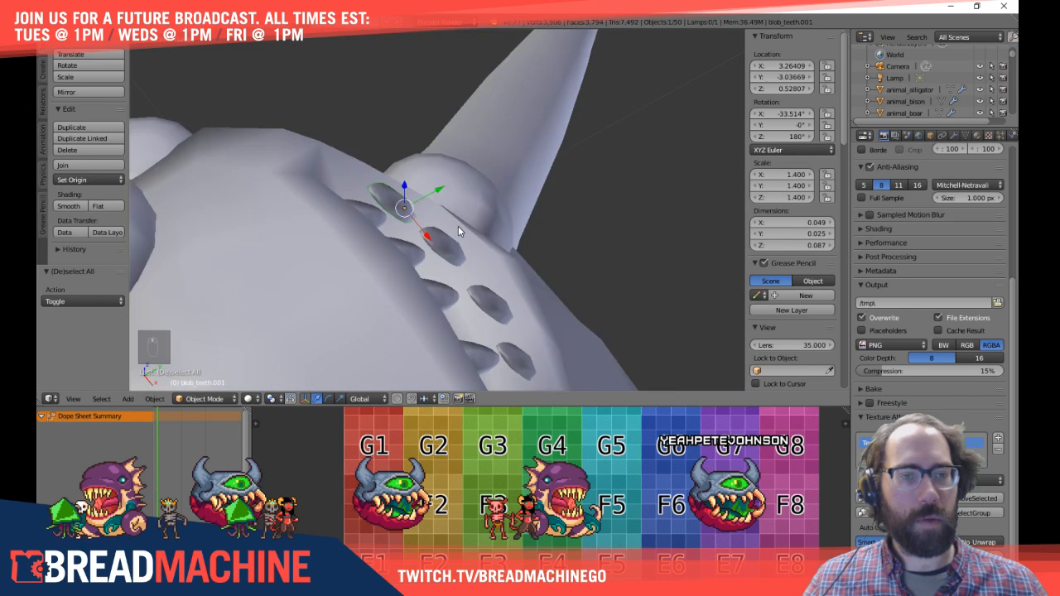
Step: Duplicate blob_teeth.011 in top view, placing the copy 0.078 in X and -0.012 in Y over the remaining old upper tooth
key(KP_7)
scroll(394, 200, up, 4)
scroll(390, 199, up, 2)
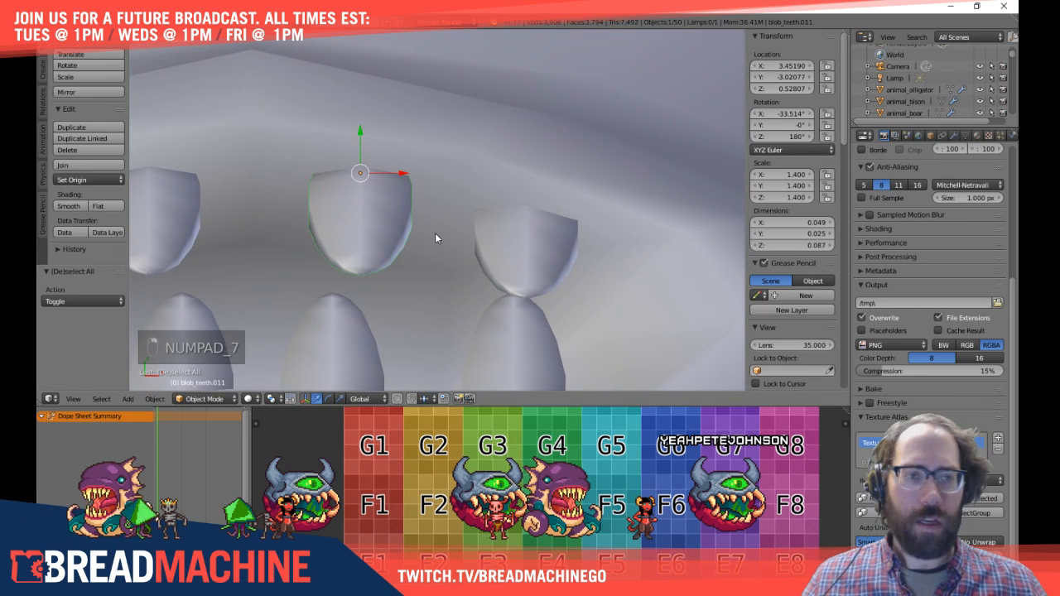
key(shift+d)
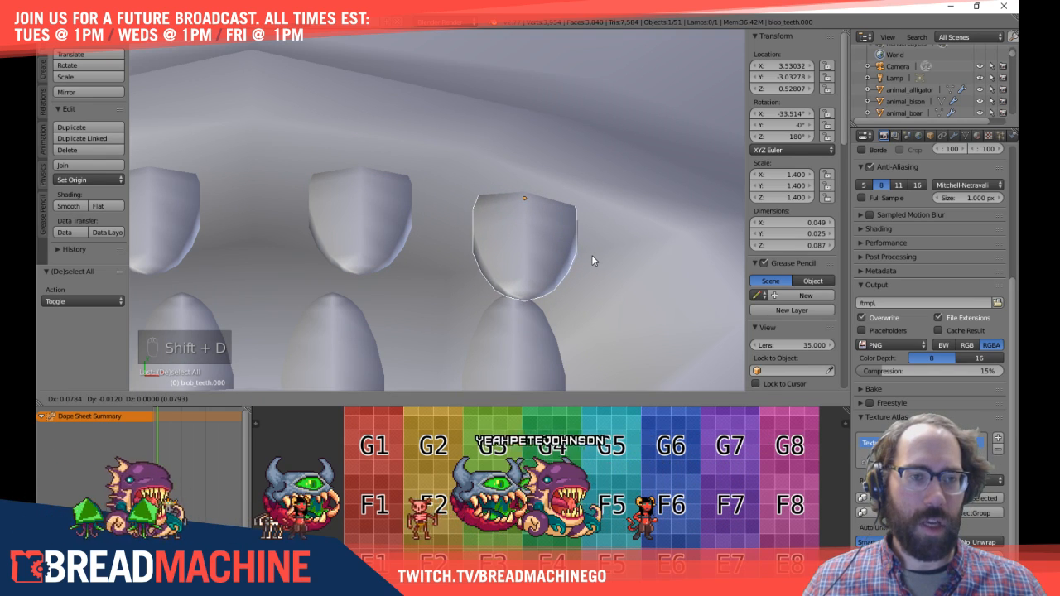
click(592, 255)
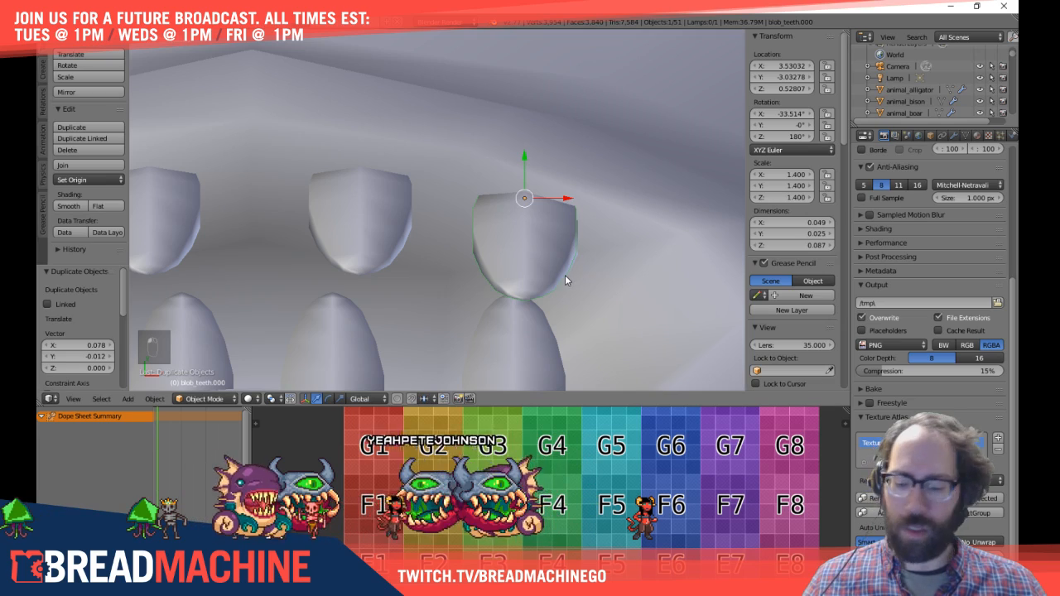
Step: Delete the remaining old upper tooth from under the new copy, hiding the copy to reach it
key(h)
right_click(549, 250)
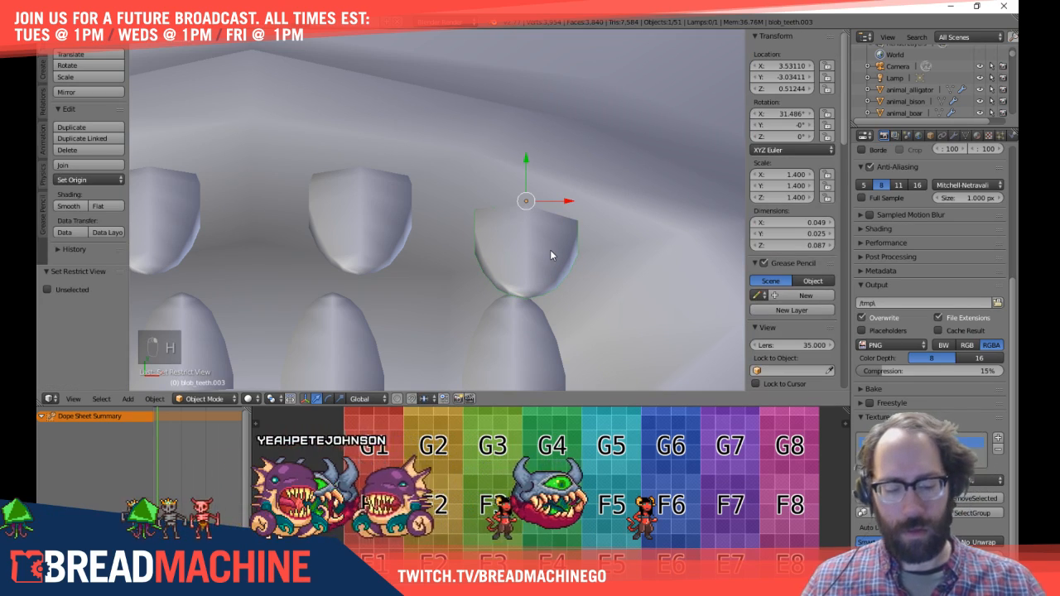
key(ctrl+z)
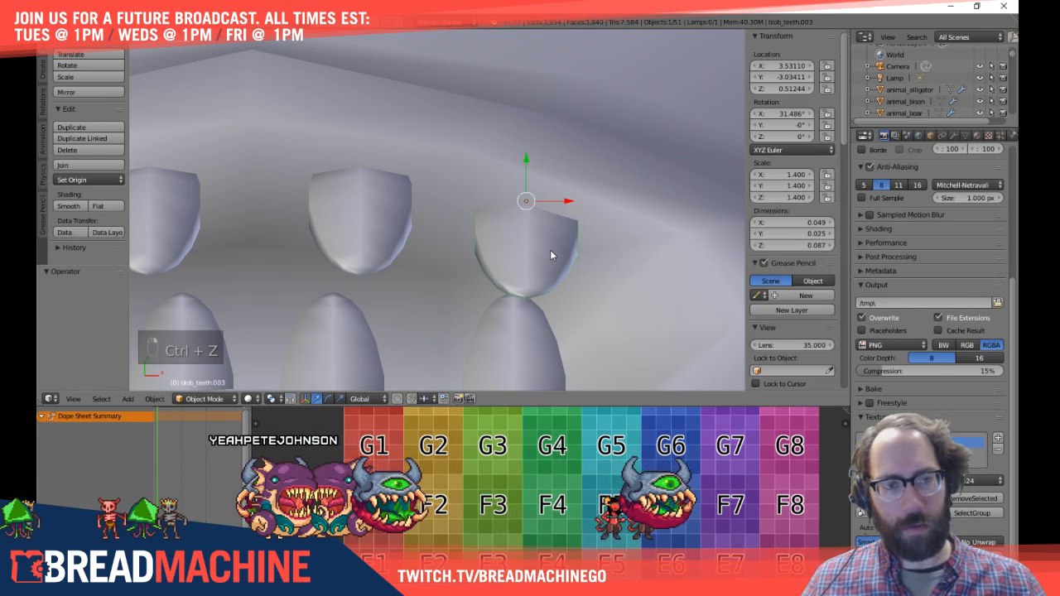
key(x)
click(550, 250)
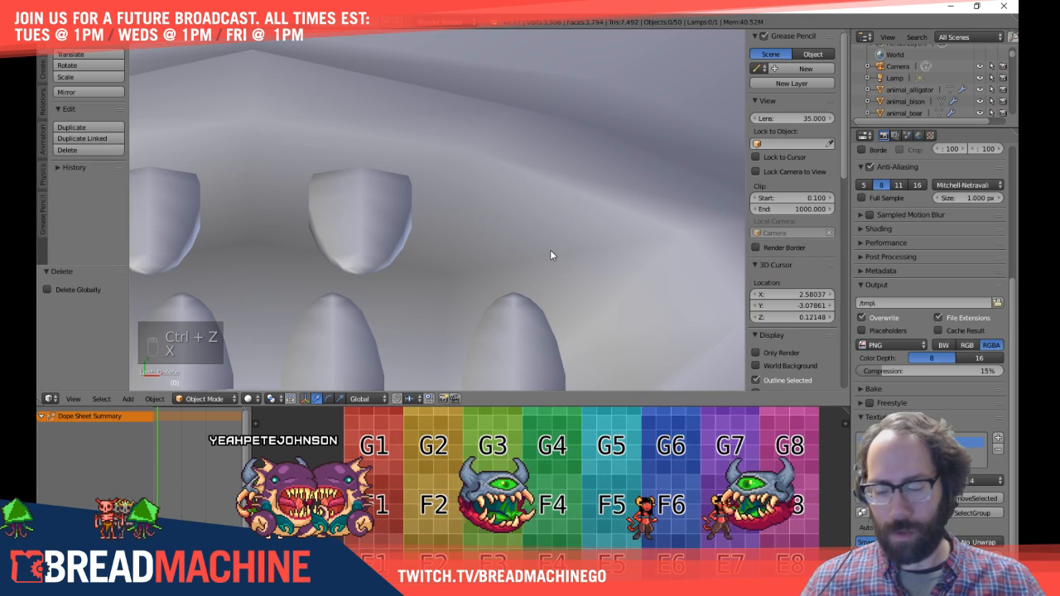
Step: Reveal the hidden tooth copy, blob_teeth.000, and delete it
key(alt+h)
shift+middle_drag(476, 255, 652, 214)
key(a)
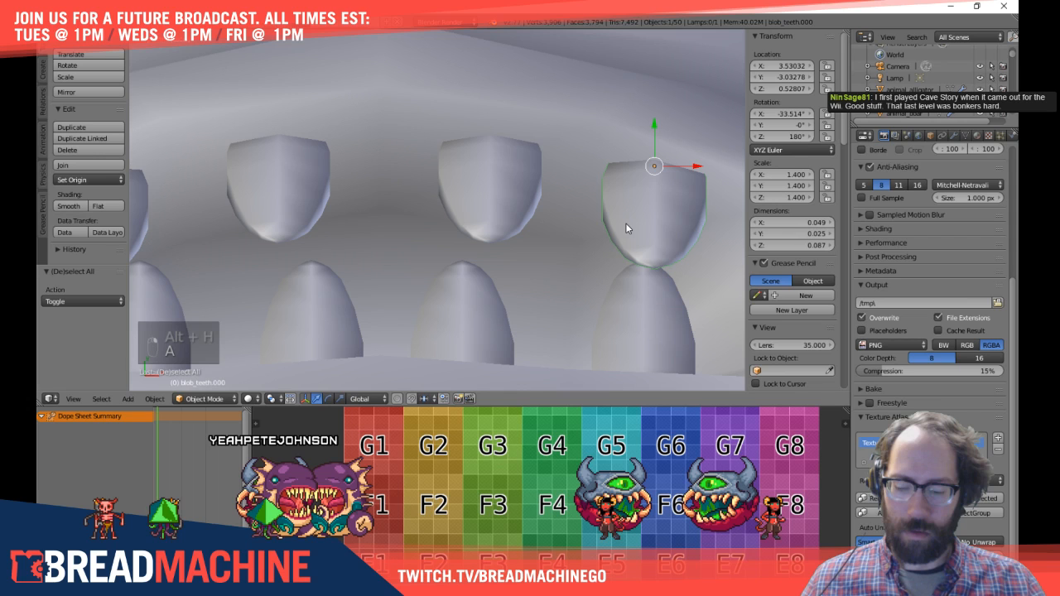
key(x)
click(621, 224)
Step: Duplicate the outer upper tooth blob_teeth.001, placing the copy 0.220 along X near the row's opposite end
shift+middle_drag(253, 213, 357, 222)
right_click(227, 218)
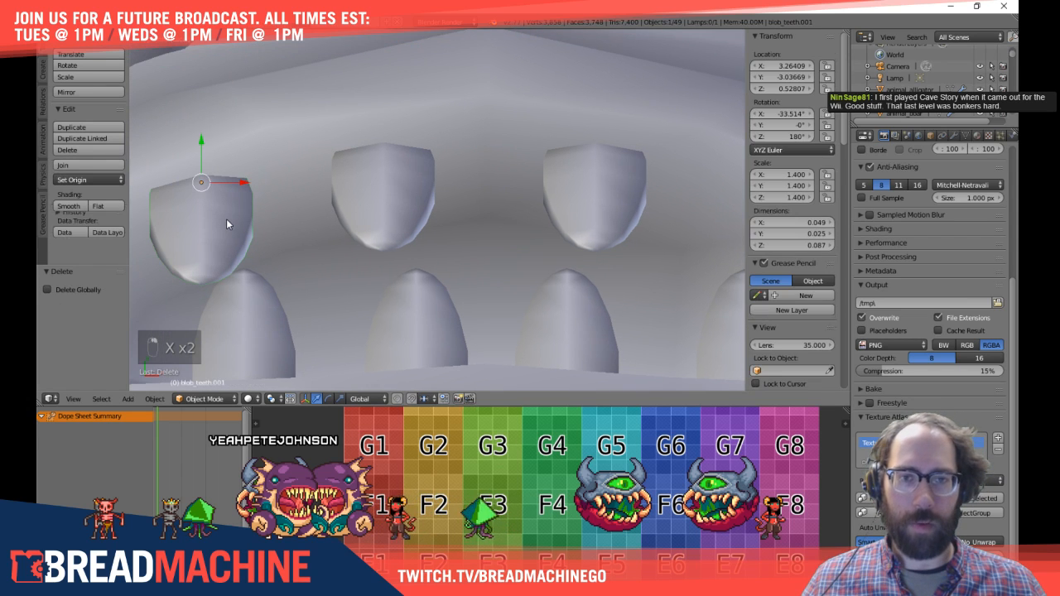
key(shift+x)
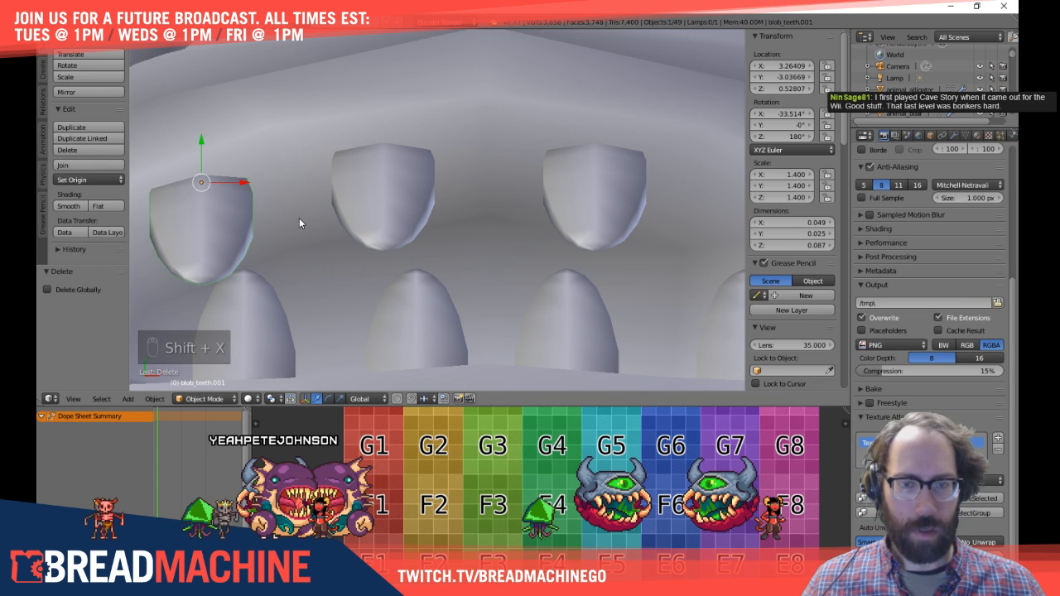
key(shift+d)
key(x)
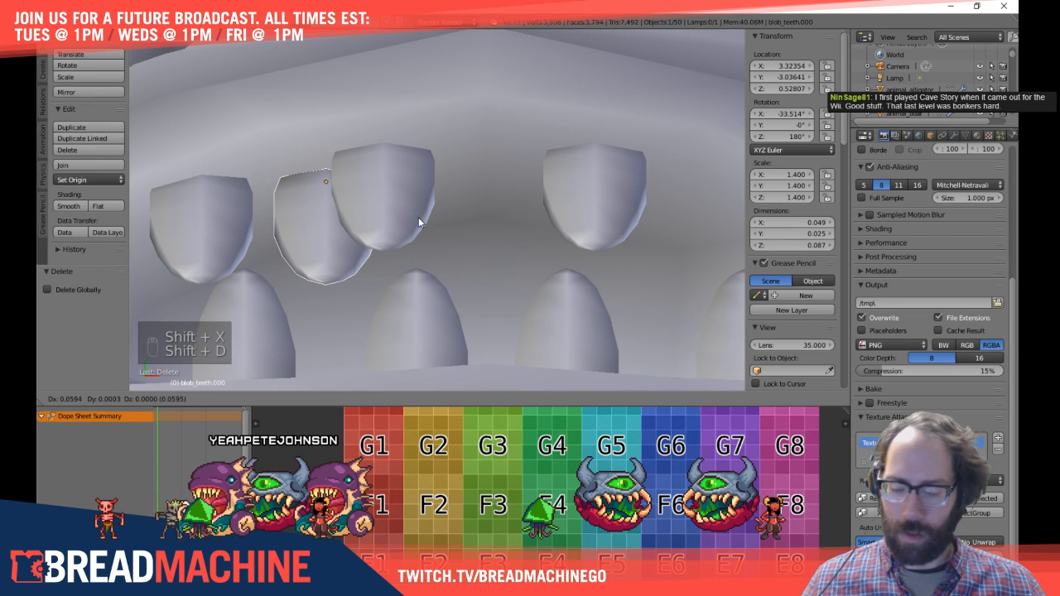
click(140, 241)
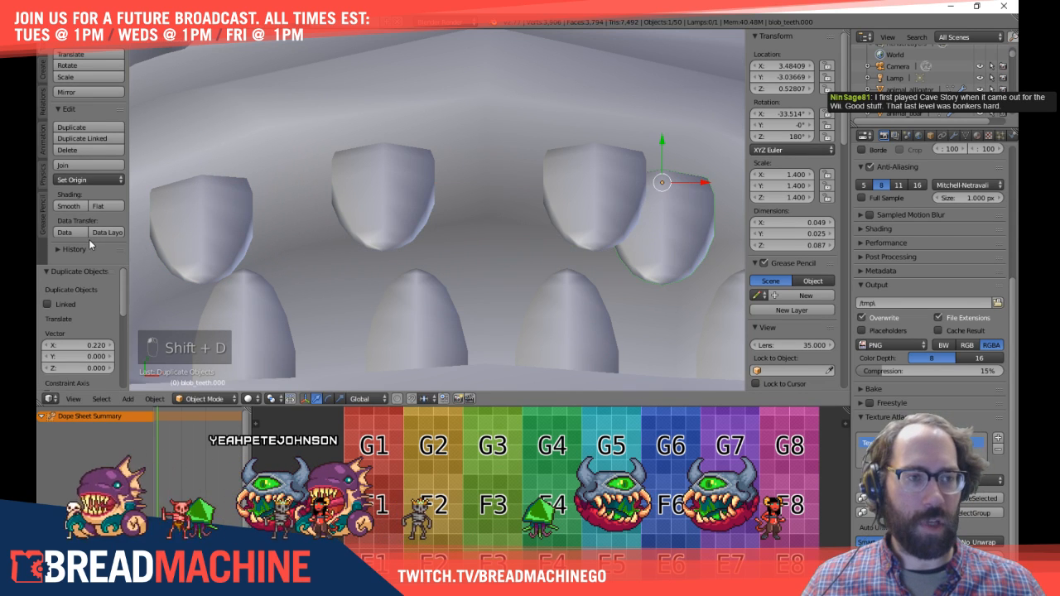
Step: Move the new tooth copy 0.040 along X into the gap at the end of the upper row
middle_drag(493, 264, 291, 266)
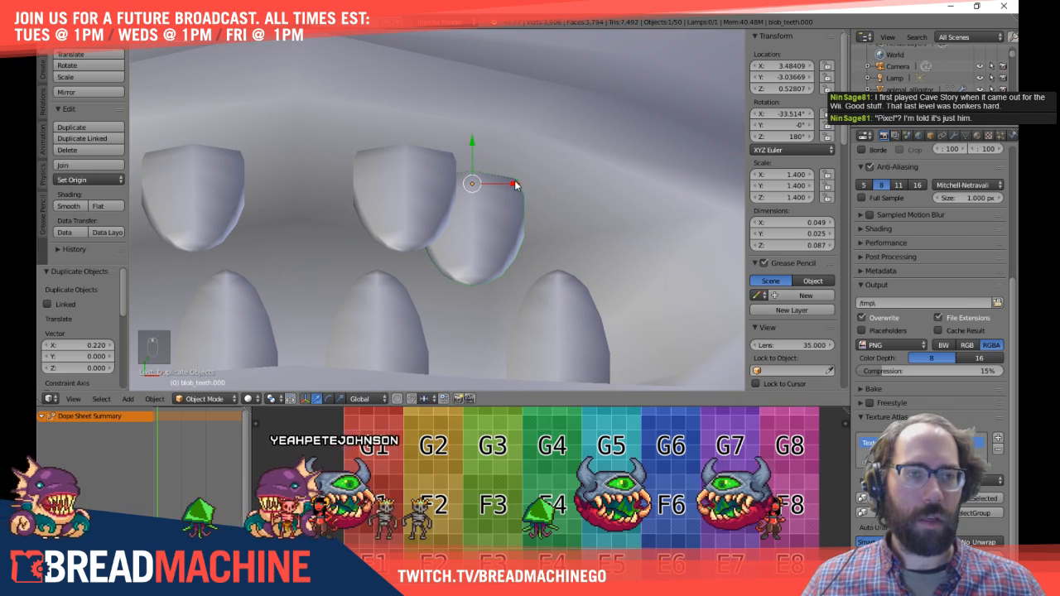
key(g)
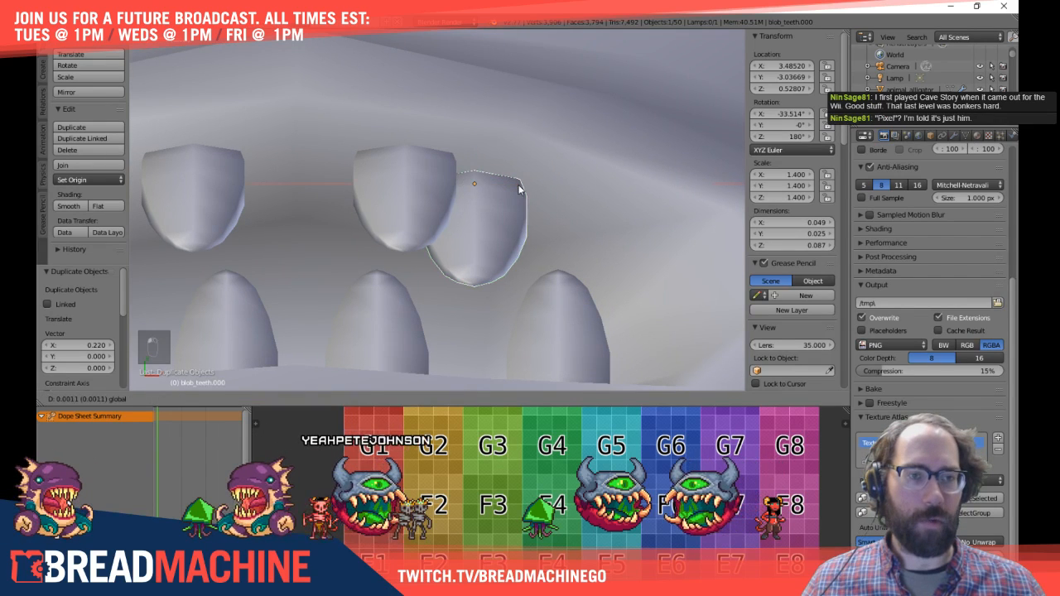
click(615, 234)
Step: Move the outer upper teeth in side view to about Y -3.025 and Z 0.522, and clear the selection
middle_drag(616, 234, 580, 235)
key(KP_3)
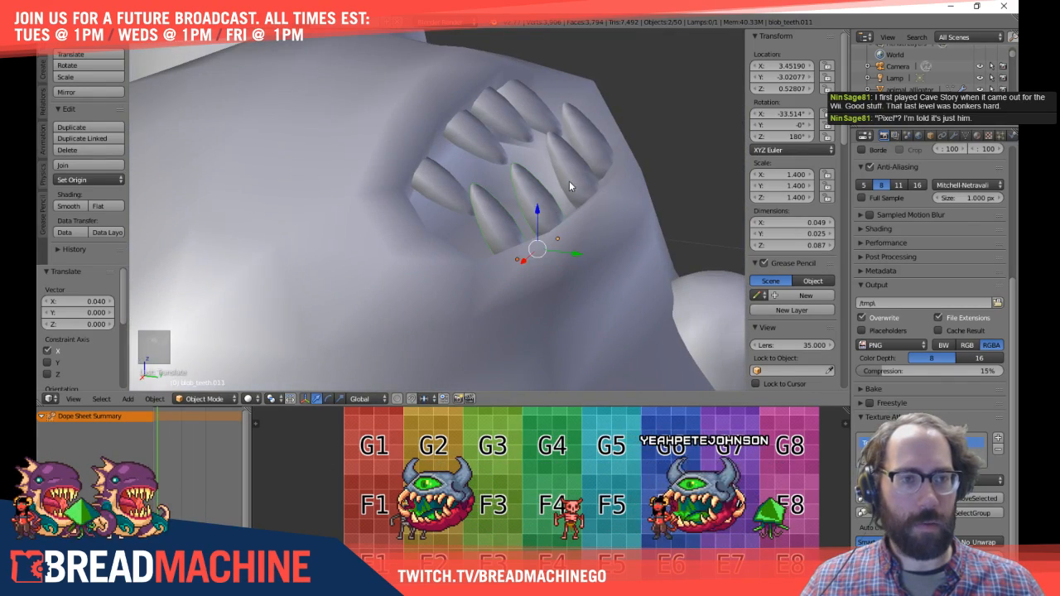
key(KP_3)
key(g)
click(634, 222)
middle_drag(635, 219, 529, 252)
key(a)
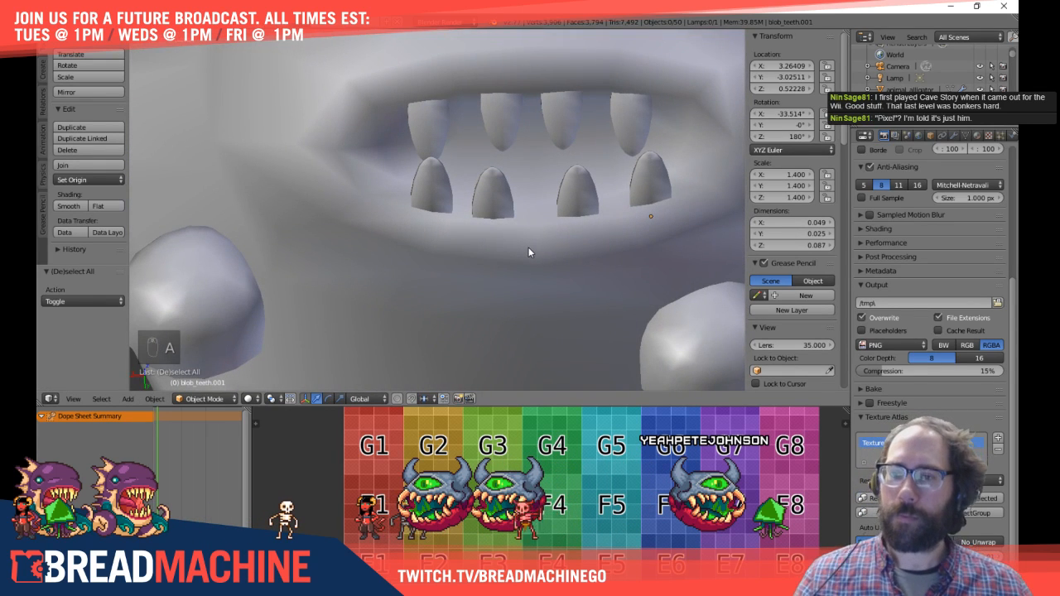
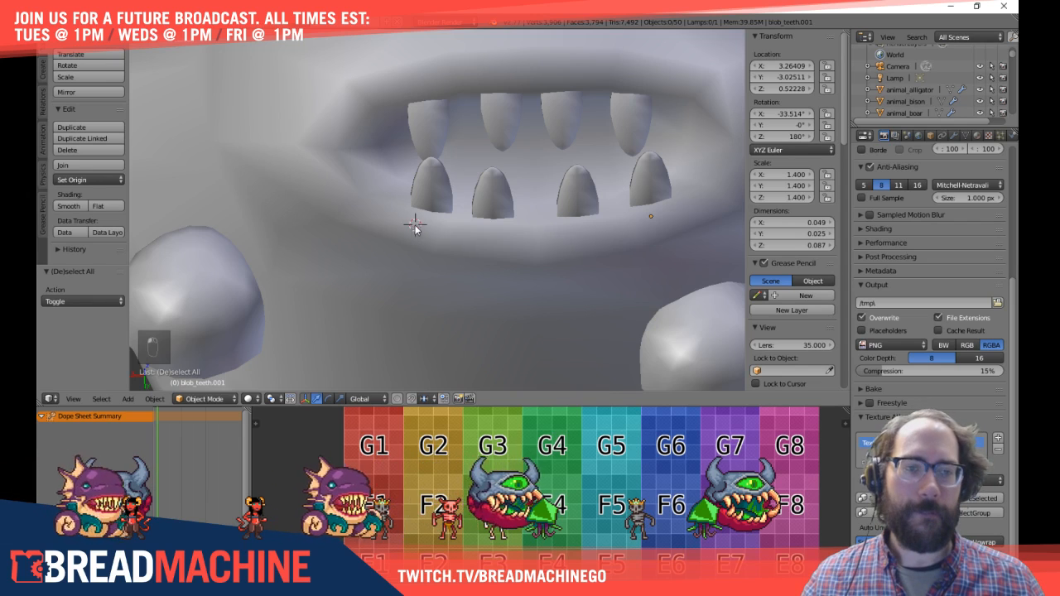
Step: Select spare tooth blob_teeth.008 at the side mouth and move it 0.041 in Y and -0.010 in Z in side view
scroll(411, 229, down, 5)
middle_drag(411, 229, 489, 241)
right_click(489, 241)
key(KP_3)
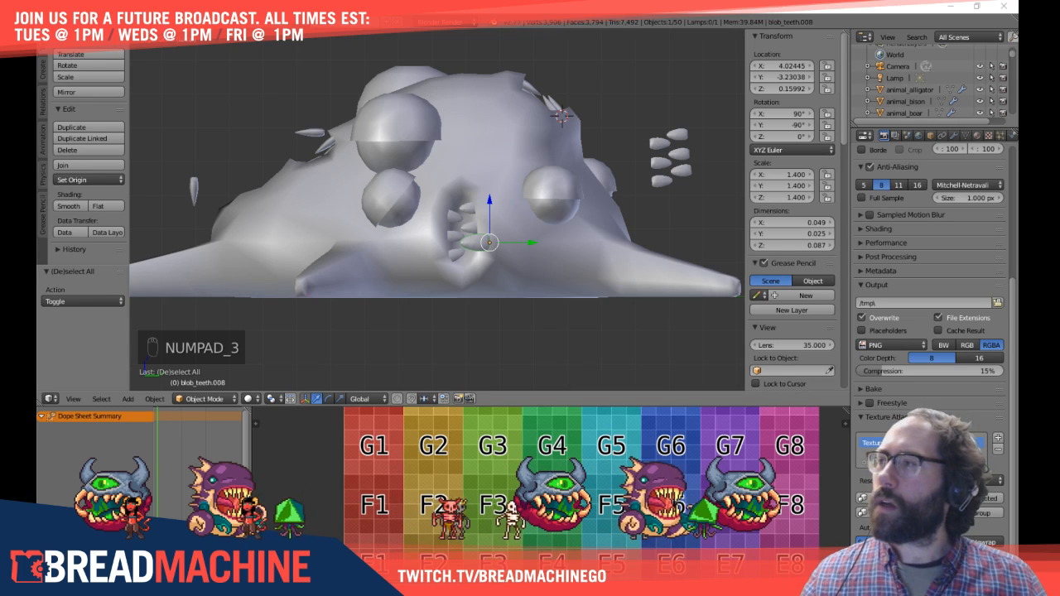
scroll(452, 273, up, 6)
middle_drag(496, 290, 496, 260)
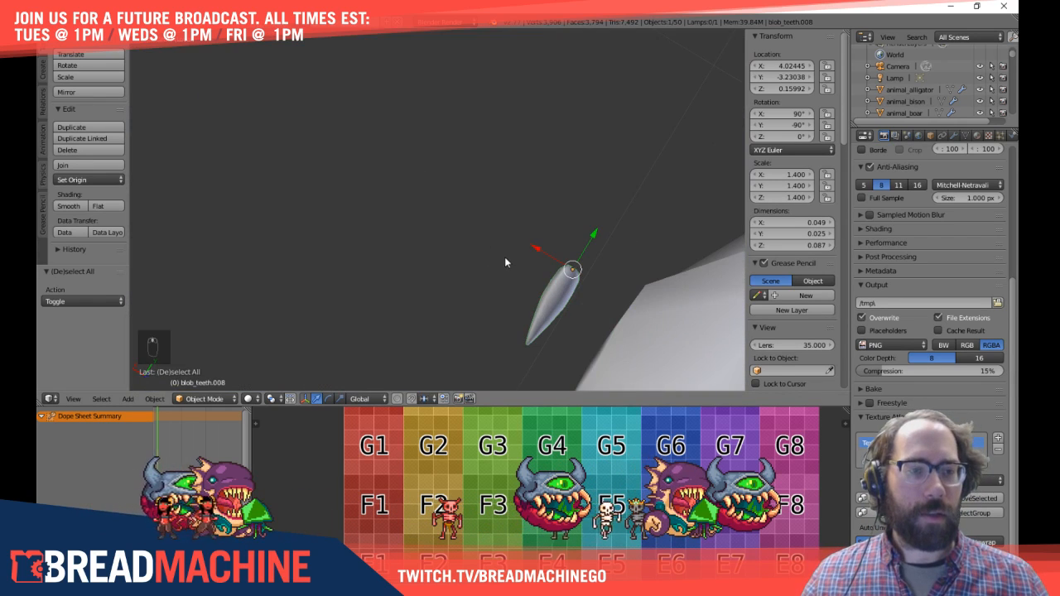
key(KP_3)
scroll(359, 153, up, 3)
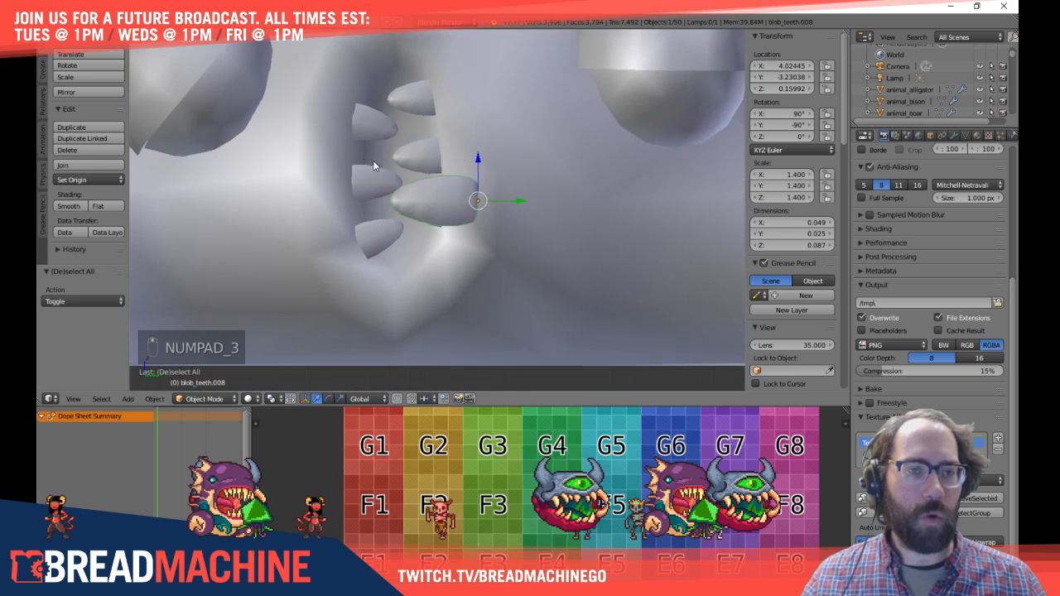
scroll(485, 207, up, 3)
scroll(526, 222, up, 2)
middle_drag(530, 224, 531, 238)
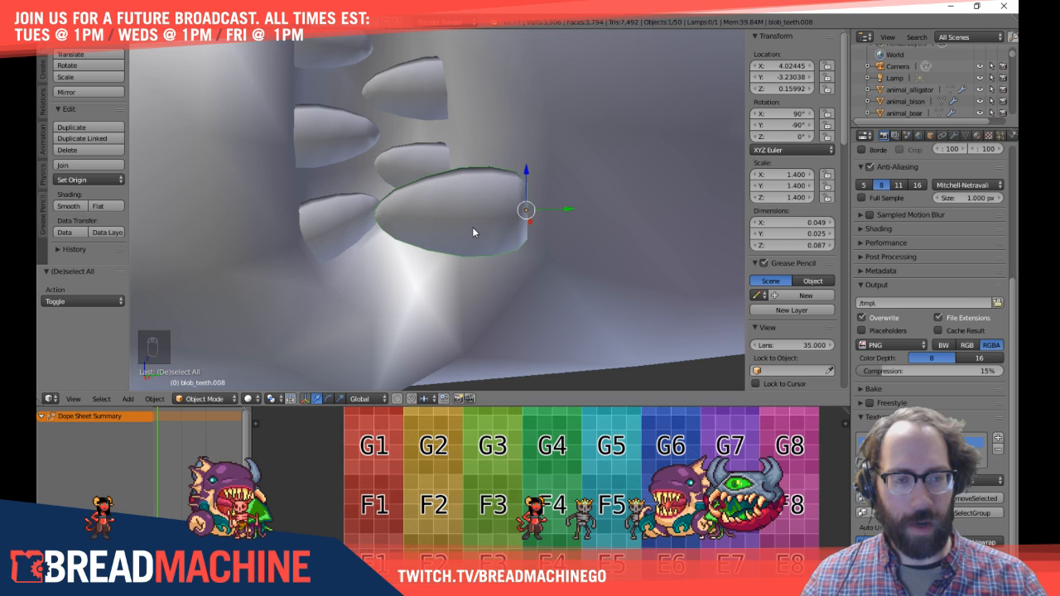
key(KP_3)
key(g)
click(617, 236)
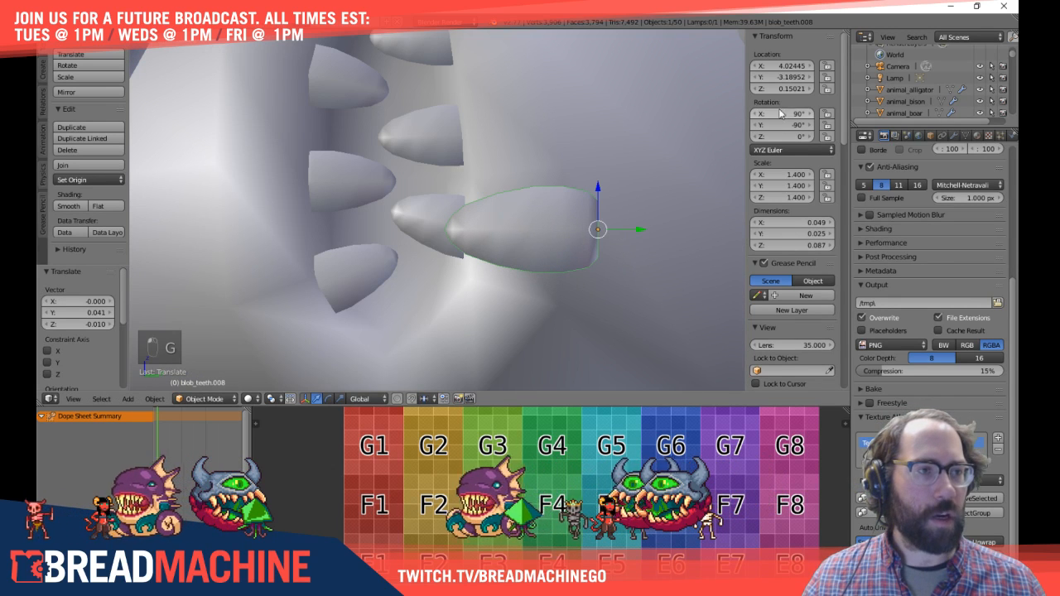
Step: Set the spare tooth's scale to 1.000 on all three axes
click(795, 174)
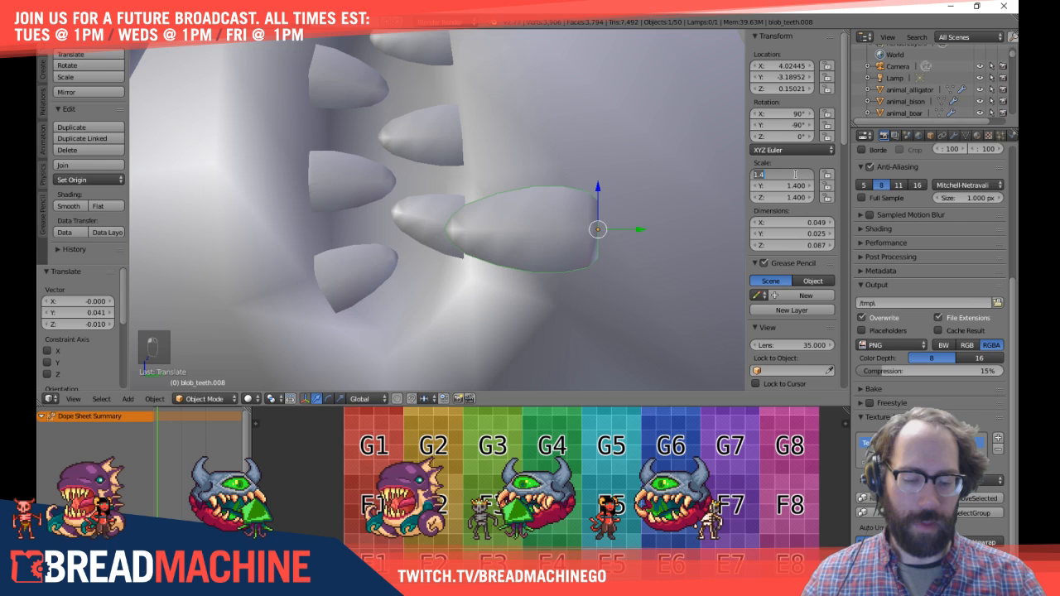
text(1)
key(Return)
Step: Move the rescaled tooth -0.057 in Y and 0.007 in Z over the lowest old tooth in its row
shift+middle_drag(525, 188, 564, 186)
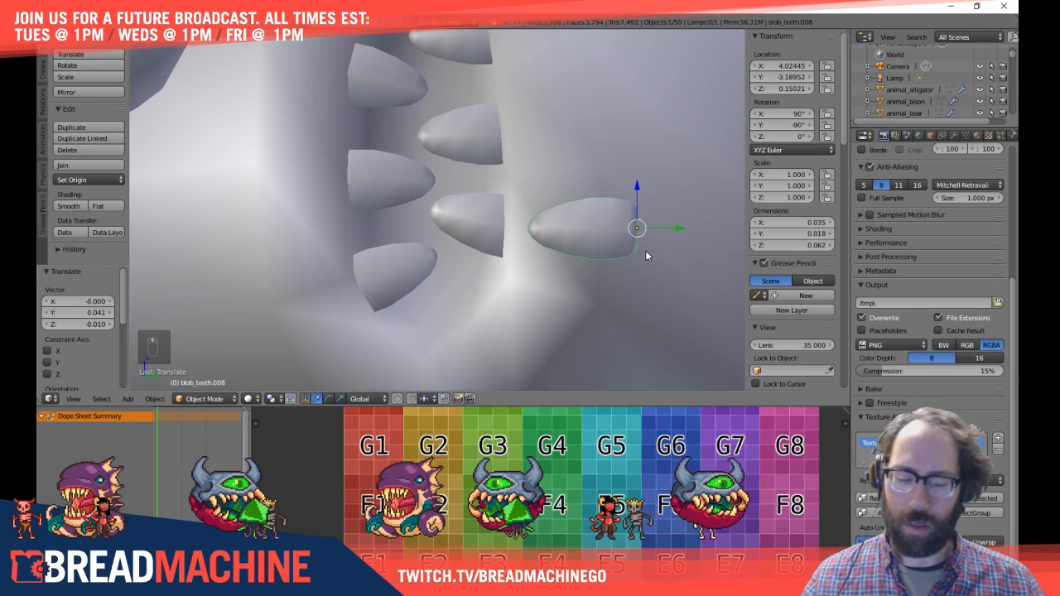
key(g)
click(526, 238)
Step: Duplicate the rescaled tooth, placing the copy -0.007 in Y and 0.047 in Z over the next old tooth above
shift+middle_drag(528, 237, 539, 262)
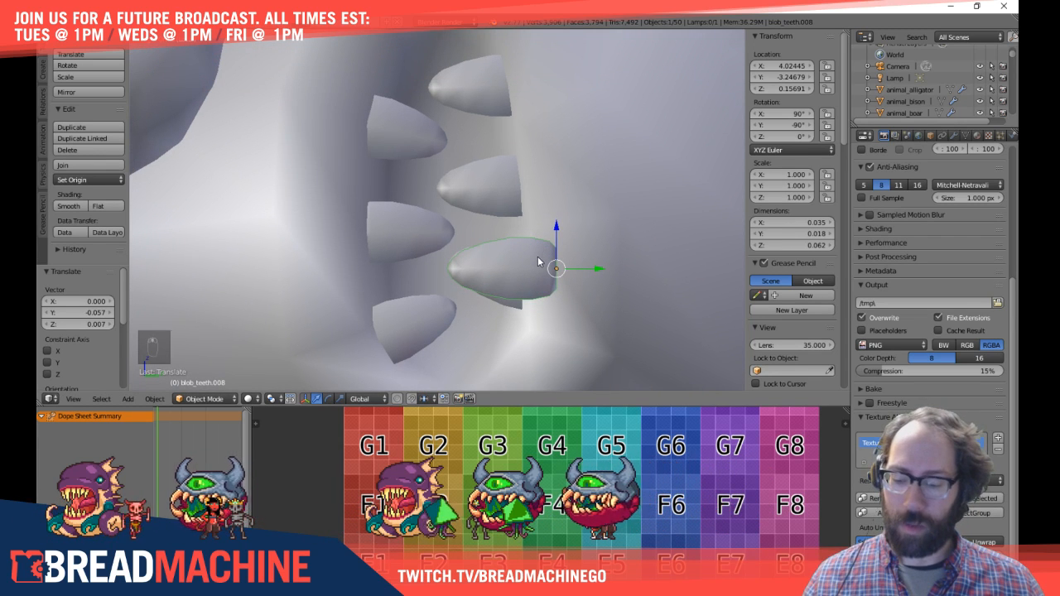
key(shift+d)
click(527, 181)
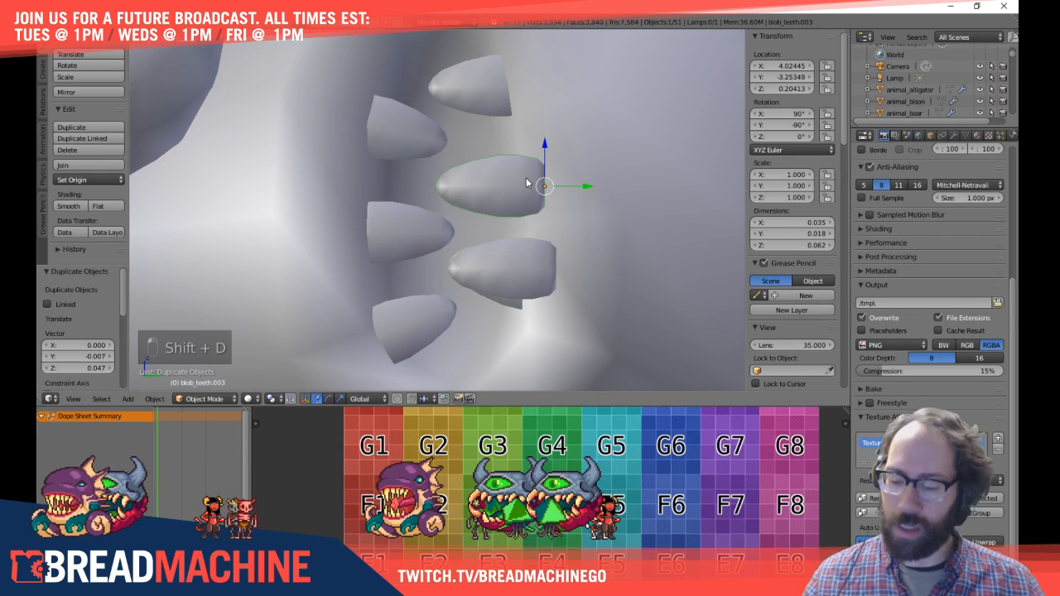
Step: Examine the side mouth and its new teeth in front and side views, toggling Edit Mode
key(Tab)
mouse_move(527, 182)
middle_down()
mouse_move(542, 137)
mouse_move(559, 175)
mouse_move(489, 204)
mouse_move(371, 119)
mouse_move(519, 187)
middle_up()
key(KP_1)
scroll(472, 142, down, 4)
key(KP_3)
scroll(519, 188, down, 5)
key(Tab)
scroll(558, 192, up, 3)
Step: Duplicate the uppermost new tooth, placing the copy -0.087 in Y and -0.022 in Z near the top old tooth of the opposite row
shift+right_click(511, 174)
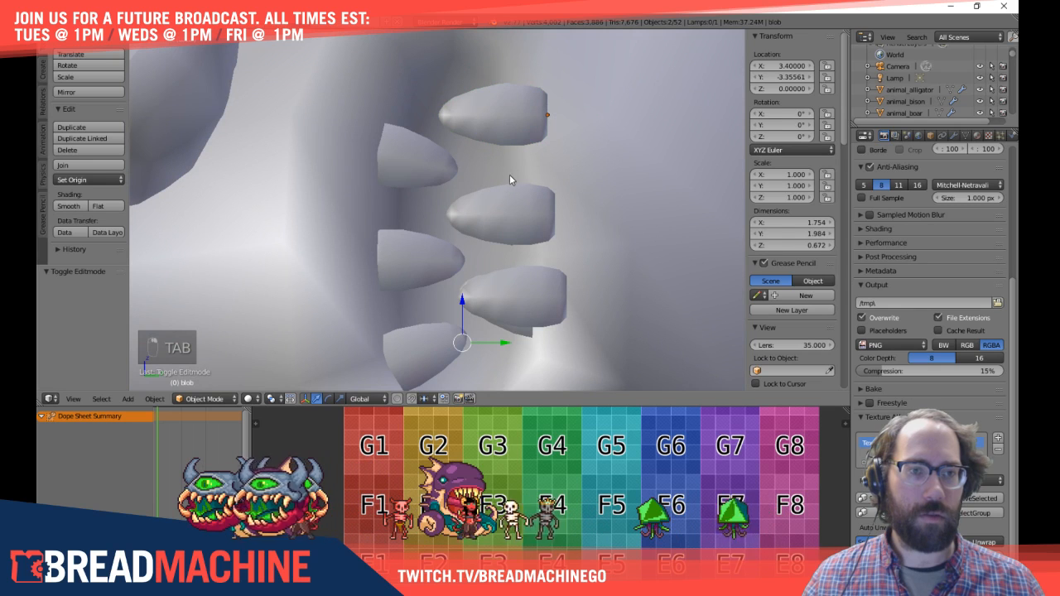
shift+middle_drag(512, 176, 478, 193)
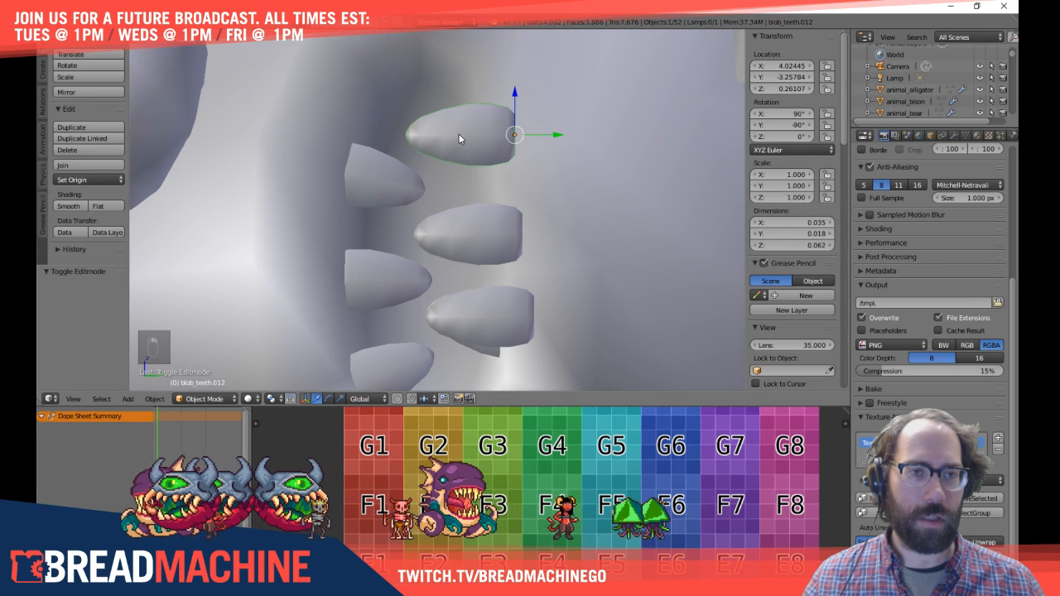
shift+middle_drag(427, 170, 432, 145)
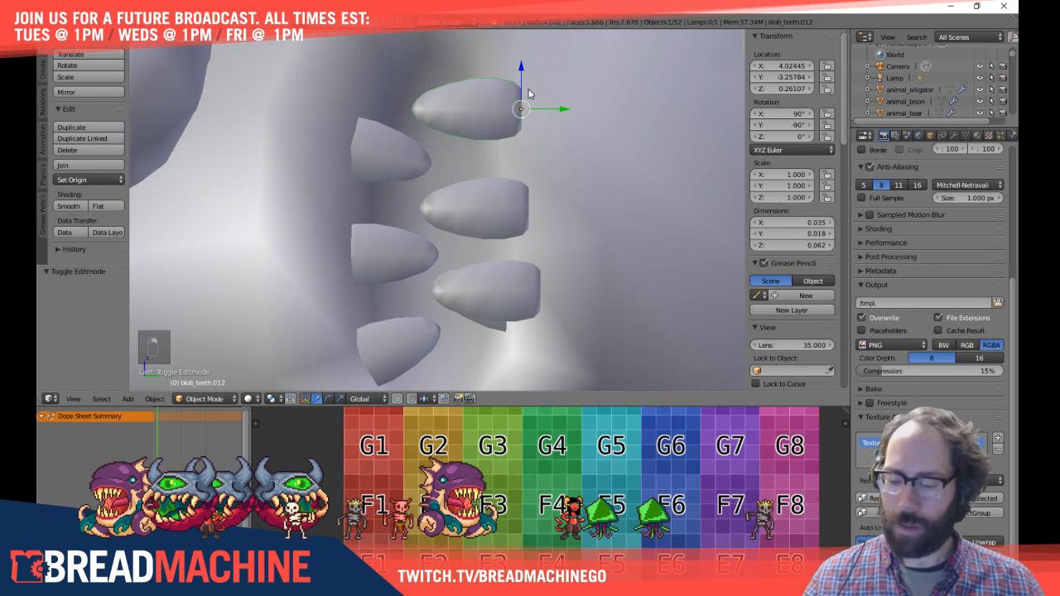
key(shift+d)
click(373, 138)
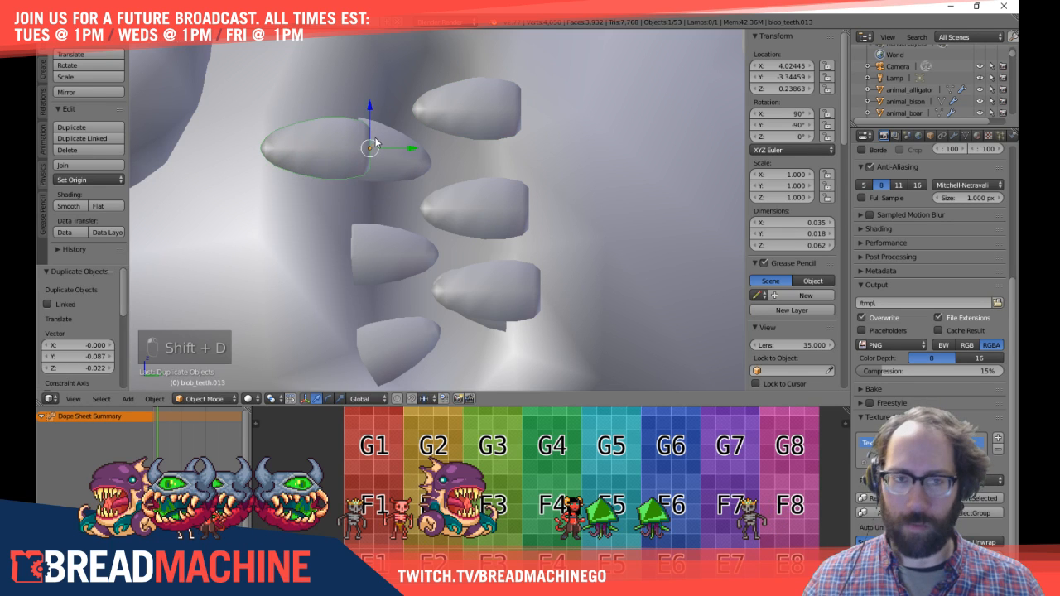
key(Tab)
key(a)
key(a)
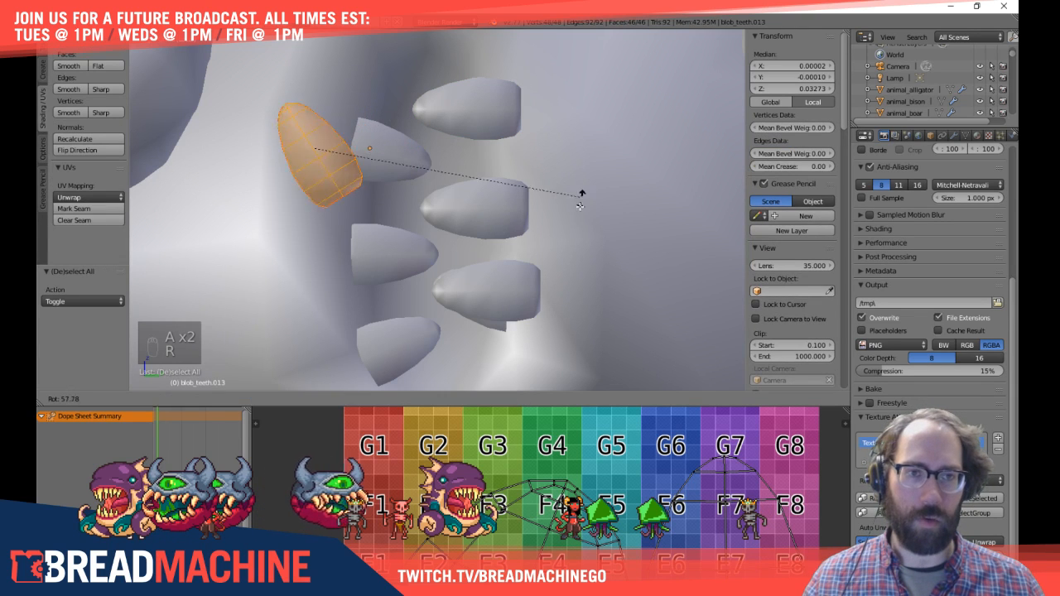
click(261, 204)
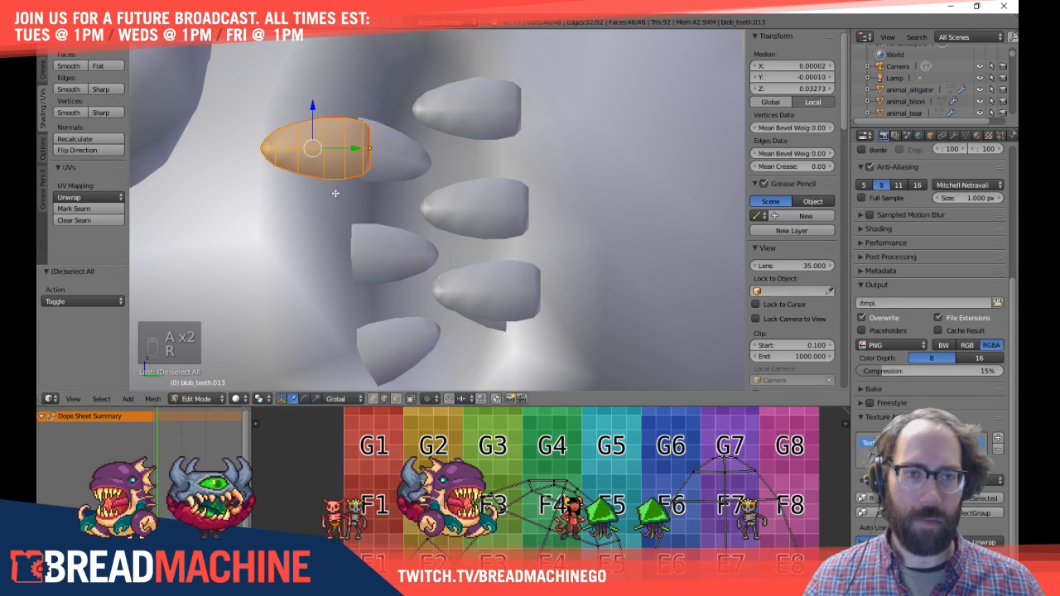
key(a)
key(Tab)
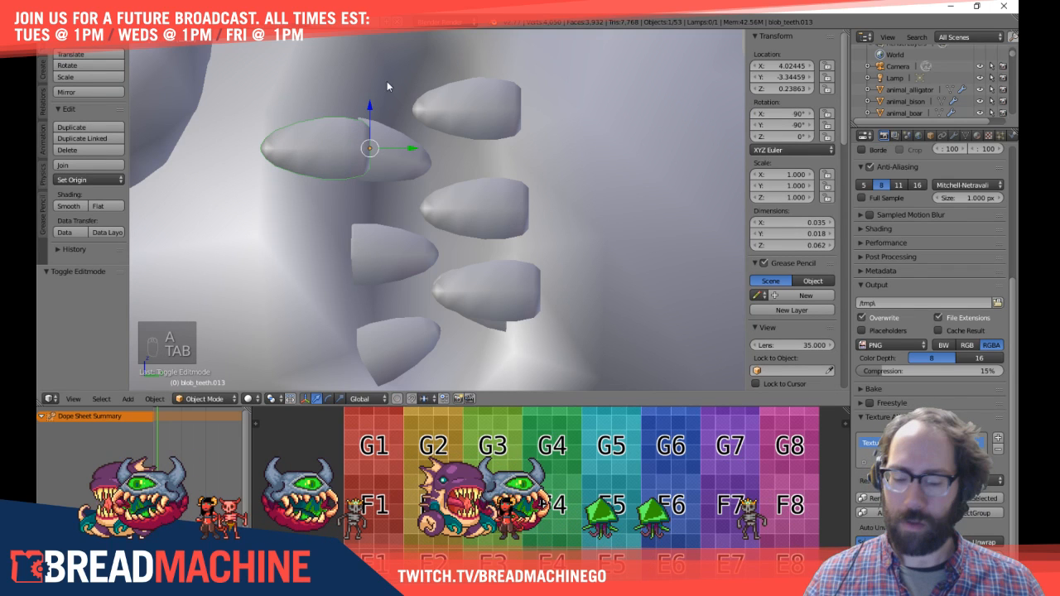
Step: Rotate the copied tooth 180° and move it -0.020 in Y and -0.003 in Z over the old tooth
text(r180)
key(Return)
key(g)
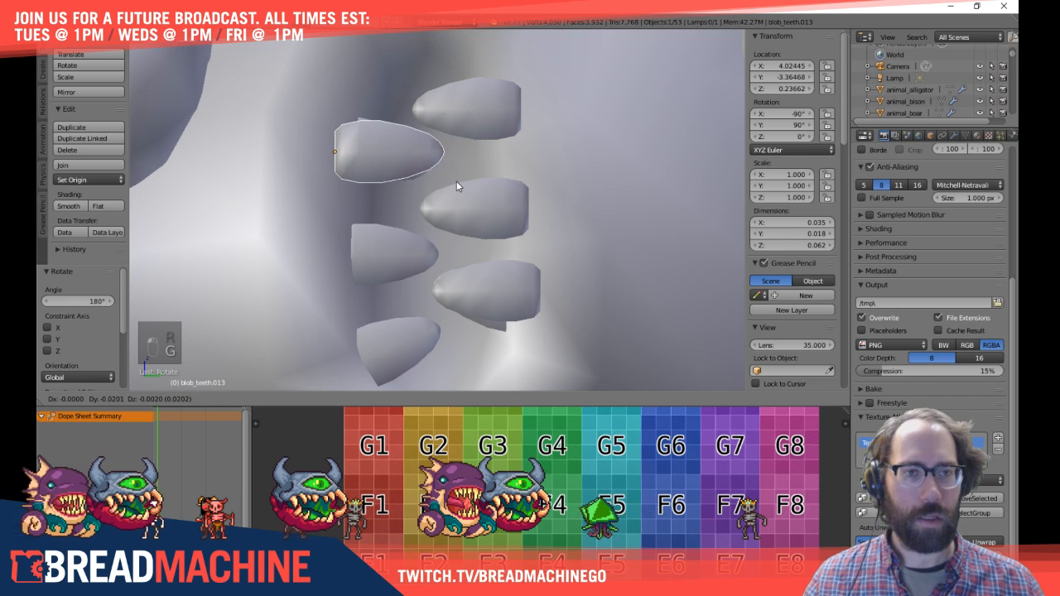
click(457, 183)
Step: Duplicate the flipped tooth twice down its row, offset -0.002 Y, -0.057 Z and then 0.008 Y, -0.056 Z
key(shift+d)
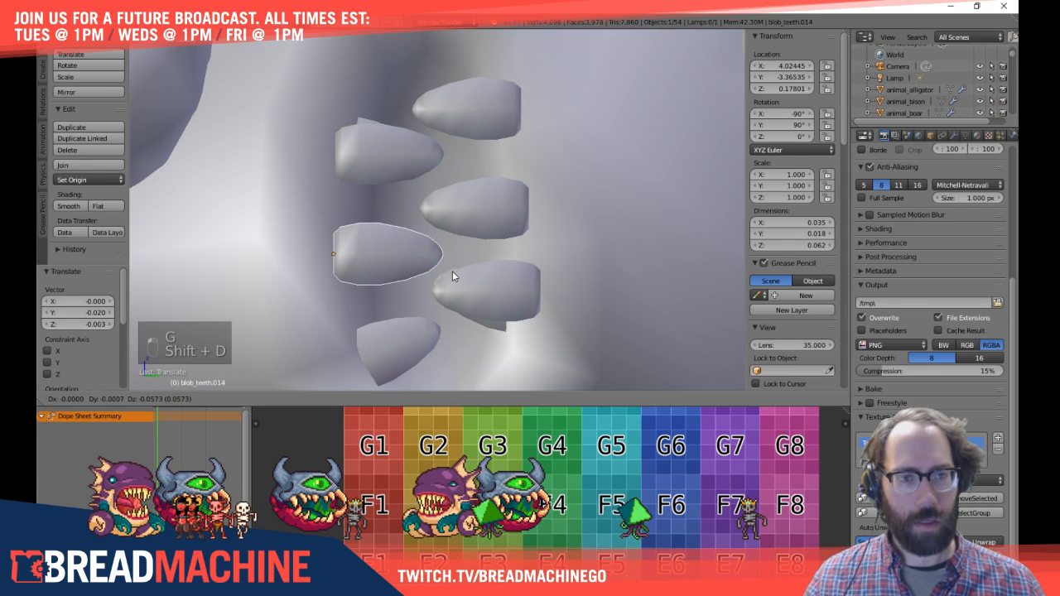
click(451, 276)
key(shift+d)
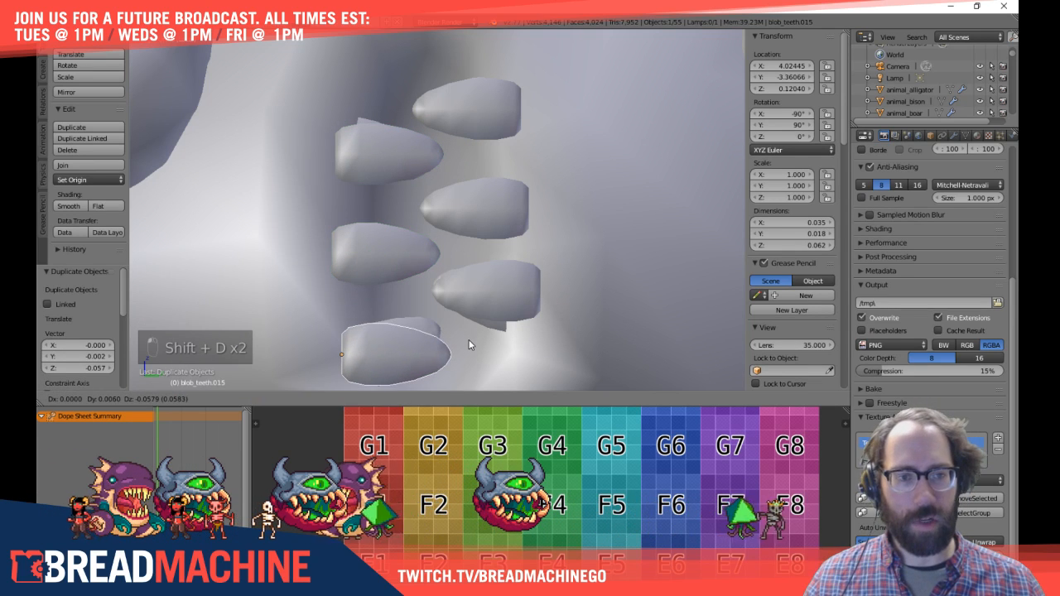
click(472, 336)
Step: Rotate the lowest flipped tooth to a Y rotation of 66.675° and move it -0.010 in Z over the slanted old tooth
shift+middle_drag(472, 335, 432, 295)
key(r)
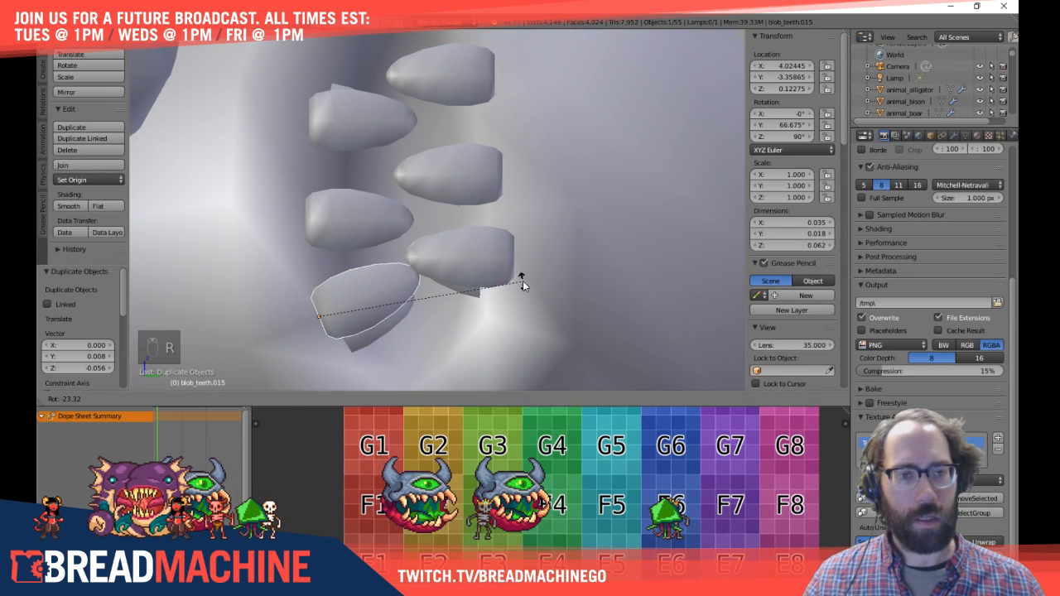
click(519, 284)
key(g)
click(442, 313)
Step: Rotate the opposite row's lowest new tooth to a Y rotation of -78.665° and move it -0.009 in Z
right_click(482, 266)
key(g)
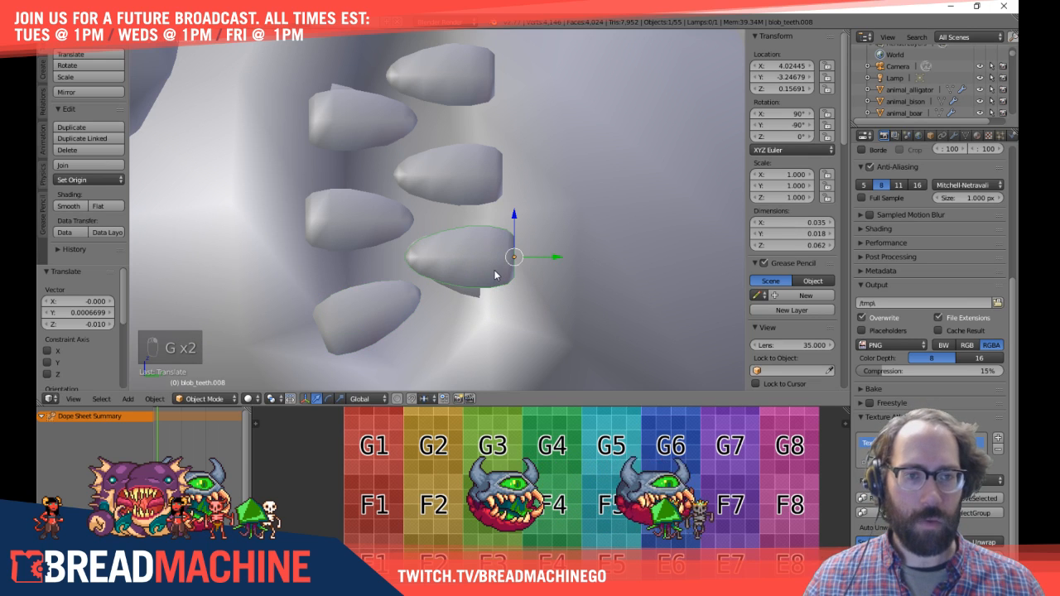
key(r)
click(608, 254)
key(g)
click(546, 269)
Step: Rotate the top flipped tooth 14.182° in side view and move it -0.002 in Y and 0.008 in Z
mouse_move(451, 130)
middle_down()
mouse_move(434, 138)
mouse_move(456, 154)
mouse_move(445, 167)
mouse_move(430, 133)
middle_up()
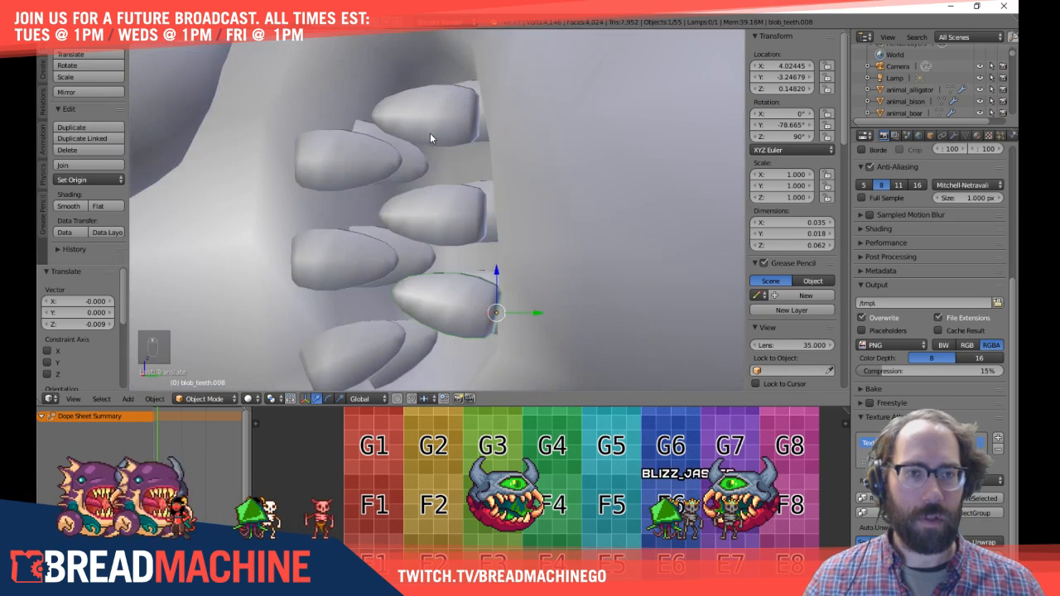
key(KP_1)
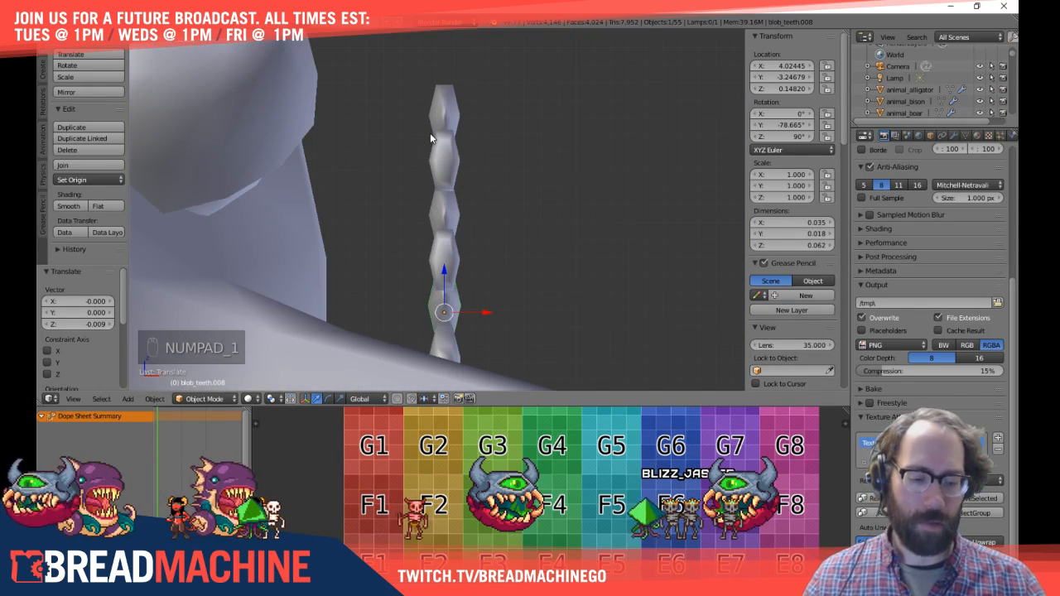
key(KP_3)
right_click(339, 155)
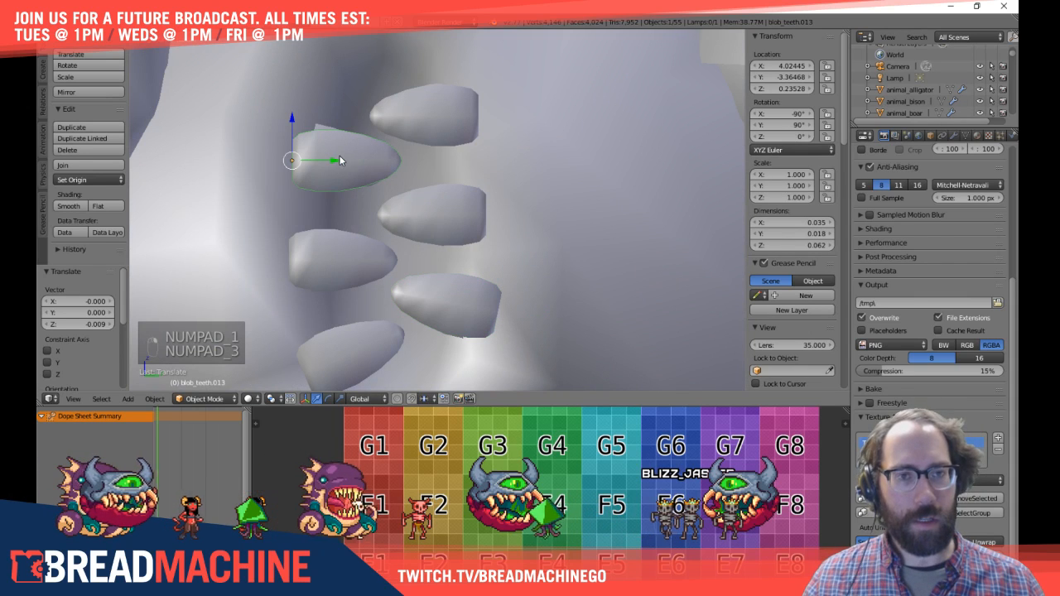
key(r)
click(352, 176)
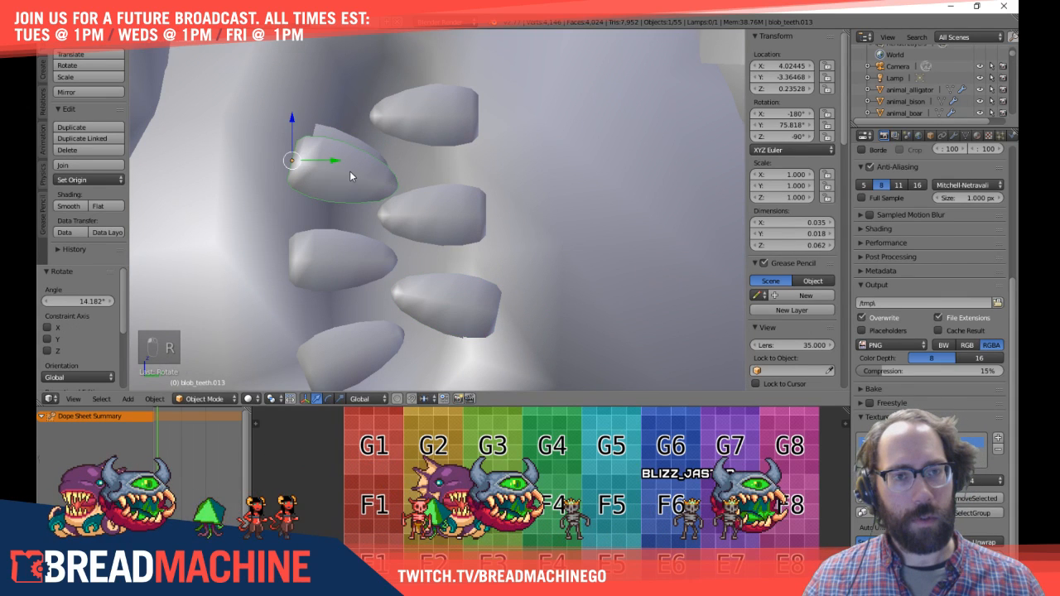
key(g)
click(347, 159)
Step: Open the blob body's mesh in Edit Mode and set the selection mode to vertices
shift+middle_drag(408, 163, 377, 174)
shift+middle_drag(420, 131, 471, 143)
right_click(559, 177)
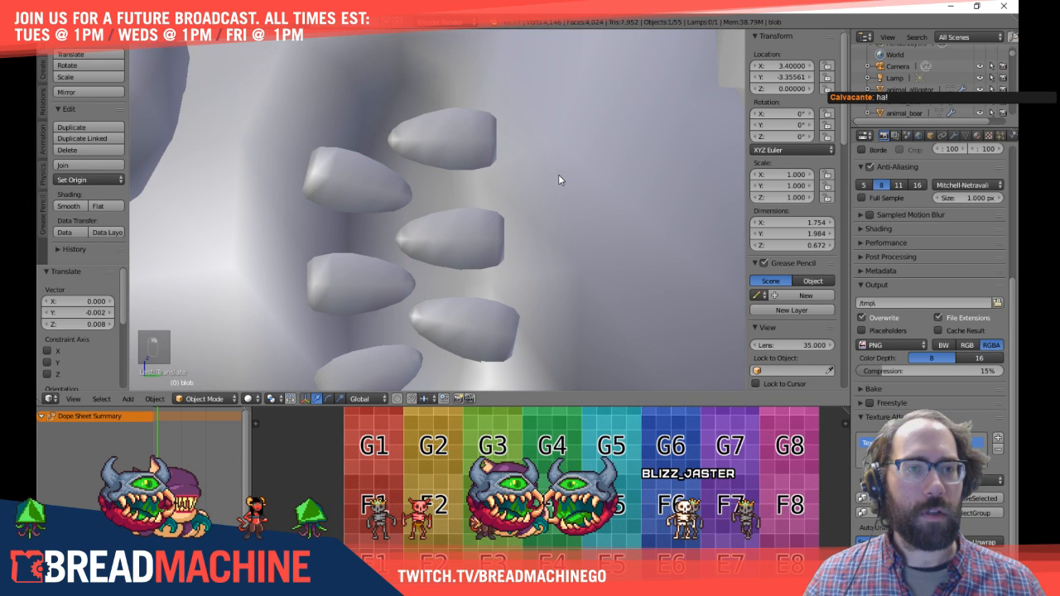
key(Tab)
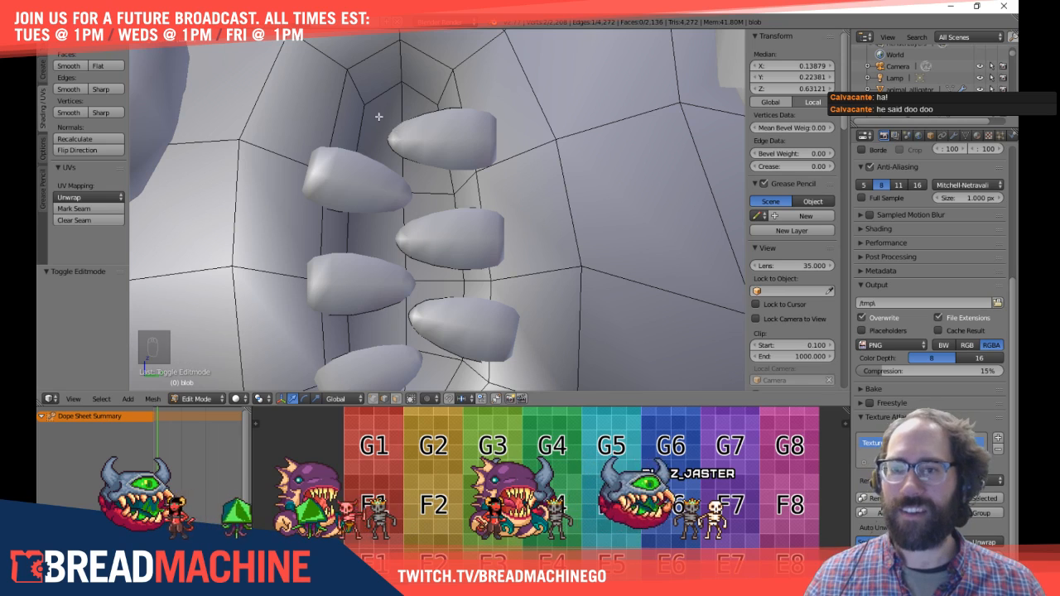
scroll(365, 96, up, 3)
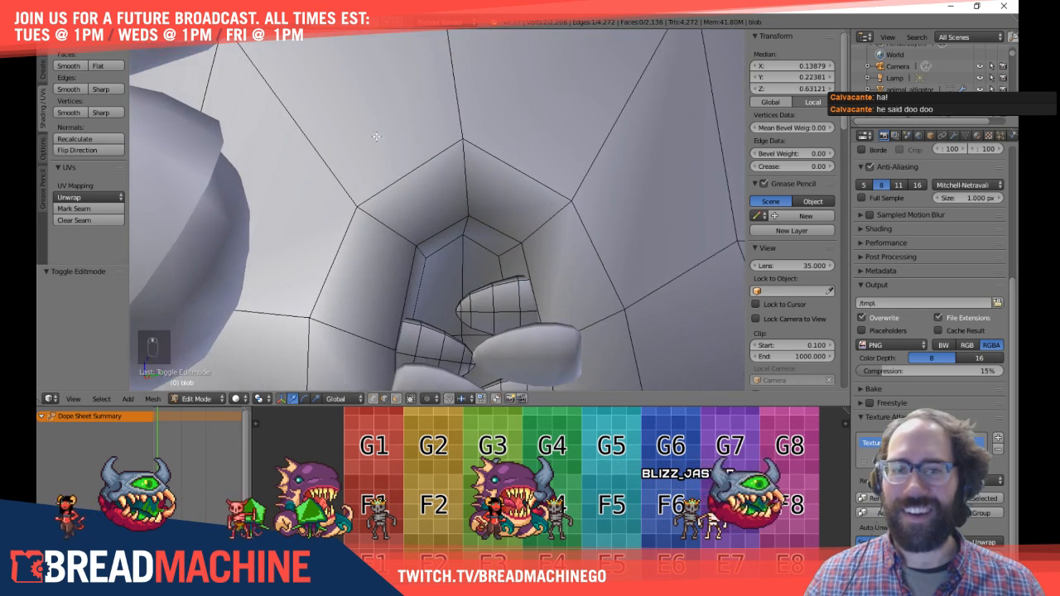
scroll(372, 124, down, 4)
key(ctrl+Tab)
click(338, 139)
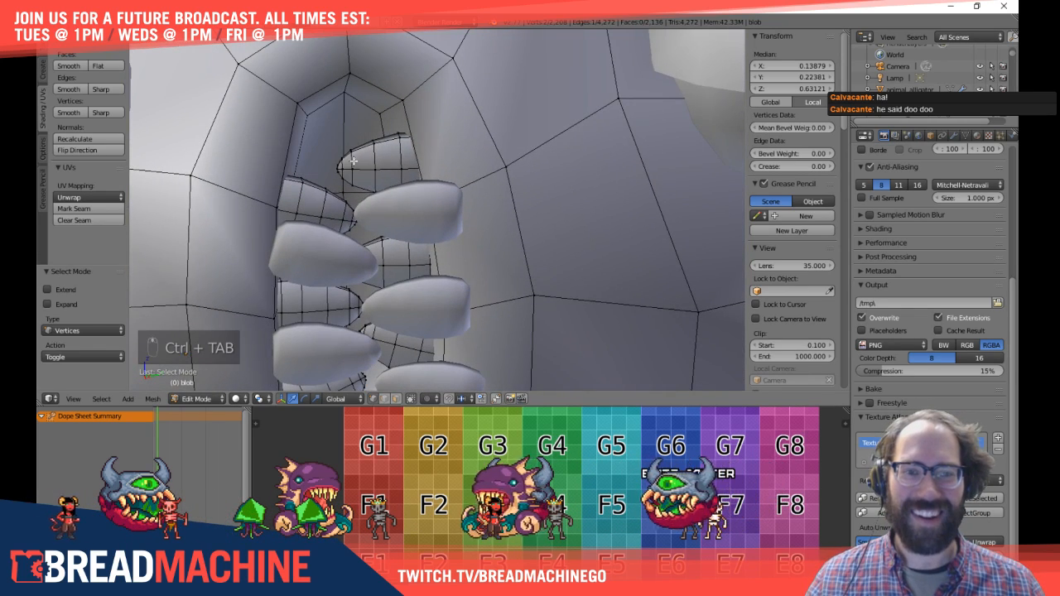
Step: Select the six old teeth inside the side mouth as linked geometry and delete their vertices
middle_drag(383, 152, 414, 225)
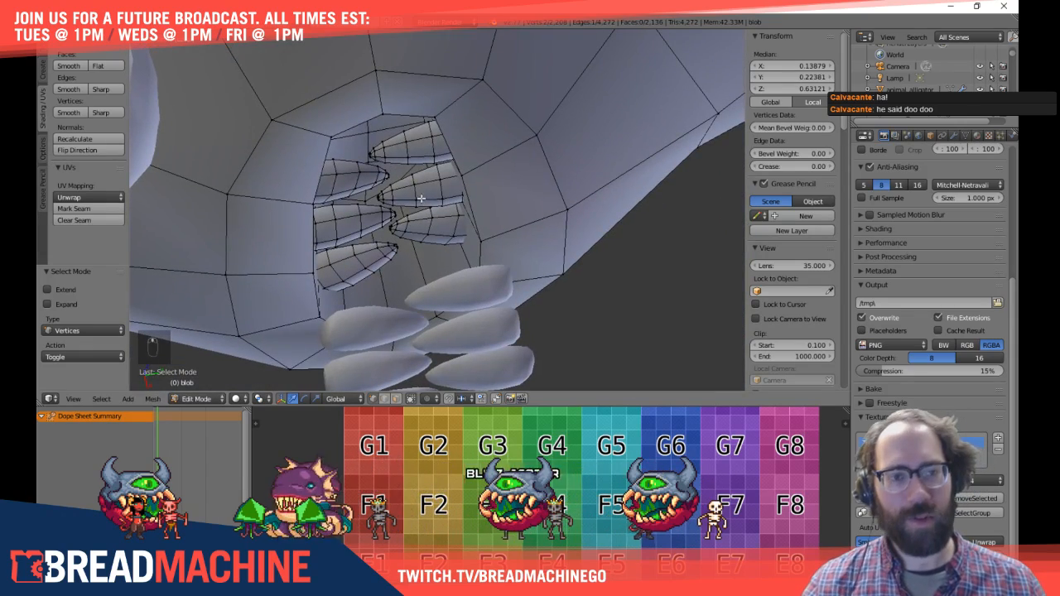
key(l)
key(l)
key(l)
key(l)
key(l)
key(l)
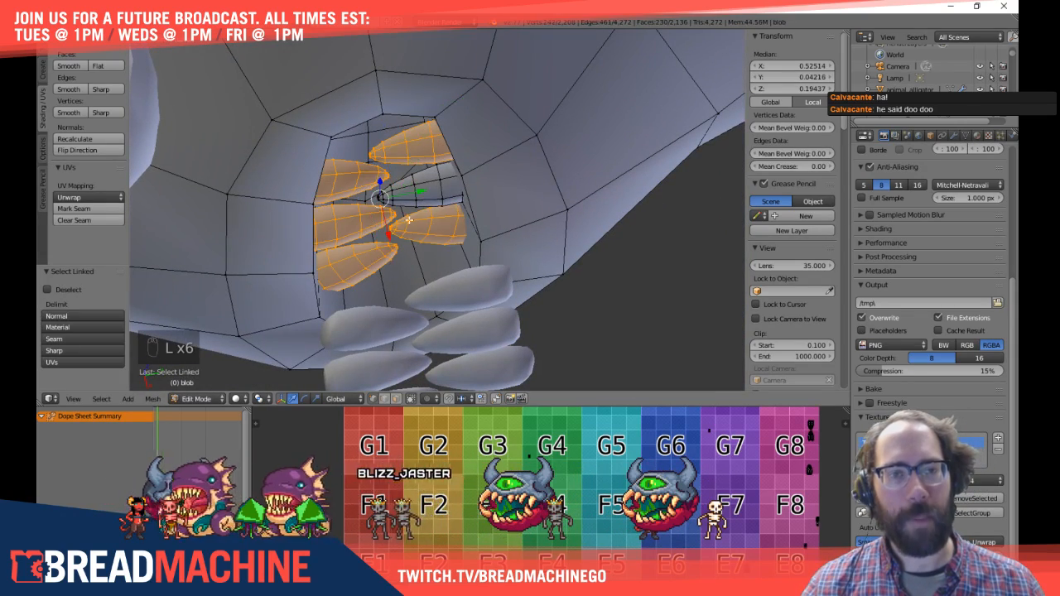
key(l)
key(x)
click(411, 197)
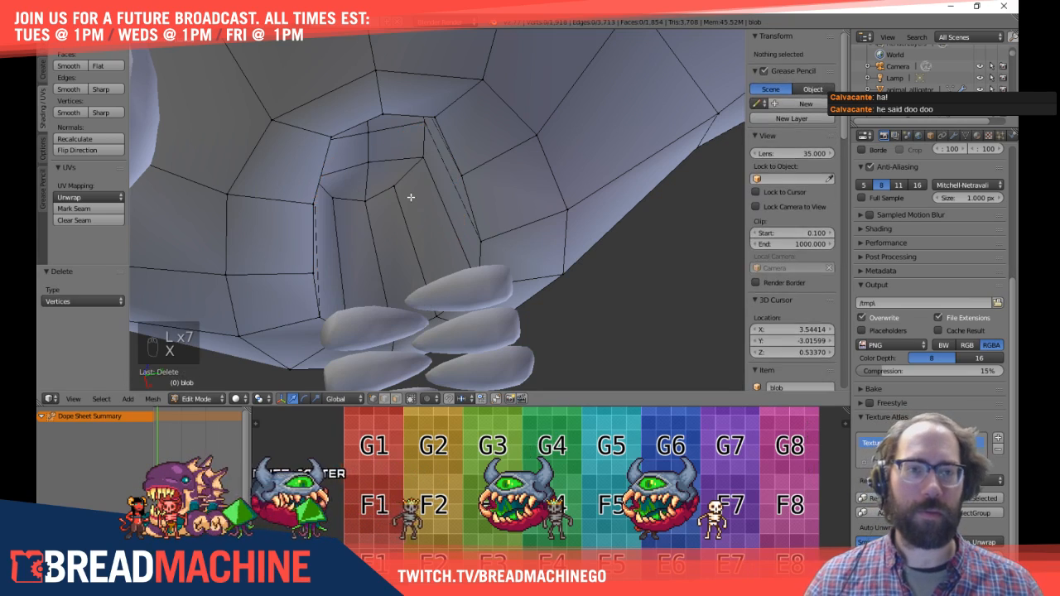
Step: Select all six new teeth in Object Mode and move them along X to 3.92945, into the side mouth
key(Tab)
right_click(431, 297)
shift+right_click(385, 329)
shift+right_click(435, 333)
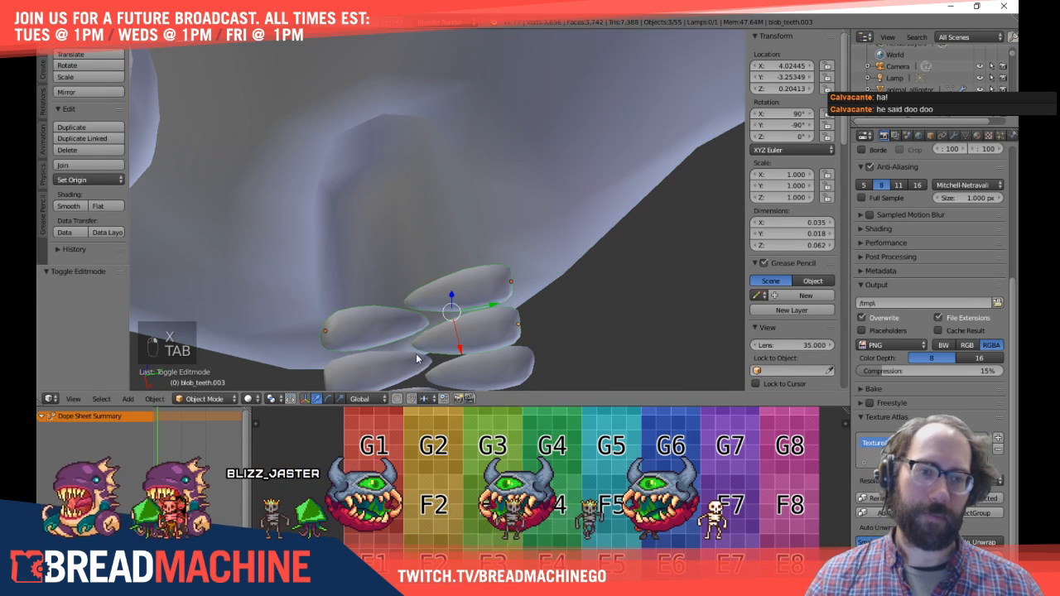
shift+right_click(412, 361)
shift+right_click(448, 372)
shift+middle_drag(449, 306, 447, 179)
shift+right_click(420, 276)
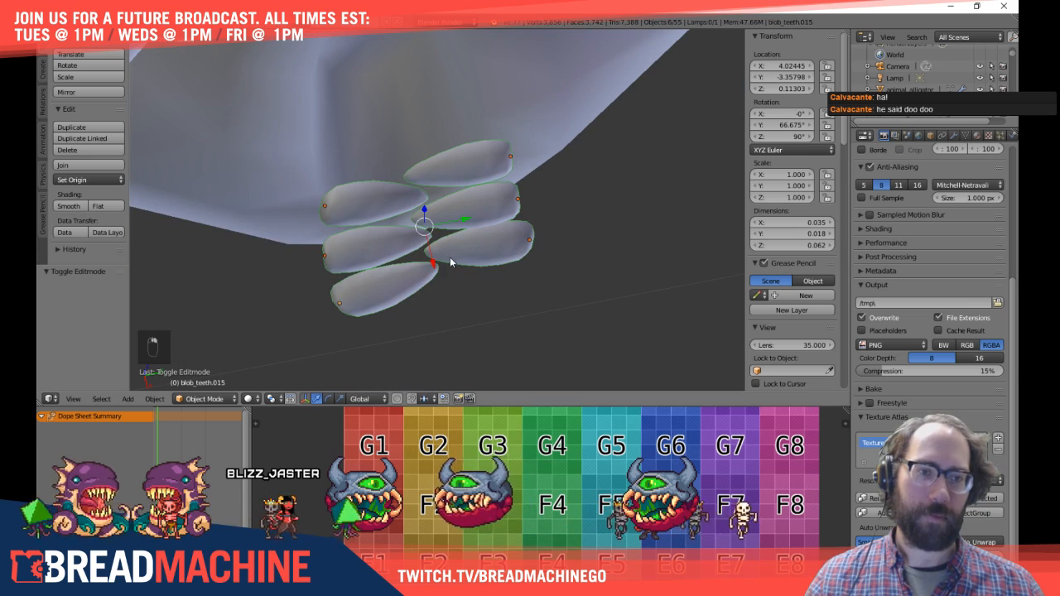
drag(434, 258, 393, 120)
Step: Deselect the new teeth and examine how they sit in the side mouth from several angles
middle_drag(463, 166, 575, 242)
key(Tab)
key(Tab)
key(a)
key(a)
key(a)
middle_drag(559, 258, 438, 247)
scroll(438, 245, down, 6)
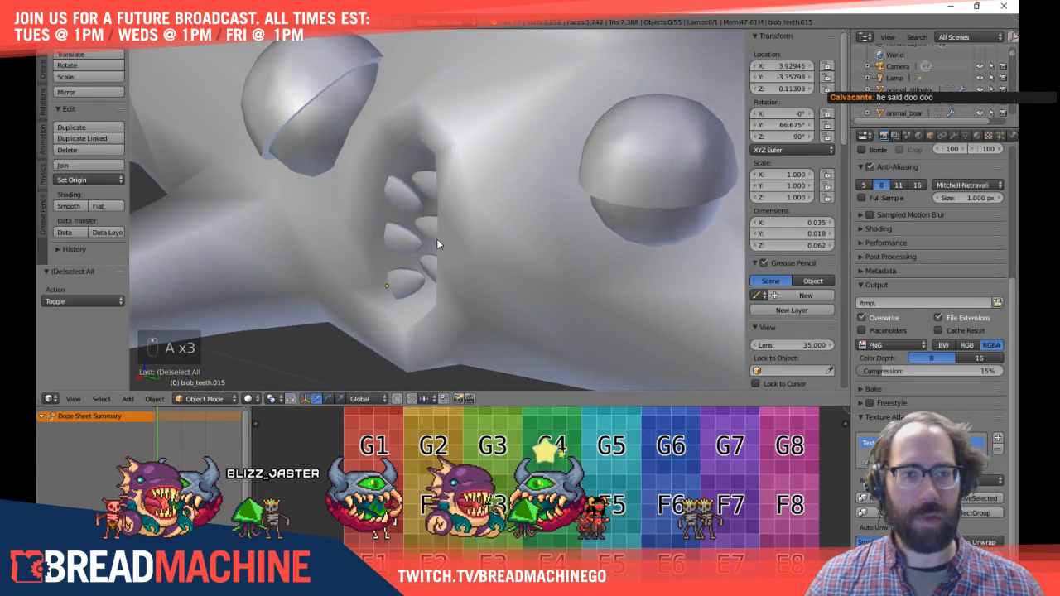
middle_drag(591, 211, 459, 199)
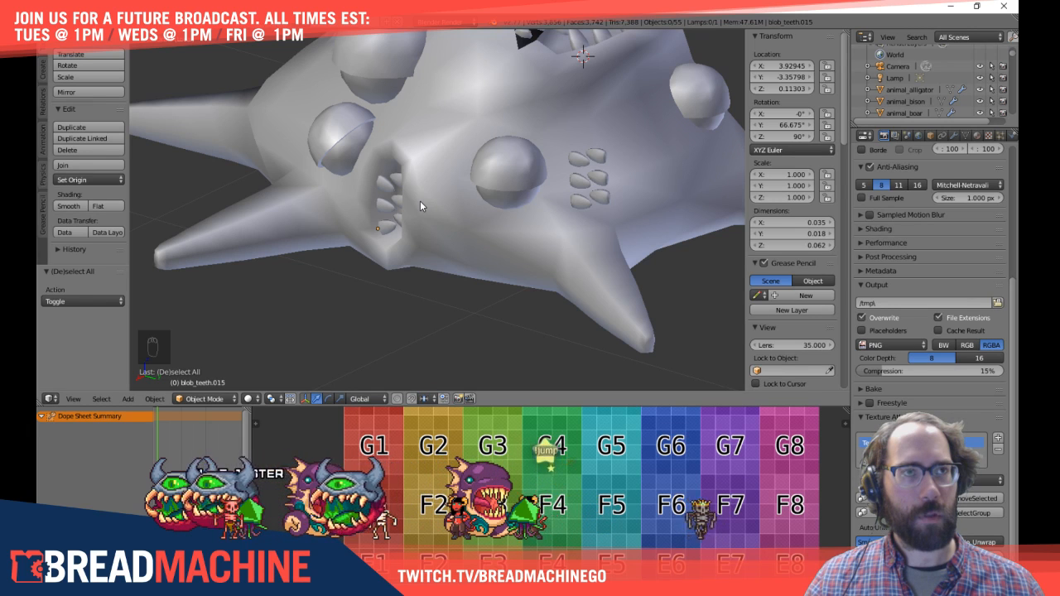
Step: Examine the UV layout of the side mouth's top flipped tooth in Edit Mode with all its geometry selected
key(a)
key(a)
right_click(388, 195)
key(Tab)
key(a)
key(a)
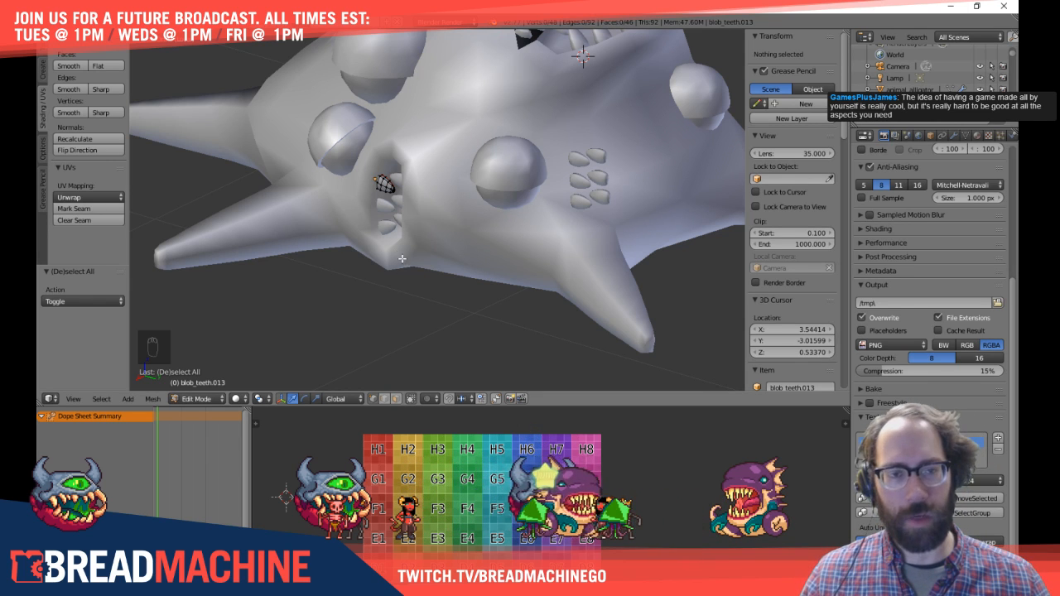
shift+middle_drag(403, 264, 487, 263)
scroll(479, 181, up, 6)
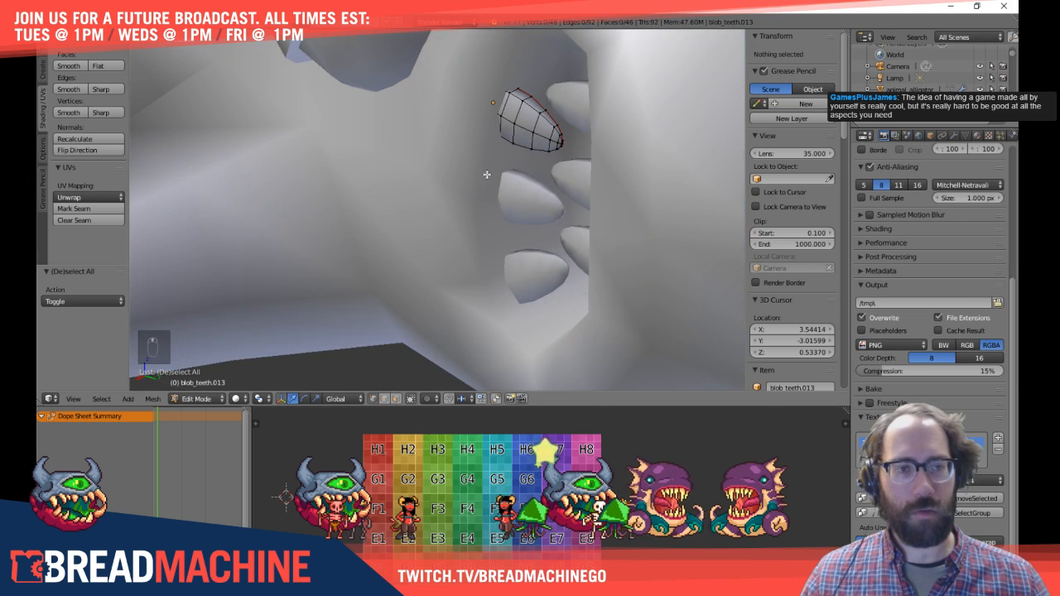
key(a)
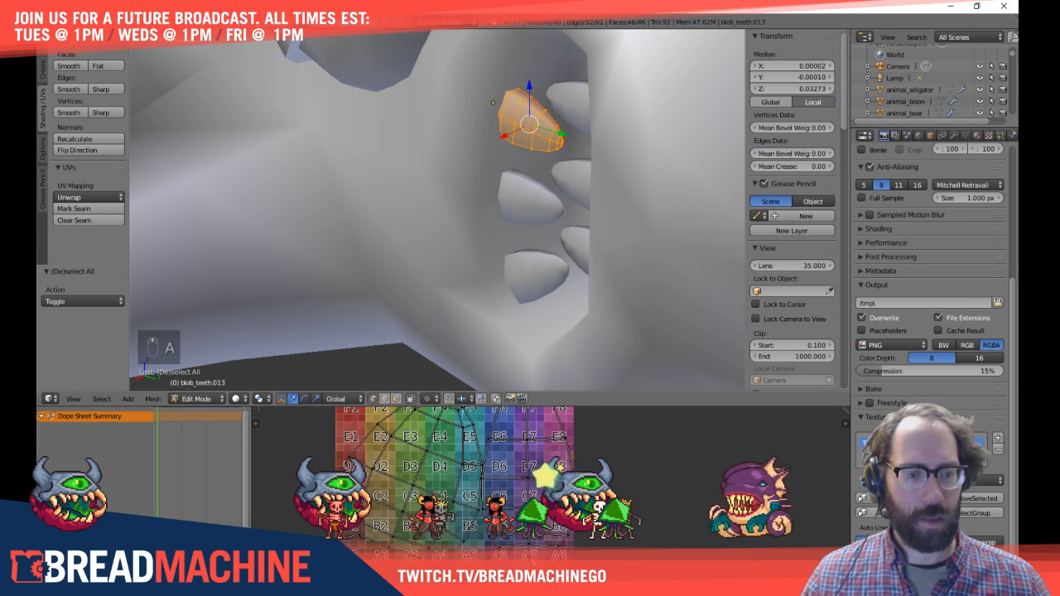
key(a)
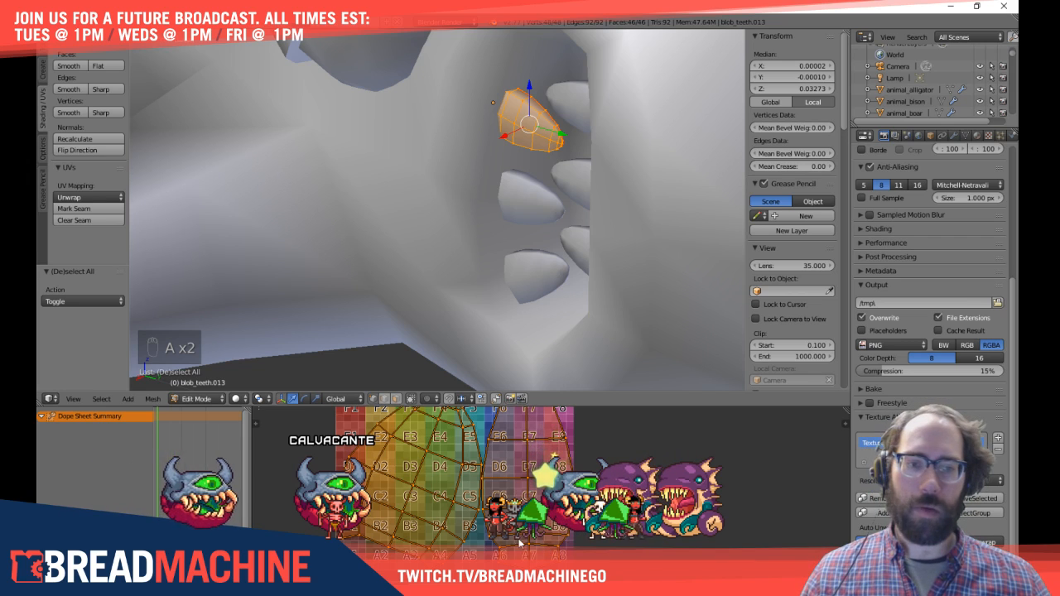
key(a)
key(a)
shift+middle_drag(490, 288, 453, 386)
key(Tab)
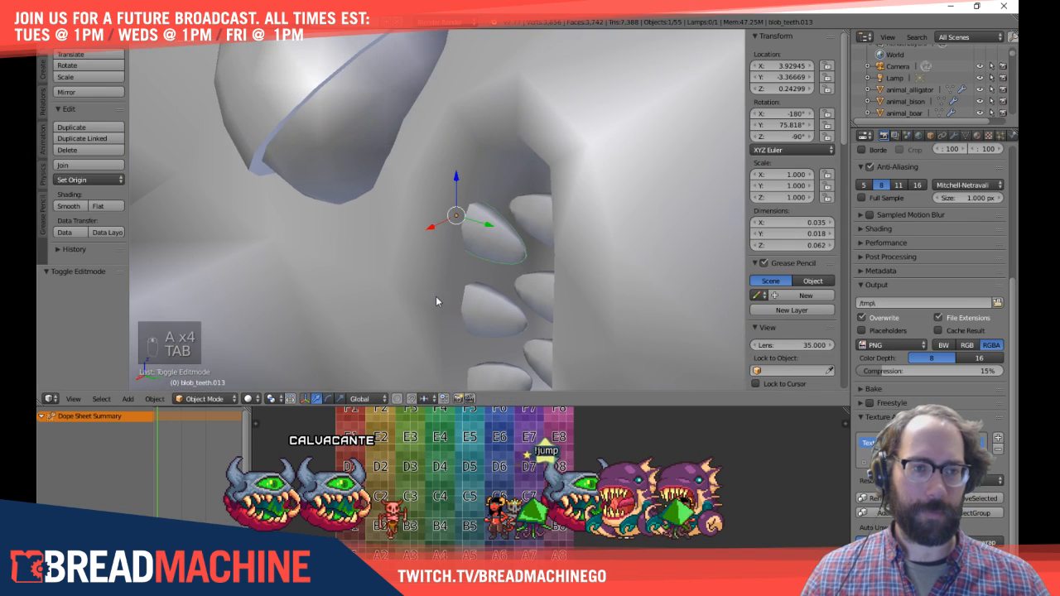
Step: Deselect the tooth and examine the refilled side mouth and the neighbouring mouth higher on the body
scroll(447, 319, down, 4)
middle_drag(379, 236, 431, 246)
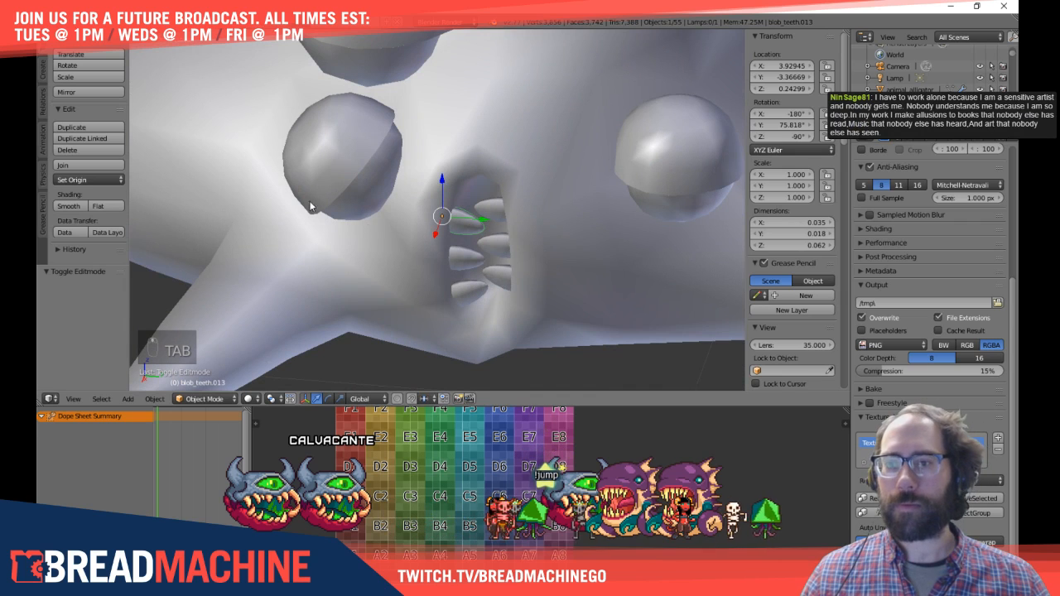
shift+middle_drag(189, 132, 260, 170)
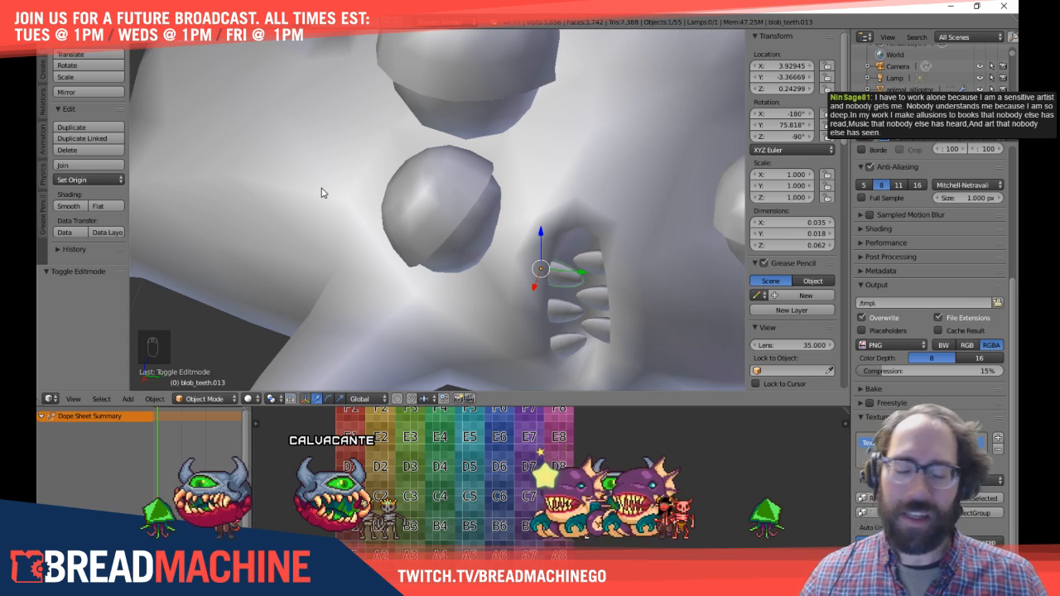
key(a)
middle_drag(348, 184, 409, 281)
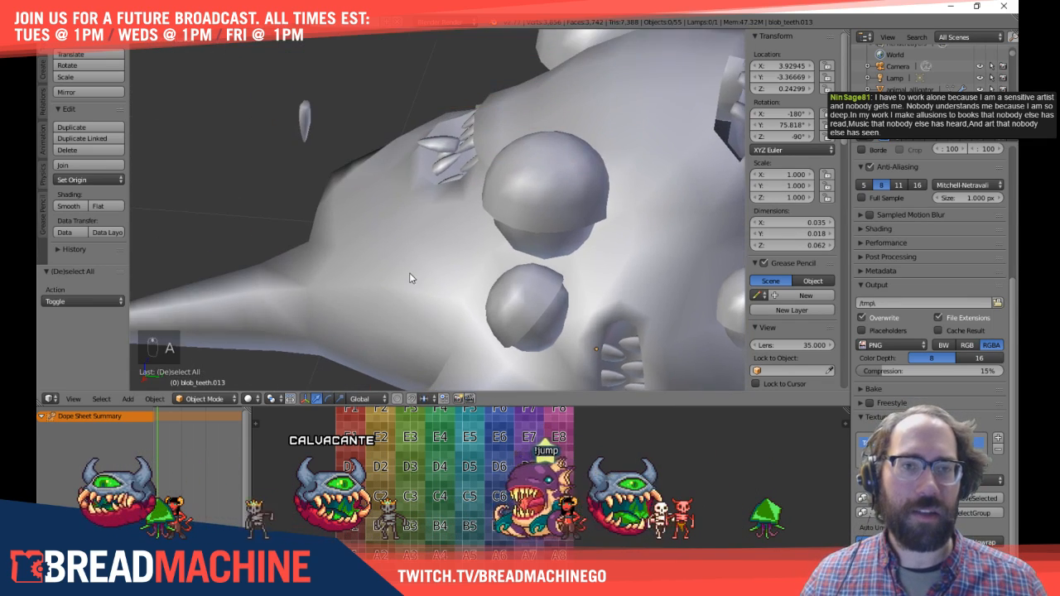
Step: Move the loose 1.4-scale tooth to Y -3.68021, Z 0.46910 at the wide front mouth and rotate it -35° about X
middle_drag(385, 200, 391, 187)
right_click(352, 192)
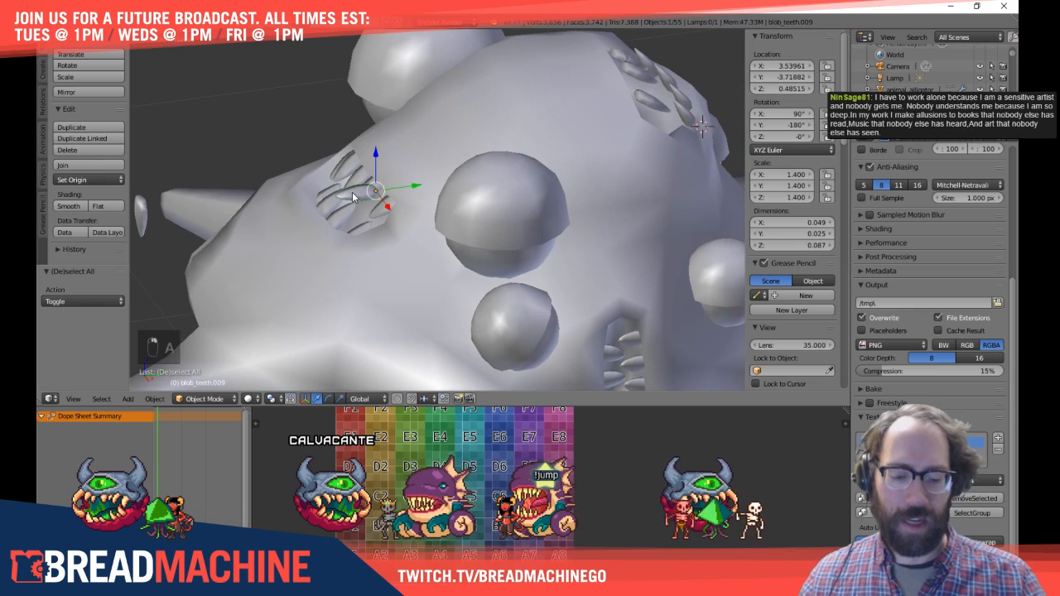
key(KP_3)
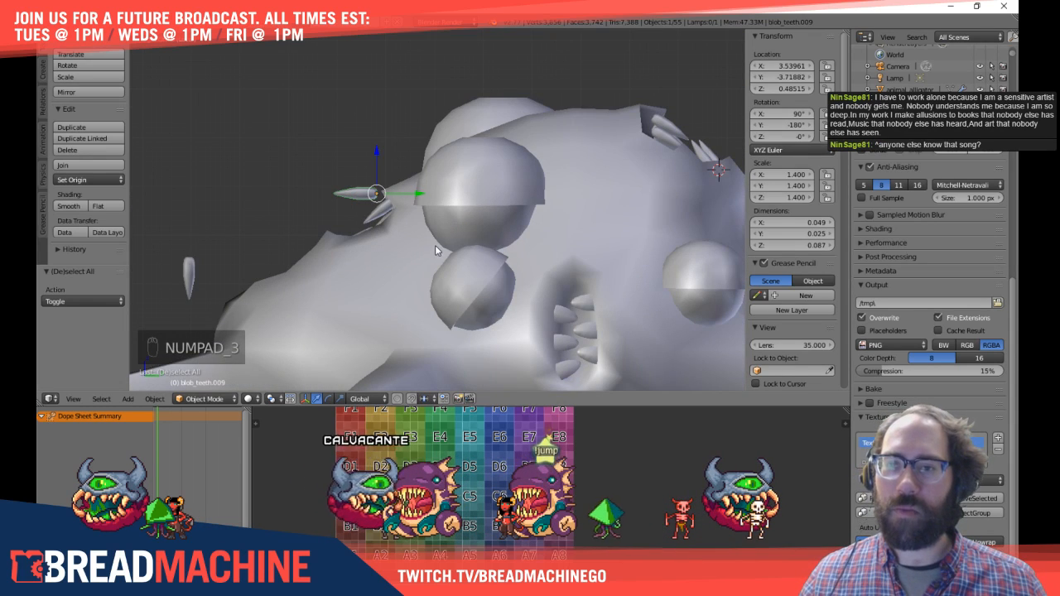
scroll(434, 241, up, 5)
shift+middle_drag(331, 188, 445, 224)
scroll(377, 182, up, 5)
scroll(414, 223, down, 1)
key(g)
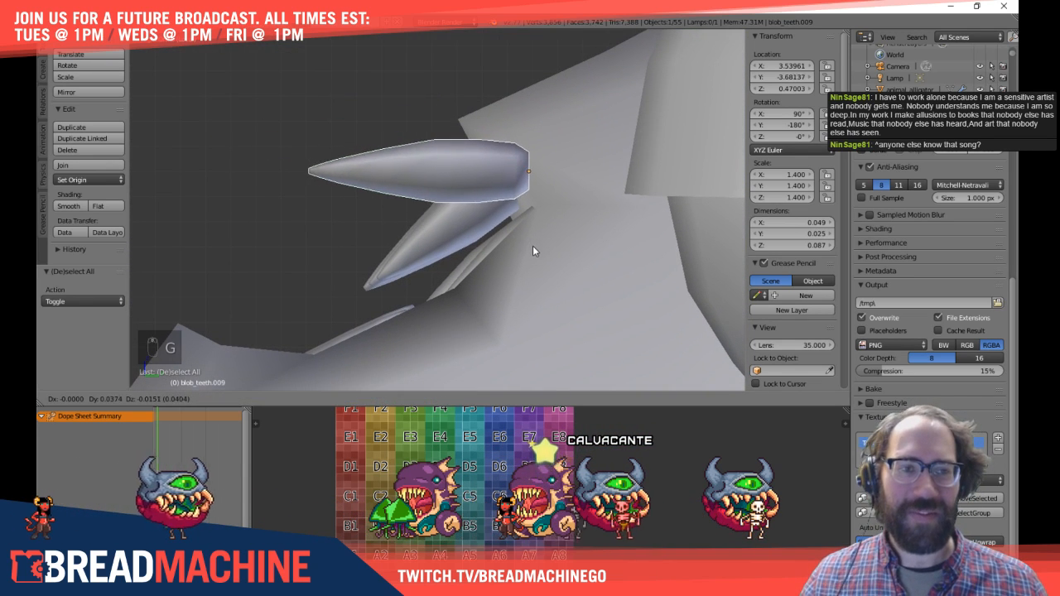
click(534, 248)
key(r)
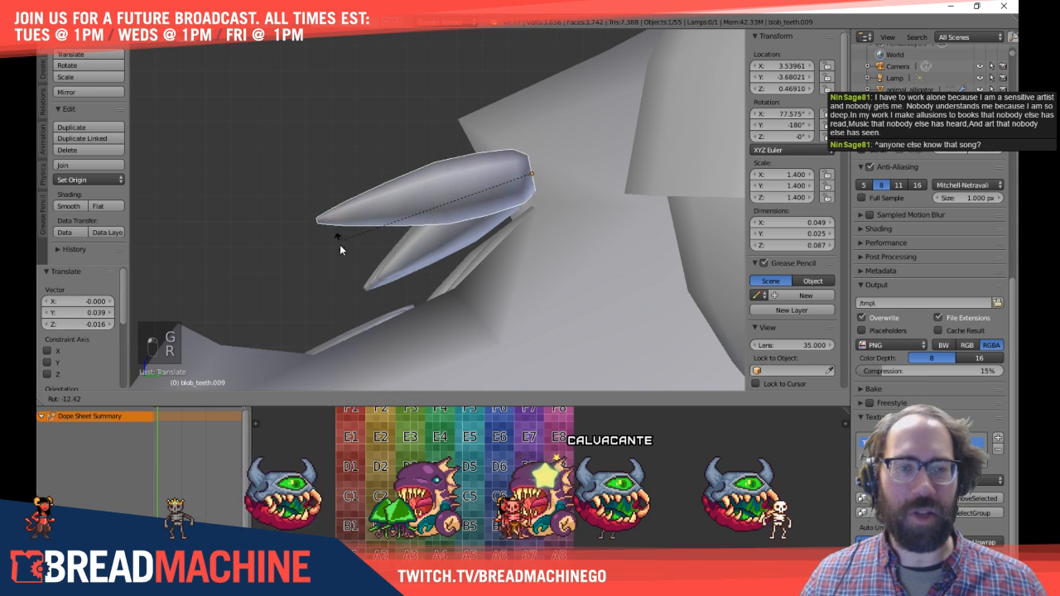
click(366, 322)
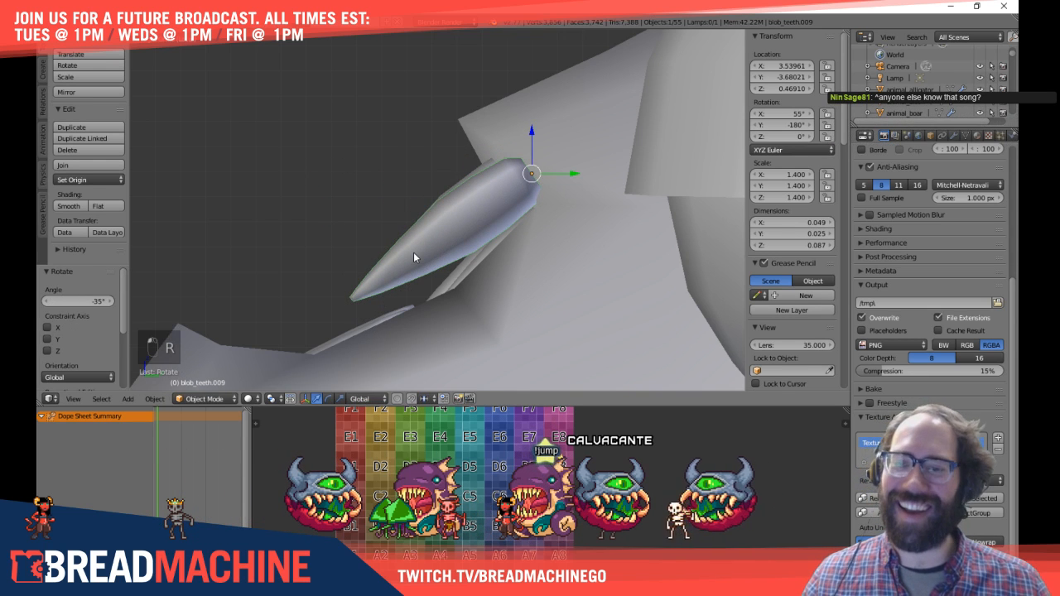
Step: Move the tooth into the mouth's upper row at X 3.45990, Y -3.67653
key(KP_7)
scroll(659, 171, up, 2)
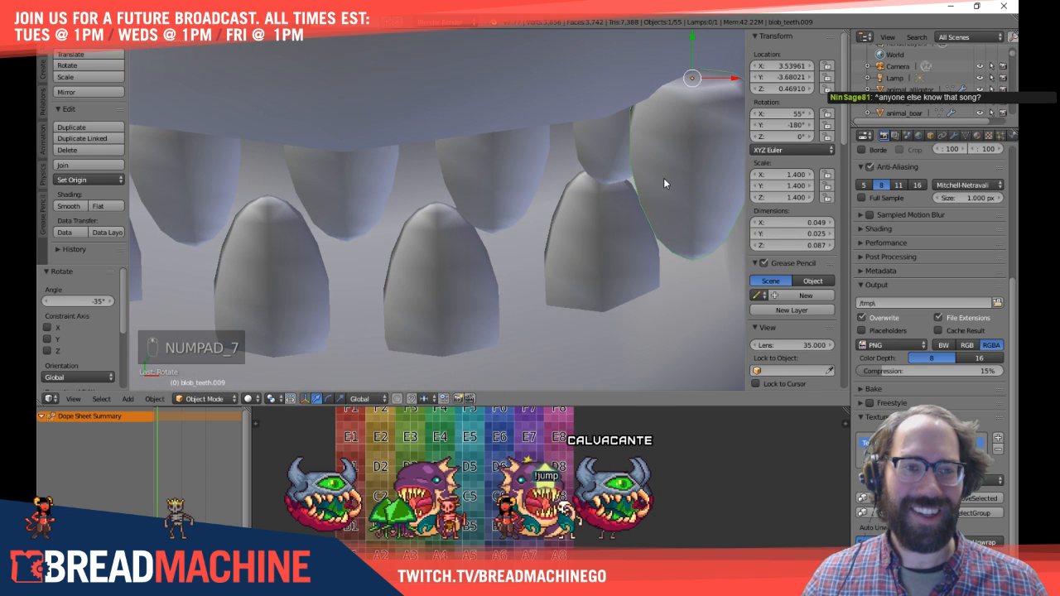
scroll(663, 178, down, 2)
key(g)
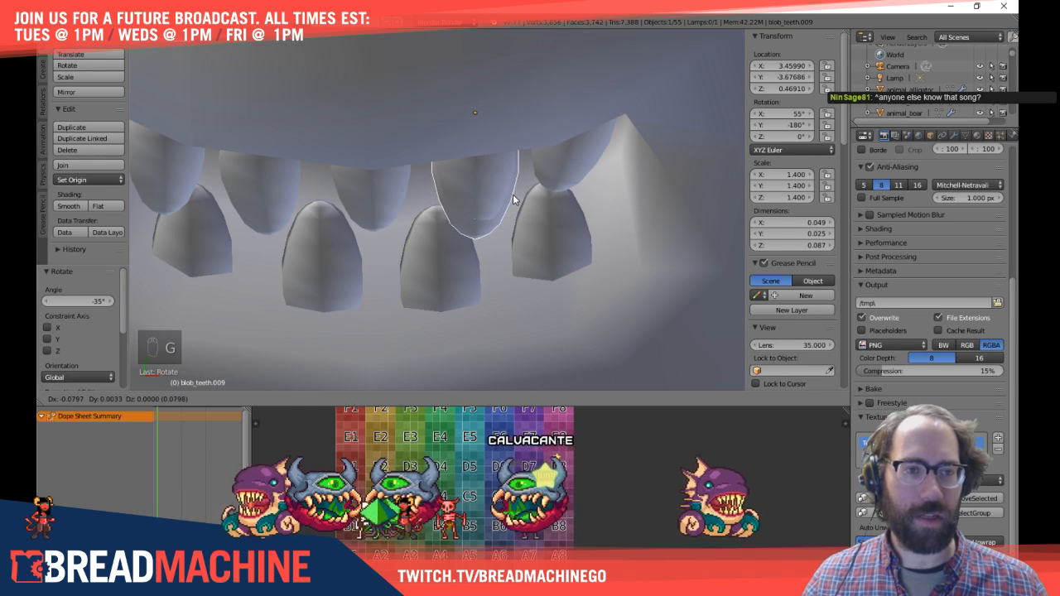
click(512, 194)
Step: Set the tooth's scale to 1 on all three axes
click(789, 175)
text(1)
key(Tab)
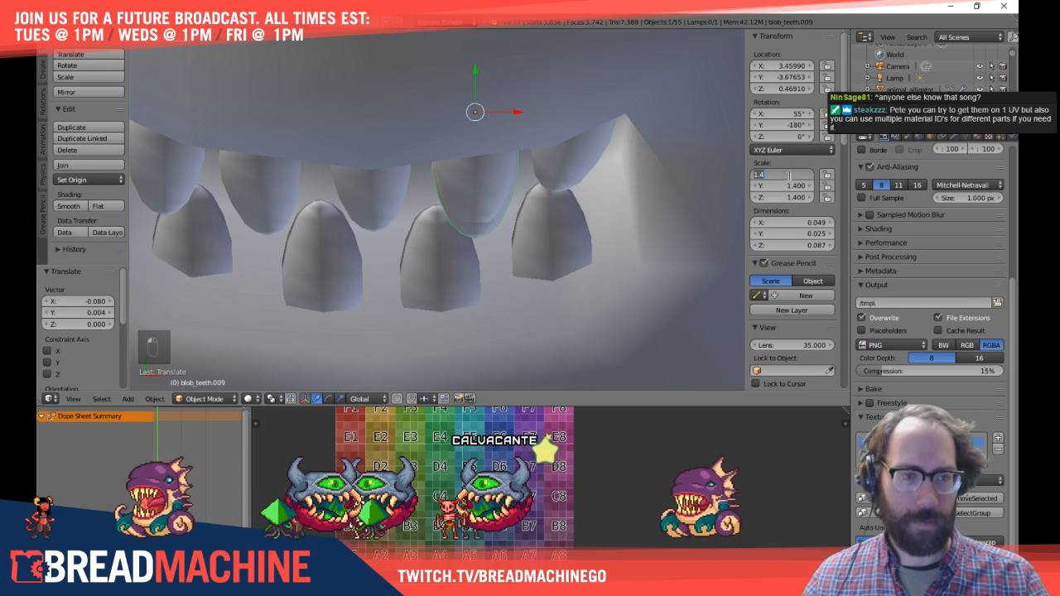
text(1)
key(Tab)
text(1)
key(Return)
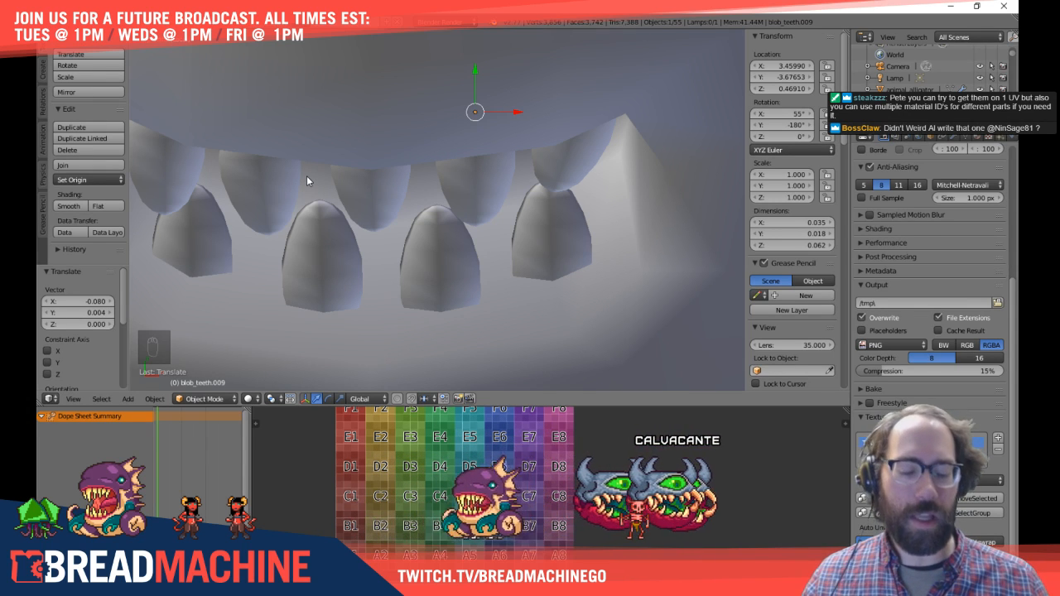
Step: Move the tooth out against the old one to Y -3.69551, Z 0.47189
click(433, 157)
shift+middle_drag(470, 176, 420, 176)
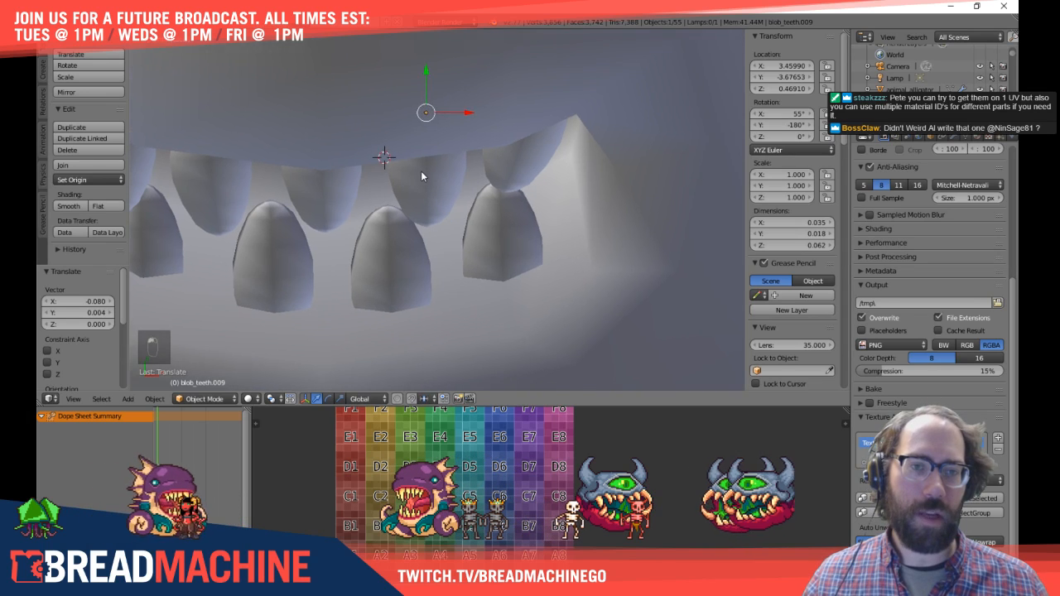
scroll(420, 175, down, 6)
scroll(453, 207, up, 4)
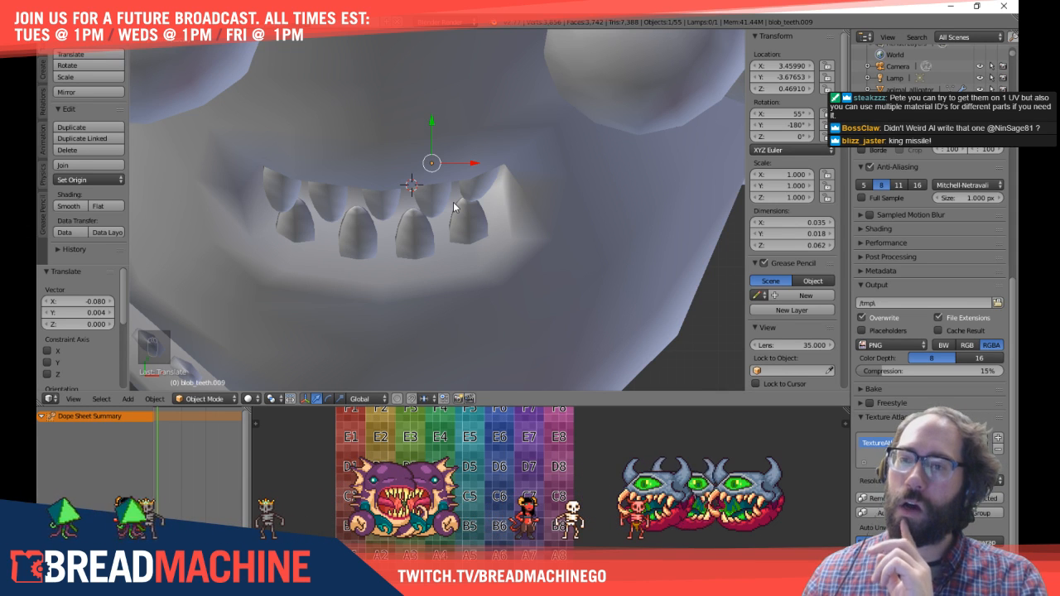
middle_drag(478, 214, 430, 235)
key(KP_3)
scroll(436, 176, up, 5)
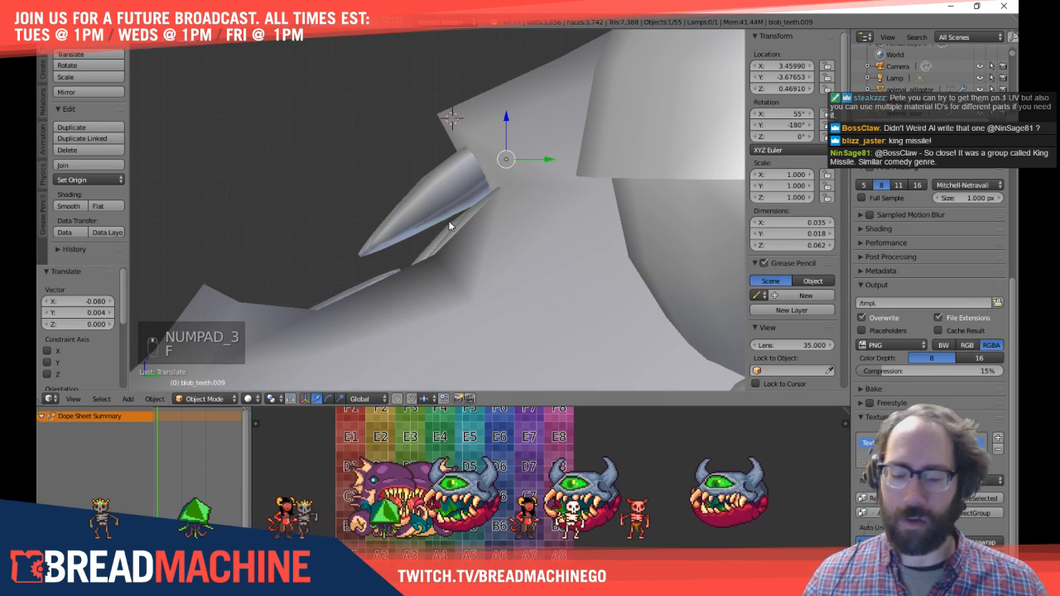
key(f)
key(g)
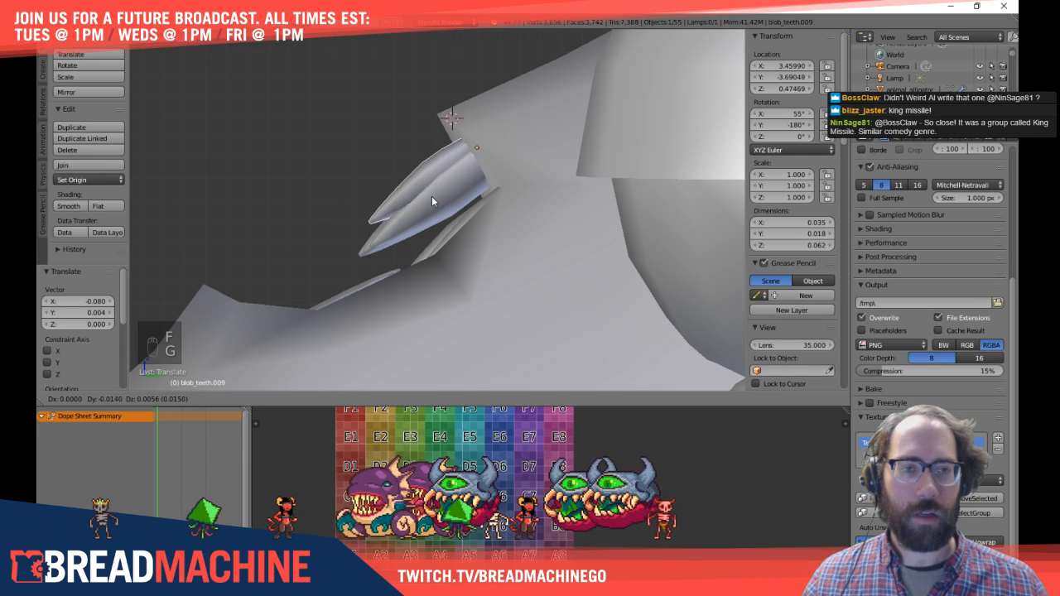
click(420, 207)
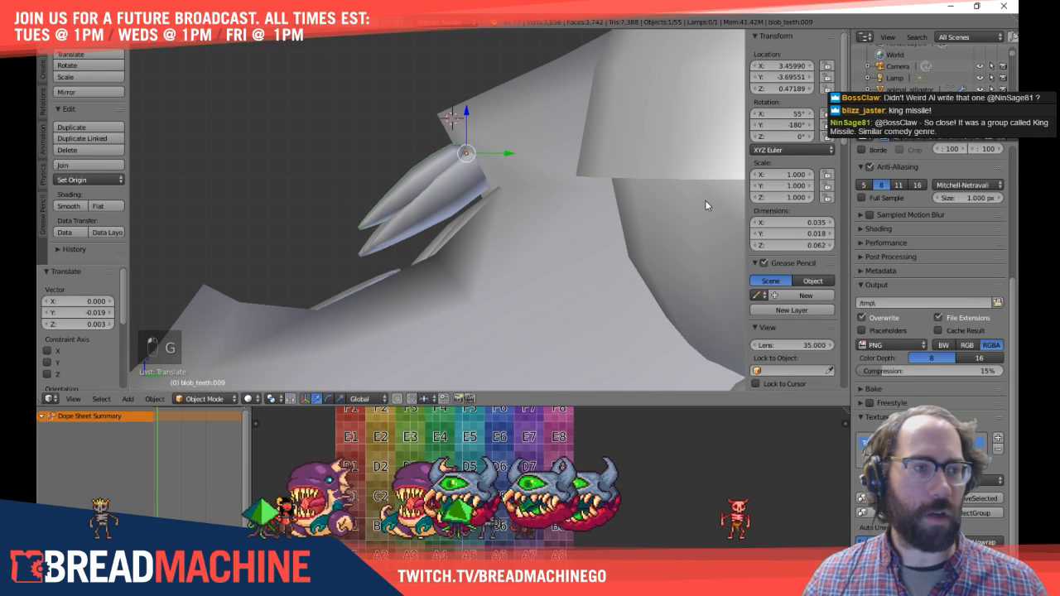
Step: Set the tooth's scale to 1.2 on all three axes
click(788, 174)
text(1.2)
key(Tab)
text(1.2)
key(Tab)
text(1.2)
key(Return)
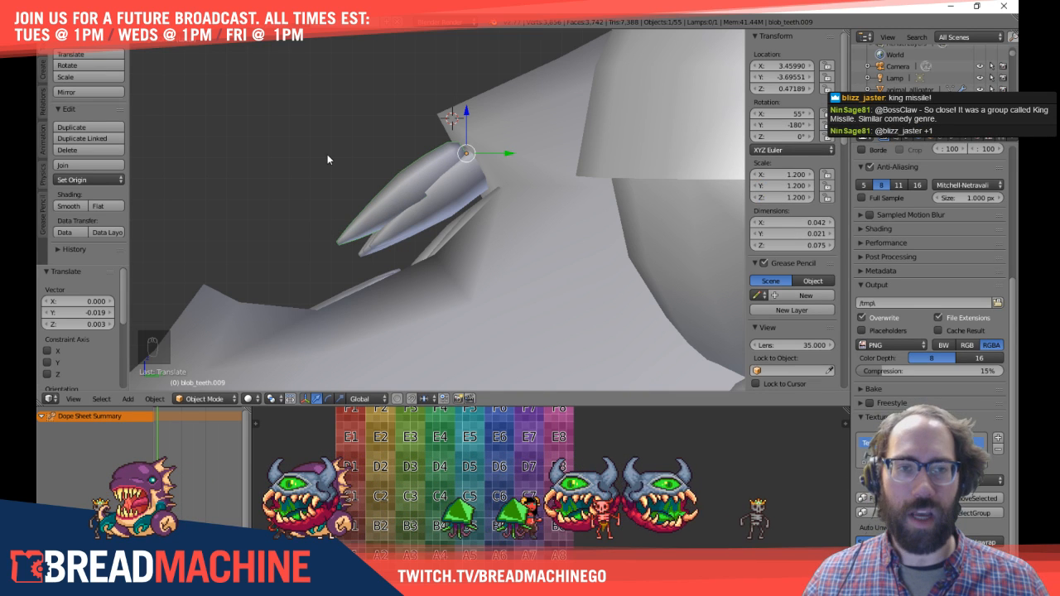
Step: Align the tooth over the old upper tooth at X 3.46018, Y -3.68015, Z 0.46938
shift+middle_drag(327, 159, 324, 175)
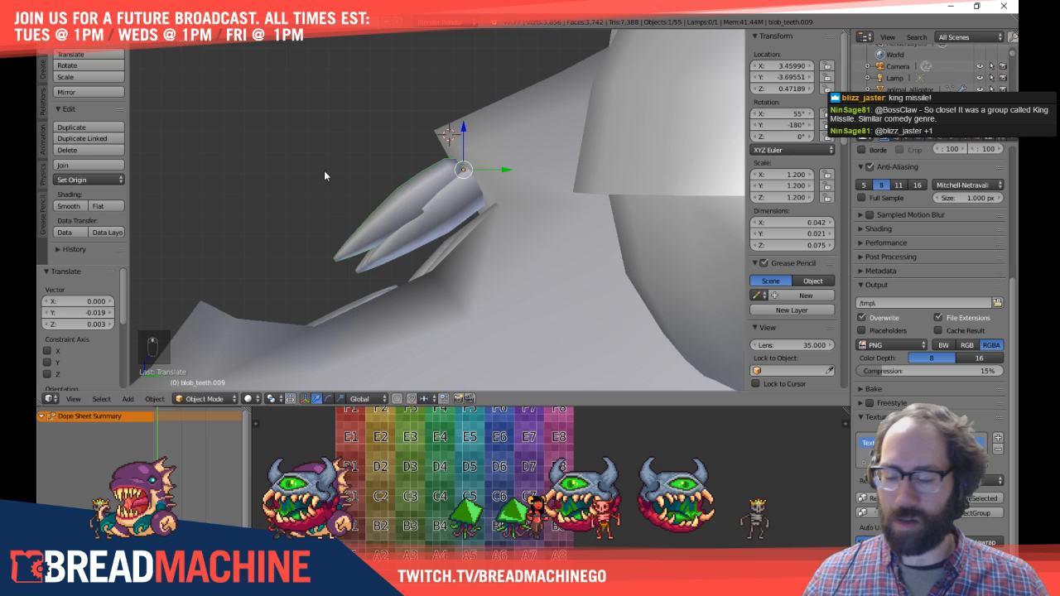
key(g)
click(436, 193)
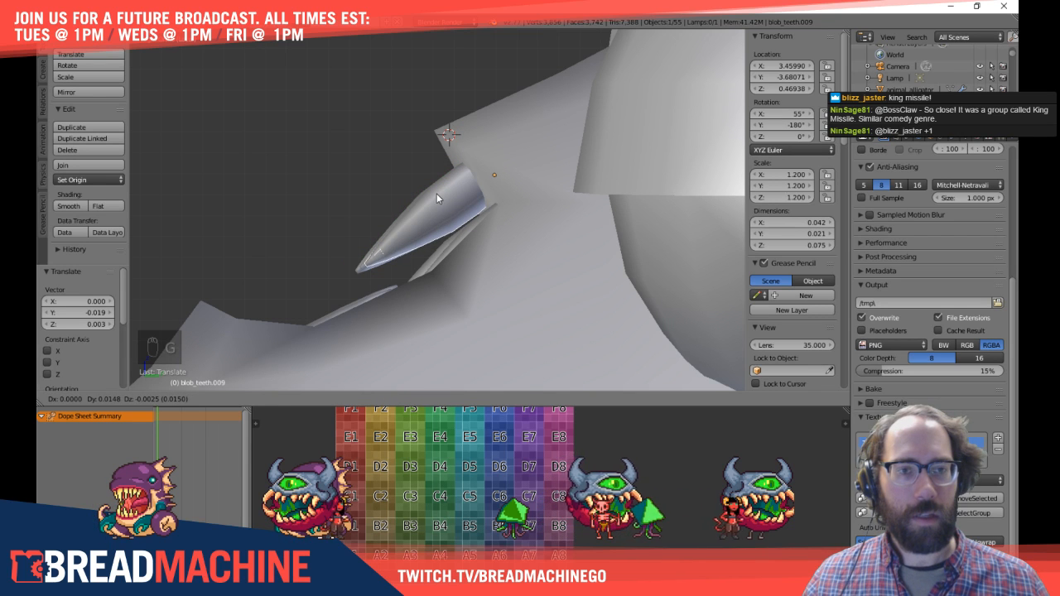
scroll(411, 180, up, 5)
middle_drag(471, 223, 487, 228)
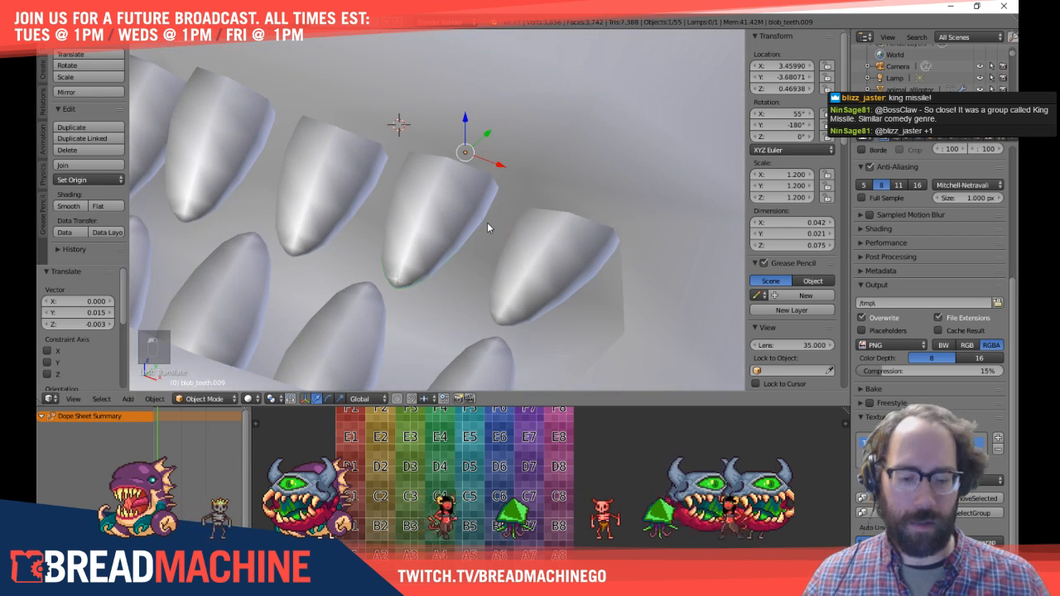
key(KP_7)
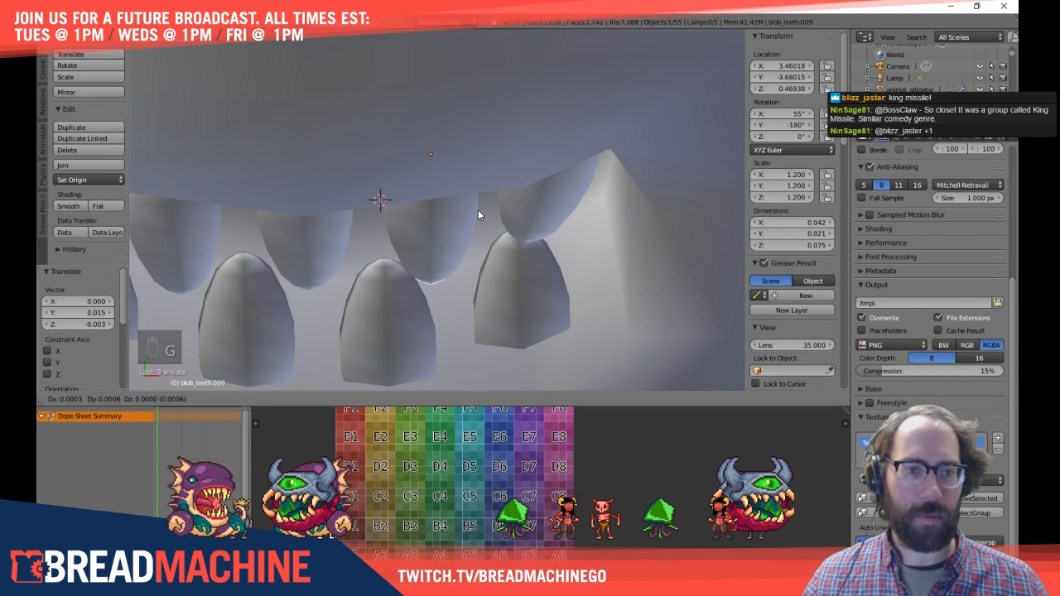
click(478, 212)
Step: Duplicate the tooth three times over the remaining upper teeth, placing the copies at about X 3.401, 3.339 and 3.282
middle_drag(462, 194, 529, 174)
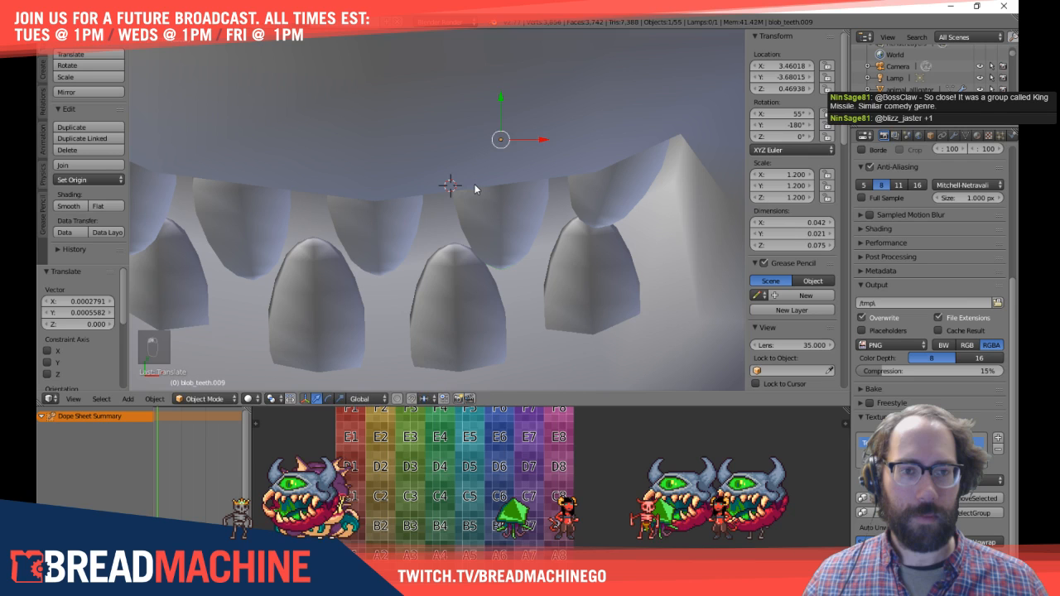
key(shift+d)
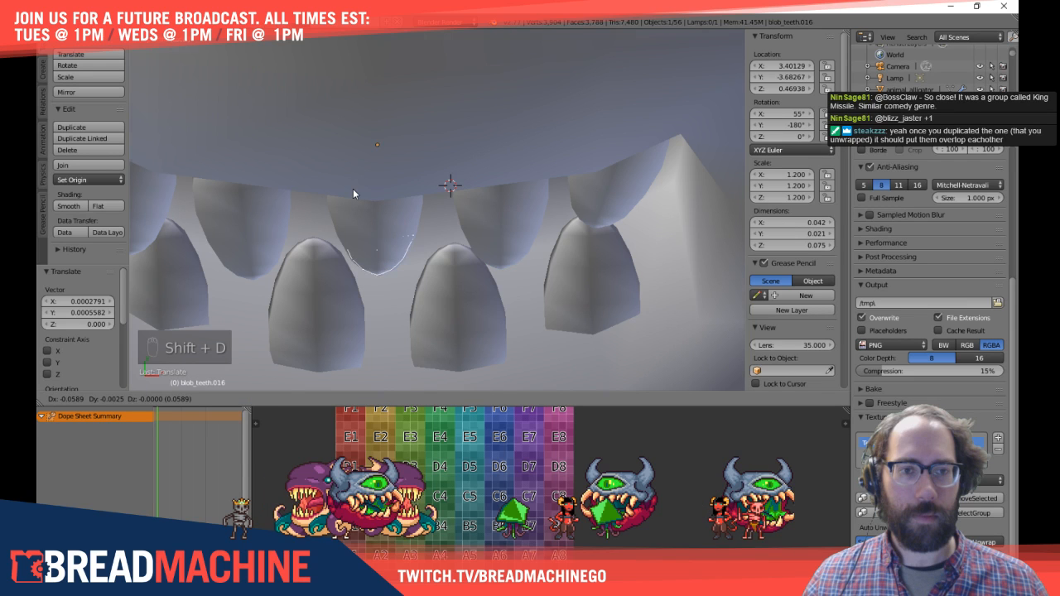
click(353, 188)
middle_drag(353, 188, 472, 197)
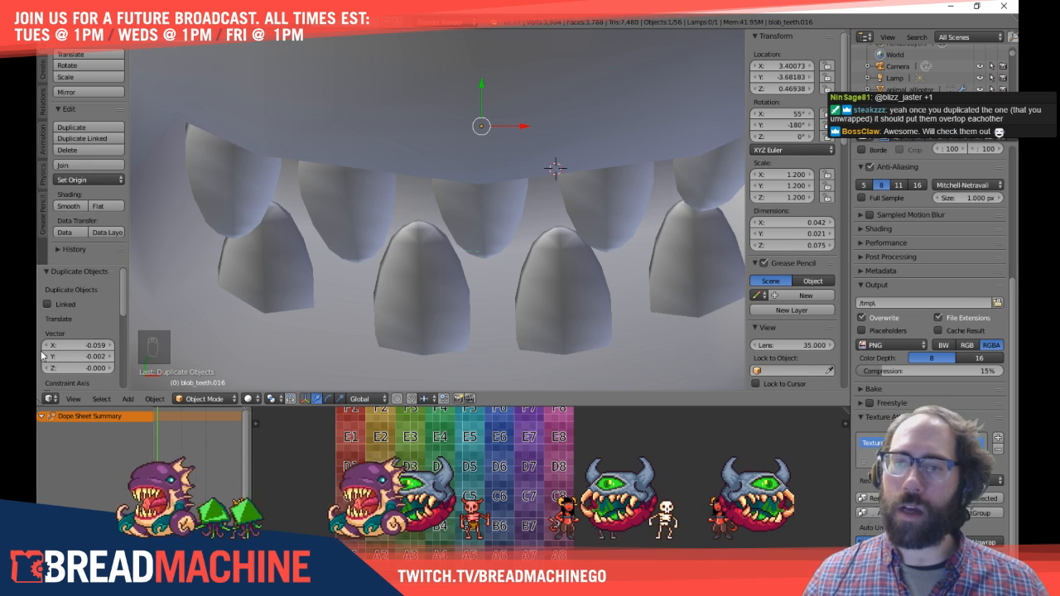
shift+middle_drag(533, 233, 532, 228)
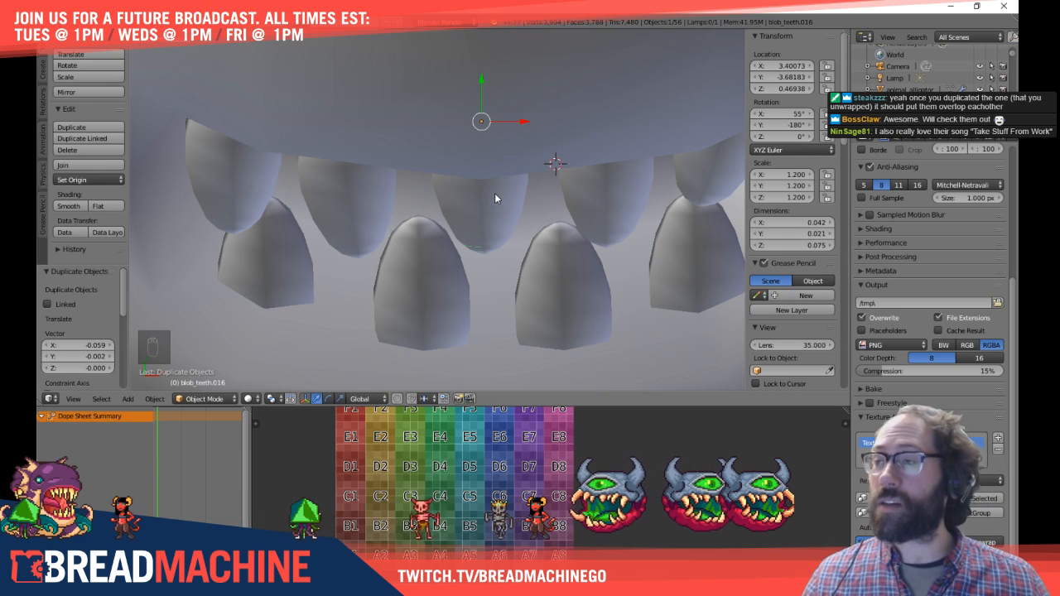
shift+middle_drag(467, 143, 482, 150)
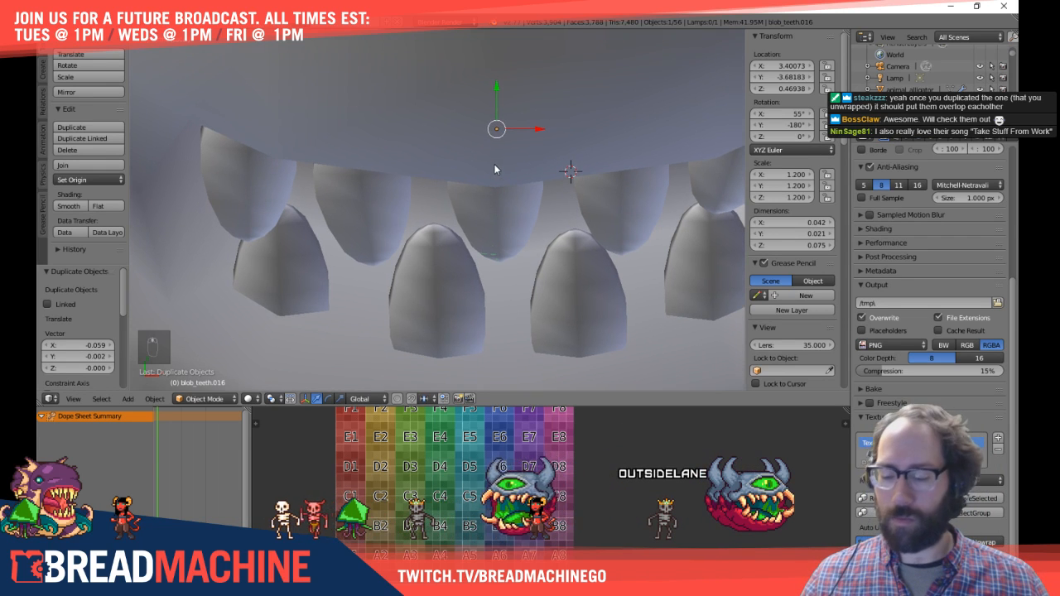
key(shift+d)
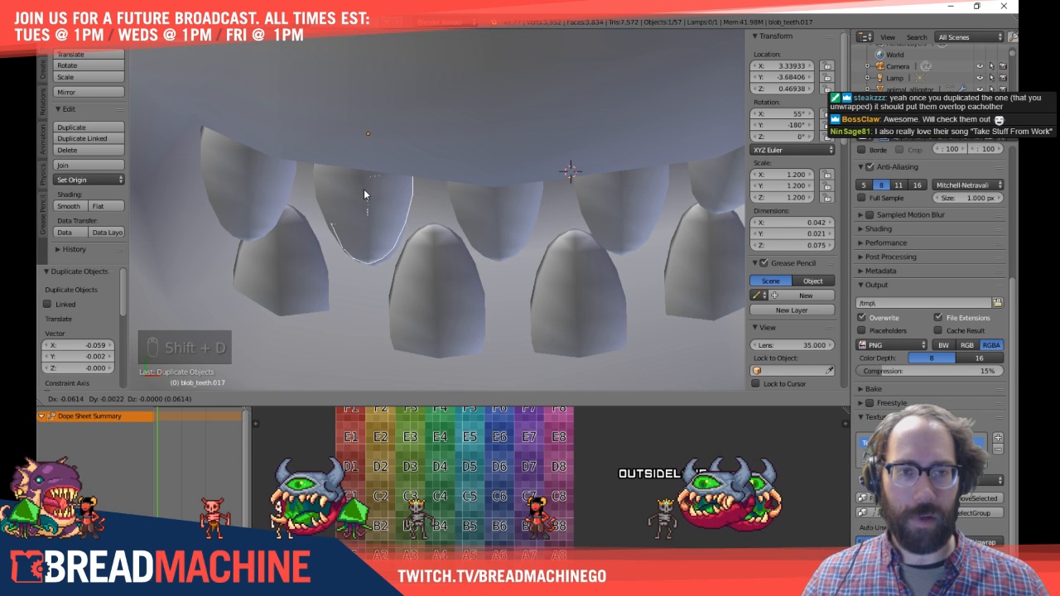
click(363, 189)
key(shift+d)
click(237, 164)
Step: Select only the blob body with its old teeth and hide it, leaving the new teeth exposed
middle_drag(257, 173, 303, 61)
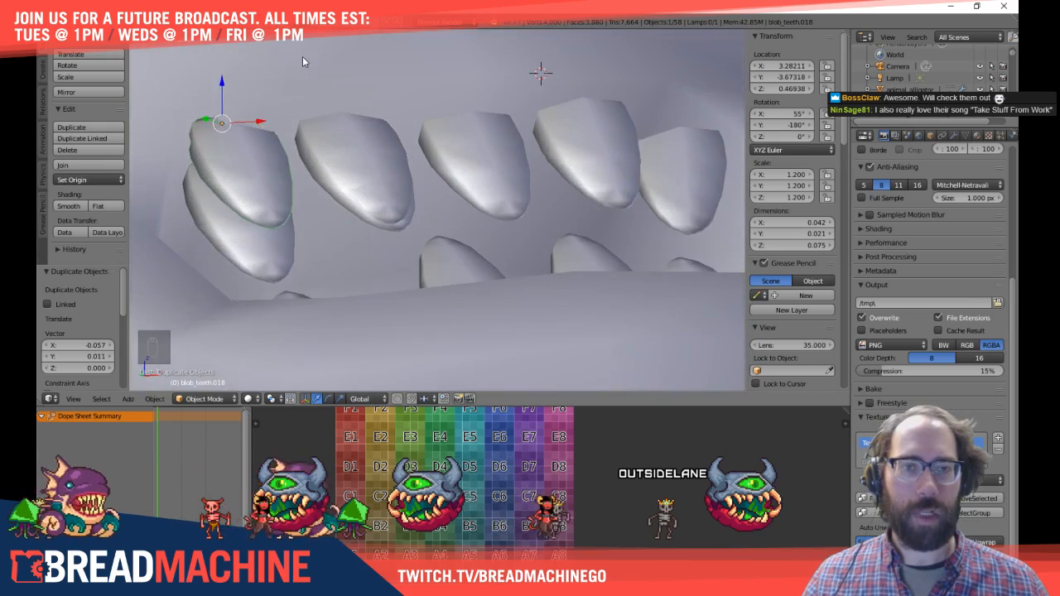
shift+middle_drag(552, 145, 432, 131)
scroll(433, 135, down, 3)
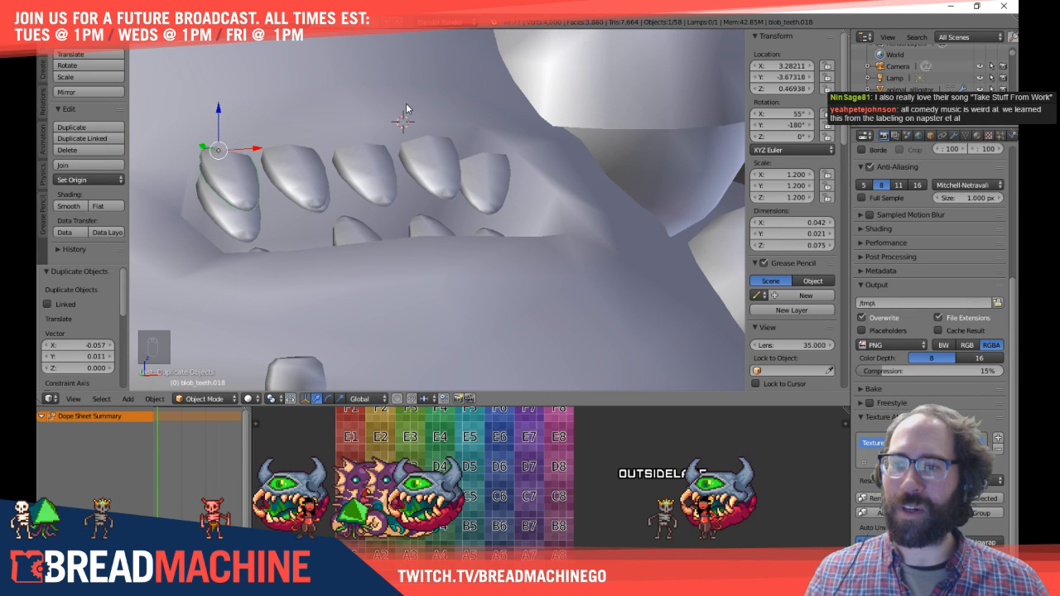
shift+middle_drag(394, 138, 415, 149)
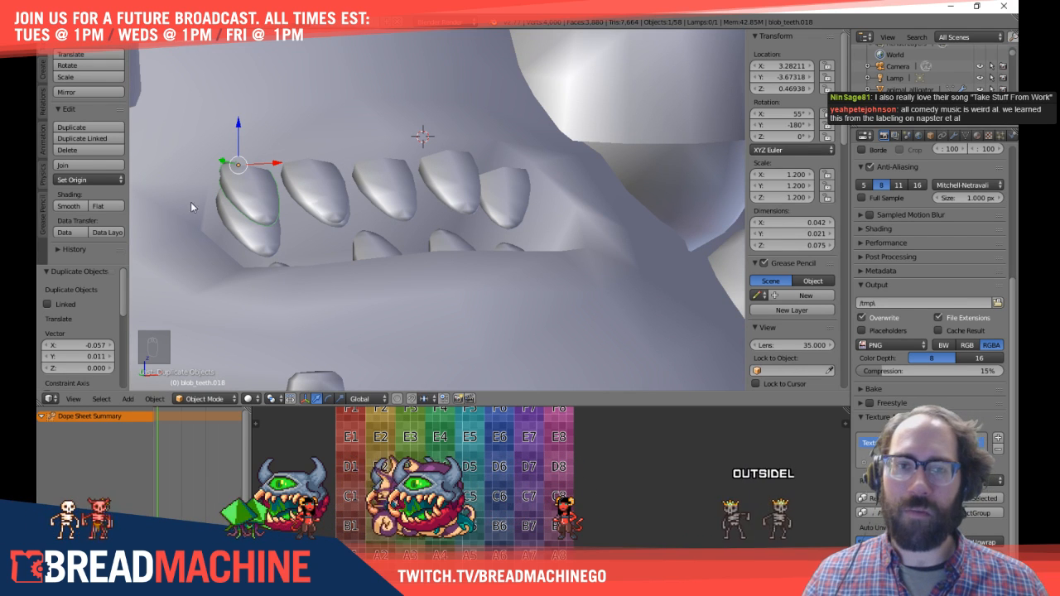
key(a)
right_click(254, 189)
shift+right_click(326, 187)
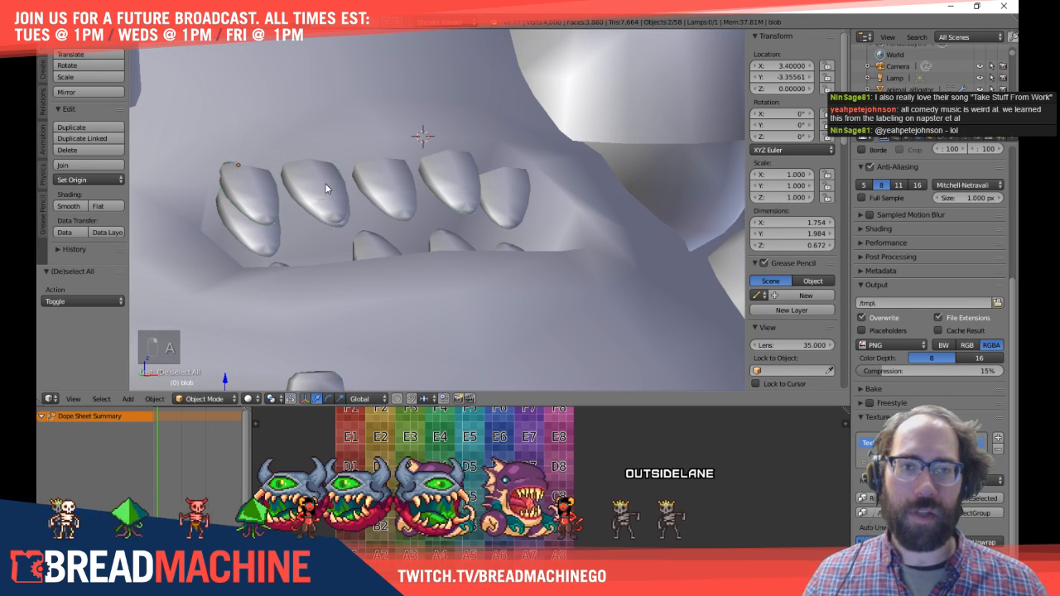
key(a)
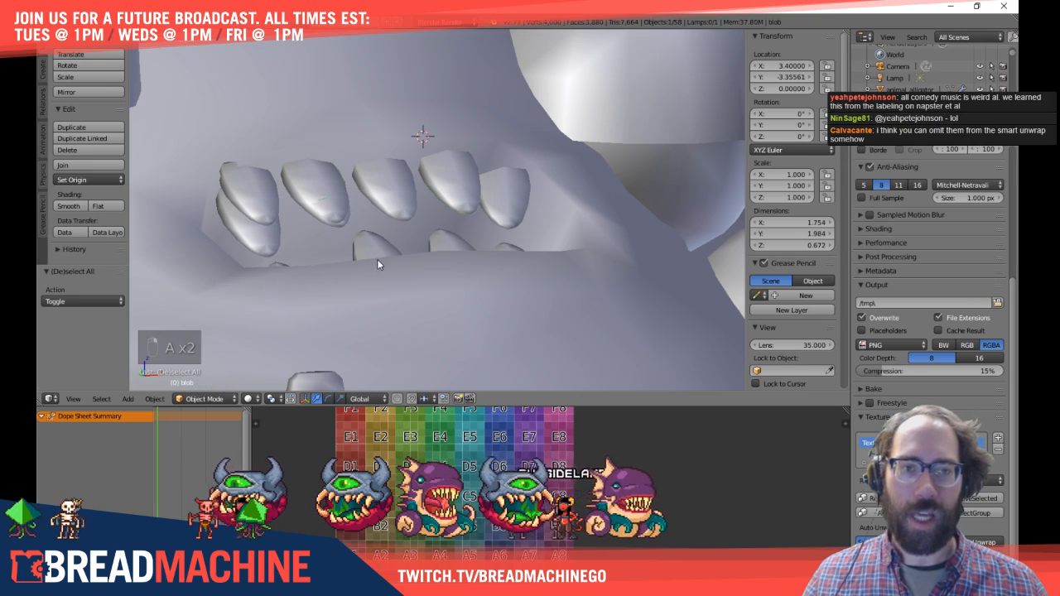
key(h)
Step: Select the four new upper teeth and duplicate them, moving the copies about -0.149 along Y and -0.082 along Z
right_click(267, 210)
shift+right_click(317, 201)
shift+right_click(383, 192)
shift+right_click(438, 186)
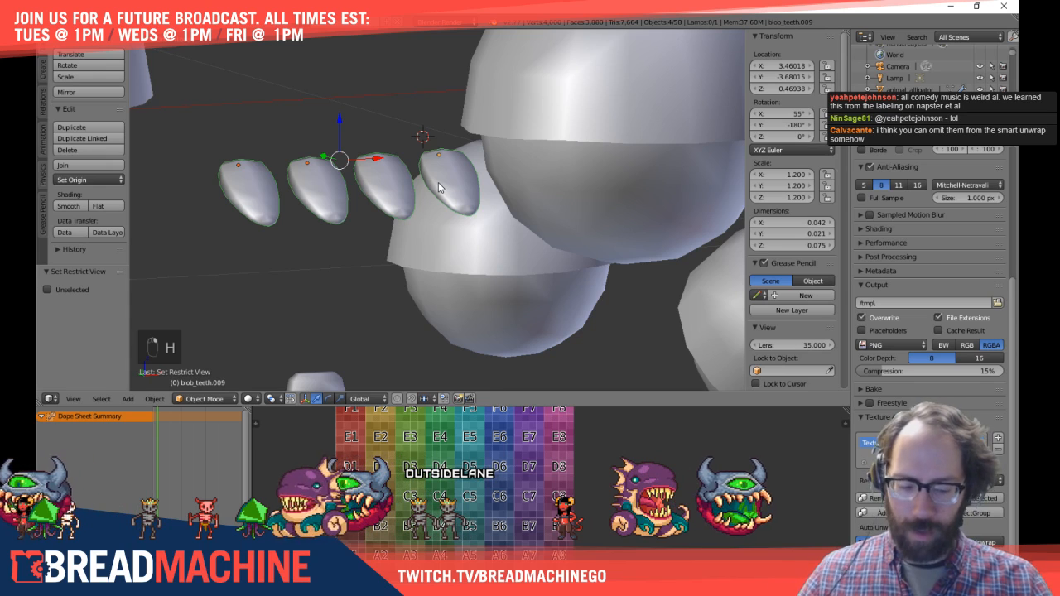
key(KP_3)
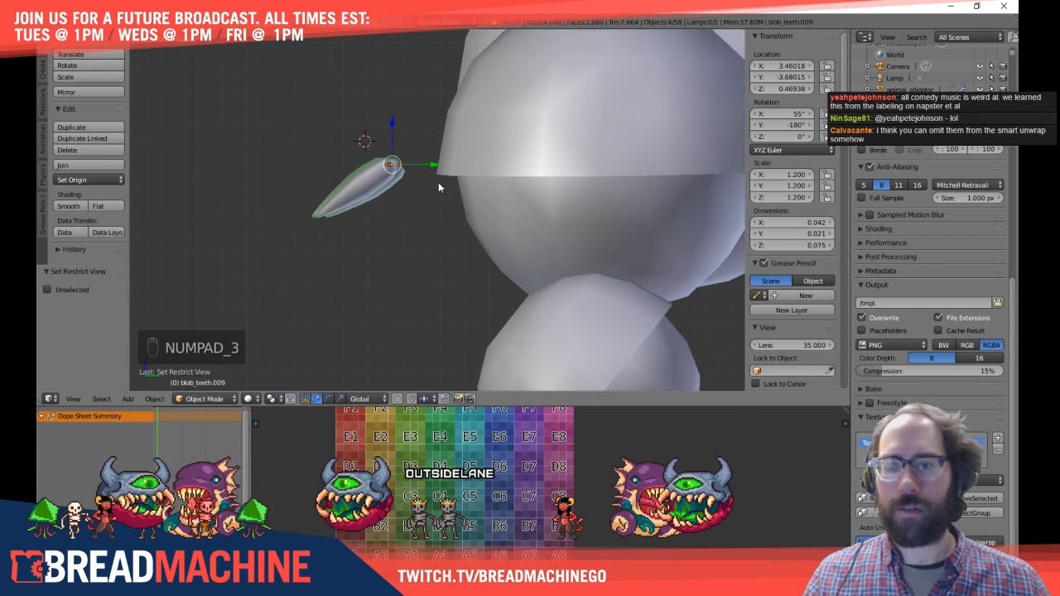
shift+middle_drag(285, 187, 386, 119)
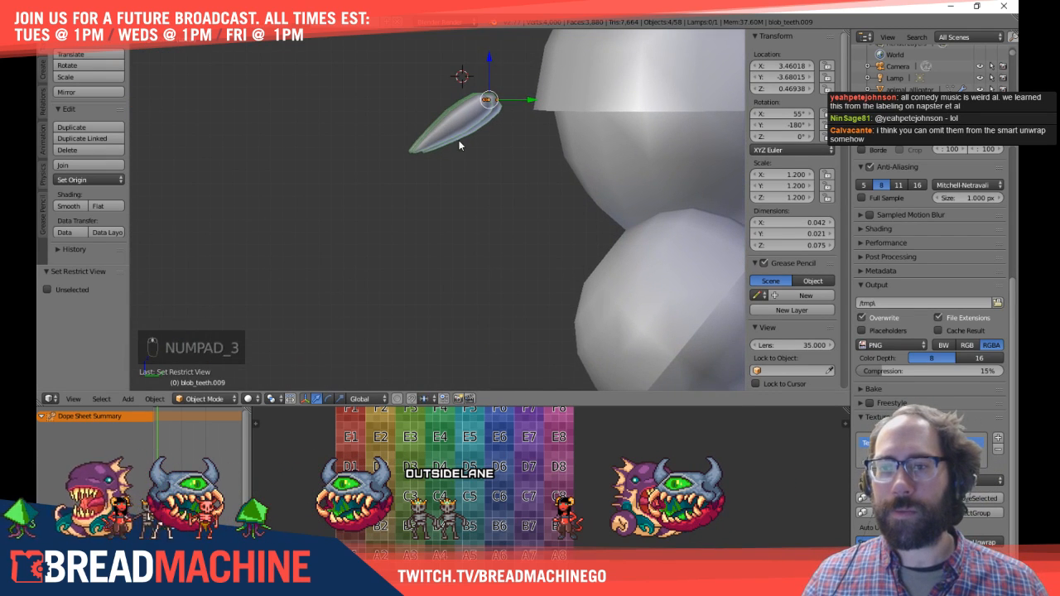
shift+middle_drag(459, 145, 505, 164)
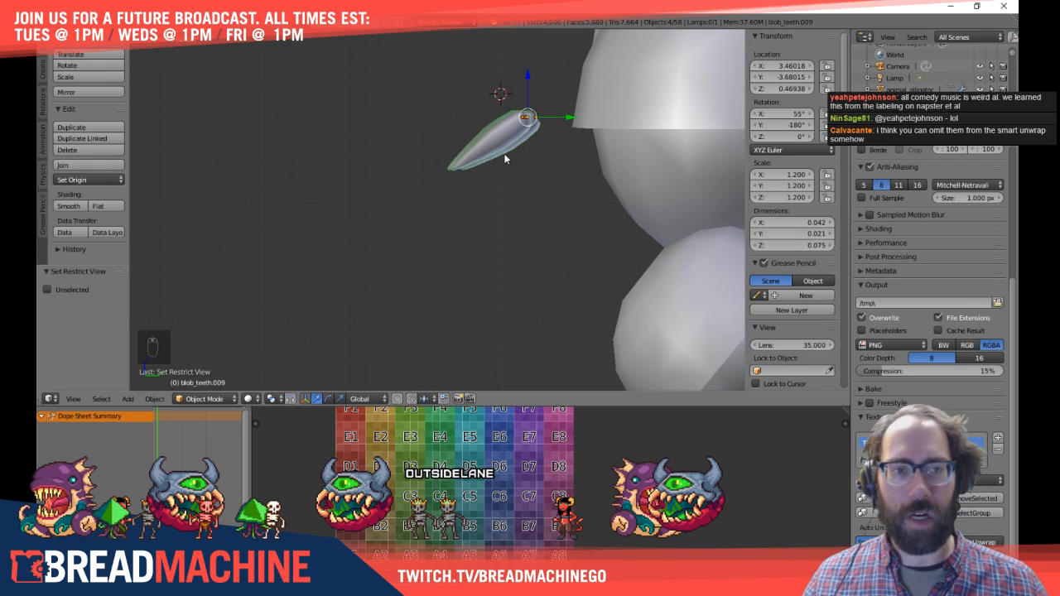
key(shift+d)
click(286, 258)
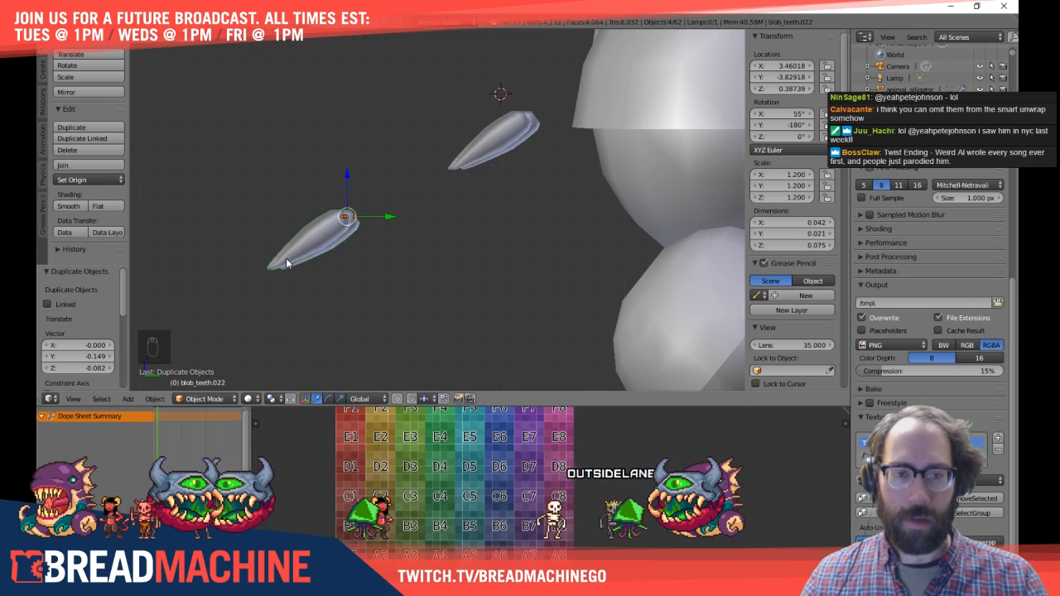
Step: Rotate the four duplicated teeth 180° in top view and -70° in side view to form the lower row
key(KP_7)
shift+middle_drag(286, 258, 463, 242)
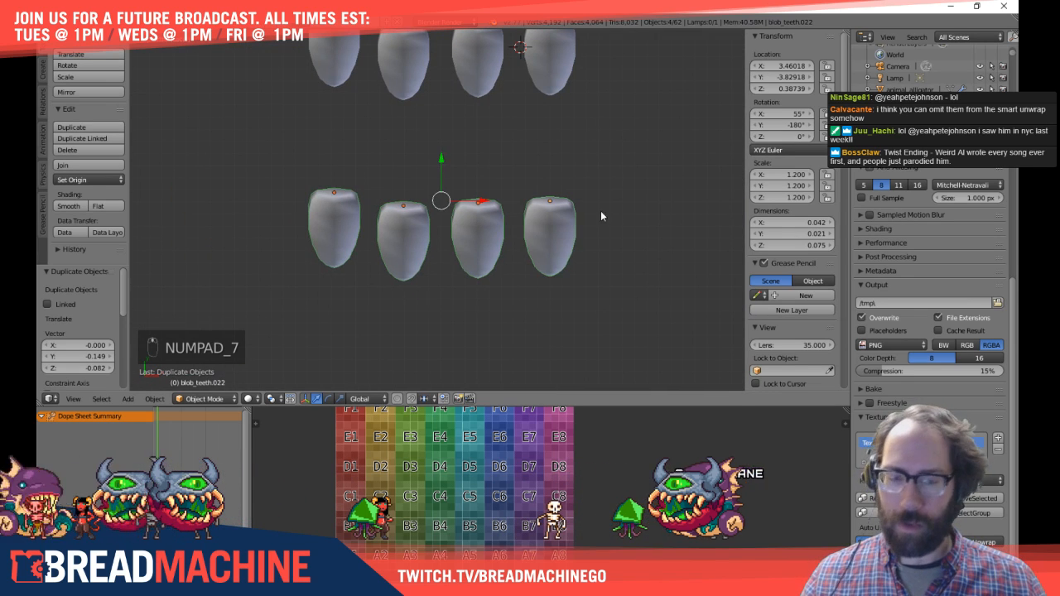
key(r)
click(210, 207)
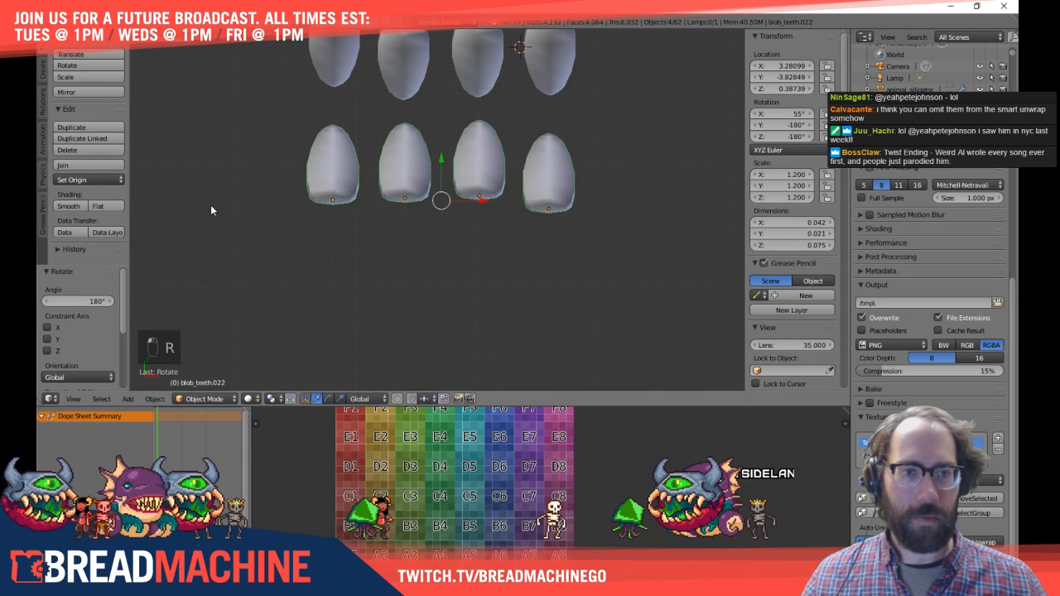
key(KP_3)
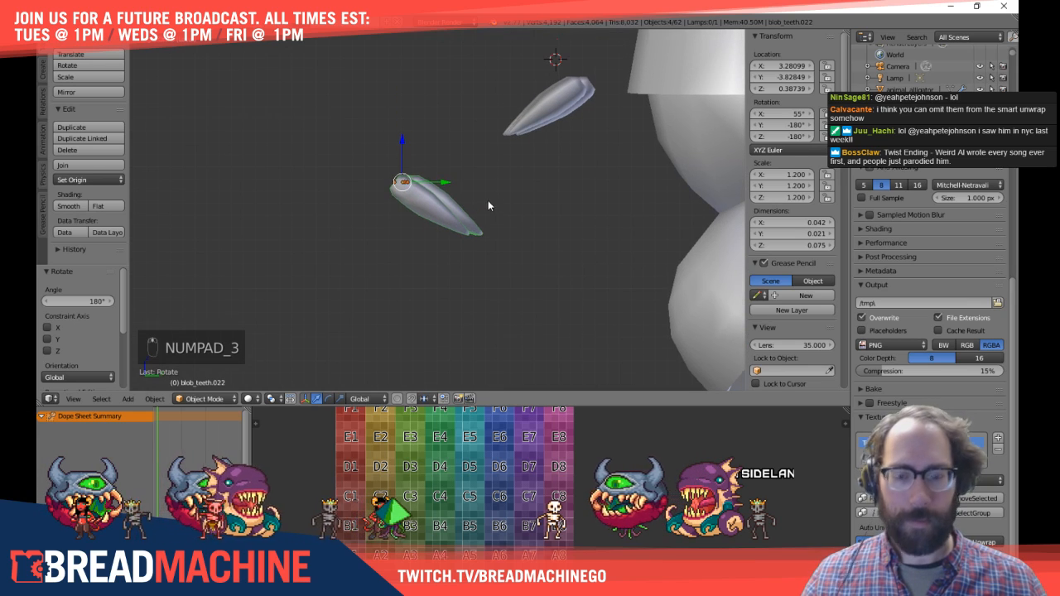
key(r)
click(516, 99)
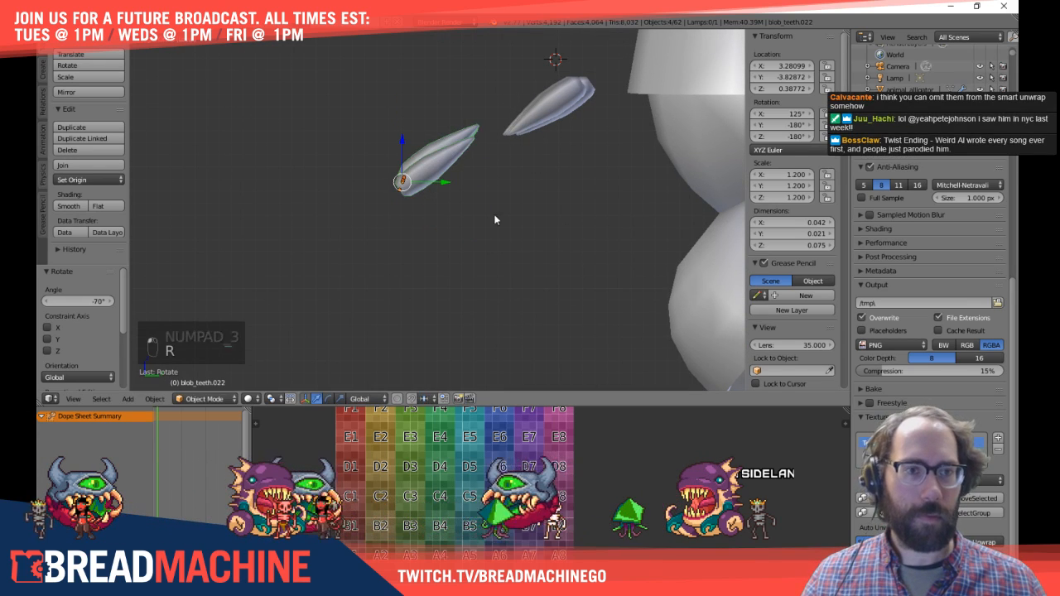
Step: Unhide the blob body and move the four new lower teeth 0.008 along Y and -0.017 along Z
key(alt+h)
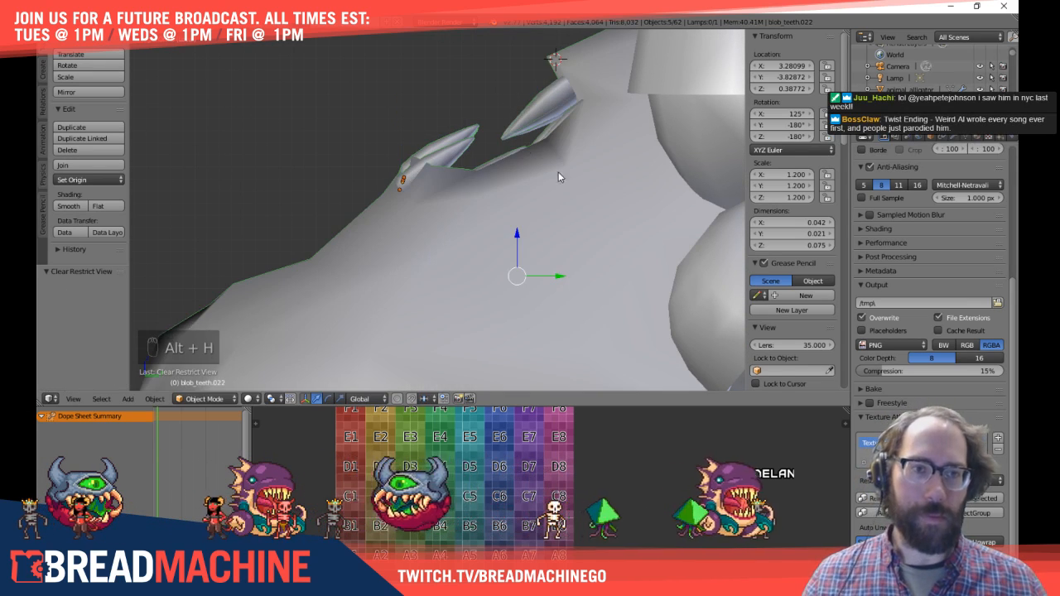
key(g)
key(a)
right_click(443, 148)
shift+right_click(431, 162)
middle_drag(430, 162, 498, 171)
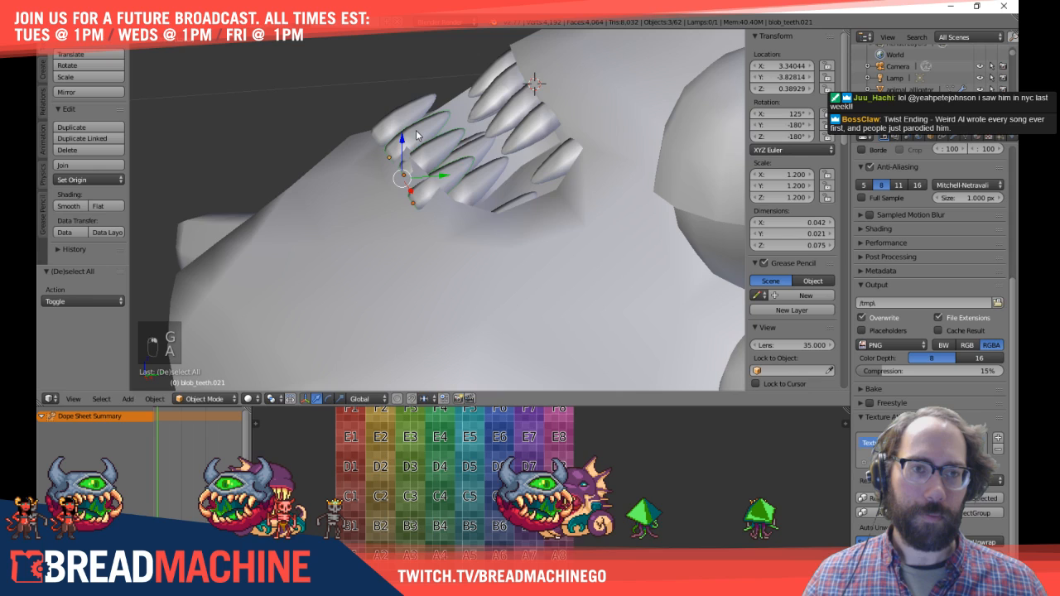
key(KP_3)
key(g)
click(458, 165)
Step: Shift the four new lower teeth about 0.033 along X and 0.022 along Y over the old lower teeth
key(KP_7)
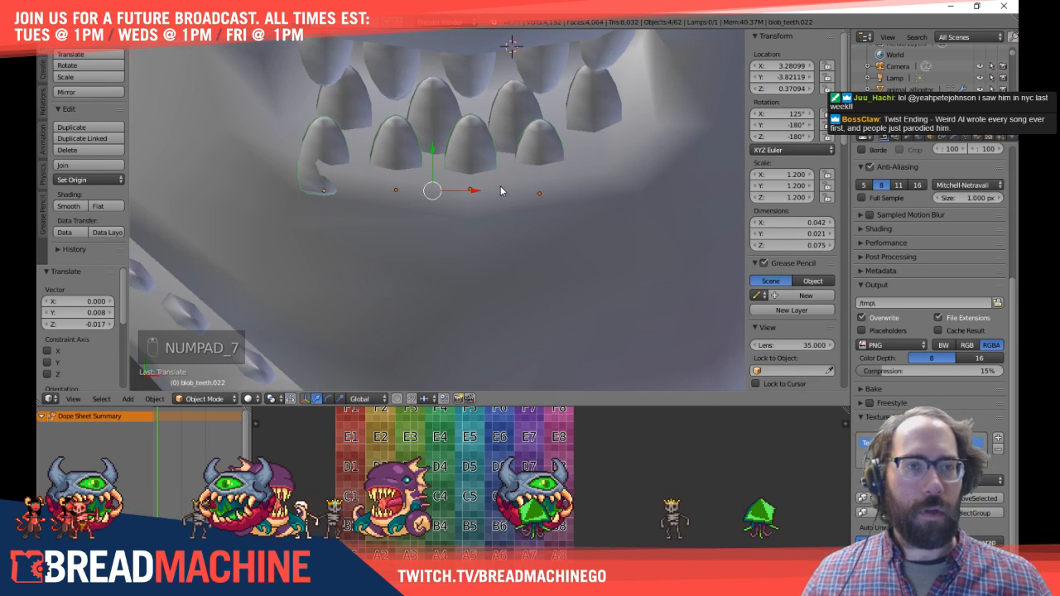
middle_drag(472, 136, 485, 145)
key(g)
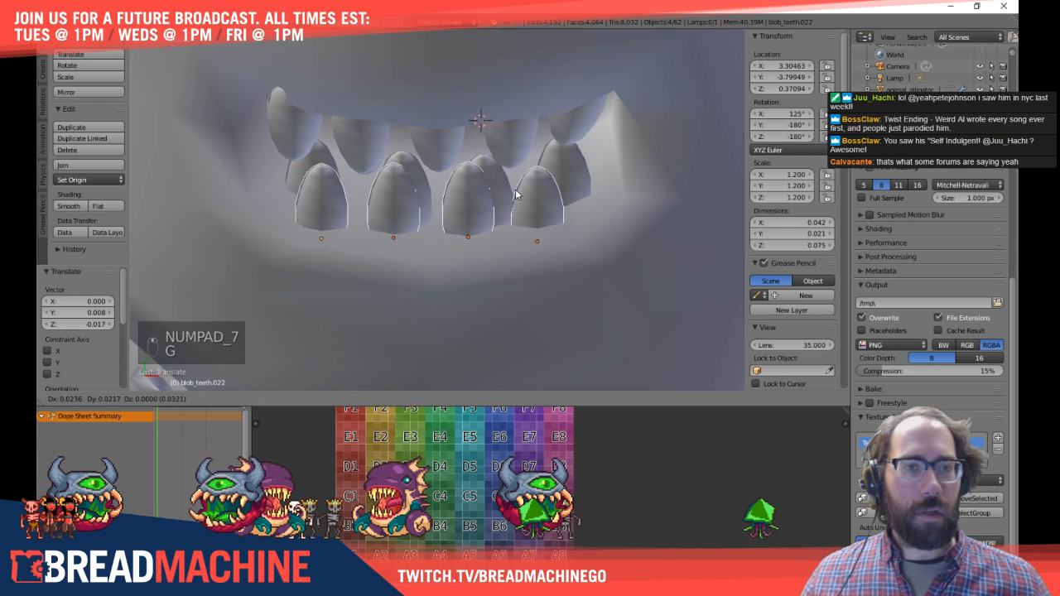
click(528, 192)
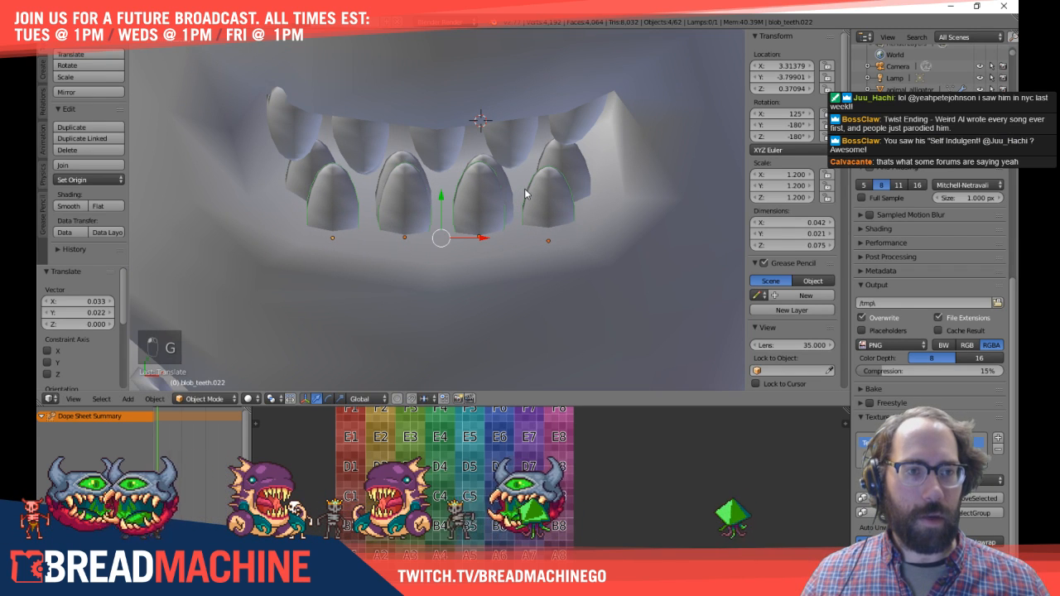
Step: Set the scale of the new lower tooth at X 3.31379 to 1.4 on all axes and delete the other three new lower teeth
middle_drag(583, 172, 463, 190)
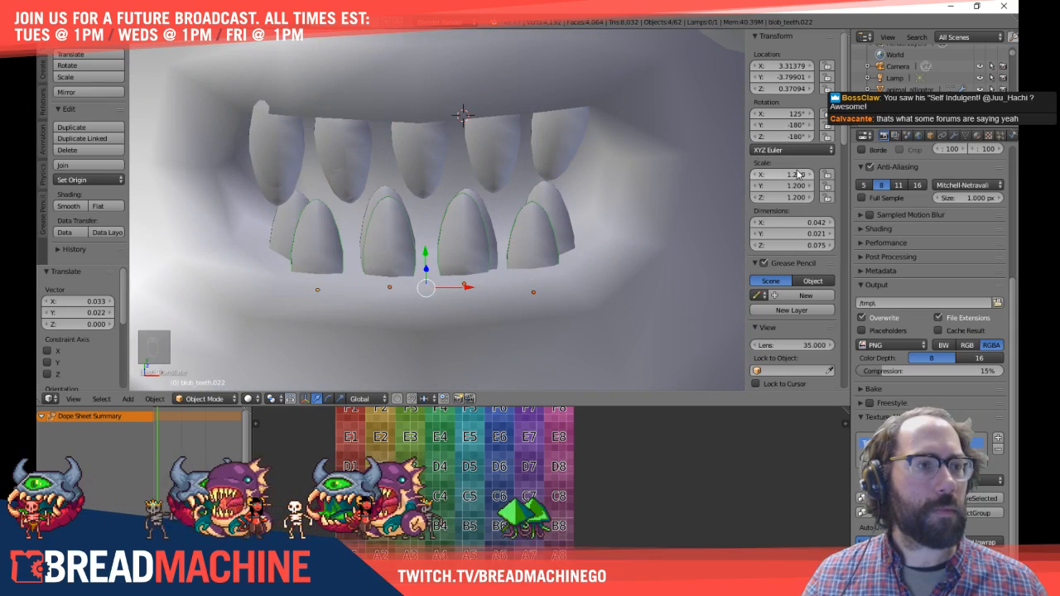
click(791, 175)
text(1)
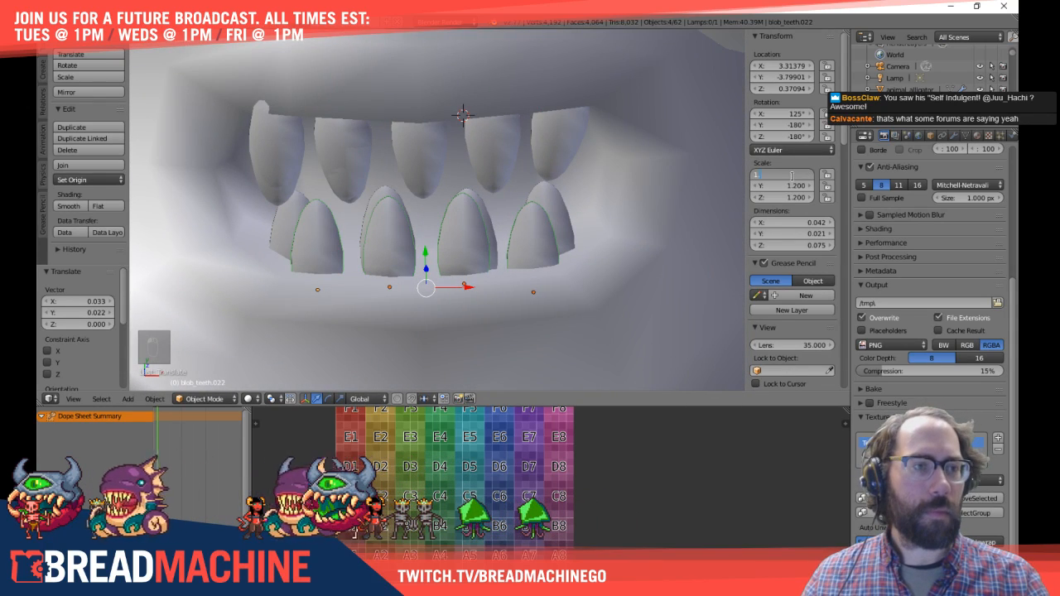
key(Tab)
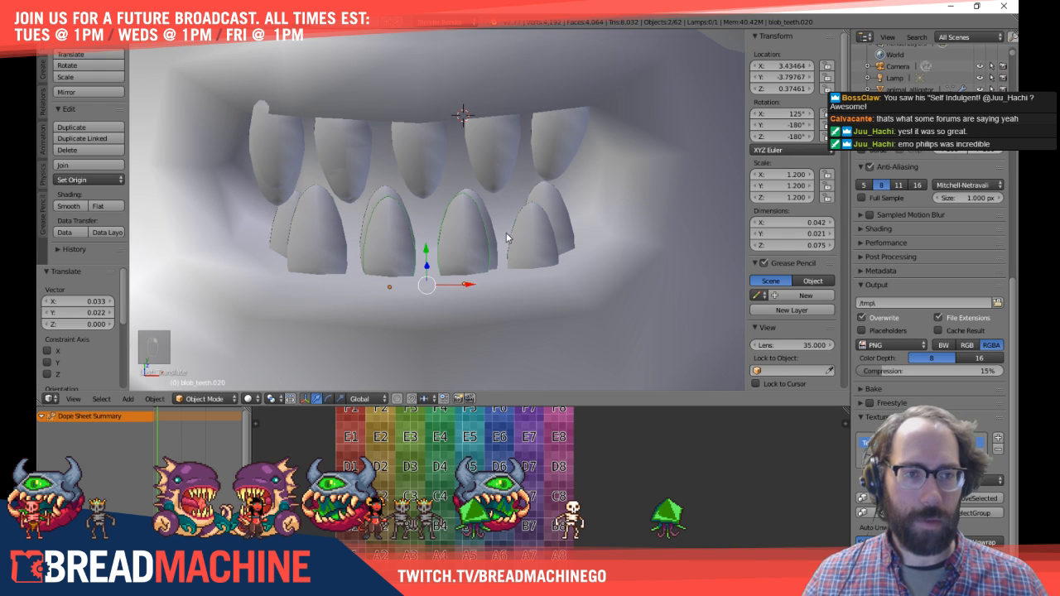
key(x)
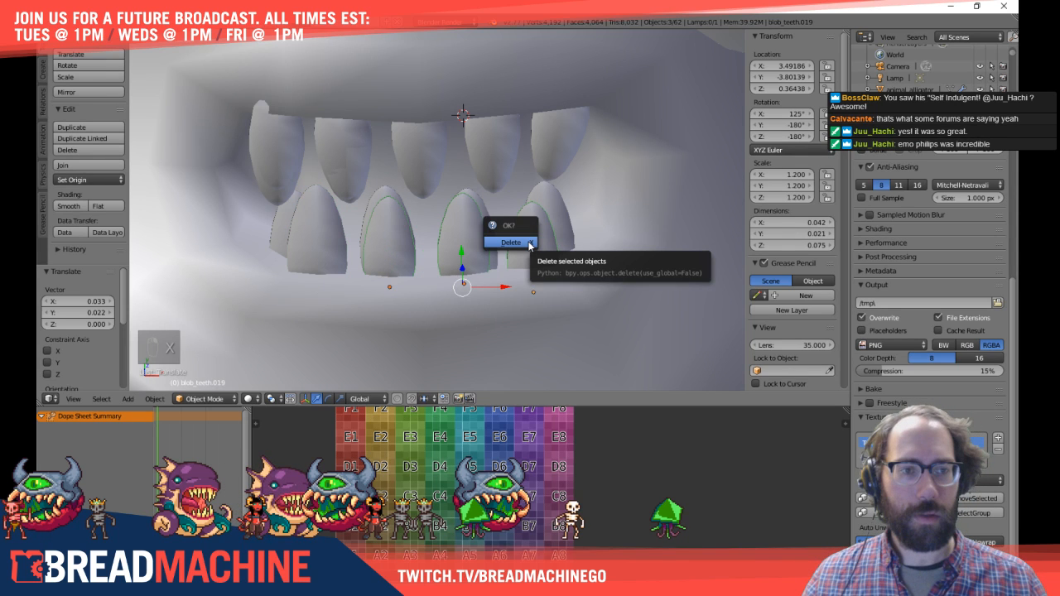
click(529, 244)
Step: Duplicate the enlarged lower tooth three times along X, placing the copies at about X 3.373, 3.437 and 3.499
right_click(339, 242)
key(shift+d)
key(x)
click(413, 253)
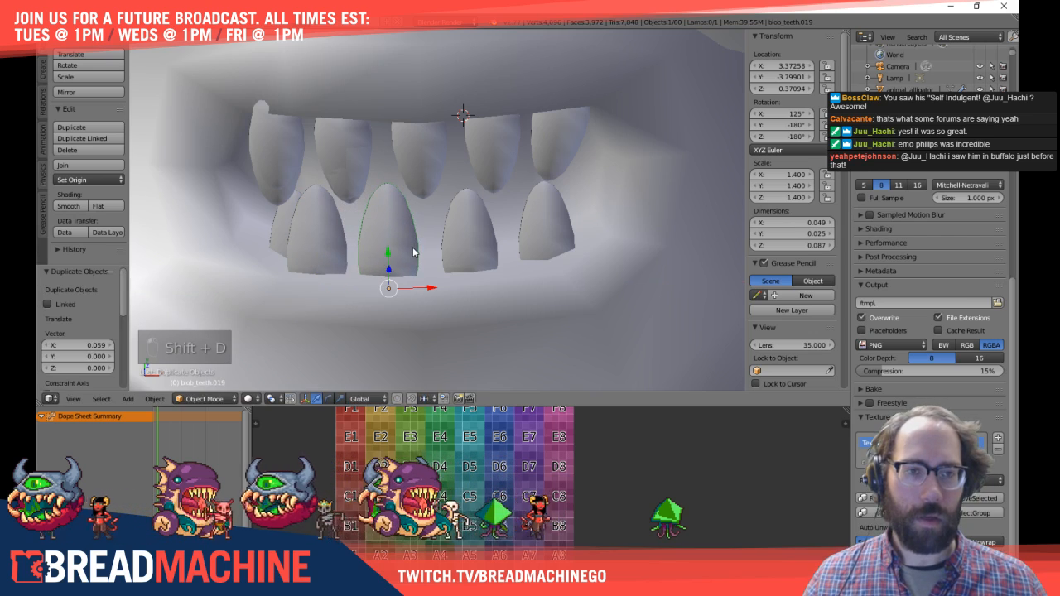
key(shift+d)
key(x)
click(473, 246)
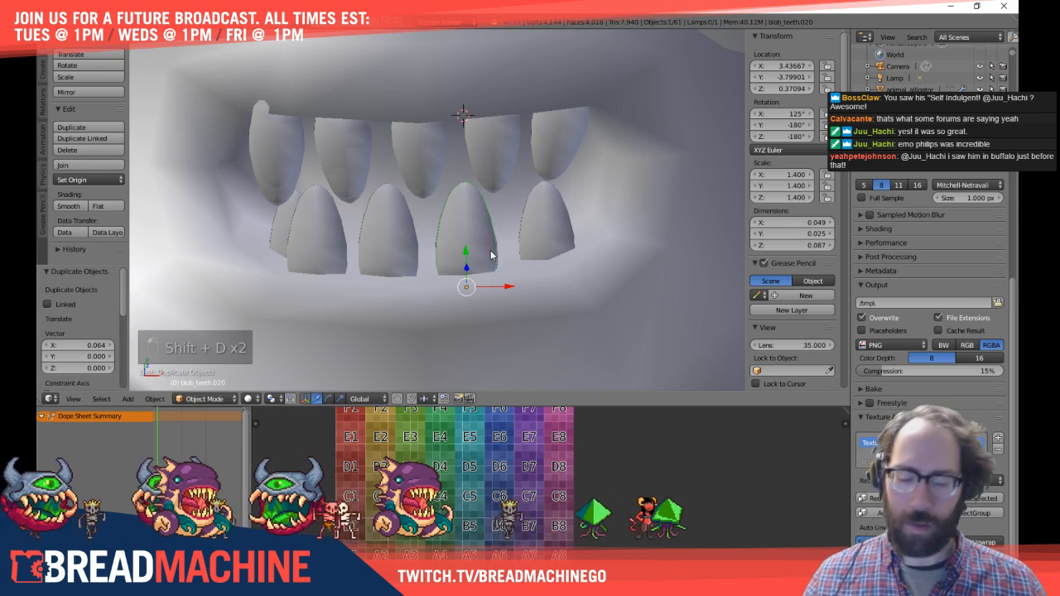
key(shift+d)
key(x)
click(522, 270)
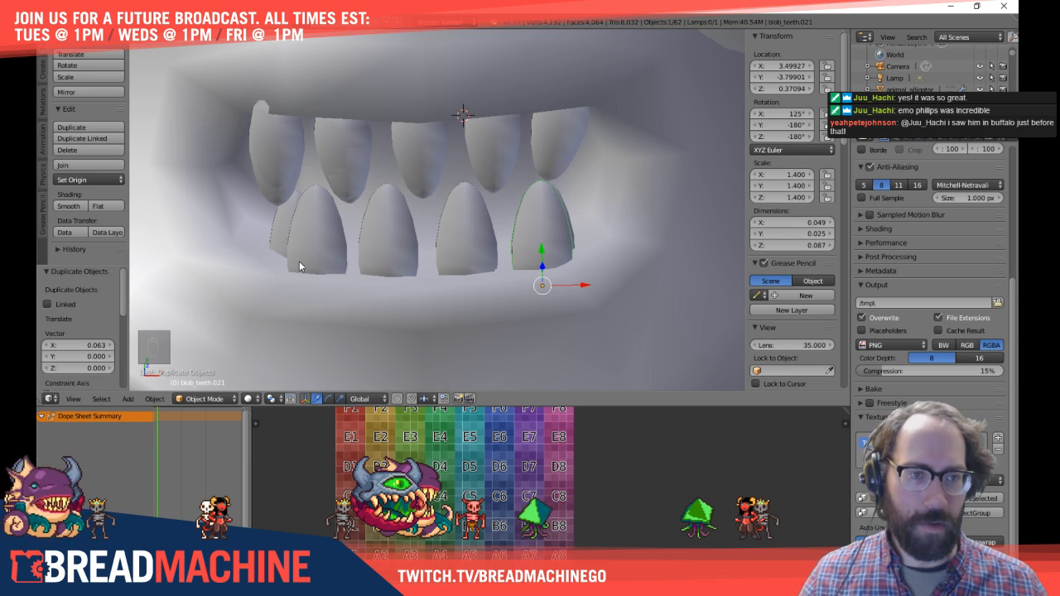
Step: Select all four new lower teeth and move them about 0.002 along Y and -0.007 along Z in side view
middle_drag(364, 289, 513, 292)
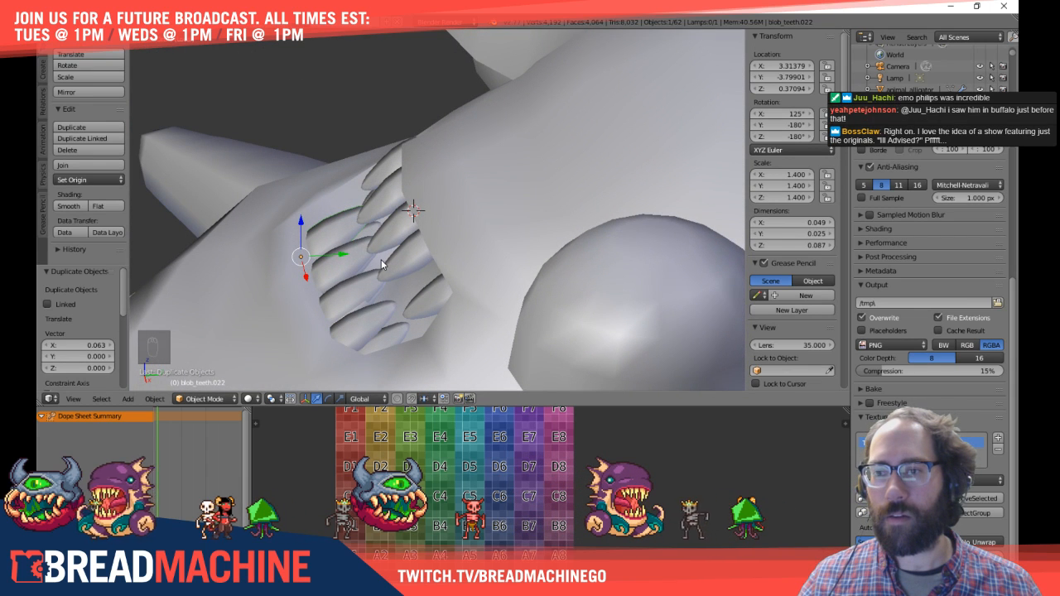
middle_drag(380, 259, 337, 184)
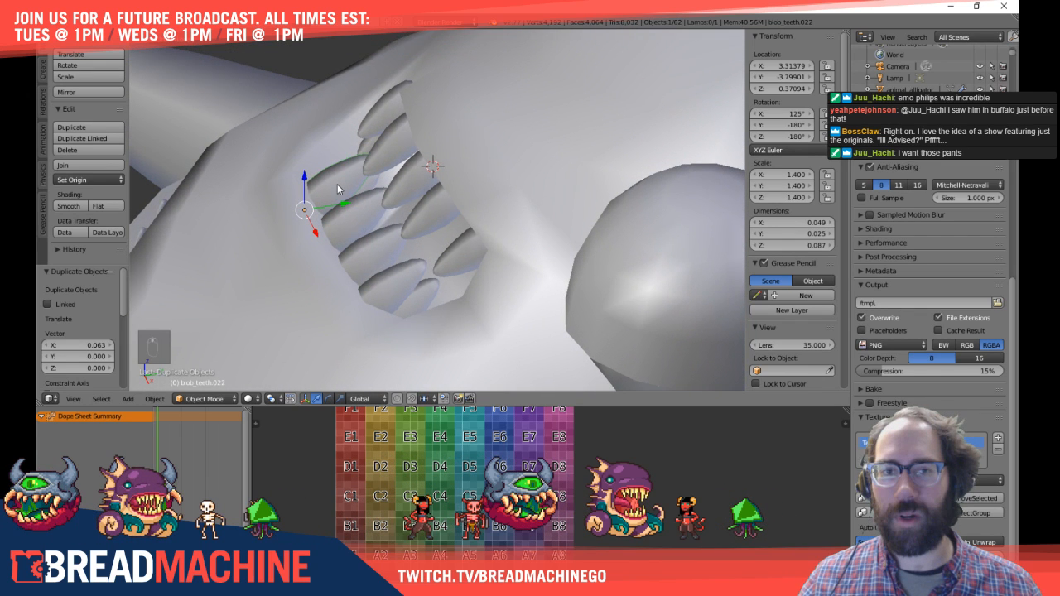
shift+right_click(354, 214)
shift+right_click(373, 247)
shift+right_click(398, 273)
middle_drag(398, 274, 392, 218)
key(KP_3)
key(z)
key(g)
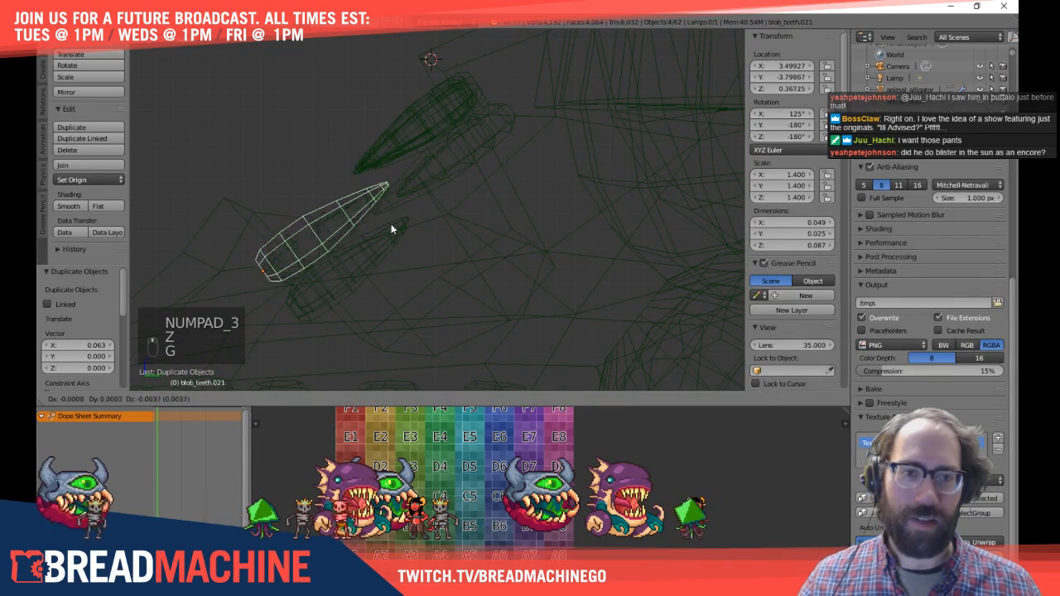
click(394, 230)
mouse_move(394, 229)
middle_down()
mouse_move(336, 209)
mouse_move(380, 239)
middle_up()
key(z)
Step: Move only the two outermost new lower teeth about 0.010 along Y and -0.017 along Z in side view
right_click(410, 256)
key(a)
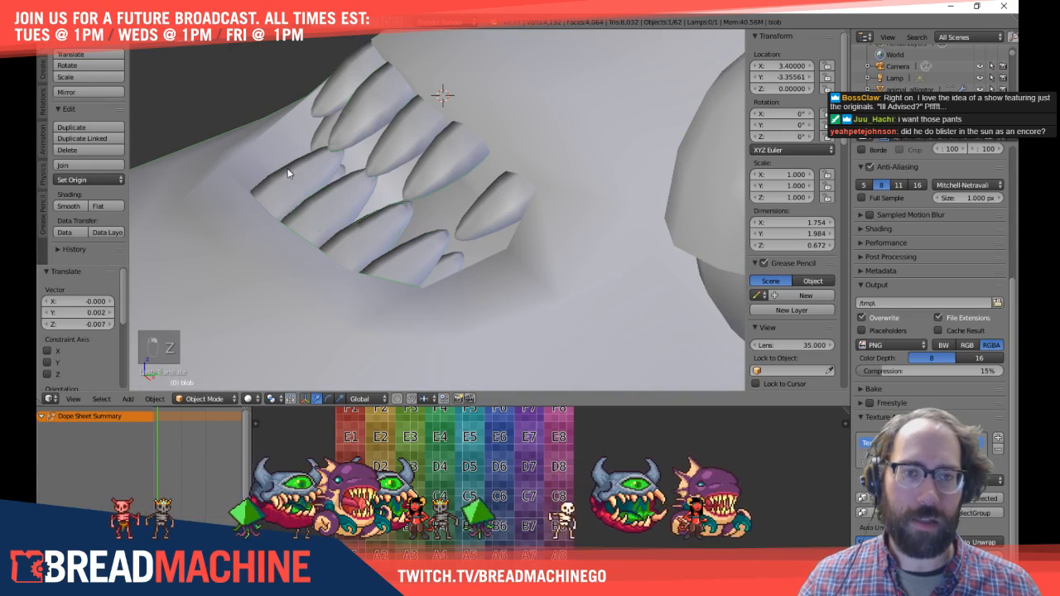
right_click(300, 176)
shift+right_click(418, 261)
key(KP_3)
key(z)
key(g)
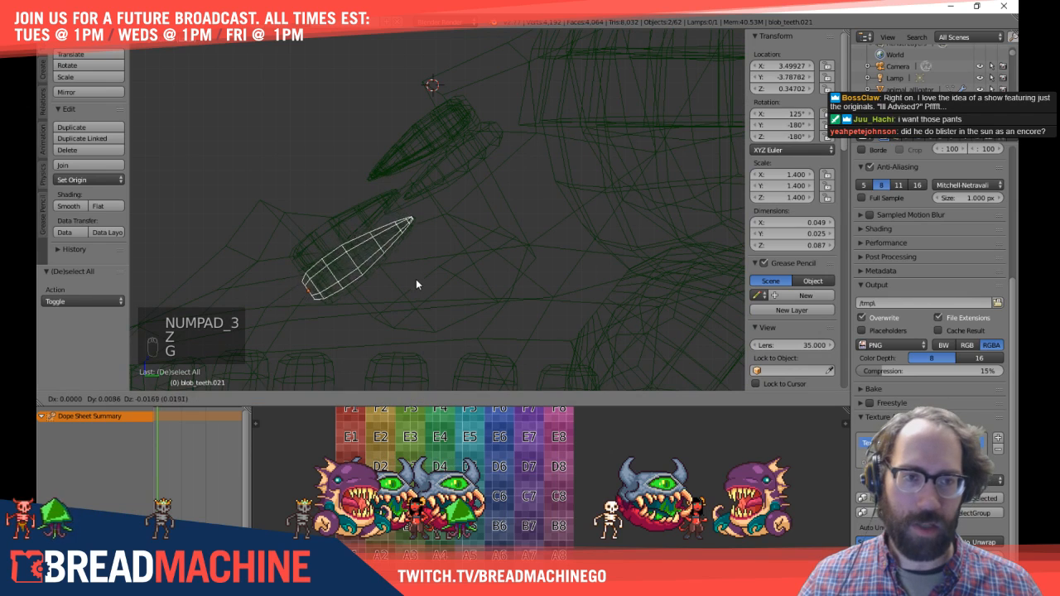
click(417, 281)
key(a)
key(z)
Step: Duplicate the new upper tooth at X 3.46018 and place the copy 0.057 along X over the uncovered old end tooth
mouse_move(356, 99)
middle_down()
mouse_move(411, 129)
mouse_move(466, 128)
mouse_move(462, 113)
middle_up()
right_click(205, 113)
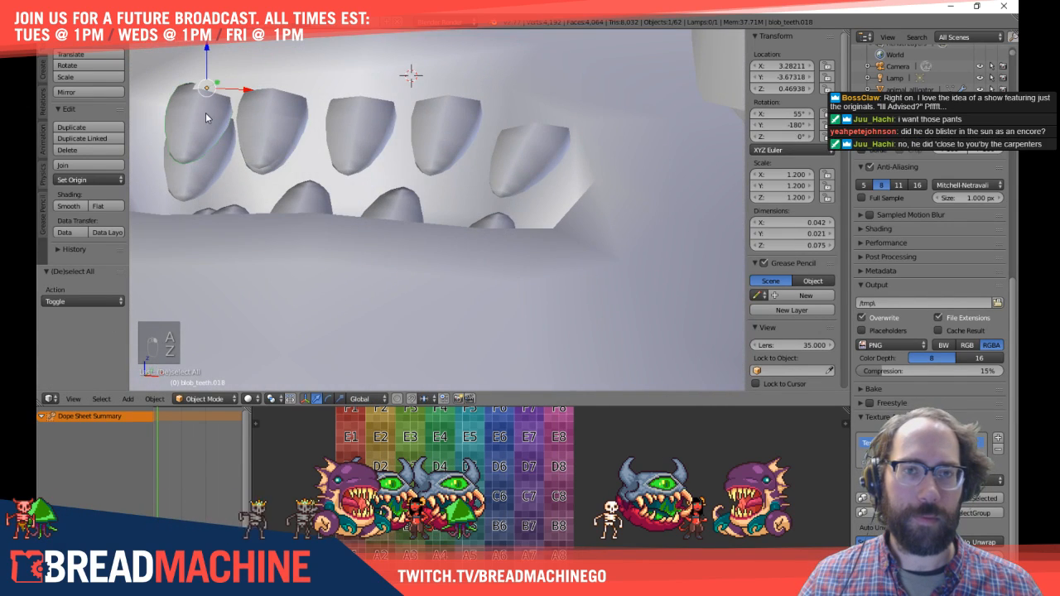
middle_drag(206, 113, 470, 122)
right_click(454, 117)
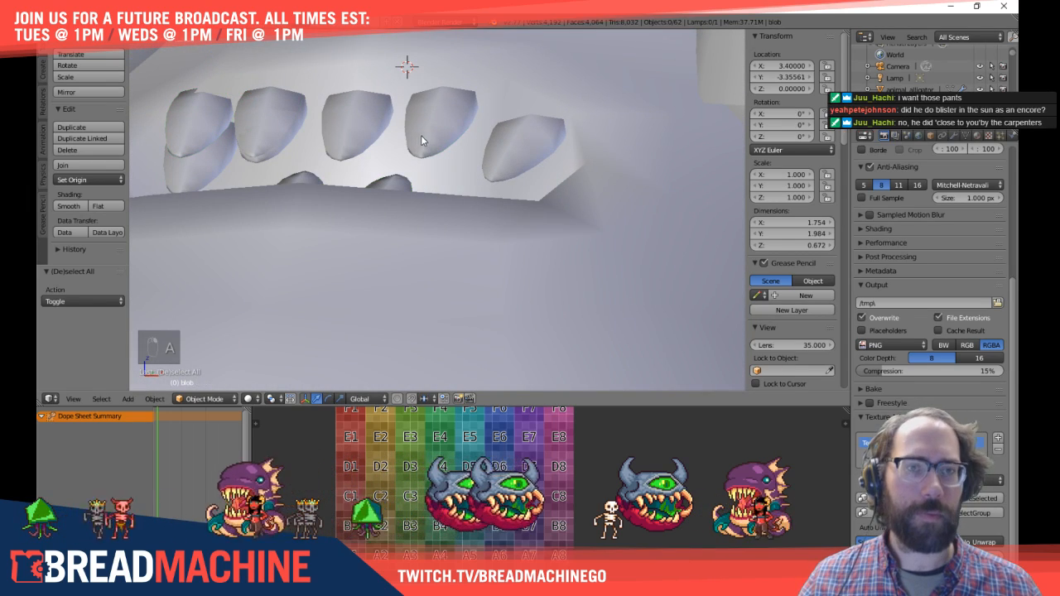
middle_drag(455, 138, 472, 152)
key(a)
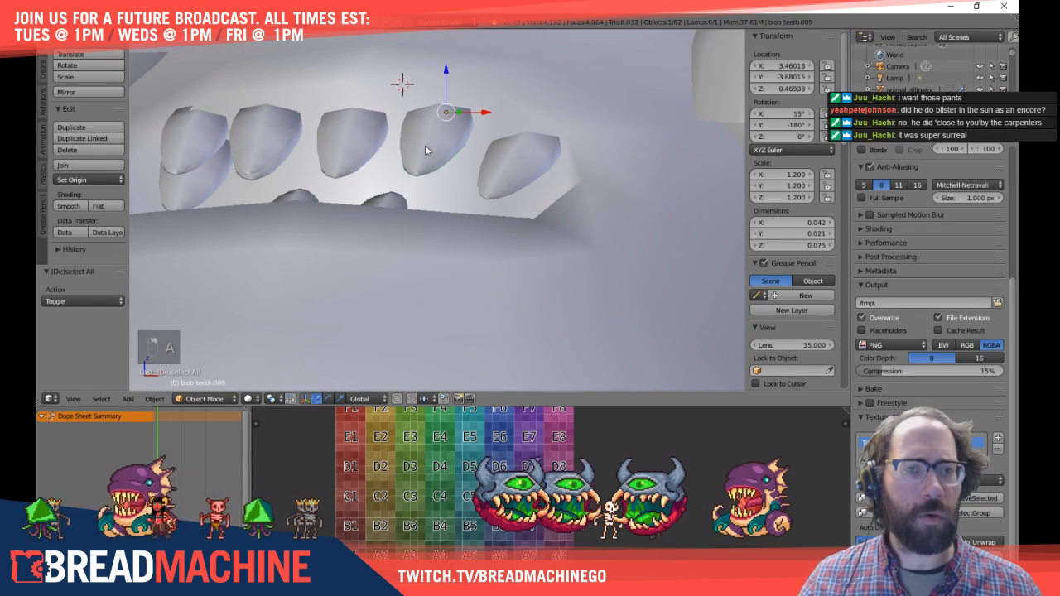
right_click(426, 145)
key(shift+d)
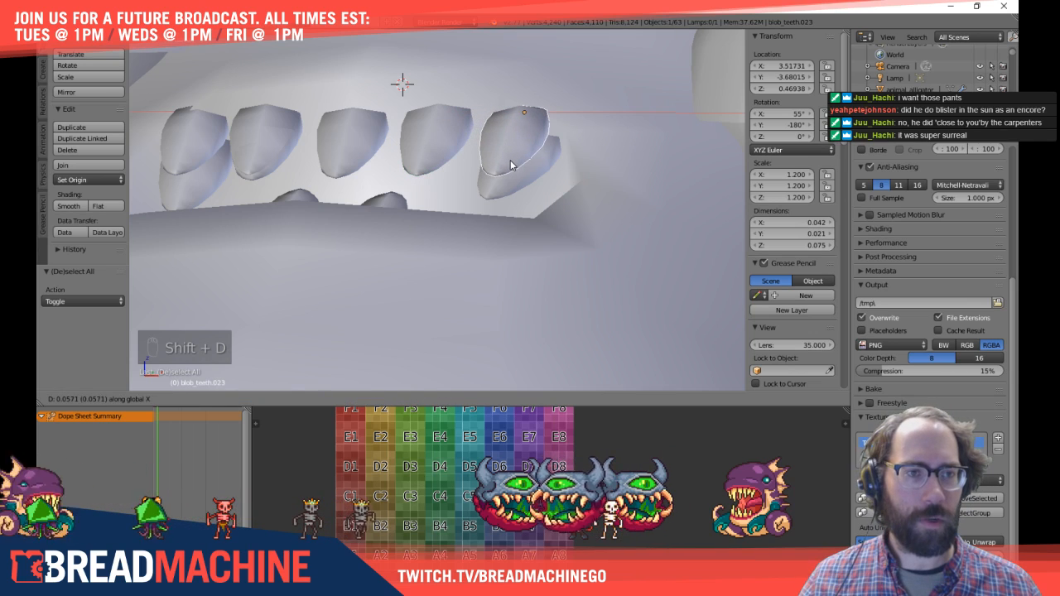
click(510, 160)
Step: Select both outermost new upper teeth and move them 0.014 along Y and -0.017 along Z in side view
shift+right_click(211, 142)
key(KP_3)
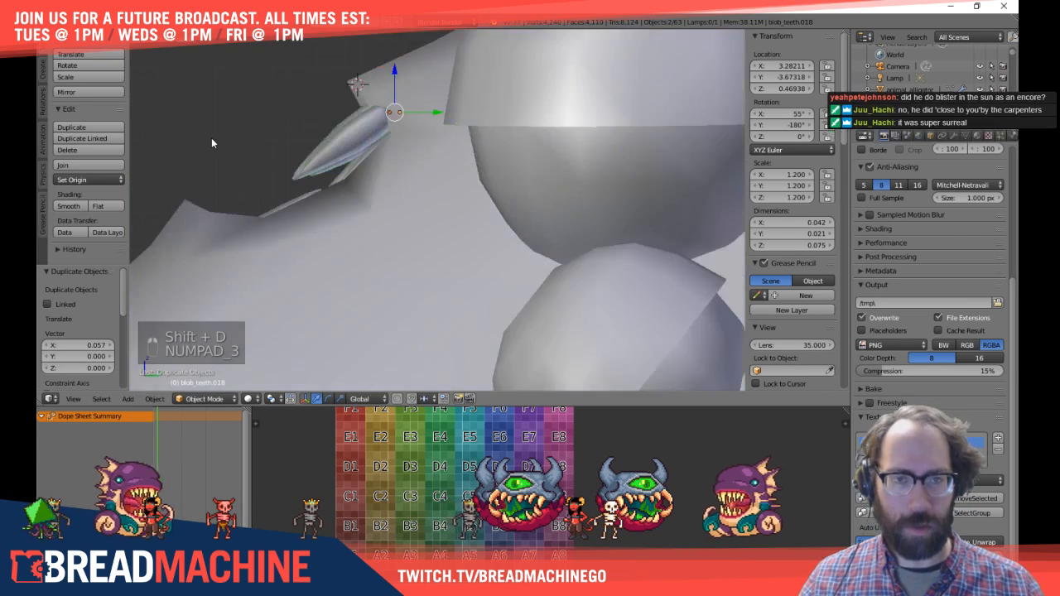
key(z)
key(g)
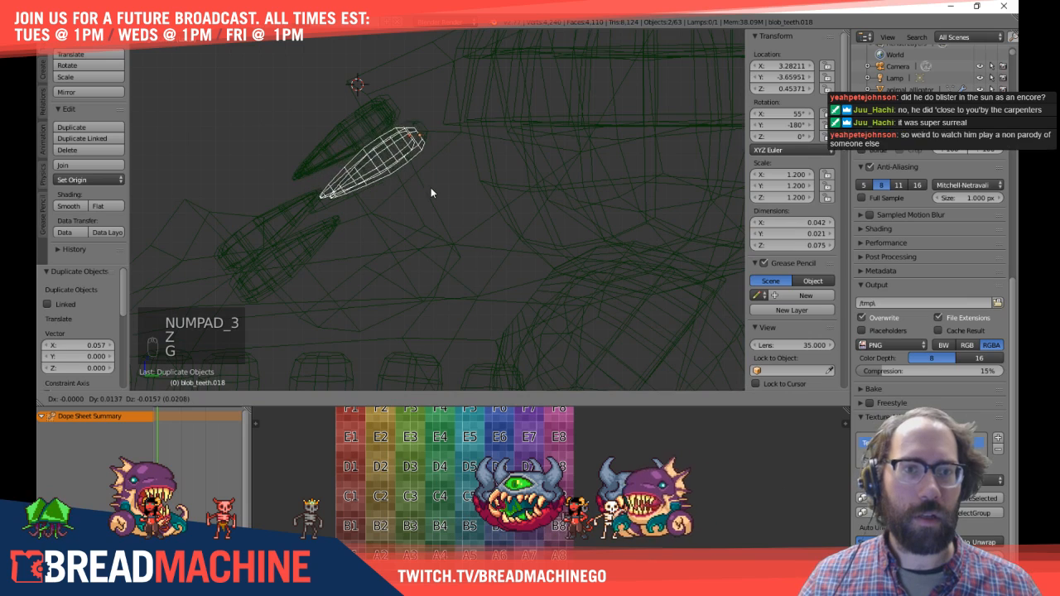
click(431, 189)
key(z)
middle_drag(417, 162, 555, 209)
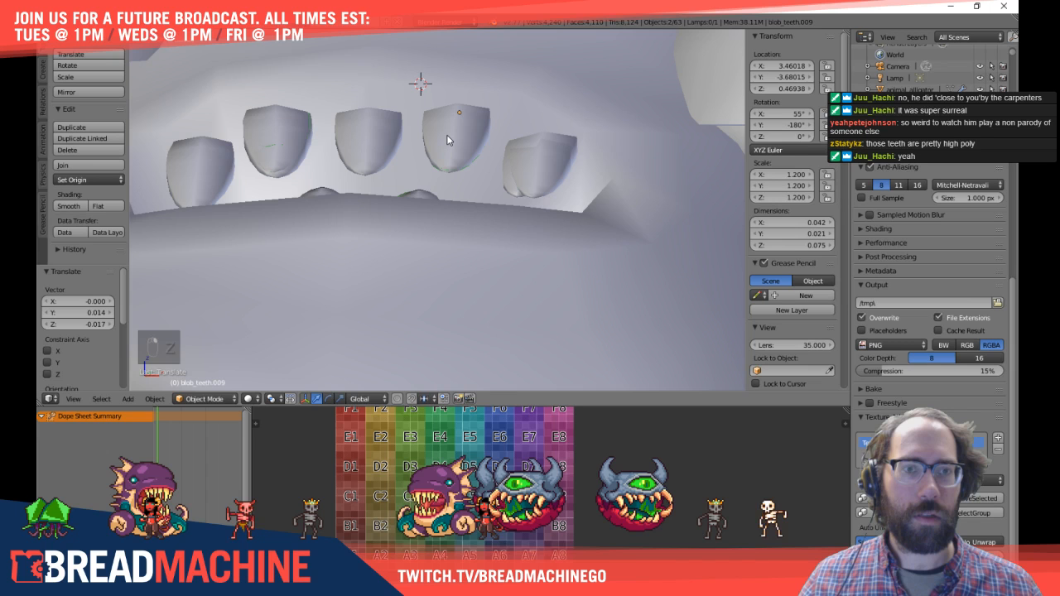
Step: Hide the blob body with its old teeth so only the new teeth are exposed
right_click(447, 140)
key(KP_3)
key(a)
key(a)
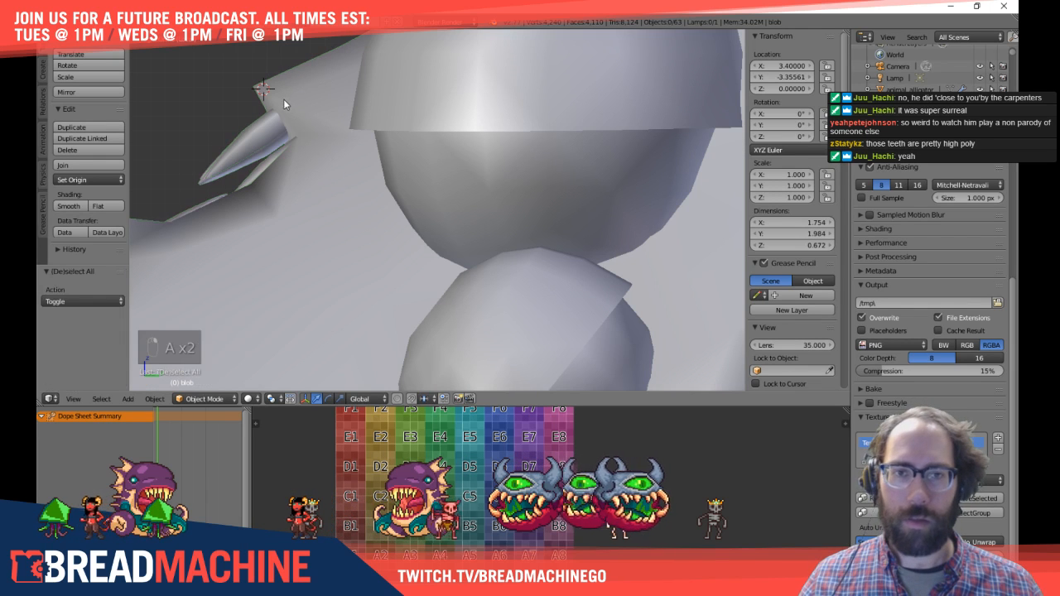
key(h)
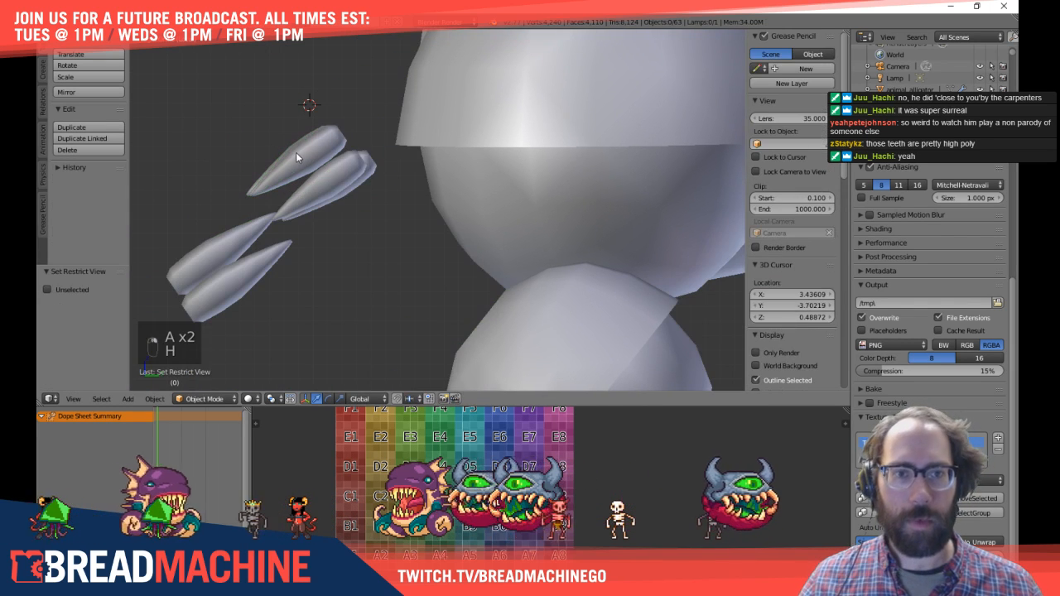
Step: Select the second and fourth new upper teeth and move them about 0.002 along Y and -0.003 along Z
middle_drag(297, 151, 378, 192)
right_click(265, 157)
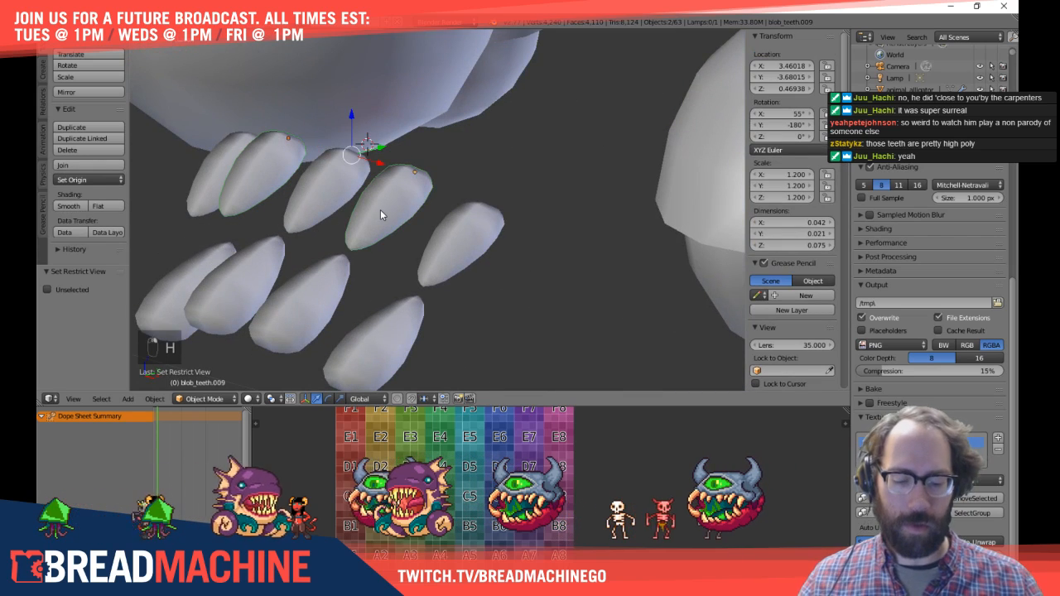
right_click(380, 209)
key(KP_3)
key(g)
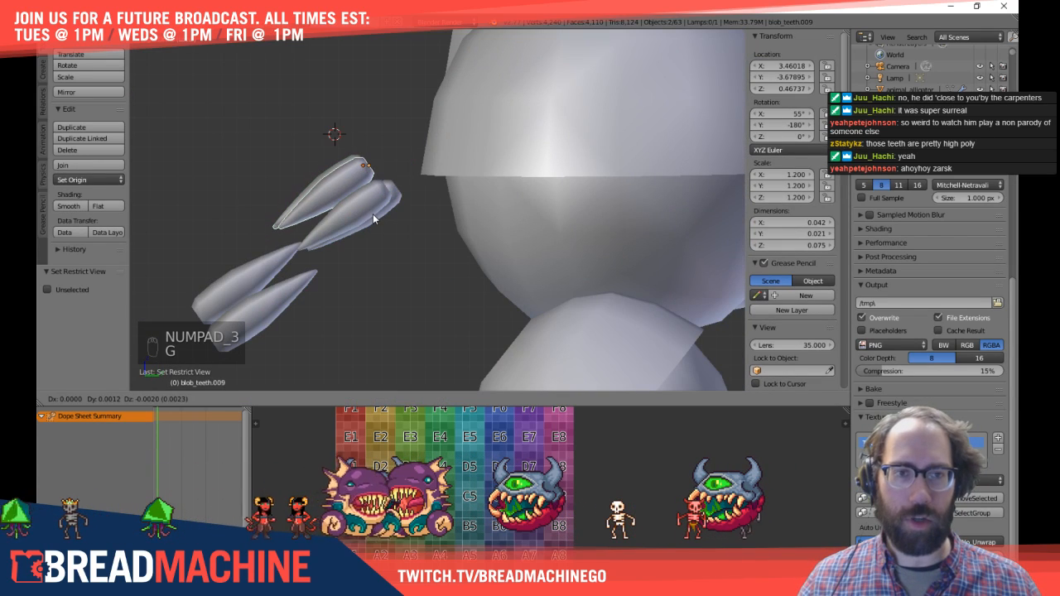
click(373, 215)
key(a)
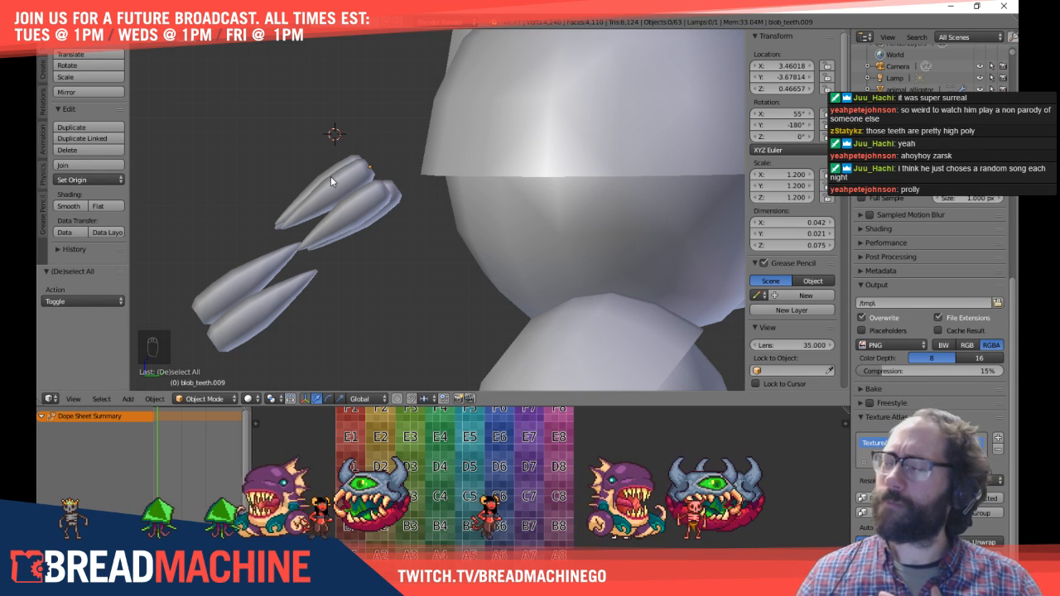
Step: Bring the hidden blob body back into view and clear the selection
middle_drag(291, 182, 262, 166)
scroll(262, 172, down, 1)
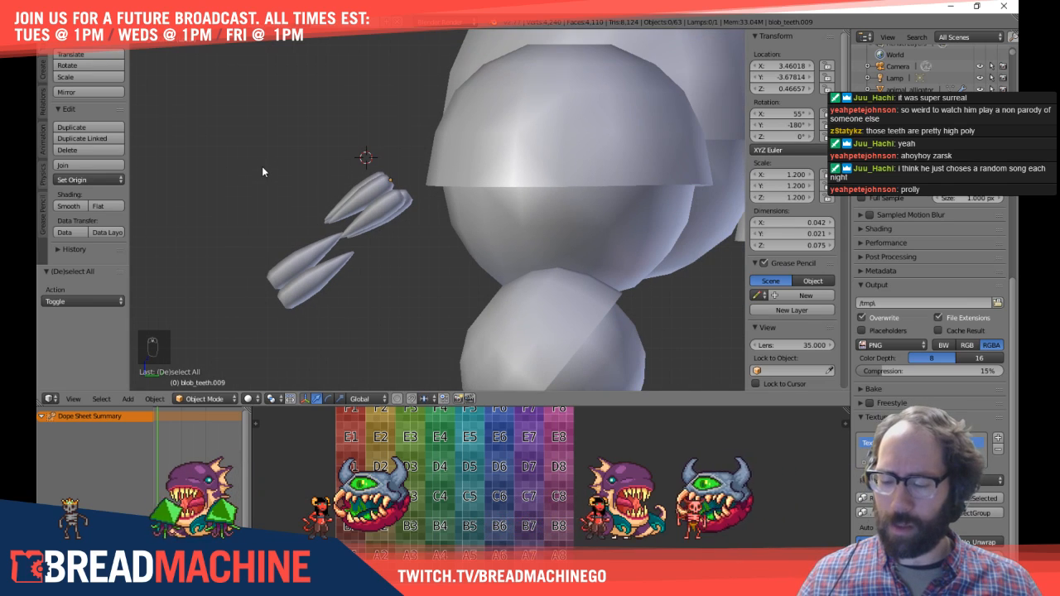
key(alt+h)
key(a)
Step: Select all the old linked teeth in the blob body's upper mouth, both rows, and delete them from the mesh
middle_drag(273, 183, 457, 255)
key(Tab)
key(l)
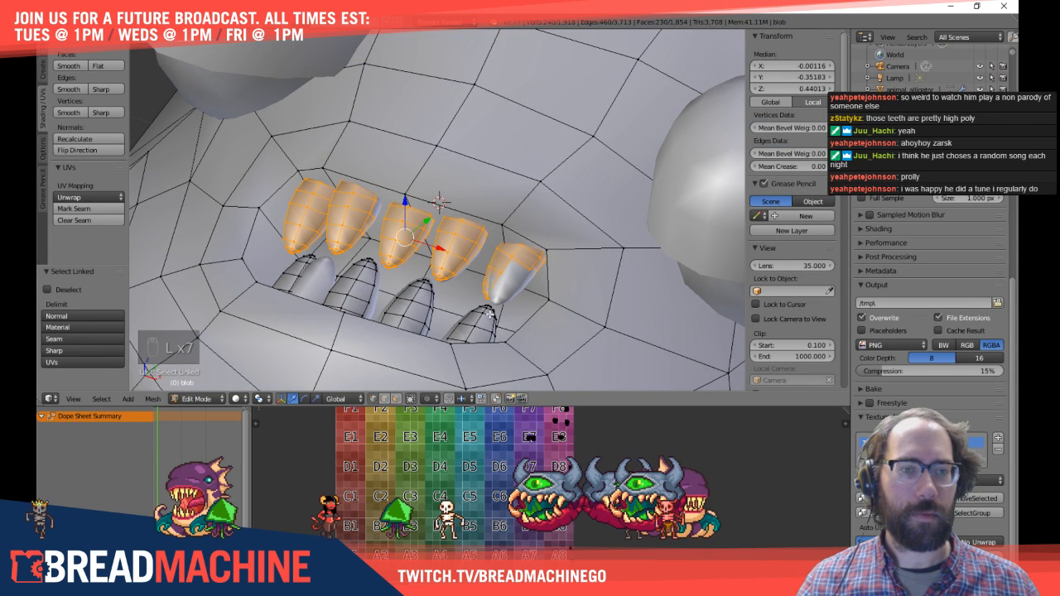
key(l)
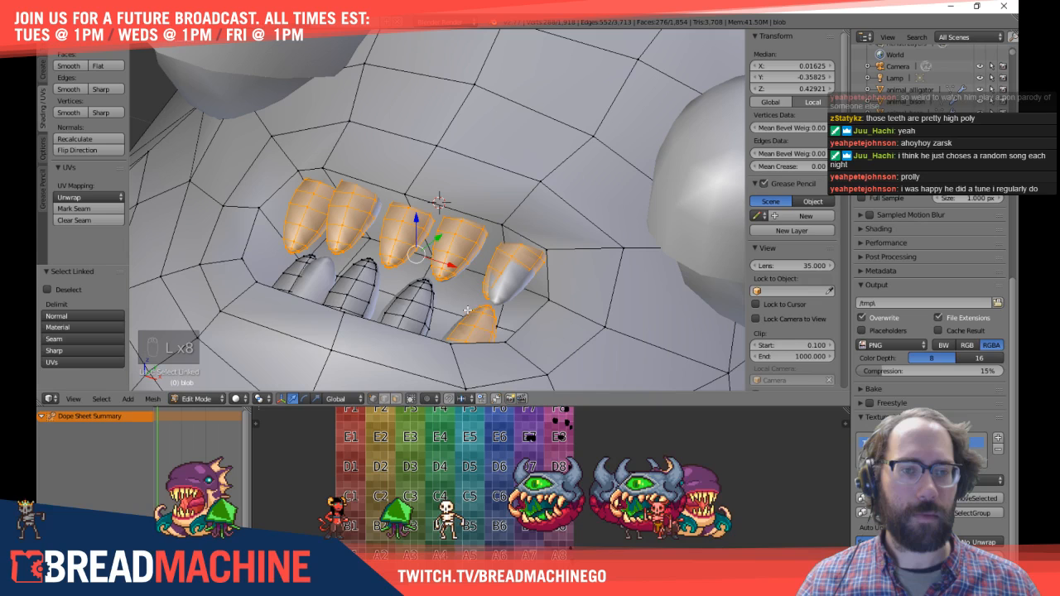
key(l)
key(l)
key(l)
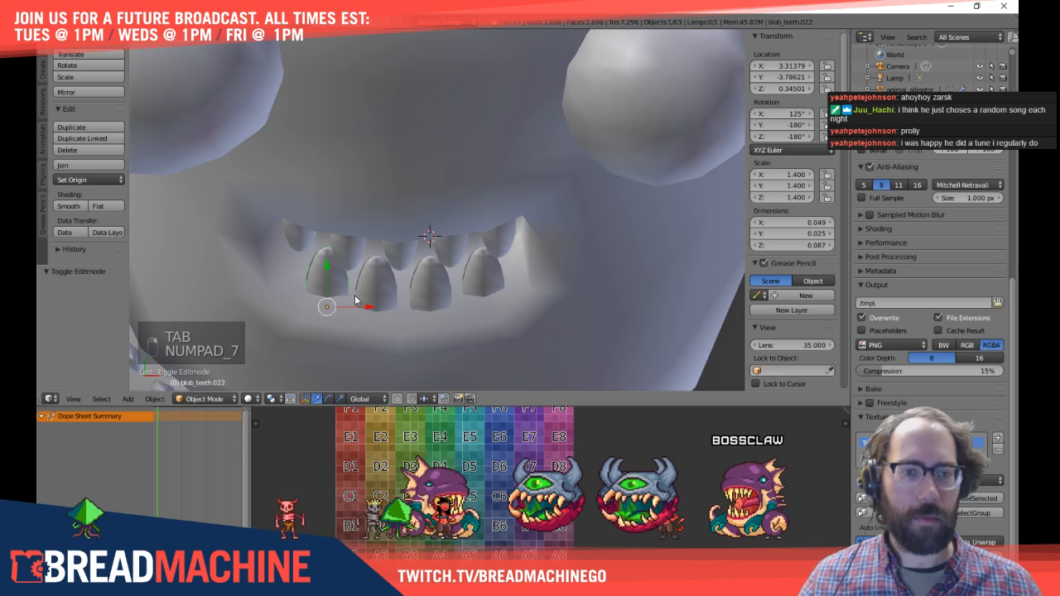
Step: Nudge the first two new teeth in the upper mouth's lower row slightly along negative X in top view
drag(368, 306, 358, 305)
right_click(373, 293)
drag(420, 315, 416, 315)
click(428, 303)
key(a)
middle_drag(508, 340, 417, 237)
scroll(408, 218, down, 3)
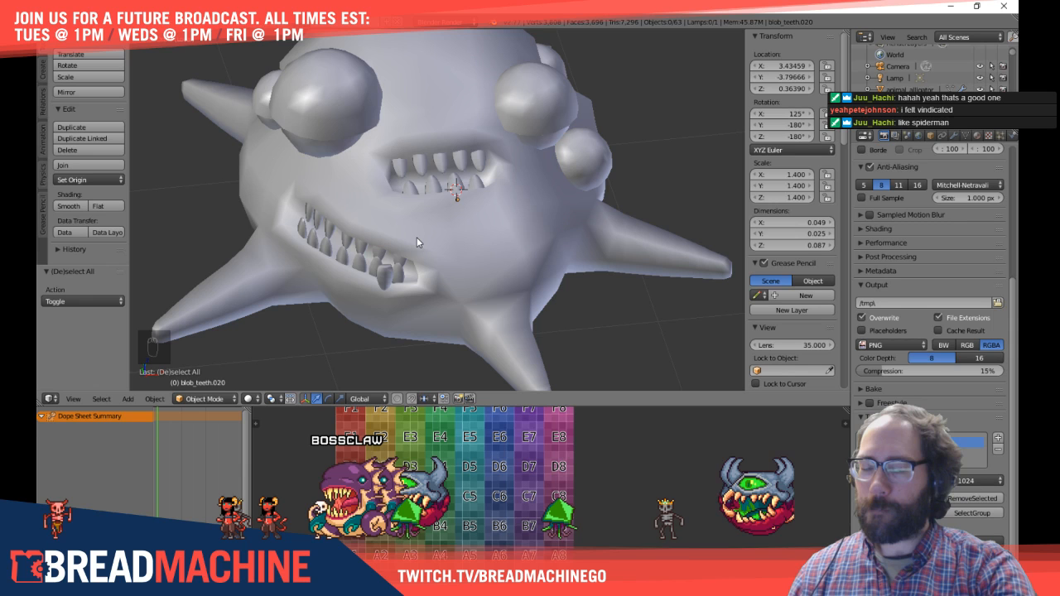
Step: Select the new tooth protruding in front of the lower mouth and move it 0.167 along Y
right_click(389, 274)
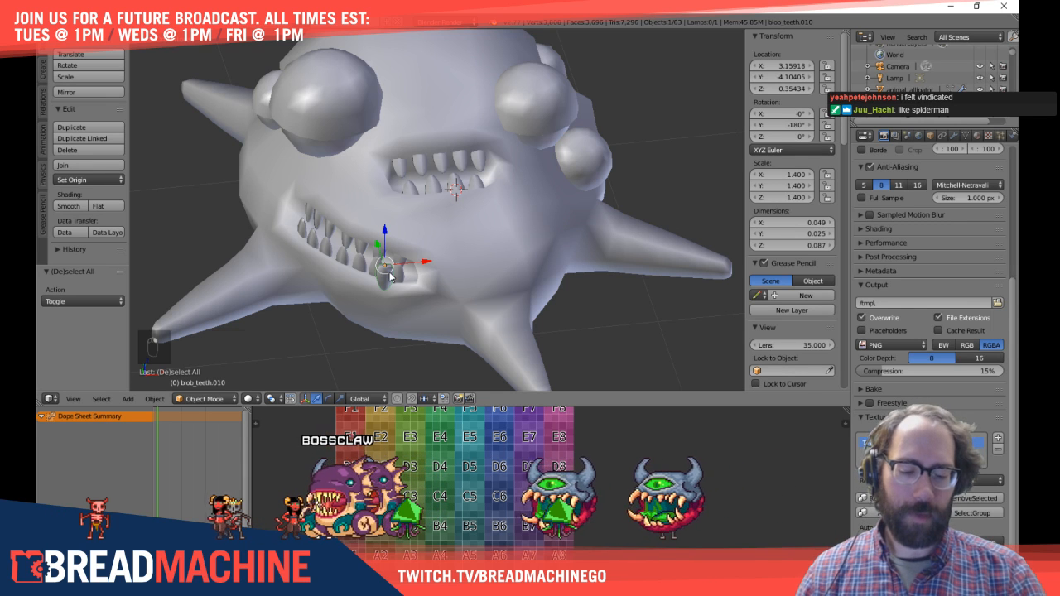
key(KP_1)
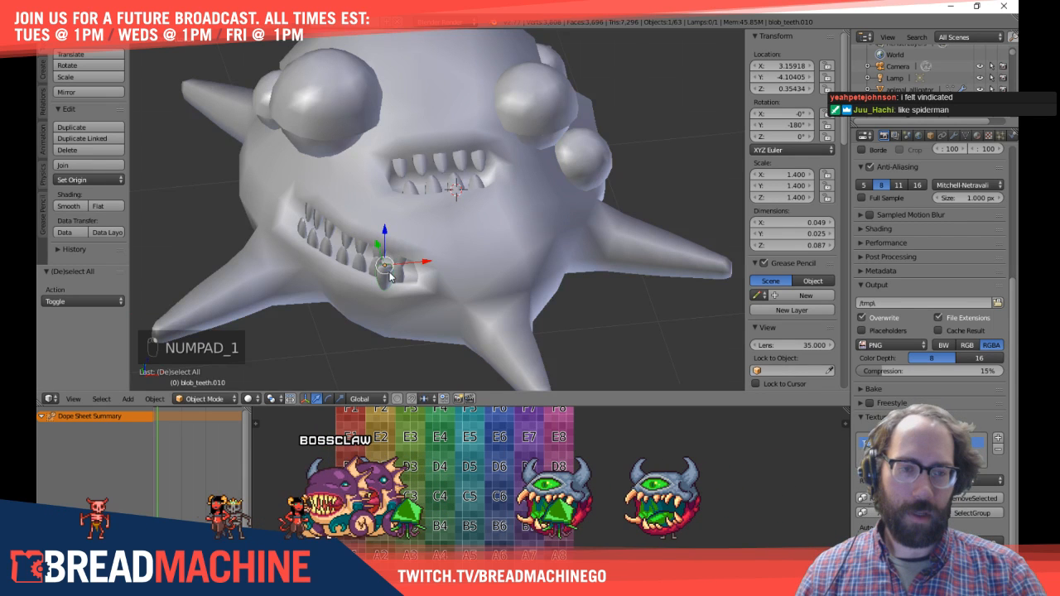
scroll(400, 274, up, 3)
shift+middle_drag(400, 273, 416, 163)
drag(394, 141, 299, 147)
mouse_move(412, 220)
middle_down()
mouse_move(301, 232)
mouse_move(275, 222)
middle_up()
Step: Move the tooth 0.021 along Y and -0.061 along Z in wireframe side view to bring it level with the old upper teeth
key(KP_3)
key(z)
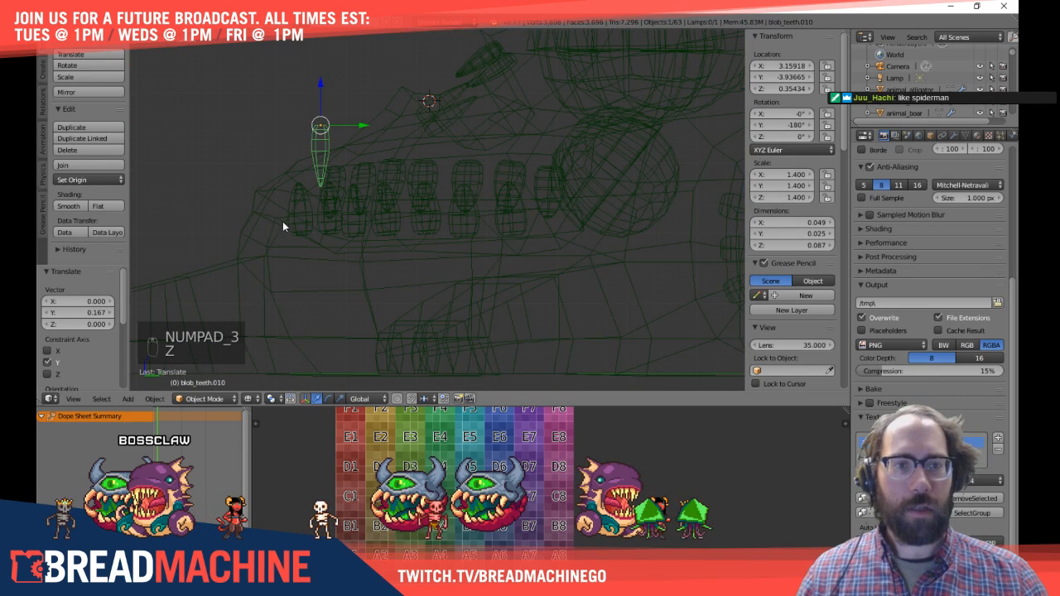
scroll(276, 220, up, 3)
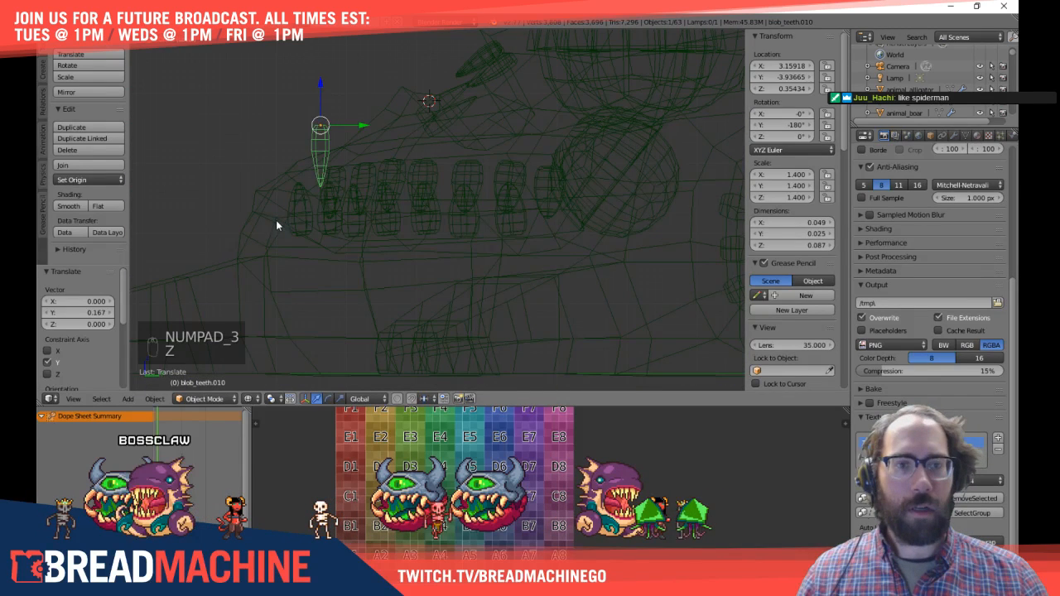
key(g)
click(353, 237)
key(KP_1)
key(z)
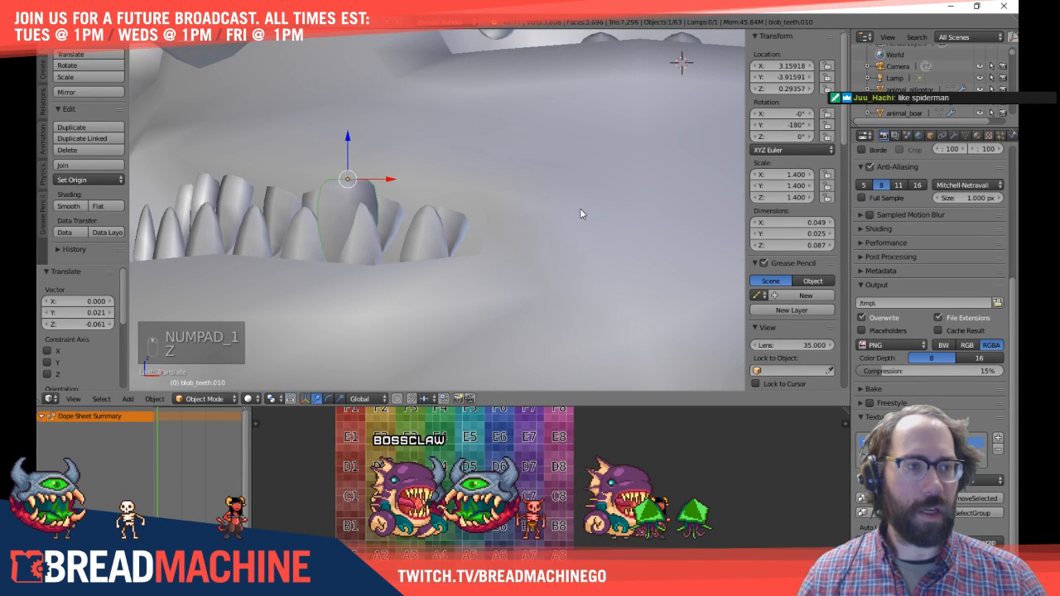
Step: Reset the tooth's scale and move it 0.028 along X and 0.043 along Y over an old upper tooth in top view
key(alt+s)
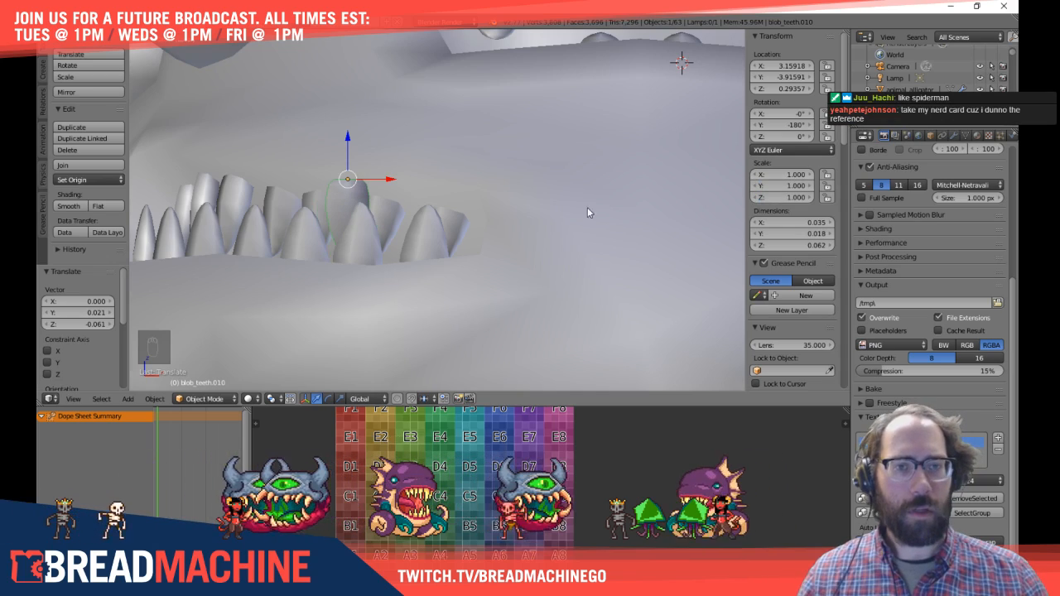
middle_drag(425, 229, 492, 285)
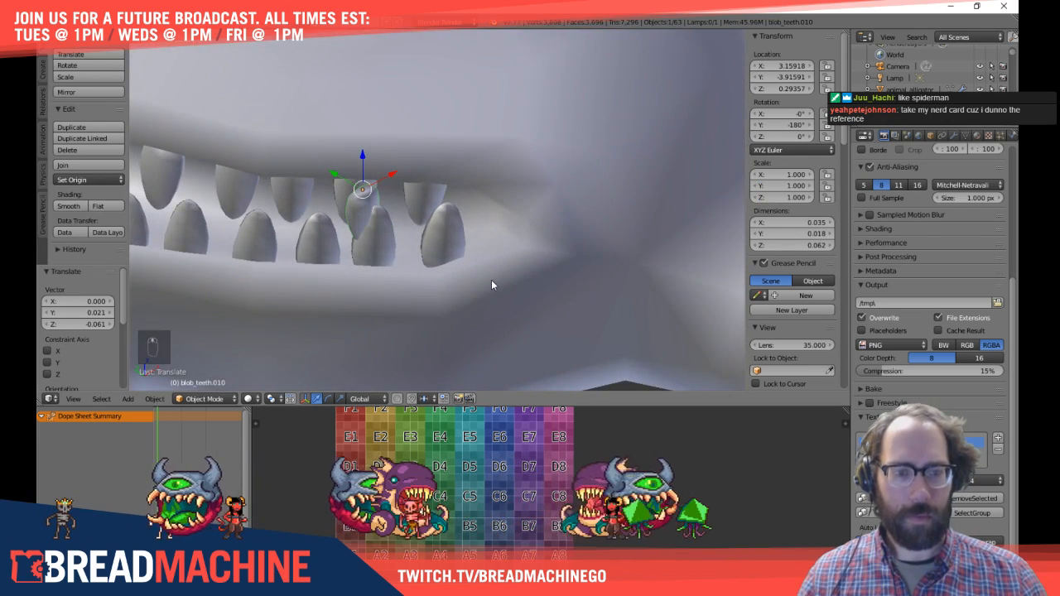
key(KP_7)
key(z)
scroll(335, 188, up, 3)
shift+middle_drag(335, 188, 397, 211)
key(g)
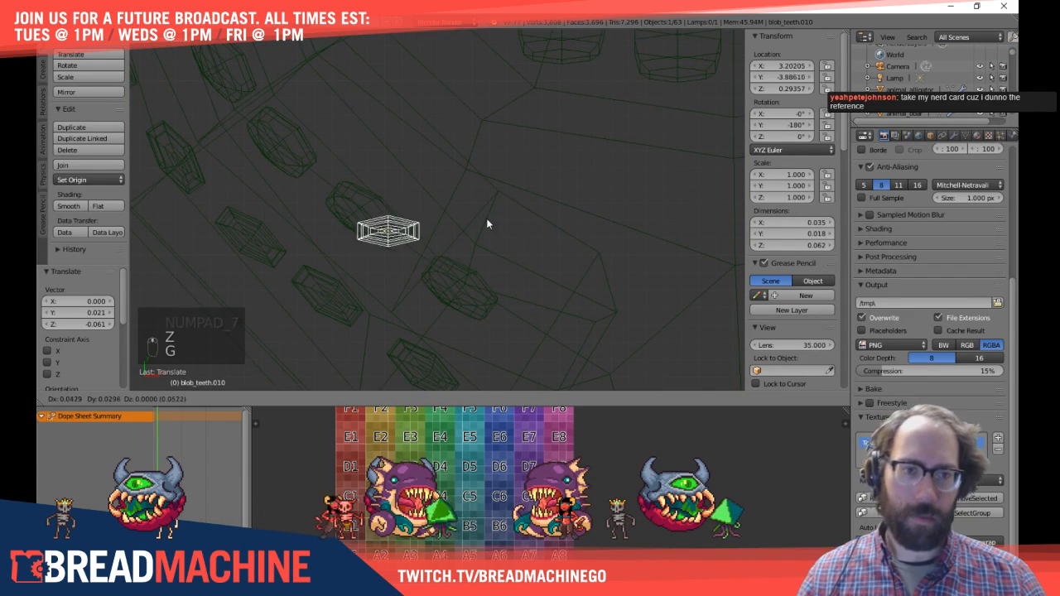
click(481, 204)
Step: Fit the tooth over the old one by rotating it 37.476°, setting its scale to 1.200 and nudging it -0.003 along Y
key(r)
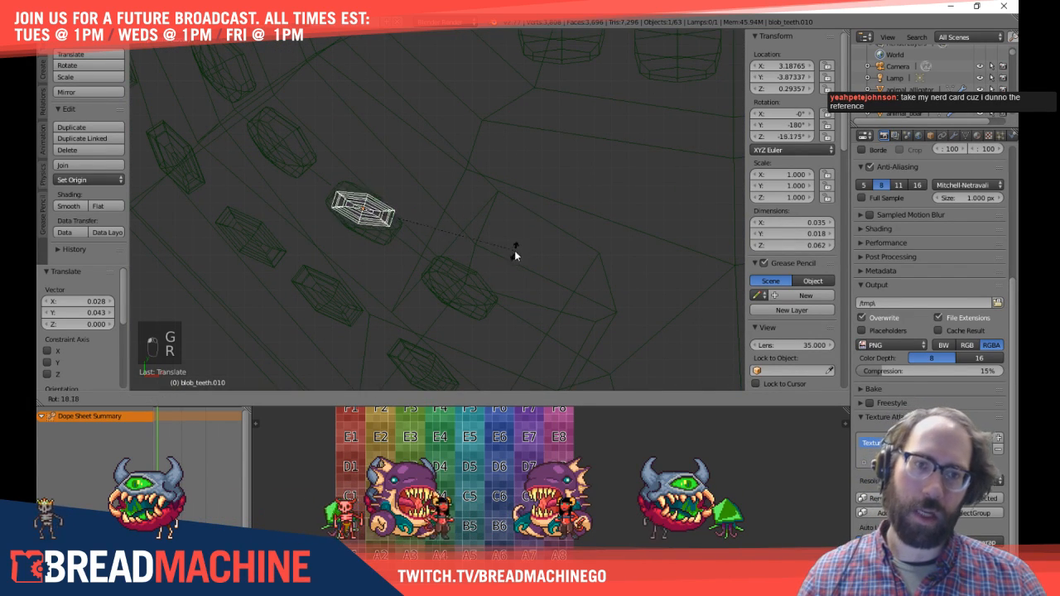
click(538, 265)
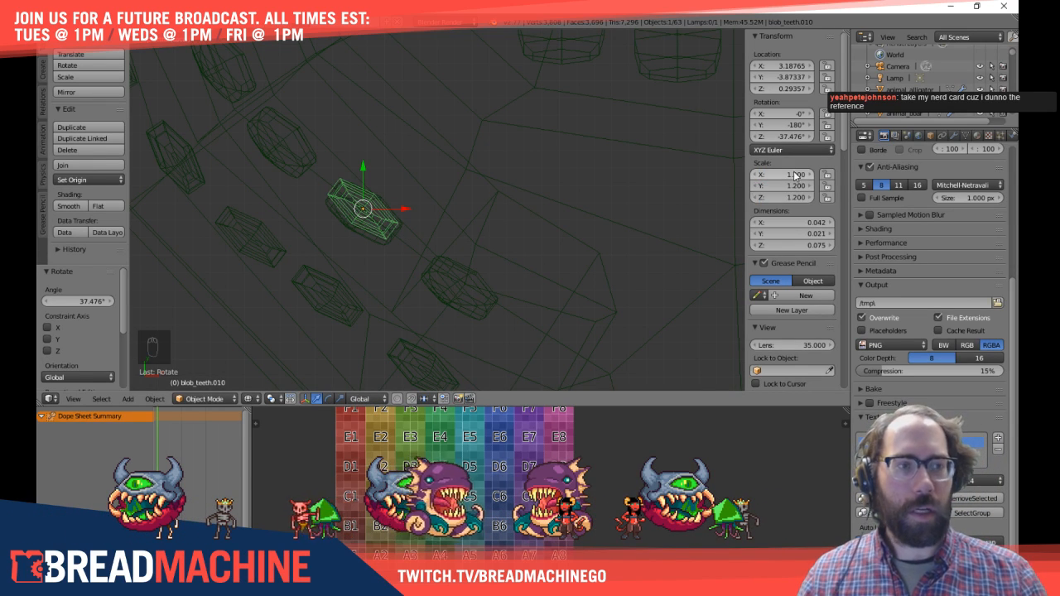
key(g)
click(396, 230)
middle_drag(406, 236, 375, 214)
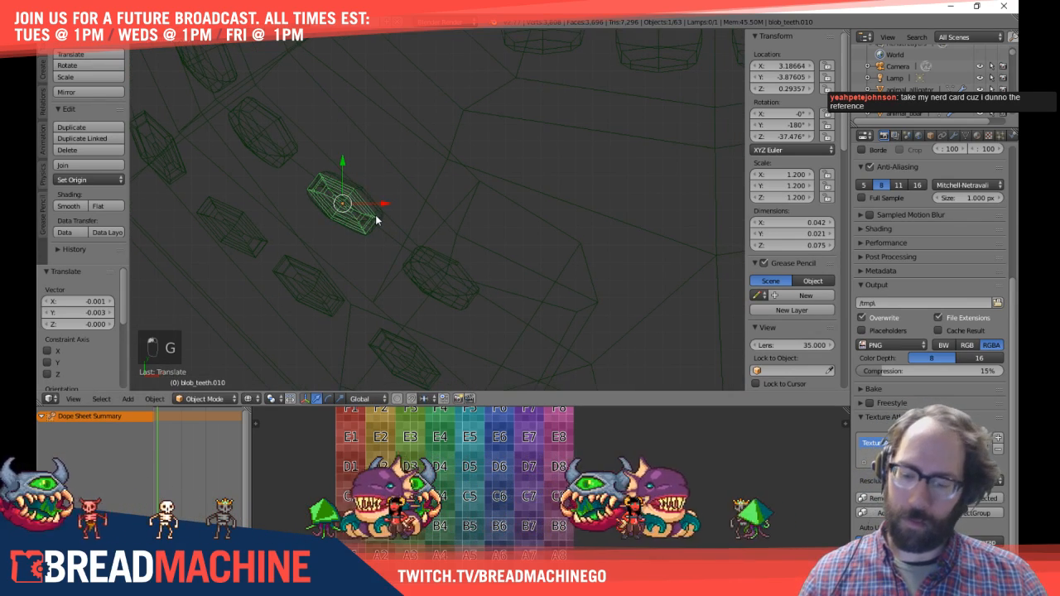
Step: Duplicate the fitted tooth over the old upper teeth on either side of it, turning the second copy to a Z rotation of -46.415°
key(shift+d)
click(476, 296)
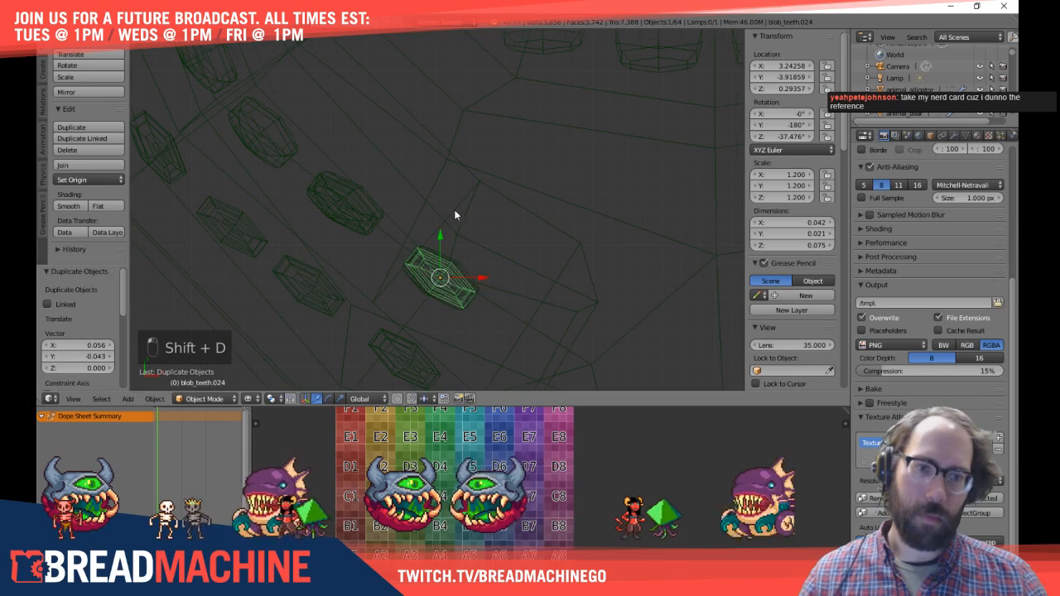
shift+middle_drag(452, 206, 546, 292)
key(shift+d)
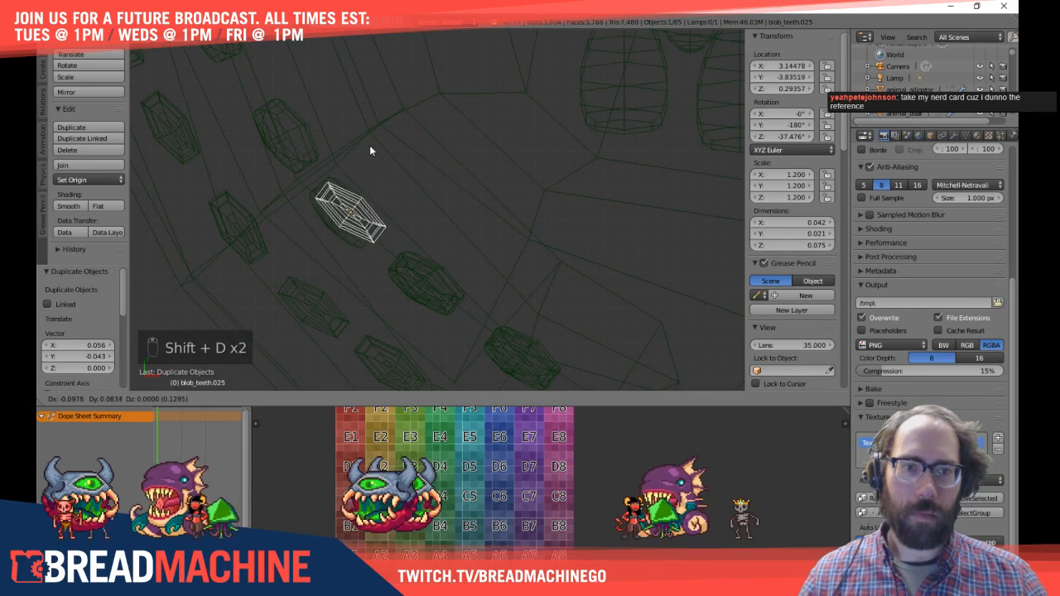
click(365, 145)
key(r)
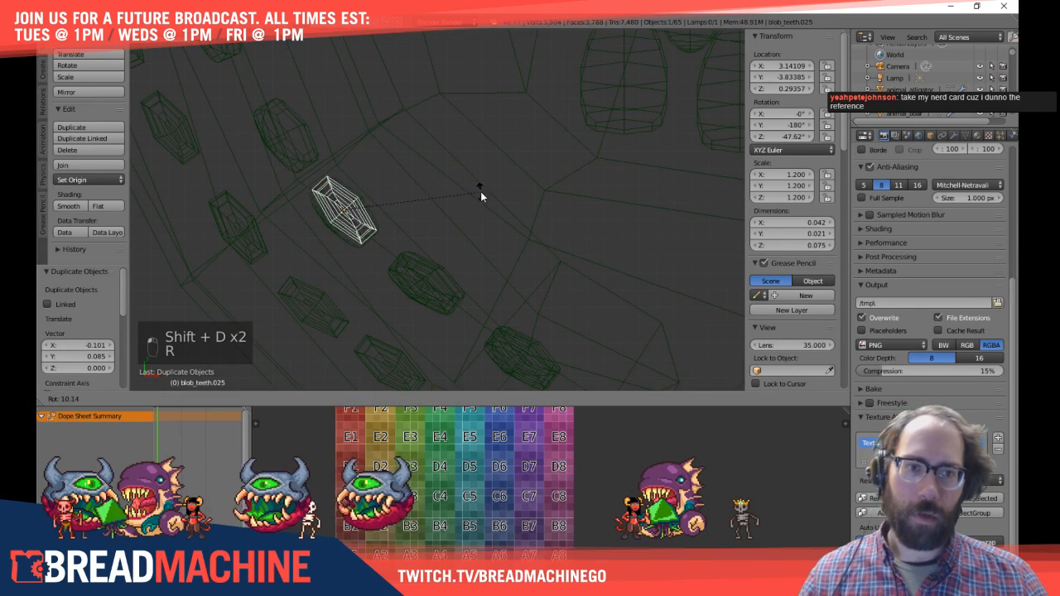
click(480, 189)
scroll(366, 173, up, 4)
key(Tab)
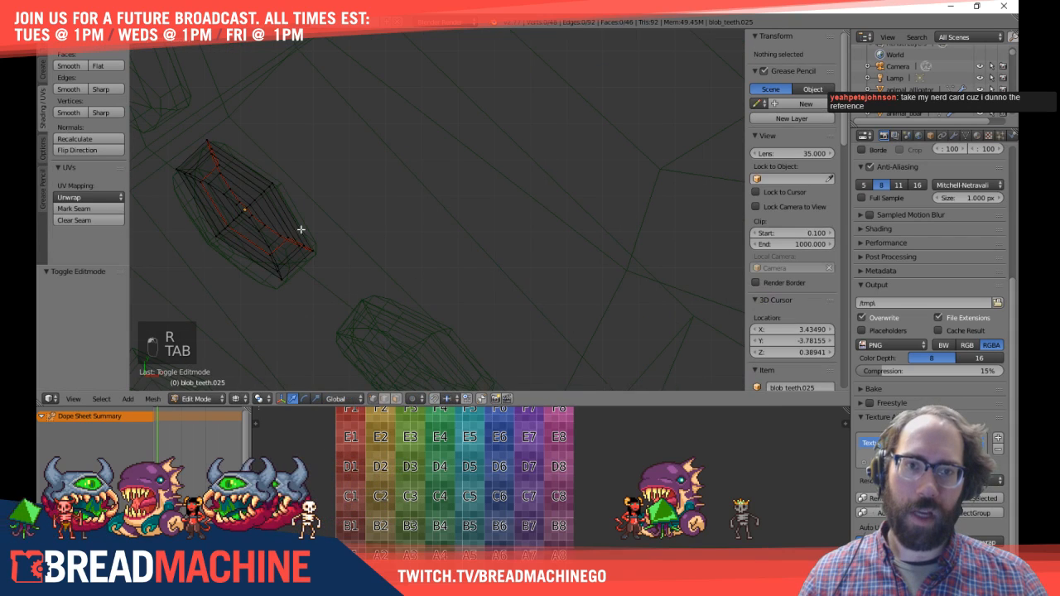
key(Tab)
middle_drag(261, 169, 486, 258)
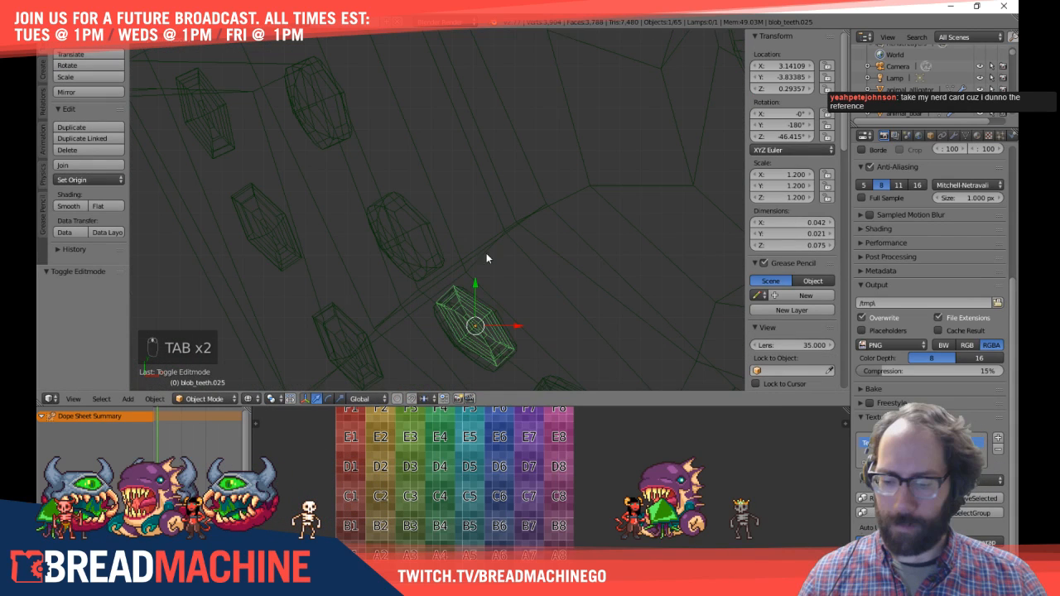
Step: Duplicate the tooth over the next old upper tooth at about X 3.109, Y -3.792 and rotate the copy 7.854°
key(shift+d)
click(519, 165)
key(r)
click(520, 199)
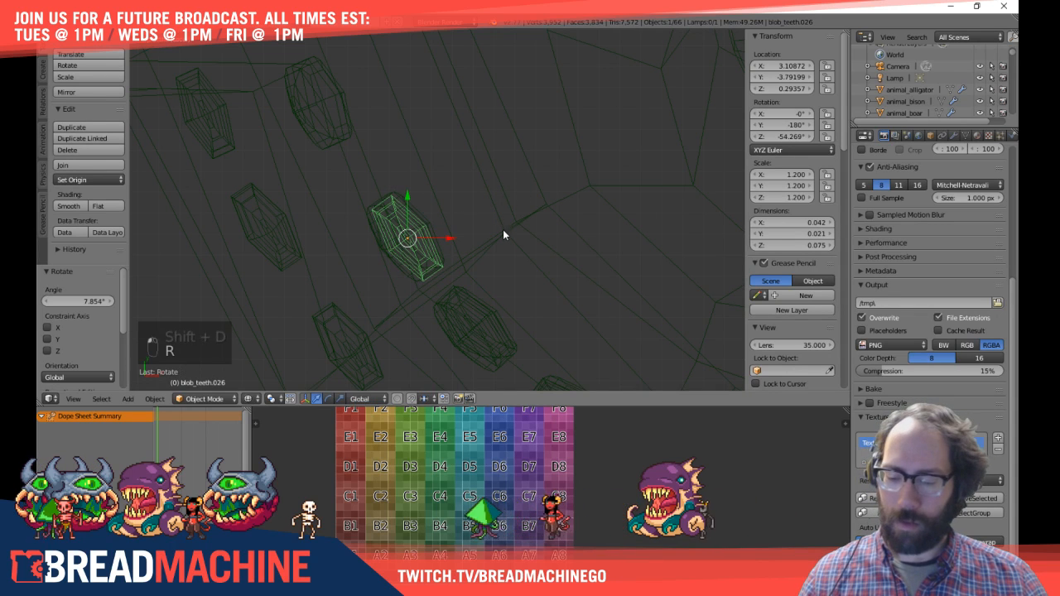
Step: Duplicate the tooth -0.032 along X and 0.050 along Y over the following old tooth and rotate the copy 6.863°
key(shift+d)
click(435, 111)
key(r)
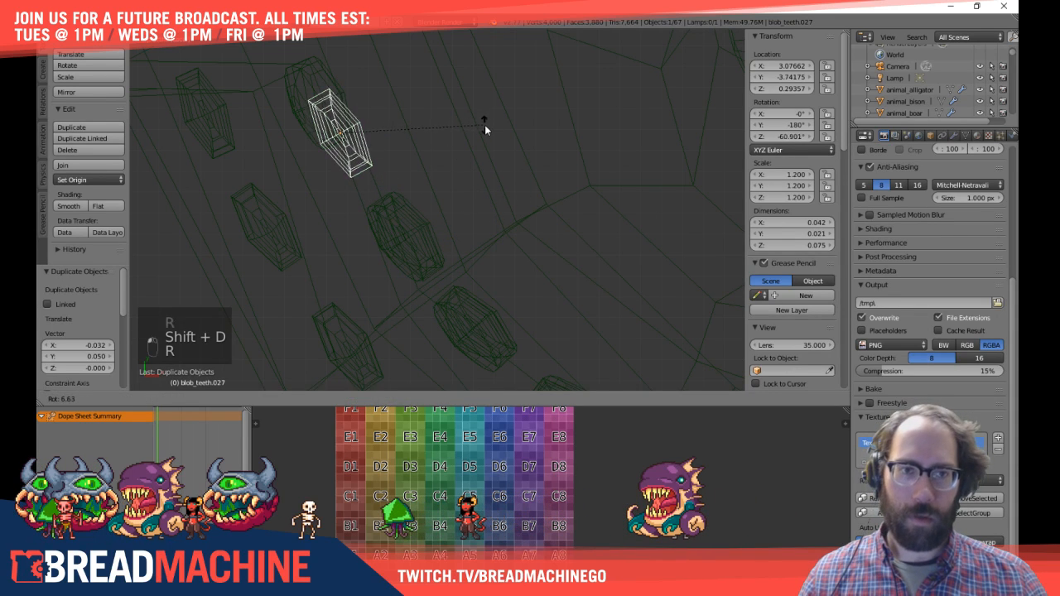
click(486, 125)
Step: Duplicate the newest tooth over the next uncovered old upper tooth and rotate the copy to match its angle
scroll(426, 165, down, 4)
shift+middle_drag(393, 142, 500, 250)
scroll(477, 188, up, 3)
key(shift+d)
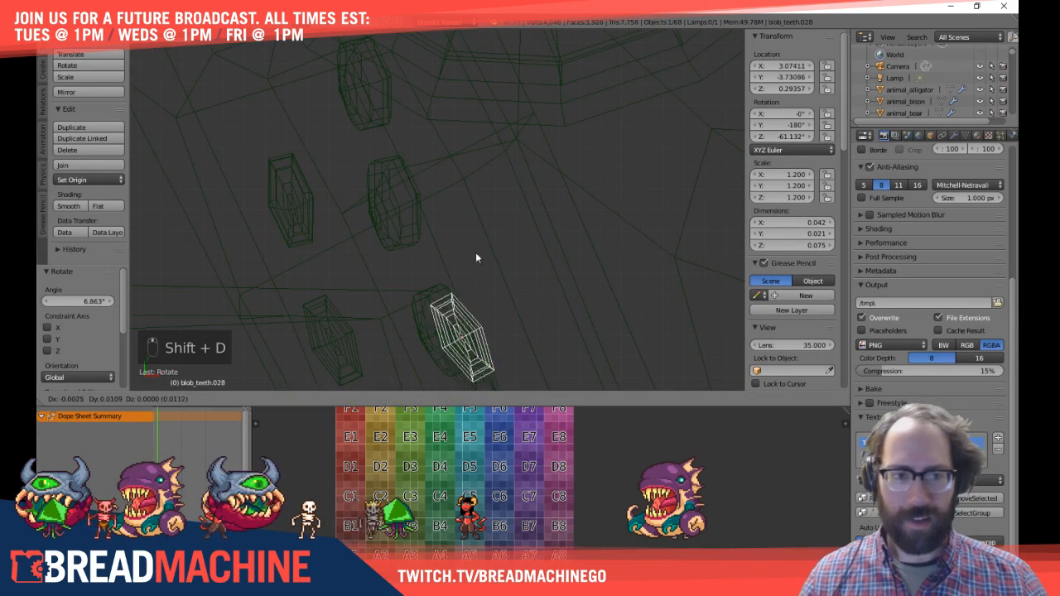
click(426, 155)
key(r)
click(515, 164)
Step: Duplicate the tooth over the last old upper tooth at X 3.02973, Y -3.61475, rotate it 4.528°, and inspect the row in solid shading
shift+middle_drag(426, 135, 456, 192)
key(shift+d)
click(441, 83)
key(r)
click(509, 149)
key(z)
mouse_move(500, 154)
middle_down()
mouse_move(456, 215)
mouse_move(558, 215)
mouse_move(552, 172)
mouse_move(607, 202)
mouse_move(357, 172)
mouse_move(400, 188)
mouse_move(339, 193)
mouse_move(399, 198)
middle_up()
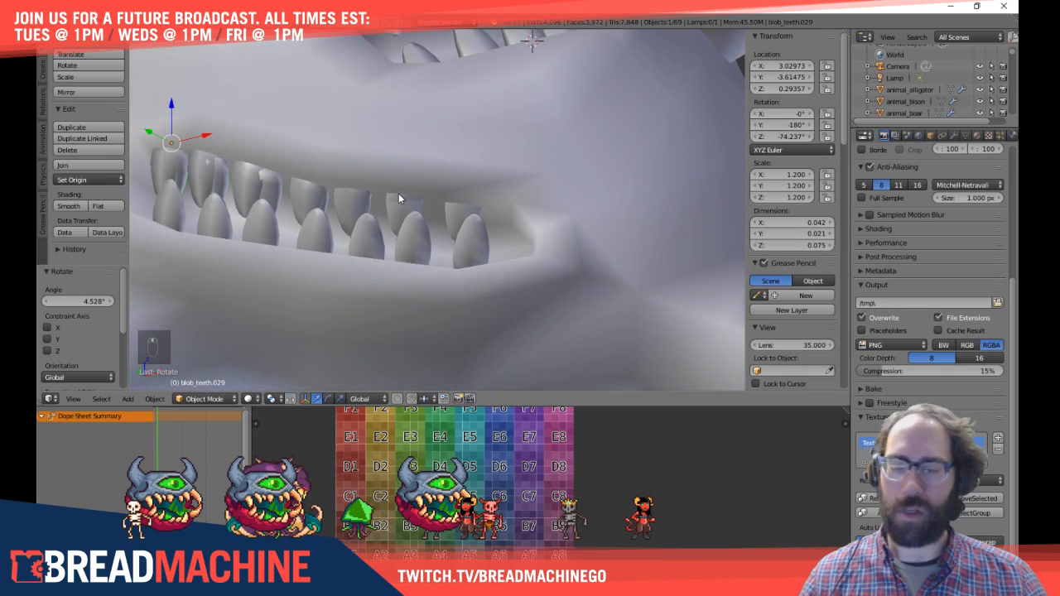
middle_drag(367, 166, 504, 189)
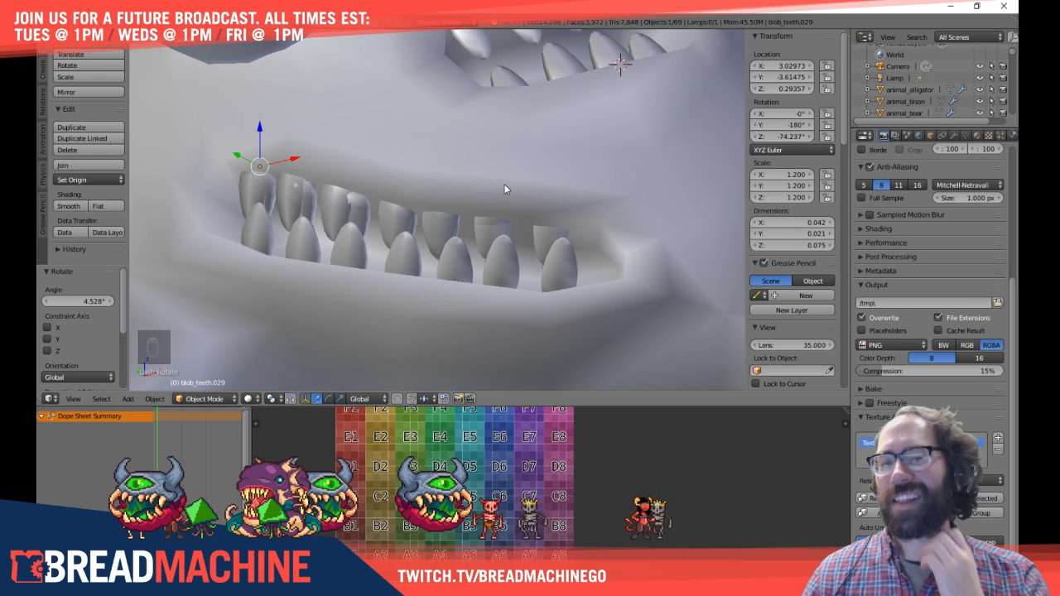
middle_drag(417, 158, 458, 128)
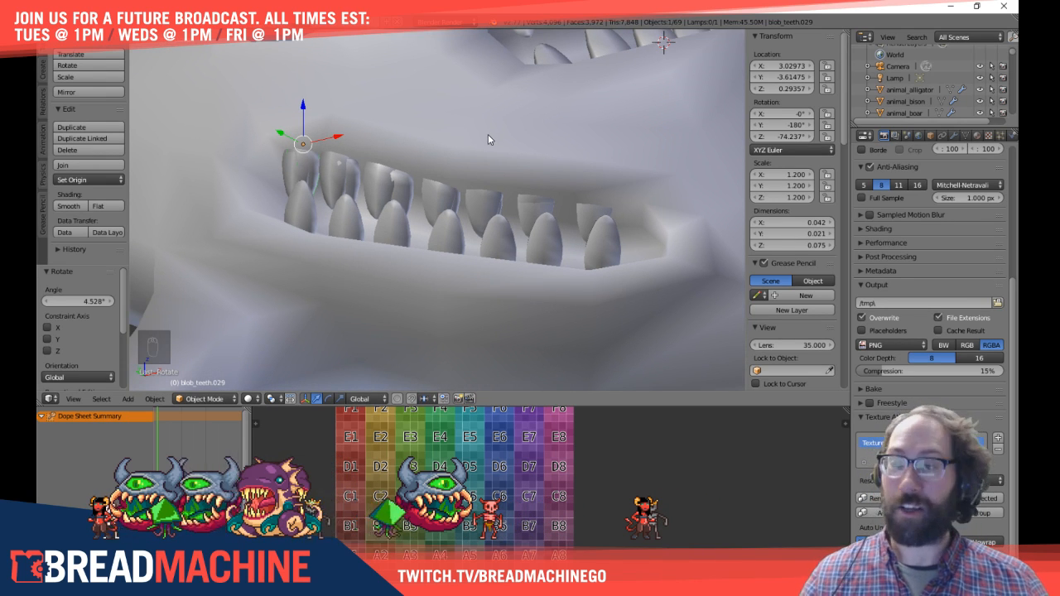
Step: Delete the seven upper teeth that are part of the blob body's mesh and return to Object Mode
middle_drag(528, 146, 574, 230)
key(Tab)
scroll(537, 232, up, 3)
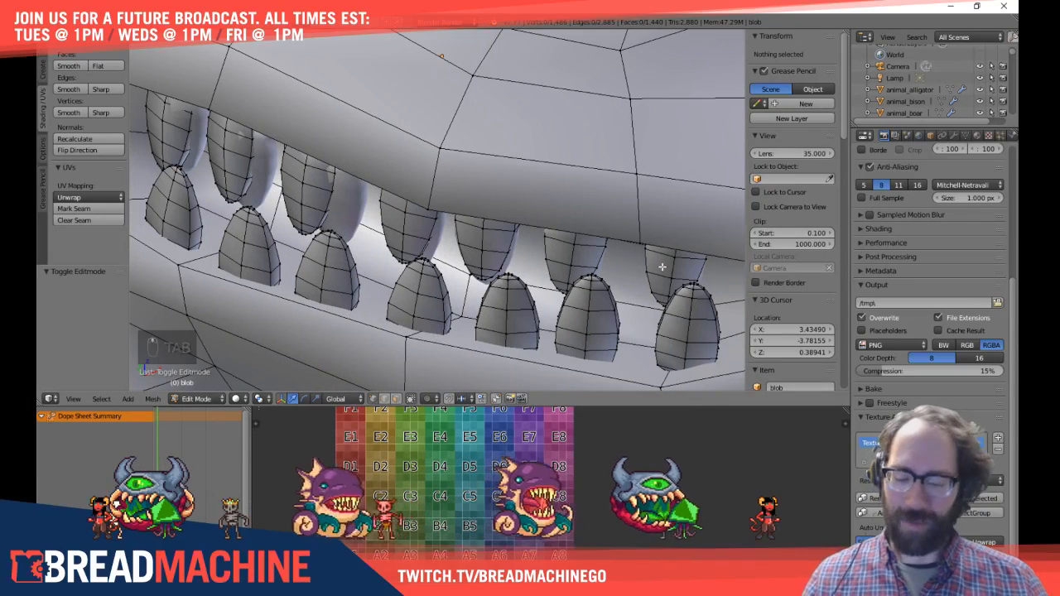
key(l)
key(l)
key(l)
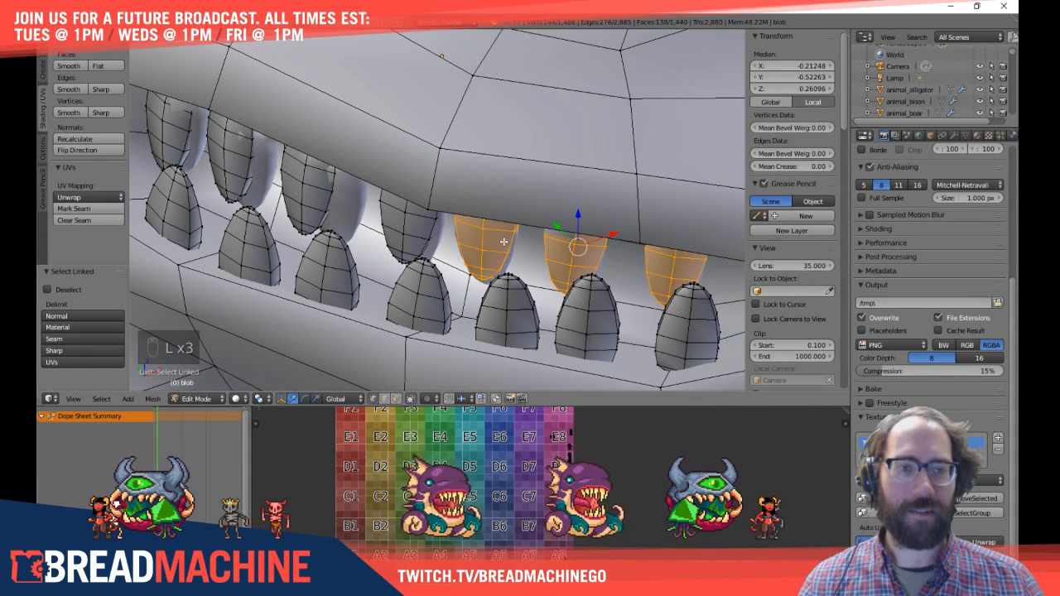
key(l)
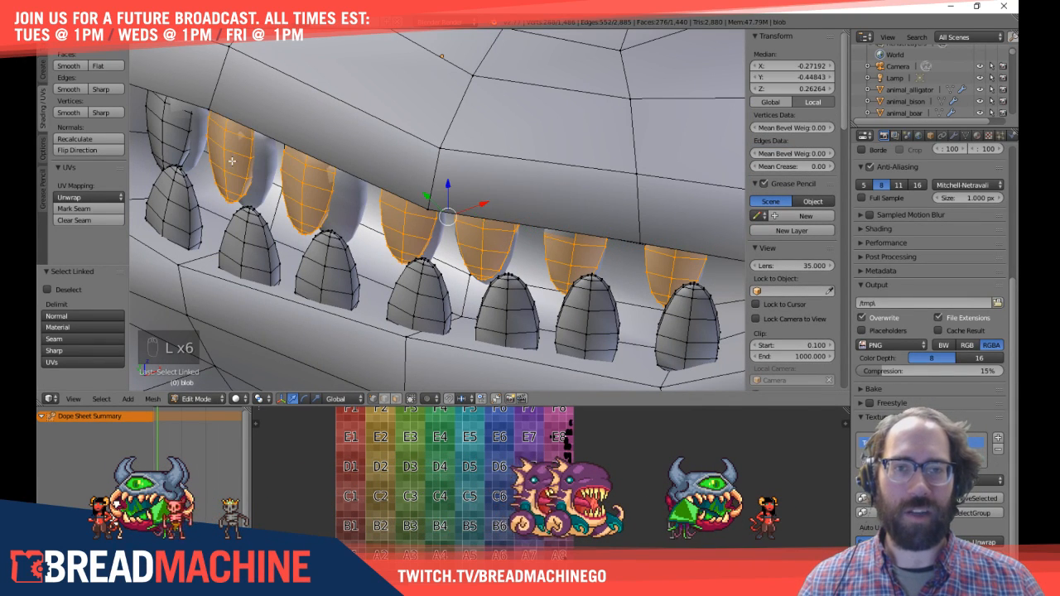
key(x)
click(165, 131)
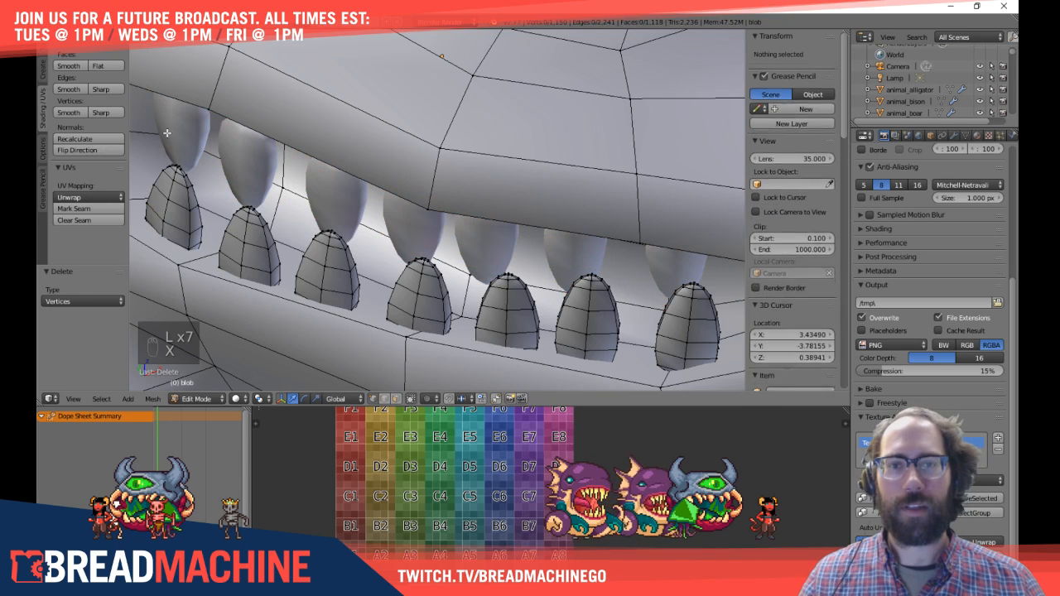
scroll(405, 207, down, 2)
middle_drag(389, 165, 521, 190)
key(Tab)
Step: Select the seven separate upper teeth and raise them about 0.016 along the Z axis
shift+middle_drag(663, 233, 473, 228)
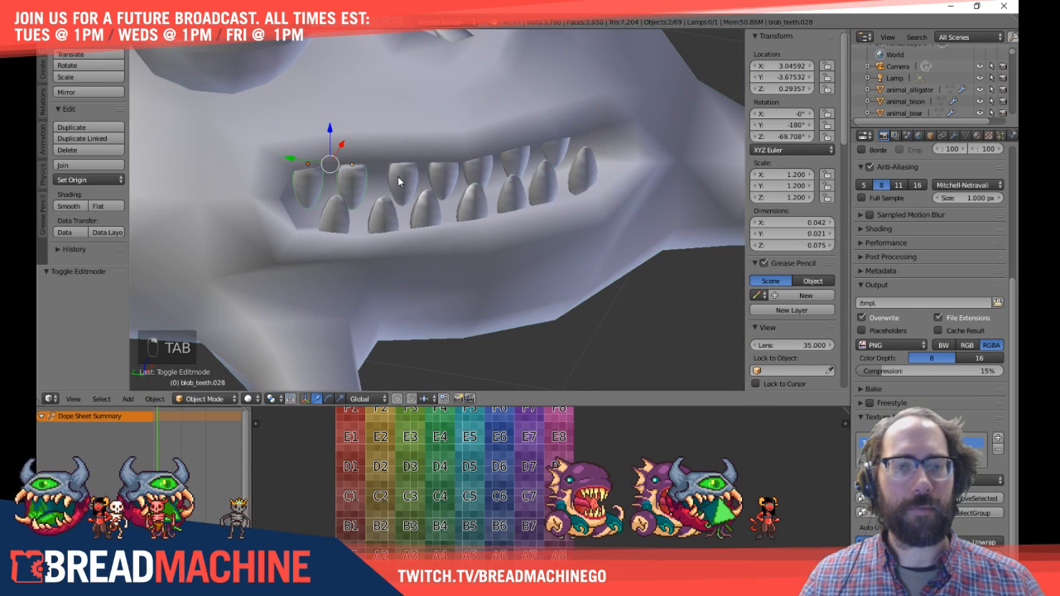
shift+right_click(515, 162)
shift+right_click(554, 161)
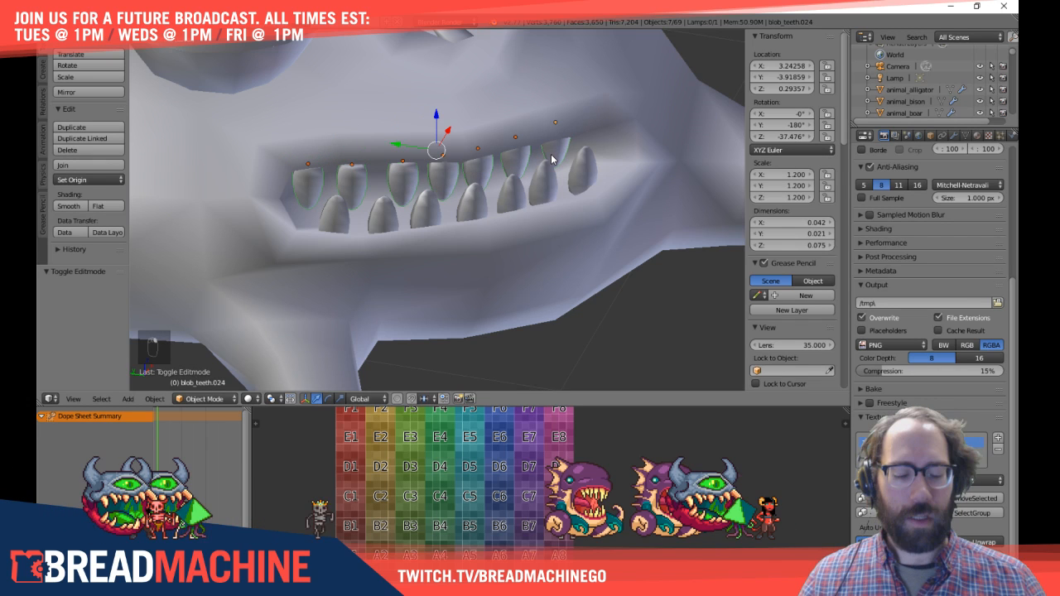
key(KP_1)
key(g)
key(z)
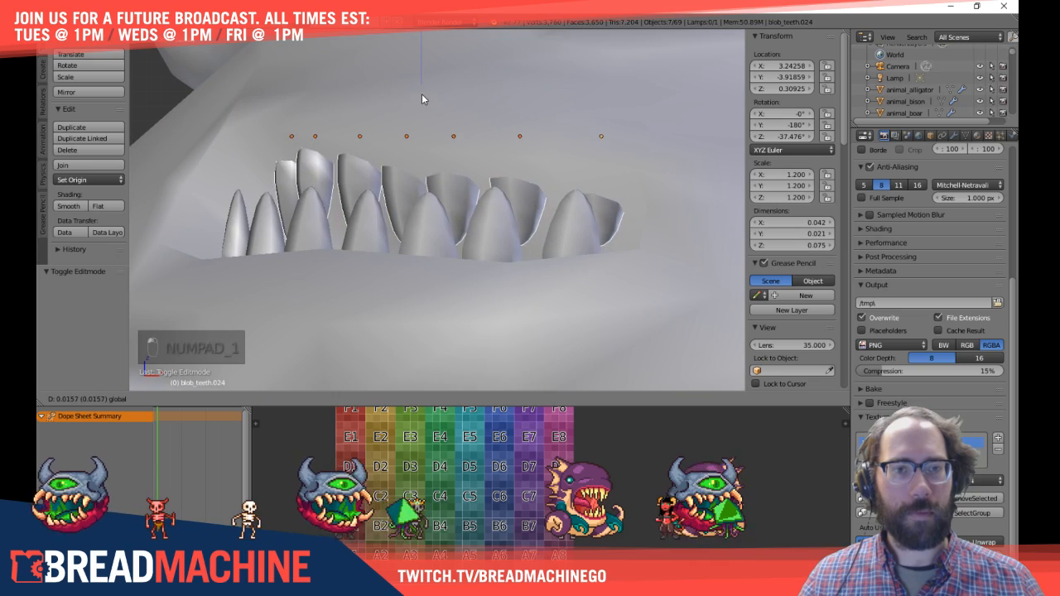
click(422, 94)
Step: Tilt the seven selected upper teeth about 16.3° in the side view, using wireframe shading to see them
middle_drag(421, 94, 503, 234)
scroll(584, 186, down, 5)
key(KP_3)
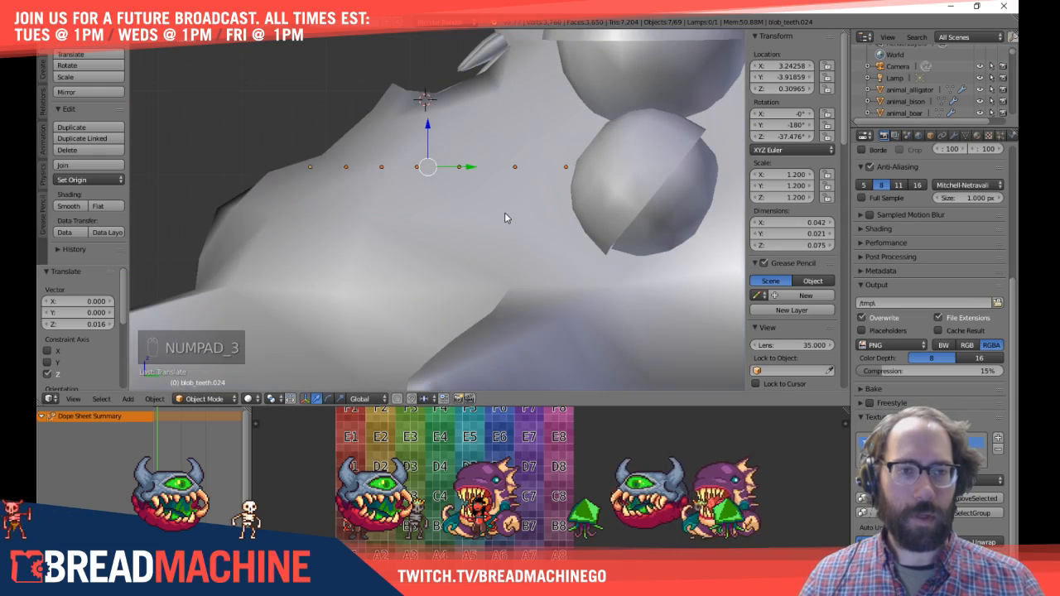
key(z)
middle_drag(353, 208, 442, 218)
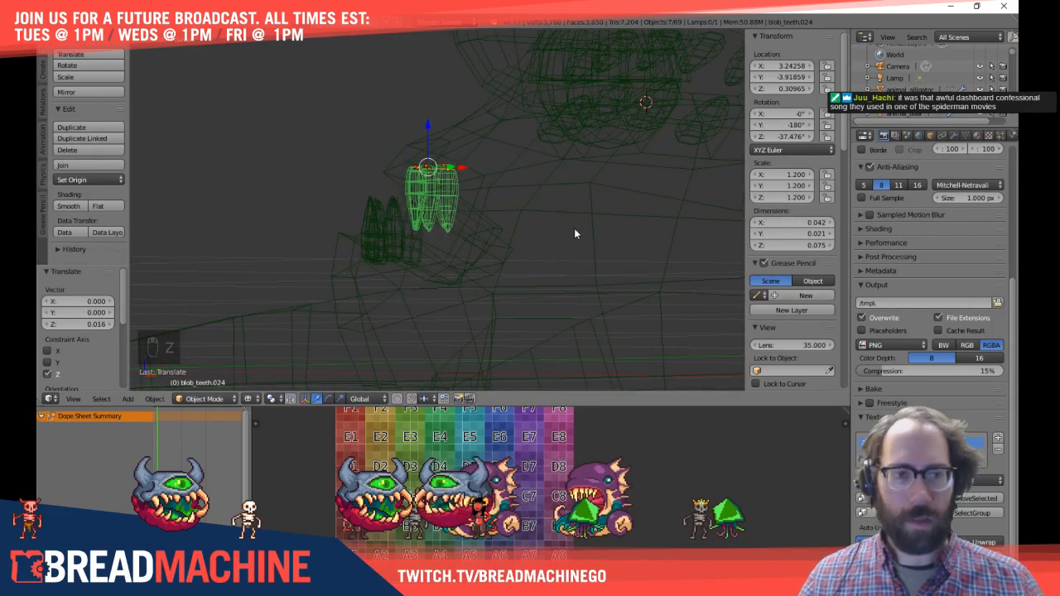
key(r)
click(521, 242)
mouse_move(365, 232)
middle_down()
mouse_move(459, 236)
mouse_move(497, 256)
mouse_move(571, 239)
mouse_move(618, 244)
mouse_move(362, 251)
mouse_move(410, 279)
mouse_move(467, 291)
mouse_move(416, 290)
mouse_move(403, 196)
middle_up()
key(z)
right_click(533, 217)
right_click(527, 224)
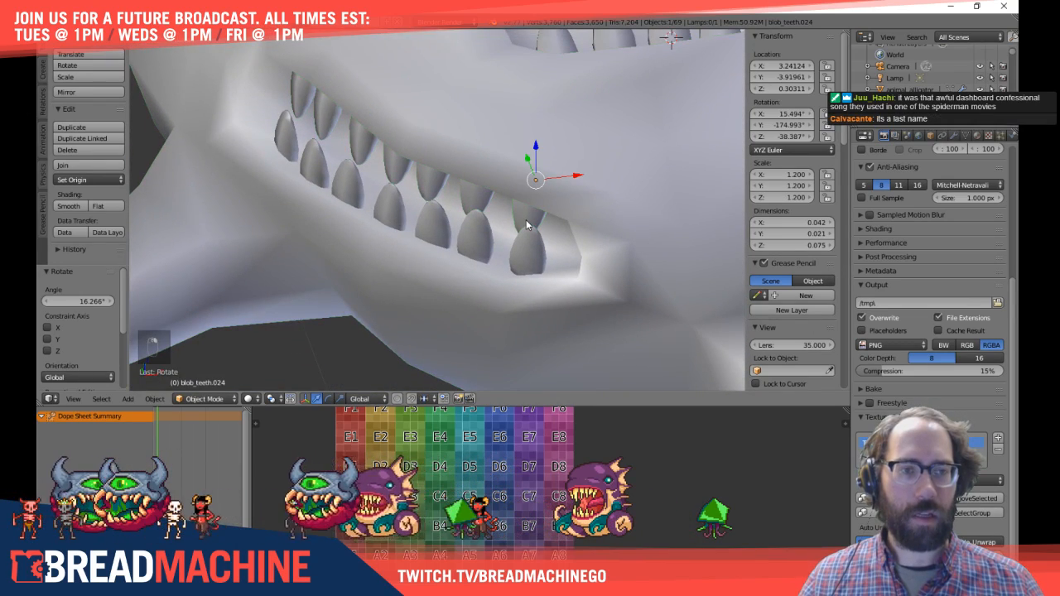
shift+right_click(479, 206)
shift+right_click(433, 188)
shift+right_click(393, 174)
shift+right_click(353, 145)
key(a)
Step: Duplicate the upper tooth nearest the mouth corner in front view, offsetting the copy about -0.227 in X and -0.280 in Z
right_click(523, 223)
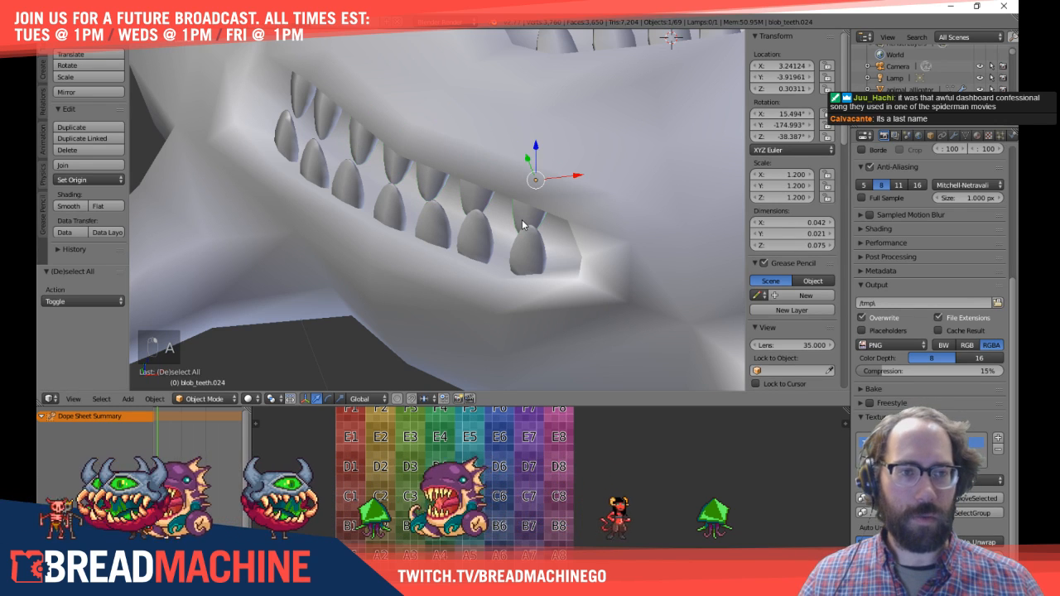
key(KP_1)
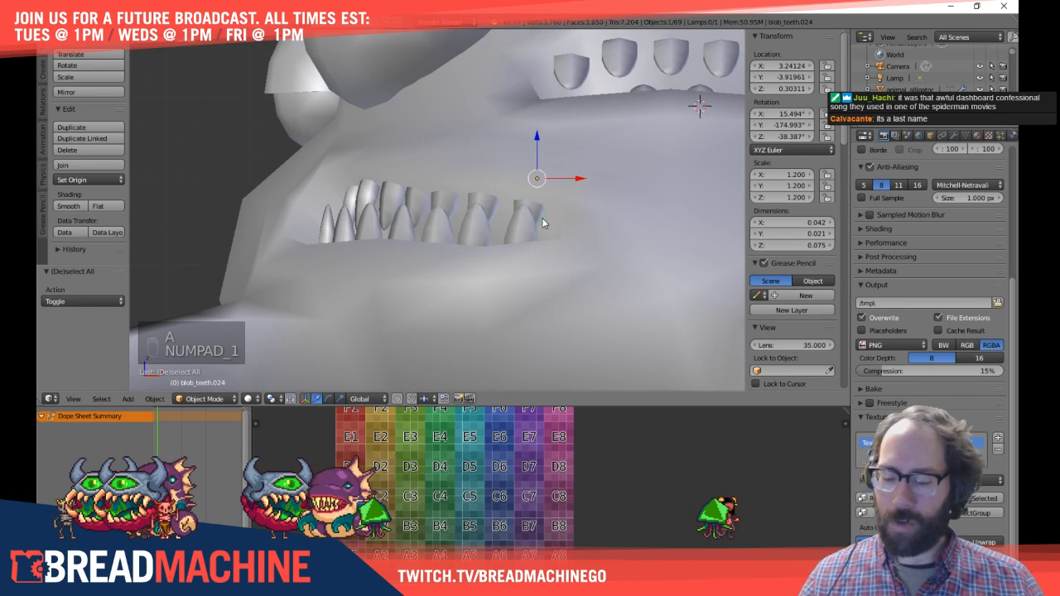
shift+middle_drag(546, 217, 535, 130)
key(shift+d)
click(337, 377)
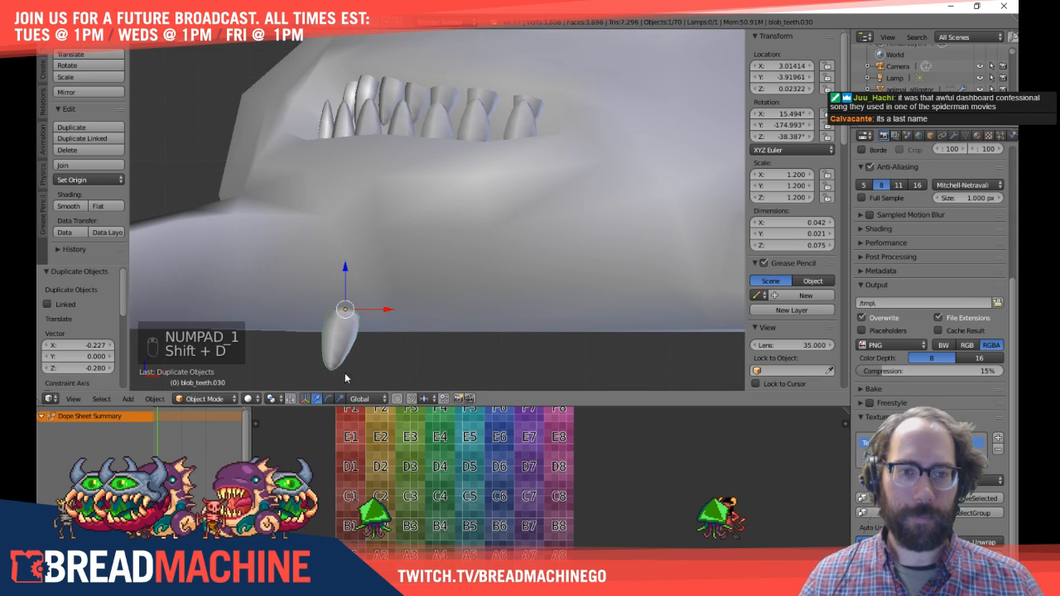
shift+middle_drag(337, 377, 373, 278)
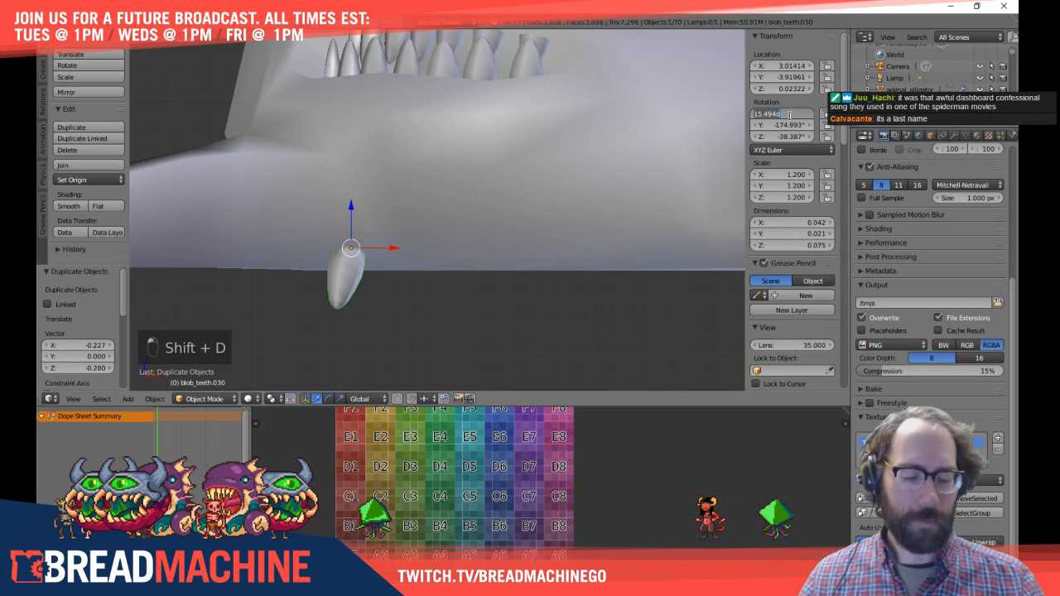
Step: Set the duplicated tooth's X, Y and Z rotation to 0°
text(0)
key(Tab)
text(0)
key(Tab)
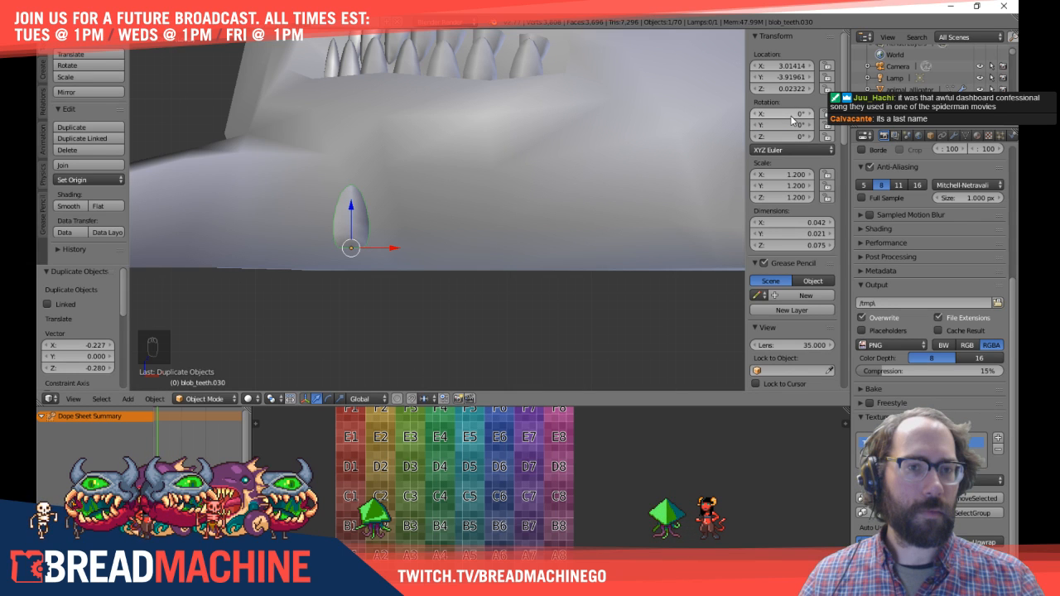
key(Tab)
key(Tab)
Step: Move the duplicated tooth onto the last lower tooth at the mouth corner, about 0.21 in X, -0.05 in Y and 0.18 in Z
key(KP_7)
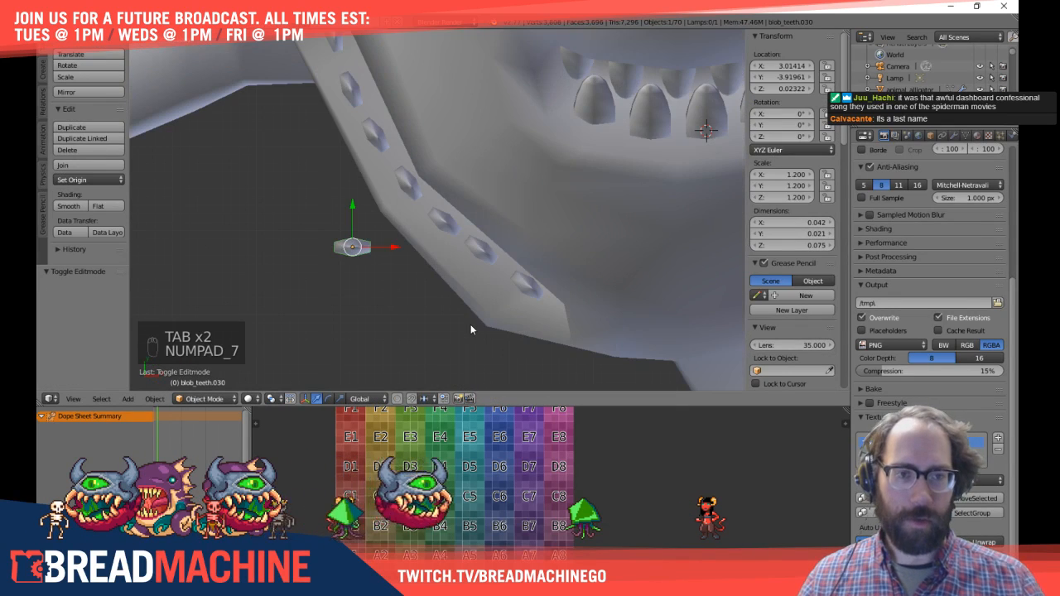
shift+middle_drag(445, 304, 412, 259)
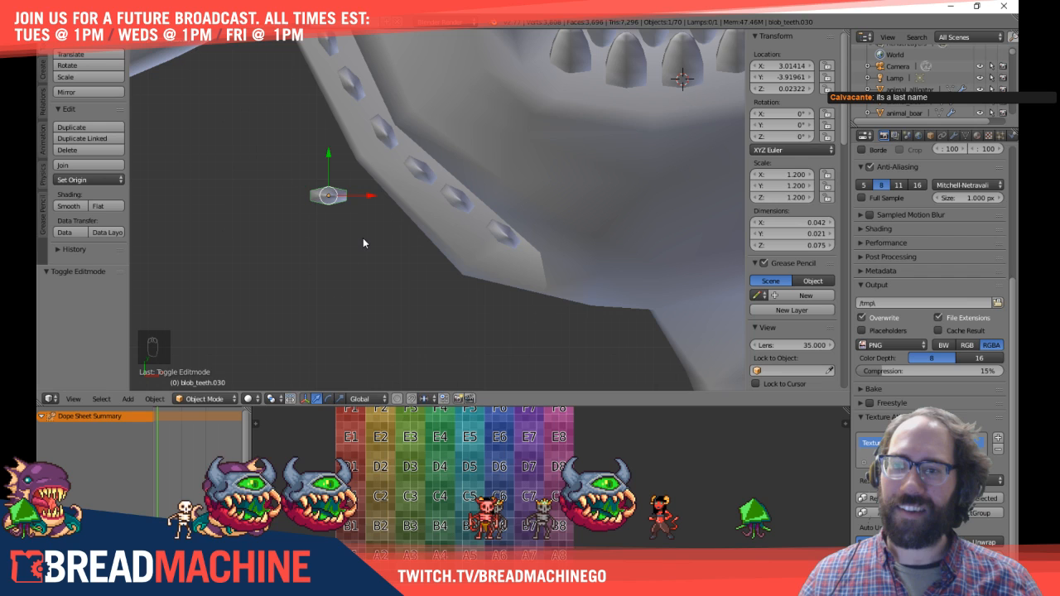
key(g)
click(545, 299)
key(KP_1)
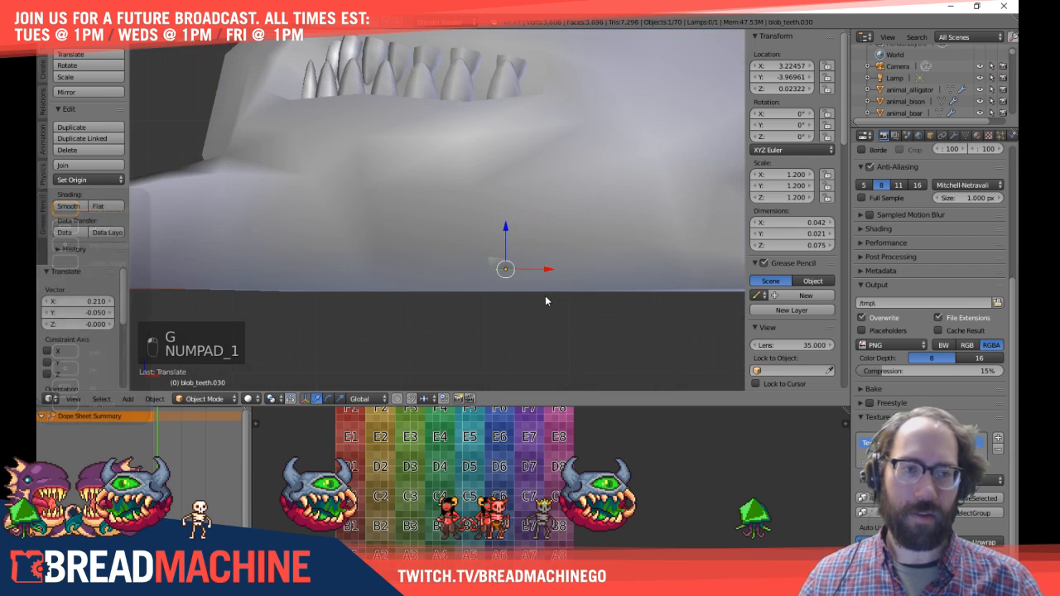
key(g)
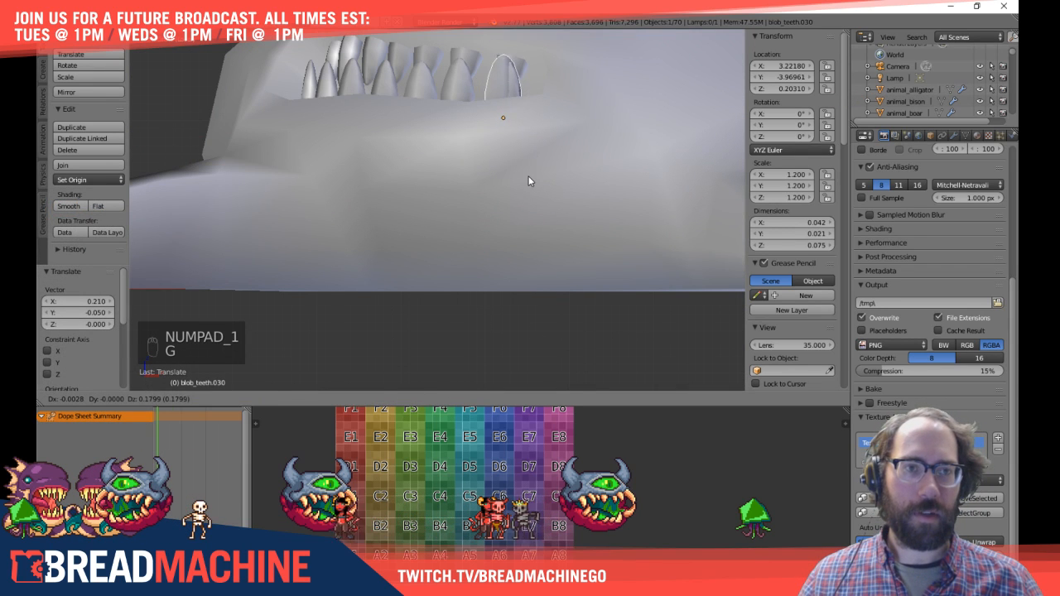
scroll(492, 192, up, 5)
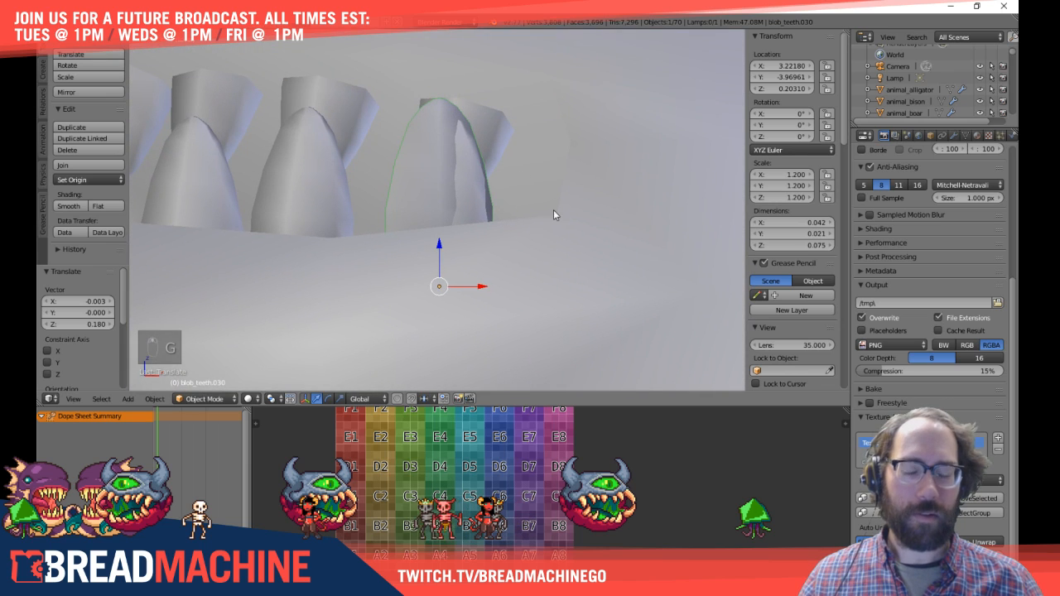
Step: Rotate the new lower tooth to about -35.9° around Z and nudge it 0.004 in Y to line up with the old tooth
key(KP_7)
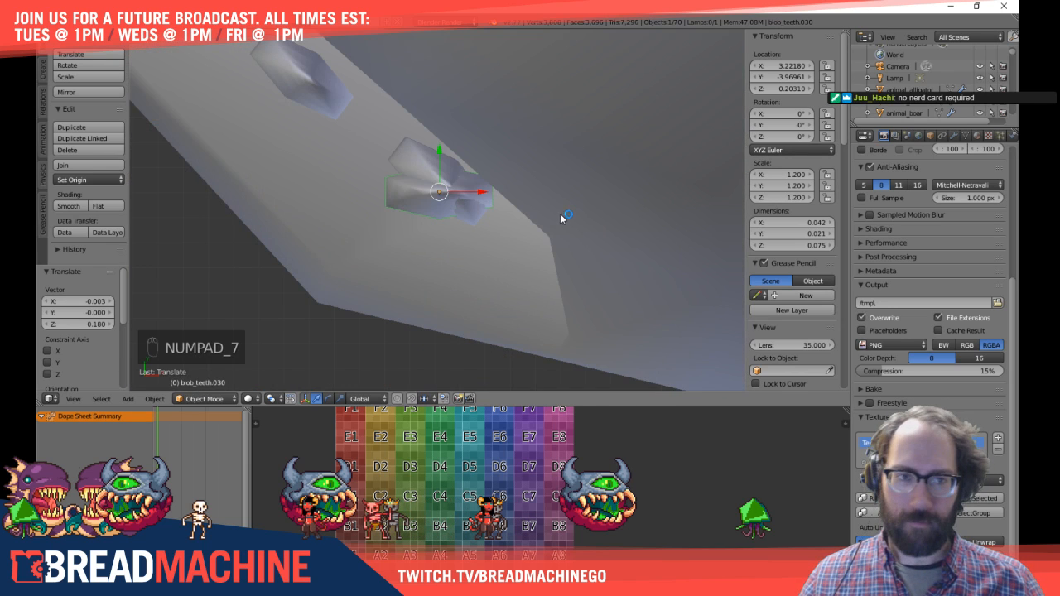
key(r)
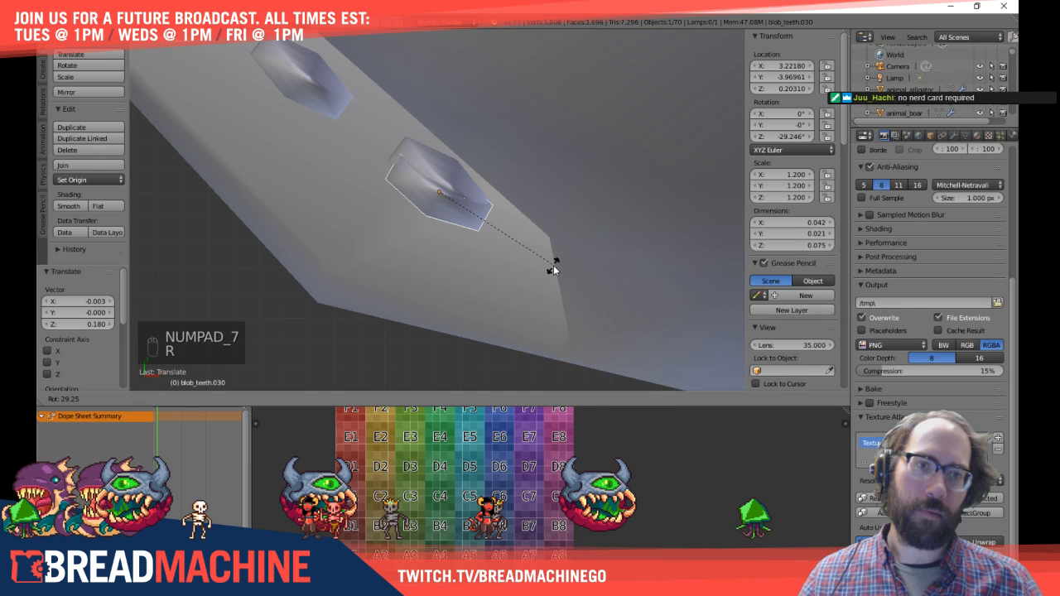
key(g)
click(524, 249)
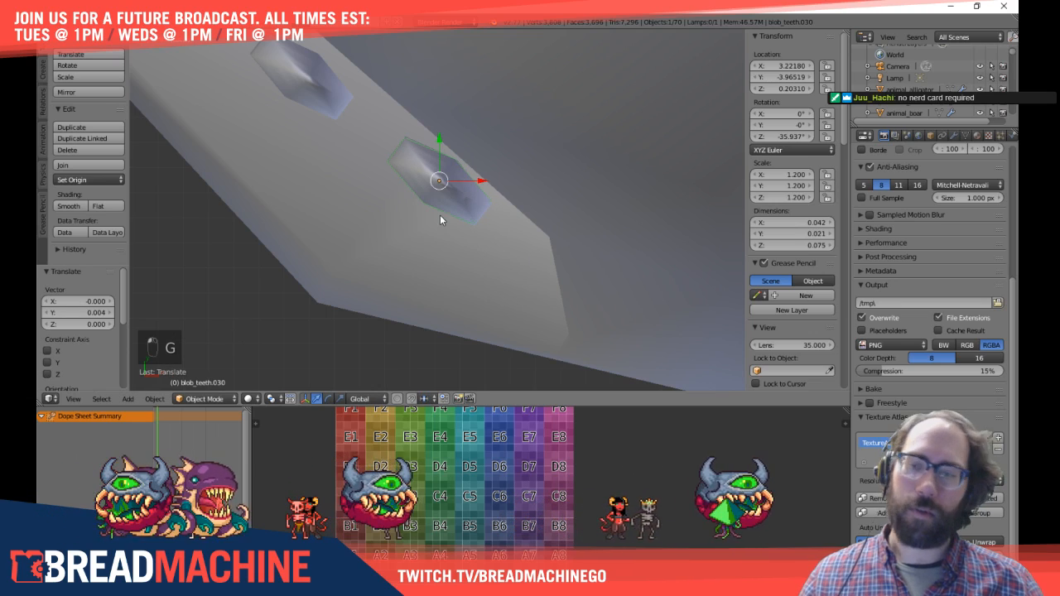
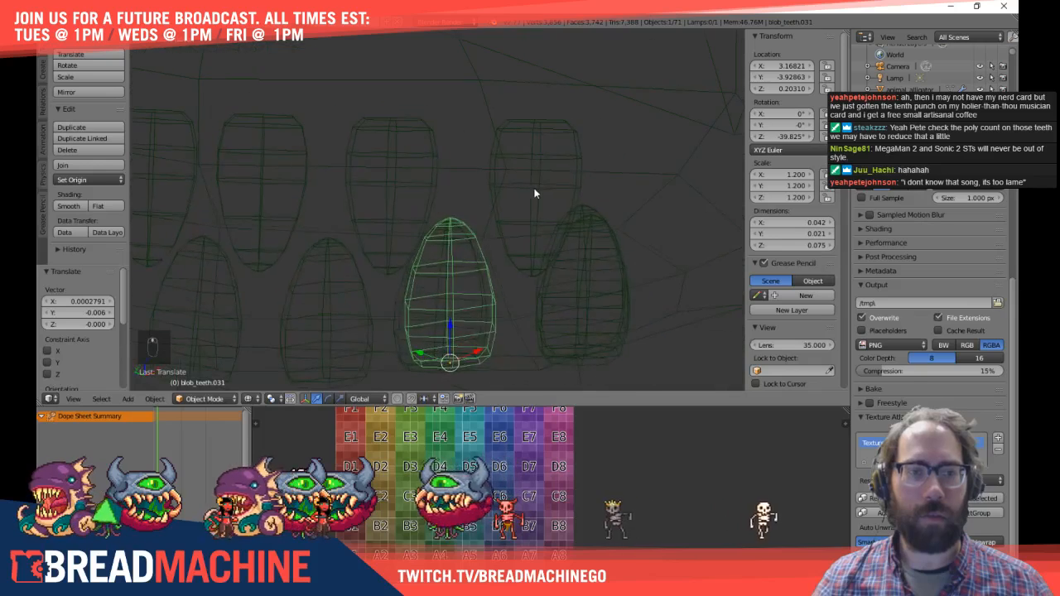
Step: Examine the mesh density and fit of the teeth from several angles in wireframe and solid shading
key(z)
key(z)
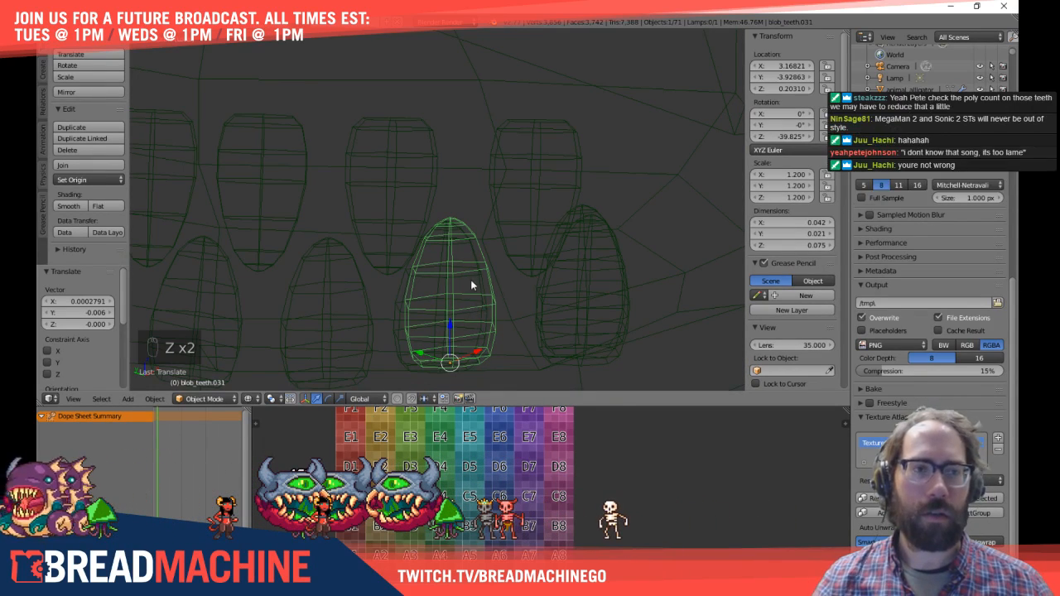
scroll(508, 280, down, 6)
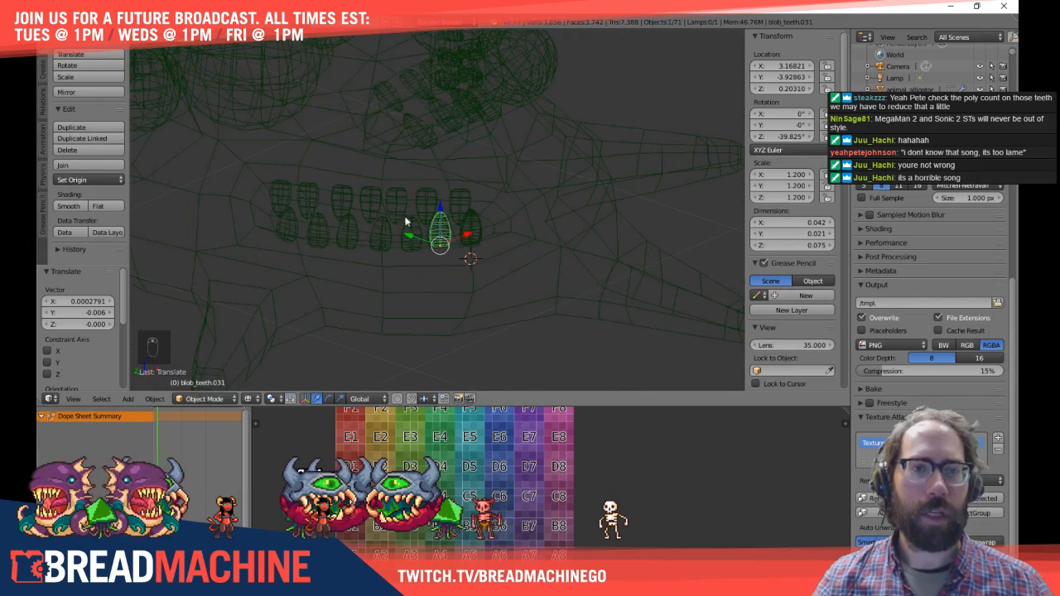
middle_drag(406, 222, 255, 210)
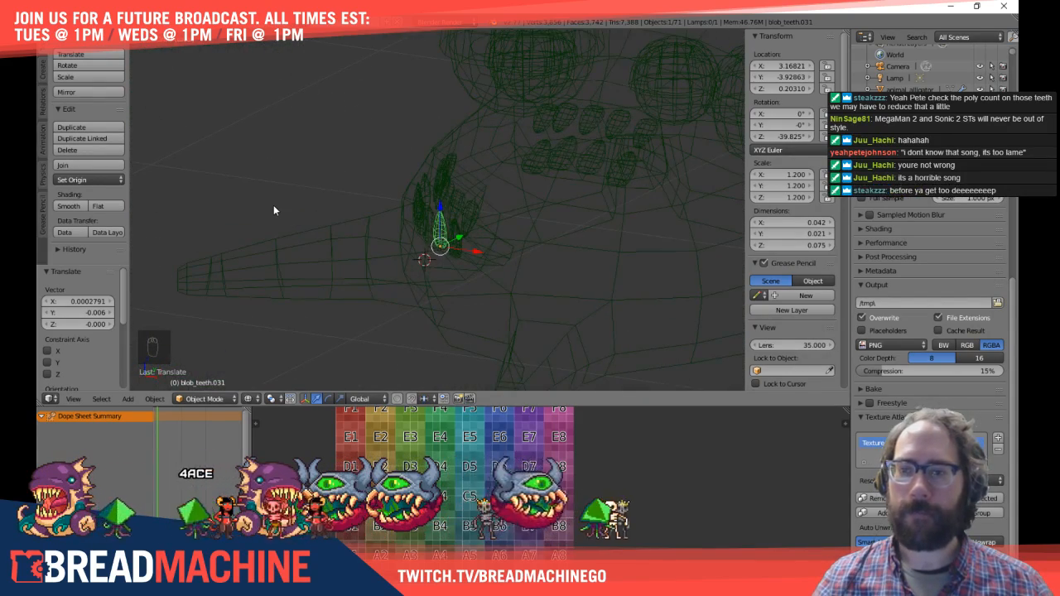
middle_drag(278, 210, 358, 230)
scroll(483, 237, up, 3)
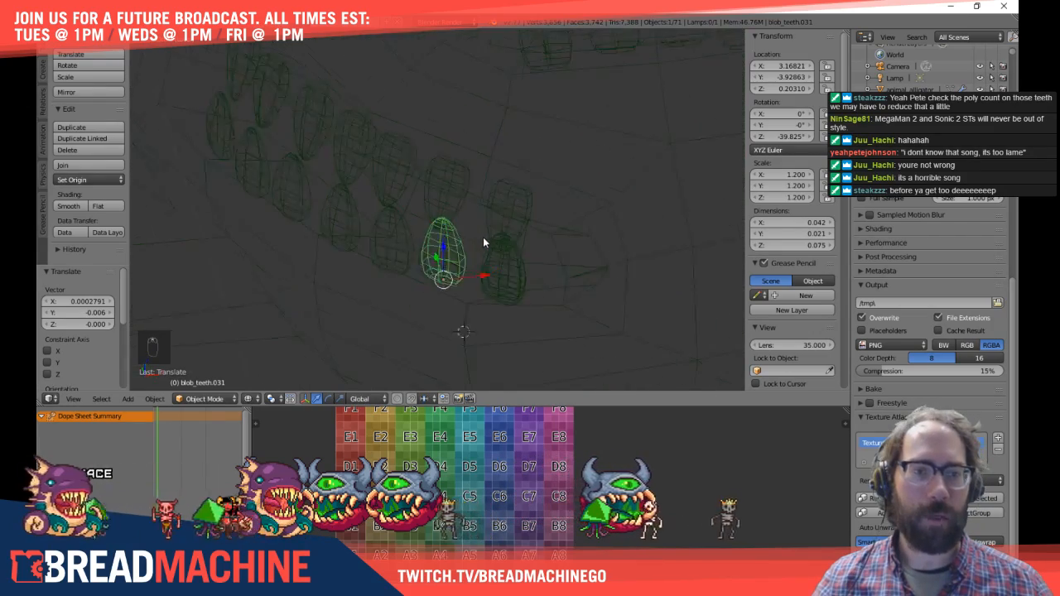
scroll(482, 238, down, 2)
shift+middle_drag(528, 184, 546, 331)
mouse_move(419, 123)
middle_down()
mouse_move(419, 171)
mouse_move(395, 159)
mouse_move(456, 262)
middle_up()
key(z)
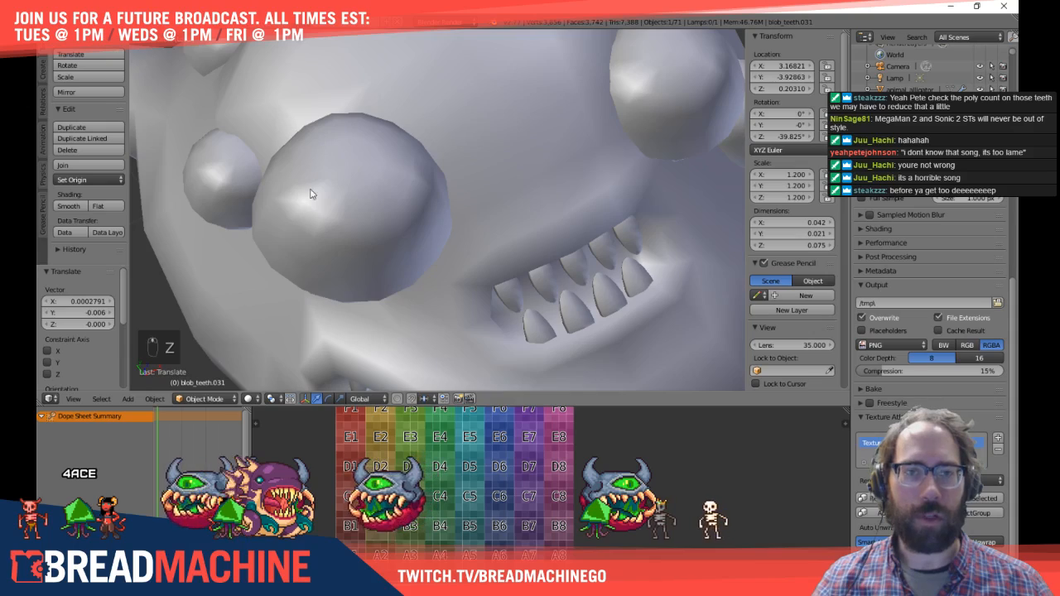
Step: Open the blob body's mesh in Edit Mode and leave none of its geometry selected
middle_drag(312, 194, 574, 170)
right_click(574, 170)
key(Tab)
middle_drag(552, 206, 612, 301)
key(a)
key(a)
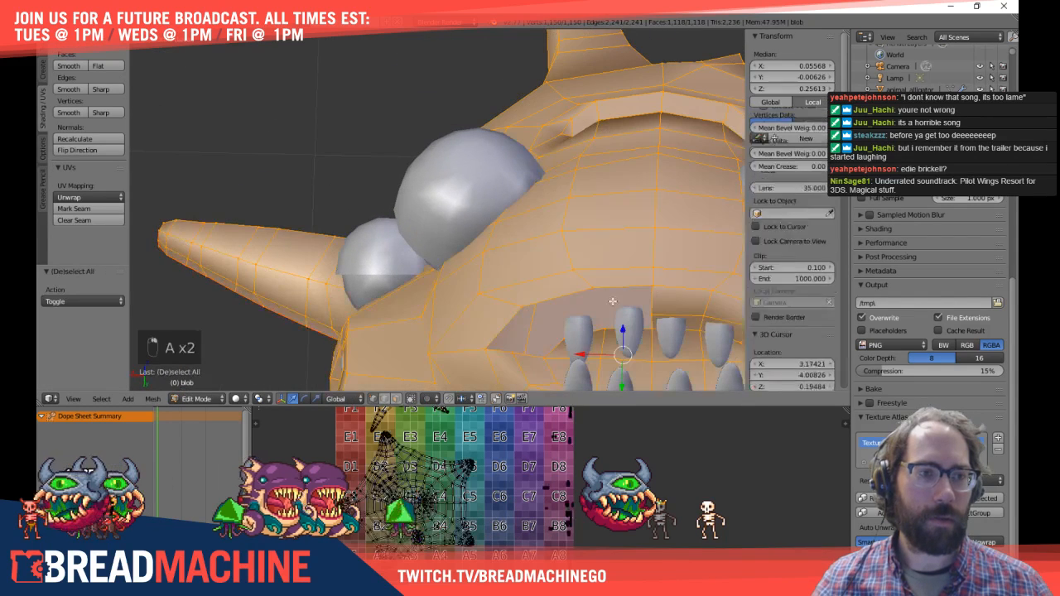
key(a)
middle_drag(627, 349, 449, 79)
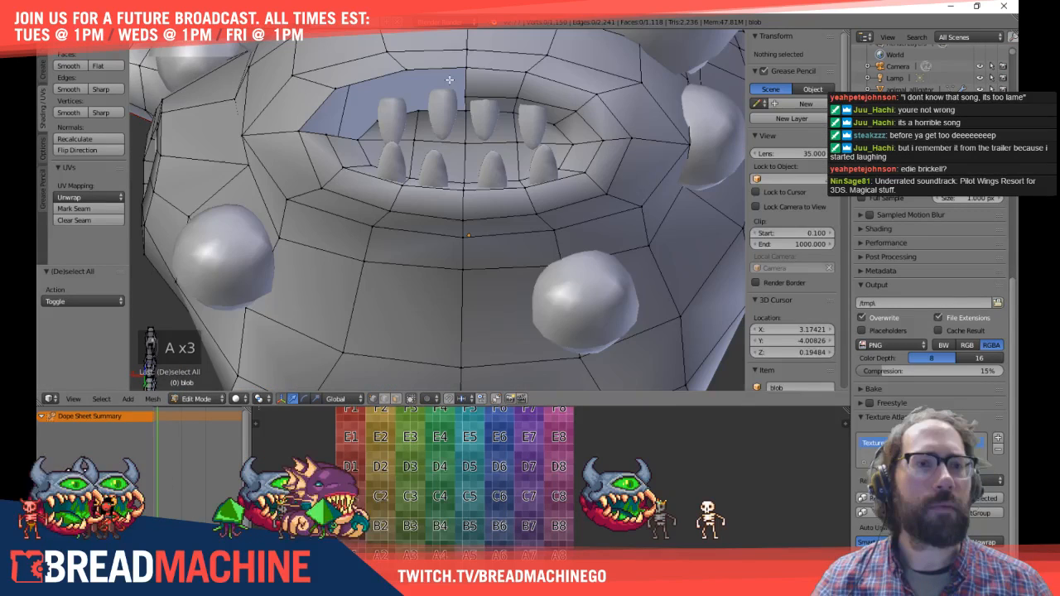
Step: Try to reveal hidden geometry in the blob mesh and examine the gap inside the upper mouth
key(alt+h)
key(s)
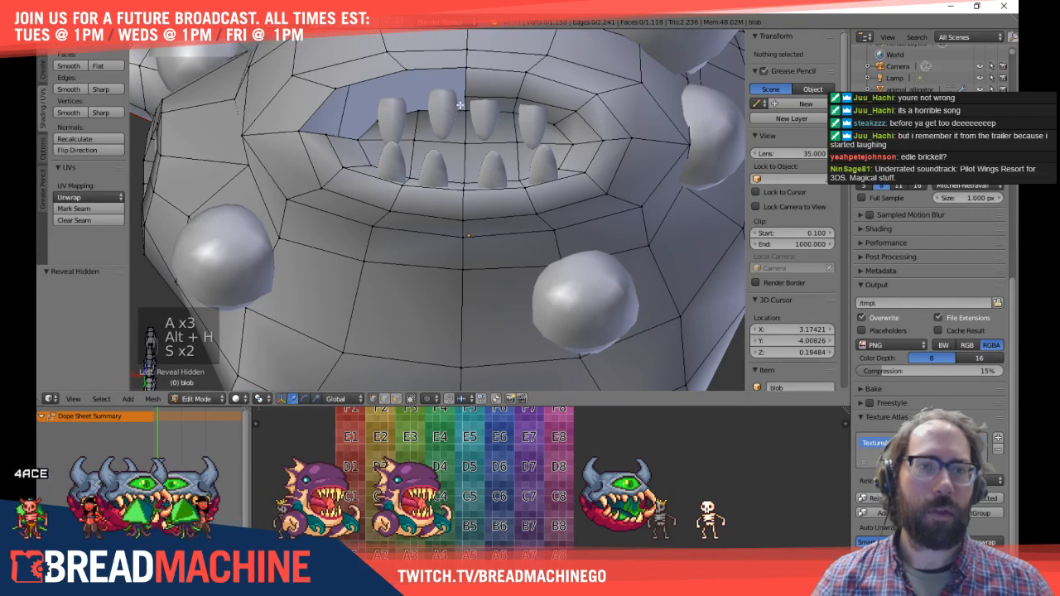
scroll(460, 105, up, 5)
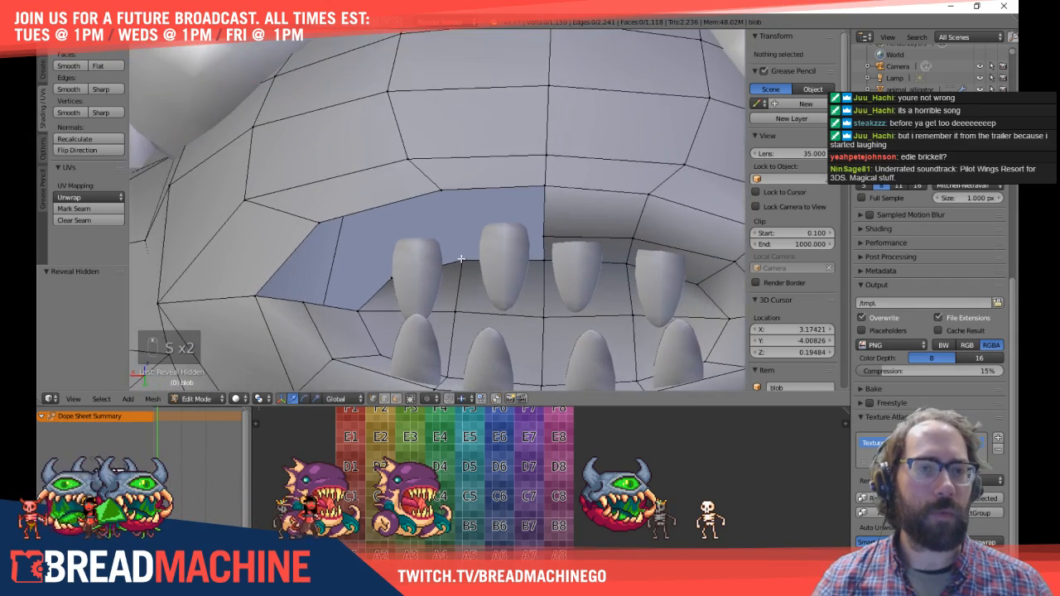
middle_drag(460, 259, 302, 206)
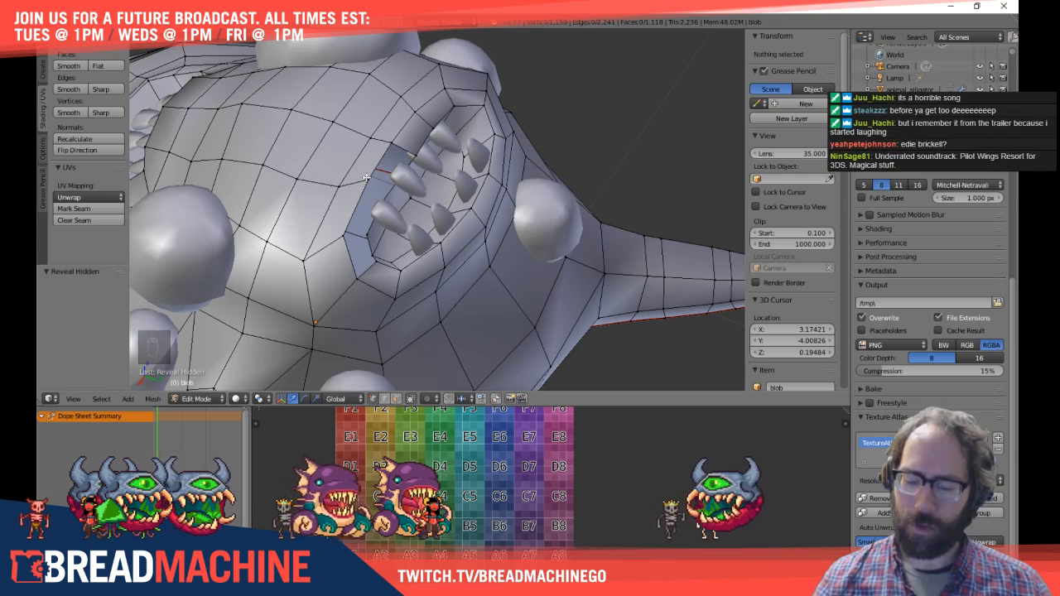
key(alt+h)
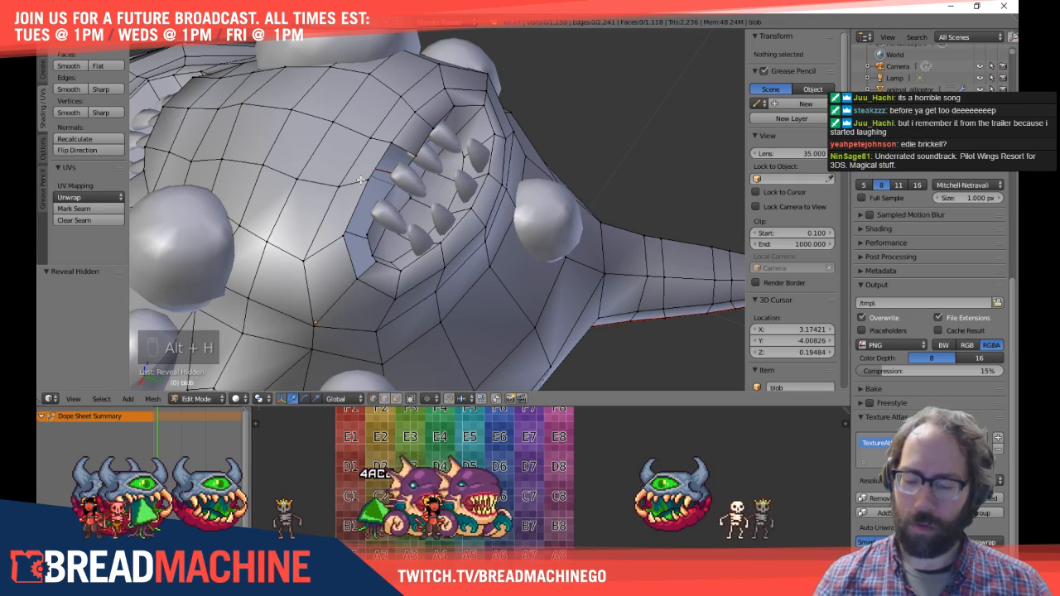
Step: Clear the mesh selection and examine the missing faces along the upper mouth's top lip from several angles
key(a)
key(a)
scroll(364, 181, up, 3)
shift+middle_drag(377, 276, 397, 283)
scroll(428, 177, up, 1)
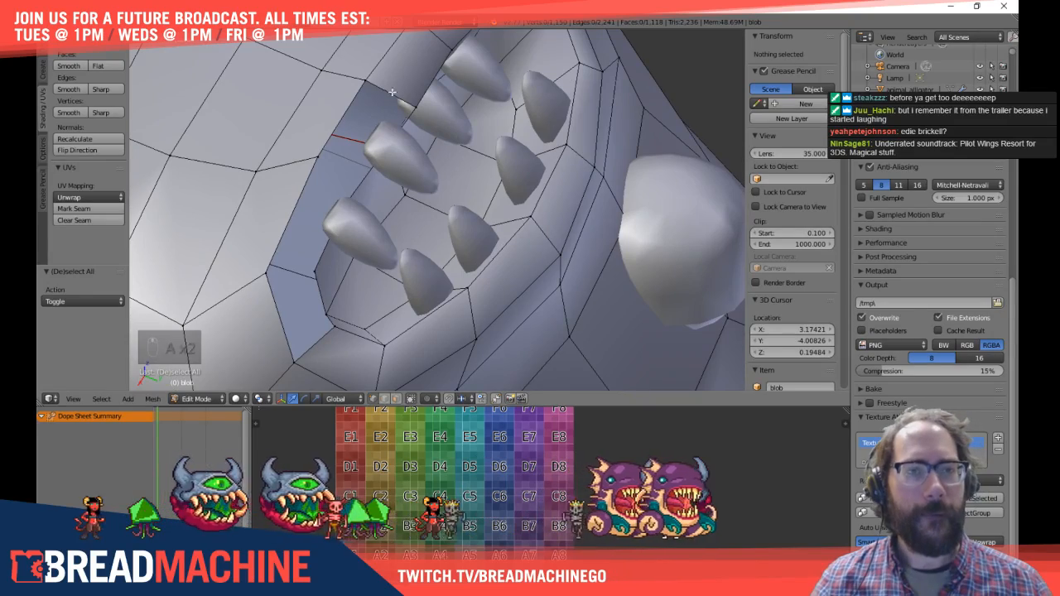
middle_drag(427, 177, 338, 122)
scroll(338, 122, down, 8)
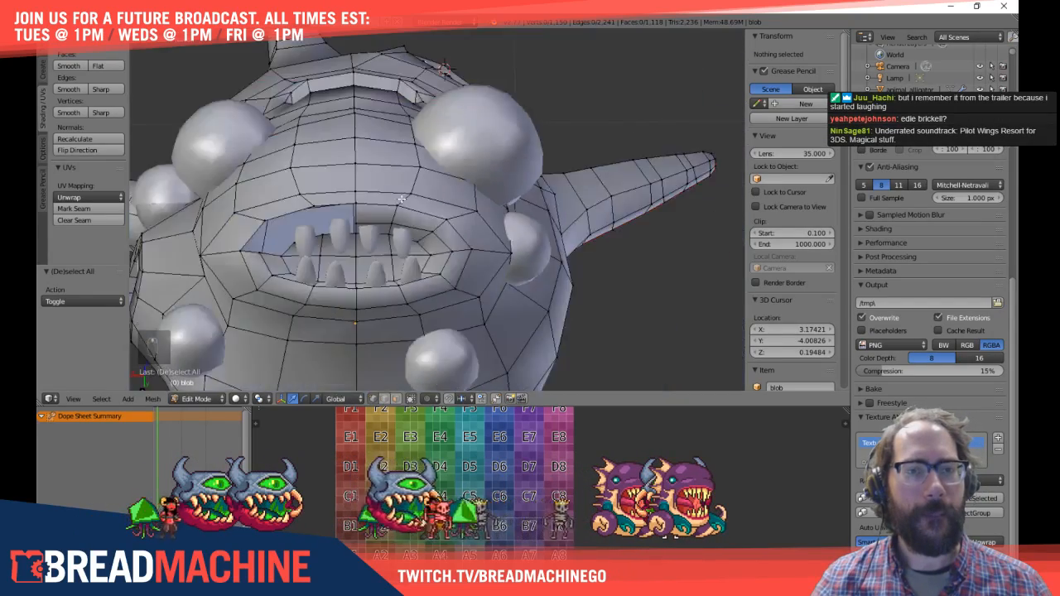
scroll(402, 199, up, 5)
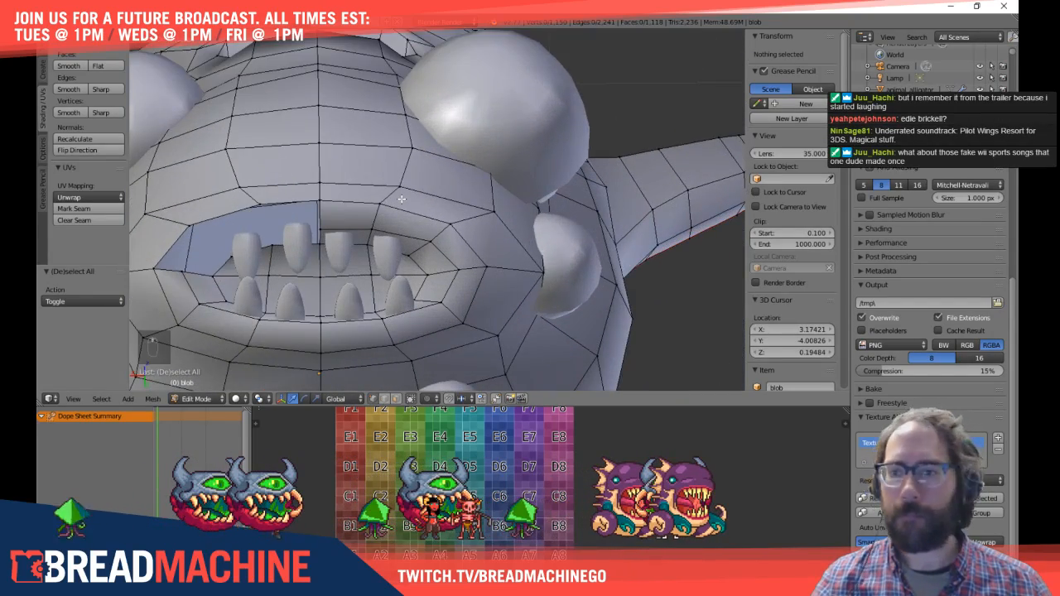
key(KP_7)
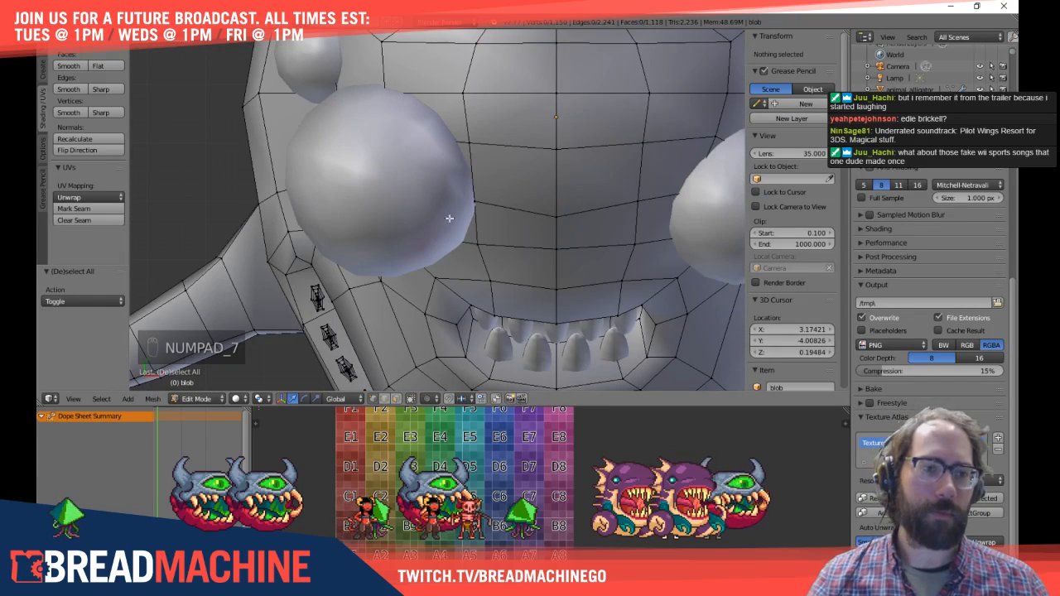
Step: Extrude the top lip's centre vertex twice along the gap, about 0.1 in X each time, and join the end to the mouth-corner vertex
middle_drag(448, 218, 426, 291)
scroll(421, 270, up, 4)
right_click(307, 252)
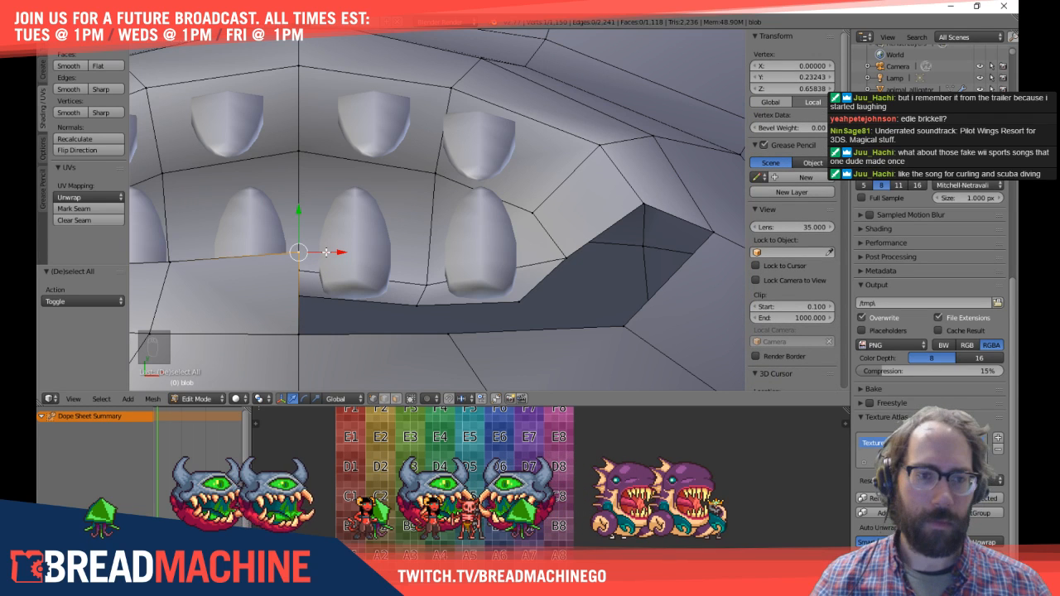
key(e)
key(e)
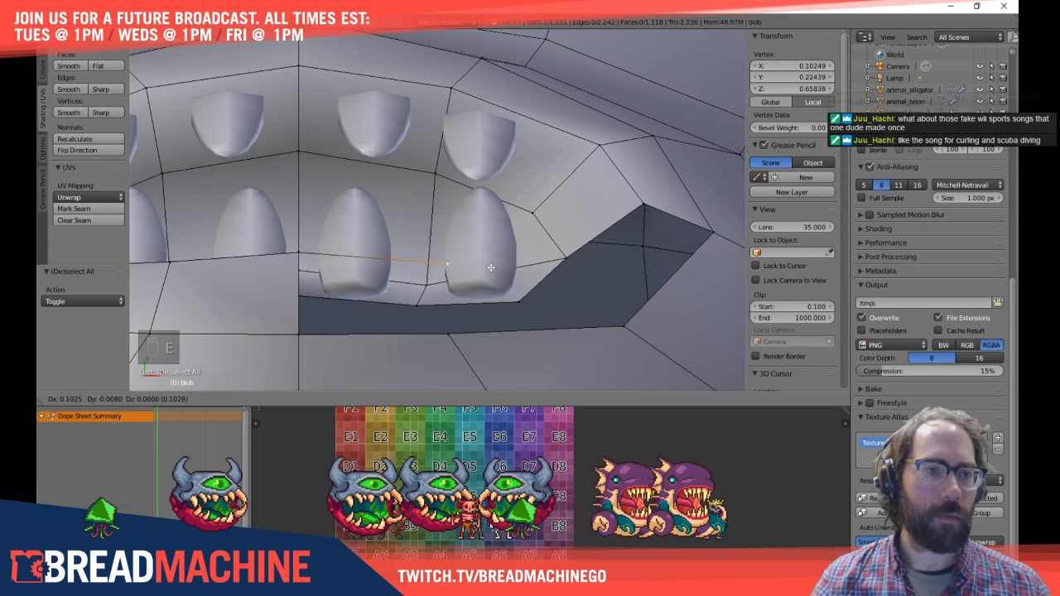
click(655, 256)
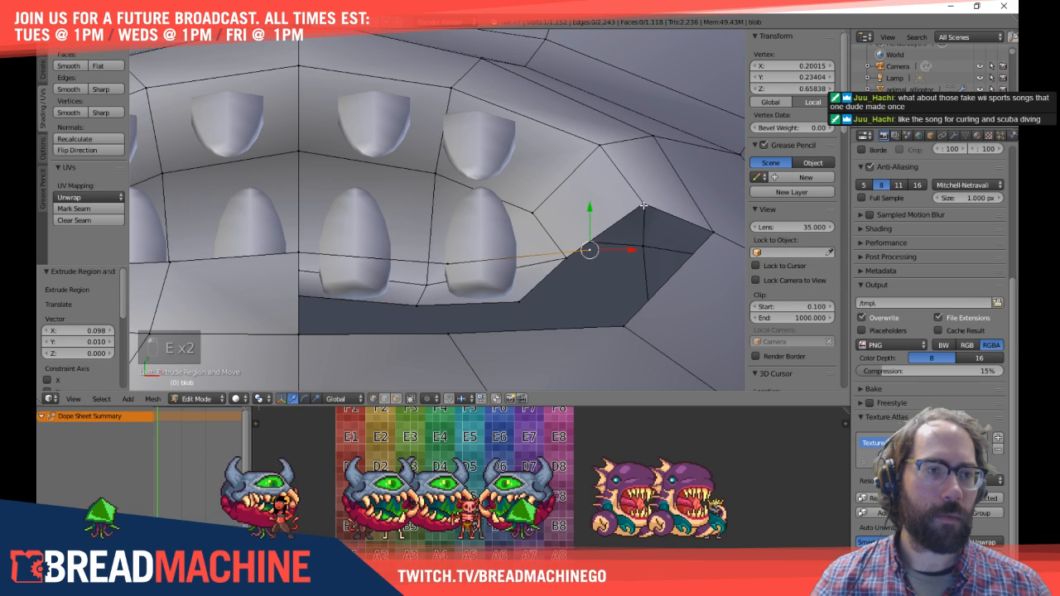
key(f)
key(a)
Step: Fill the three missing outer lip faces between the new edge chain and the opposite outer edges, using edge selection
key(ctrl+Tab)
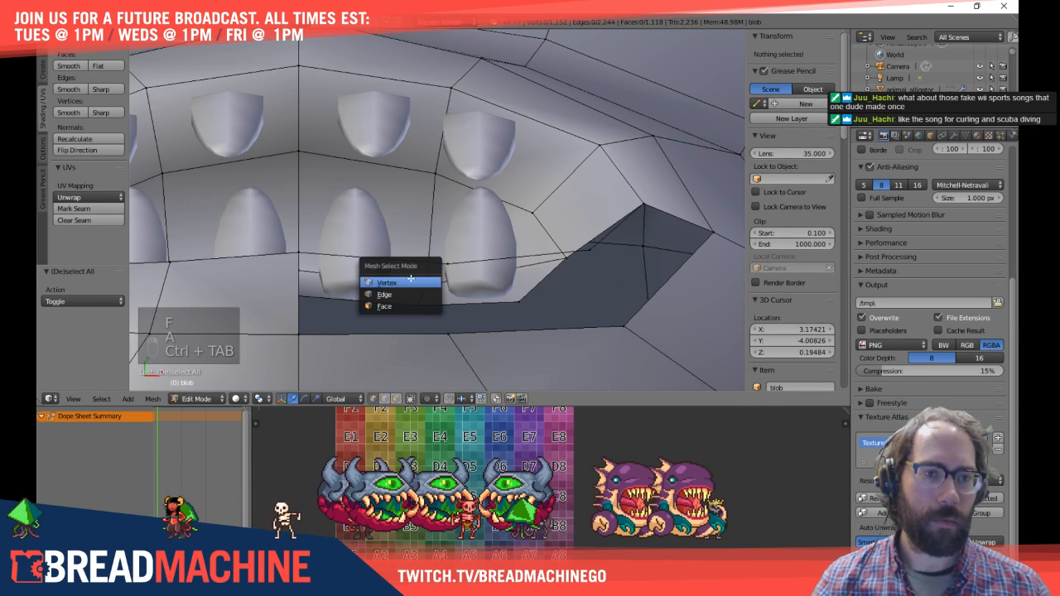
click(370, 294)
right_click(369, 262)
shift+right_click(373, 333)
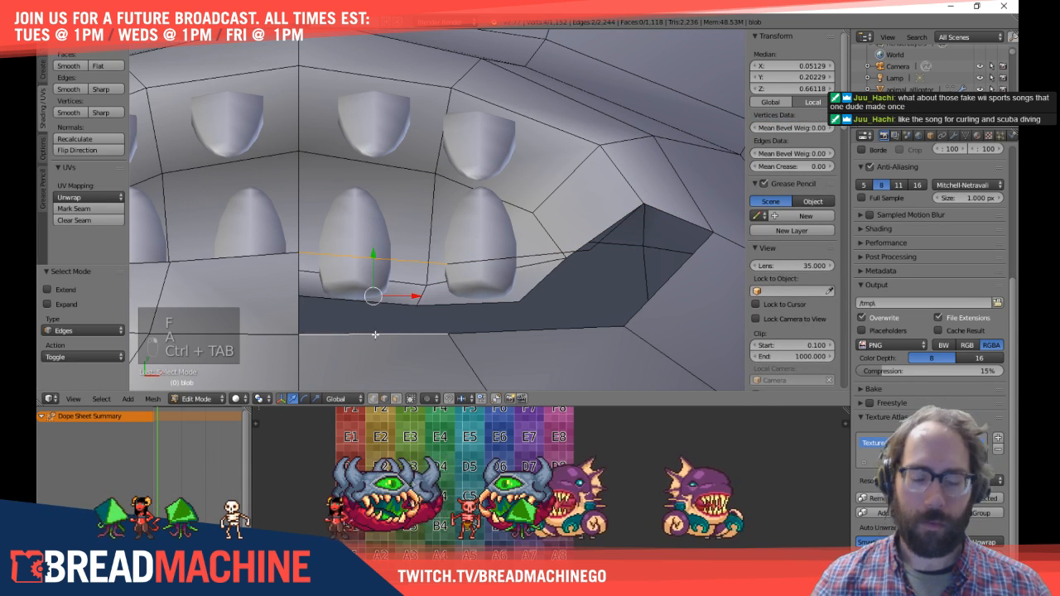
key(f)
key(f)
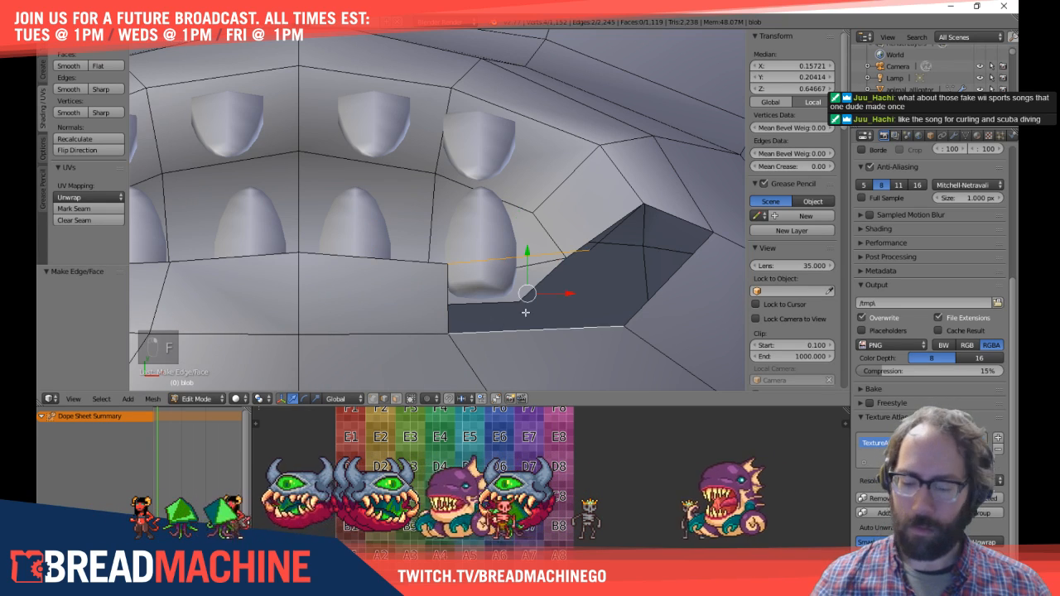
right_click(601, 242)
right_click(645, 294)
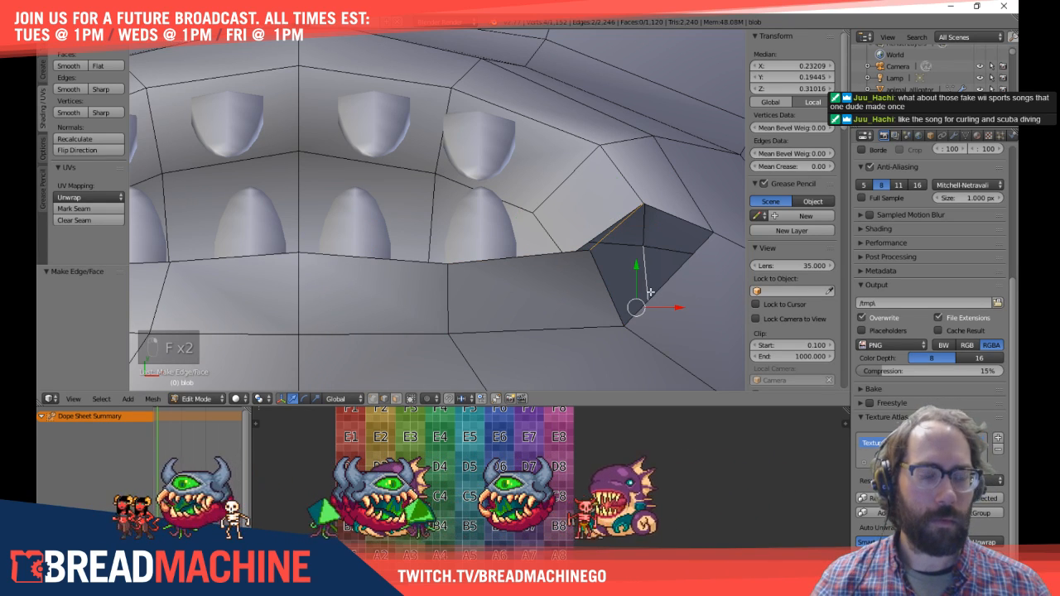
right_click(681, 283)
key(f)
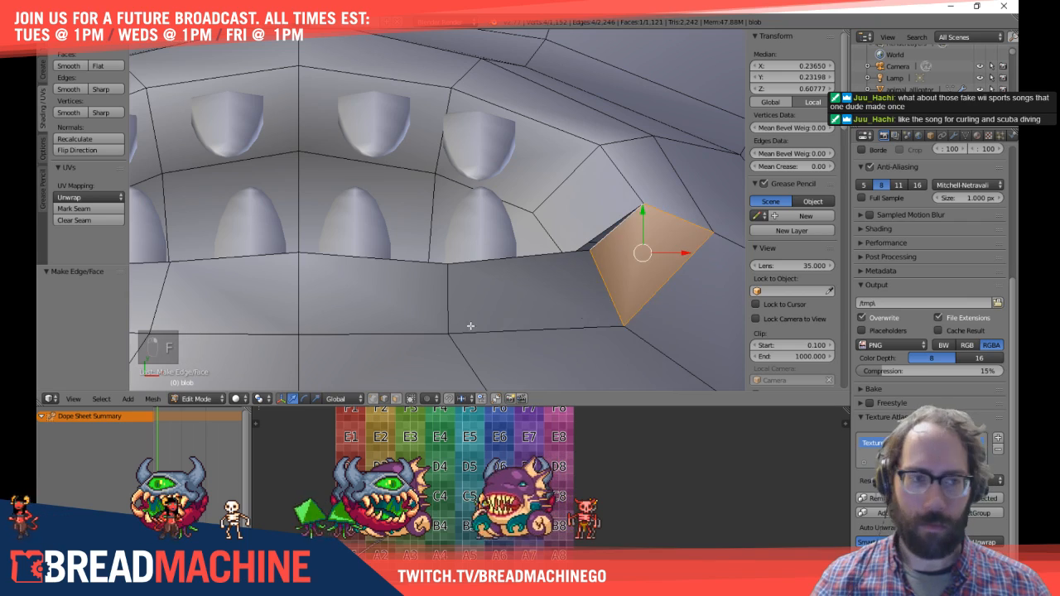
Step: Fill the three missing faces on the inner side of the top lip, between the new edges and the mouth interior
middle_drag(615, 294, 394, 160)
shift+right_click(390, 120)
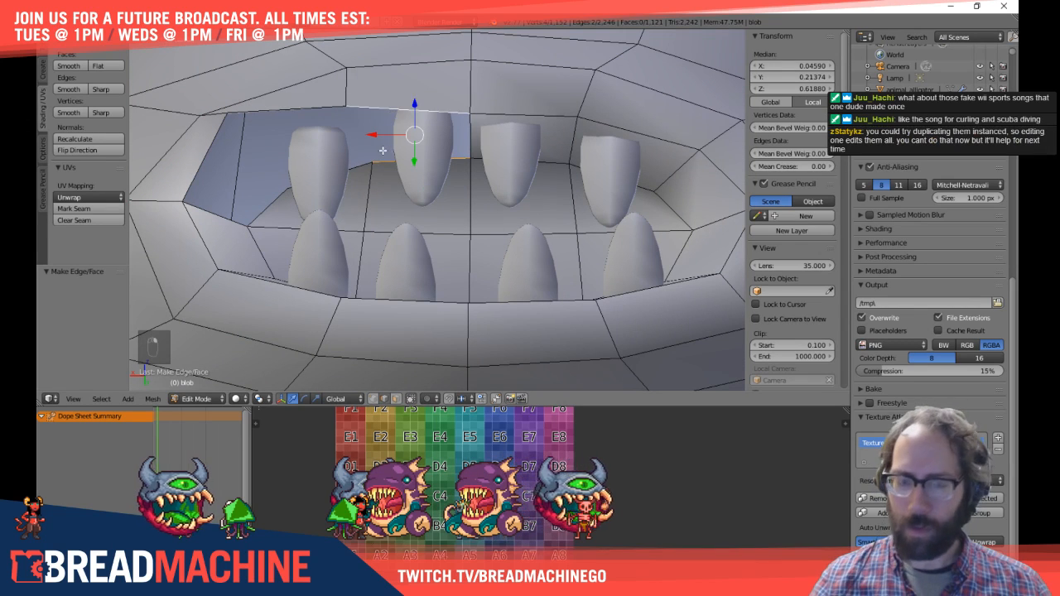
key(f)
right_click(286, 110)
shift+right_click(351, 168)
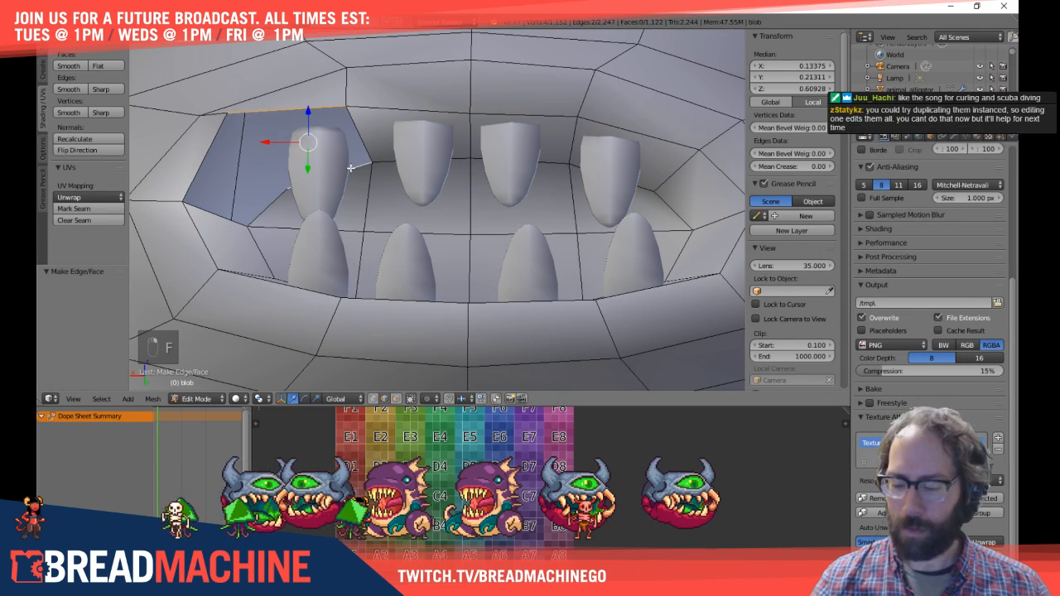
key(f)
right_click(209, 154)
shift+right_click(277, 193)
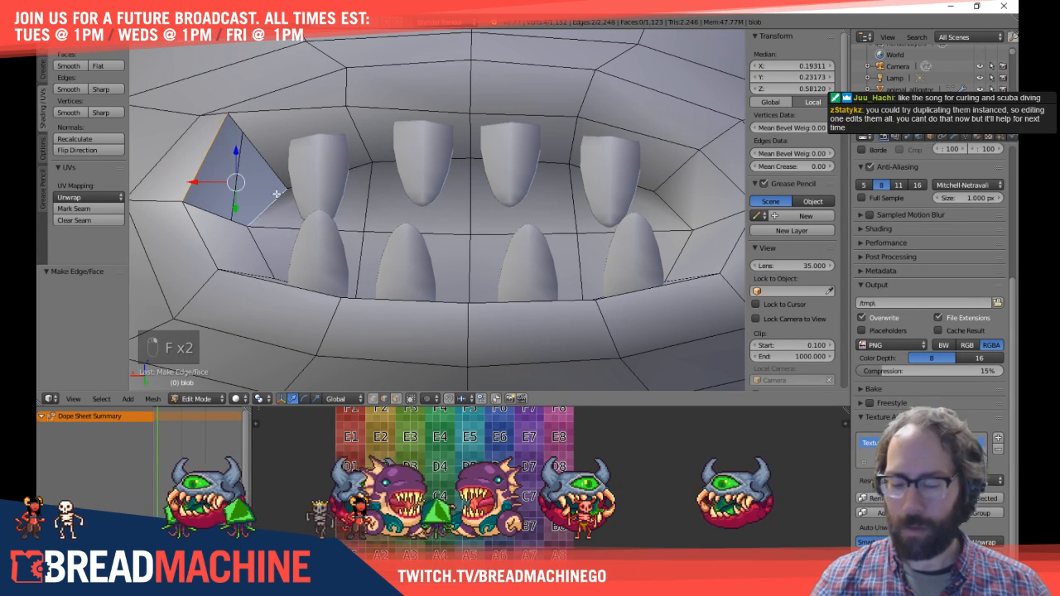
key(f)
Step: Lower the new lip vertex near the mouth corner by 0.027 in Z, and shift the middle one 0.007 in Y and -0.008 in Z
middle_drag(277, 194, 250, 143)
key(ctrl+Tab)
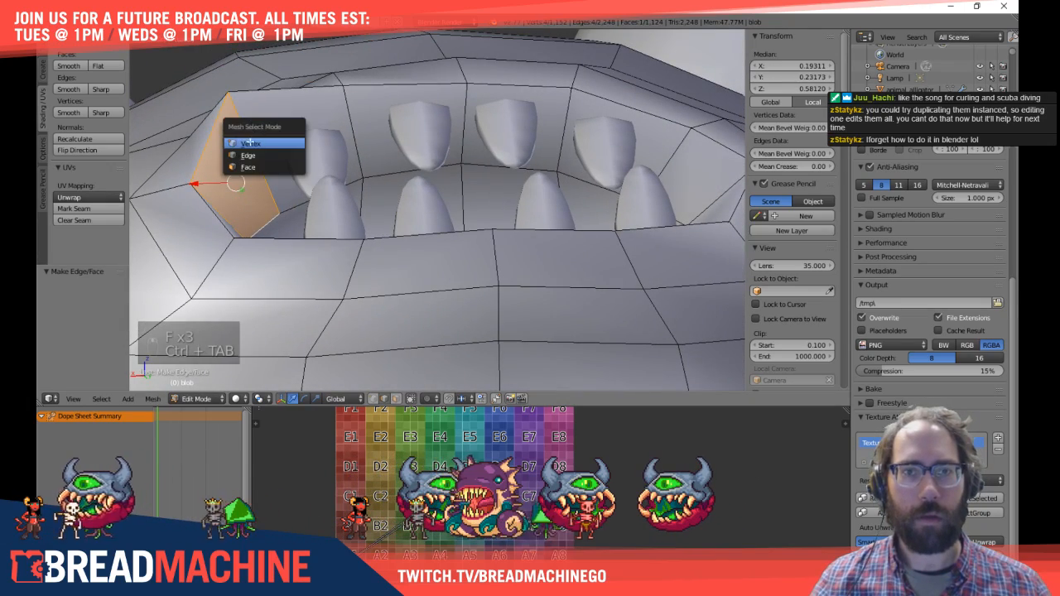
click(250, 143)
right_click(230, 92)
key(KP_3)
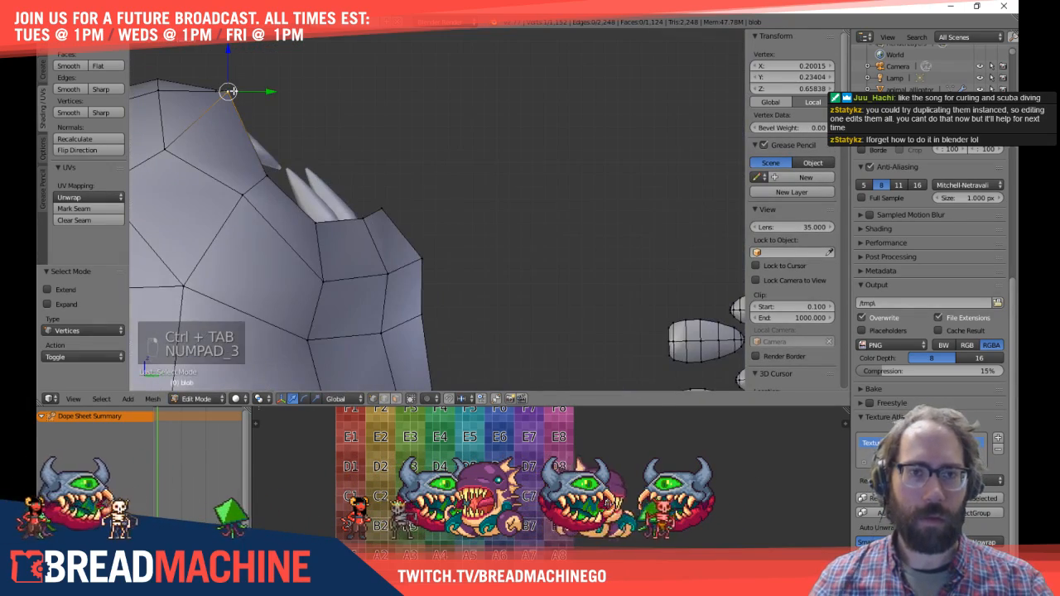
key(g)
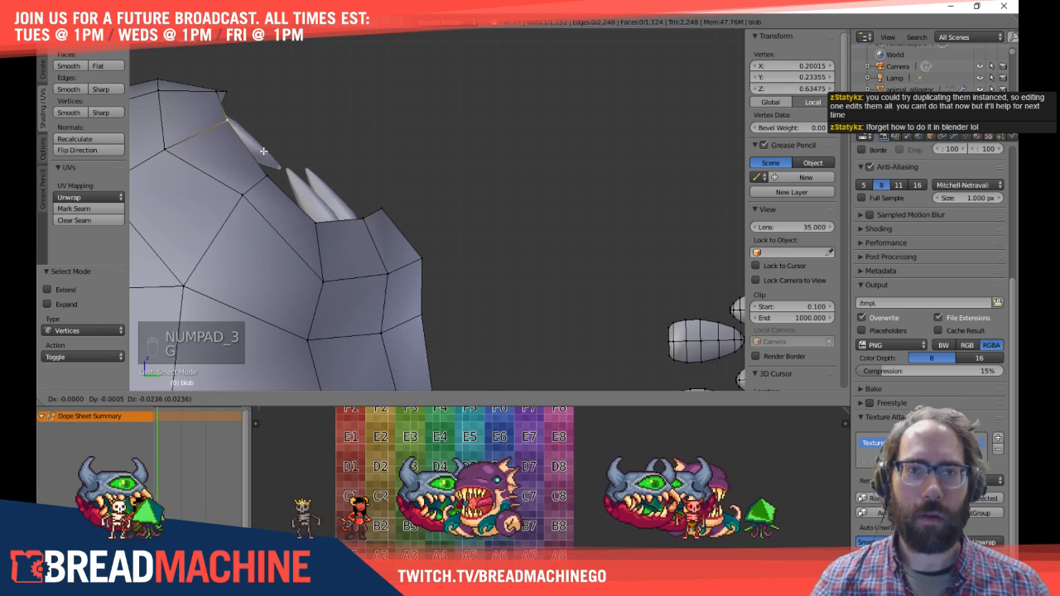
click(225, 93)
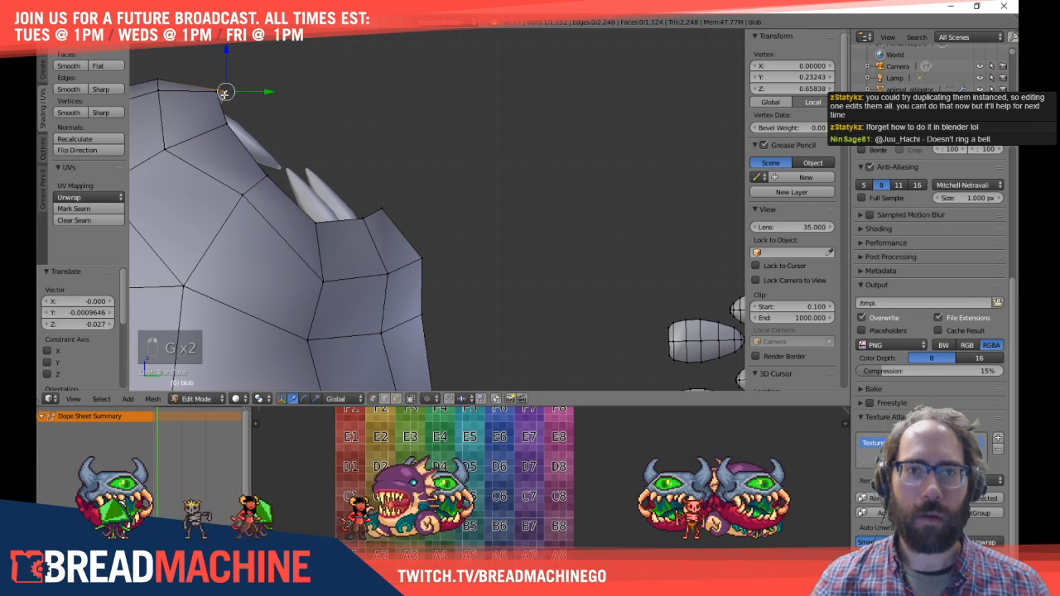
key(g)
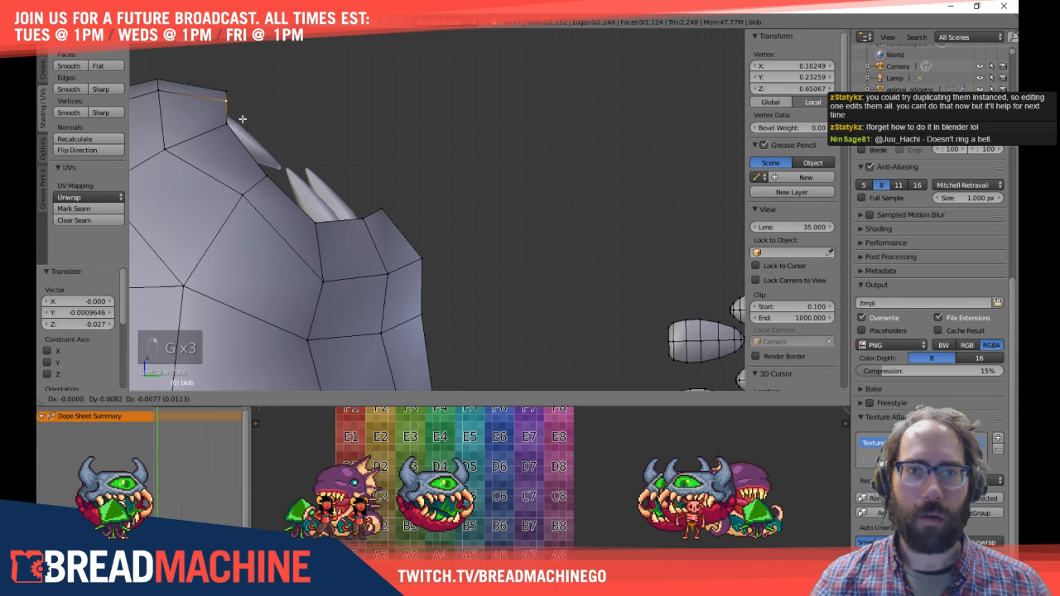
click(243, 119)
Step: Move the new corner-side lip vertex -0.004 in X and -0.008 in Y, and the middle one about -0.003 in X and -0.005 in Y
middle_drag(242, 119, 535, 180)
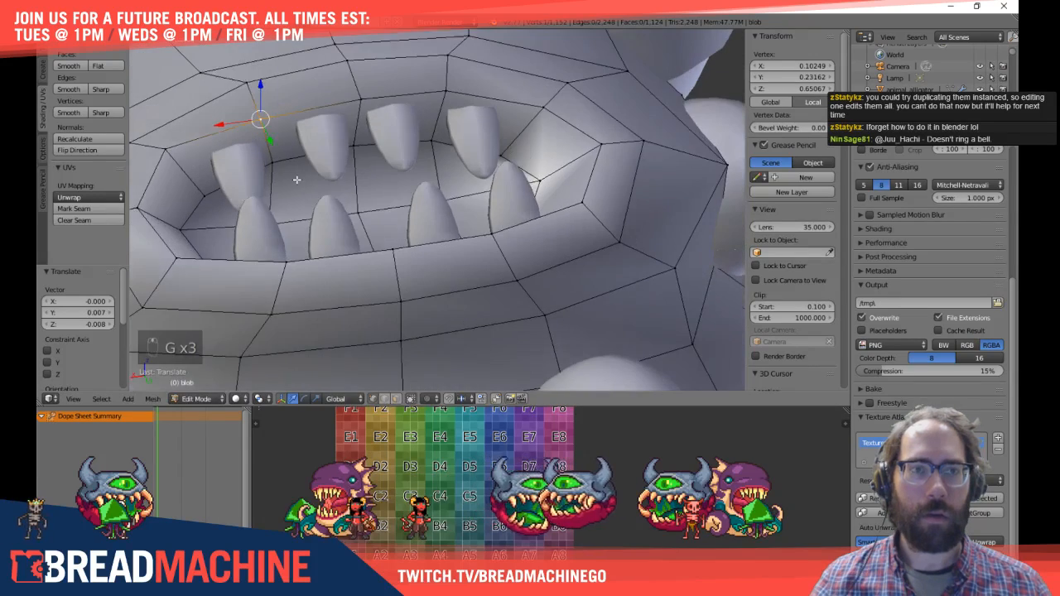
key(KP_7)
shift+middle_drag(324, 217, 535, 338)
right_click(573, 249)
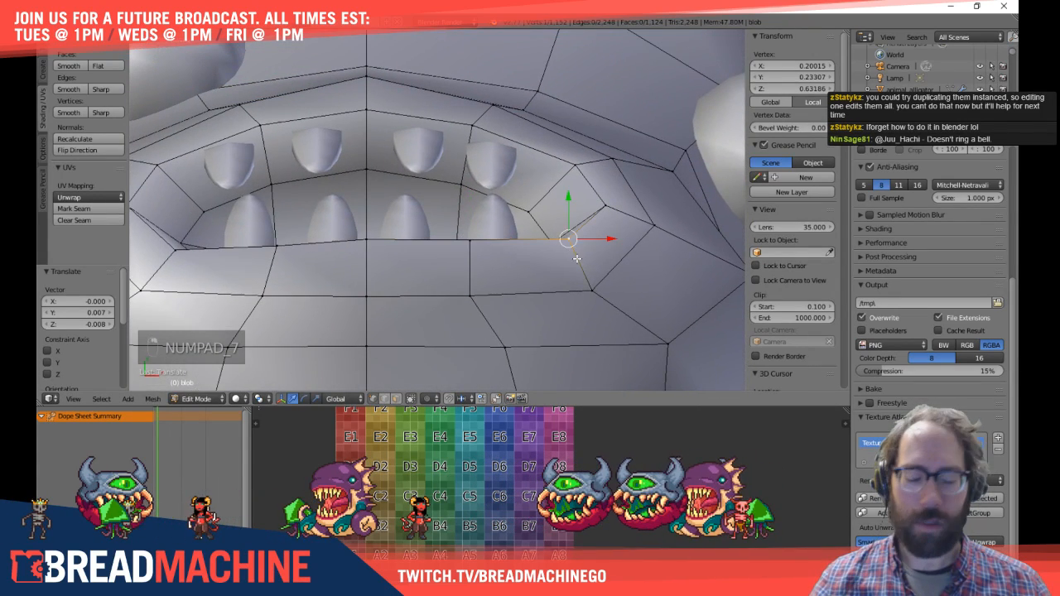
key(g)
key(g)
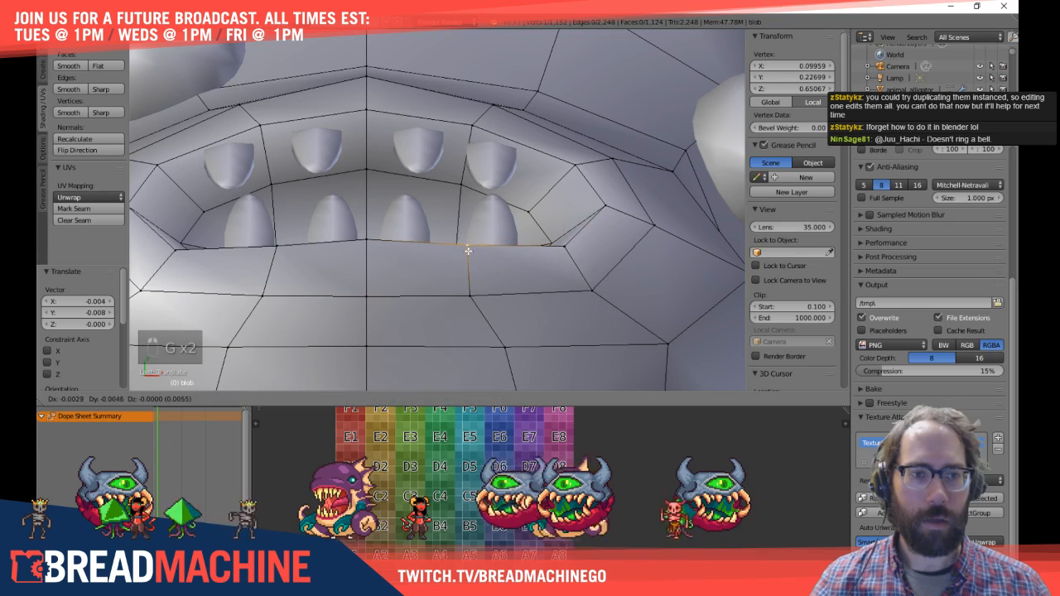
click(593, 273)
key(a)
Step: Smooth the top lip's curve by moving its new corner-side vertex -0.008 in X and -0.015 in Z
middle_drag(594, 261, 341, 165)
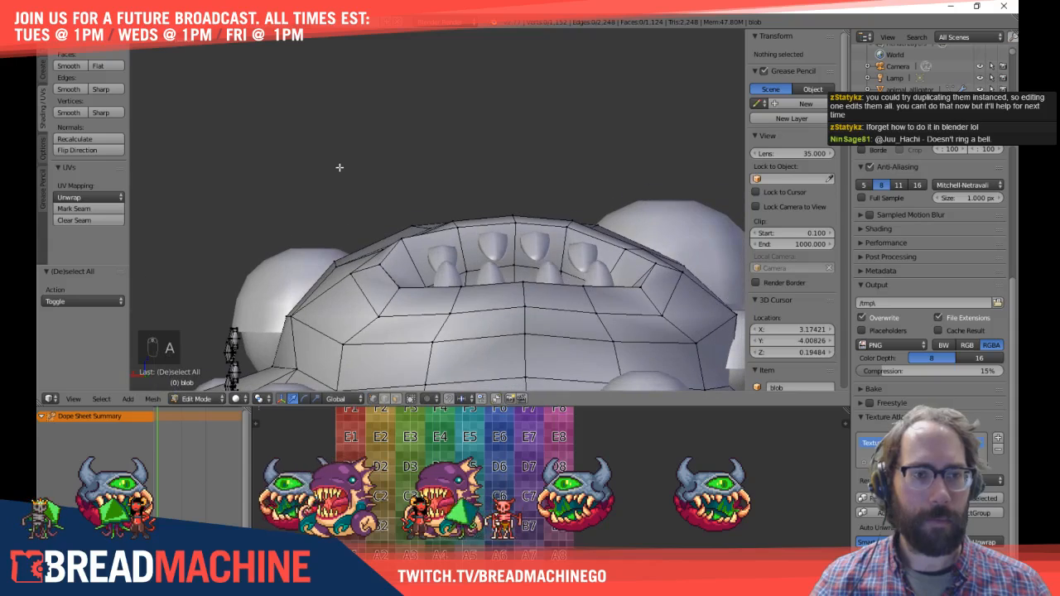
right_click(402, 238)
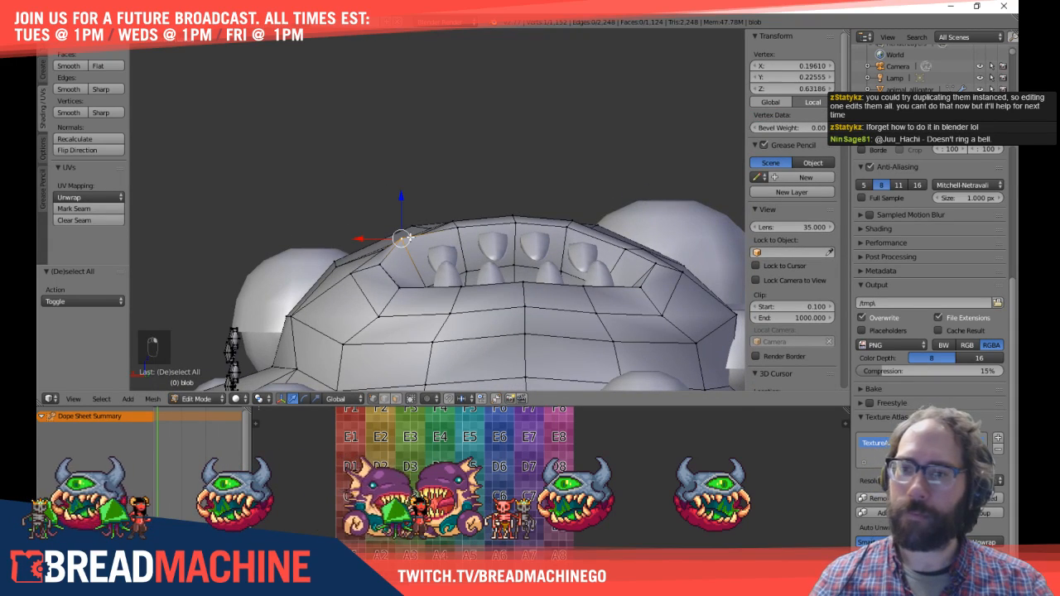
key(KP_3)
key(KP_6)
key(KP_6)
key(KP_6)
key(KP_6)
key(KP_6)
key(KP_6)
key(KP_6)
key(KP_6)
key(KP_6)
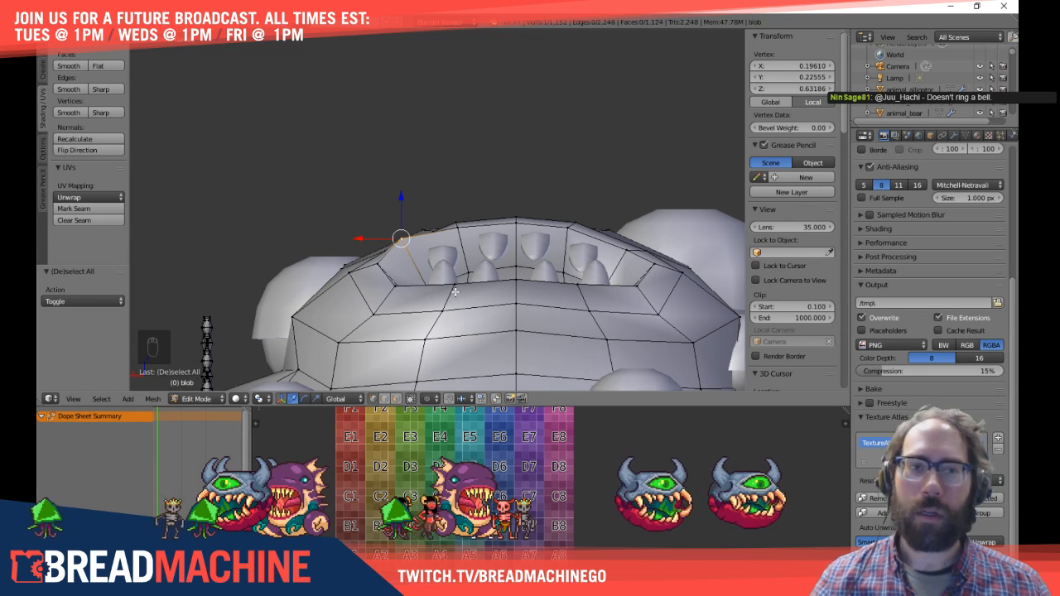
scroll(414, 256, up, 3)
scroll(406, 242, up, 2)
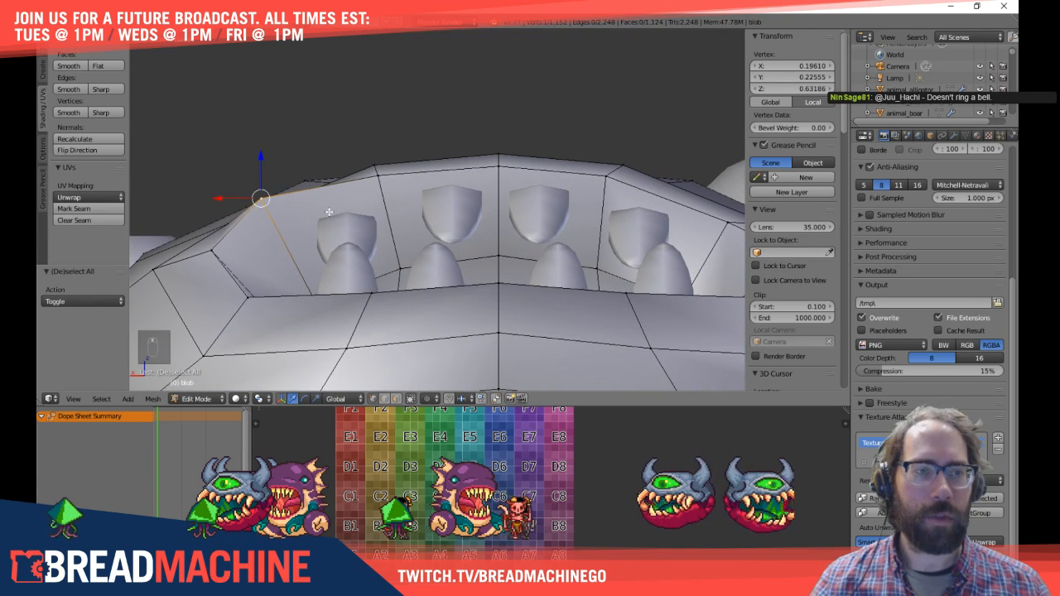
key(g)
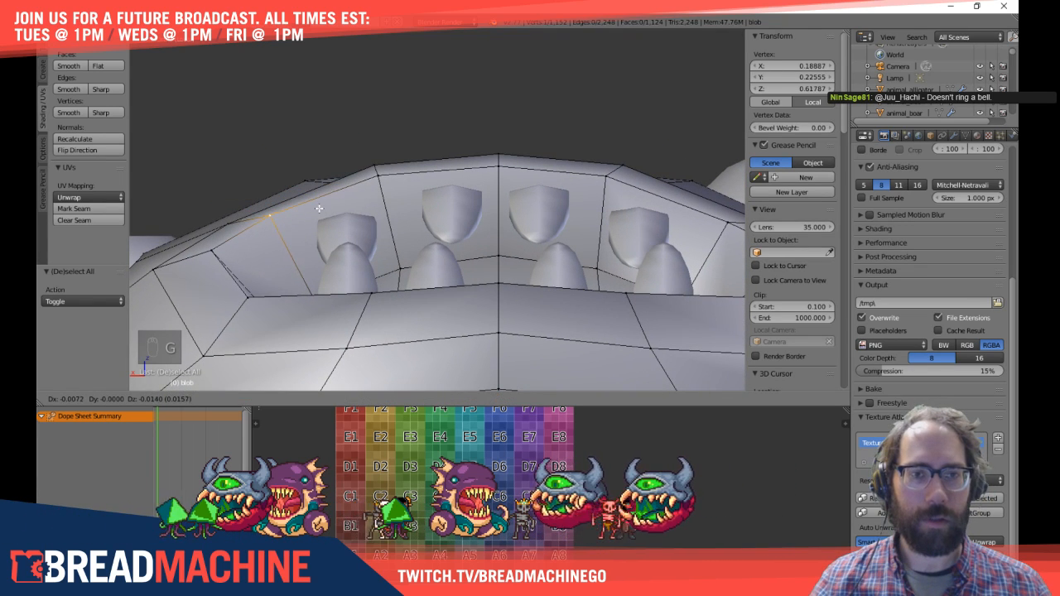
click(320, 210)
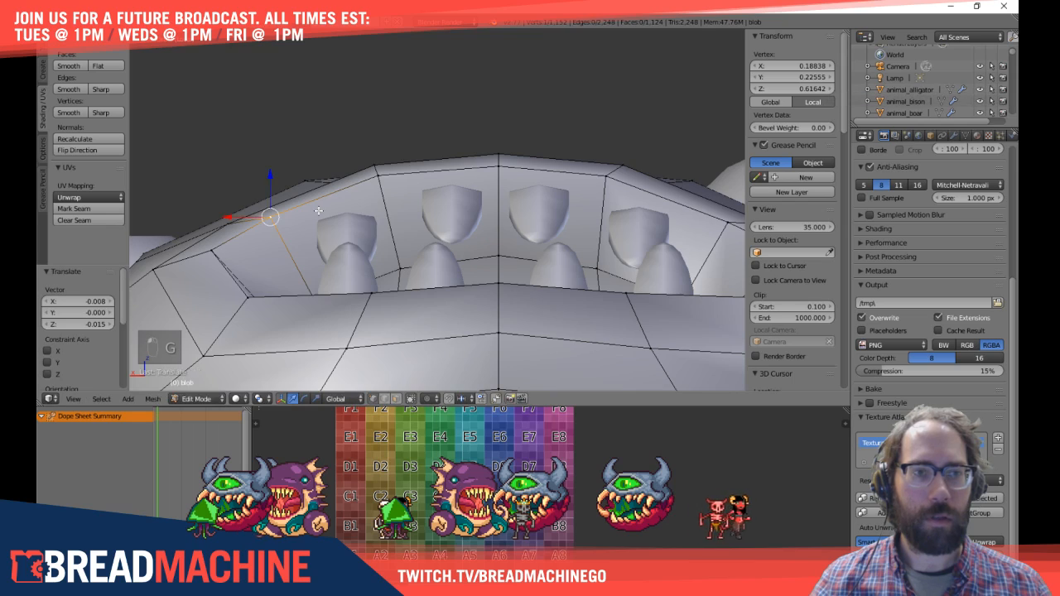
Step: Deselect the blob's geometry and return to Object Mode
scroll(320, 210, down, 3)
middle_drag(320, 210, 377, 226)
key(a)
scroll(350, 225, down, 3)
key(Tab)
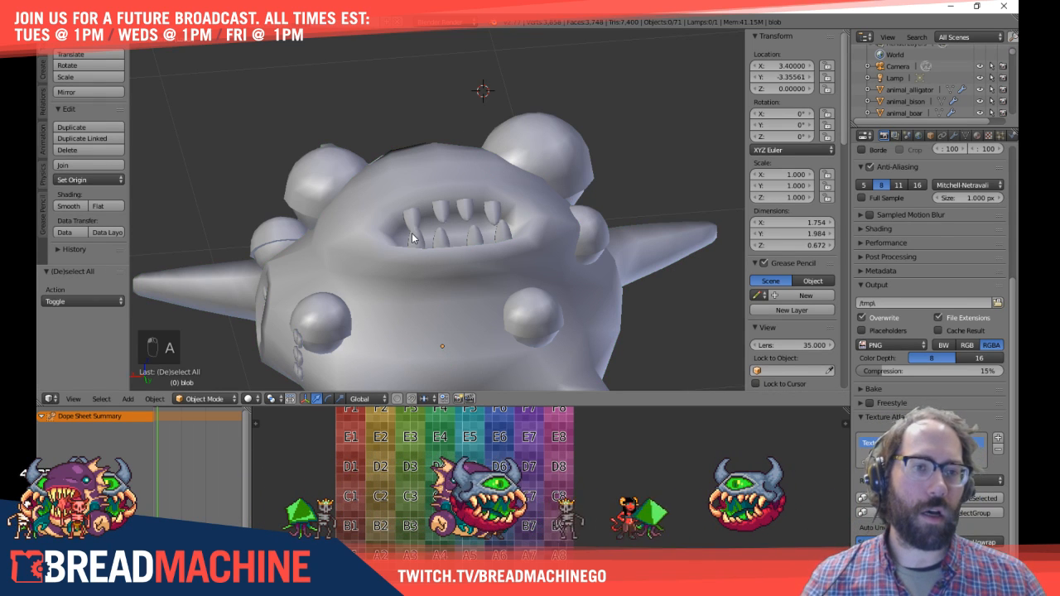
Step: Duplicate a tooth of the upper mouth, offset the copy 0.434 in Y and 0.244 in Z, isolate it and rotate it 36.517°
key(KP_3)
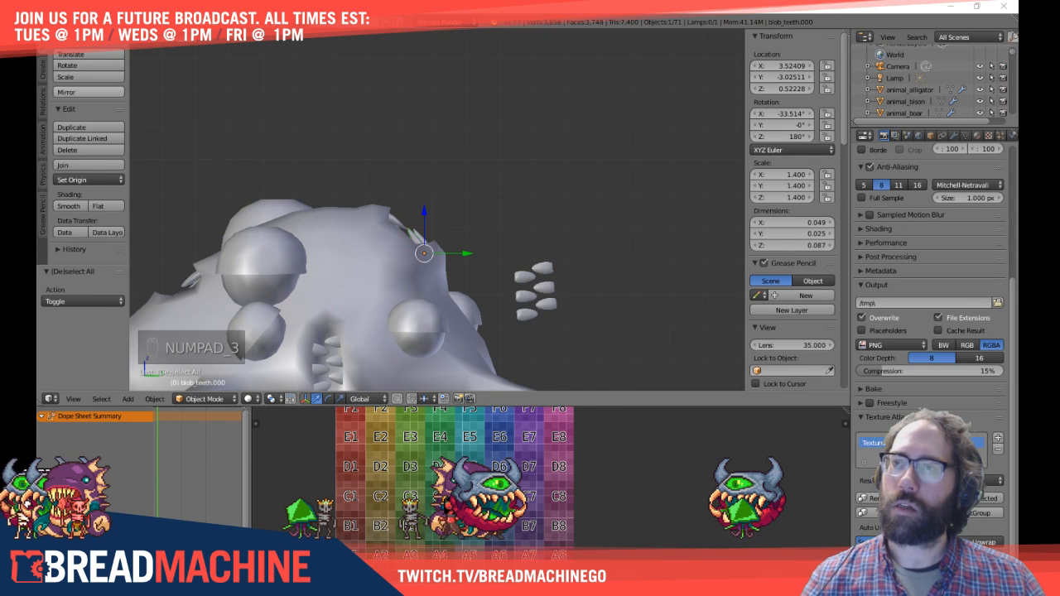
middle_drag(567, 241, 466, 219)
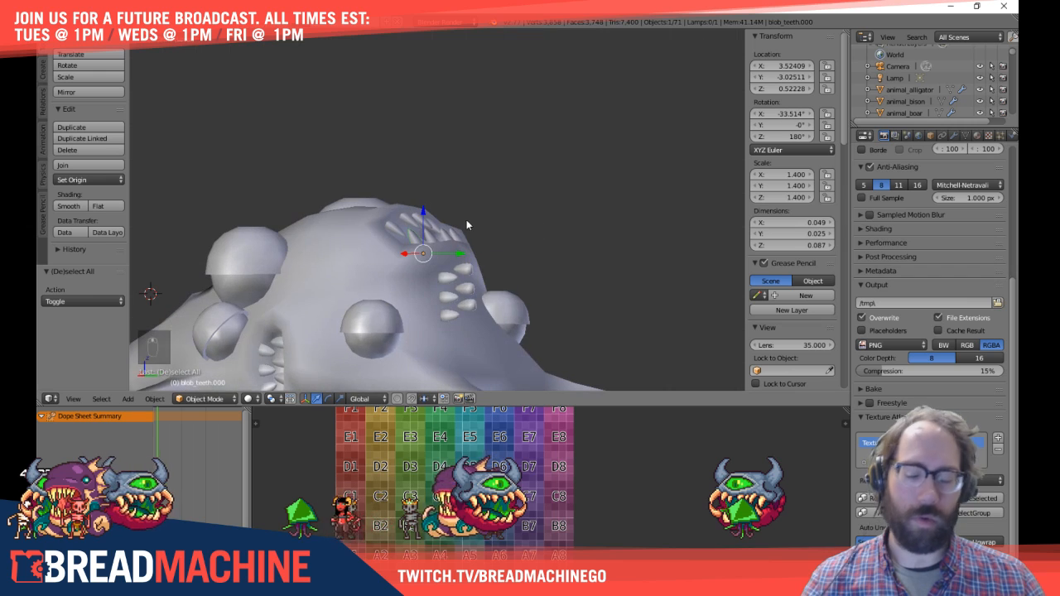
key(KP_3)
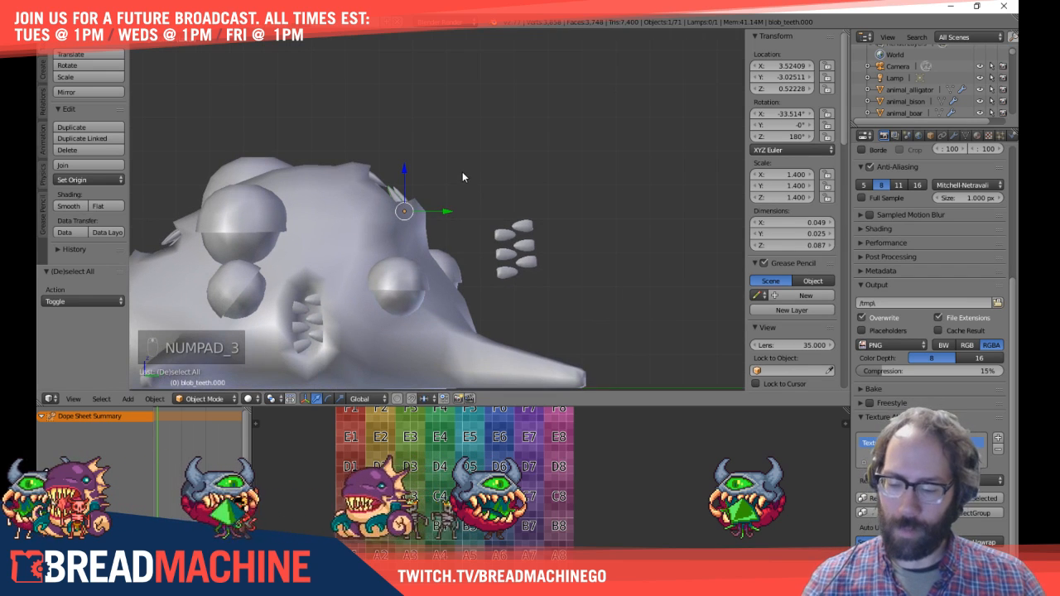
key(shift+d)
click(641, 98)
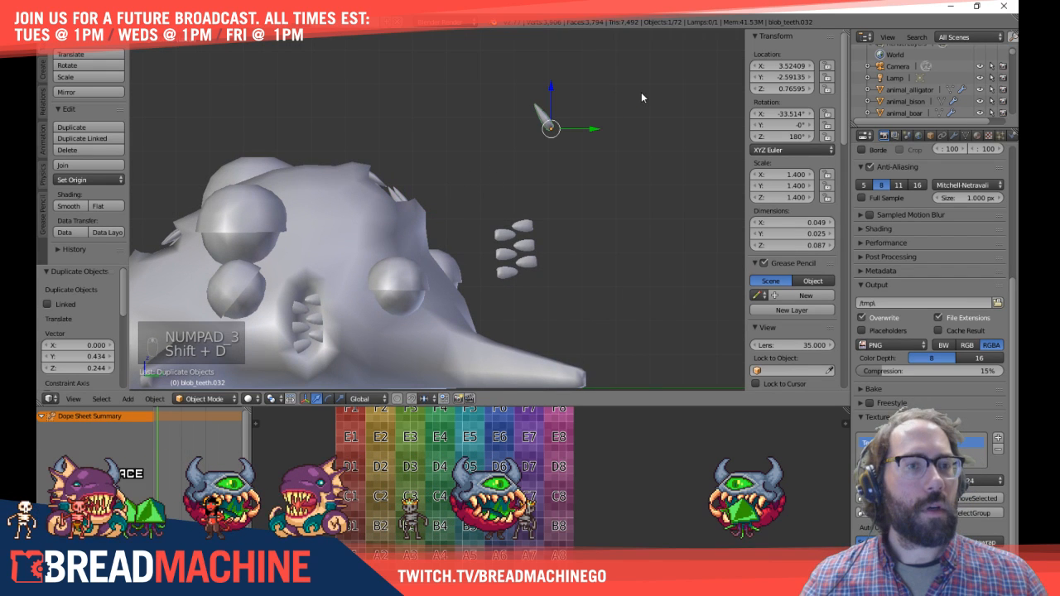
key(KP_Divide)
key(r)
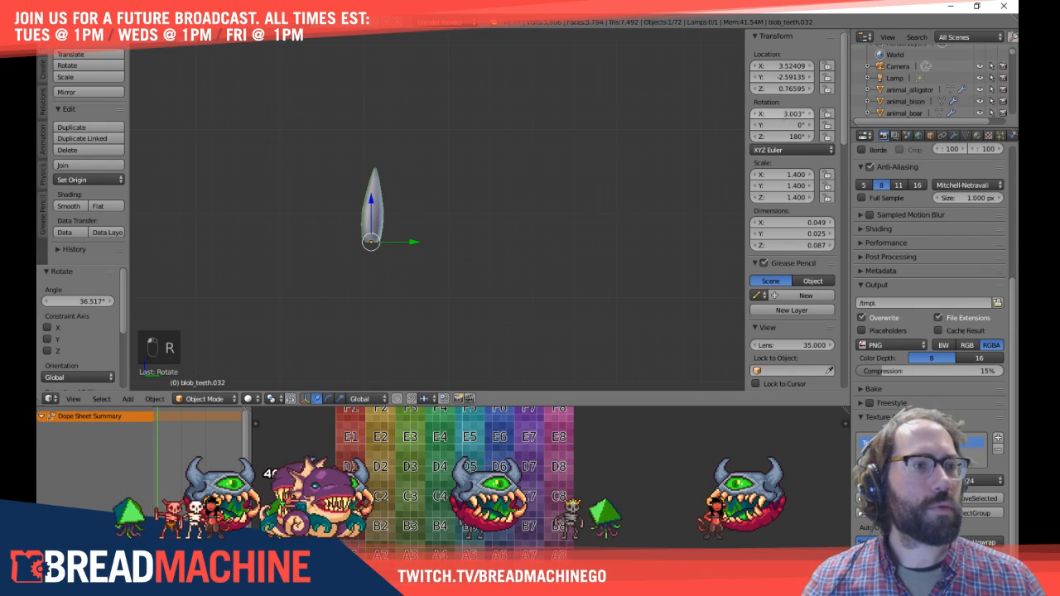
Step: Set the duplicated tooth's X and Z rotation to 0° so it stands upright
click(779, 112)
text(0)
key(Tab)
key(Tab)
text(0)
key(Return)
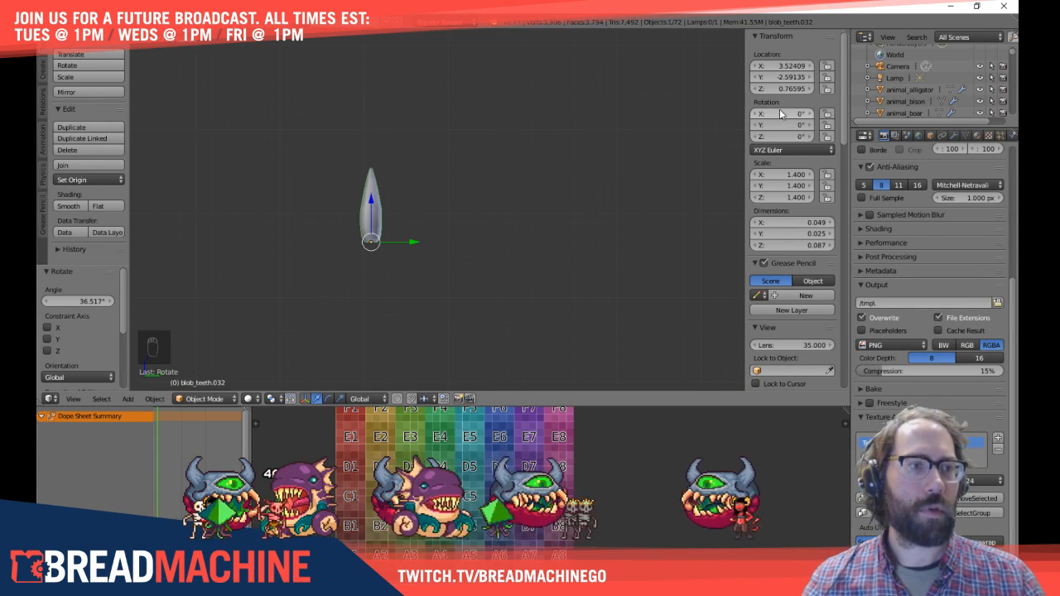
Step: Rename the upright tooth object as blob_teeth_root in the scene's object list
scroll(328, 298, down, 5)
key(KP_Decimal)
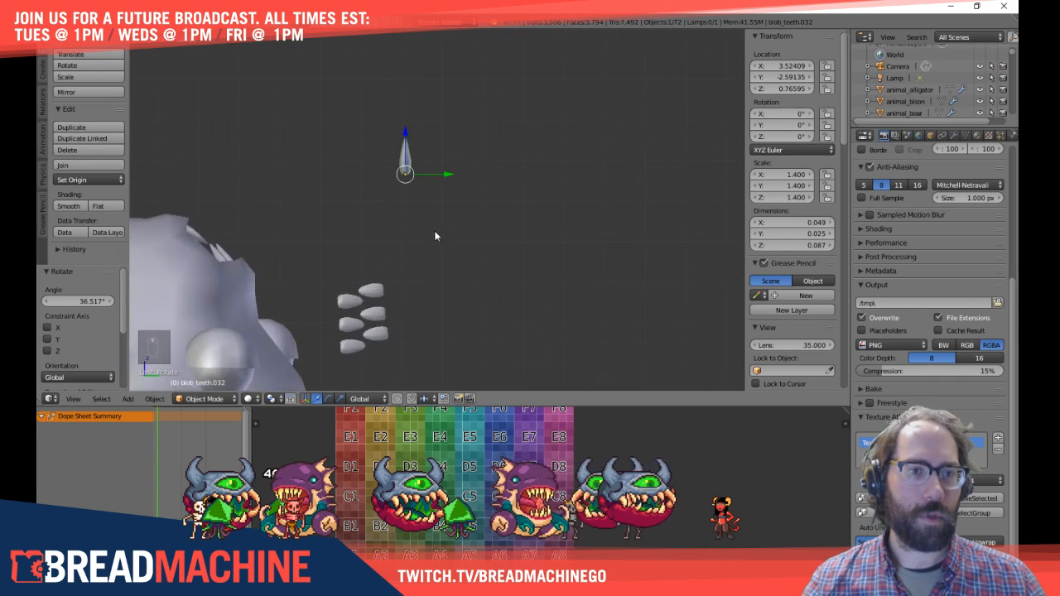
scroll(951, 100, down, 5)
scroll(944, 99, down, 10)
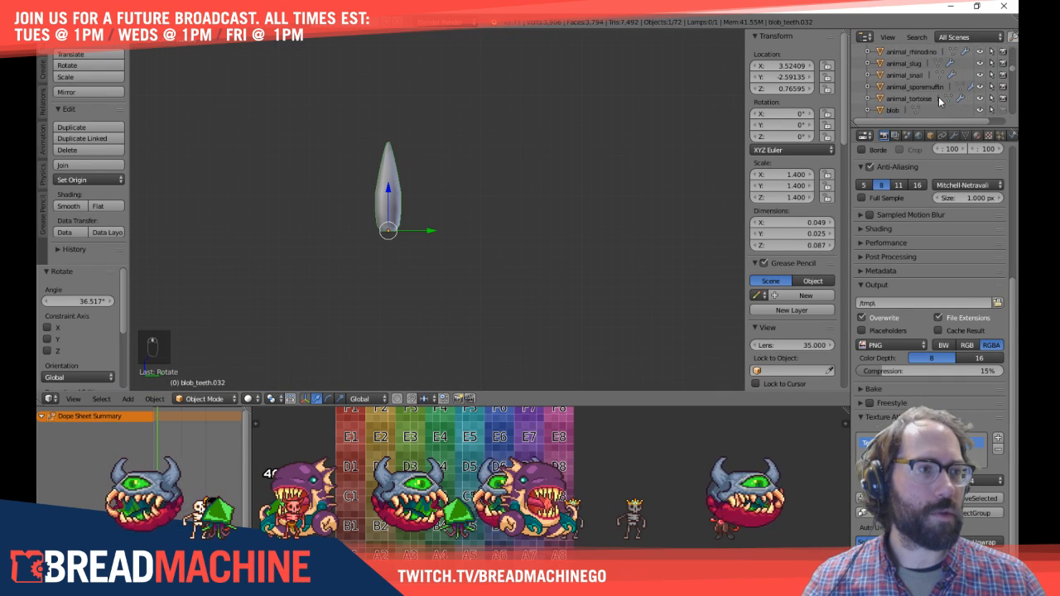
scroll(936, 98, down, 3)
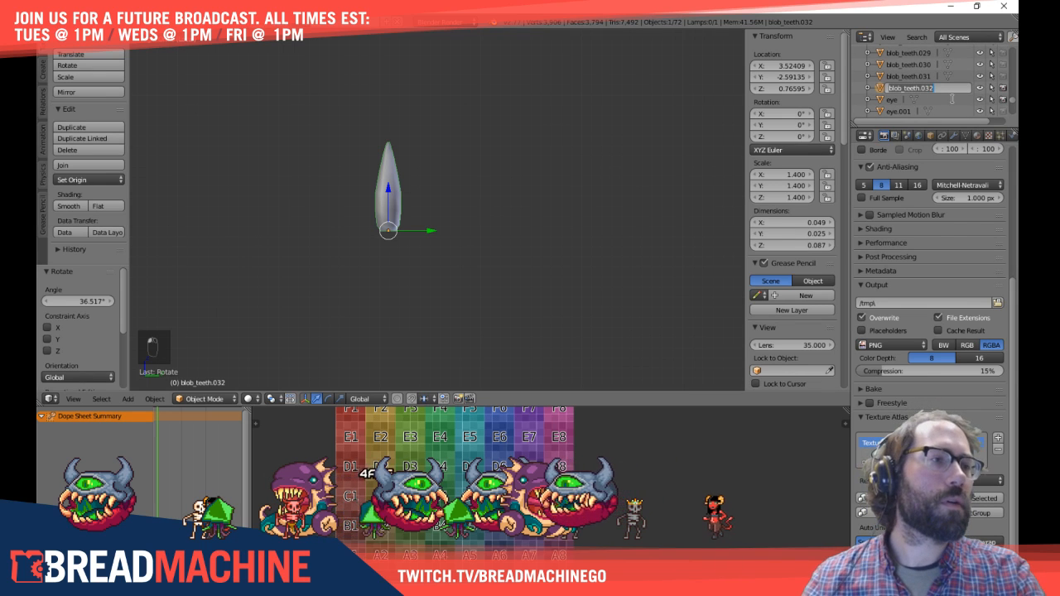
key(shift+Left)
key(shift+Left)
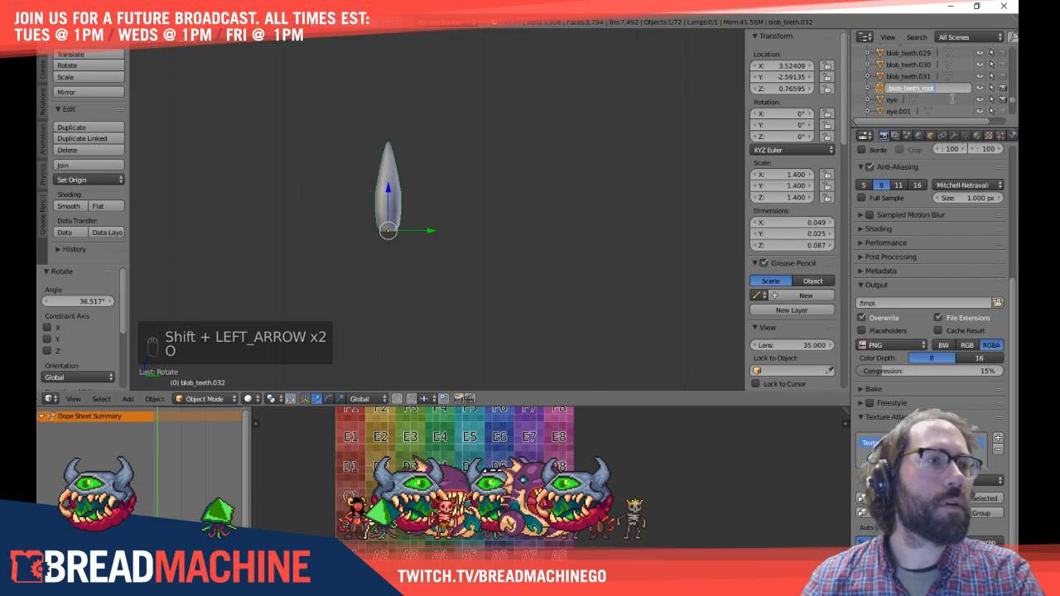
key(Return)
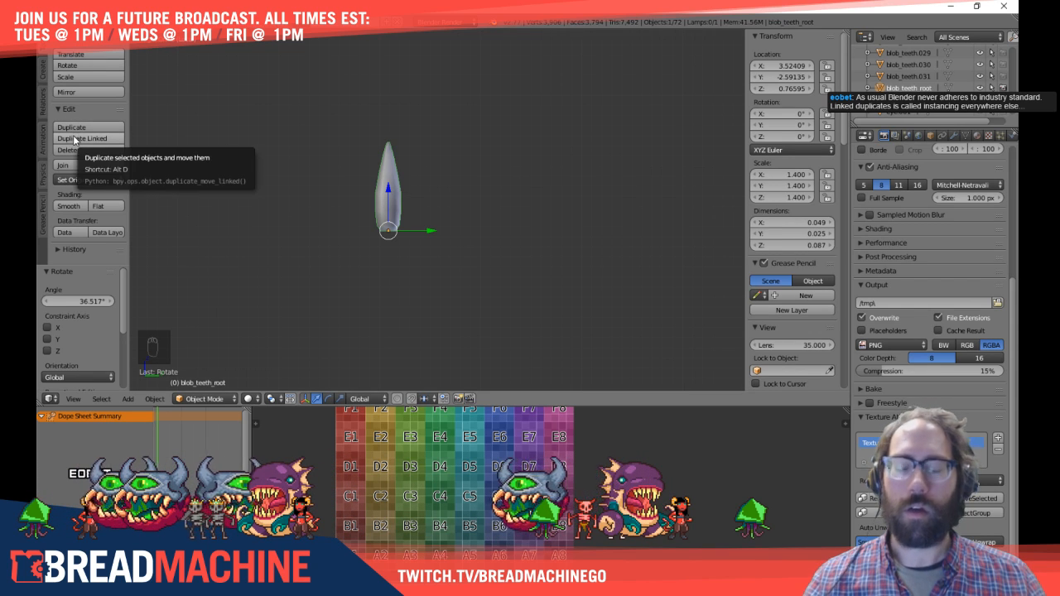
Step: Create a linked duplicate of blob_teeth_root, offset 0.1 in Y from the original
key(a)
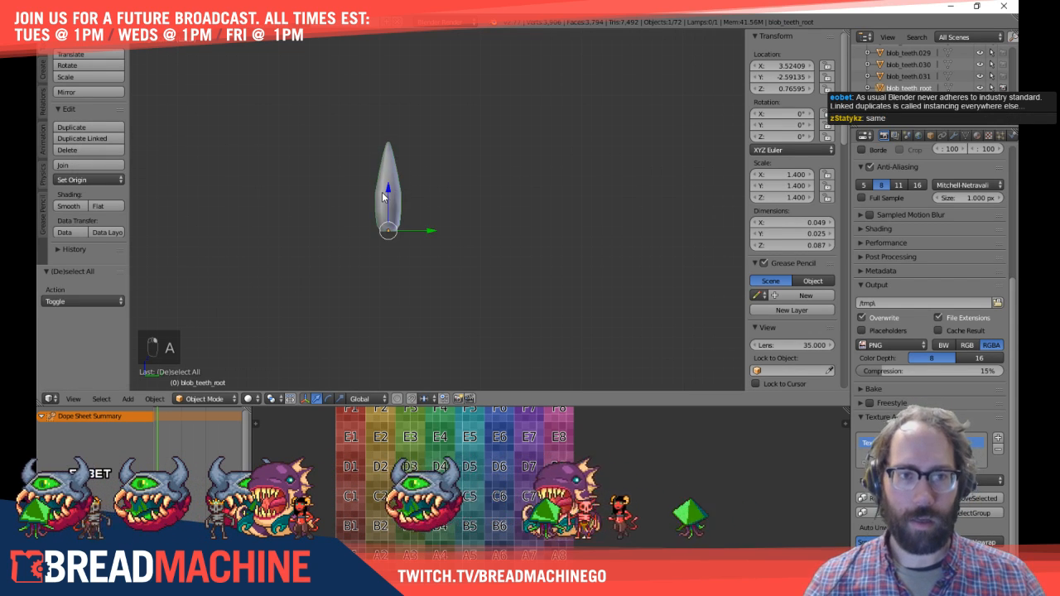
key(alt+d)
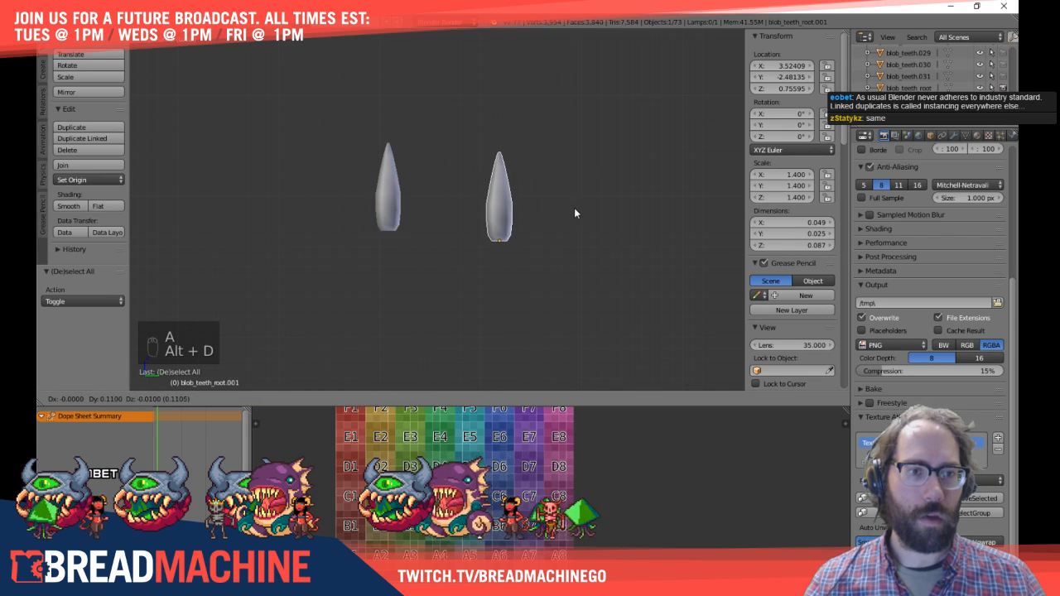
click(568, 206)
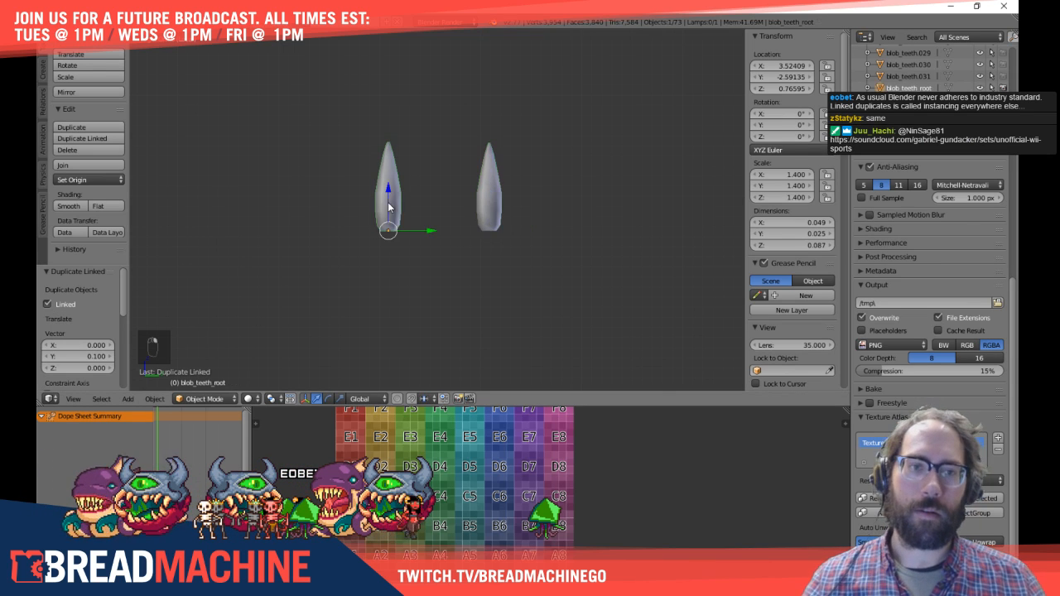
Step: Test the linked mesh by pulling a side vertex of the root tooth 0.032 in Y, and undo the move
key(Tab)
scroll(414, 194, up, 5)
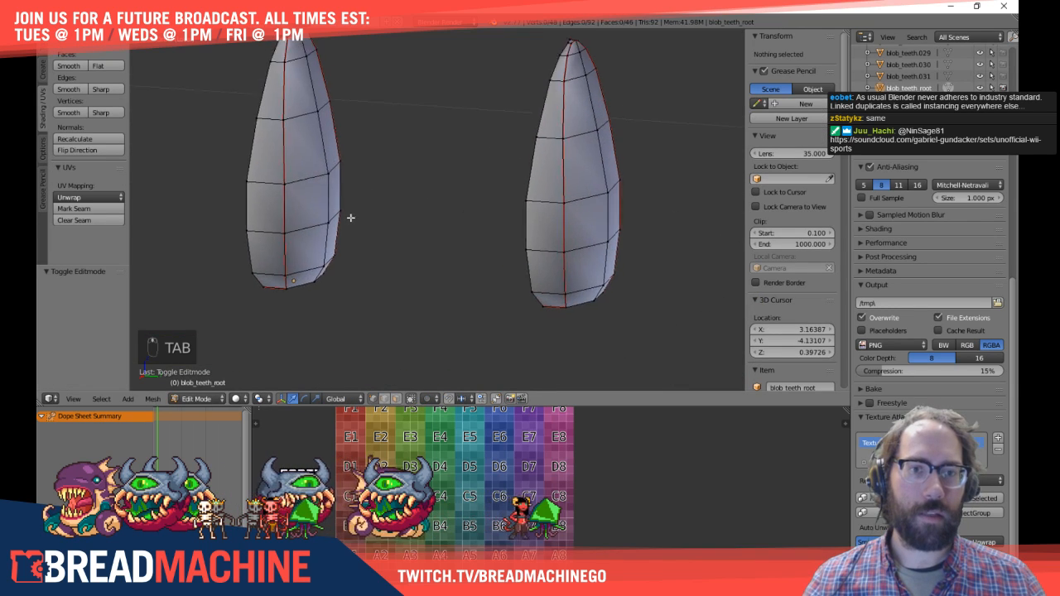
shift+middle_drag(350, 218, 370, 245)
right_click(347, 204)
drag(384, 207, 467, 240)
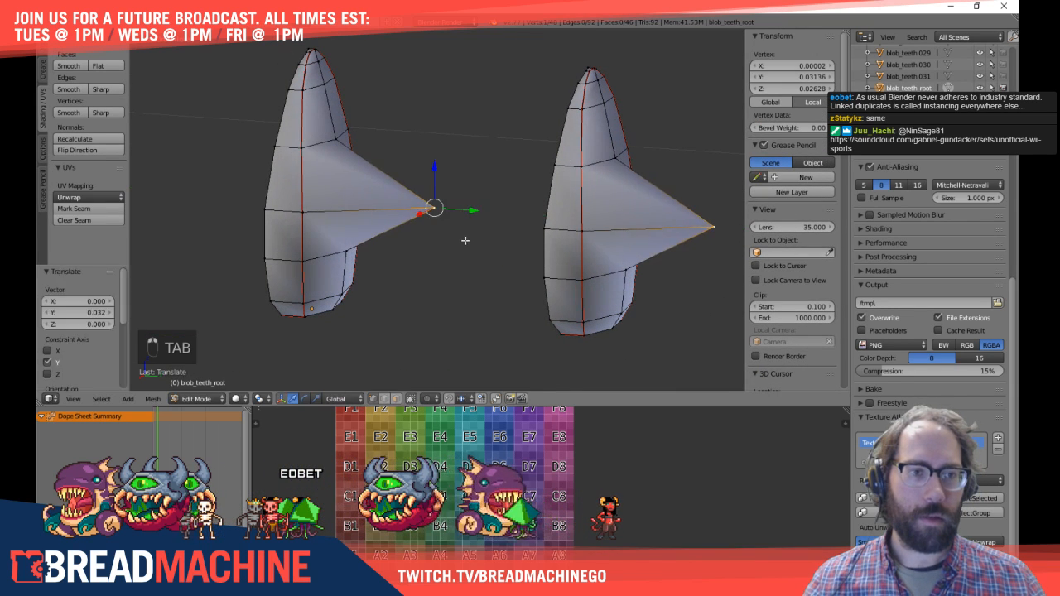
key(ctrl+z)
key(ctrl+z)
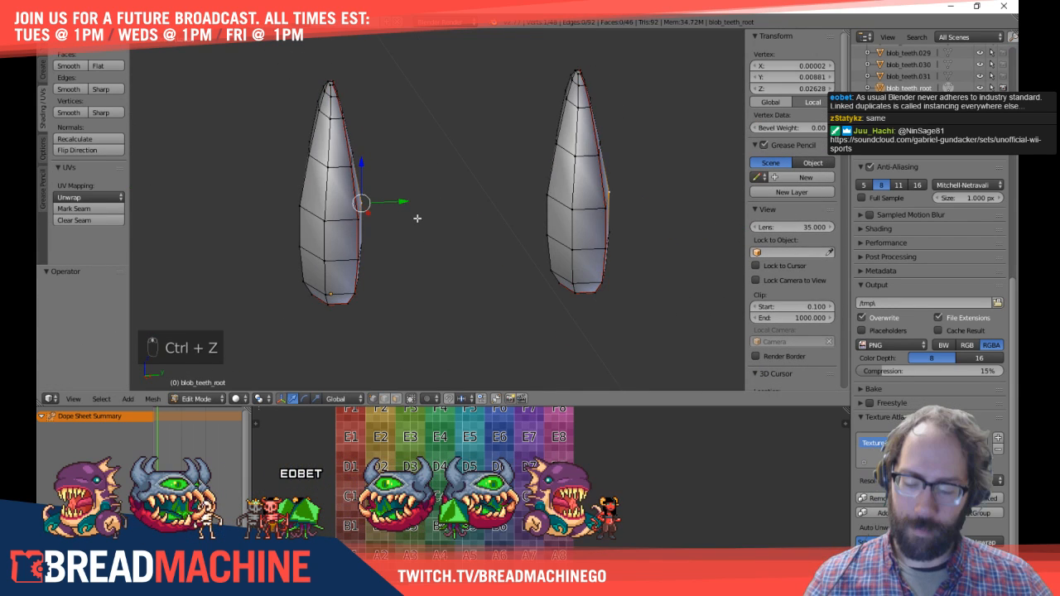
Step: Examine the shape and edge flow of both linked teeth from several angles, with and without the mesh wires
middle_drag(417, 218, 398, 281)
key(KP_3)
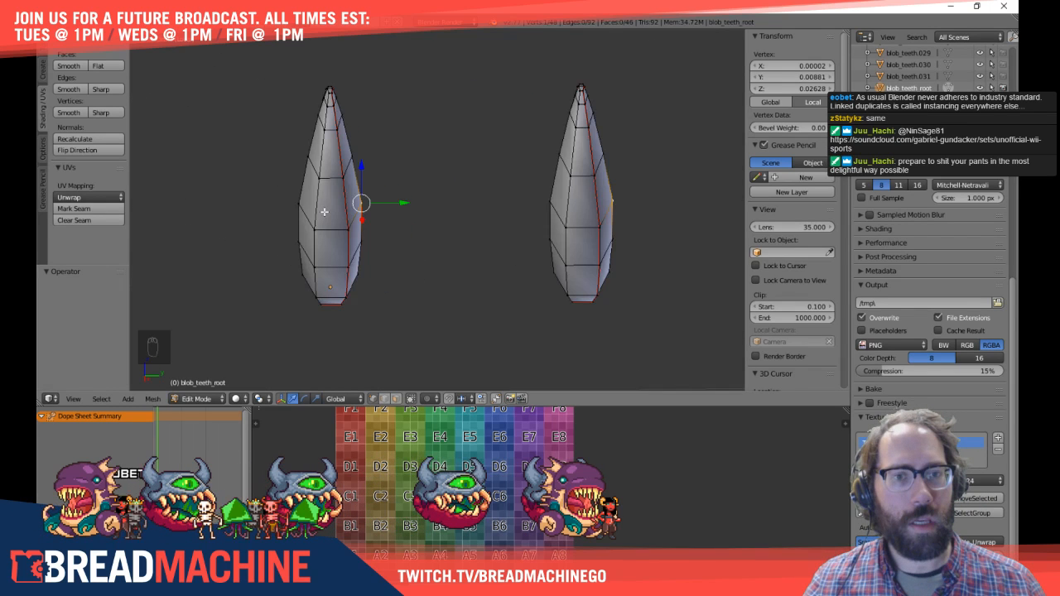
middle_drag(325, 212, 294, 217)
scroll(432, 223, down, 2)
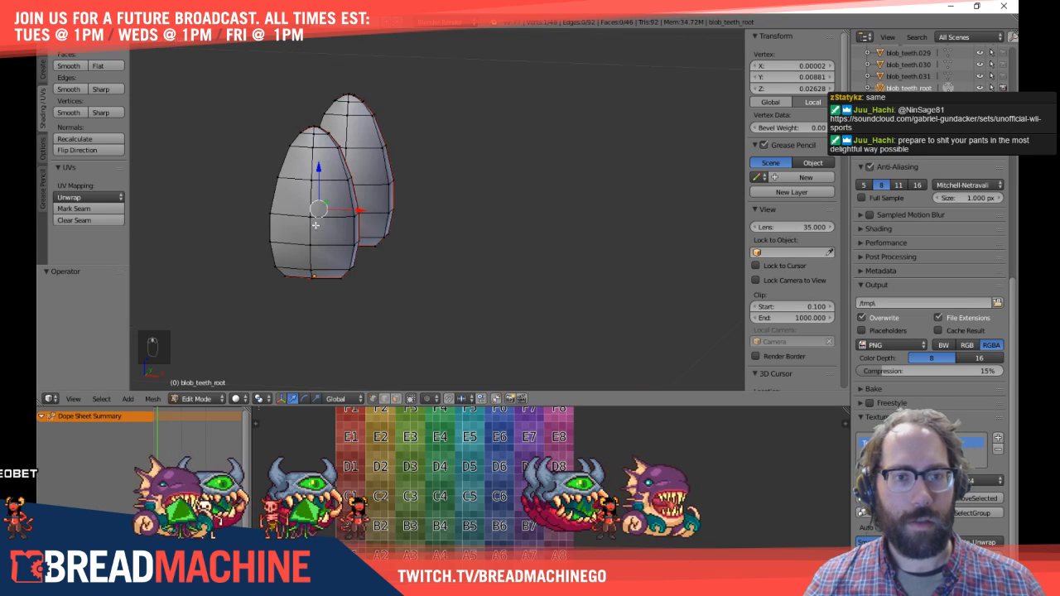
scroll(454, 223, up, 4)
shift+middle_drag(382, 257, 501, 252)
key(Tab)
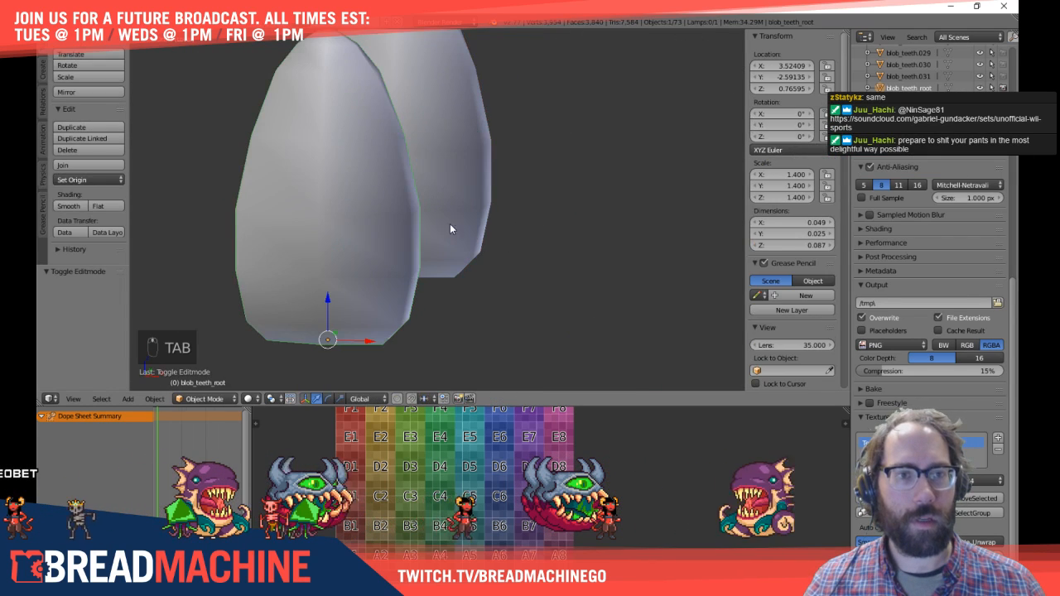
scroll(450, 229, down, 2)
key(a)
key(a)
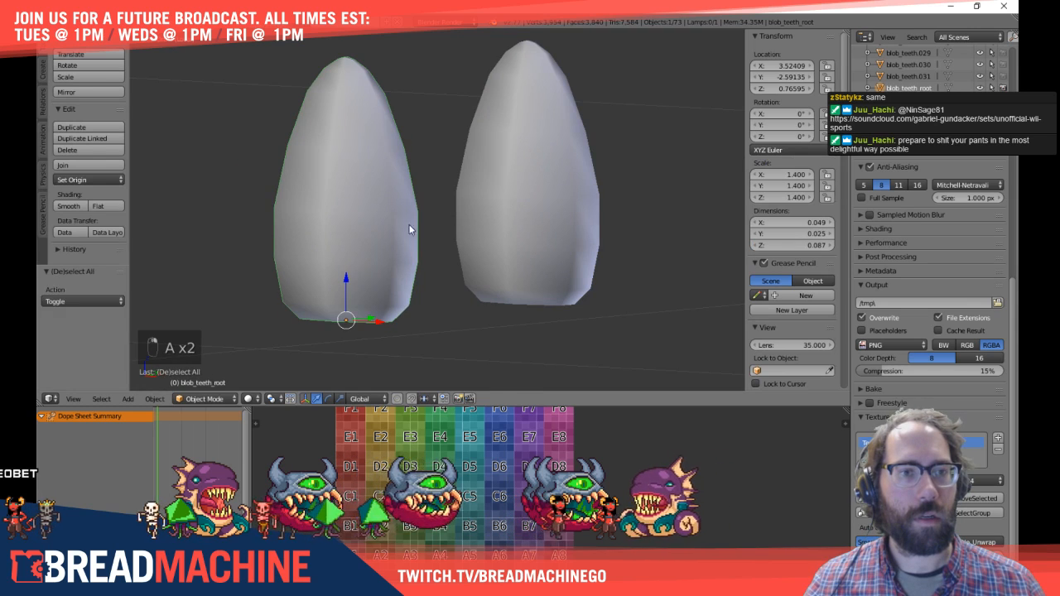
Step: Dissolve two horizontal edge loops of the root tooth, one just below and one just above its middle loop
key(Tab)
middle_drag(577, 174, 587, 208)
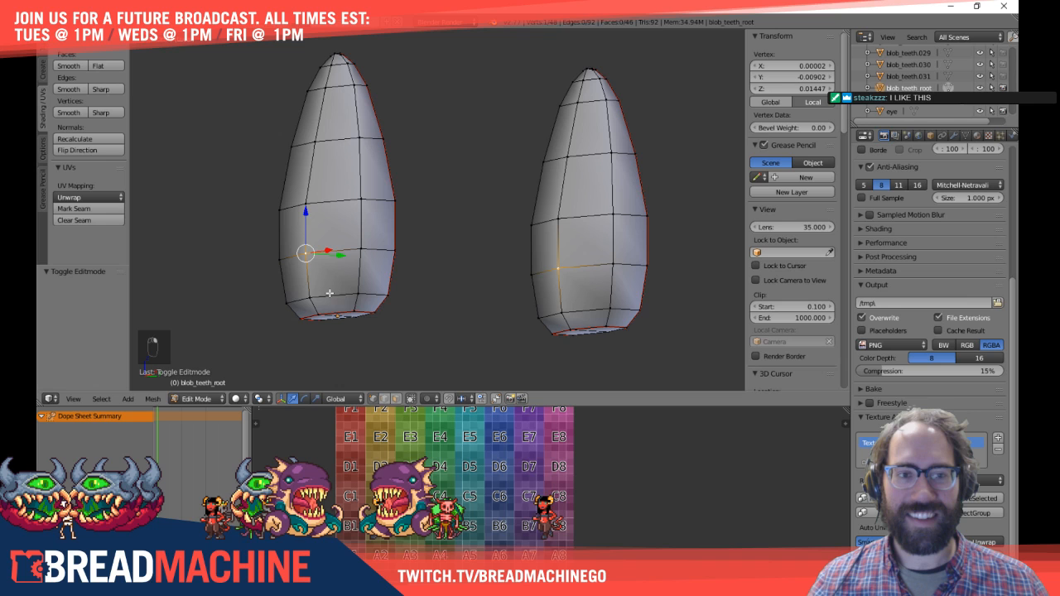
key(a)
key(x)
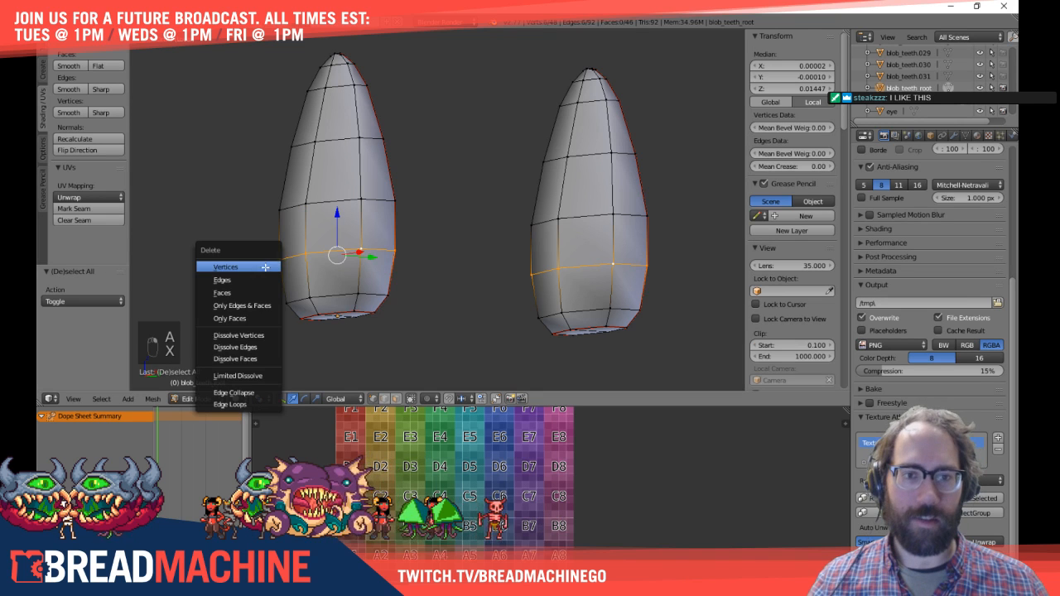
click(252, 347)
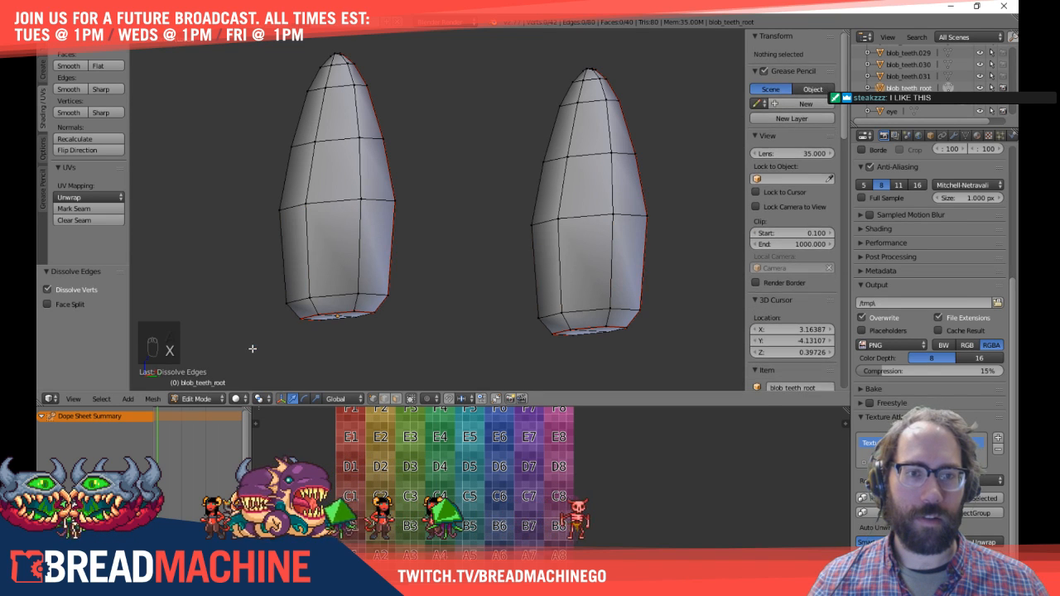
alt+right_click(354, 138)
key(x)
click(319, 147)
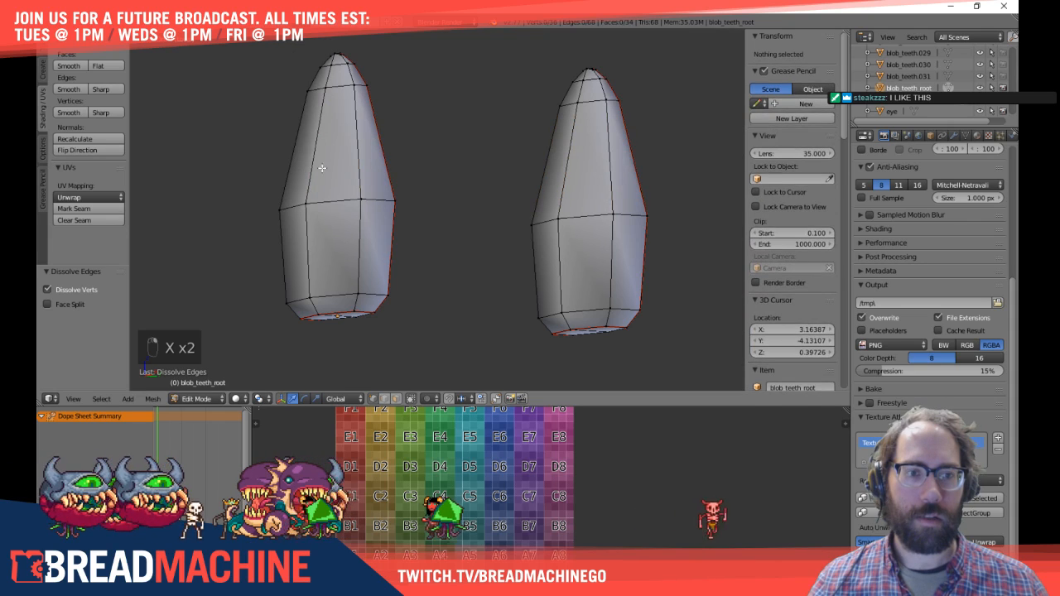
Step: Slide the root tooth's upper edge loop down by a factor of 0.404 and move its middle loop -0.002 in X and -0.012 in Z
alt+right_click(332, 87)
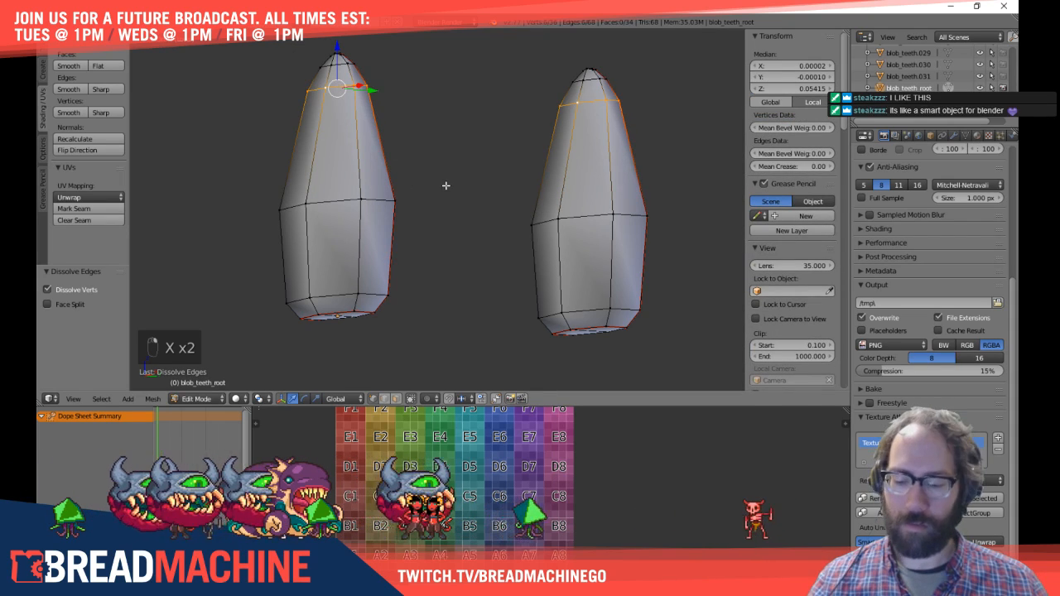
key(g)
key(g)
click(434, 210)
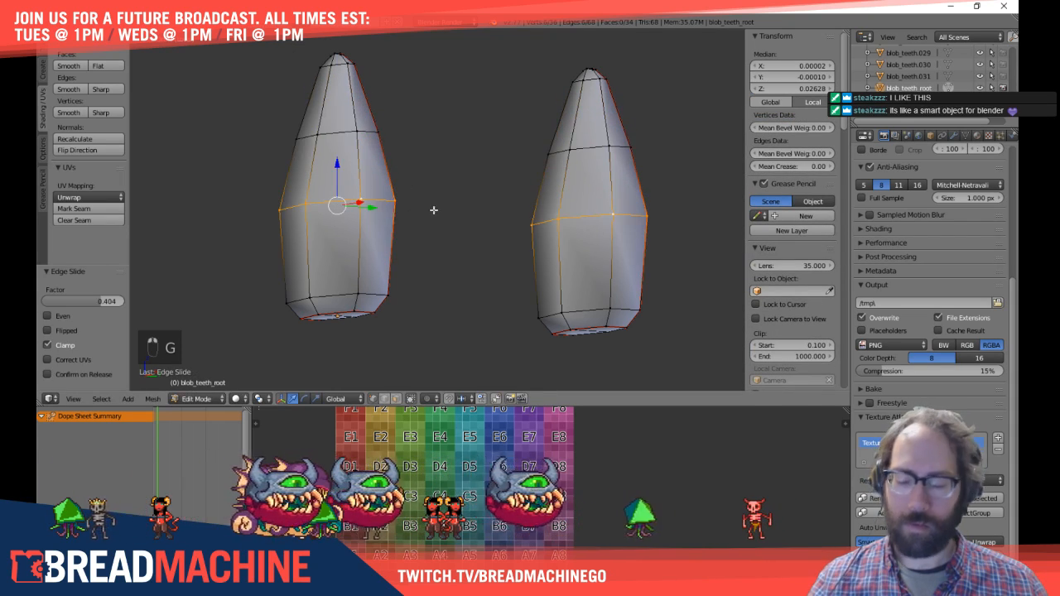
key(g)
click(451, 229)
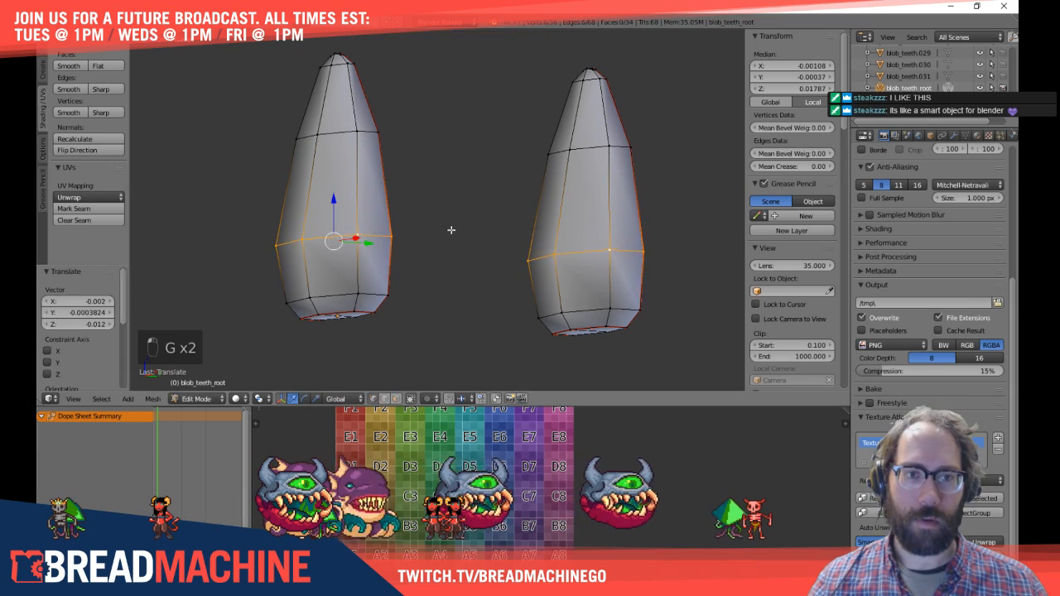
Step: Dissolve the vertical edge loop running up the root tooth's broad faces
key(a)
middle_drag(412, 190, 372, 226)
alt+right_click(347, 207)
key(x)
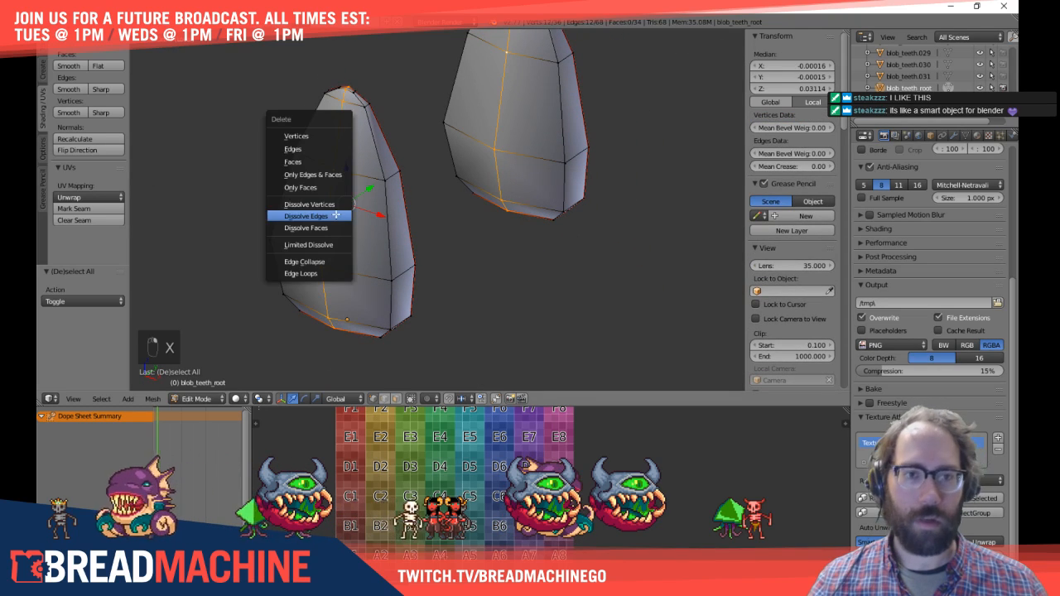
click(335, 215)
middle_drag(359, 249, 351, 171)
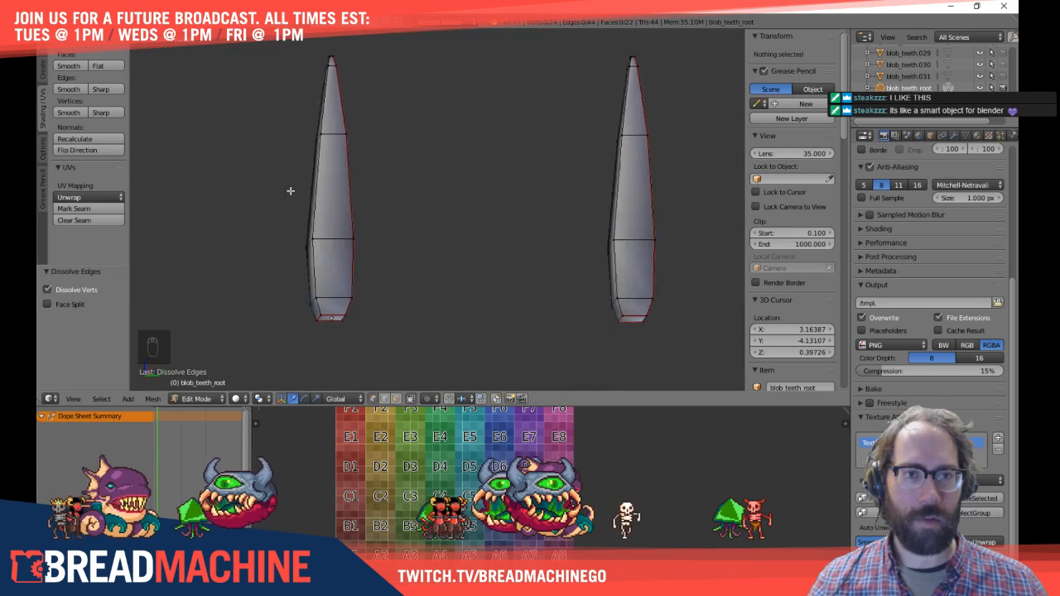
Step: Slide the edge loop nearest the root tooth's base up by a factor of 0.285 and the middle loop up by about 0.19
alt+right_click(383, 282)
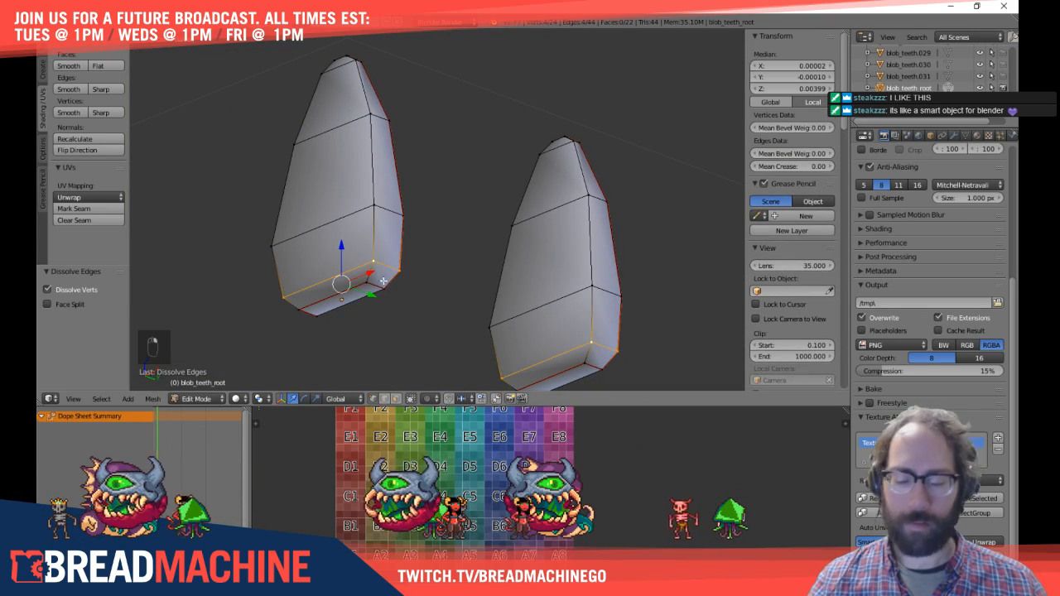
key(g)
key(g)
click(402, 239)
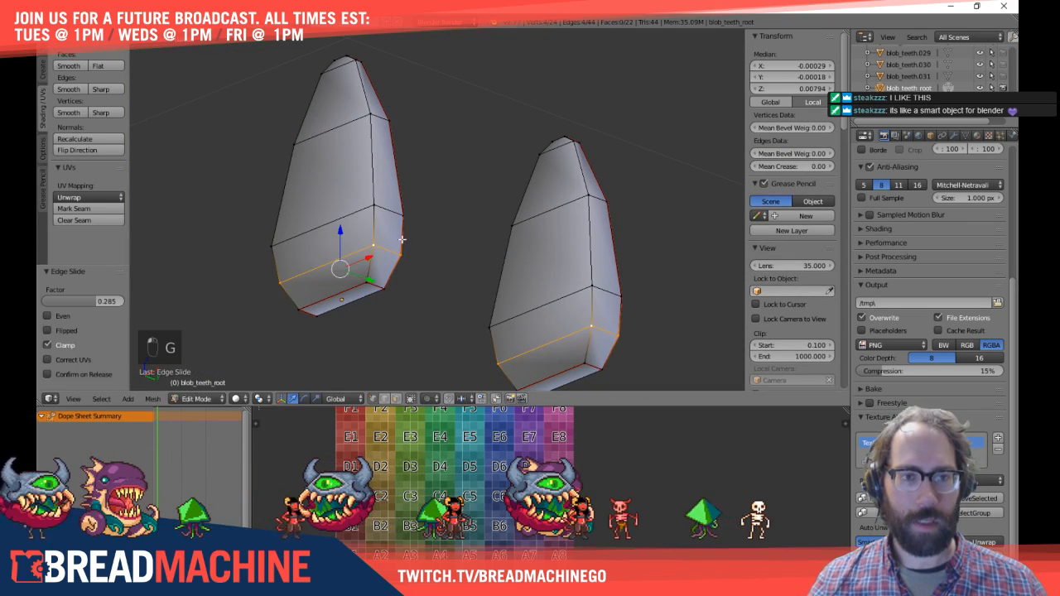
key(a)
alt+right_click(386, 209)
key(g)
key(g)
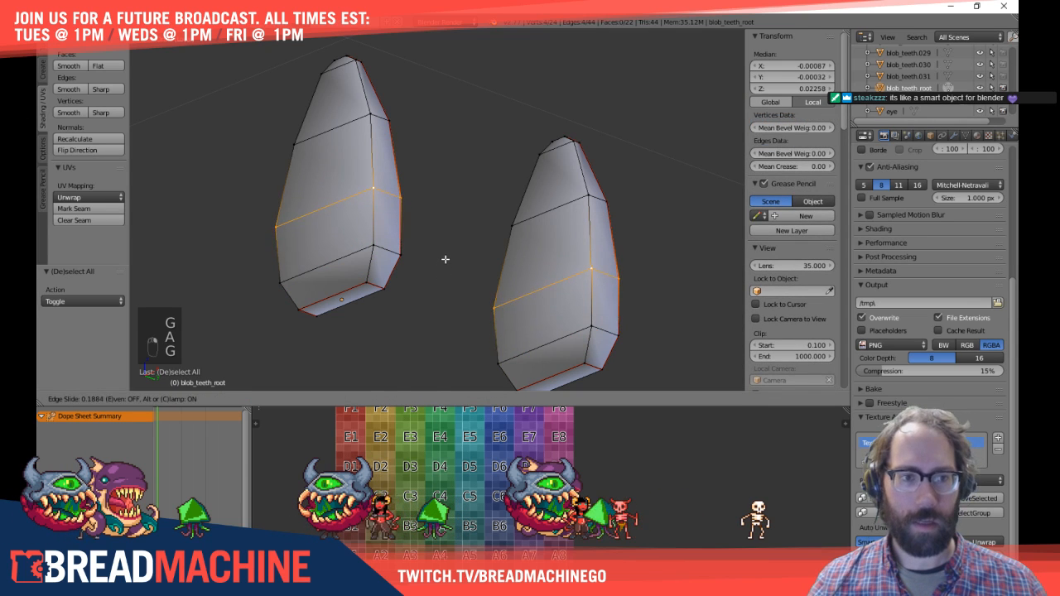
click(447, 253)
key(a)
Step: Slide the edge loop just below the root tooth's tip down along the tooth
middle_drag(459, 229, 460, 289)
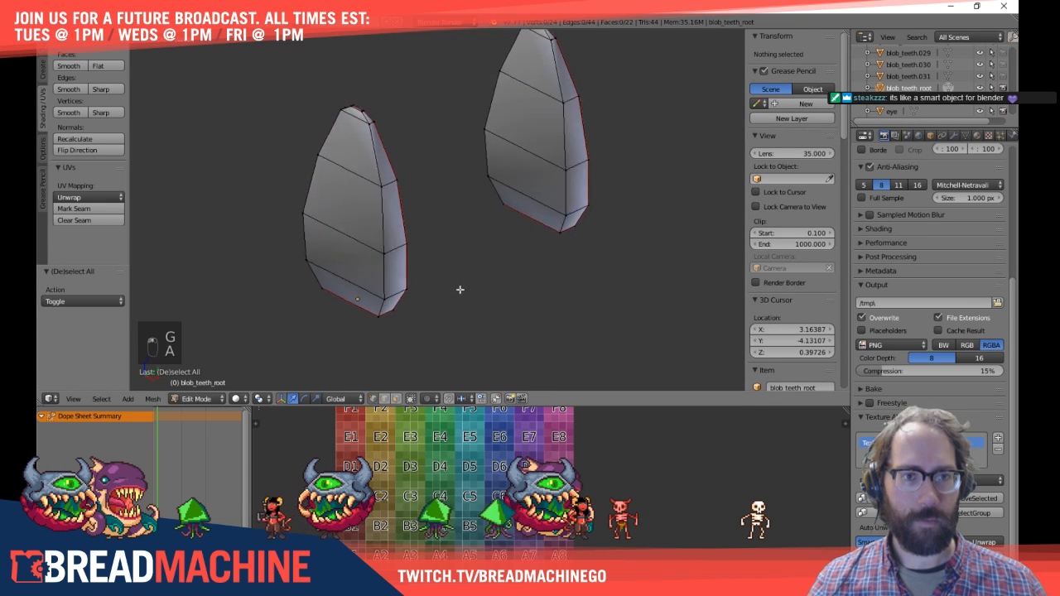
scroll(392, 135, up, 4)
shift+middle_drag(361, 99, 411, 289)
scroll(347, 217, up, 3)
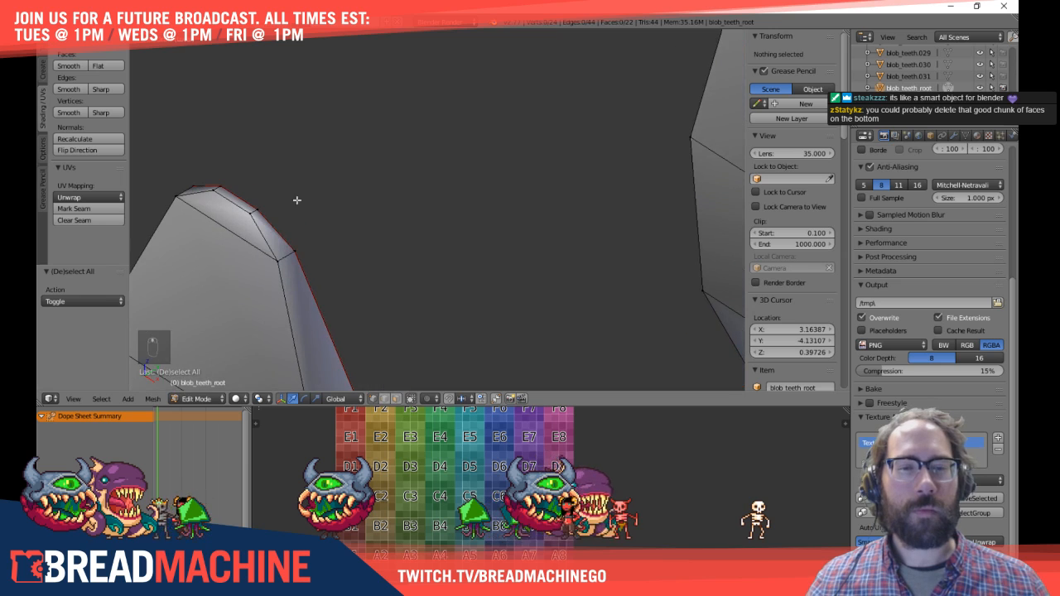
shift+middle_drag(339, 197, 411, 218)
alt+right_click(309, 251)
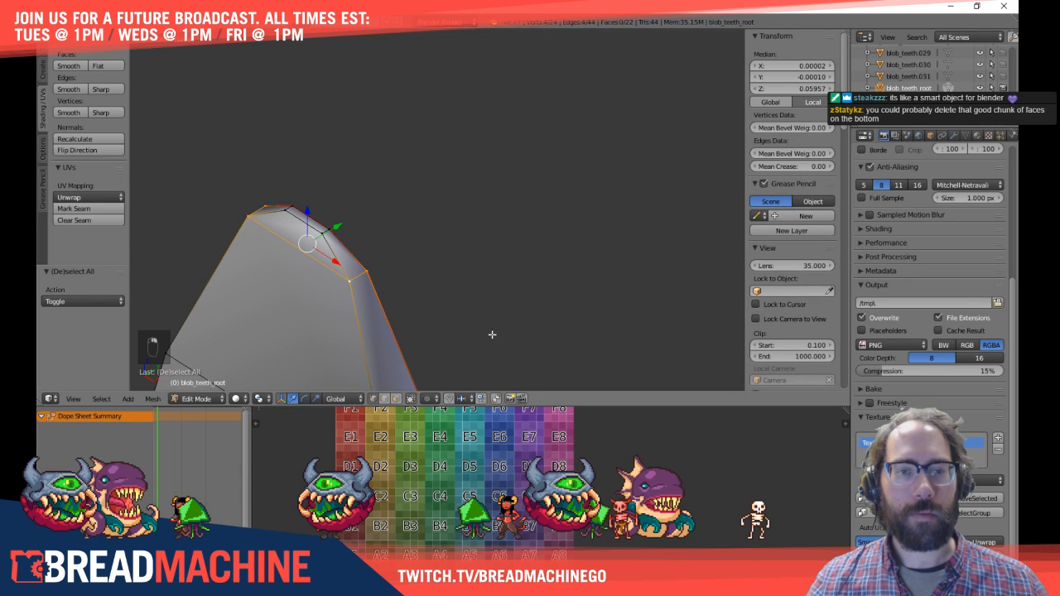
scroll(500, 201, down, 4)
key(g)
key(g)
shift+middle_drag(491, 334, 398, 312)
click(500, 204)
Step: Widen the small face at the root tooth's tip by scaling its edge loop 1.492 in Y
scroll(399, 189, up, 4)
key(a)
right_click(355, 83)
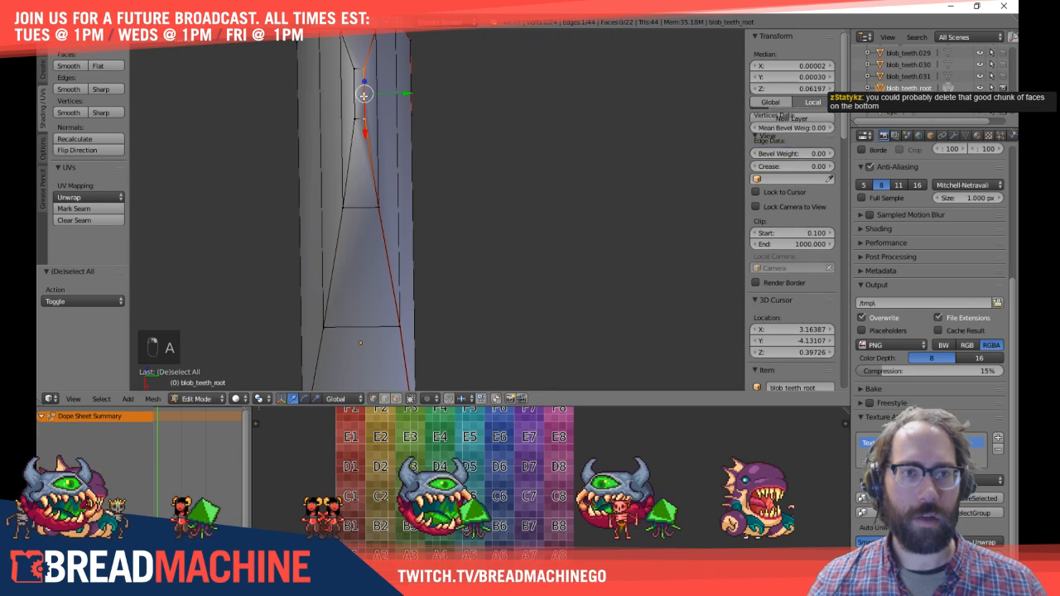
alt+right_click(351, 81)
key(s)
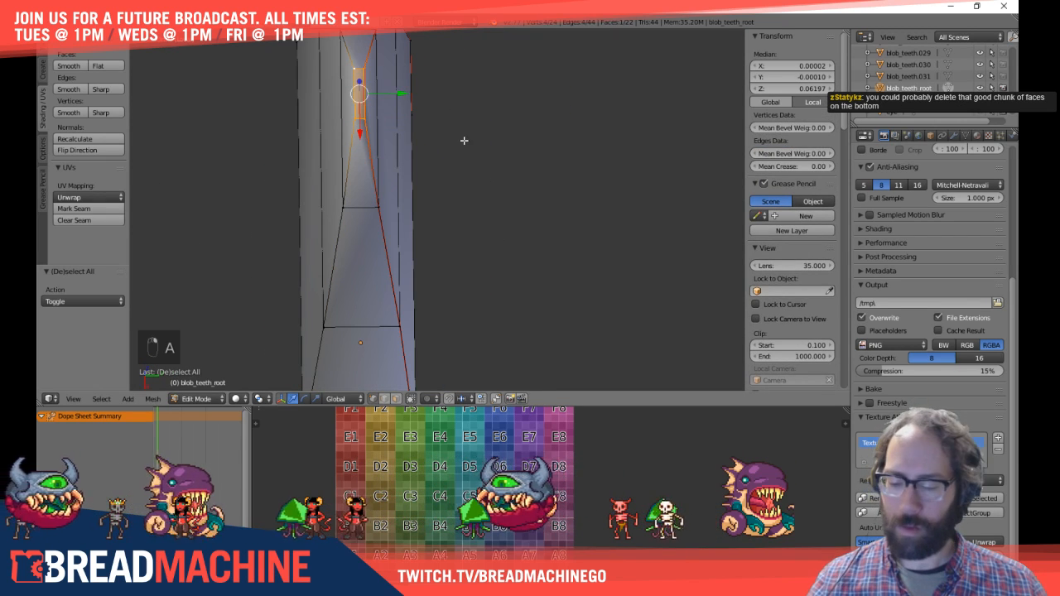
key(y)
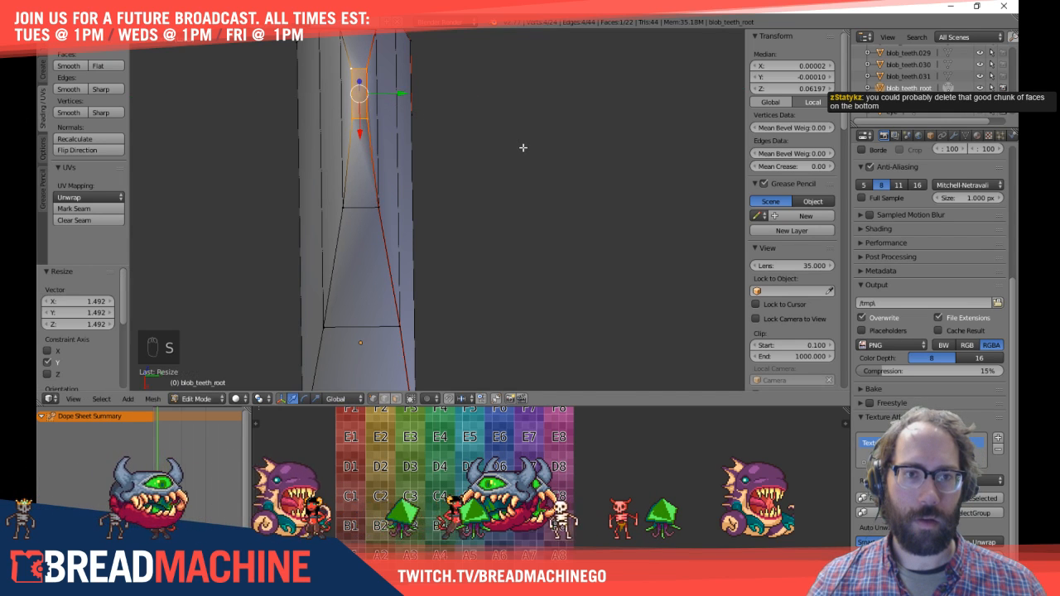
click(521, 145)
key(KP_3)
scroll(346, 189, down, 5)
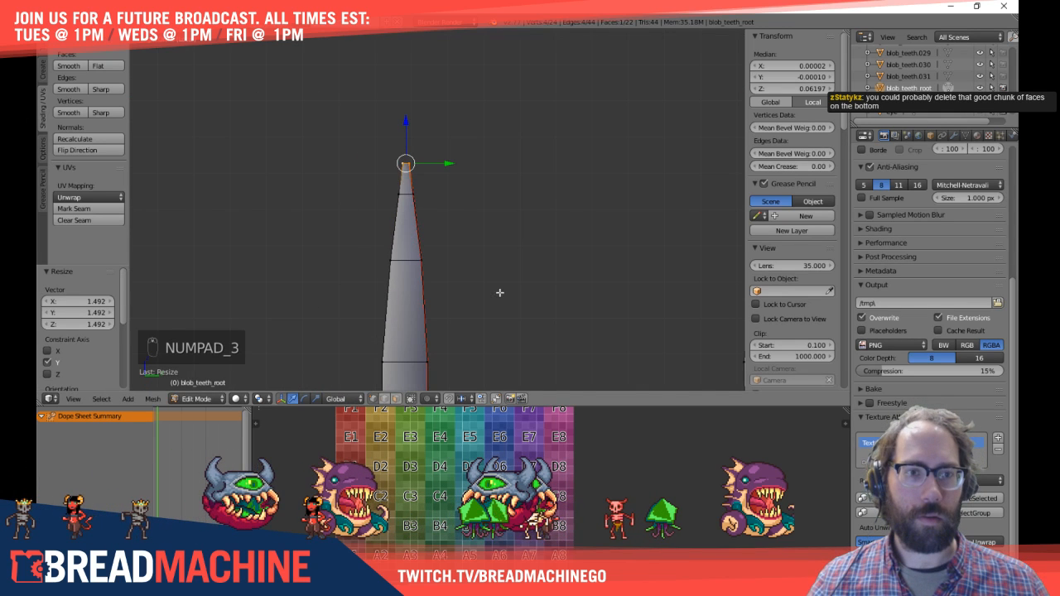
Step: Examine the reshaped root tooth and its linked copy from several angles, including the side view
middle_drag(500, 292, 371, 160)
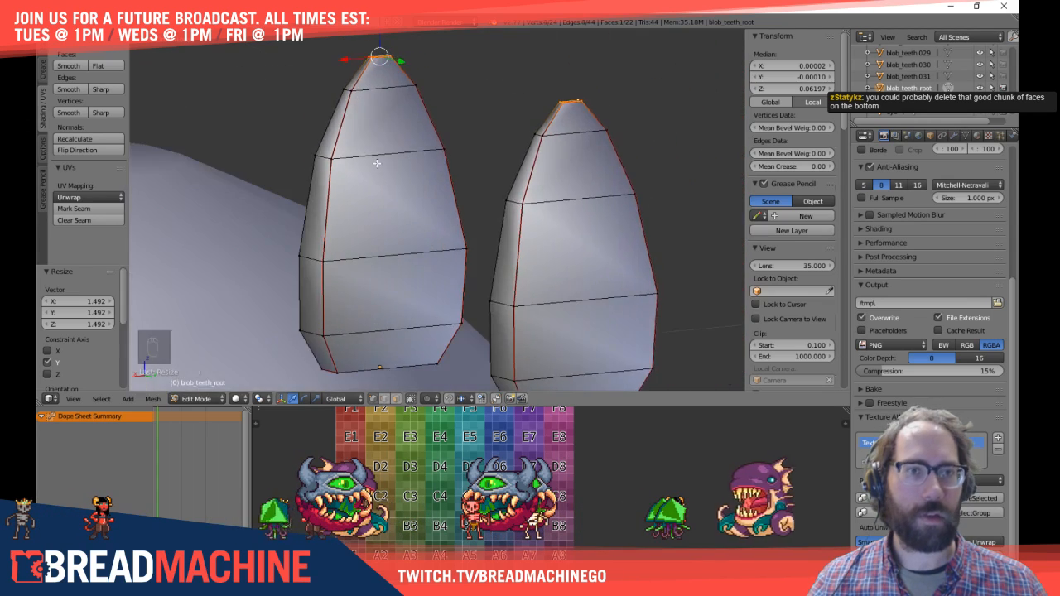
scroll(389, 168, down, 3)
key(a)
shift+middle_drag(528, 199, 531, 147)
key(Tab)
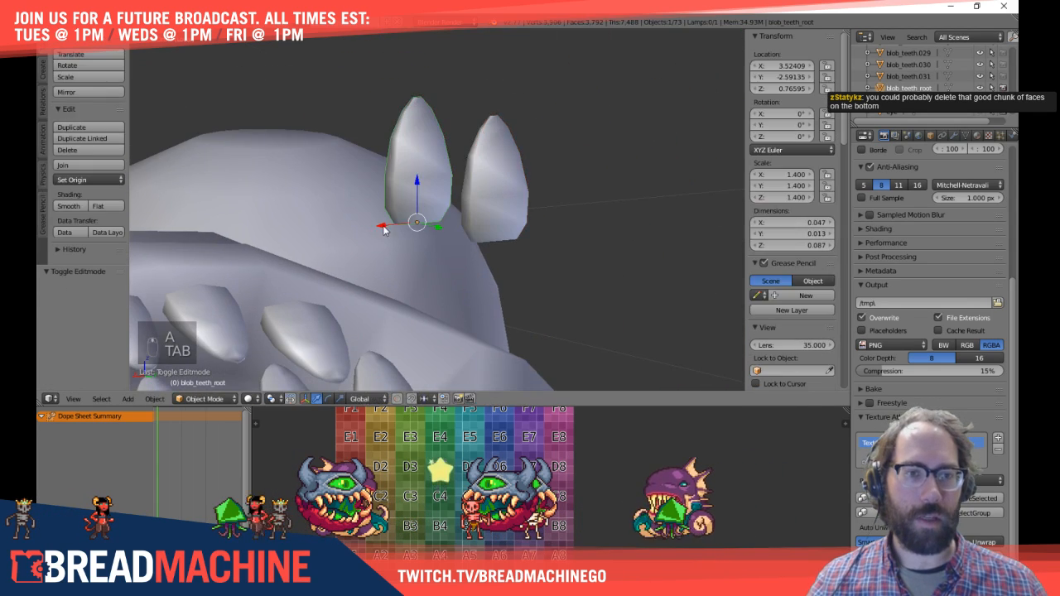
key(Tab)
key(Tab)
middle_drag(309, 206, 419, 237)
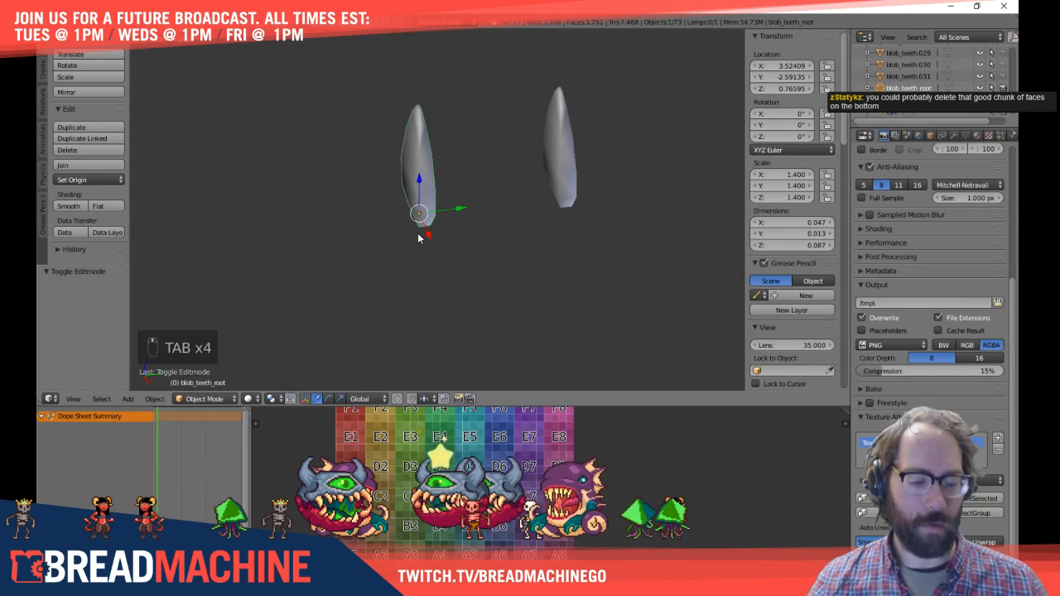
key(KP_3)
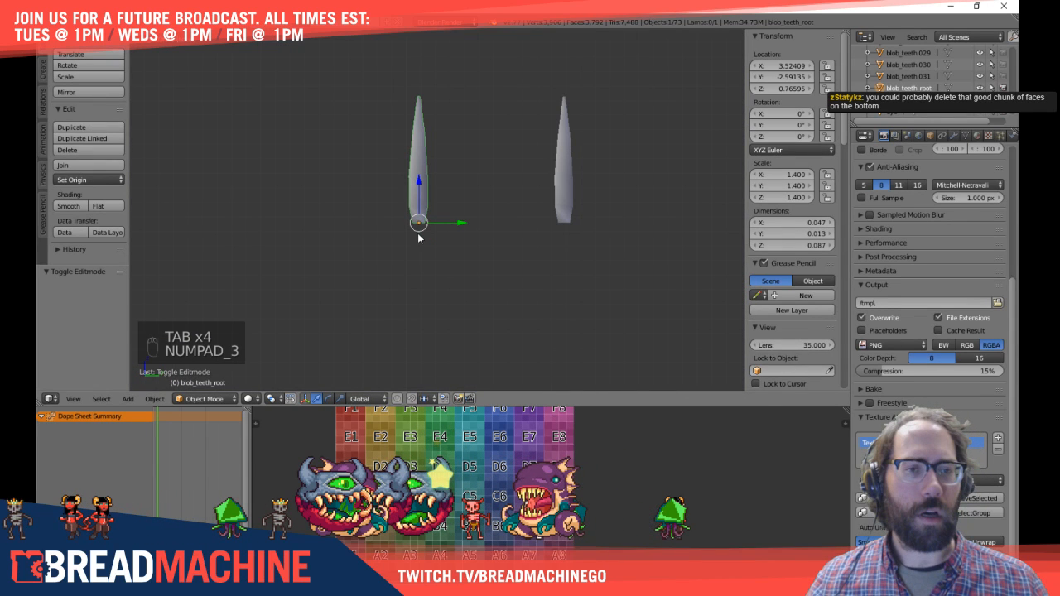
scroll(418, 237, down, 7)
shift+middle_drag(418, 238, 458, 200)
key(Tab)
scroll(497, 177, up, 7)
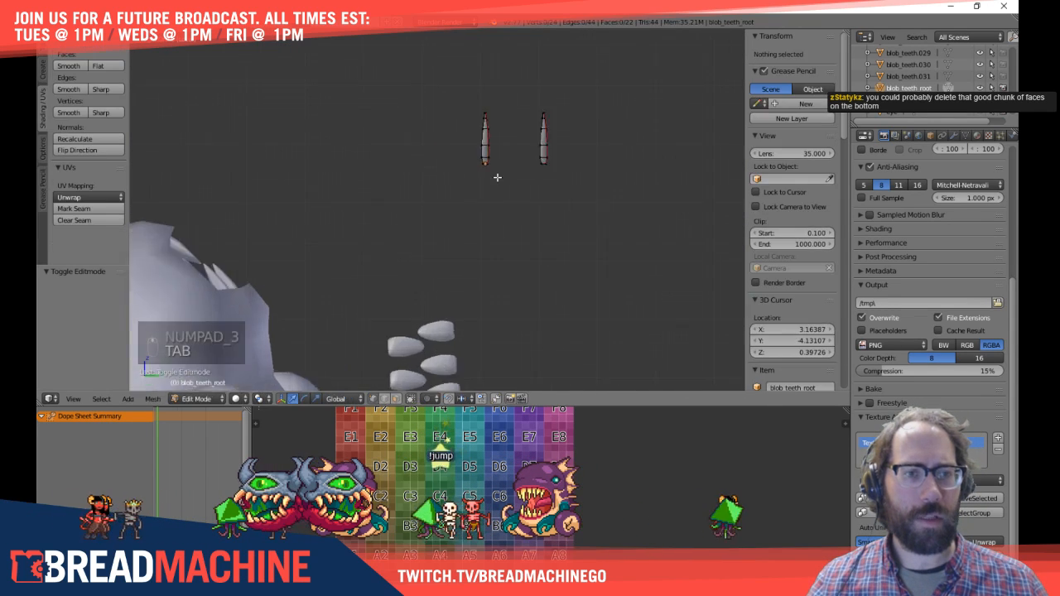
shift+middle_drag(551, 138, 410, 320)
right_click(430, 241)
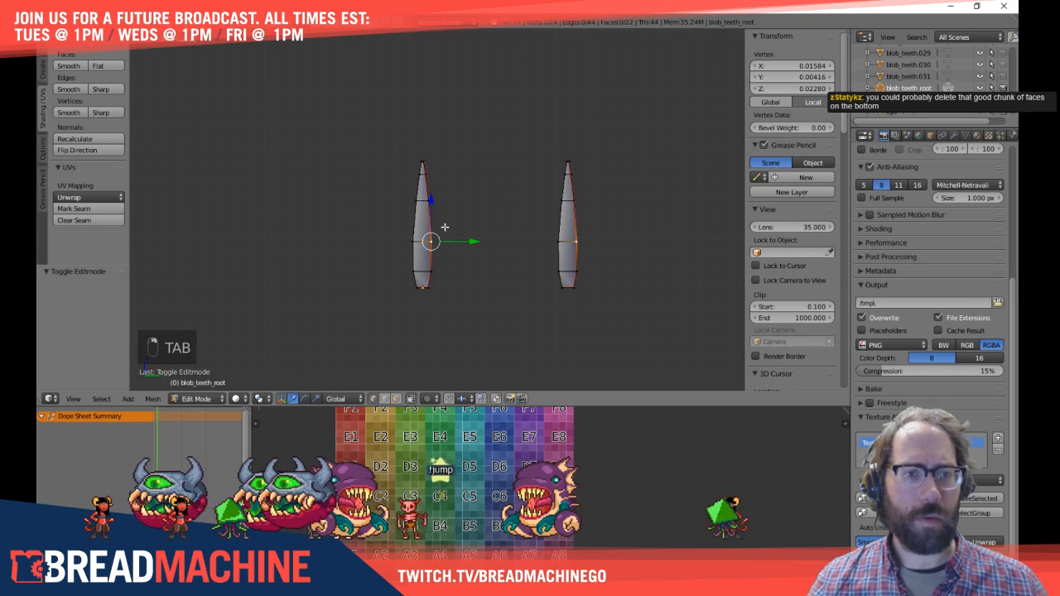
key(Tab)
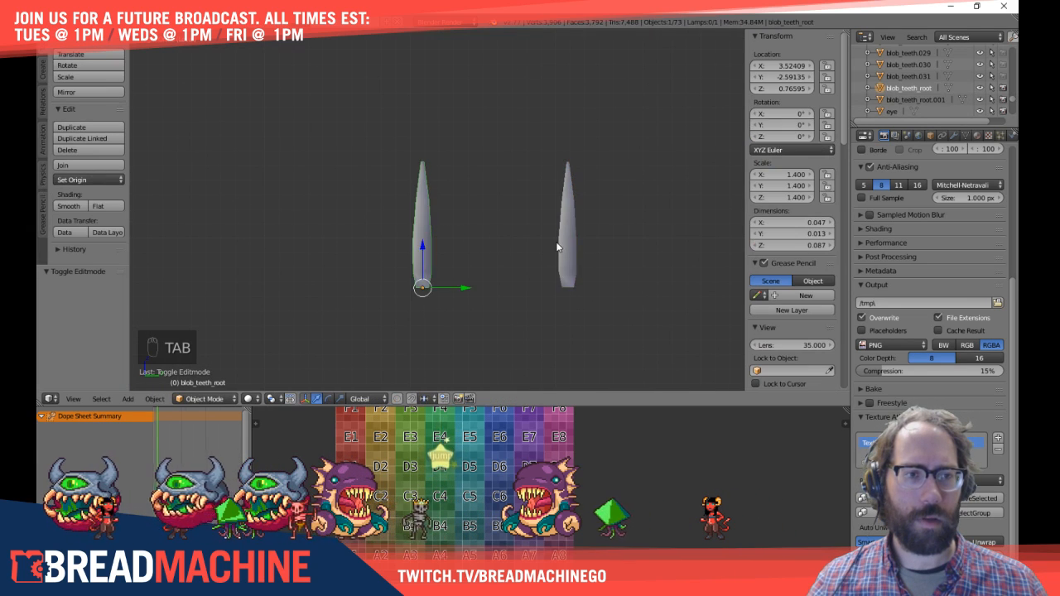
Step: Move the linked copy of the root tooth in the side view over to the blob monster's upper lip
right_click(560, 246)
shift+middle_drag(578, 274, 615, 237)
key(g)
click(208, 315)
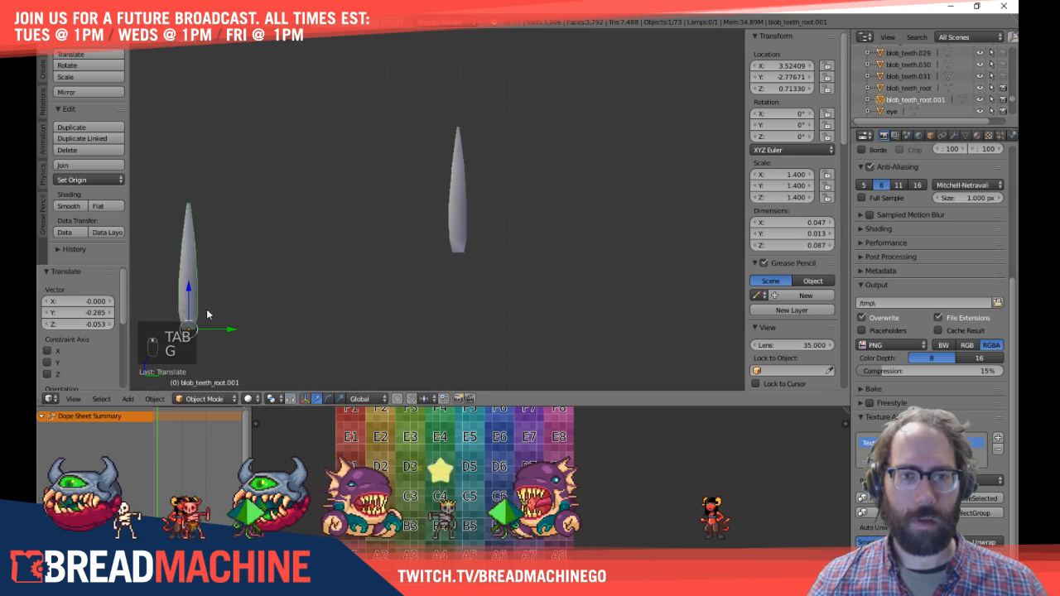
shift+middle_drag(208, 315, 583, 132)
scroll(571, 145, down, 5)
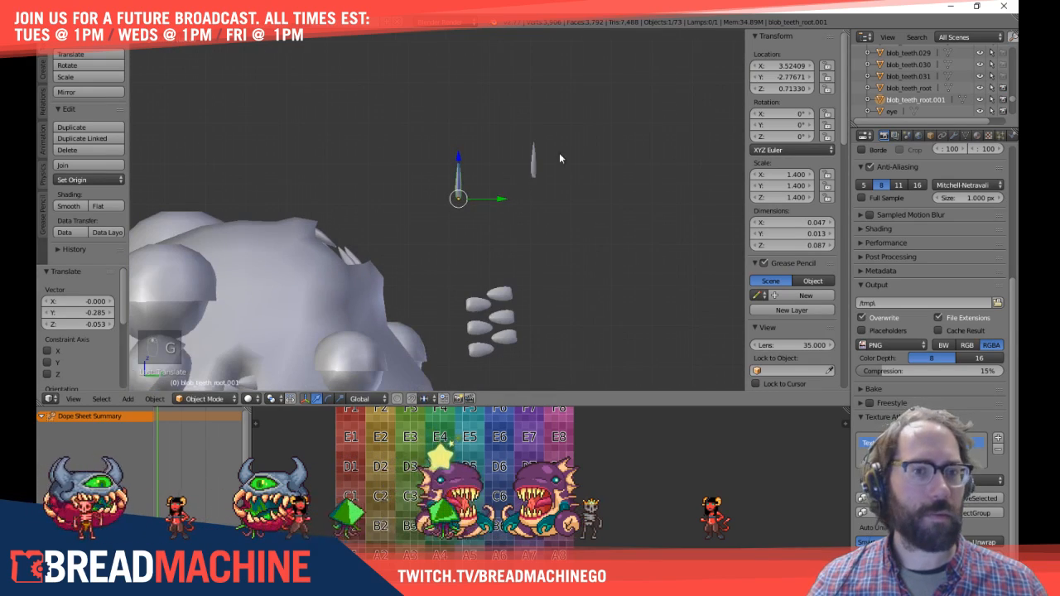
click(379, 198)
scroll(370, 199, up, 6)
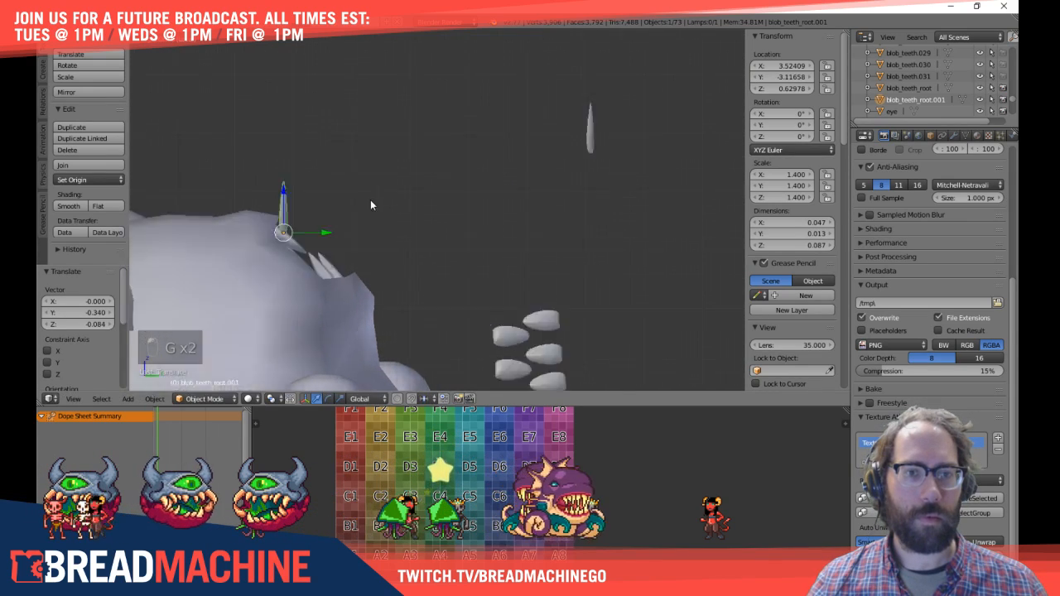
scroll(352, 213, down, 5)
key(Tab)
key(Tab)
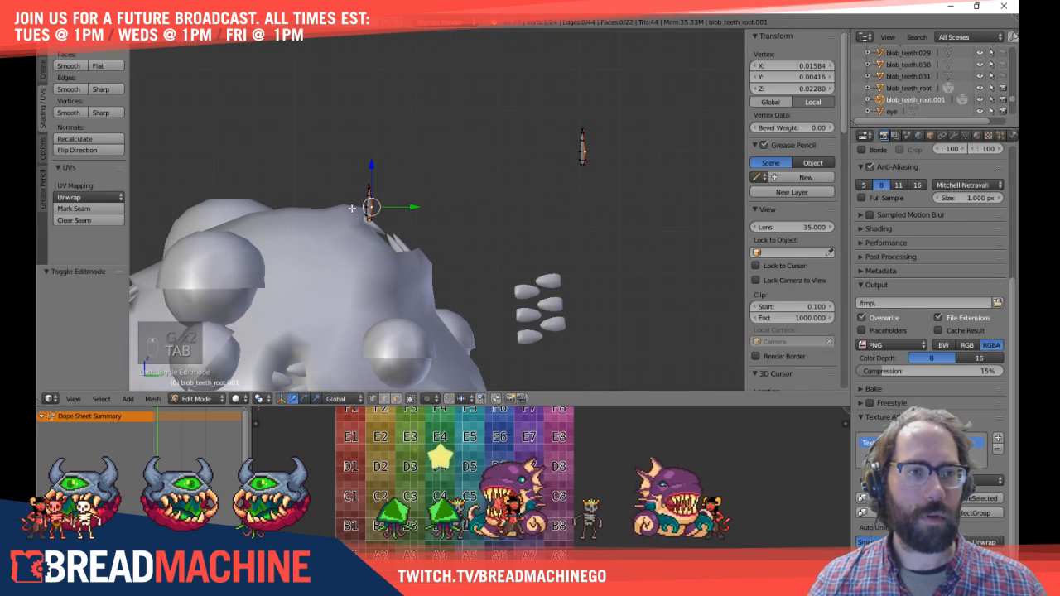
key(a)
key(a)
key(Tab)
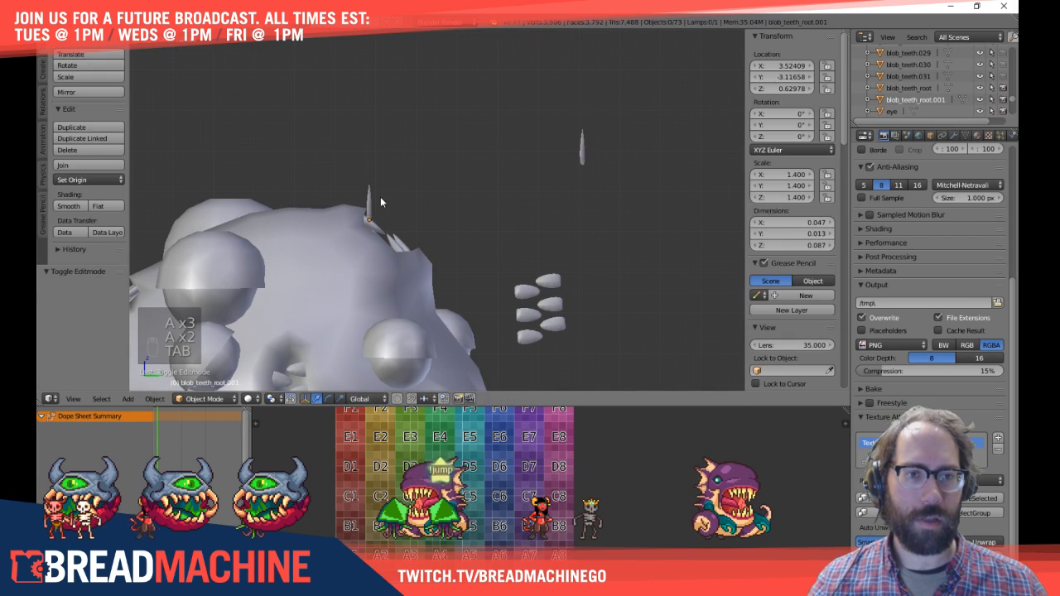
Step: Rotate the linked root tooth 125° in the side view and move it over the old tooth in the mouth's upper row
scroll(375, 199, up, 4)
middle_drag(392, 258, 392, 228)
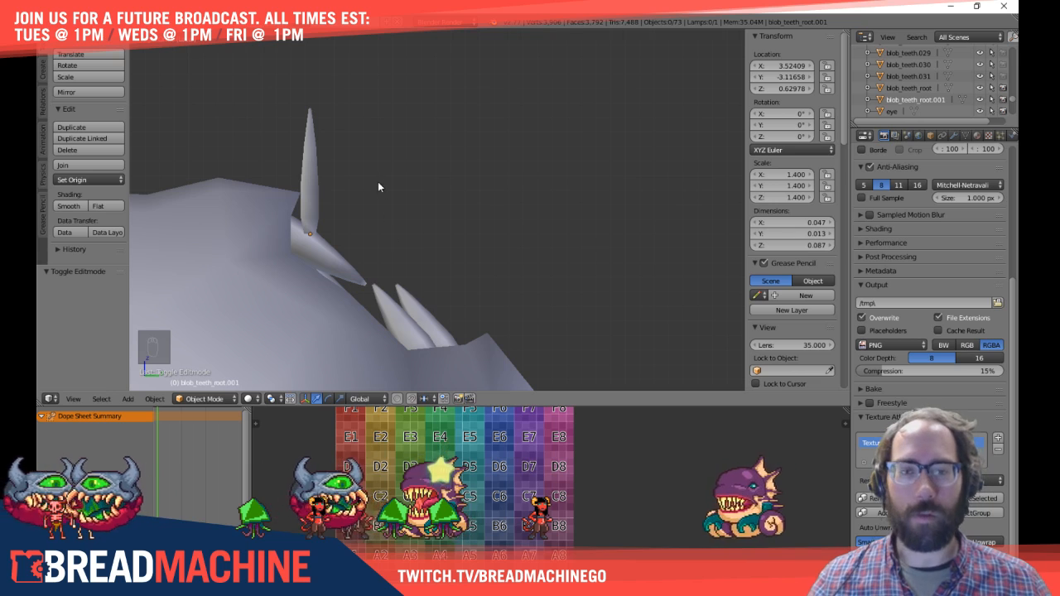
middle_drag(378, 181, 359, 184)
key(r)
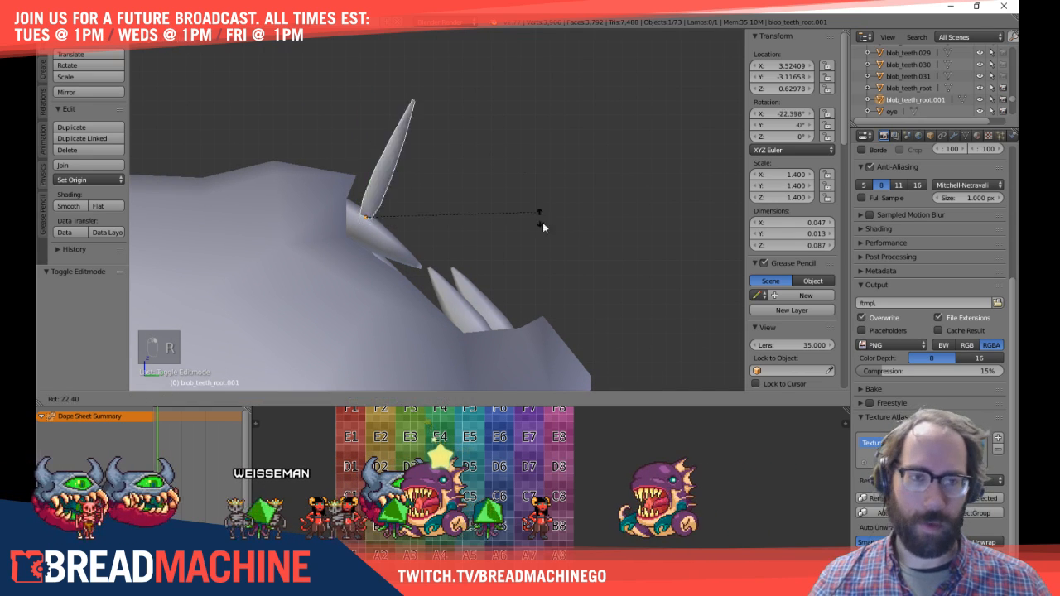
click(313, 54)
key(g)
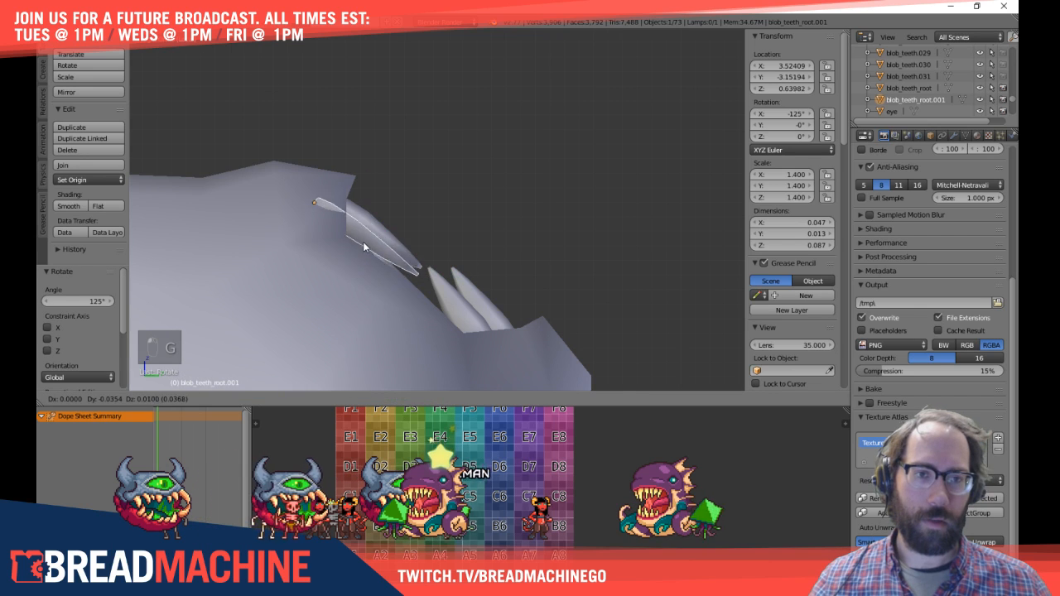
click(367, 236)
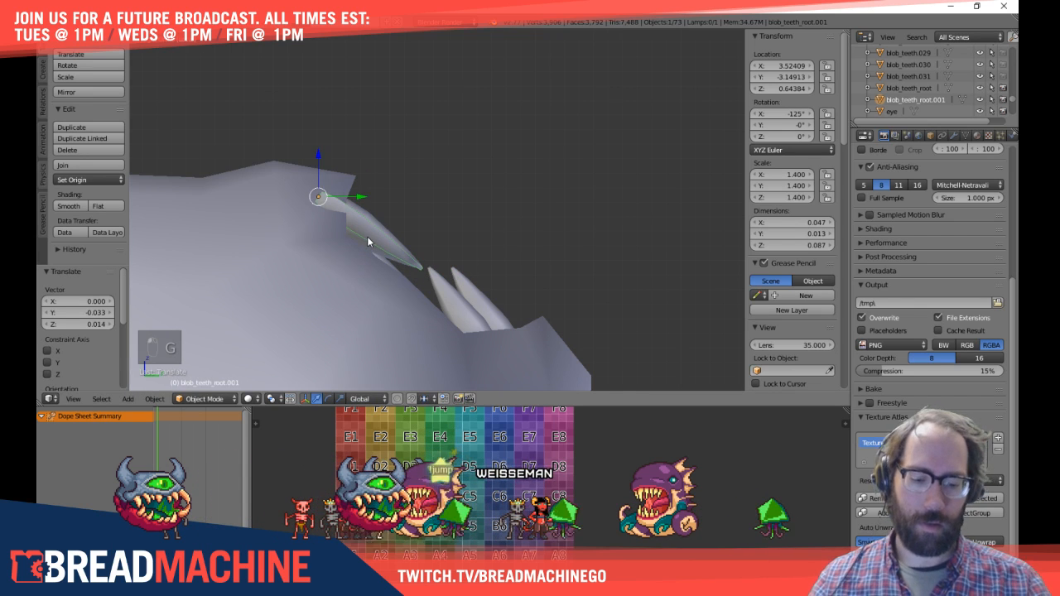
Step: Duplicate the placed tooth three times along X, offset -0.084, -0.072 and -0.084, over the other old teeth in the upper row
key(KP_7)
shift+middle_drag(367, 205, 653, 242)
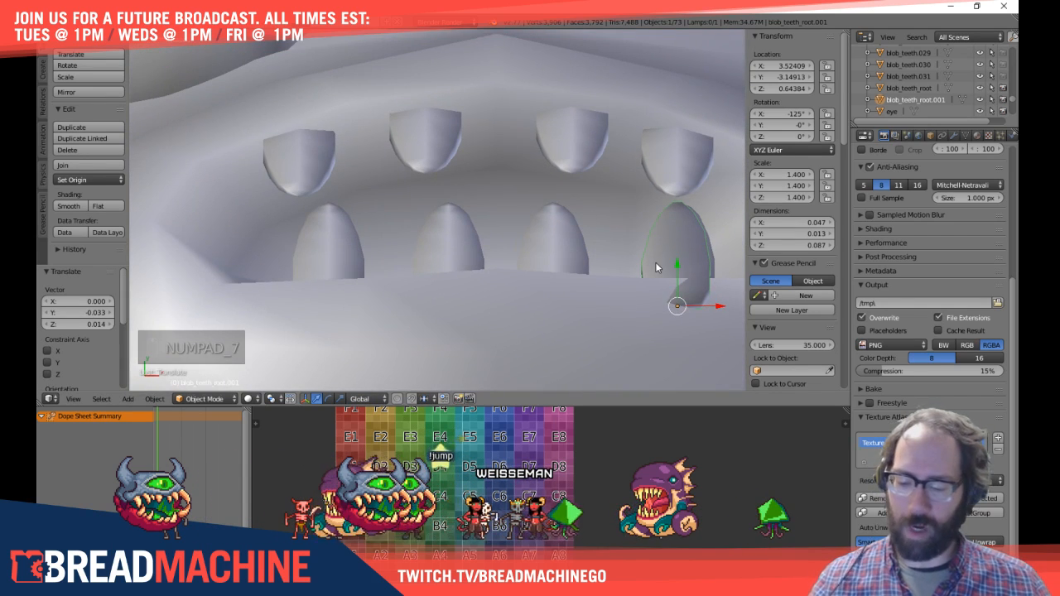
key(shift+d)
key(x)
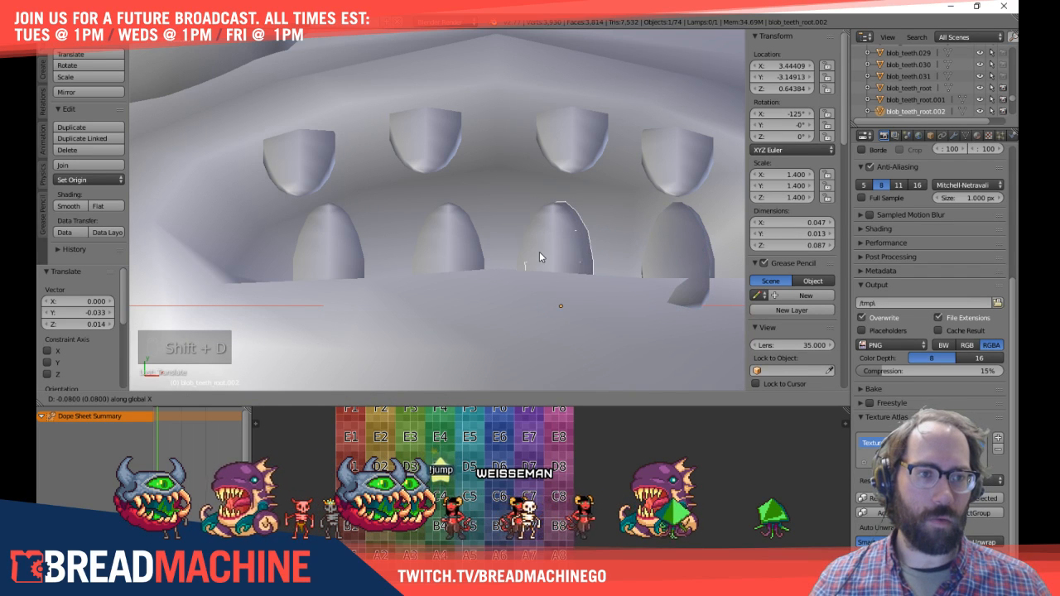
click(533, 252)
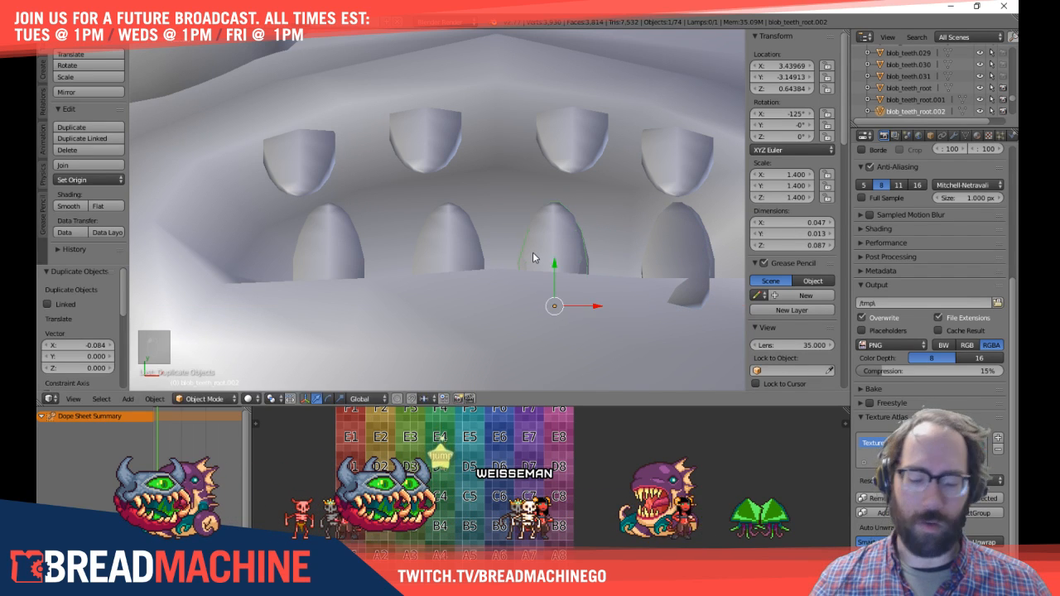
key(shift+d)
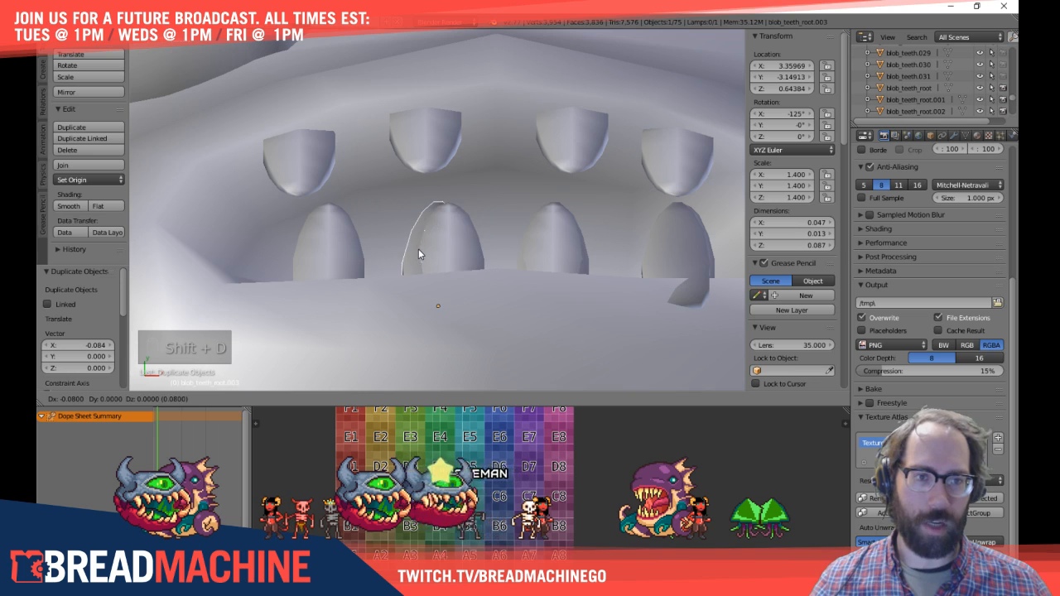
key(x)
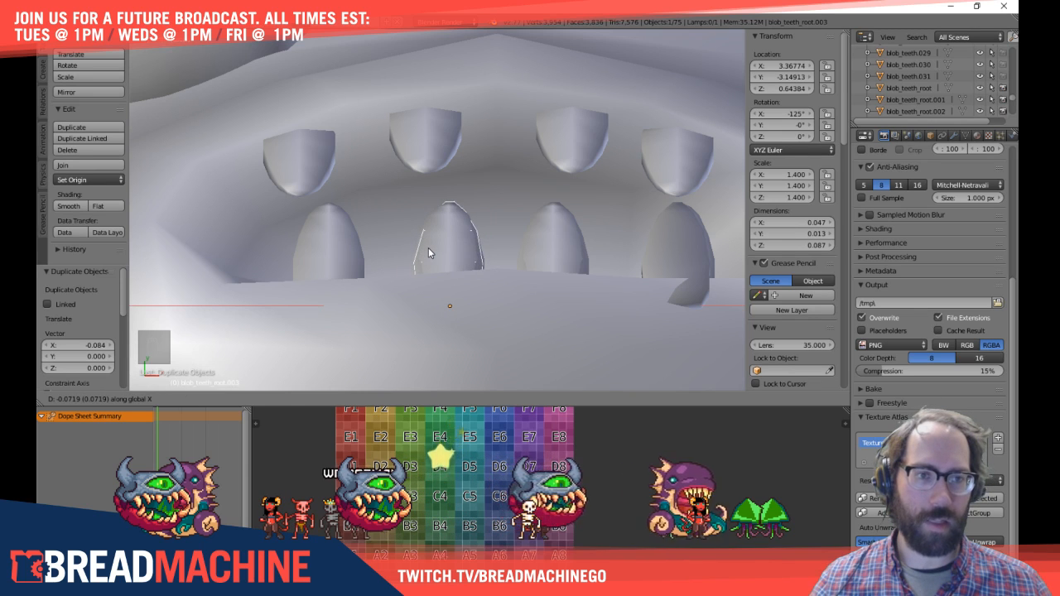
click(429, 247)
key(shift+d)
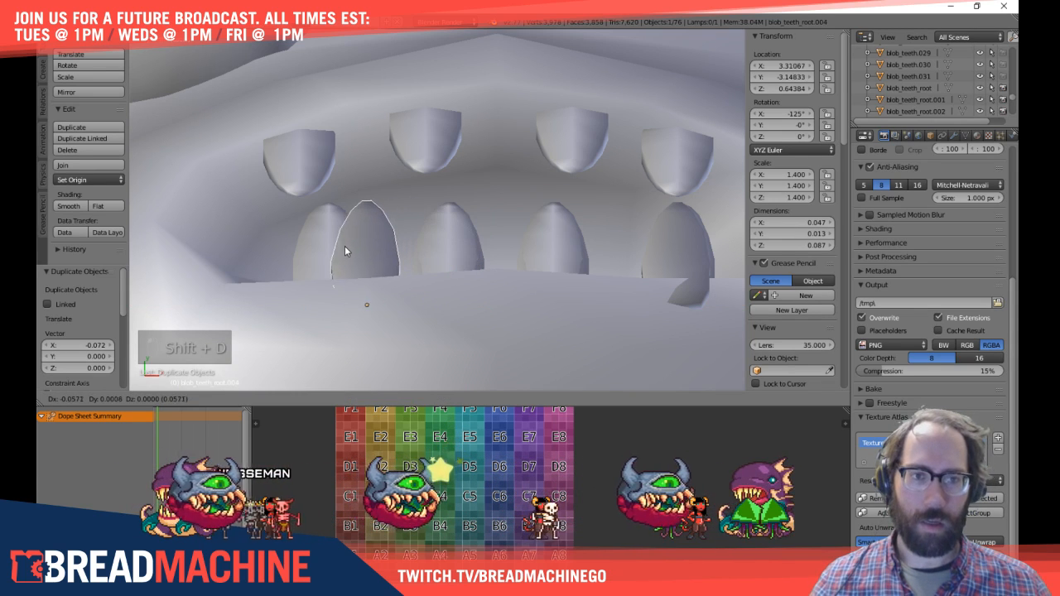
key(x)
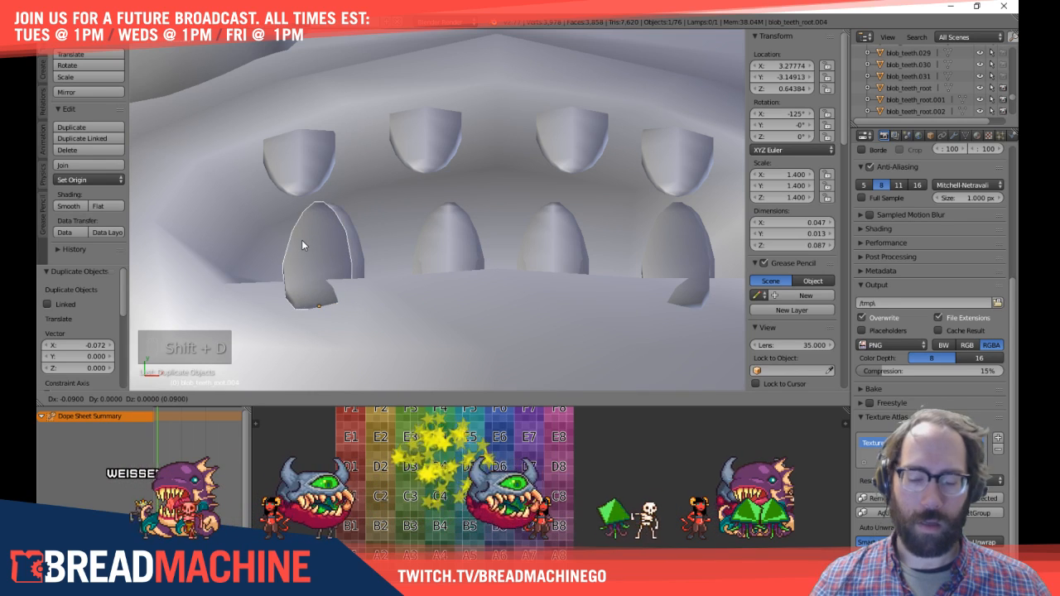
key(x)
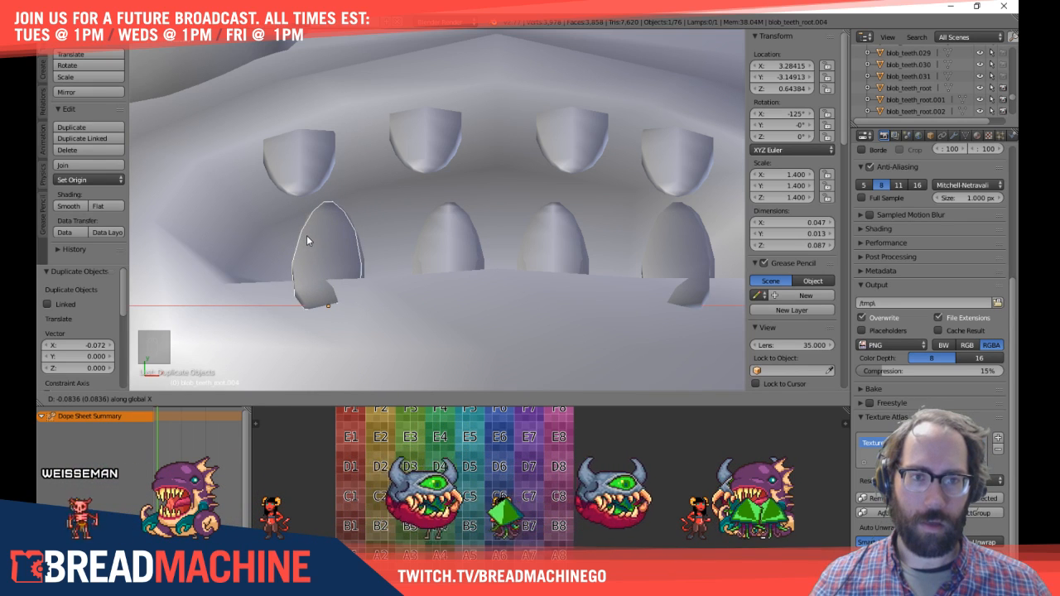
click(316, 241)
Step: Pull the two old middle teeth of the upper row away from their replacements and delete them
click(463, 235)
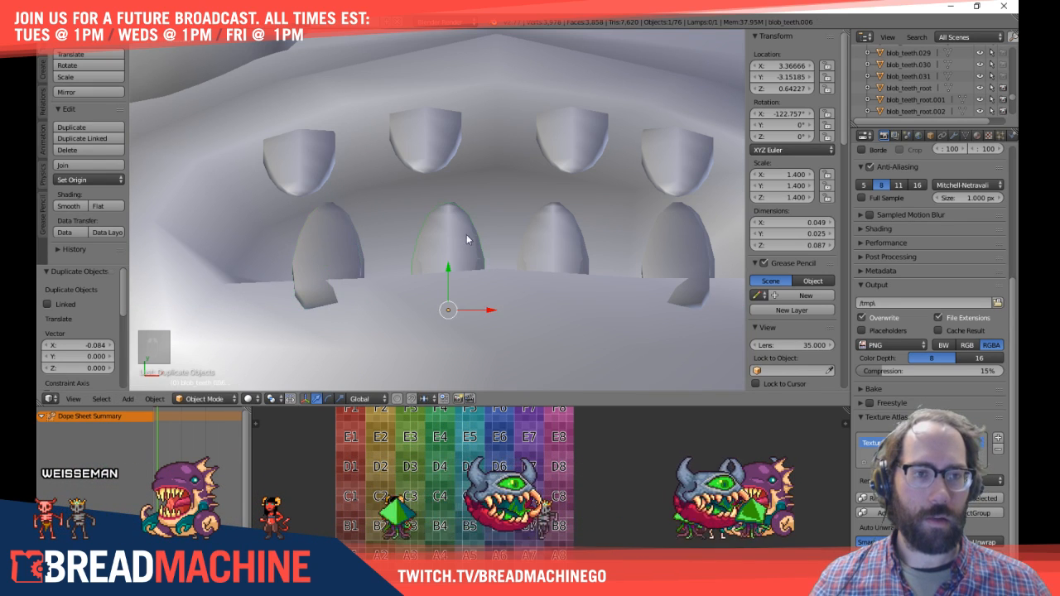
shift+click(553, 231)
key(g)
click(552, 187)
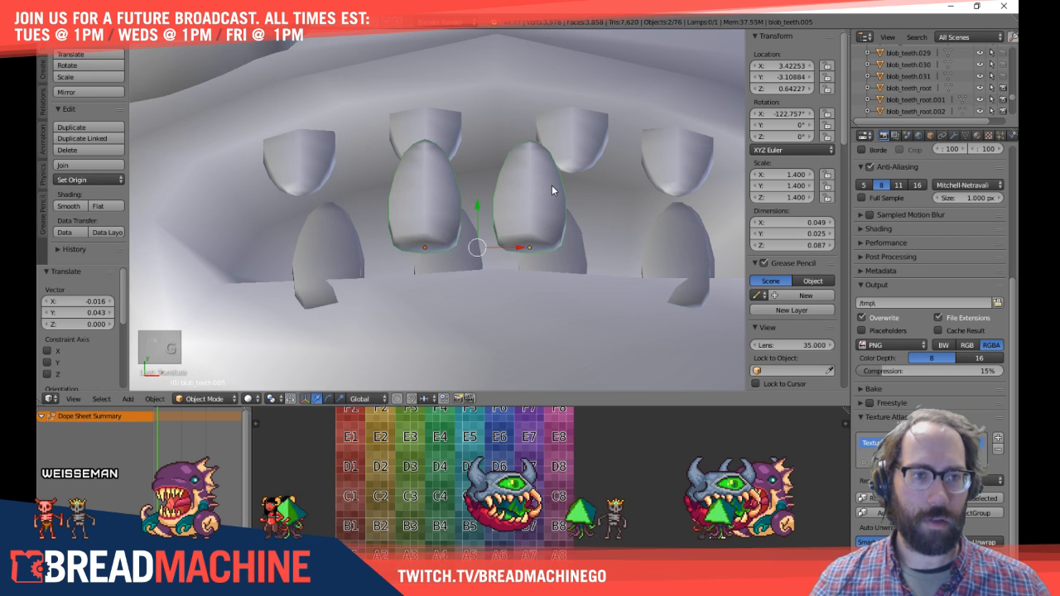
key(x)
click(550, 190)
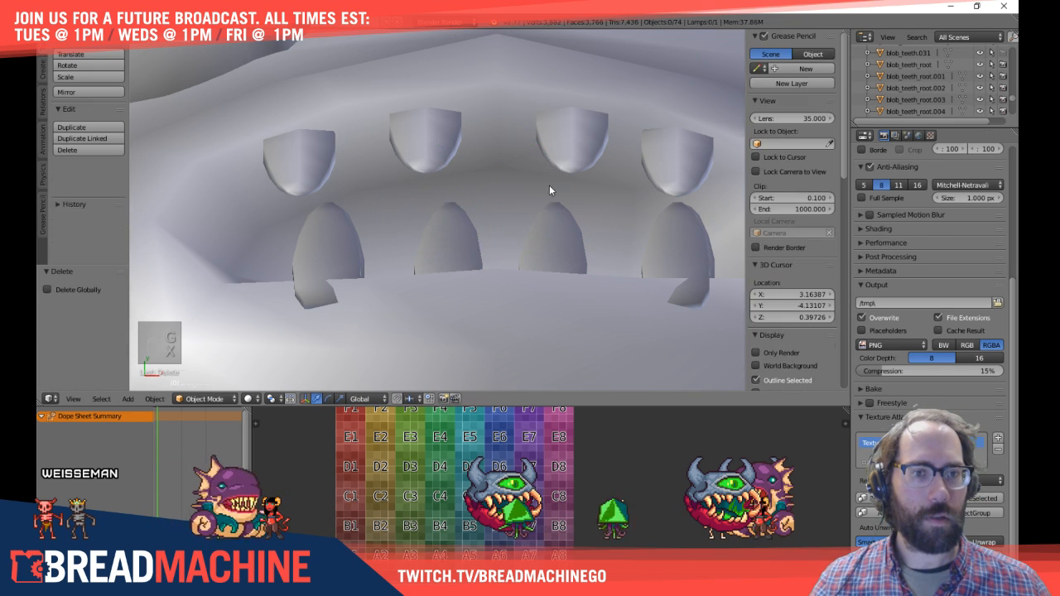
Step: Delete the old tooth blob_teeth.007 overlapping the new copy at the upper row's negative X end
right_click(353, 236)
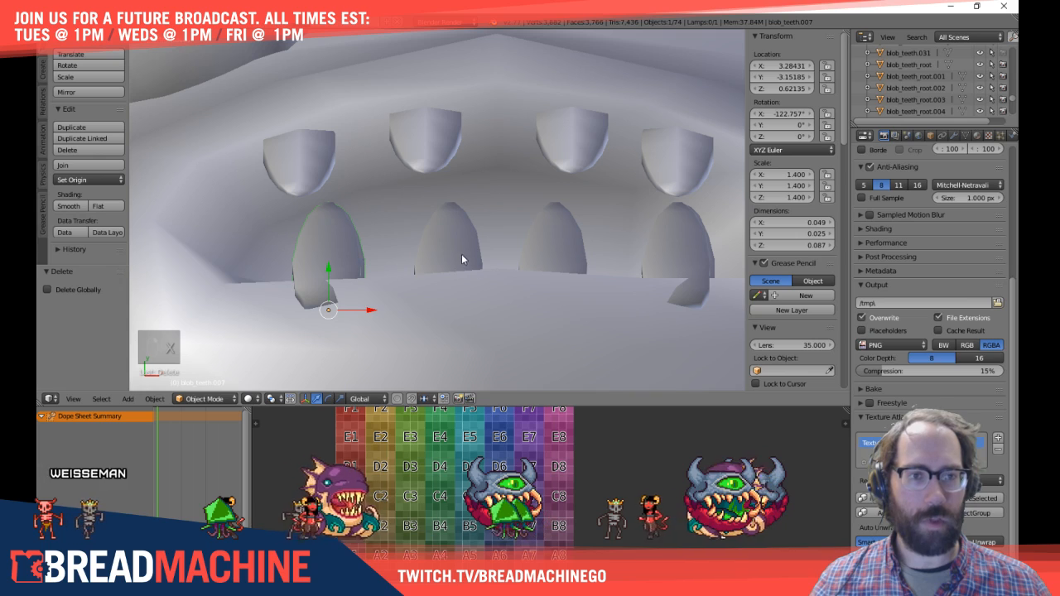
right_click(345, 239)
middle_drag(422, 268, 314, 150)
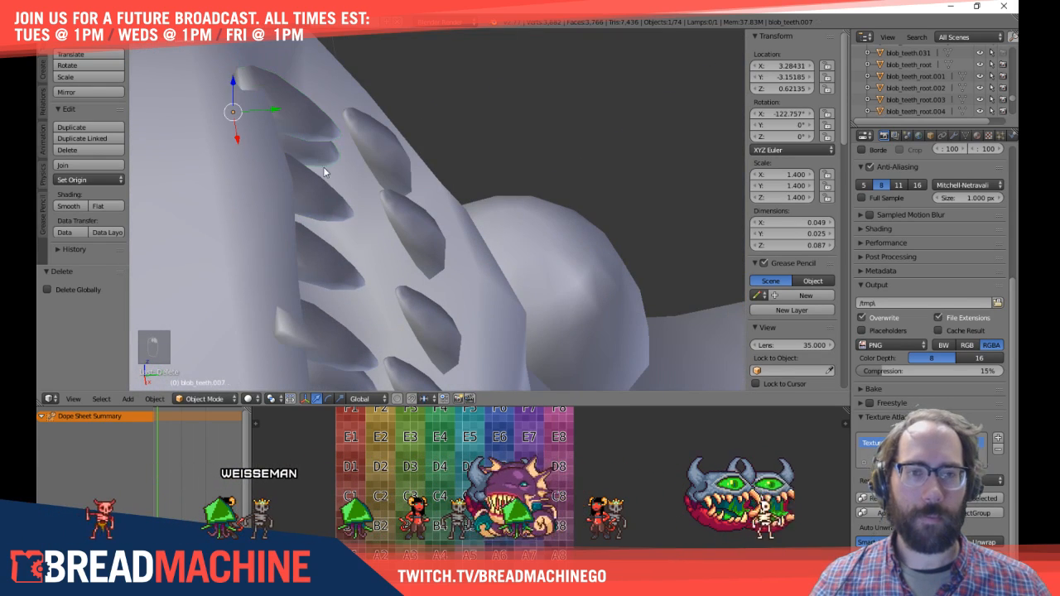
middle_drag(372, 188, 348, 165)
key(x)
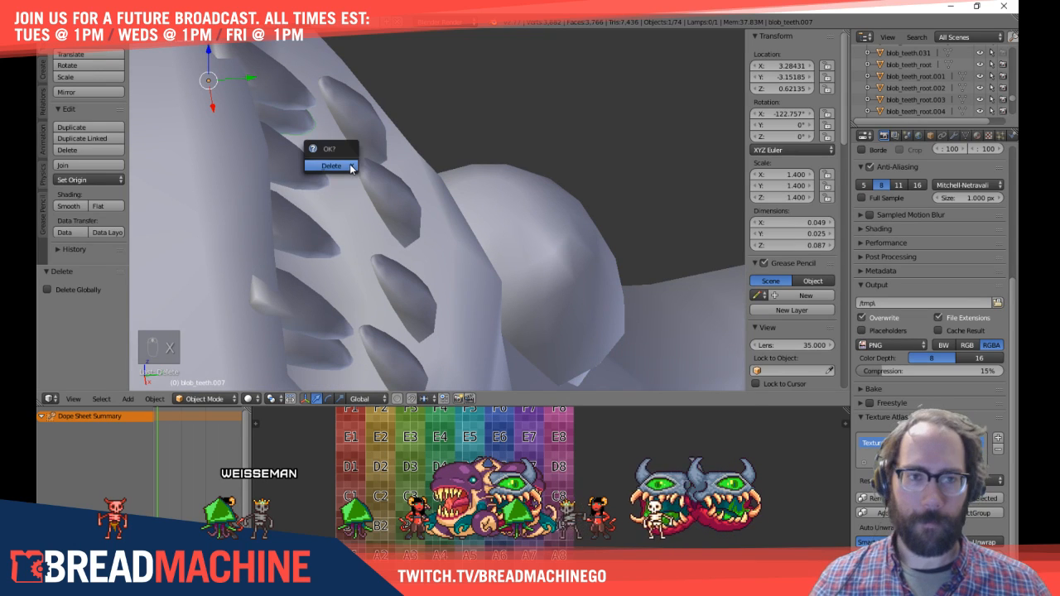
click(349, 165)
Step: Delete the old tooth blob_teeth.004 overlapping the new tooth at the upper row's positive X end
middle_drag(370, 227, 451, 217)
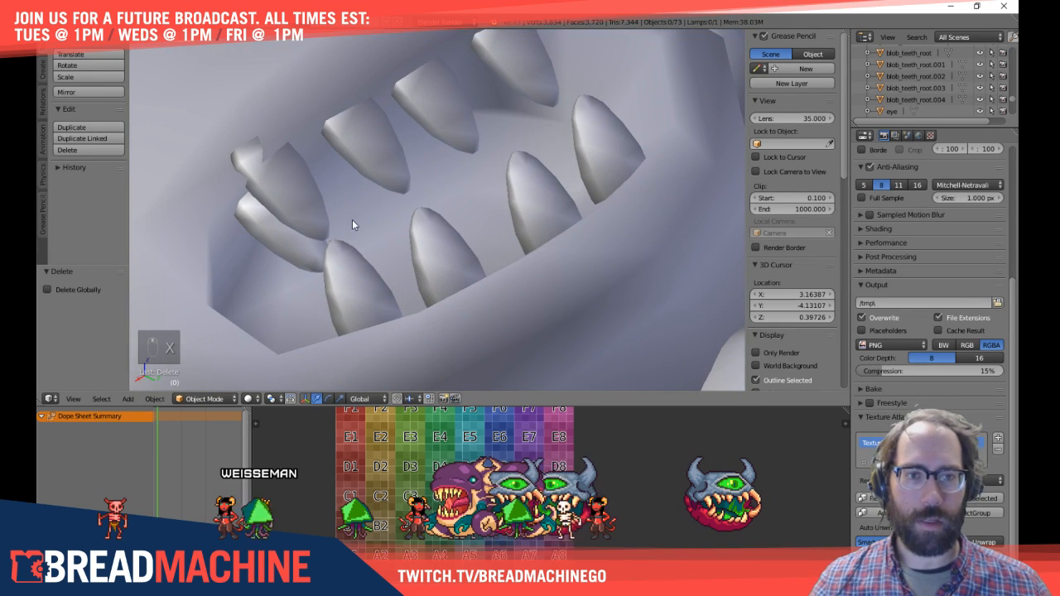
middle_drag(352, 223, 388, 211)
right_click(414, 219)
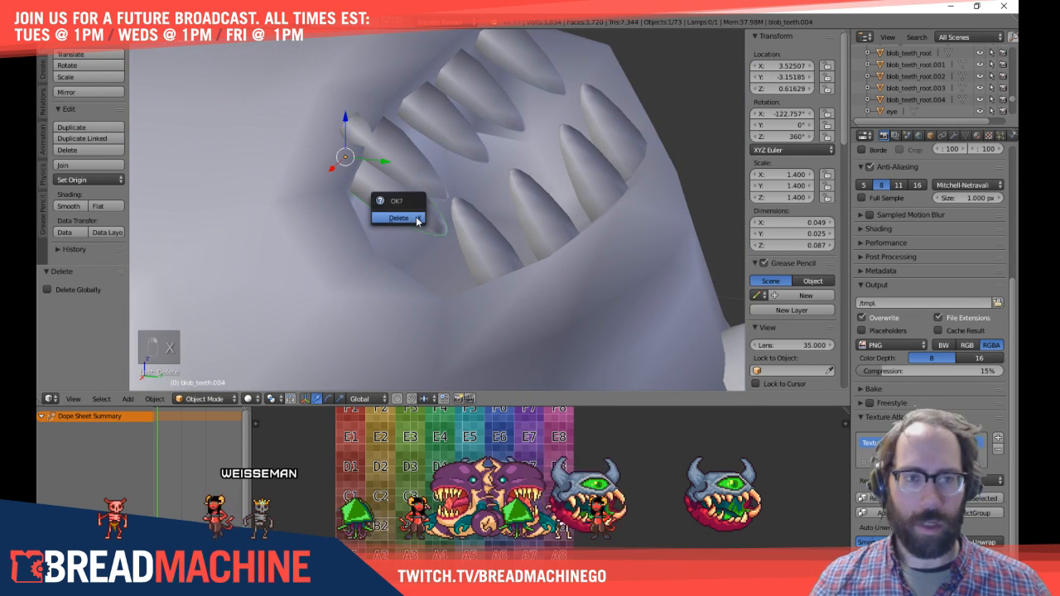
click(418, 219)
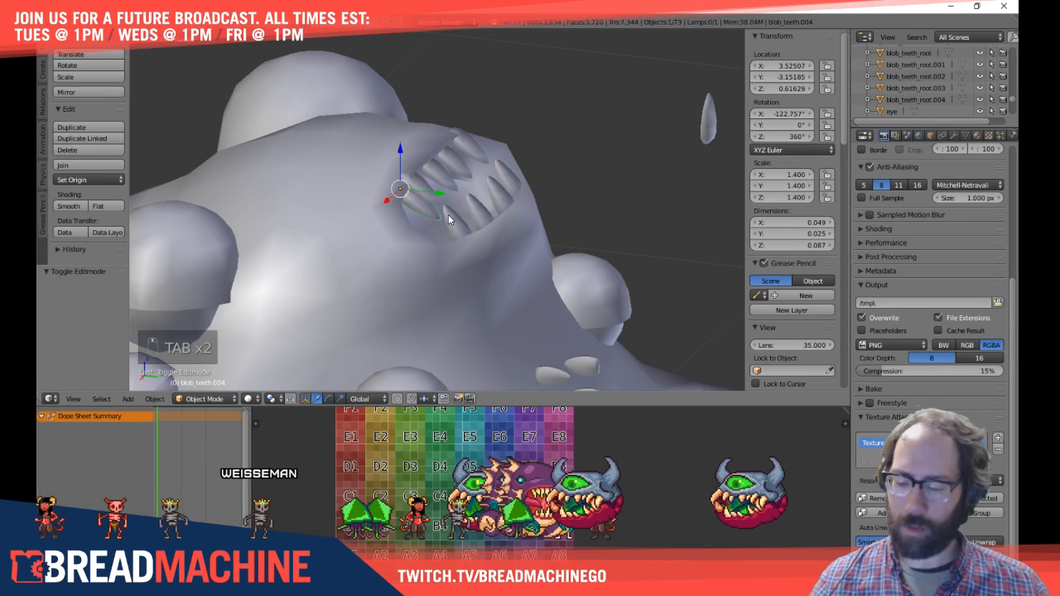
key(x)
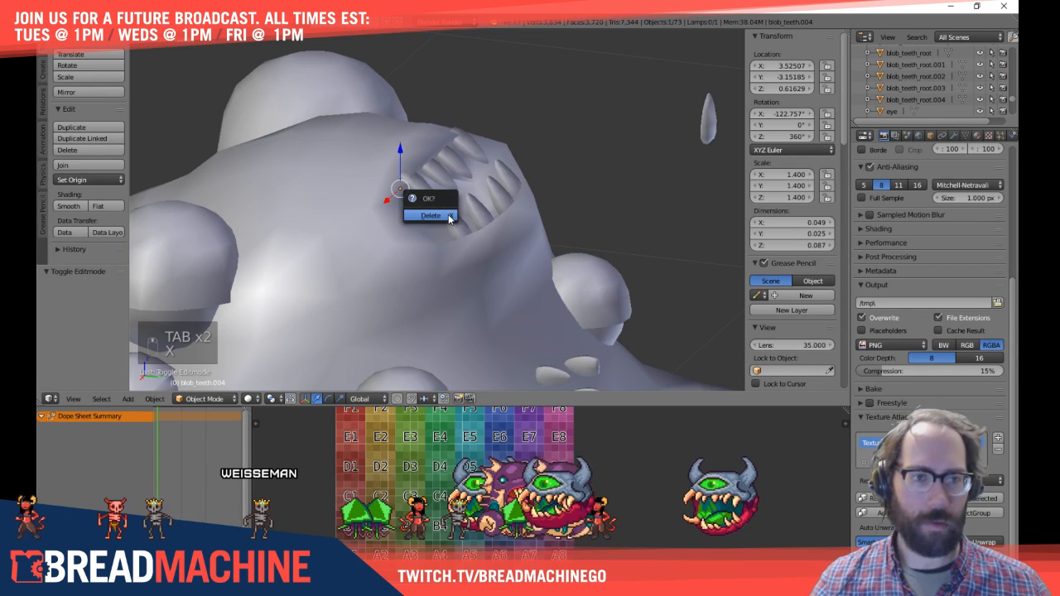
click(448, 214)
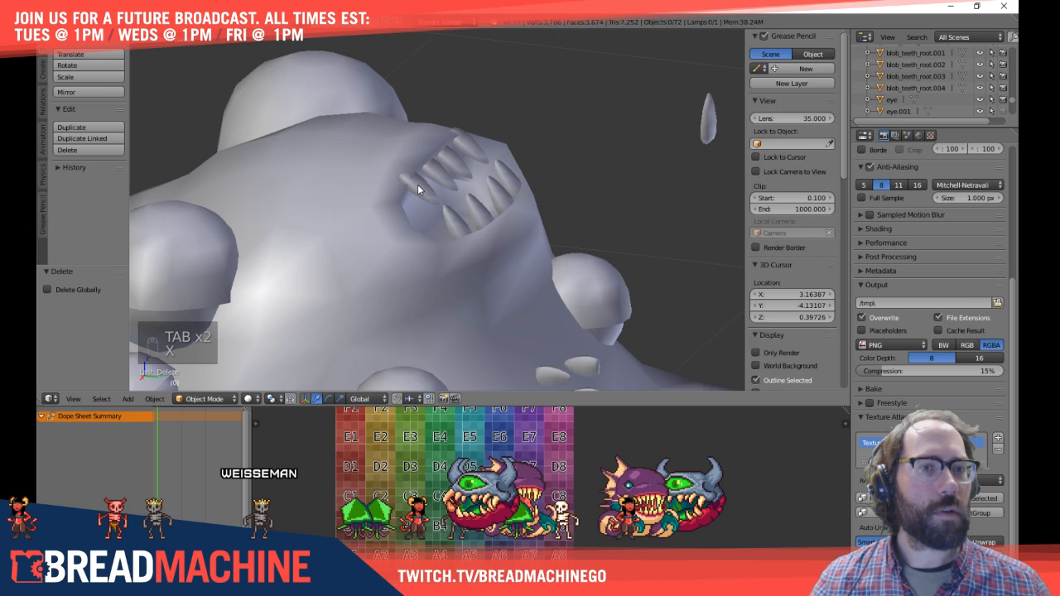
Step: Examine the new upper-row teeth, inspecting the mesh of the tooth at the row's positive X end in Edit Mode
right_click(448, 163)
right_click(476, 153)
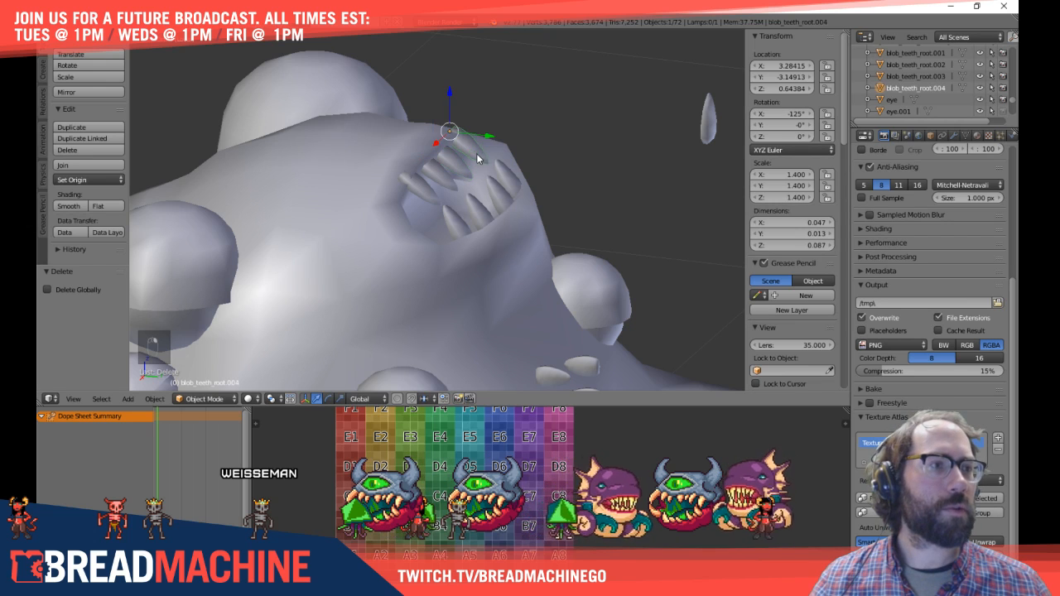
key(a)
middle_drag(520, 189, 429, 202)
scroll(428, 202, up, 3)
right_click(248, 158)
key(Tab)
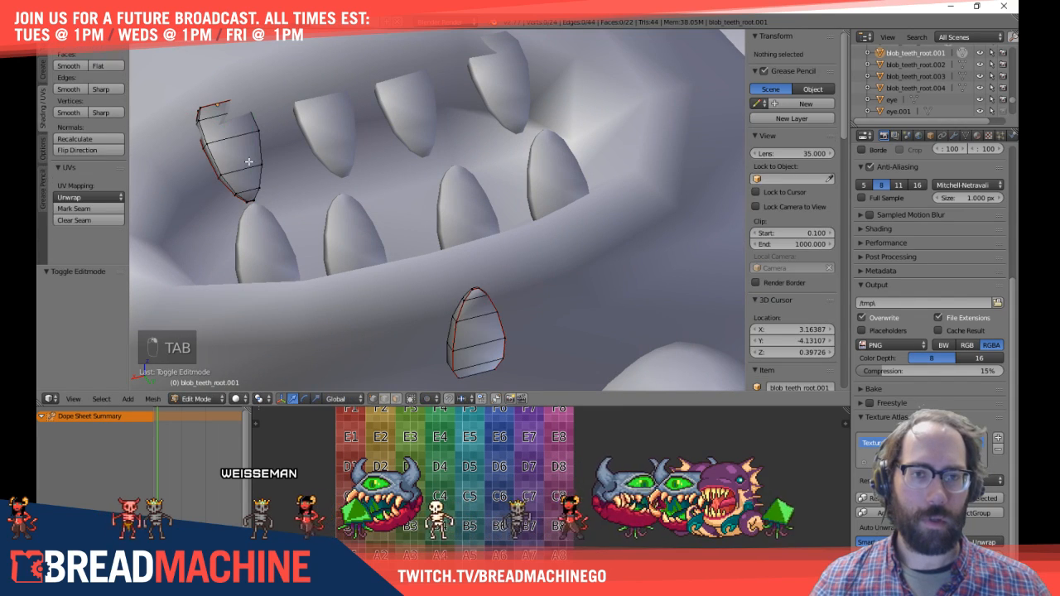
middle_drag(248, 158, 246, 162)
key(Tab)
key(Tab)
key(Tab)
key(Tab)
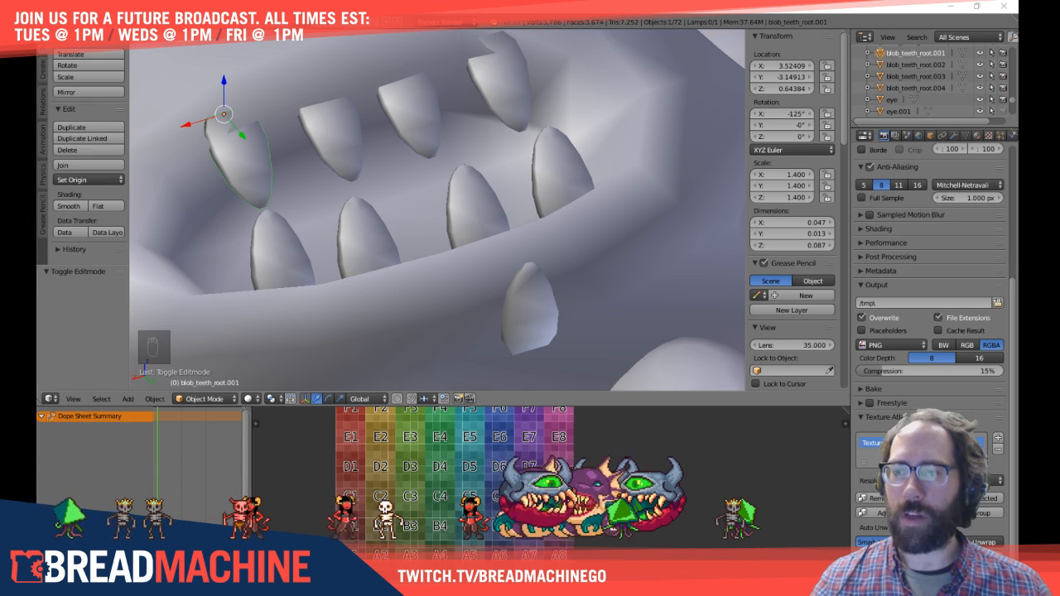
scroll(355, 303, down, 3)
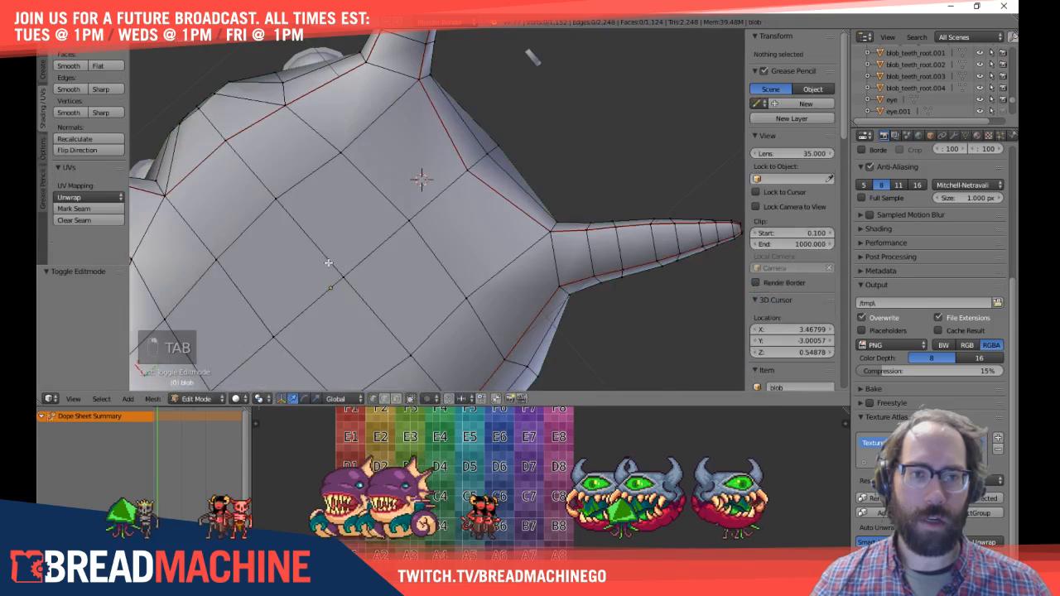
Step: Select the block of six faces in the middle of the blob's flat underside and merge its vertices at center
scroll(353, 256, down, 4)
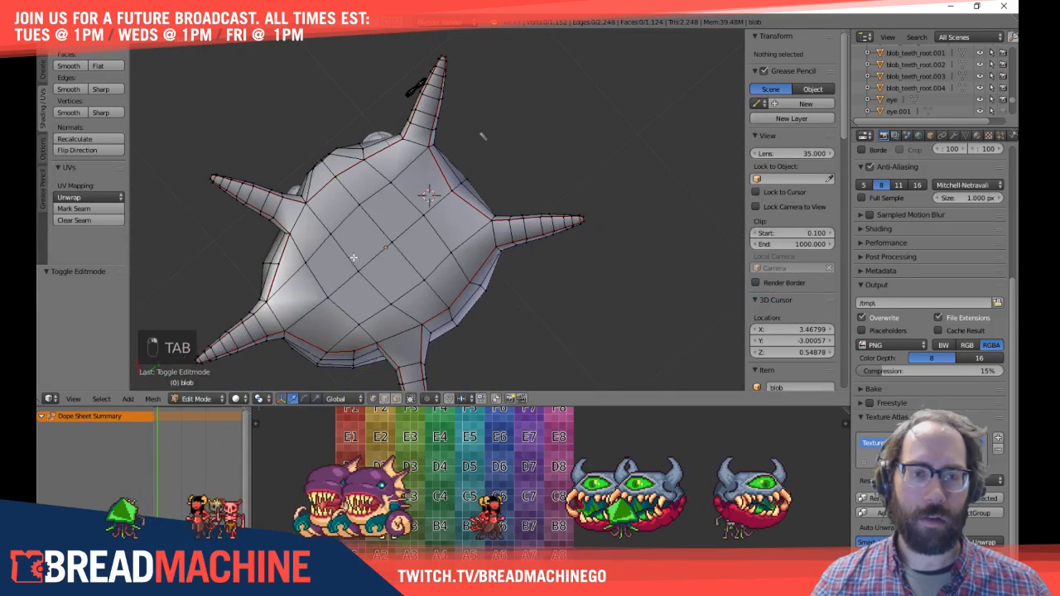
middle_drag(353, 256, 371, 242)
scroll(366, 262, up, 4)
scroll(365, 262, down, 4)
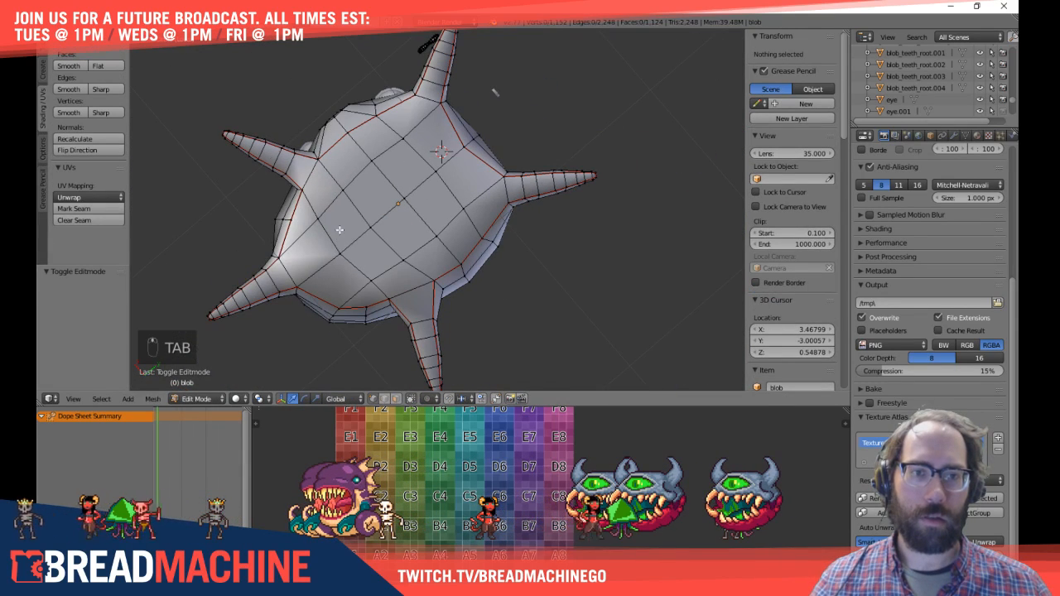
click(310, 239)
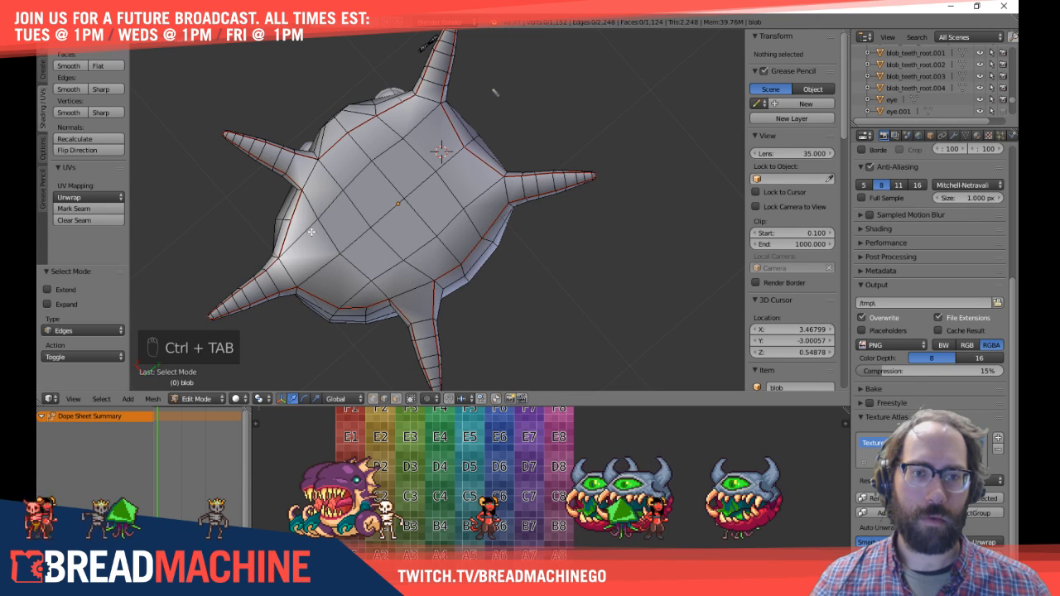
click(320, 215)
right_click(330, 204)
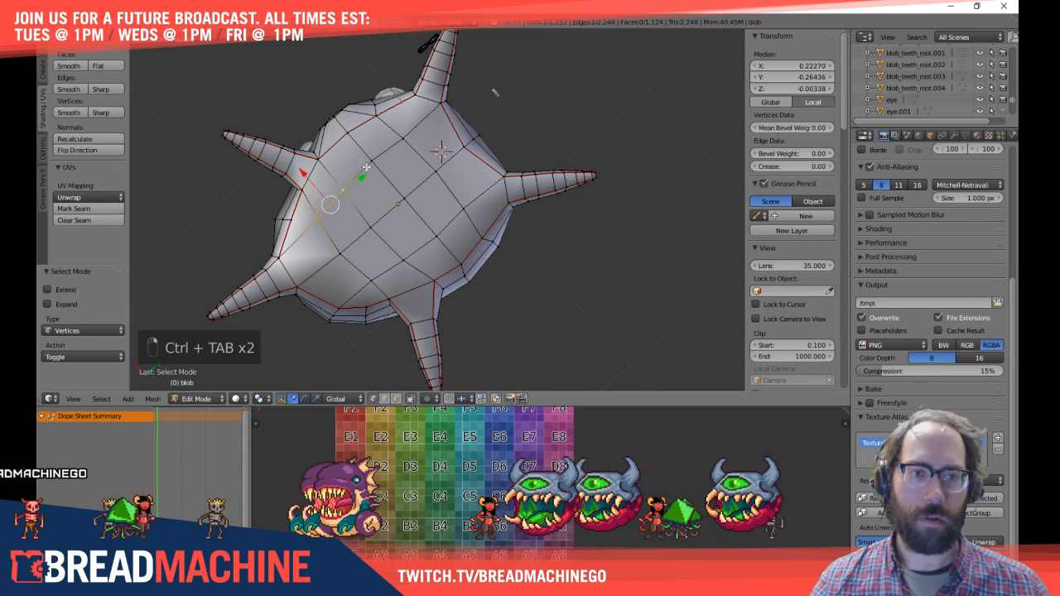
alt+right_click(344, 254)
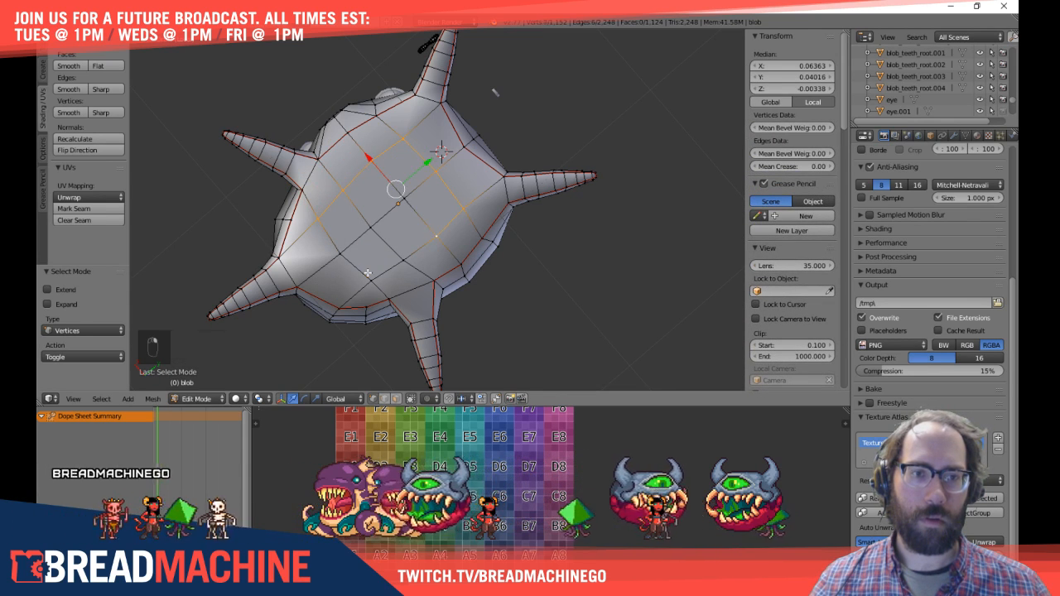
shift+right_click(344, 255)
shift+right_click(370, 227)
shift+right_click(403, 261)
shift+right_click(399, 201)
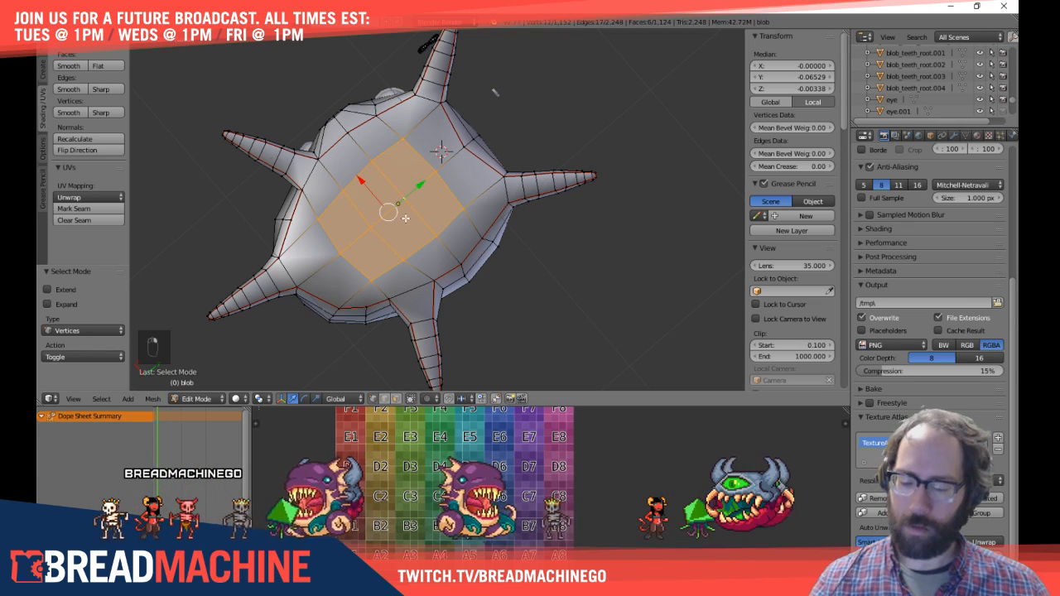
key(alt+m)
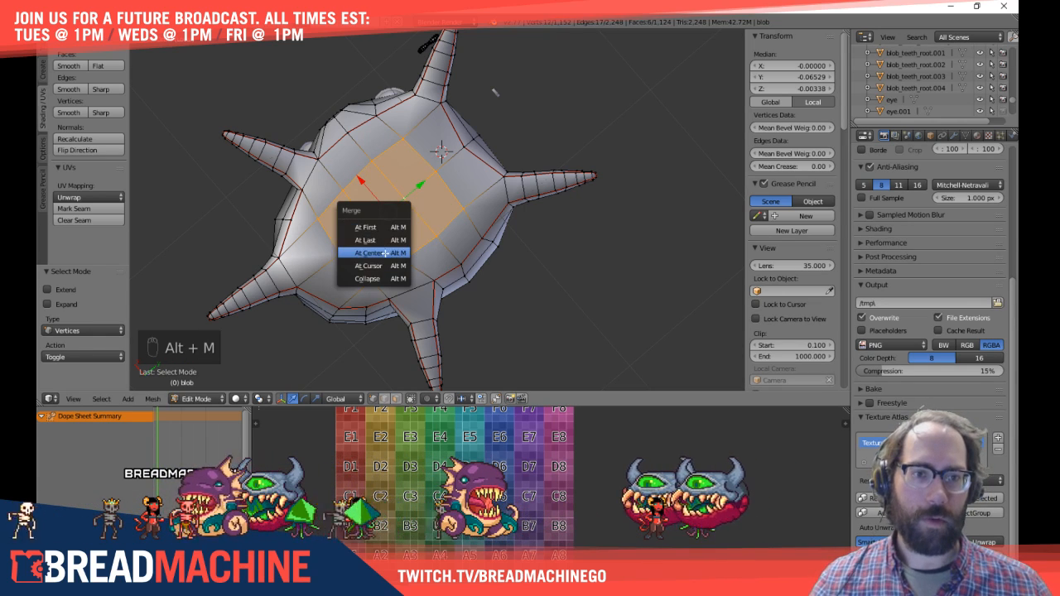
click(384, 252)
key(a)
middle_drag(384, 253, 286, 194)
Step: Examine the blob's mesh from around and in side view, including the loose teeth floating beside it
key(Tab)
key(Tab)
middle_drag(371, 175, 457, 374)
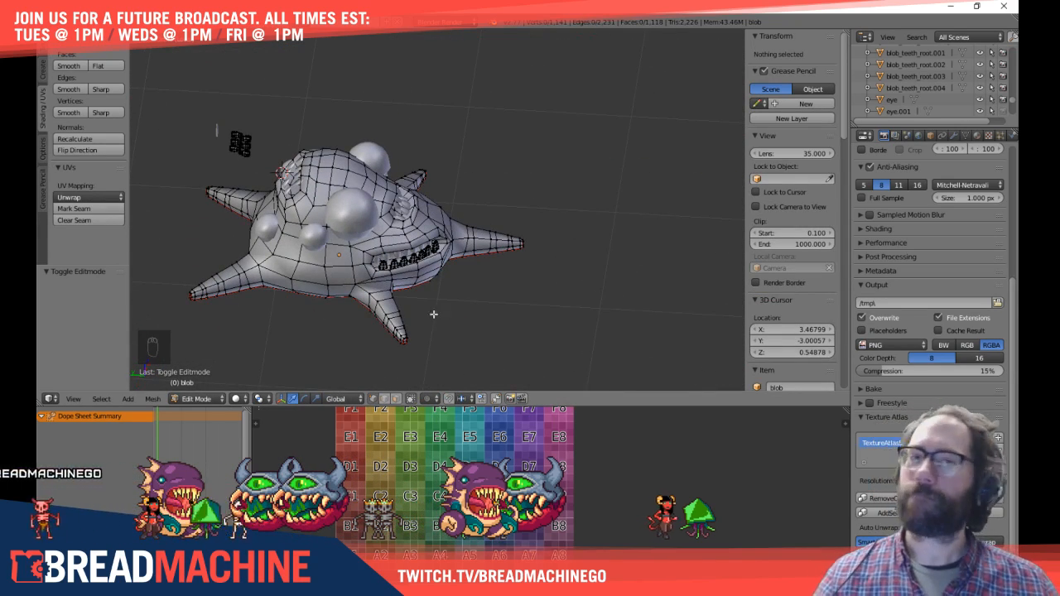
key(Tab)
key(Tab)
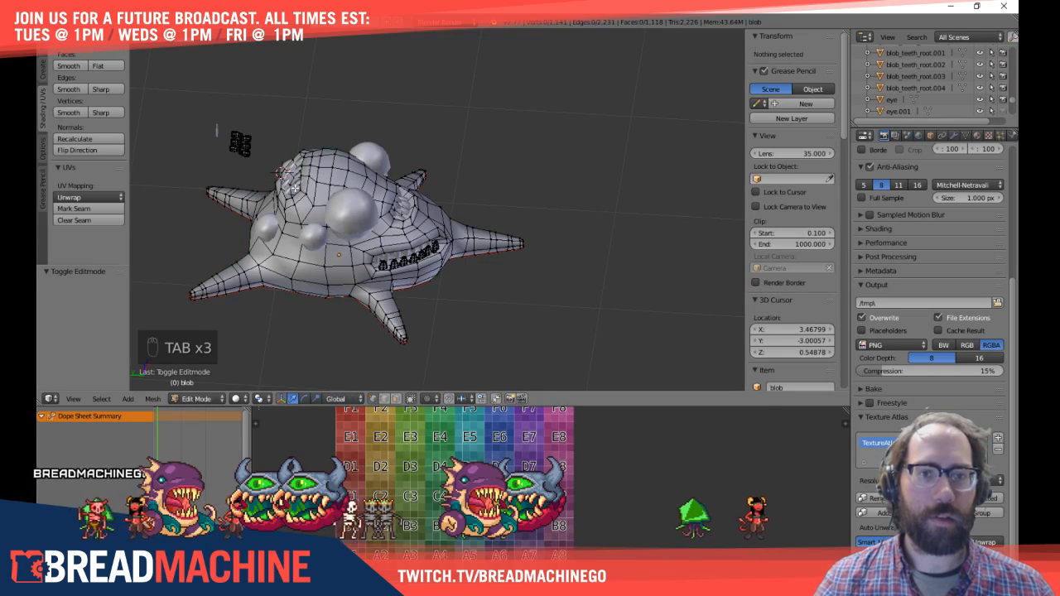
middle_drag(457, 237, 491, 221)
key(KP_3)
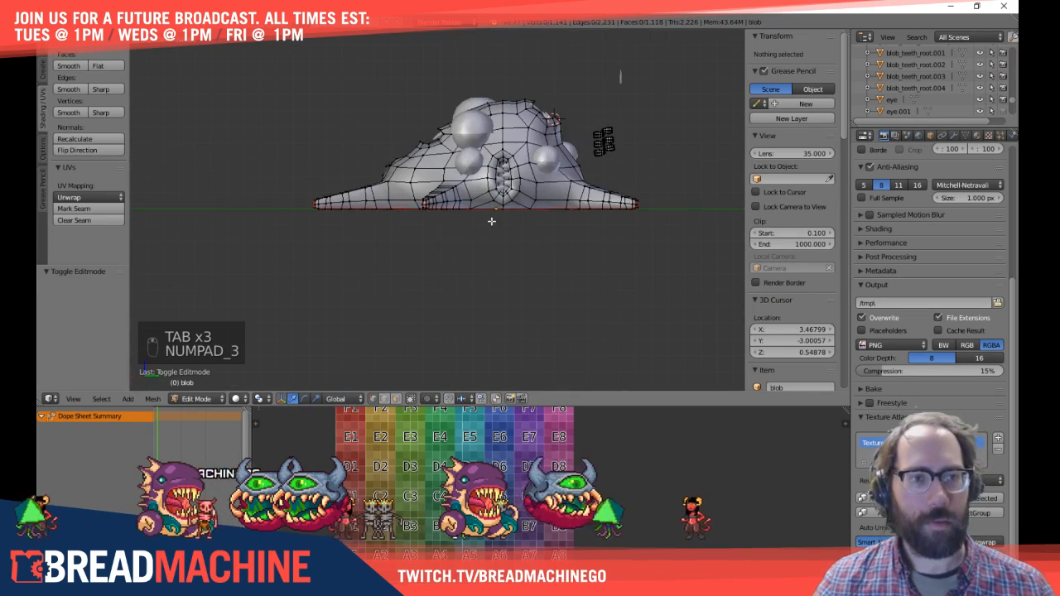
scroll(433, 267, up, 5)
scroll(432, 268, up, 3)
shift+middle_drag(432, 267, 394, 98)
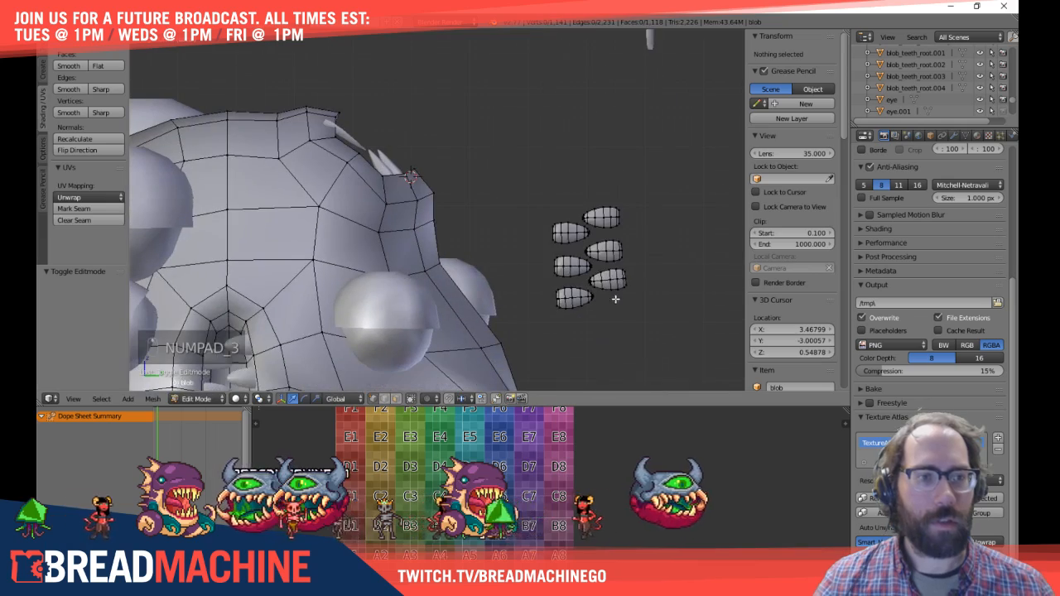
Step: Delete the vertices of all six loose teeth floating beside the blob in its mesh
key(Tab)
key(Tab)
key(Tab)
shift+middle_drag(588, 235, 516, 240)
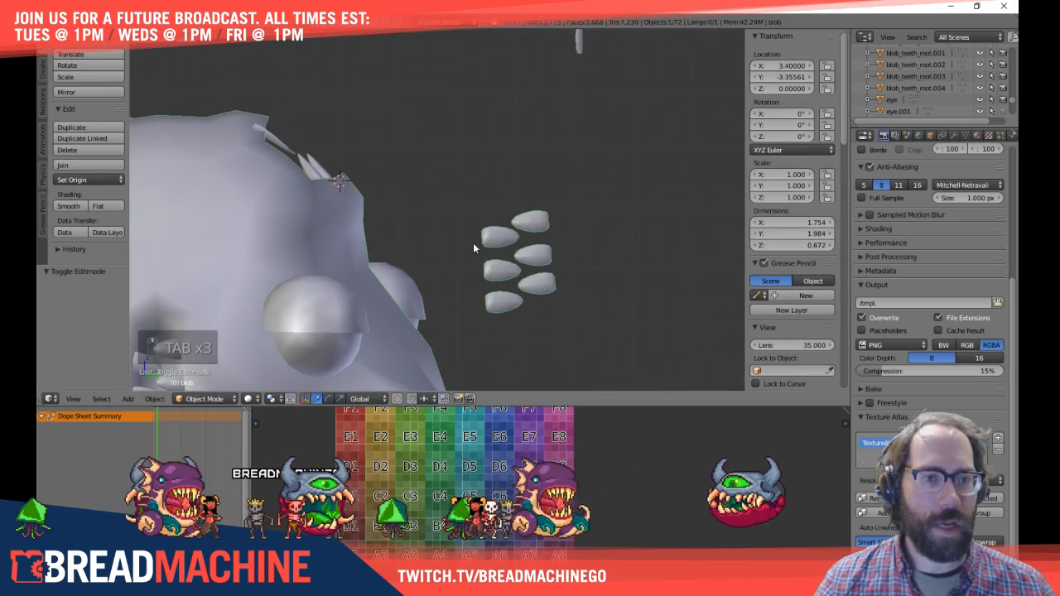
key(a)
key(a)
key(a)
key(a)
right_click(502, 240)
key(Tab)
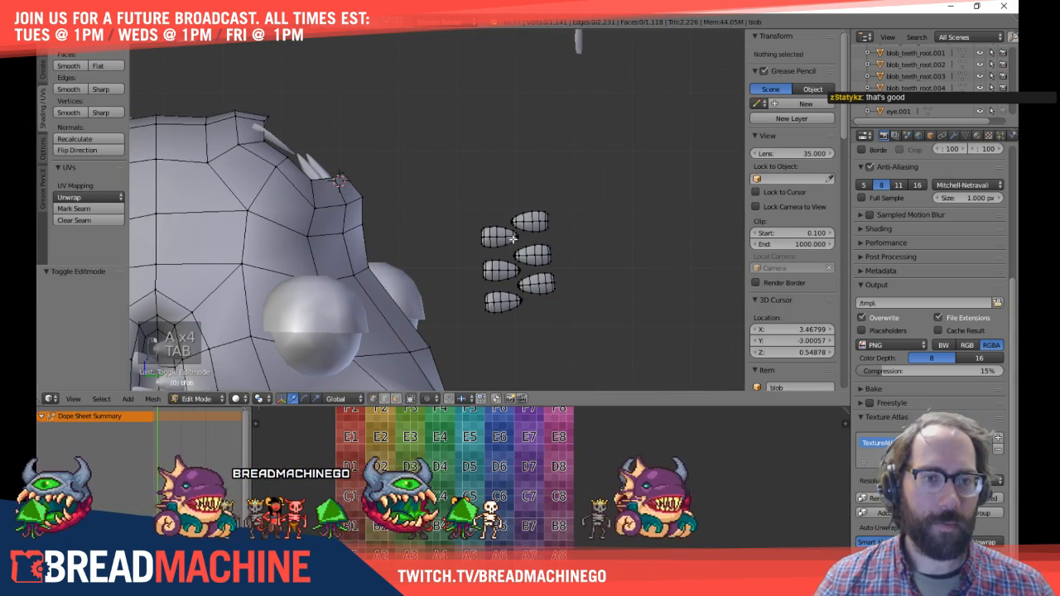
key(l)
key(l)
key(l)
key(l)
key(l)
key(l)
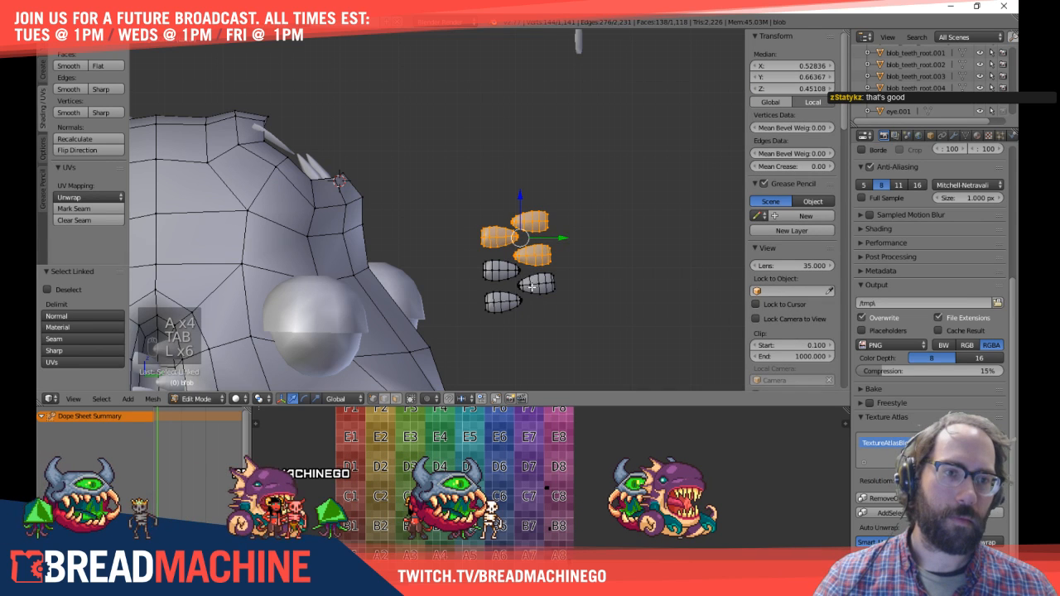
key(l)
key(l)
key(l)
key(l)
key(x)
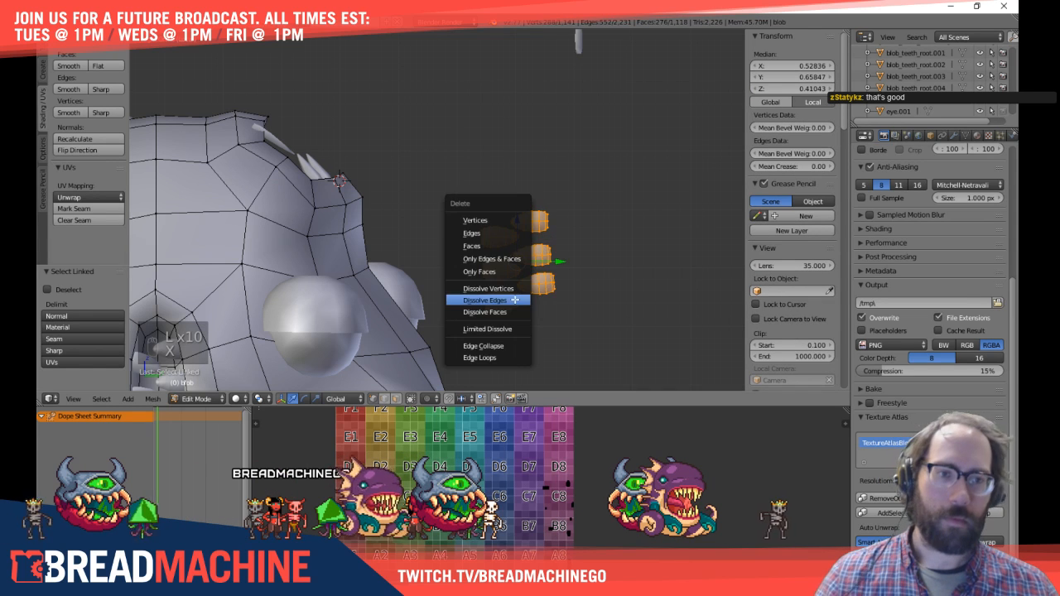
click(497, 220)
key(Tab)
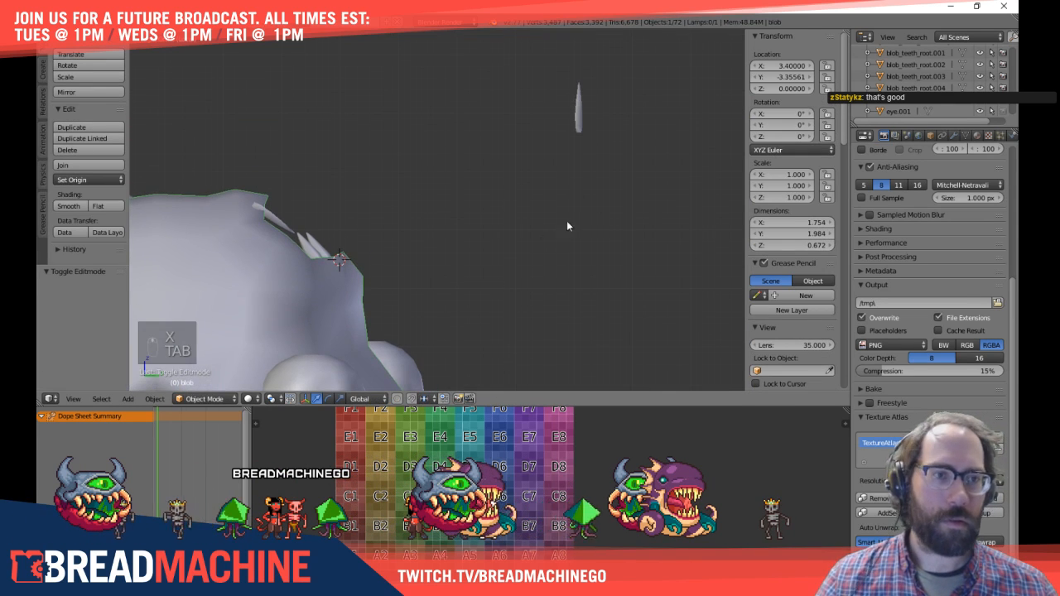
Step: Inspect the mesh of tooth blob_teeth_root.001 and the spare root tooth in face selection mode, then its placement in the mouth
key(a)
key(a)
middle_drag(351, 240, 458, 197)
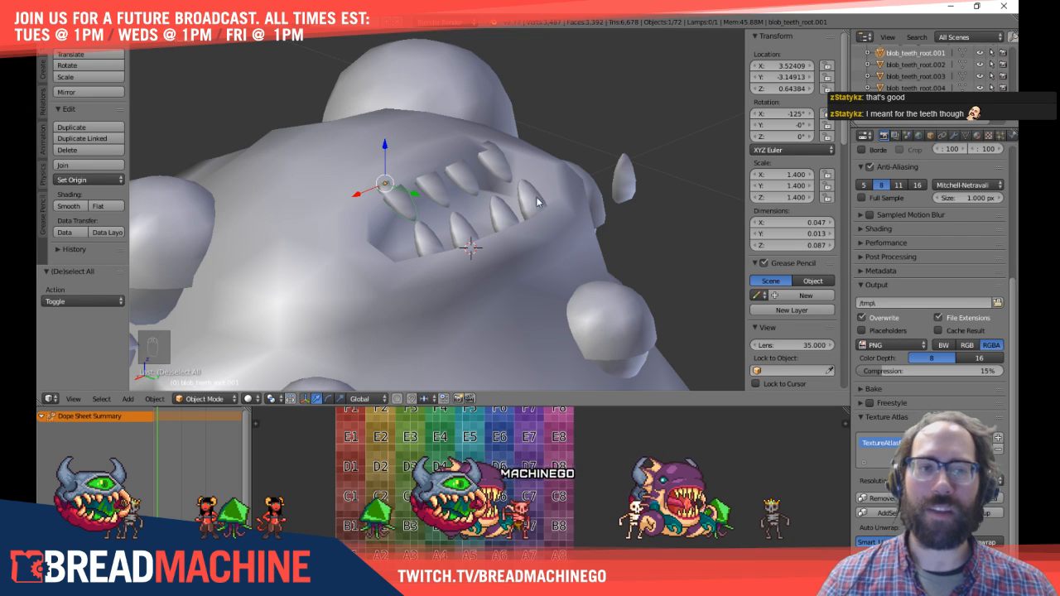
scroll(547, 200, up, 4)
middle_drag(595, 211, 413, 314)
key(Tab)
scroll(411, 142, up, 2)
shift+middle_drag(410, 145, 429, 208)
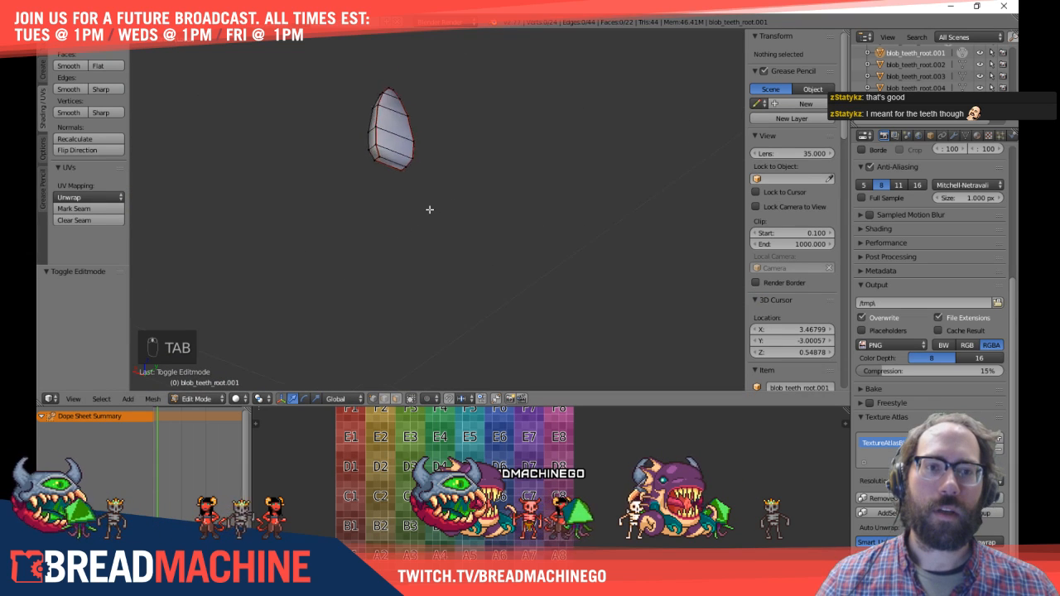
scroll(428, 208, up, 2)
shift+middle_drag(406, 84, 427, 193)
scroll(426, 192, up, 2)
key(ctrl+Tab)
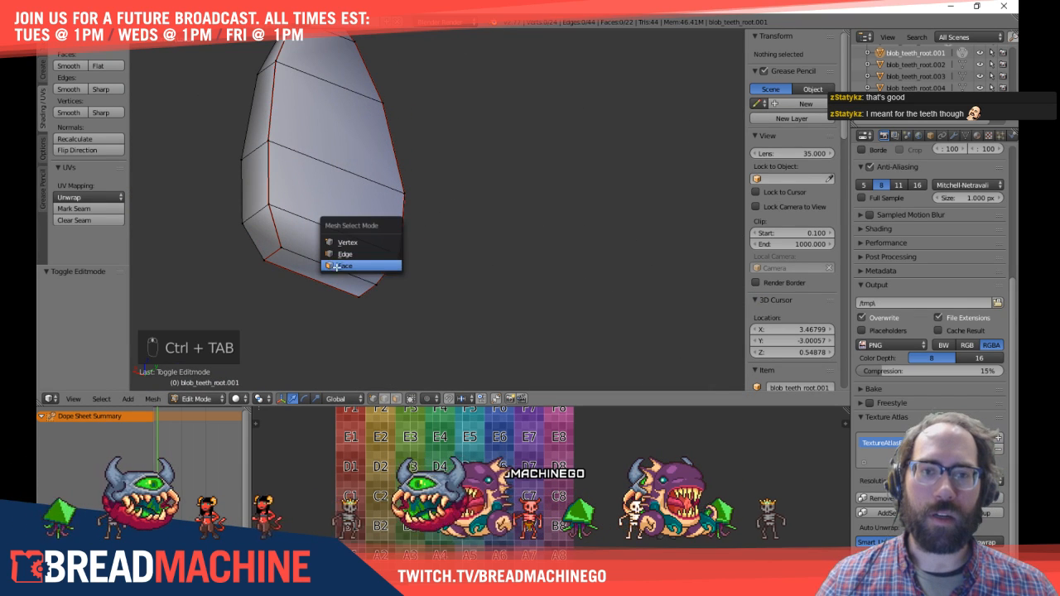
click(369, 266)
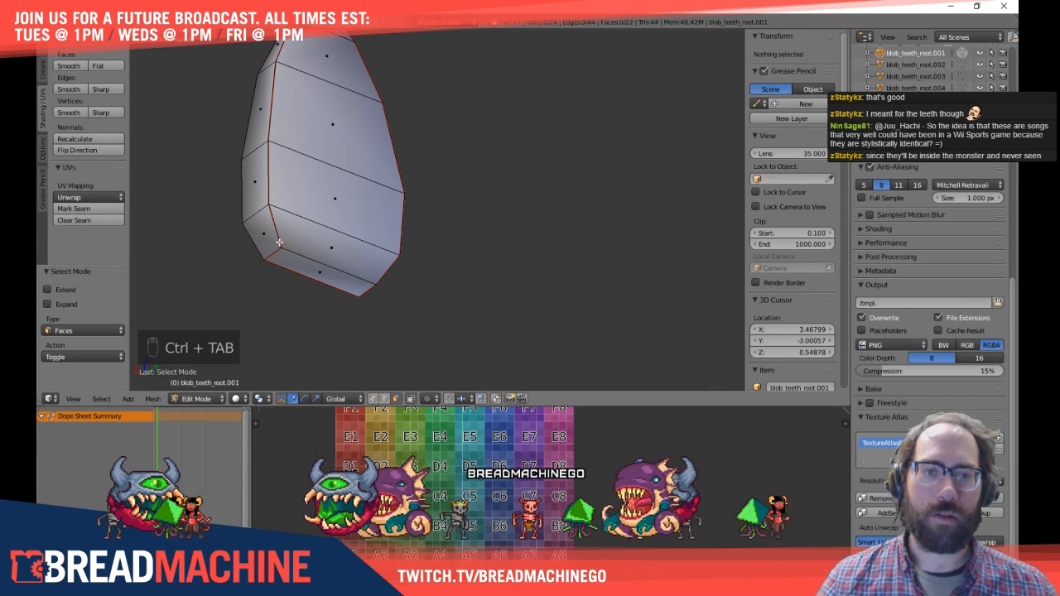
scroll(280, 248, down, 6)
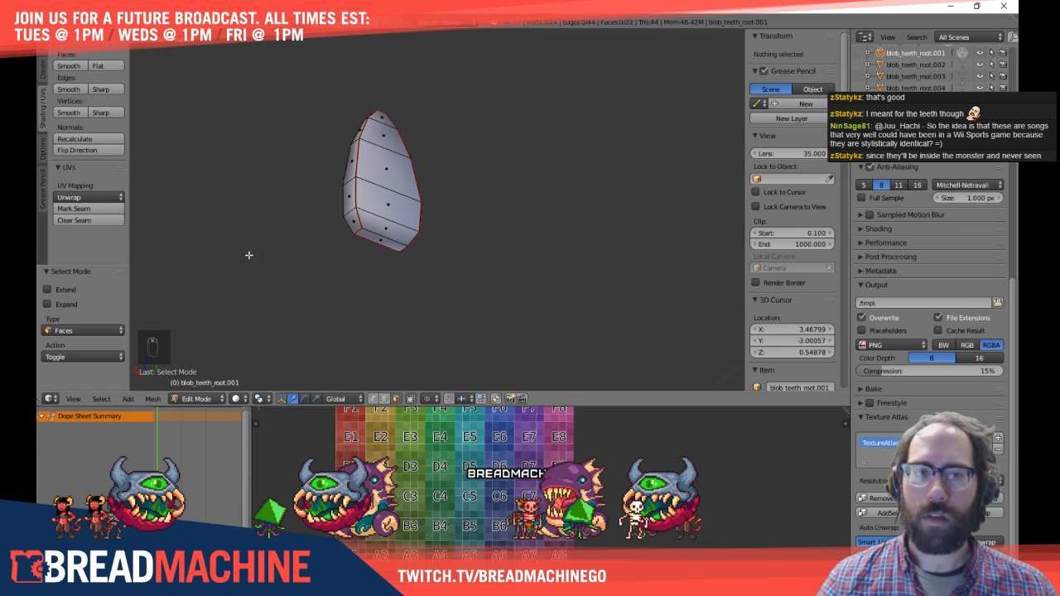
scroll(439, 313, up, 6)
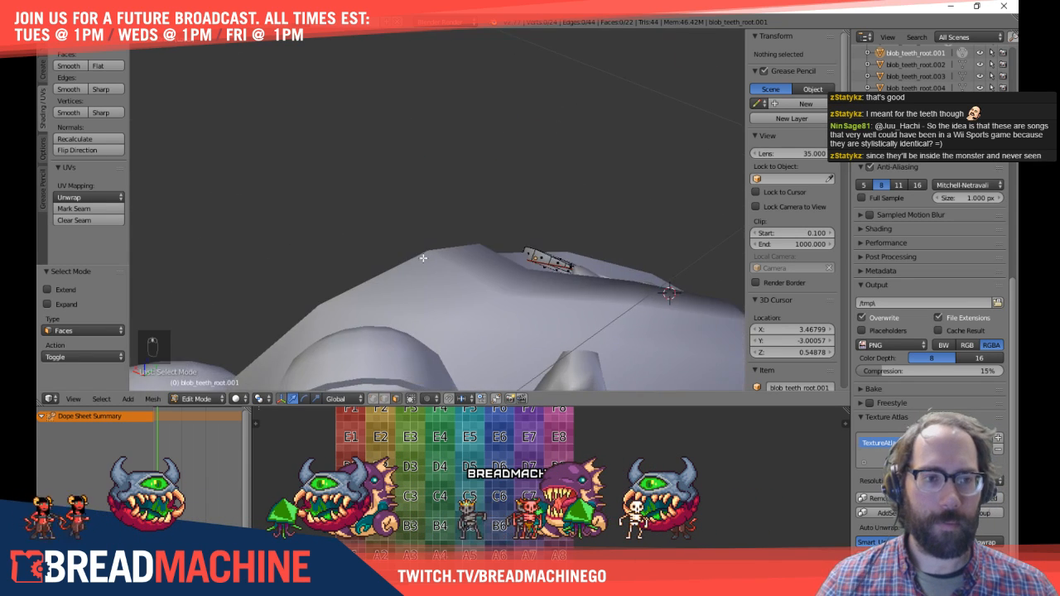
middle_drag(561, 322, 480, 246)
scroll(501, 241, up, 4)
key(Tab)
scroll(450, 269, down, 2)
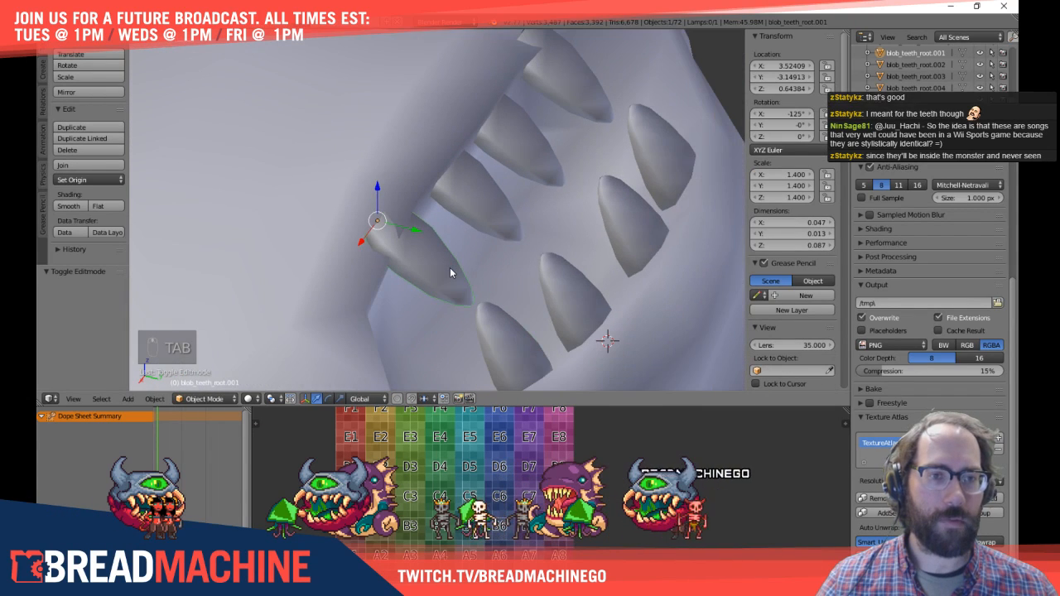
Step: Check the individual upper-row teeth in Edit Mode to see which share their mesh with the spare root tooth
key(Tab)
key(Tab)
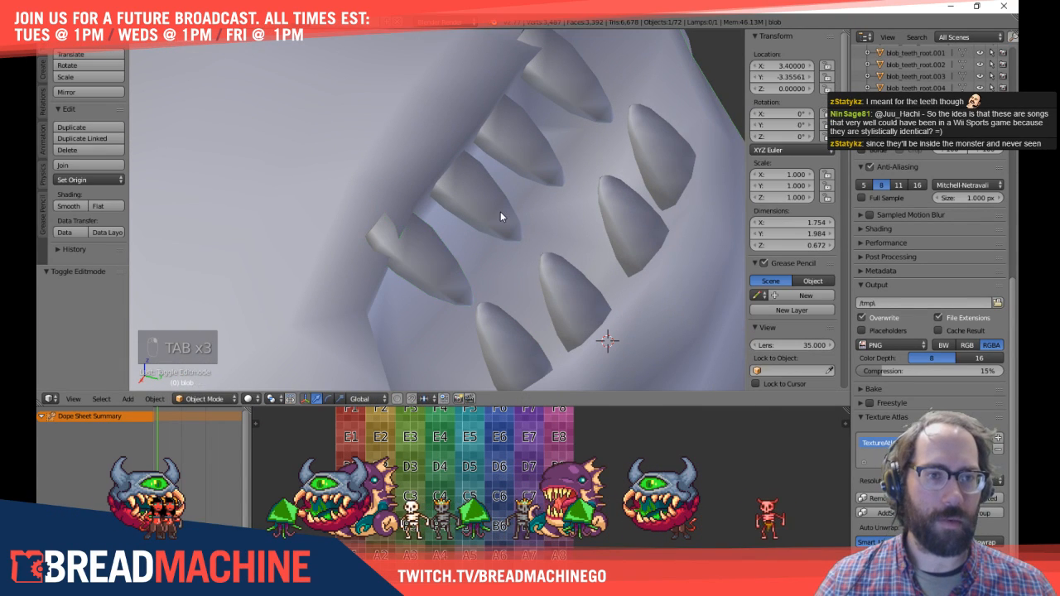
right_click(500, 216)
key(Tab)
scroll(500, 217, down, 6)
shift+middle_drag(502, 218, 460, 220)
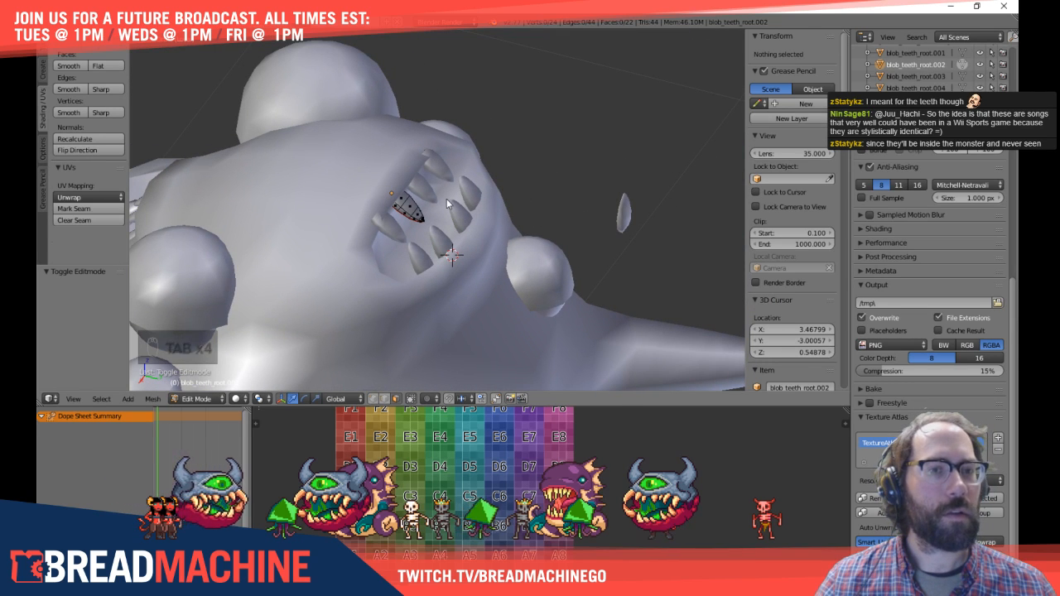
key(Tab)
scroll(441, 201, up, 3)
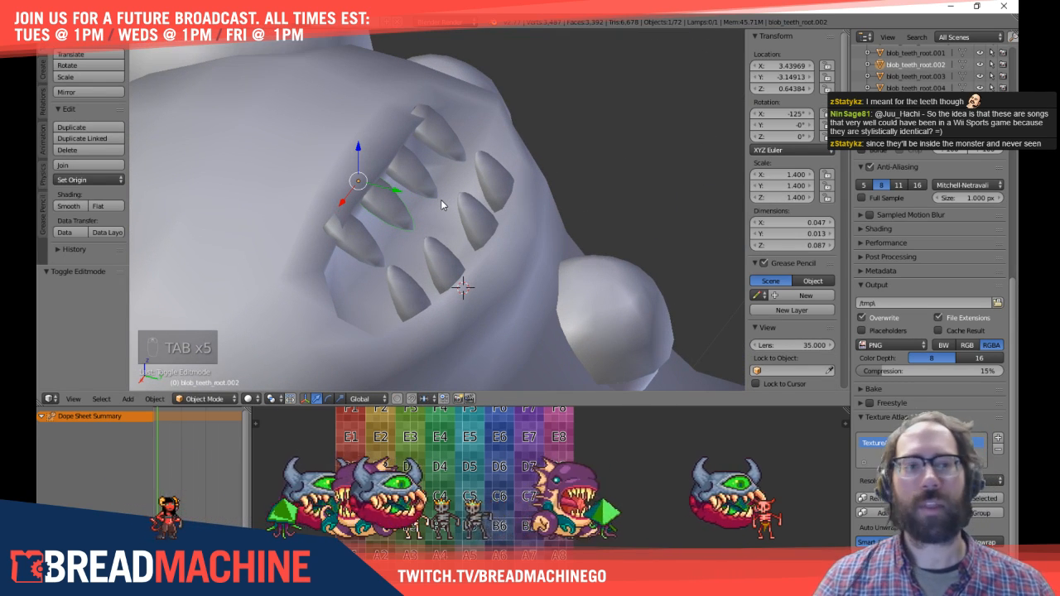
scroll(456, 192, down, 3)
shift+middle_drag(456, 192, 391, 199)
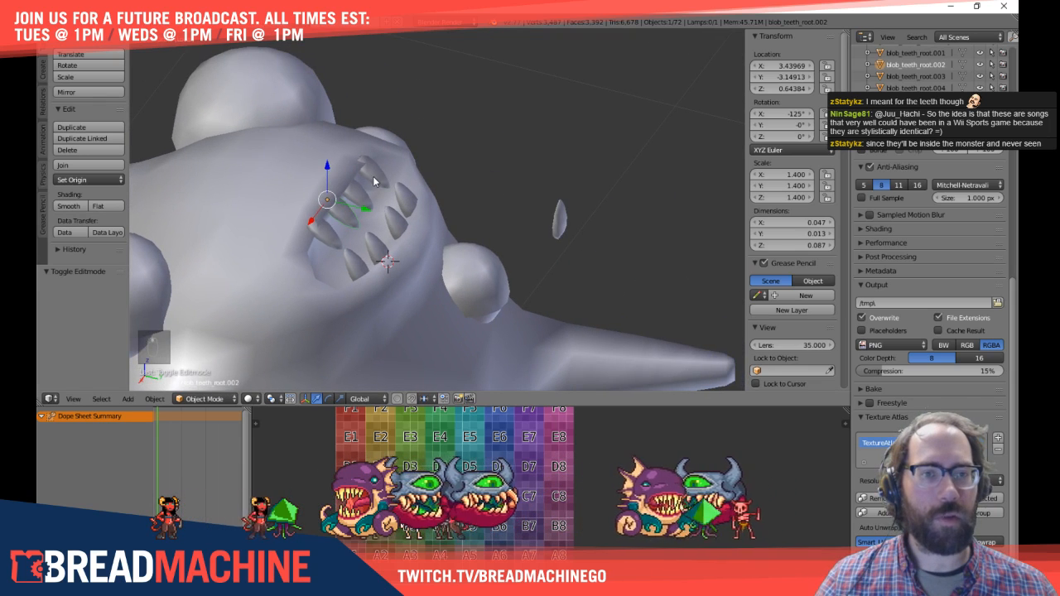
right_click(361, 203)
key(Tab)
key(Tab)
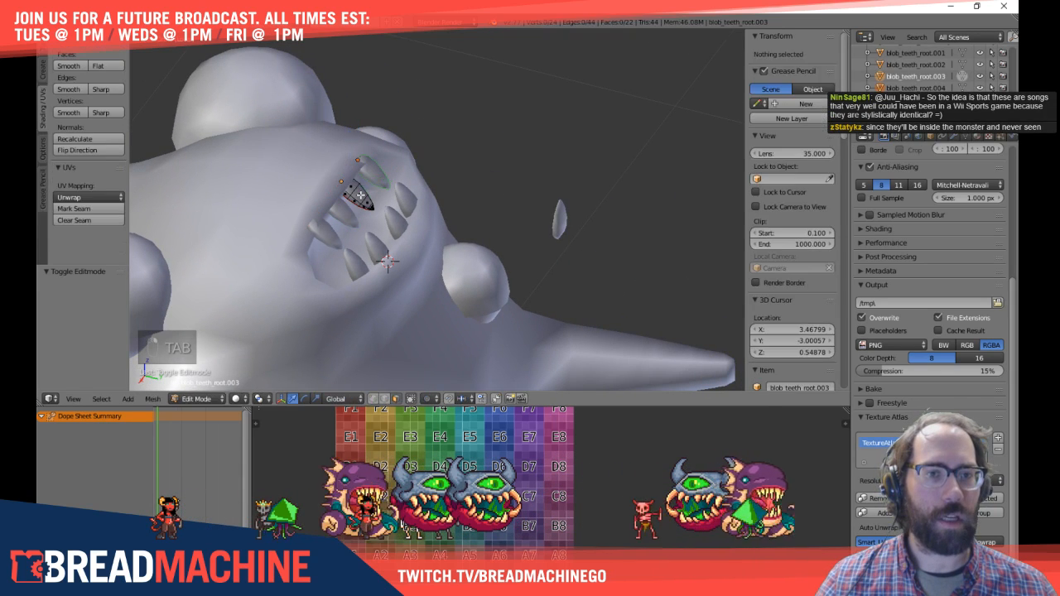
key(Tab)
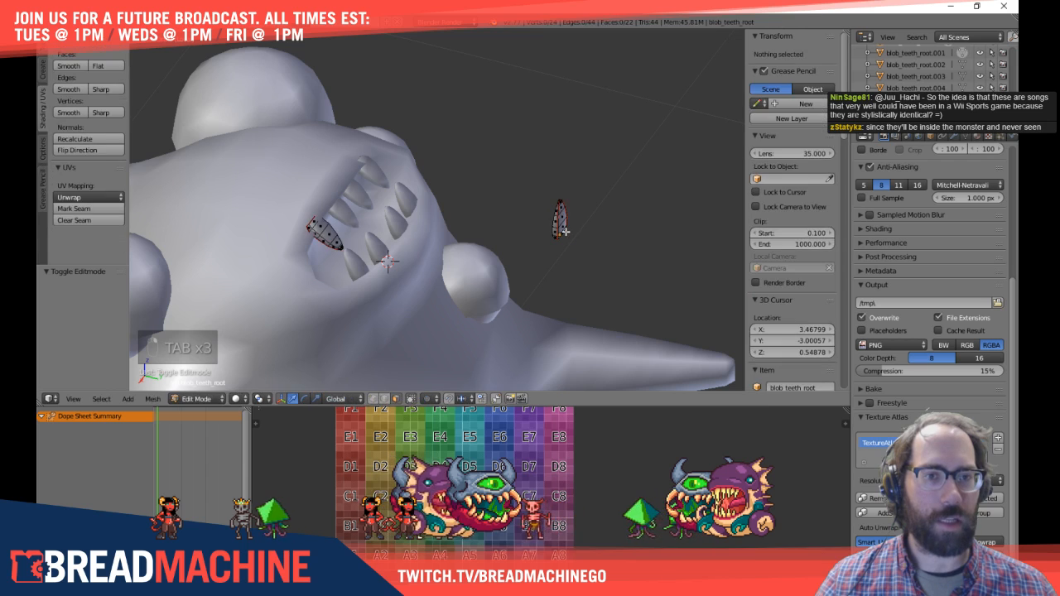
Step: Move the three upper-row teeth blob_teeth_root.002, .003 and .004 together out of the mouth into the space beside the blob
key(Tab)
key(Tab)
key(Tab)
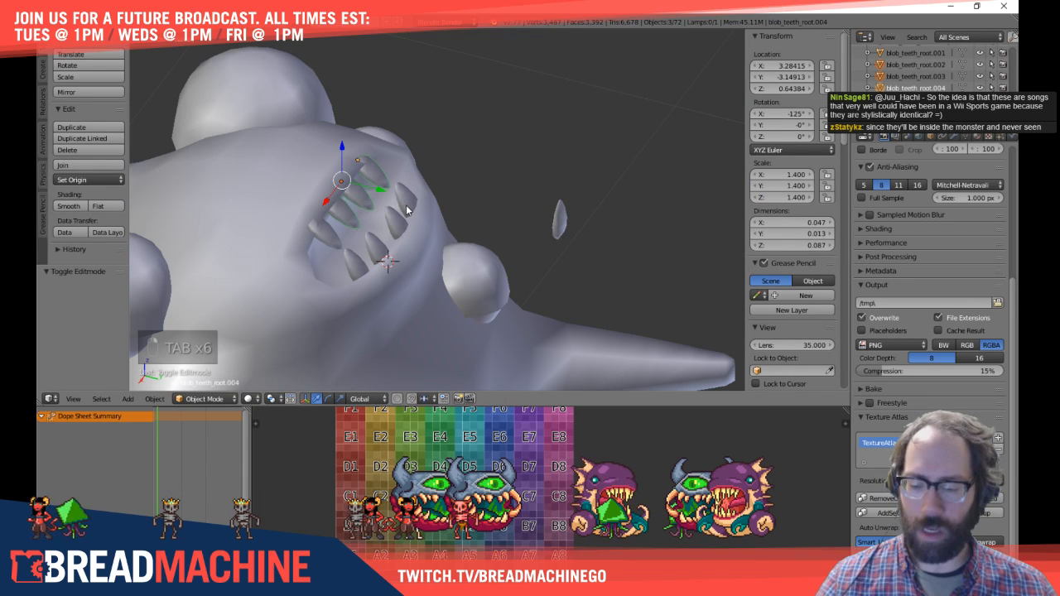
key(g)
click(471, 144)
key(Tab)
key(Tab)
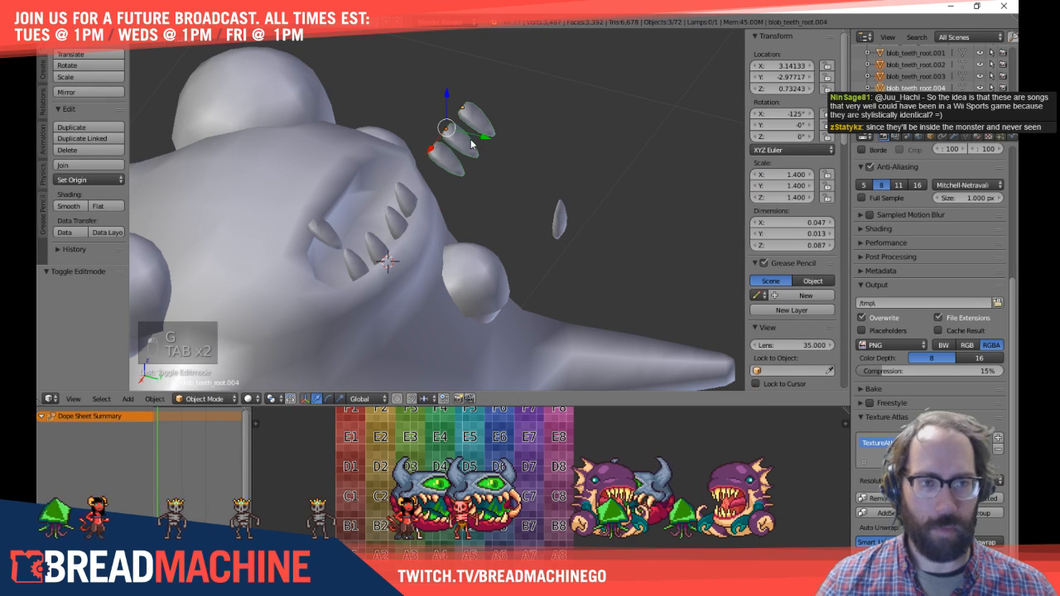
Step: Delete the three displaced upper-row teeth and place a linked duplicate of blob_teeth_root.001 offset -0.079 along X
click(447, 148)
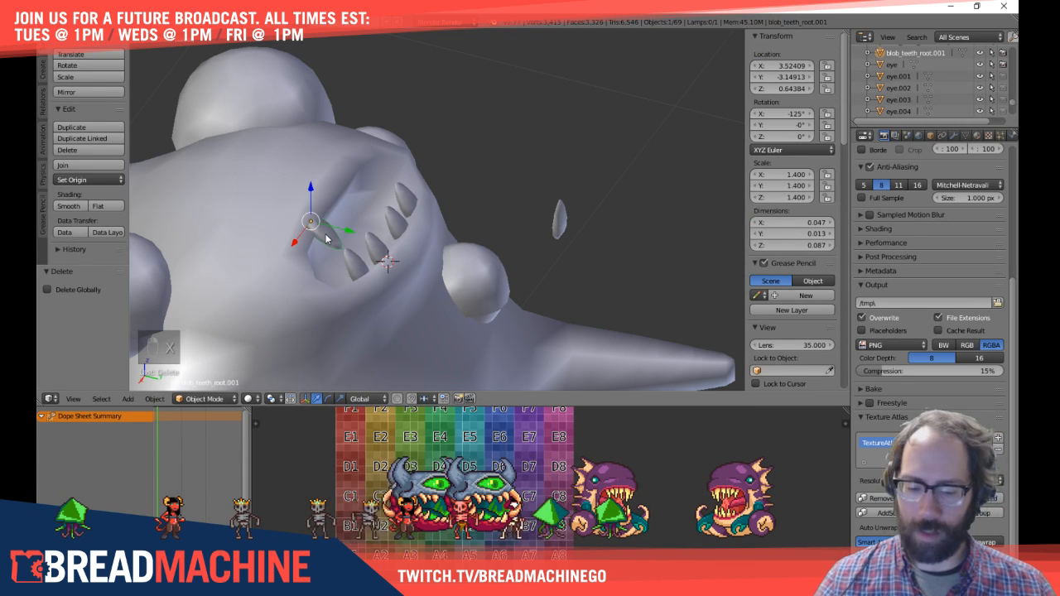
key(KP_7)
scroll(325, 238, up, 5)
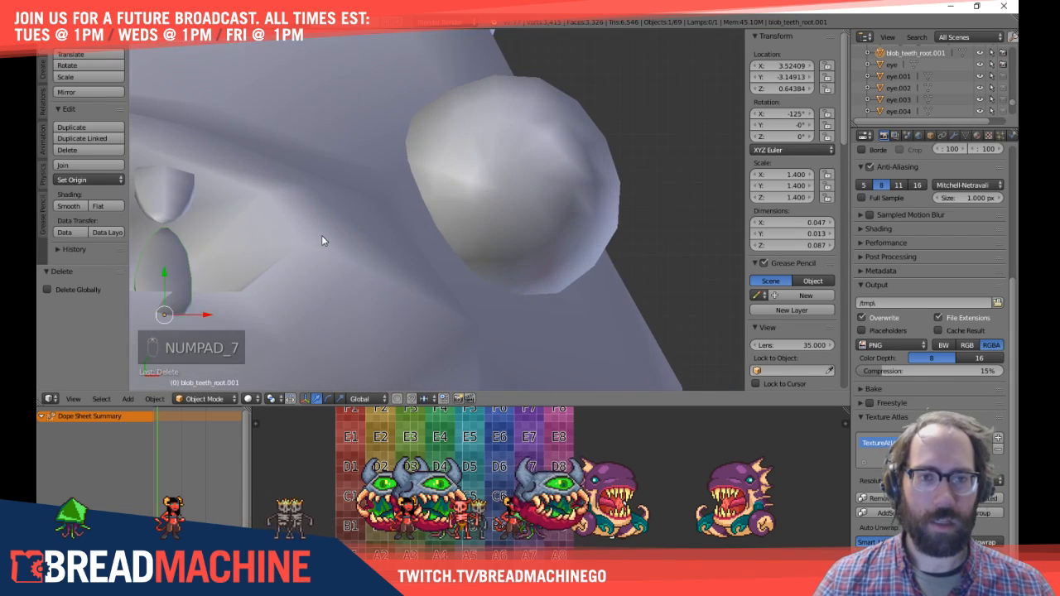
shift+middle_drag(324, 239, 674, 274)
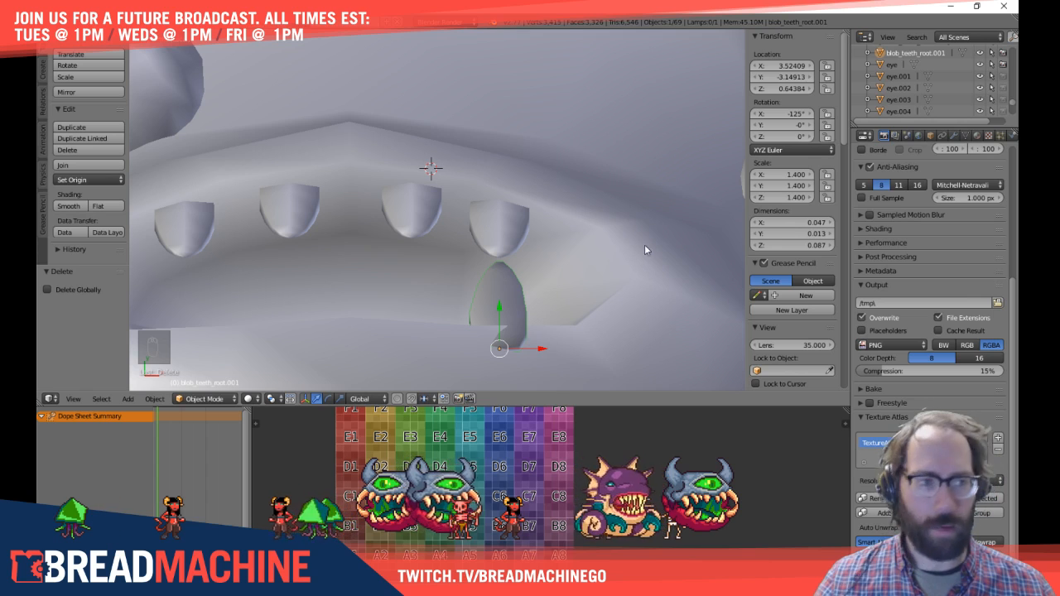
key(alt+d)
key(x)
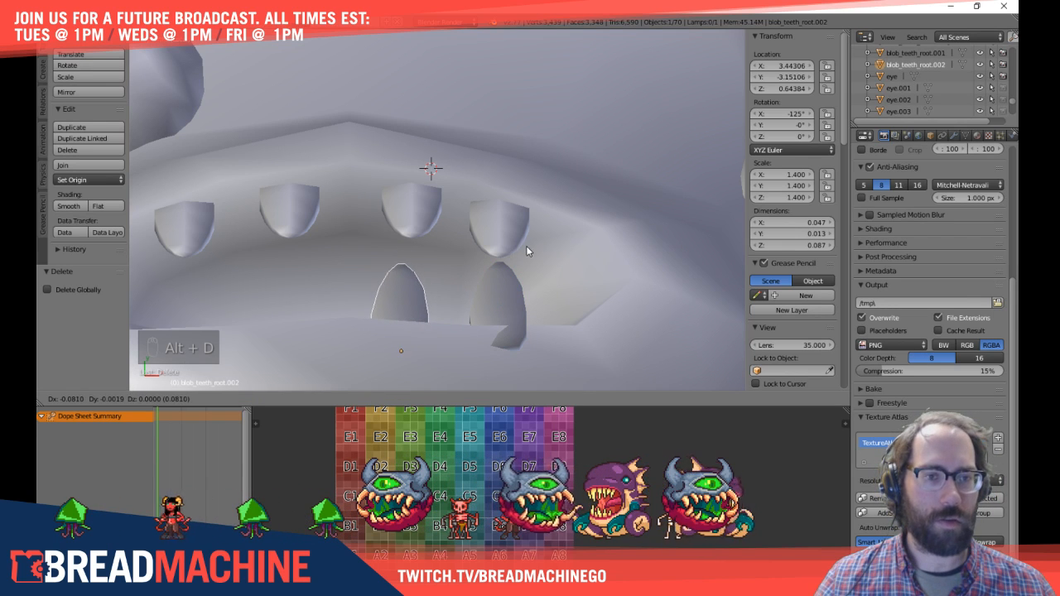
click(527, 228)
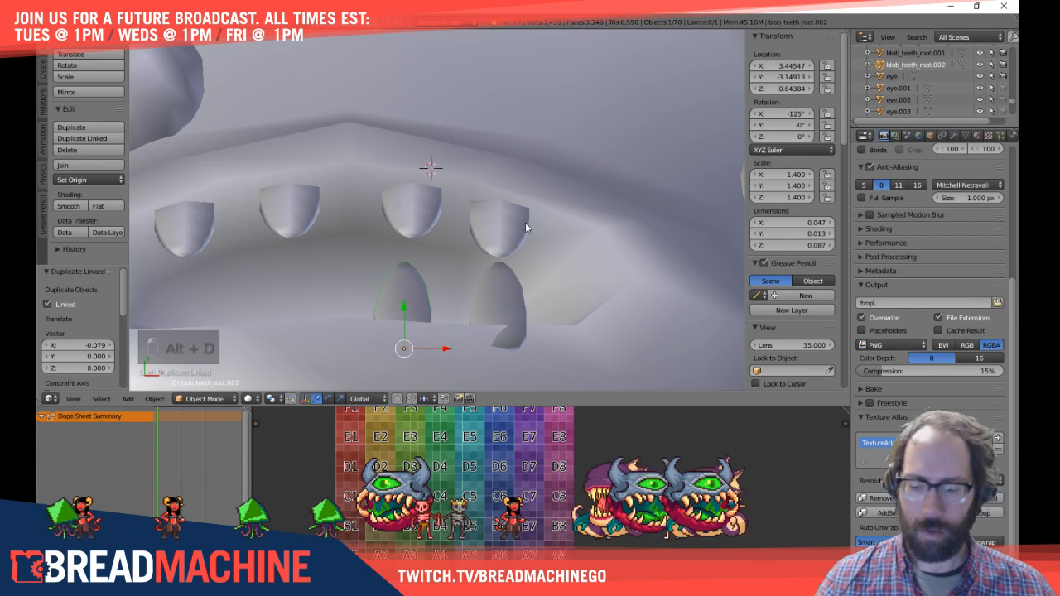
Step: Add two more linked duplicates along X to complete the upper row, the first offset -0.099 and the second at about X 3.268
key(alt+d)
key(x)
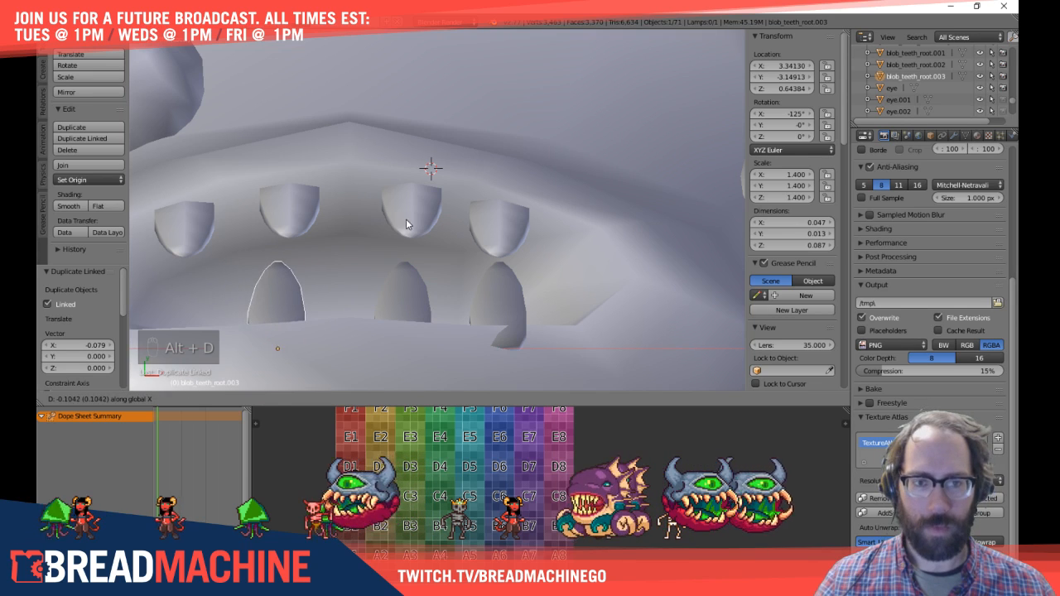
click(412, 218)
shift+middle_drag(382, 222, 491, 211)
key(alt+d)
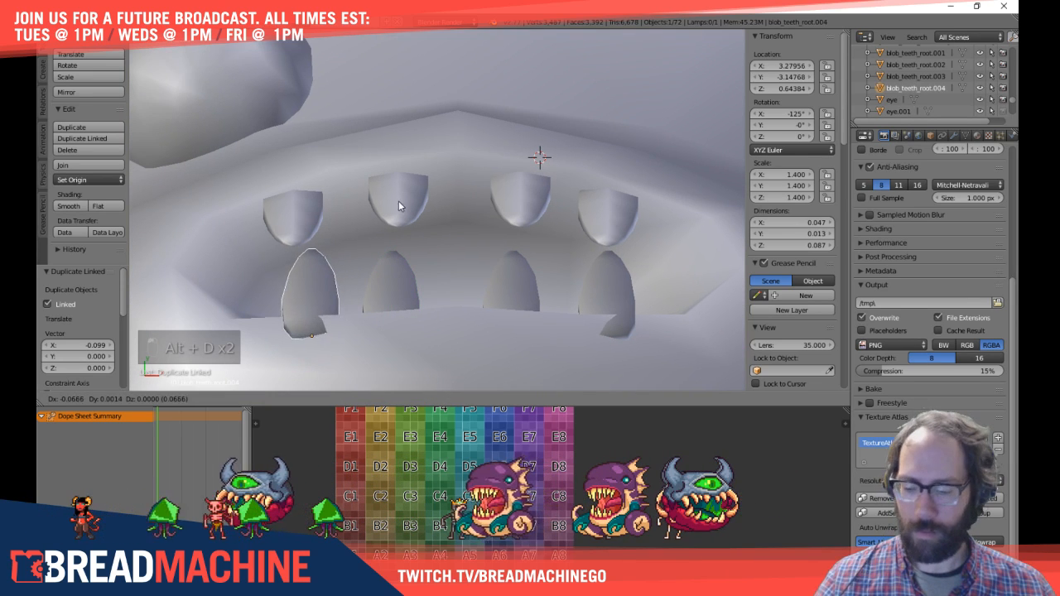
click(387, 201)
key(Tab)
scroll(386, 202, down, 4)
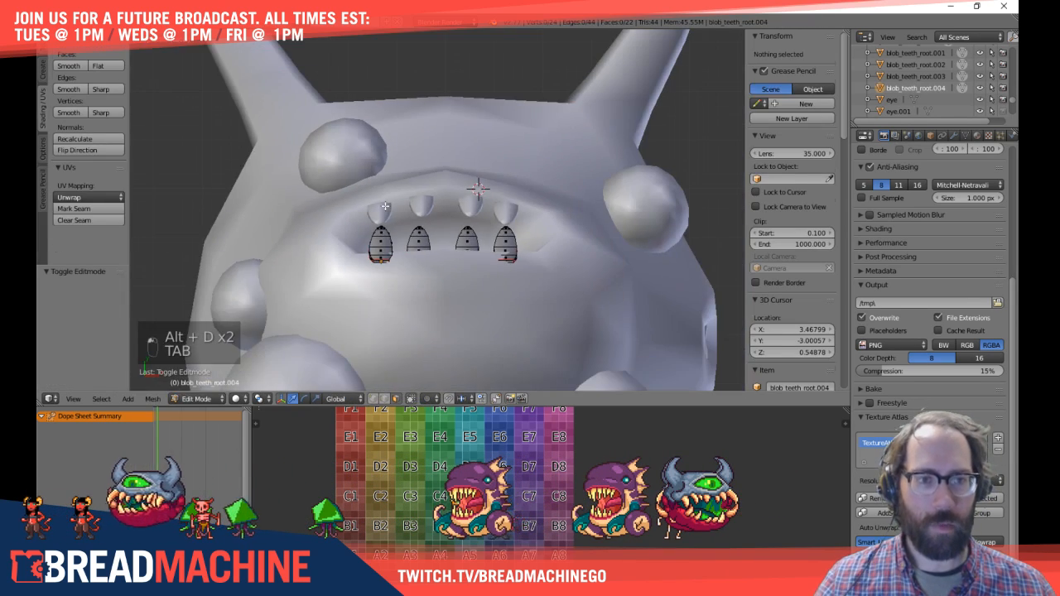
key(Tab)
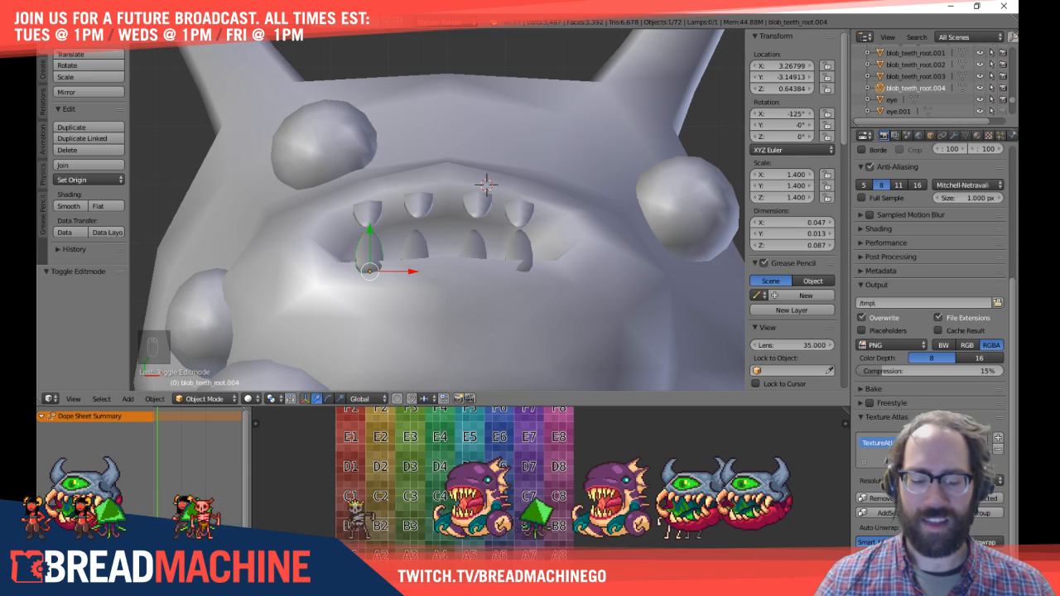
Step: Move the two outermost upper-row teeth together slightly down into the gum, to about Y -3.151 and Z 0.626
key(KP_3)
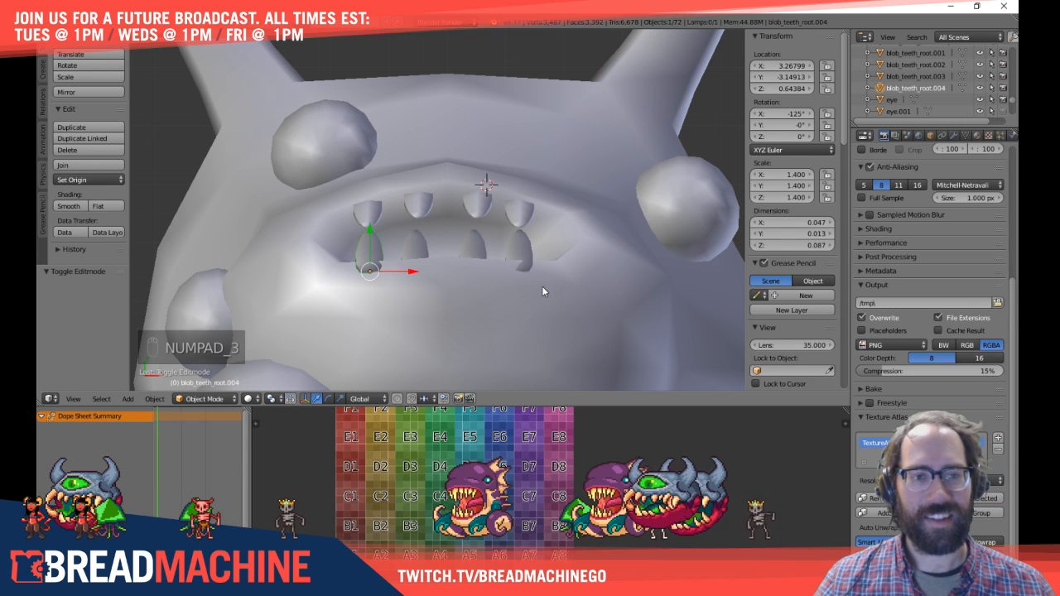
key(KP_3)
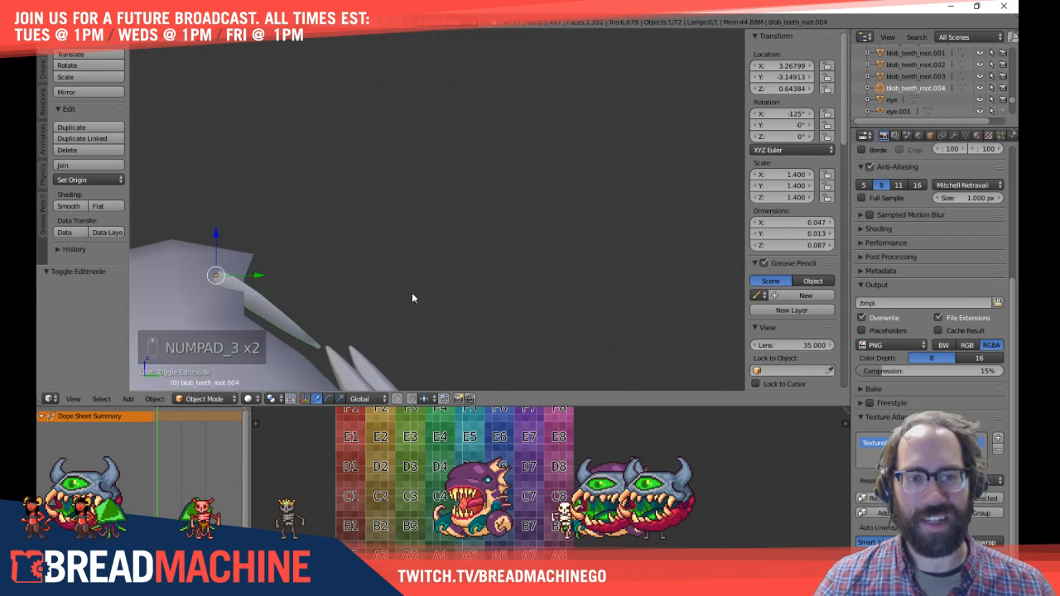
middle_drag(411, 298, 659, 229)
scroll(568, 217, down, 1)
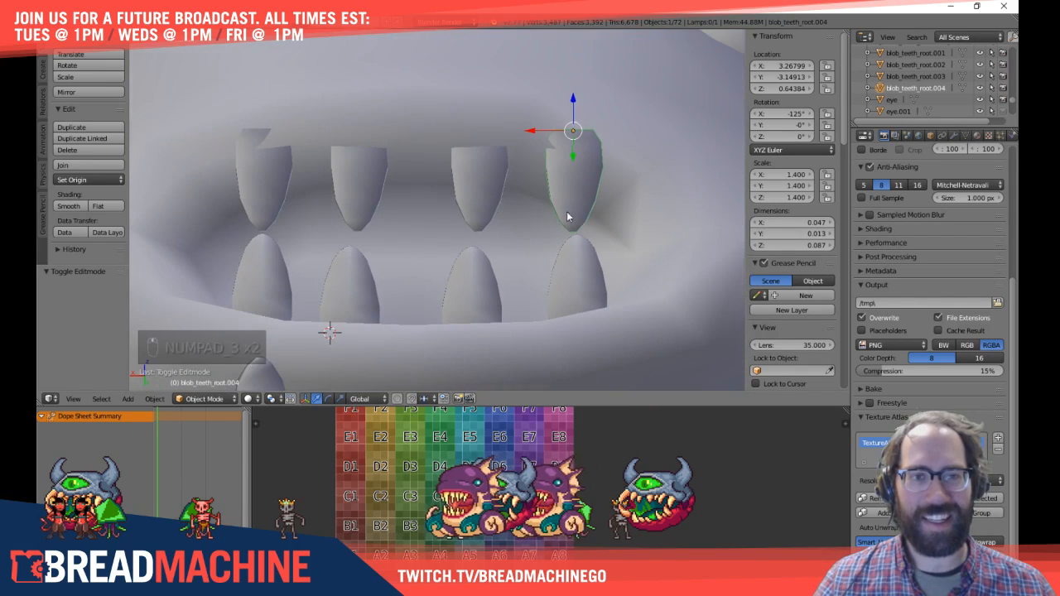
click(265, 167)
shift+click(571, 176)
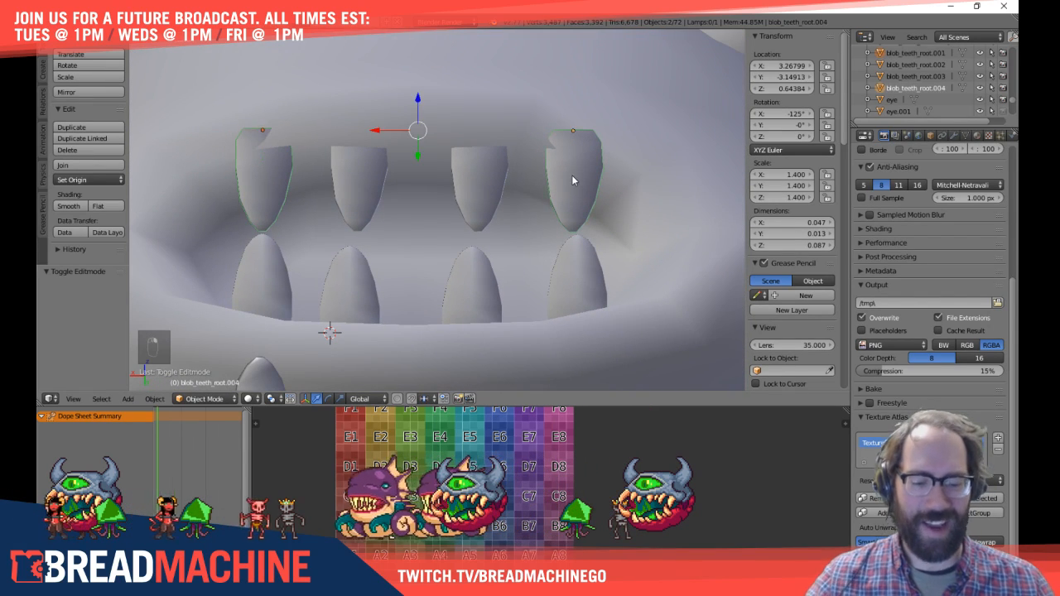
key(KP_3)
key(g)
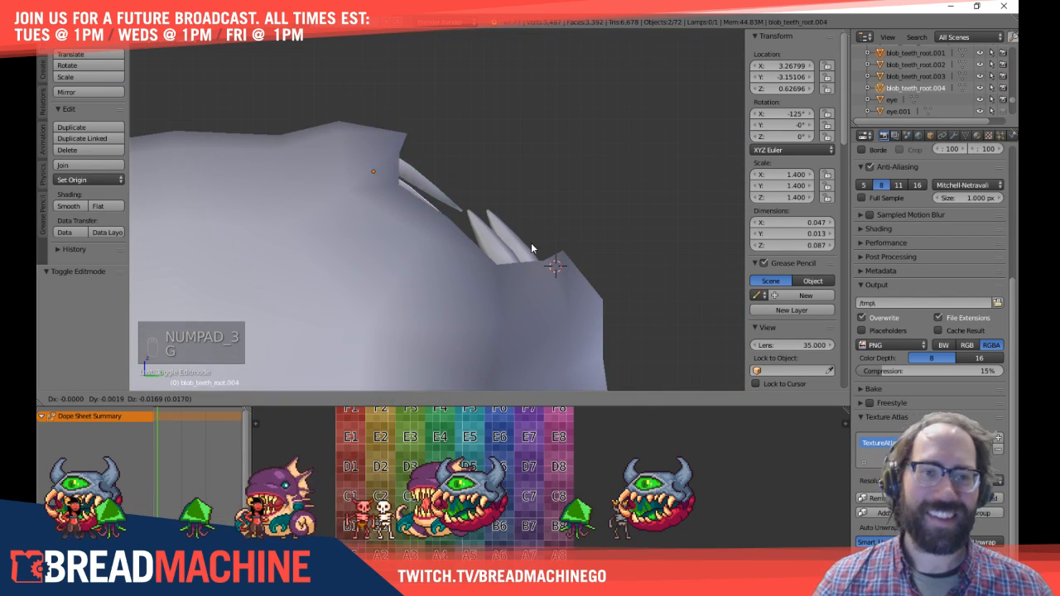
click(531, 244)
Step: Inspect the upper-row teeth from several angles and check in Edit Mode that they share one mesh
middle_drag(588, 219, 473, 246)
scroll(506, 275, down, 5)
key(Tab)
key(Tab)
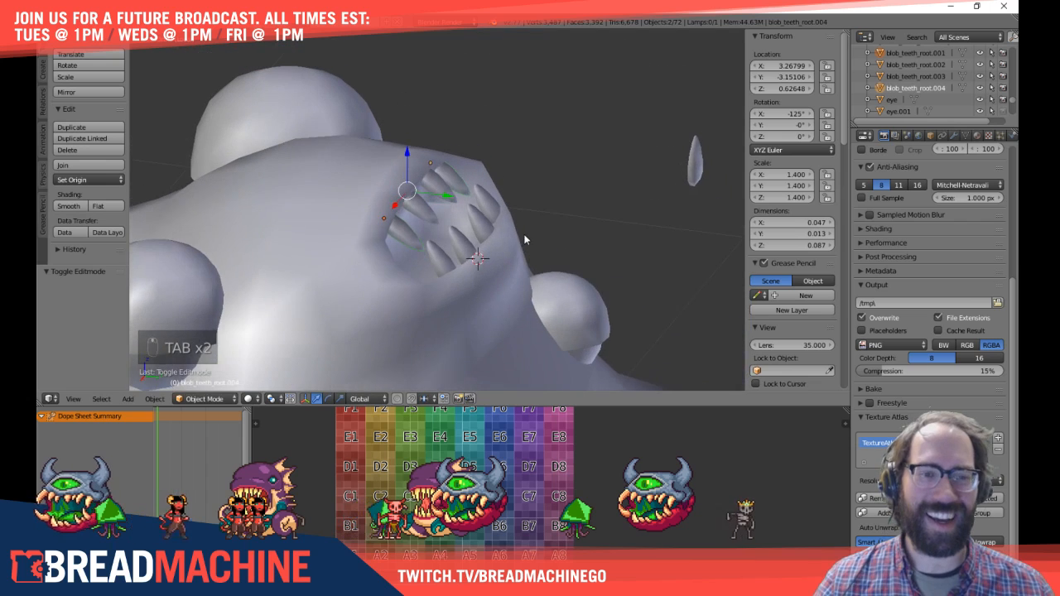
key(Tab)
scroll(497, 209, up, 4)
shift+middle_drag(629, 192, 520, 196)
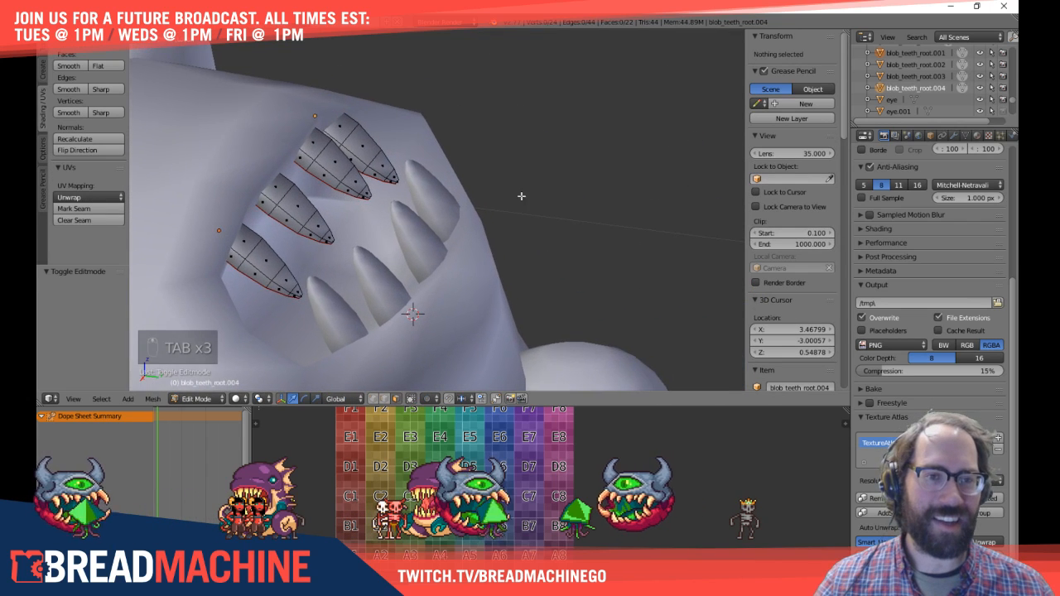
scroll(516, 196, down, 3)
scroll(516, 196, down, 3)
key(Tab)
Step: Make a linked duplicate of the spare root tooth, offset -0.341 in Y and -0.192 in Z, and rotate it 180° about Z
right_click(578, 188)
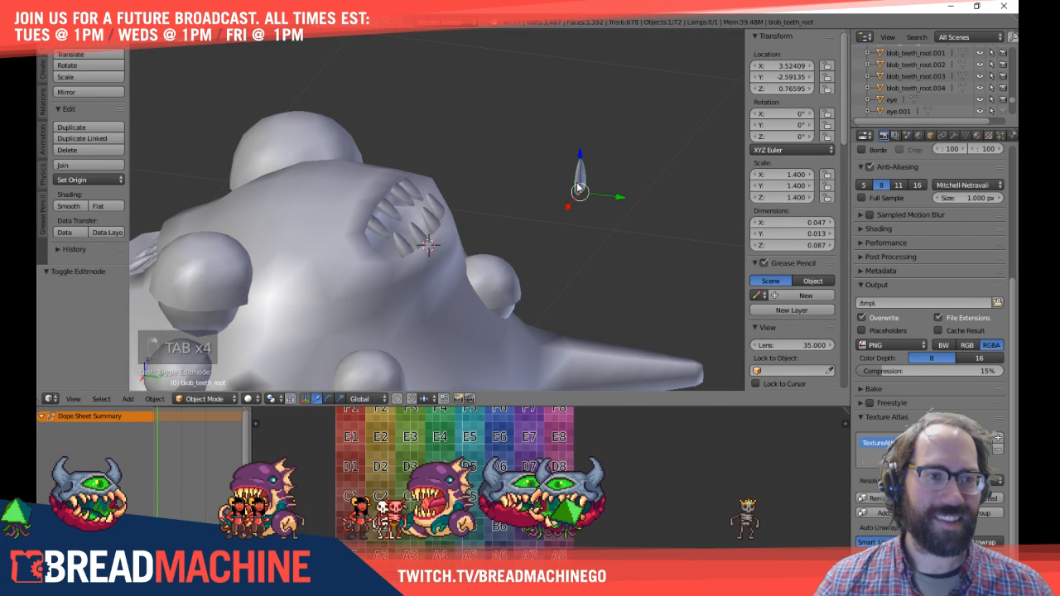
key(KP_3)
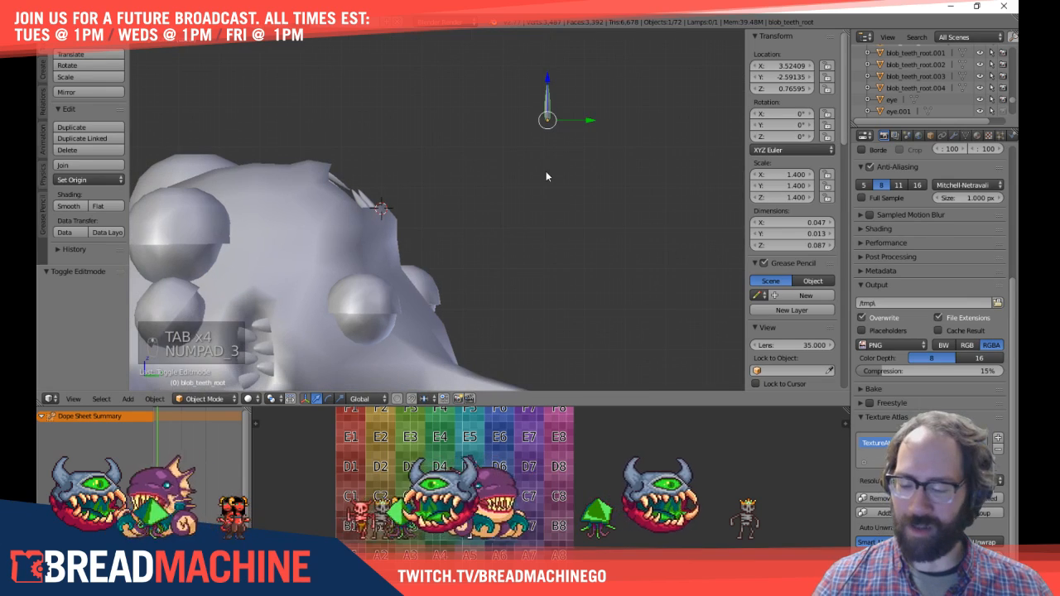
key(alt+d)
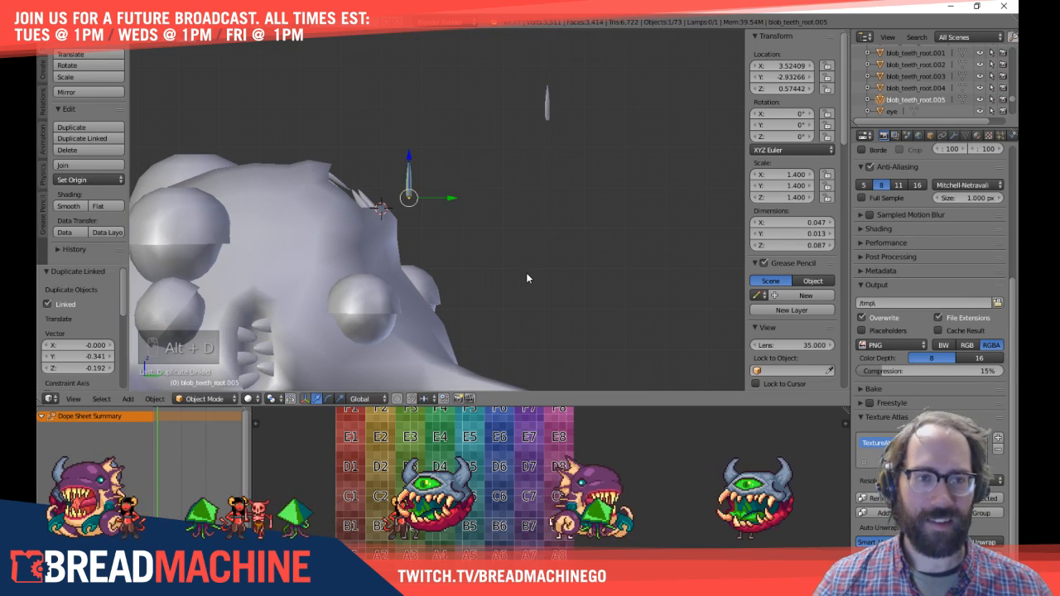
click(526, 278)
key(KP_7)
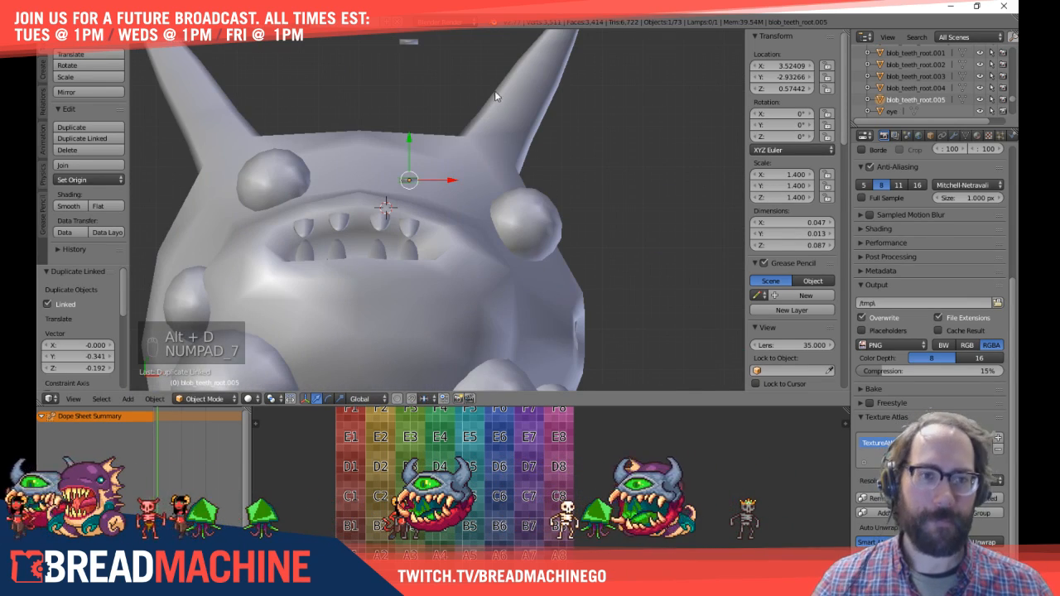
key(r)
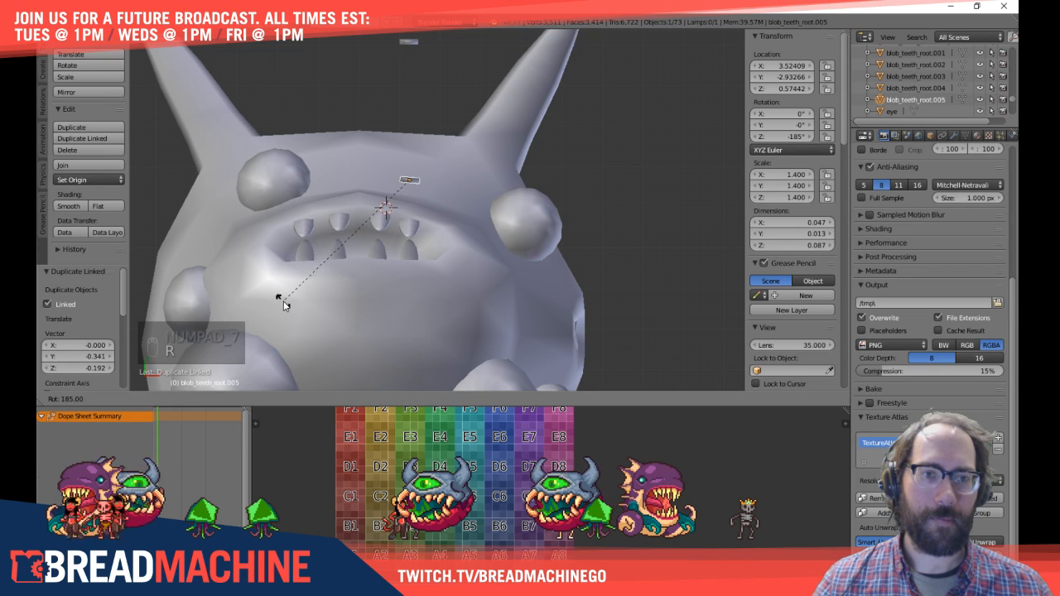
click(298, 308)
Step: Inspect the rotated tooth copy's mesh and UV layout in Edit Mode, with its whole geometry selected
key(KP_3)
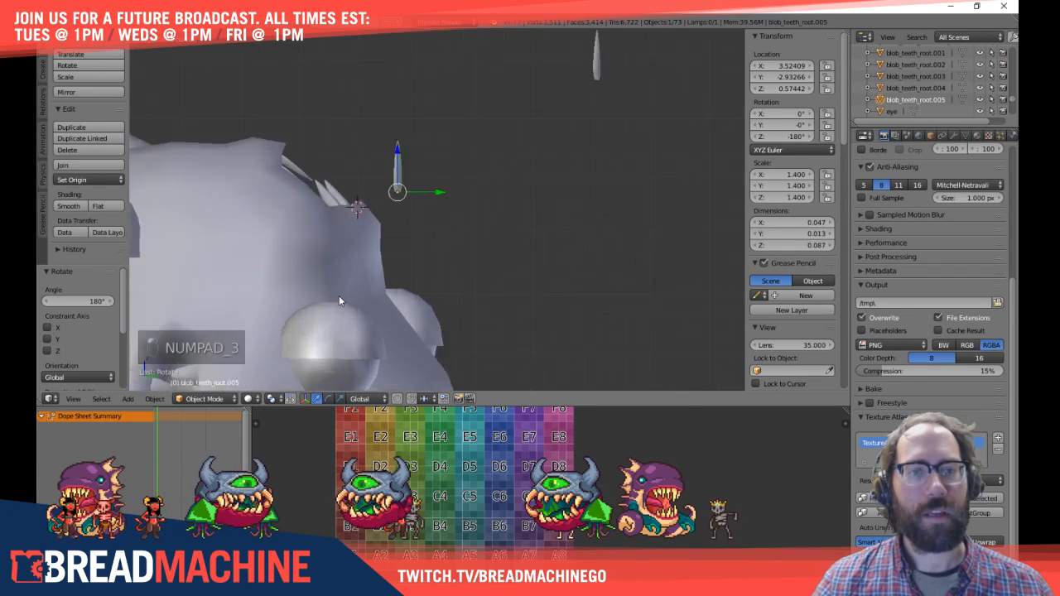
shift+middle_drag(375, 217, 487, 264)
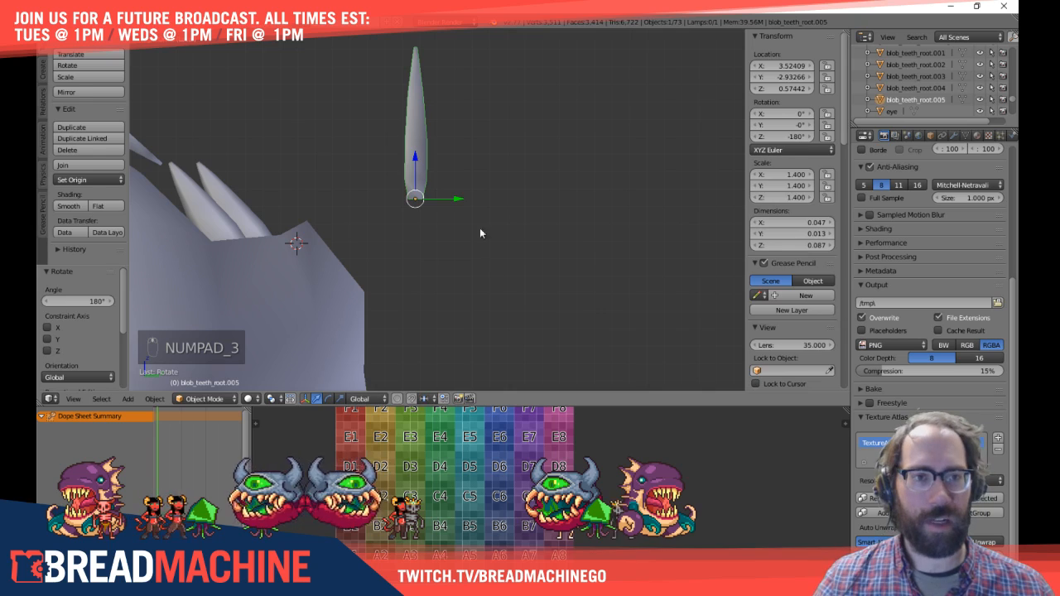
key(Tab)
middle_drag(492, 132, 468, 125)
key(a)
key(a)
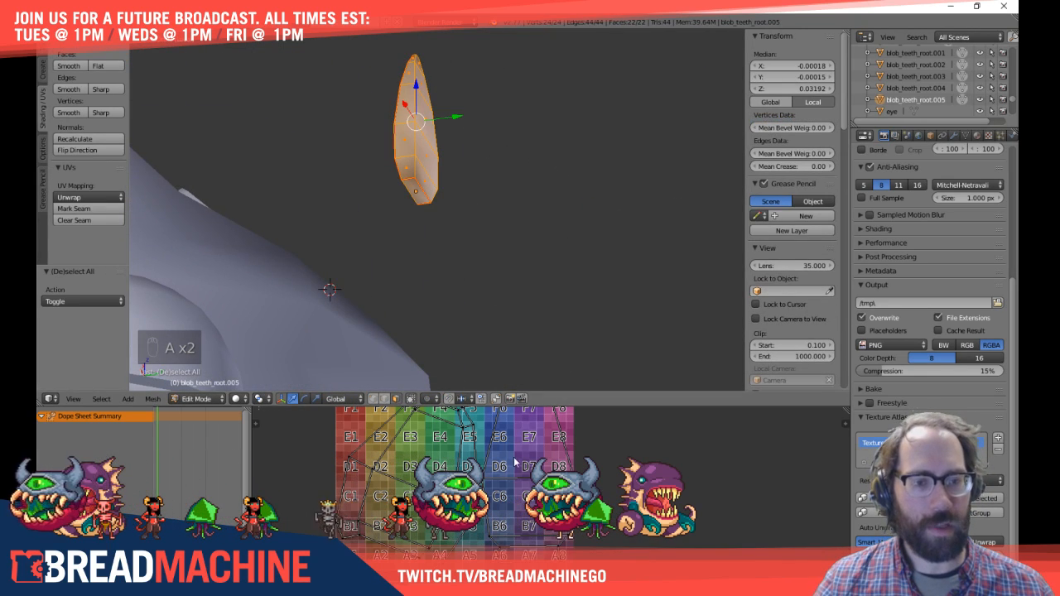
key(a)
key(a)
key(a)
key(a)
key(Tab)
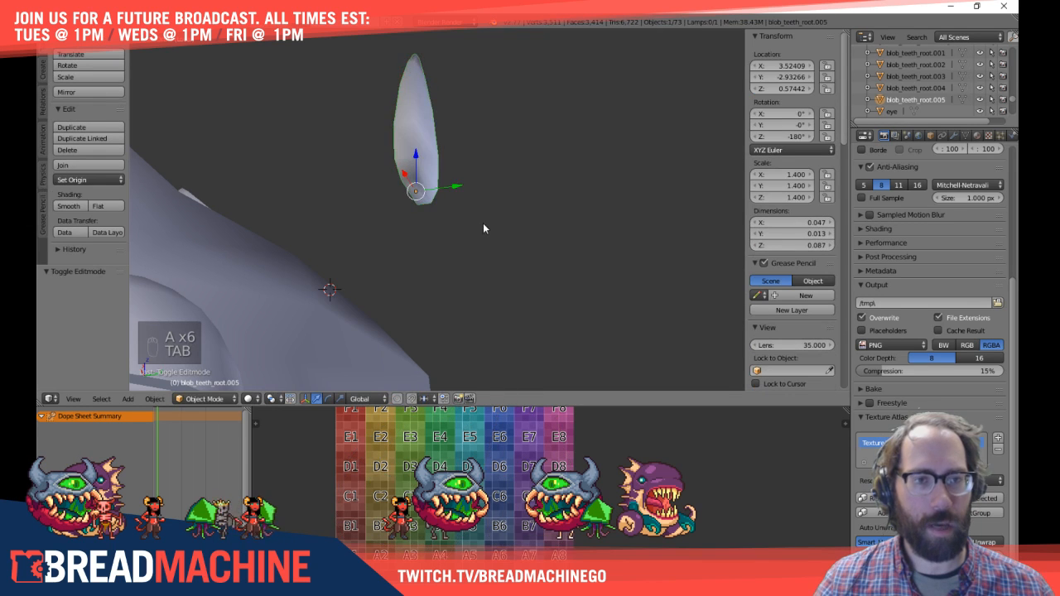
middle_drag(483, 227, 430, 249)
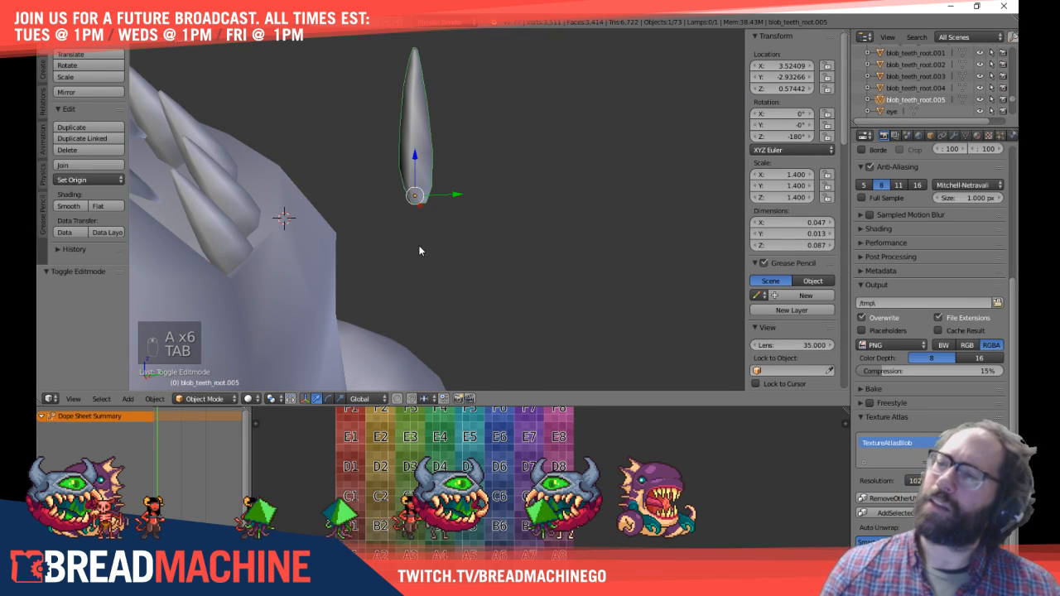
Step: Fit the tooth copy over the outer lower-row tooth, tilting it -40° about X and positioning it at about Y -3.017, Z 0.527
key(KP_3)
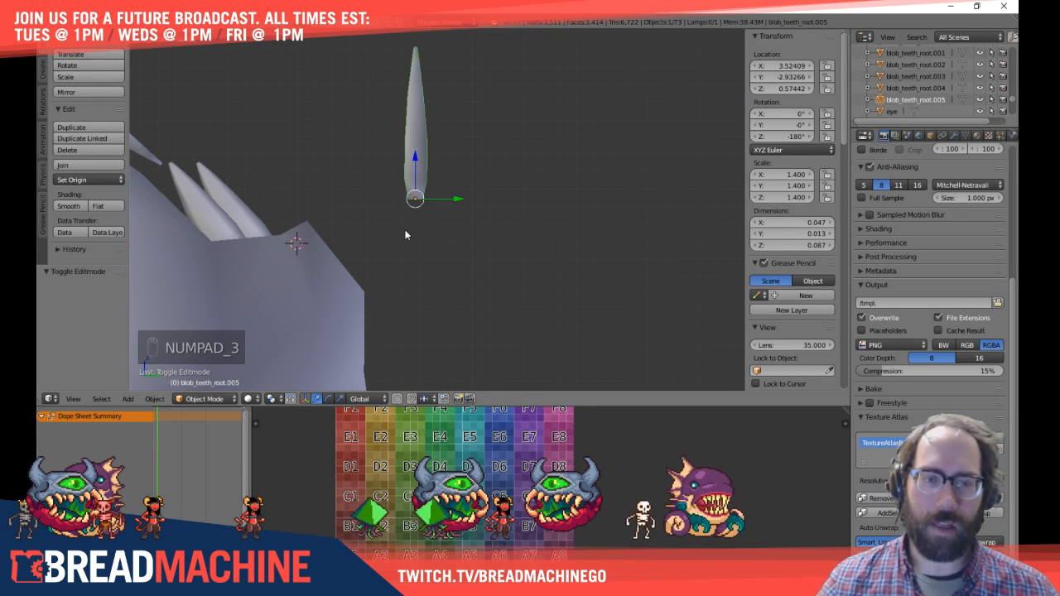
scroll(466, 285, up, 2)
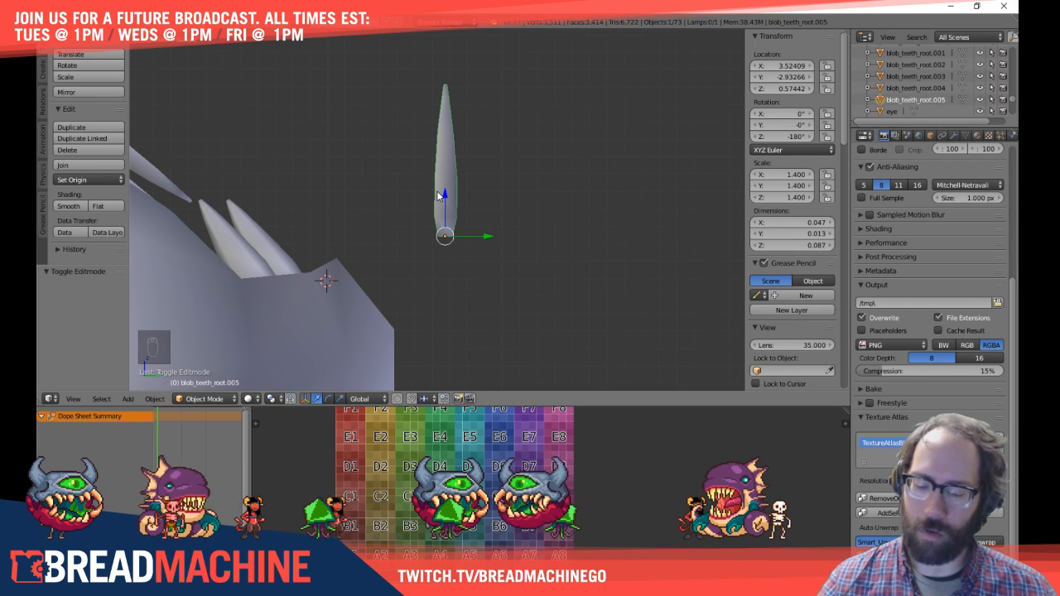
key(g)
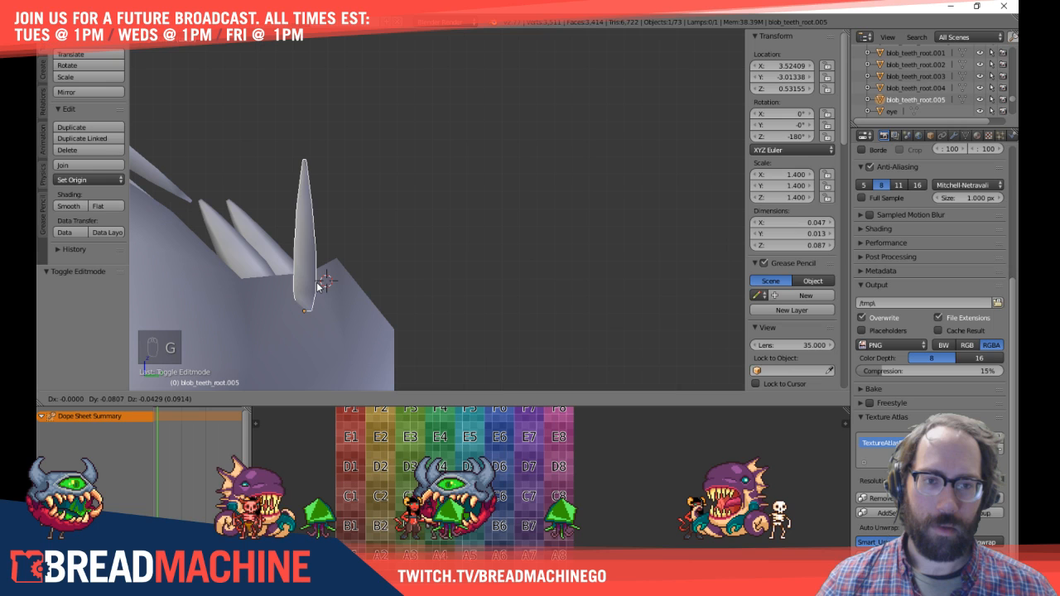
click(317, 286)
key(r)
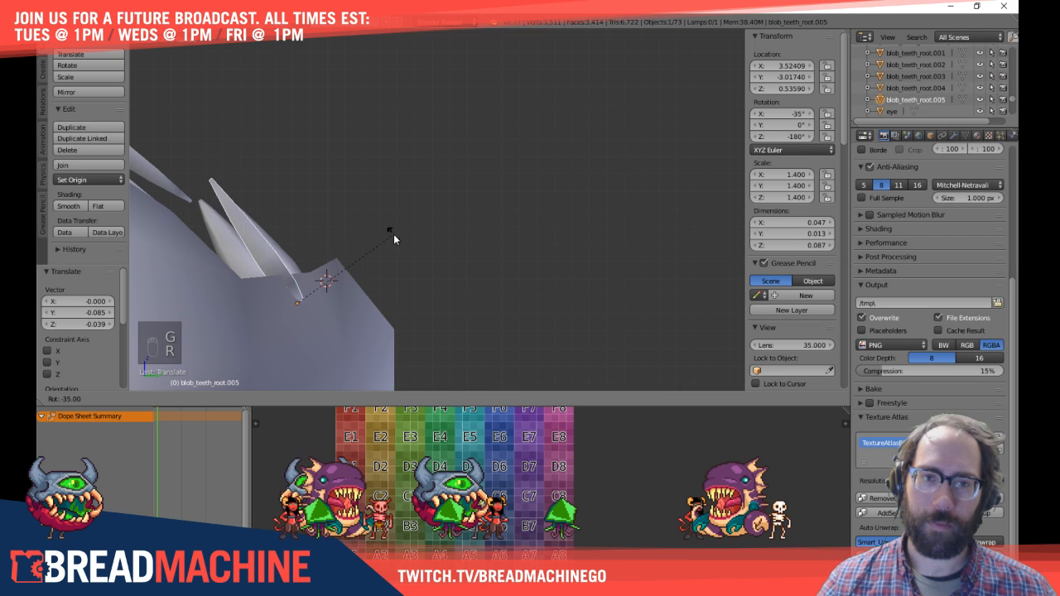
click(390, 229)
key(g)
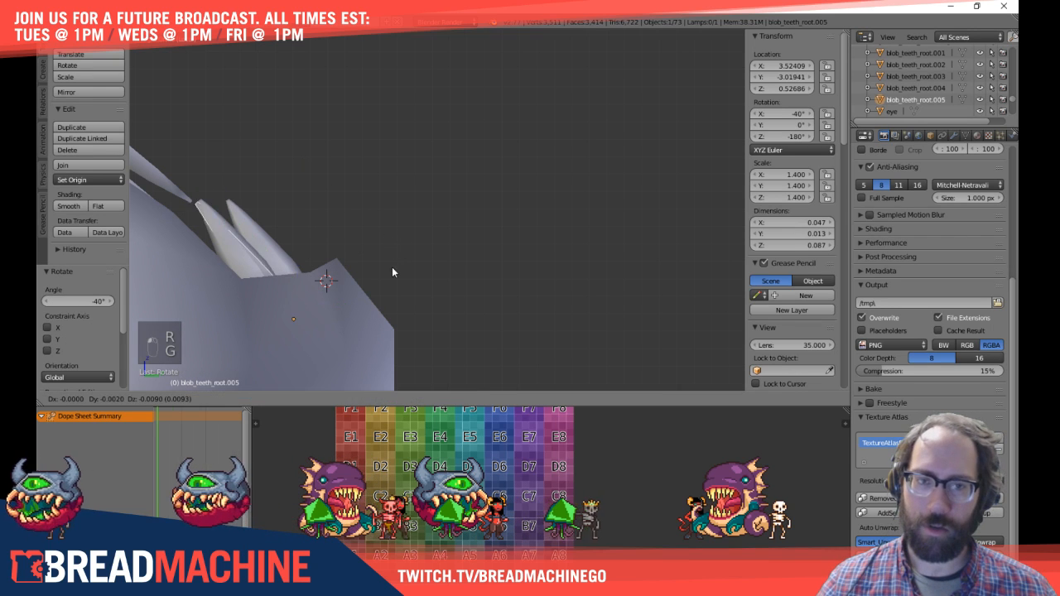
click(397, 267)
Step: Make three unlinked duplicates of the fitted tooth copy, placing one over each remaining old tooth of the lower row
key(KP_7)
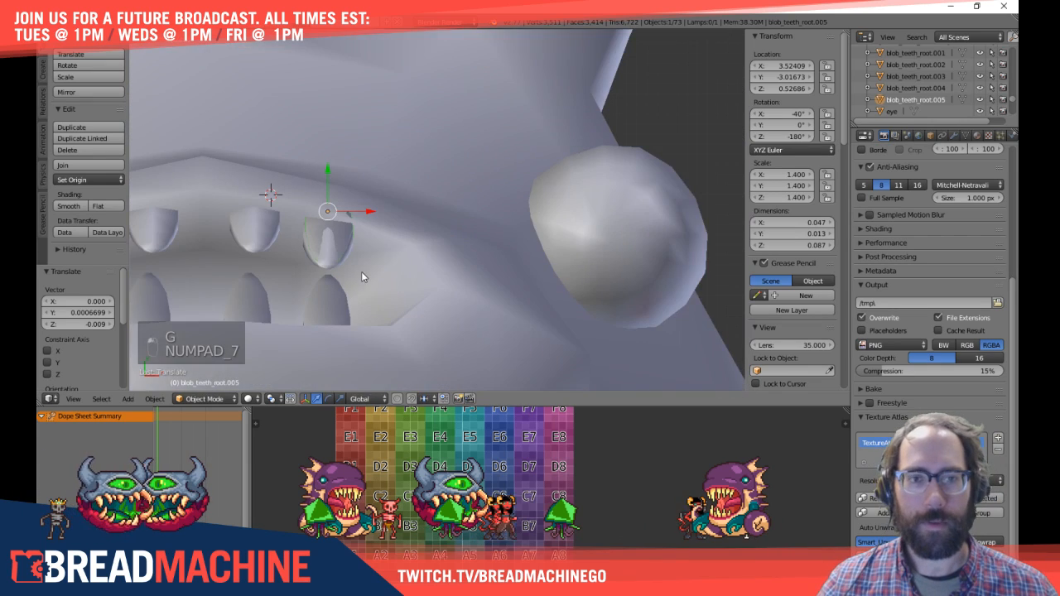
shift+middle_drag(362, 277, 636, 276)
shift+middle_drag(583, 239, 605, 240)
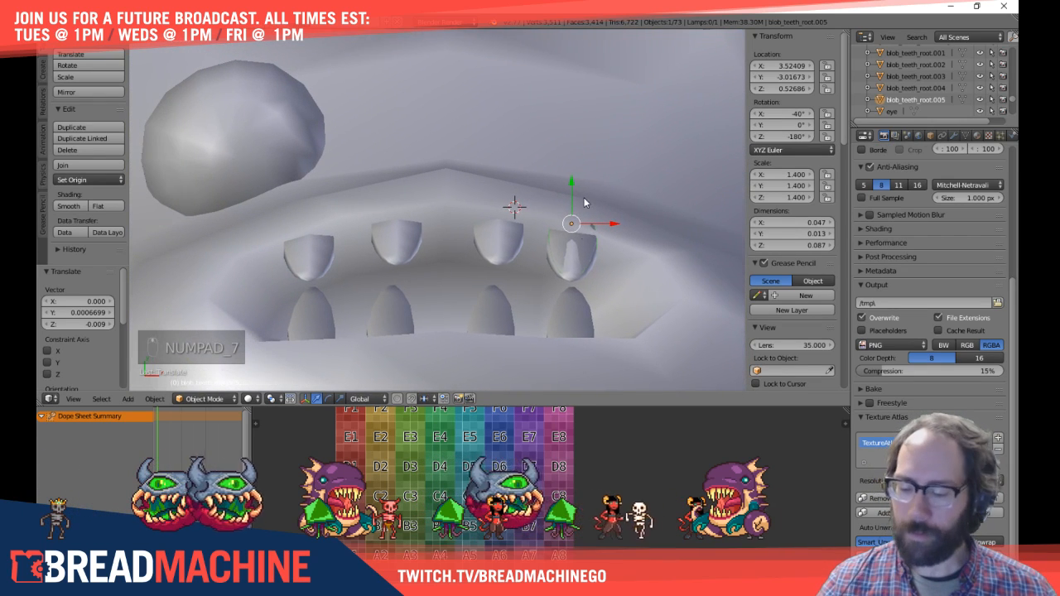
key(shift+d)
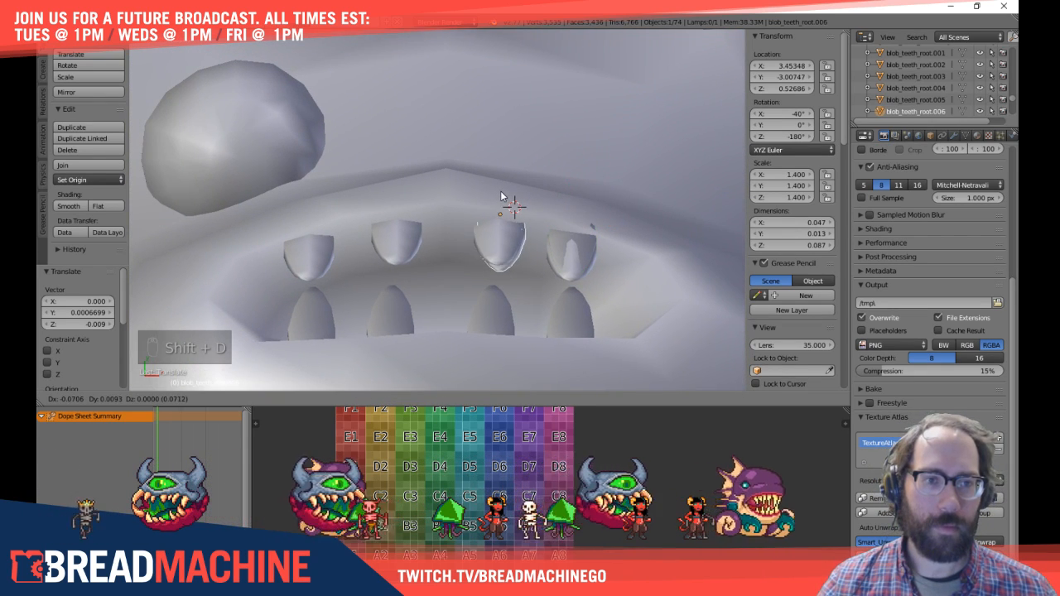
click(499, 195)
key(shift+d)
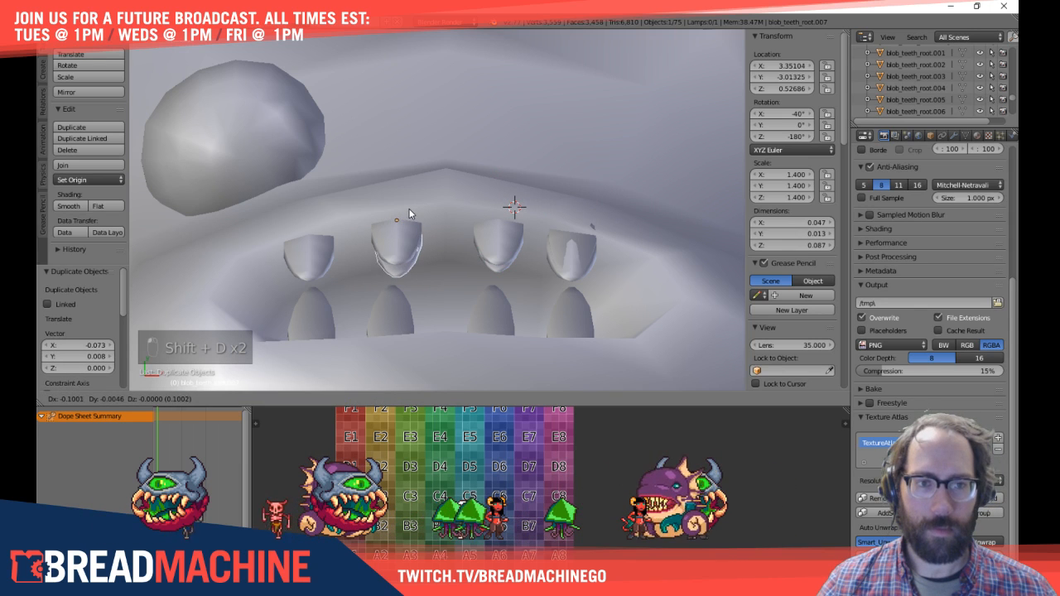
key(shift+d)
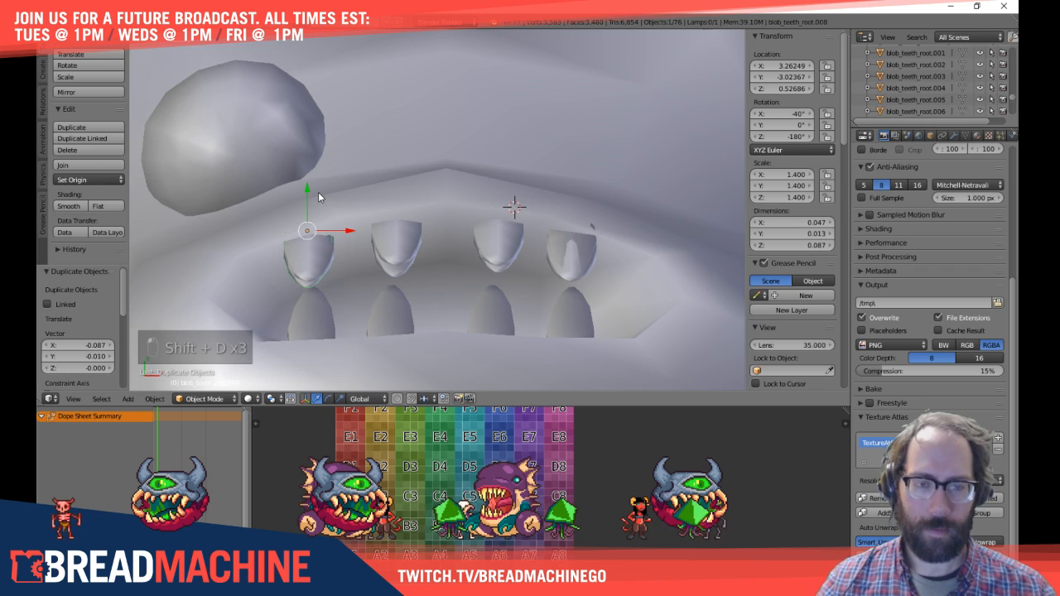
Step: Check in Edit Mode whether the newest lower-row tooth copy shares its mesh with the other teeth
key(KP_3)
middle_drag(421, 154, 506, 194)
scroll(506, 194, down, 6)
key(Tab)
key(Tab)
key(Tab)
key(Tab)
key(Tab)
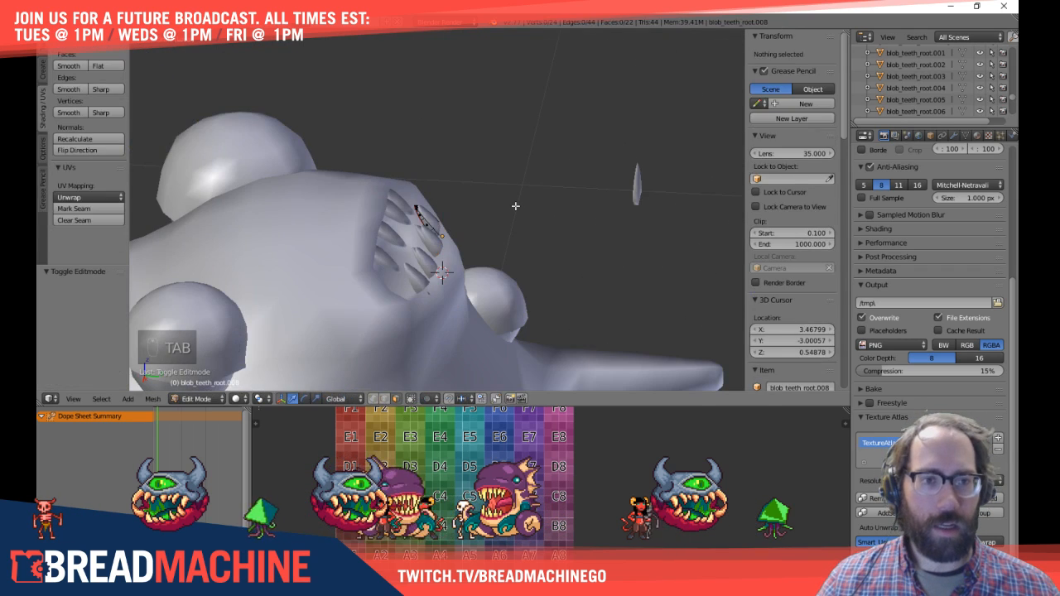
Step: Undo the three unlinked tooth duplicates, leaving only the first fitted tooth copy in the lower row
key(ctrl+z)
key(ctrl+z)
key(ctrl+z)
key(ctrl+z)
key(ctrl+z)
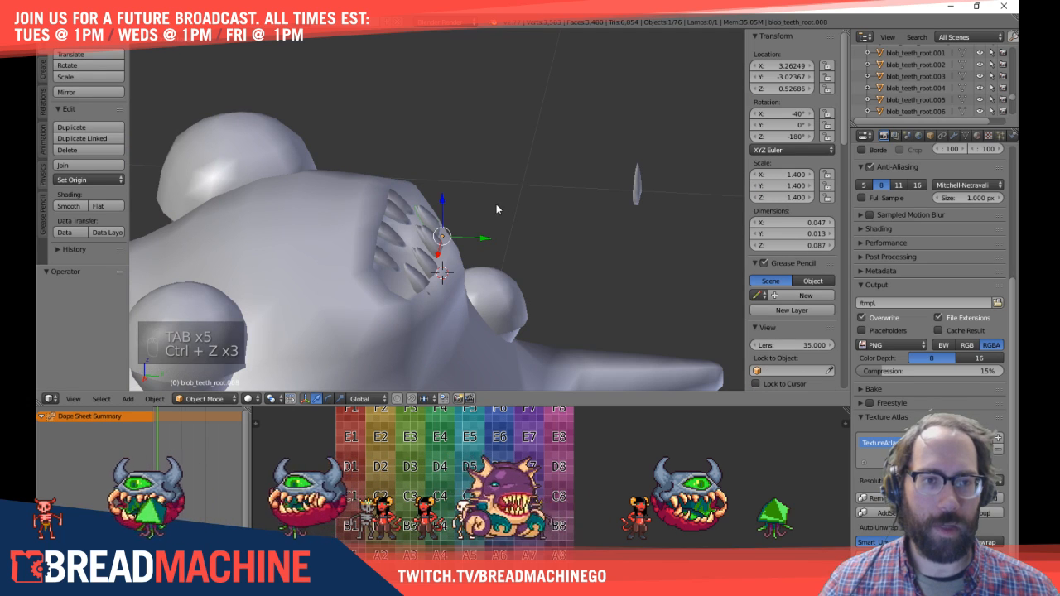
scroll(447, 265, up, 3)
key(Tab)
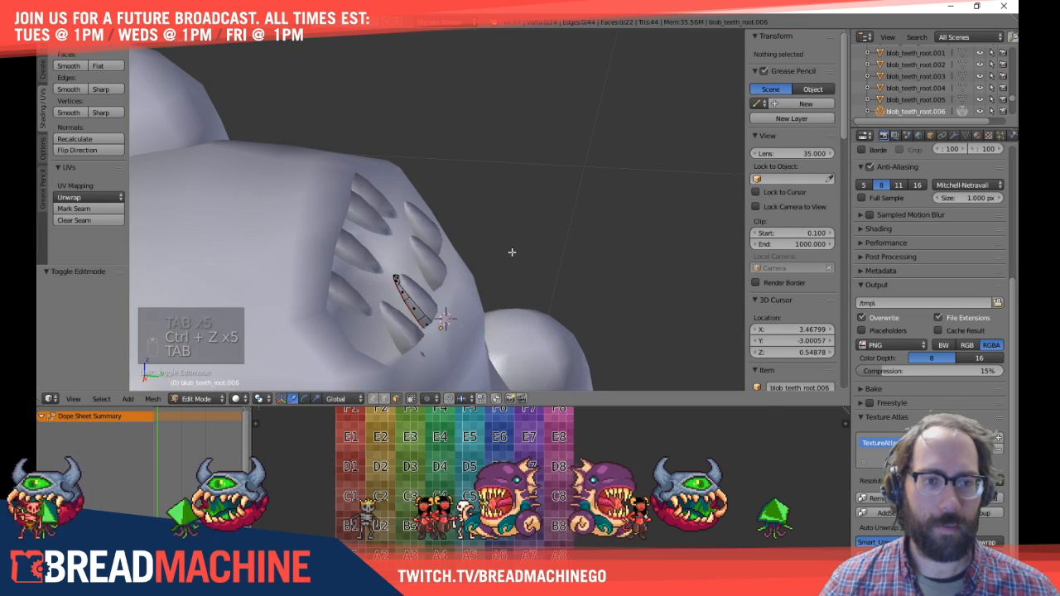
scroll(511, 251, down, 4)
key(ctrl+Tab)
click(468, 236)
key(Tab)
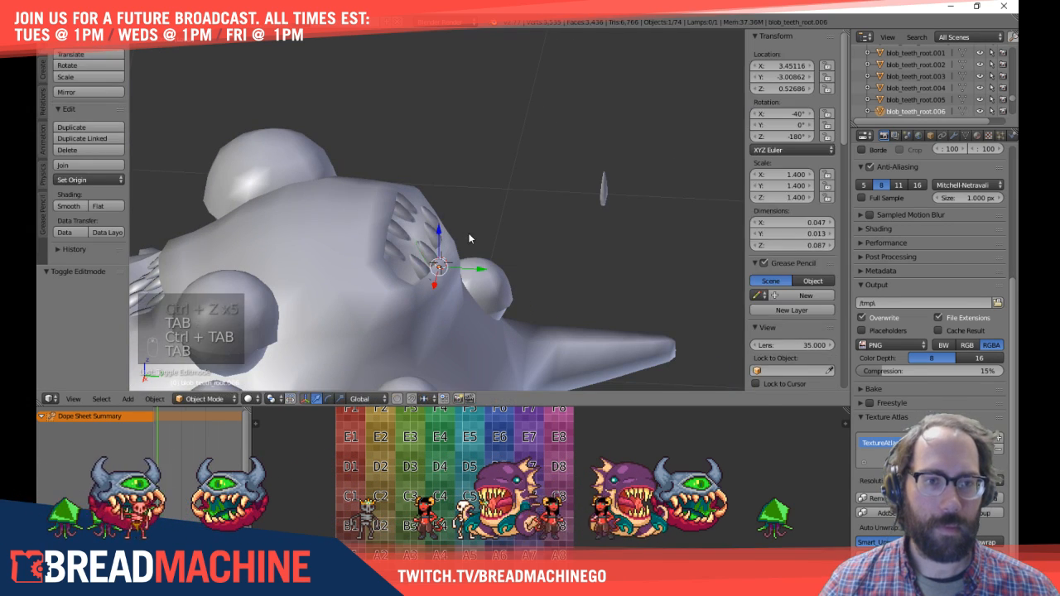
key(Tab)
key(Tab)
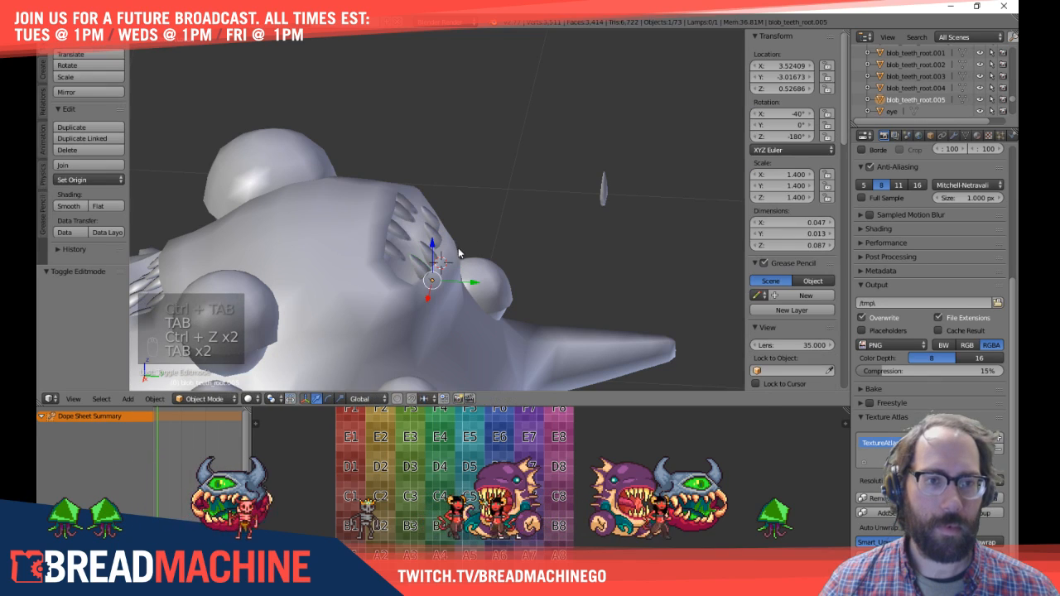
Step: Make three linked duplicates of the fitted tooth copy, placing one over each remaining old tooth of the lower row
key(KP_7)
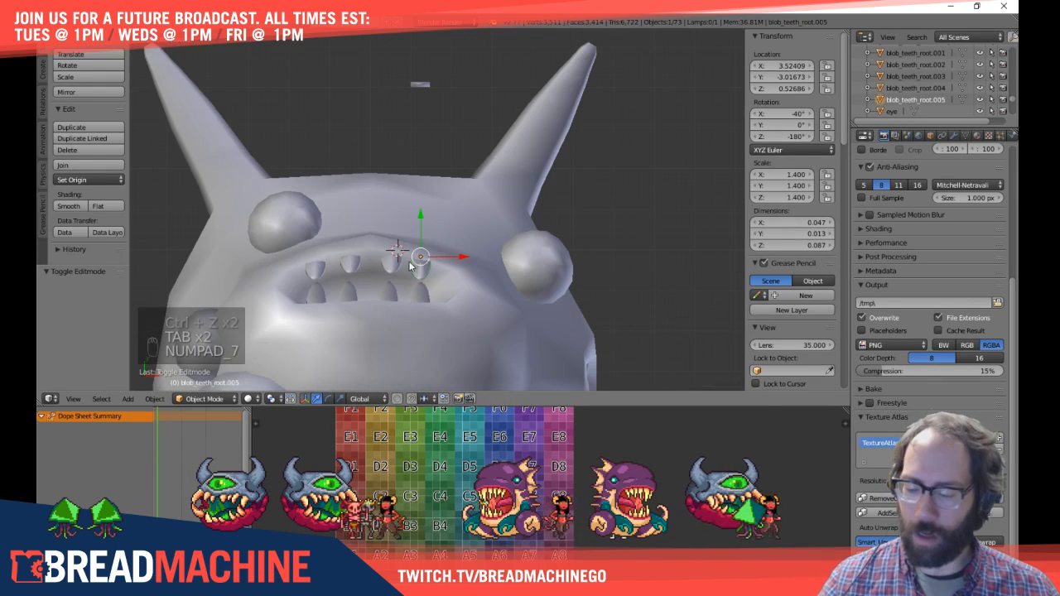
scroll(405, 286, up, 3)
shift+middle_drag(404, 289, 563, 176)
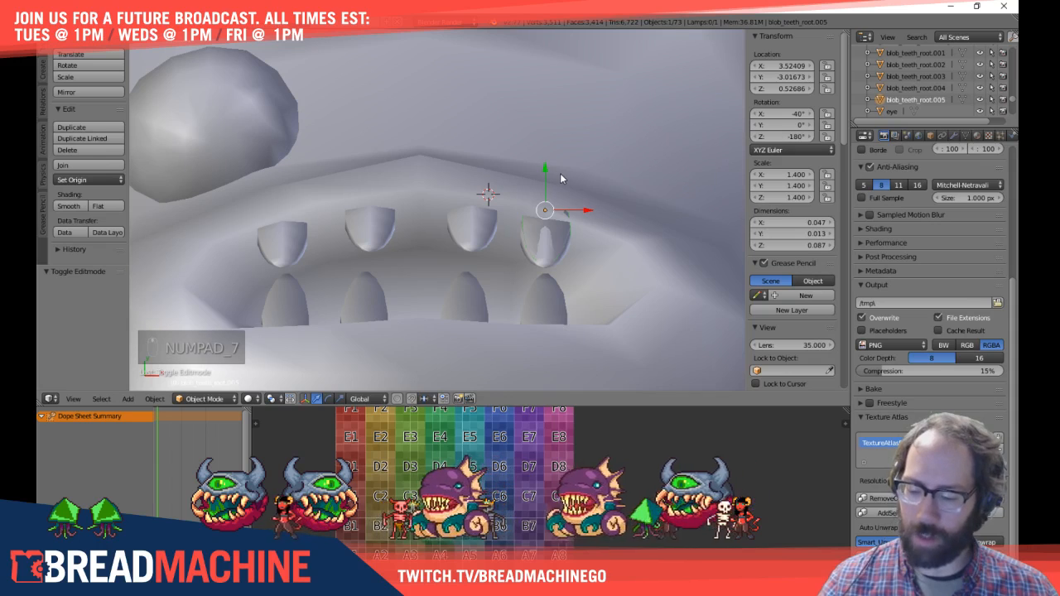
key(alt+d)
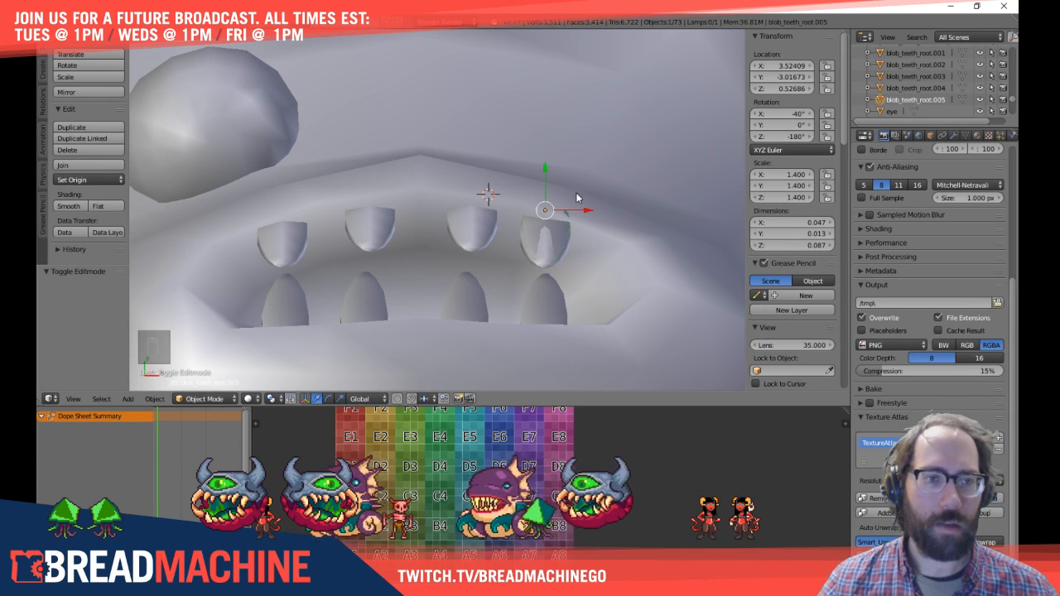
click(493, 190)
key(alt+d)
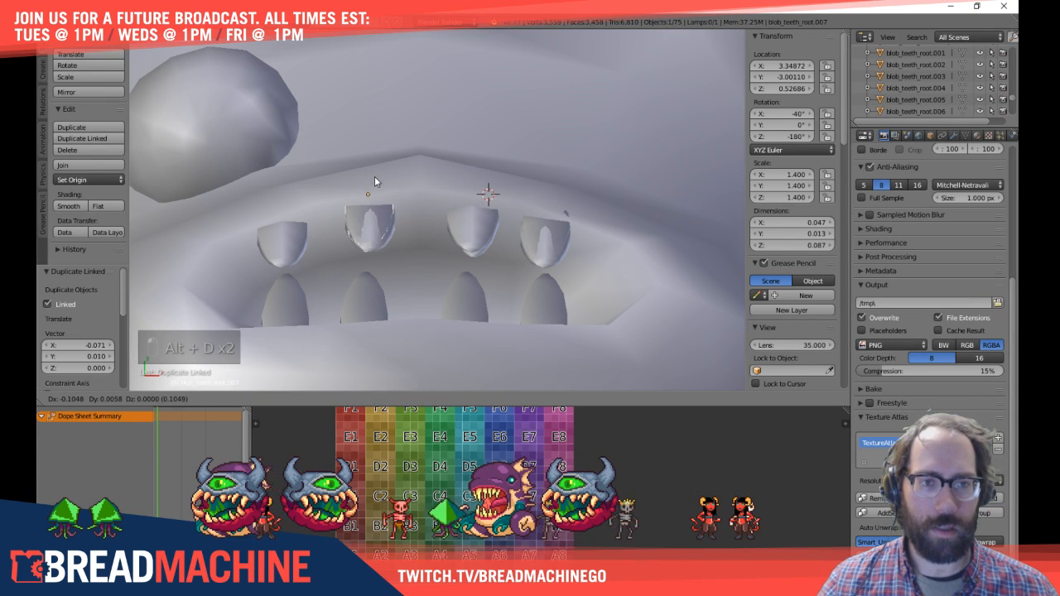
click(374, 179)
key(alt+d)
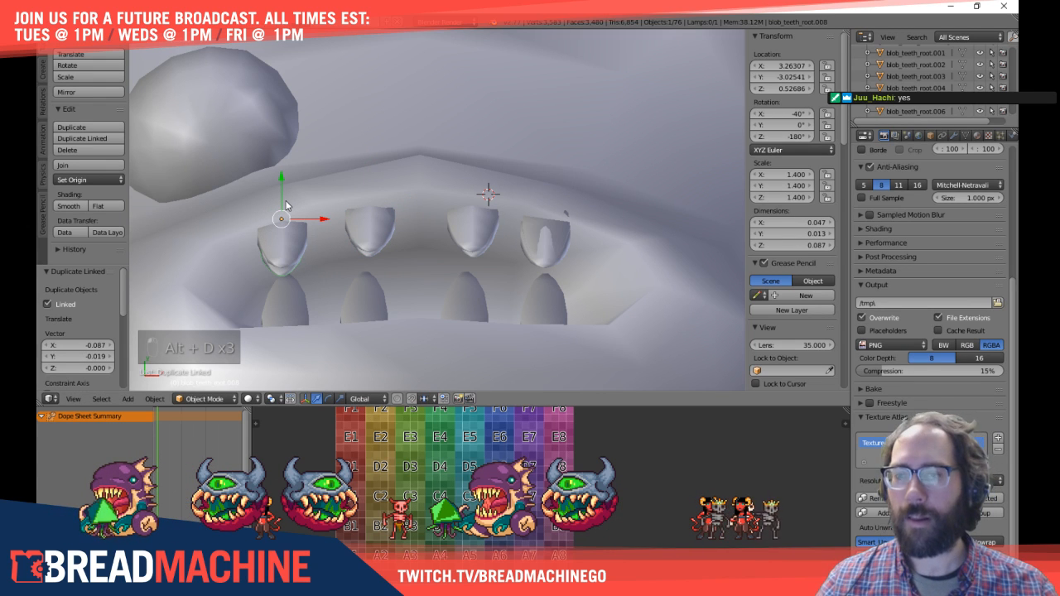
Step: Move the linked tooth copy at the far end of the lower row by -0.003 along Y
scroll(305, 194, up, 3)
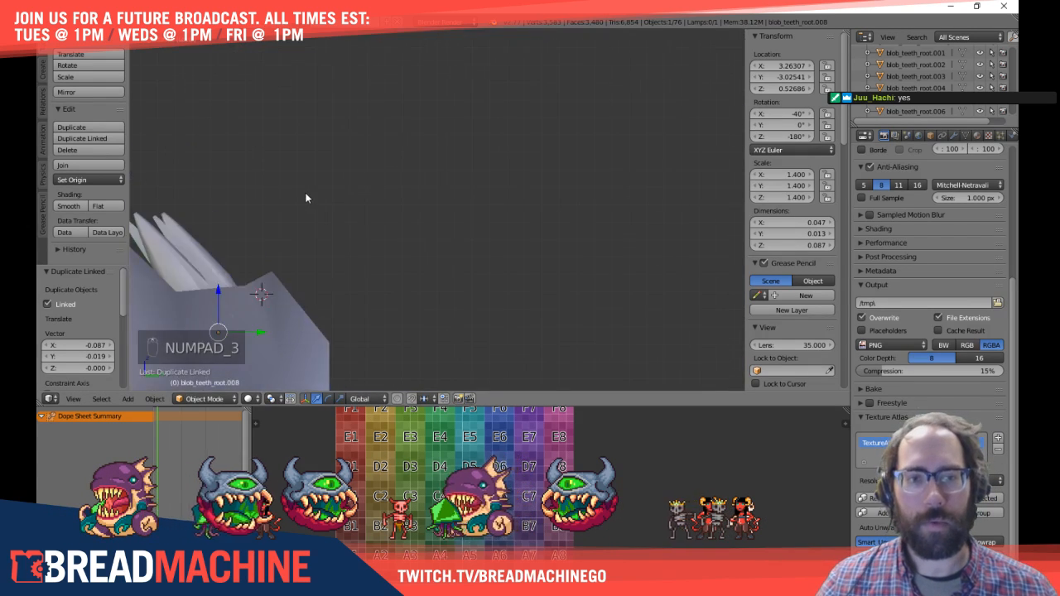
middle_drag(358, 231, 364, 298)
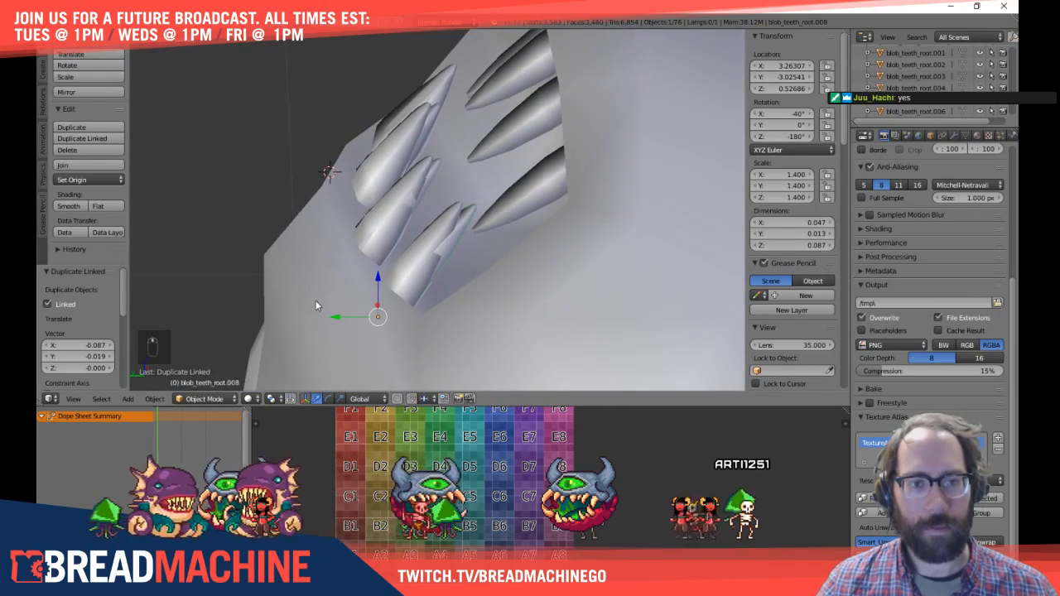
drag(341, 318, 340, 320)
middle_drag(339, 320, 186, 372)
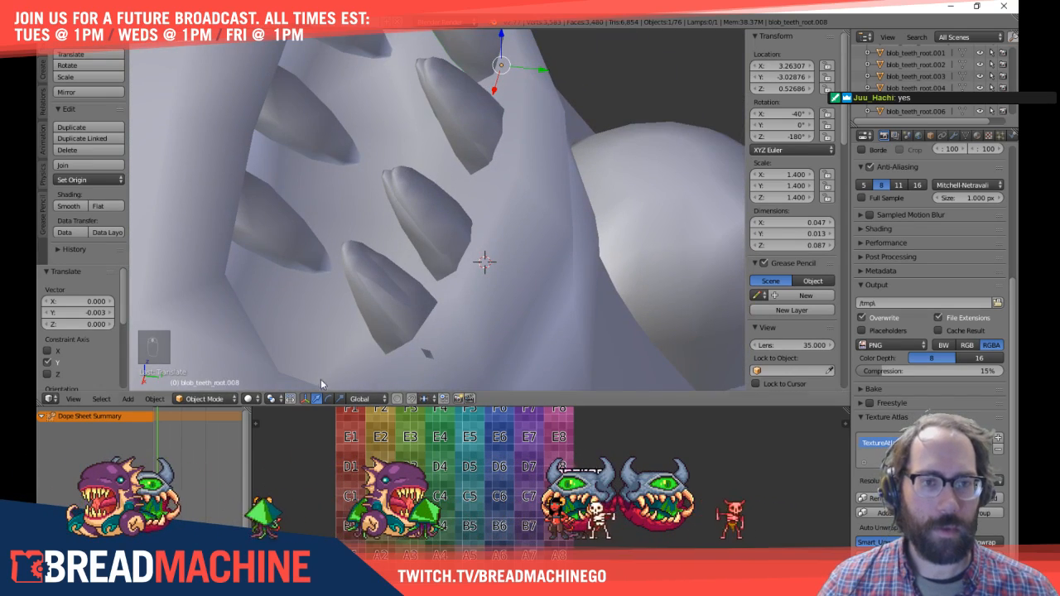
Step: Select the four old lower-row teeth and move them out of the mouth, about 0.144 in Y and 0.092 in Z
right_click(359, 268)
key(Tab)
key(Tab)
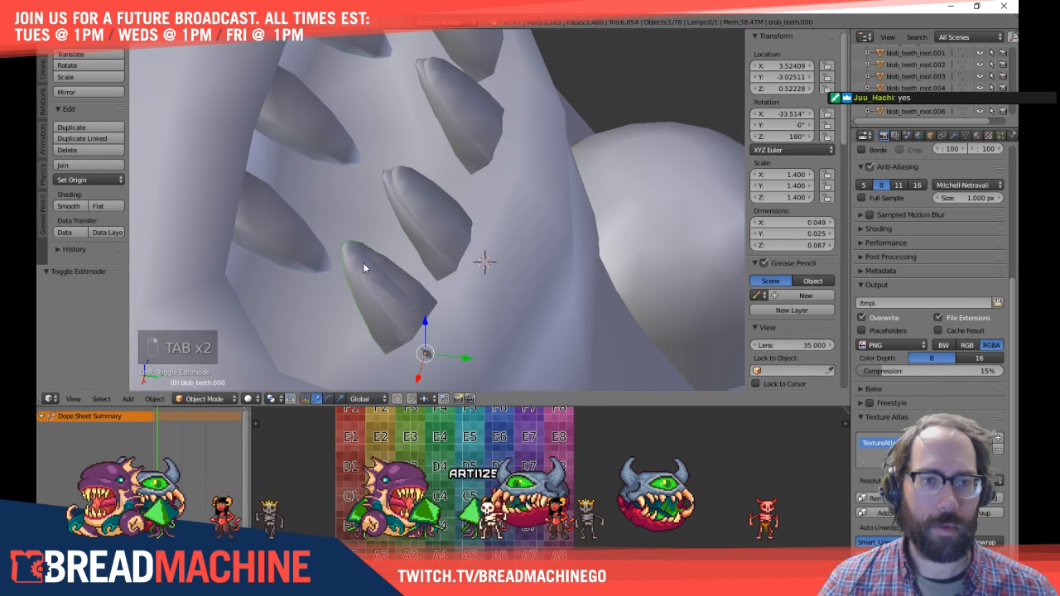
shift+right_click(432, 192)
shift+middle_drag(438, 190, 340, 340)
key(KP_3)
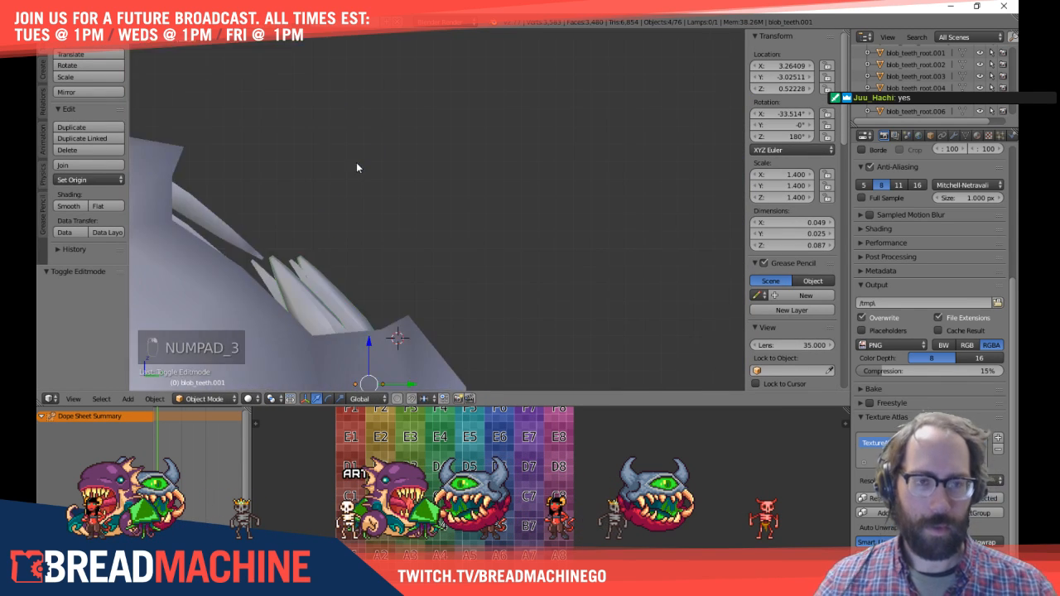
middle_drag(430, 324, 575, 284)
key(g)
Step: Check the meshes of the four teeth moved out of the mouth one by one in Edit Mode
key(Tab)
key(Tab)
right_click(524, 184)
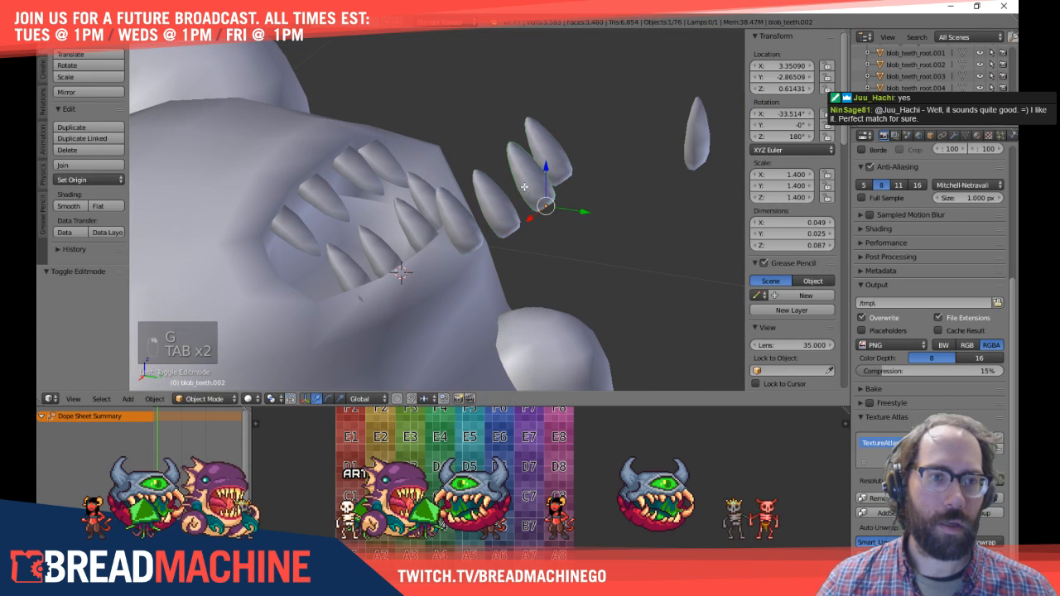
key(Tab)
key(Tab)
right_click(504, 206)
key(Tab)
key(Tab)
right_click(452, 228)
key(Tab)
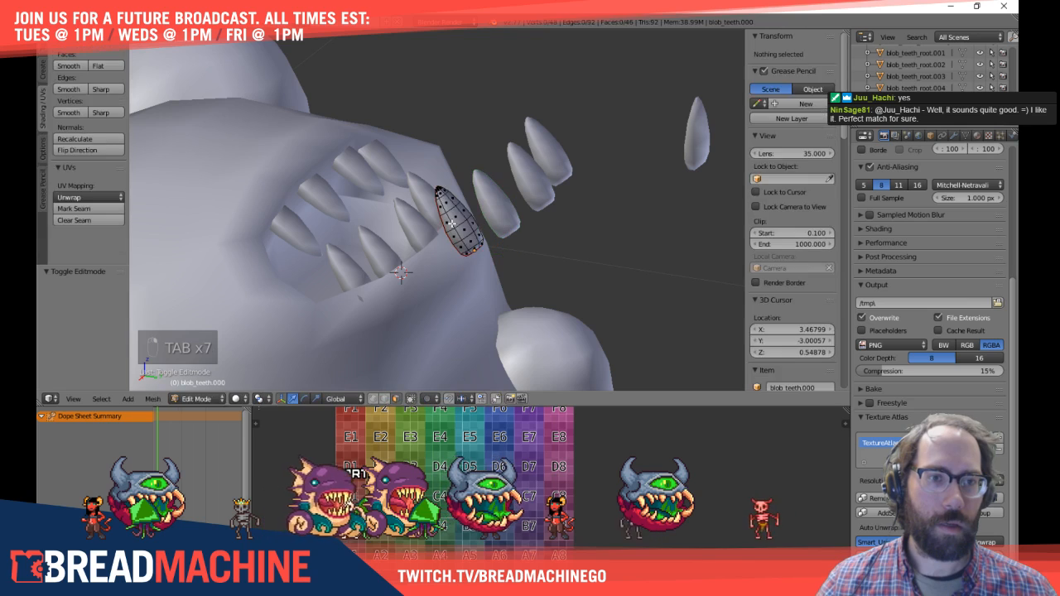
Step: Delete the four old lower-row teeth that sit outside the mouth
key(Tab)
shift+right_click(497, 207)
shift+right_click(539, 189)
shift+right_click(565, 158)
key(x)
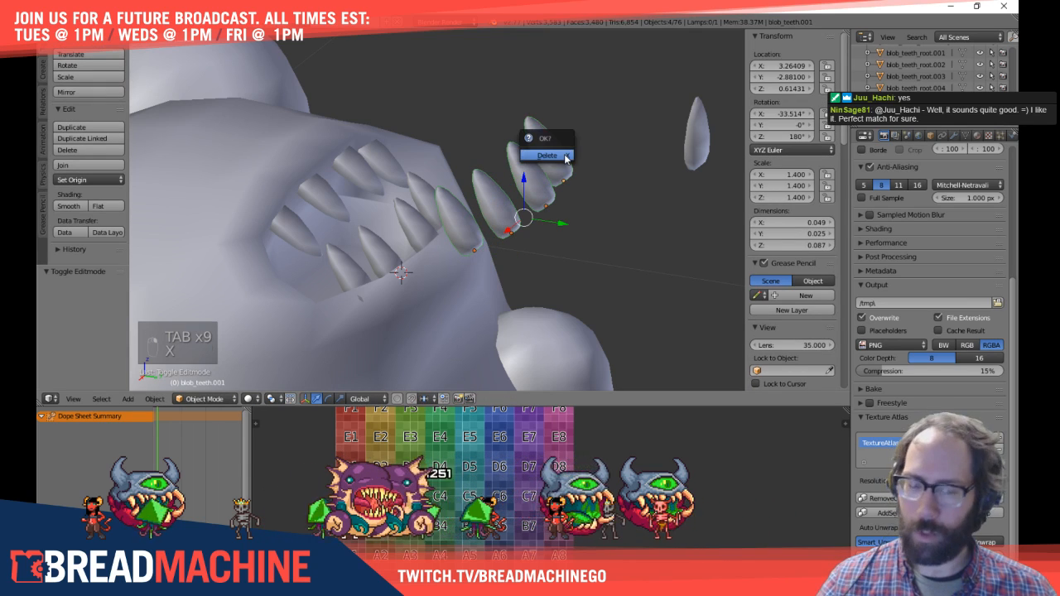
click(565, 159)
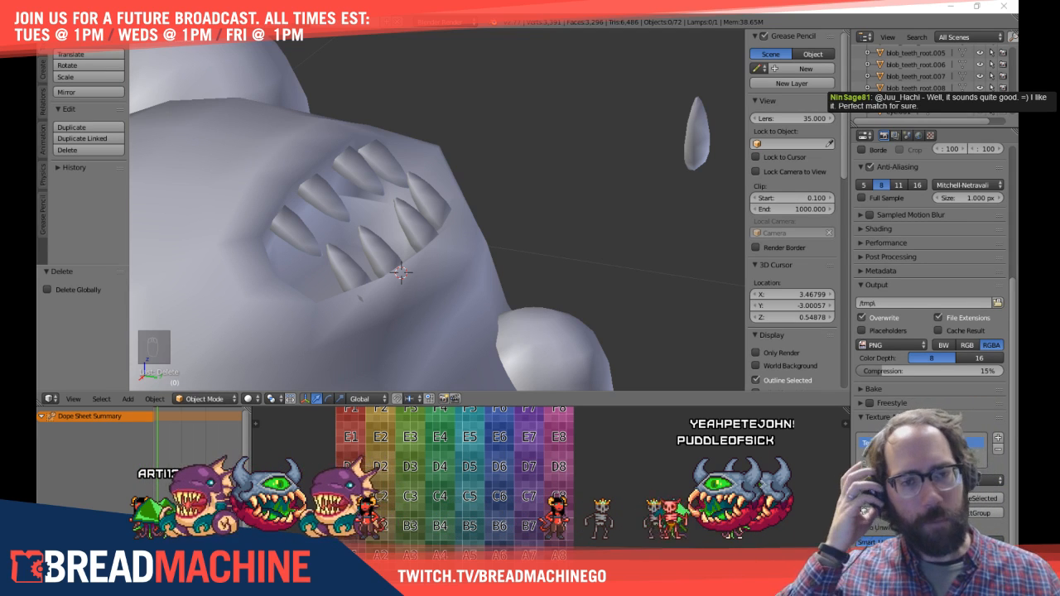
Step: Move the two outermost lower-row tooth copies together by about -0.002 in Y and -0.004 in Z, and deselect everything
click(550, 210)
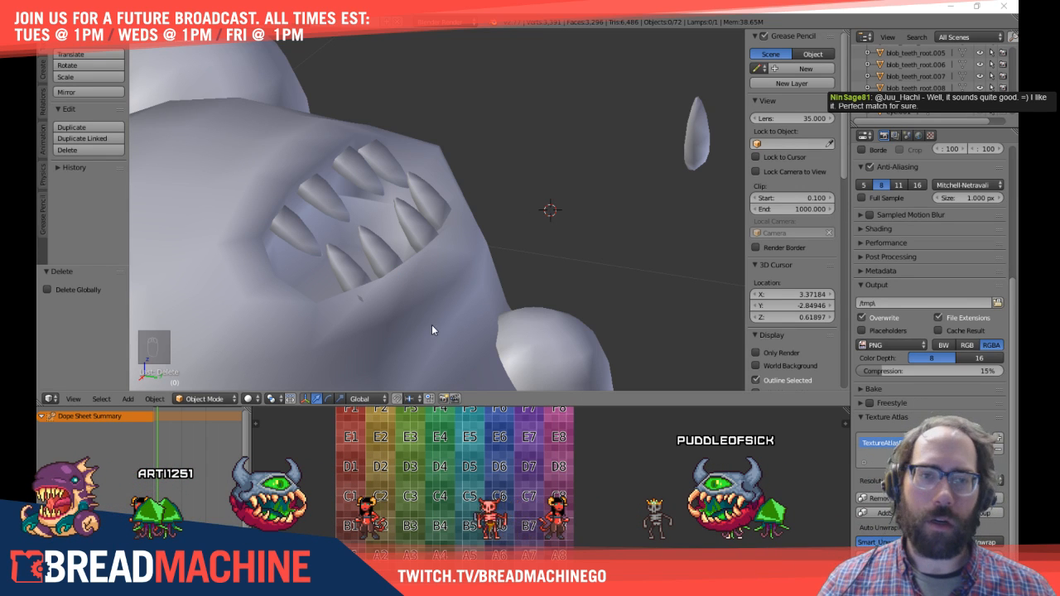
middle_drag(522, 241, 444, 325)
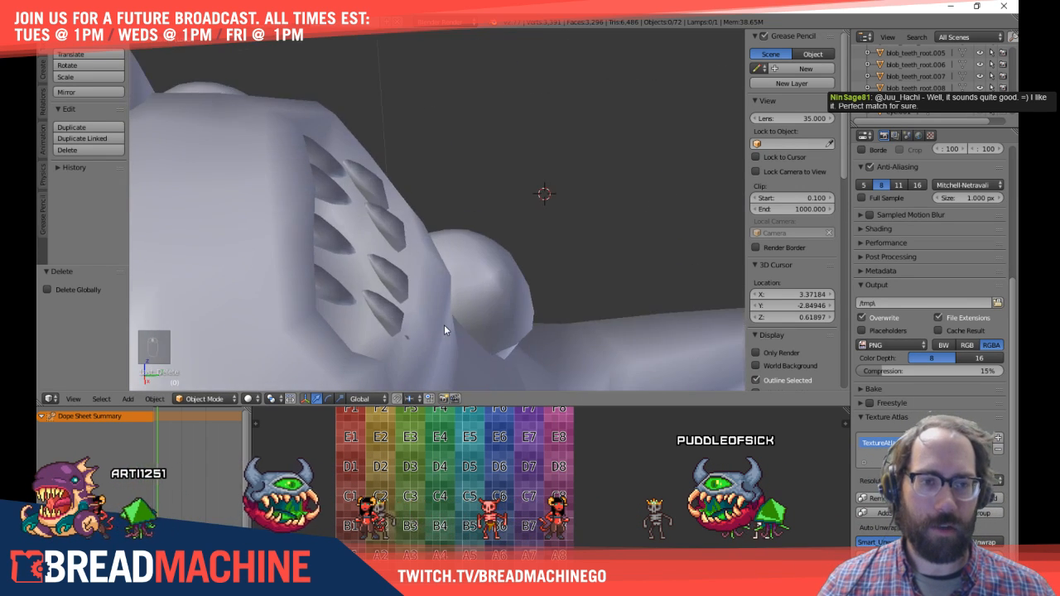
right_click(381, 314)
shift+right_click(379, 201)
key(KP_3)
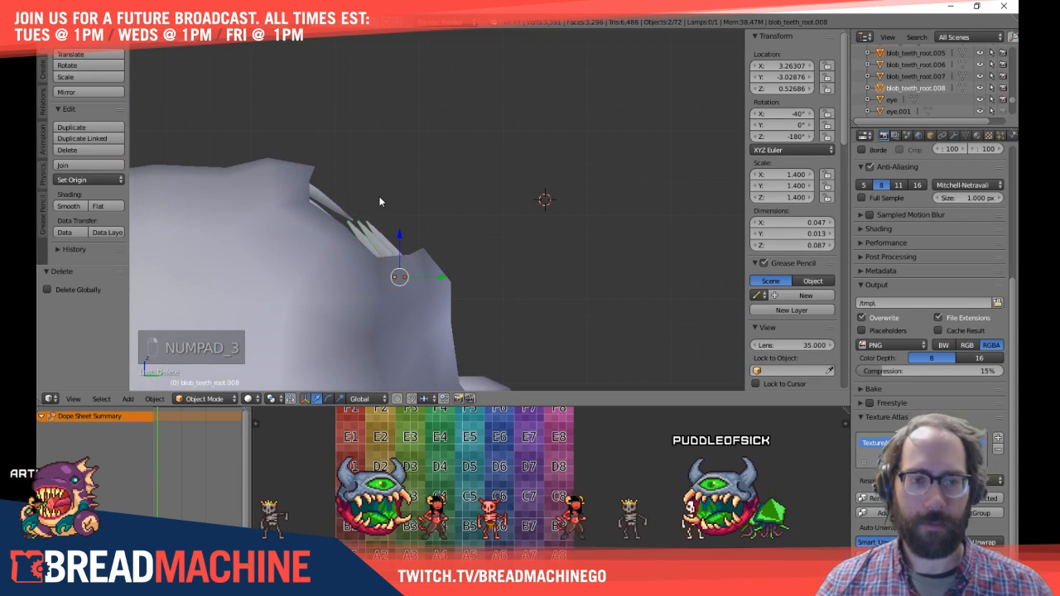
shift+middle_drag(435, 233, 497, 201)
scroll(539, 231, up, 2)
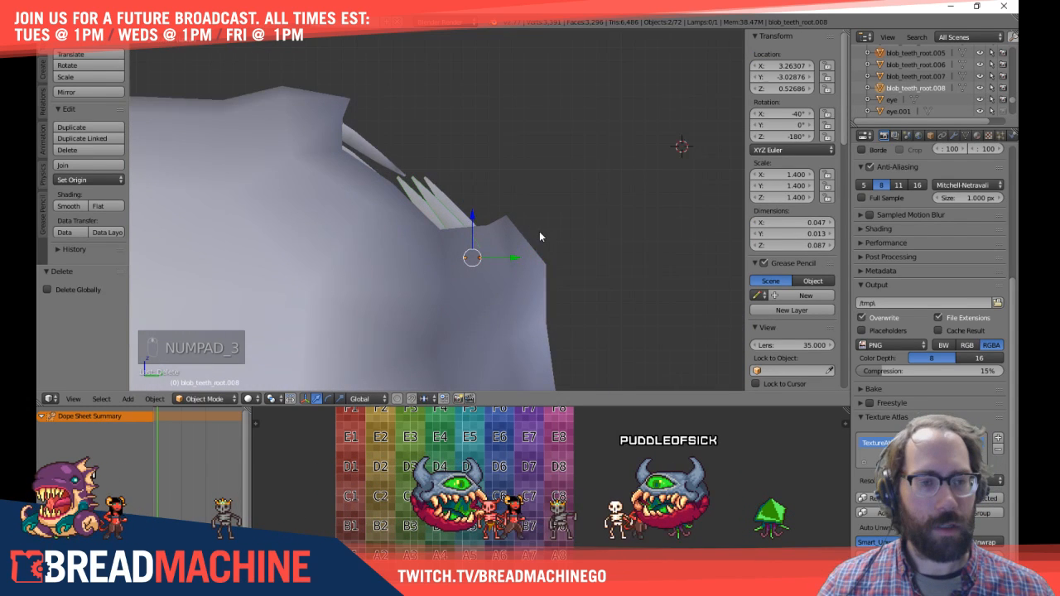
key(g)
click(537, 235)
key(a)
middle_drag(537, 234, 296, 318)
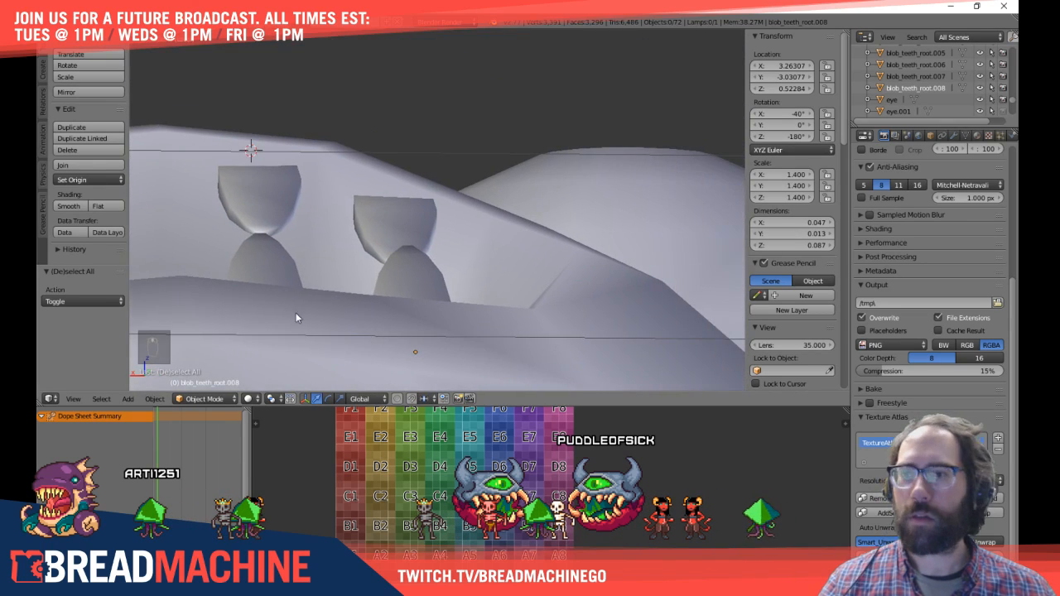
scroll(331, 262, down, 3)
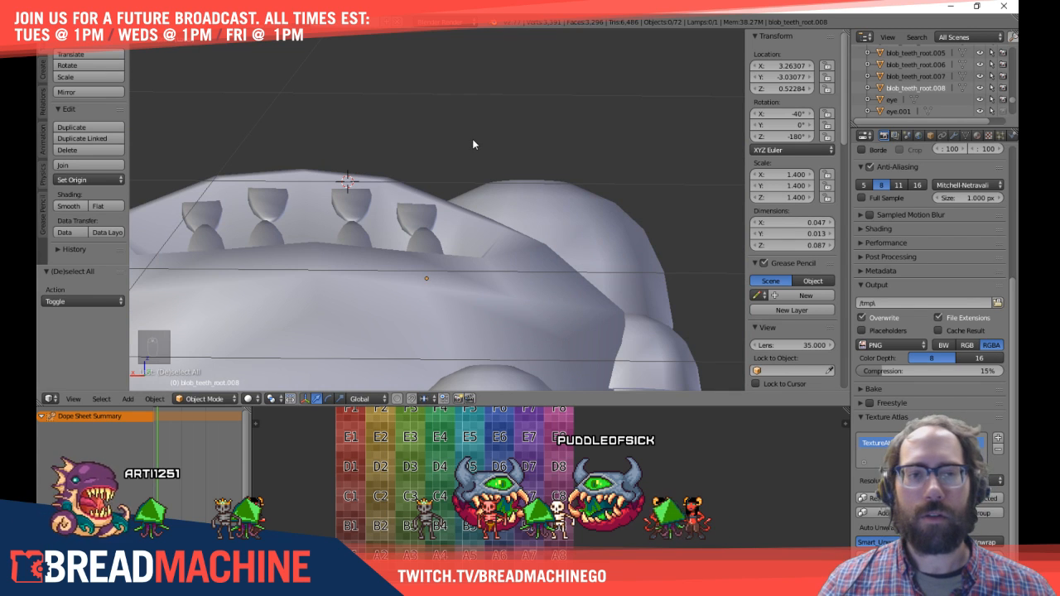
Step: Open the spare root tooth in Edit Mode with vertex selection and delete the four vertices of its bottom face
shift+middle_drag(473, 144, 400, 298)
right_click(187, 169)
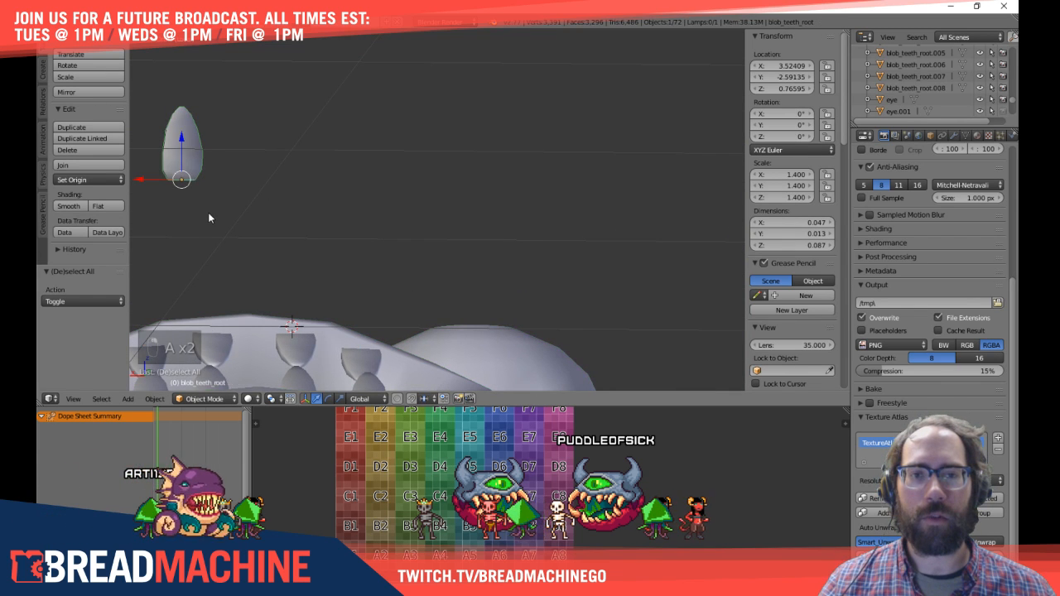
key(KP_Divide)
key(Tab)
key(Tab)
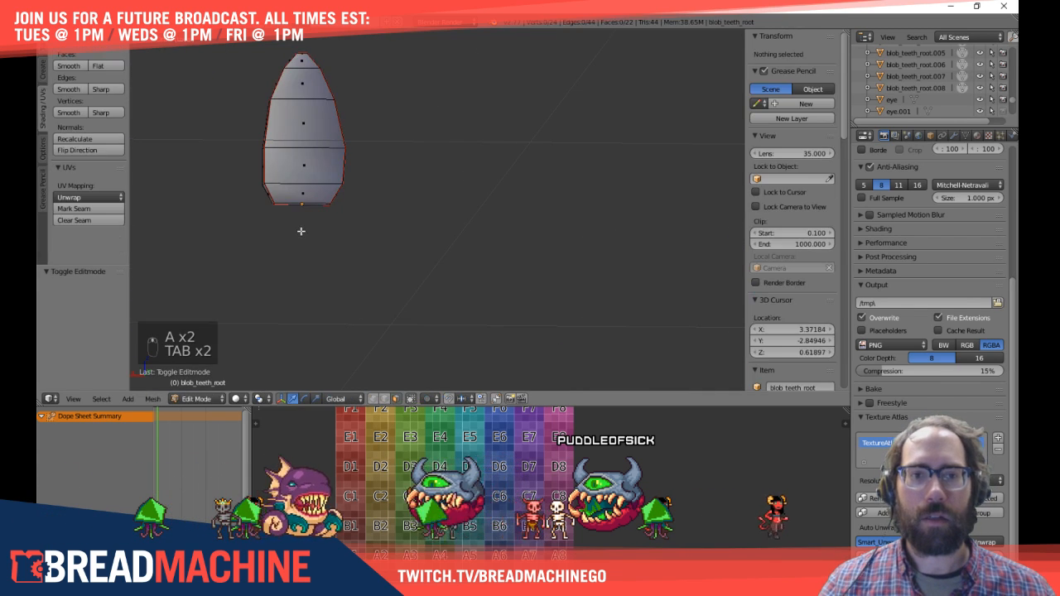
scroll(265, 227, up, 3)
middle_drag(265, 227, 466, 248)
key(ctrl+Tab)
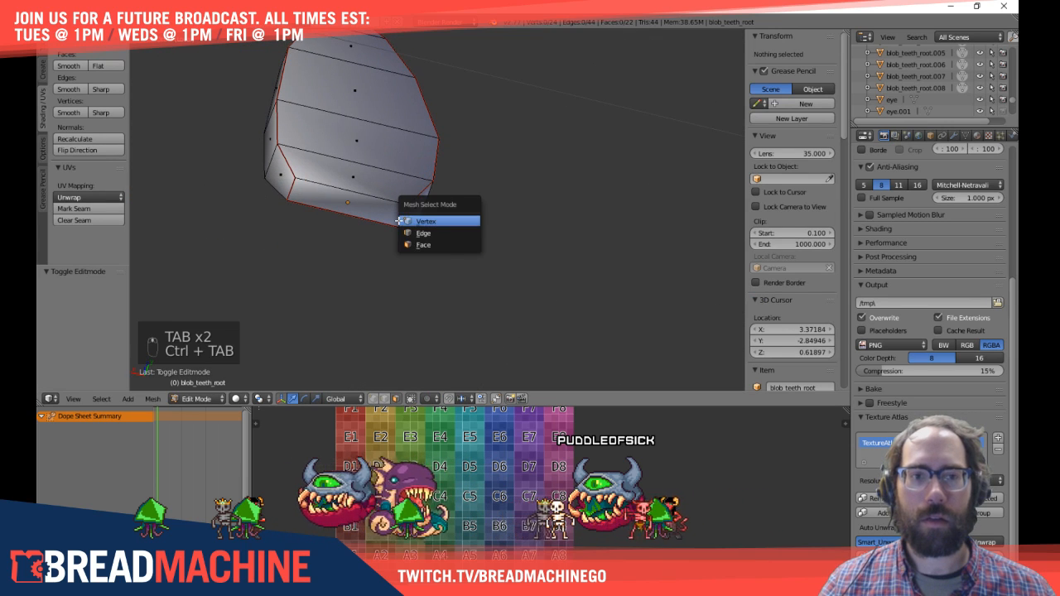
click(398, 221)
right_click(295, 178)
shift+right_click(287, 199)
shift+right_click(409, 205)
shift+right_click(402, 225)
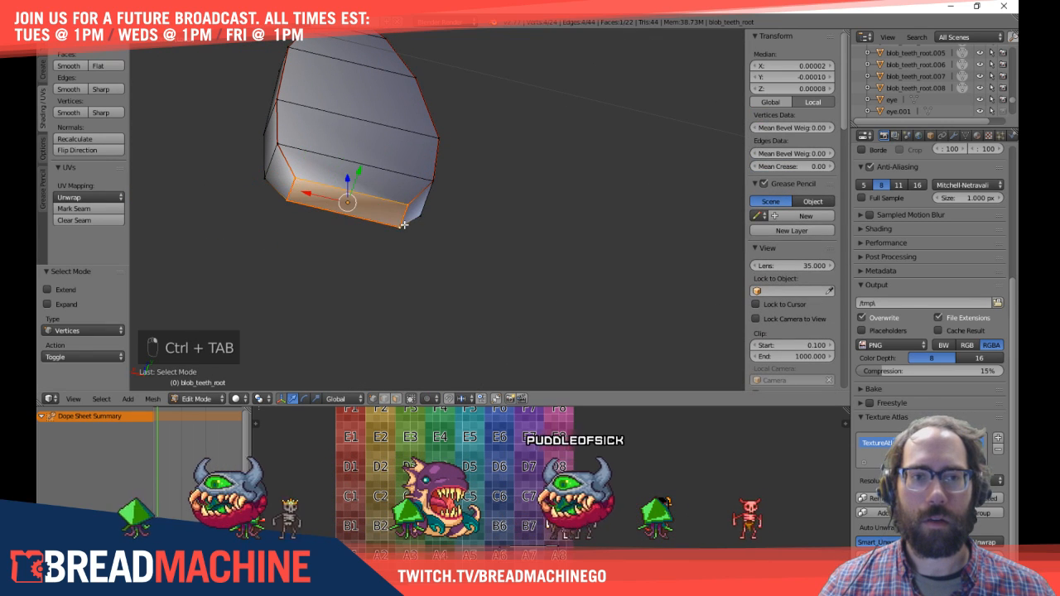
key(x)
click(385, 234)
scroll(445, 249, down, 2)
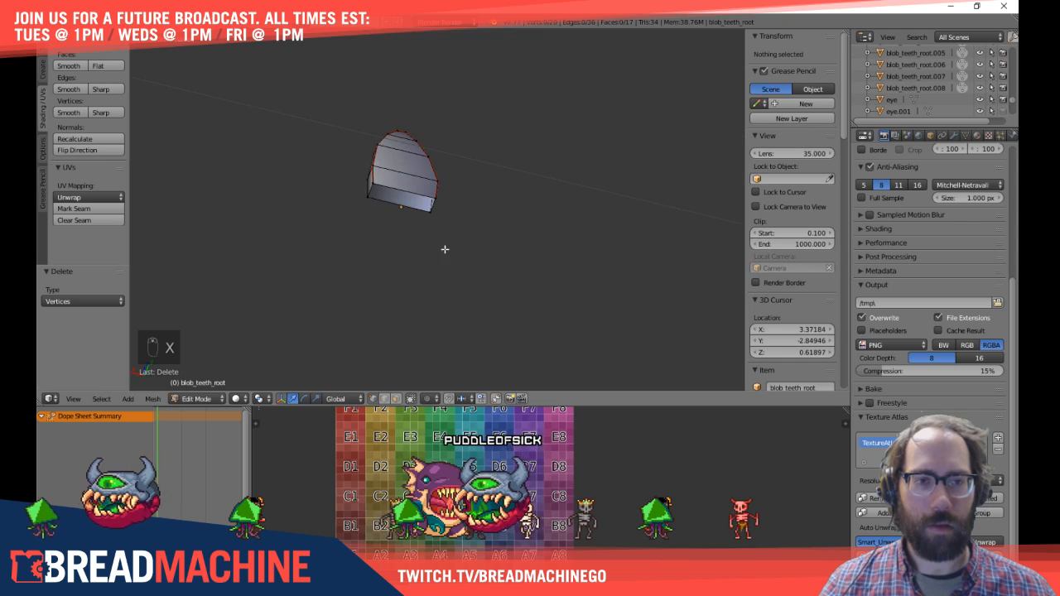
Step: Bring the spare root tooth back from isolated view into the full scene and select its bottom edge loop in wireframe Edit Mode
middle_drag(445, 249, 466, 337)
key(Tab)
key(KP_Divide)
middle_drag(440, 229, 521, 316)
scroll(484, 264, up, 4)
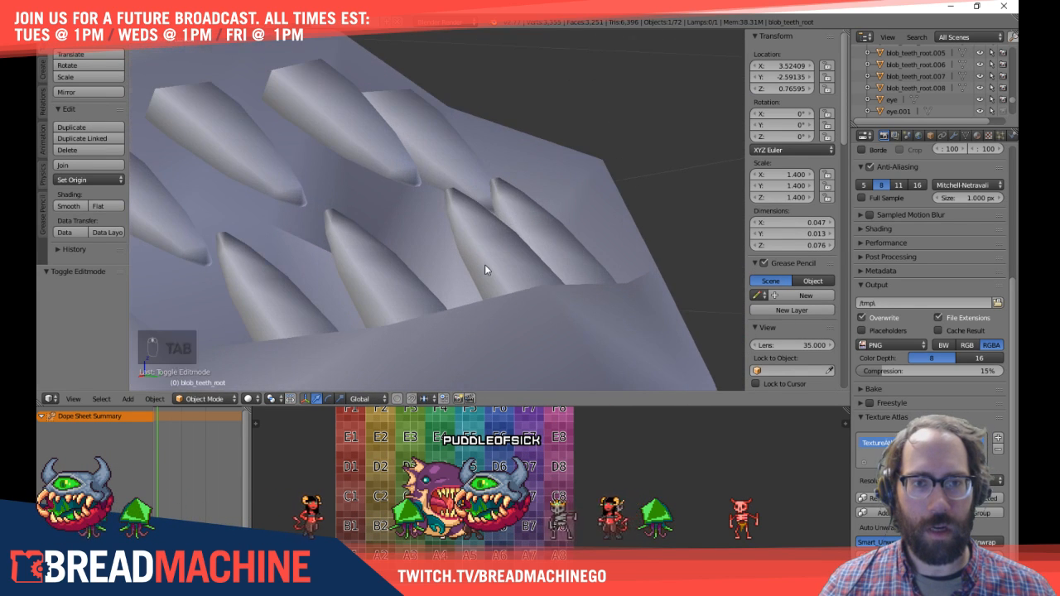
key(Tab)
middle_drag(514, 210, 439, 260)
alt+click(518, 186)
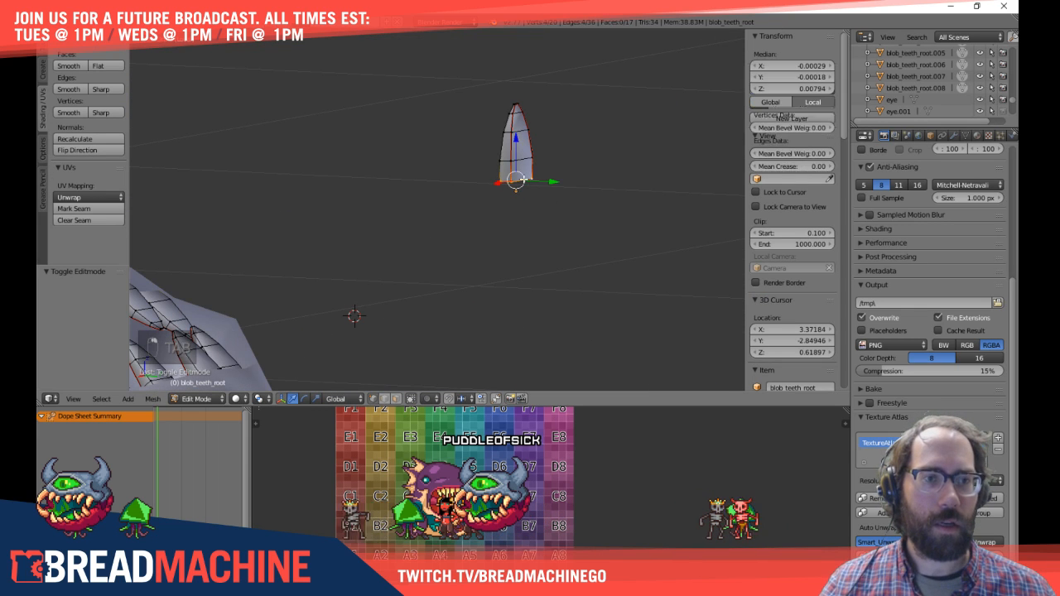
key(z)
scroll(538, 190, up, 2)
scroll(535, 192, down, 3)
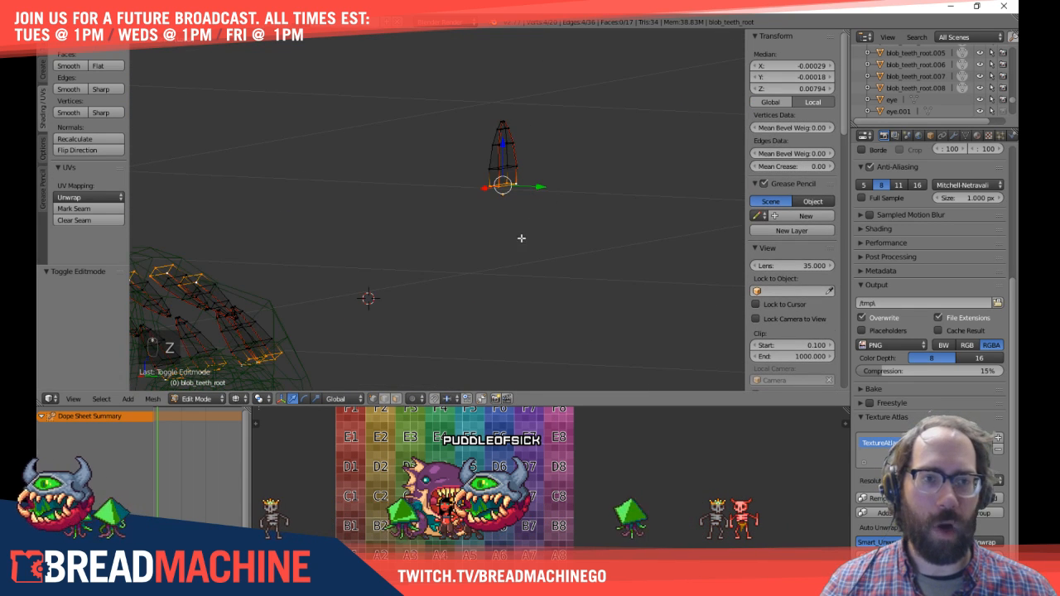
shift+middle_drag(521, 238, 636, 166)
Step: Try to lower the spare tooth's bottom edge loop by about 0.022 along Z
drag(627, 136, 619, 176)
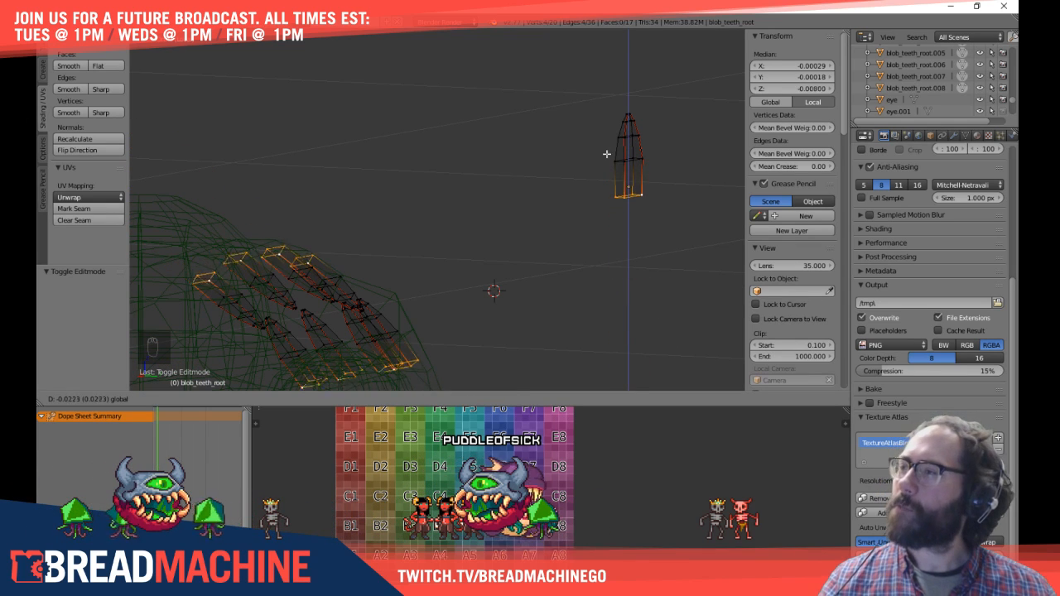
drag(581, 139, 585, 168)
key(ctrl+z)
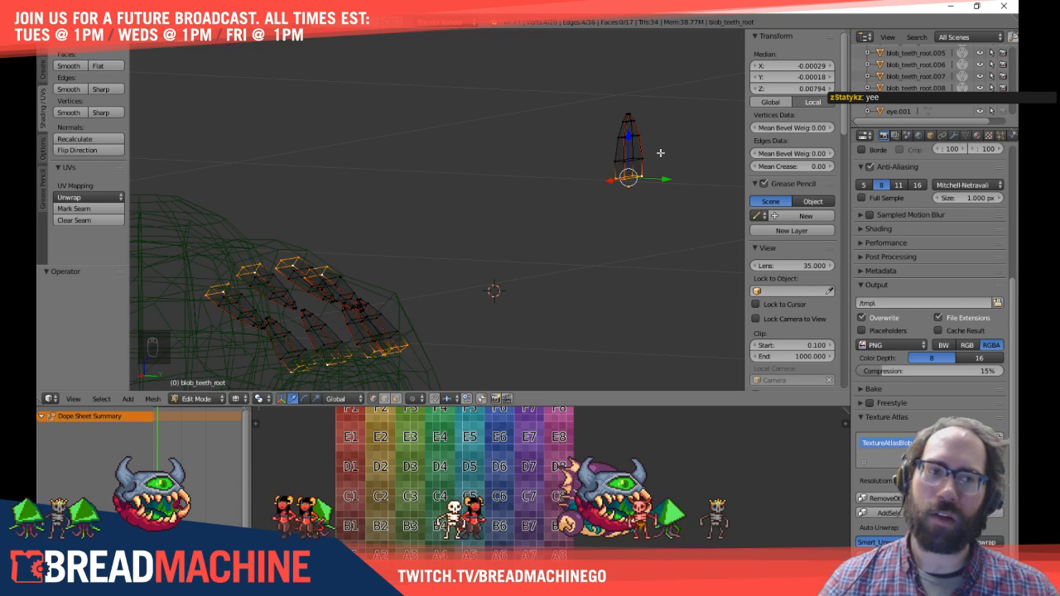
Step: Move the spare tooth's bottom edge loop by about -0.007 along Z to lengthen all linked teeth
middle_drag(331, 304, 644, 195)
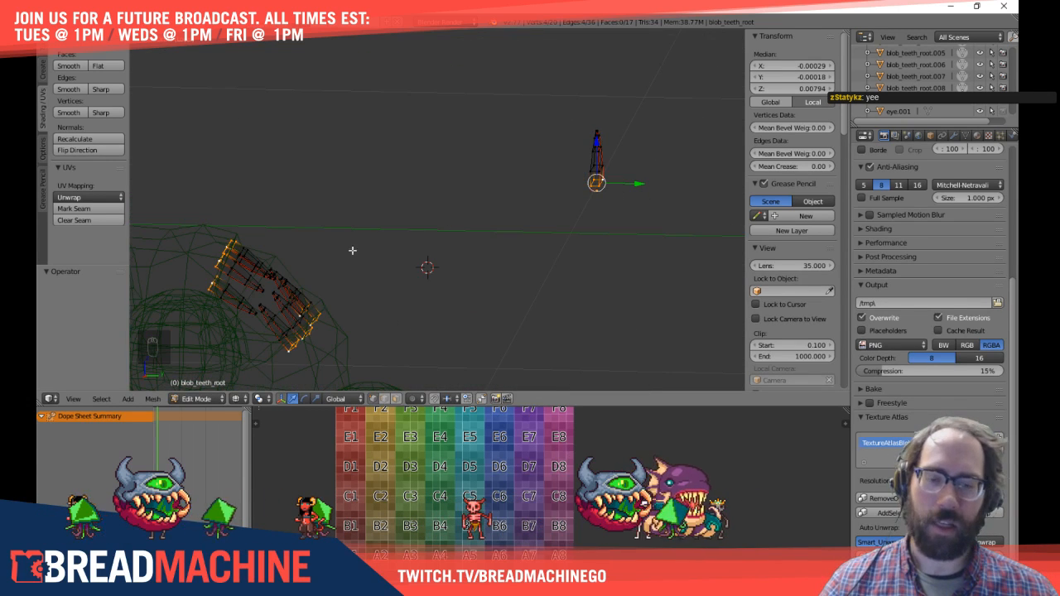
middle_drag(351, 250, 414, 257)
scroll(495, 185, up, 5)
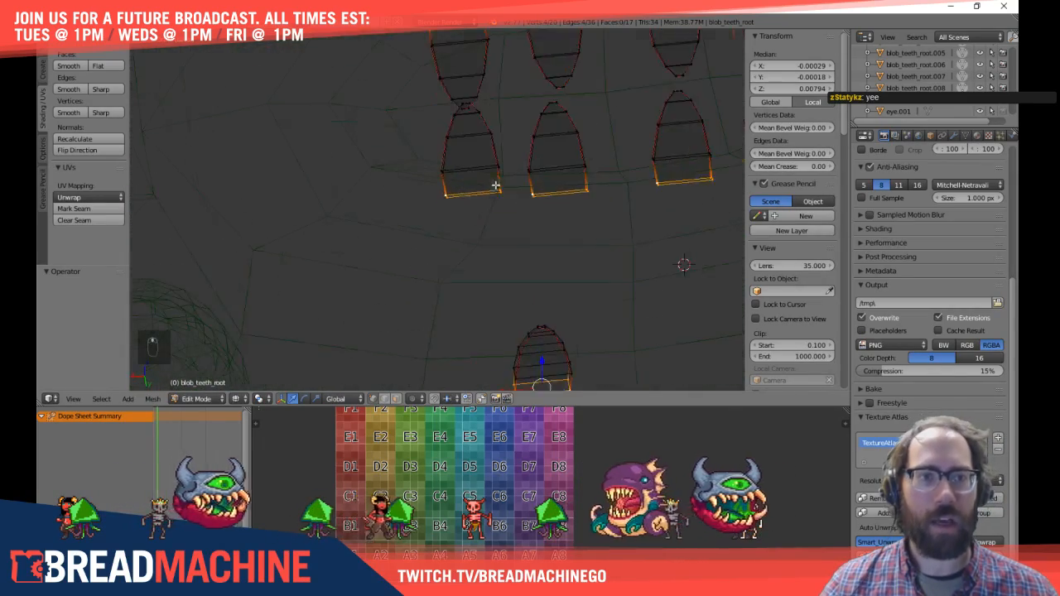
shift+middle_drag(495, 184, 341, 367)
mouse_move(455, 279)
middle_down()
mouse_move(456, 268)
mouse_move(442, 295)
middle_up()
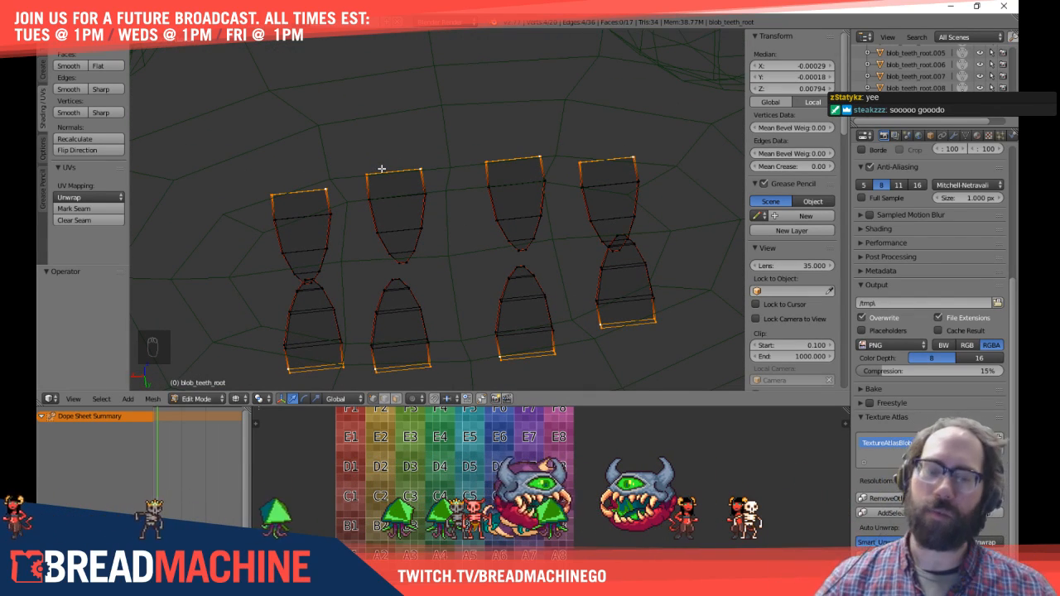
scroll(455, 192, down, 4)
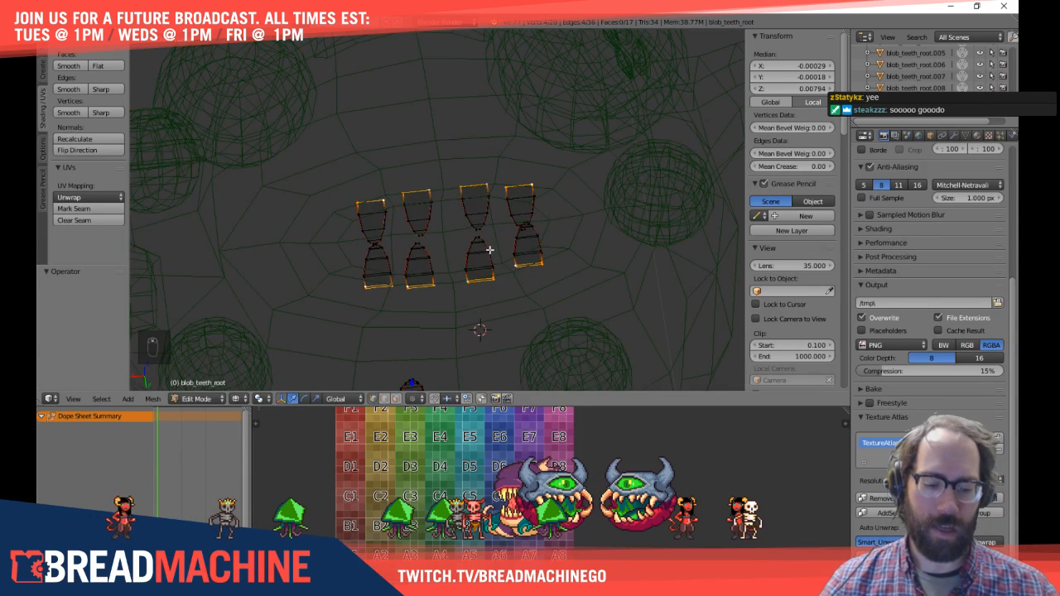
key(KP_3)
scroll(445, 246, up, 3)
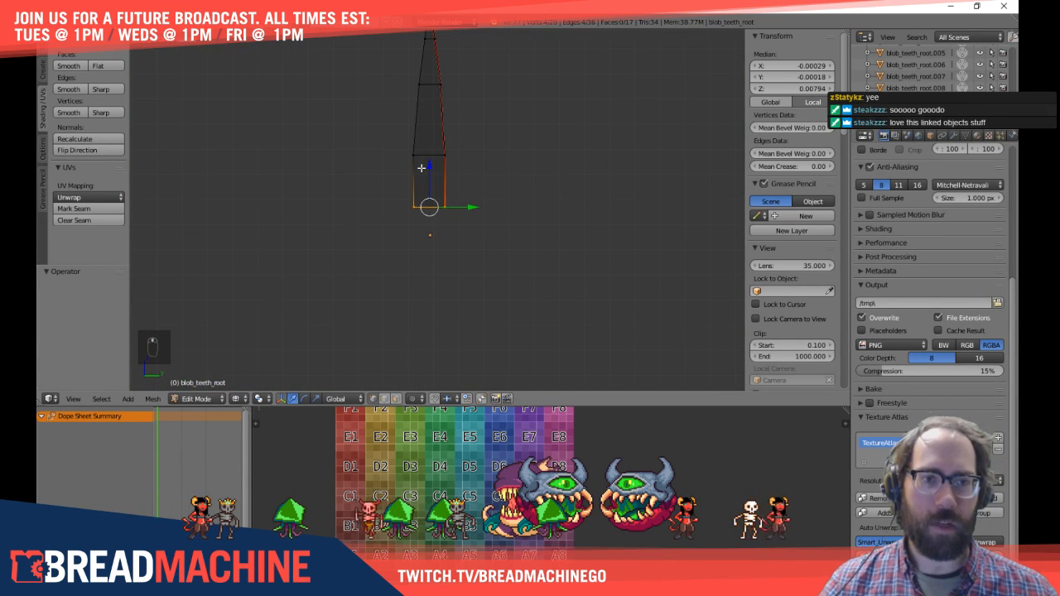
key(g)
key(z)
click(430, 183)
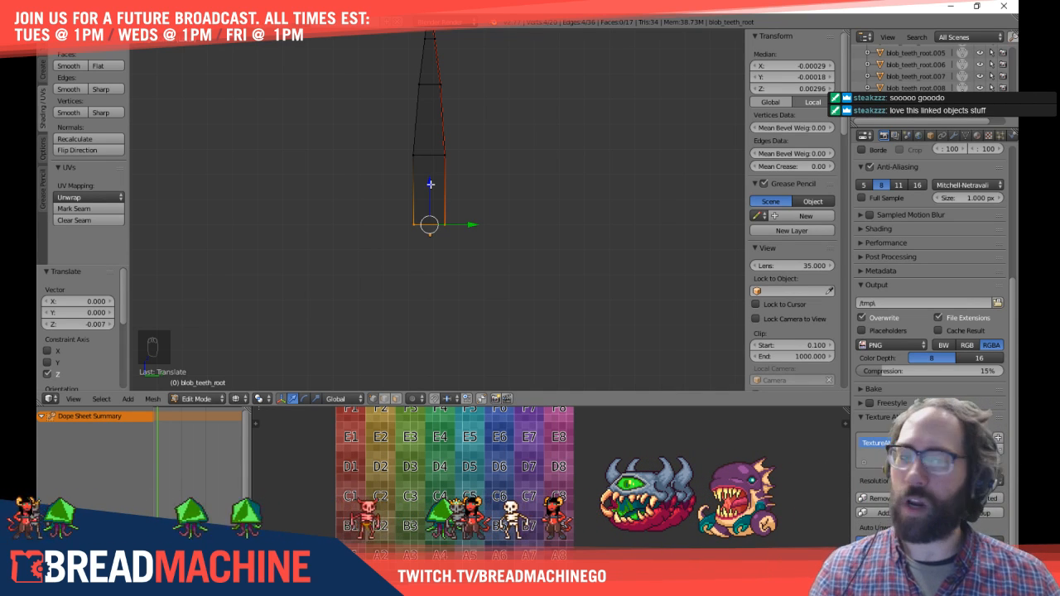
Step: Return to solid shading, deselect all of the tooth's geometry and leave Edit Mode
middle_drag(430, 184, 329, 215)
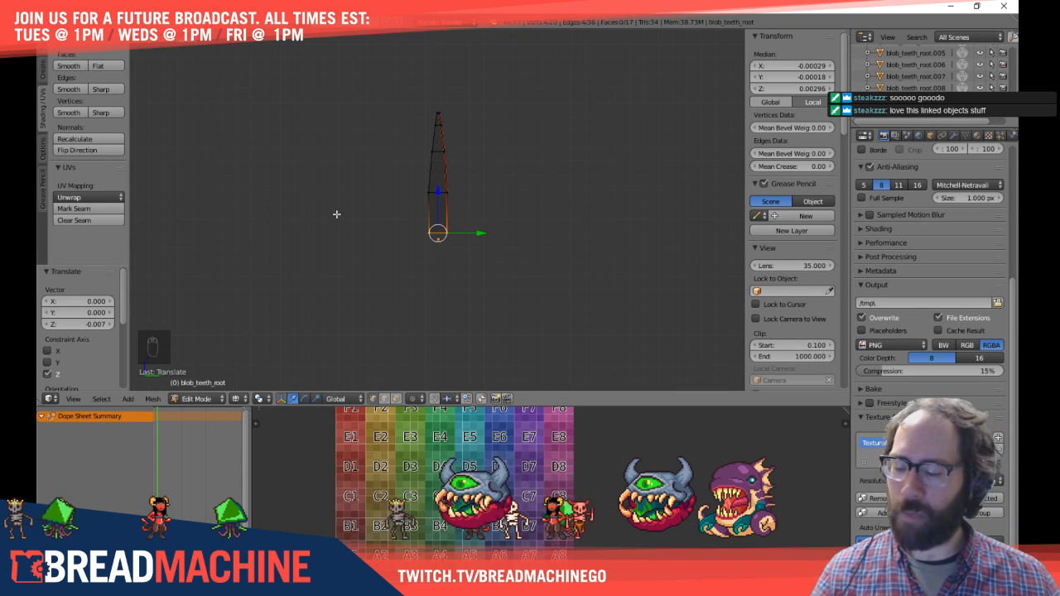
alt+right_click(437, 193)
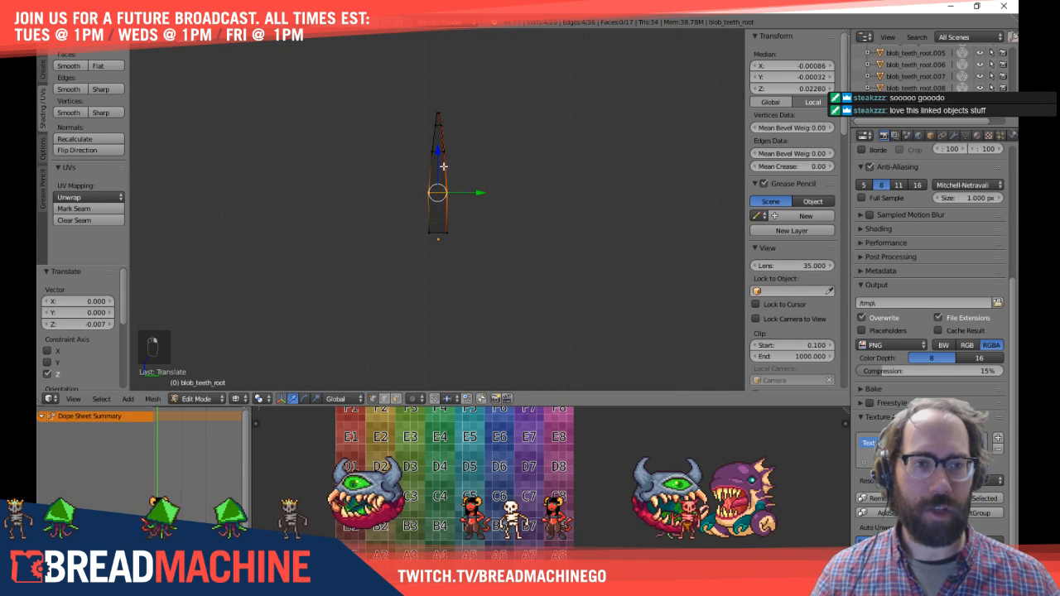
scroll(443, 166, down, 5)
key(z)
key(a)
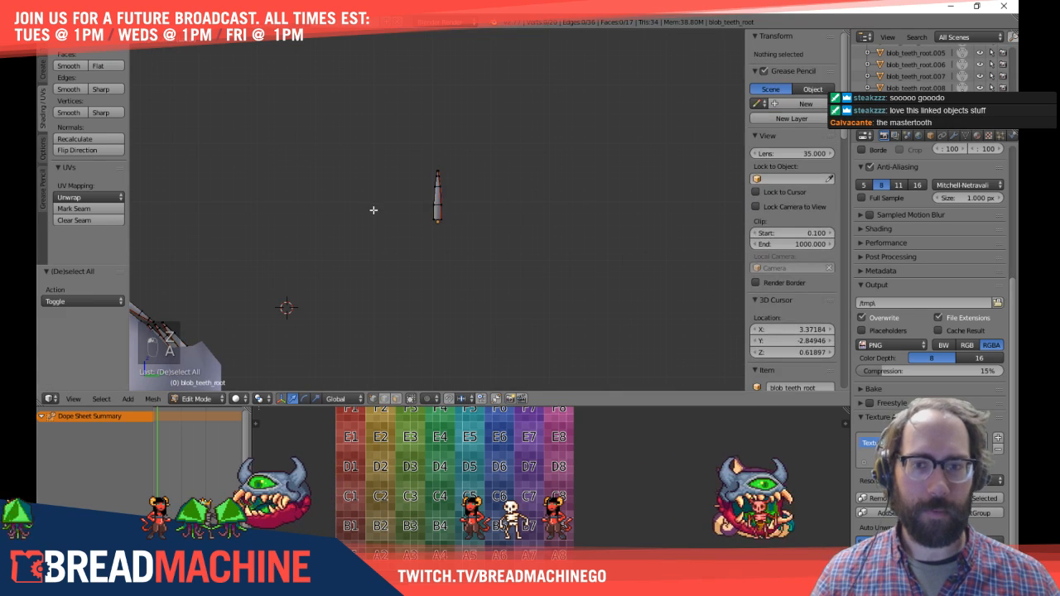
key(Tab)
Step: Inspect how the linked teeth sit in the mouth, with their mesh edges shown in Edit Mode
shift+middle_drag(385, 225, 478, 246)
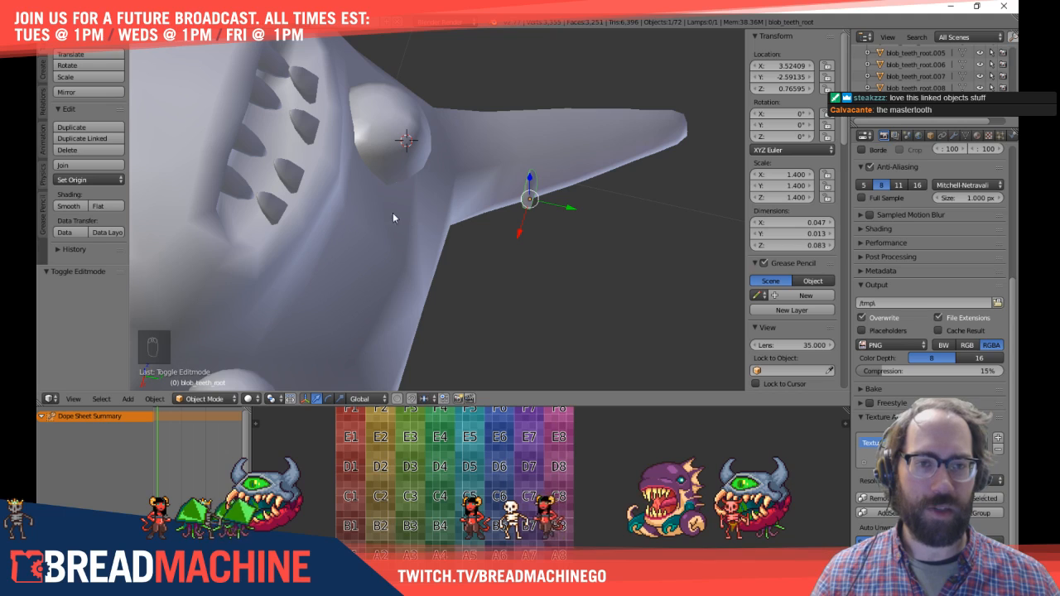
middle_drag(393, 212, 473, 203)
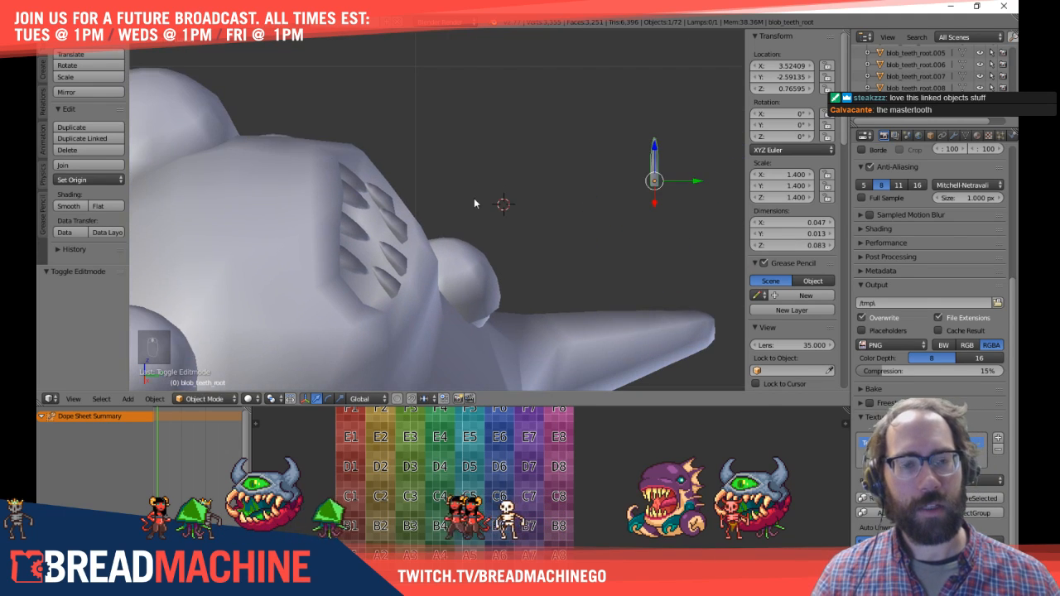
key(Tab)
middle_drag(426, 265, 475, 248)
scroll(475, 249, up, 3)
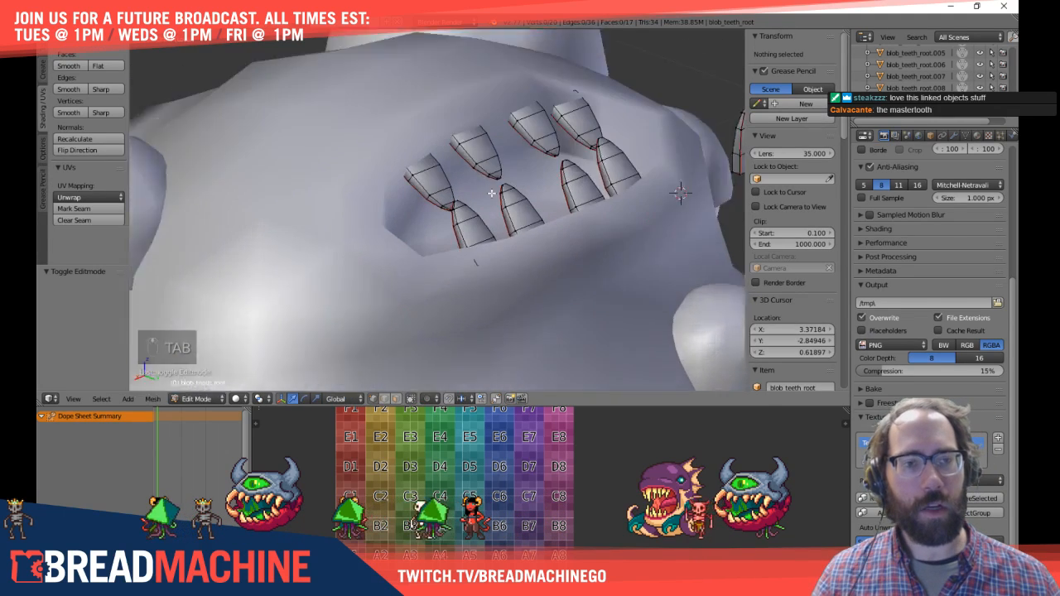
shift+middle_drag(502, 179, 449, 224)
key(Tab)
Step: Move the two outermost upper-row teeth by about -0.005 each along Z and deselect everything
right_click(338, 226)
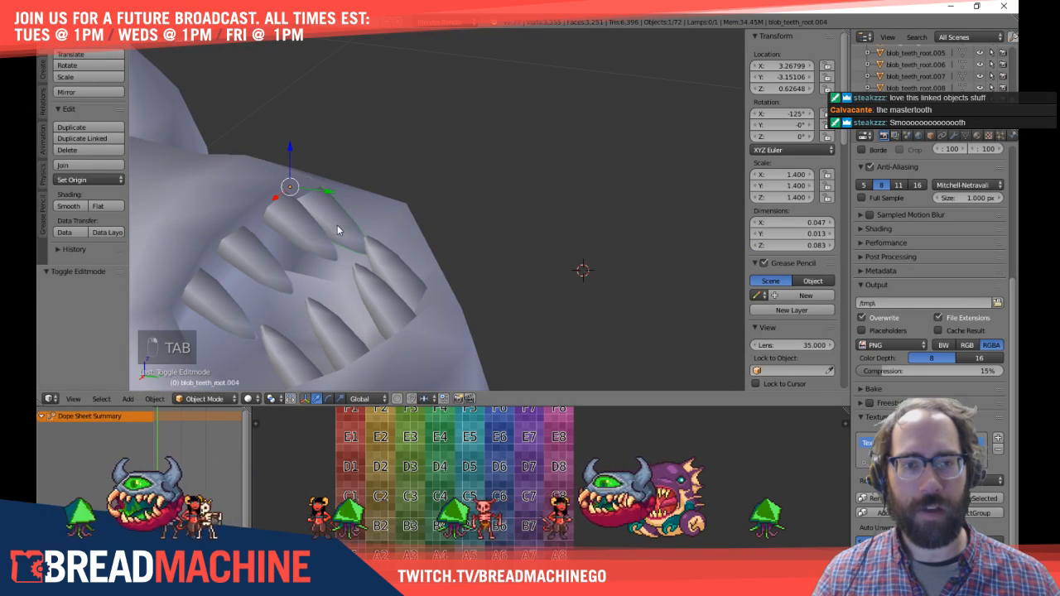
key(g)
key(z)
click(290, 155)
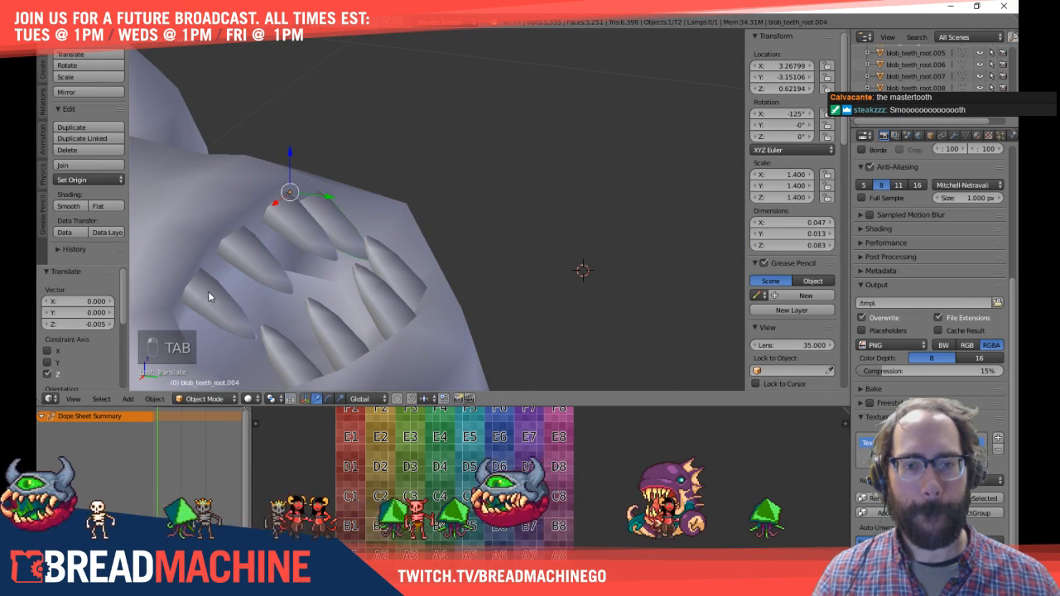
right_click(208, 293)
drag(178, 235, 177, 240)
scroll(202, 237, down, 3)
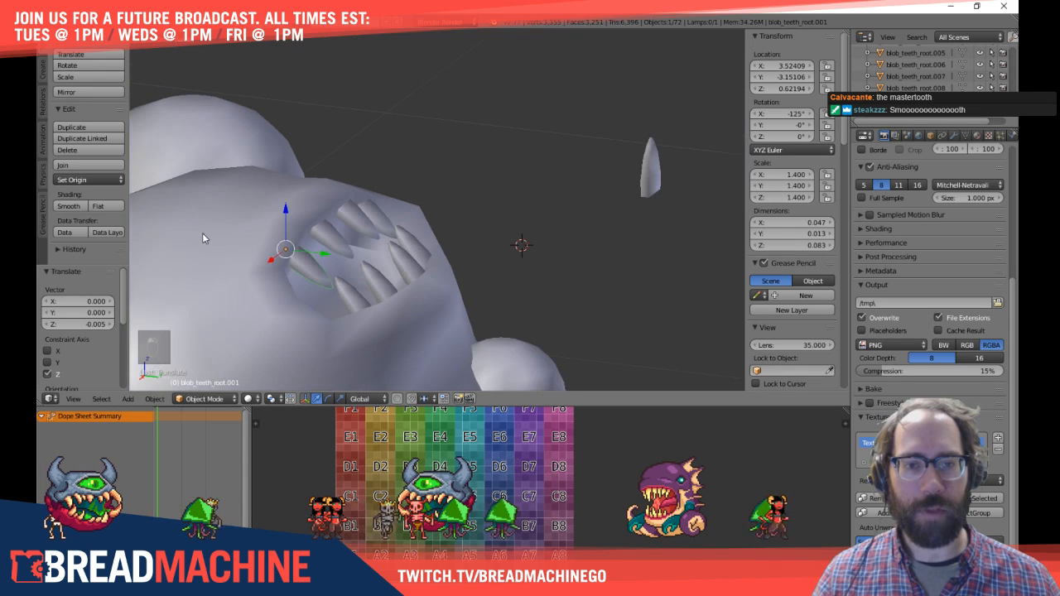
key(a)
middle_drag(464, 264, 321, 258)
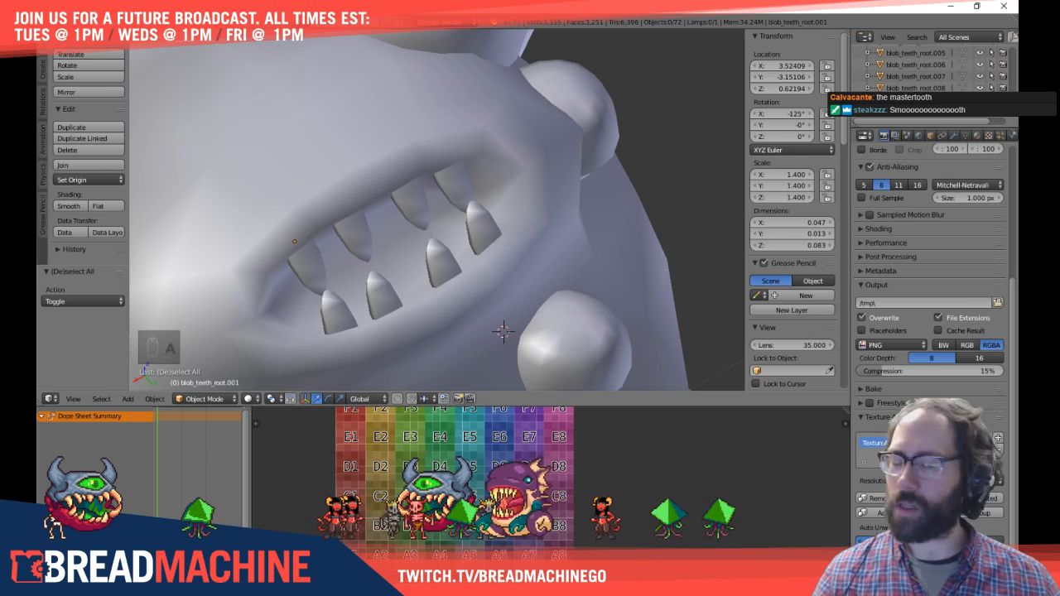
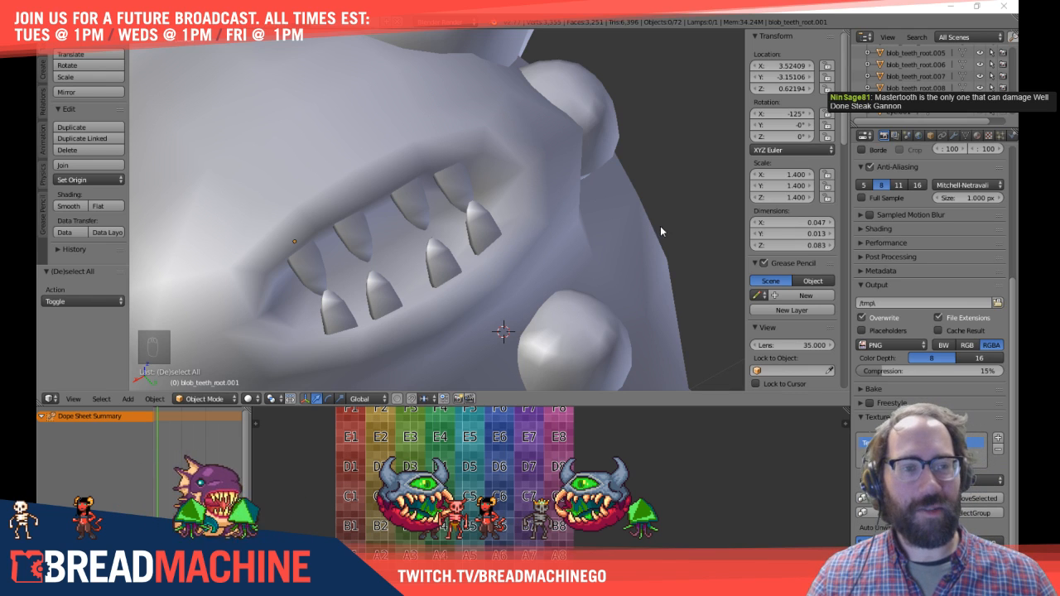
Step: Select all eight mouth teeth and duplicate them out of the mouth, offset about 0.118 in Y and 0.125 in Z
mouse_move(661, 253)
middle_down()
mouse_move(654, 151)
mouse_move(697, 133)
middle_up()
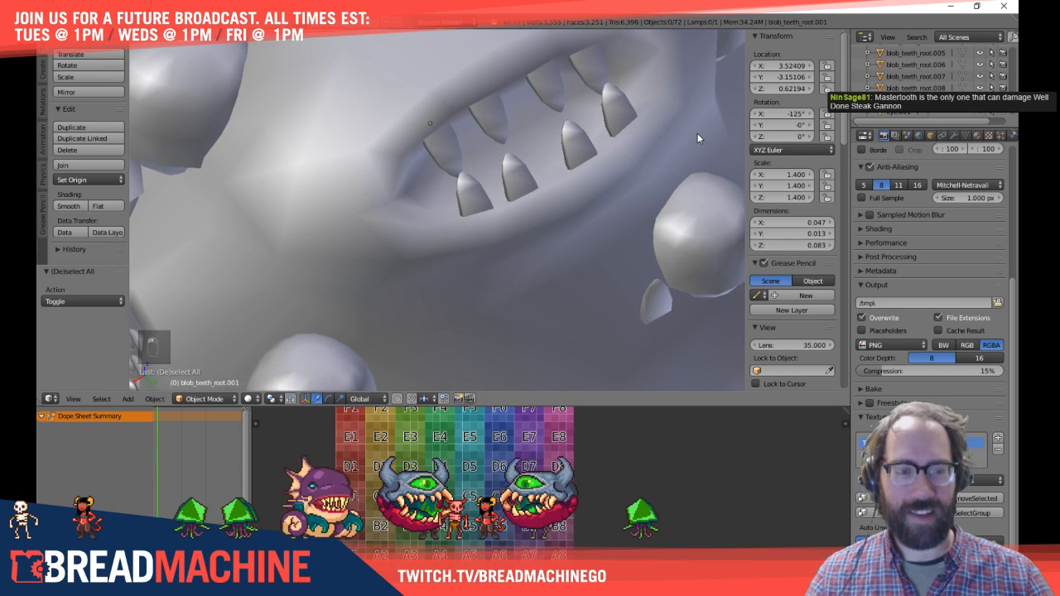
key(KP_3)
key(KP_1)
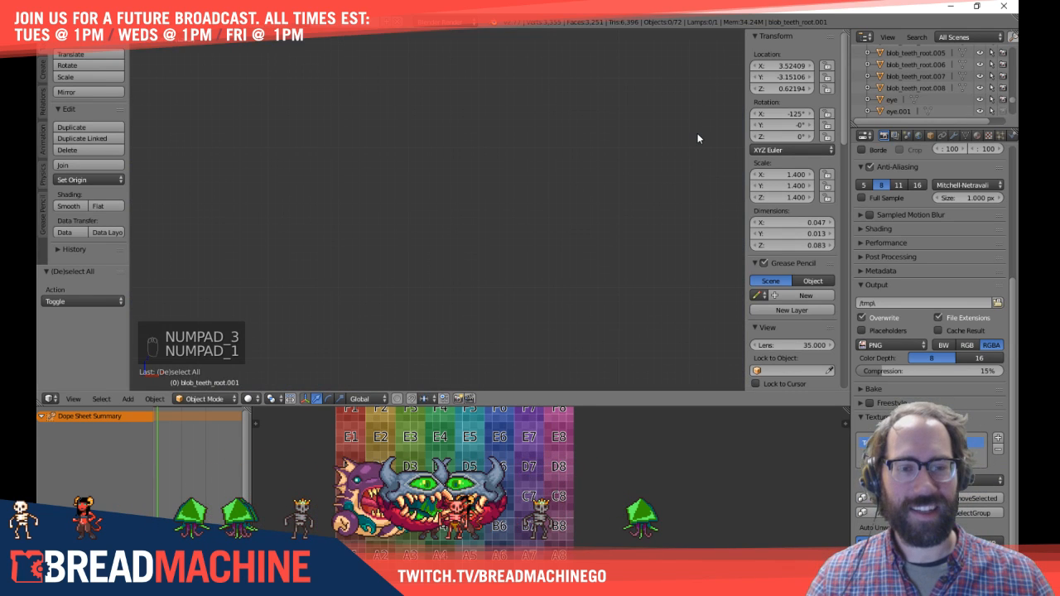
key(KP_3)
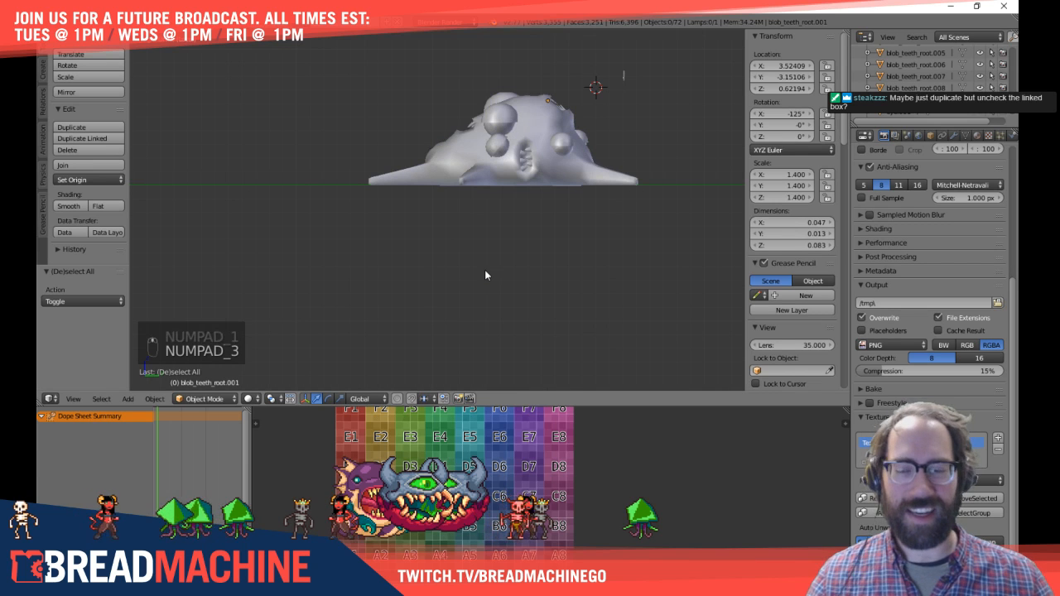
shift+middle_drag(516, 190, 323, 267)
scroll(481, 263, up, 9)
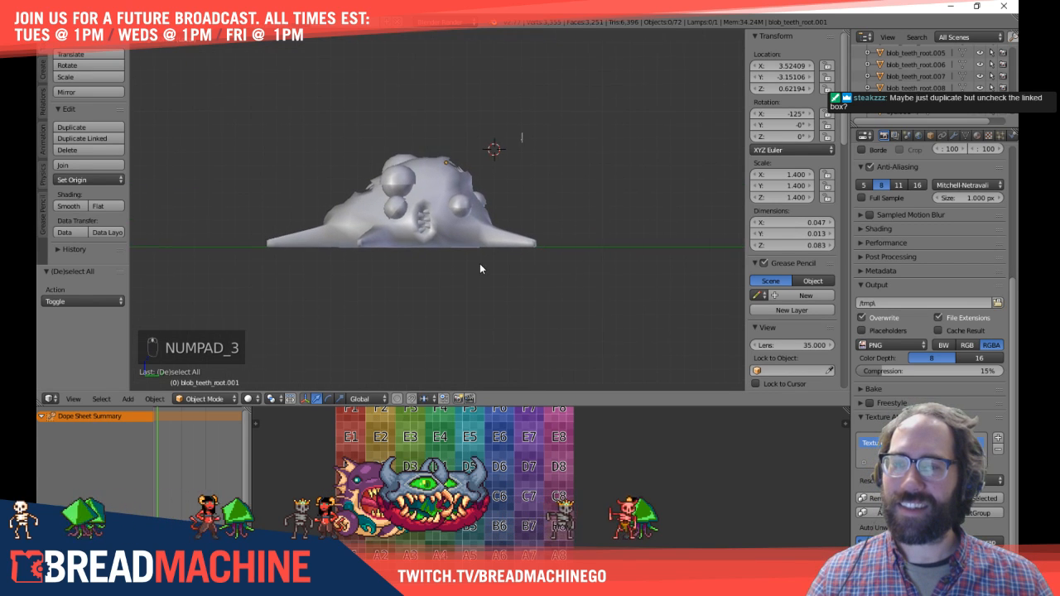
shift+middle_drag(418, 264, 403, 276)
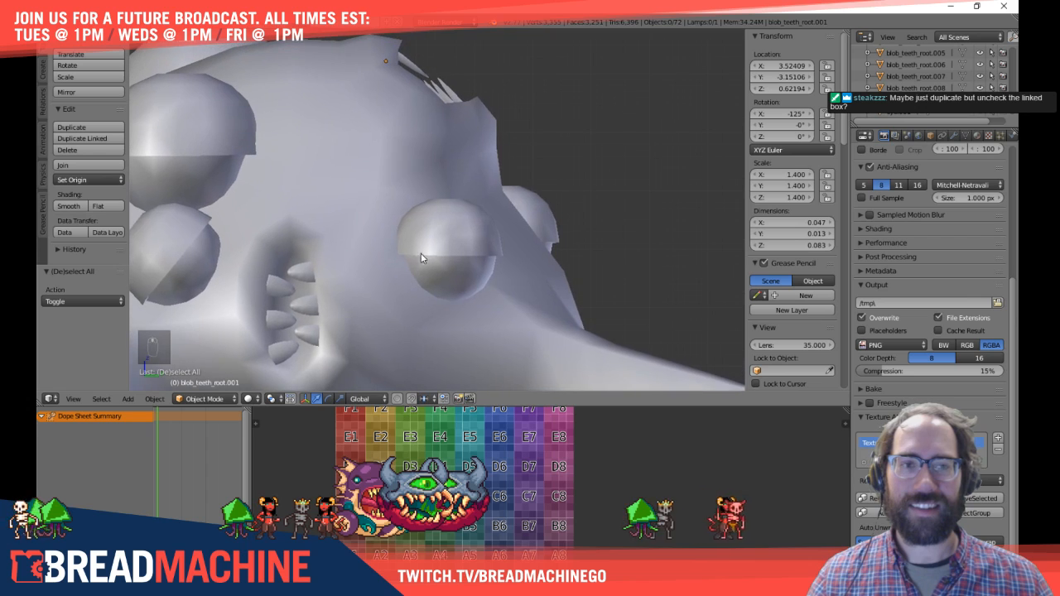
middle_drag(462, 211, 303, 185)
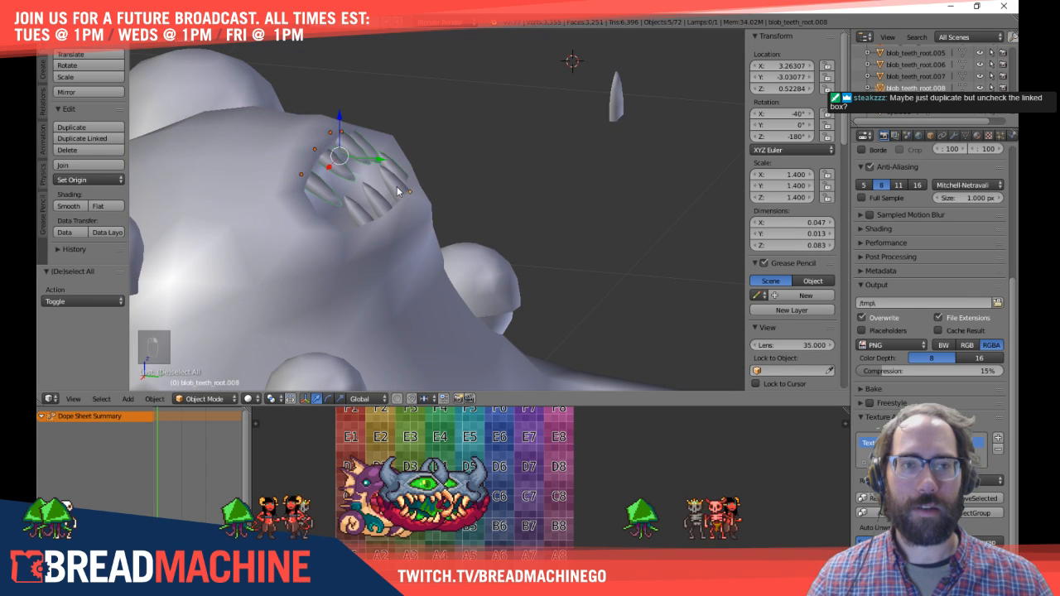
key(KP_3)
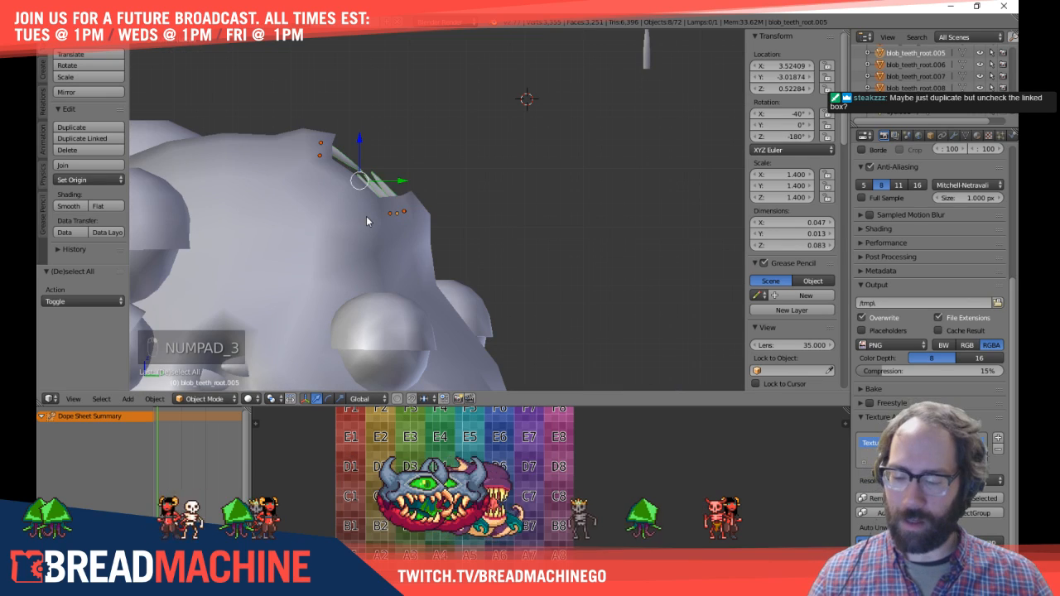
key(shift+d)
click(542, 155)
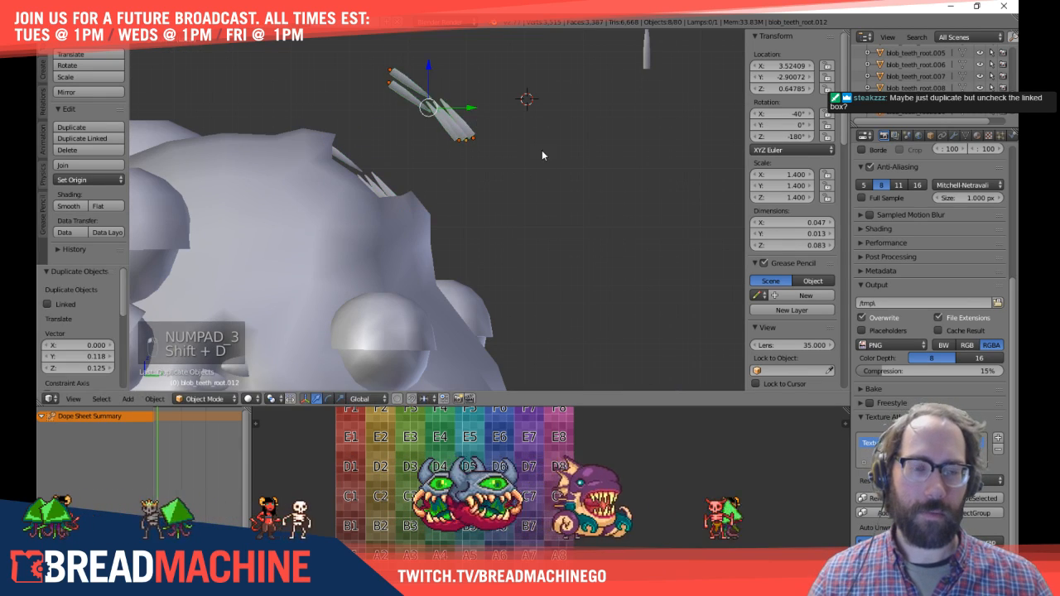
Step: Examine the duplicated teeth in Edit Mode to check which teeth share their mesh data
middle_drag(541, 155, 491, 173)
key(Tab)
key(Tab)
right_click(489, 117)
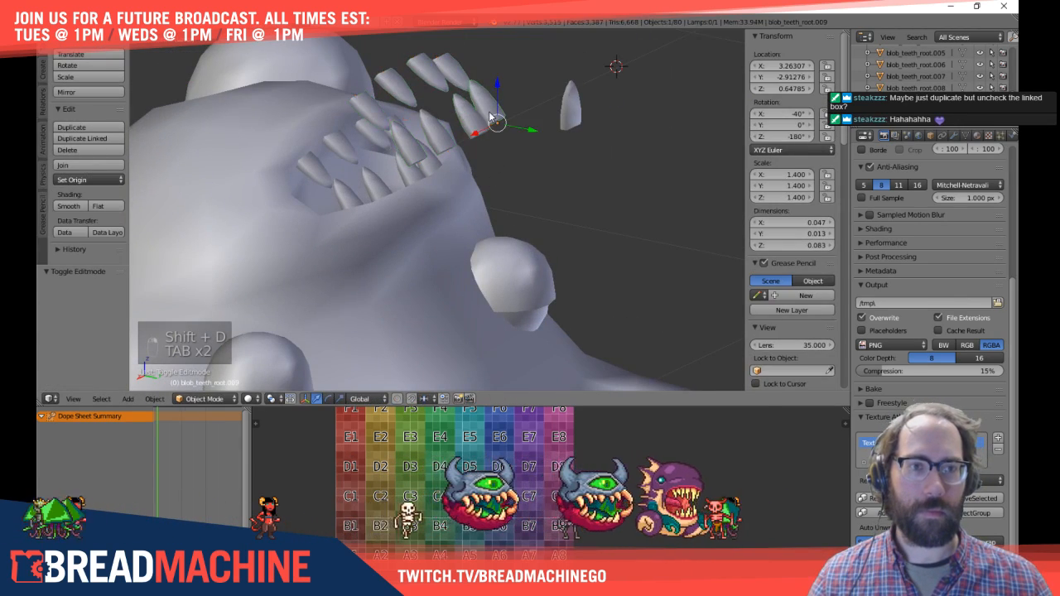
key(Tab)
key(Tab)
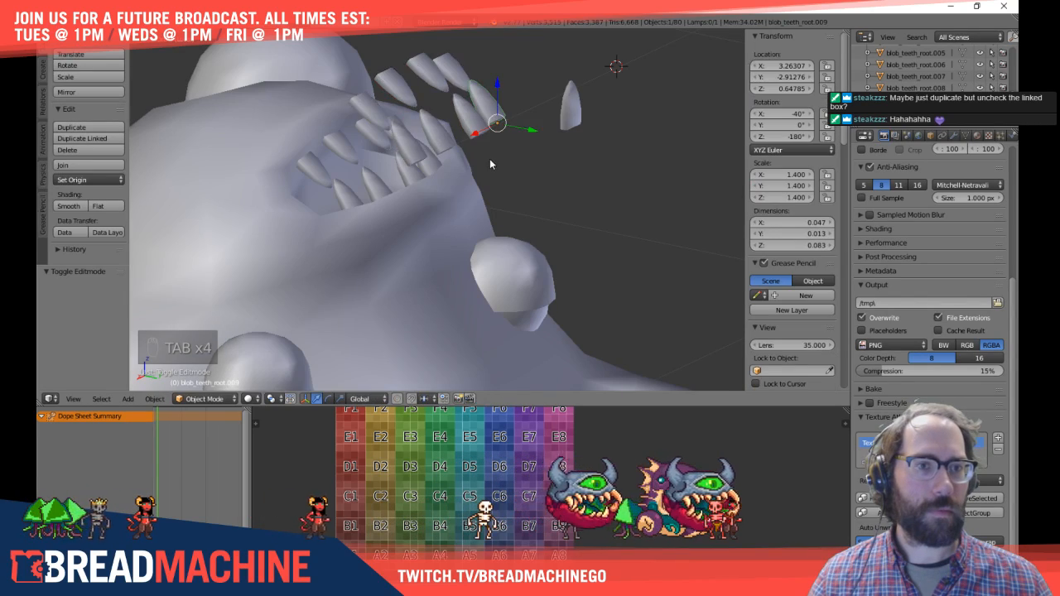
middle_drag(490, 163, 473, 215)
key(Tab)
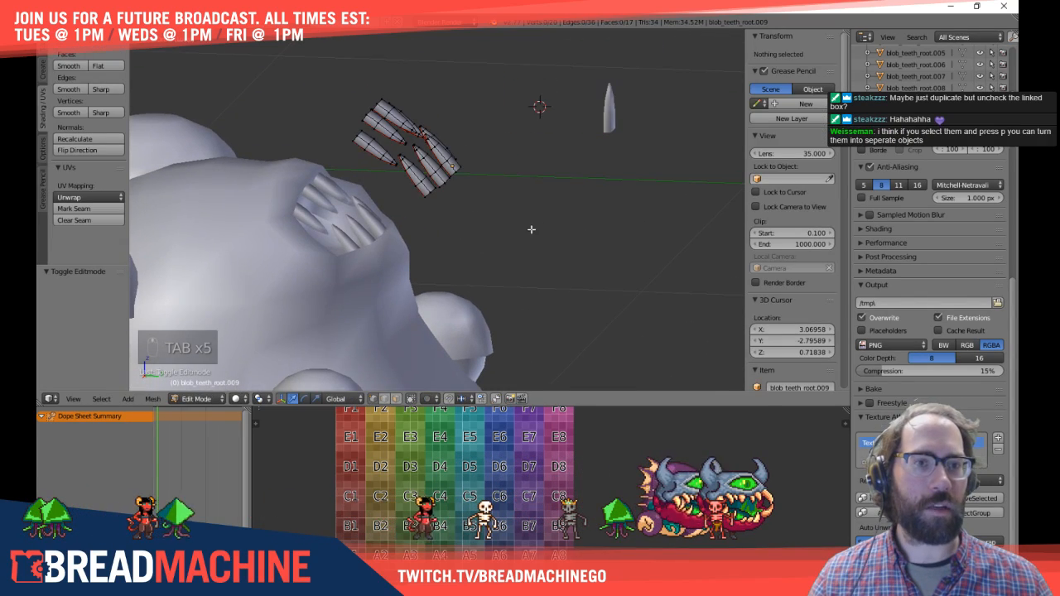
middle_drag(532, 229, 403, 256)
key(Tab)
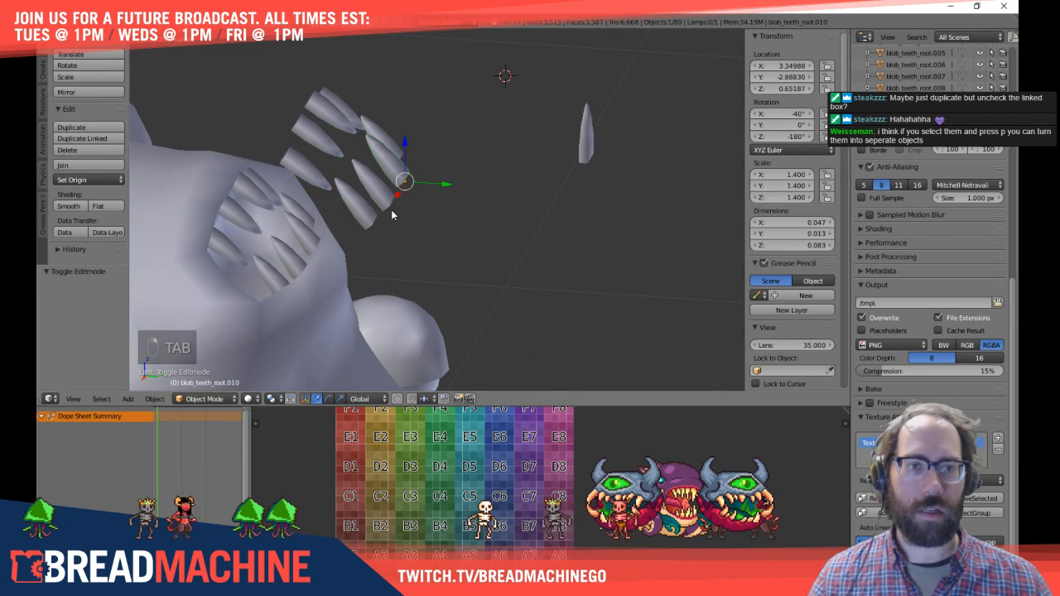
key(Tab)
middle_drag(393, 215, 502, 222)
key(Tab)
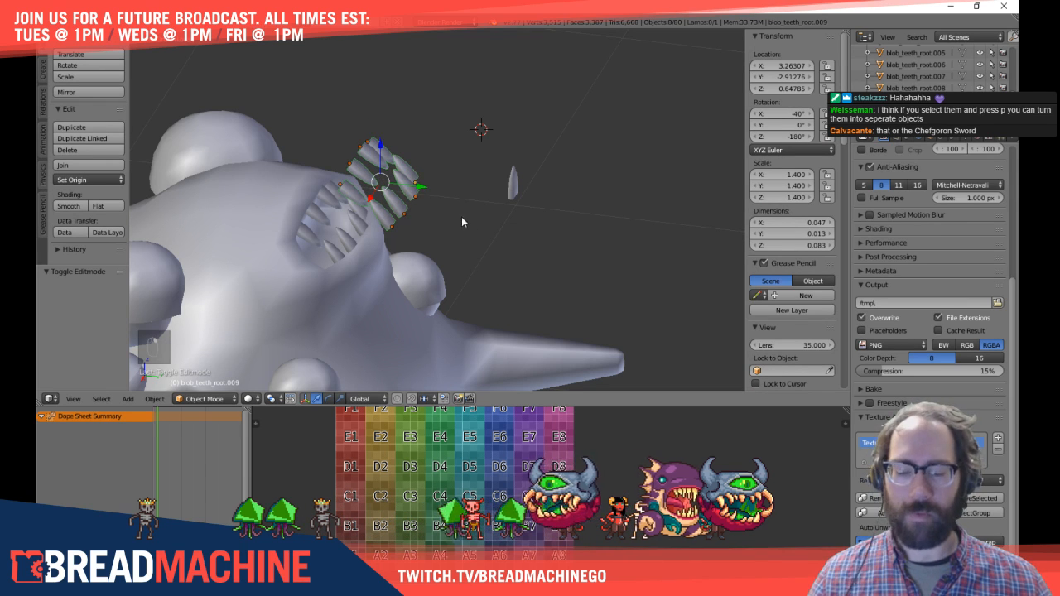
Step: Move the duplicated set of eight teeth farther out from the model and delete the whole set
key(g)
click(506, 166)
key(x)
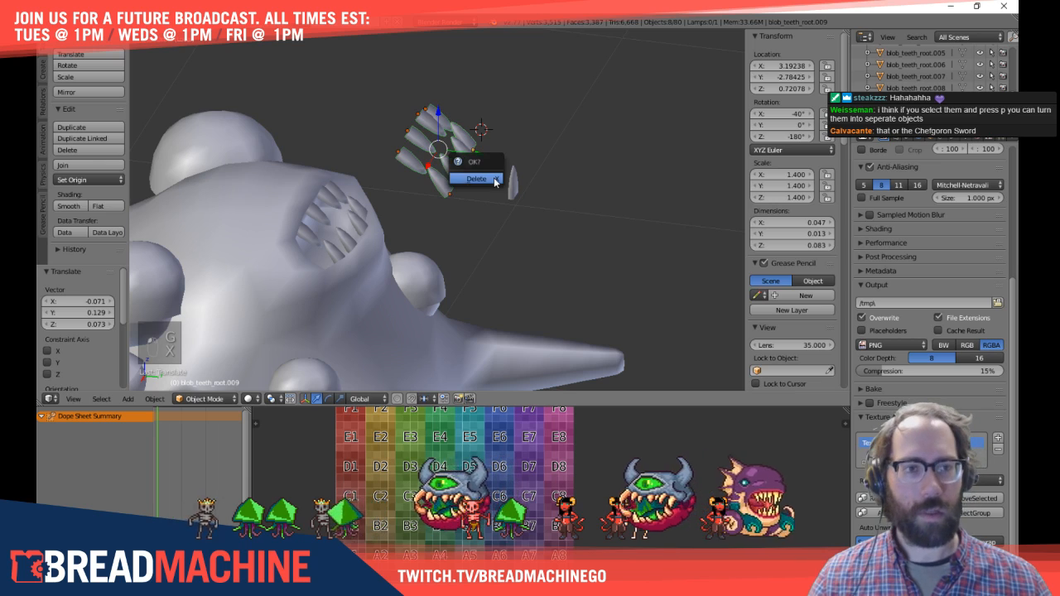
click(496, 180)
Step: Try deleting the standalone root tooth and check the remaining linked teeth's mesh in Edit Mode
right_click(513, 182)
key(x)
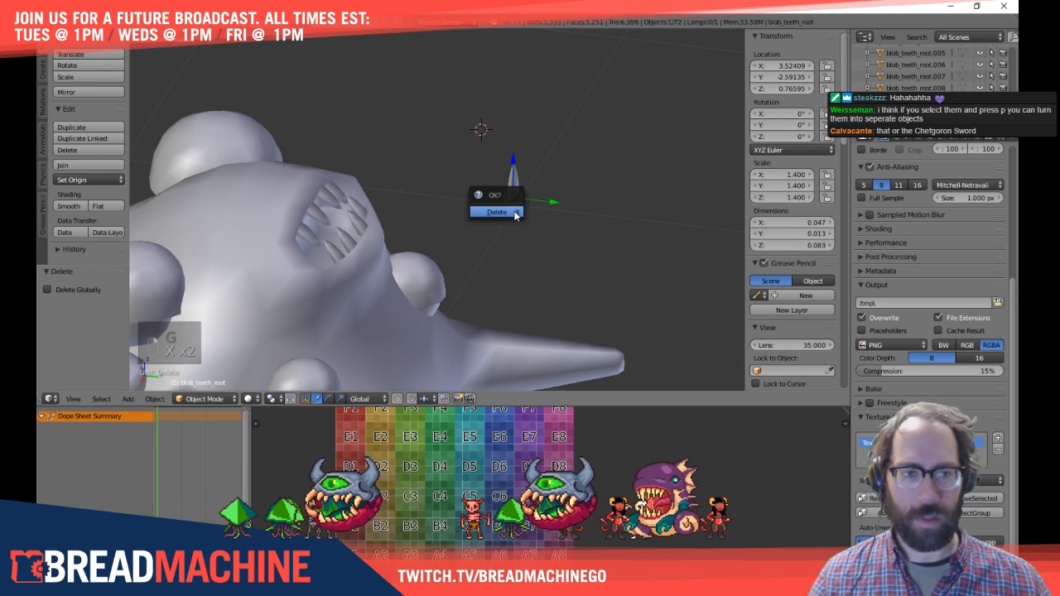
click(514, 212)
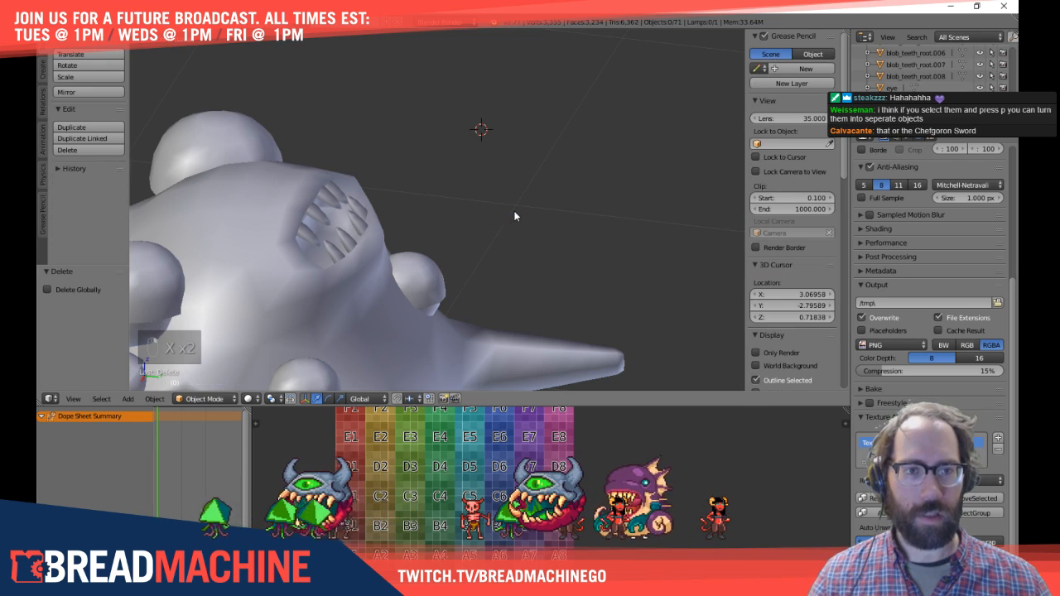
right_click(359, 209)
key(Tab)
key(Tab)
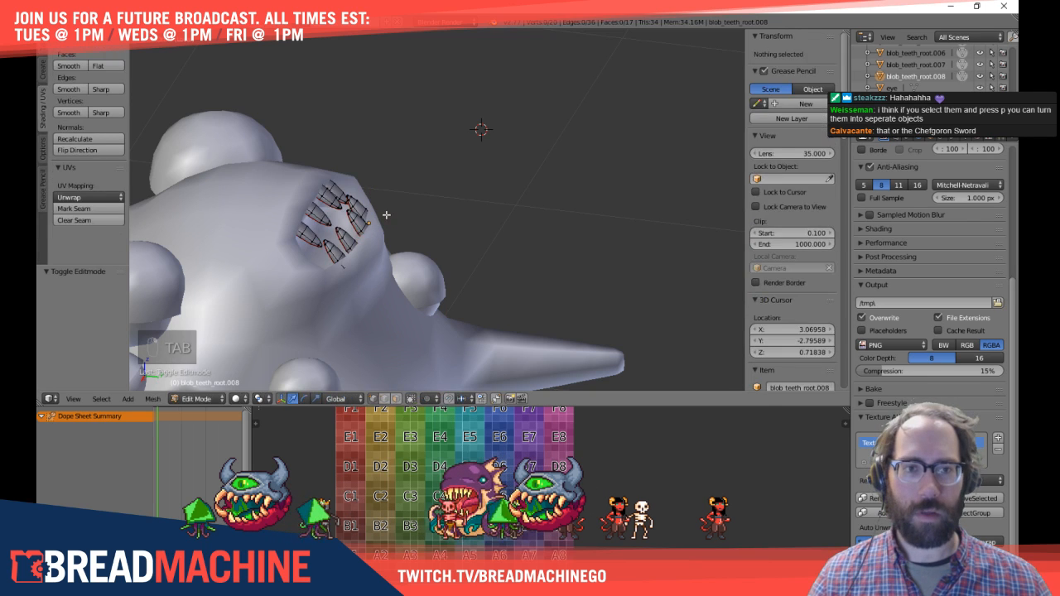
Step: Undo the deletion of the standalone root tooth and clear the selection
key(ctrl+z)
key(ctrl+z)
key(ctrl+z)
key(ctrl+z)
key(a)
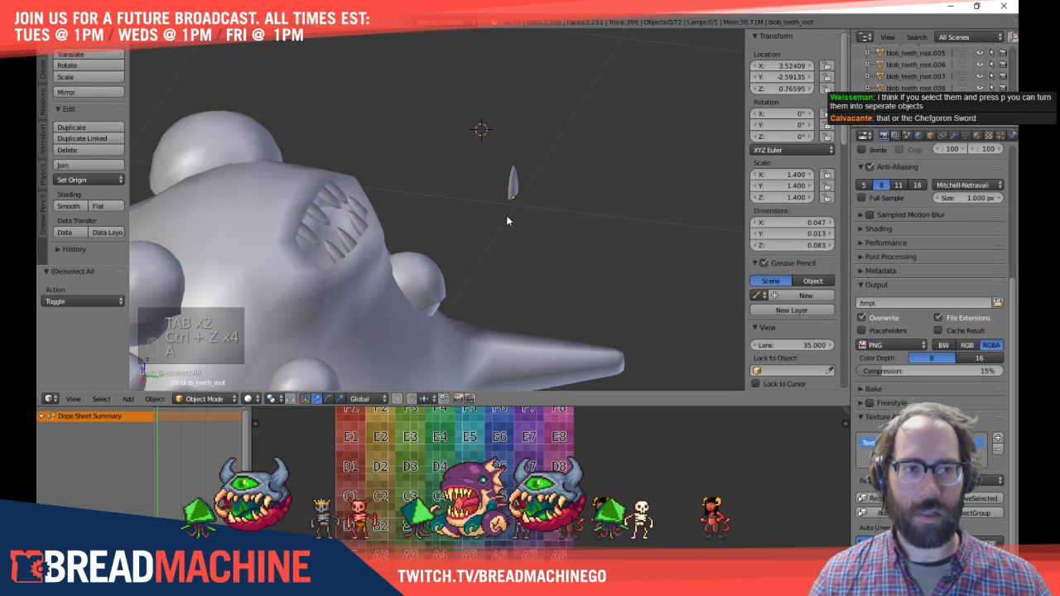
Step: Make a linked duplicate of the standalone root tooth in side view, offset about -0.099 in Y and -0.464 in Z
middle_drag(400, 239, 459, 200)
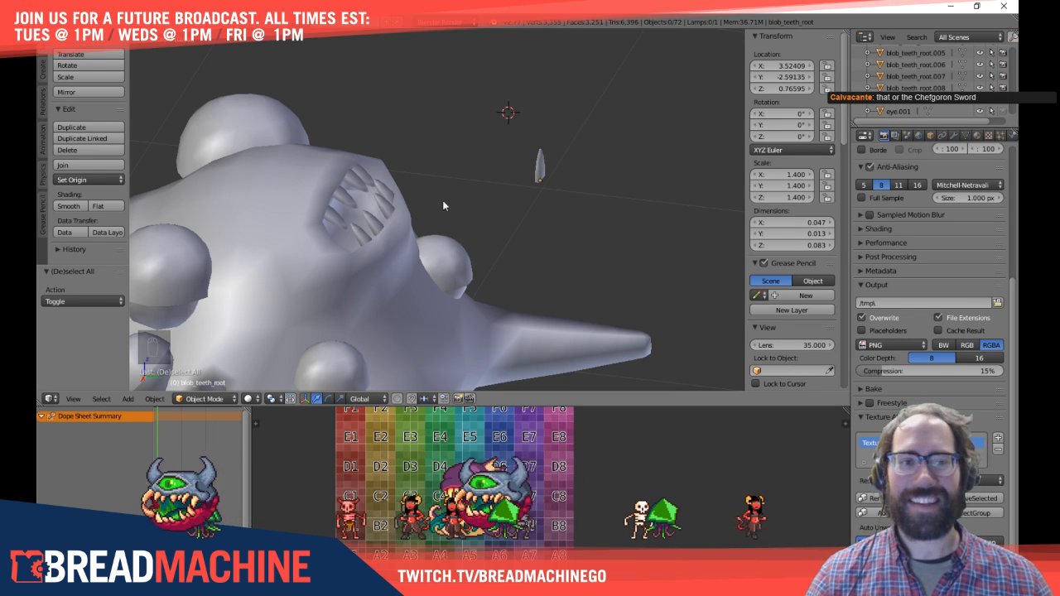
right_click(520, 171)
key(KP_3)
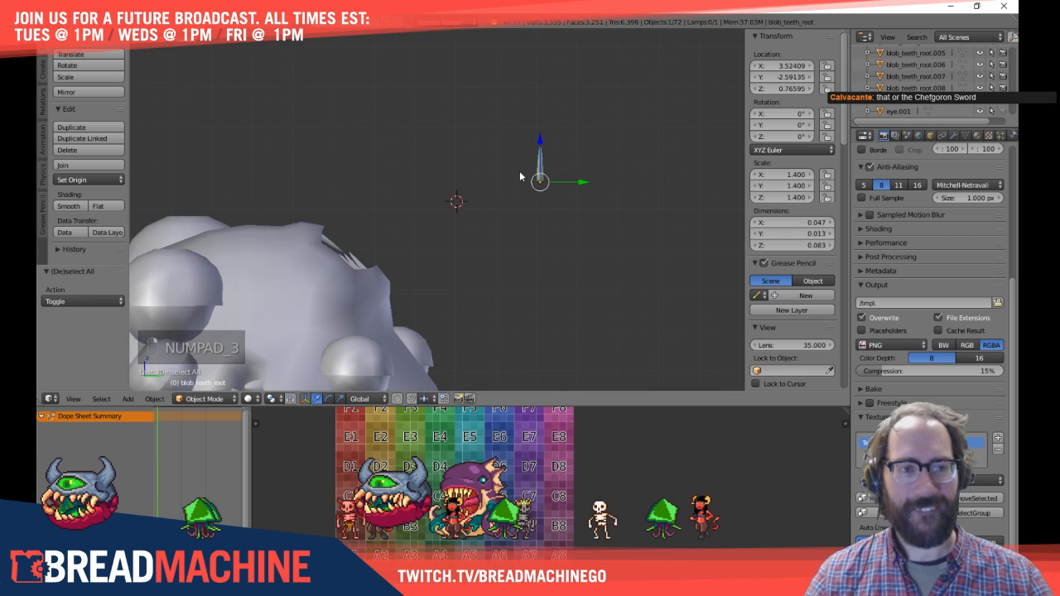
shift+middle_drag(497, 287, 599, 147)
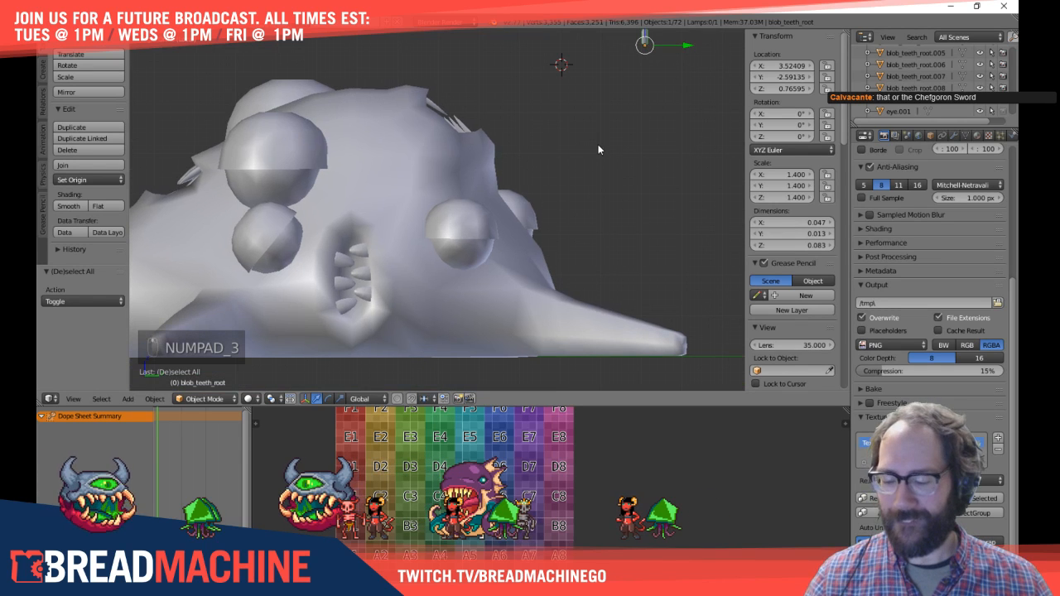
key(alt+d)
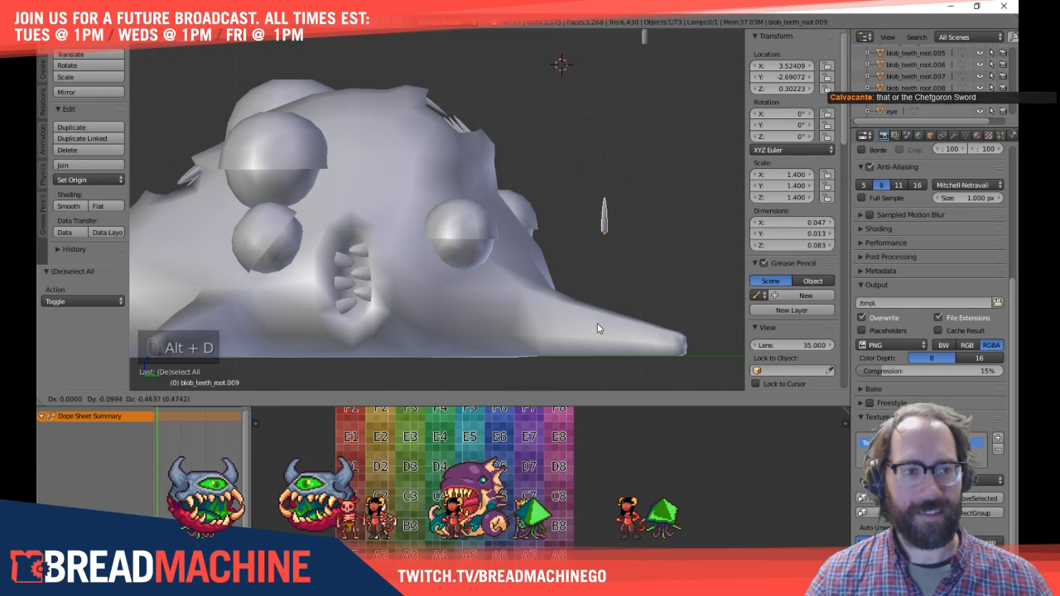
click(614, 308)
Step: Rotate the linked tooth copy by -90° in the side view and by 270° in the front view
key(r)
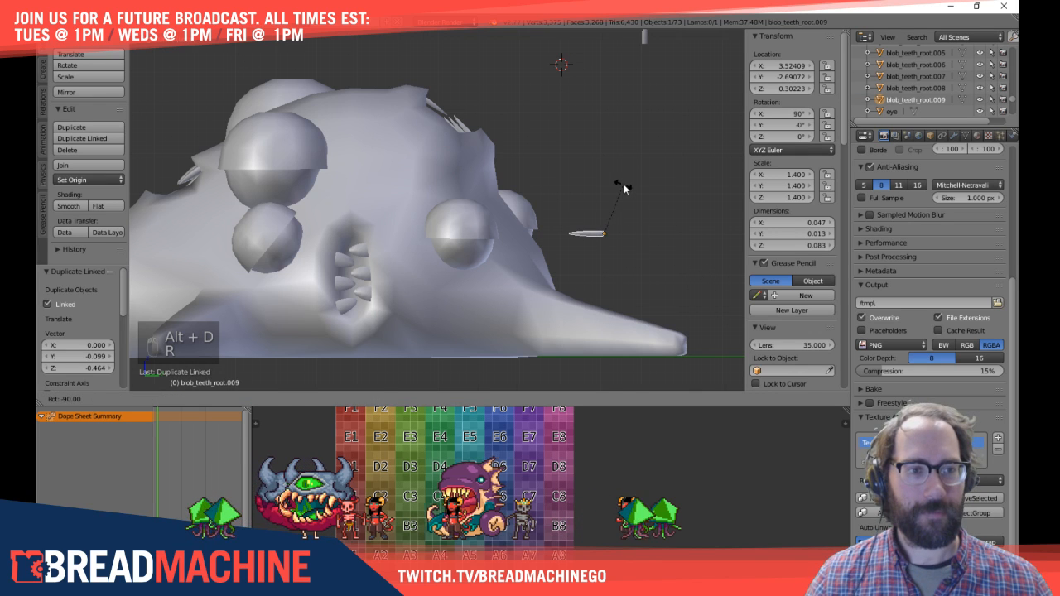
click(625, 189)
key(KP_3)
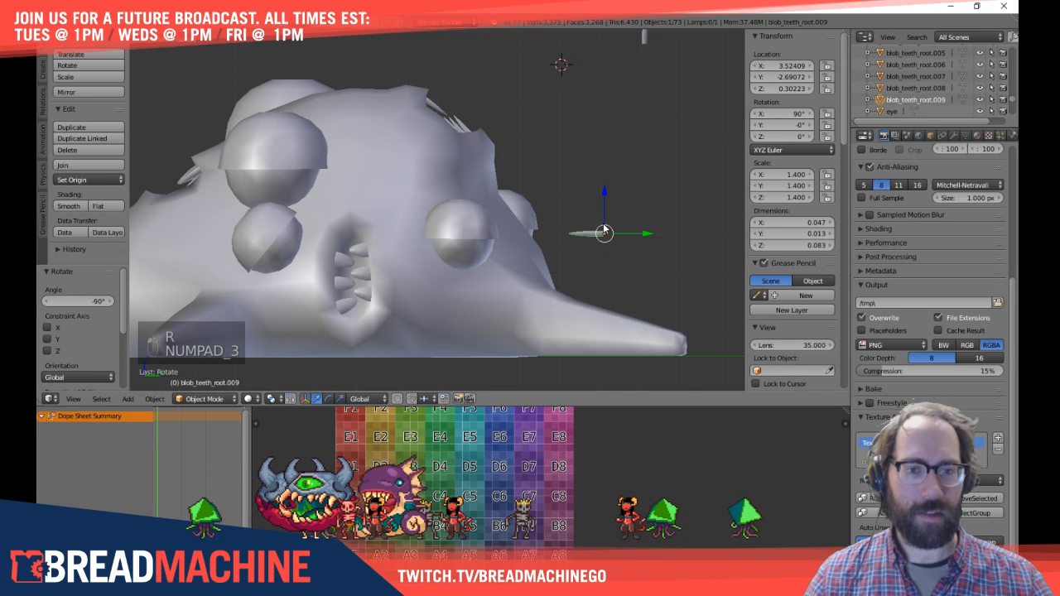
key(z)
key(Tab)
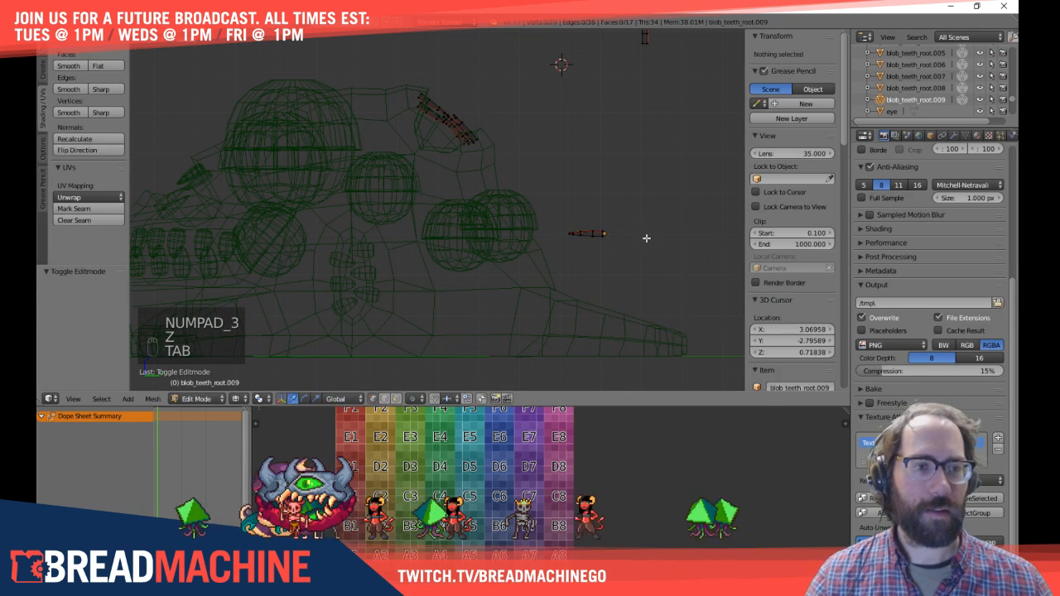
key(Tab)
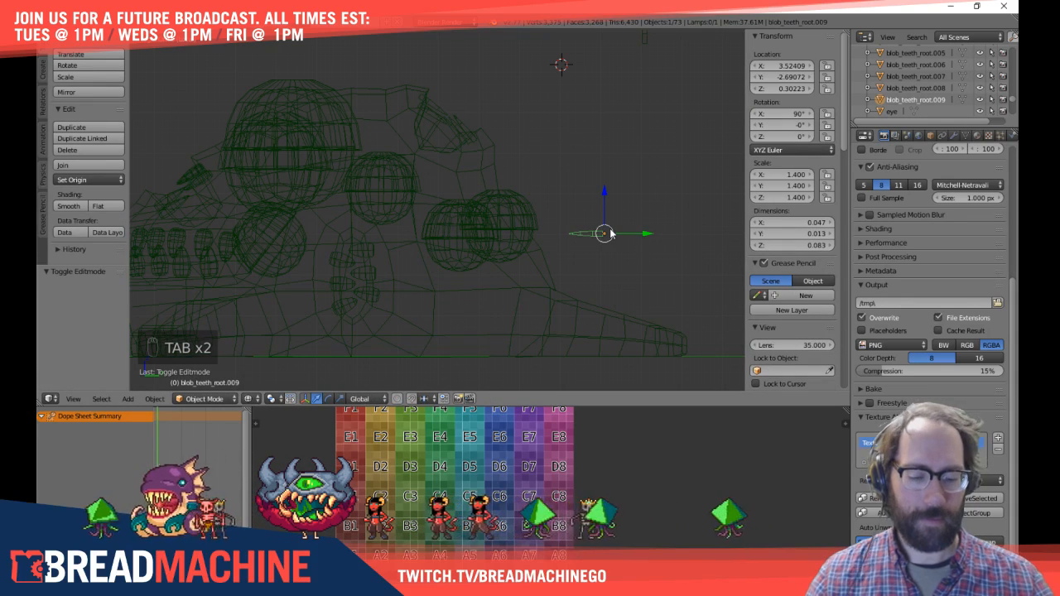
key(KP_1)
key(r)
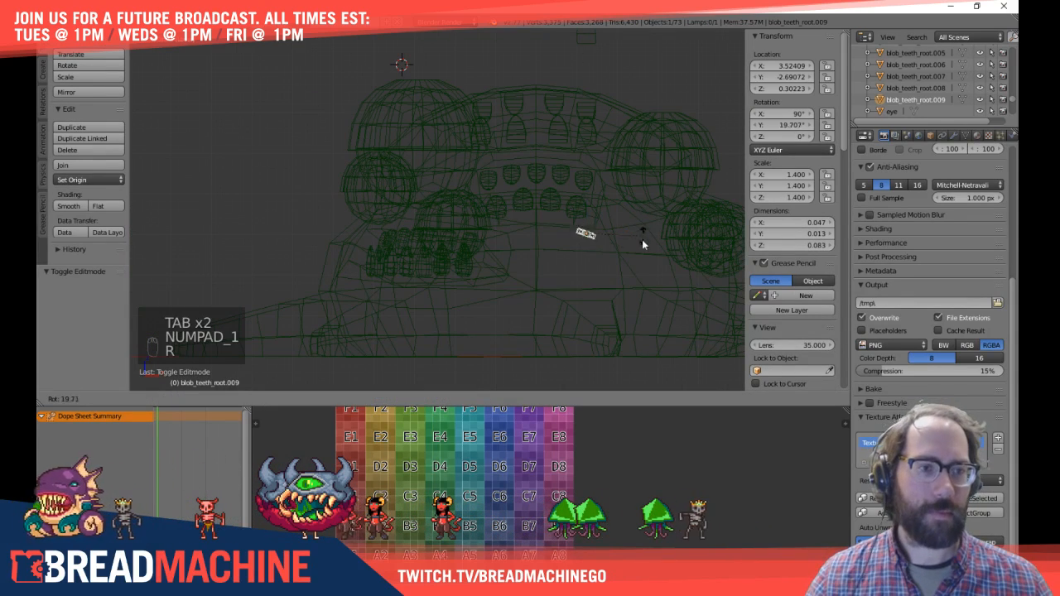
click(546, 91)
key(z)
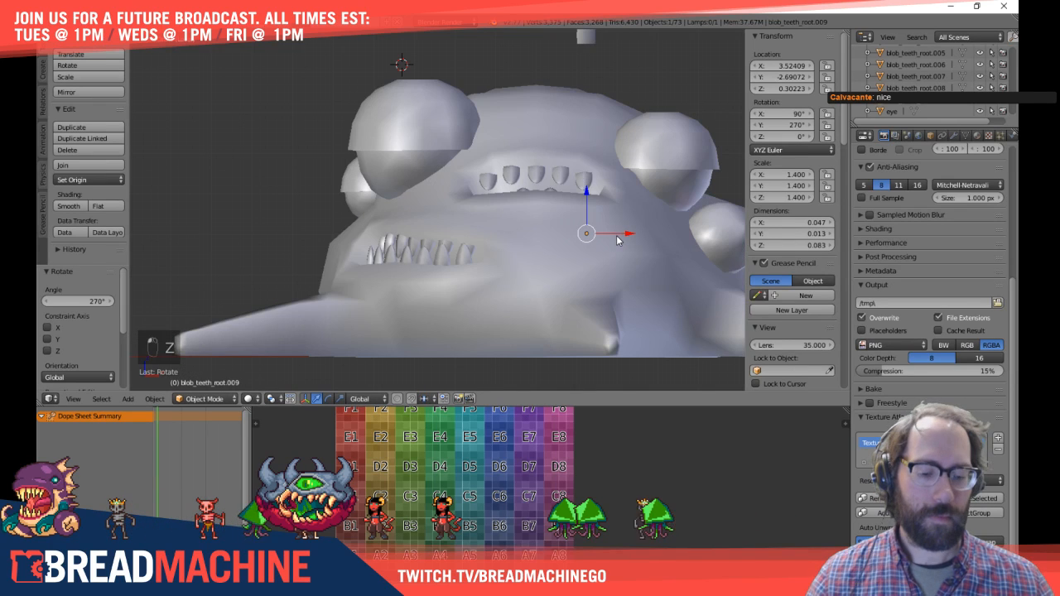
Step: Examine the rotated tooth copy's mesh in Edit Mode and check its orientation from several angles
key(KP_3)
key(Tab)
middle_drag(642, 222, 186, 244)
scroll(563, 280, up, 6)
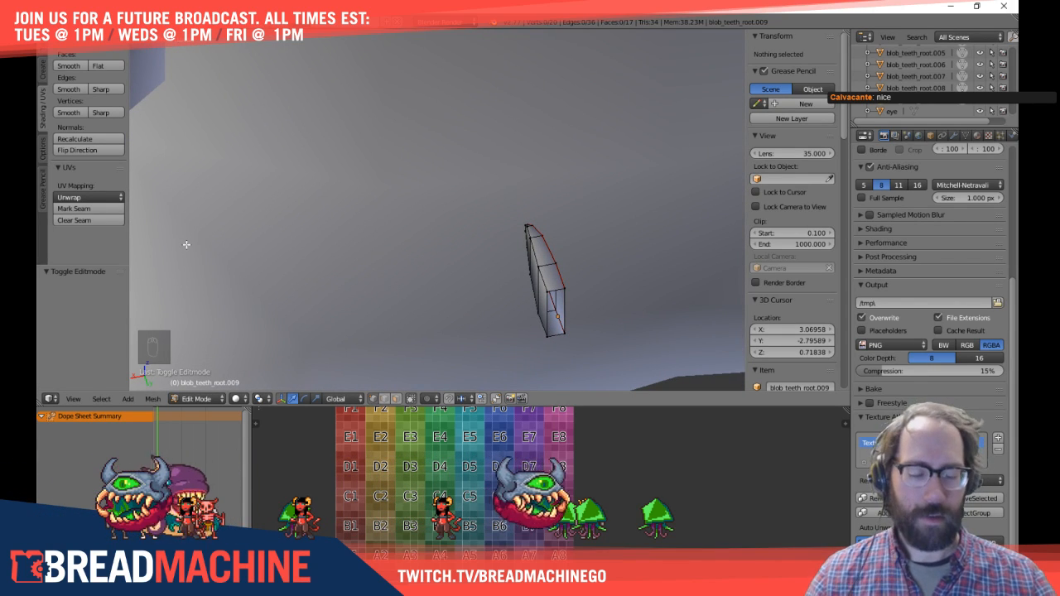
key(KP_1)
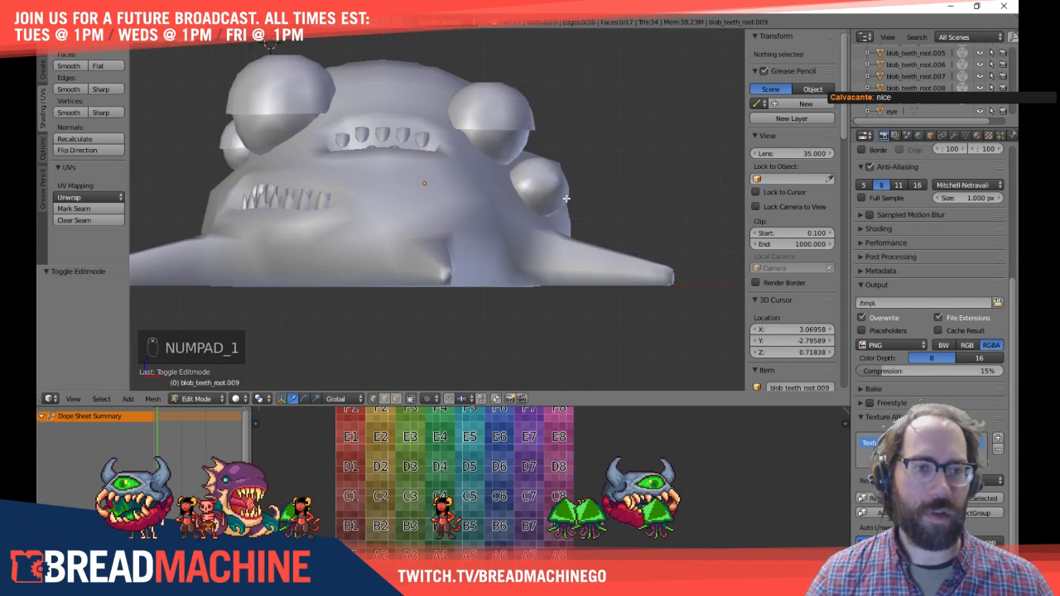
key(KP_3)
key(Tab)
scroll(533, 169, up, 4)
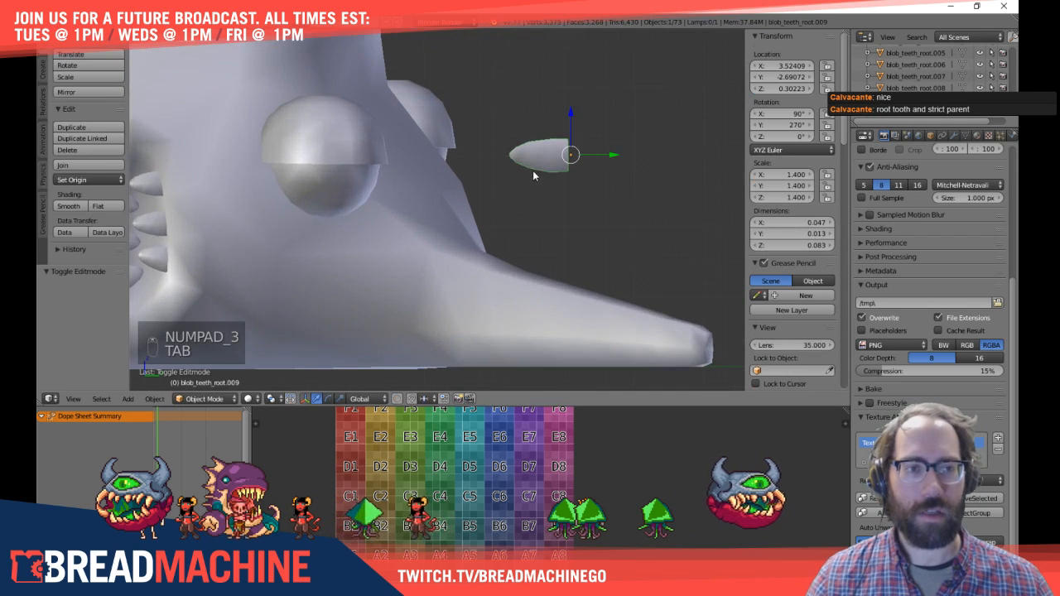
Step: Move the tooth copy to the side mouth, by about -0.562 in Y, -0.031 in Z and 0.4 along X
shift+middle_drag(601, 232, 672, 199)
key(g)
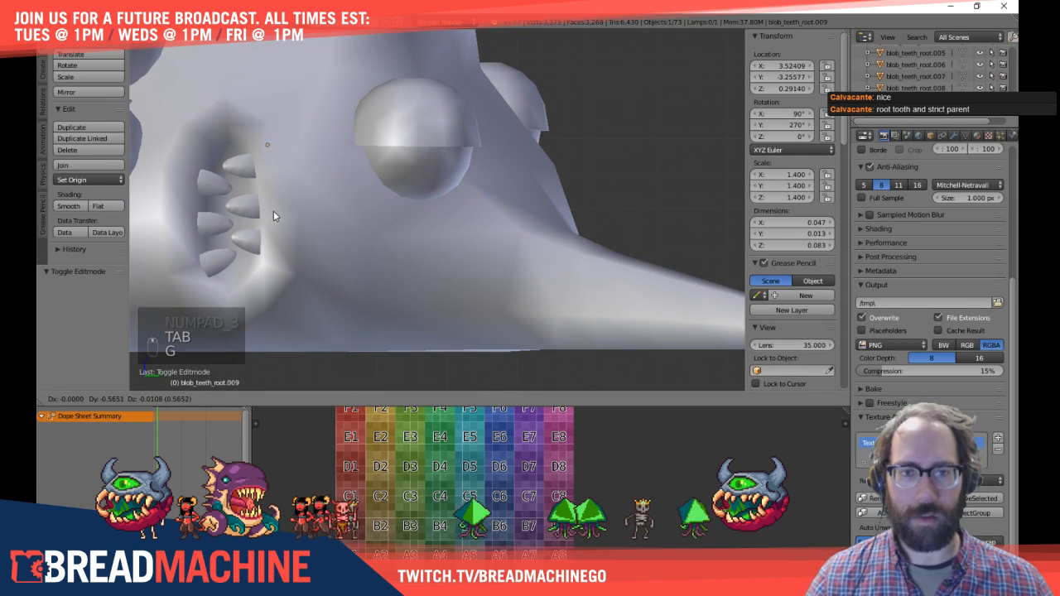
click(275, 224)
mouse_move(300, 164)
middle_down()
mouse_move(337, 186)
mouse_move(288, 170)
middle_up()
ctrl+drag(290, 184, 238, 242)
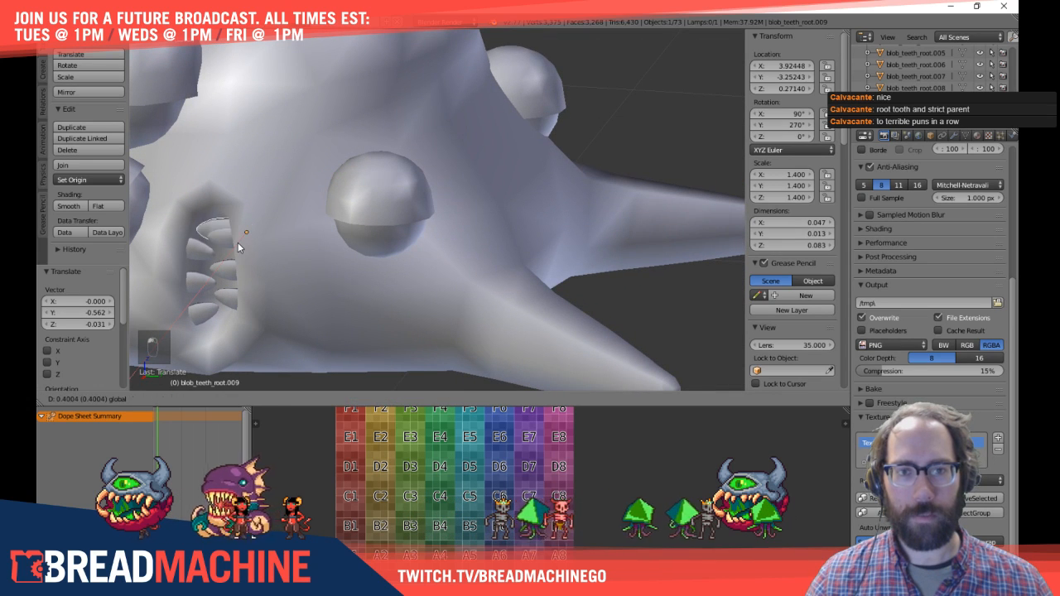
Step: Shift the tooth copy by about 0.019 in Y and -0.011 in Z over the side mouth's uppermost tooth
key(KP_3)
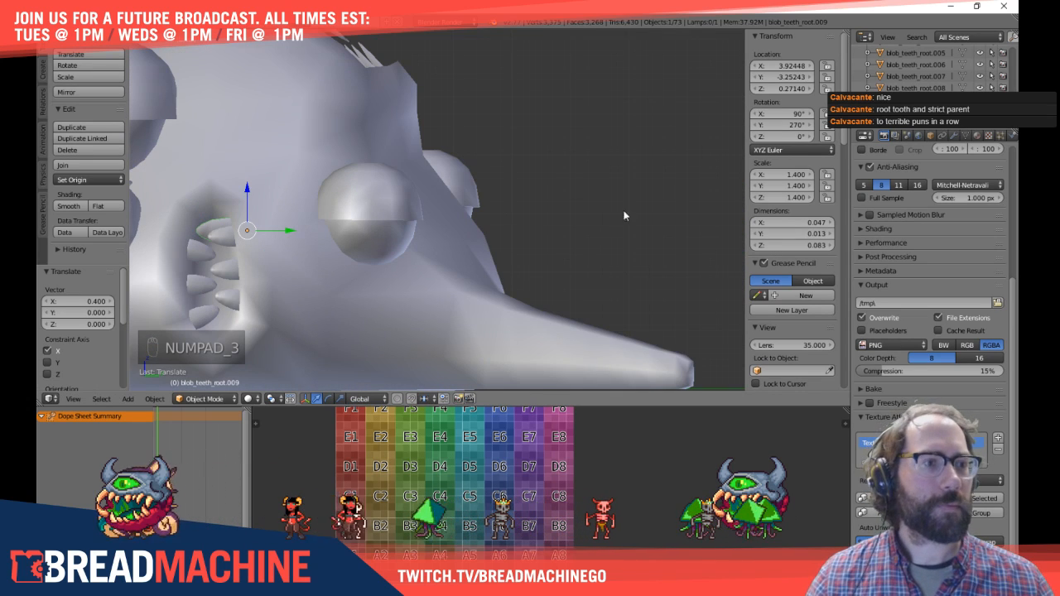
middle_drag(186, 262, 589, 115)
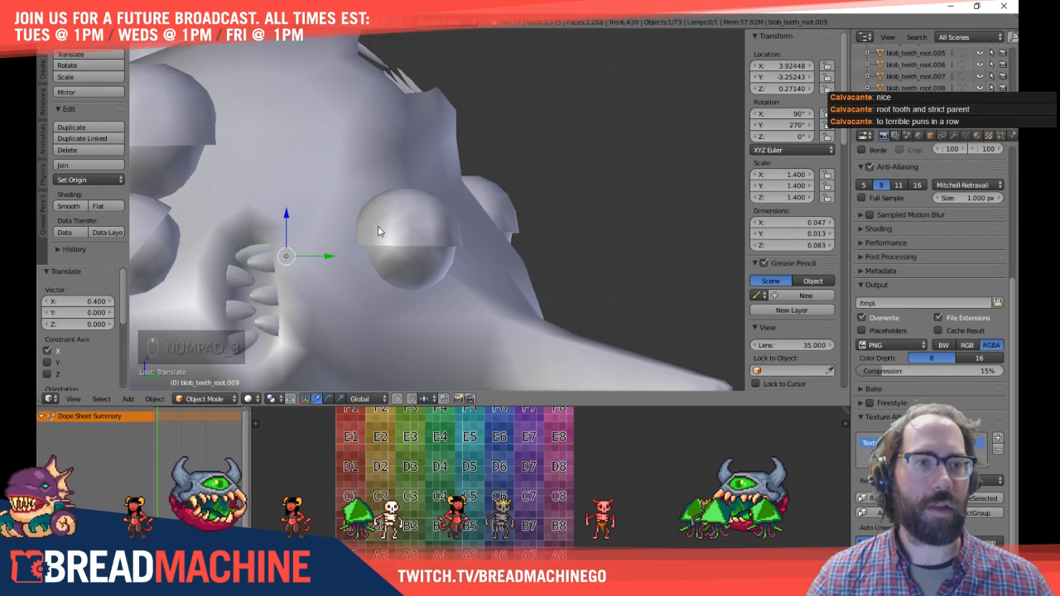
shift+middle_drag(316, 295, 378, 241)
shift+middle_drag(486, 33, 413, 170)
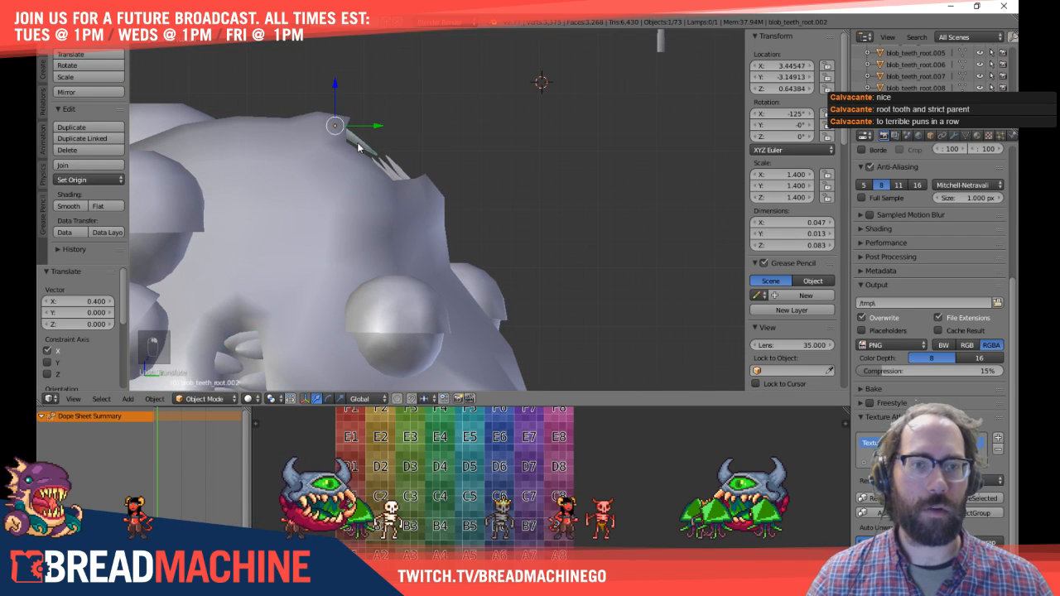
shift+middle_drag(283, 328, 377, 187)
scroll(382, 213, up, 3)
shift+middle_drag(330, 222, 414, 206)
key(g)
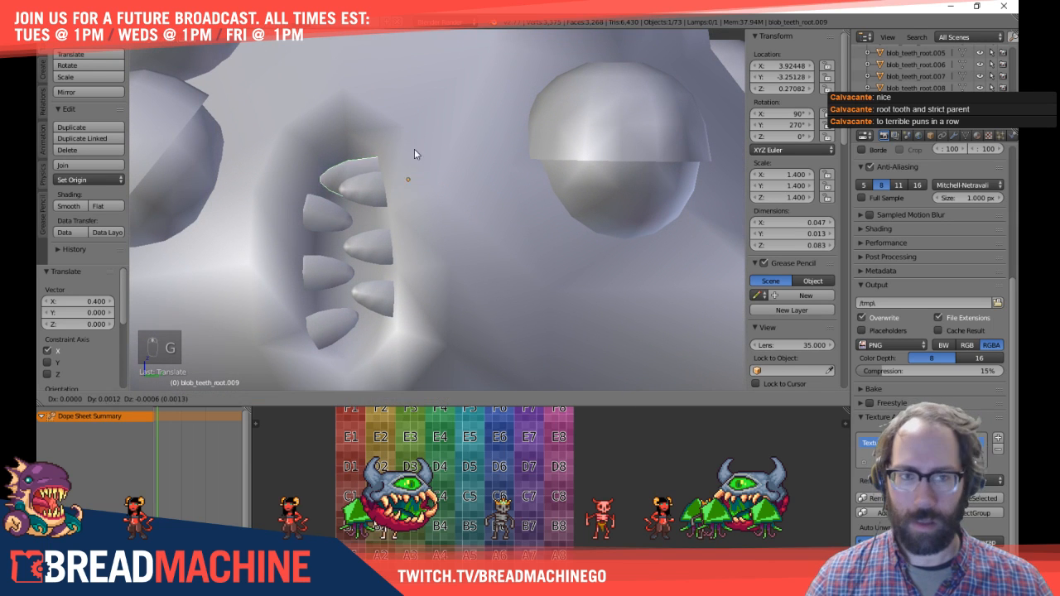
click(431, 162)
scroll(577, 121, down, 8)
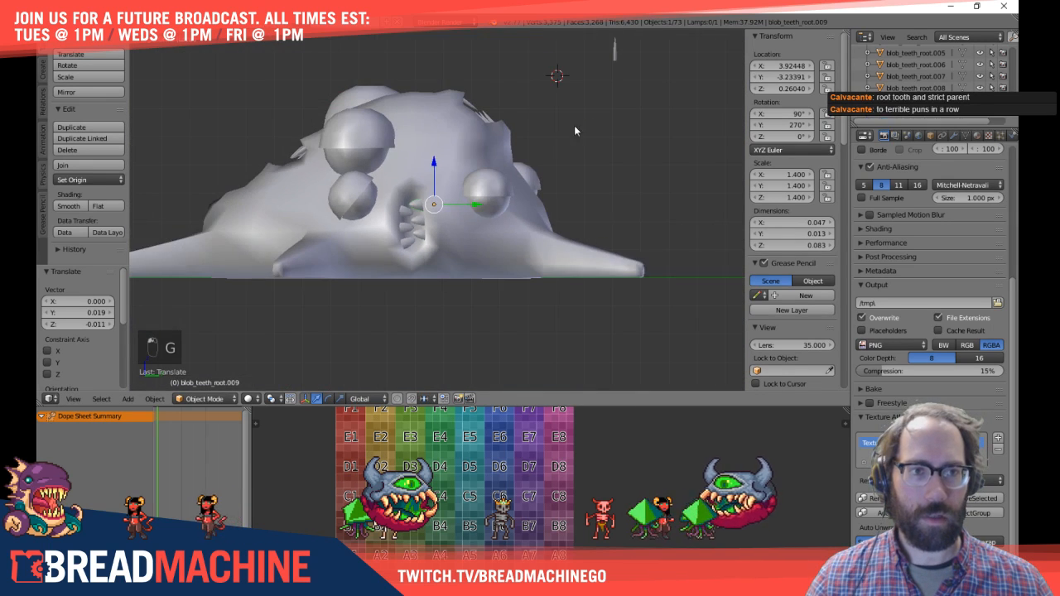
Step: Check the linked tooth's mesh in Edit Mode, and move the copy about -0.015 in Y and 0.001 in Z
key(Tab)
key(Tab)
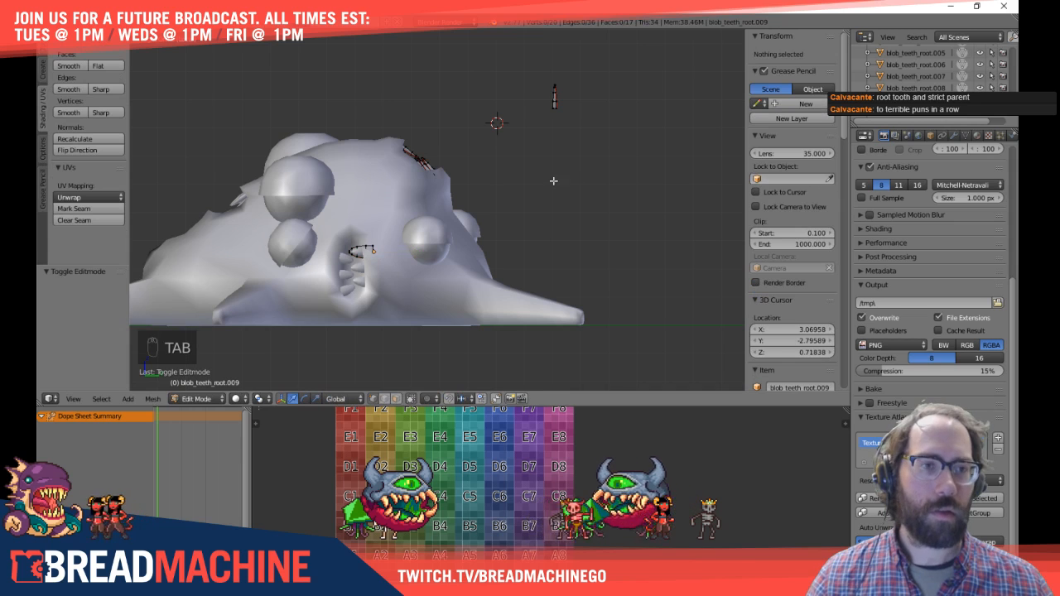
scroll(469, 195, up, 5)
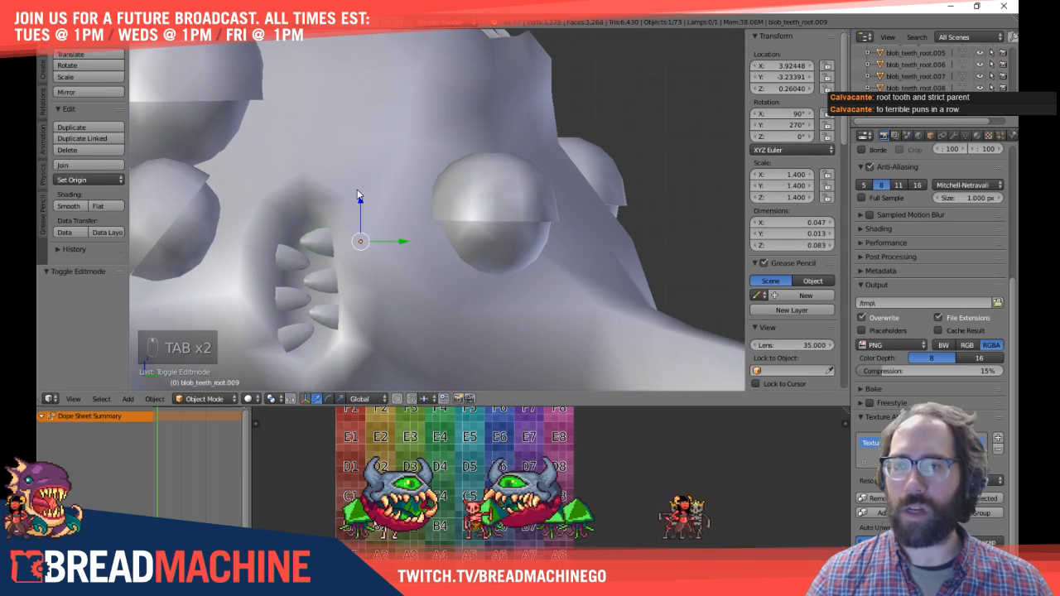
scroll(418, 199, up, 2)
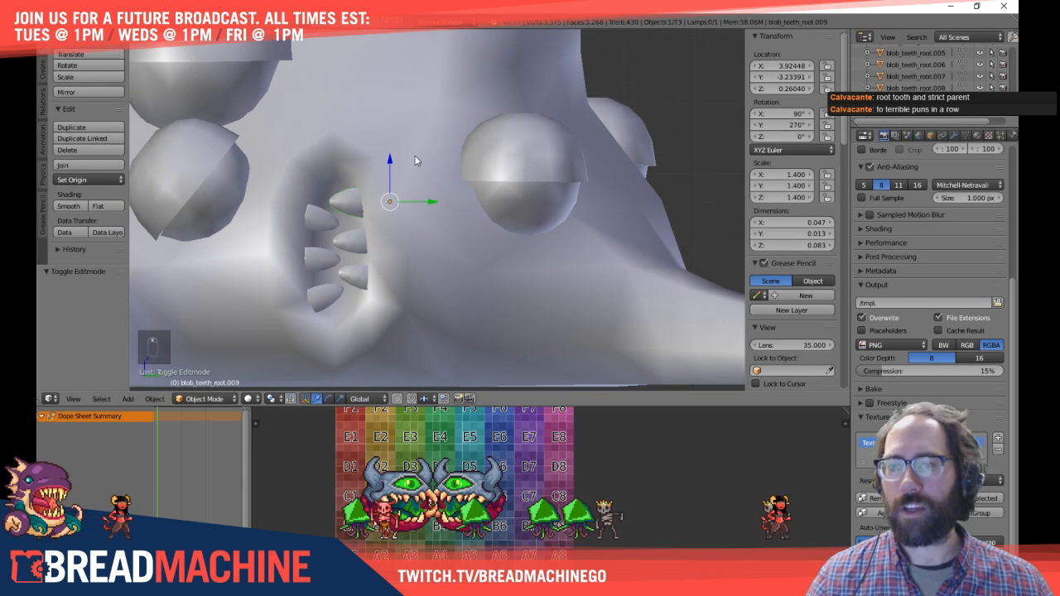
scroll(375, 169, up, 4)
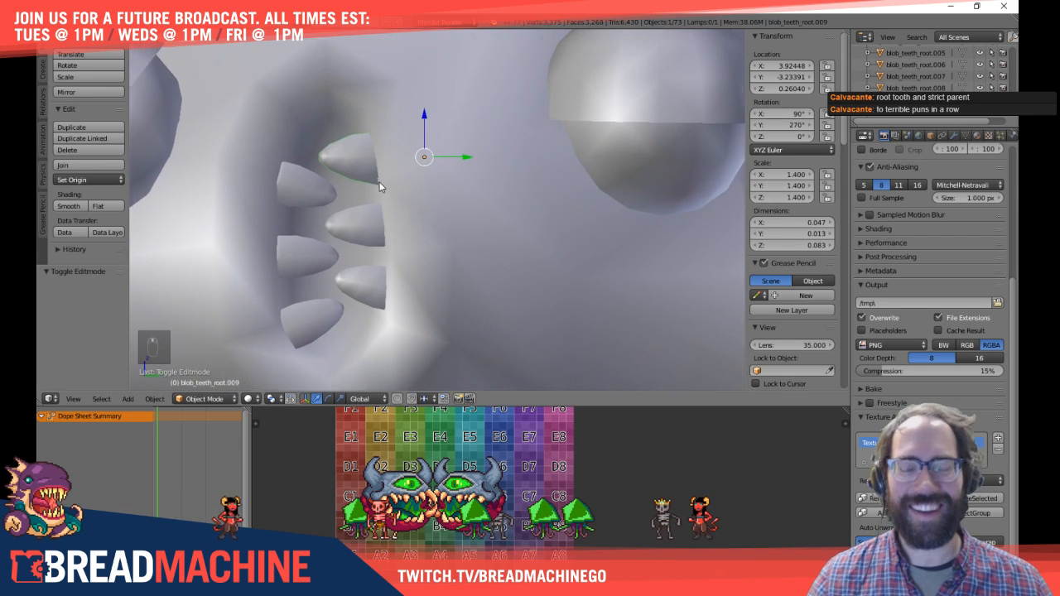
key(g)
click(399, 172)
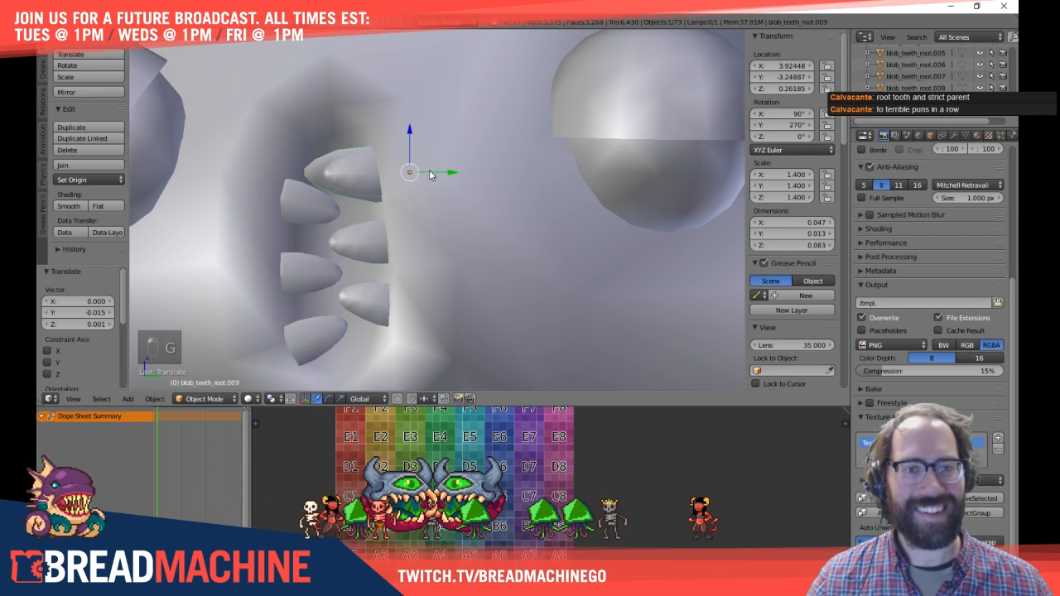
Step: Set the tooth copy's scale to 1.2 on all three axes
click(788, 173)
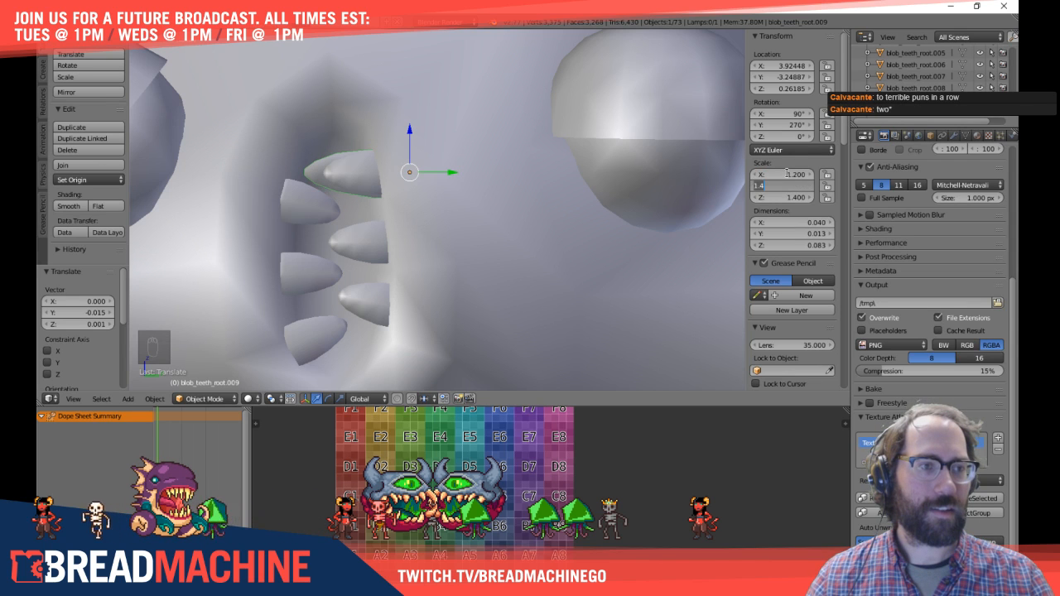
text(1.2)
key(Return)
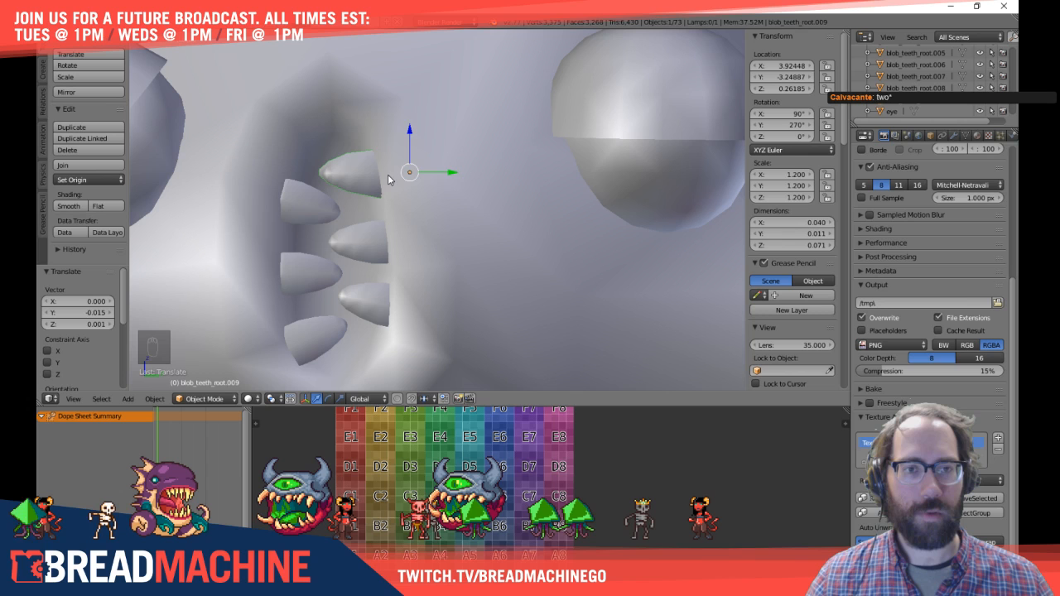
Step: Nudge the tooth copy by about 0.0007 in Y and -0.0005 in Z over the old tooth, using wireframe display
key(z)
scroll(357, 173, up, 4)
shift+middle_drag(357, 172, 462, 191)
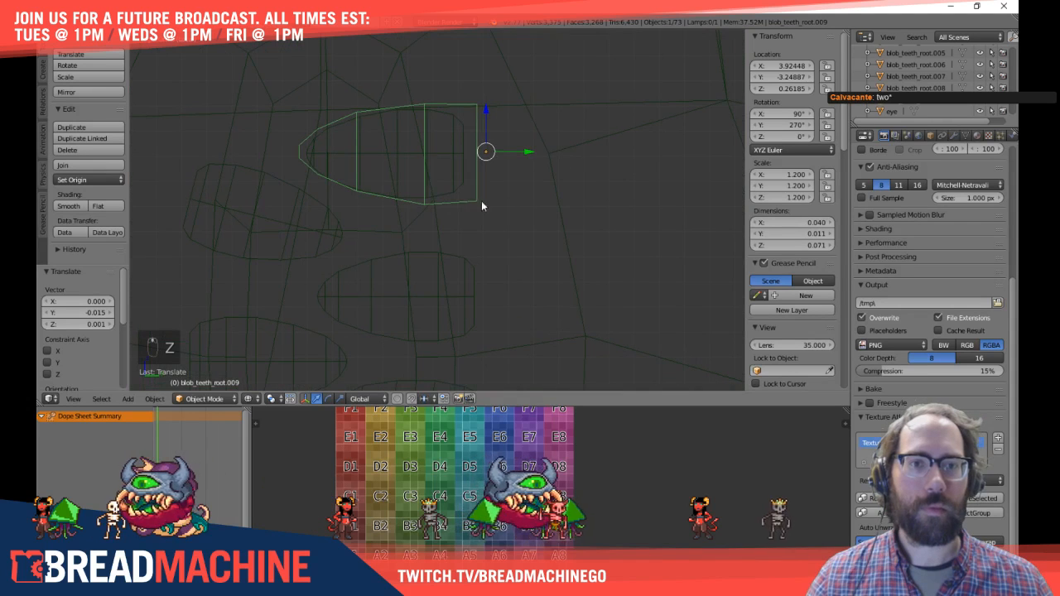
key(g)
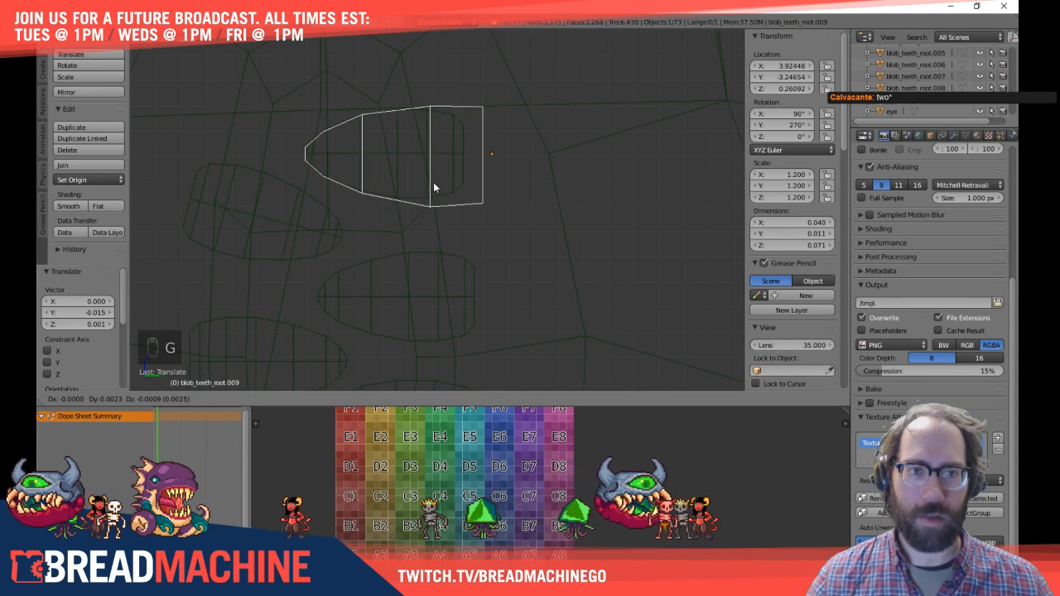
click(430, 181)
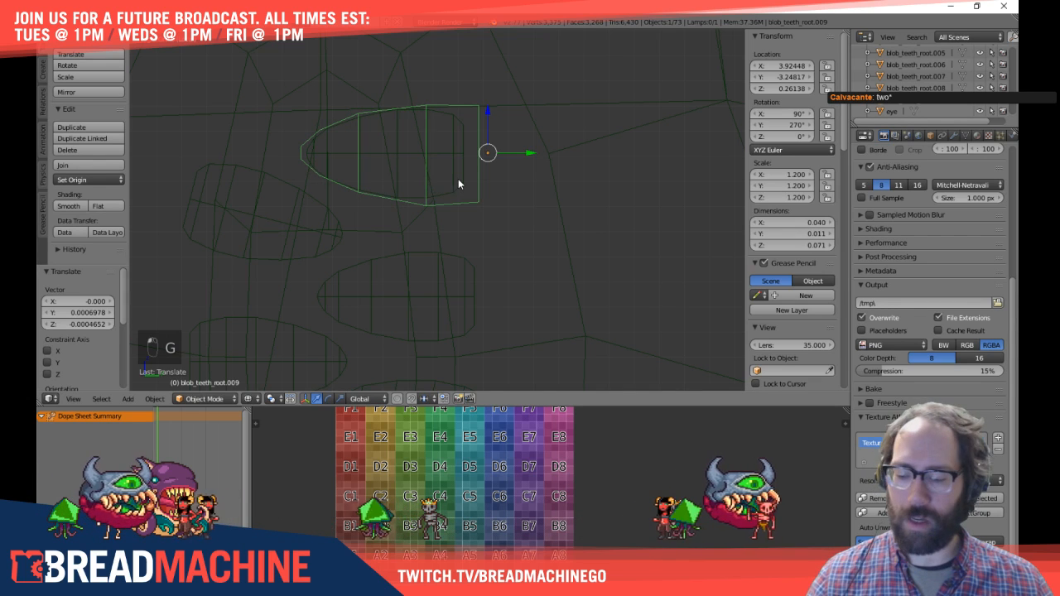
Step: Place two linked copies over the row's lower teeth, offset about 0.006 in Y and -0.058 in Z, then 0.006 and -0.047
key(z)
scroll(461, 180, down, 4)
shift+middle_drag(426, 172, 418, 131)
key(alt+d)
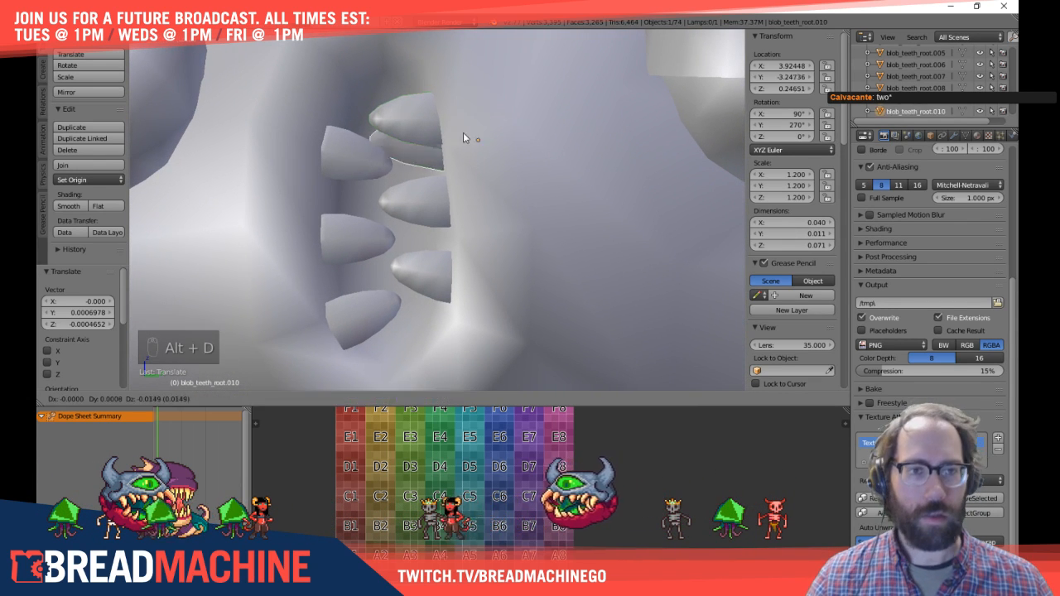
click(472, 191)
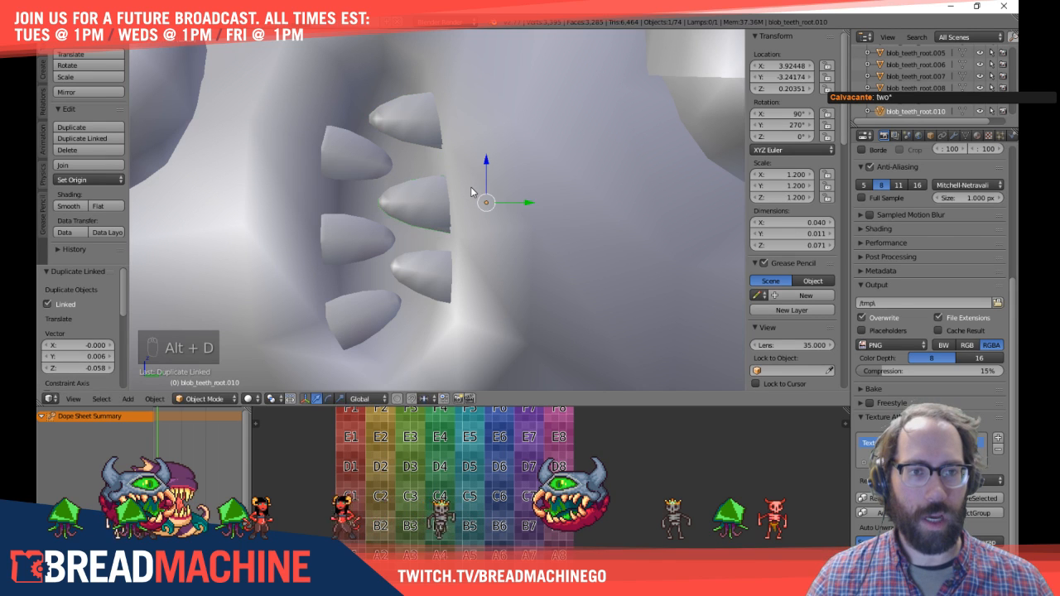
key(alt+d)
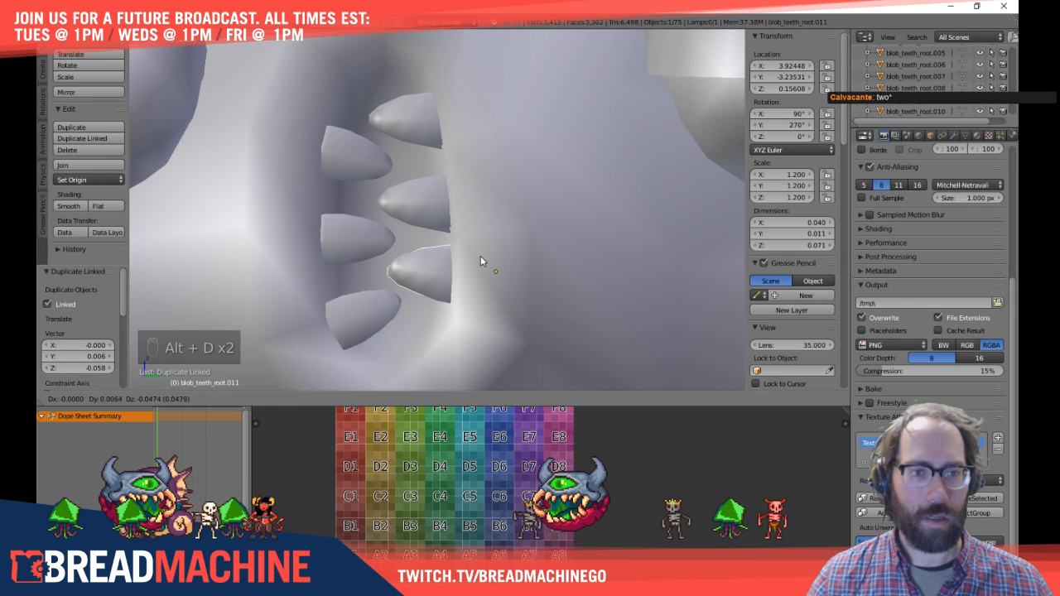
click(481, 257)
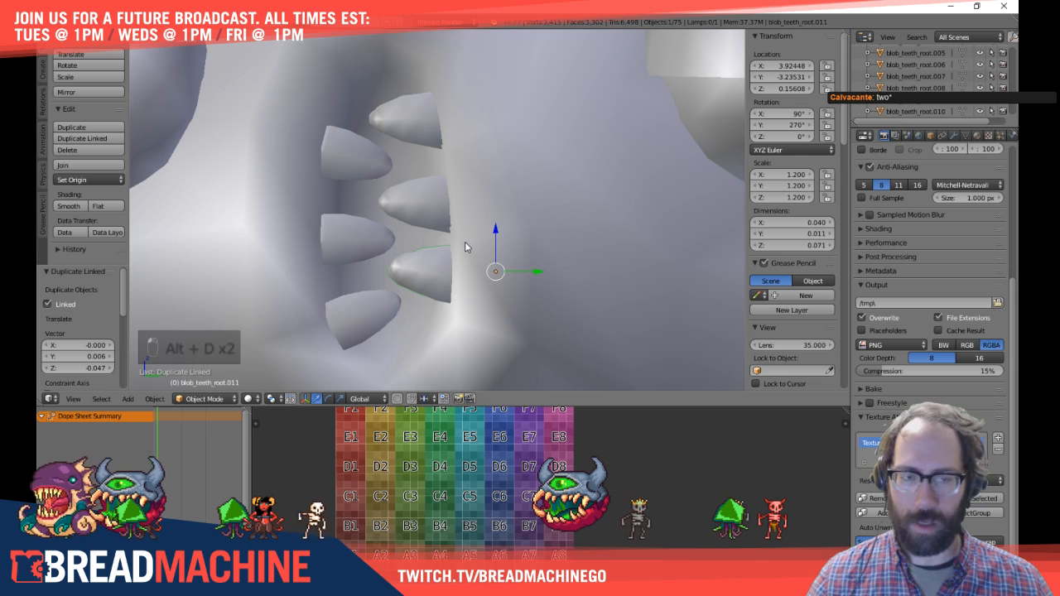
Step: Add a linked tooth copy, rotate it 180°, and fit it over the uppermost tooth of the opposite row
key(alt+d)
click(287, 135)
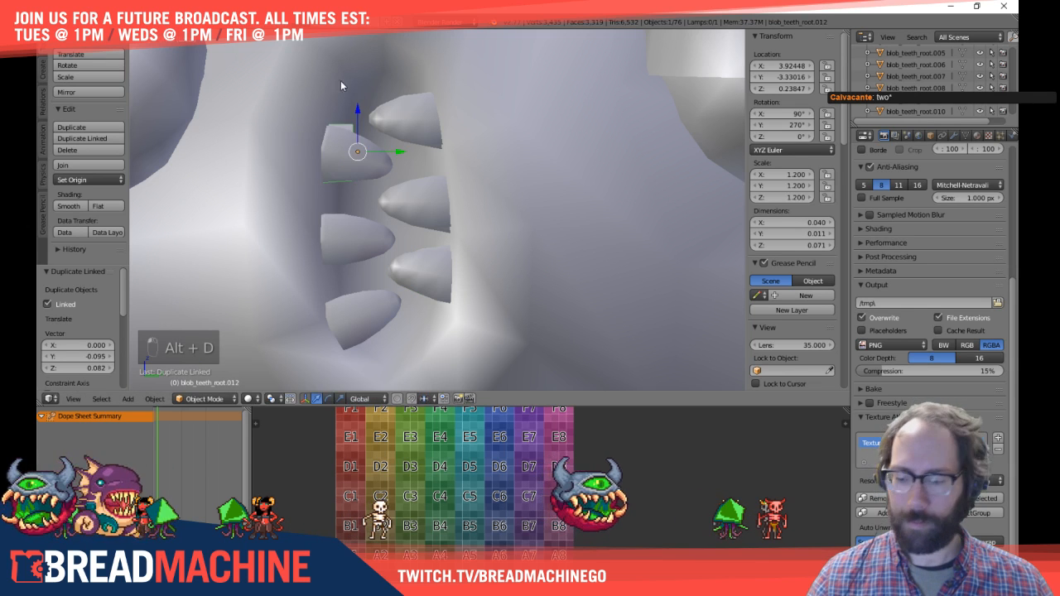
key(r)
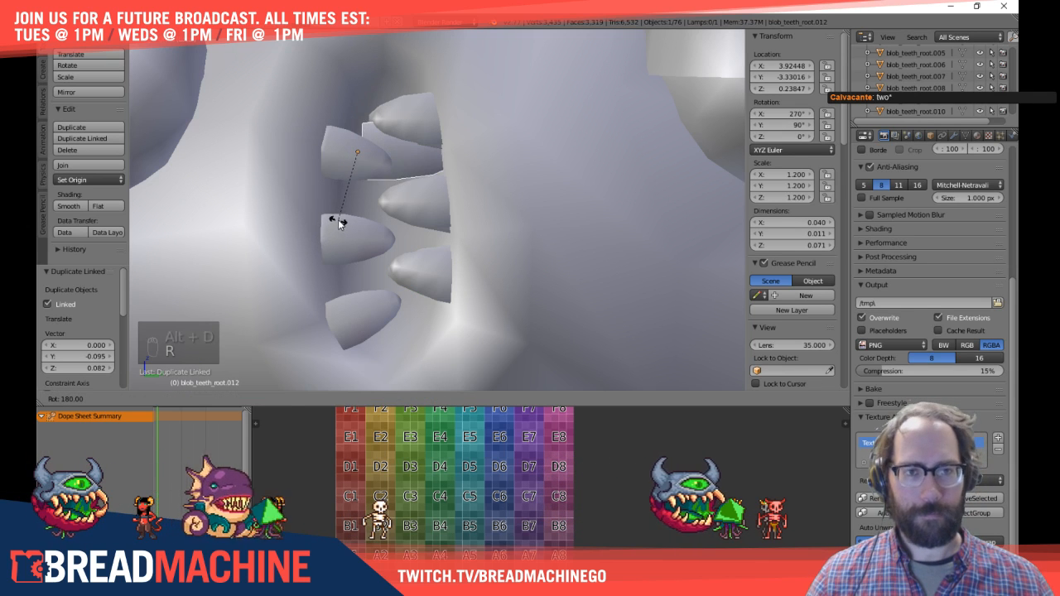
click(338, 219)
key(g)
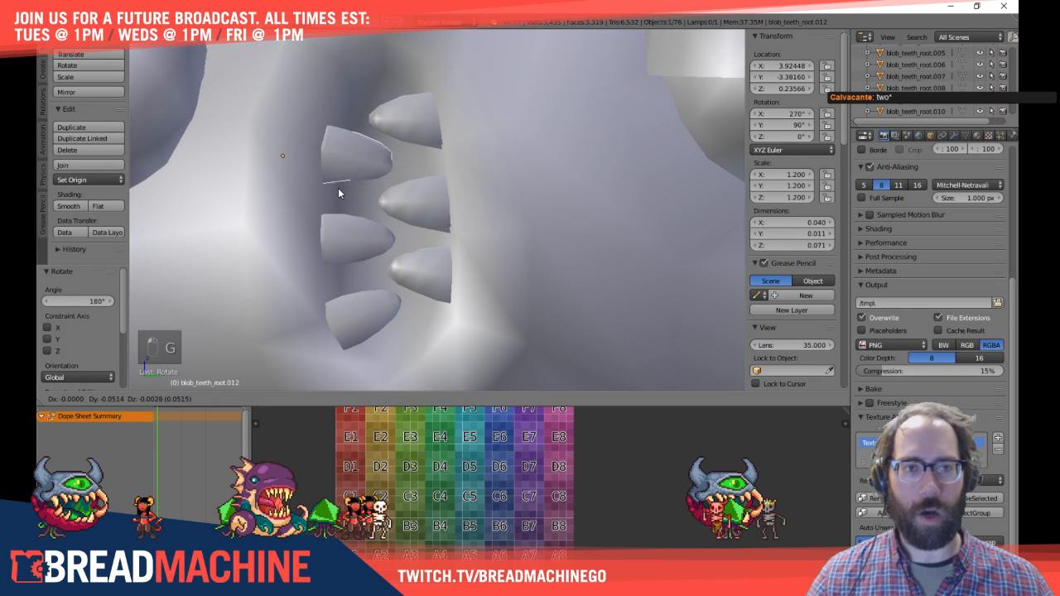
click(339, 196)
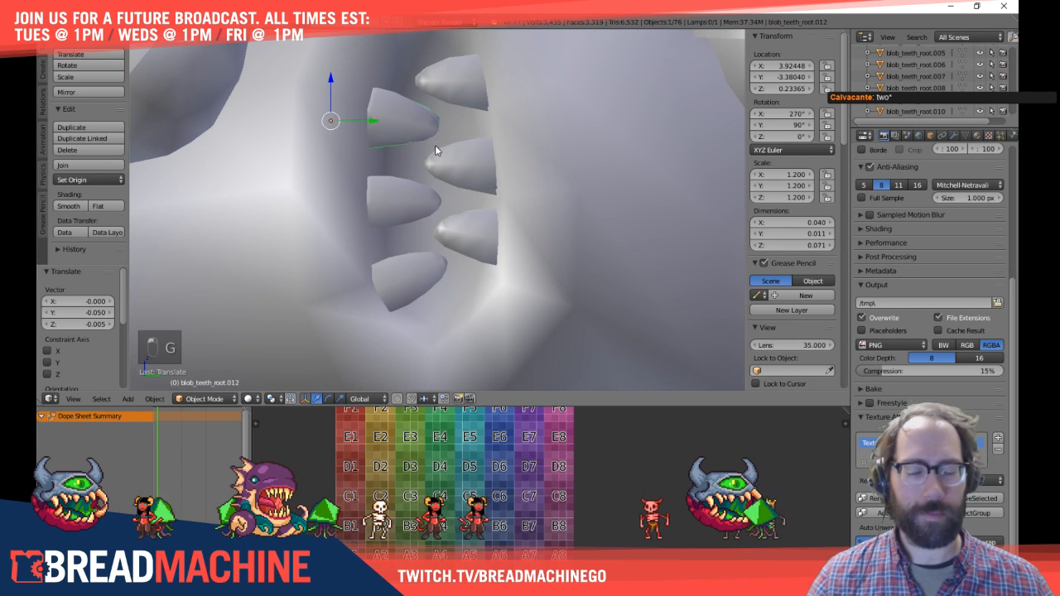
Step: Place a linked copy of the rotated tooth about -0.056 in Z, over the opposite row's middle tooth
key(alt+d)
click(437, 225)
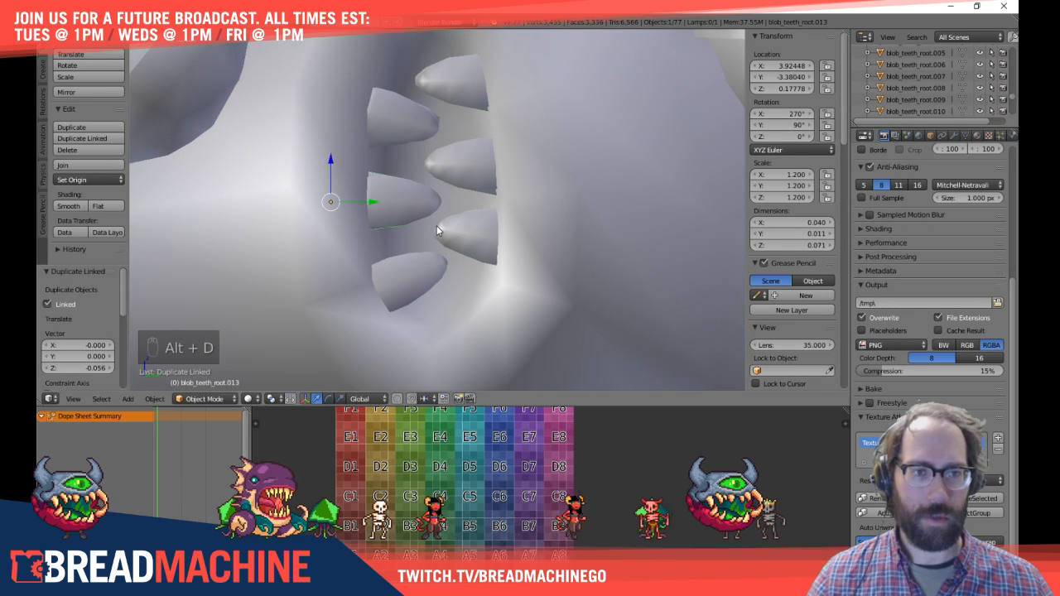
key(Tab)
key(Tab)
Step: Place another linked copy over that row's lowest tooth, rotating it about -26° and shifting it about 0.006 in Y and -0.012 in Z
key(alt+d)
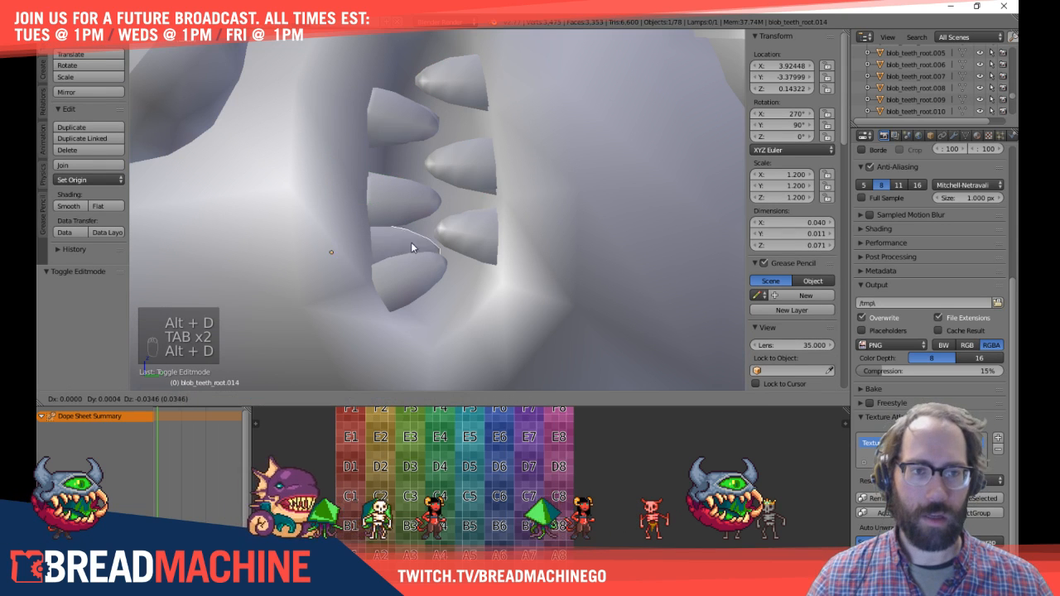
click(420, 271)
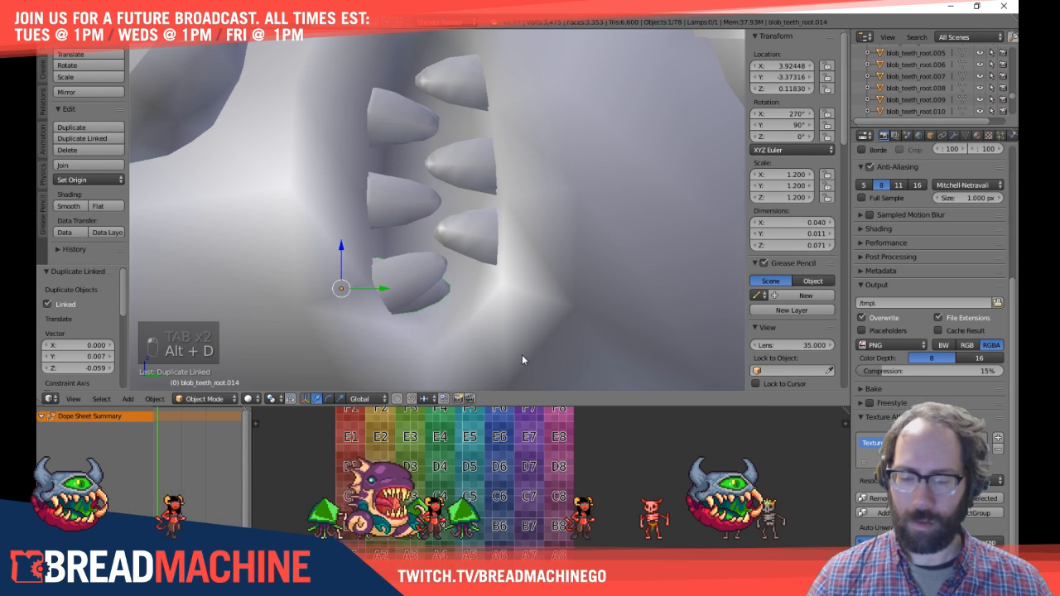
key(r)
click(531, 270)
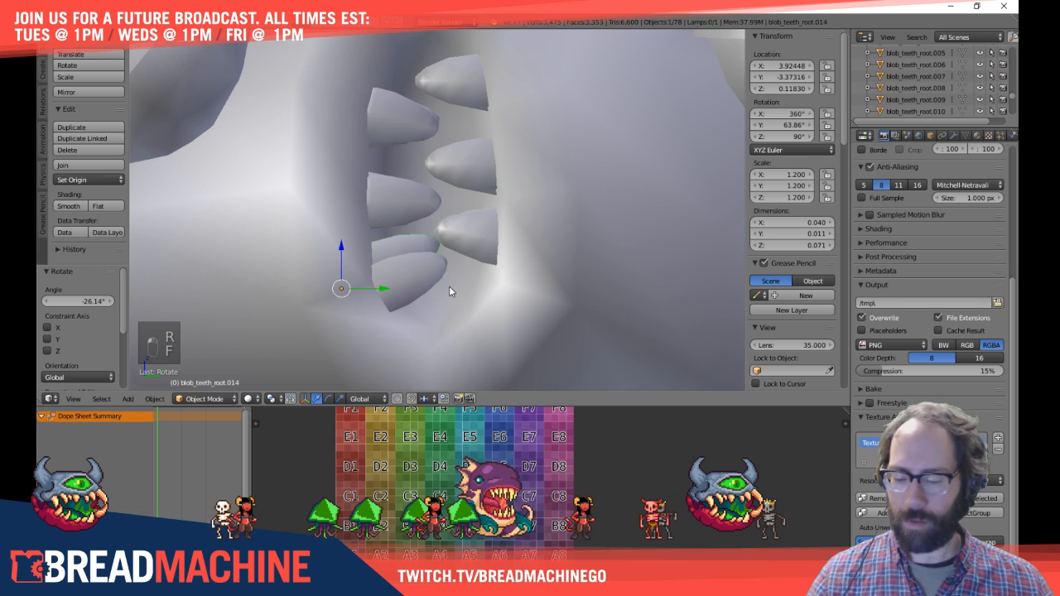
key(g)
click(456, 312)
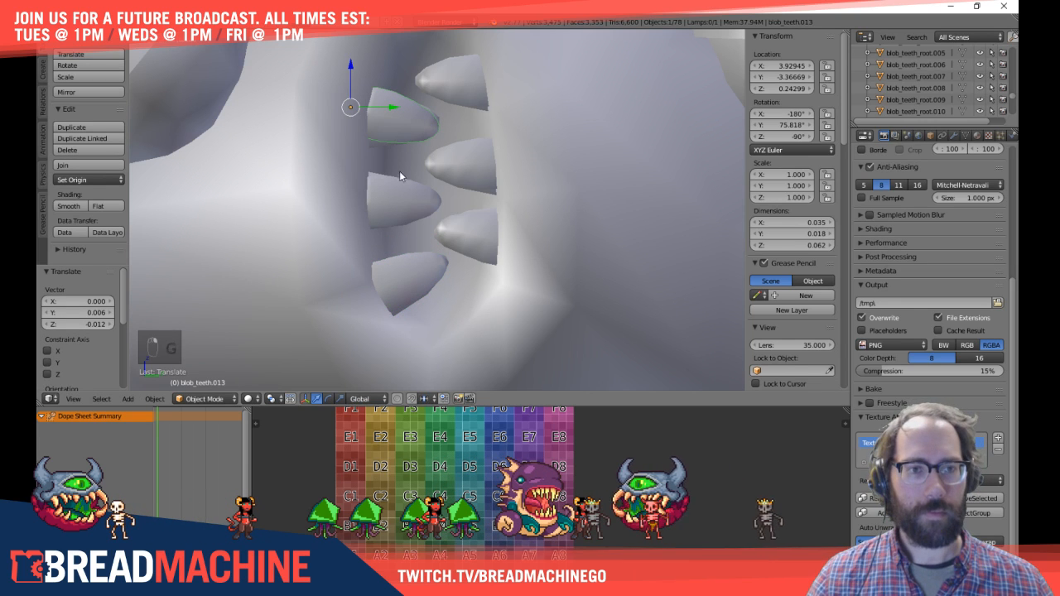
Step: Move that row's two upper old teeth off the new copies, check them in wireframe, and delete them
key(g)
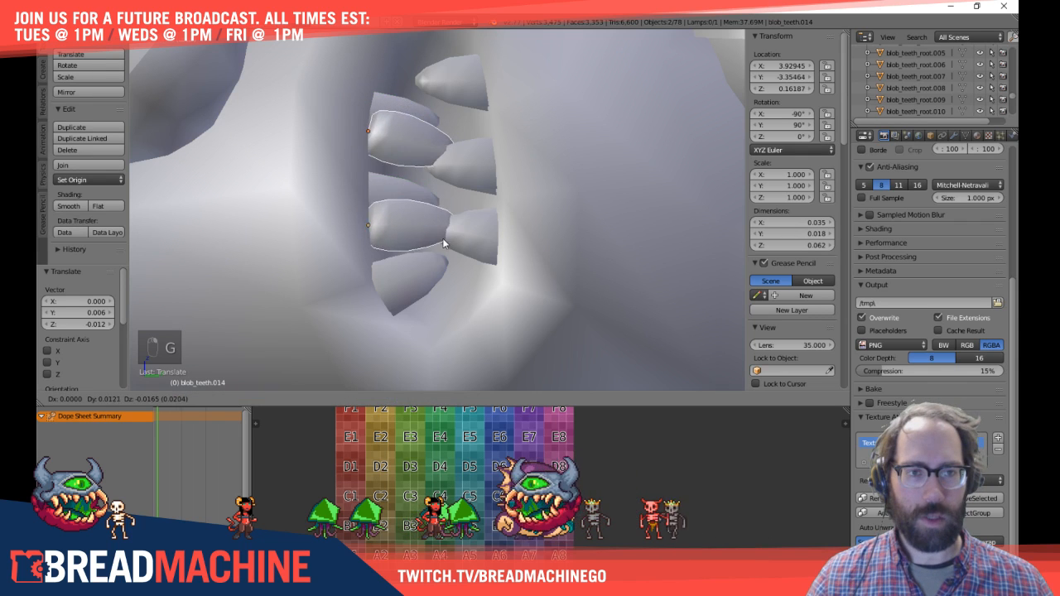
click(433, 247)
key(z)
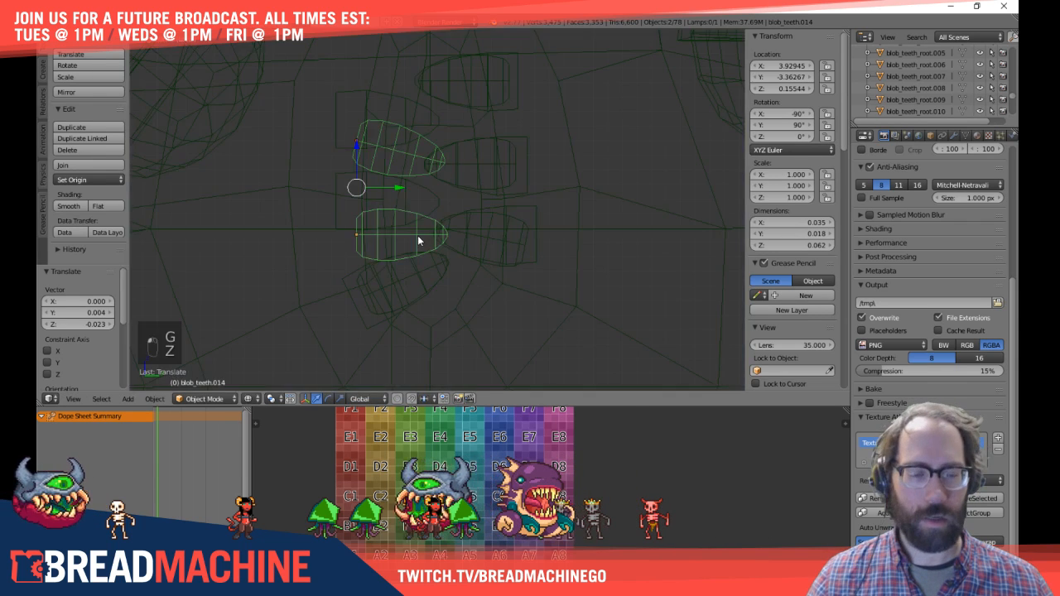
key(z)
key(x)
click(418, 237)
Step: Move the lowest old tooth about 0.011 in Y and 0.022 in Z off its replacement and delete it
right_click(424, 263)
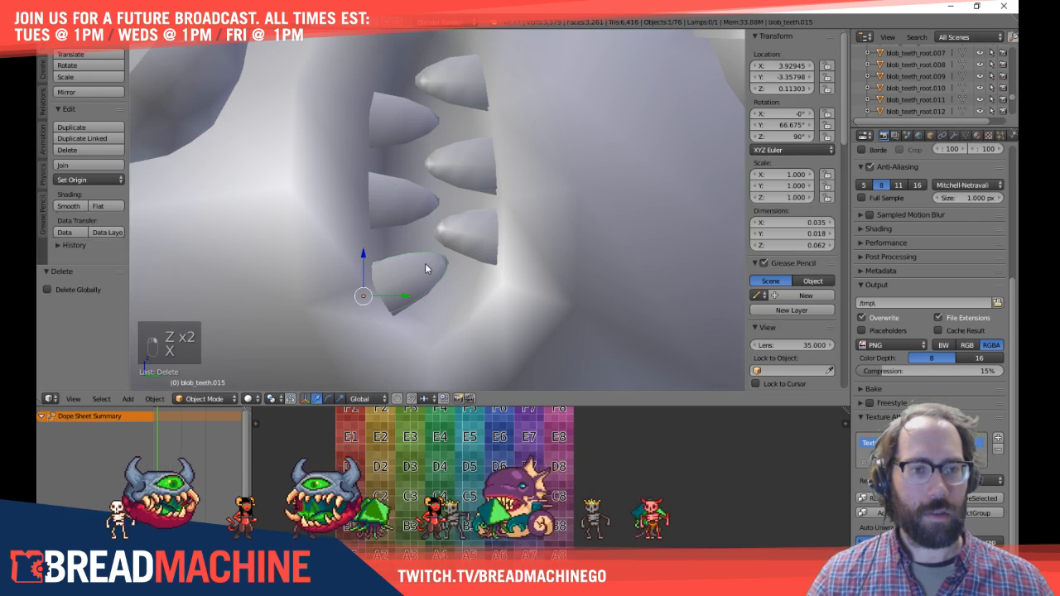
key(g)
click(430, 237)
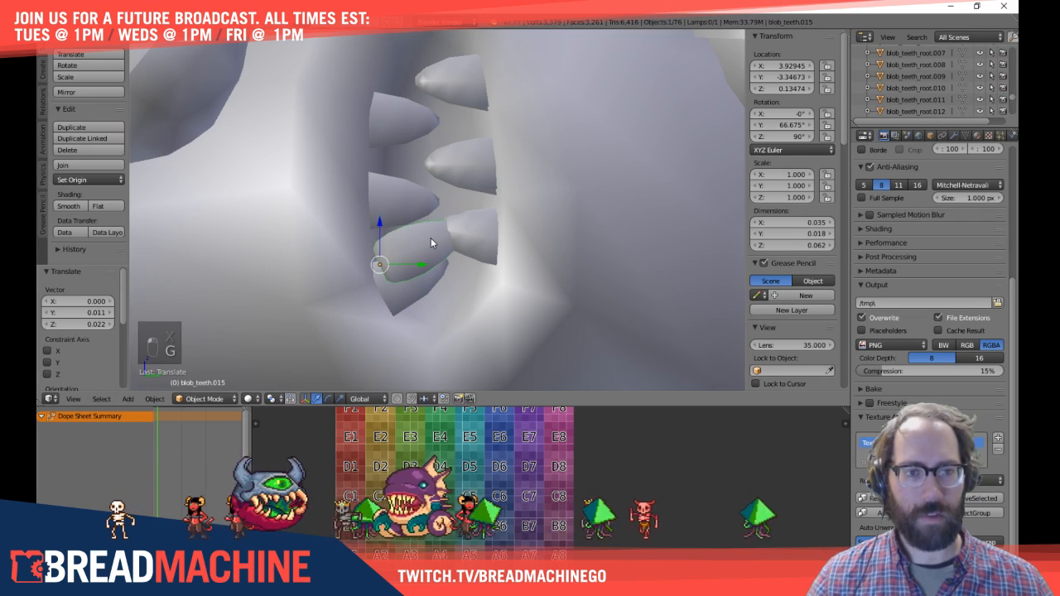
key(x)
click(430, 242)
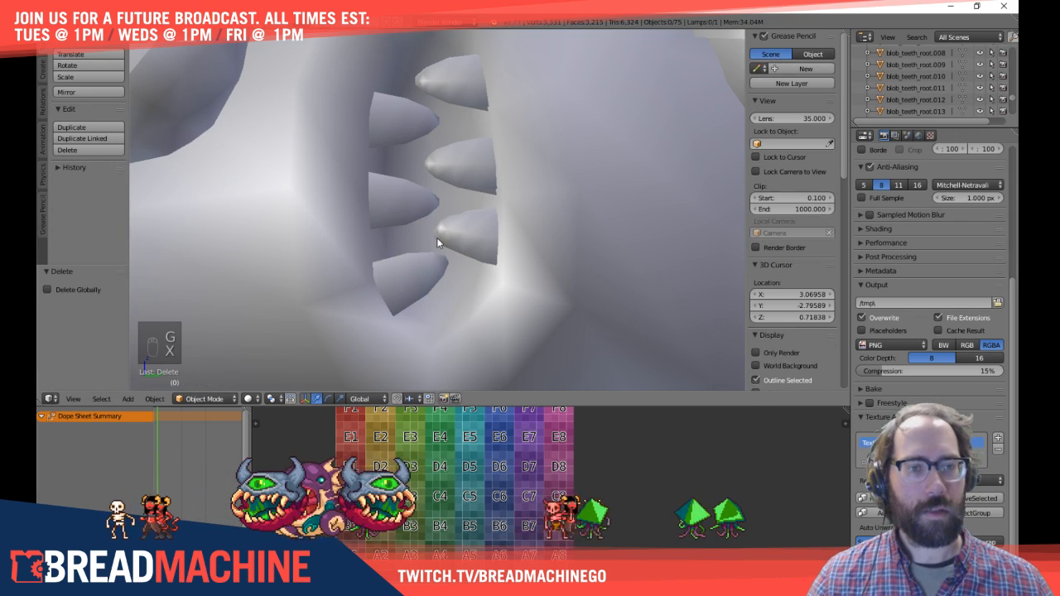
Step: Shift the first row's three old teeth together by about -0.020 in Y and -0.021 in Z off the new copies
middle_drag(468, 146, 435, 114)
right_click(435, 114)
shift+right_click(442, 189)
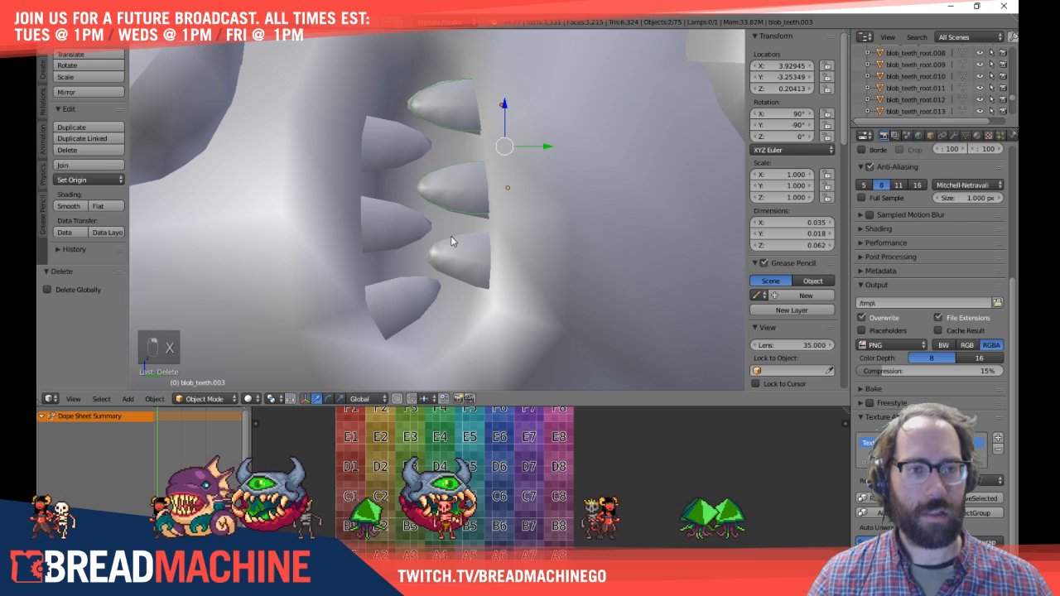
shift+right_click(452, 246)
shift+middle_drag(490, 290, 463, 200)
key(x)
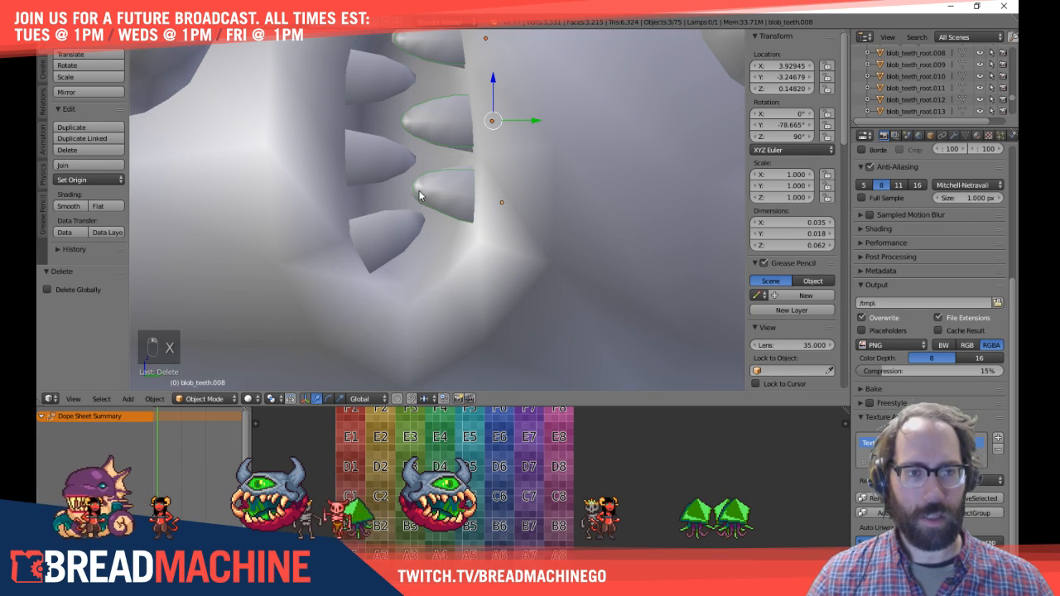
key(g)
click(423, 207)
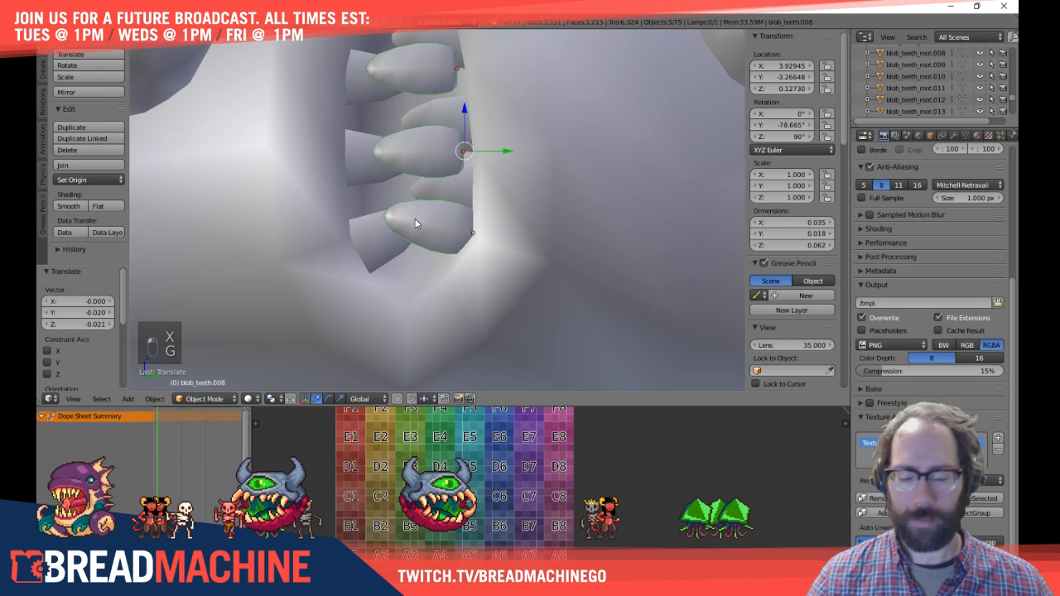
Step: Compare the three displaced old teeth with the new copies in wireframe and delete the old ones
key(z)
key(z)
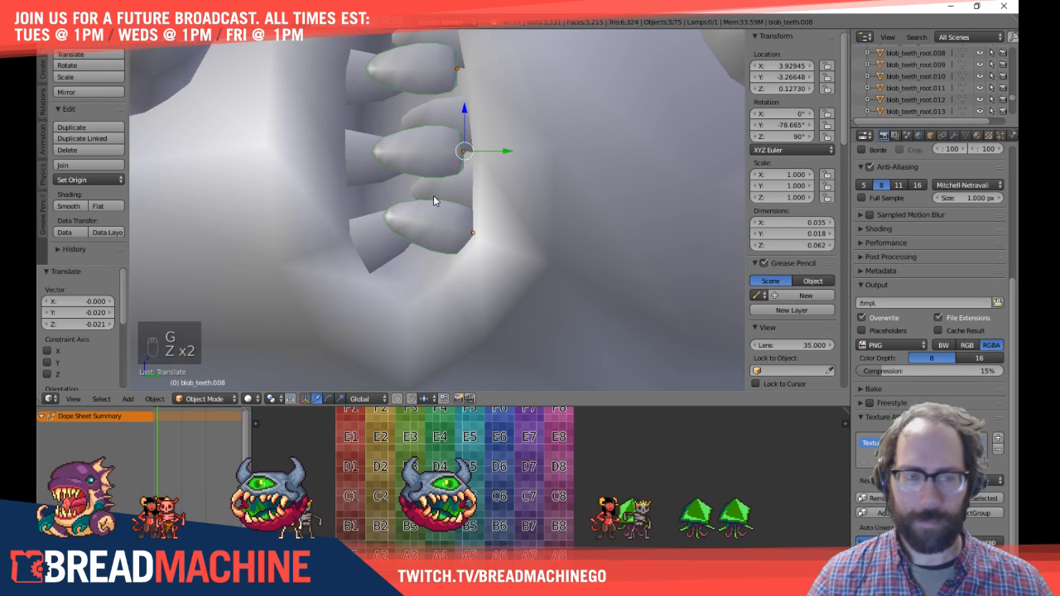
key(z)
key(z)
key(z)
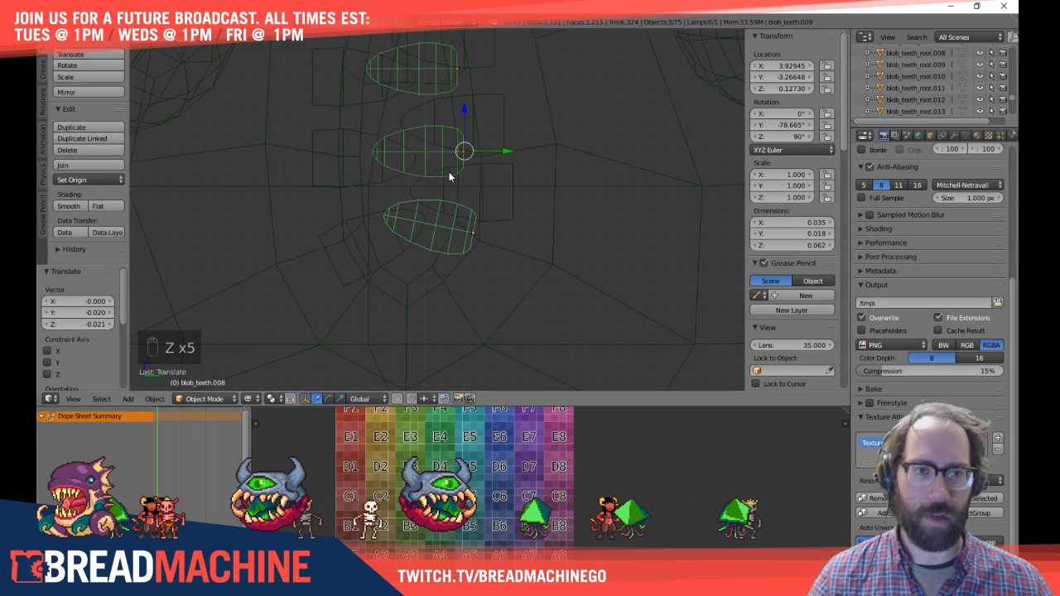
shift+middle_drag(450, 177, 454, 256)
key(x)
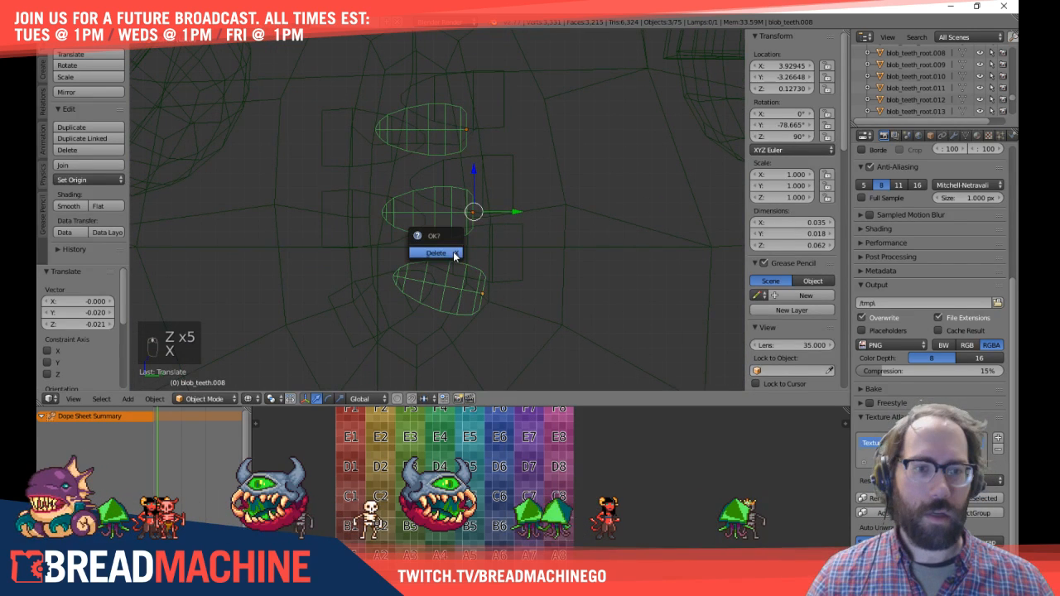
Step: Delete the three selected teeth, and rotate the side mouth's left-row top tooth about 10° and shift it up about 0.007
click(454, 256)
key(z)
right_click(421, 154)
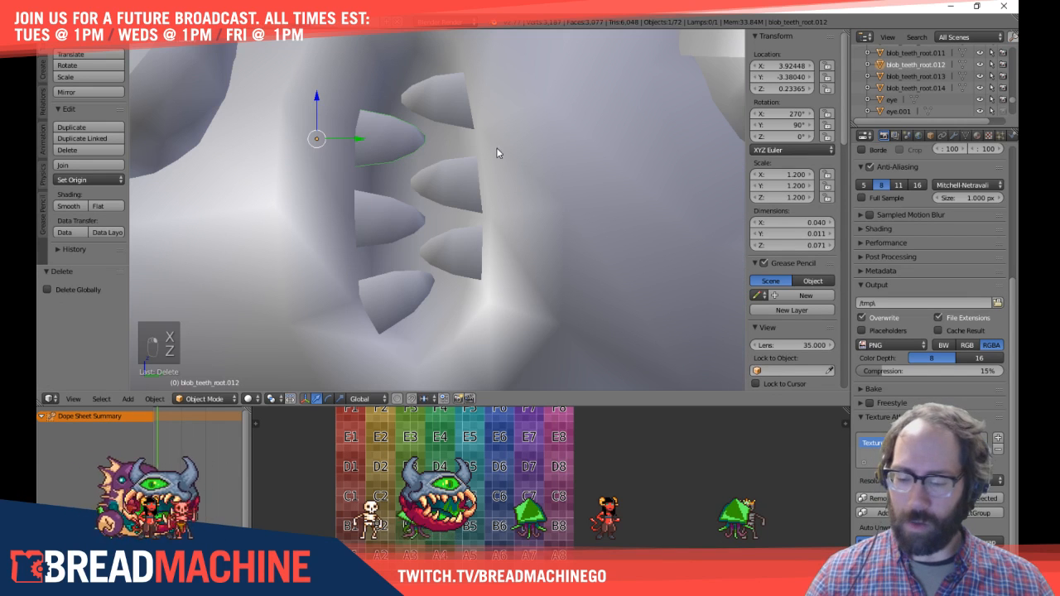
key(r)
click(498, 185)
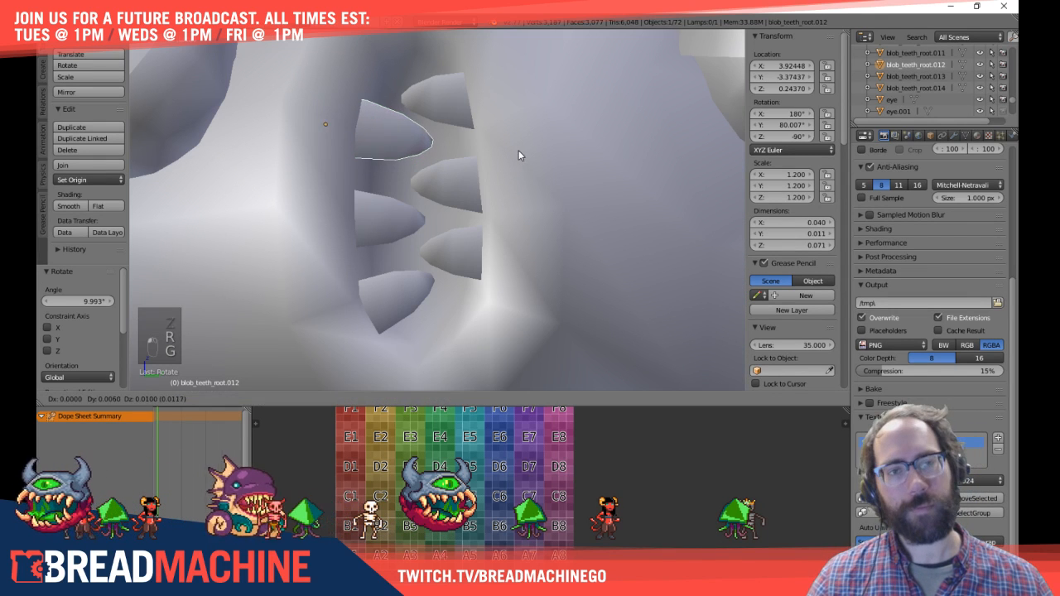
key(g)
click(515, 154)
Step: Raise the left row's middle tooth about 0.004, and slightly rotate its bottom tooth and raise it about 0.003
right_click(403, 221)
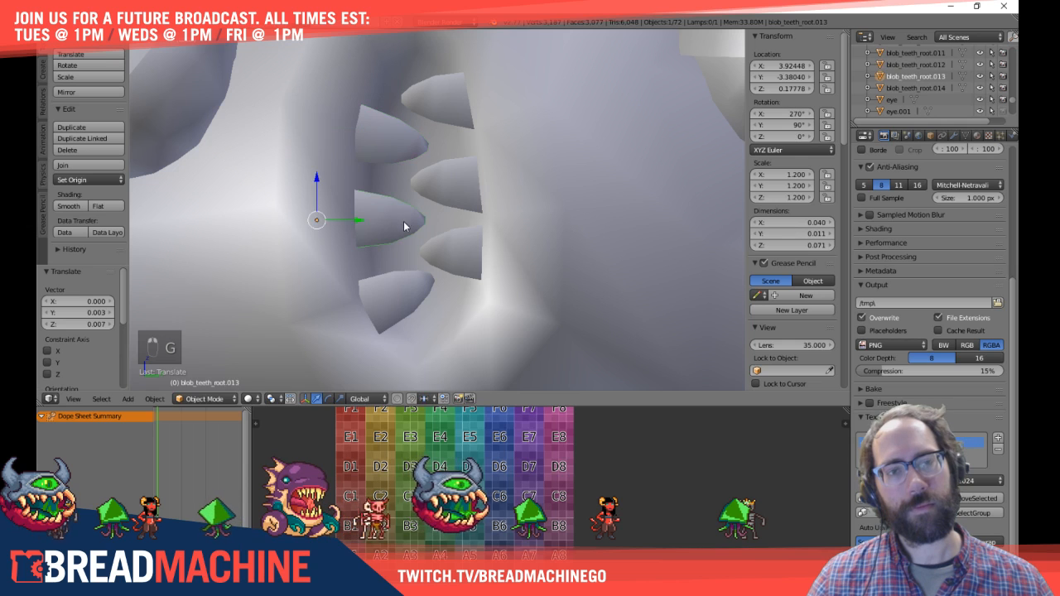
key(g)
click(405, 214)
right_click(412, 284)
key(r)
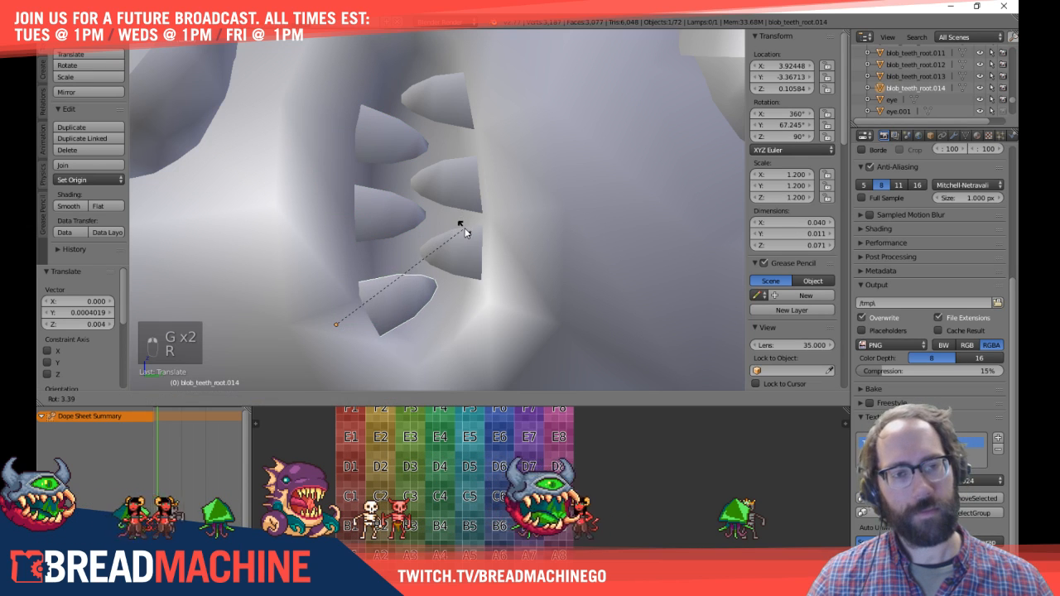
click(374, 280)
key(g)
click(374, 268)
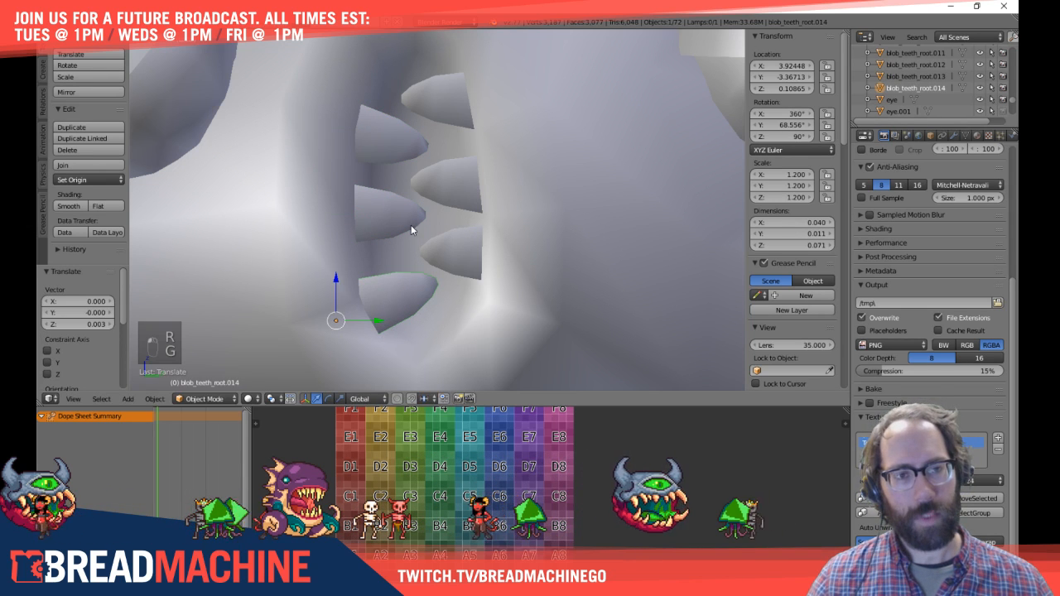
Step: Rotate the right row's top tooth about -10.6° and move it up about 0.008
right_click(442, 88)
key(r)
click(580, 160)
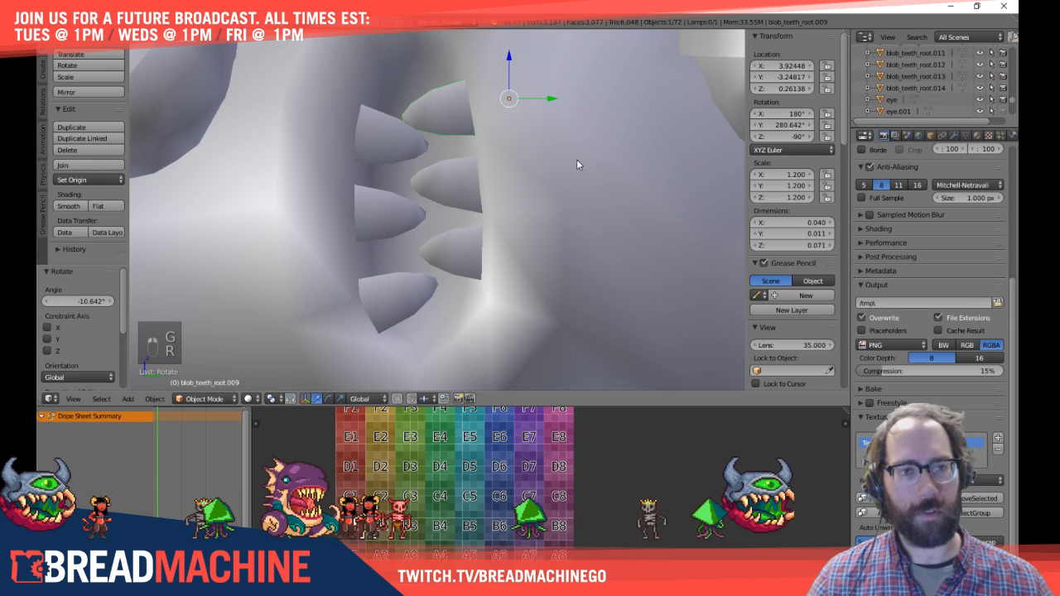
key(g)
key(z)
click(470, 174)
Step: Rotate the right row's middle tooth about -5.5°, move it up about 0.007, and clear the selection
right_click(466, 168)
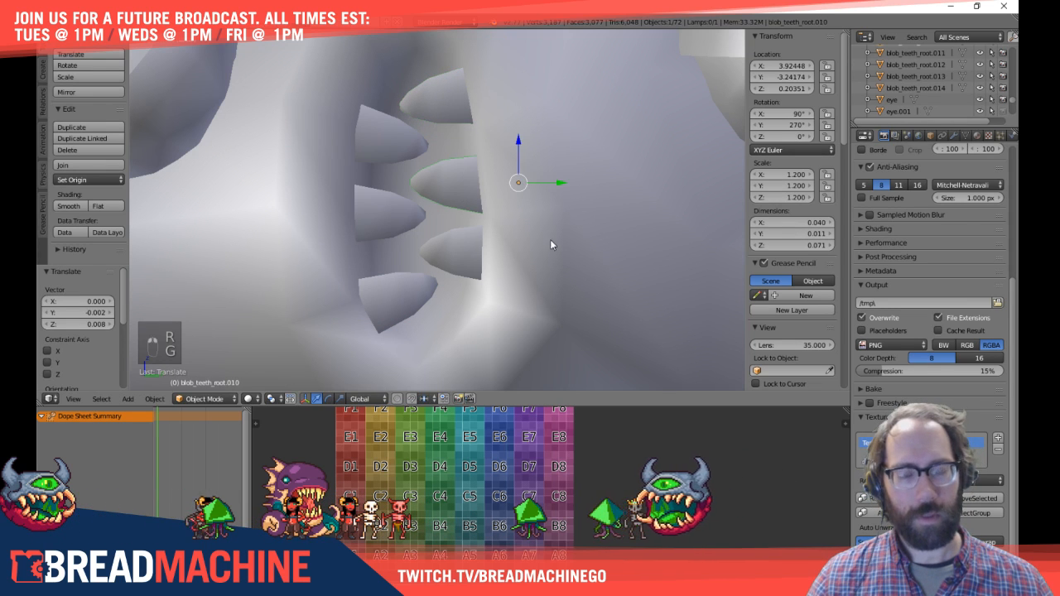
key(r)
click(595, 251)
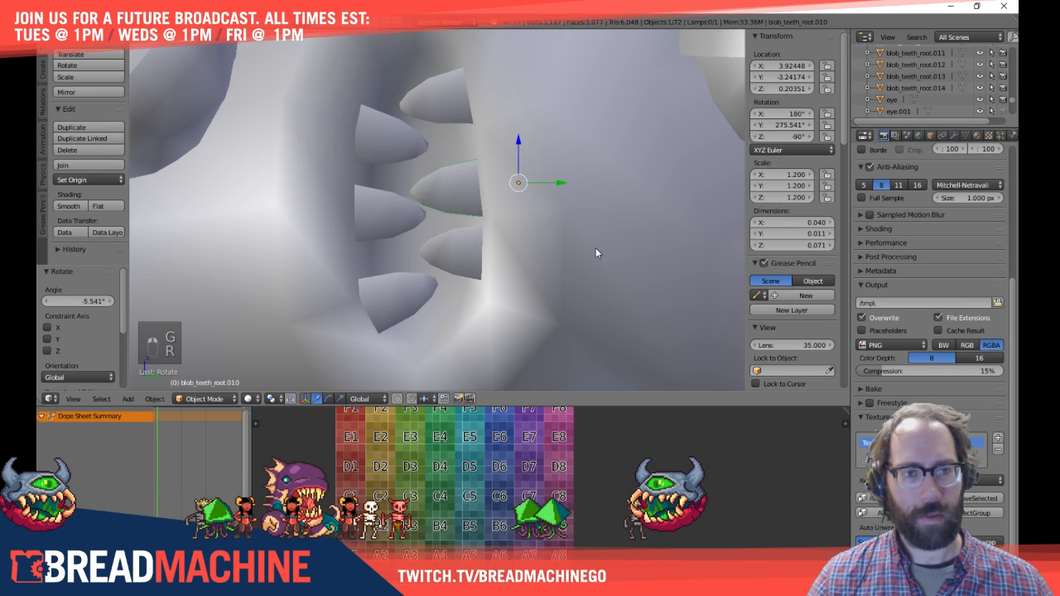
key(g)
click(540, 238)
key(a)
Step: Examine the side mouth's teeth from several angles, including their shared mesh in edit mode
scroll(513, 230, down, 5)
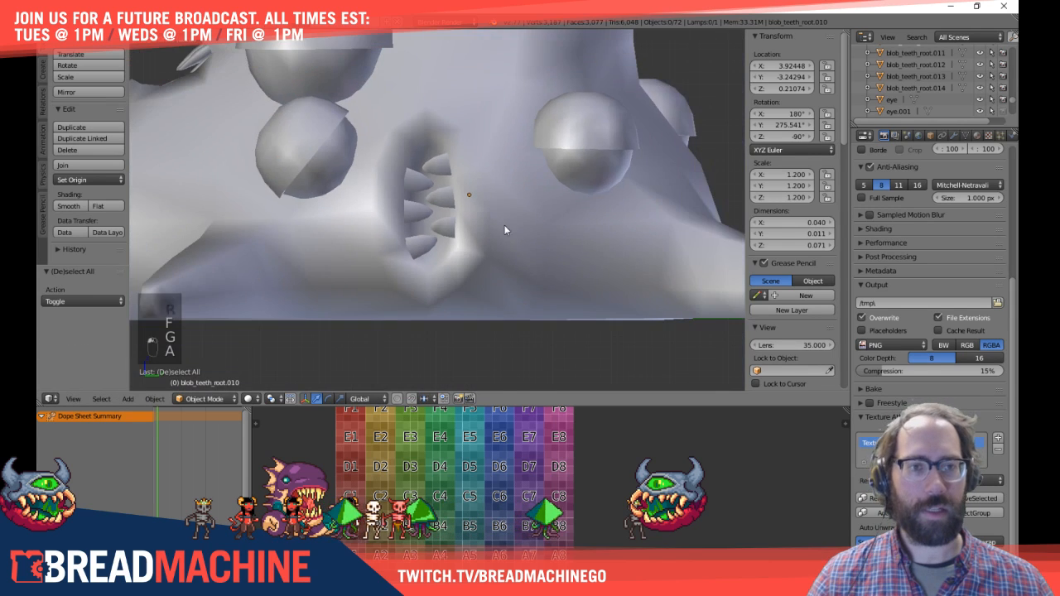
middle_drag(505, 230, 502, 209)
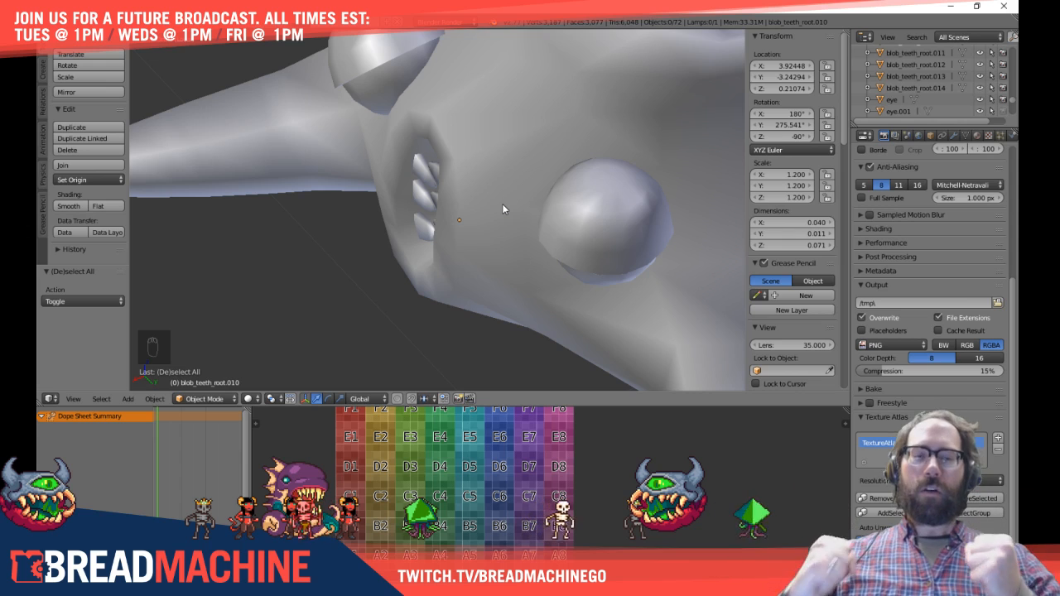
right_click(433, 168)
key(Tab)
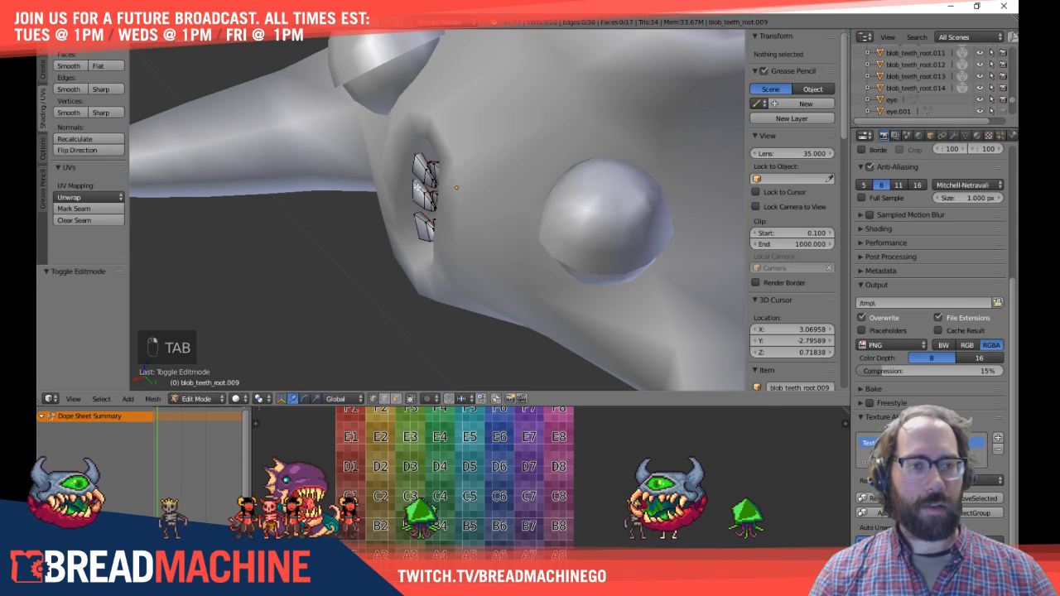
middle_drag(434, 171, 254, 260)
key(Tab)
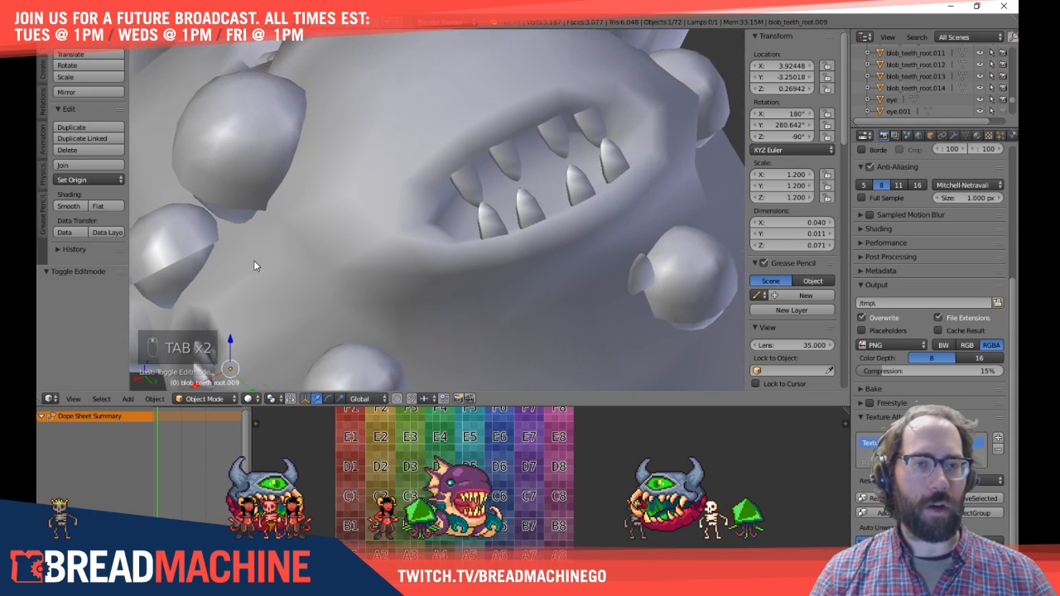
middle_drag(266, 164, 420, 211)
scroll(607, 141, down, 5)
scroll(420, 213, up, 5)
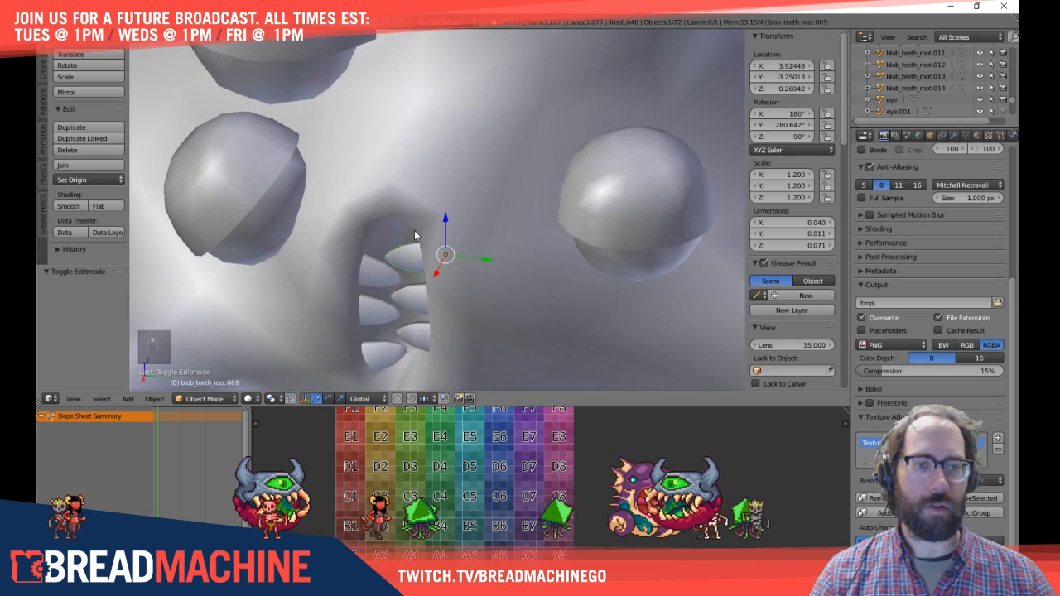
Step: Make a linked duplicate of the upright tooth floating above the blob and move it to the front mouth, at about Y -3.798, Z 0.439
key(KP_1)
key(KP_3)
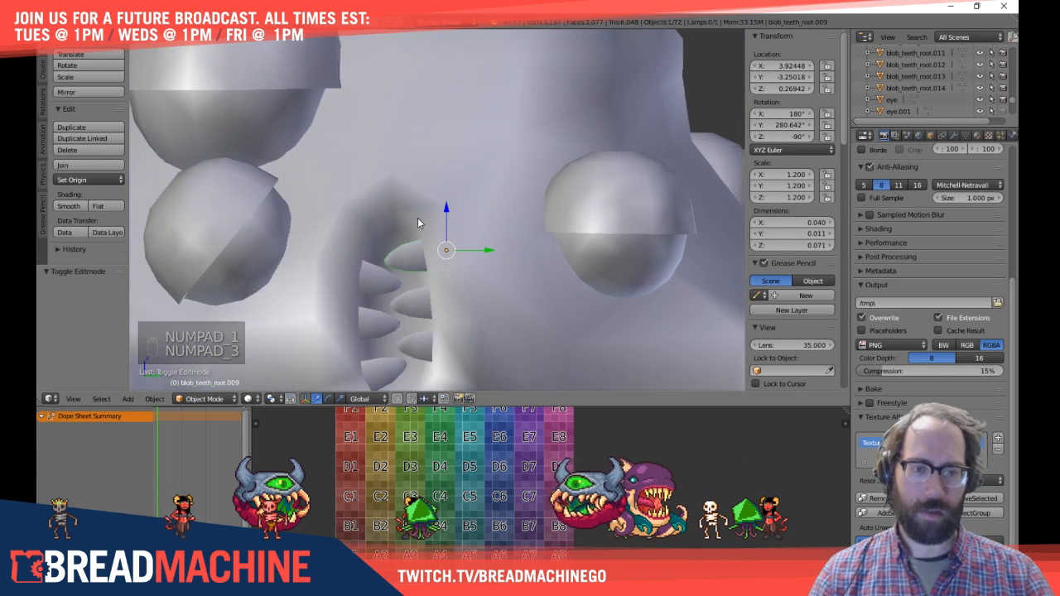
middle_drag(403, 236, 537, 270)
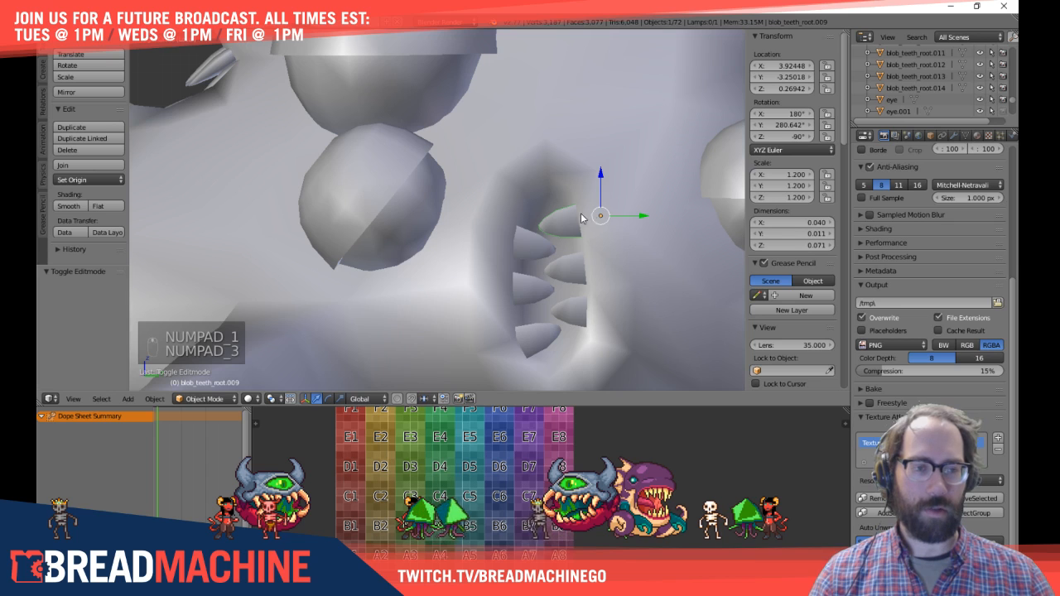
middle_drag(580, 213, 582, 167)
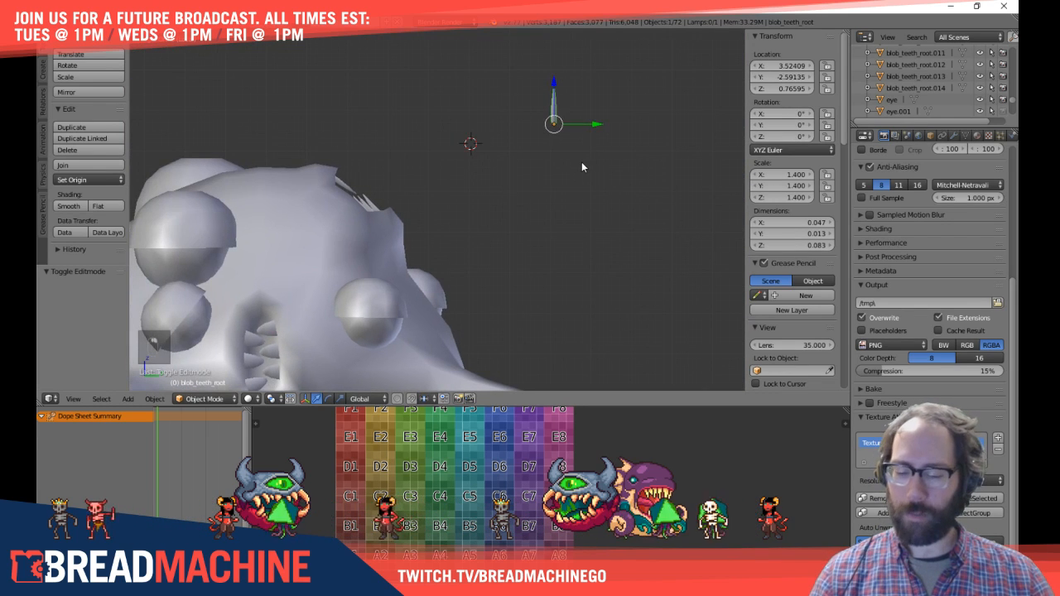
key(alt+d)
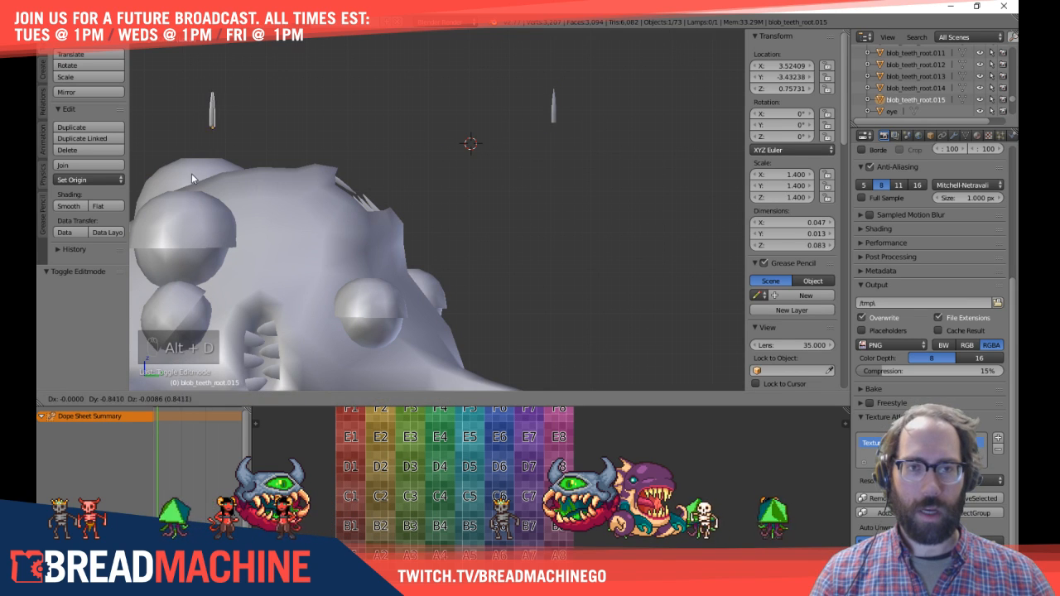
click(191, 173)
middle_drag(192, 174, 481, 152)
key(g)
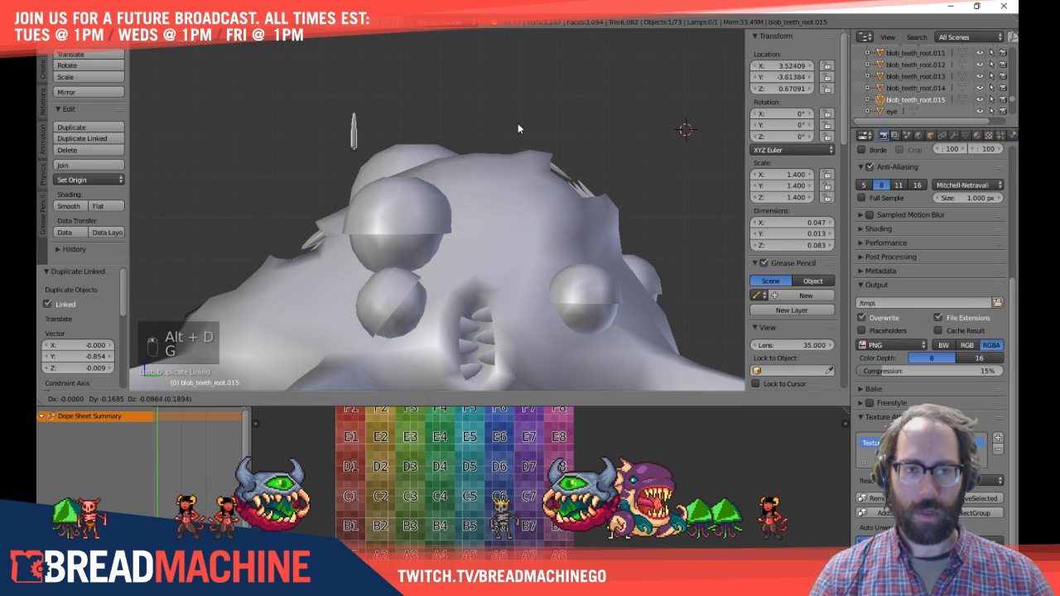
click(449, 204)
shift+middle_drag(344, 236, 485, 160)
scroll(408, 168, up, 5)
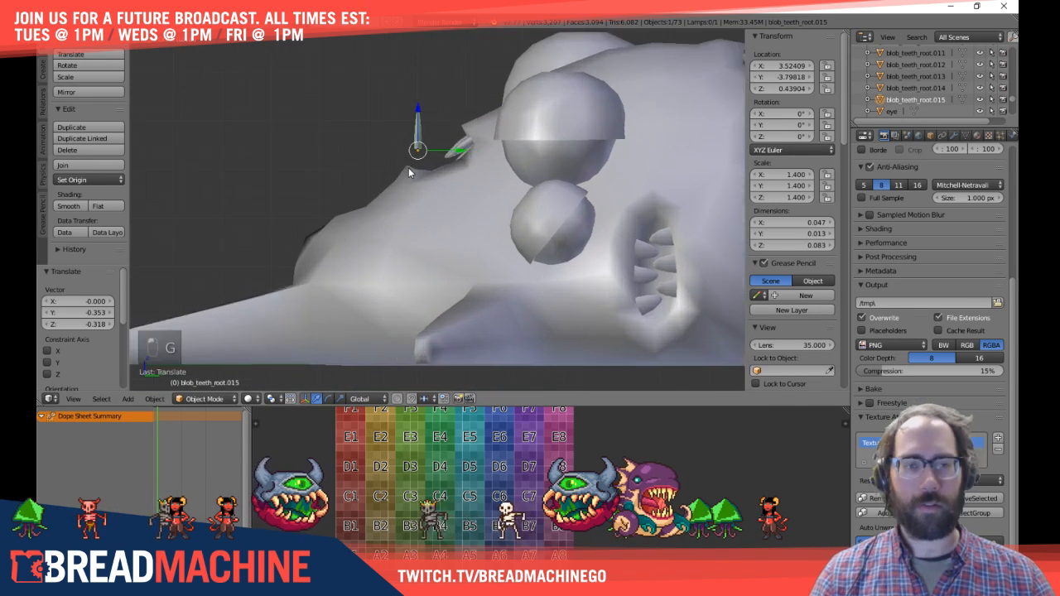
Step: Align the new tooth from above with the front mouth's rightmost lower tooth, at about X 3.502, Y -3.765
middle_drag(462, 80, 495, 202)
key(KP_7)
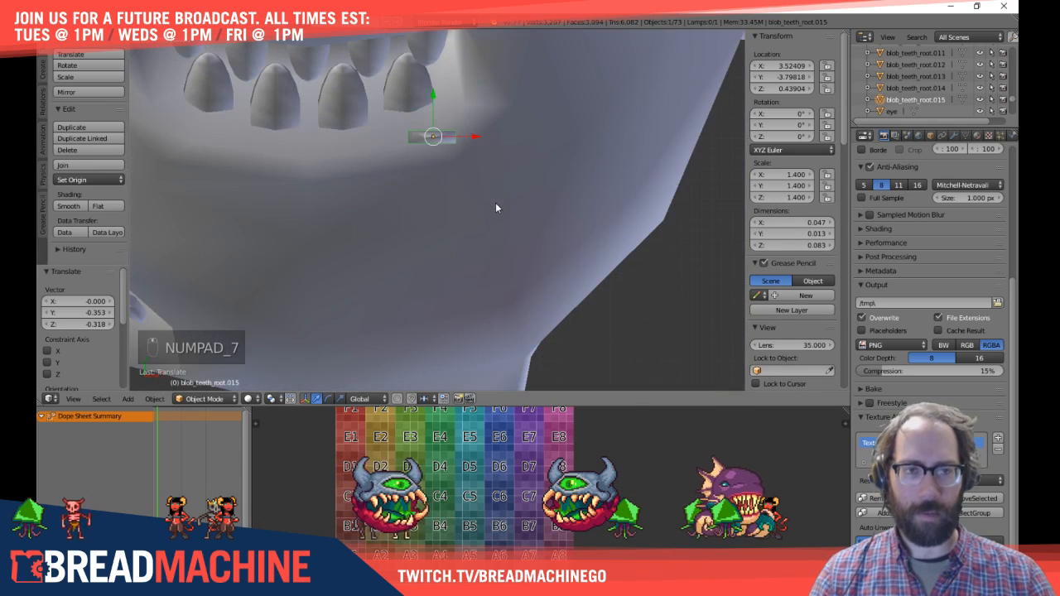
middle_drag(477, 102, 340, 225)
key(g)
click(477, 236)
Step: Lower the new tooth in the wireframe side view to the front mouth's lower lip, at about Y -3.791, Z 0.360
key(KP_3)
key(z)
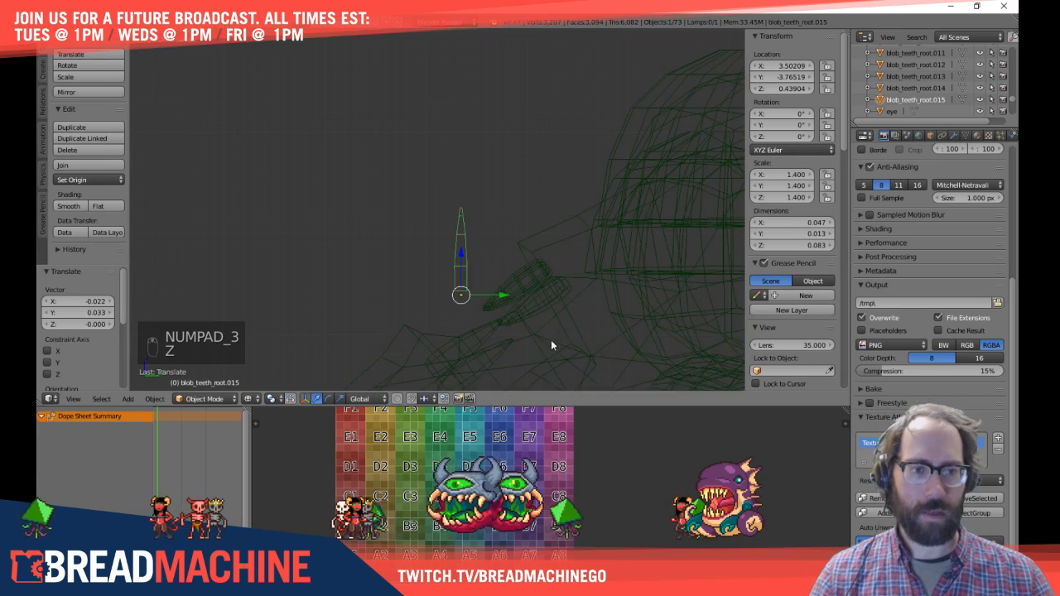
shift+middle_drag(551, 341, 515, 256)
scroll(509, 250, up, 4)
key(g)
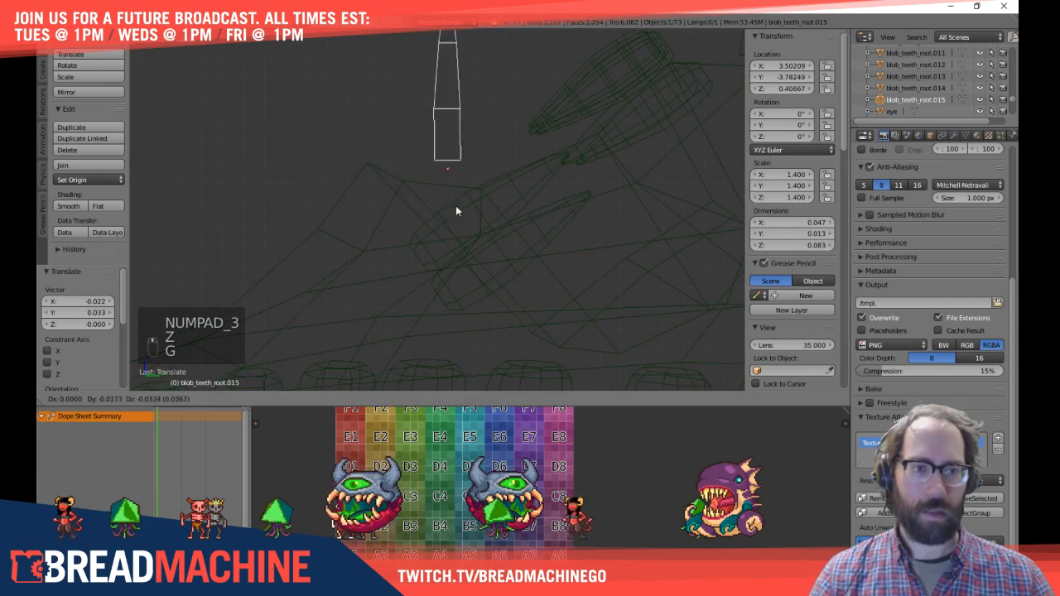
click(447, 282)
scroll(412, 122, down, 3)
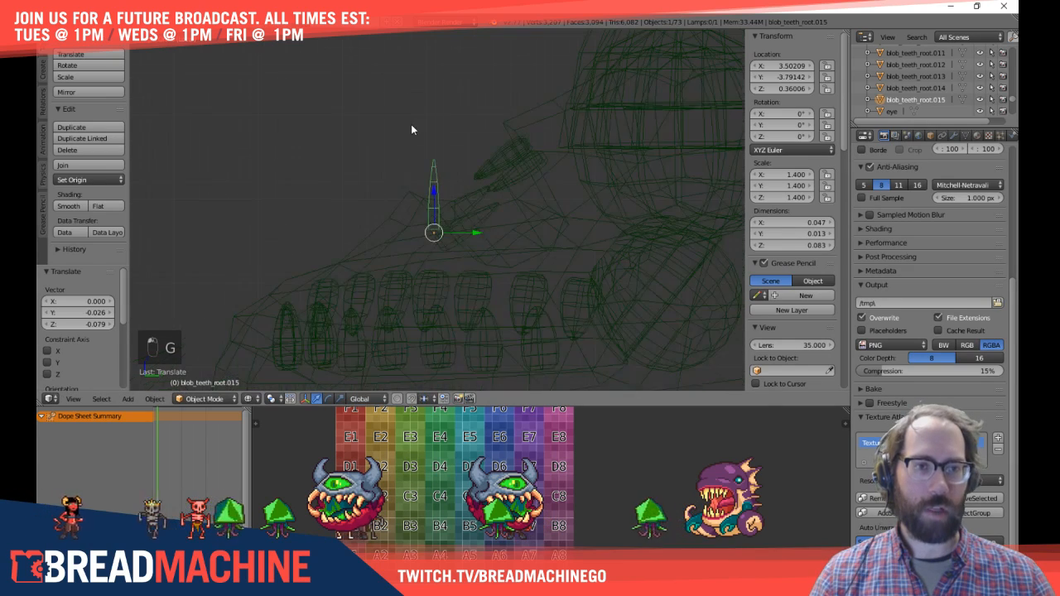
Step: Check the linked tooth copies in edit mode and inspect the new tooth's placement in the shaded top view
key(Tab)
key(Tab)
key(Tab)
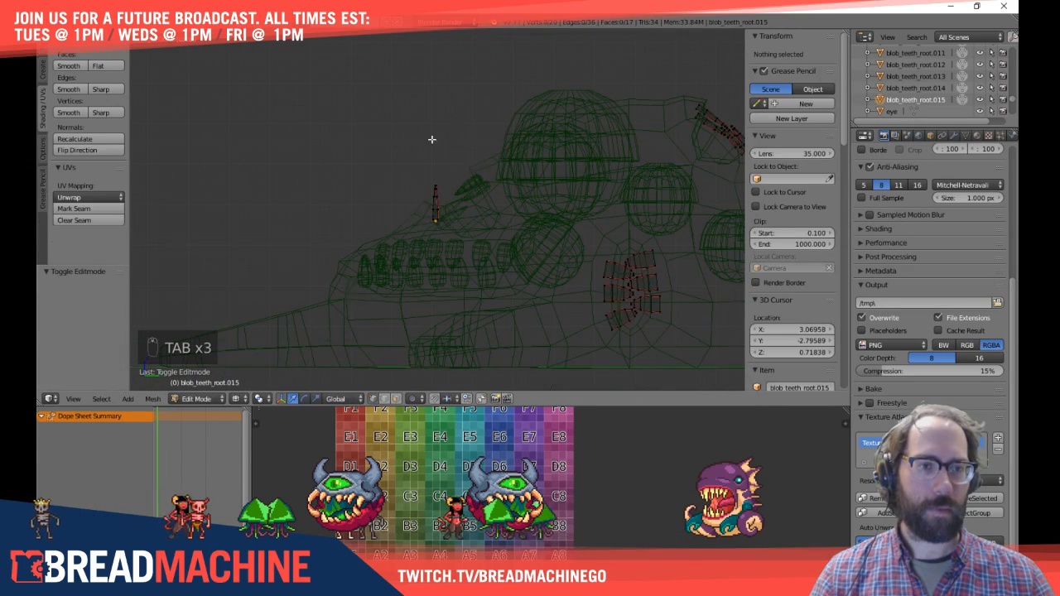
middle_drag(433, 140, 395, 179)
key(Tab)
key(KP_7)
key(z)
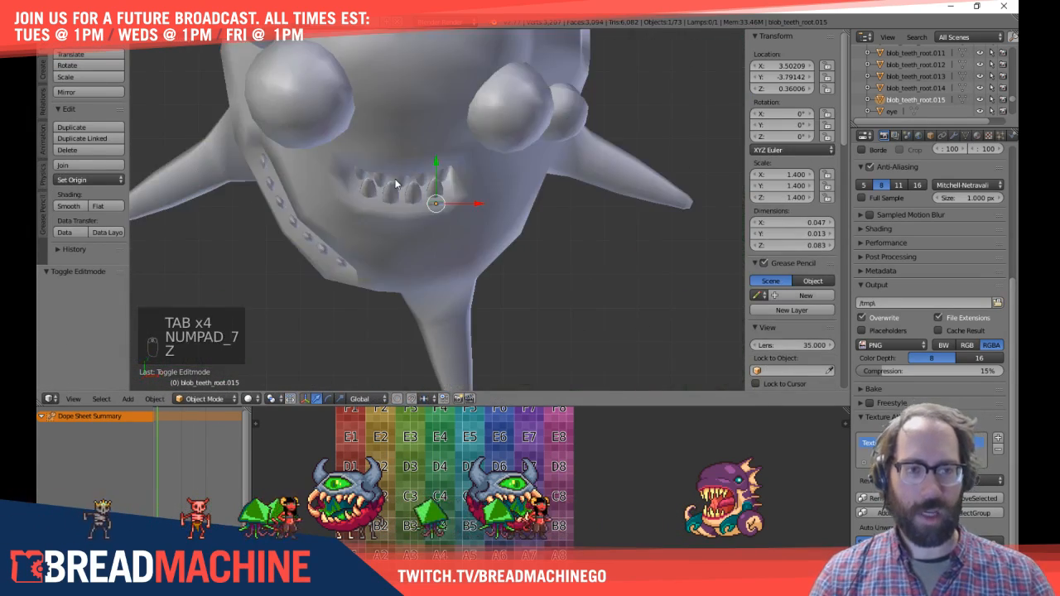
scroll(520, 193, up, 5)
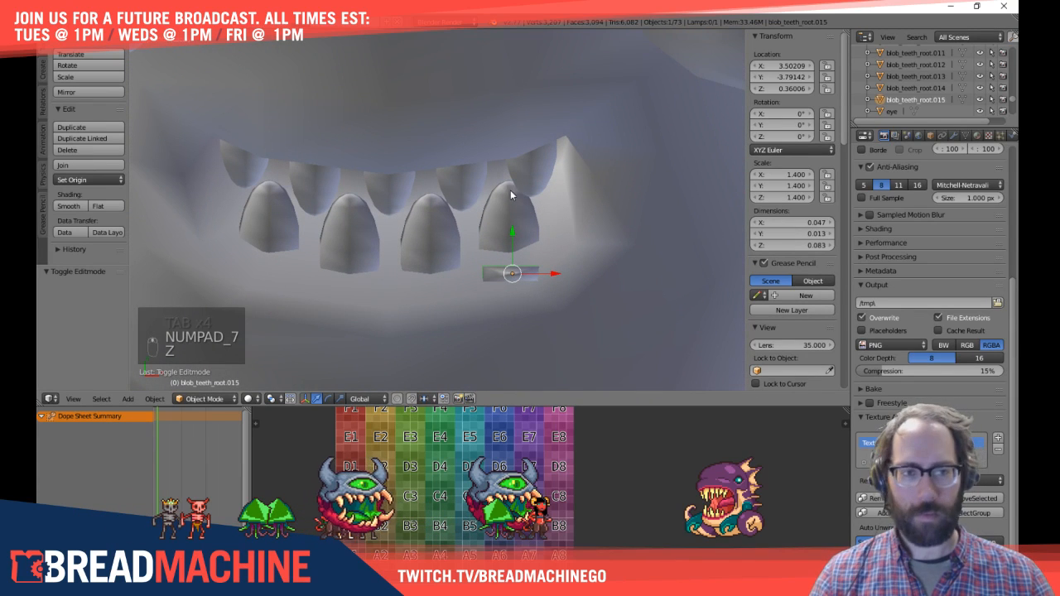
key(shift+d)
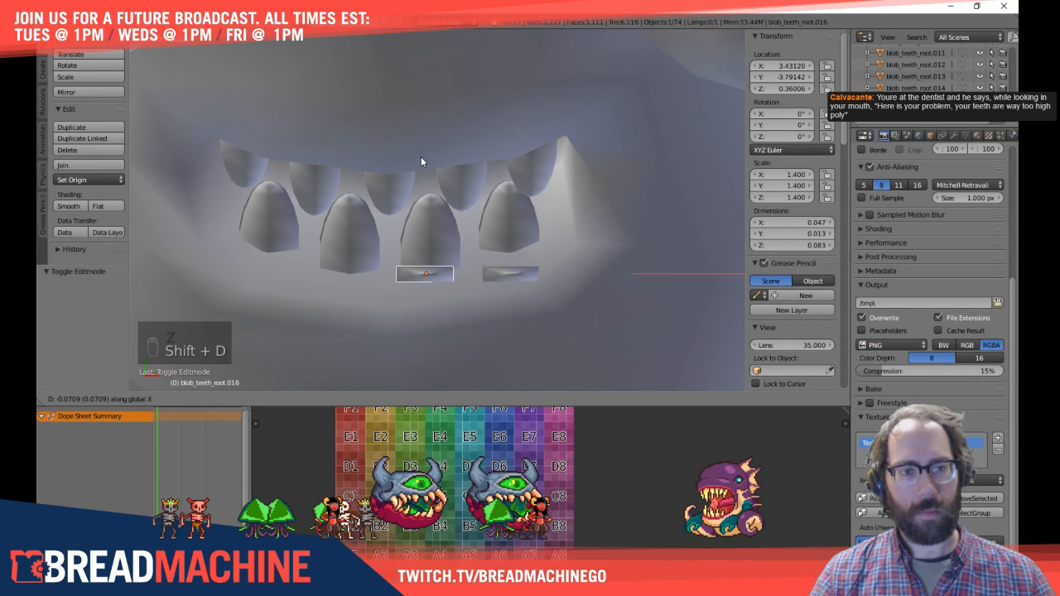
click(429, 160)
key(ctrl+z)
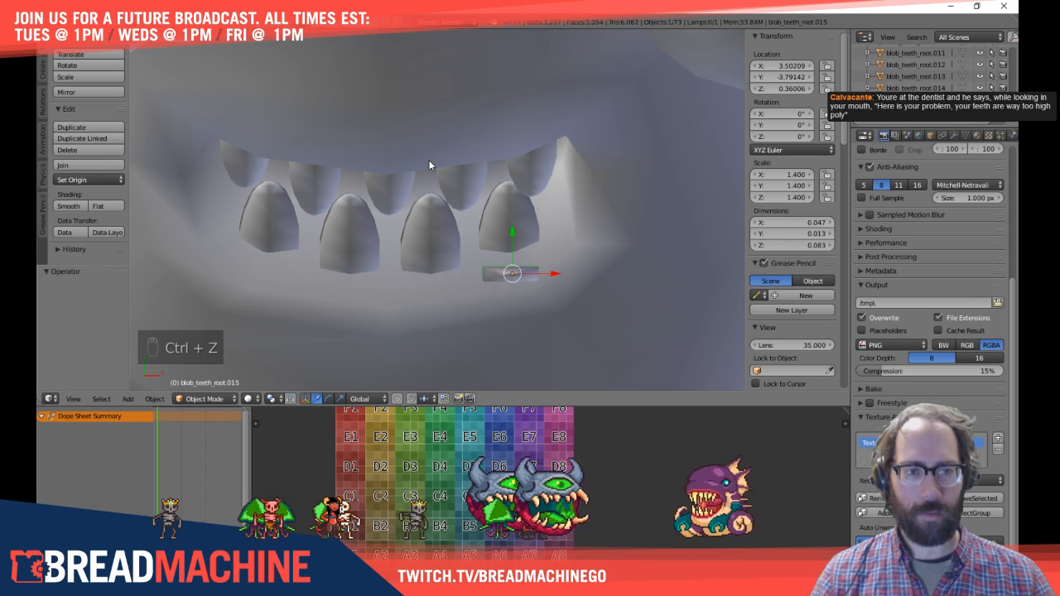
Step: Make three linked duplicates of the new tooth along X, each about 0.07 apart, in line with the other lower front teeth
key(alt+d)
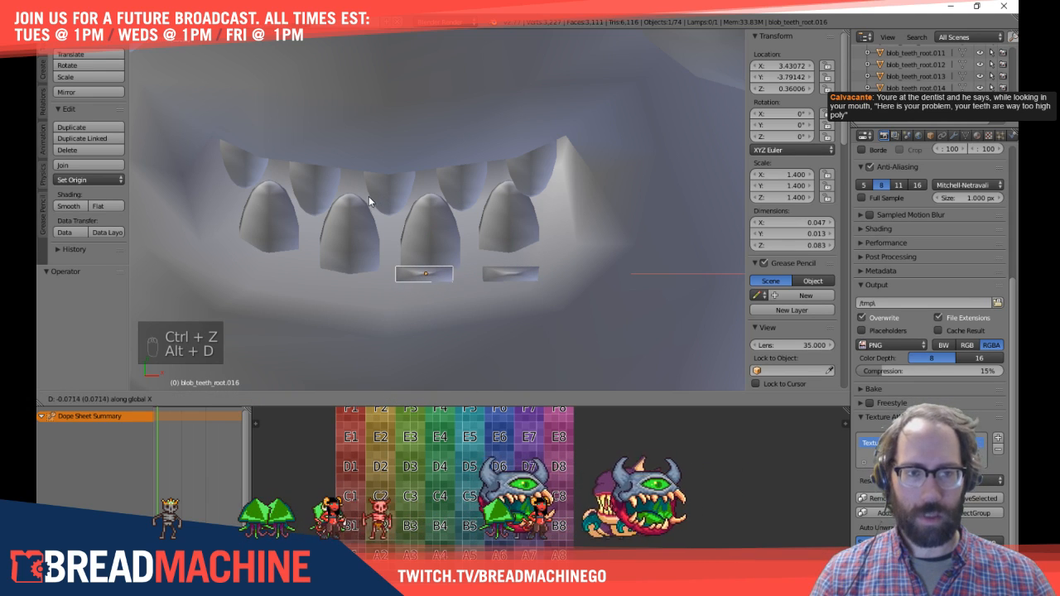
click(371, 196)
key(alt+d)
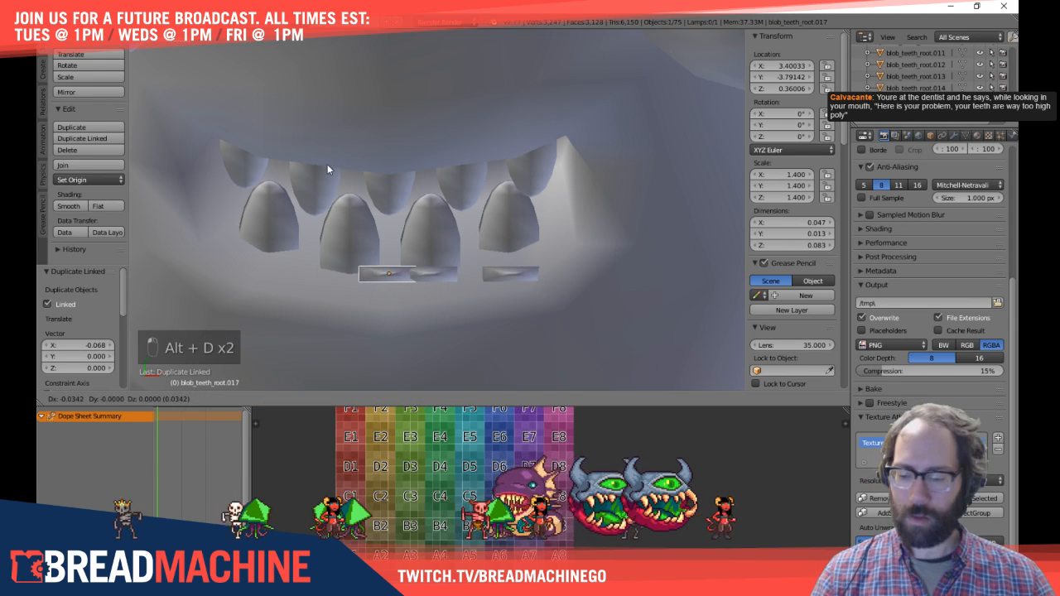
click(290, 165)
key(alt+d)
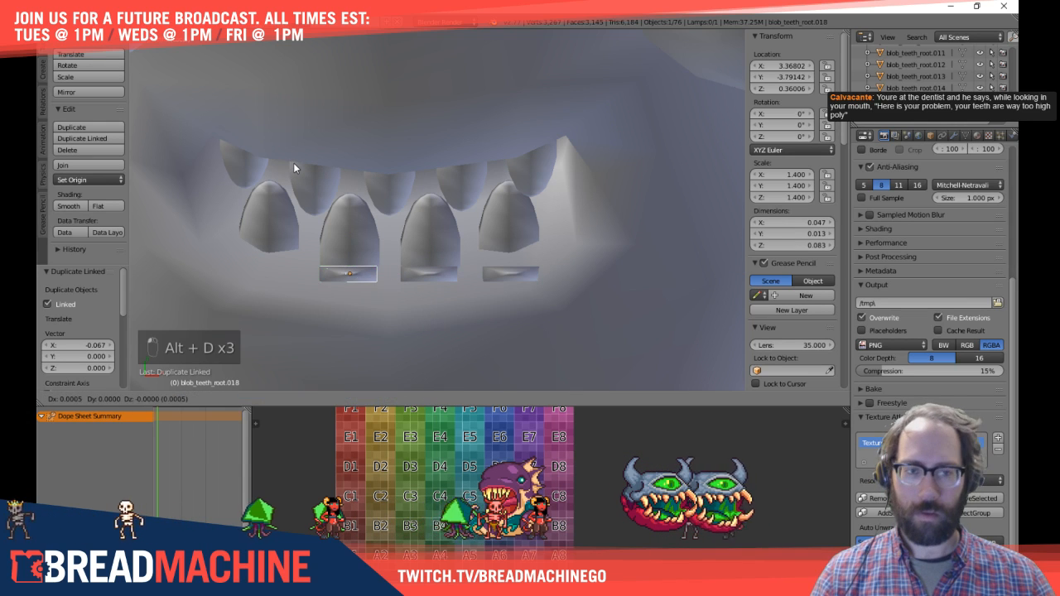
click(208, 156)
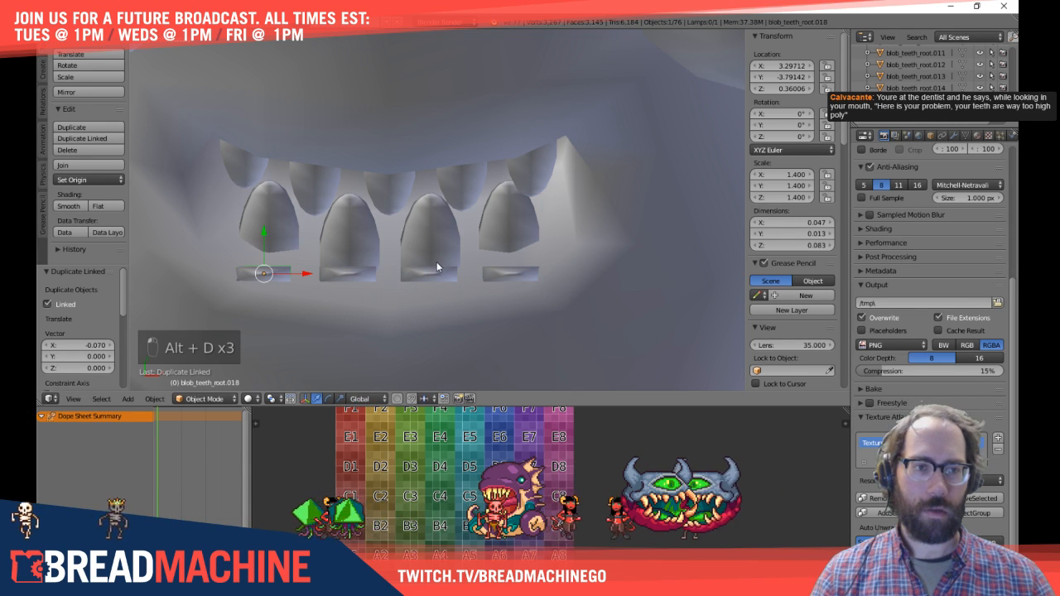
Step: Move the two outermost new teeth about 0.017 along Y to follow the curve of the lower lip
shift+right_click(488, 273)
key(alt+d)
key(y)
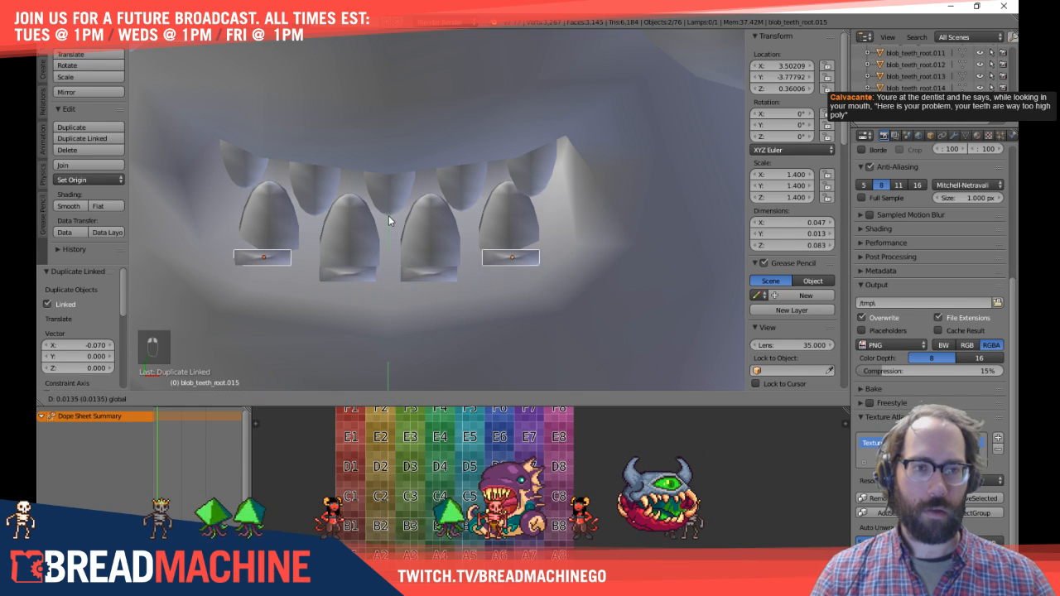
click(389, 212)
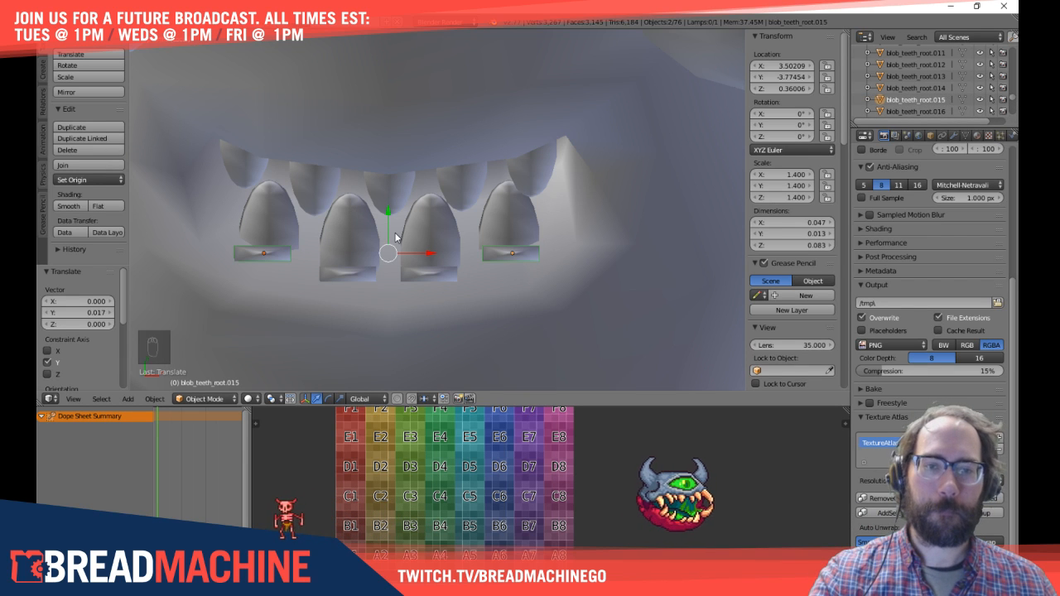
middle_drag(477, 277, 448, 199)
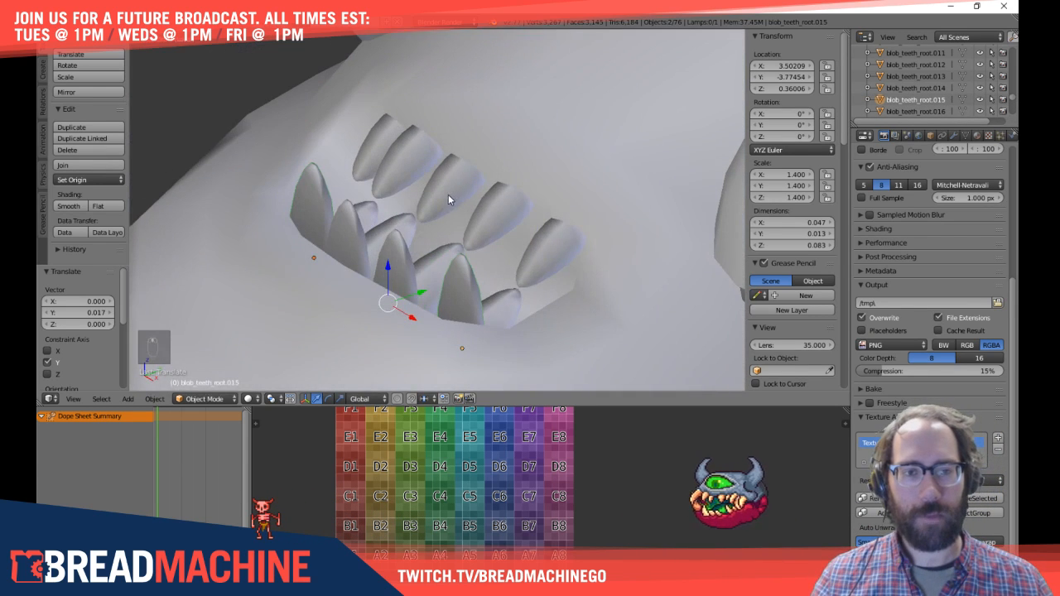
Step: Duplicate the four lower front teeth in place as unlinked copies, using the side view
right_click(313, 194)
shift+right_click(354, 238)
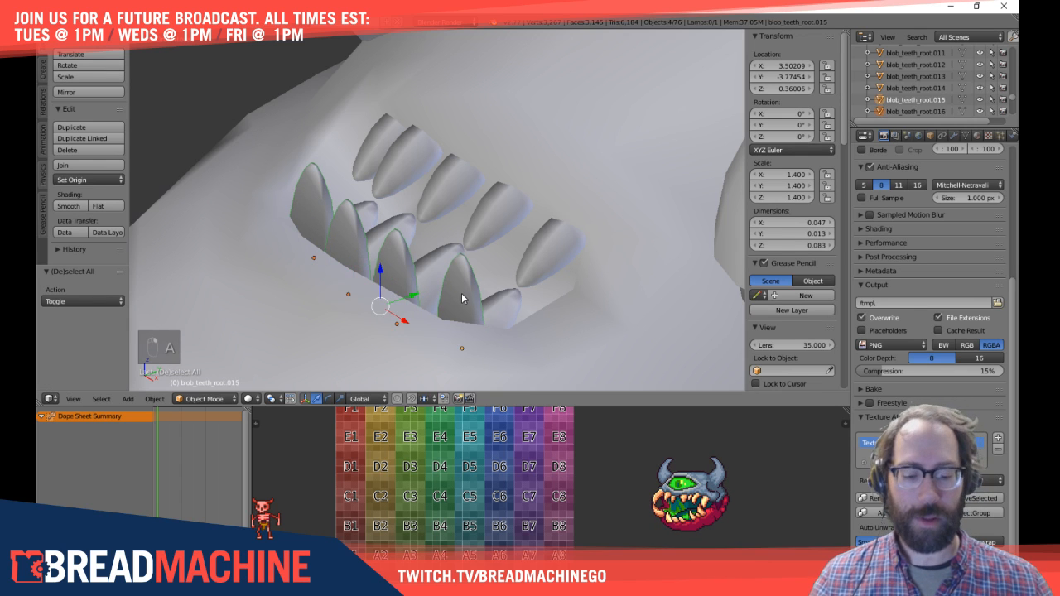
key(KP_3)
key(z)
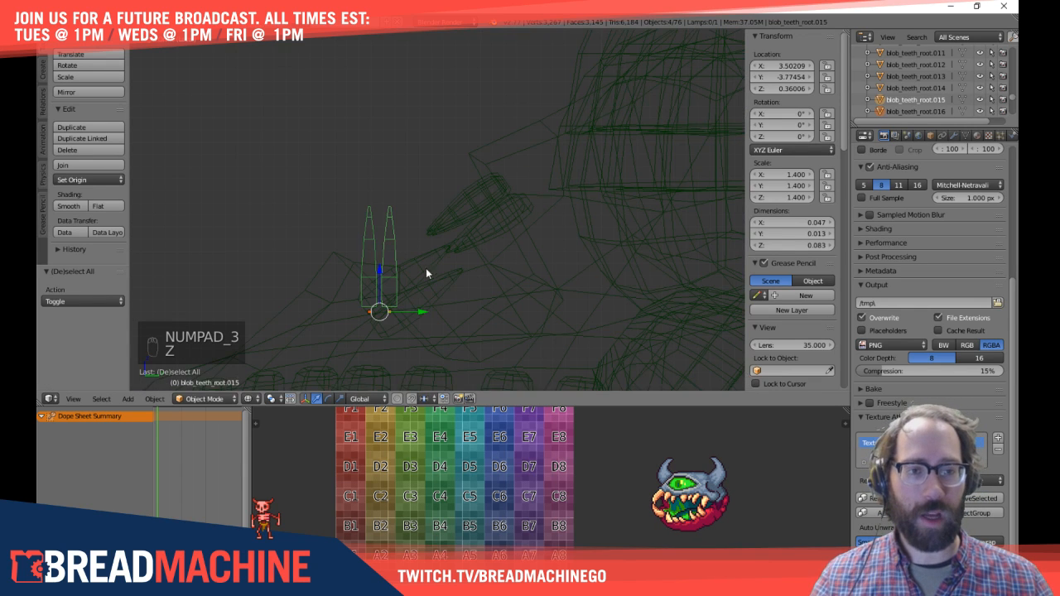
shift+middle_drag(414, 256, 467, 288)
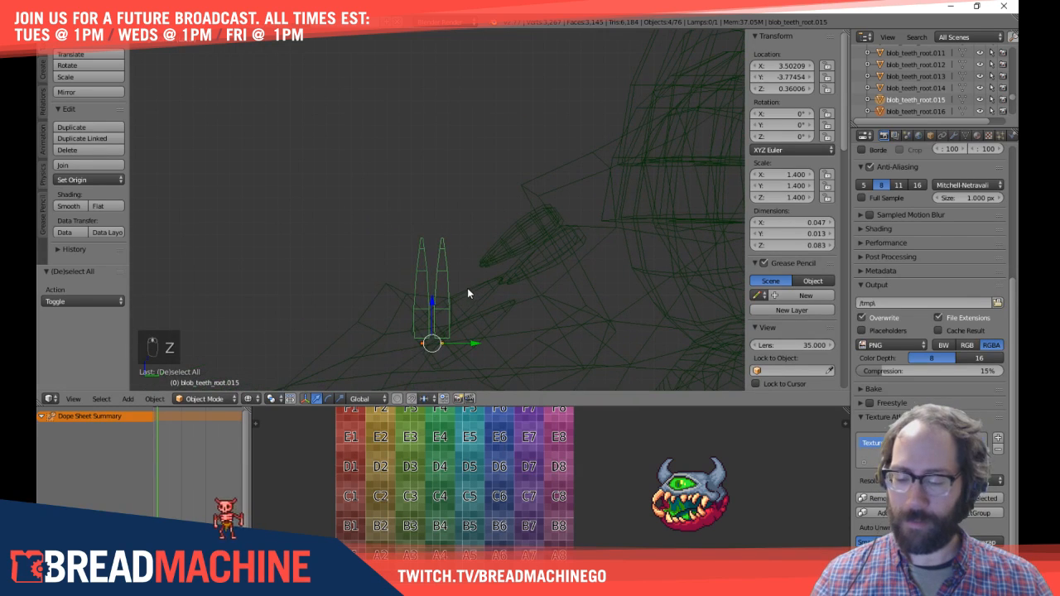
key(shift+d)
right_click(433, 226)
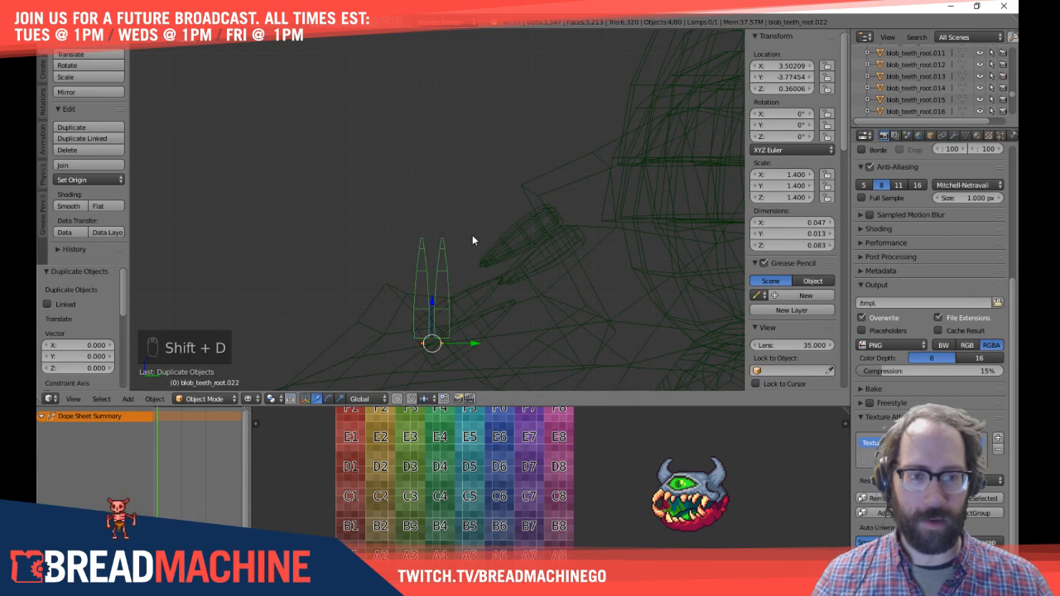
key(alt+z)
key(alt+z)
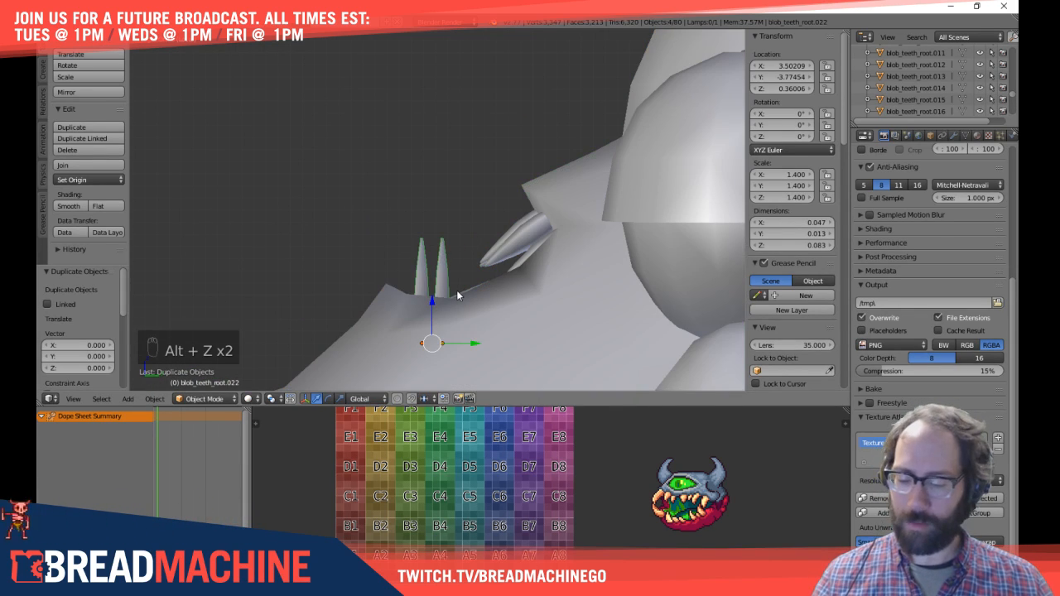
Step: Try linked copies of the four lower front teeth, offset about -0.021 along Y and 0.102 along Z, and delete them
key(alt+d)
click(427, 223)
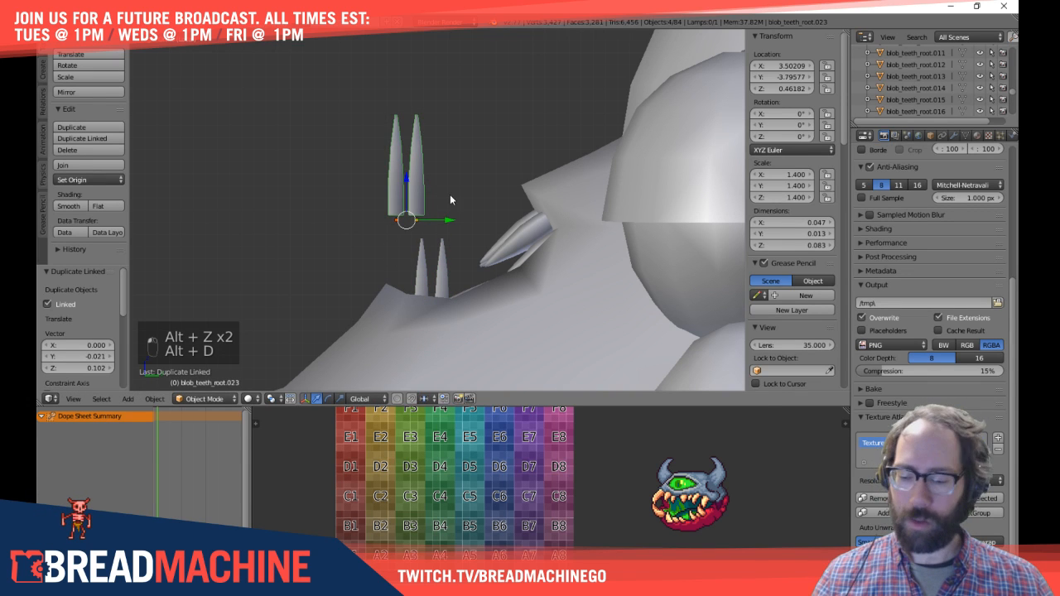
key(Tab)
middle_drag(499, 177, 559, 245)
scroll(560, 241, down, 7)
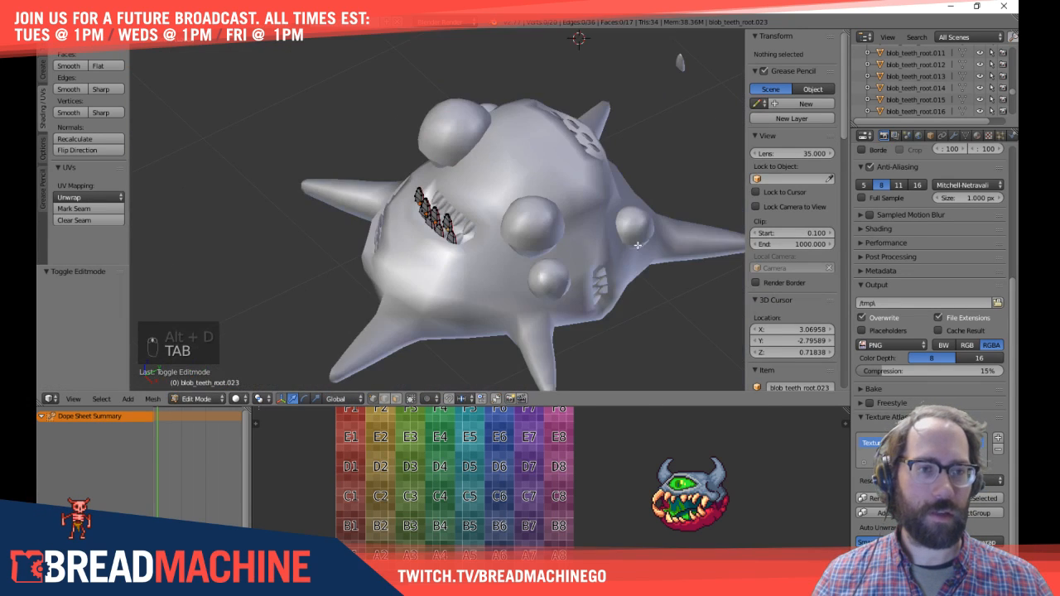
middle_drag(638, 245, 484, 248)
key(Tab)
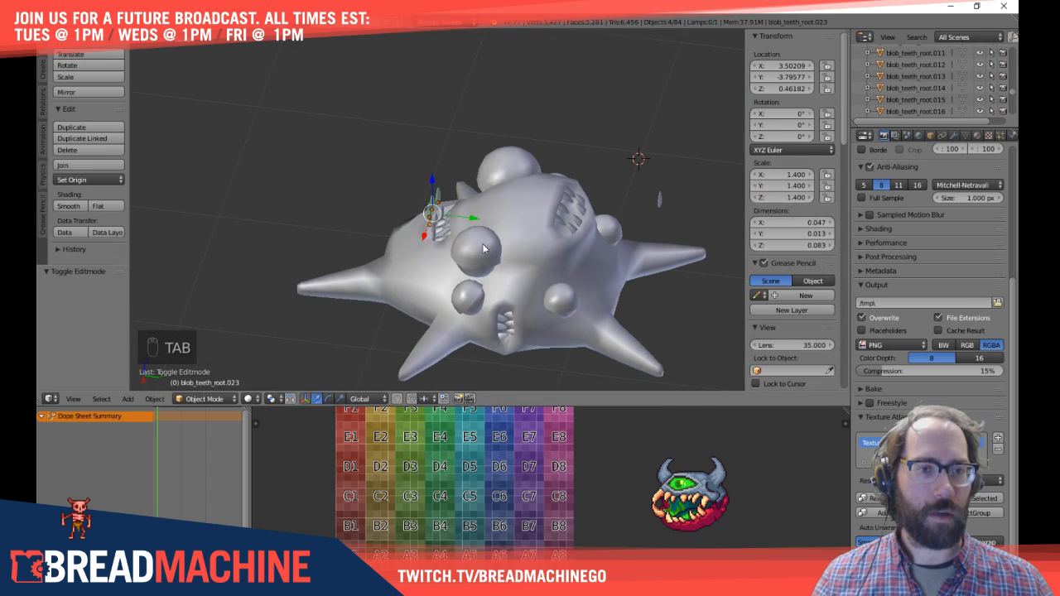
scroll(483, 248, up, 8)
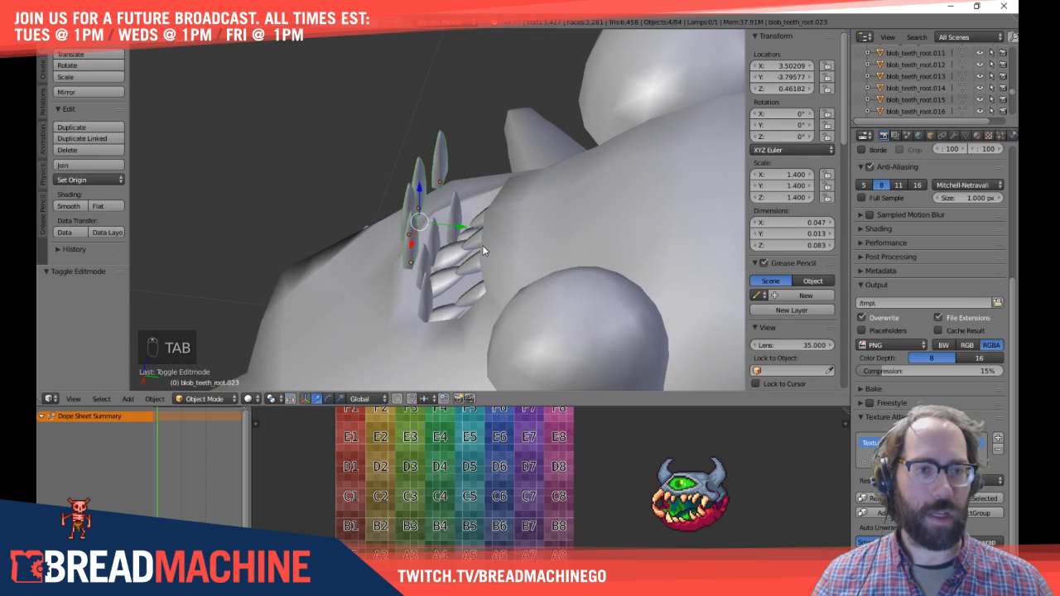
key(x)
click(416, 212)
Step: Inspect teeth in the front and side mouths in edit mode to check which ones share mesh data
right_click(426, 283)
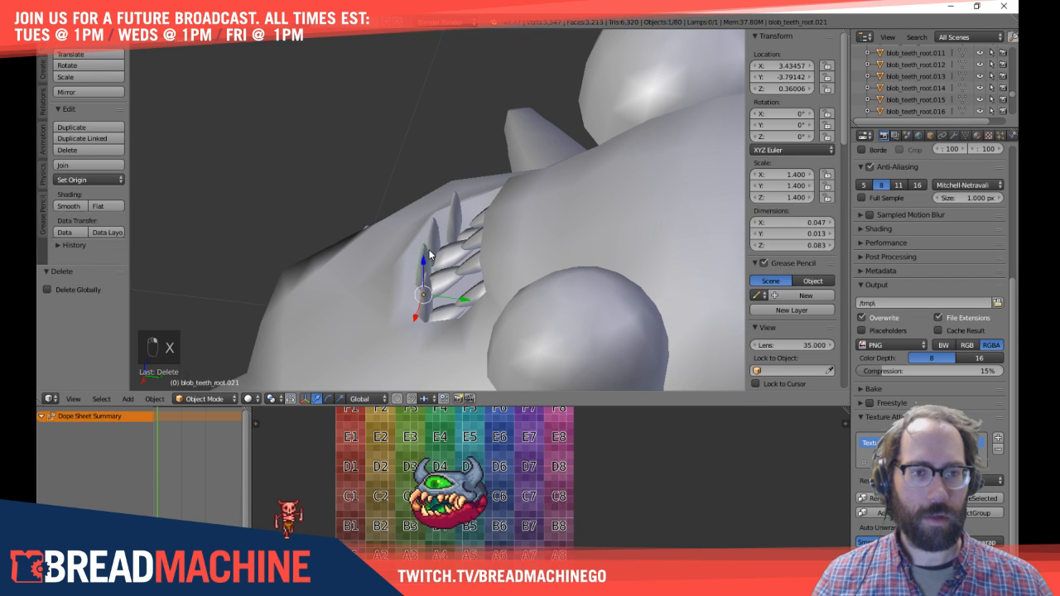
scroll(436, 248, down, 4)
key(Tab)
middle_drag(642, 291, 382, 206)
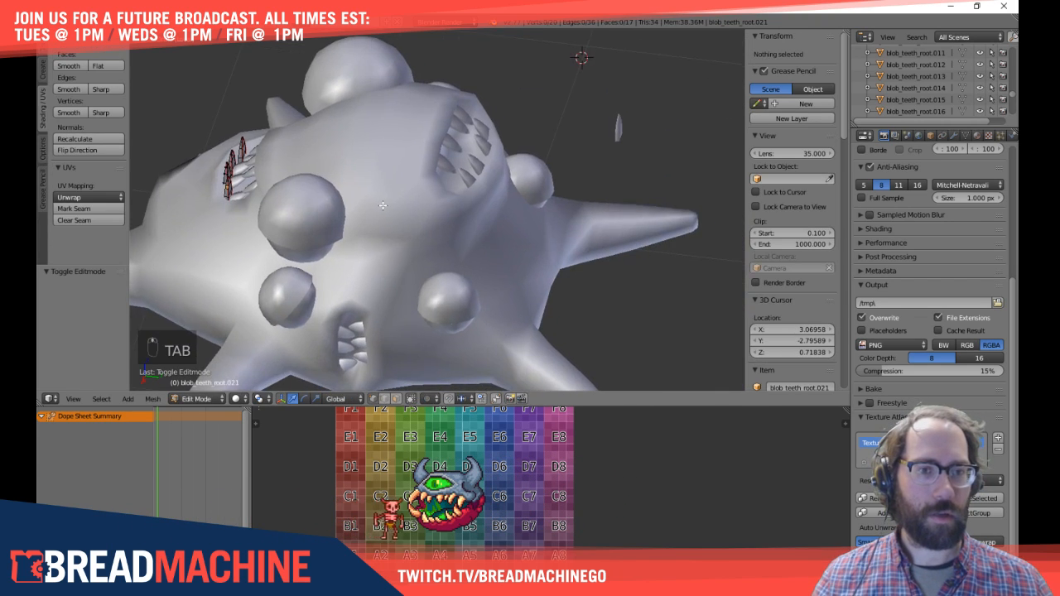
key(Tab)
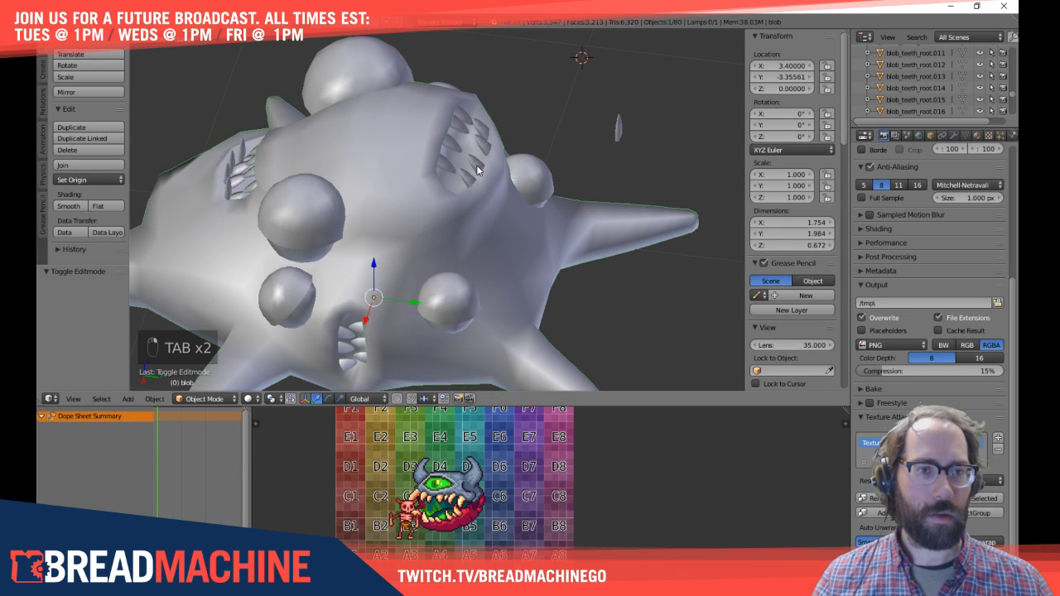
key(Tab)
key(Tab)
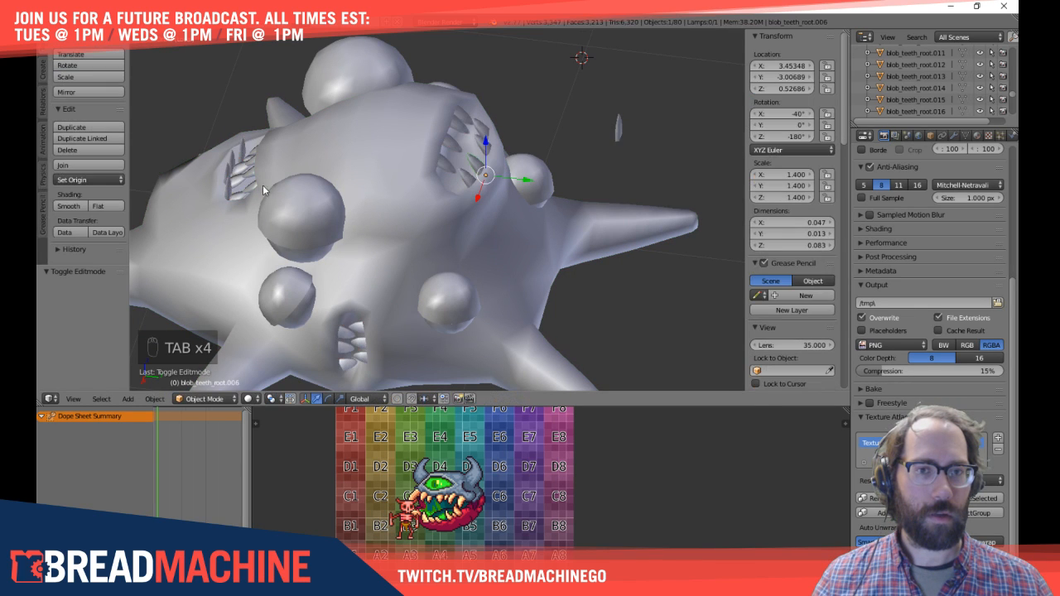
Step: Try deleting all vertices of one lower front tooth in edit mode, and undo the deletion
middle_drag(244, 174, 347, 202)
key(g)
click(294, 173)
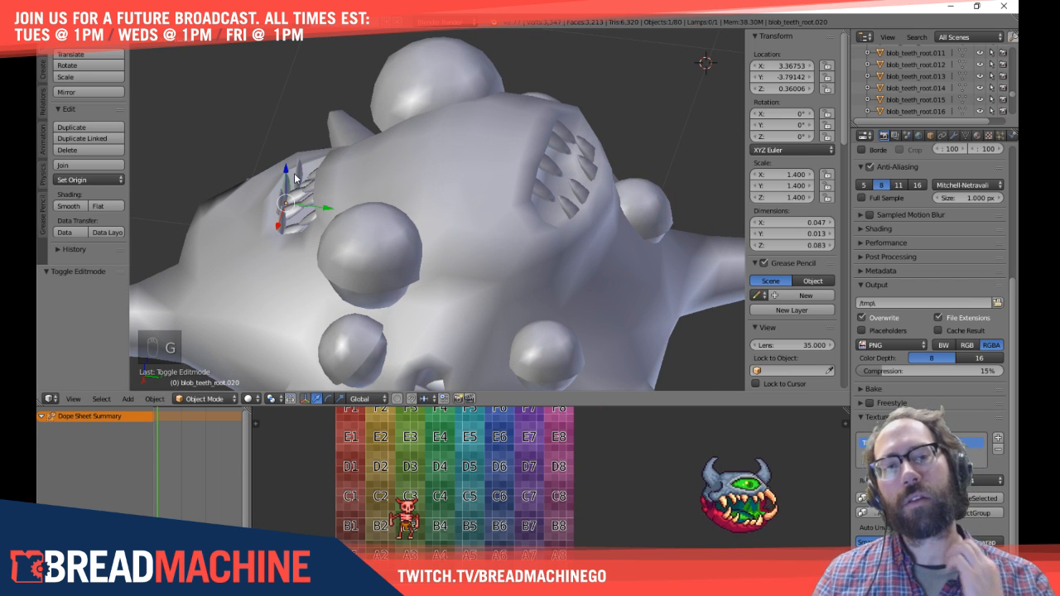
key(Tab)
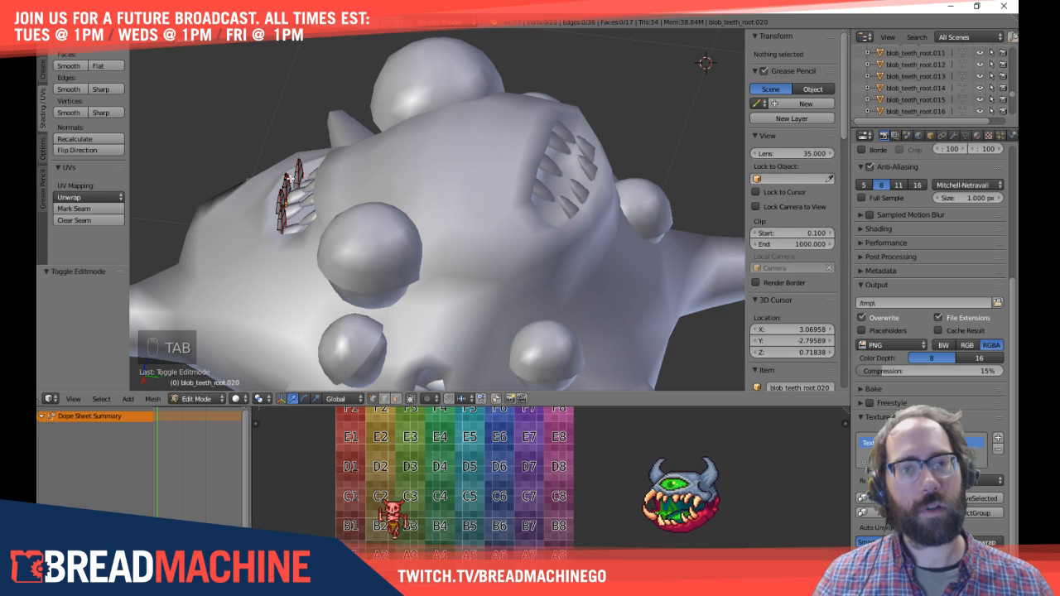
key(a)
key(a)
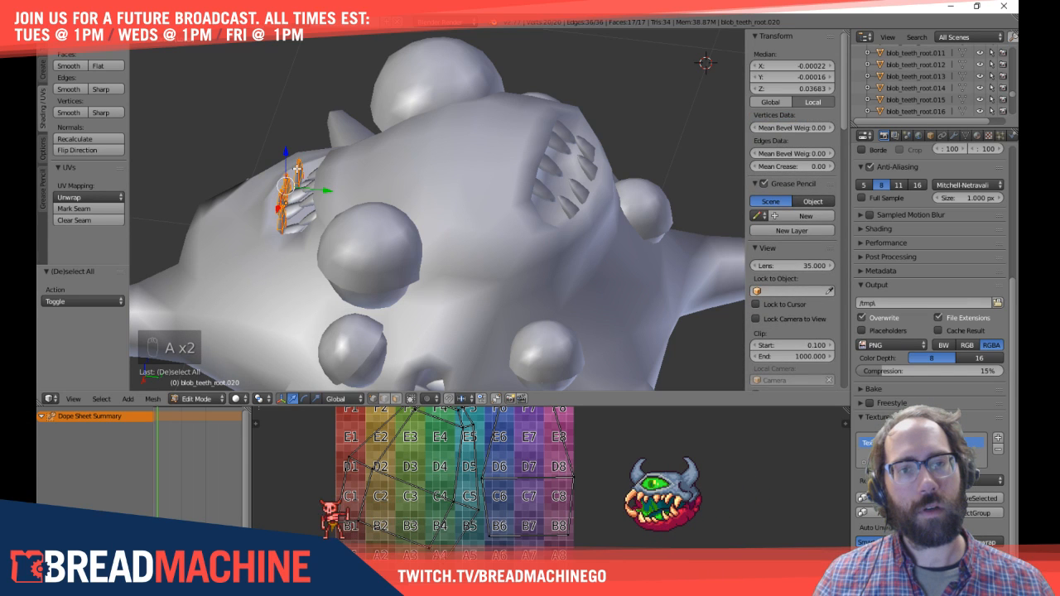
key(x)
click(297, 169)
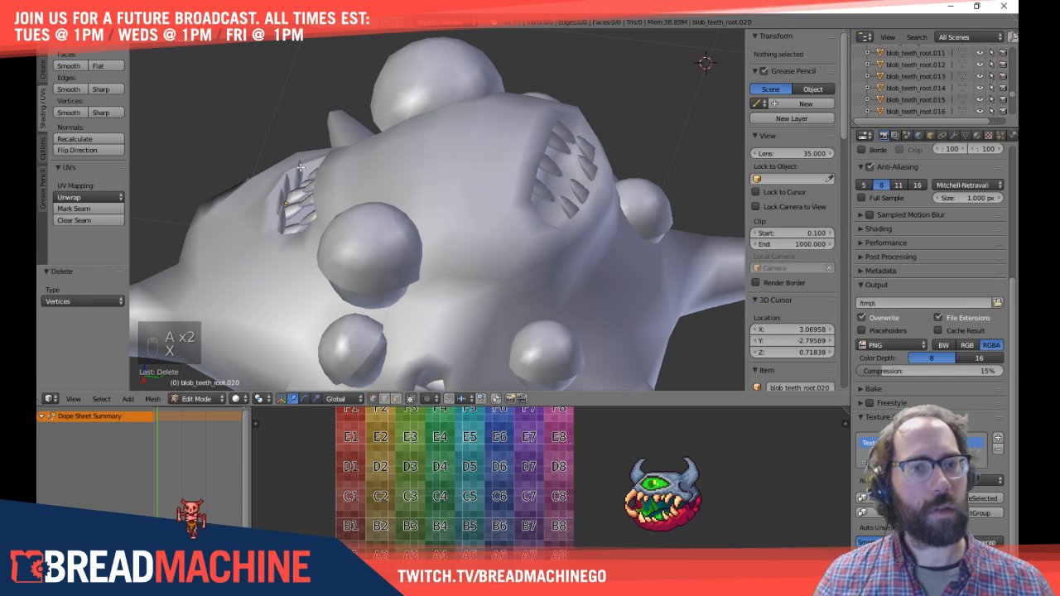
key(Tab)
scroll(313, 181, up, 3)
shift+middle_drag(339, 202, 457, 227)
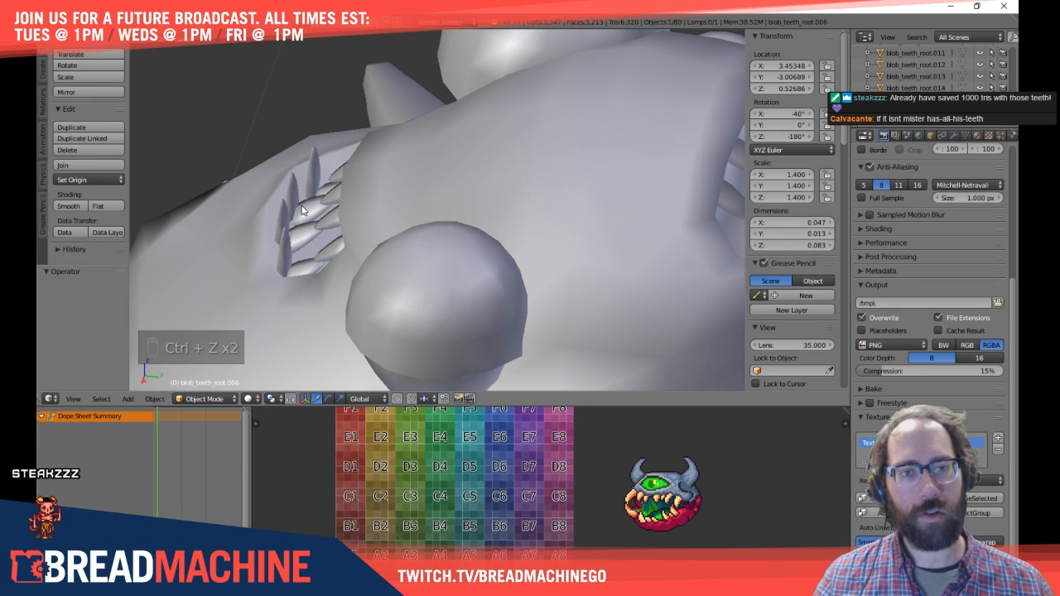
Step: Pull two of the overlapping unlinked teeth outward along Y, the first by about 0.040, and check their linked copies
key(Tab)
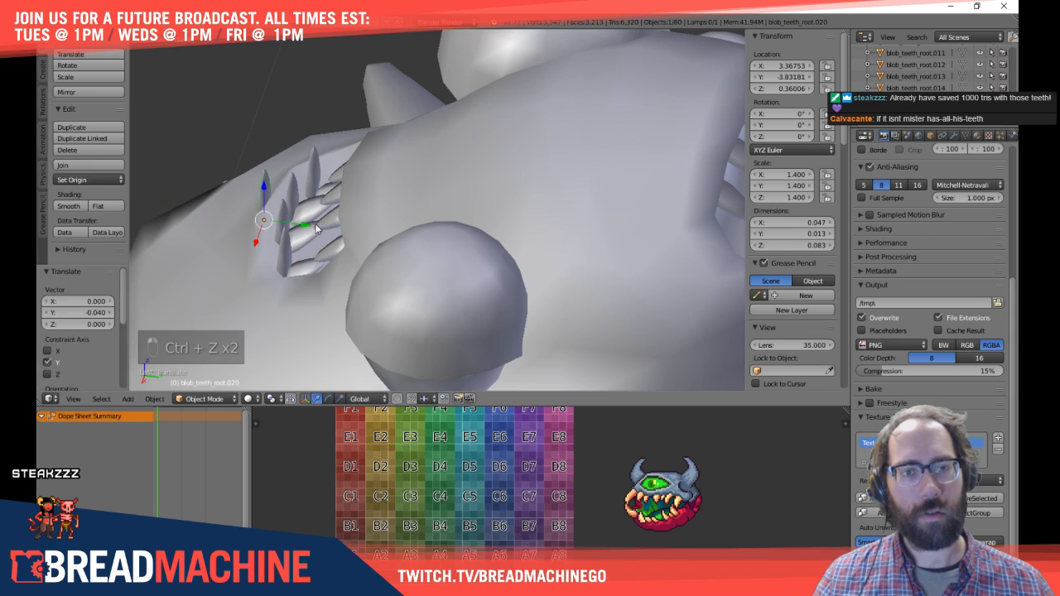
scroll(332, 229, down, 3)
scroll(391, 233, up, 3)
key(Tab)
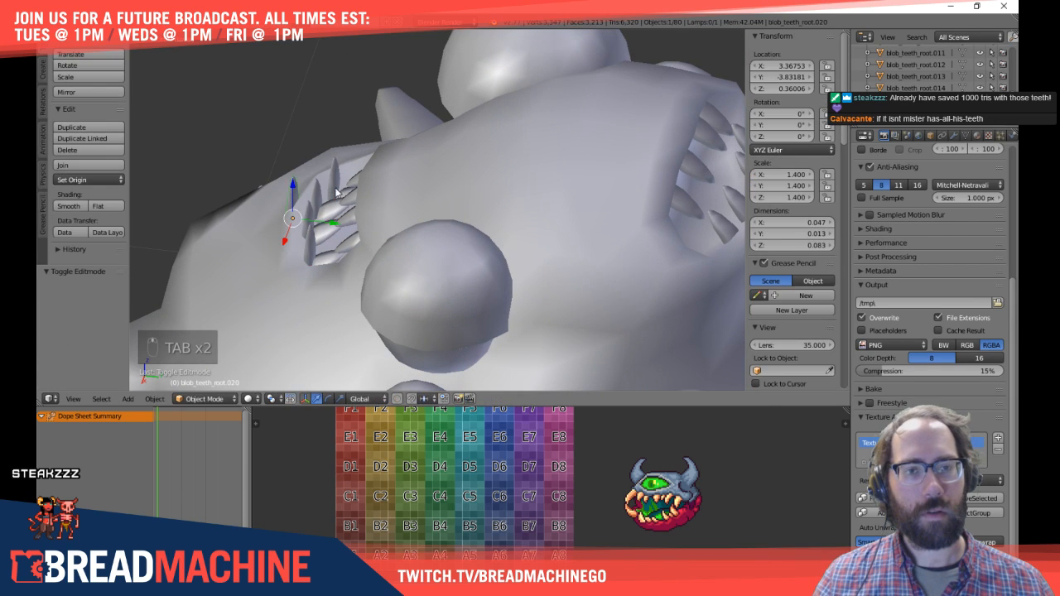
key(Tab)
key(Tab)
key(g)
key(y)
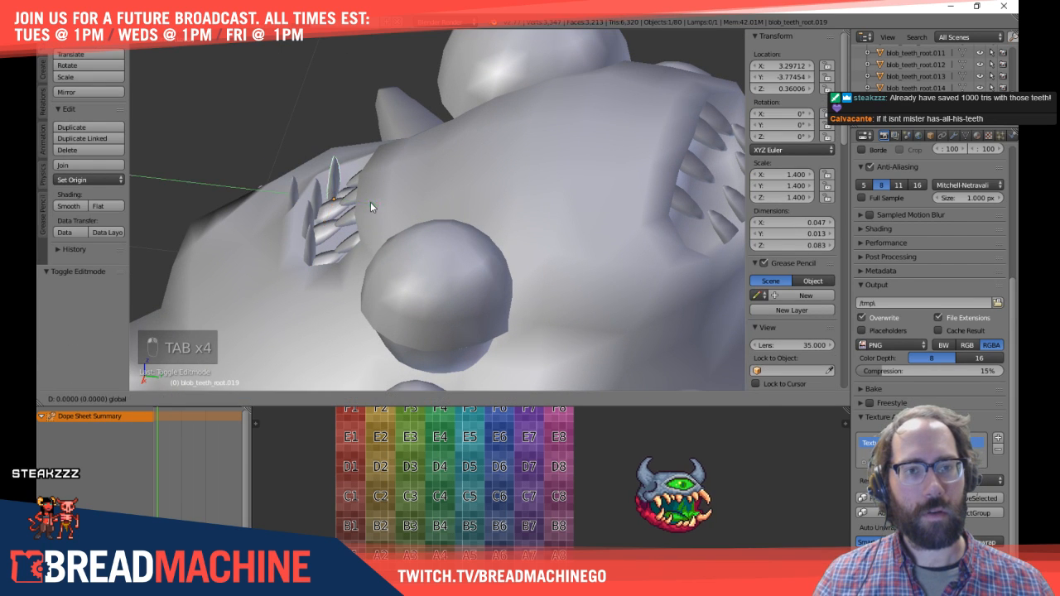
click(335, 209)
key(Tab)
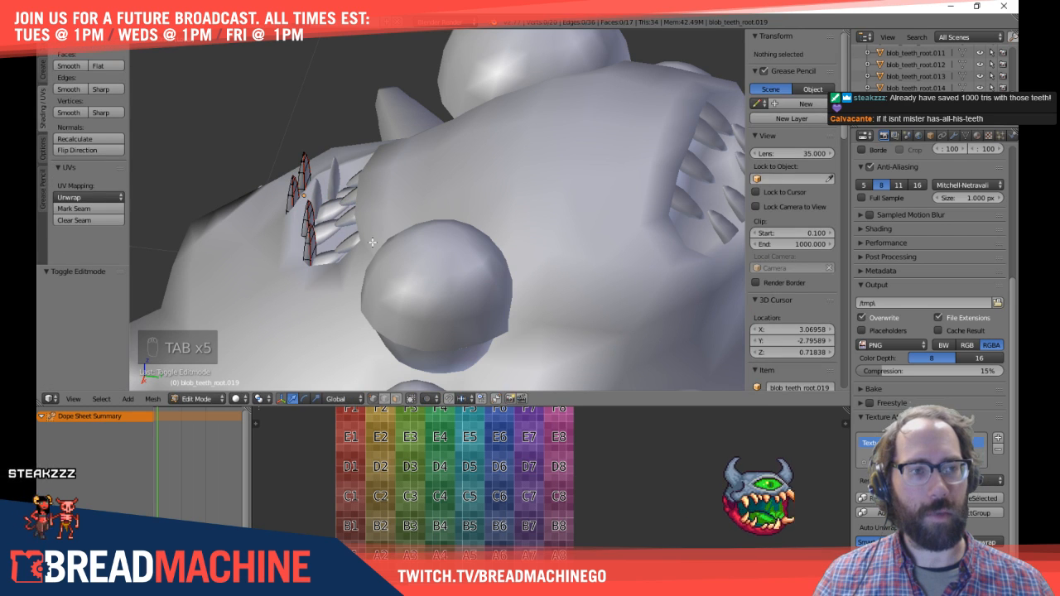
Step: Pull the two remaining unlinked teeth outward along Y from the originals, one of them to about Y -3.823
key(Tab)
right_click(310, 224)
key(Tab)
key(Tab)
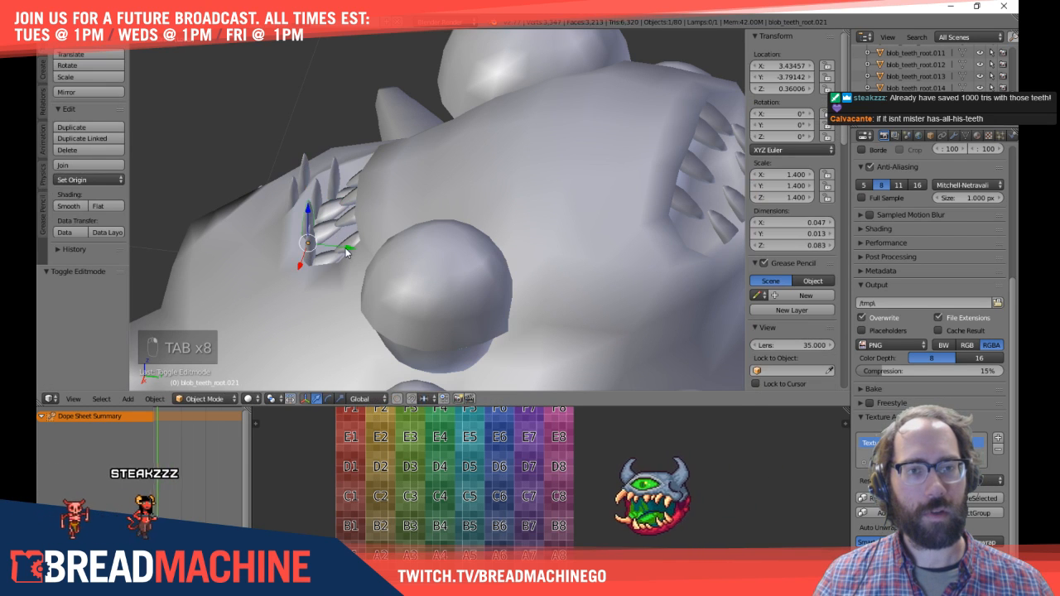
drag(346, 246, 325, 256)
key(Tab)
key(Tab)
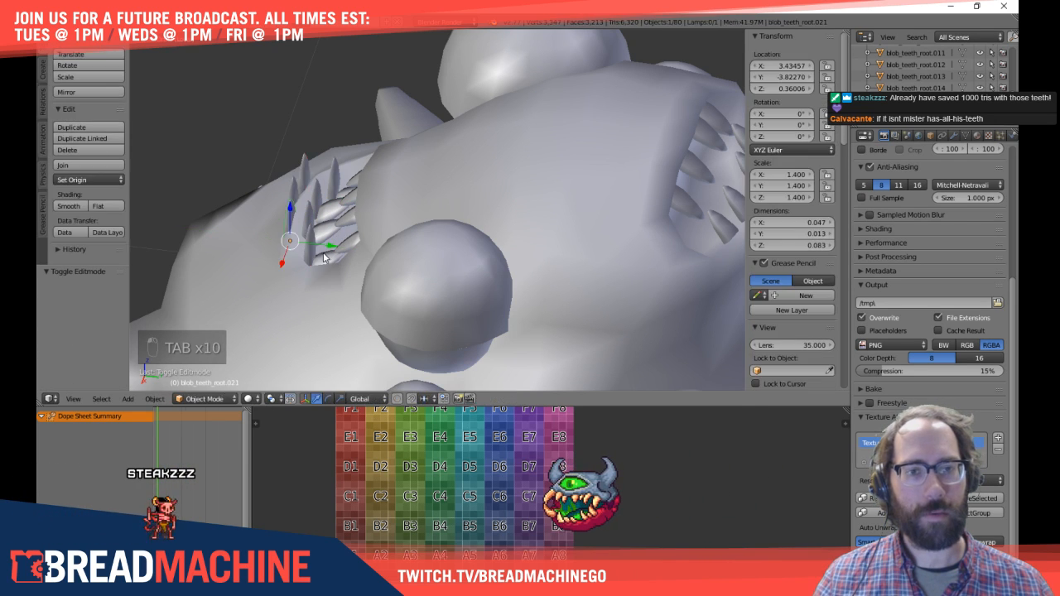
key(Tab)
key(Tab)
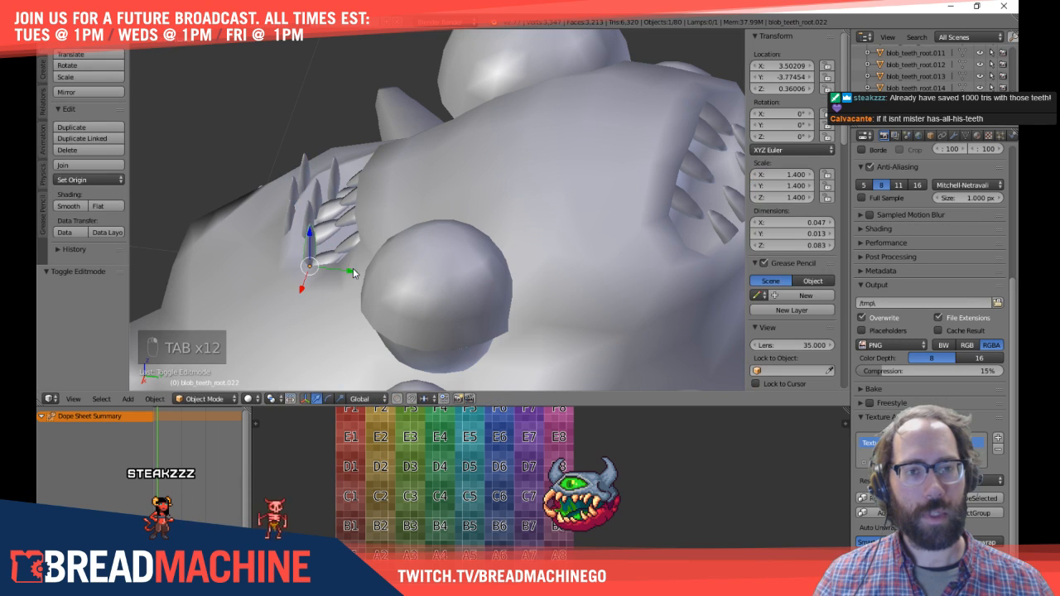
drag(326, 276, 324, 276)
Step: Check the original teeth's links in edit mode and delete the four unlinked duplicates in front of the lower lip
right_click(299, 232)
key(Tab)
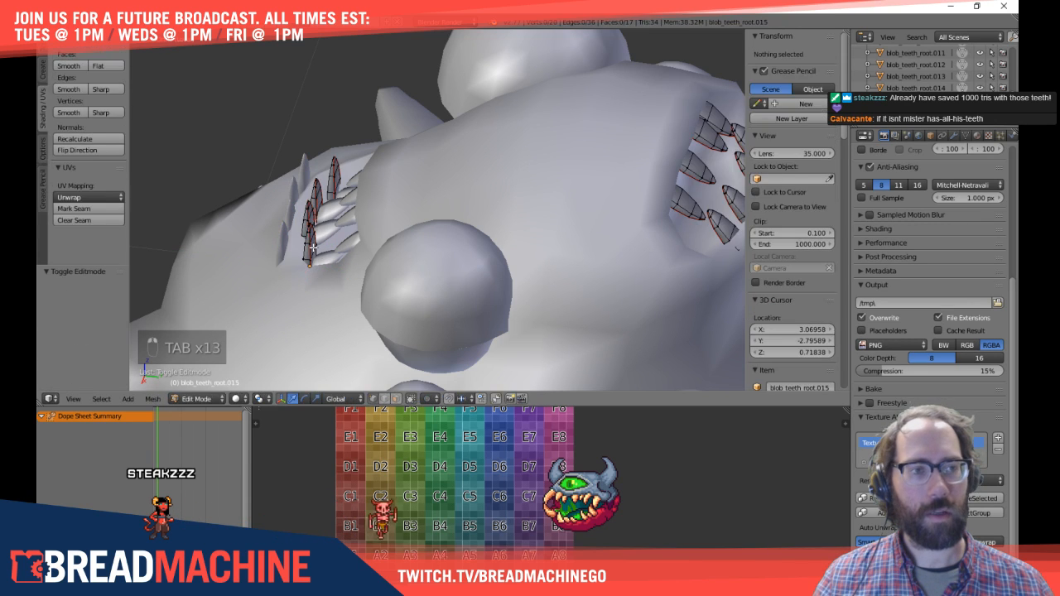
key(Tab)
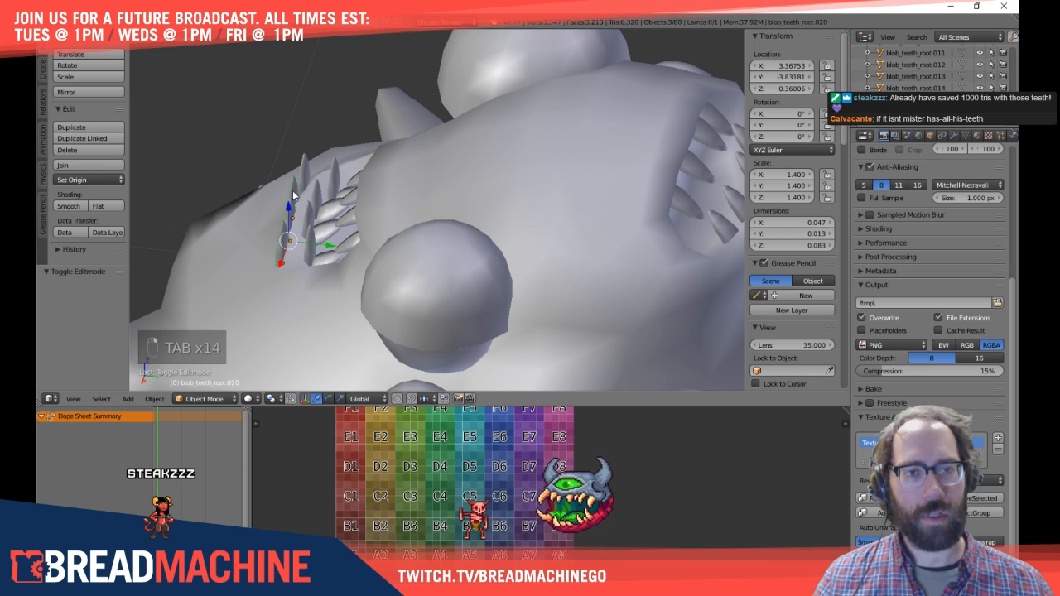
key(x)
click(303, 179)
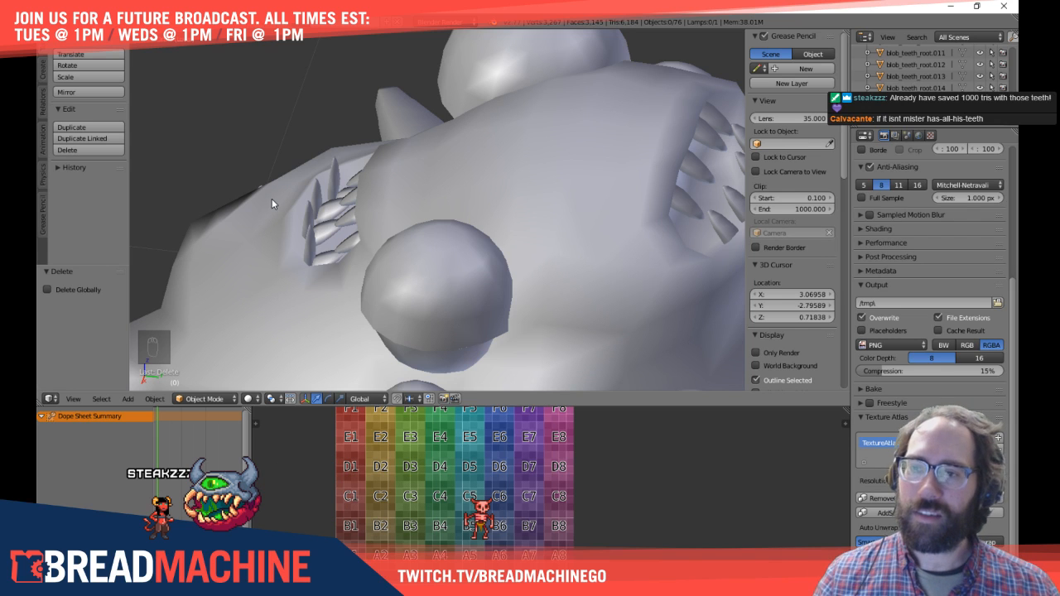
Step: Make a linked duplicate of the end lower front tooth in side view, offset about 0.036 along Y and 0.094 along Z
middle_drag(299, 222, 469, 307)
key(KP_3)
scroll(367, 244, up, 3)
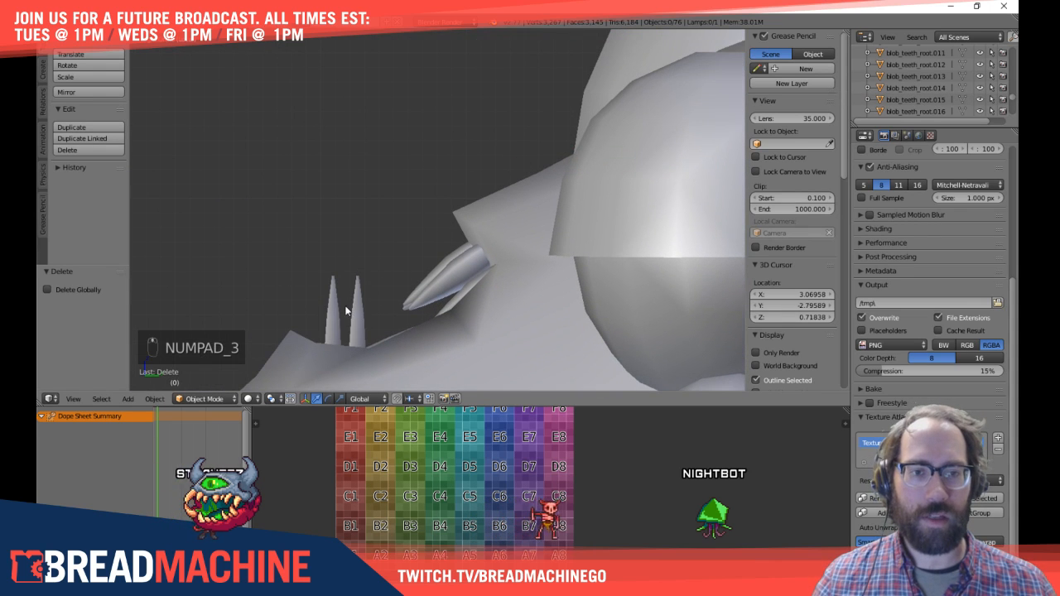
shift+middle_drag(376, 271, 375, 214)
right_click(361, 260)
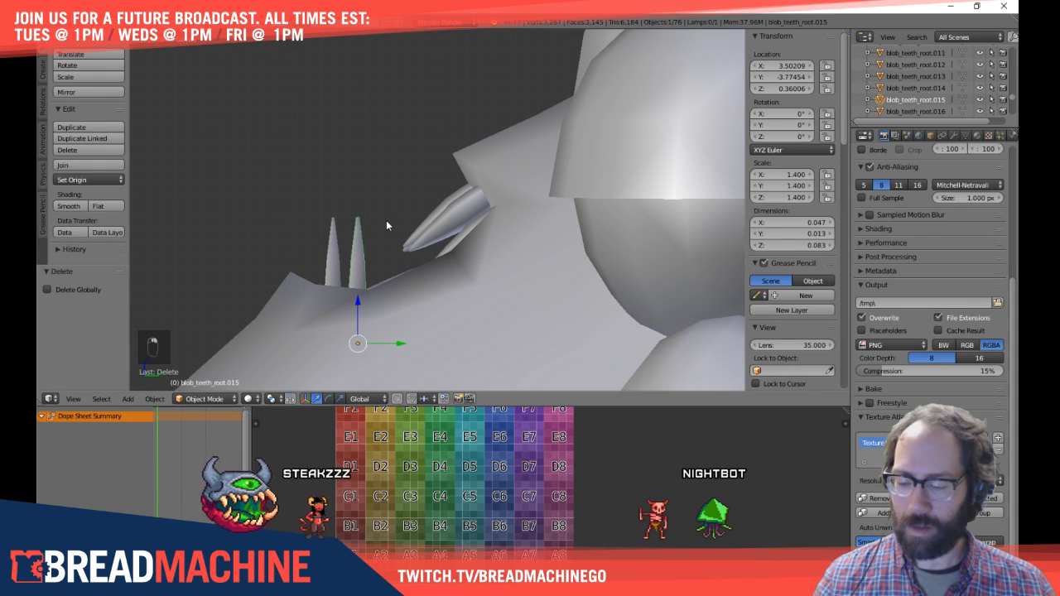
key(alt+d)
click(449, 109)
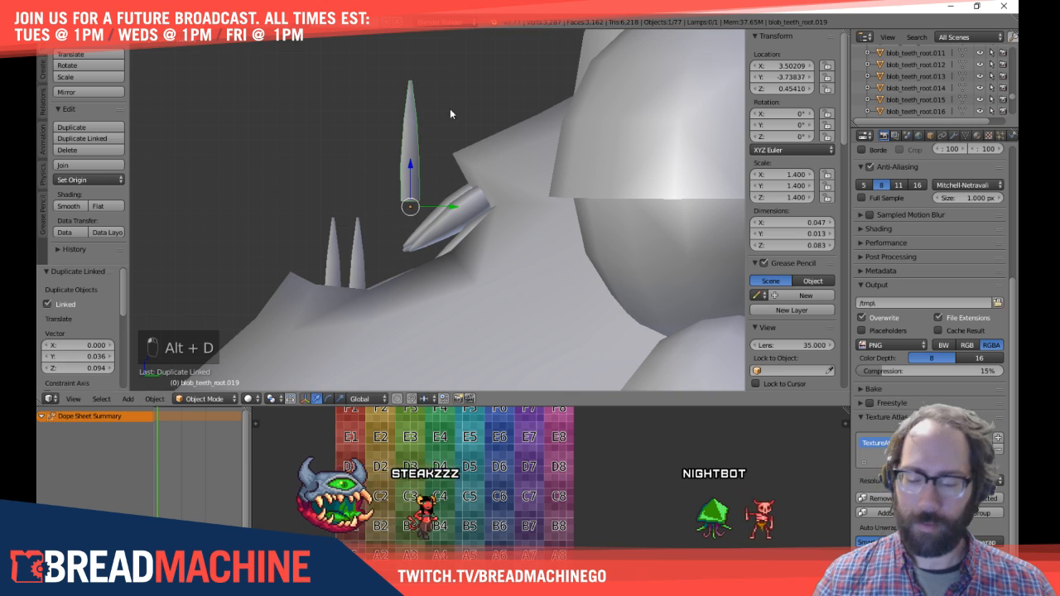
key(Tab)
key(Tab)
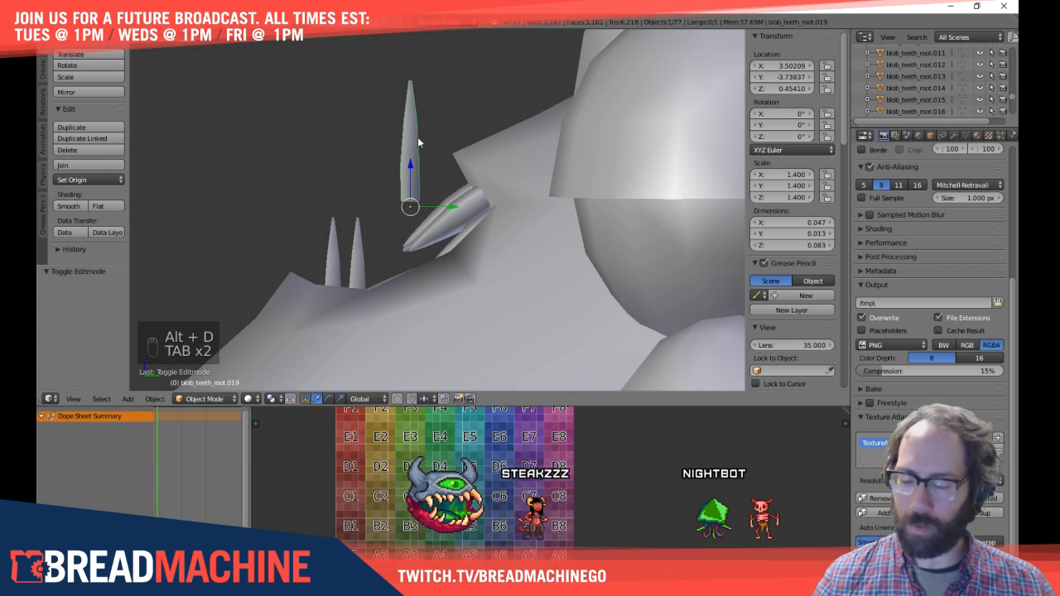
Step: Rotate the new tooth copy 180° in the front view so that it points downward
key(KP_1)
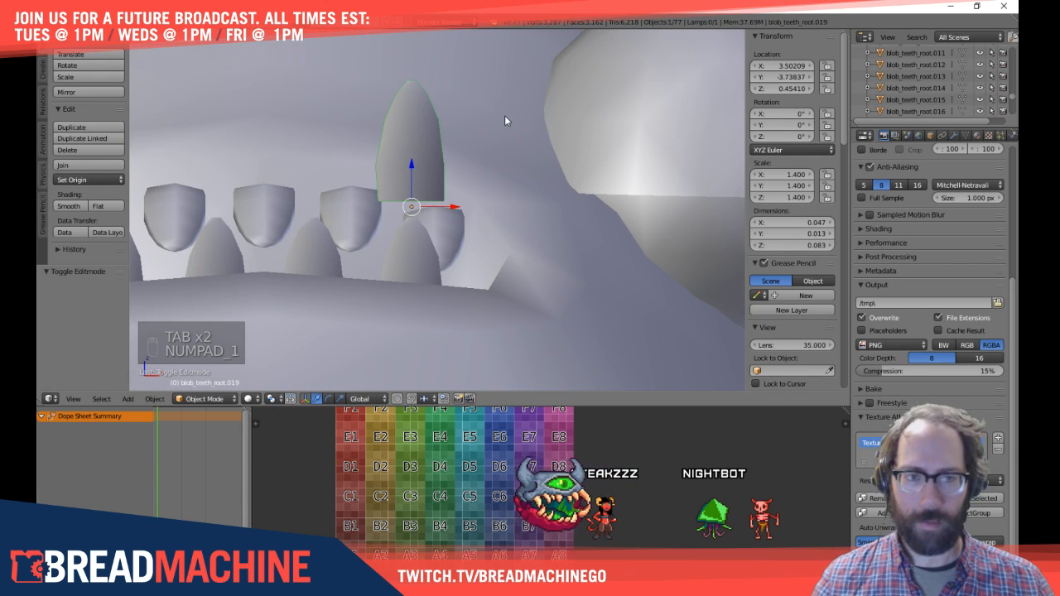
key(r)
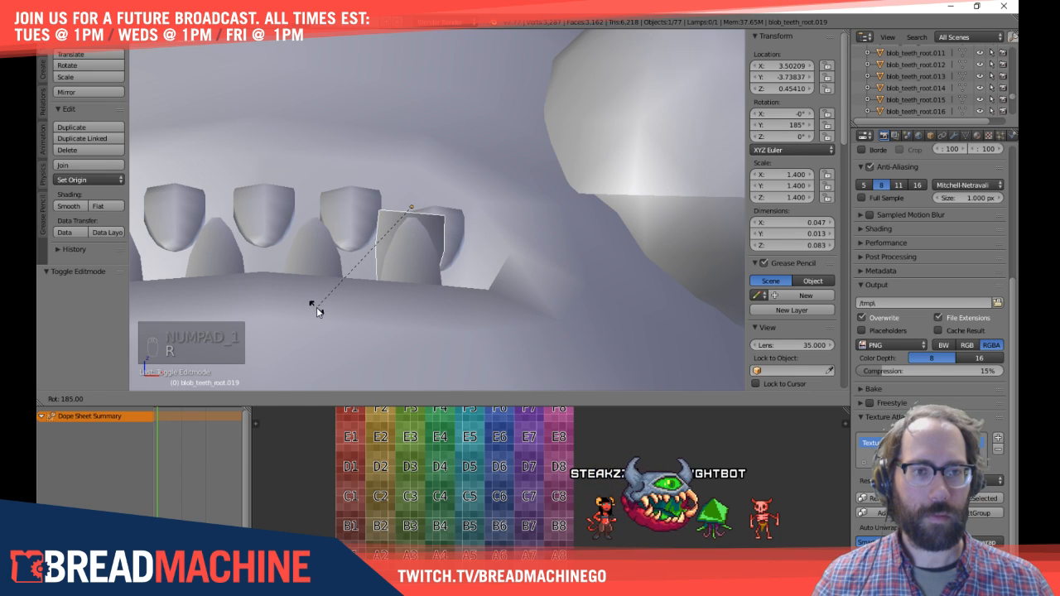
click(322, 313)
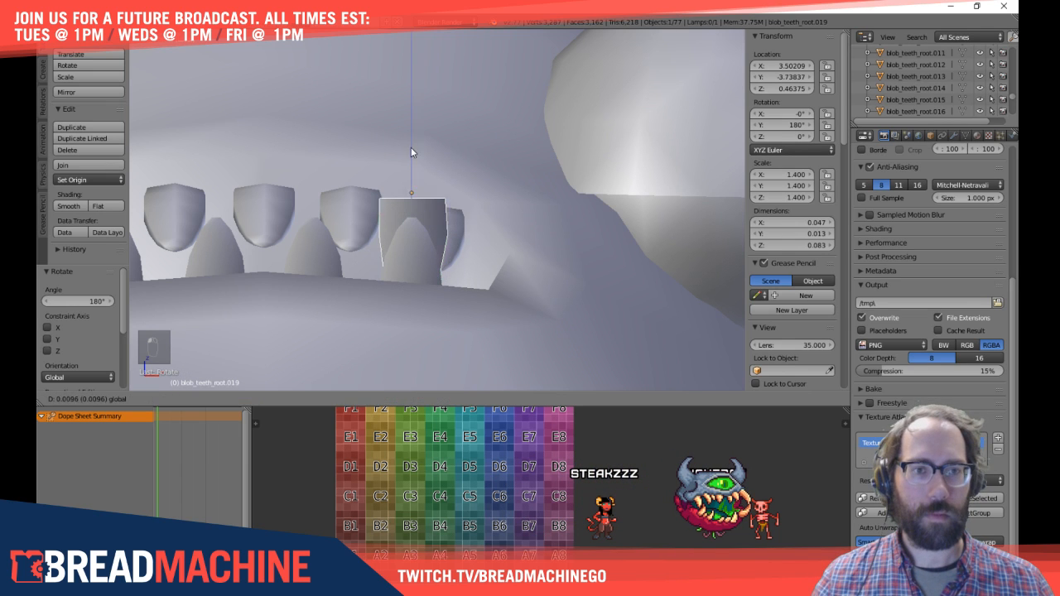
Step: Raise the flipped tooth copy 0.050 along Z above the lower teeth
click(409, 90)
shift+middle_drag(411, 163, 544, 182)
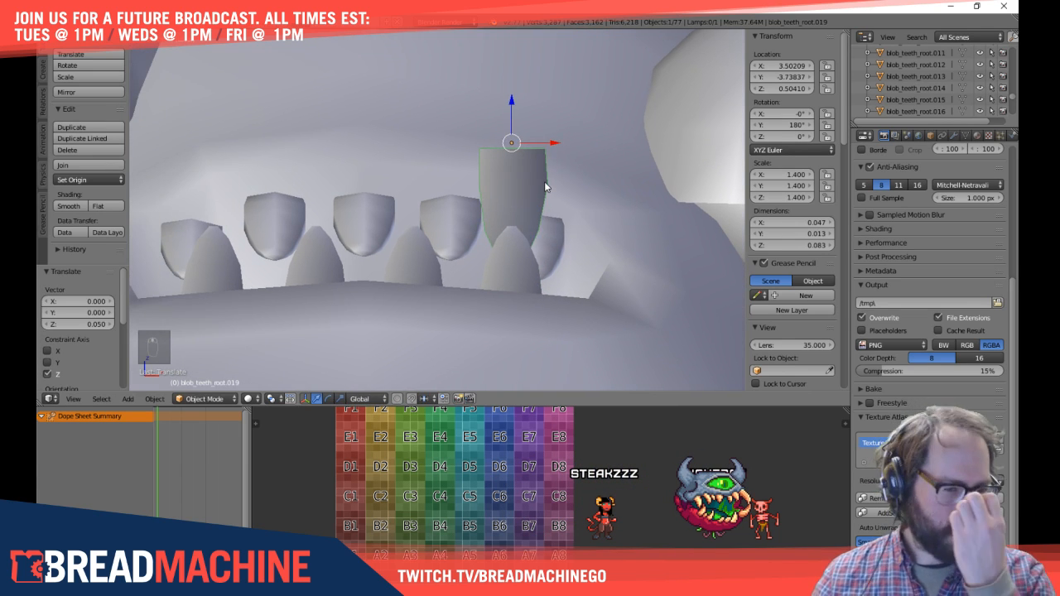
key(KP_7)
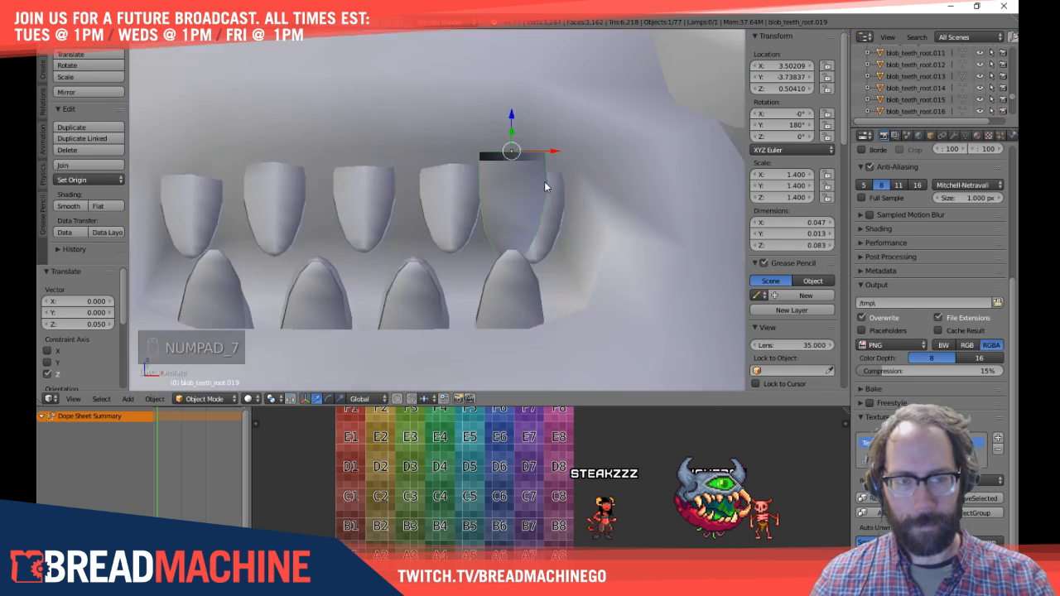
Step: Duplicate the raised tooth in top view and place the copy -0.042 along X
key(shift+d)
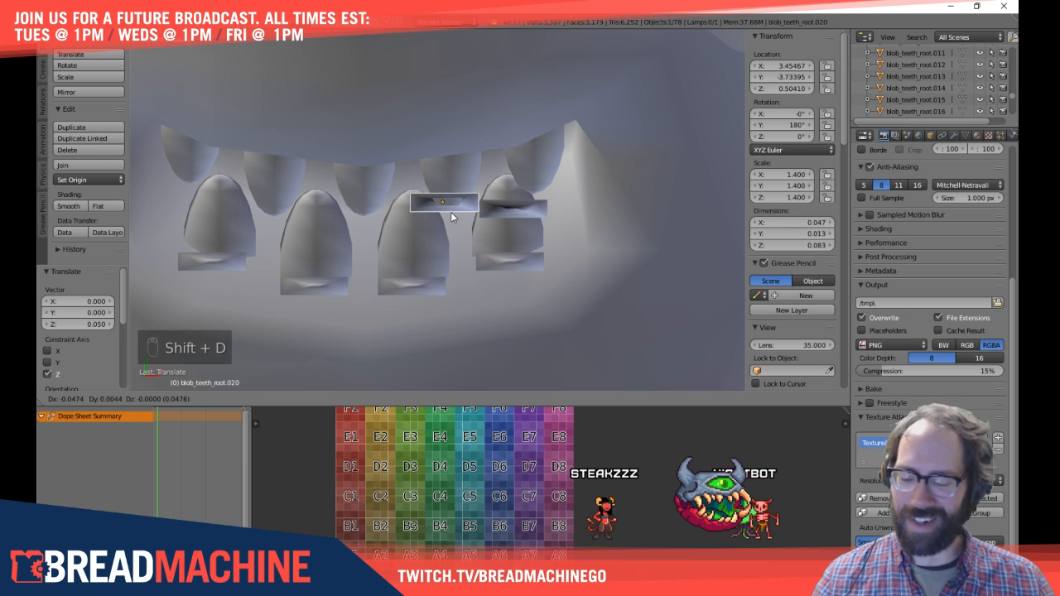
key(x)
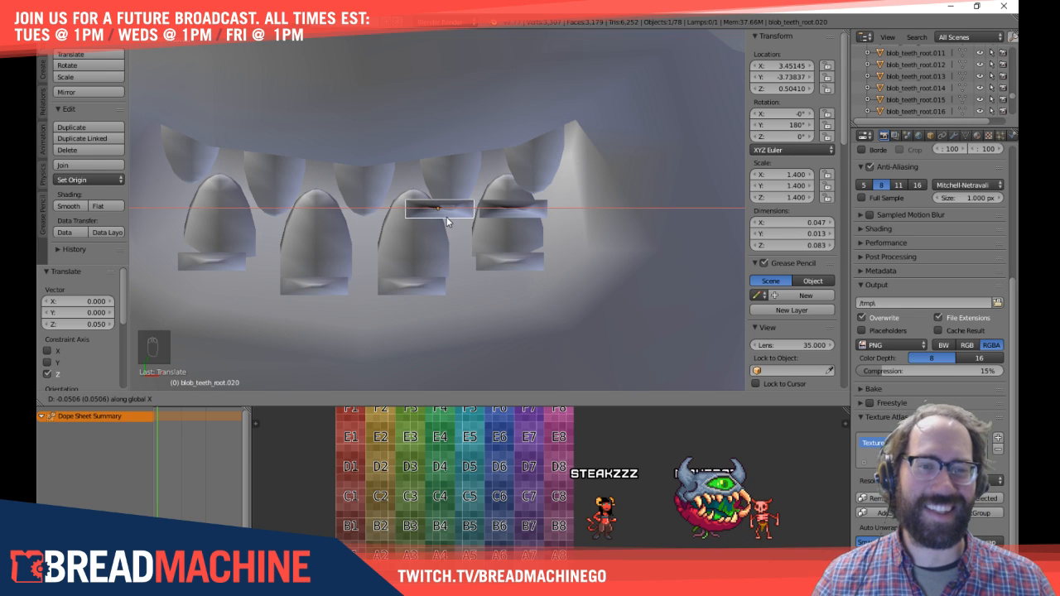
click(467, 219)
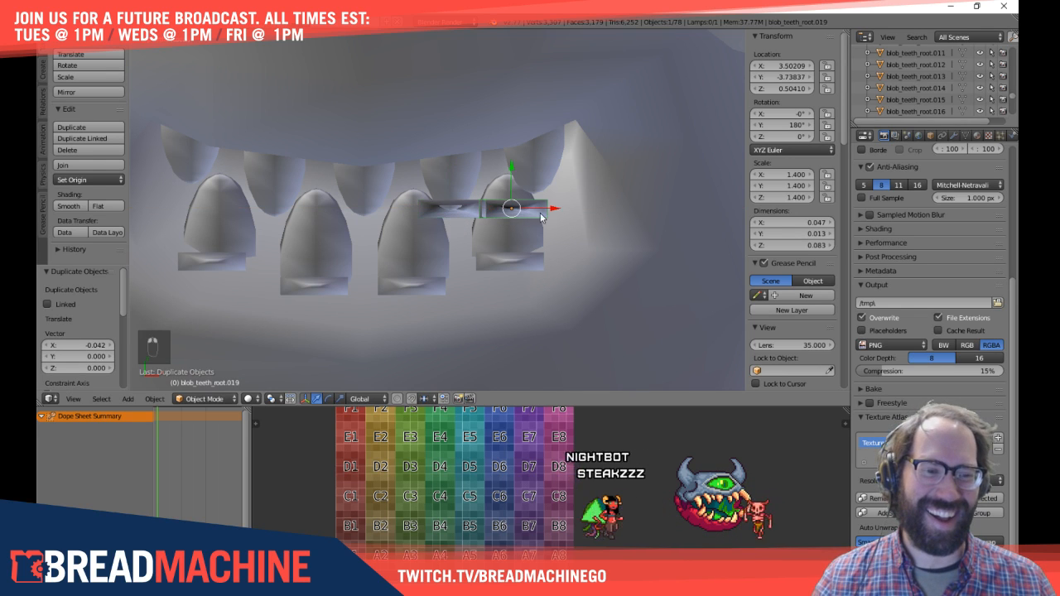
Step: Shift the original flipped tooth 0.014 along X toward the corner of the mouth
drag(557, 214, 569, 218)
click(575, 212)
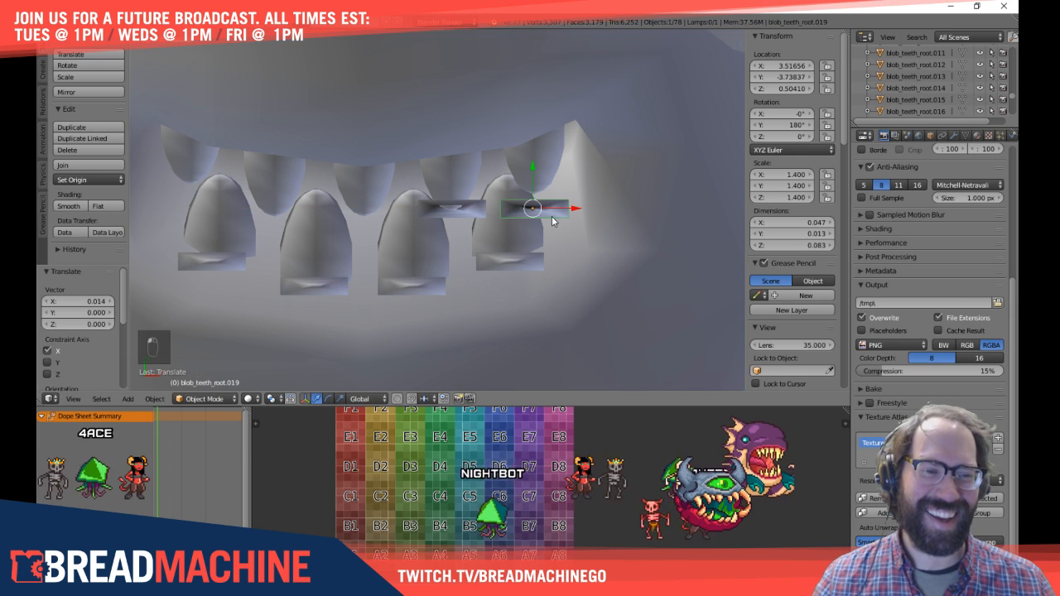
Step: Check in edit mode whether the two flipped teeth share mesh data and delete the unlinked duplicate
middle_drag(575, 213, 582, 253)
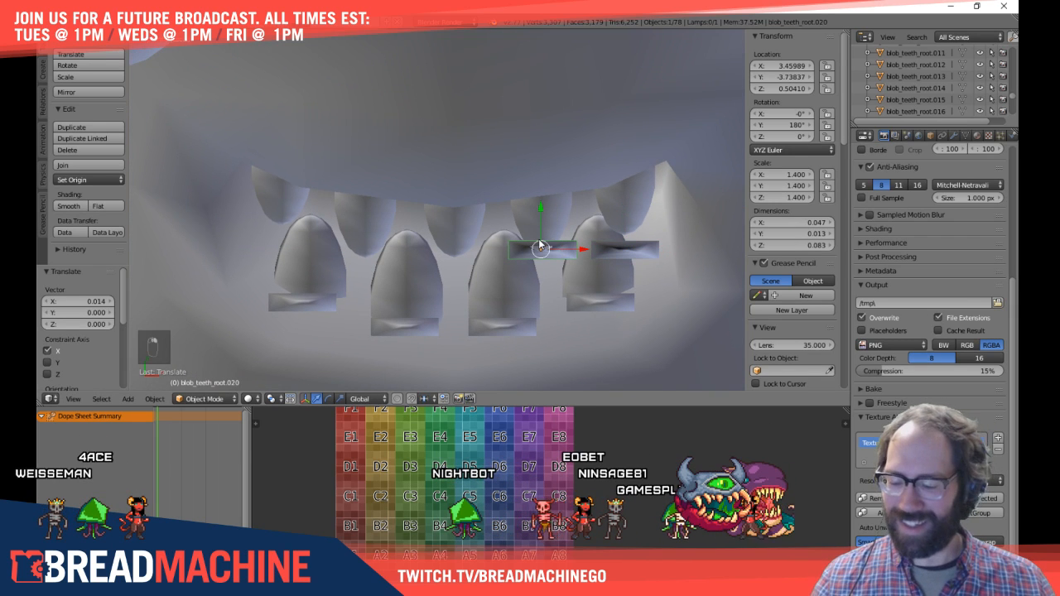
key(Tab)
key(Tab)
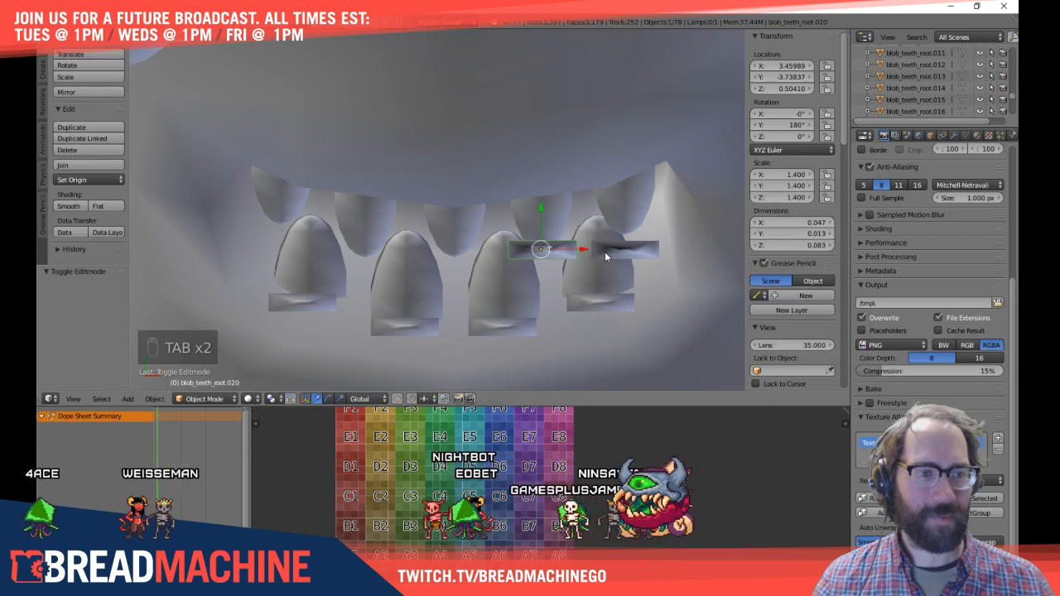
key(Tab)
key(Tab)
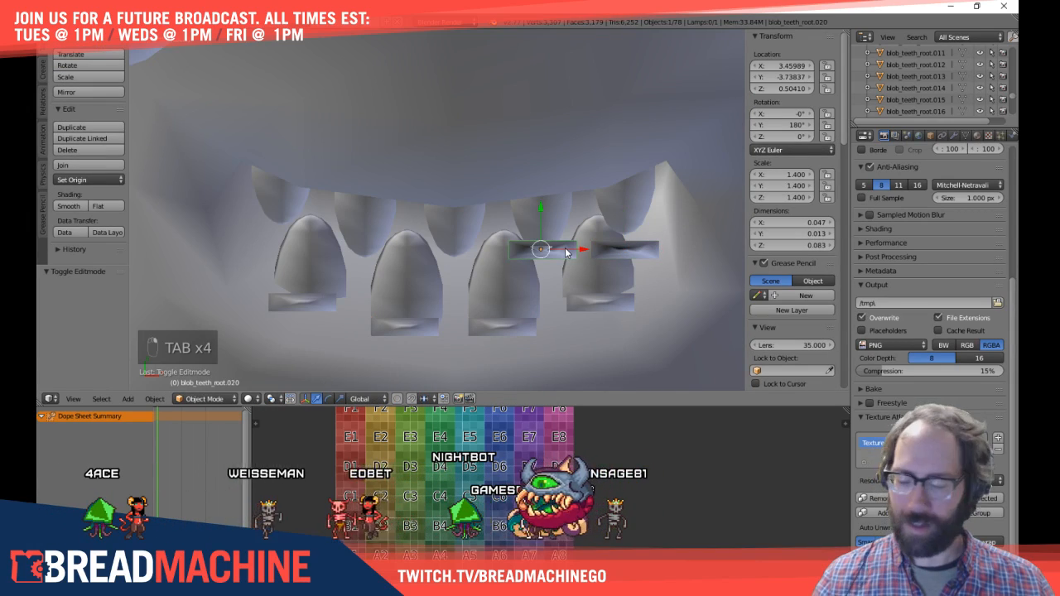
key(z)
key(z)
key(x)
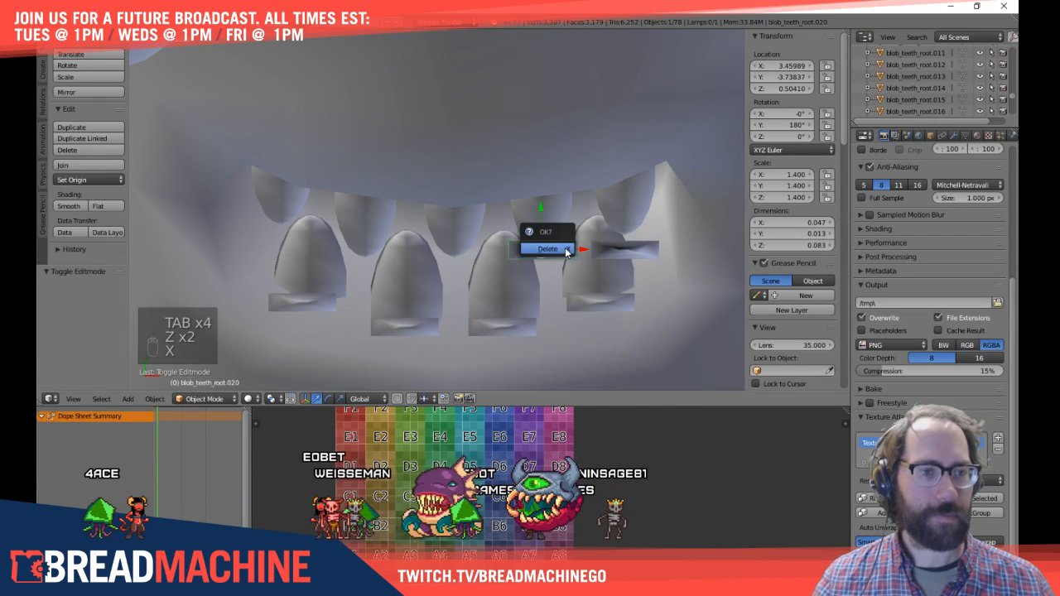
click(566, 251)
Step: Make three linked duplicates of the flipped end tooth in a row along X, offset -0.056, -0.060 and -0.064
right_click(612, 250)
key(alt+d)
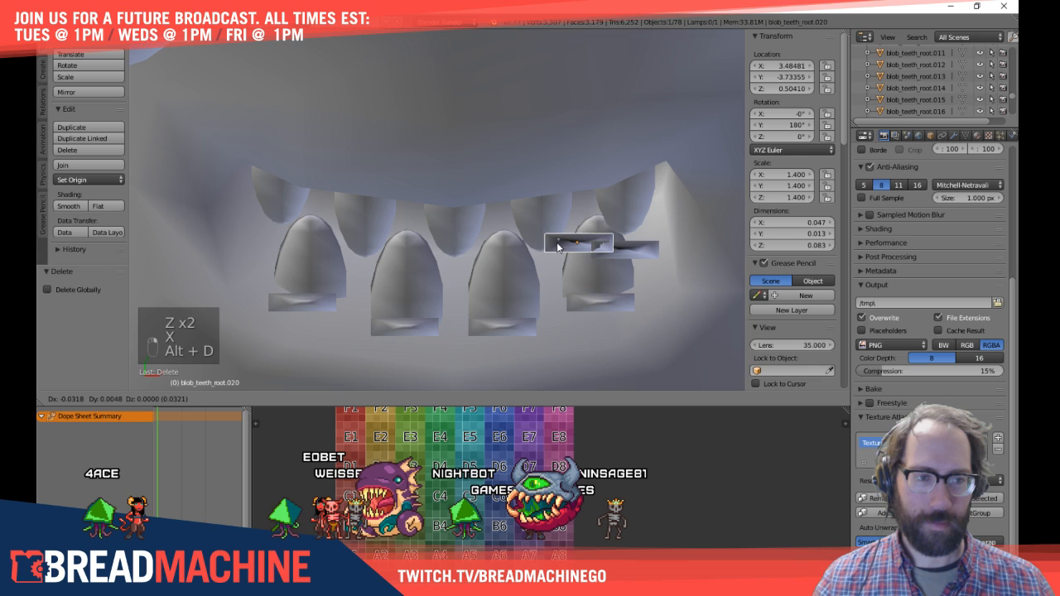
click(531, 259)
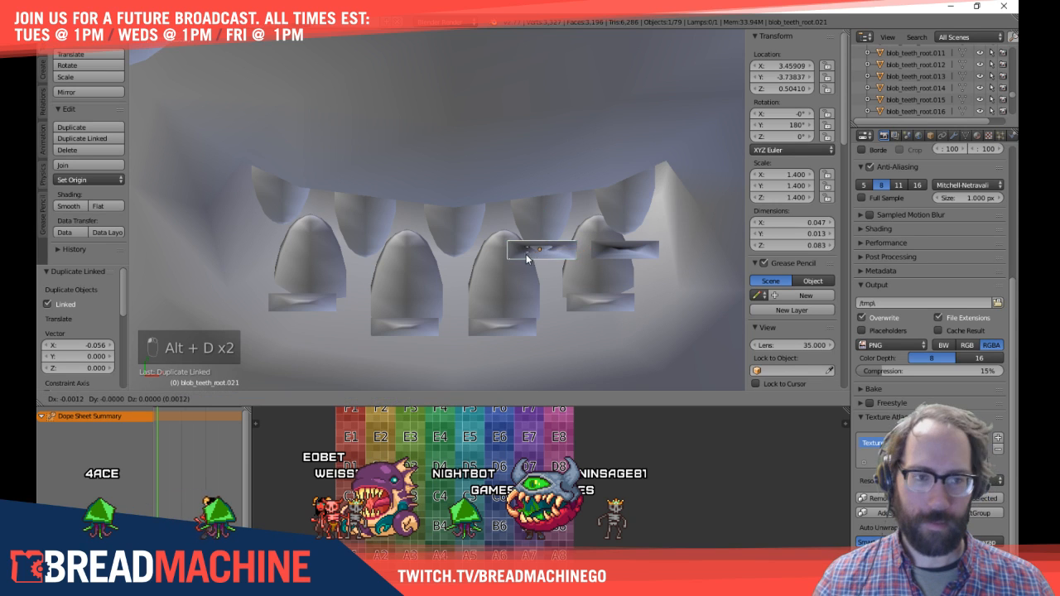
click(452, 247)
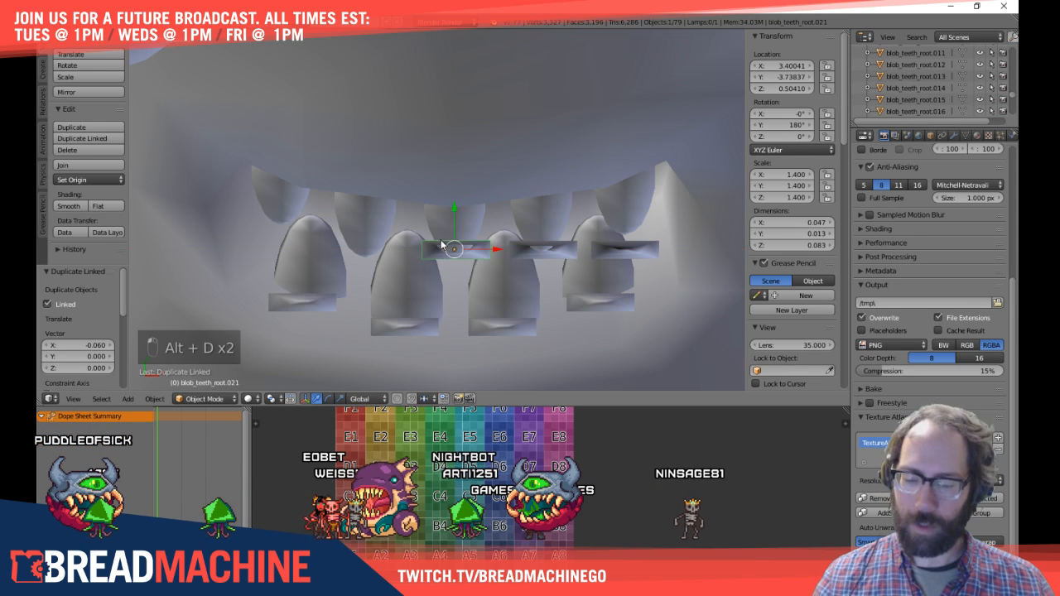
key(alt+d)
key(x)
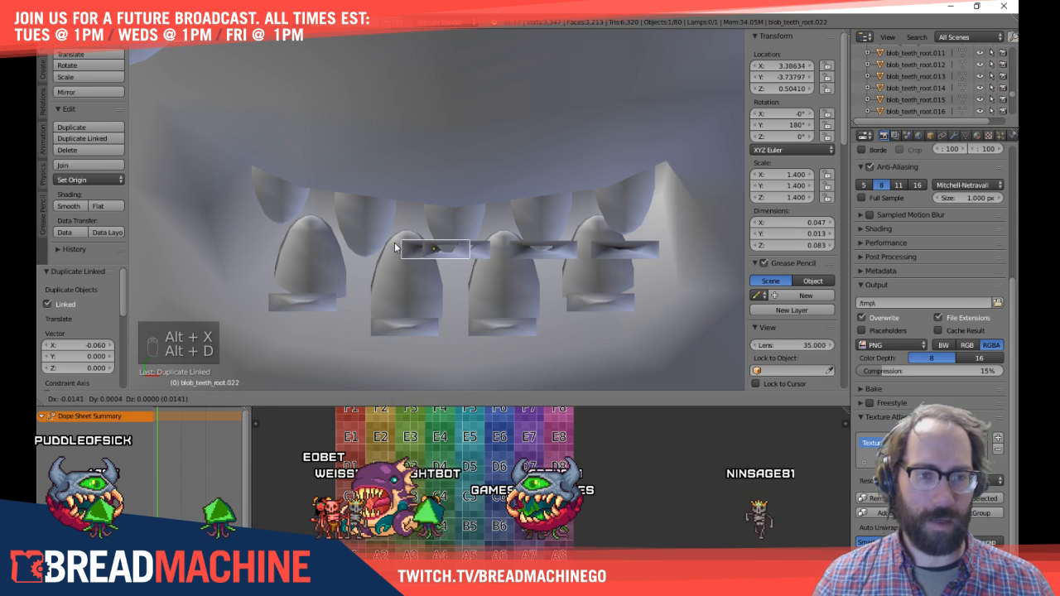
click(325, 238)
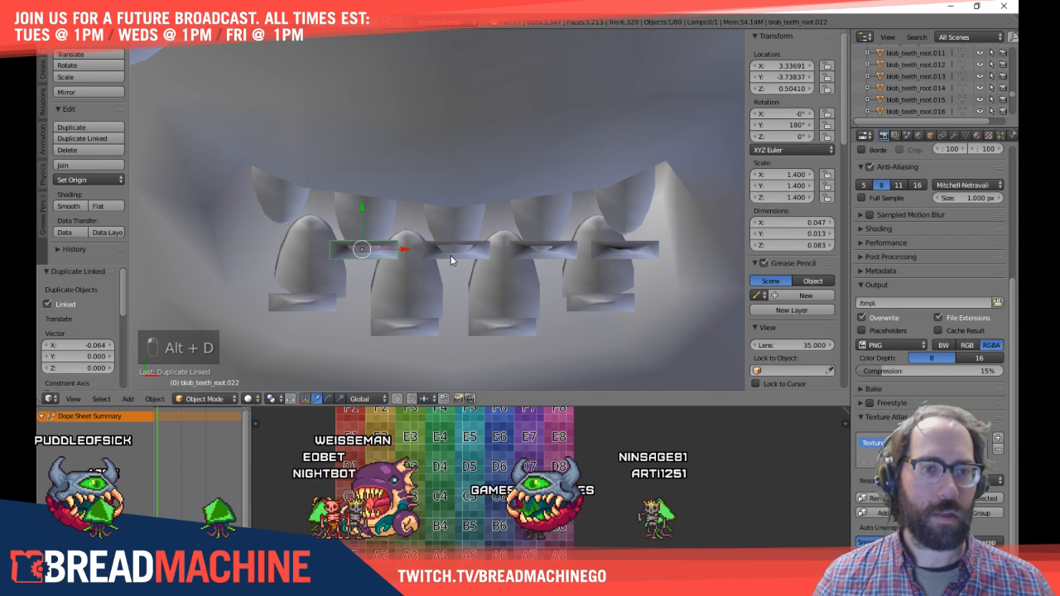
Step: Check the newest copy in edit mode and add a fourth linked tooth duplicate, offset -0.059 along X
key(Tab)
key(Tab)
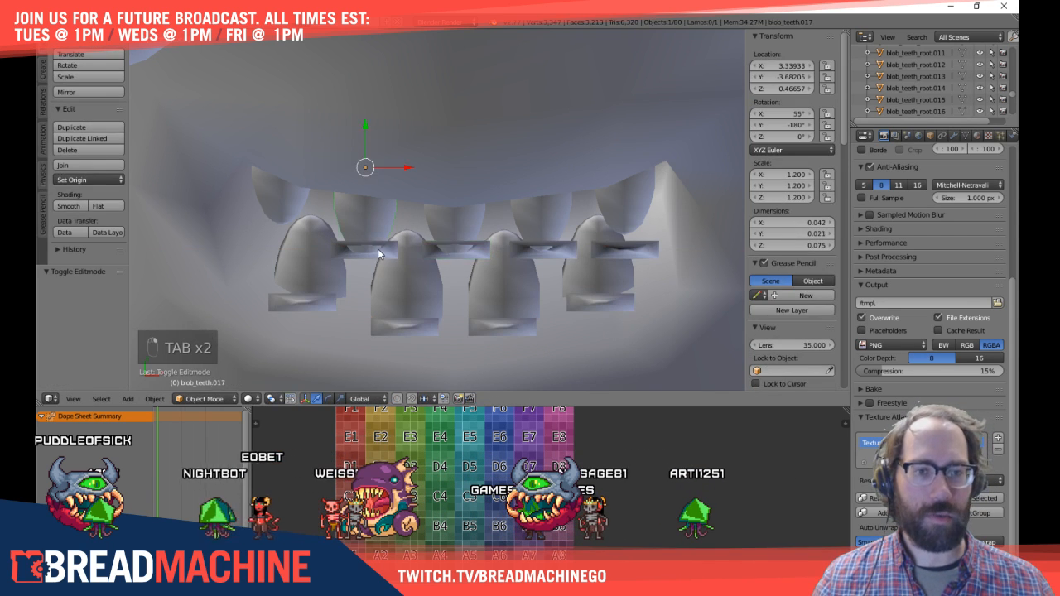
key(alt+d)
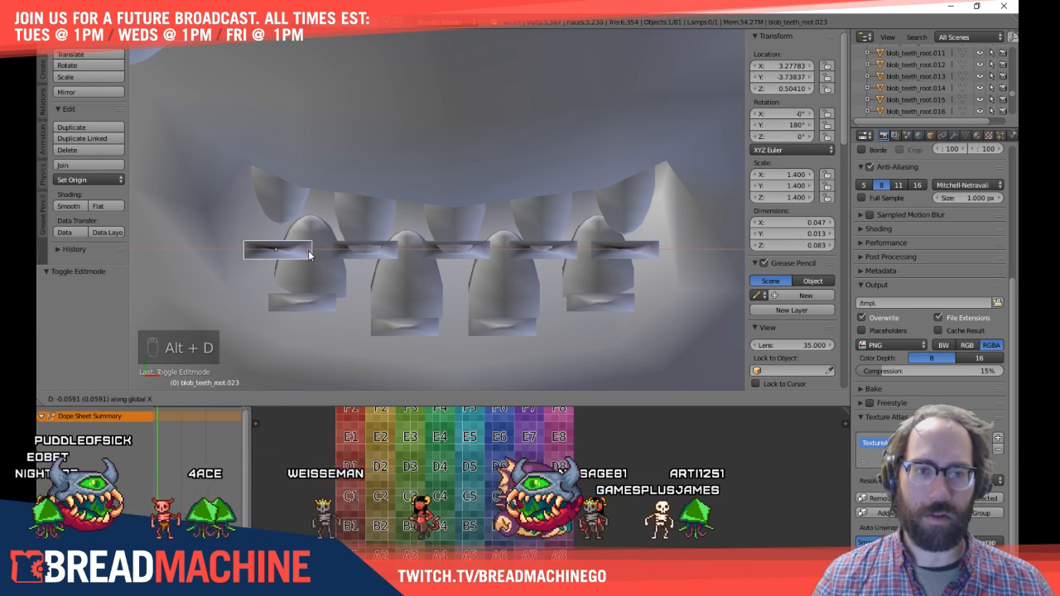
click(308, 250)
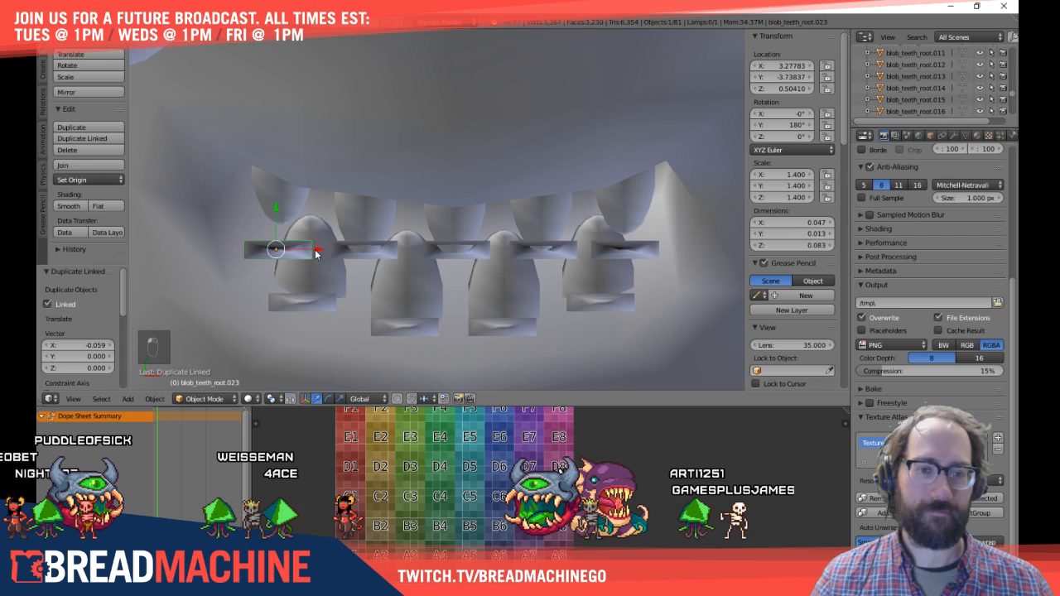
Step: Move the two outermost new teeth back along Y to about -3.719 and the neighbouring pair back by 0.003
shift+right_click(623, 248)
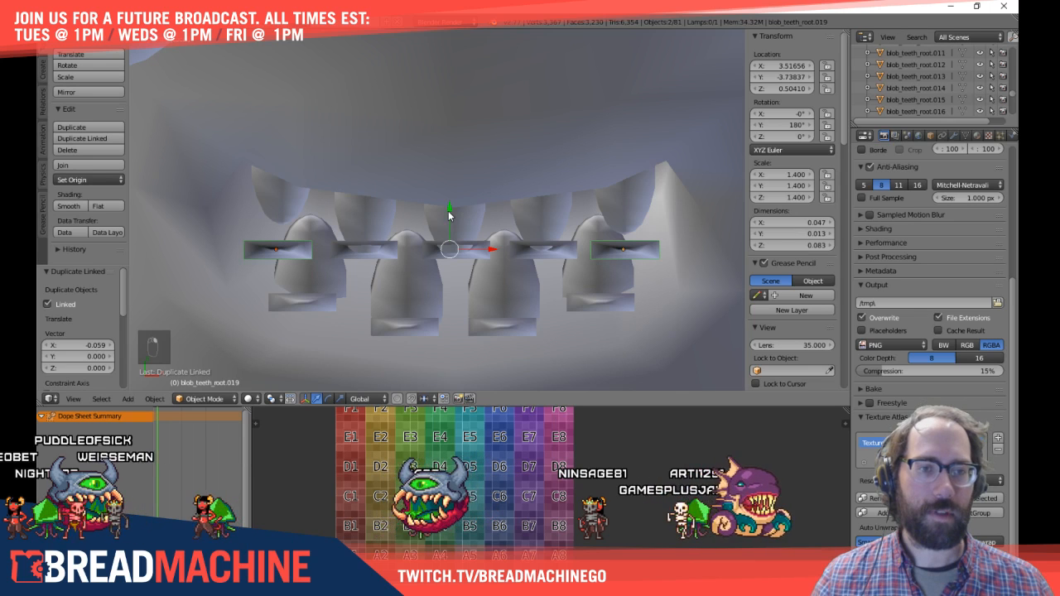
mouse_move(448, 210)
mouse_down()
mouse_move(449, 183)
mouse_move(454, 207)
mouse_up()
right_click(408, 250)
shift+right_click(524, 253)
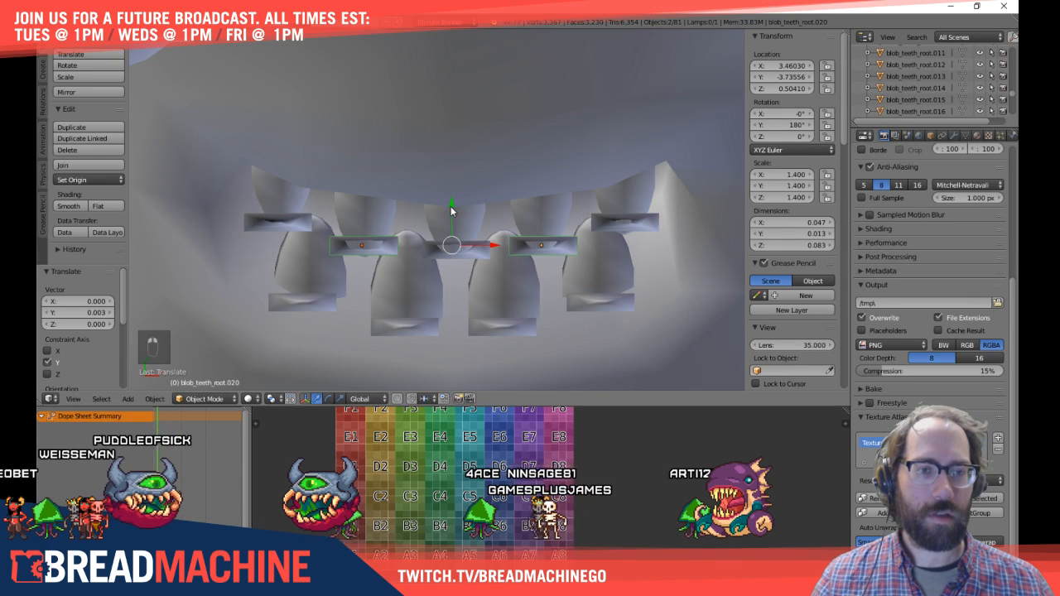
Step: Select all five new upper teeth and rotate them 45° in the side view
shift+right_click(323, 227)
key(a)
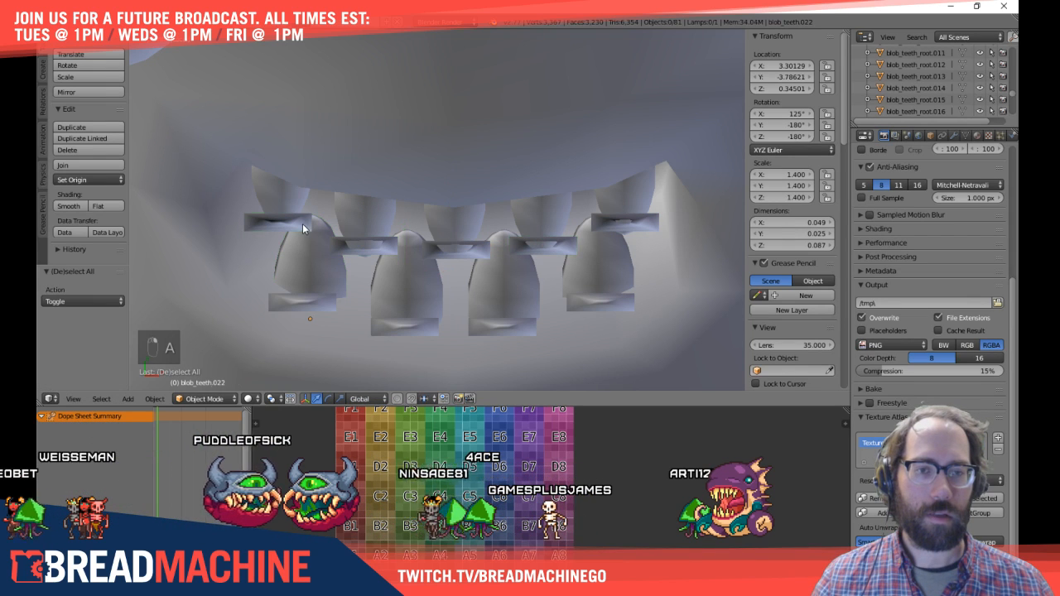
right_click(302, 223)
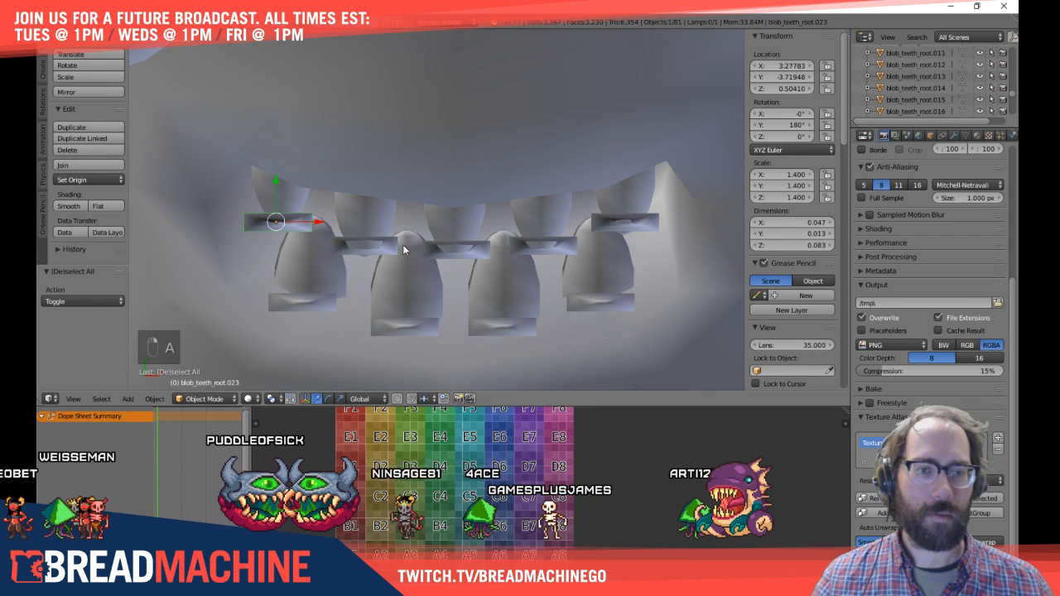
shift+right_click(479, 249)
shift+right_click(543, 244)
shift+right_click(596, 224)
key(KP_3)
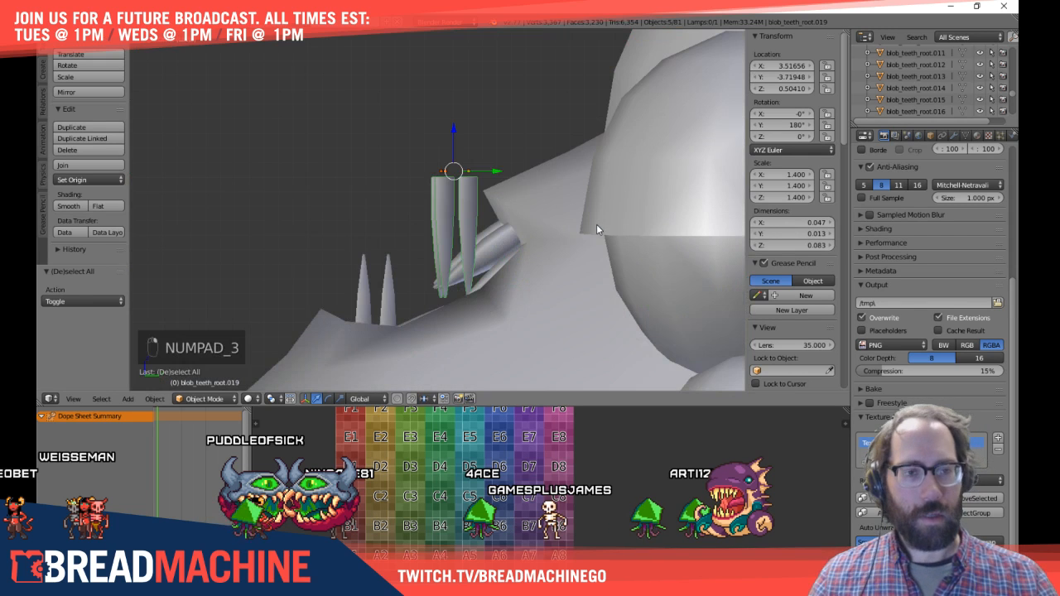
key(r)
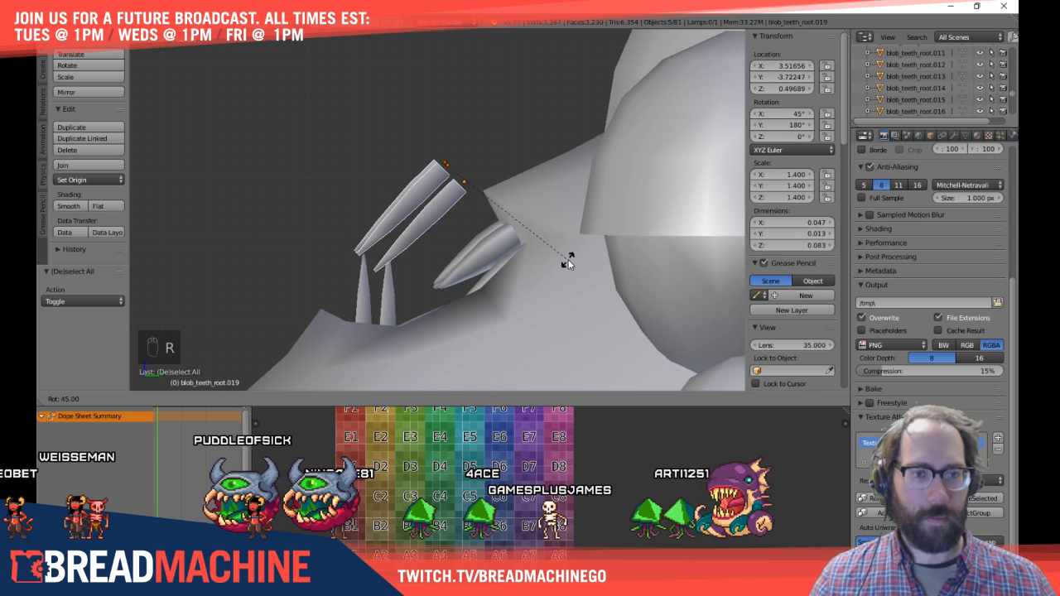
click(551, 225)
Step: Move the five rotated teeth into the upper gum by about 0.052 along Y and -0.023 along Z, then lower them 0.006
key(g)
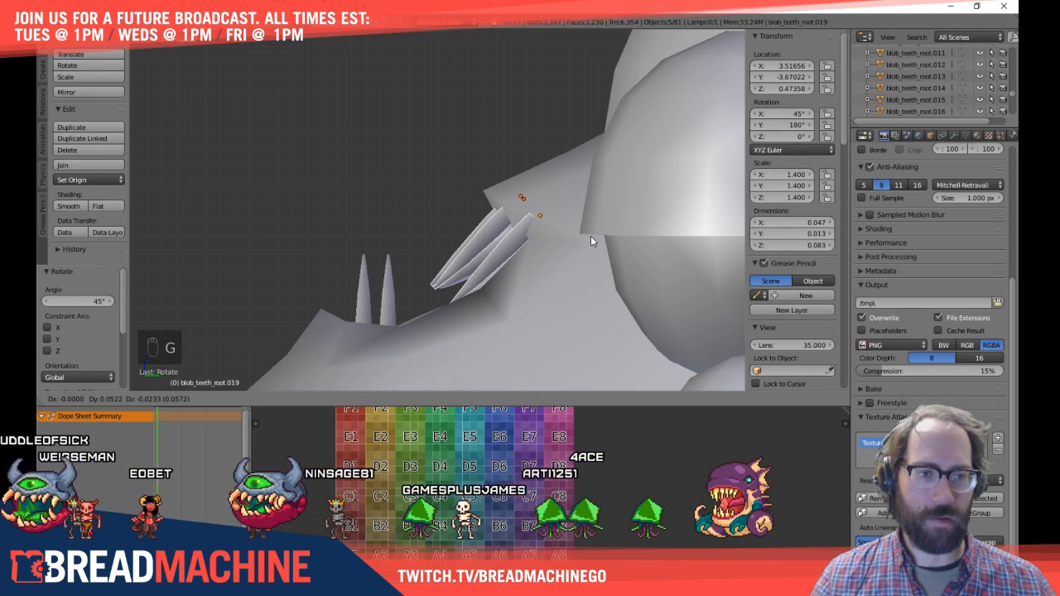
click(591, 236)
drag(531, 164, 530, 172)
Step: Lower the two outermost new upper teeth 0.012 along Z to follow the curve of the mouth
middle_drag(537, 240, 622, 263)
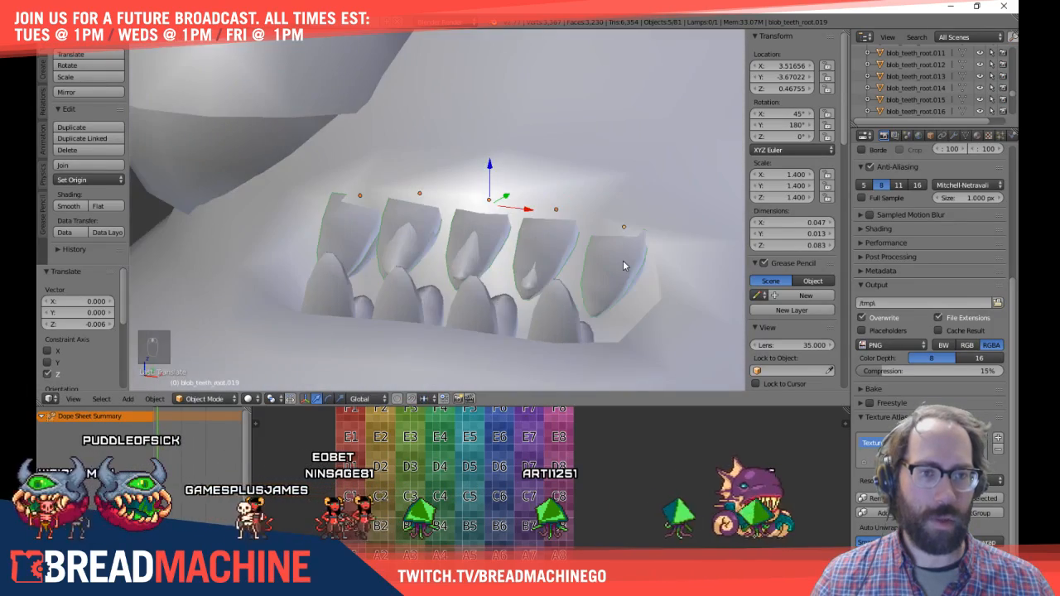
middle_drag(704, 260, 682, 304)
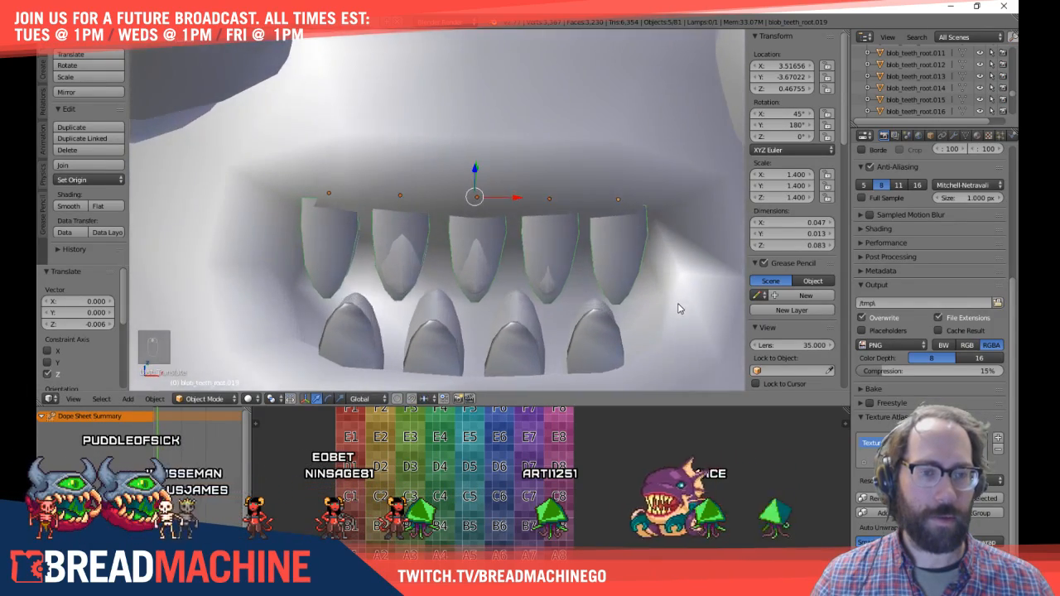
key(KP_7)
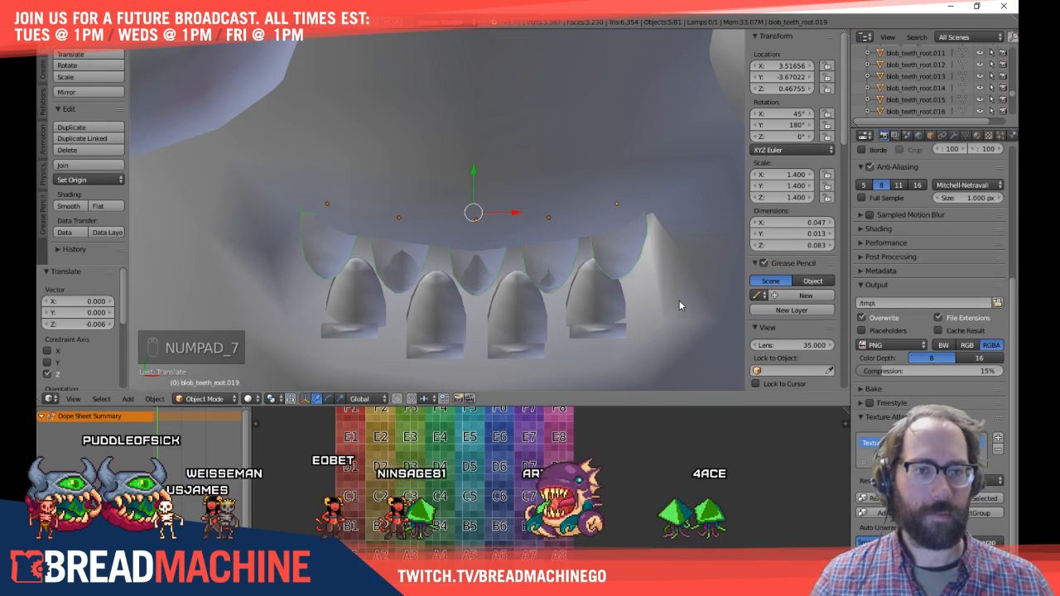
middle_drag(512, 258, 521, 139)
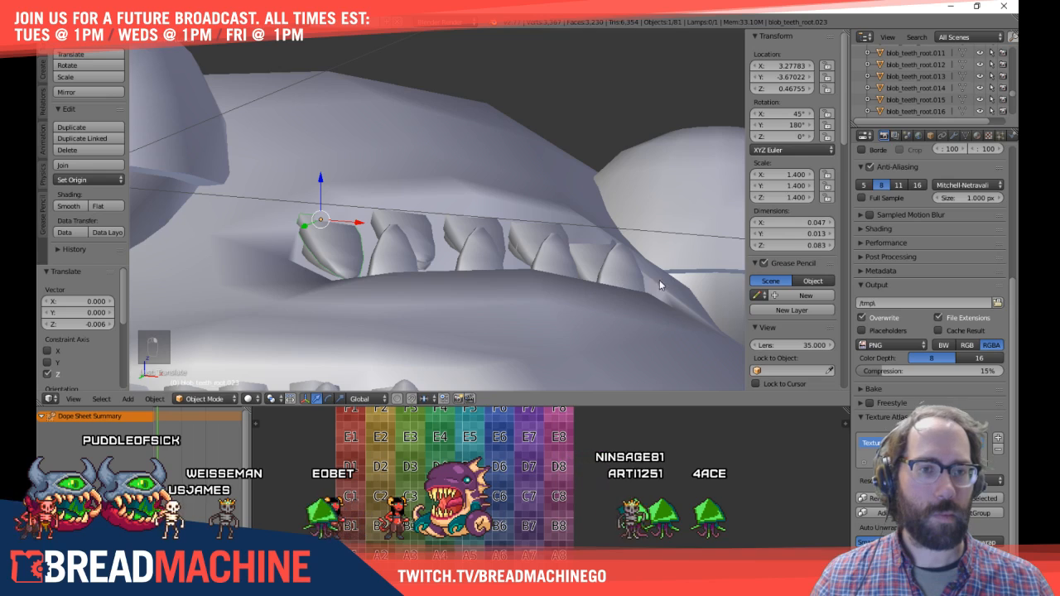
middle_drag(660, 284, 635, 261)
drag(486, 174, 482, 188)
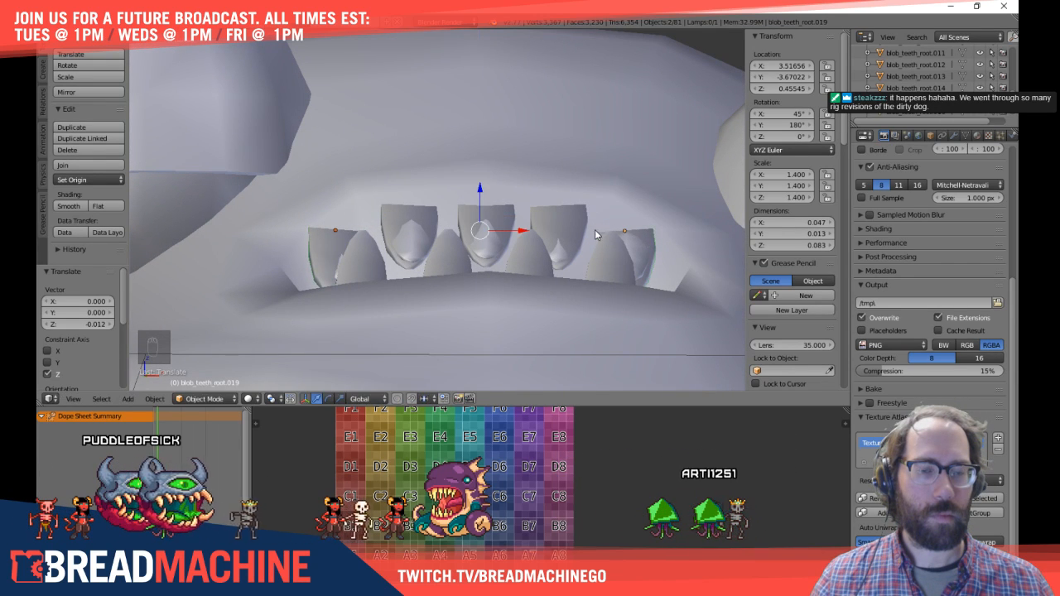
middle_drag(595, 229, 605, 276)
Step: Select the five old high-poly upper teeth in wireframe and delete them, keeping the low-poly copies
key(a)
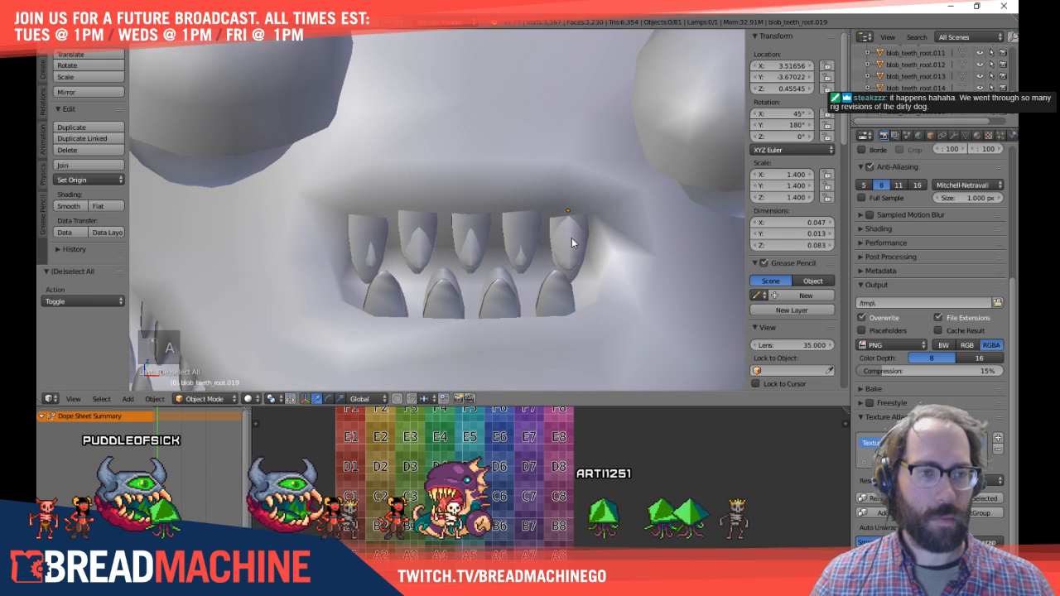
right_click(577, 245)
key(z)
scroll(571, 254, up, 4)
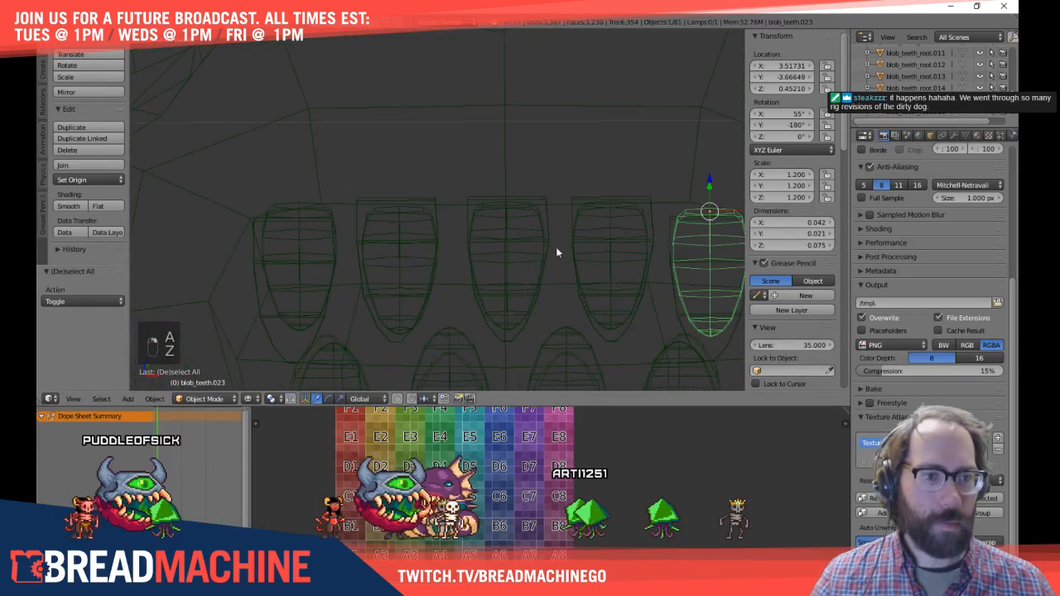
shift+right_click(540, 227)
shift+right_click(649, 224)
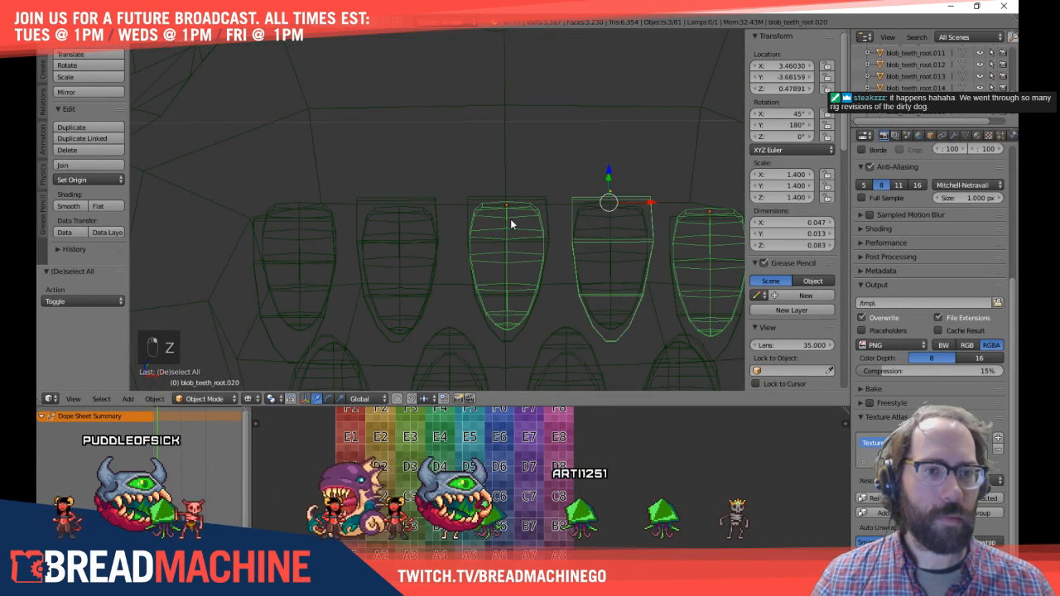
shift+right_click(432, 225)
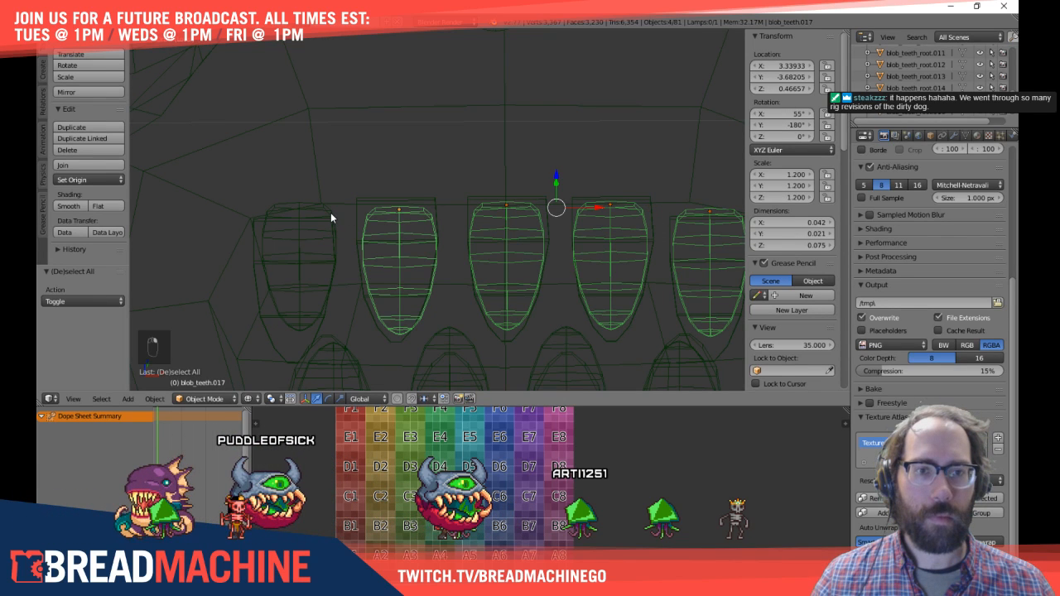
key(x)
click(533, 205)
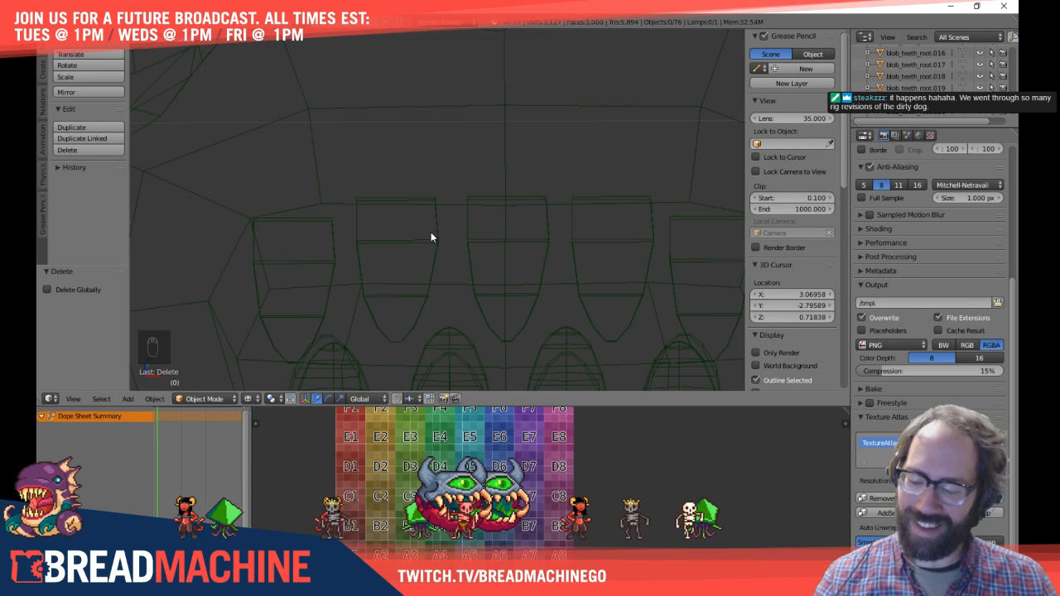
Step: Return to solid shading, select all five new upper teeth and lower them about 0.0125 along Z
key(z)
mouse_move(525, 277)
middle_down()
mouse_move(305, 253)
mouse_move(453, 276)
mouse_move(541, 250)
mouse_move(323, 316)
middle_up()
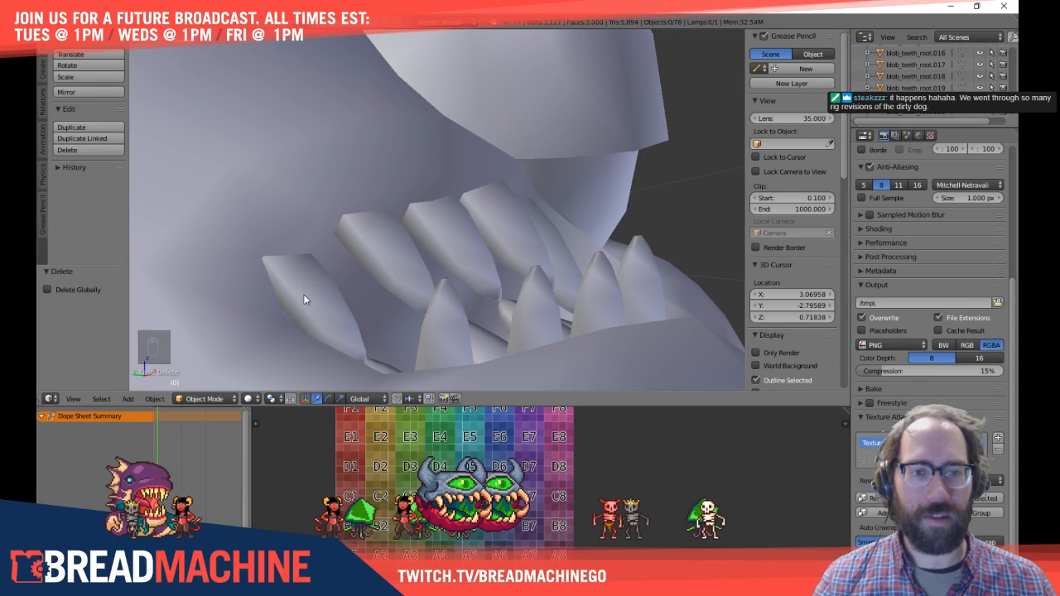
right_click(304, 294)
shift+right_click(452, 256)
shift+right_click(511, 236)
shift+right_click(557, 256)
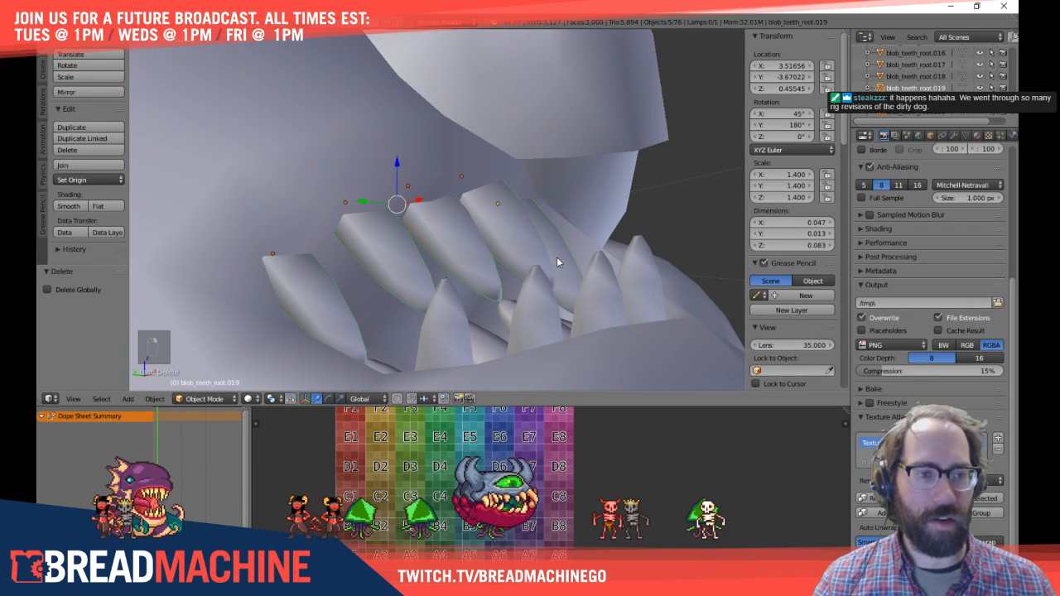
drag(396, 166, 421, 241)
Step: Select only the two outermost upper teeth and raise them 0.007 along Z
key(a)
right_click(554, 253)
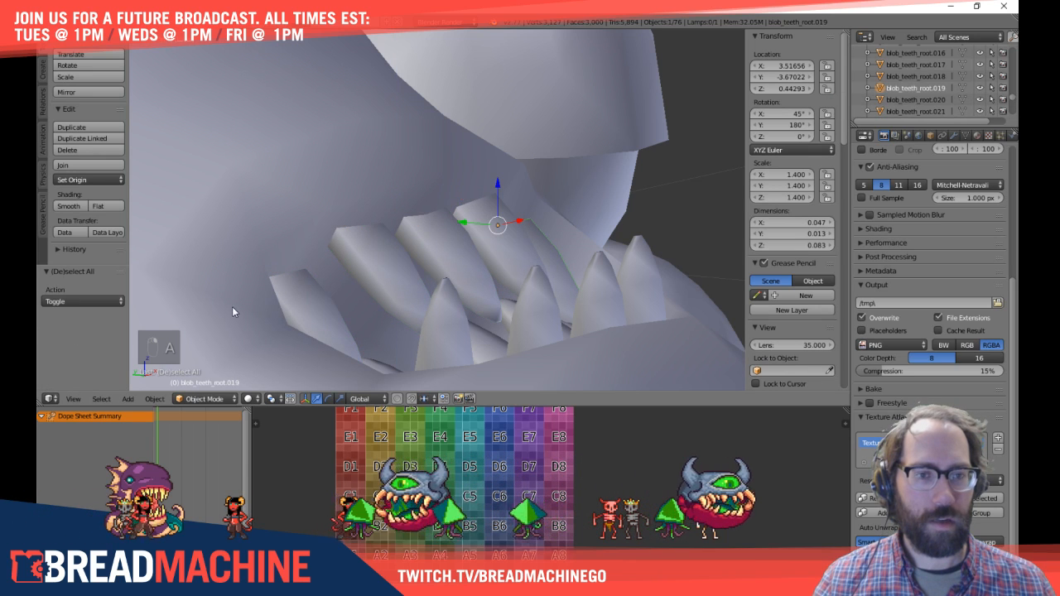
shift+right_click(292, 301)
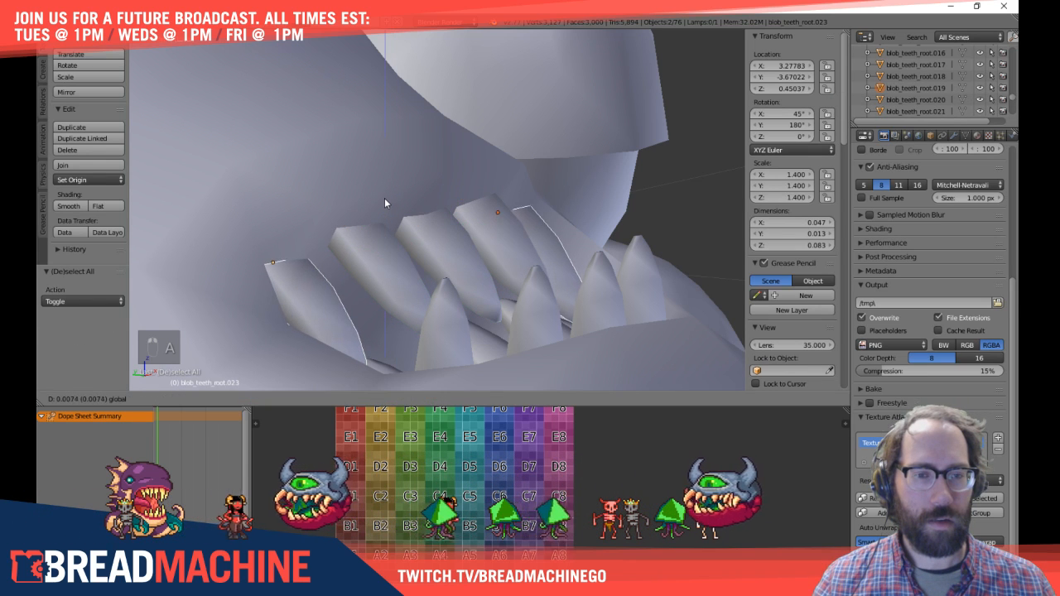
key(g)
key(z)
click(386, 205)
Step: Select all five upper teeth and, in the top view, push them into the gum by 0.005 and 0.003 along Y
shift+right_click(389, 267)
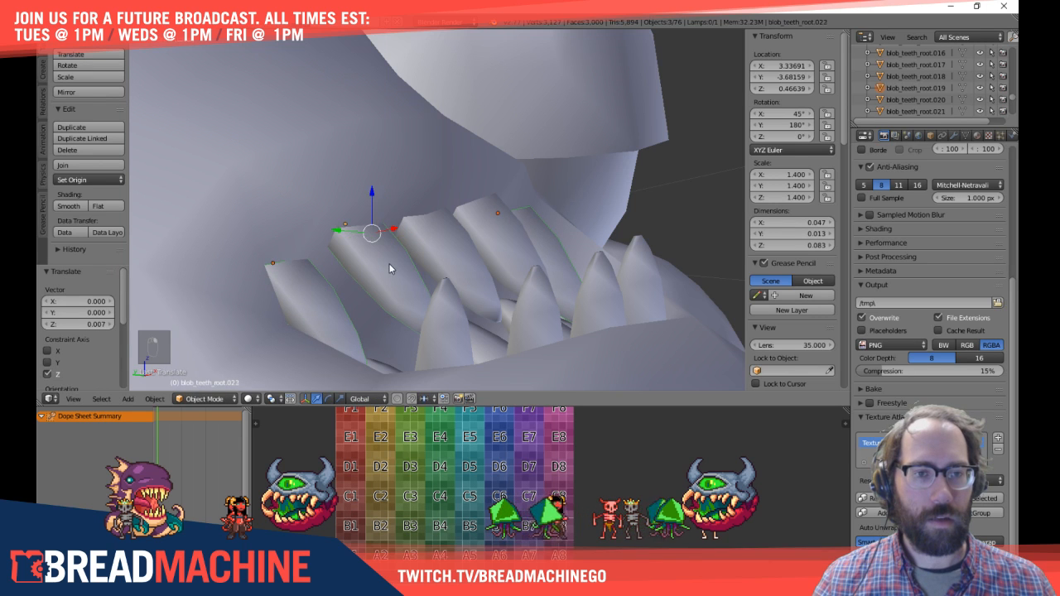
key(KP_7)
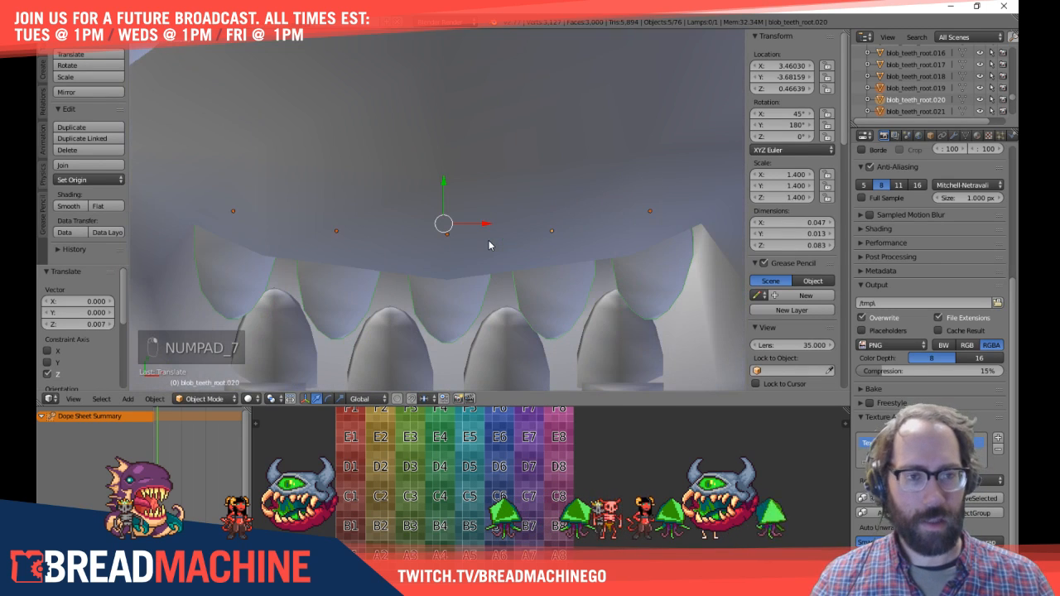
key(g)
click(510, 264)
key(g)
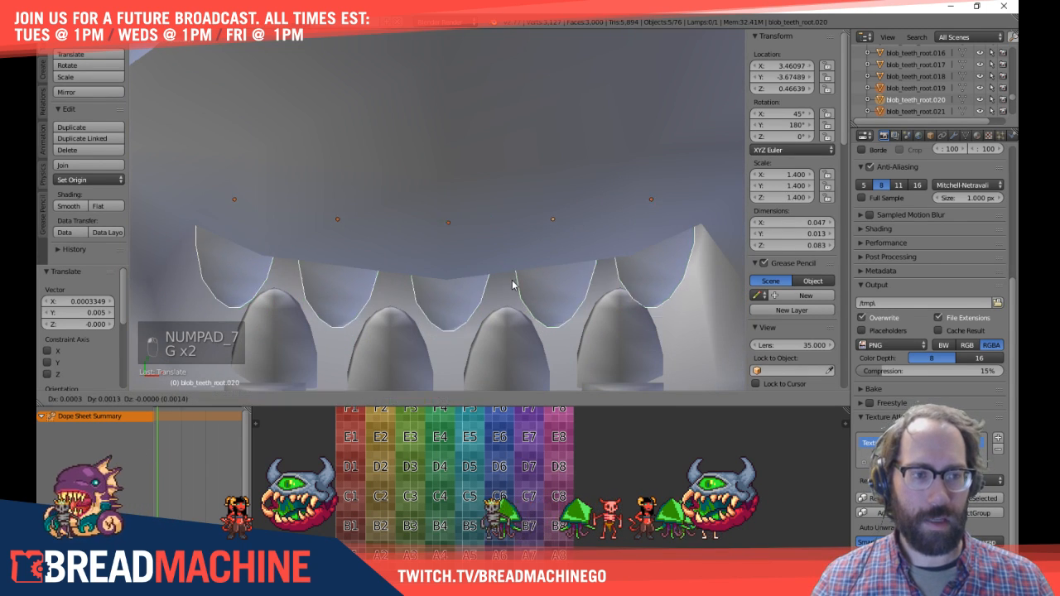
click(513, 281)
Step: Select the four old lower teeth of the same mouth and delete them, keeping the low-poly copies
middle_drag(514, 281, 339, 130)
shift+right_drag(352, 167, 412, 215)
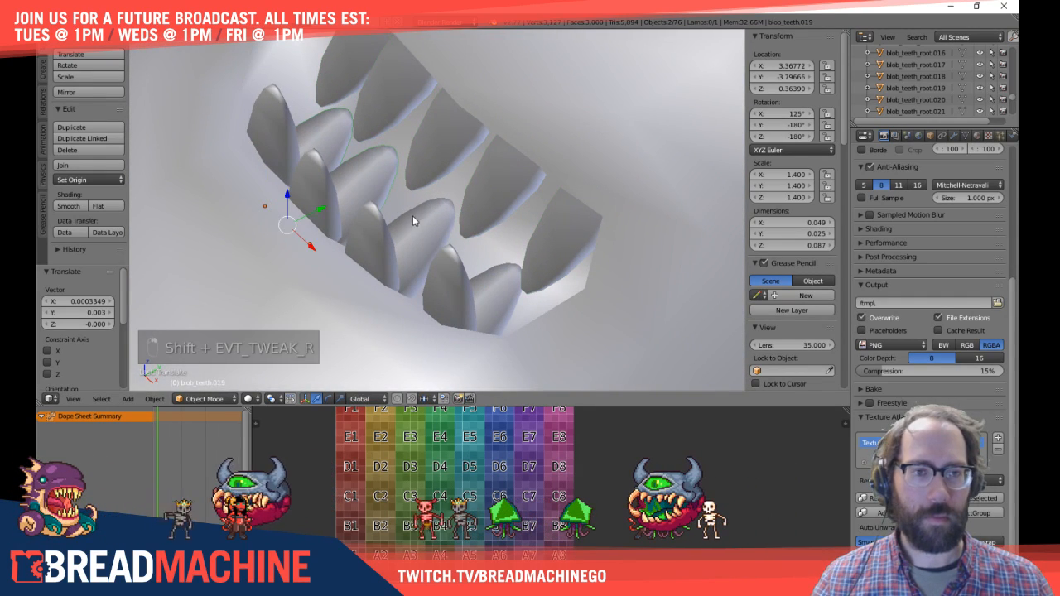
shift+right_click(494, 292)
key(x)
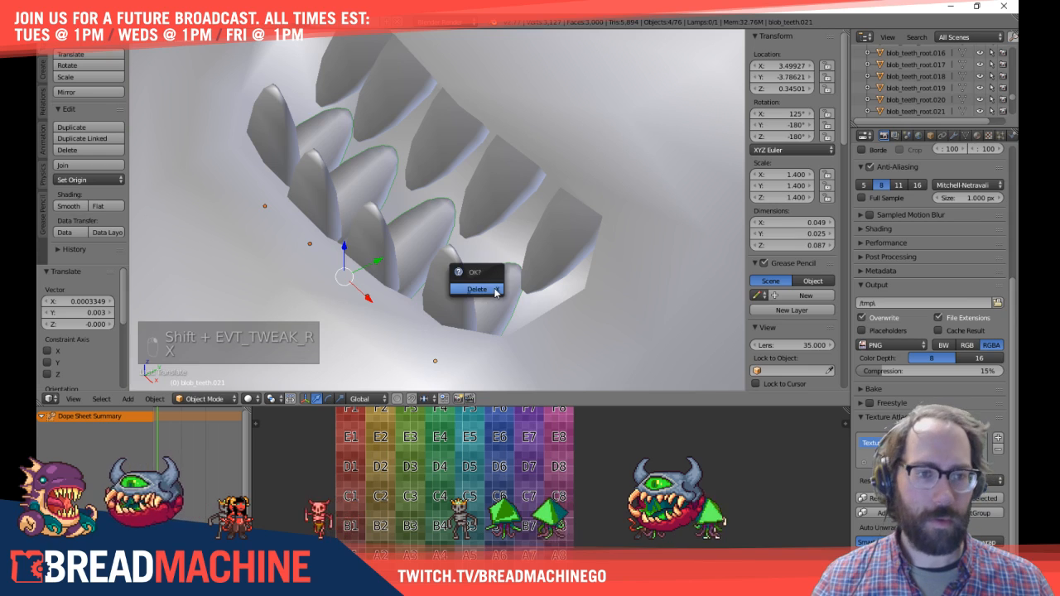
click(494, 291)
Step: Select the four new low-poly lower teeth and rotate them 50° in the side view
right_click(281, 121)
key(Tab)
scroll(281, 119, down, 6)
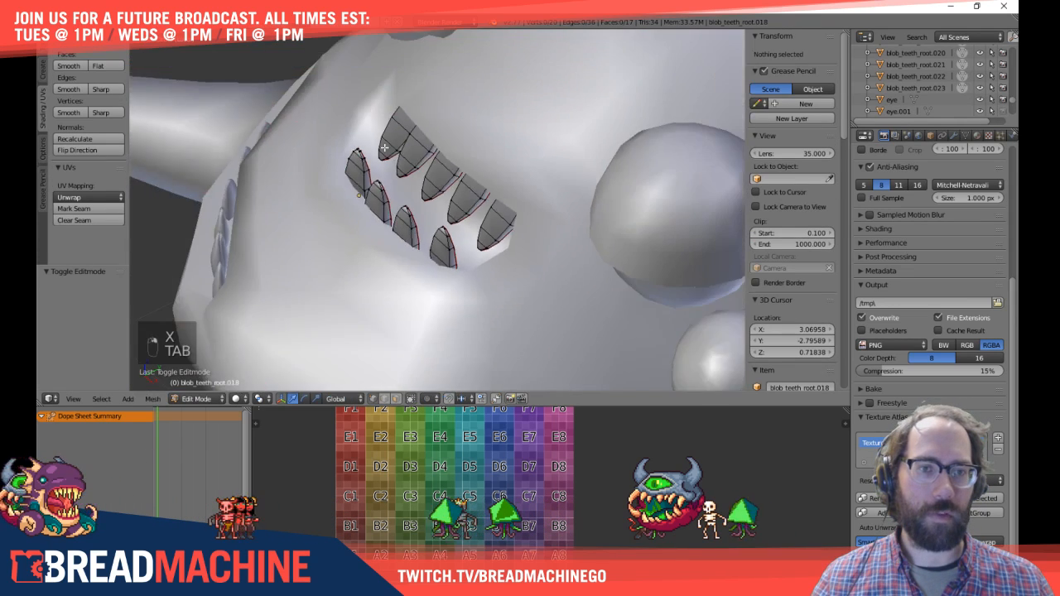
key(Tab)
scroll(362, 199, up, 4)
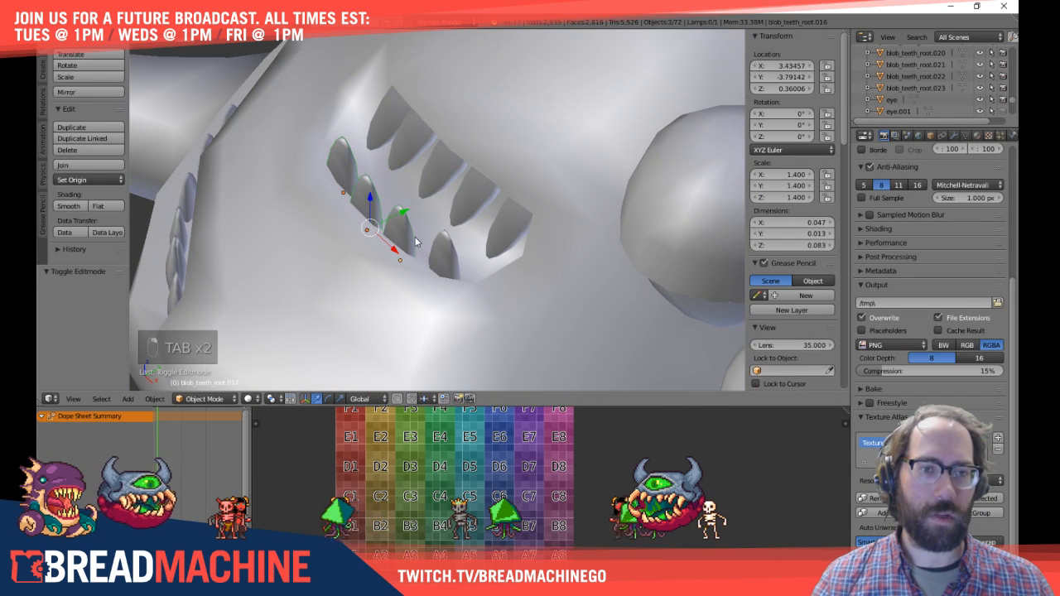
right_click(414, 232)
key(KP_3)
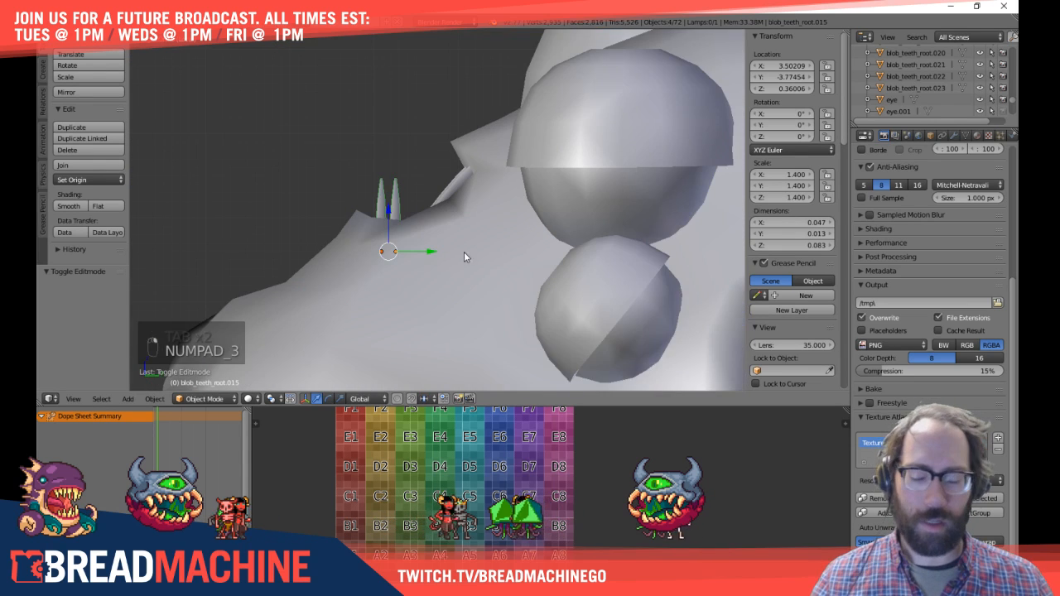
scroll(465, 236, up, 3)
key(r)
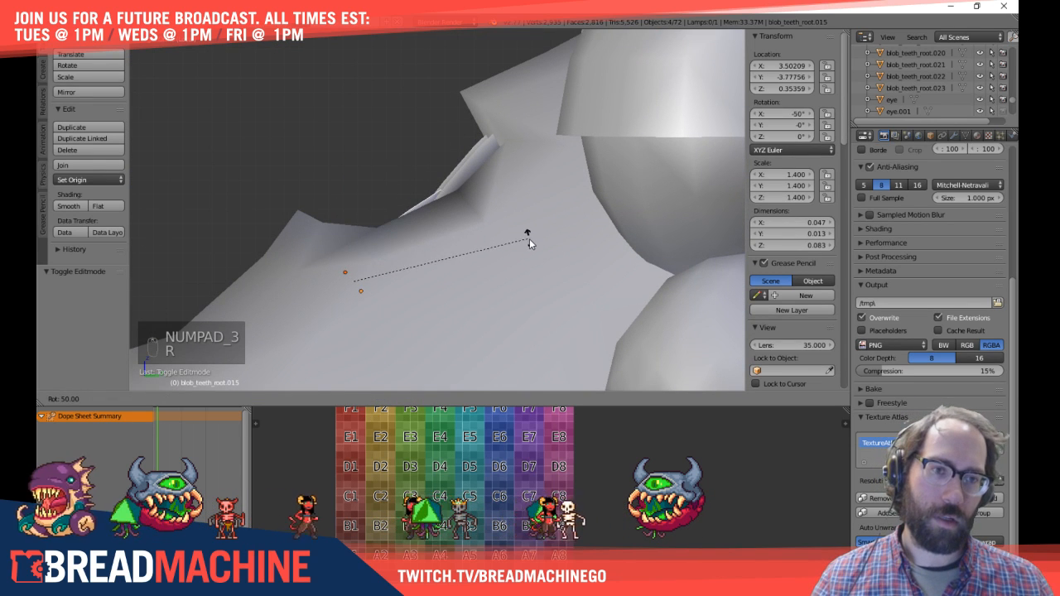
click(528, 239)
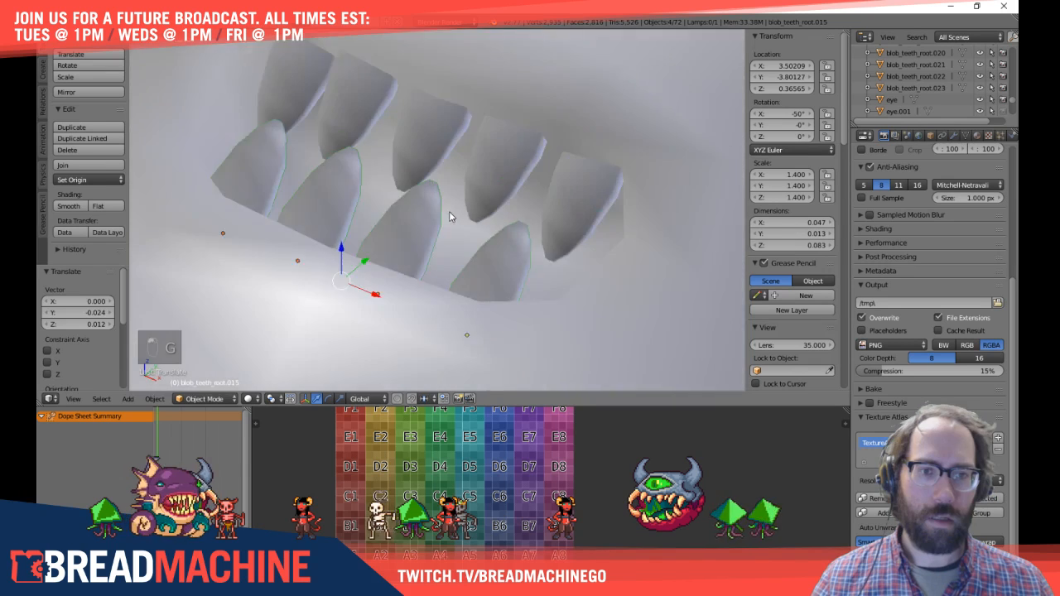
Step: Seat the four rotated lower teeth in the gum, about -0.026 along Y and 0.009 along Z overall, and deselect them
middle_drag(449, 212, 420, 197)
key(KP_3)
key(g)
key(a)
scroll(420, 196, up, 2)
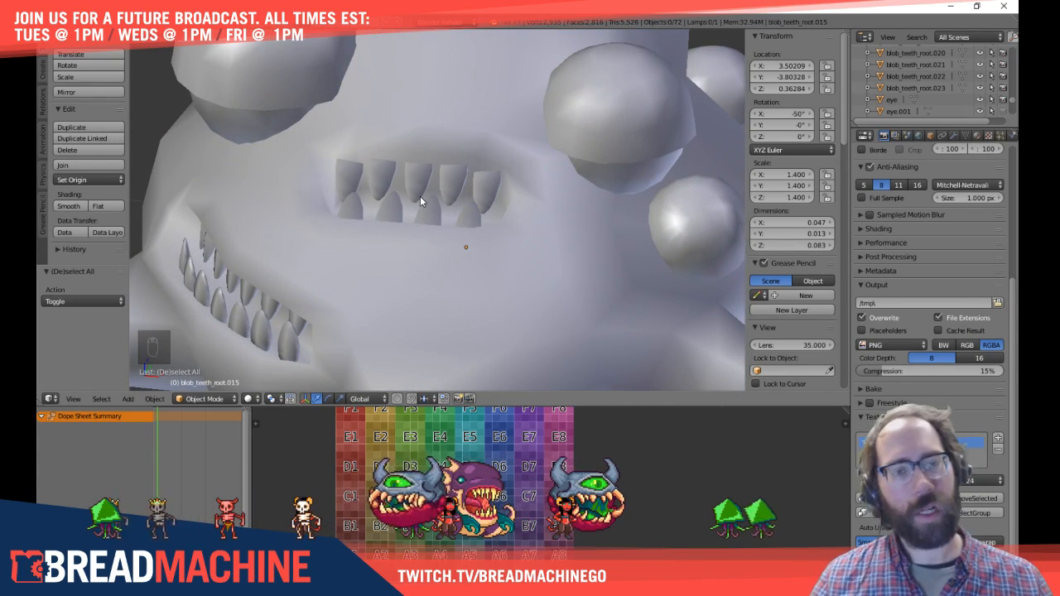
Step: Save the file, overwriting the existing version
shift+middle_drag(441, 230, 359, 196)
key(ctrl+s)
click(333, 191)
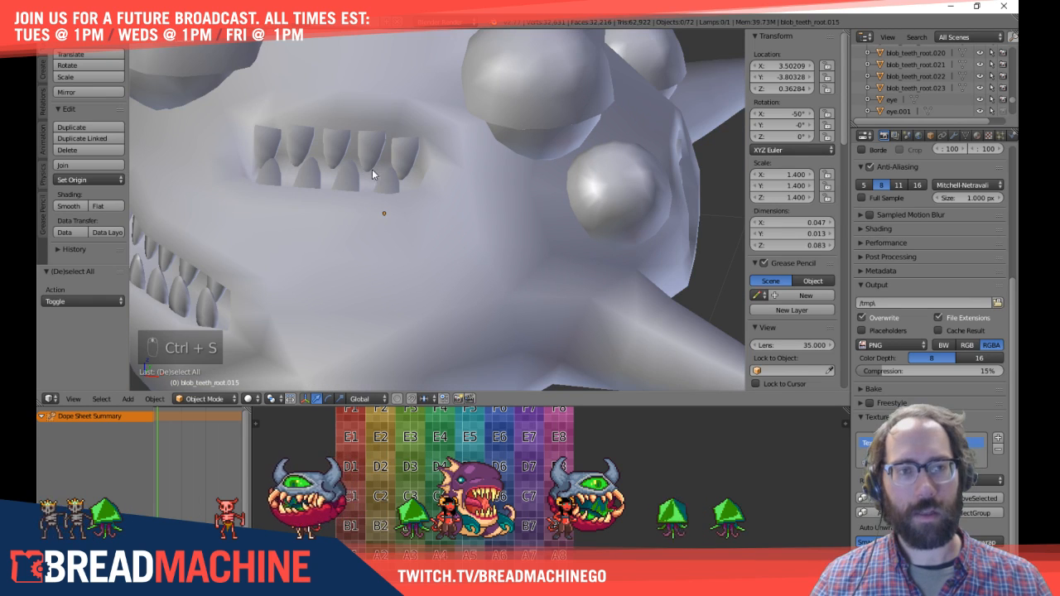
Step: Make an unlinked duplicate of the root tooth floating outside the blob and move it 0.039 along X and 0.125 along Y
key(Tab)
middle_drag(556, 114, 598, 181)
key(Tab)
scroll(505, 118, down, 4)
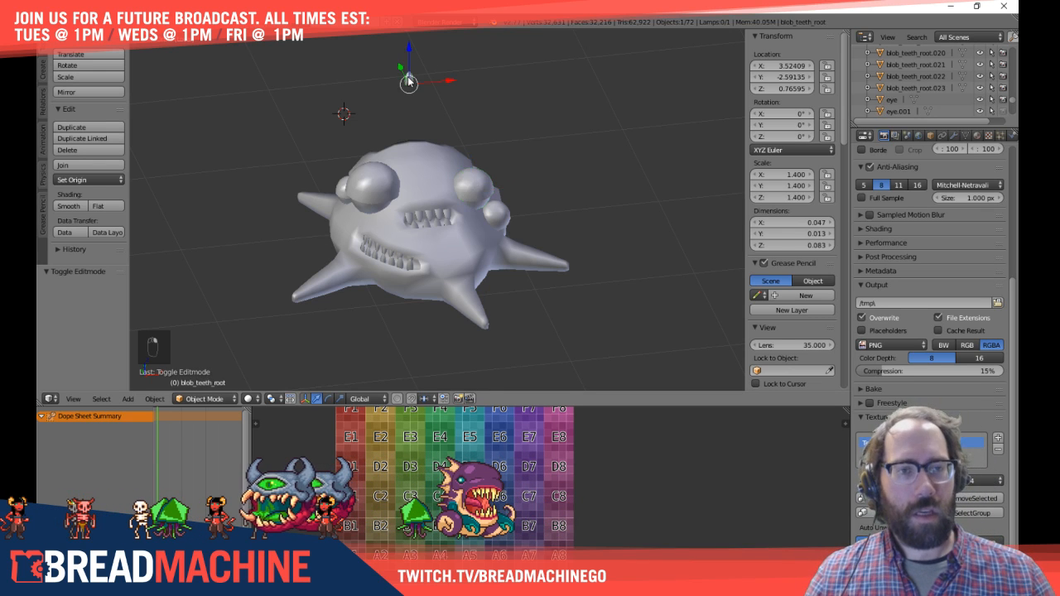
key(KP_7)
middle_drag(407, 76, 501, 51)
key(shift+d)
key(Escape)
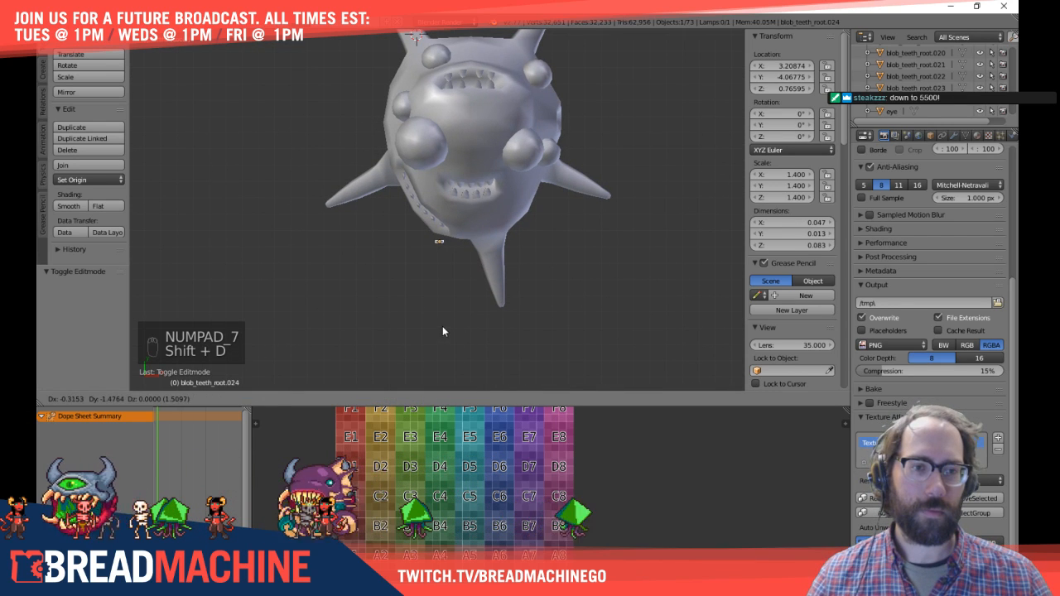
shift+middle_drag(522, 126, 469, 308)
key(g)
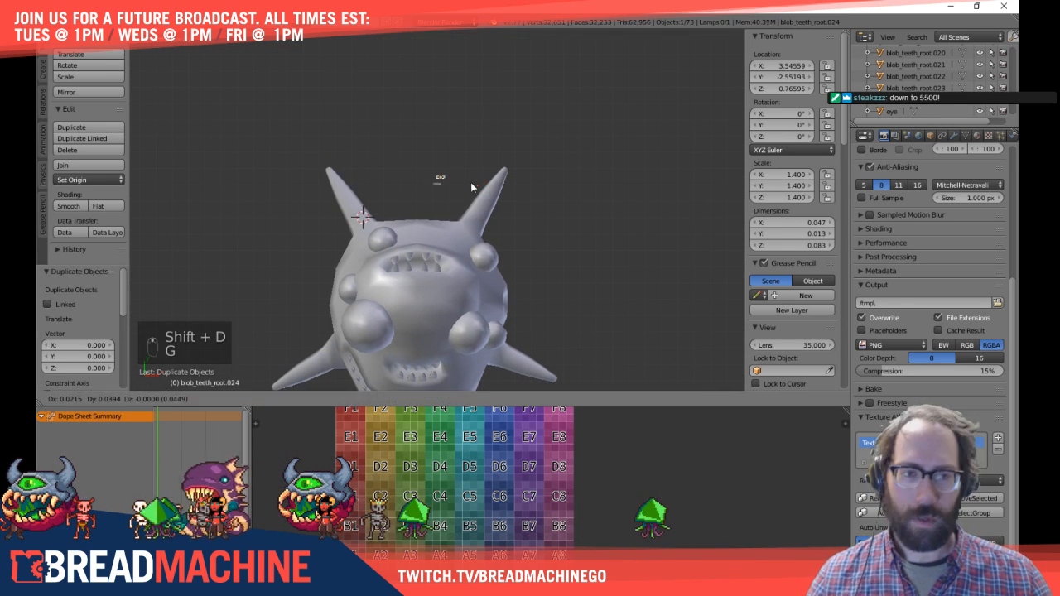
click(472, 170)
scroll(469, 180, up, 6)
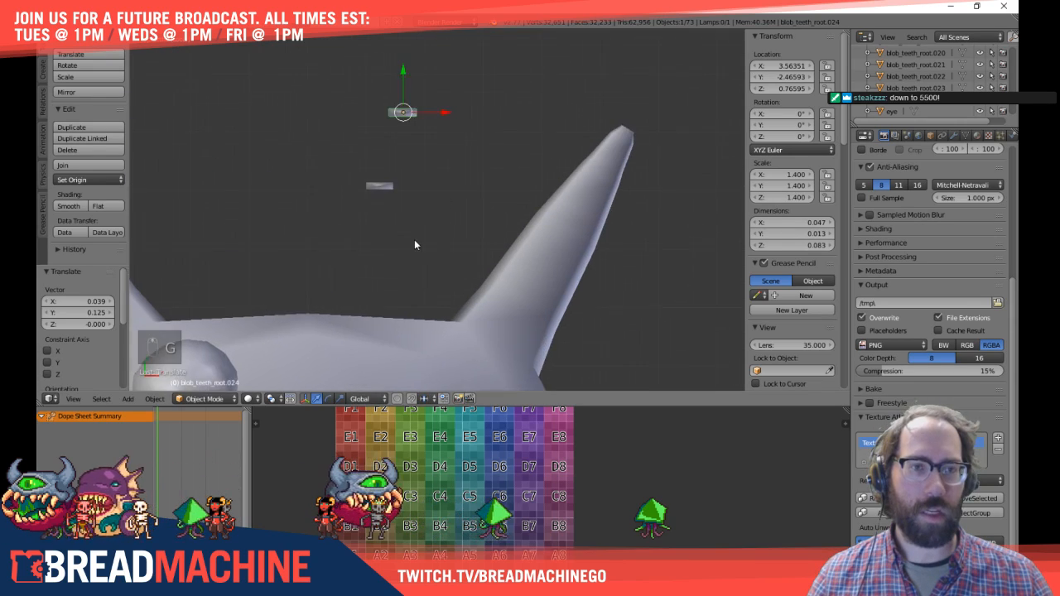
Step: Check the unlinked tooth copy in Edit Mode and delete it
key(Tab)
key(Tab)
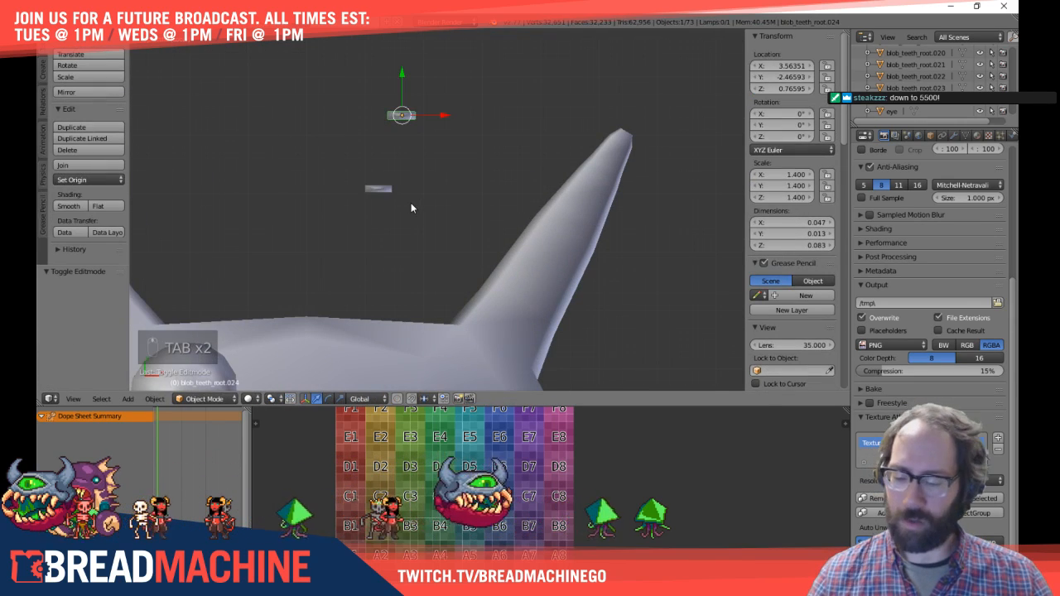
key(x)
click(412, 205)
Step: Make a linked duplicate of the root tooth, offset -0.451 along X and -1.601 along Y, and check it in Edit Mode
right_click(389, 193)
scroll(389, 193, down, 6)
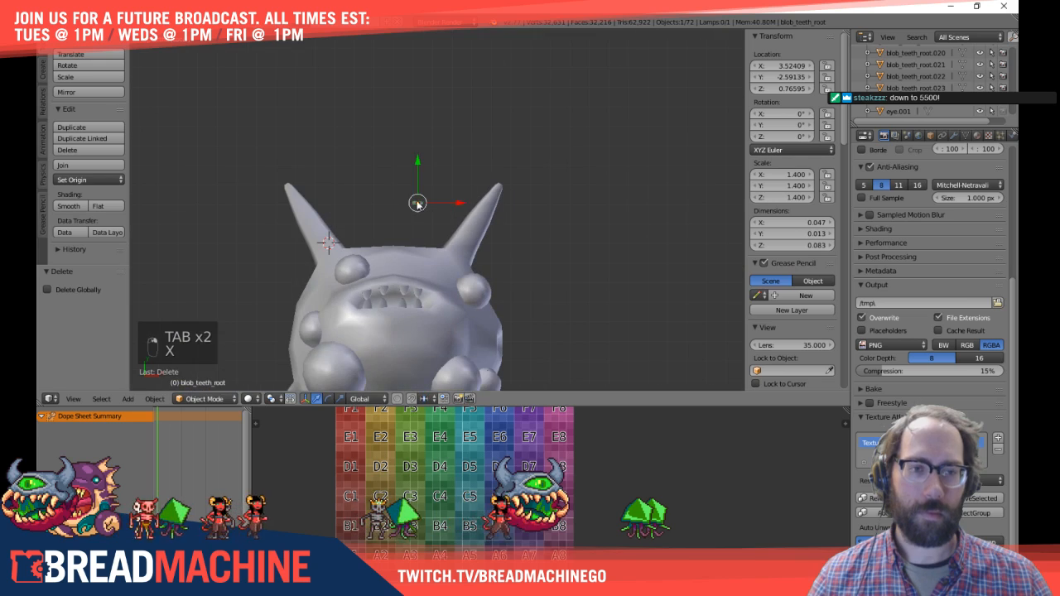
key(Tab)
middle_drag(513, 253, 514, 145)
key(Tab)
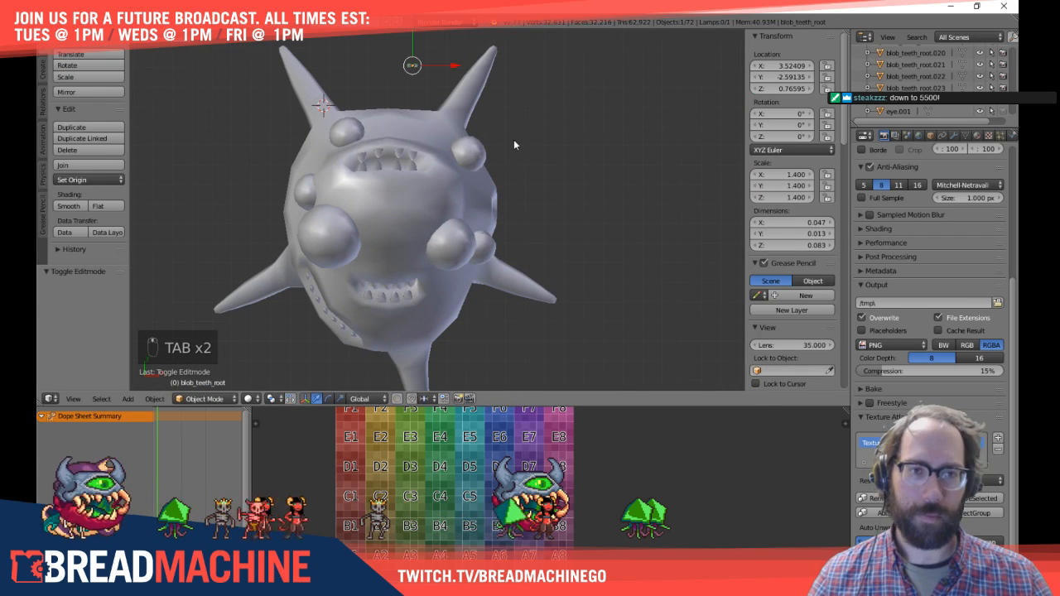
key(alt+d)
click(439, 80)
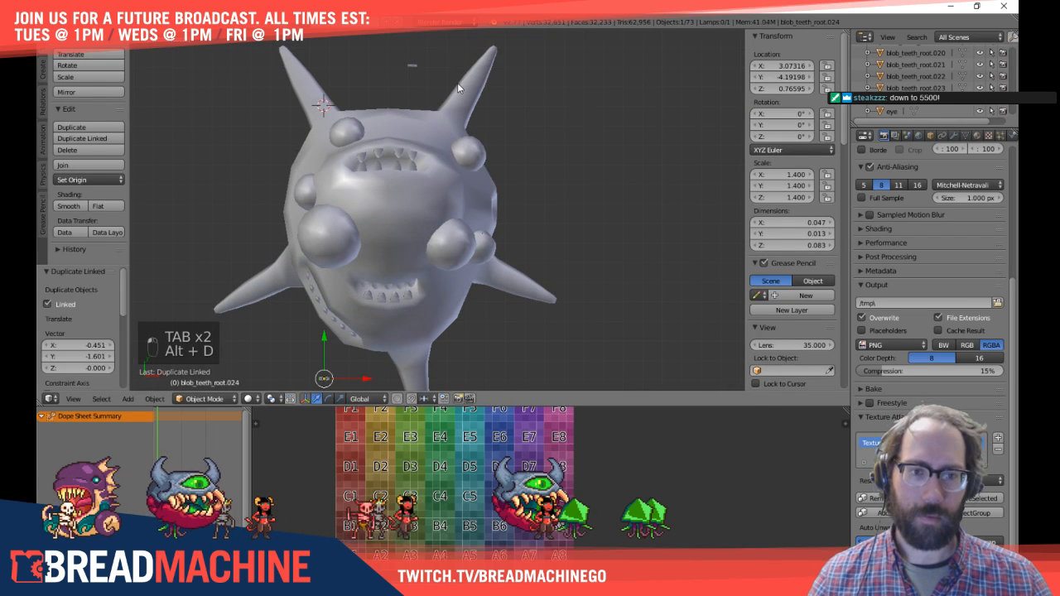
key(Tab)
key(Tab)
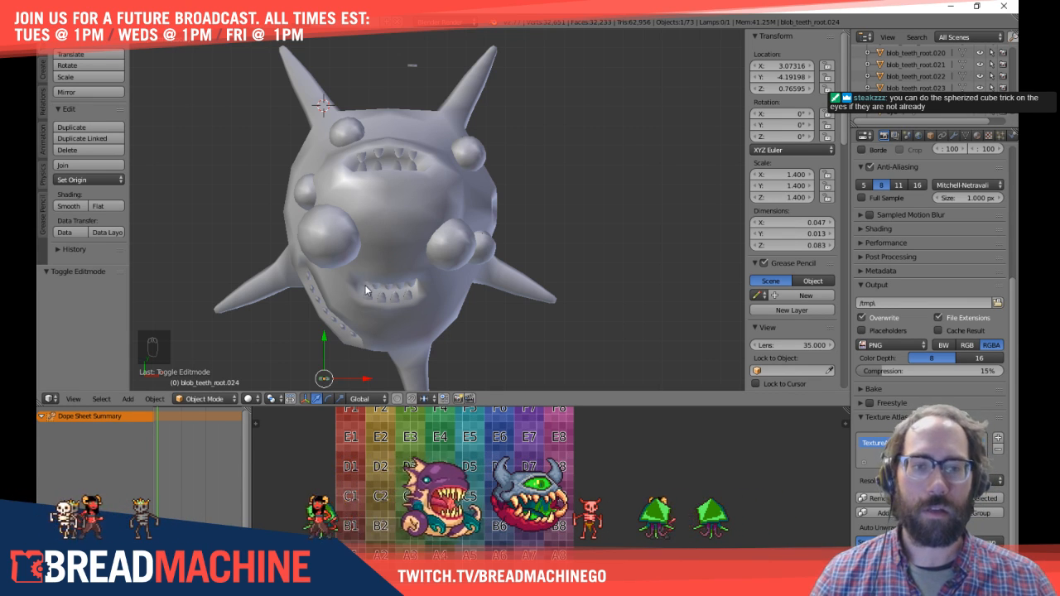
Step: Open the mesh of the large eye beside the mouth for editing and frame it
middle_drag(367, 278, 257, 113)
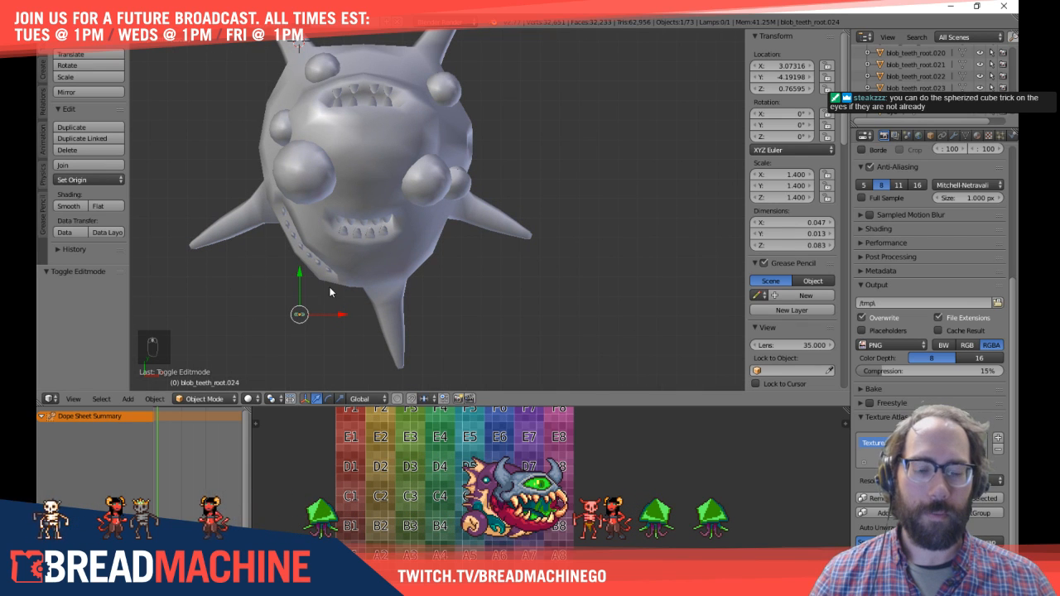
middle_drag(309, 328, 465, 217)
scroll(322, 252, up, 5)
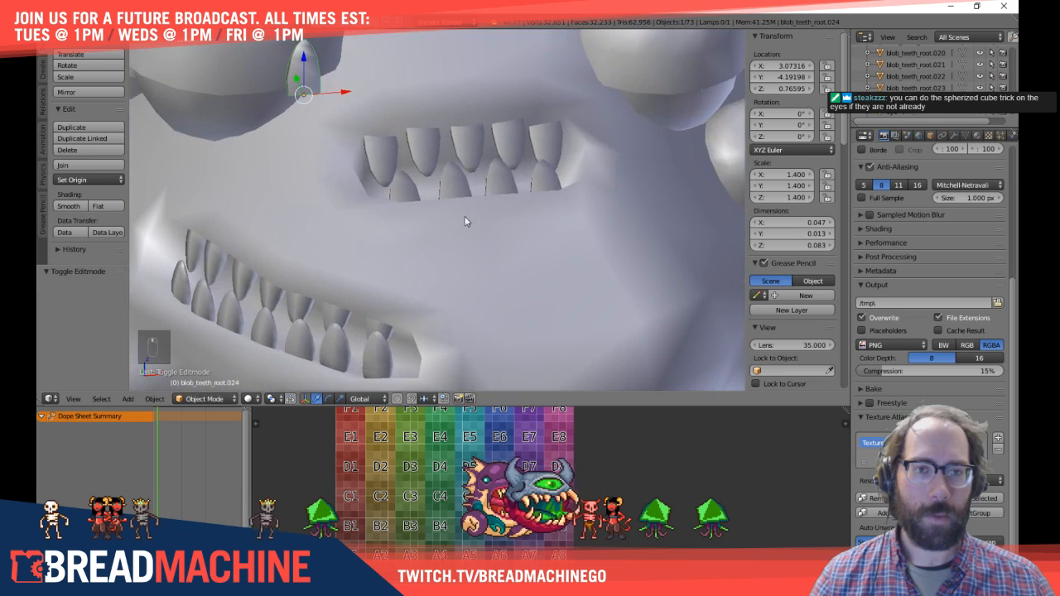
right_click(231, 78)
key(Tab)
key(KP_Decimal)
mouse_move(314, 225)
middle_down()
mouse_move(387, 169)
mouse_move(323, 219)
middle_up()
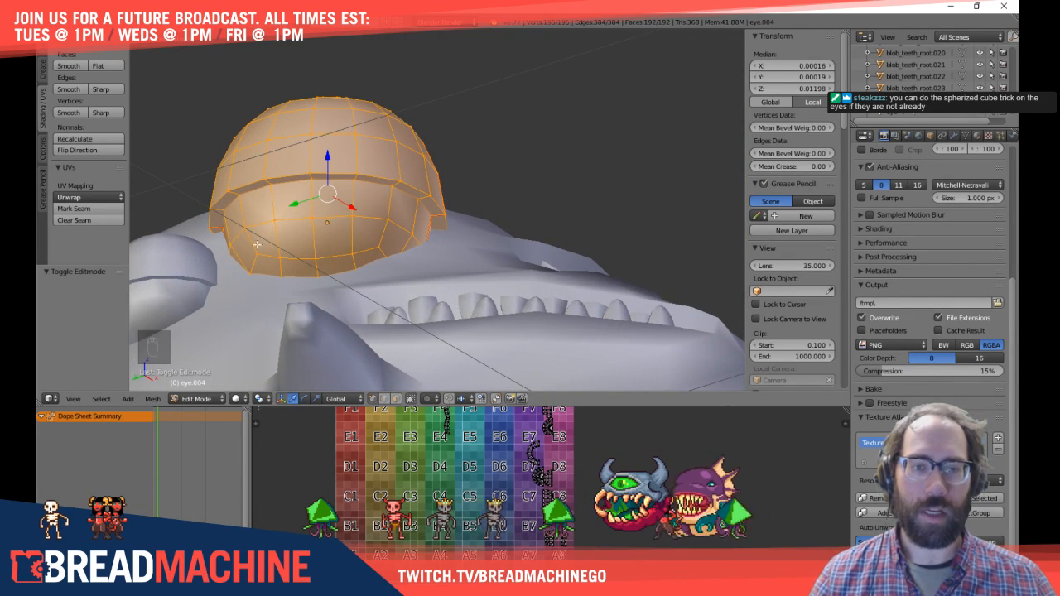
Step: Examine the eye's topology in wireframe with nothing selected, then return to solid shading
key(Tab)
key(Tab)
key(z)
key(a)
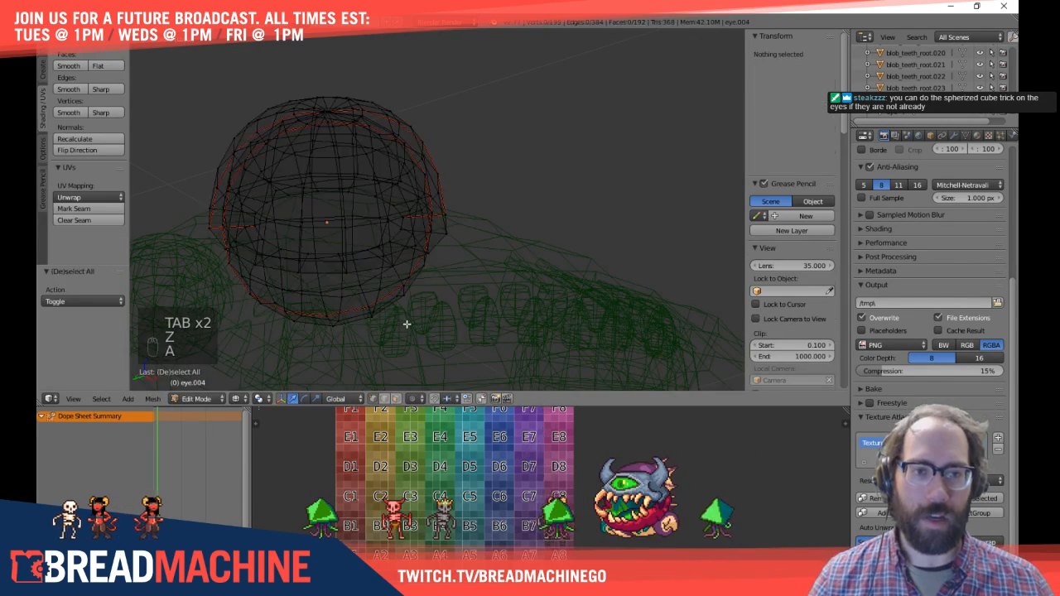
middle_drag(412, 313, 372, 362)
key(z)
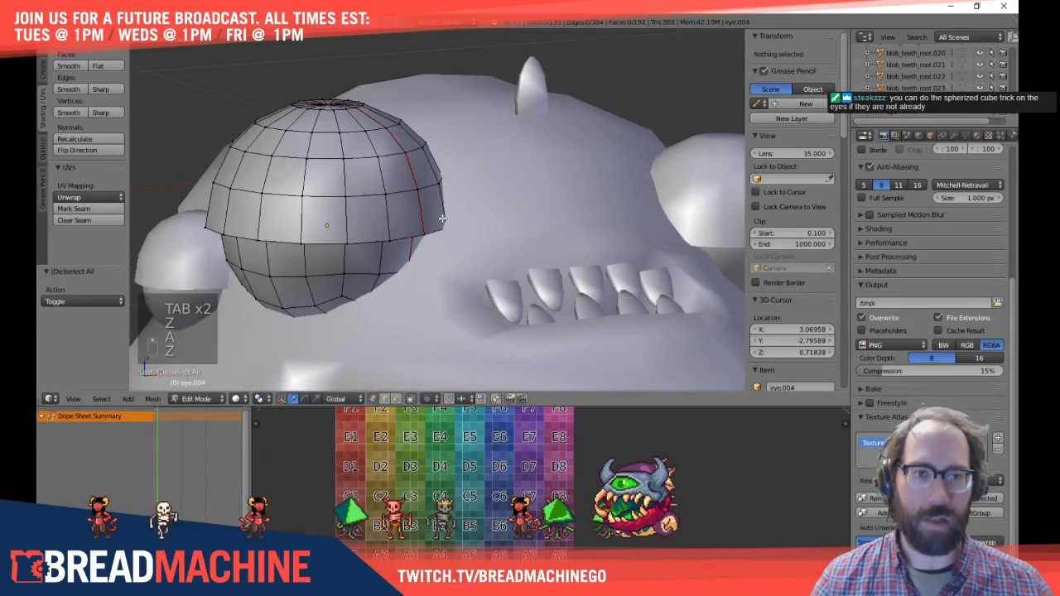
Step: Hide the eyelid geometry and examine the topology of the eyeball beneath it
key(l)
key(h)
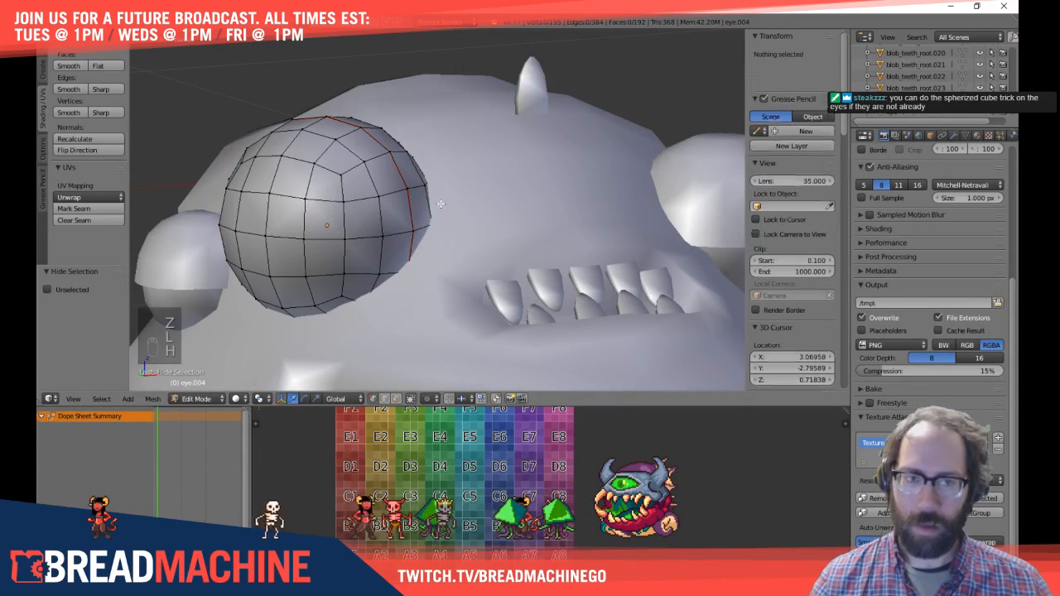
middle_drag(440, 203, 344, 202)
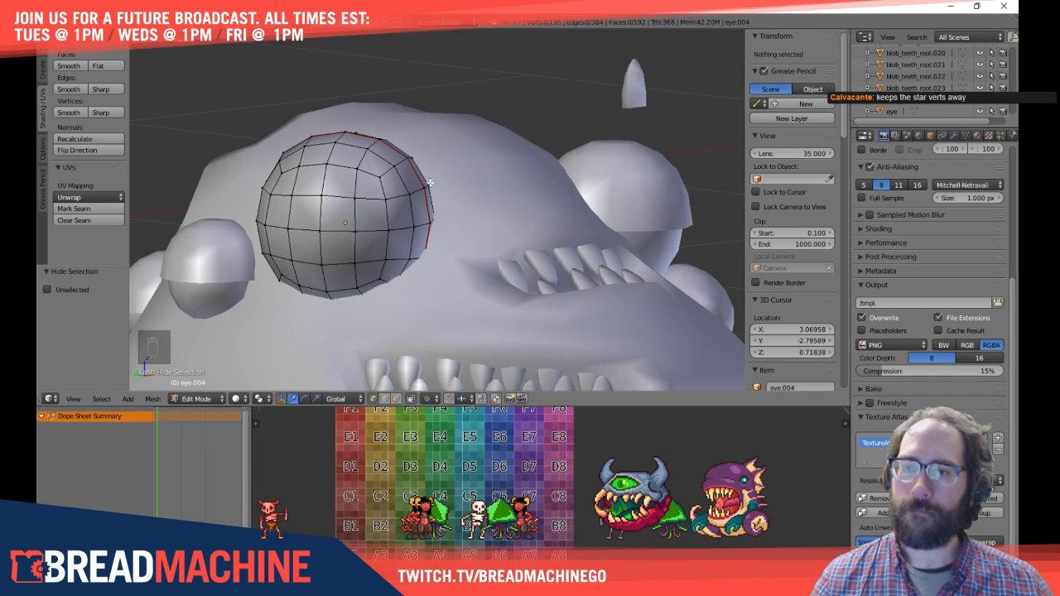
Step: Reveal the hidden eyelid, examine the top of its mesh and select all of the eye's geometry
key(alt+h)
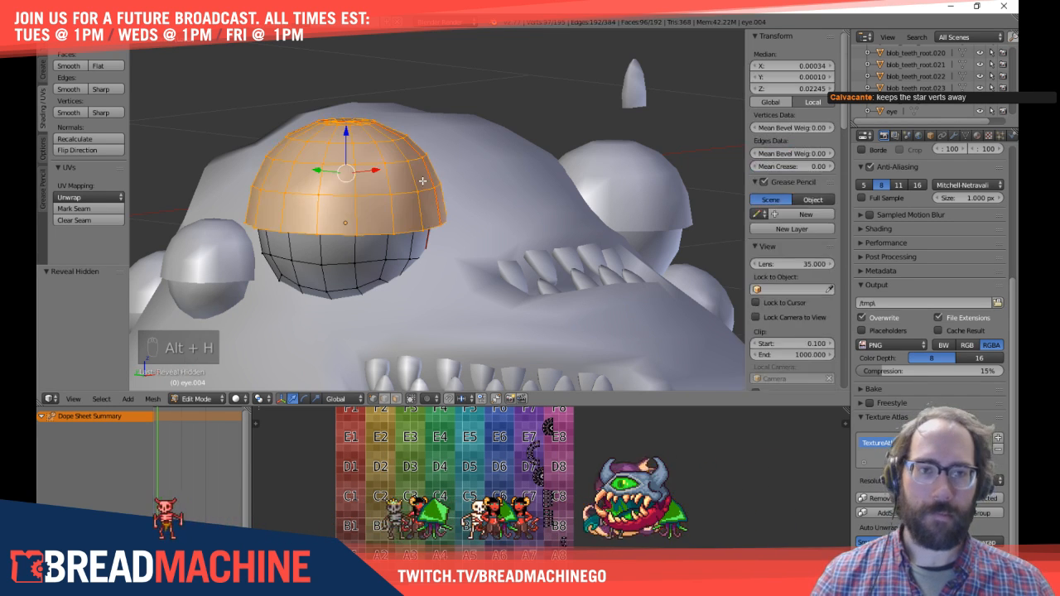
key(a)
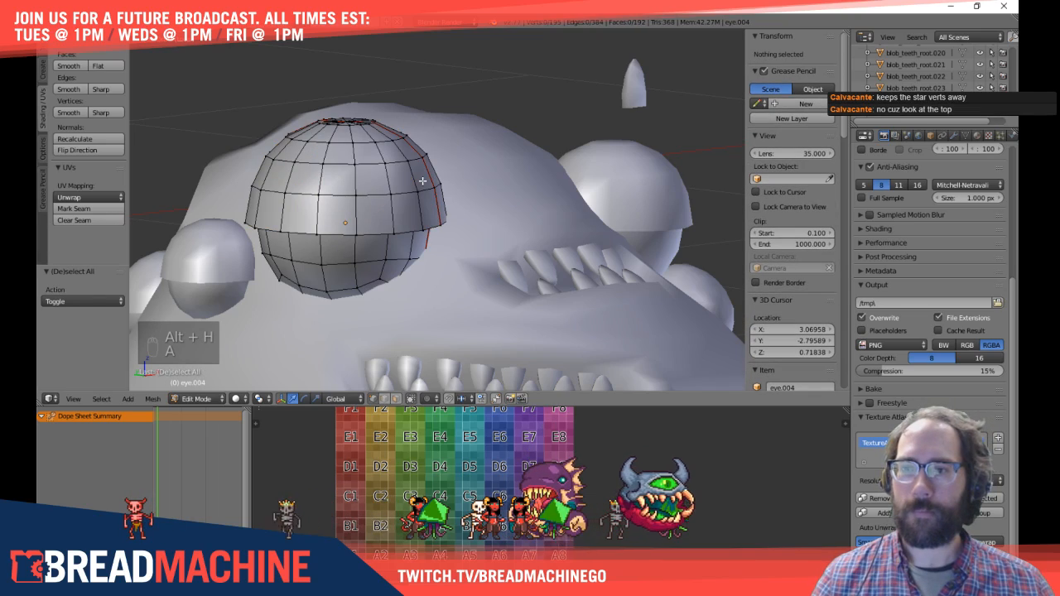
mouse_move(422, 180)
middle_down()
mouse_move(371, 222)
mouse_move(448, 124)
mouse_move(406, 189)
middle_up()
key(a)
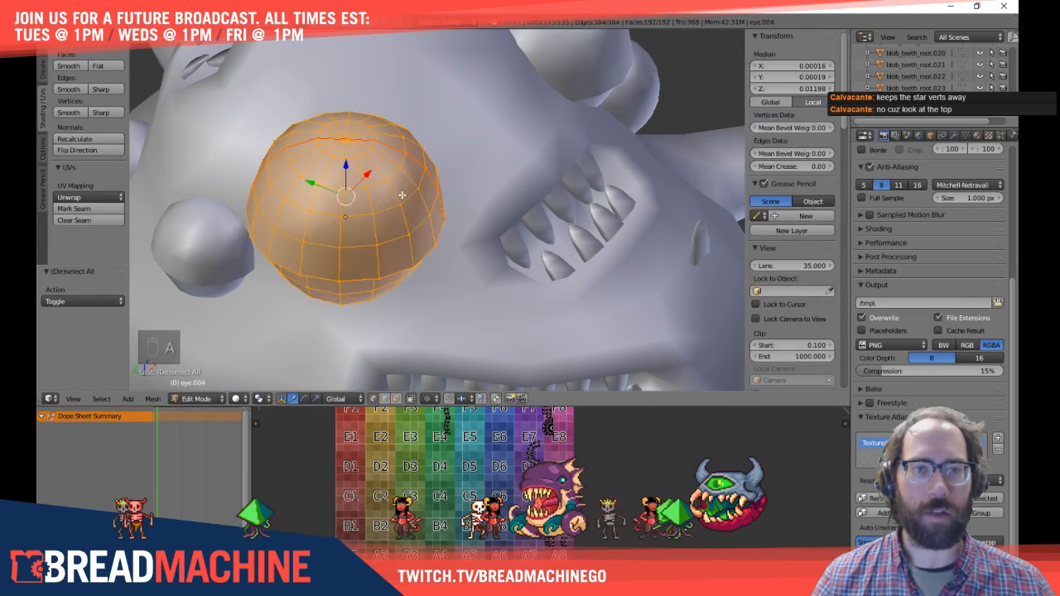
Step: Isolate the eyeball by hiding the linked eyelid geometry and examine the eyeball's mesh from the front and above
key(a)
key(l)
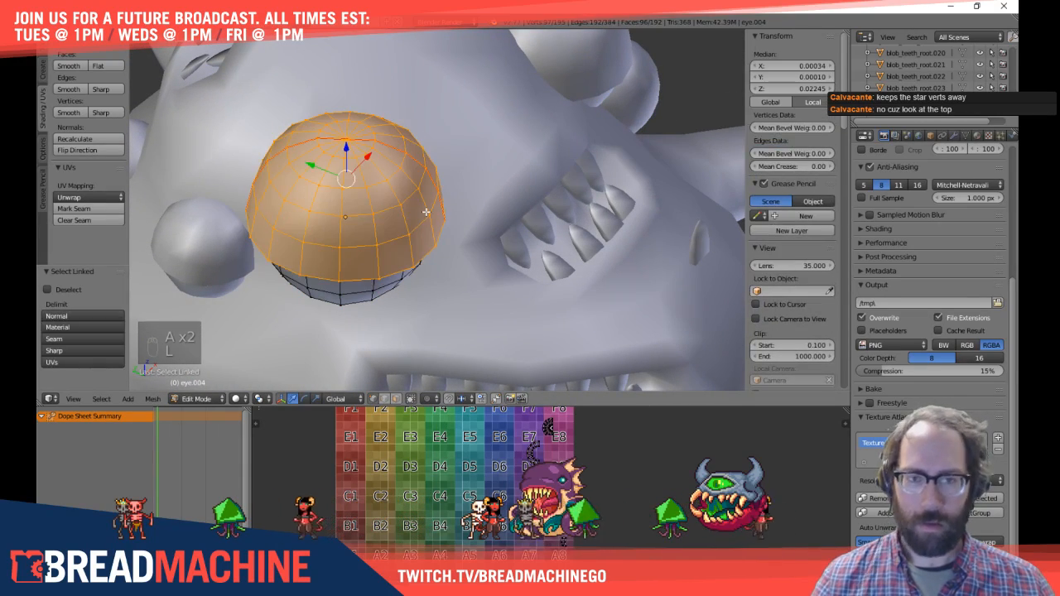
key(h)
middle_drag(428, 210, 416, 175)
middle_drag(423, 224, 418, 238)
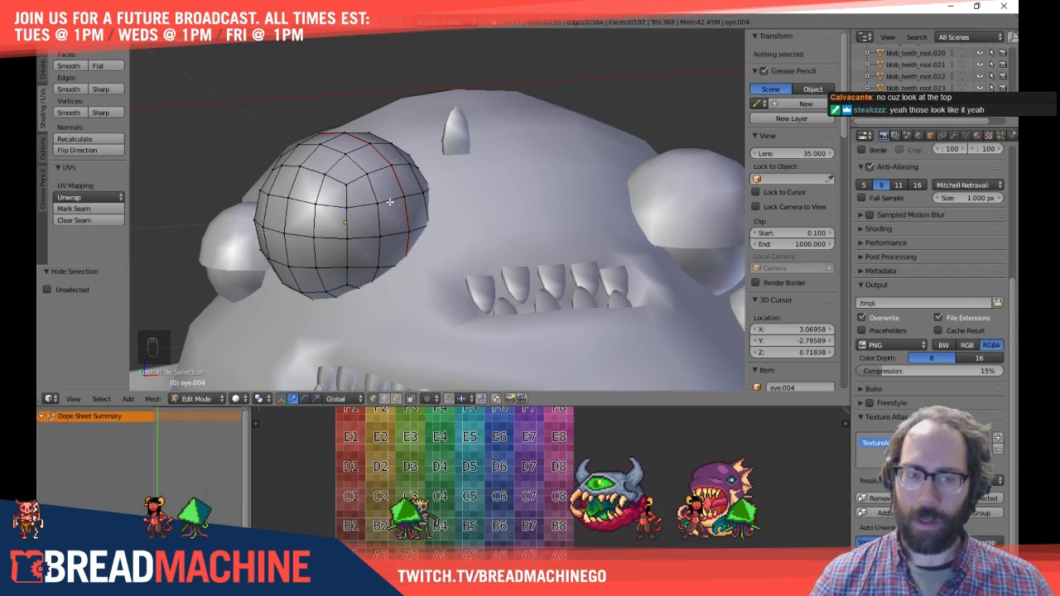
Step: Reveal the hidden eyelid geometry and leave mesh editing of the large eye
key(alt+h)
key(a)
key(Tab)
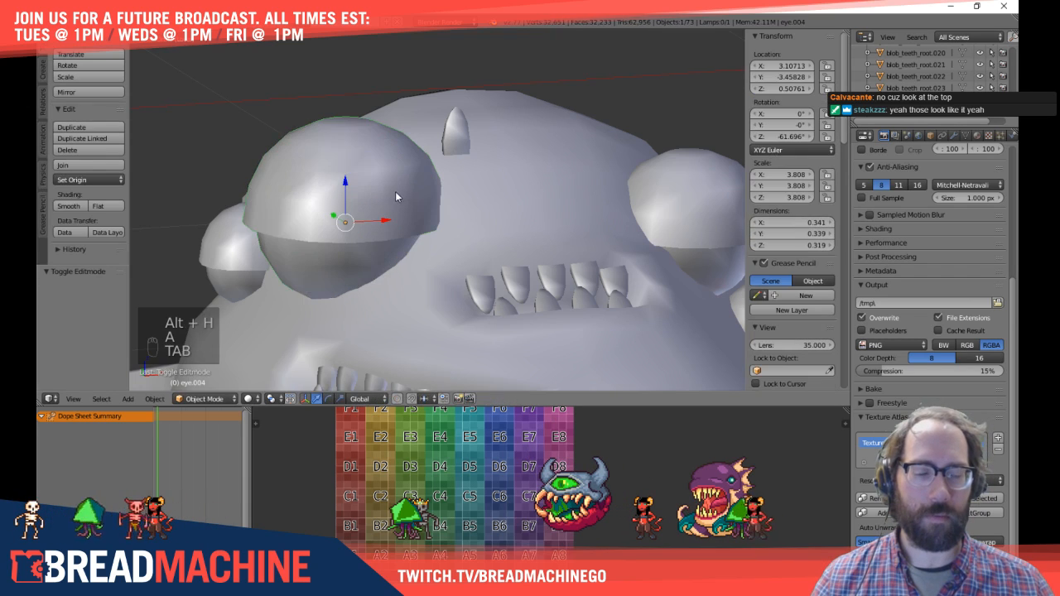
middle_drag(395, 196, 467, 232)
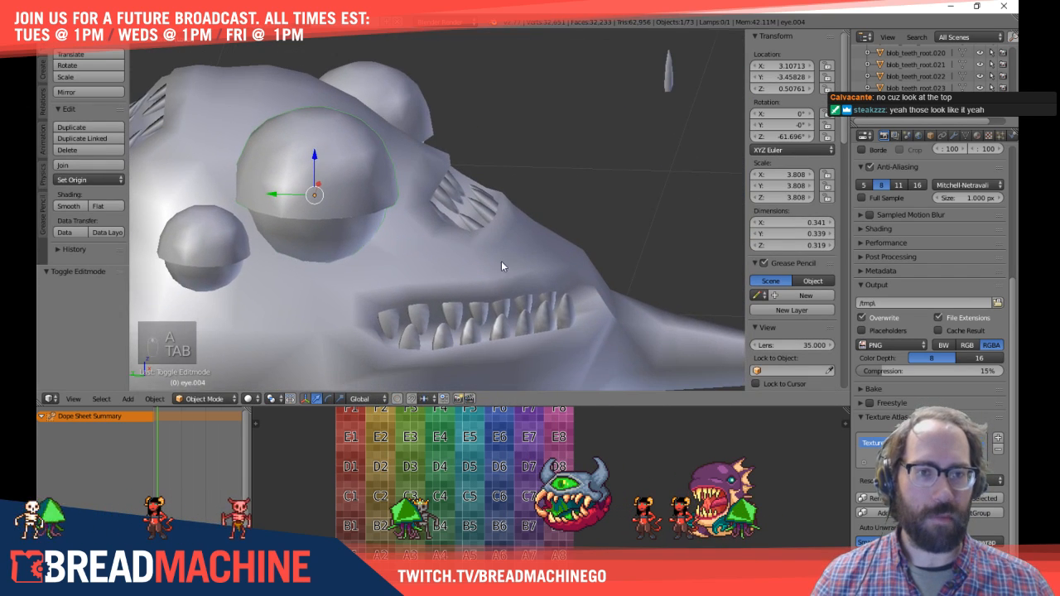
middle_drag(501, 266, 412, 223)
Step: Select the spare tooth above the body and move it in front view down to the side mouth's lower gum
key(a)
right_click(322, 238)
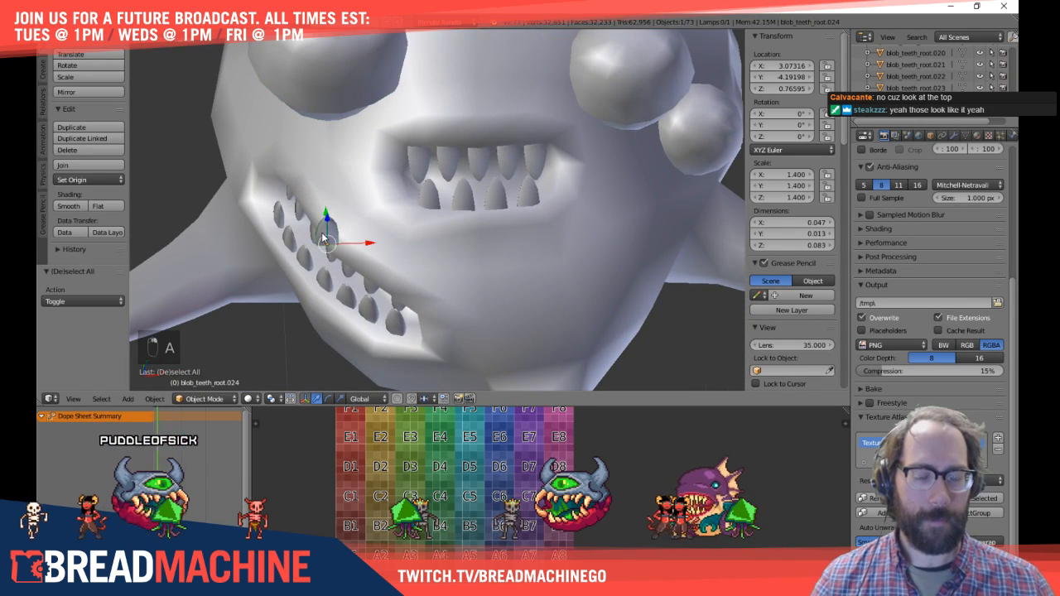
key(KP_1)
shift+middle_drag(359, 290, 345, 123)
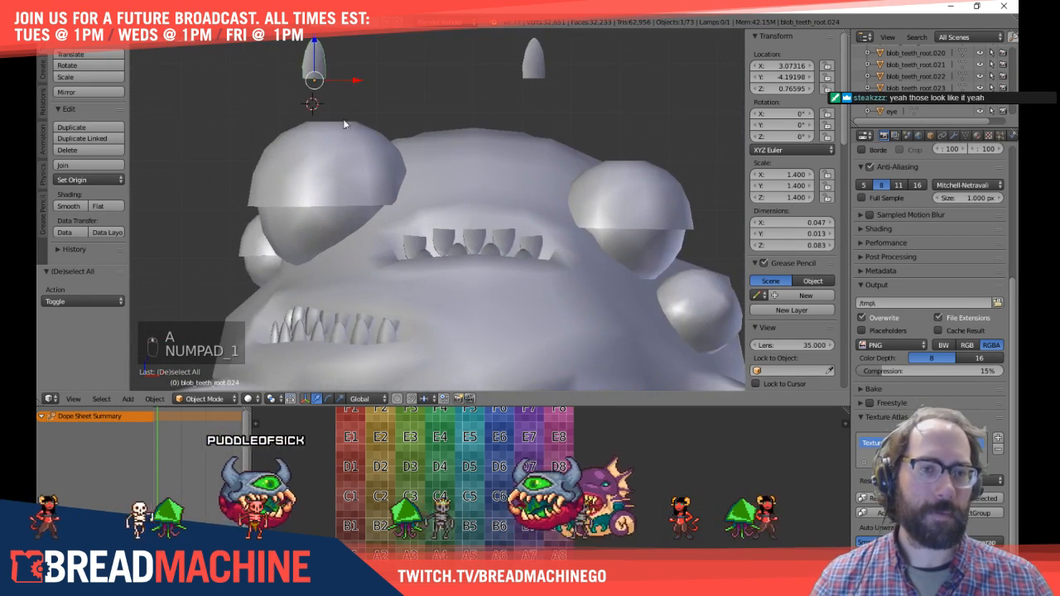
shift+middle_drag(374, 192, 405, 141)
key(g)
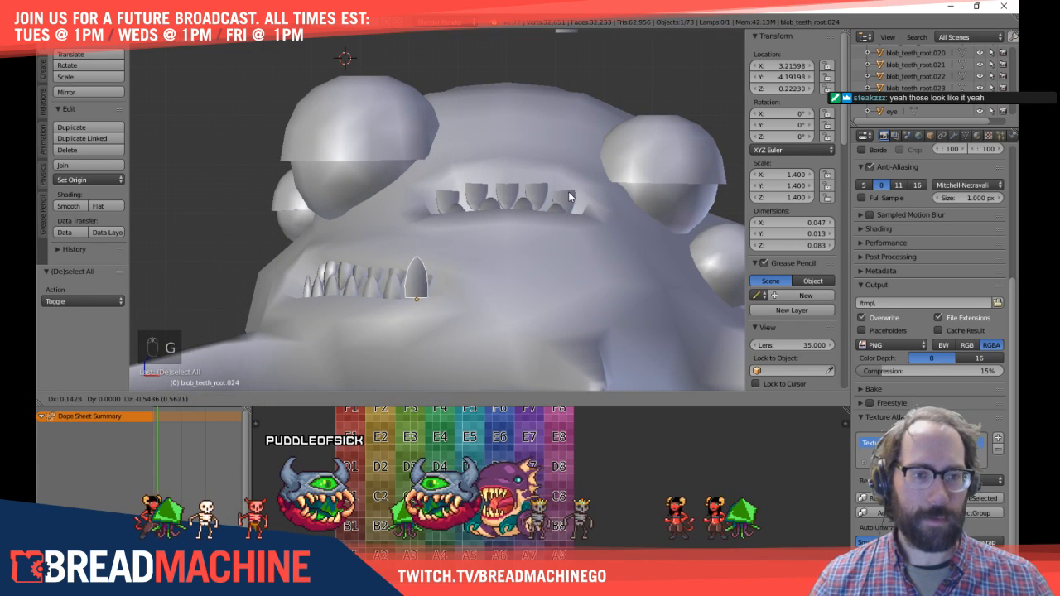
click(570, 206)
Step: In top view, move the tooth onto the front end of the lower gum and rotate it about 34.6° to follow the gum
key(KP_7)
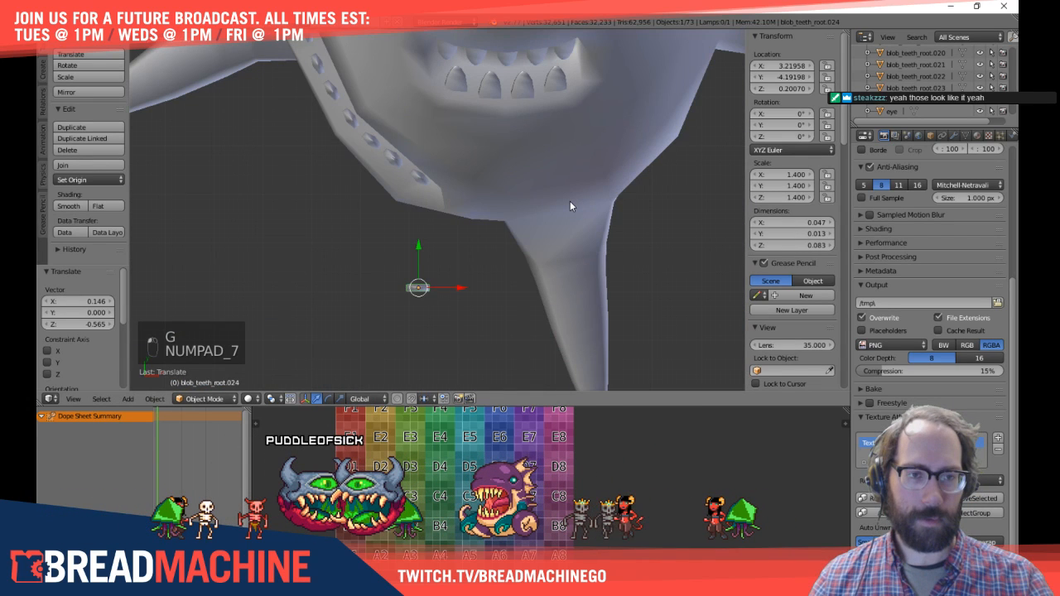
key(g)
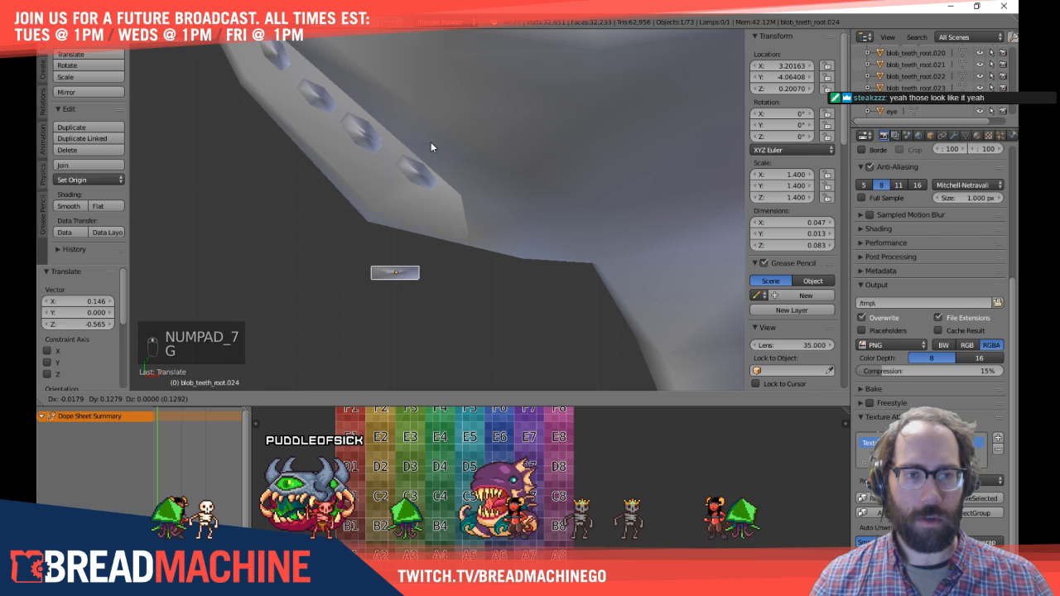
click(447, 56)
shift+middle_drag(543, 67, 579, 125)
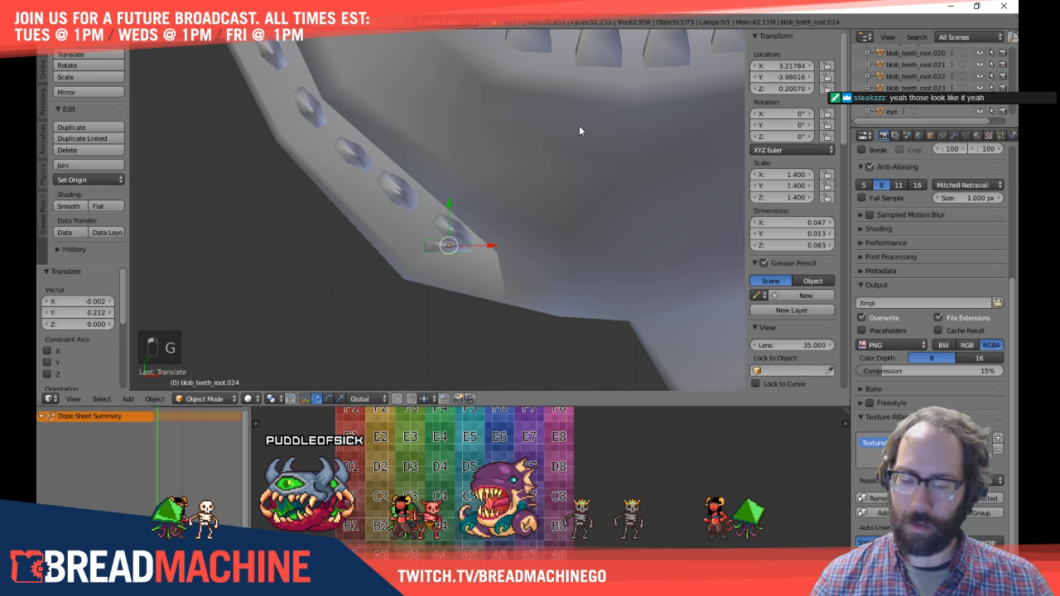
click(599, 240)
shift+middle_drag(503, 253, 500, 294)
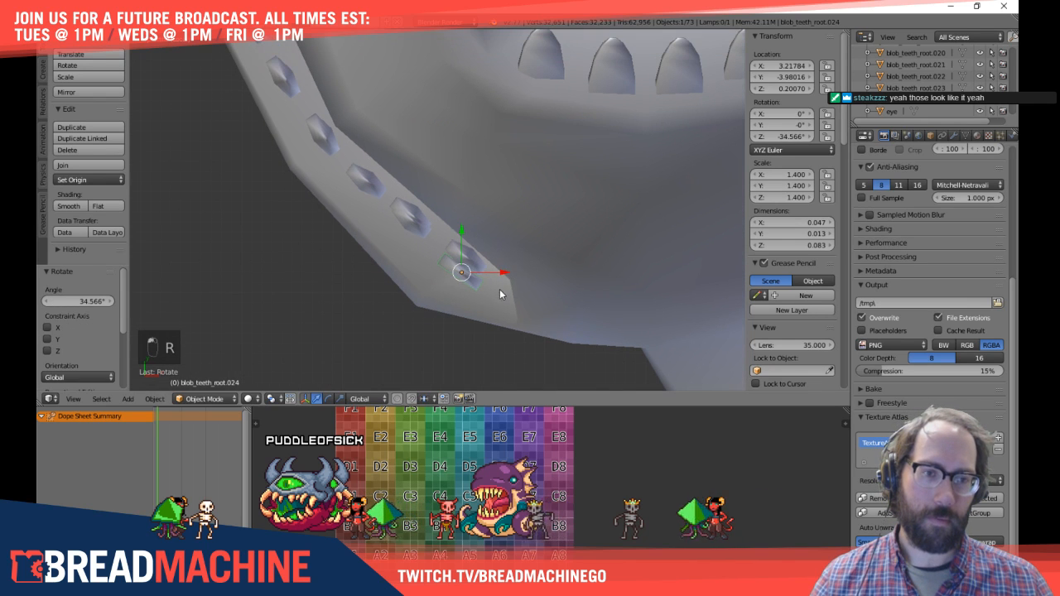
click(487, 304)
shift+middle_drag(470, 245, 486, 268)
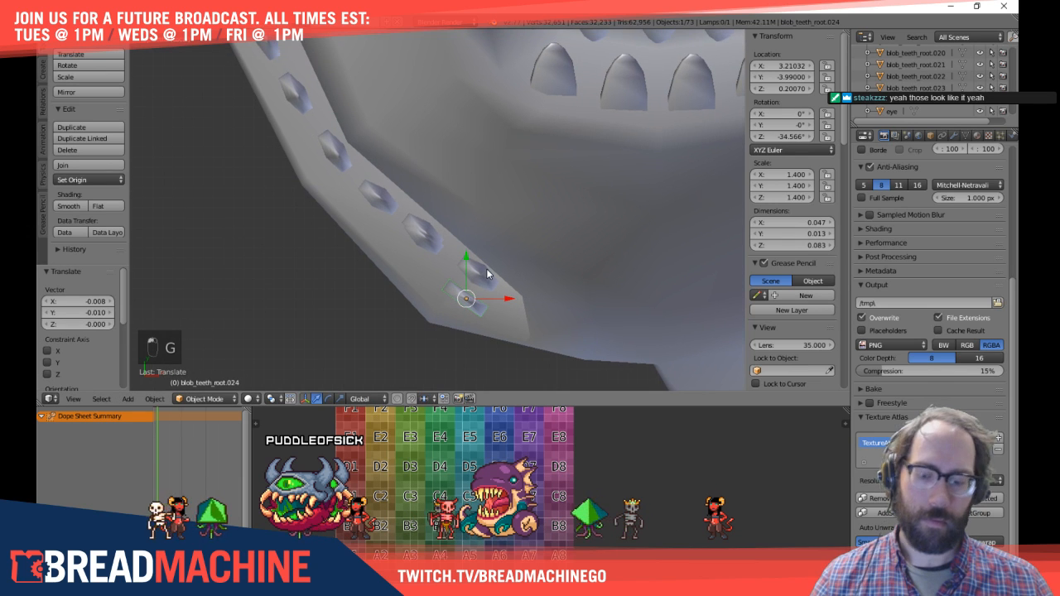
Step: Place a linked duplicate of the tooth next along the gum, rotate it about 10.8° and nudge it into line
key(alt+d)
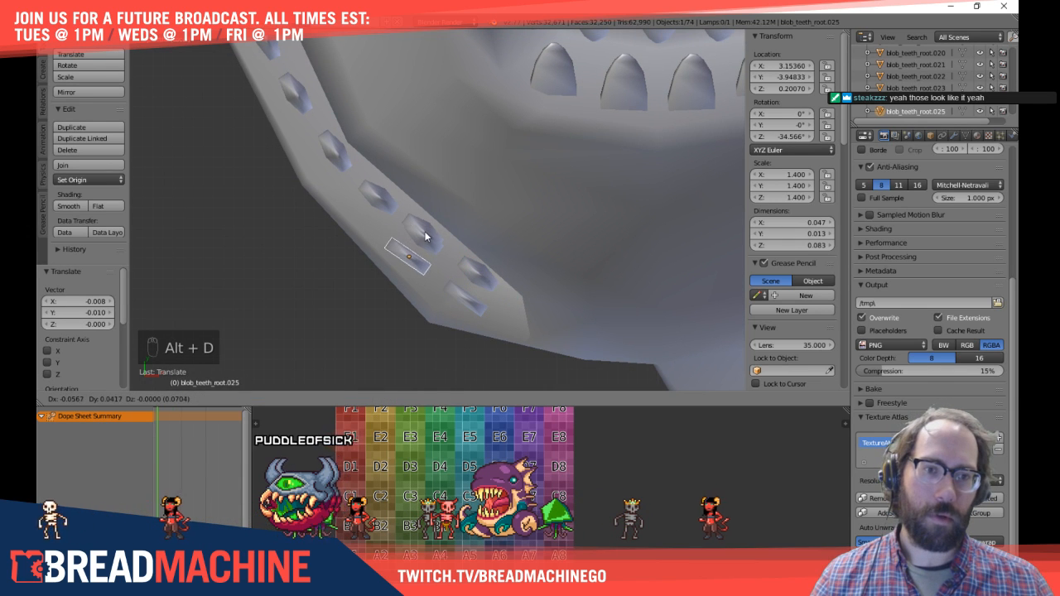
click(427, 232)
key(r)
click(523, 197)
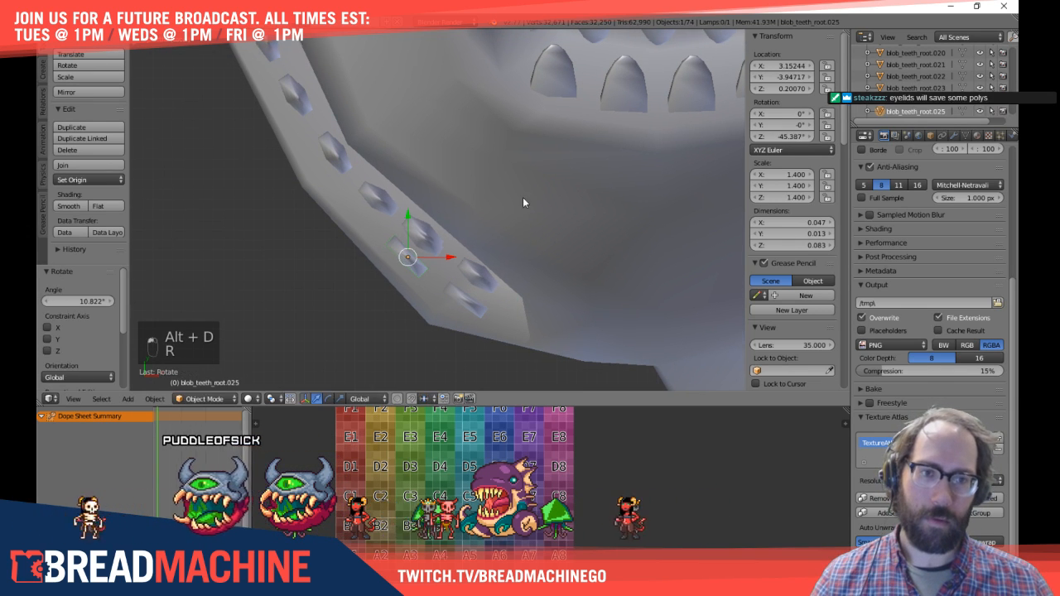
shift+middle_drag(522, 197, 496, 267)
key(g)
click(496, 267)
Step: Place two more linked duplicates of the tooth further along the outer lower row, up to the gum's bend
key(alt+d)
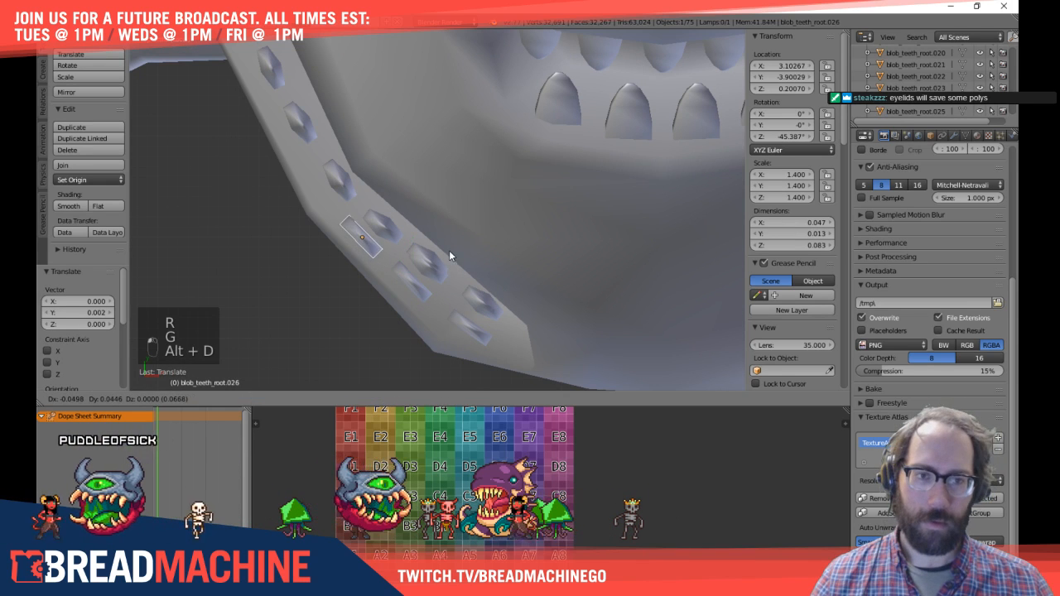
click(459, 256)
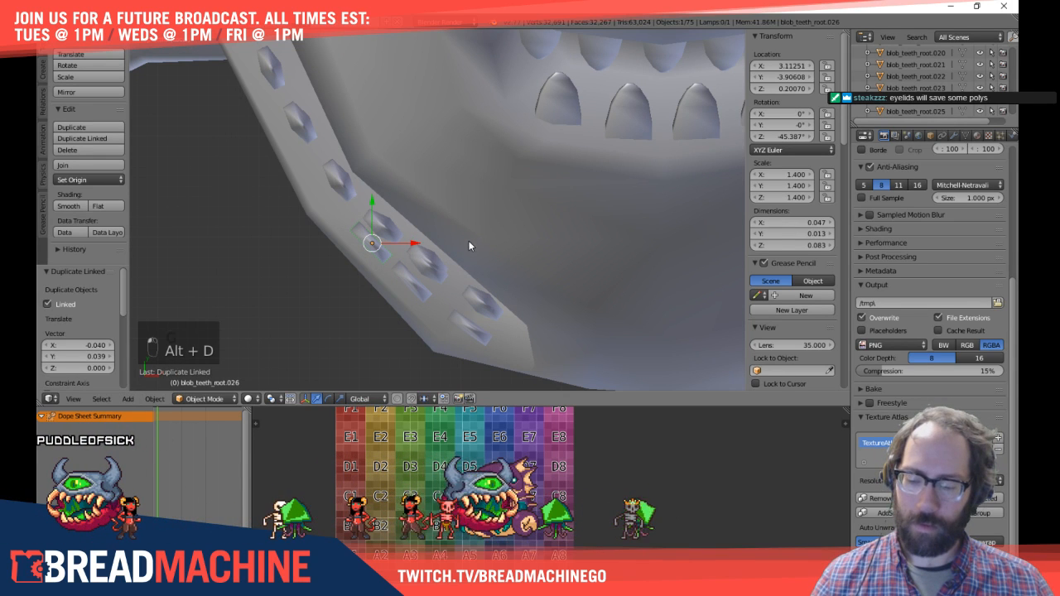
key(alt+d)
click(408, 196)
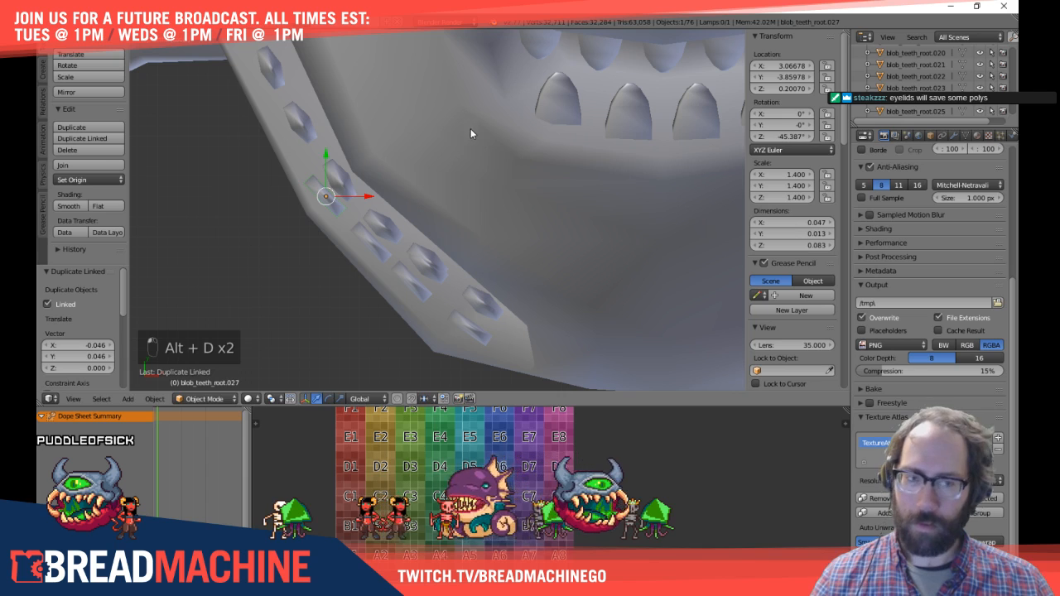
Step: Rotate the tooth at the gum's bend to about -54.8° around Z and nudge it into line with the row
key(r)
click(442, 186)
key(Tab)
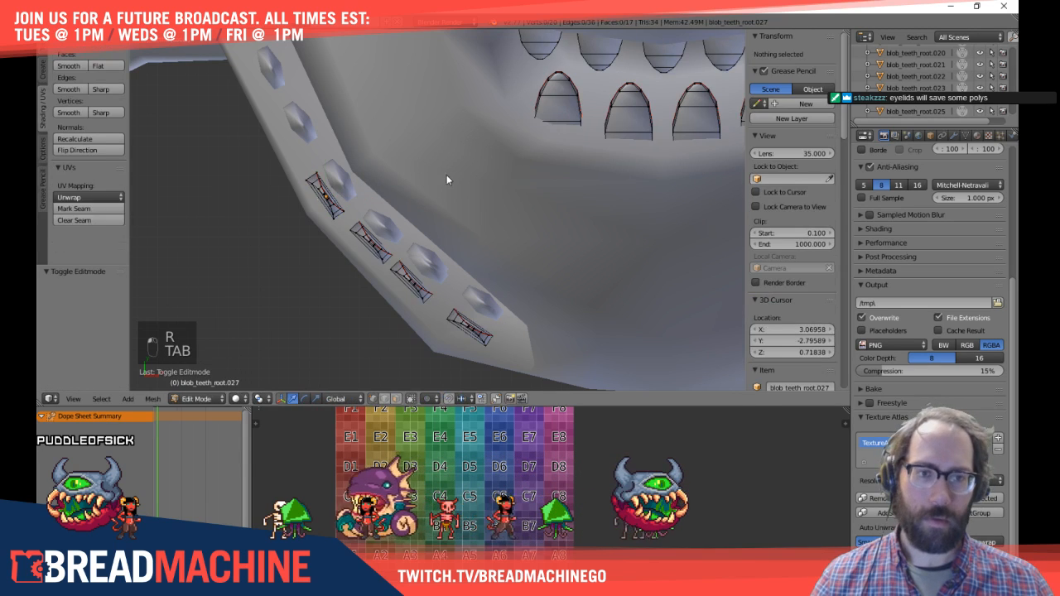
key(Tab)
mouse_move(381, 168)
middle_down()
mouse_move(423, 235)
mouse_move(374, 164)
middle_up()
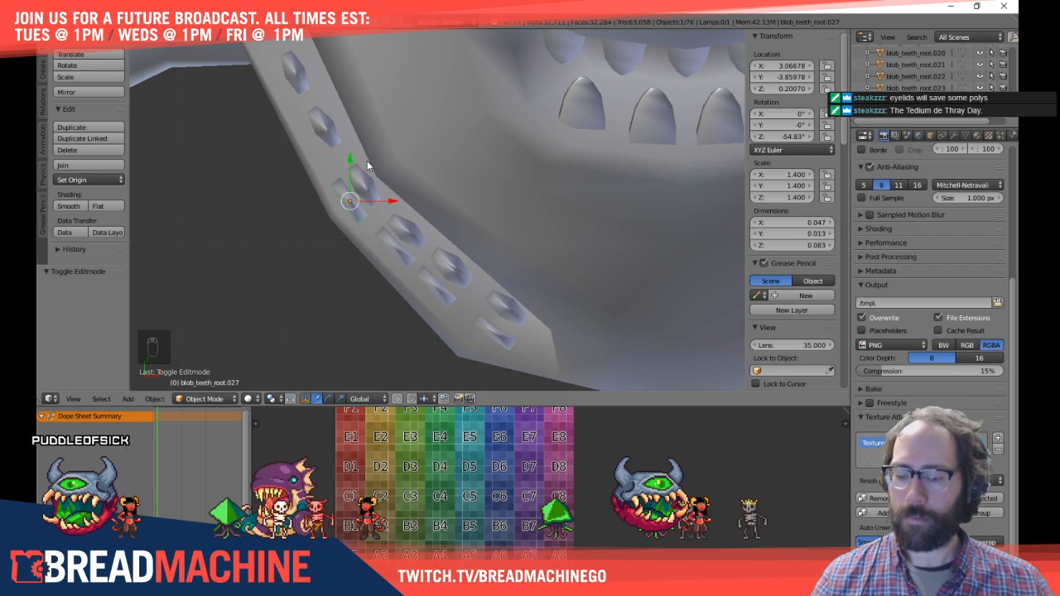
key(g)
click(369, 172)
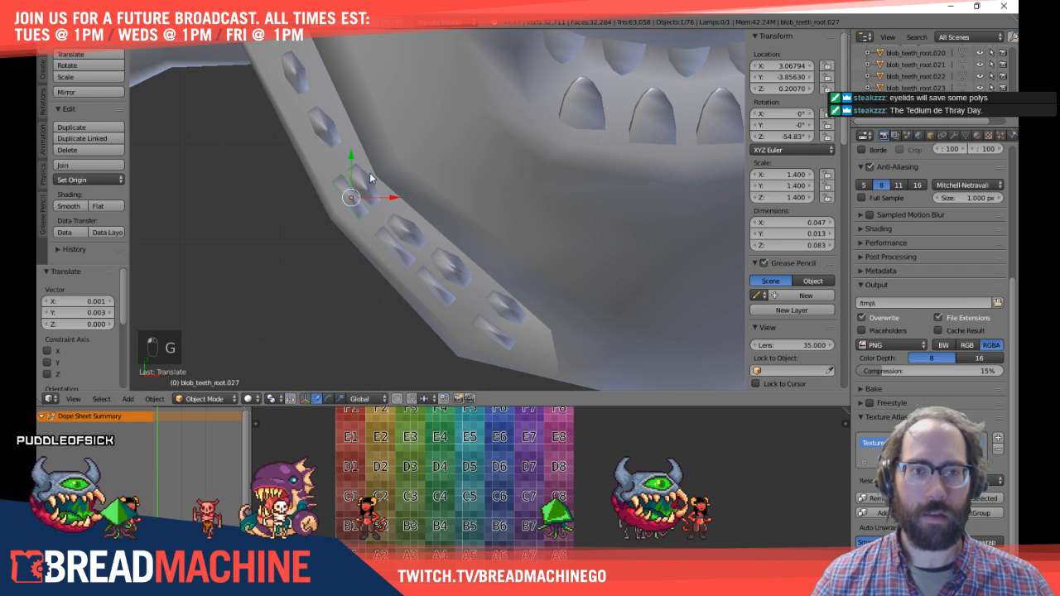
Step: Place two linked duplicates of the bend tooth further back along the lower gum, each beside an inner tooth
middle_drag(369, 172, 420, 204)
key(alt+d)
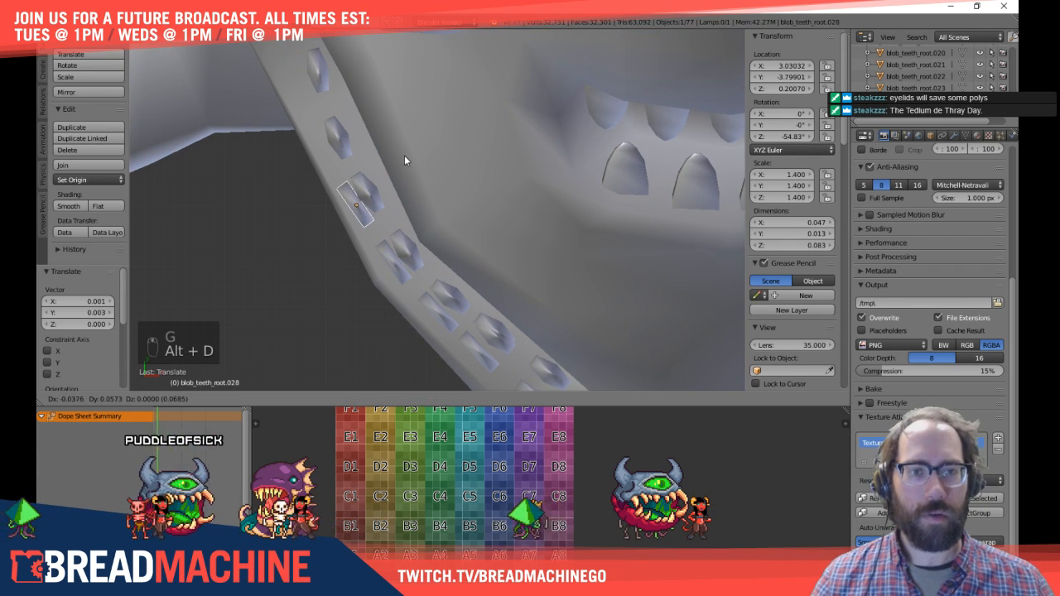
click(404, 154)
key(Tab)
key(Tab)
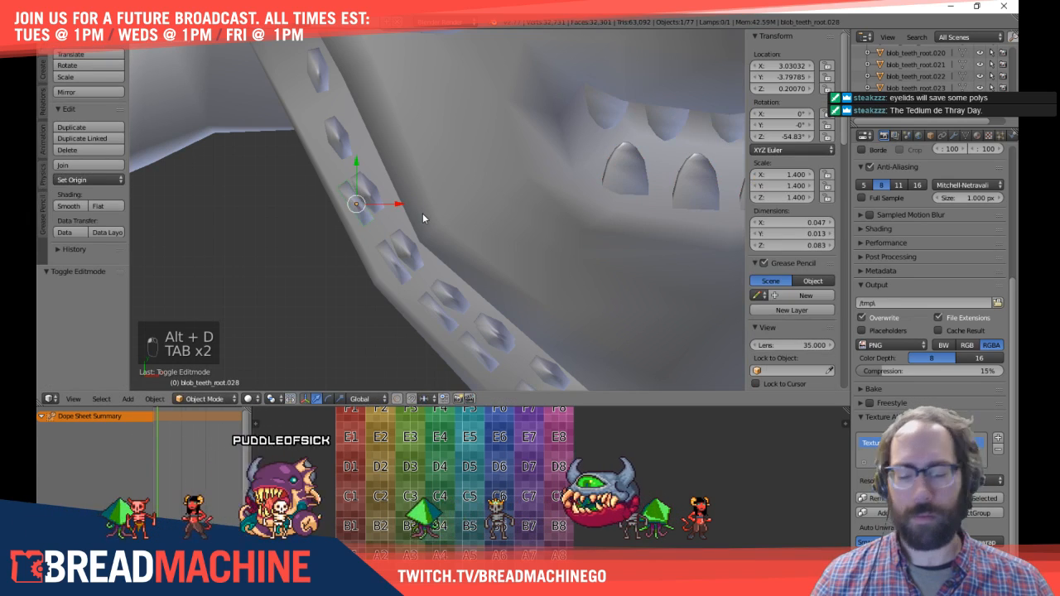
key(alt+d)
click(393, 155)
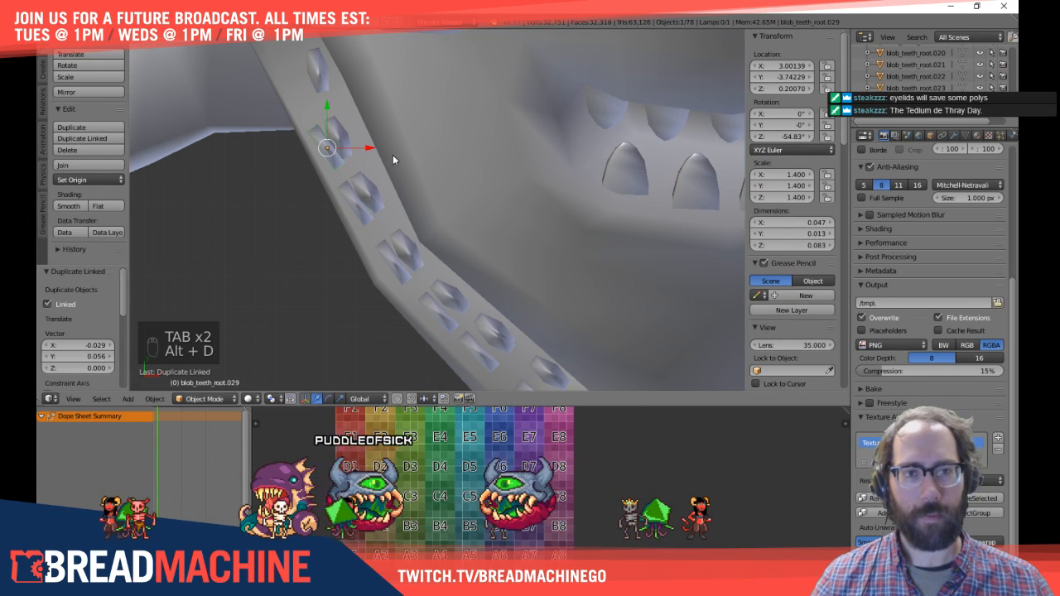
Step: Rotate the rearmost duplicated tooth about 11.1° to follow the gum and nudge it into place
key(r)
click(422, 86)
middle_drag(423, 86, 433, 176)
key(g)
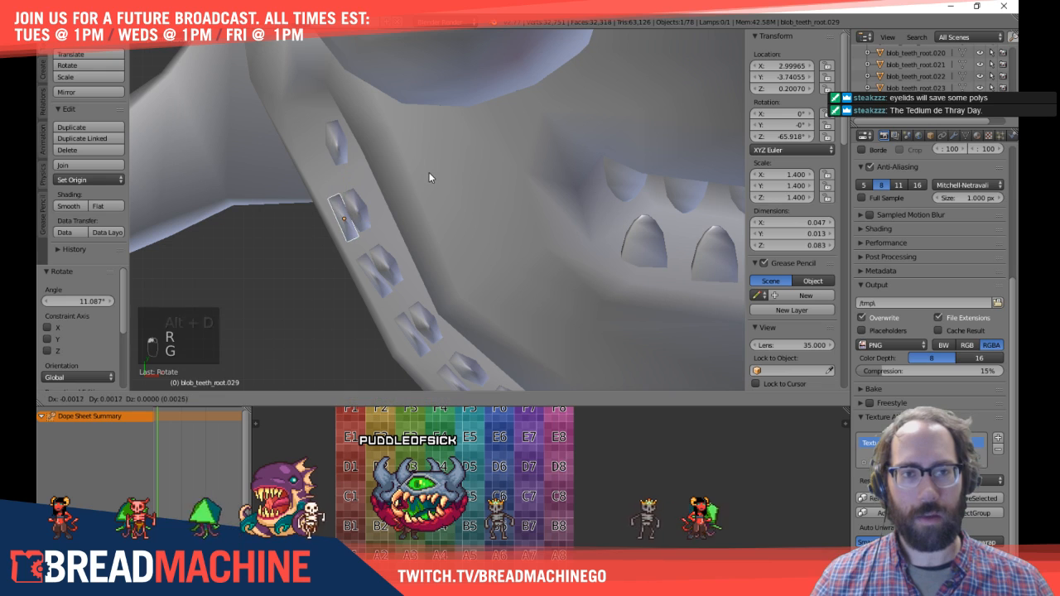
click(431, 178)
Step: Place a linked duplicate at the back end of the outer row, rotate it about 8.65° and nudge it onto the gum
key(alt+d)
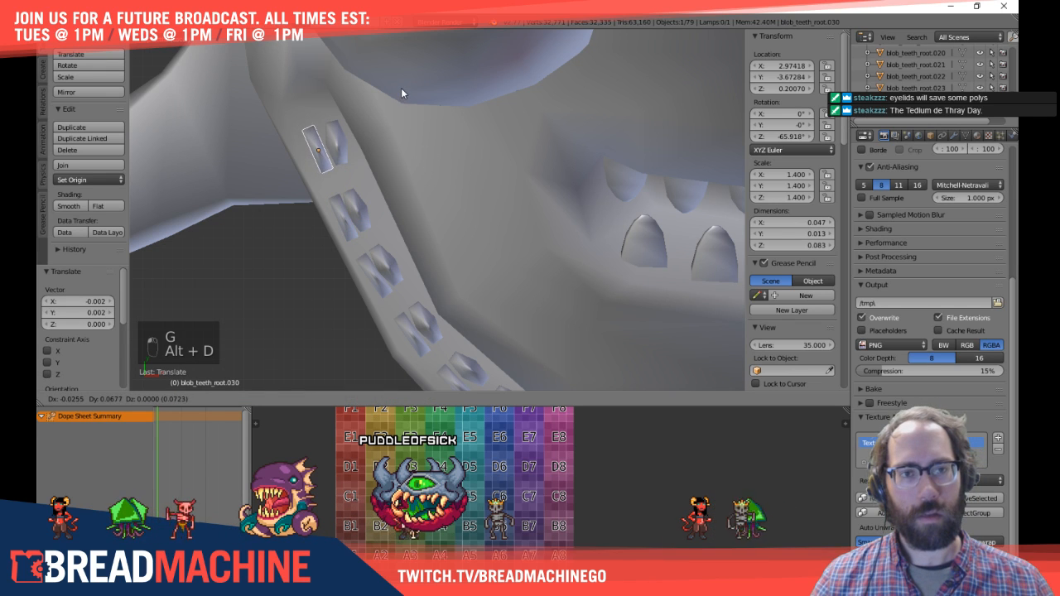
click(401, 90)
key(r)
click(428, 91)
key(g)
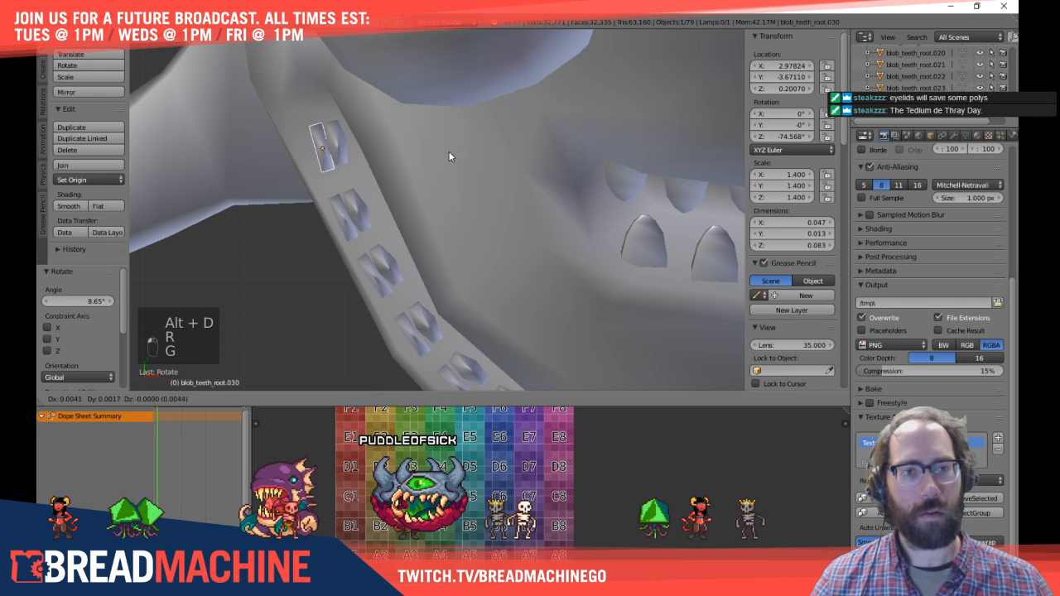
click(442, 217)
Step: Select the seven teeth of the new outer lower row and lower them about 0.003 along Z
middle_drag(442, 265, 388, 164)
key(a)
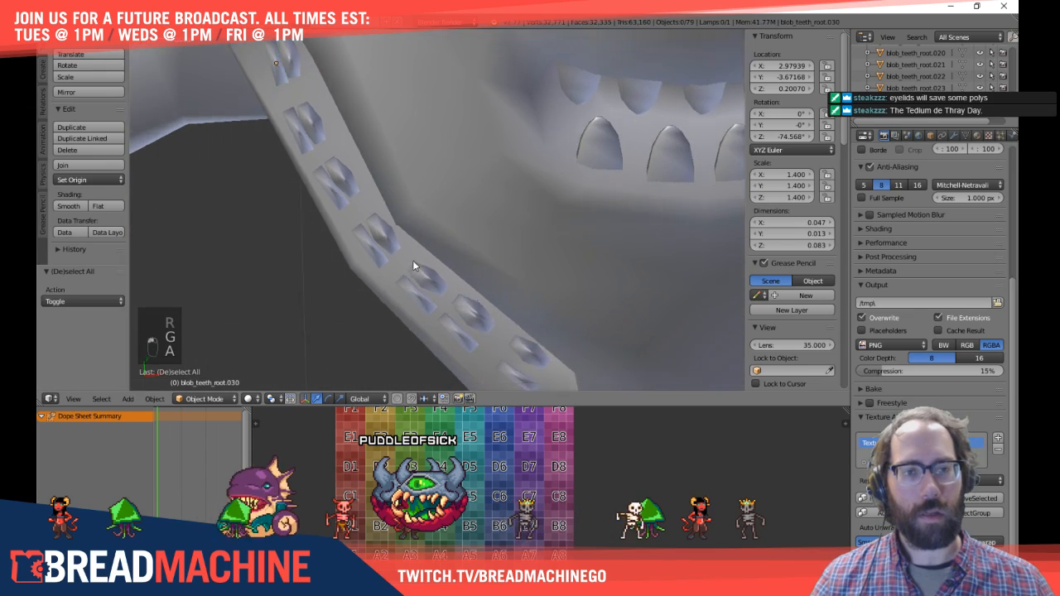
middle_drag(412, 260, 372, 331)
middle_drag(299, 220, 324, 184)
right_click(205, 183)
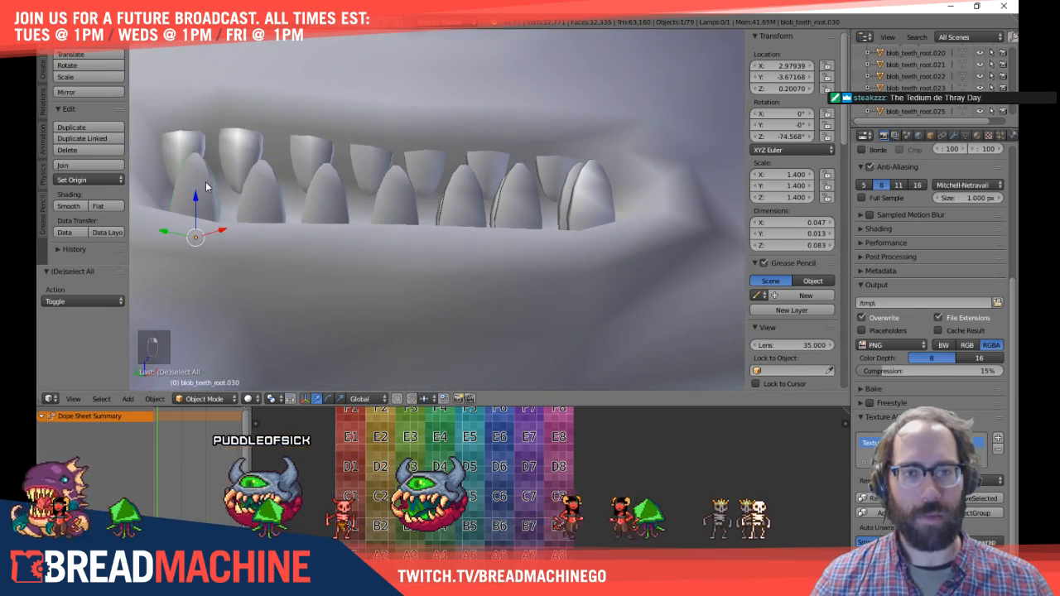
shift+right_click(258, 194)
shift+right_click(326, 200)
shift+right_click(414, 203)
shift+right_click(469, 204)
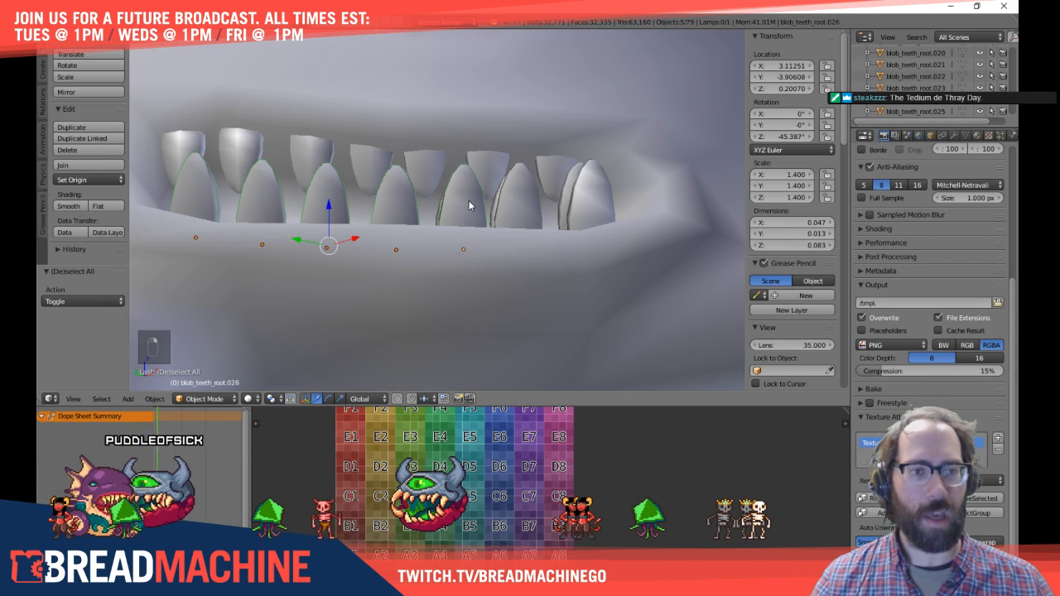
middle_drag(416, 235, 342, 223)
drag(393, 205, 393, 209)
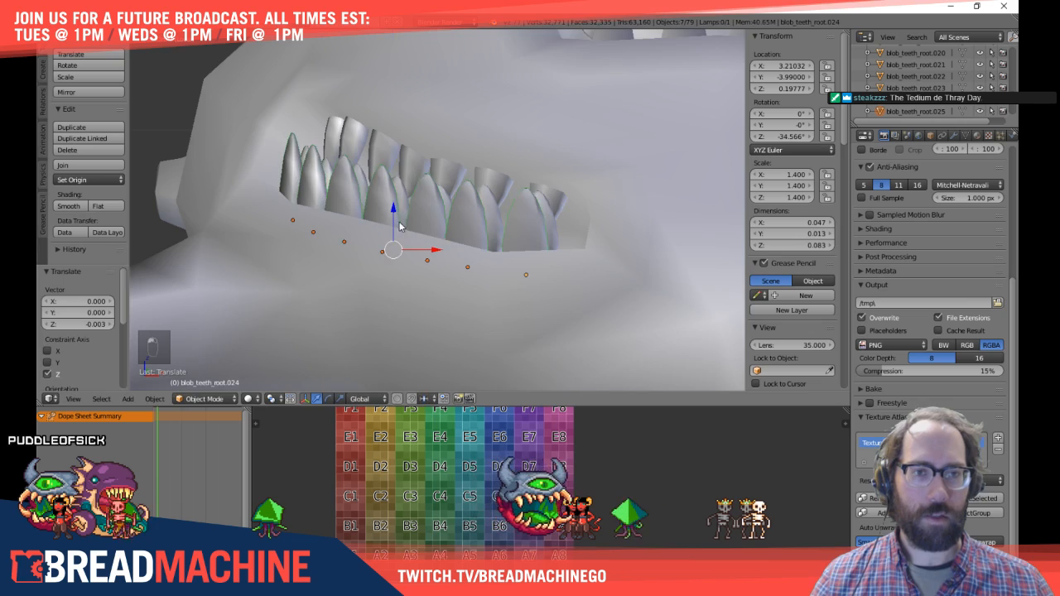
Step: In front view, lower the outer row of teeth a further 0.011 or so along Z into the gum
mouse_move(393, 208)
middle_down()
mouse_move(341, 227)
mouse_move(392, 225)
middle_up()
key(KP_1)
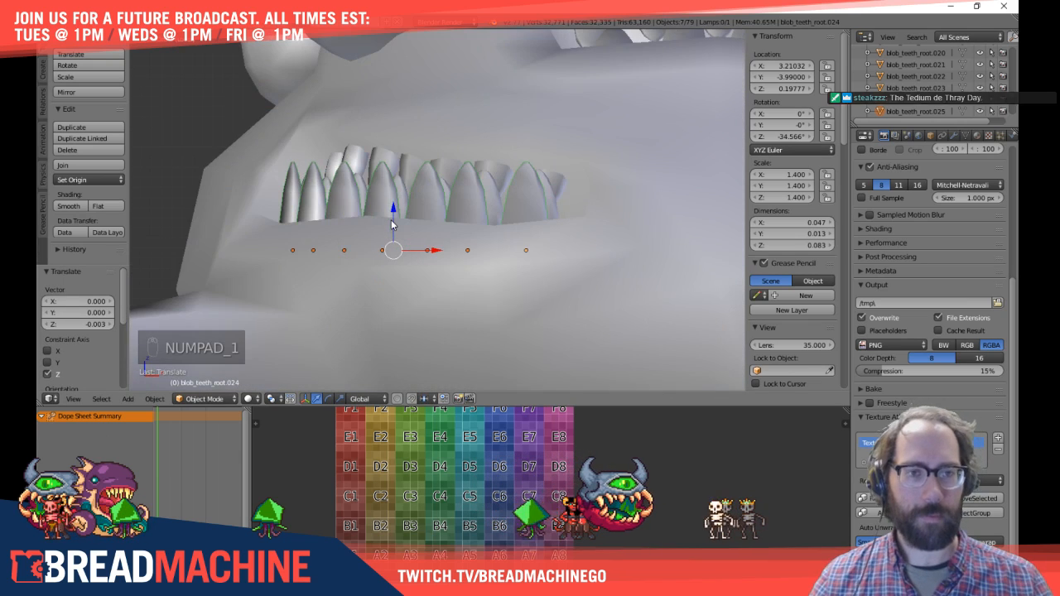
drag(393, 211, 394, 217)
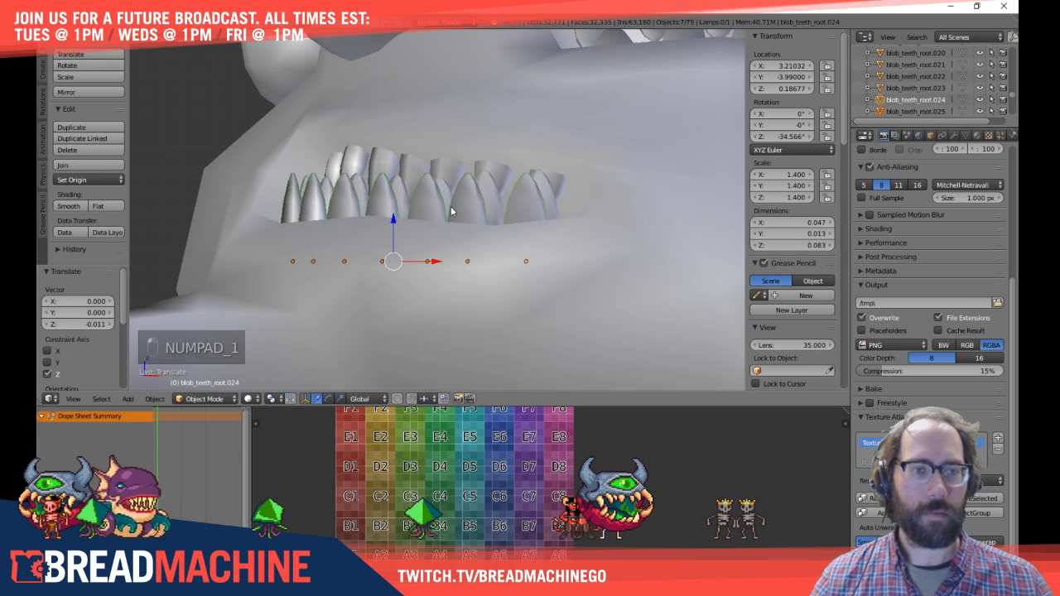
Step: Shift the outer row sideways so its teeth sit staggered between the inner ones, then clear the selection
middle_drag(395, 217, 547, 278)
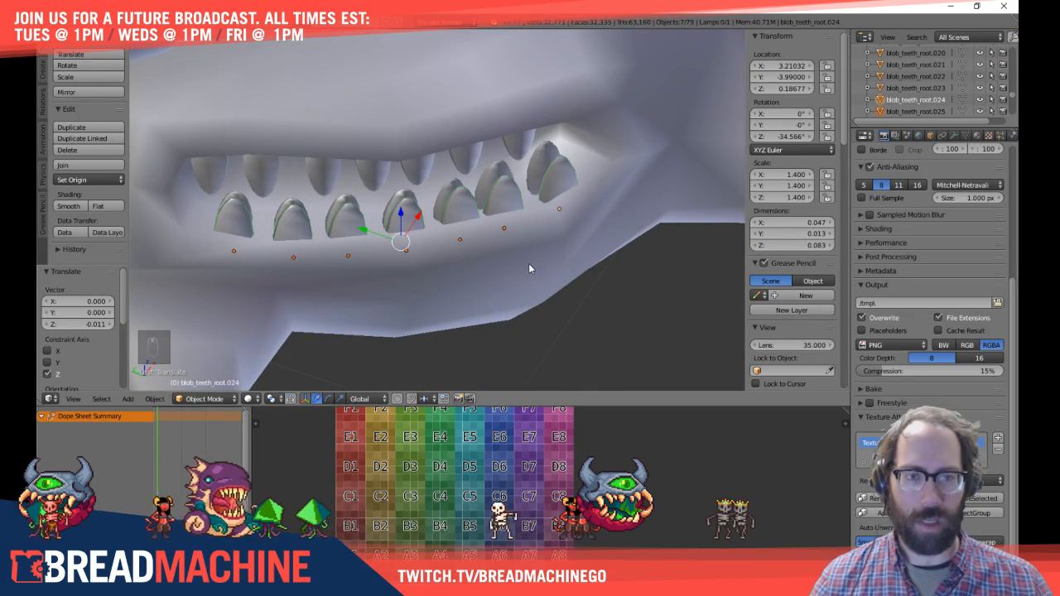
key(g)
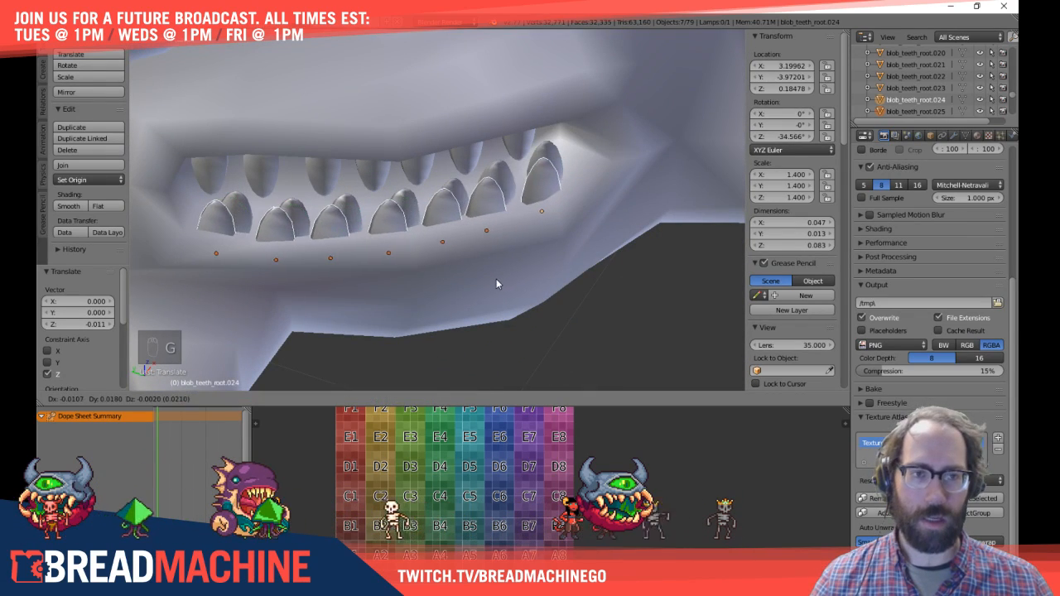
click(496, 280)
middle_drag(521, 313, 534, 347)
key(a)
scroll(514, 286, down, 3)
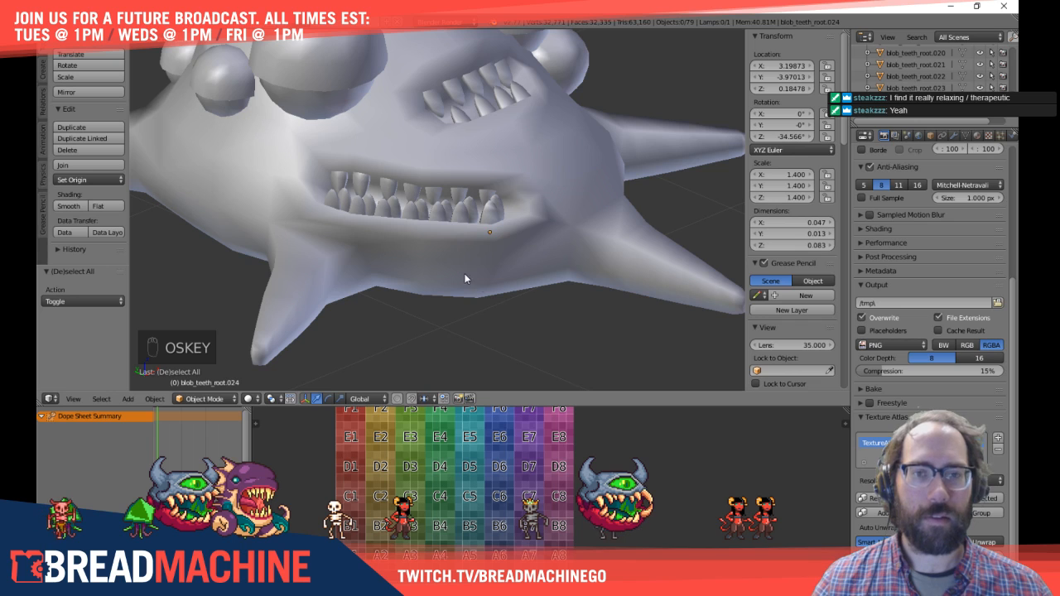
Step: Undo the outer row's sideways shift and, in top view, move its seven teeth about -0.086 in X and -0.069 in Y, clear of the mouth
key(ctrl+z)
key(ctrl+z)
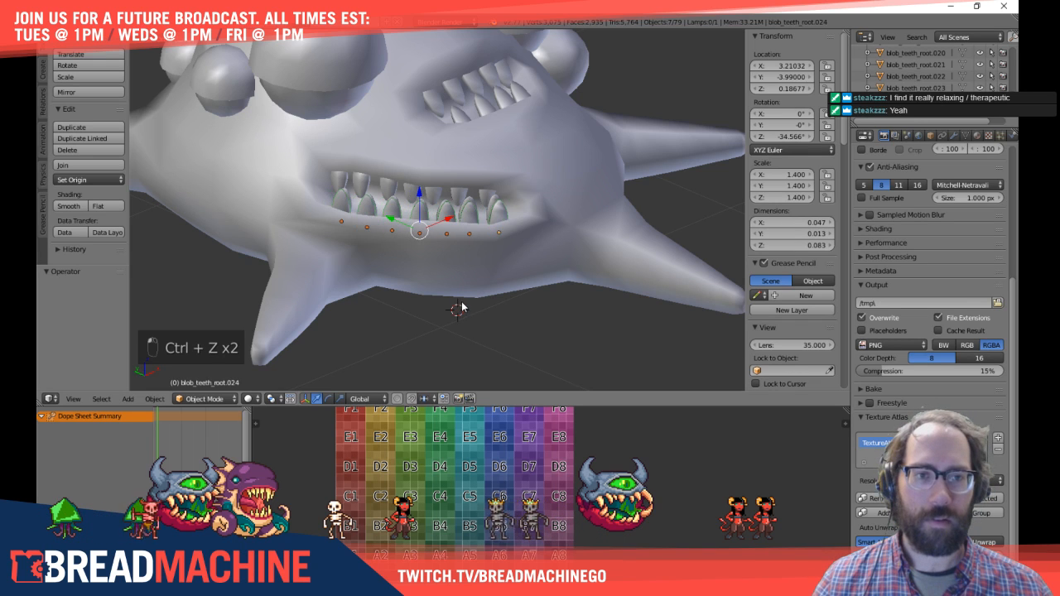
middle_drag(513, 286, 505, 316)
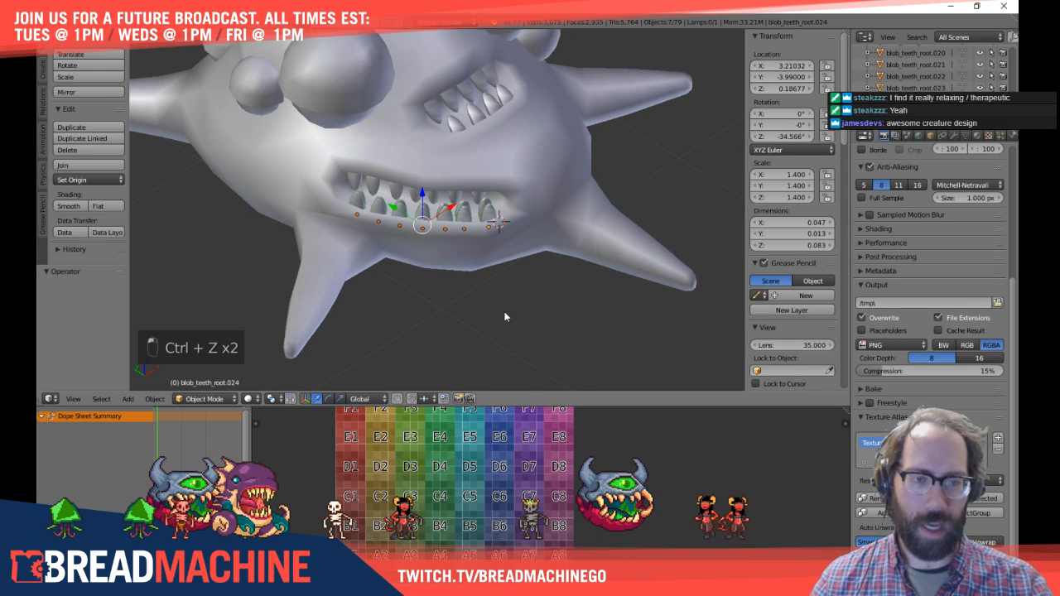
key(KP_7)
scroll(501, 298, up, 4)
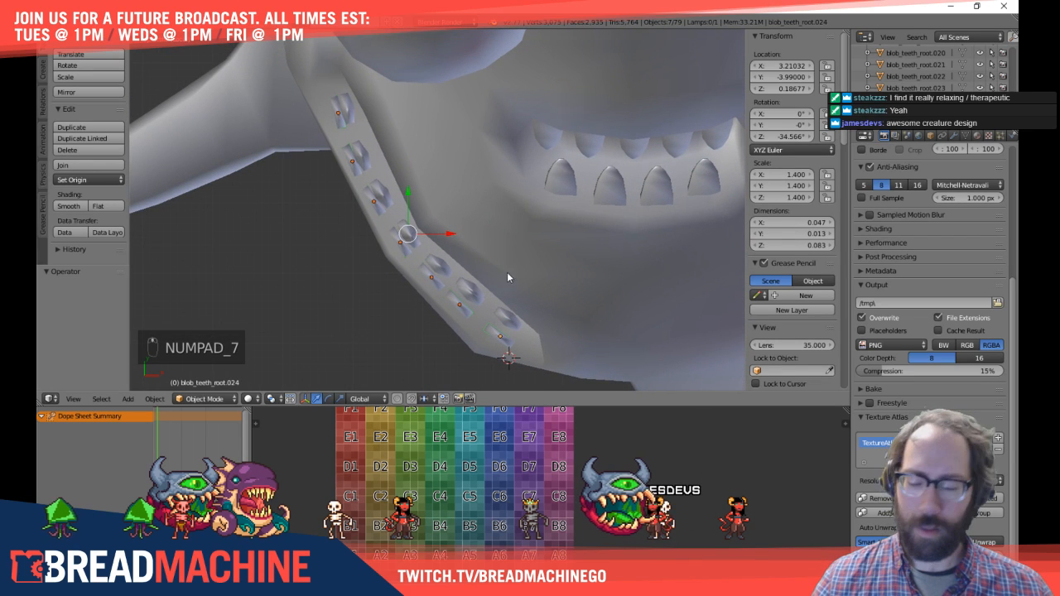
key(g)
click(460, 269)
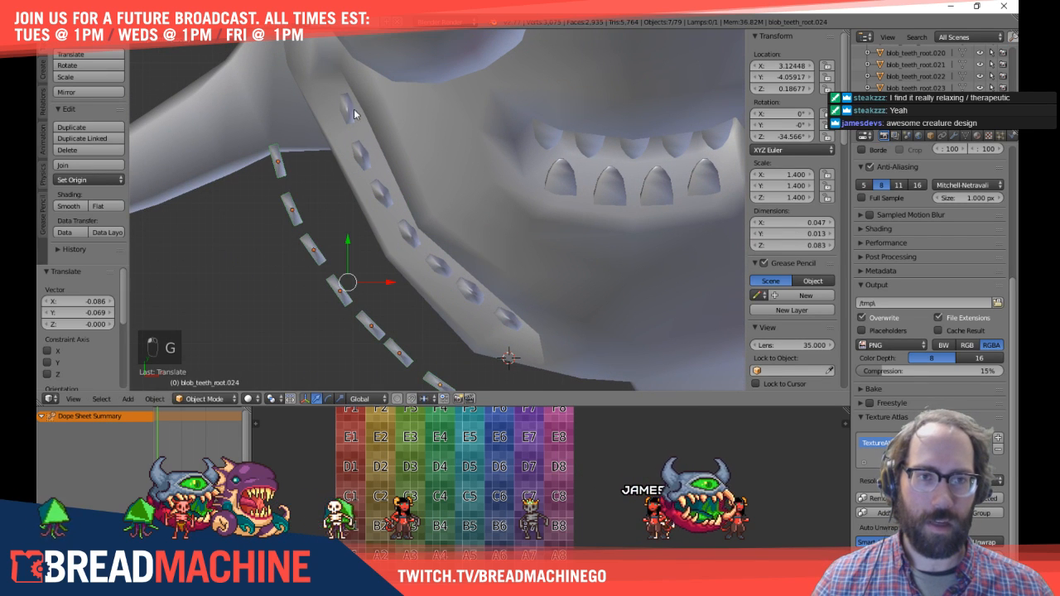
Step: Delete the seven linked tooth islands of the inner lower row from the blob mesh, plus the two separate tooth objects left in that row
key(a)
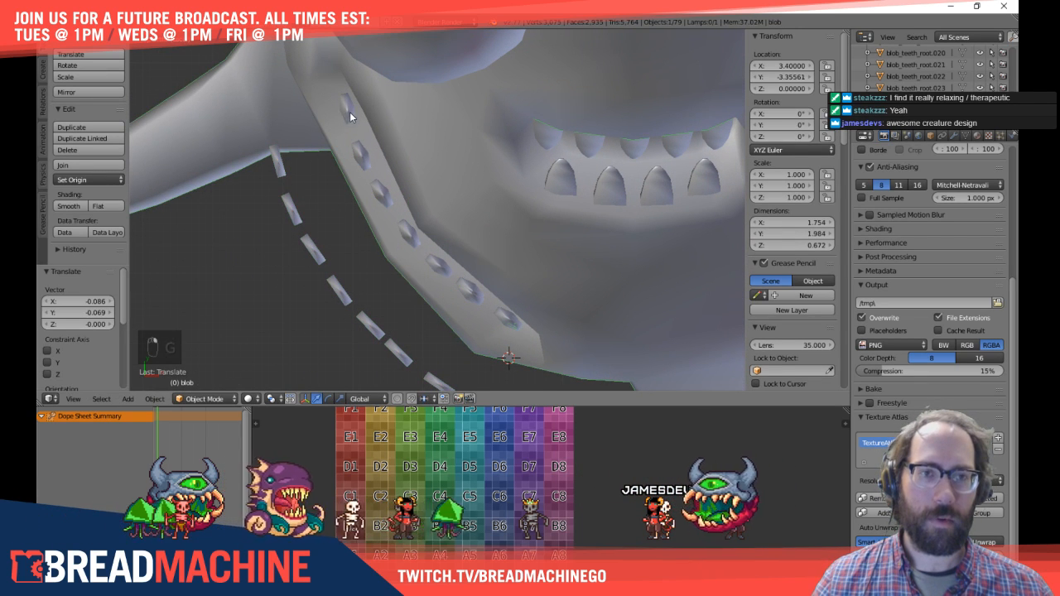
right_click(351, 115)
key(Tab)
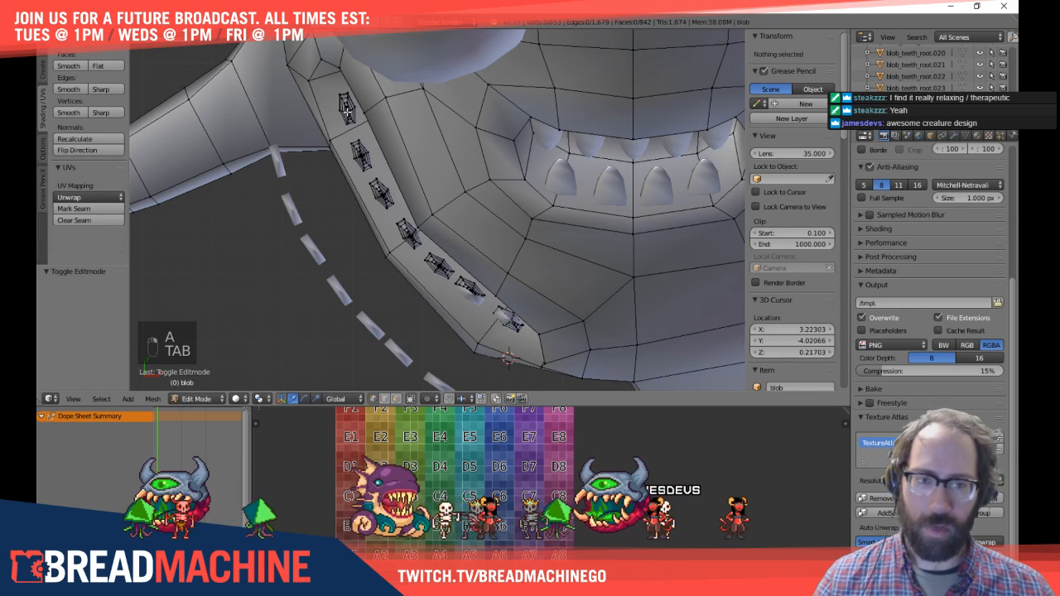
key(l)
key(l)
key(l)
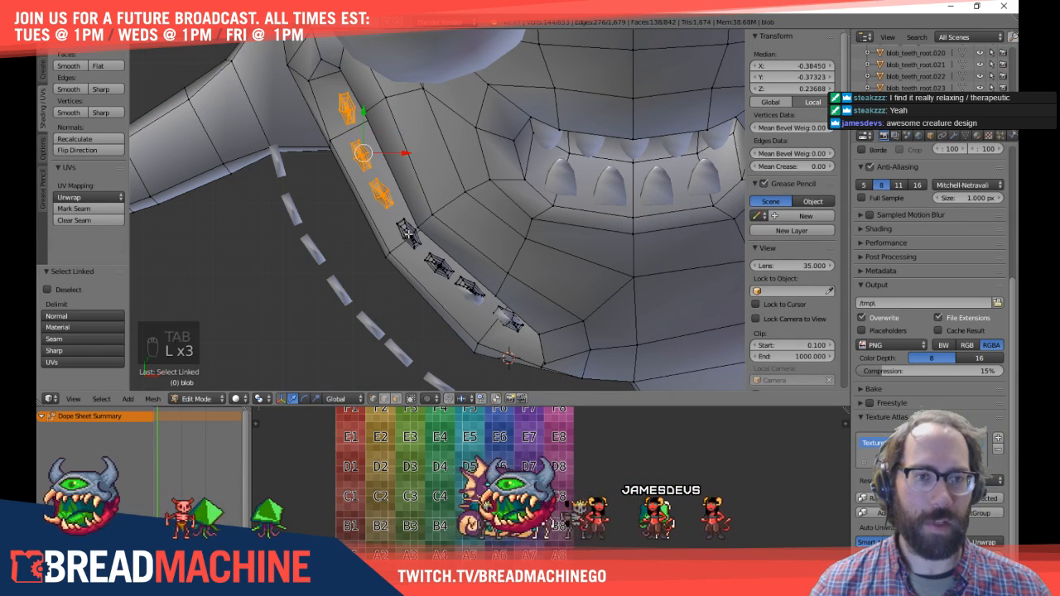
key(l)
key(l)
key(l)
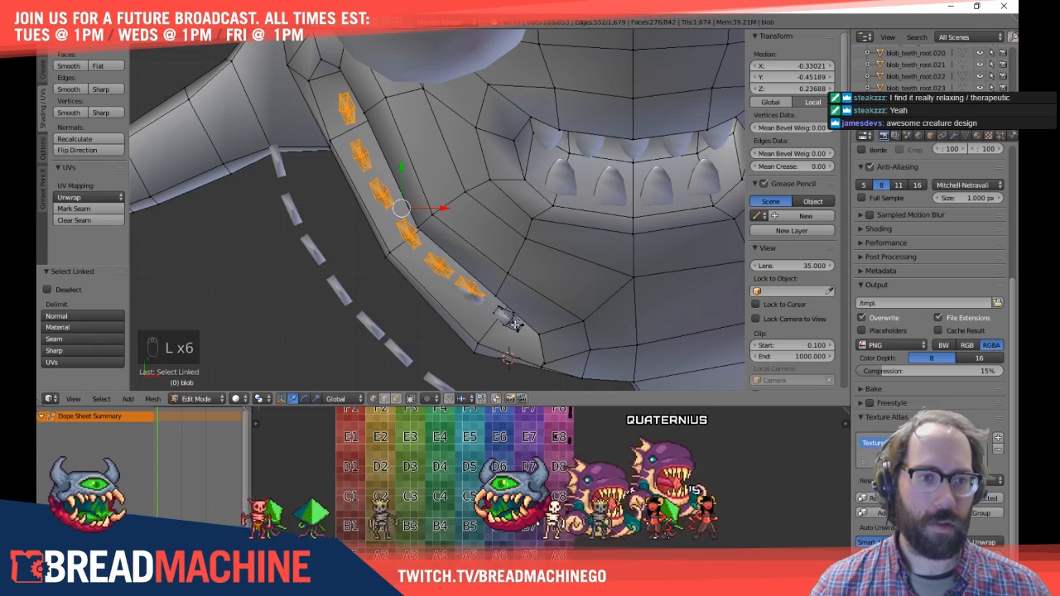
key(l)
middle_drag(514, 325, 504, 245)
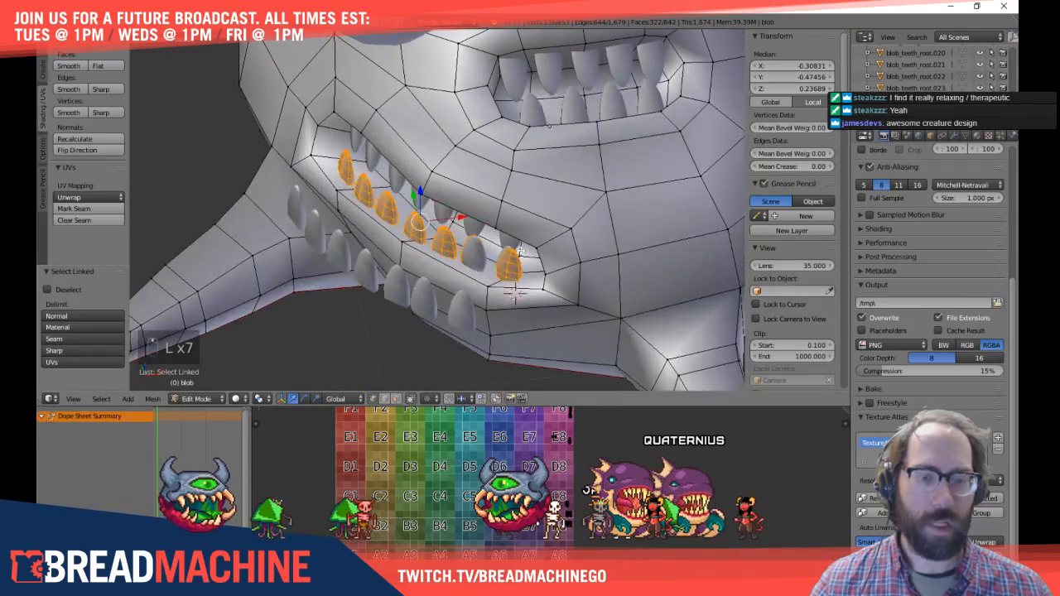
key(x)
click(504, 245)
key(Tab)
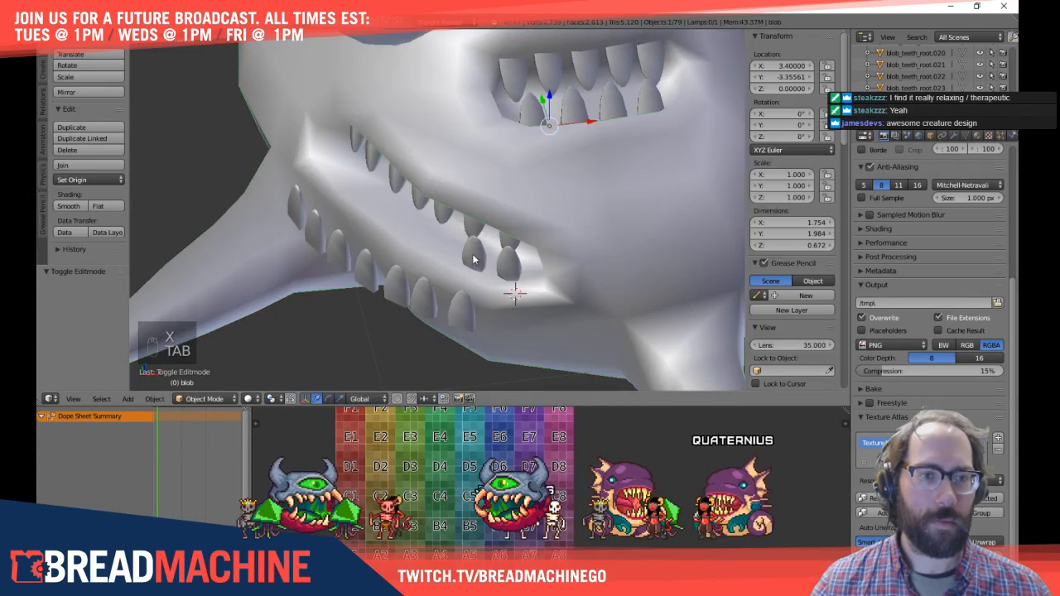
shift+right_click(517, 273)
click(513, 270)
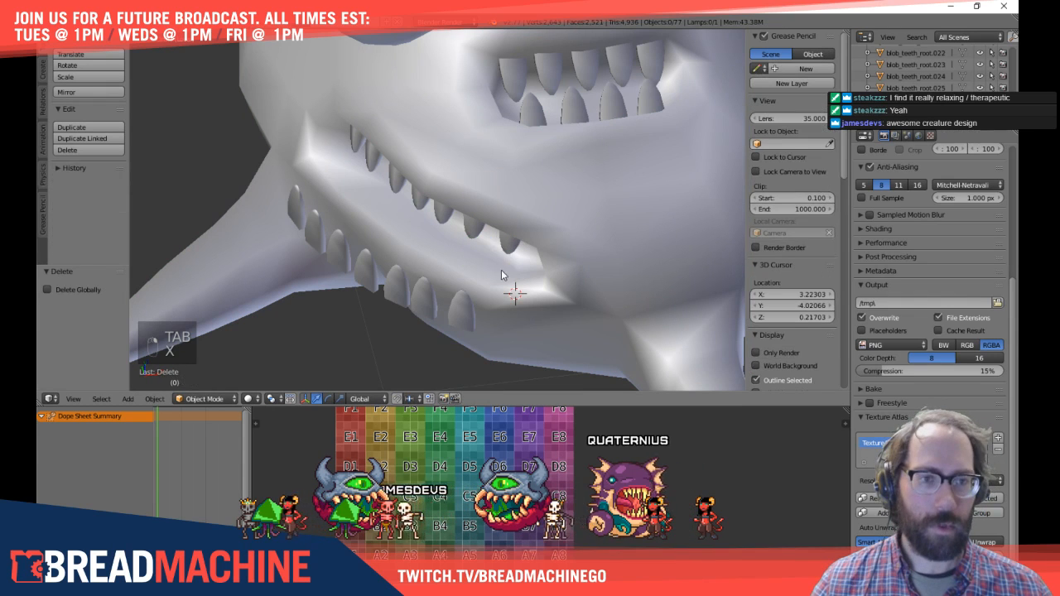
Step: Select the seven outer lower teeth and, in top view, move them about 0.101 in X and 0.074 in Y onto the side mouth's lower gum
right_click(302, 214)
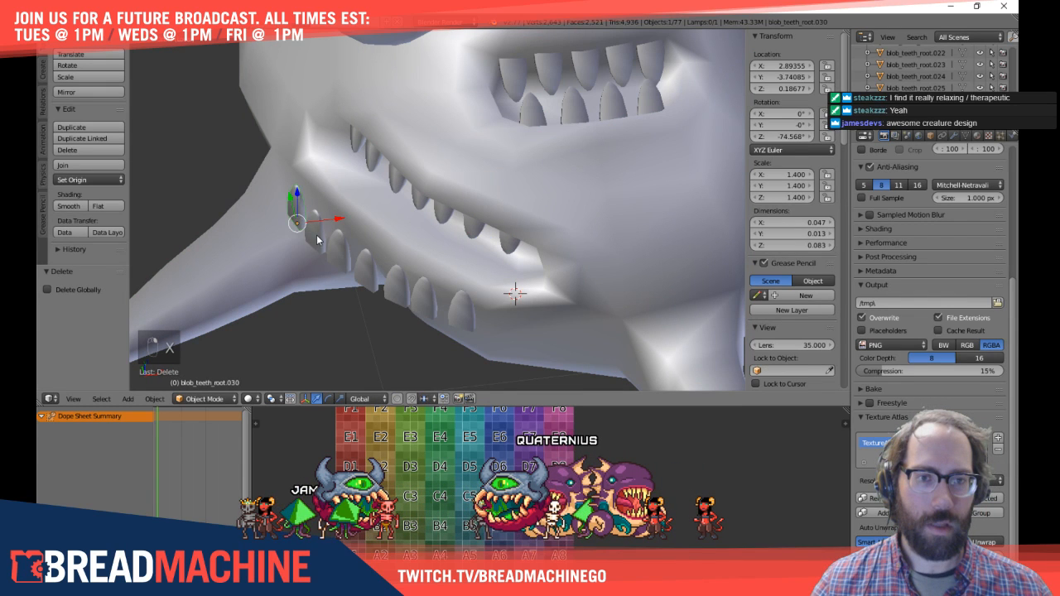
shift+right_click(318, 240)
shift+right_click(338, 253)
shift+right_click(366, 269)
shift+right_click(396, 287)
shift+right_click(424, 300)
shift+right_click(455, 313)
key(Tab)
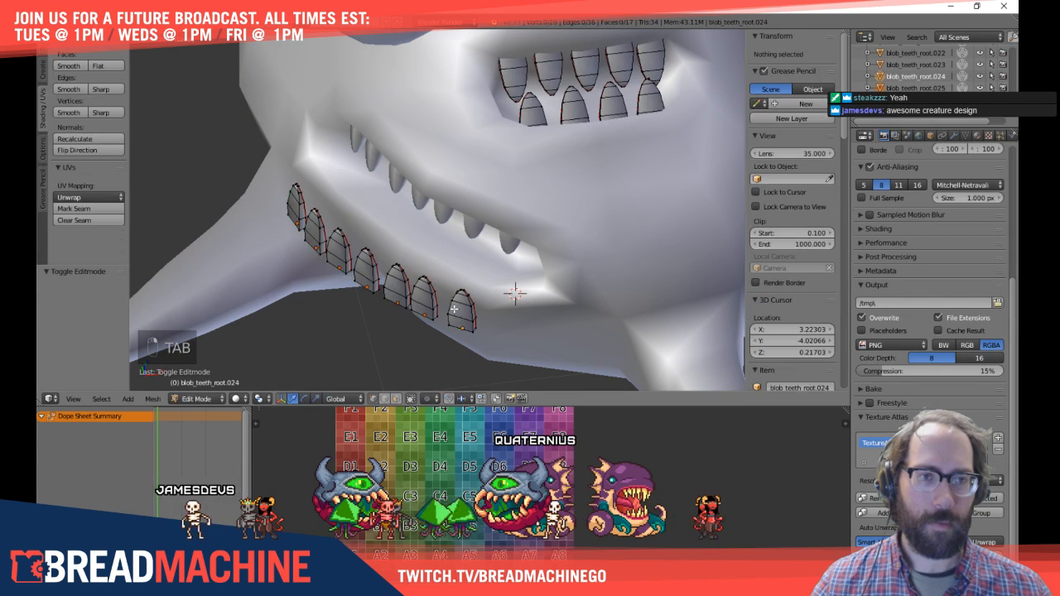
key(Tab)
key(KP_7)
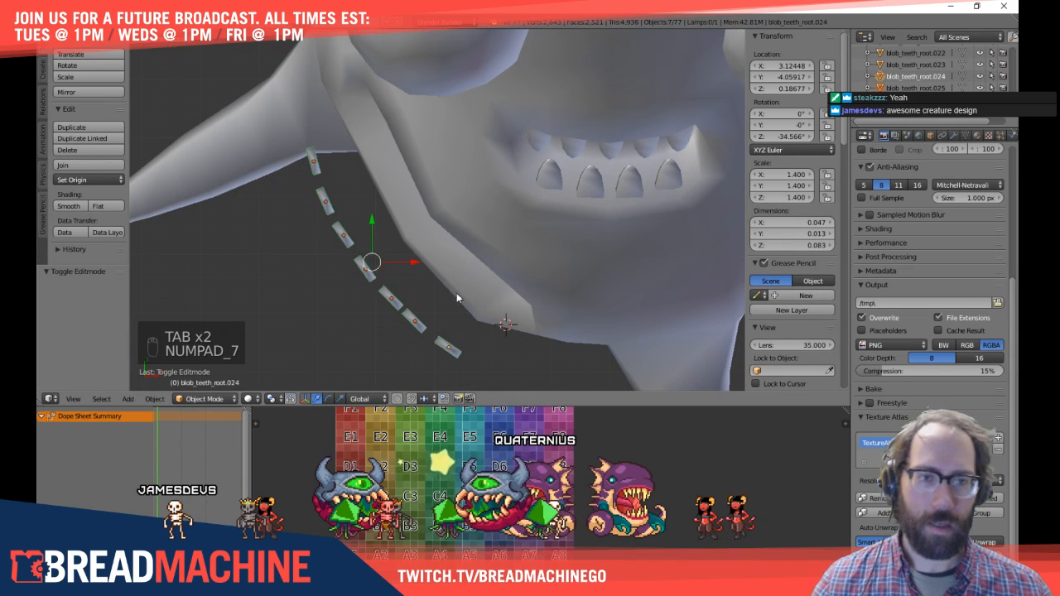
key(g)
click(518, 244)
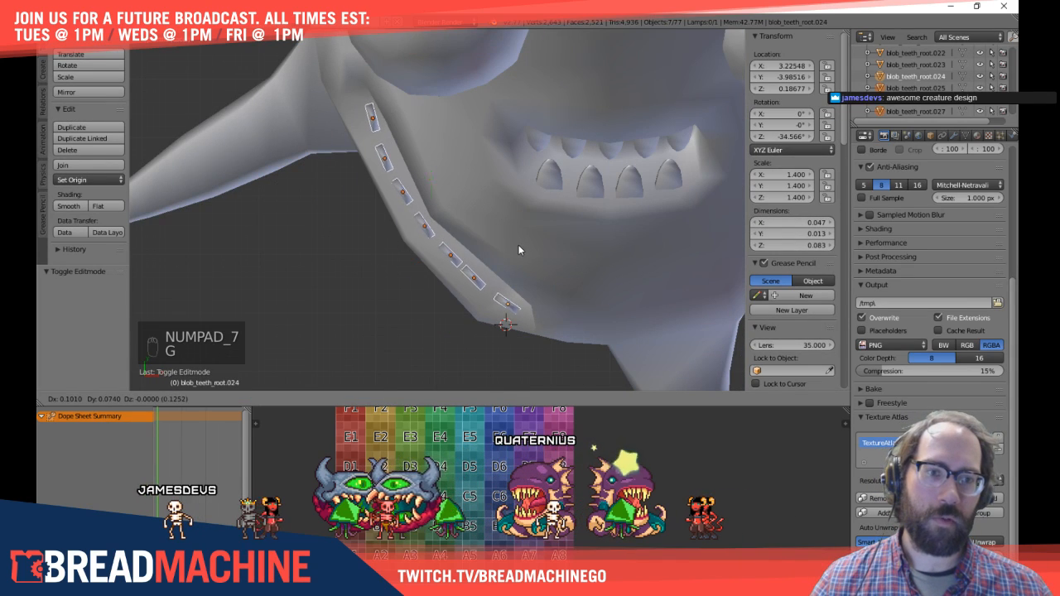
middle_drag(519, 245, 448, 165)
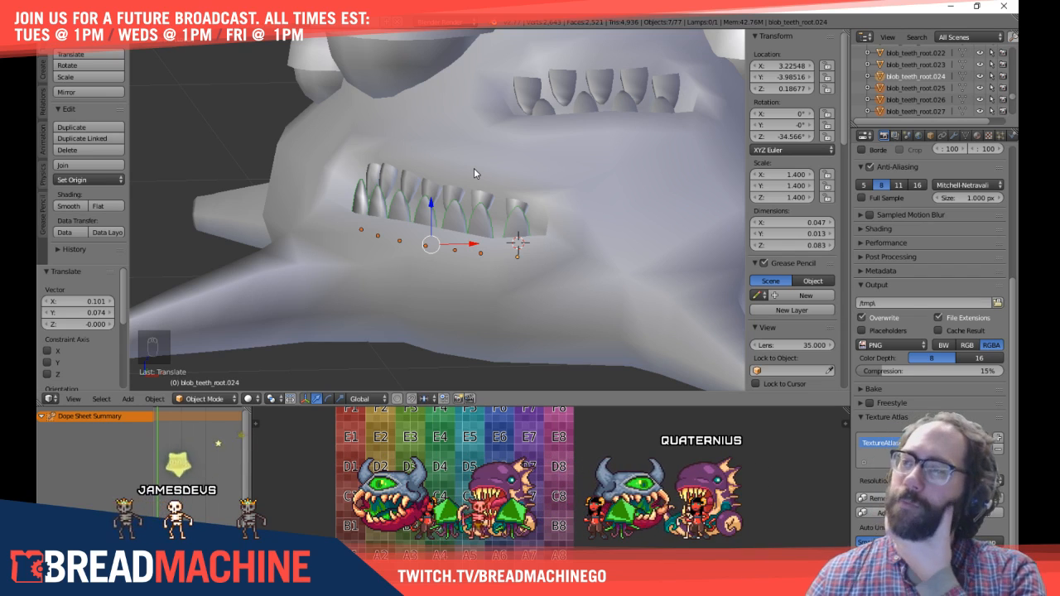
Step: Clear the tooth selection and leave local view to bring back the whole scene
key(Tab)
key(Tab)
key(a)
key(a)
key(a)
scroll(439, 192, down, 8)
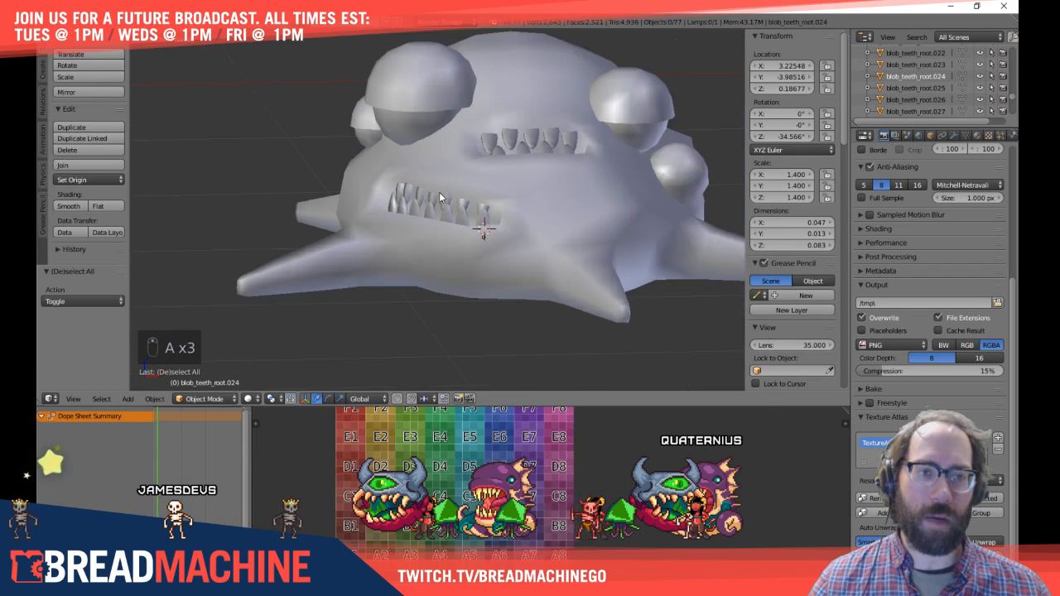
key(KP_Divide)
key(a)
key(a)
key(a)
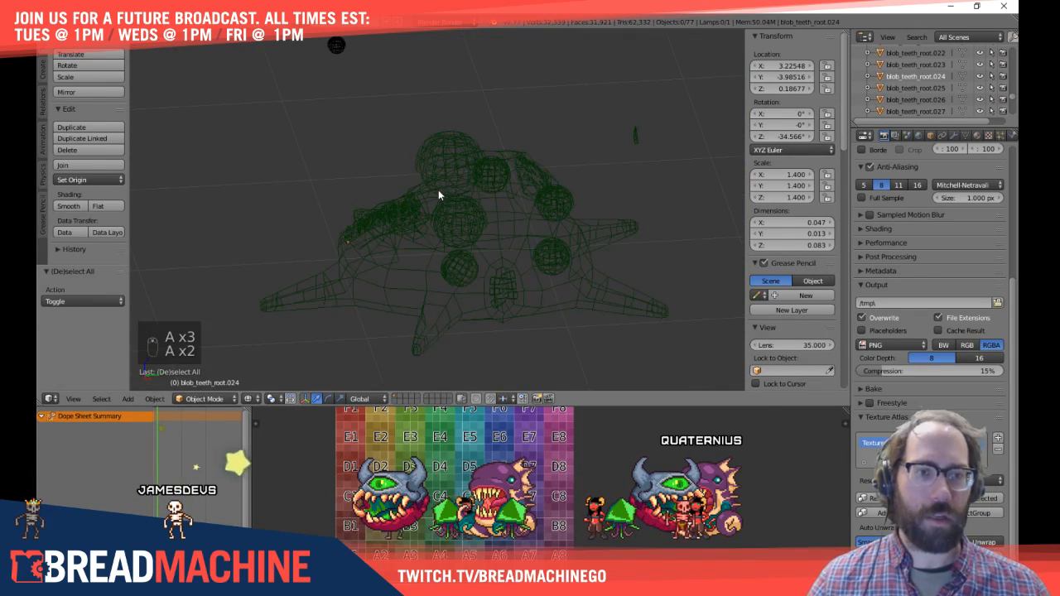
key(a)
key(a)
Step: Preview the blob with its UV test texture in textured shading, and return the view to solid shading
key(alt+z)
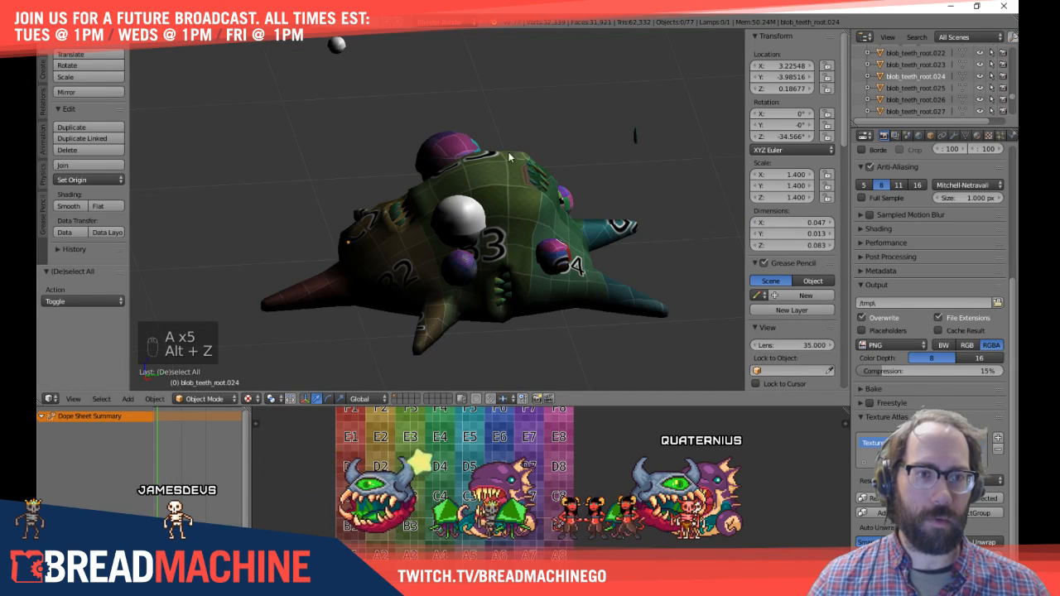
key(KP_Divide)
middle_drag(652, 155, 532, 272)
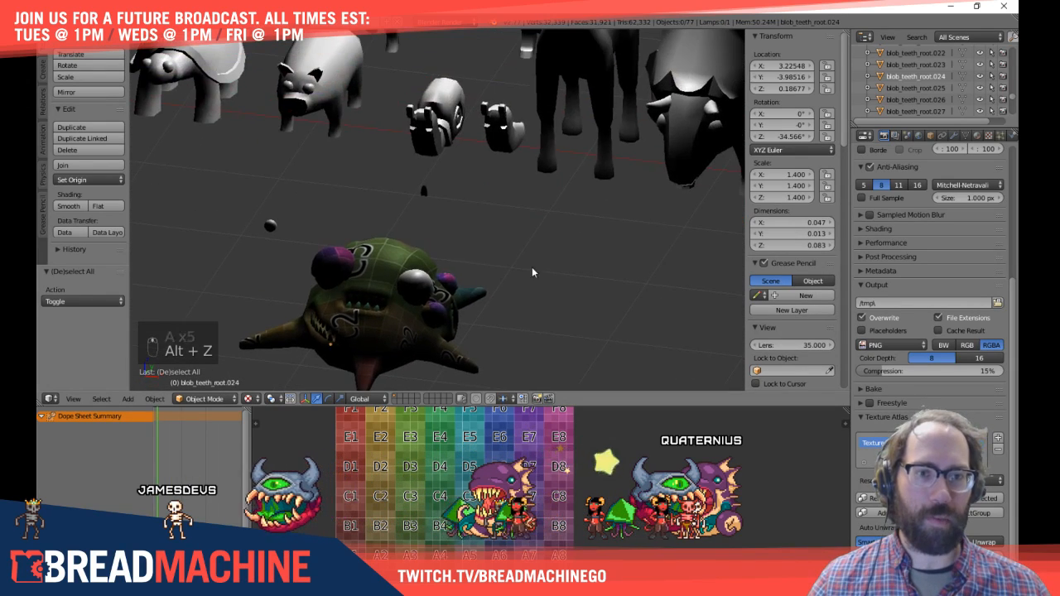
key(alt+z)
Step: Examine the other animal and monster models in the scene up close, from the elephant across to the mushroom and tentacled creature
middle_drag(568, 261, 492, 300)
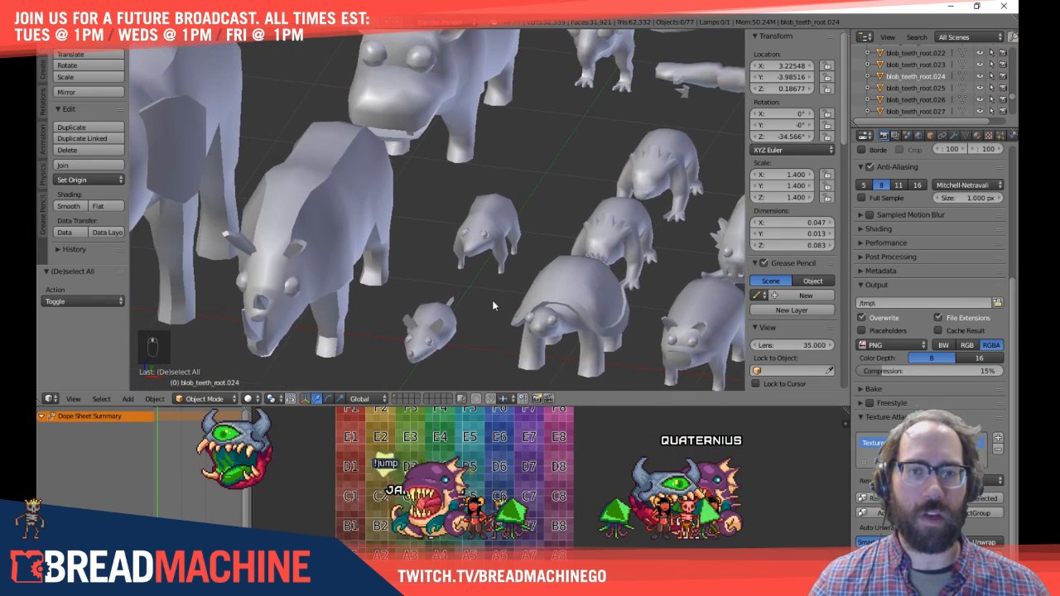
middle_drag(287, 321, 268, 265)
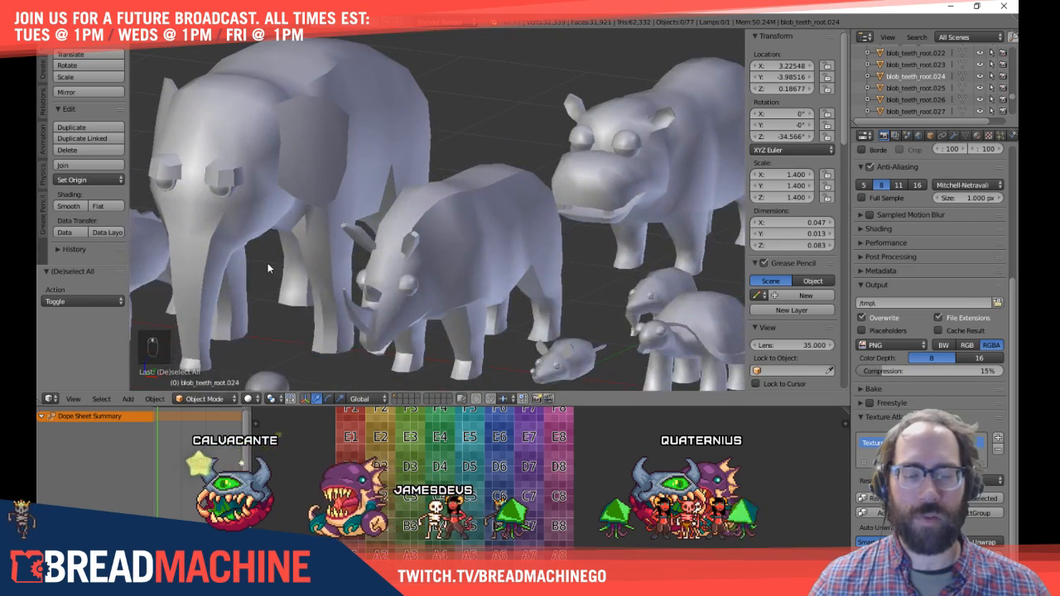
middle_drag(515, 287, 412, 219)
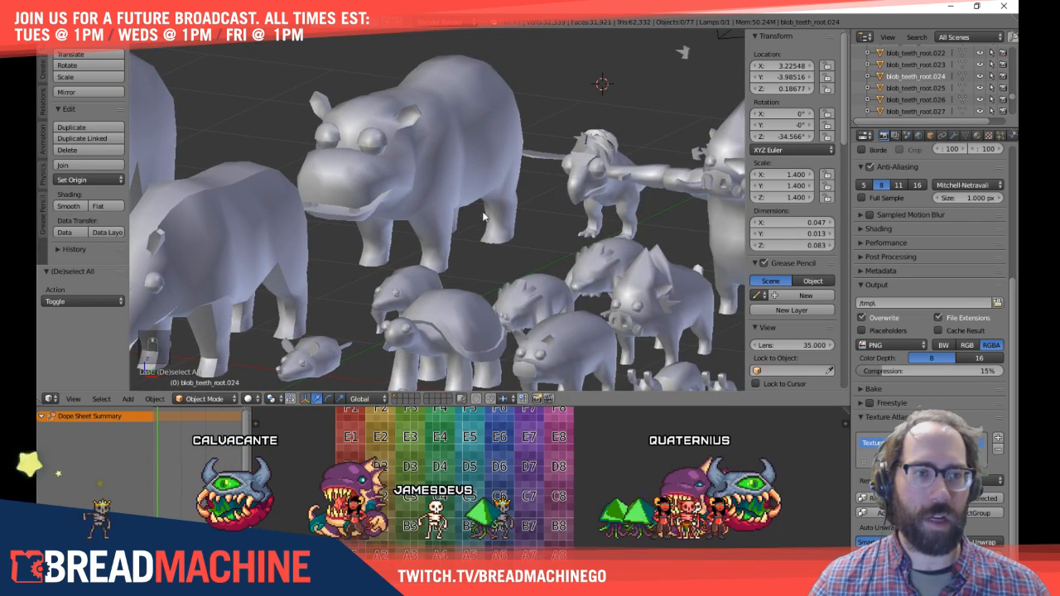
shift+middle_drag(484, 217, 281, 207)
scroll(414, 206, up, 5)
shift+middle_drag(468, 211, 314, 207)
scroll(520, 261, down, 4)
shift+middle_drag(520, 262, 345, 220)
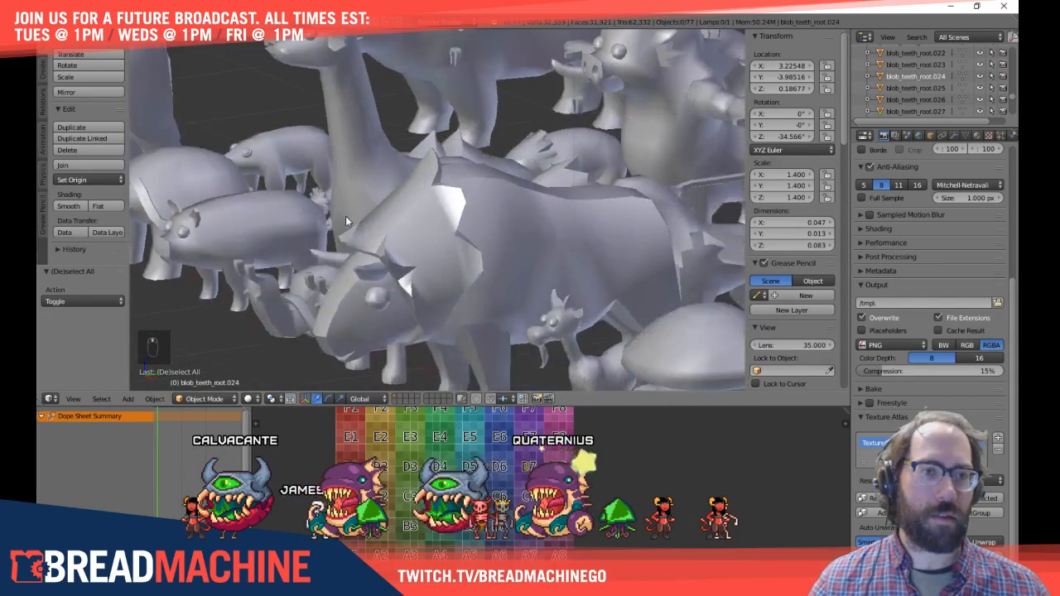
shift+middle_drag(496, 295, 340, 175)
middle_drag(307, 248, 250, 206)
shift+middle_drag(467, 257, 367, 242)
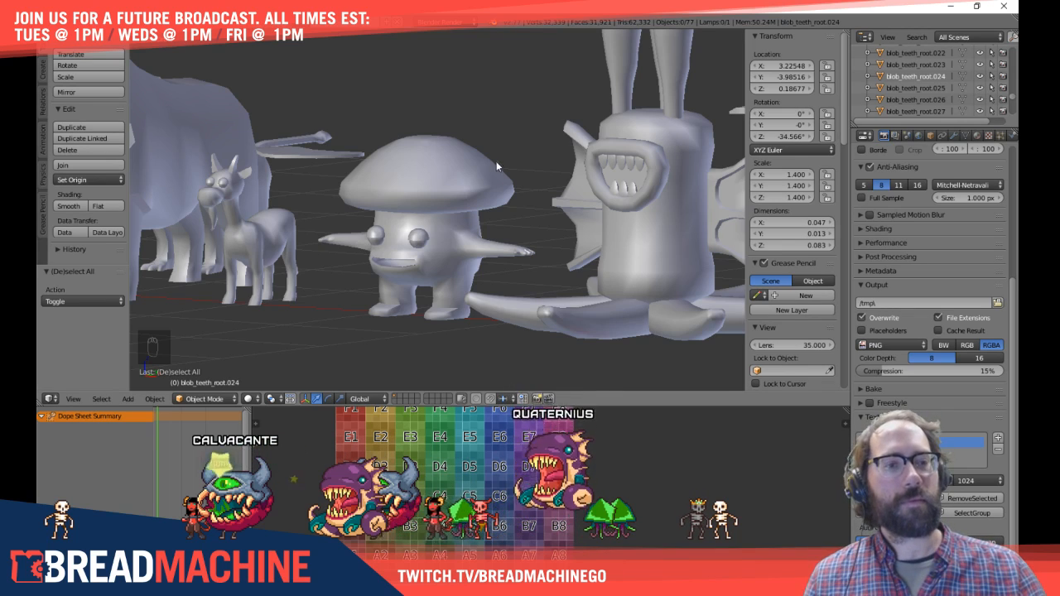
middle_drag(496, 161, 470, 191)
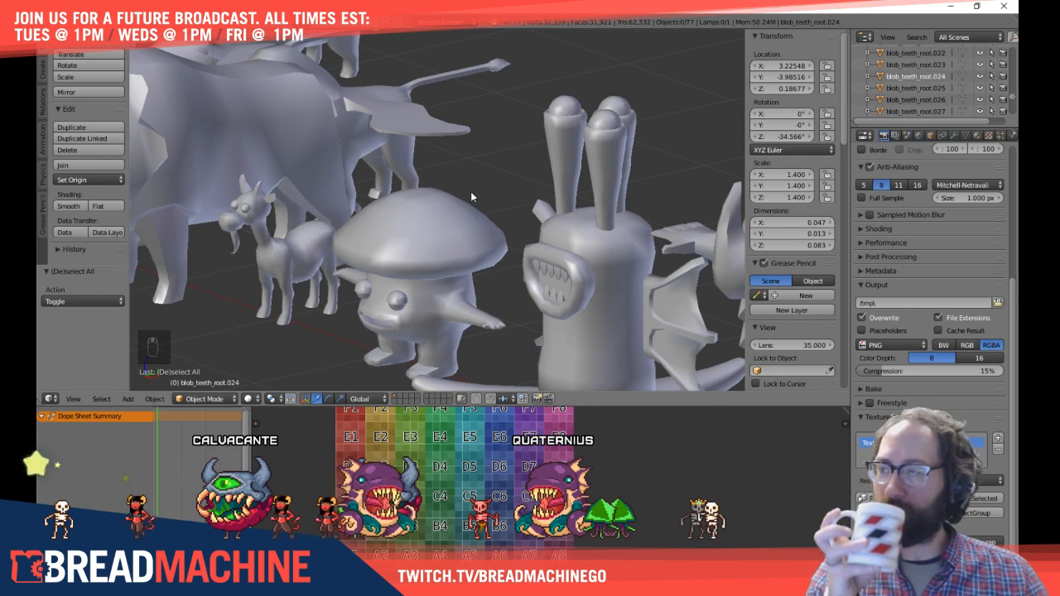
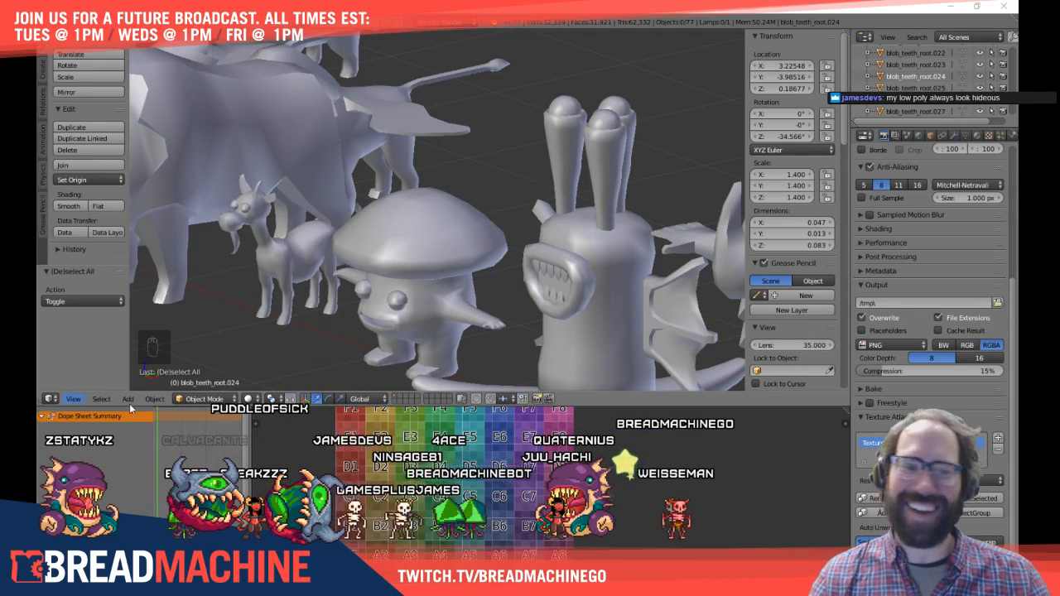
Step: Select the blob together with all its eyes and teeth in wireframe, and isolate them in local view
middle_drag(320, 217, 194, 250)
scroll(422, 170, down, 4)
scroll(382, 220, up, 5)
scroll(202, 288, down, 7)
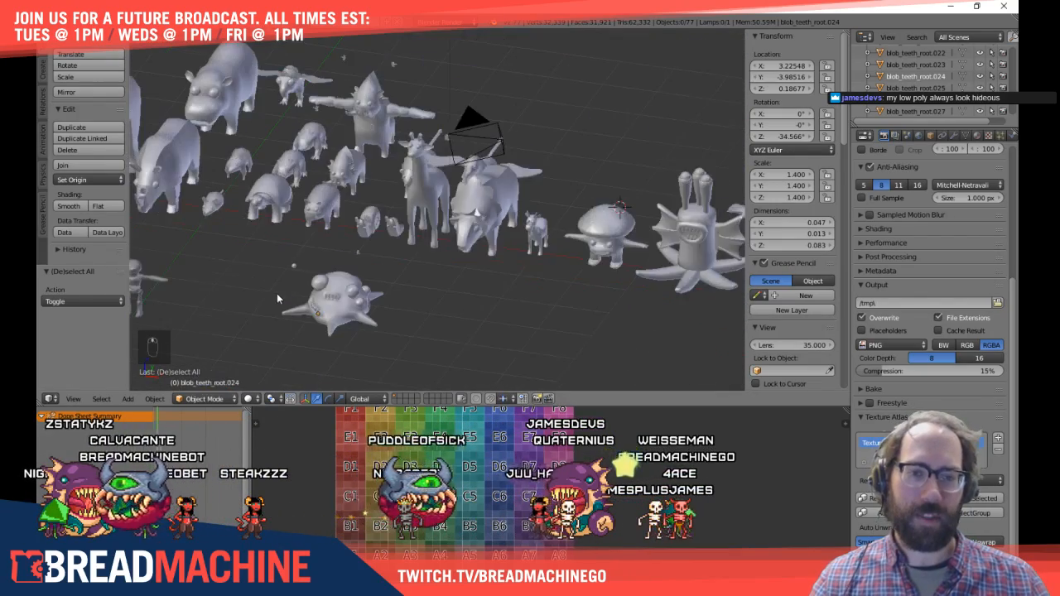
shift+middle_drag(276, 293, 406, 308)
right_click(450, 318)
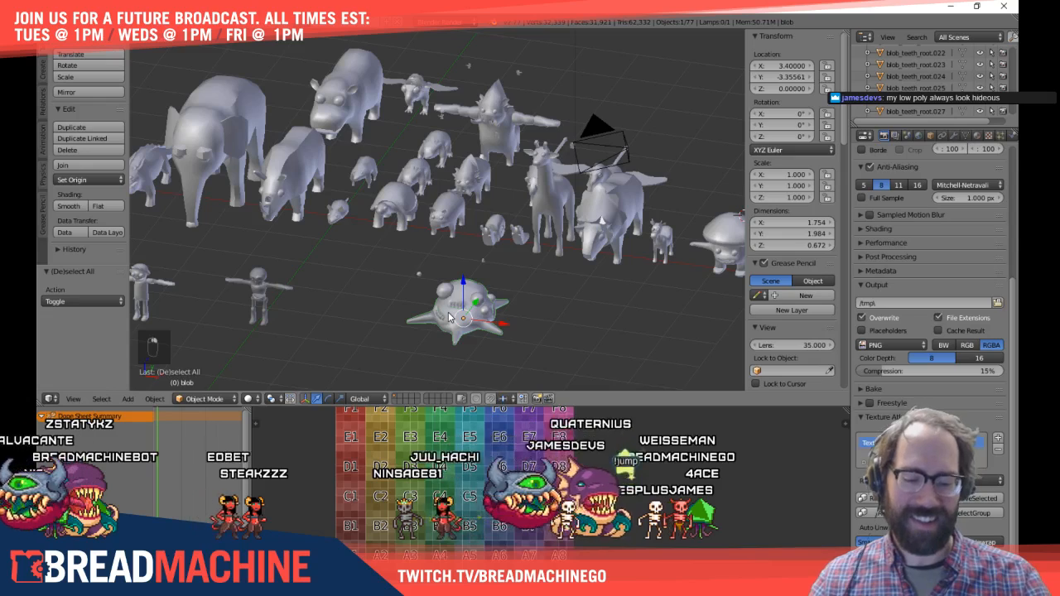
scroll(532, 318, up, 3)
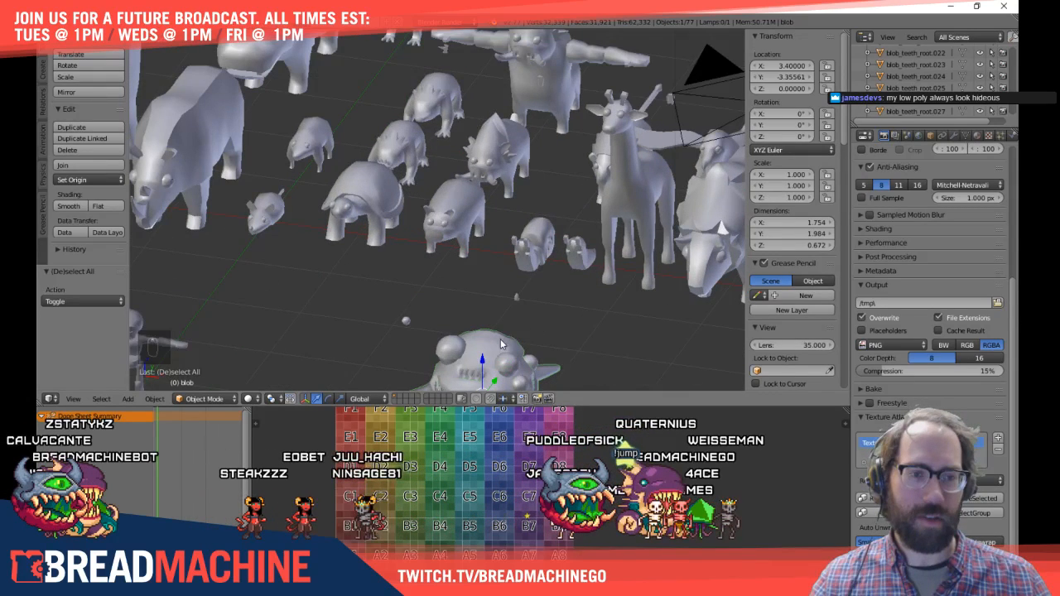
key(KP_Decimal)
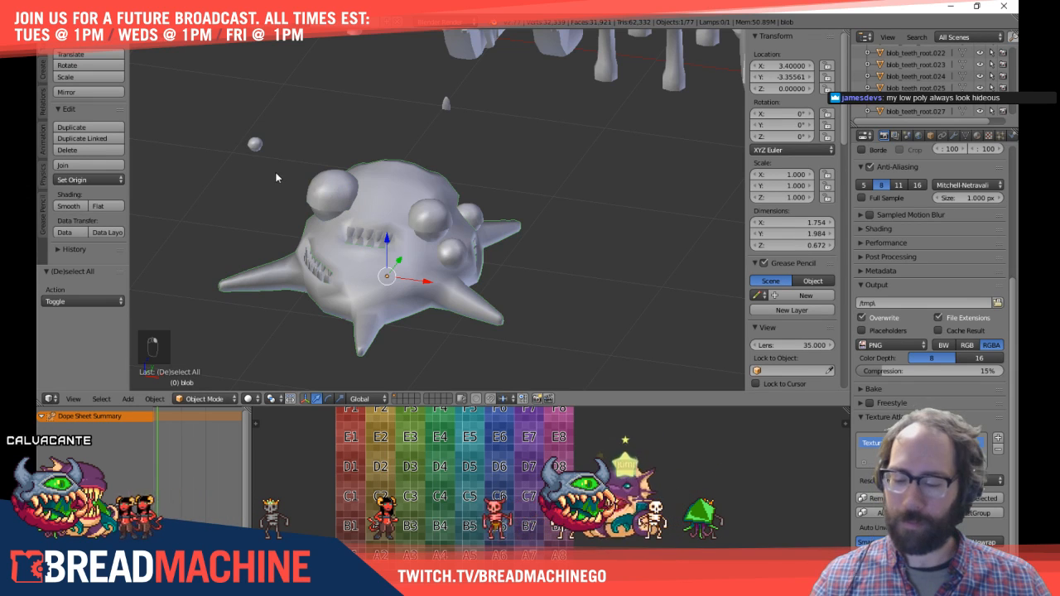
key(z)
drag(273, 147, 612, 385)
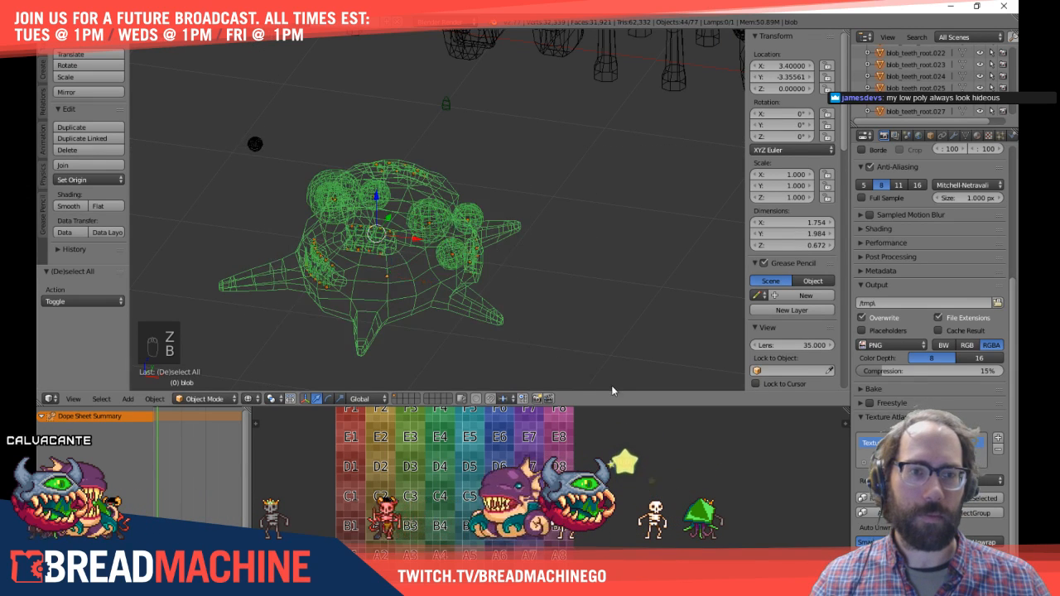
key(KP_Divide)
Step: Examine the isolated blob's mesh around its mouths in Edit Mode, and return to Object Mode
key(Tab)
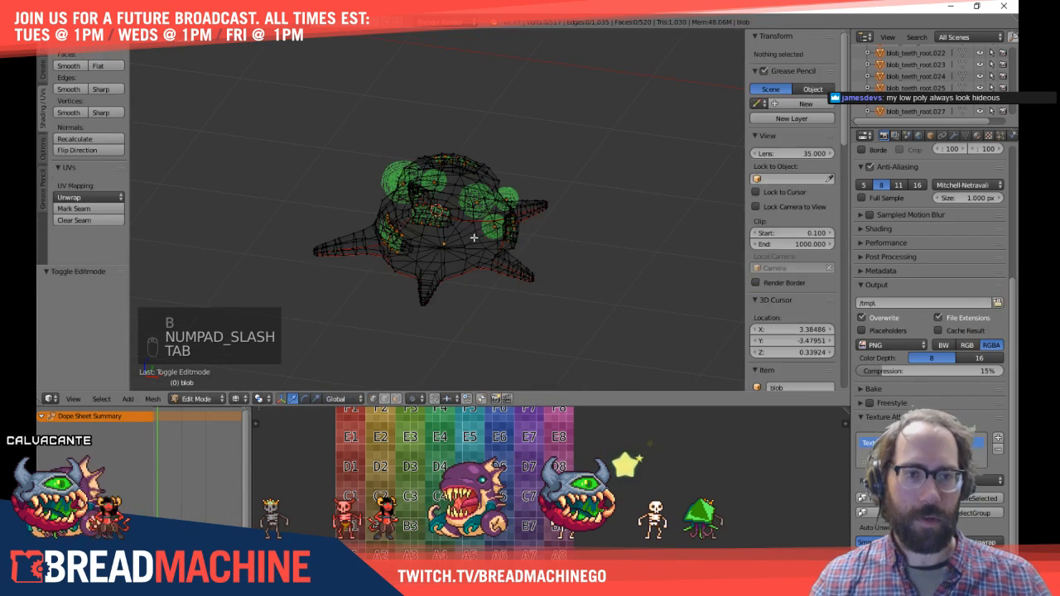
scroll(418, 203, up, 6)
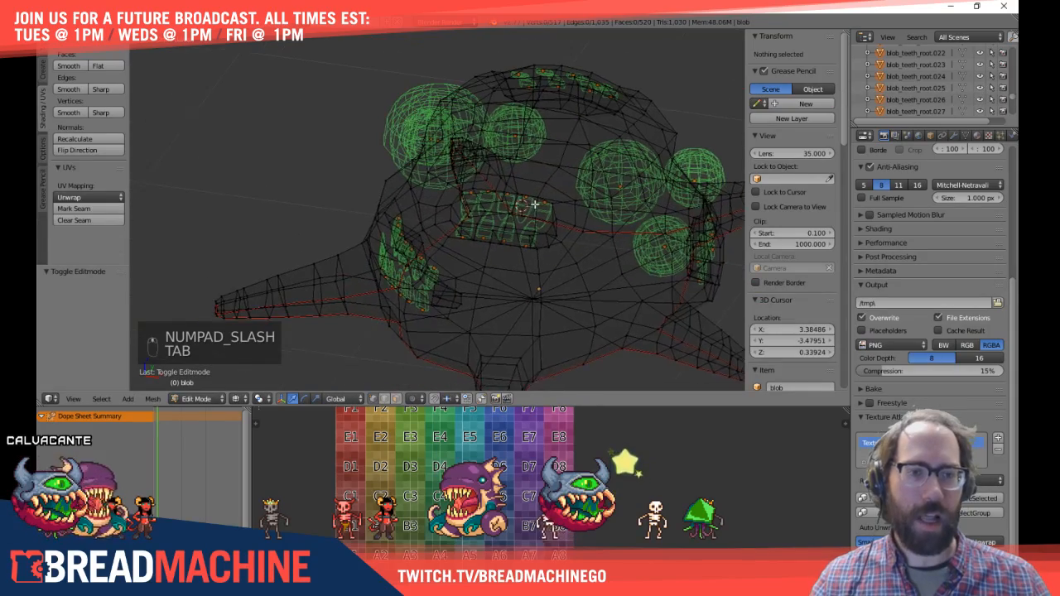
key(a)
key(a)
key(a)
middle_drag(438, 227, 485, 225)
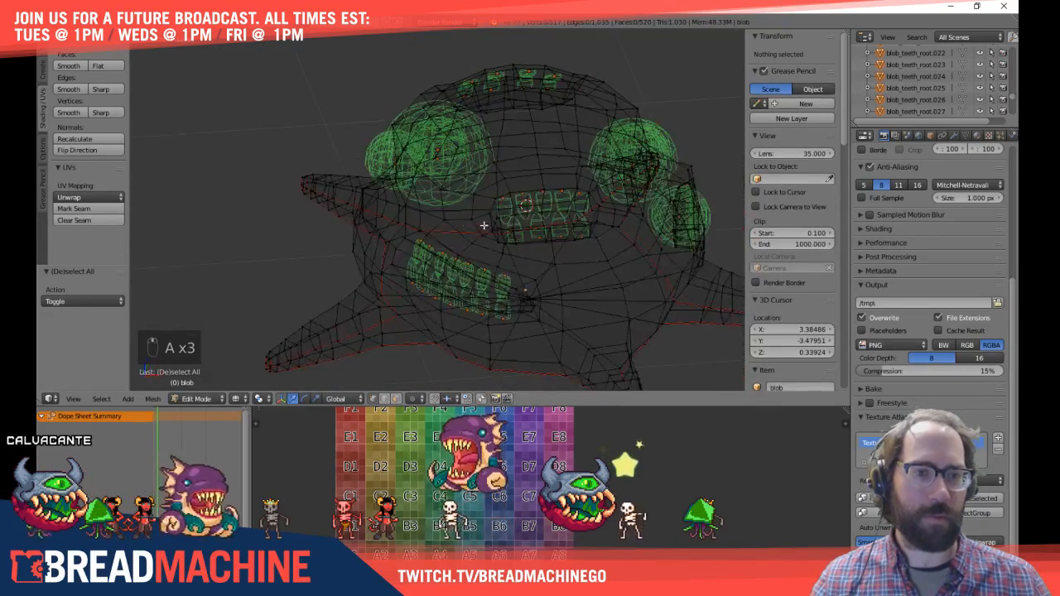
key(Tab)
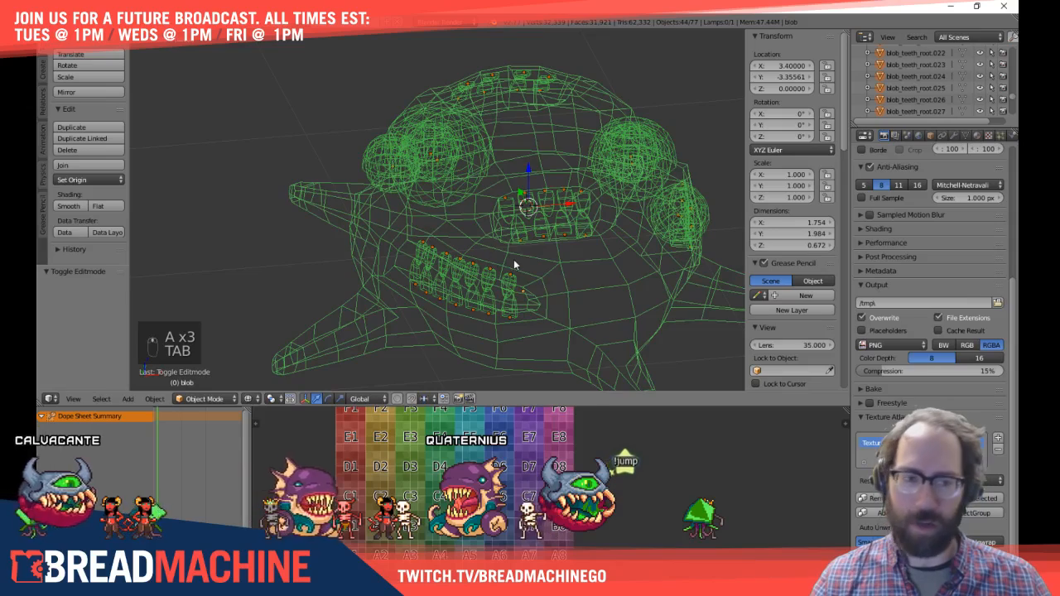
Step: Switch to solid shading, clear the selection, and inspect an upper and a lower tooth of the side mouth in Edit Mode
key(z)
key(a)
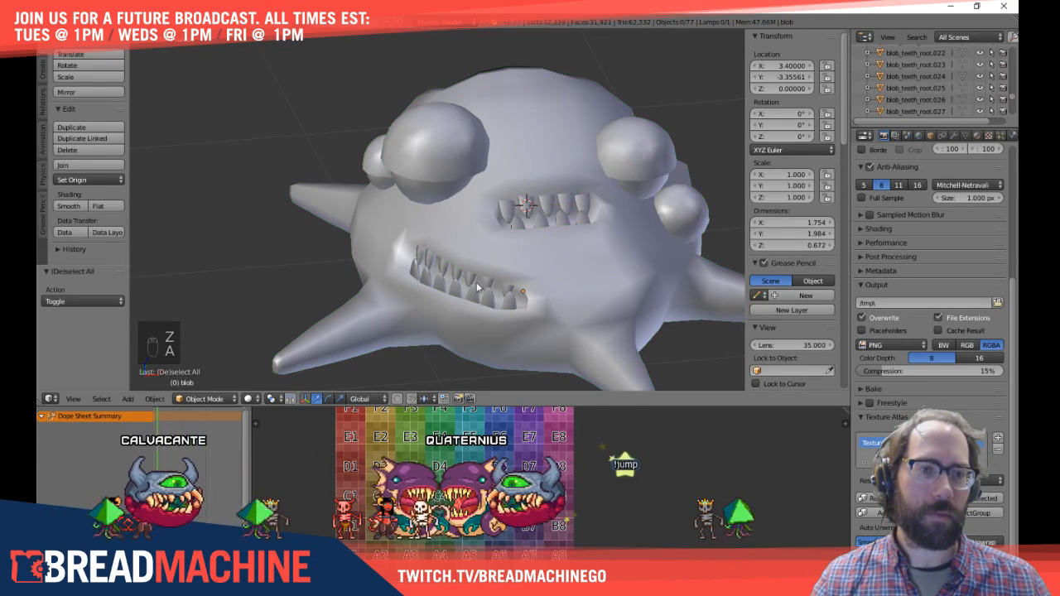
right_click(477, 280)
key(Tab)
key(Tab)
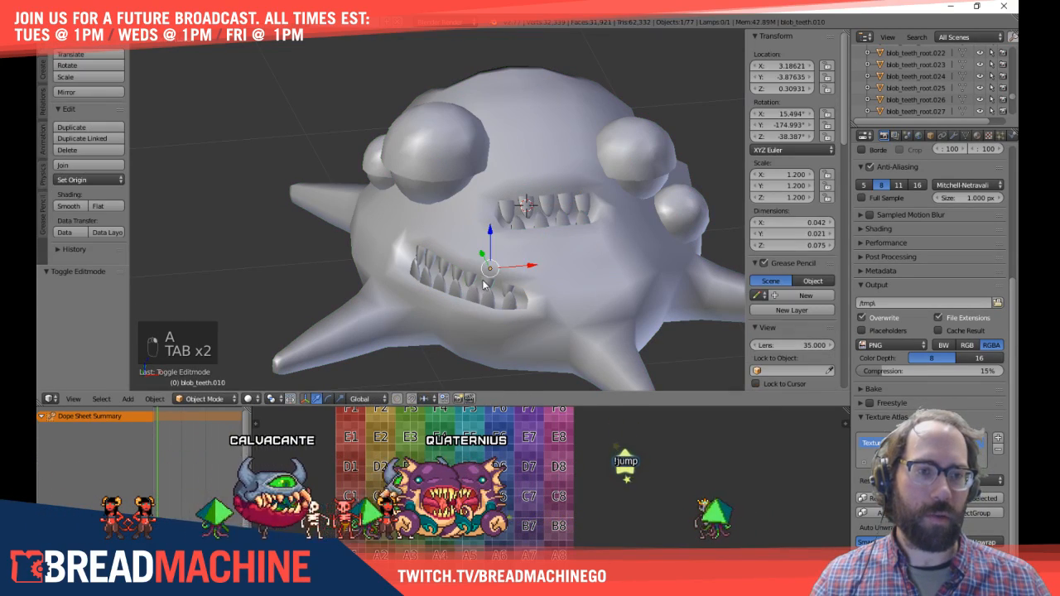
key(Tab)
key(Tab)
scroll(519, 301, up, 3)
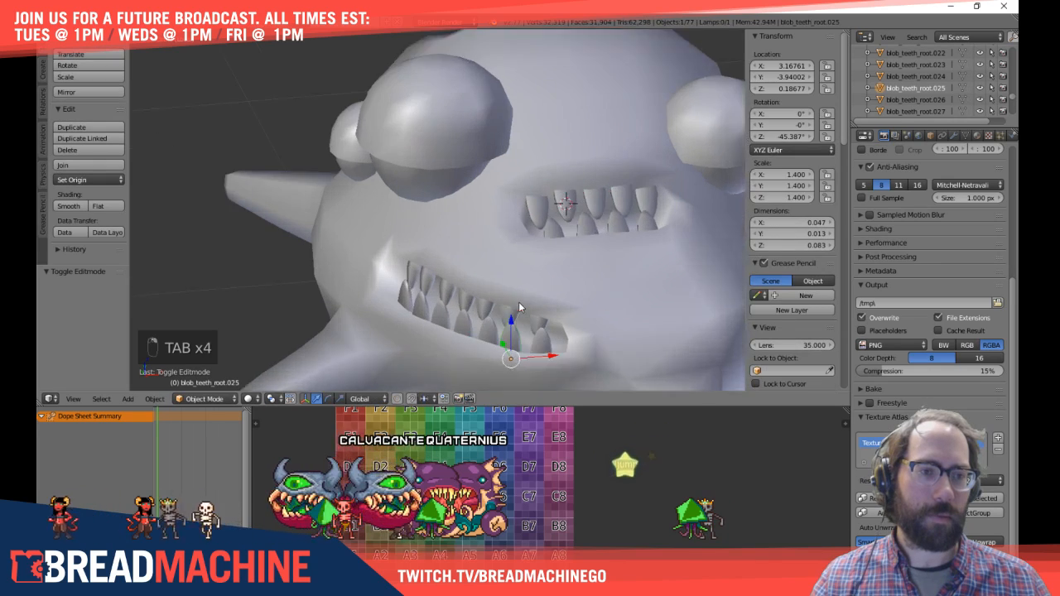
shift+middle_drag(518, 301, 342, 145)
scroll(376, 194, up, 3)
Step: Make a linked duplicate of the side mouth's end lower tooth in top view and place it just outside the lip
right_click(444, 226)
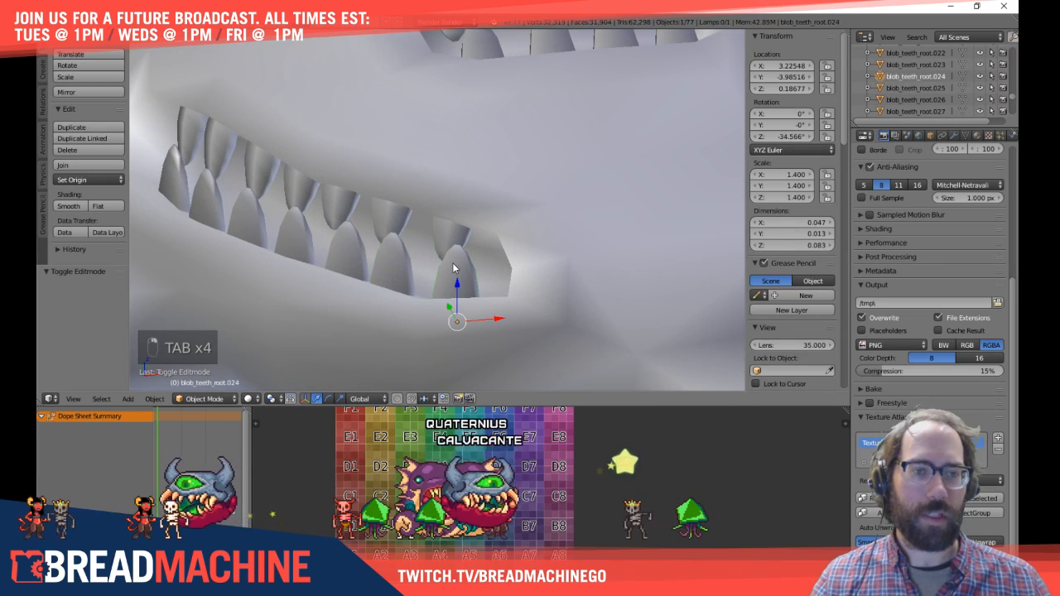
key(KP_7)
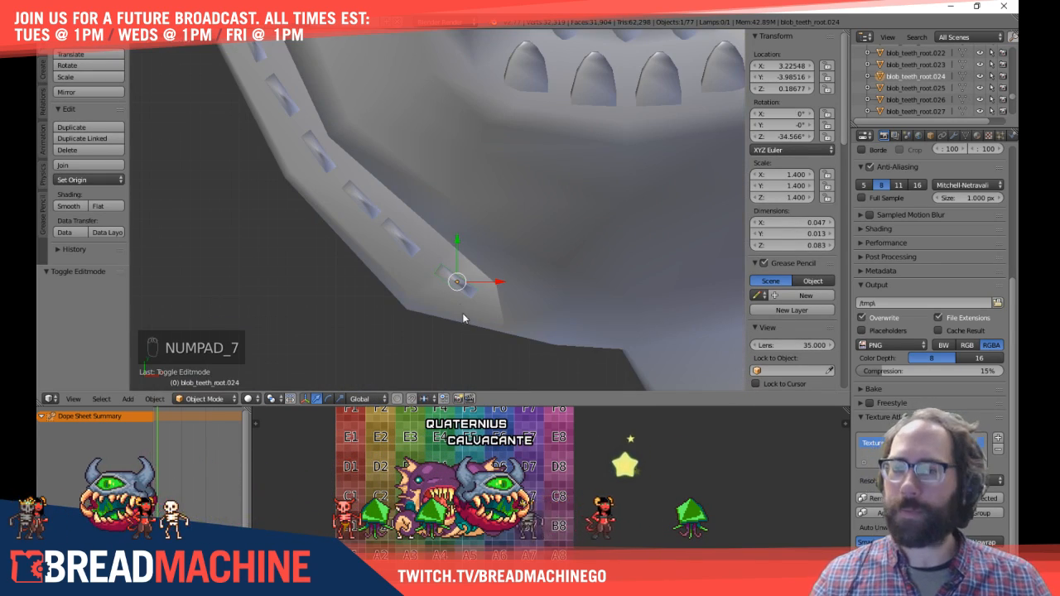
shift+middle_drag(462, 313, 439, 251)
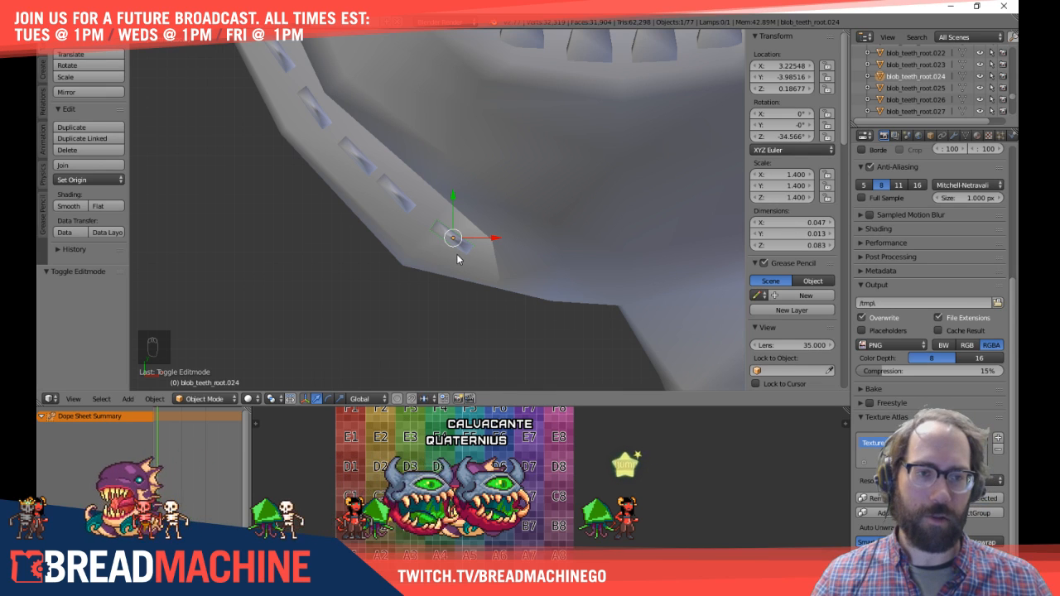
key(alt+d)
click(354, 290)
key(Tab)
key(Tab)
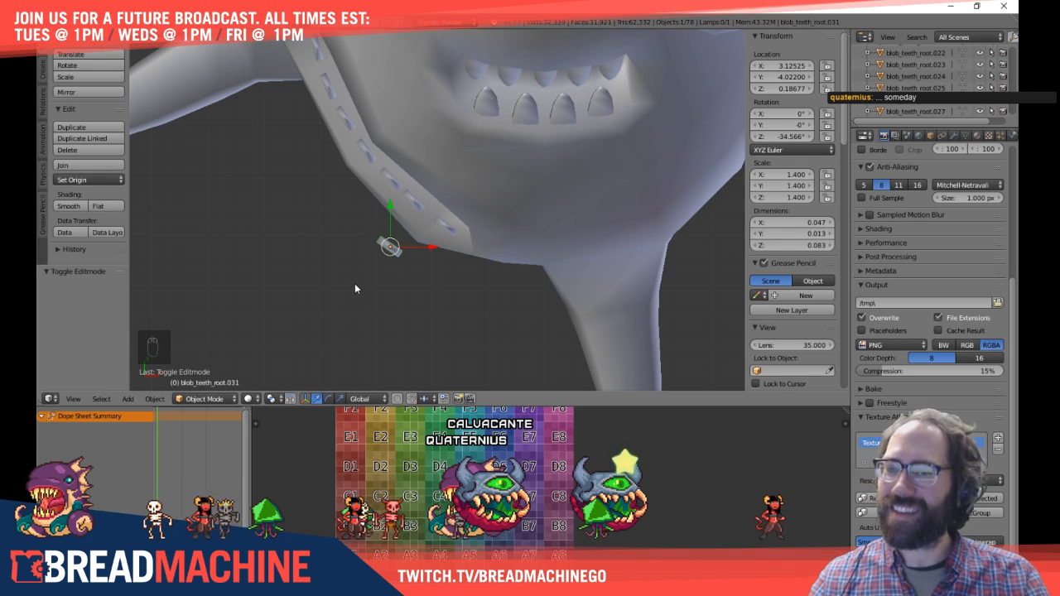
Step: Rotate the duplicated tooth 180° in front view so it points down, and 85° in top view to follow the lip
key(KP_1)
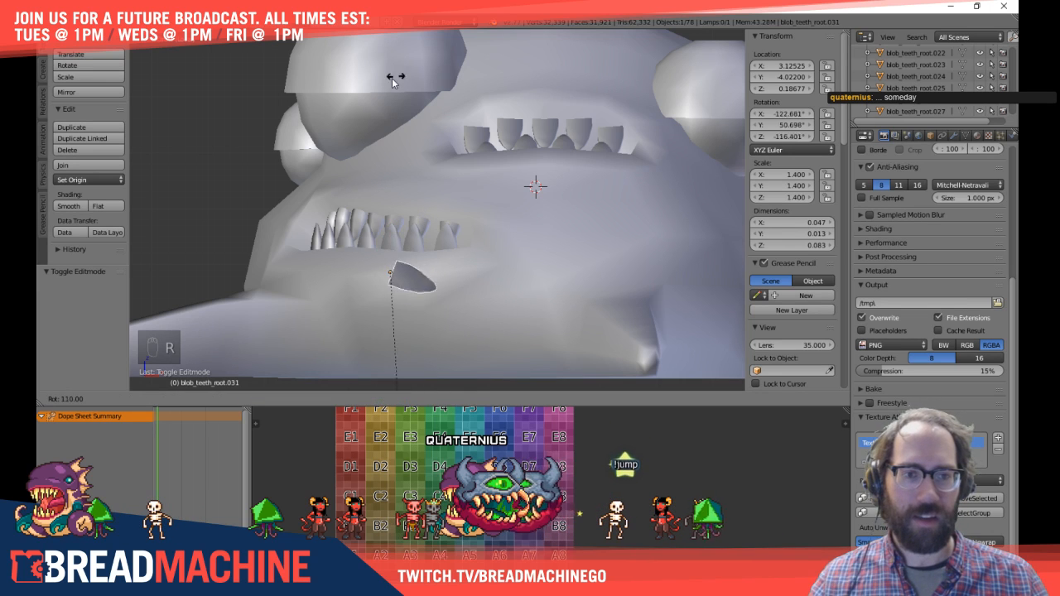
click(235, 343)
key(KP_7)
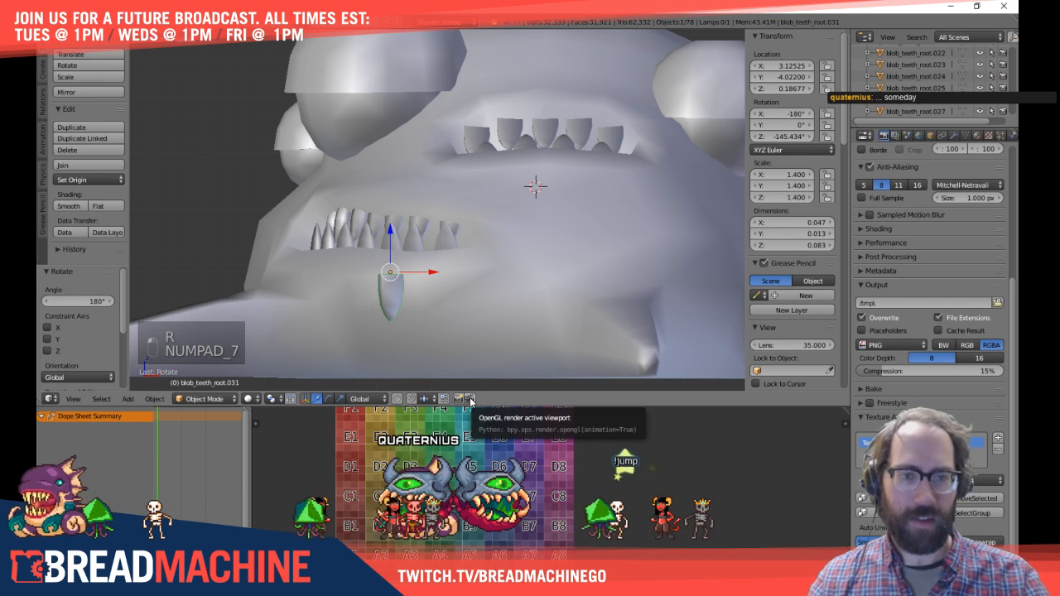
key(KP_7)
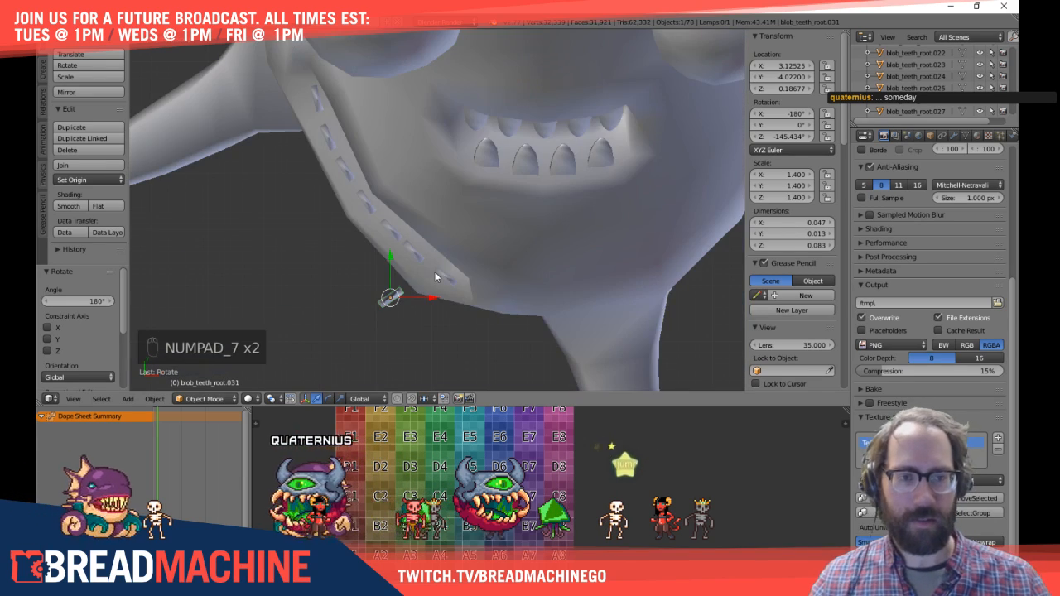
scroll(434, 272, up, 3)
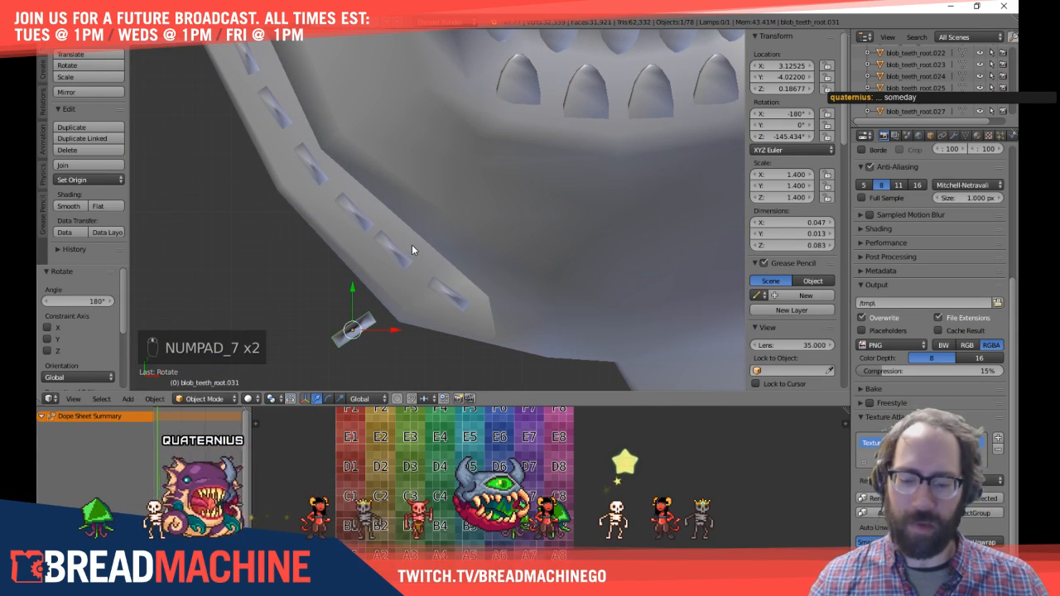
key(r)
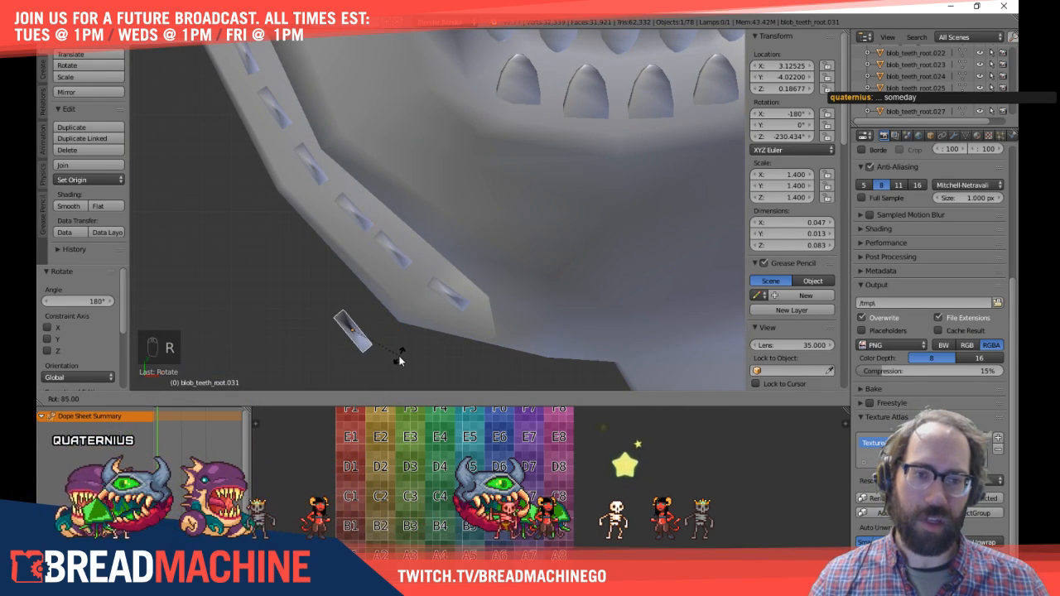
click(399, 360)
middle_drag(397, 359, 399, 210)
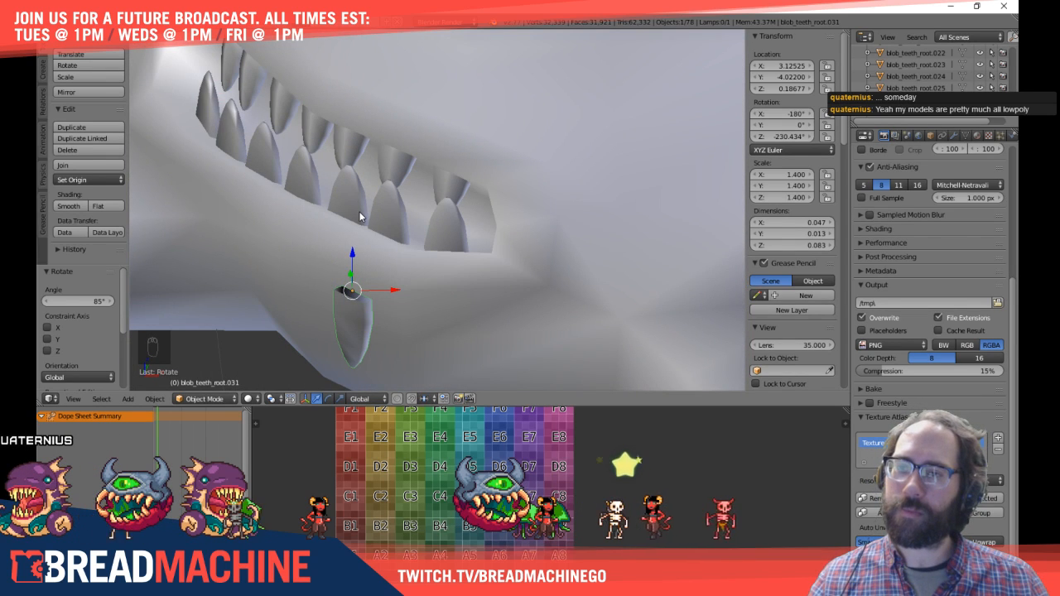
Step: Move the flipped tooth over the old end upper tooth in wireframe top view, and rotate it about -9.7° to match
key(KP_7)
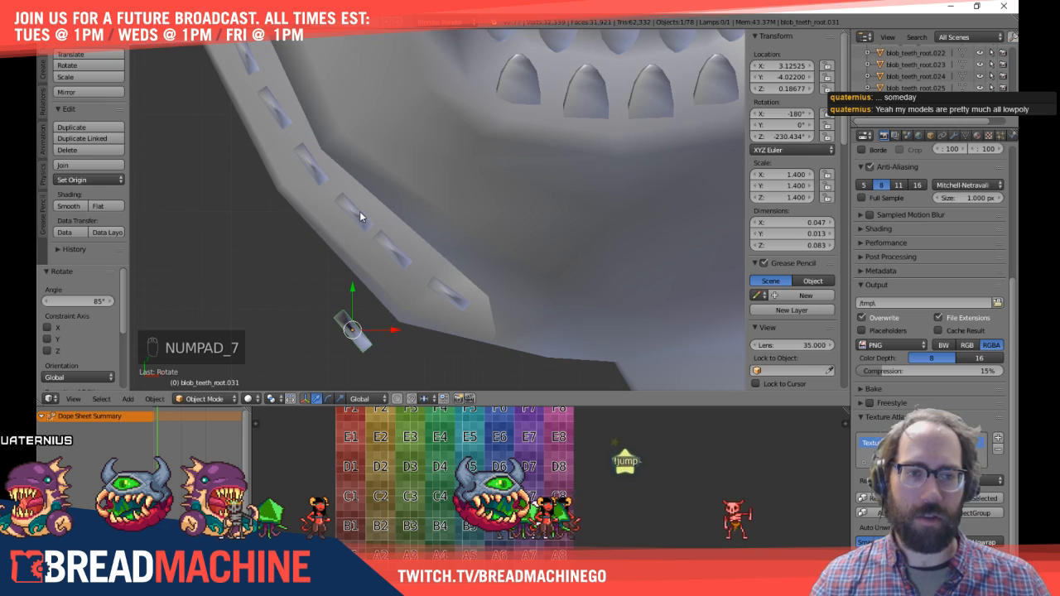
mouse_move(359, 216)
middle_down()
mouse_move(395, 260)
mouse_move(435, 279)
mouse_move(335, 275)
mouse_move(382, 244)
middle_up()
key(z)
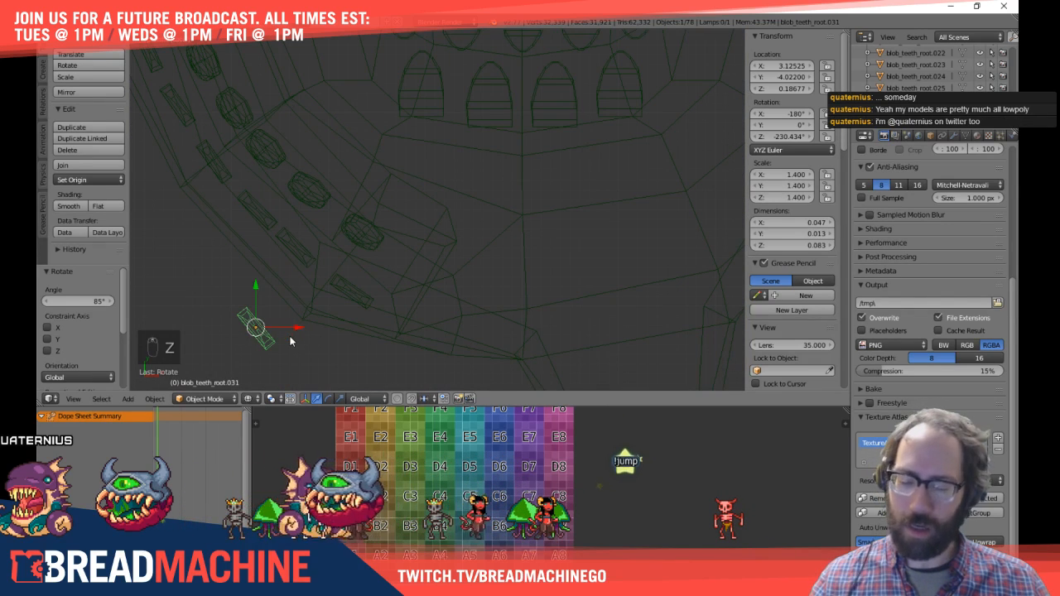
key(g)
click(400, 237)
scroll(398, 254, up, 3)
shift+middle_drag(400, 257, 525, 310)
key(r)
click(552, 285)
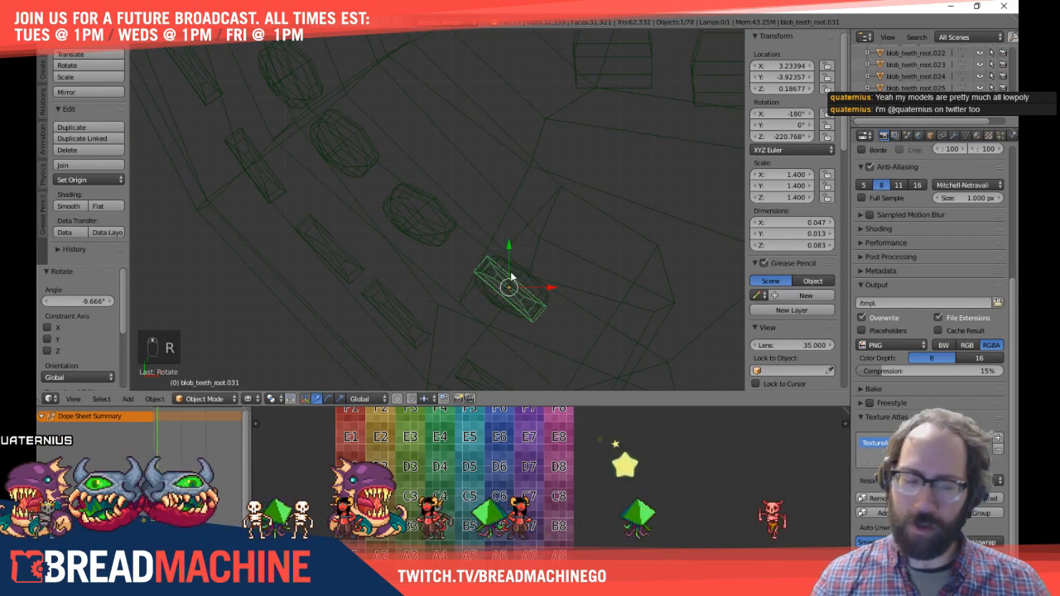
Step: Place a linked duplicate of the flipped tooth over the second old upper tooth, offset about -0.054 in X and 0.043 in Y
key(alt+d)
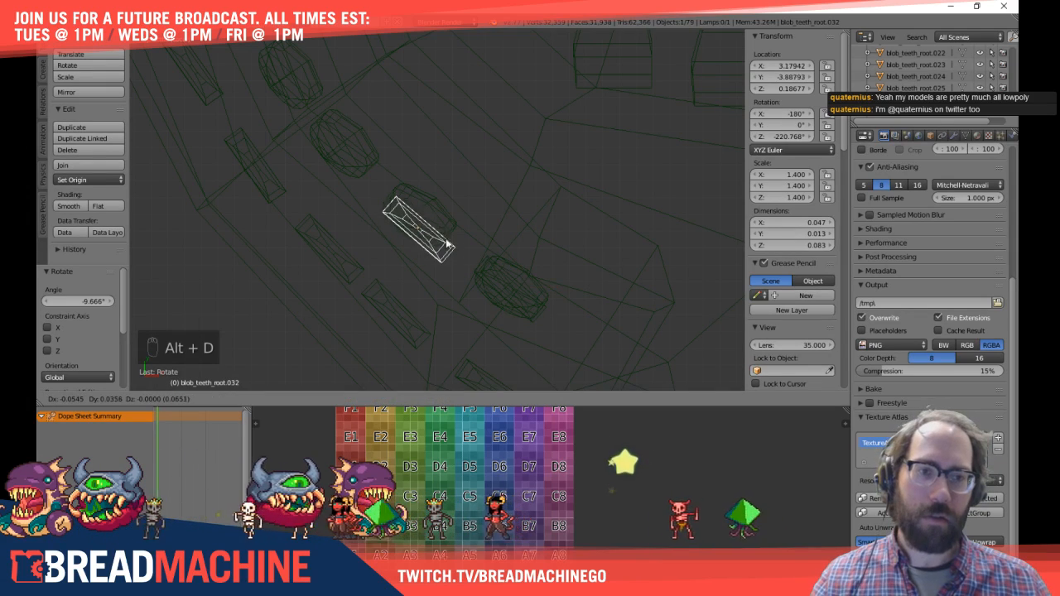
click(448, 236)
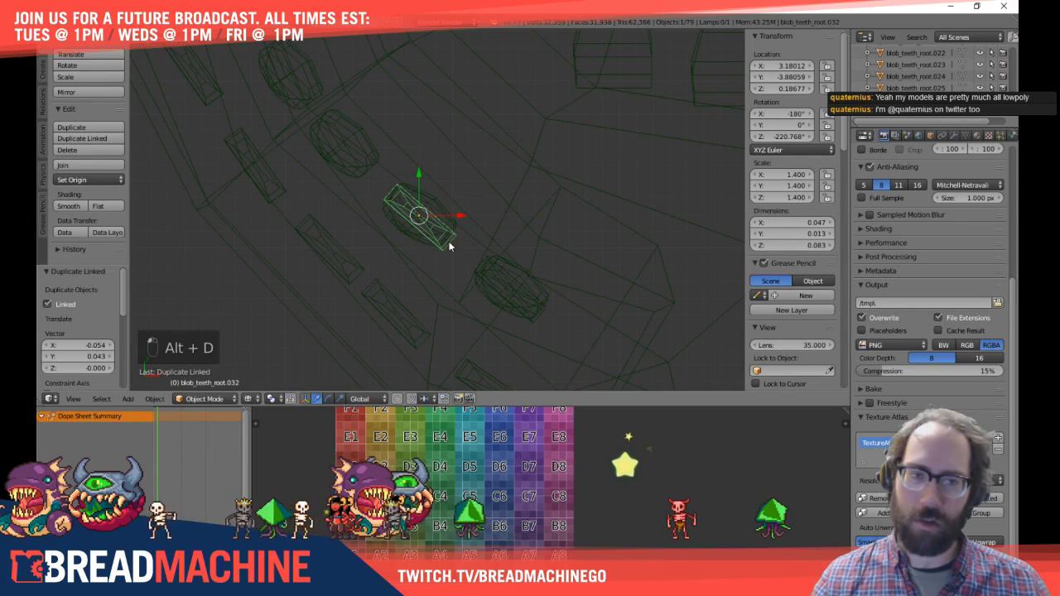
shift+middle_drag(451, 239, 491, 267)
key(Tab)
key(Tab)
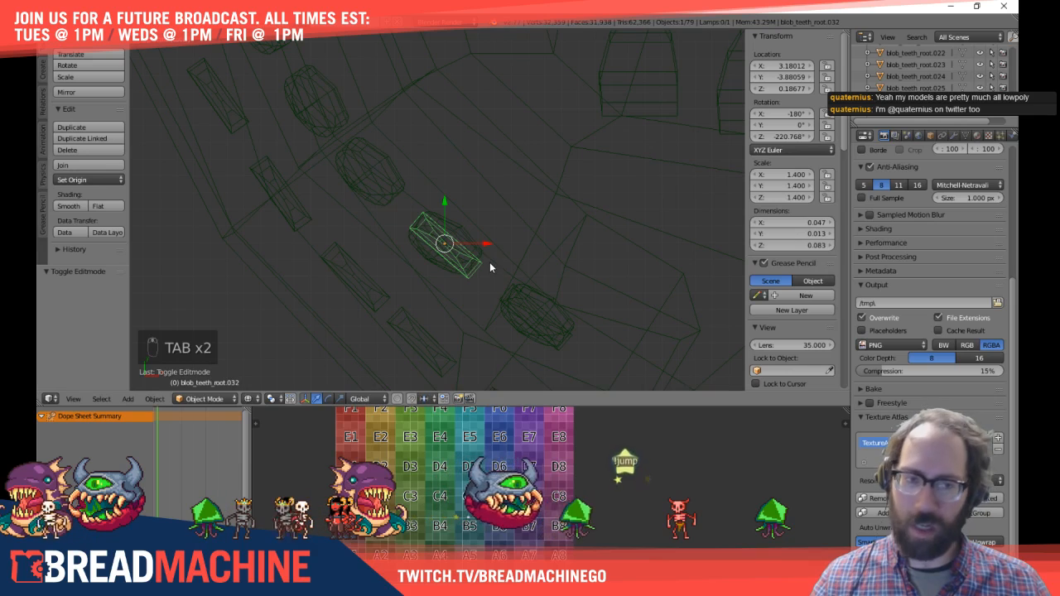
Step: Place another linked duplicate over the third old upper tooth, rotate it about 4.8°, and nudge it into line
key(alt+d)
click(469, 185)
key(r)
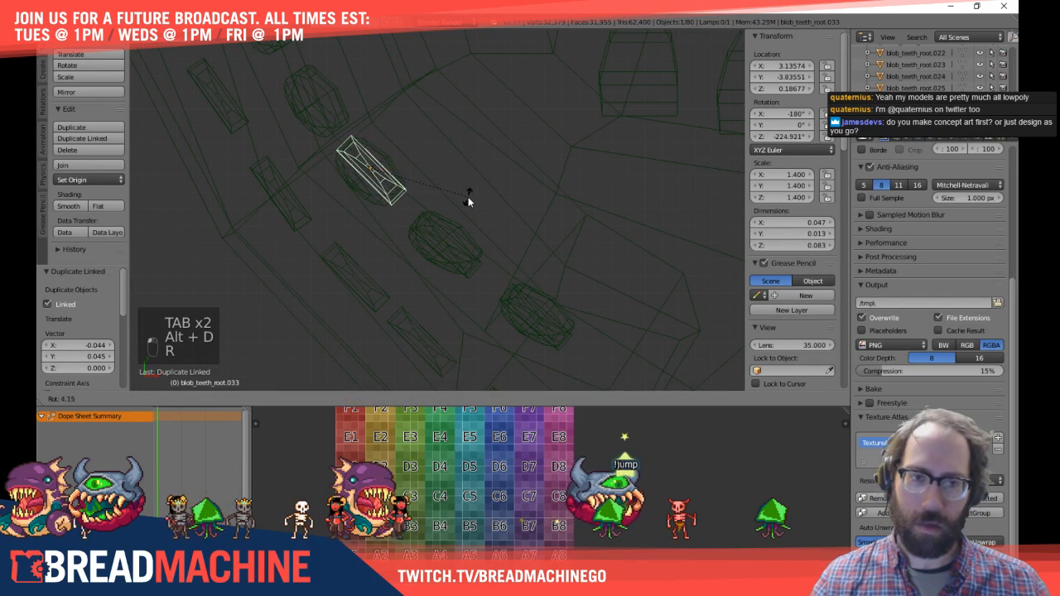
click(408, 170)
shift+middle_drag(408, 170, 402, 207)
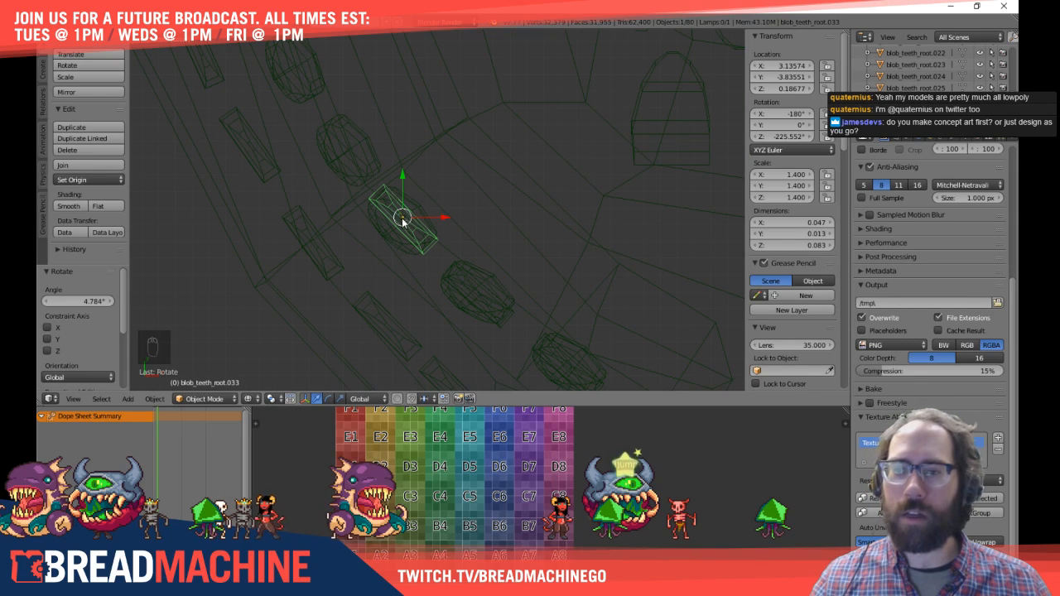
click(405, 229)
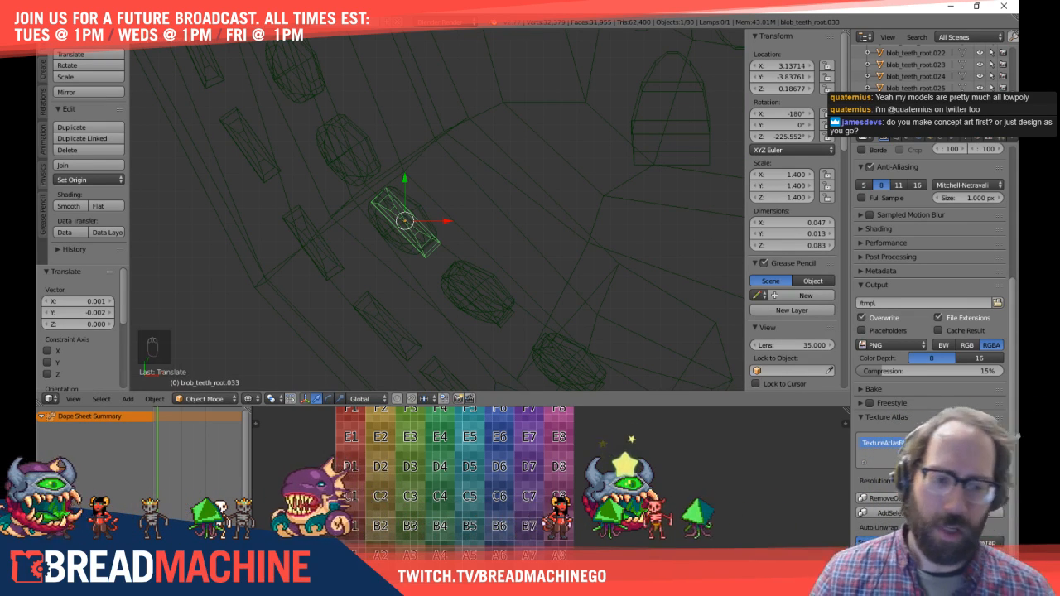
Step: Switch to Photoshop and browse the animal and monster concept drawings in secret_sketch_everything_01.psd
key(alt+Tab)
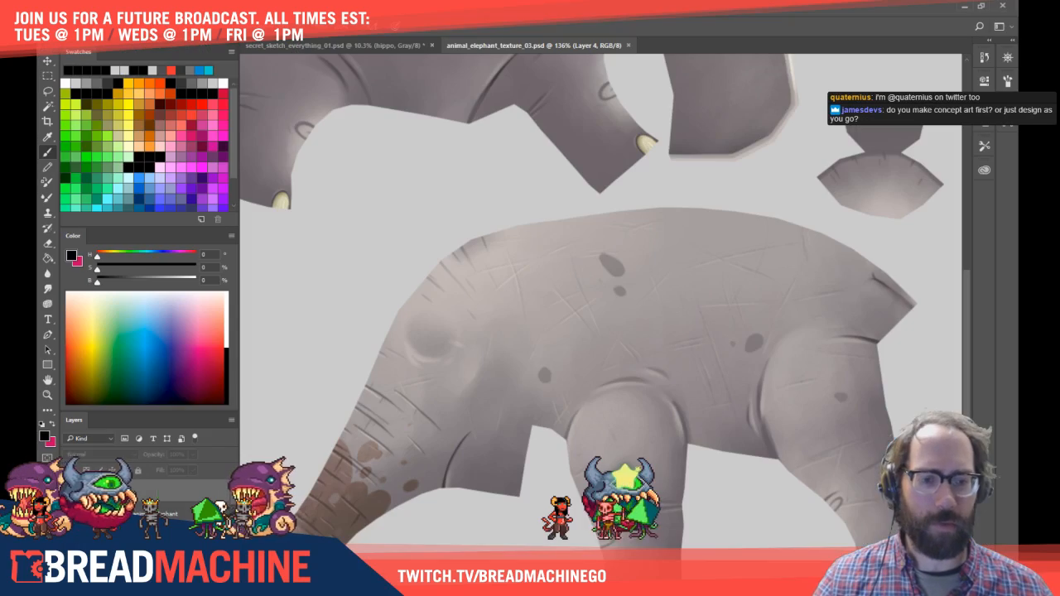
click(321, 45)
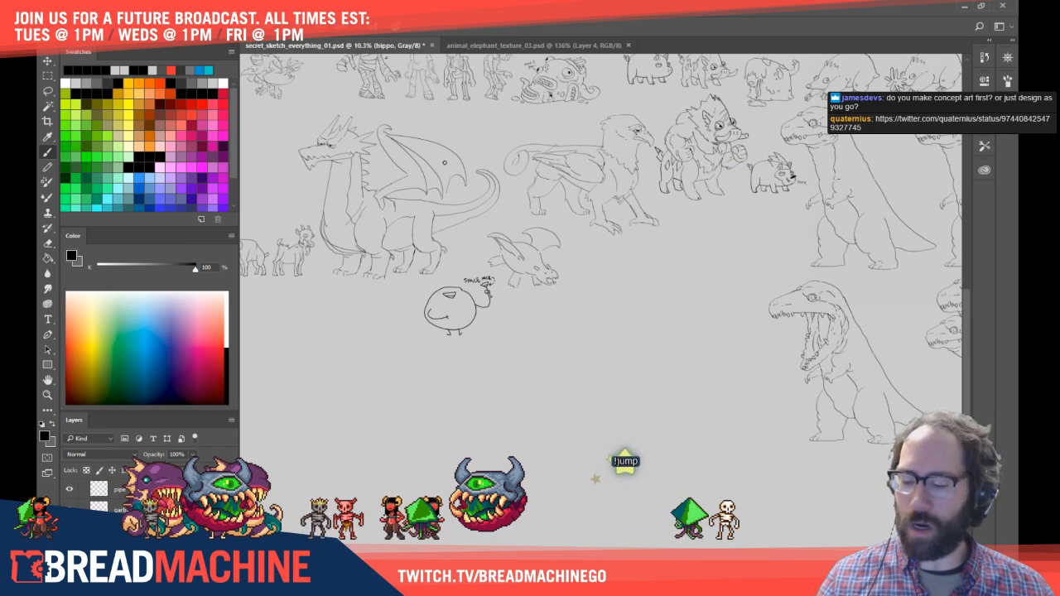
key(f)
drag(456, 201, 621, 422)
drag(502, 228, 659, 405)
mouse_move(539, 274)
mouse_down()
mouse_move(586, 321)
mouse_move(575, 324)
mouse_up()
drag(401, 194, 489, 197)
mouse_move(484, 275)
mouse_down()
mouse_move(561, 308)
mouse_move(659, 318)
mouse_up()
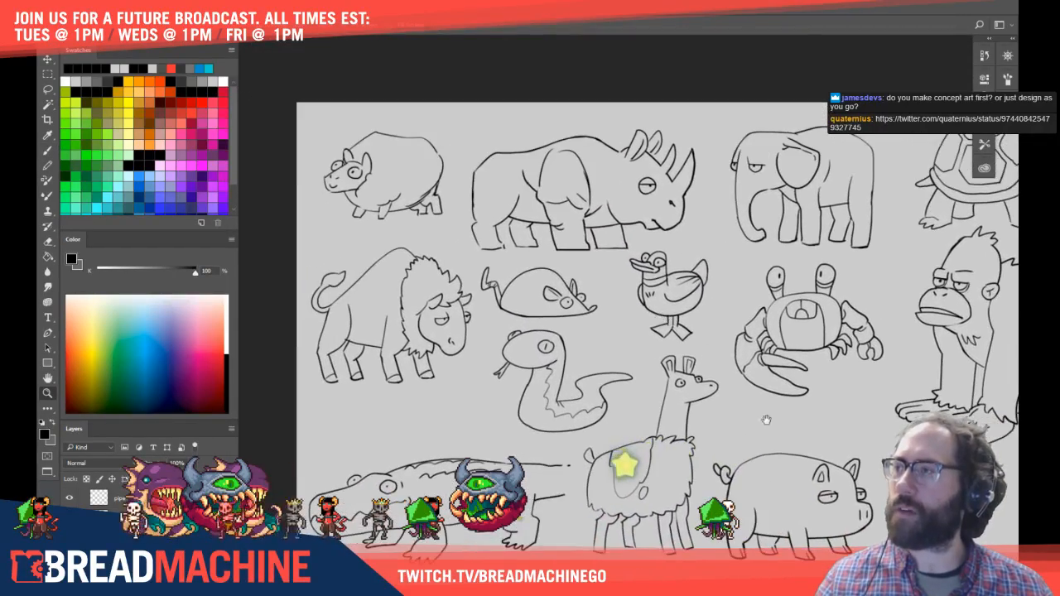
drag(982, 448, 842, 426)
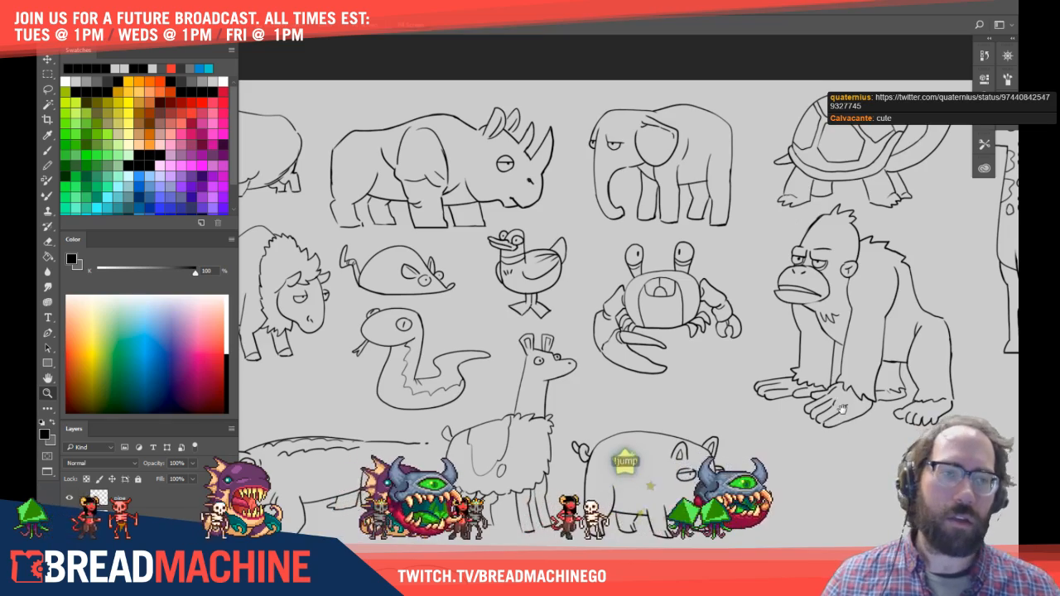
drag(844, 392, 693, 374)
drag(828, 366, 625, 348)
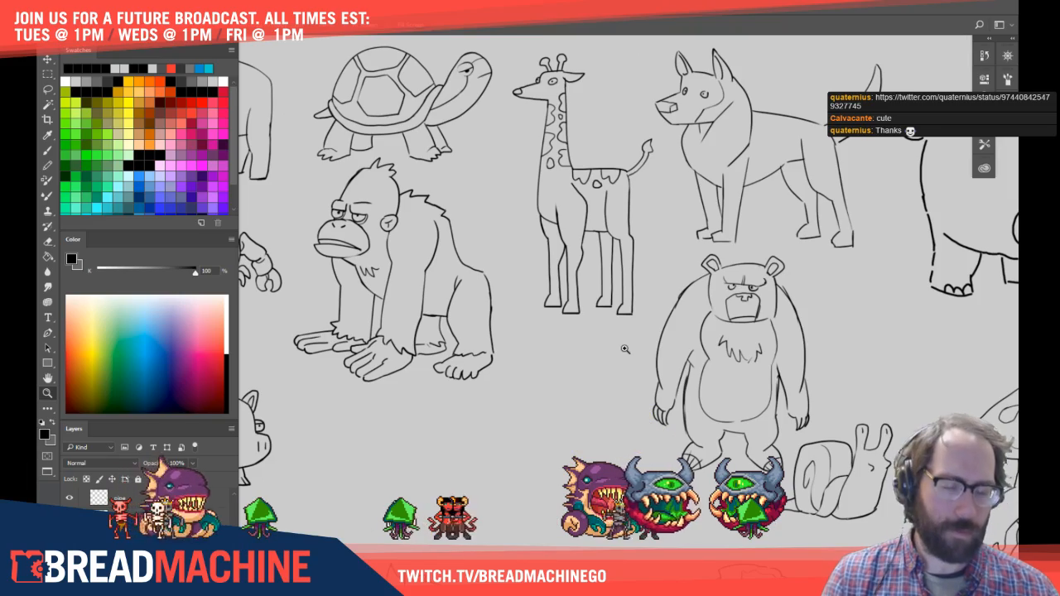
mouse_move(952, 339)
mouse_down()
mouse_move(864, 300)
mouse_move(492, 293)
mouse_move(219, 327)
mouse_up()
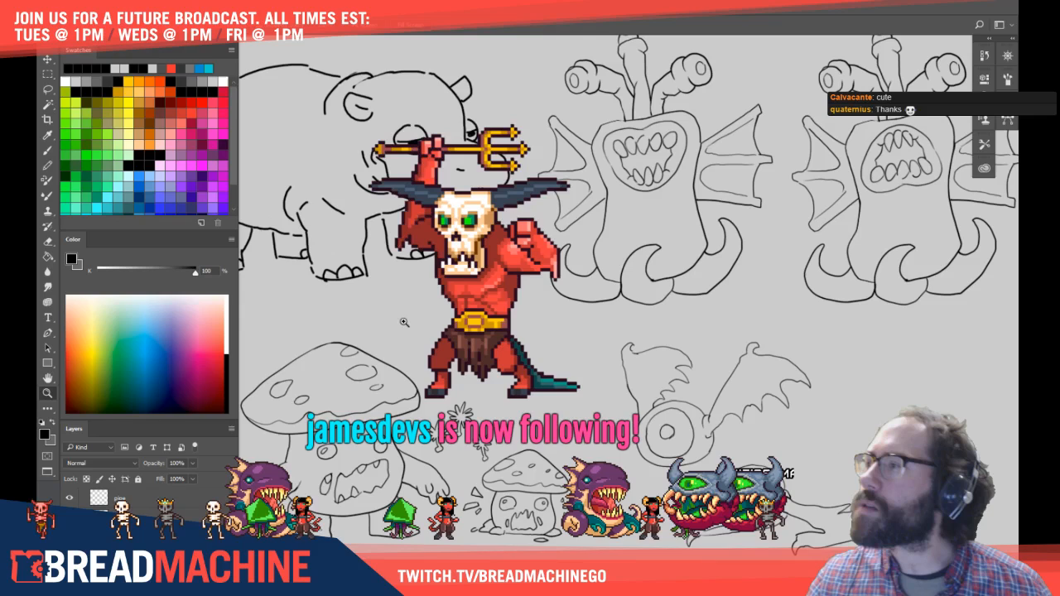
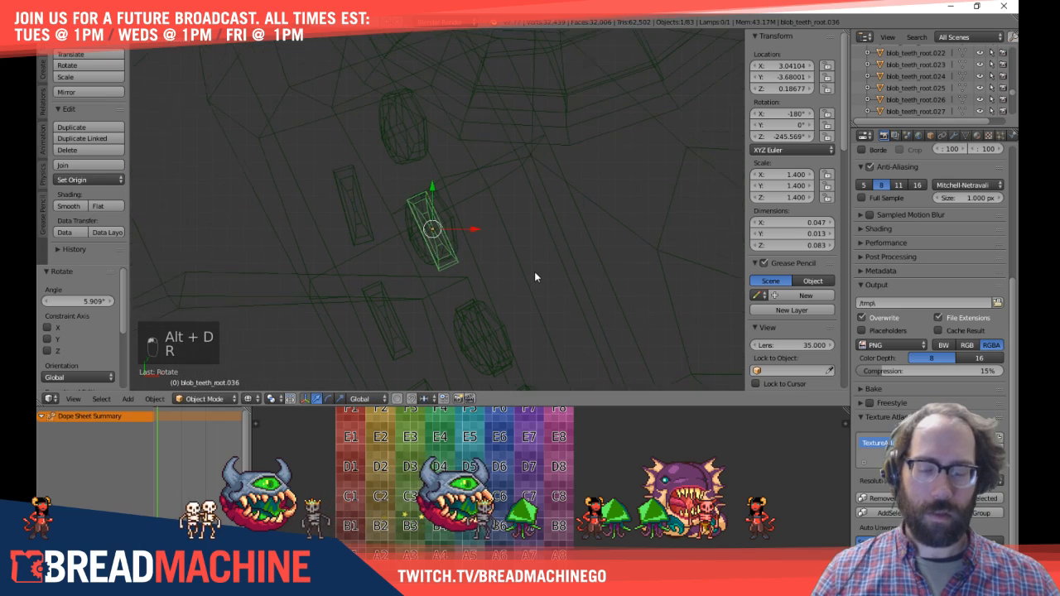
Step: Place a linked duplicate over the next old upper tooth farther along the side mouth, and rotate it about 5.8°
click(493, 124)
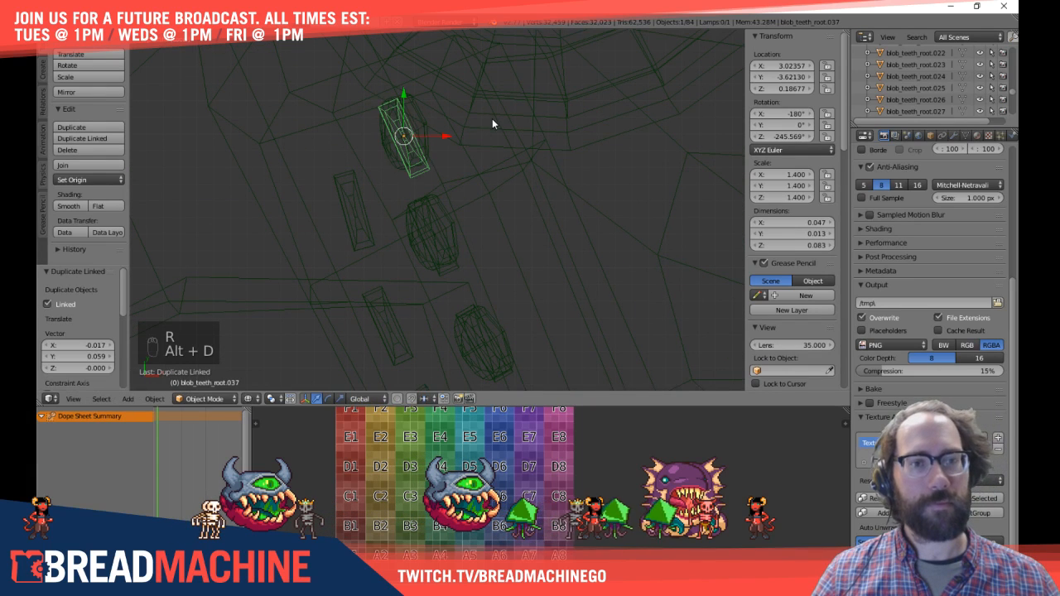
key(r)
click(493, 187)
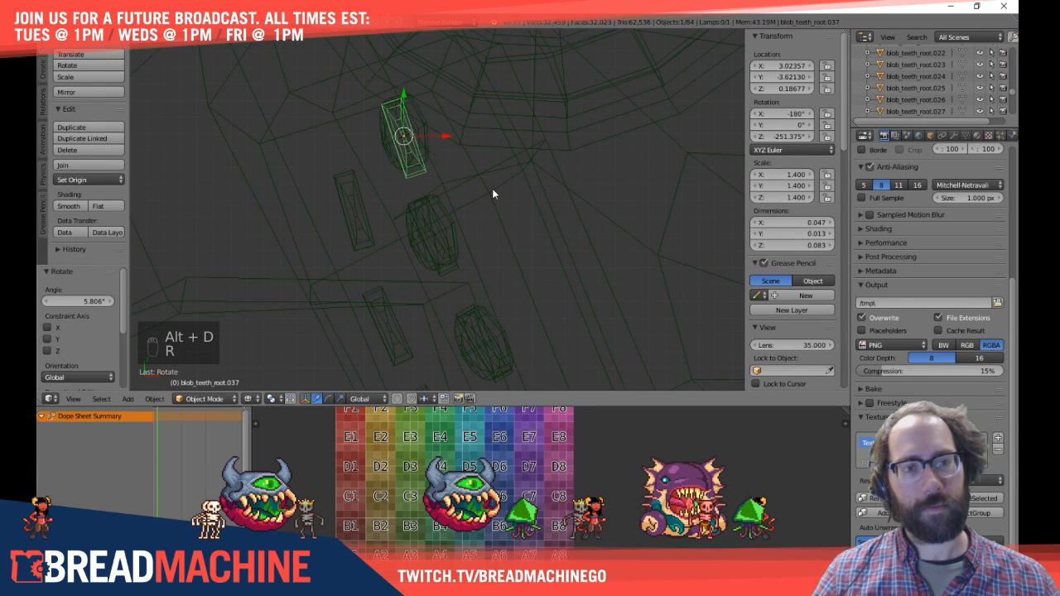
Step: Delete the seven old upper teeth of the side mouth
scroll(488, 199, down, 3)
middle_drag(427, 240, 482, 181)
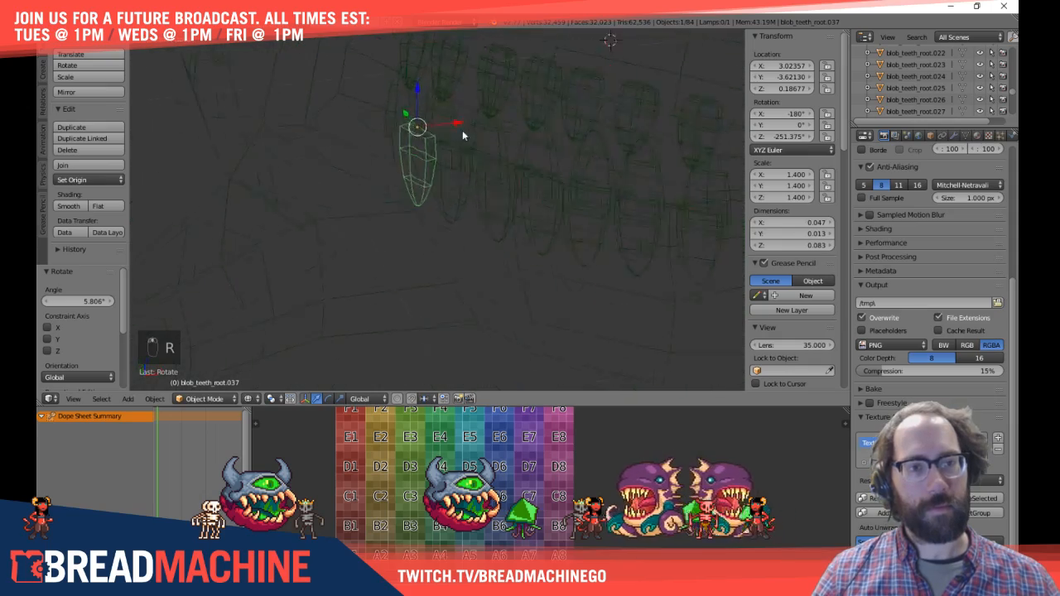
mouse_move(484, 120)
middle_down()
mouse_move(561, 182)
mouse_move(296, 250)
mouse_move(503, 256)
middle_up()
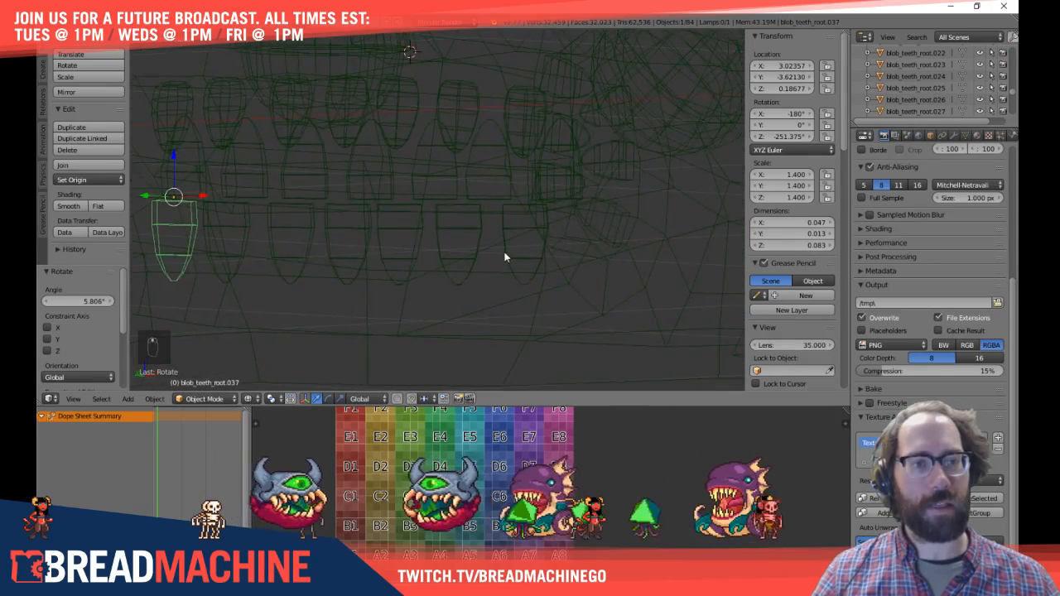
key(z)
key(z)
key(z)
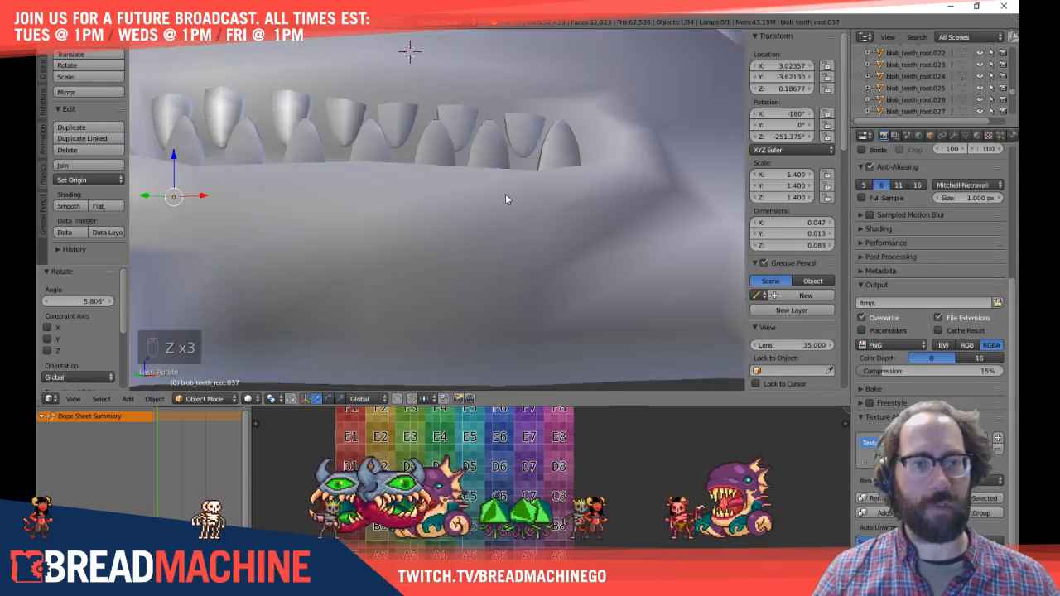
shift+middle_drag(547, 173, 581, 205)
right_click(562, 171)
shift+right_click(490, 159)
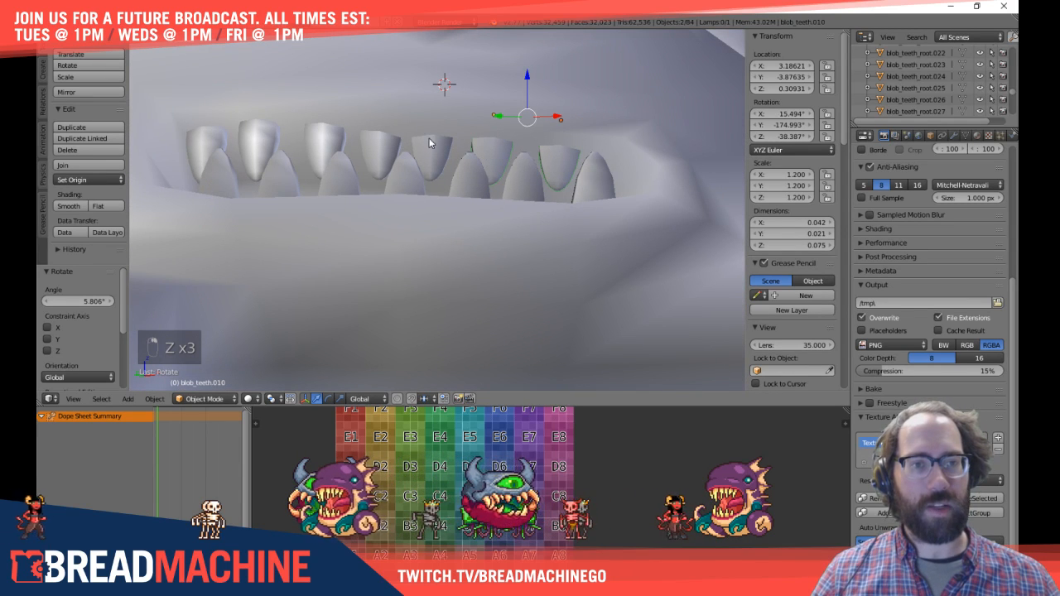
shift+right_click(430, 143)
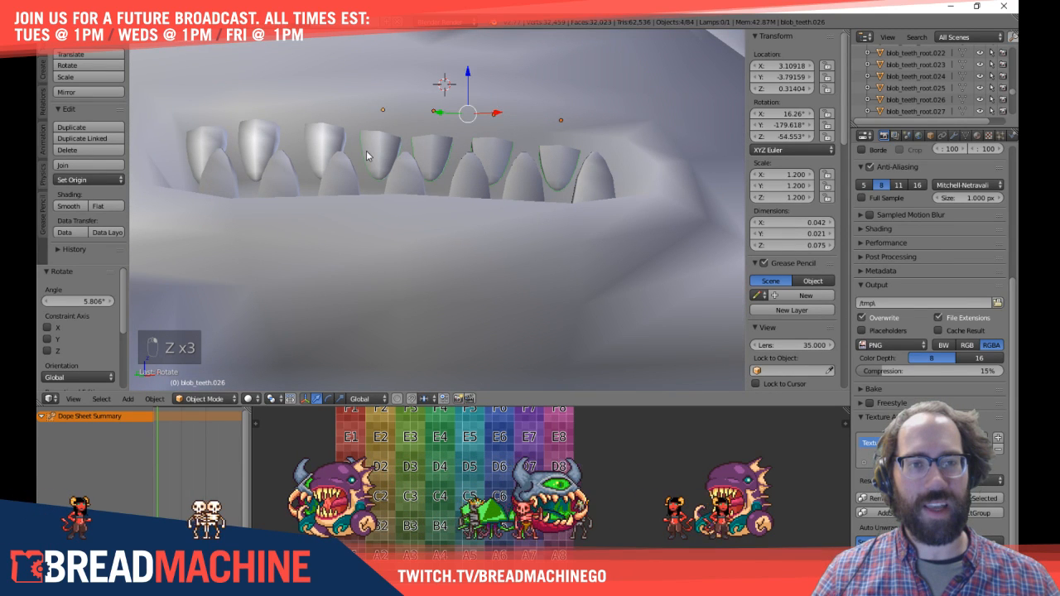
shift+right_click(325, 145)
shift+right_click(259, 145)
shift+right_click(215, 146)
key(x)
click(216, 146)
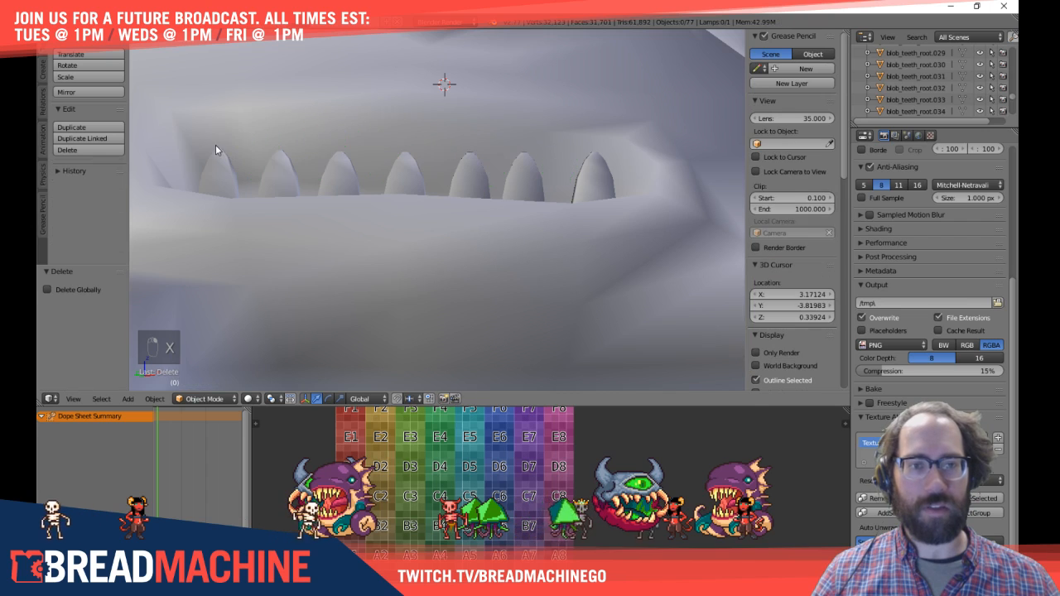
Step: Select the seven linked replacement teeth and raise them in Z by about 0.109 plus 0.012 to the mouth's upper lip
key(z)
right_click(217, 298)
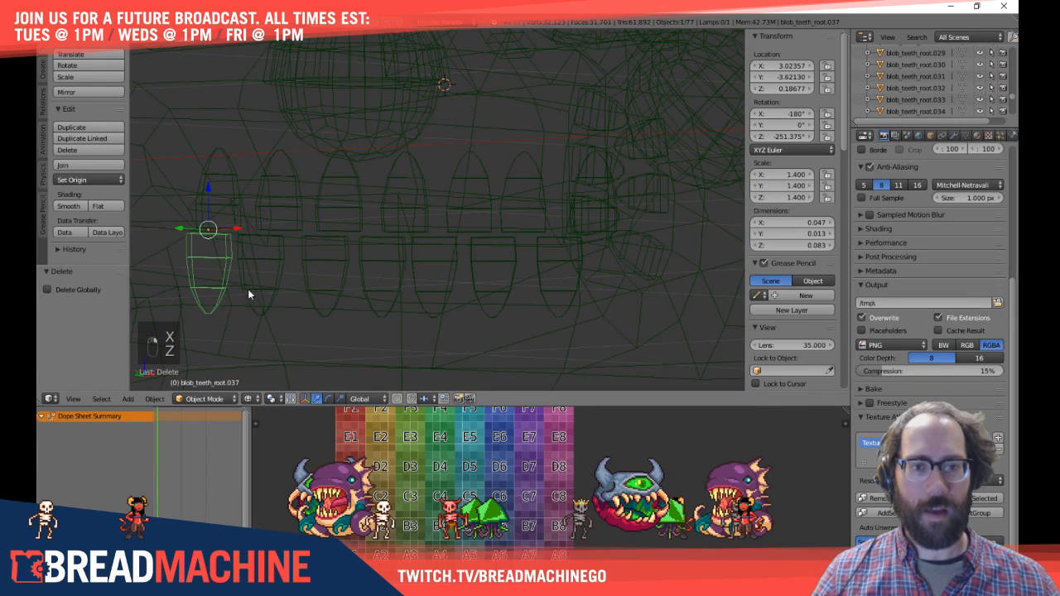
shift+right_click(273, 298)
shift+right_click(322, 300)
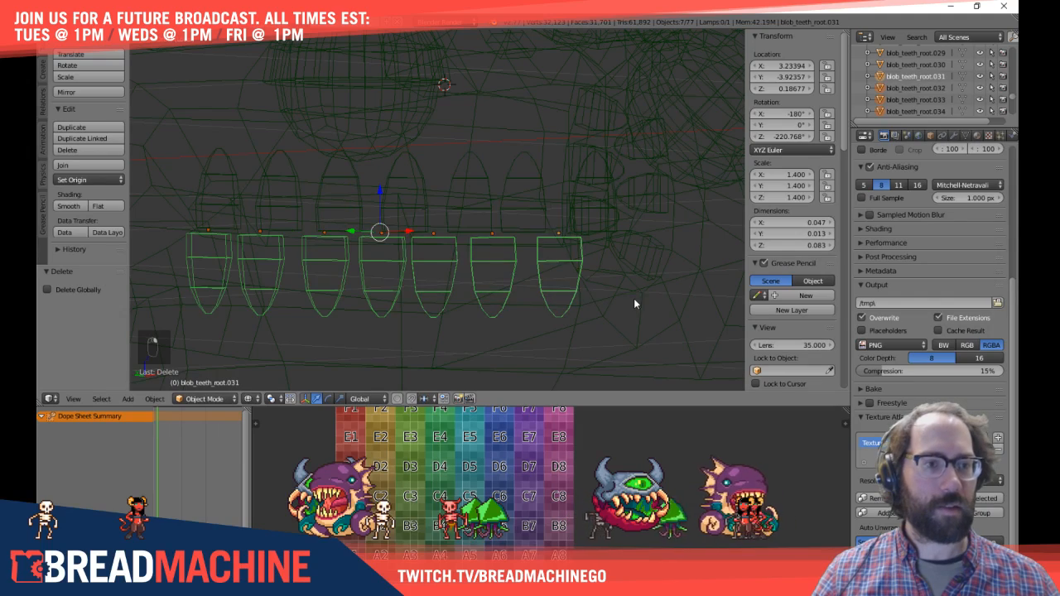
mouse_move(633, 304)
middle_down()
mouse_move(522, 272)
mouse_move(508, 308)
middle_up()
key(z)
key(z)
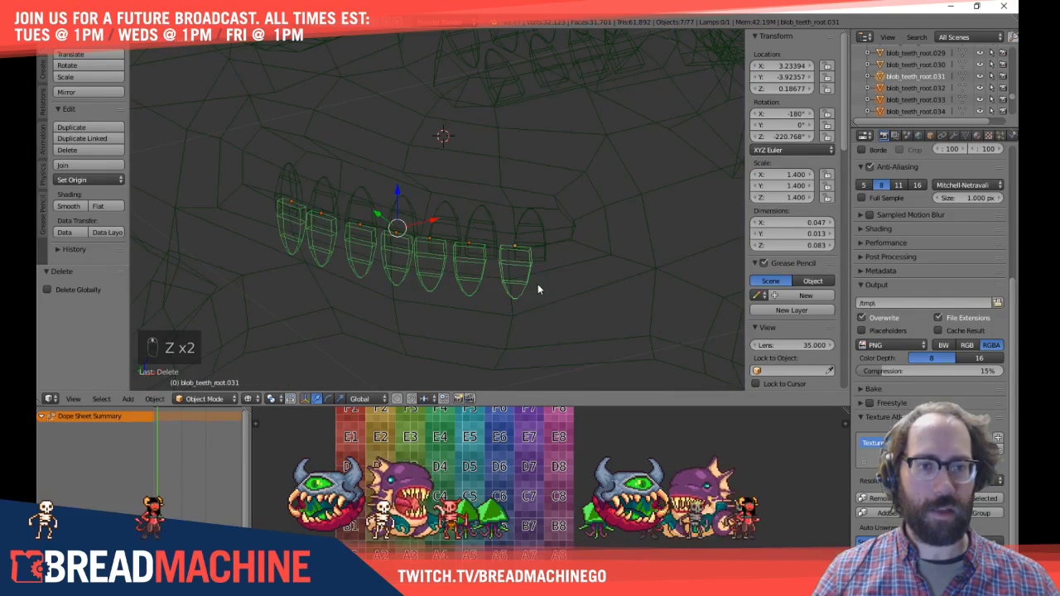
drag(396, 192, 395, 127)
key(z)
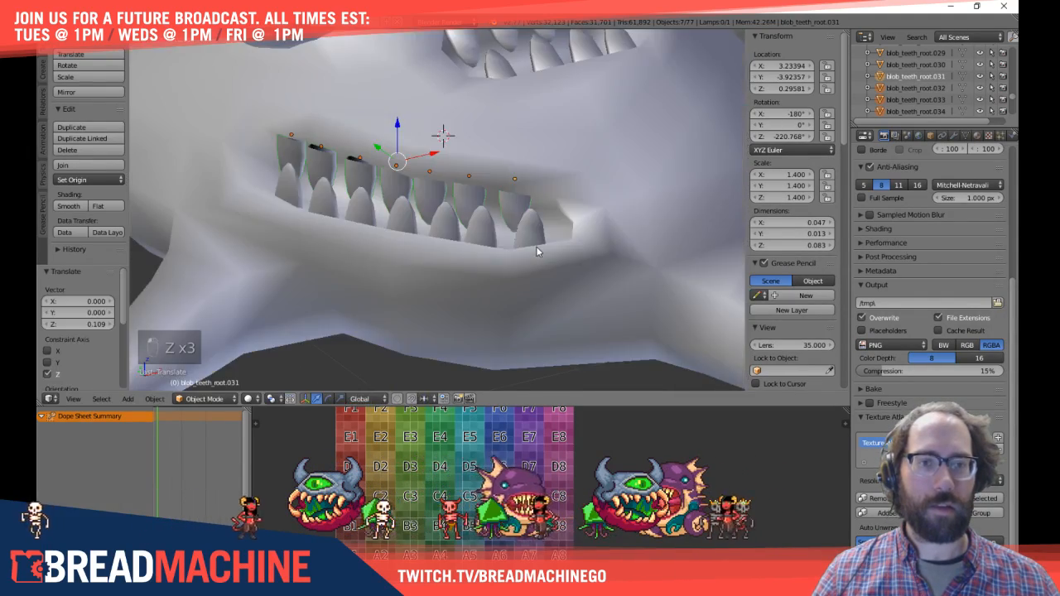
mouse_move(535, 245)
middle_down()
mouse_move(516, 209)
mouse_move(236, 54)
middle_up()
drag(403, 124, 398, 111)
Step: From a view along the mouth, rotate the seven upper teeth together about 15.5° so they follow the body's slope
mouse_move(398, 111)
middle_down()
mouse_move(522, 211)
mouse_move(478, 196)
middle_up()
key(z)
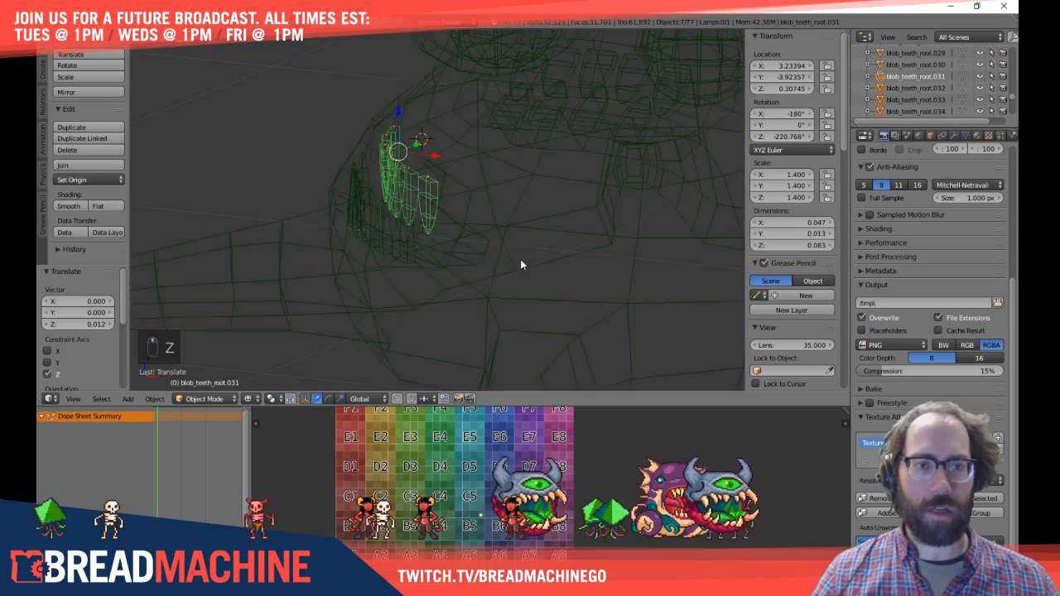
middle_drag(508, 247, 511, 215)
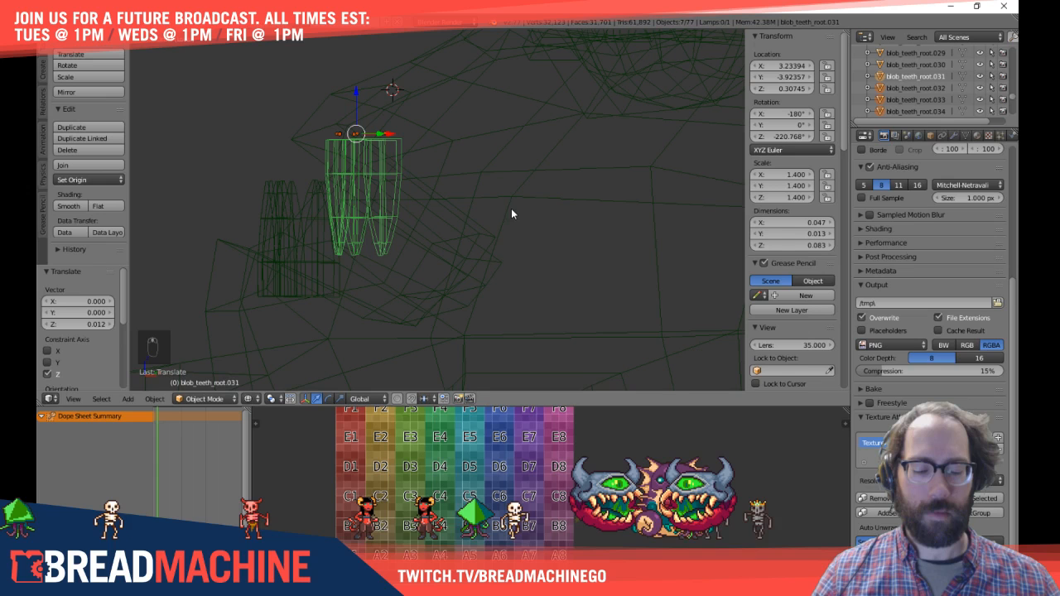
key(KP_1)
key(KP_6)
key(KP_6)
key(KP_6)
key(KP_6)
key(KP_4)
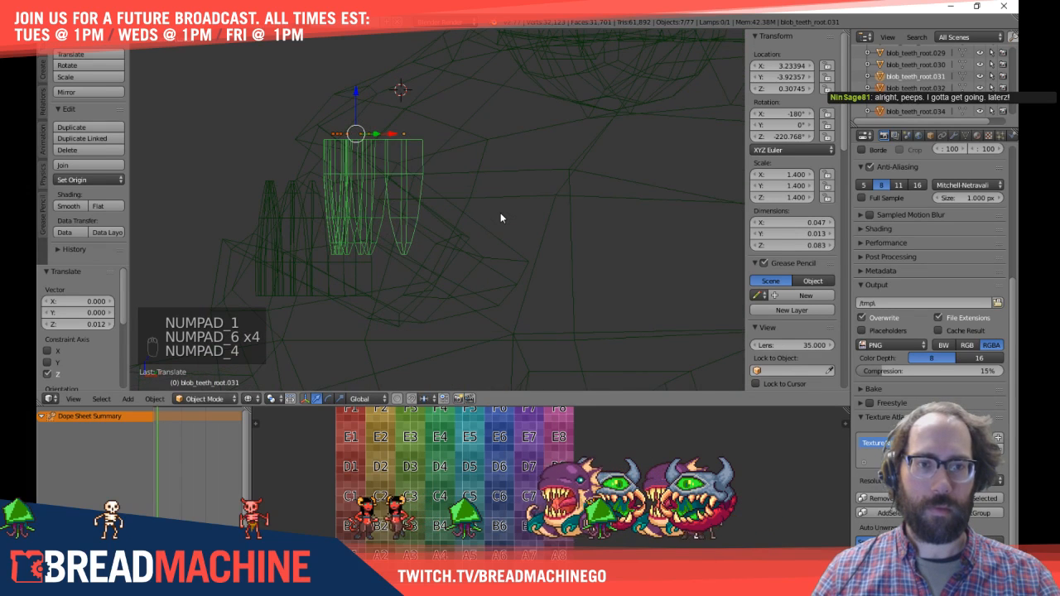
middle_drag(515, 170, 525, 176)
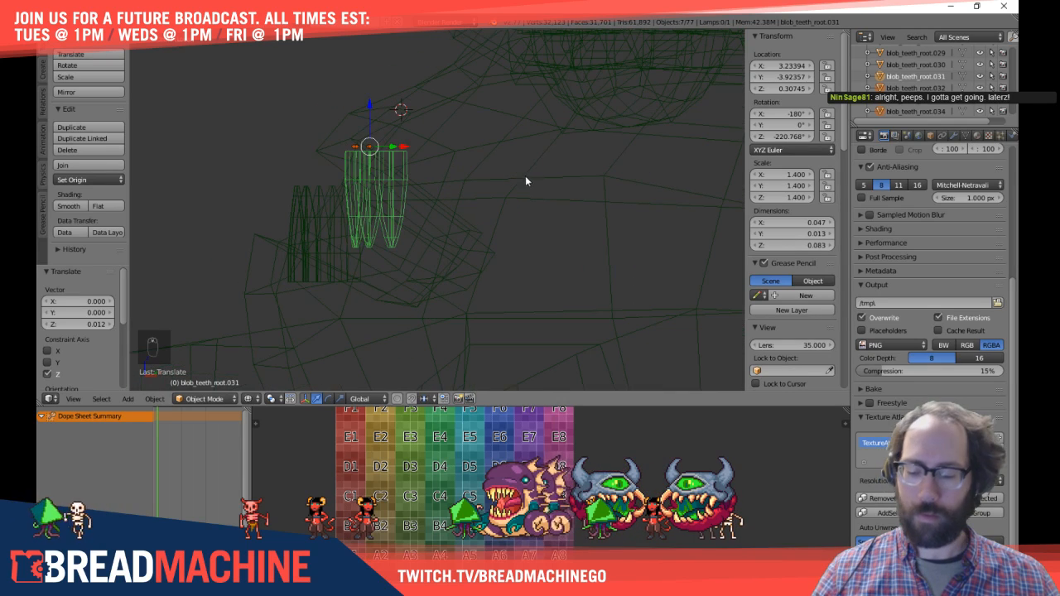
key(r)
click(470, 193)
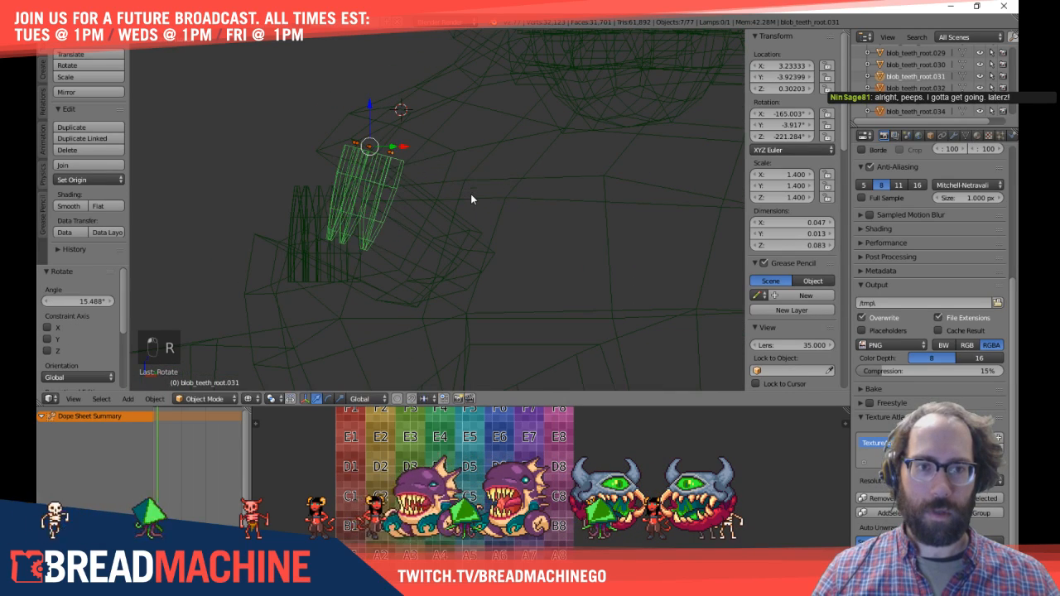
Step: Check the tilted upper teeth in solid shading and nudge them up about 0.004 in Z
key(z)
scroll(364, 191, up, 3)
mouse_move(383, 203)
middle_down()
mouse_move(489, 189)
mouse_move(422, 200)
mouse_move(435, 234)
mouse_move(447, 182)
mouse_move(473, 179)
mouse_move(476, 197)
middle_up()
key(KP_3)
key(z)
key(g)
click(479, 196)
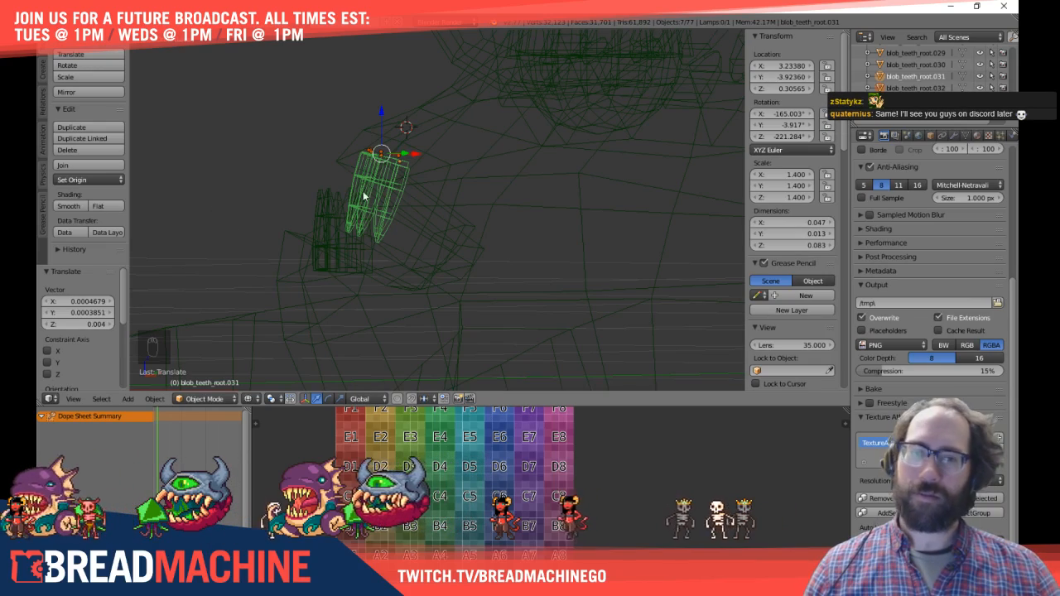
Step: Reselect the side mouth's seven upper teeth and shift them about 0.013 in X and 0.011 in Y
key(a)
mouse_move(344, 189)
middle_down()
mouse_move(303, 185)
mouse_move(297, 155)
mouse_move(344, 202)
middle_up()
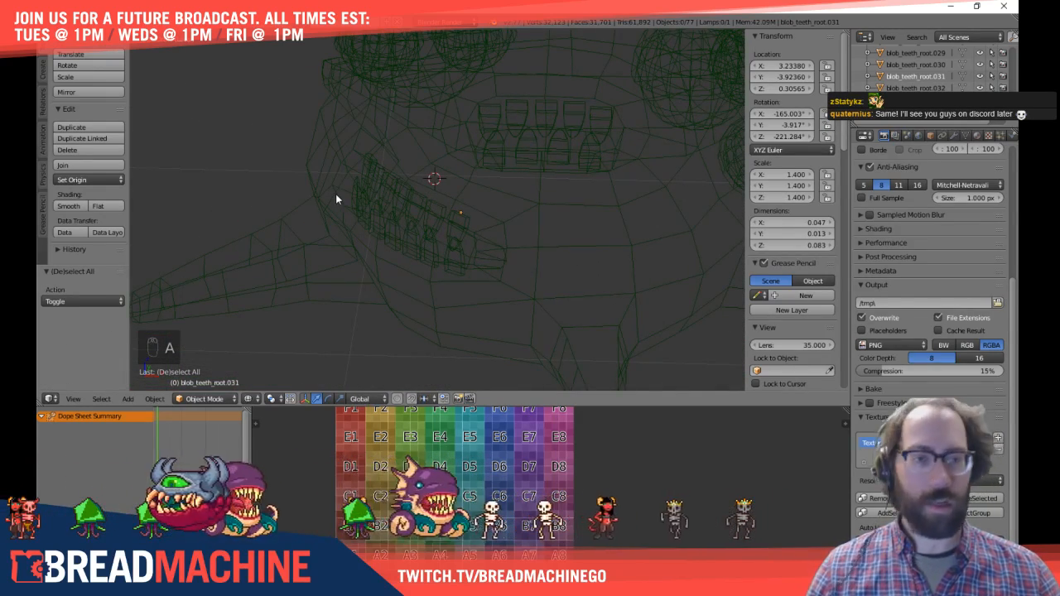
key(z)
middle_drag(451, 176, 479, 188)
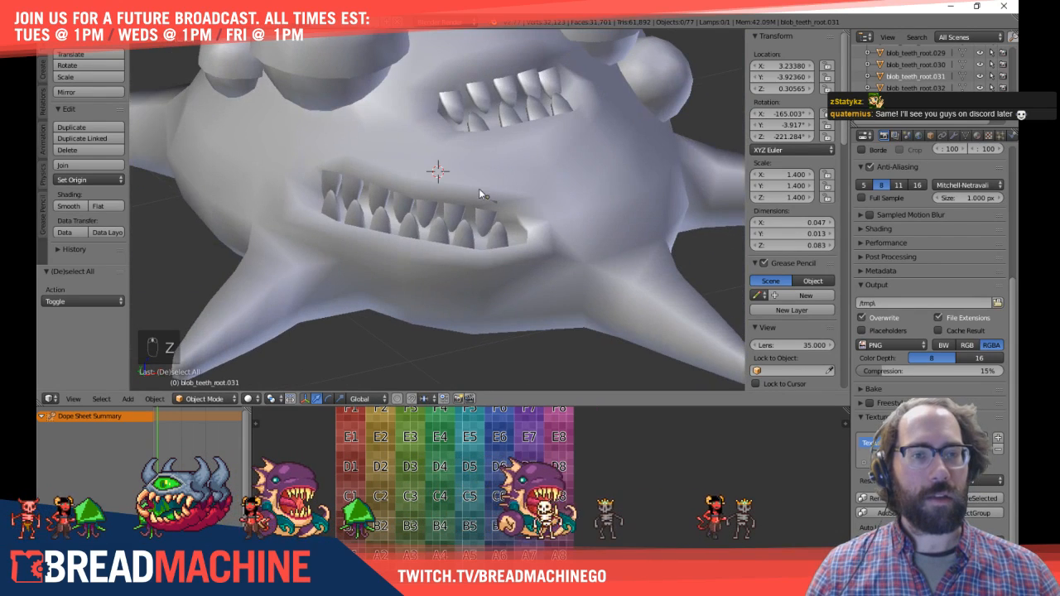
right_click(464, 216)
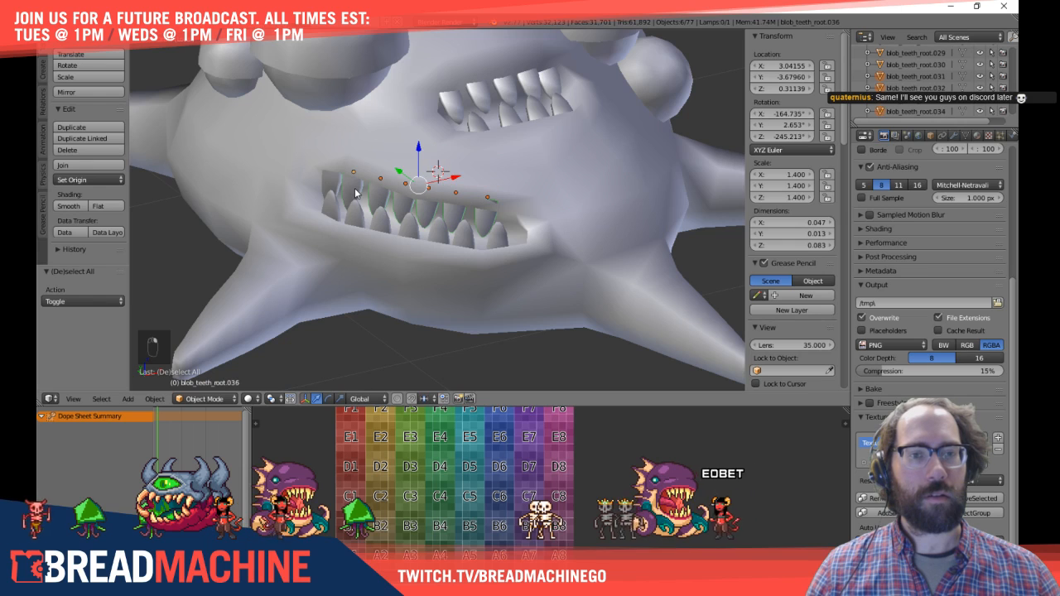
key(g)
key(x)
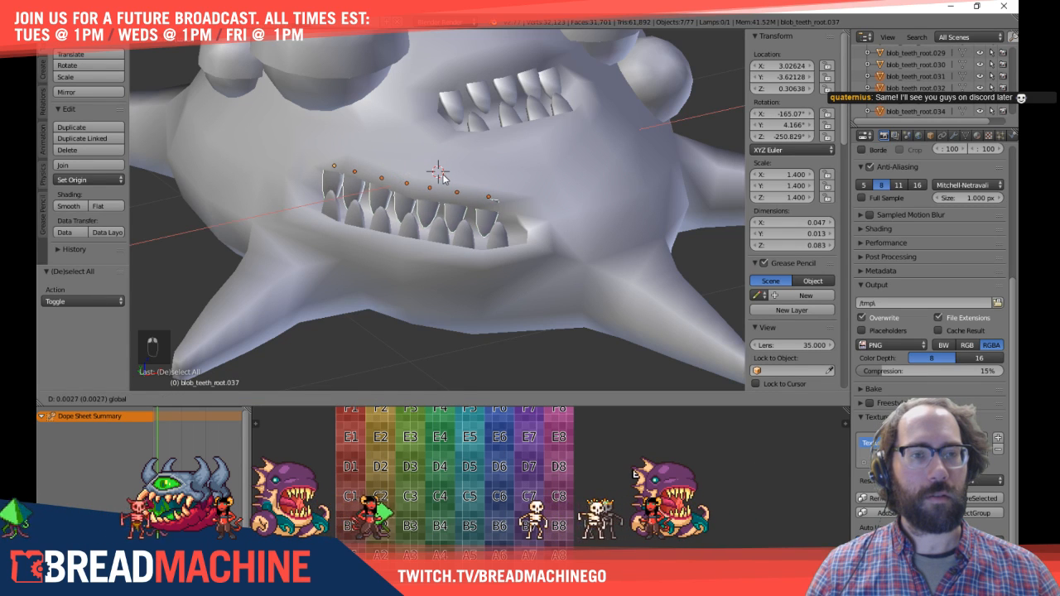
click(447, 177)
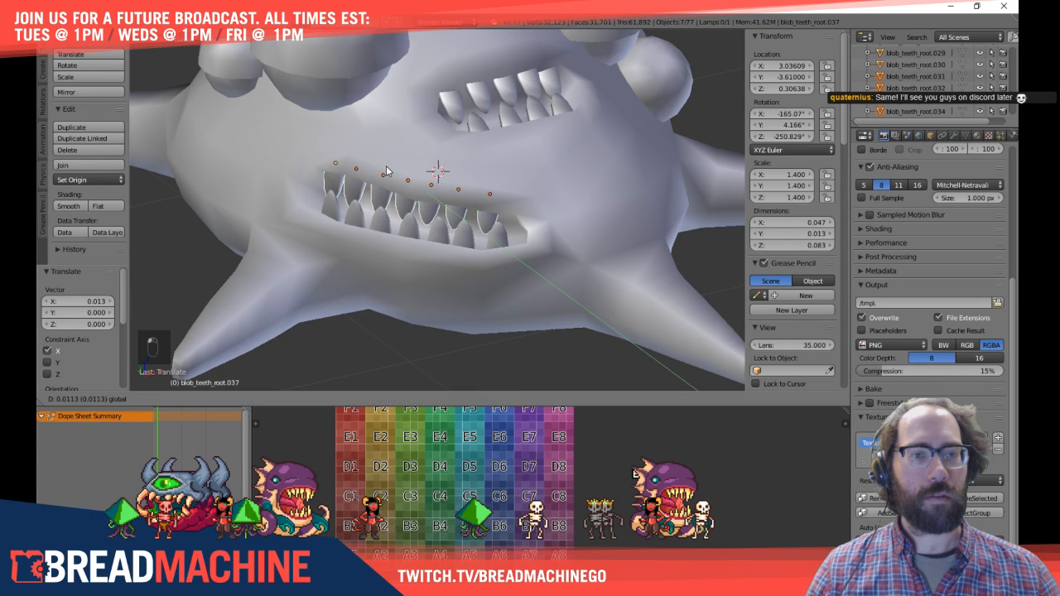
Step: Select all six teeth of the narrow vertical mouth and nudge them along the X axis
middle_drag(481, 194, 464, 225)
key(Tab)
key(Tab)
scroll(413, 296, up, 5)
shift+middle_drag(412, 295, 401, 243)
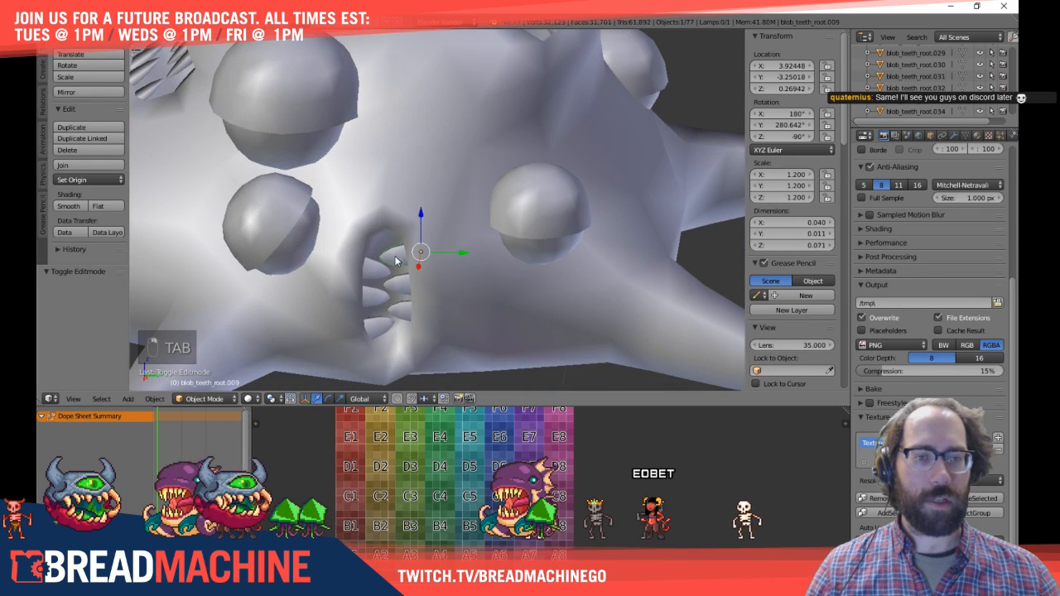
shift+right_click(390, 325)
key(g)
key(x)
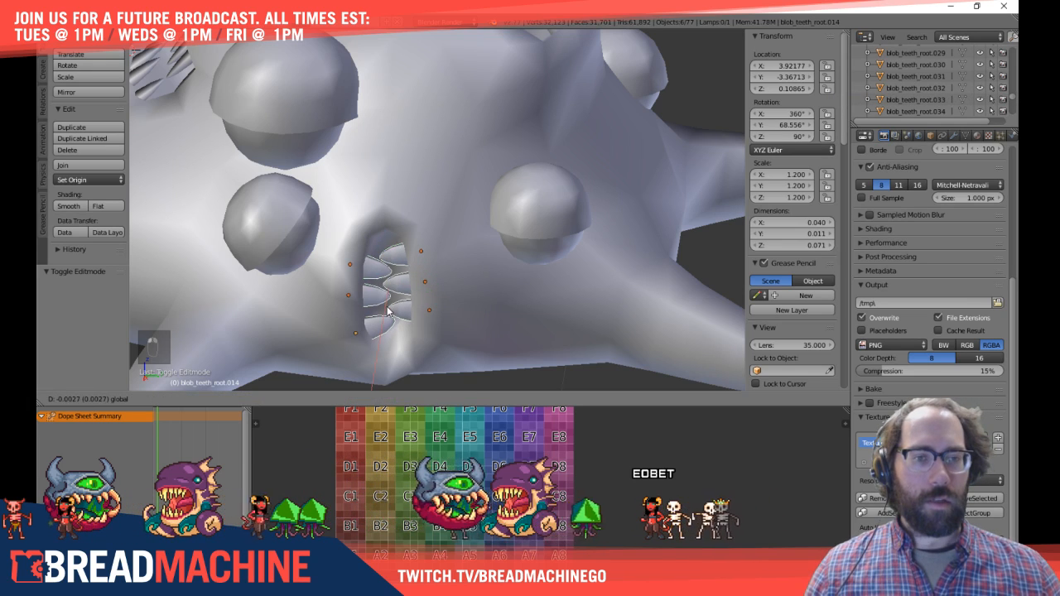
click(393, 305)
Step: Examine the whole blob monster with its mouths and large eye from several angles and from above
middle_drag(392, 305, 340, 168)
key(Tab)
key(Tab)
key(a)
key(a)
key(a)
right_click(254, 77)
shift+middle_drag(273, 176, 430, 257)
scroll(916, 95, down, 3)
scroll(915, 96, up, 3)
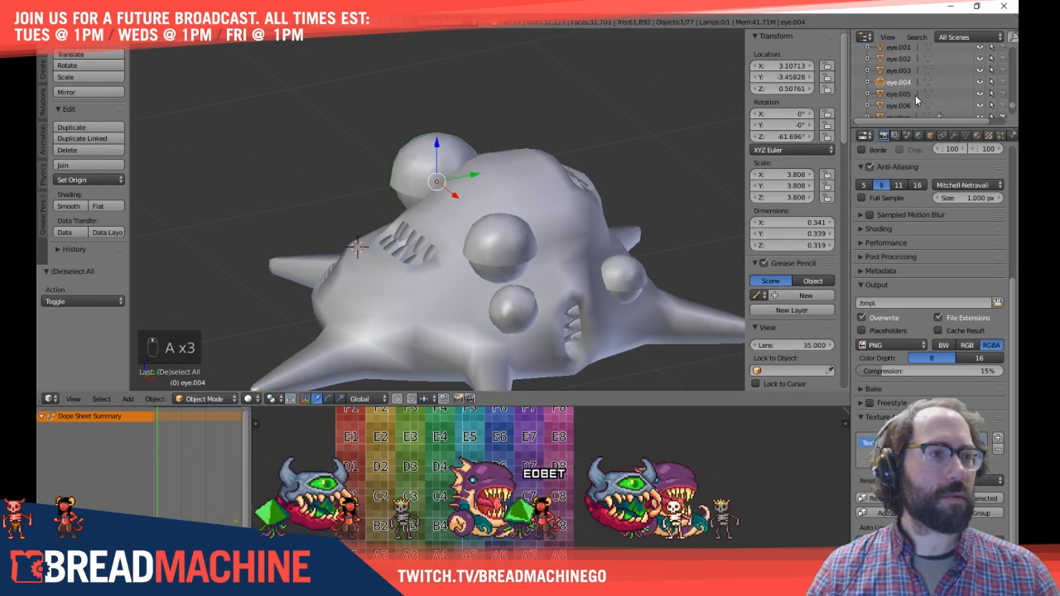
shift+middle_drag(472, 311, 412, 289)
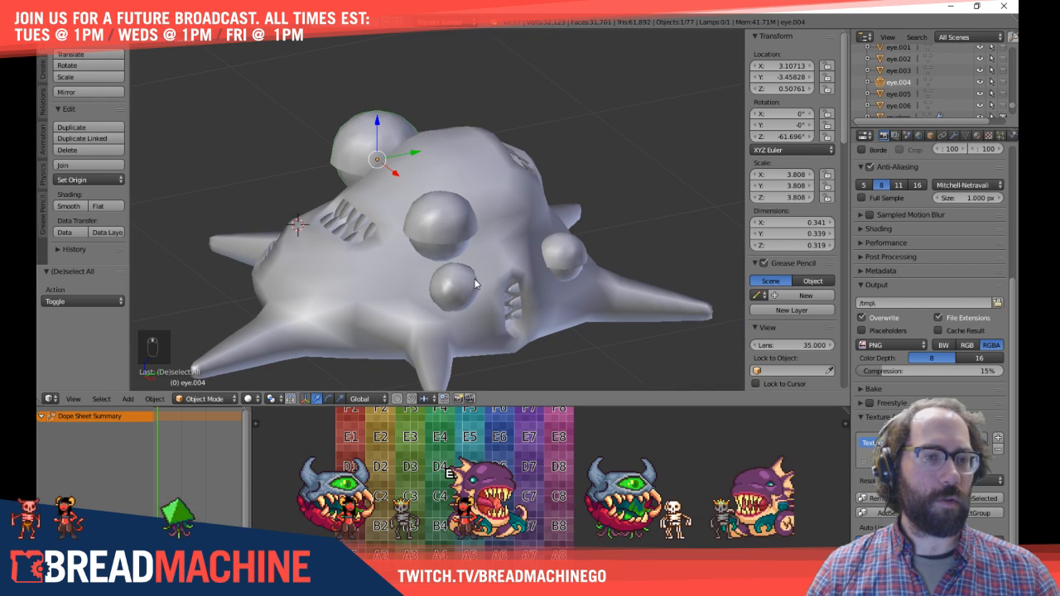
middle_drag(358, 172, 426, 181)
key(KP_7)
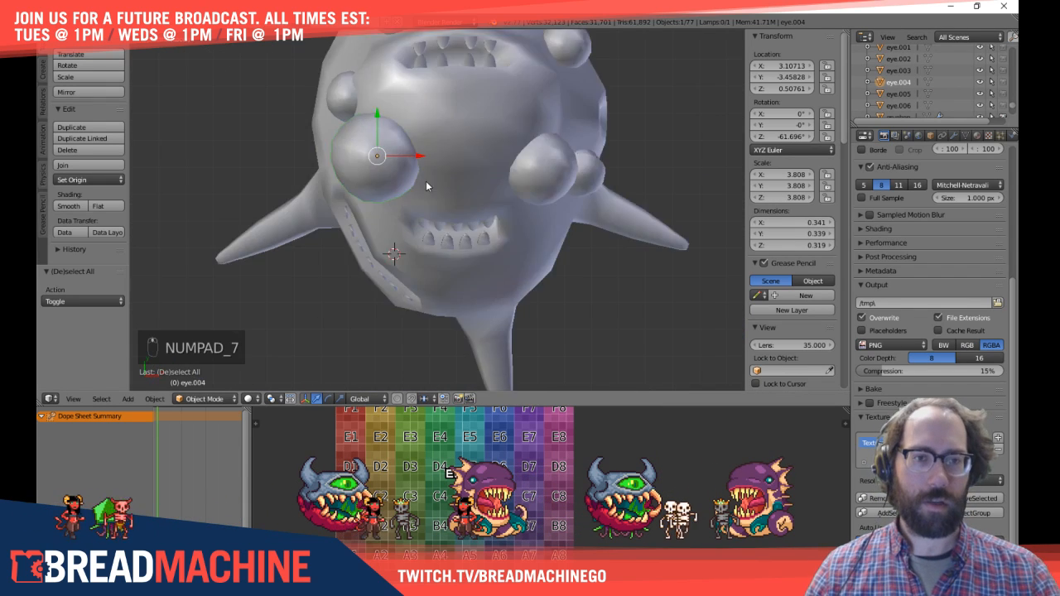
Step: Select the monster's eyes one after another and examine them in wireframe and solid shading
key(z)
key(z)
key(z)
right_click(529, 167)
key(z)
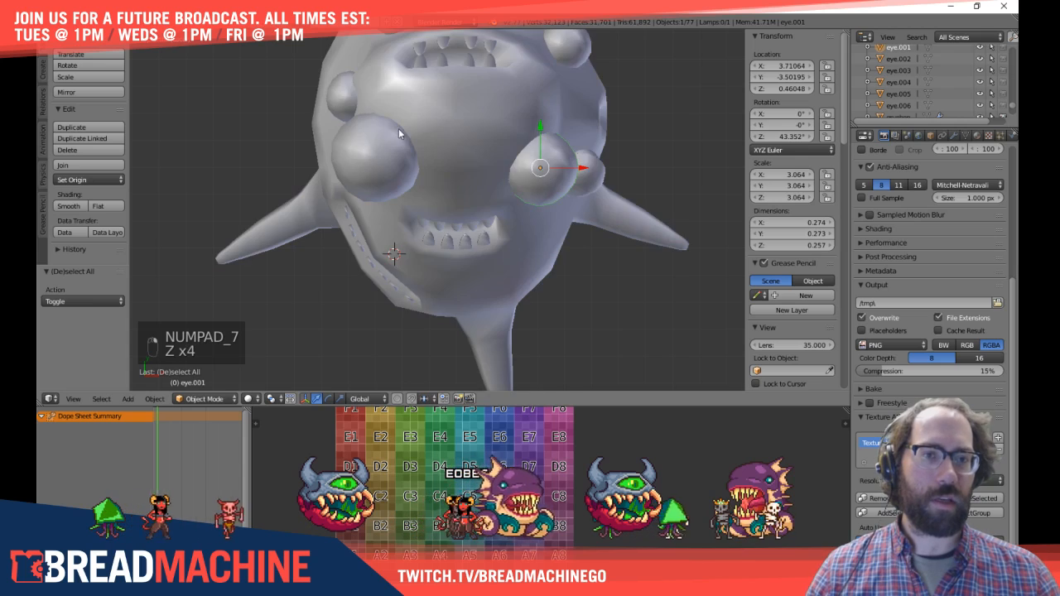
key(z)
shift+middle_drag(439, 101, 423, 224)
right_click(365, 139)
key(z)
key(z)
key(z)
key(z)
key(z)
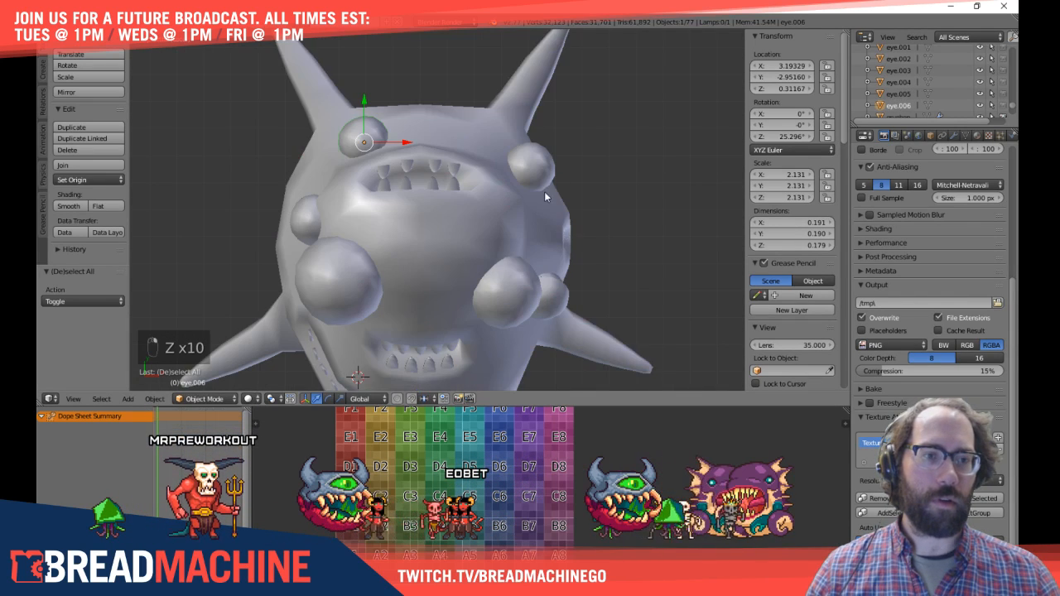
shift+middle_drag(546, 281, 525, 193)
right_click(526, 197)
key(z)
key(z)
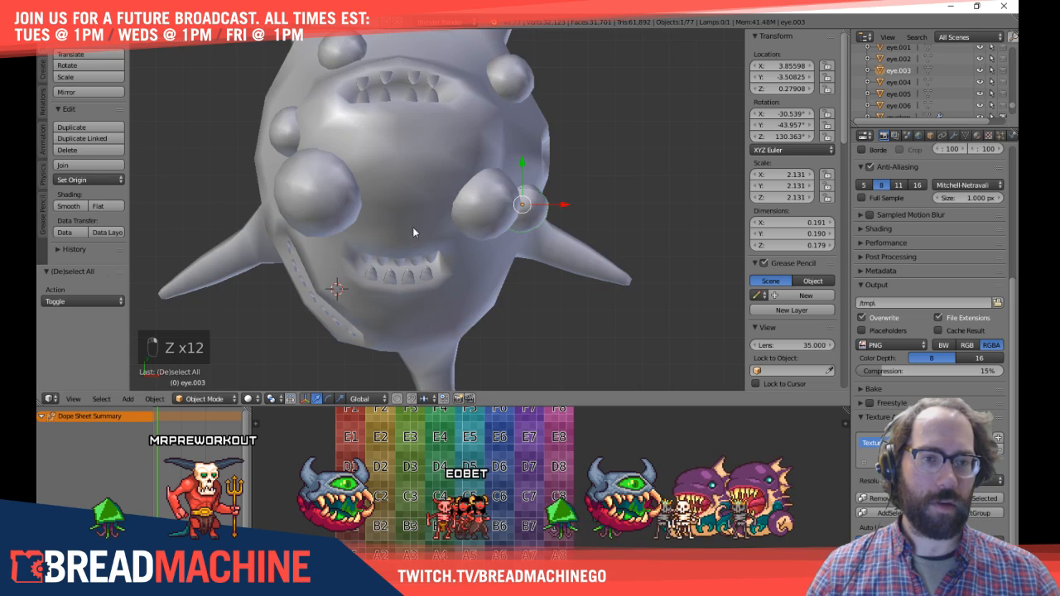
middle_drag(307, 197, 374, 151)
middle_drag(353, 200, 406, 215)
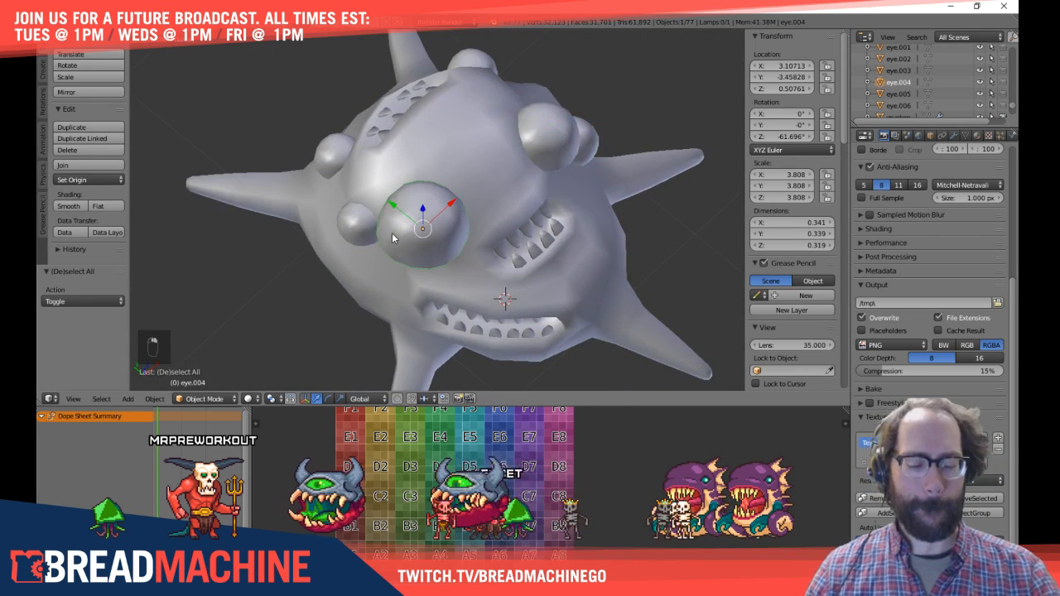
Step: Leave the isolated view and select the small source eye floating above the blob monster
key(KP_7)
scroll(391, 231, down, 3)
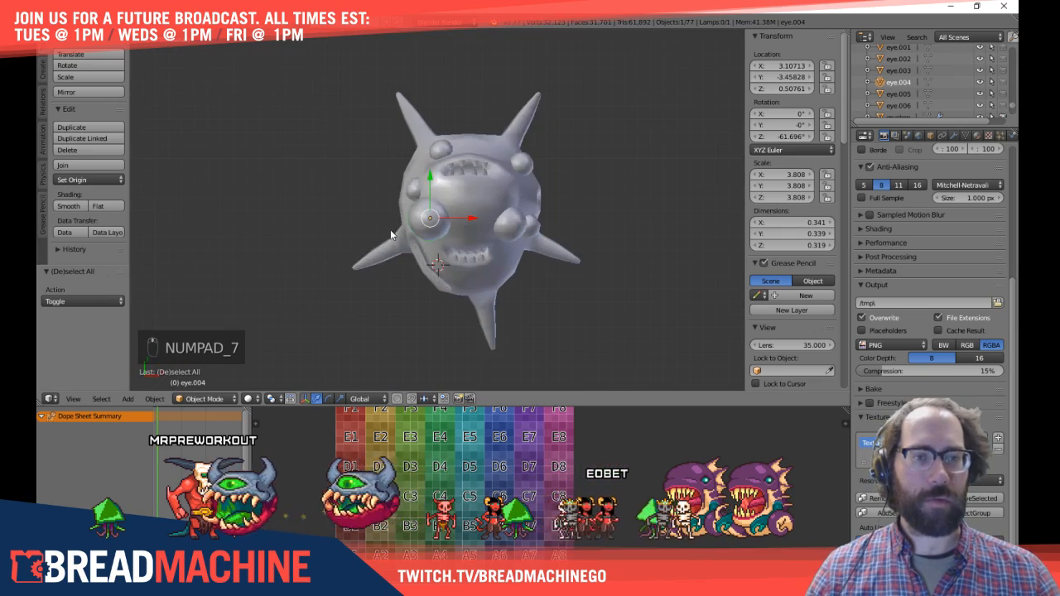
key(z)
key(z)
key(KP_Divide)
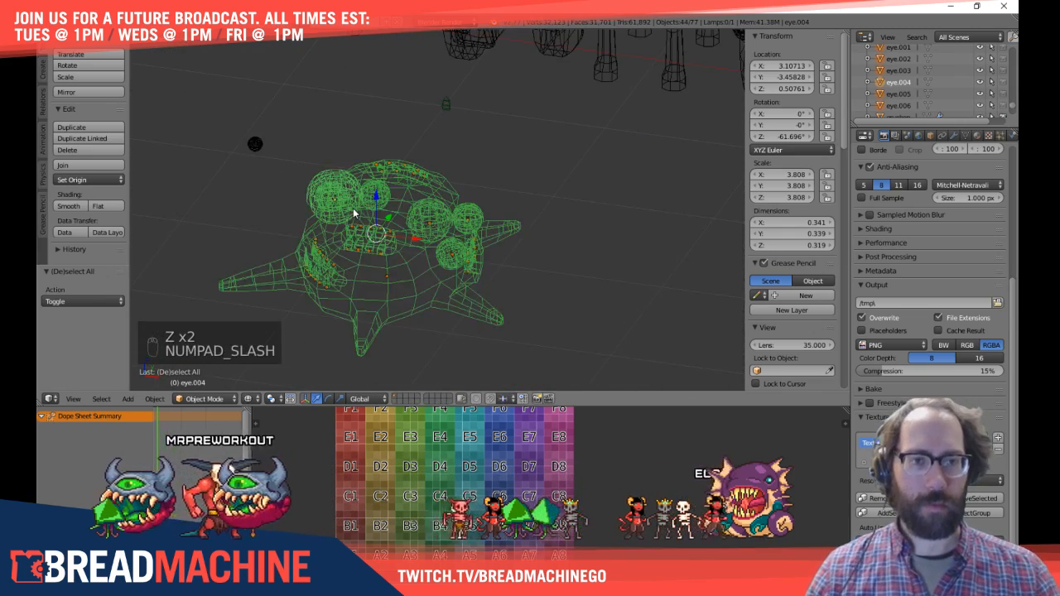
right_click(257, 149)
key(z)
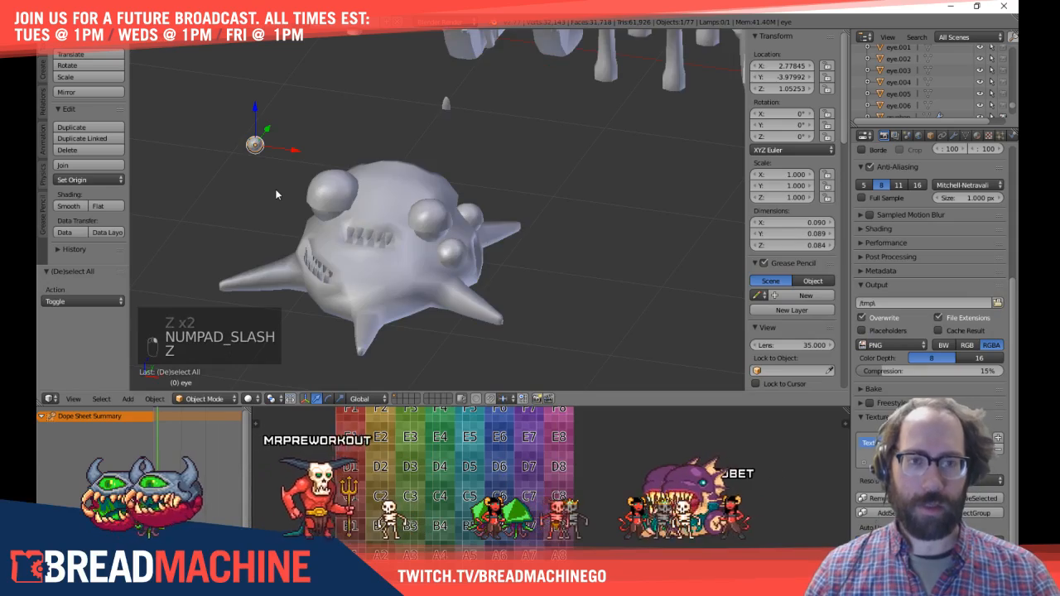
Step: Examine the source eye up close from above and from the front in wireframe and solid shading
key(KP_7)
key(z)
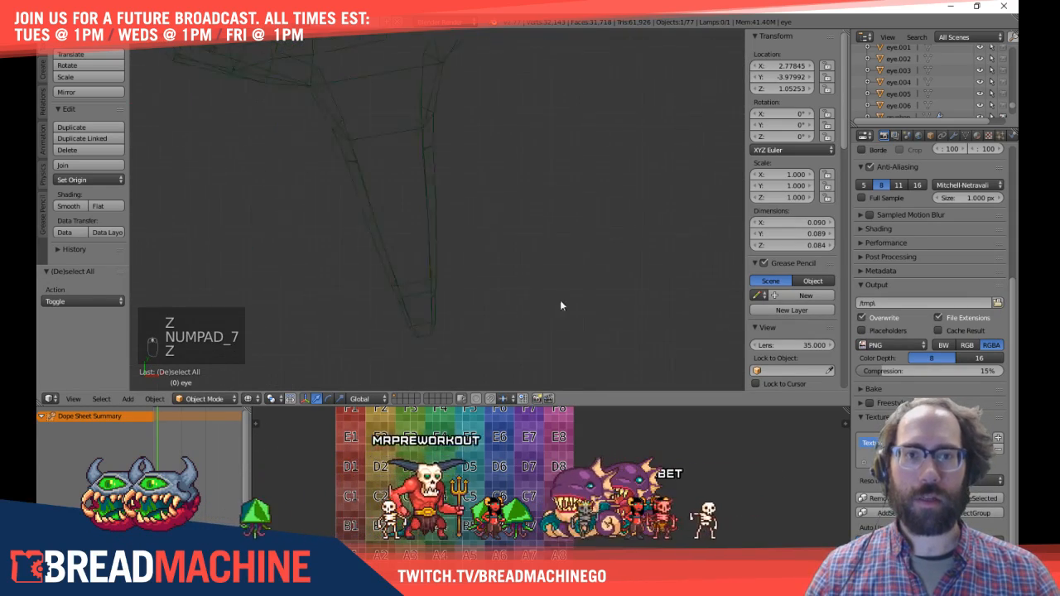
shift+middle_drag(561, 306, 846, 401)
shift+middle_drag(282, 190, 430, 217)
scroll(430, 217, up, 6)
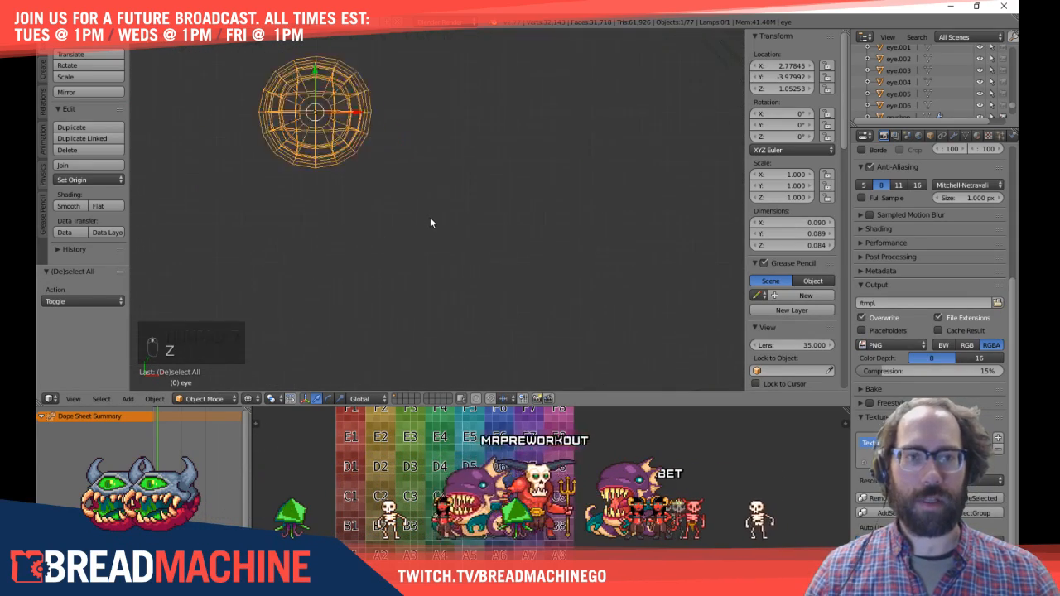
shift+middle_drag(371, 161, 498, 290)
scroll(471, 223, up, 5)
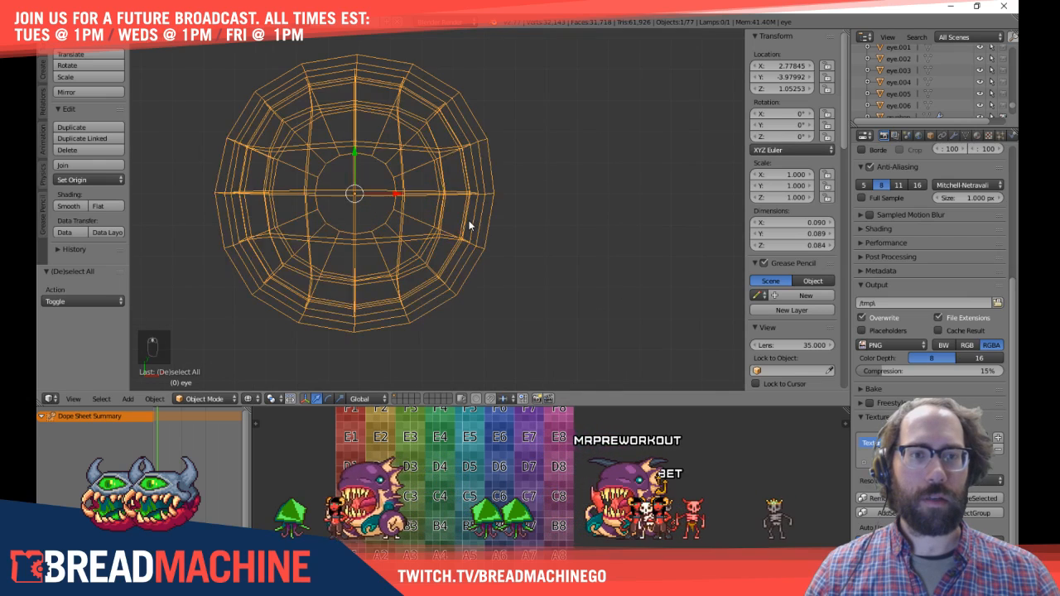
key(z)
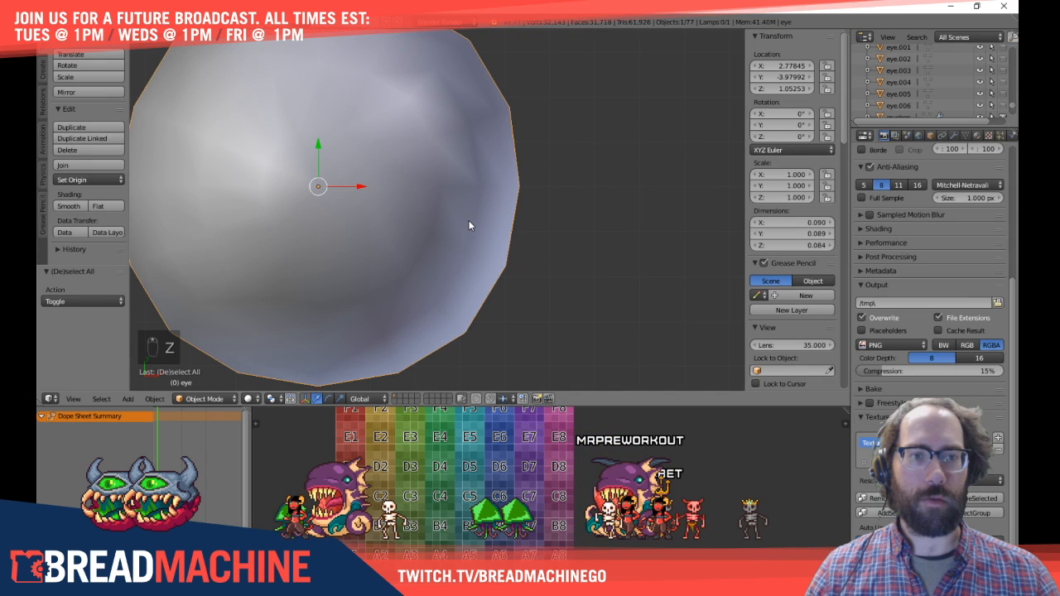
scroll(469, 222, down, 5)
middle_drag(469, 222, 464, 146)
scroll(463, 149, up, 1)
key(KP_1)
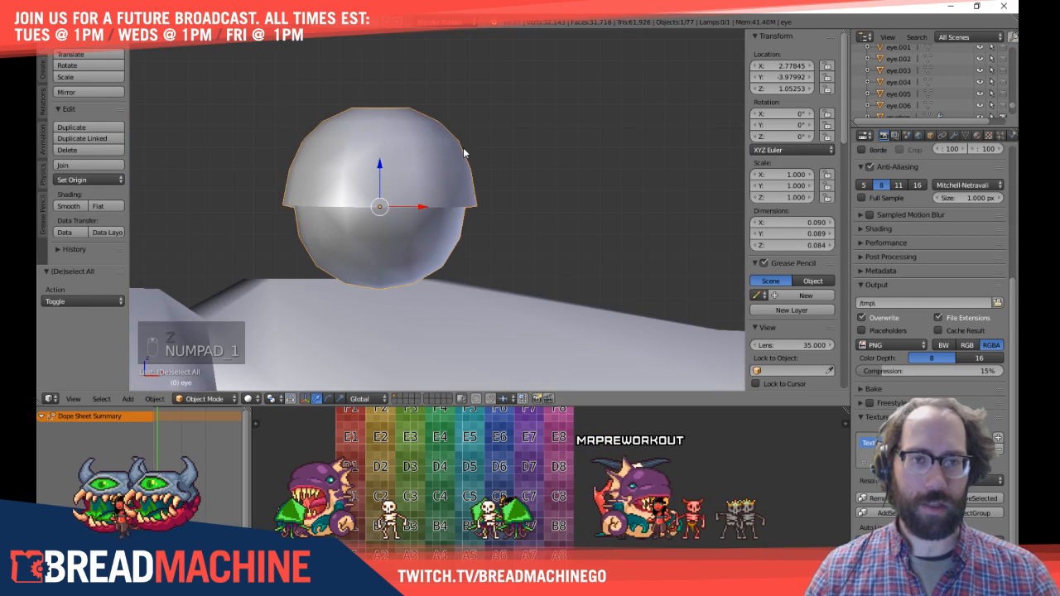
Step: Rename the source eye object as blob_eye_root
scroll(900, 91, down, 5)
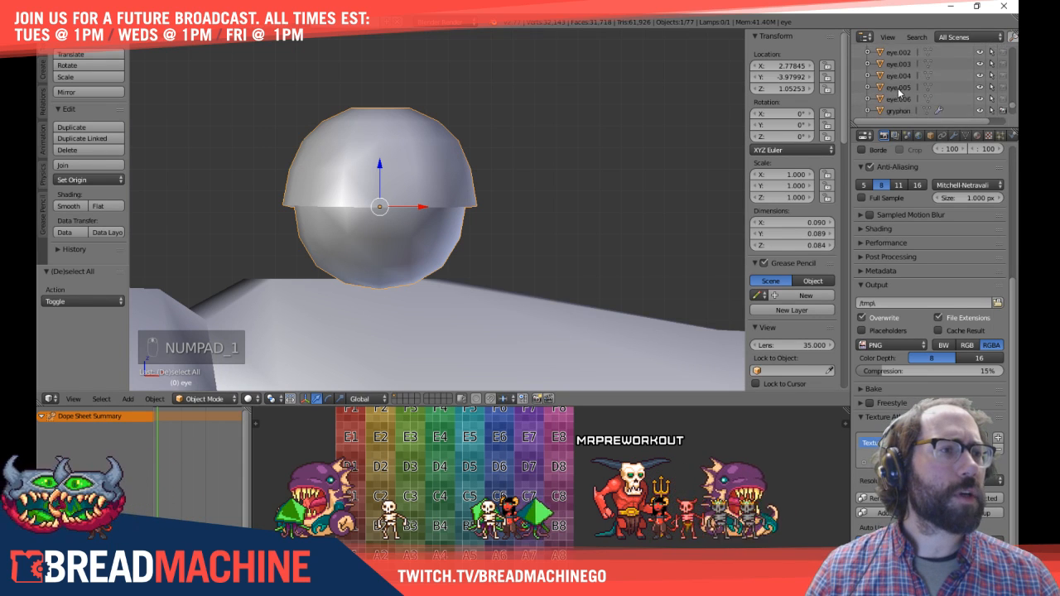
scroll(900, 93, up, 3)
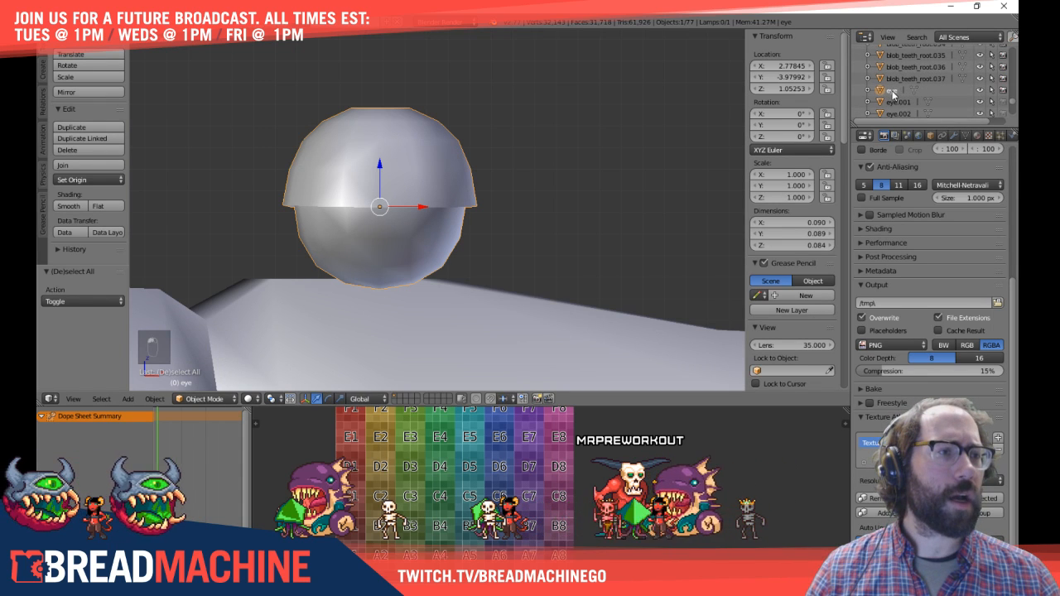
key(Left)
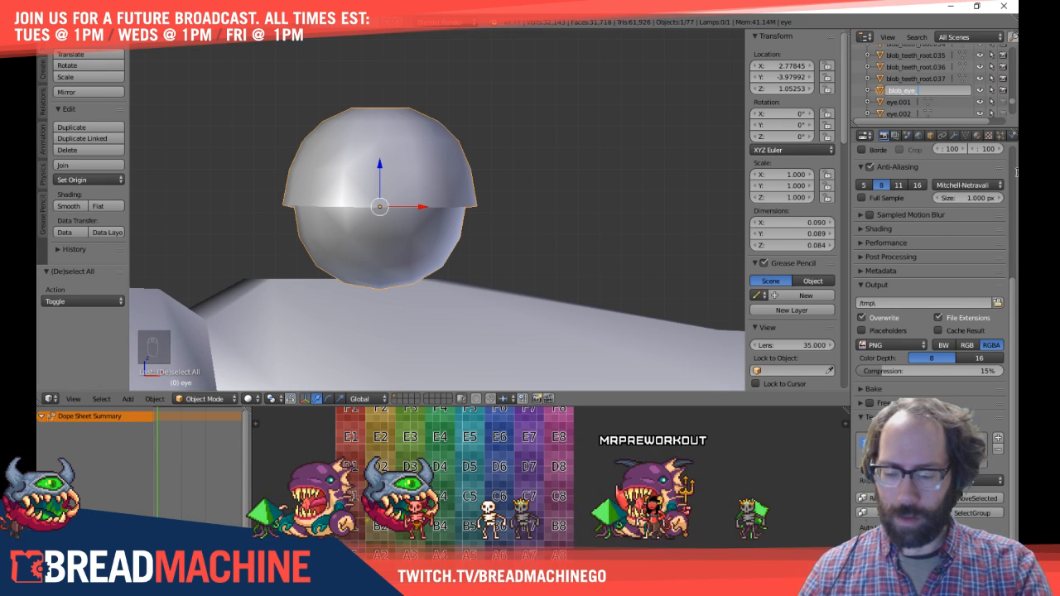
text(t)
key(Return)
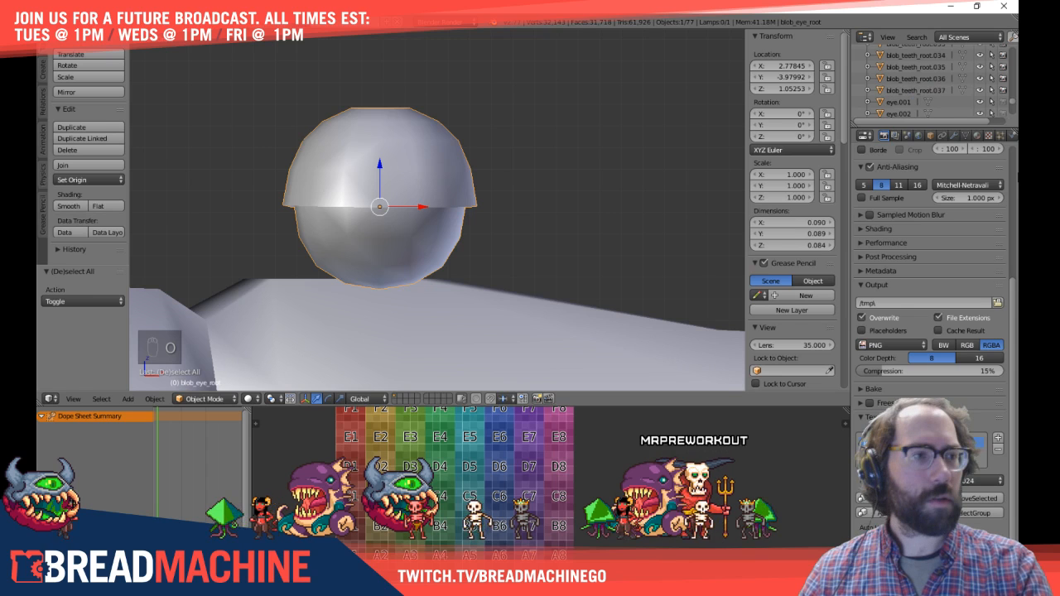
Step: Examine the source eye's eyelid and eyeball mesh in Edit Mode with all geometry selected, comparing it with its smooth Object Mode look
key(Tab)
key(a)
key(a)
key(a)
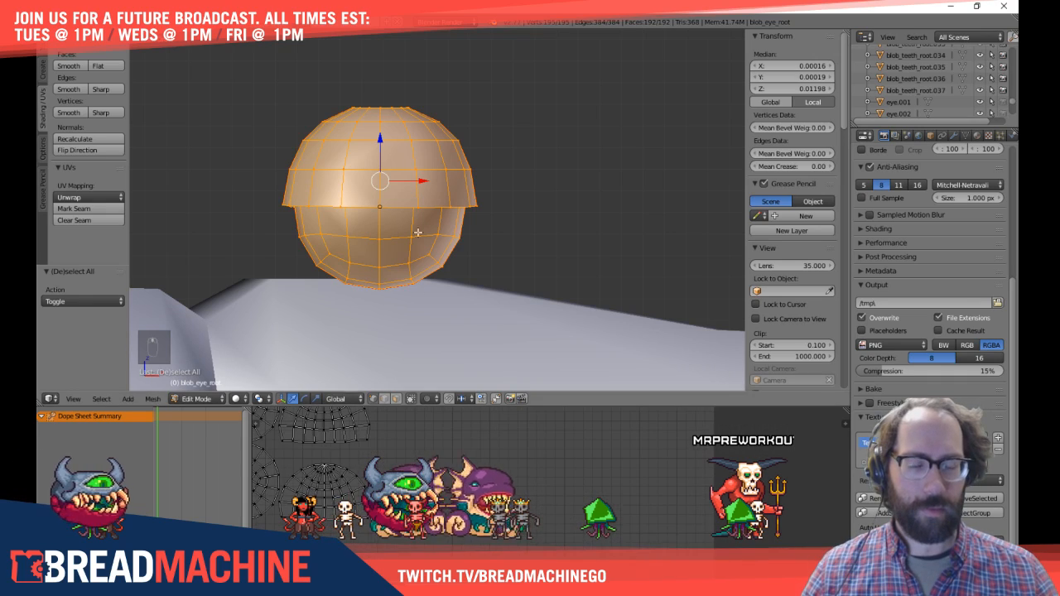
scroll(423, 199, down, 3)
middle_drag(422, 199, 397, 204)
scroll(454, 208, up, 4)
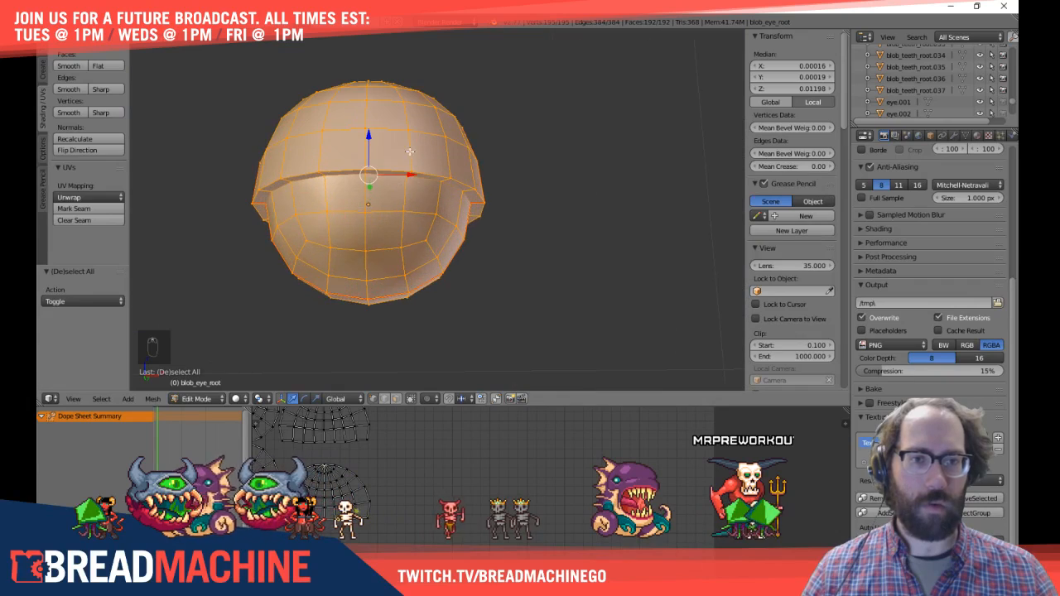
shift+middle_drag(471, 211, 541, 284)
key(Tab)
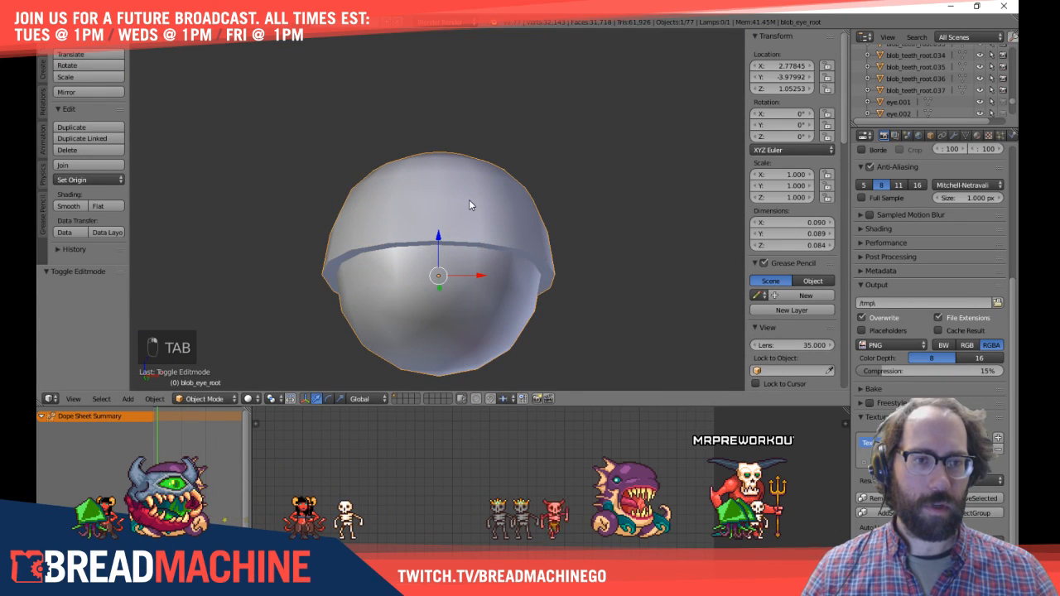
key(Tab)
mouse_move(467, 204)
middle_down()
mouse_move(463, 166)
mouse_move(476, 285)
mouse_move(479, 216)
middle_up()
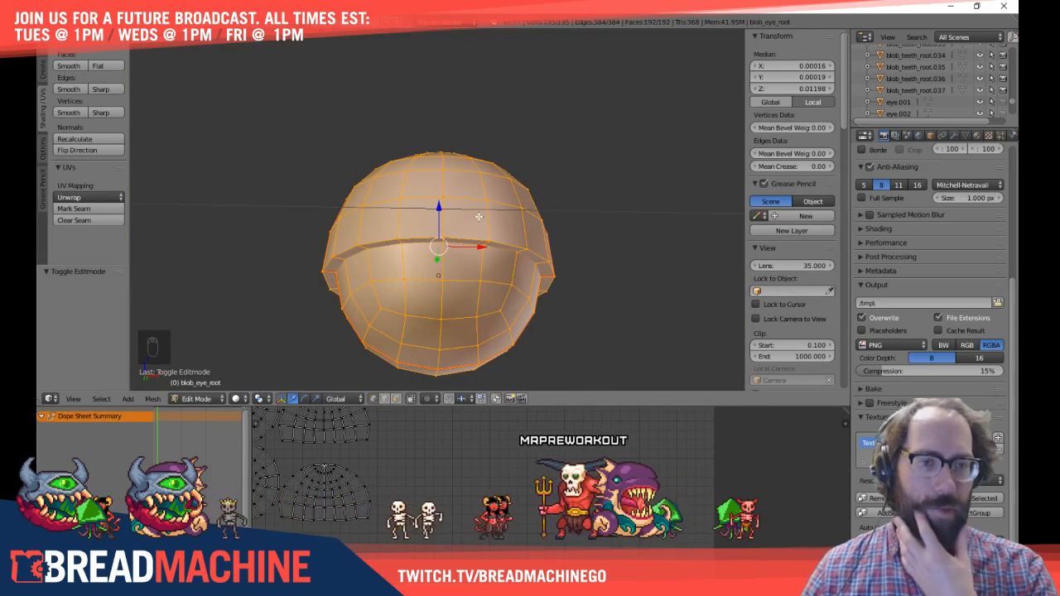
Step: Select only the eyelid's linked geometry and hide it to expose the full eyeball
key(a)
middle_drag(479, 217, 561, 283)
key(l)
key(h)
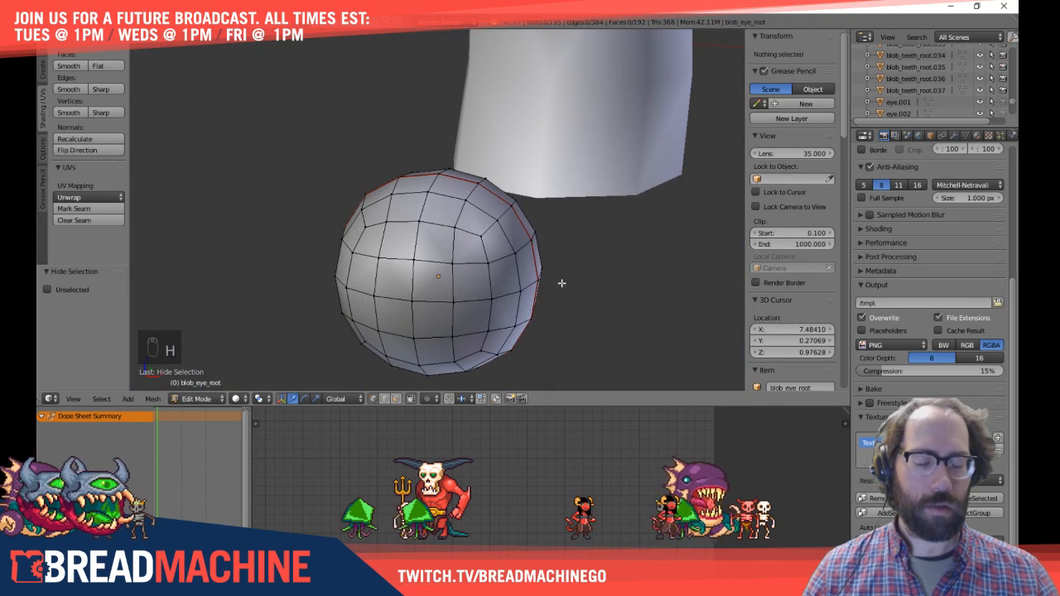
Step: Isolate the source eye in local view from the front and return to editing its mesh
key(KP_1)
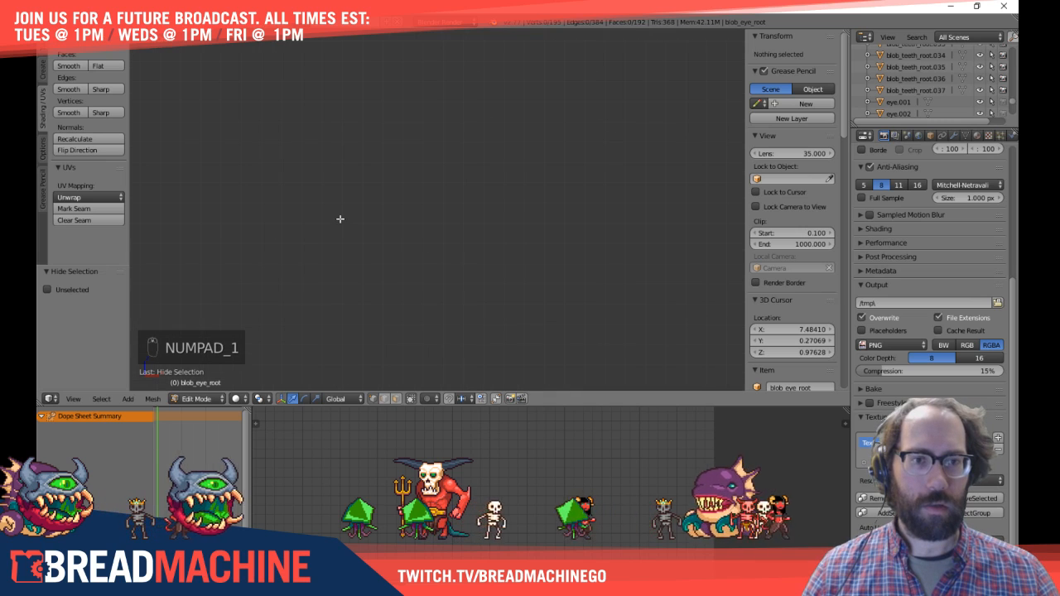
scroll(340, 219, down, 3)
scroll(345, 183, down, 6)
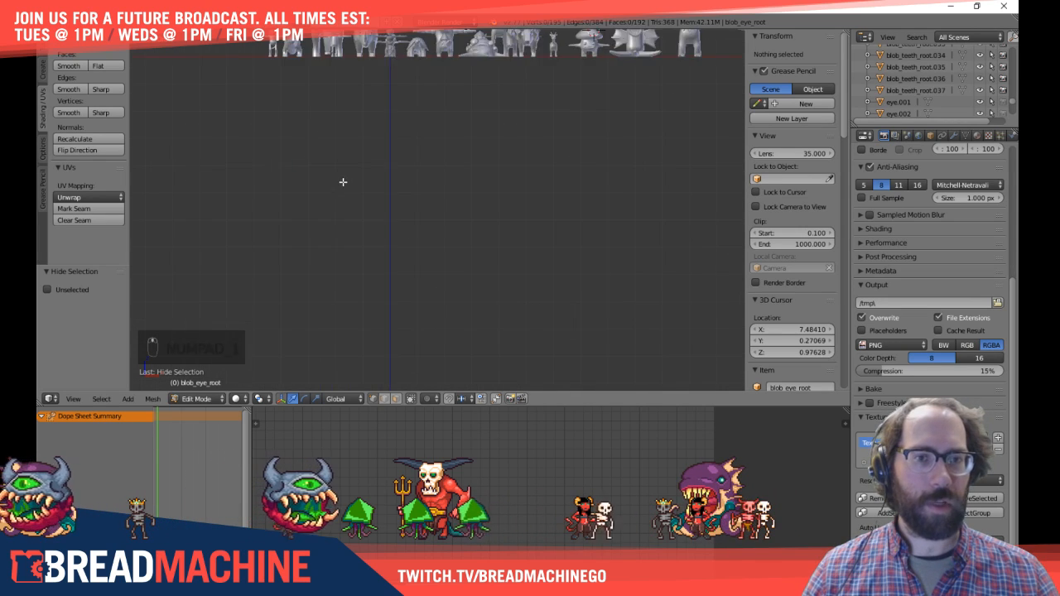
scroll(445, 231, up, 8)
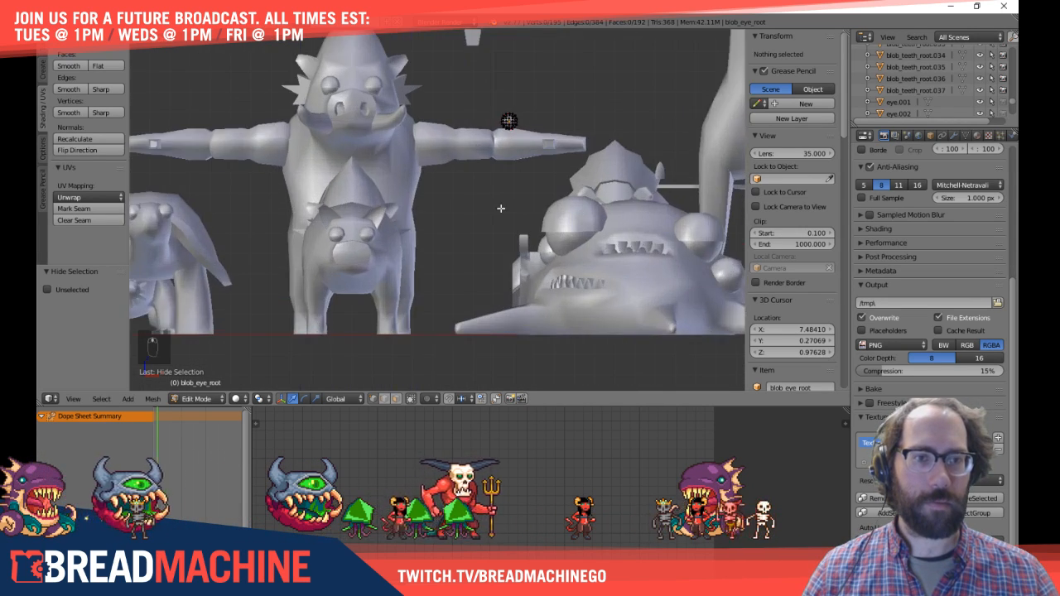
key(Tab)
key(KP_Divide)
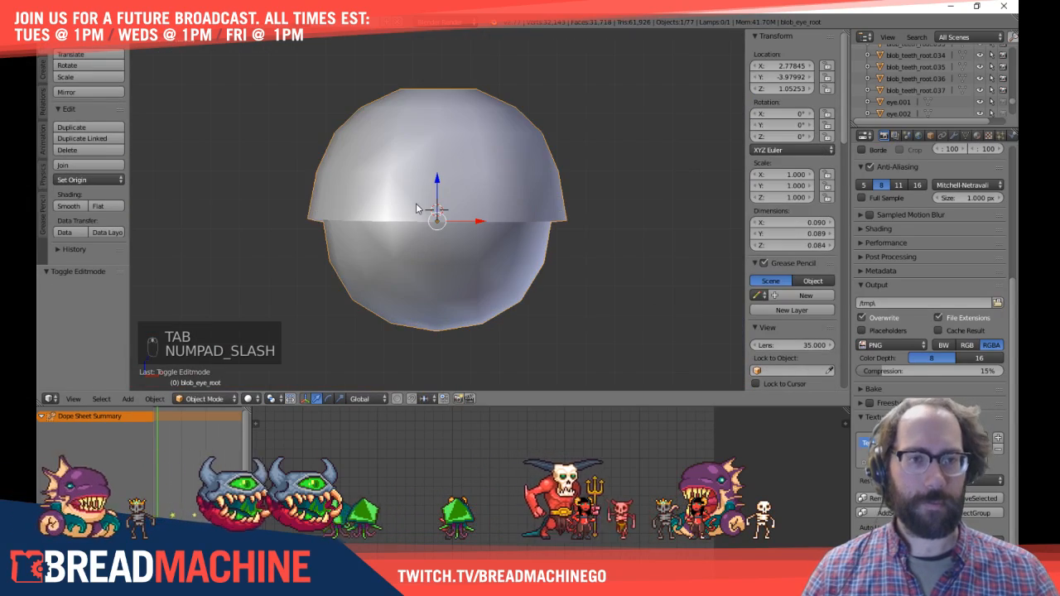
key(Tab)
shift+middle_drag(436, 182, 397, 240)
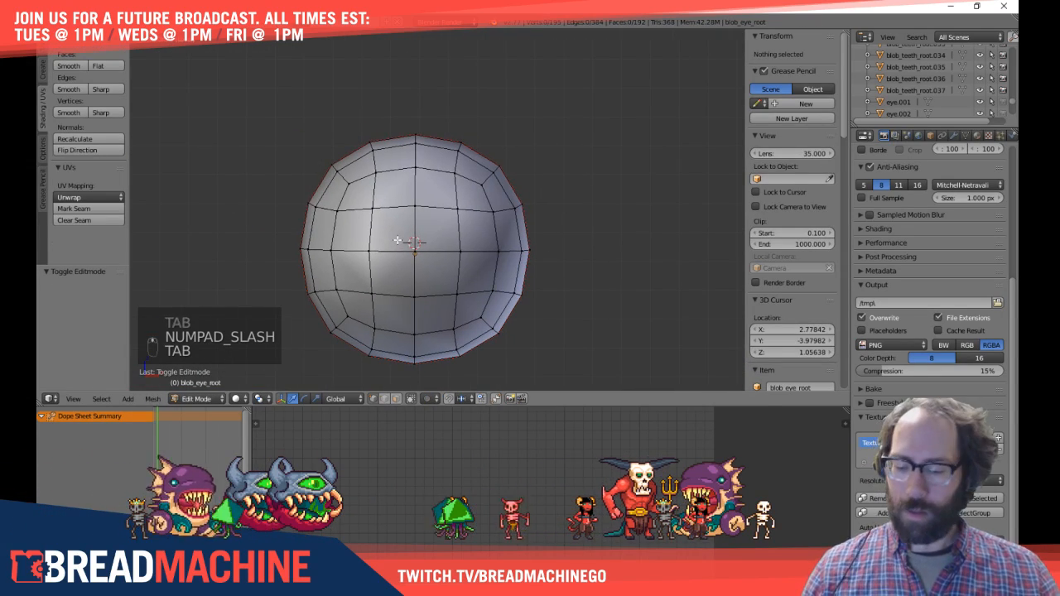
Step: Reveal the hidden eyelid geometry on the source eye and view it from the front
key(alt+h)
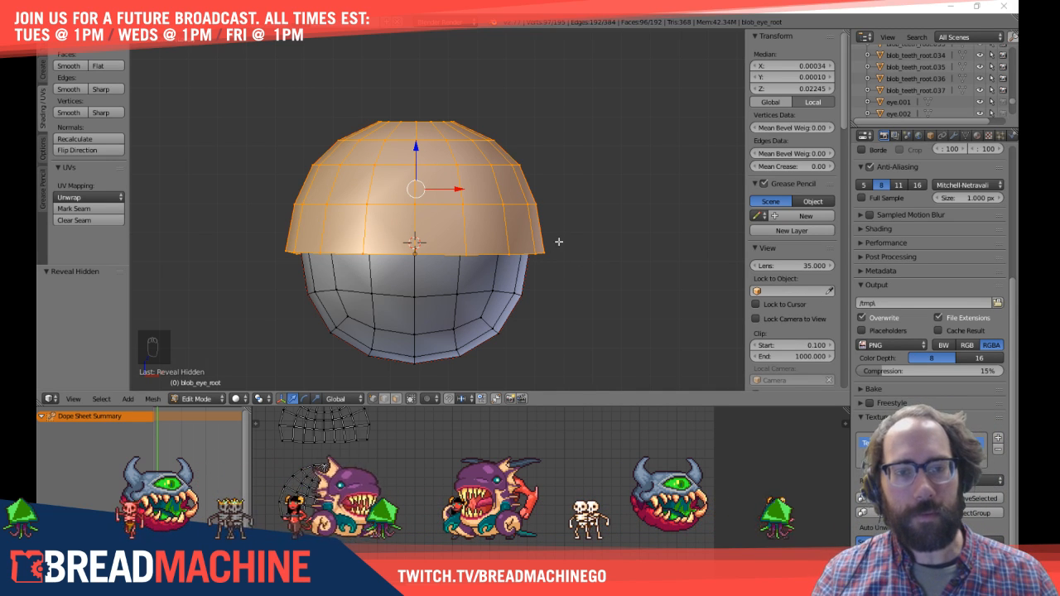
scroll(559, 242, up, 2)
middle_drag(558, 237, 557, 200)
key(KP_1)
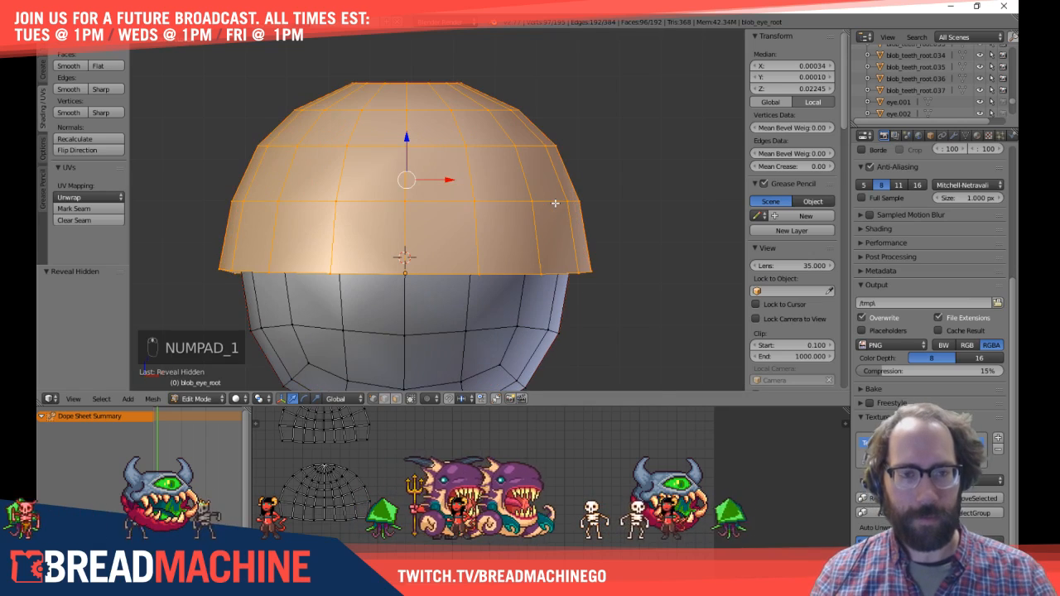
Step: Try raising the eyelid about 0.041 along the Z axis off the eyeball, and undo the move
scroll(593, 165, down, 2)
shift+middle_drag(549, 239, 536, 252)
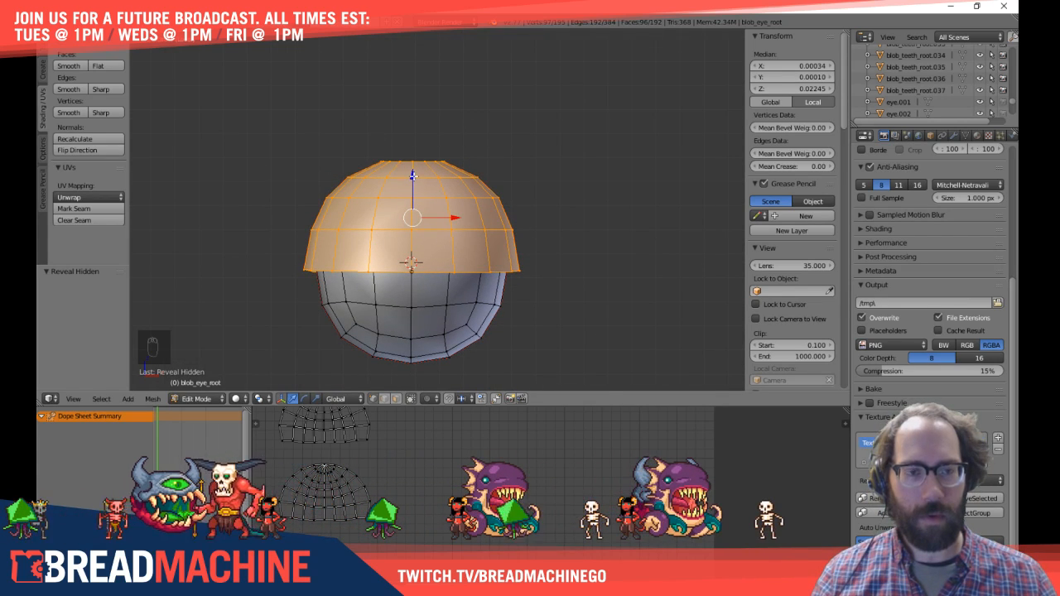
drag(412, 175, 412, 90)
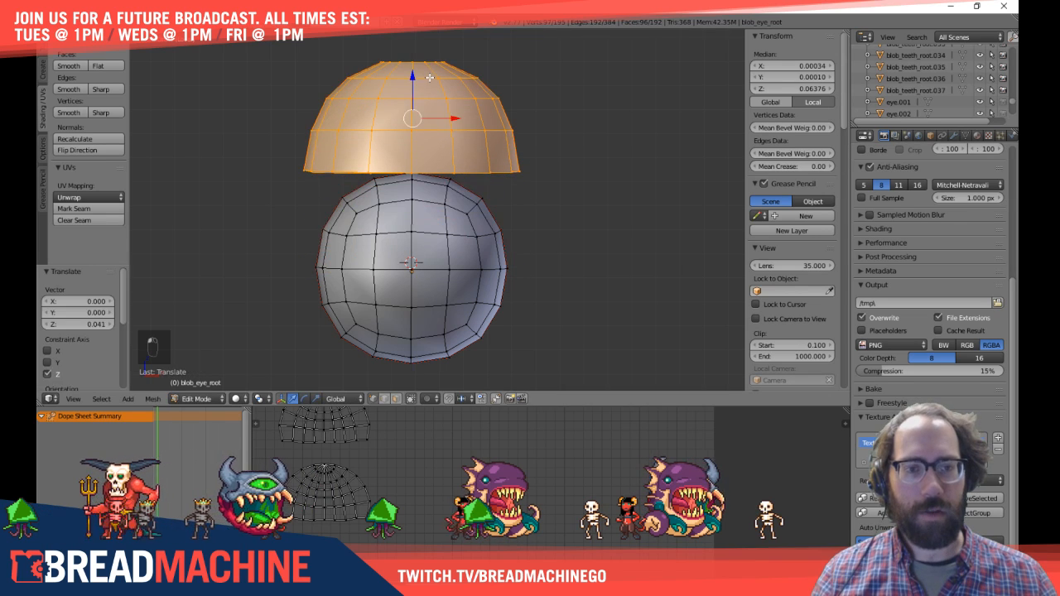
key(ctrl+z)
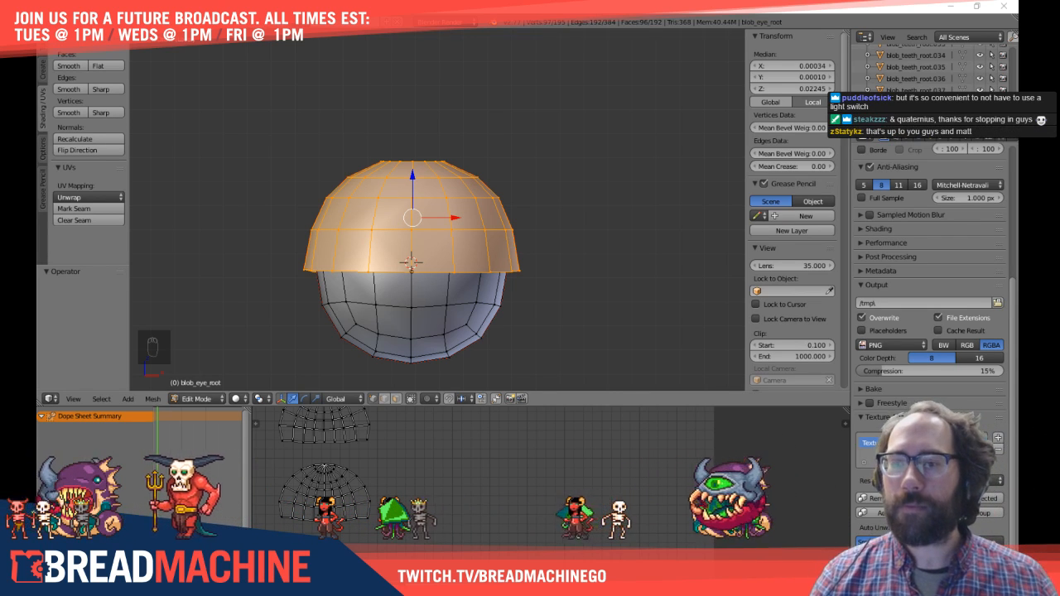
Step: Examine the eyelid rim up close and the linked eyeball geometry beneath it in wireframe shading
click(561, 247)
middle_drag(561, 247, 504, 225)
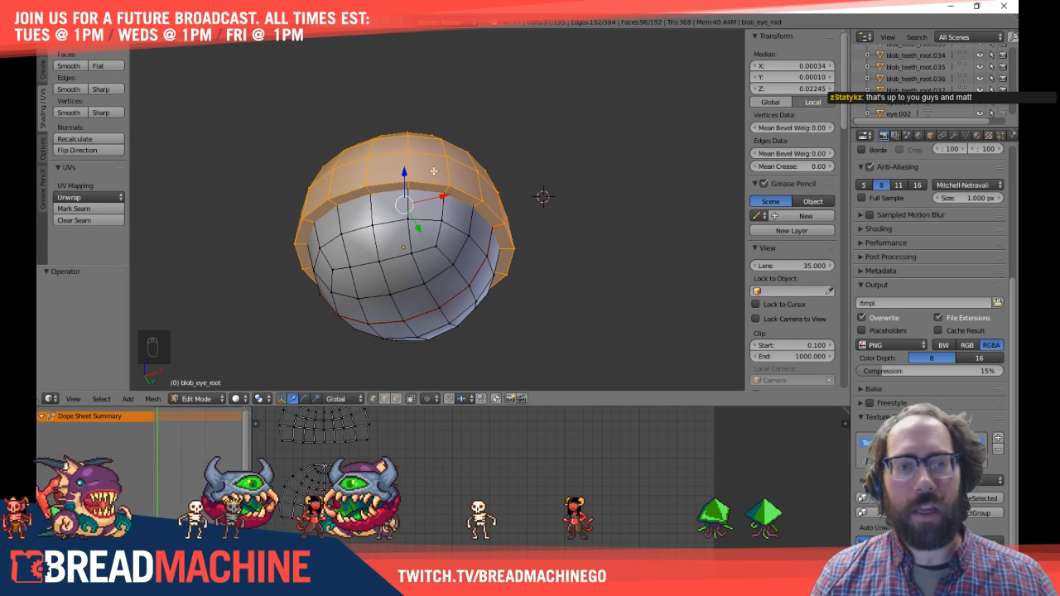
scroll(453, 220, up, 3)
scroll(453, 220, up, 2)
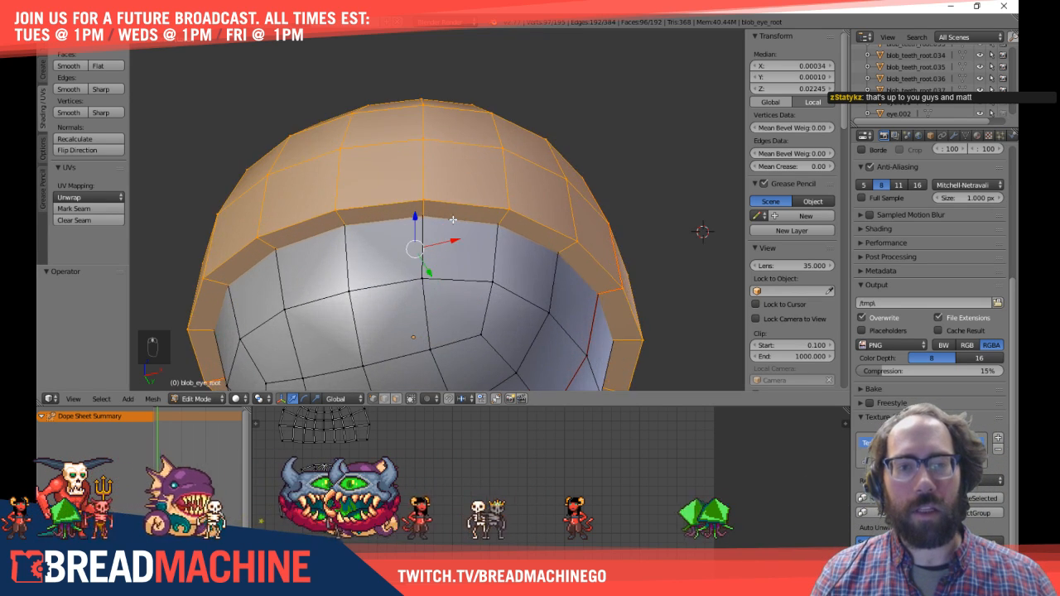
key(a)
key(z)
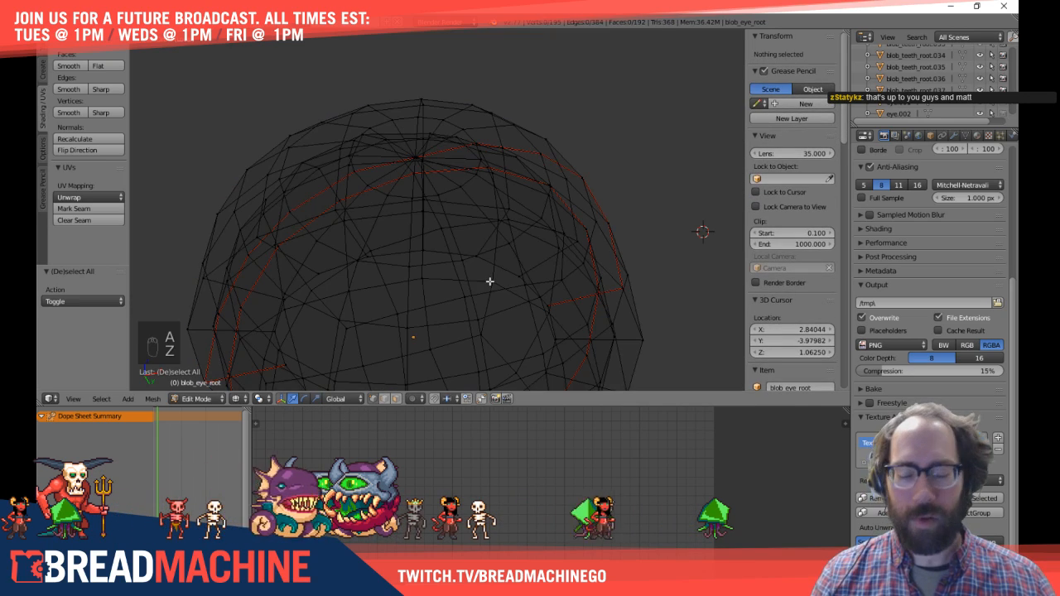
key(l)
scroll(490, 283, down, 4)
middle_drag(544, 218, 515, 249)
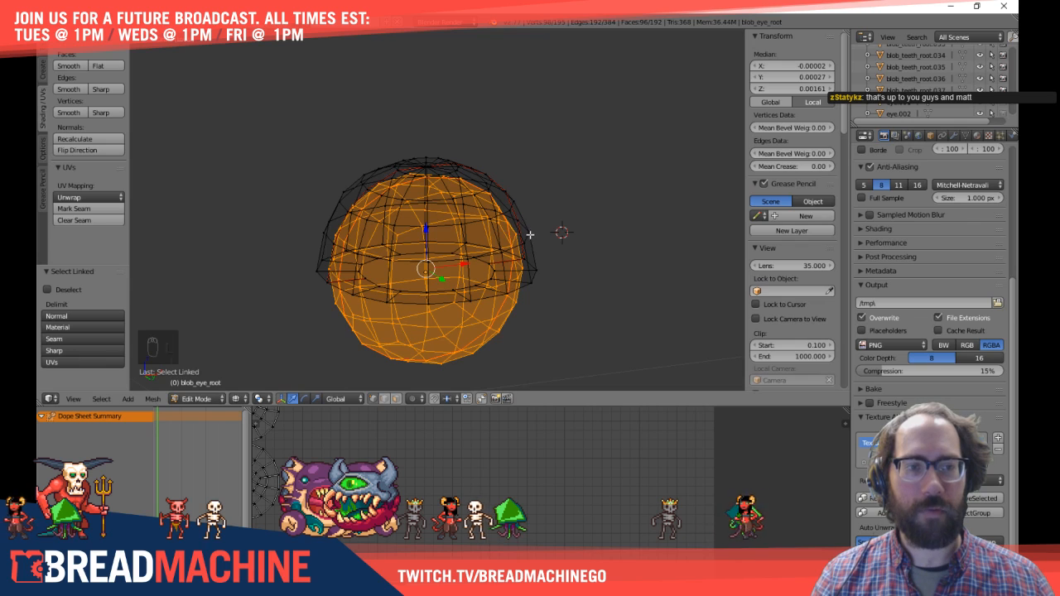
key(a)
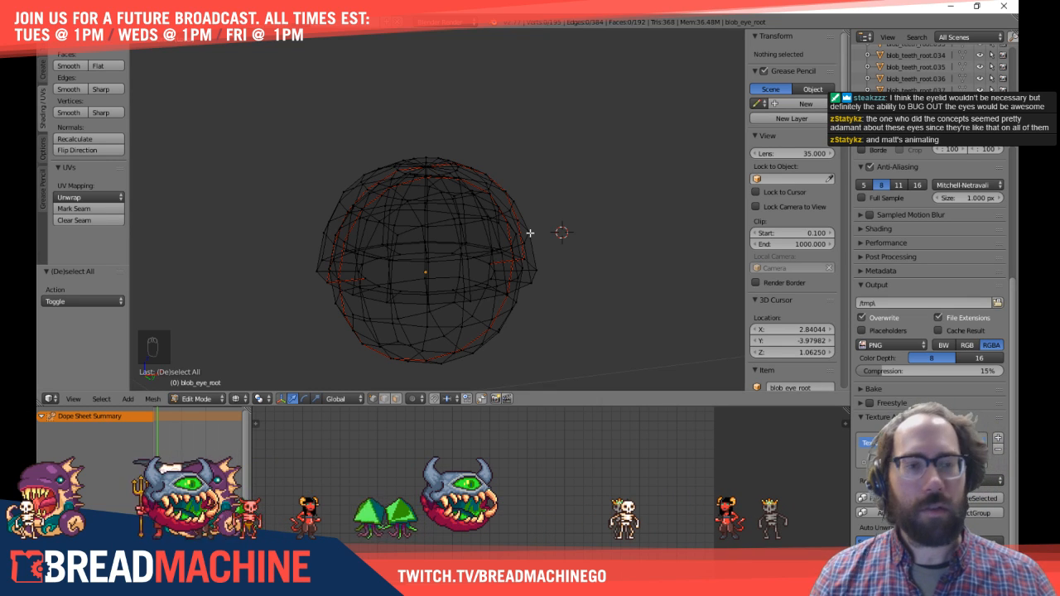
Step: Return to solid shading and select only the eyelid's linked geometry
mouse_move(527, 233)
middle_down()
mouse_move(530, 248)
mouse_move(506, 279)
mouse_move(549, 303)
mouse_move(541, 329)
mouse_move(516, 287)
mouse_move(536, 205)
middle_up()
key(z)
scroll(520, 225, down, 4)
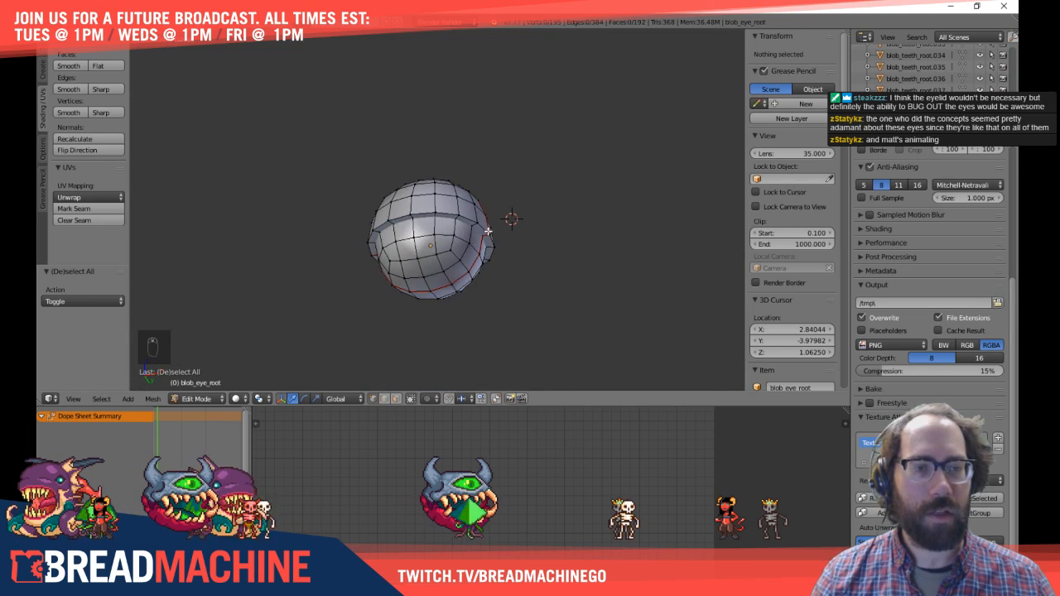
scroll(489, 231, up, 5)
key(a)
key(a)
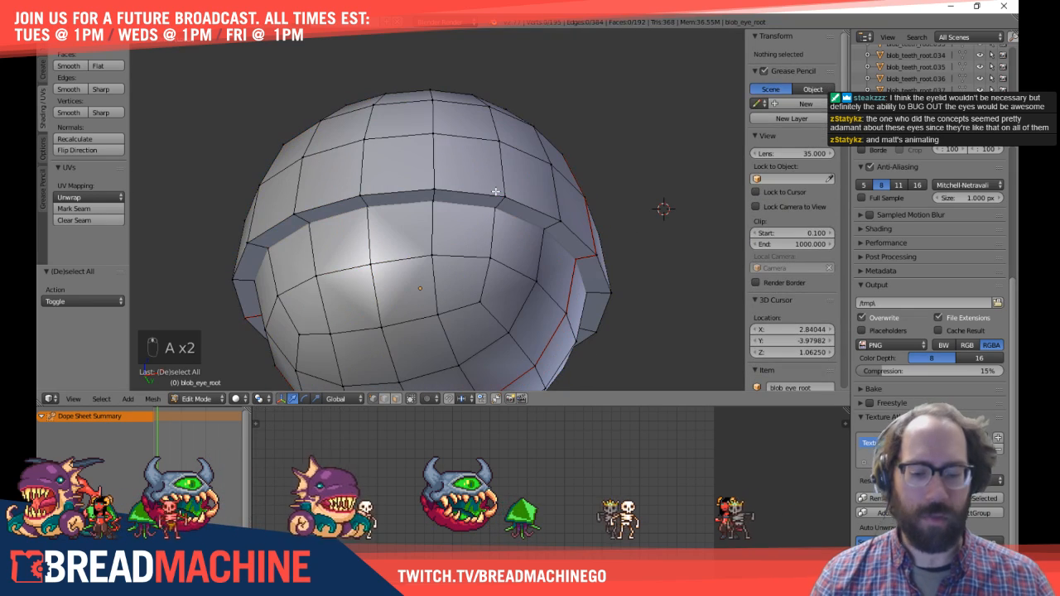
key(l)
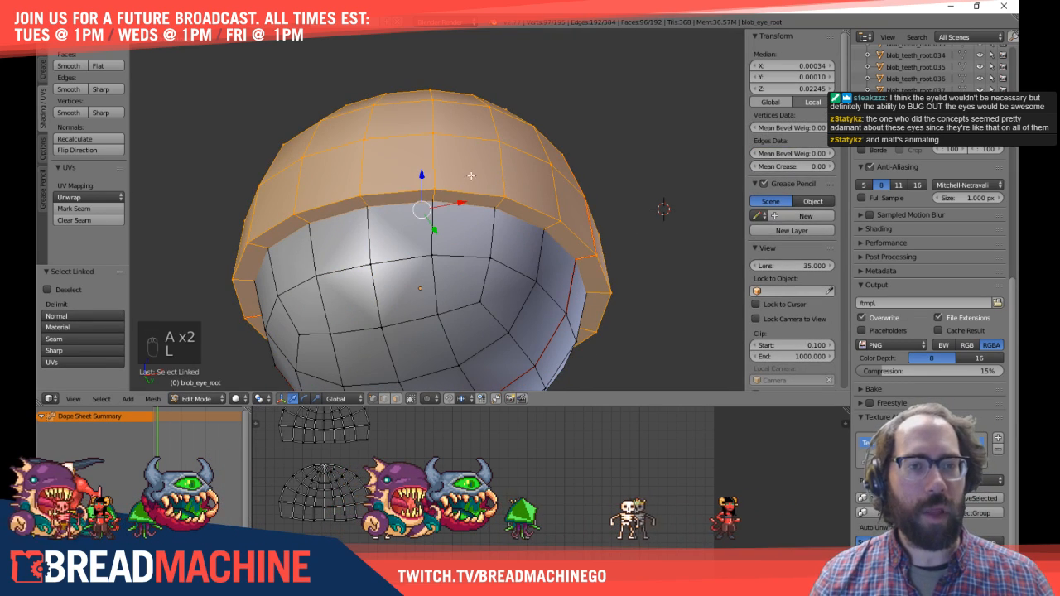
Step: Try moving the eyelid freely, undo that, and try rotating it about its median point from the side view
middle_drag(471, 175, 434, 172)
drag(425, 169, 408, 125)
key(ctrl+z)
key(KP_3)
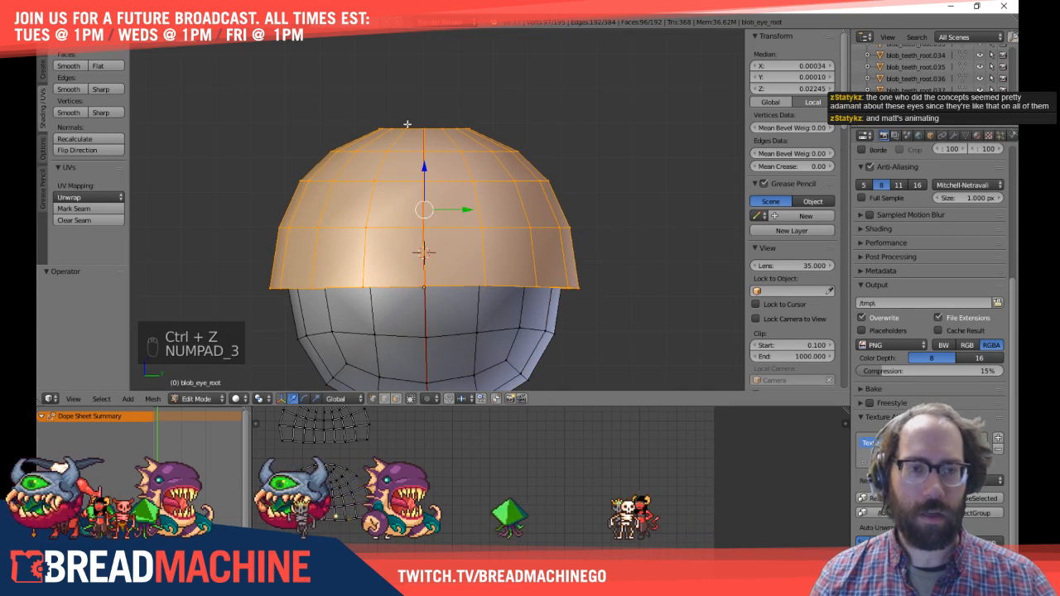
key(r)
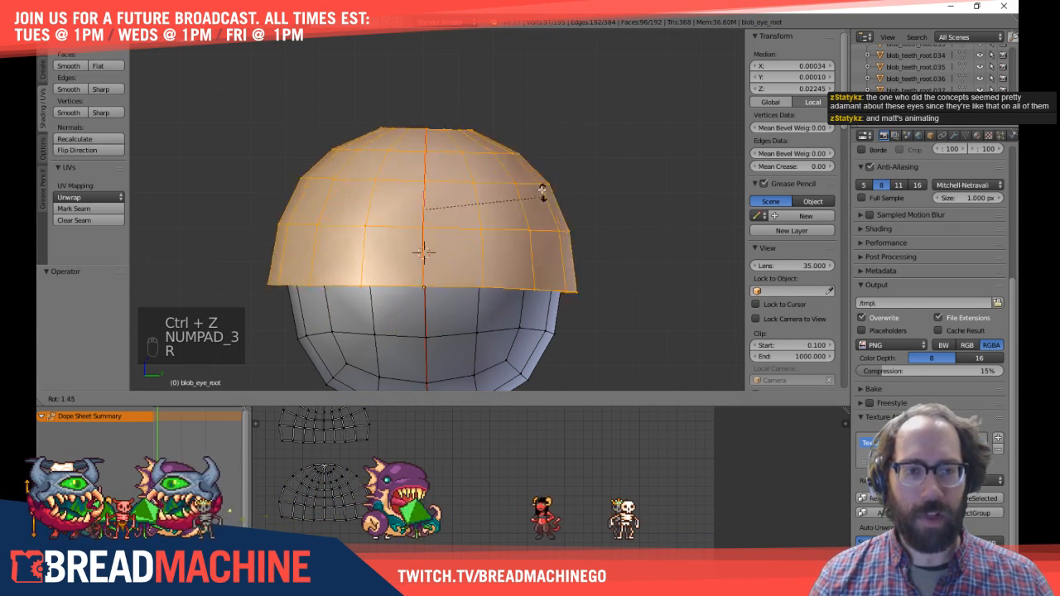
right_click(496, 257)
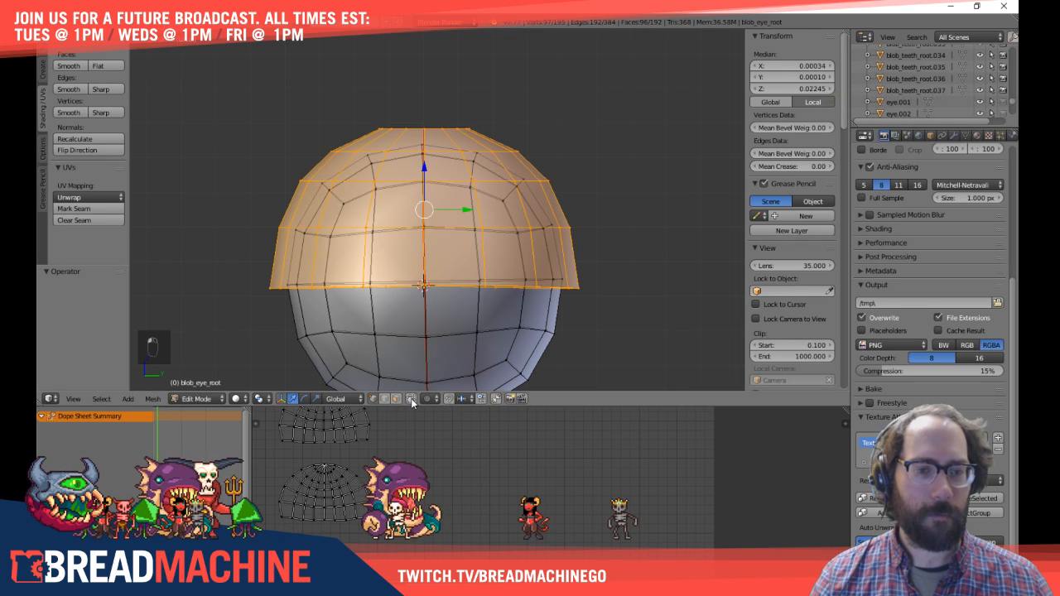
key(Escape)
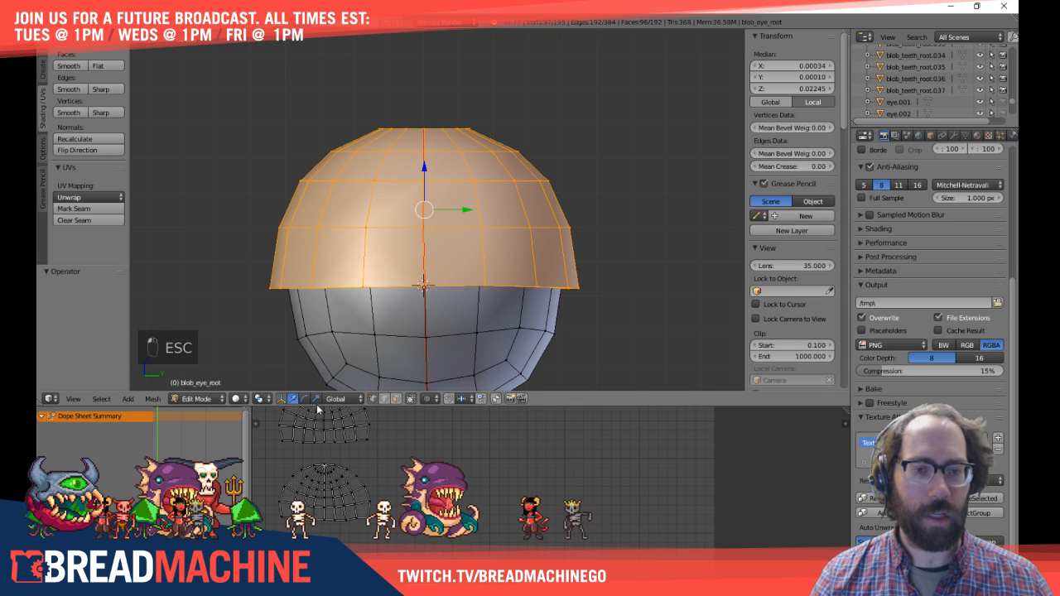
Step: Set the pivot point to 3D Cursor, try rotating the eyelid about 35.7° in side view, and undo the rotation
click(260, 399)
click(273, 373)
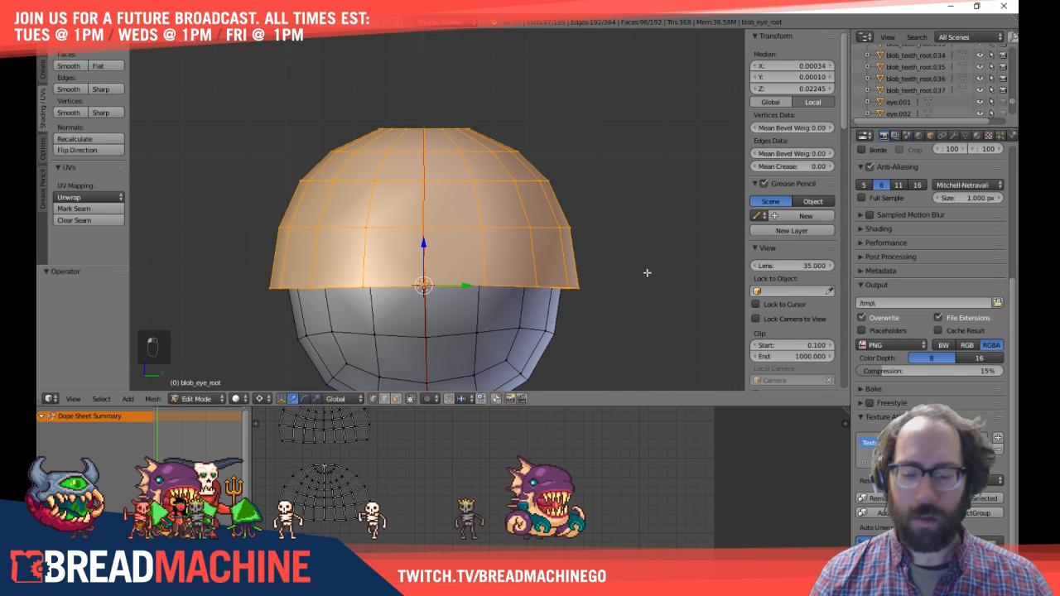
key(r)
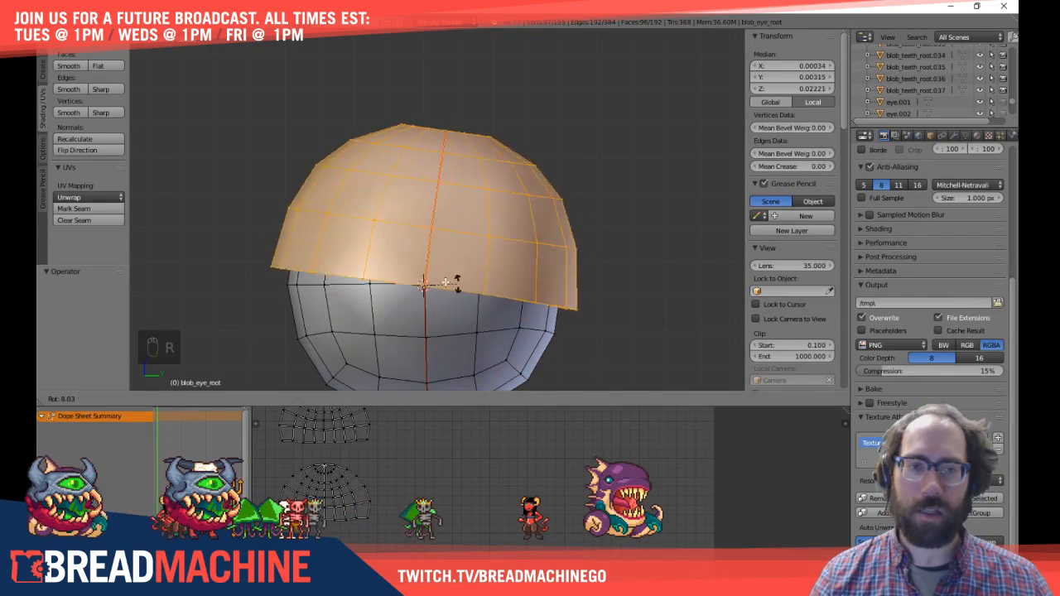
click(616, 306)
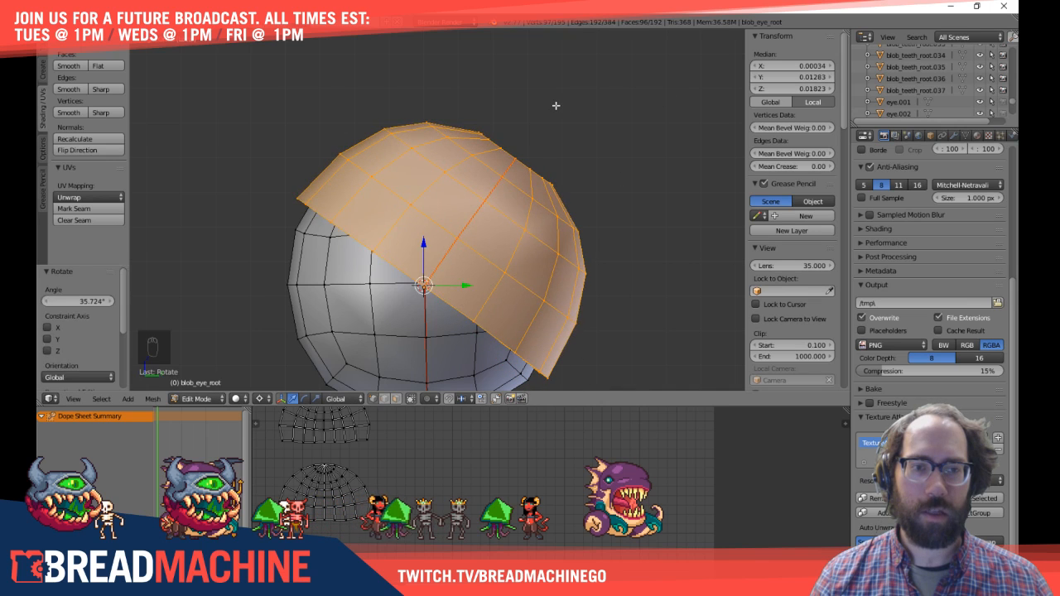
key(ctrl+z)
Step: Set the pivot point to Individual Origins and move the eyelid about -0.110 along X, clear of the eyeball
middle_drag(458, 125, 495, 155)
scroll(495, 155, up, 3)
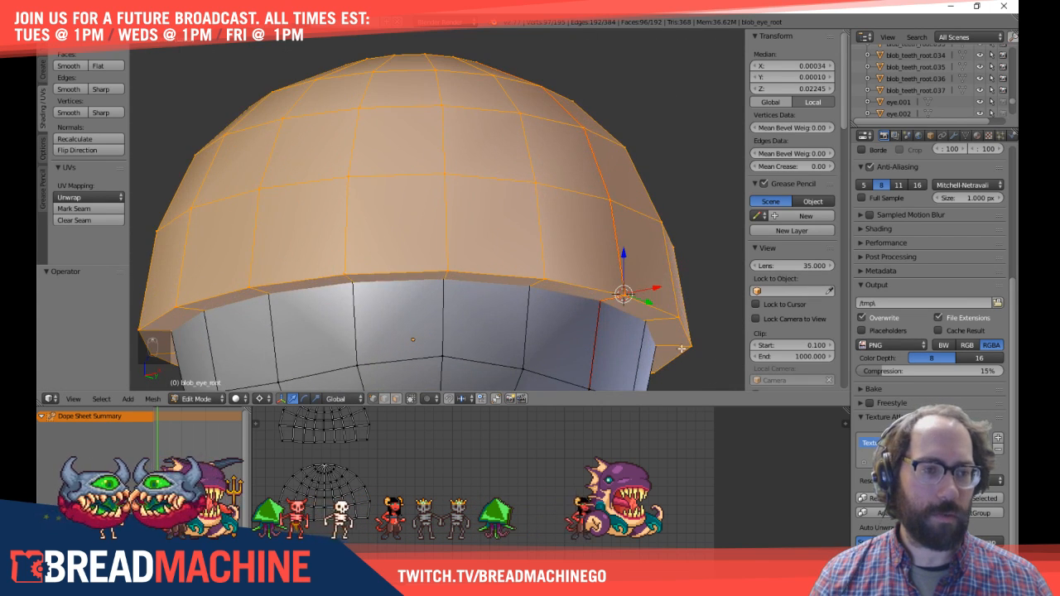
scroll(597, 298, down, 4)
key(KP_1)
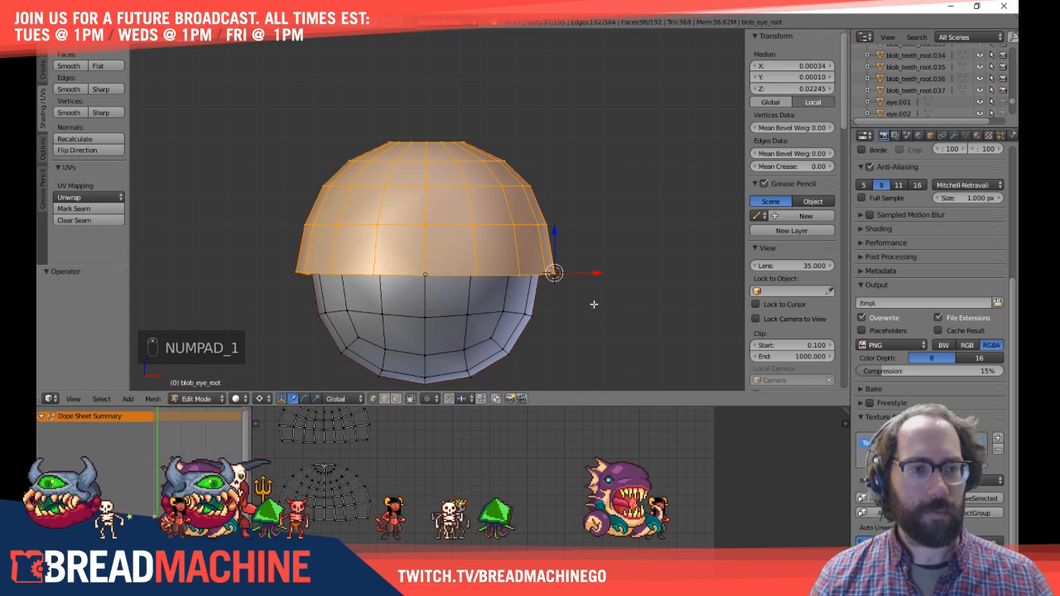
scroll(594, 305, down, 3)
shift+middle_drag(547, 234, 595, 241)
click(261, 398)
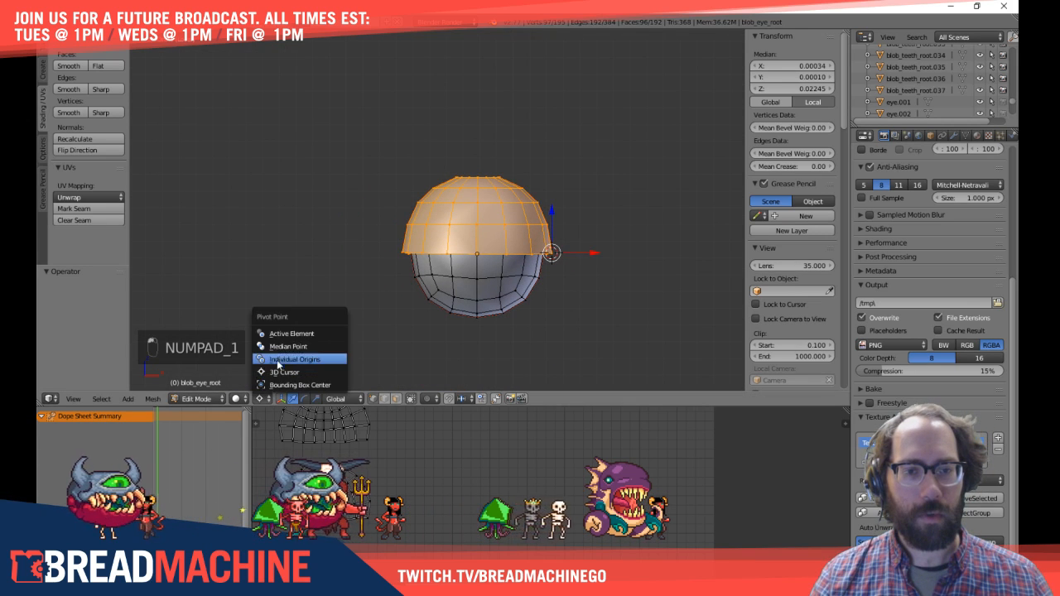
click(278, 359)
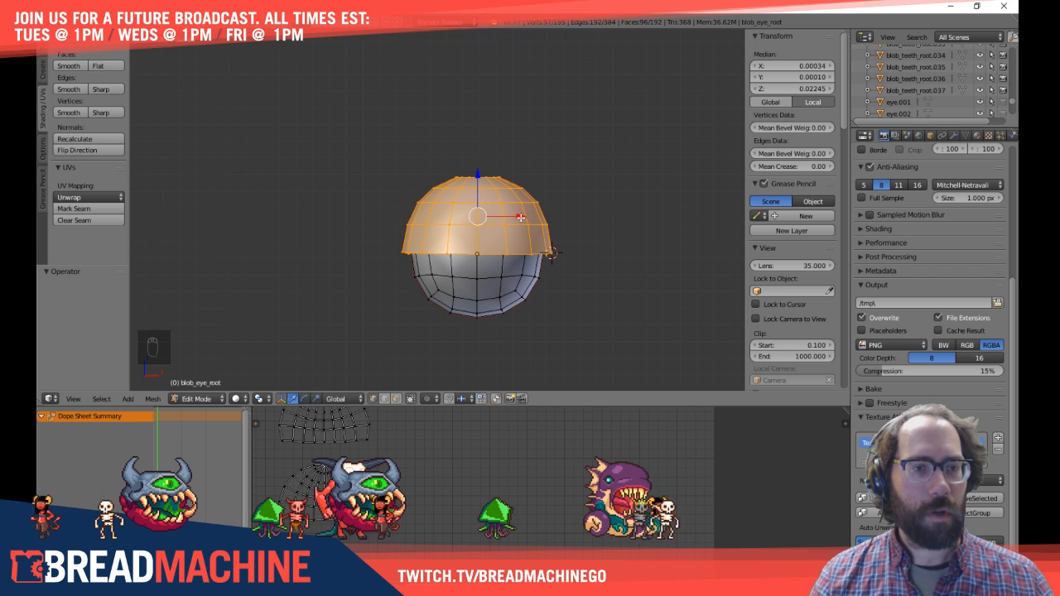
drag(520, 217, 346, 217)
Step: Select only the horizontal edge loop around the eyeball's middle and duplicate it in place
scroll(525, 313, up, 4)
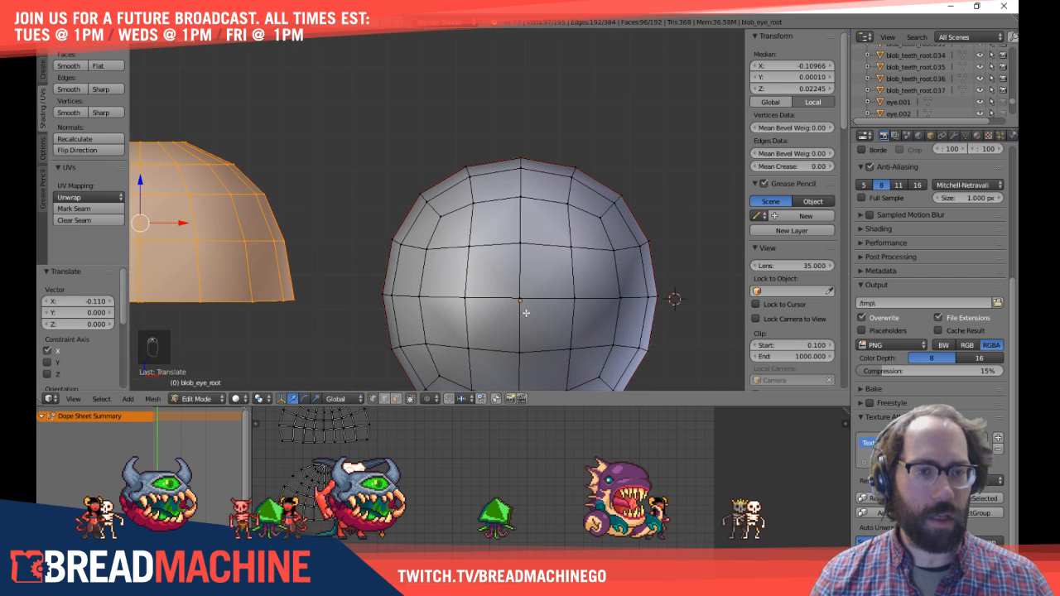
shift+middle_drag(525, 312, 516, 270)
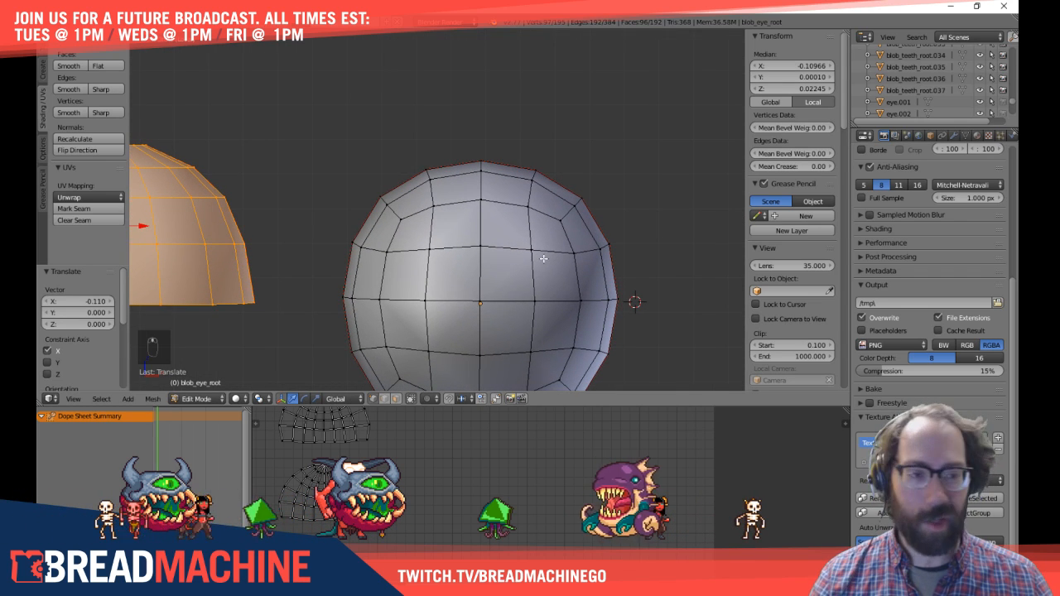
alt+shift+right_click(503, 300)
key(a)
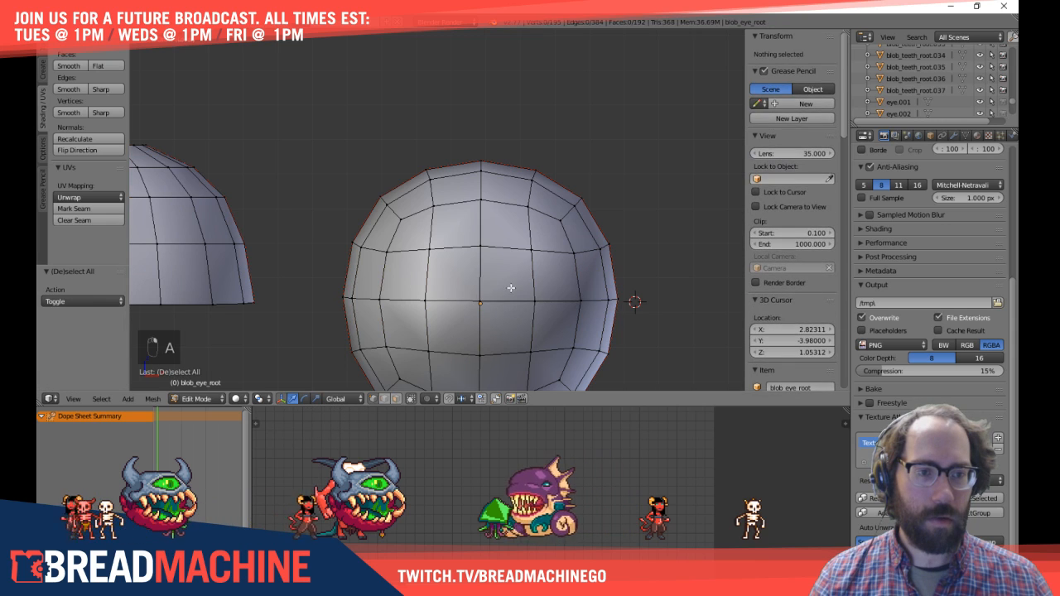
alt+right_click(505, 297)
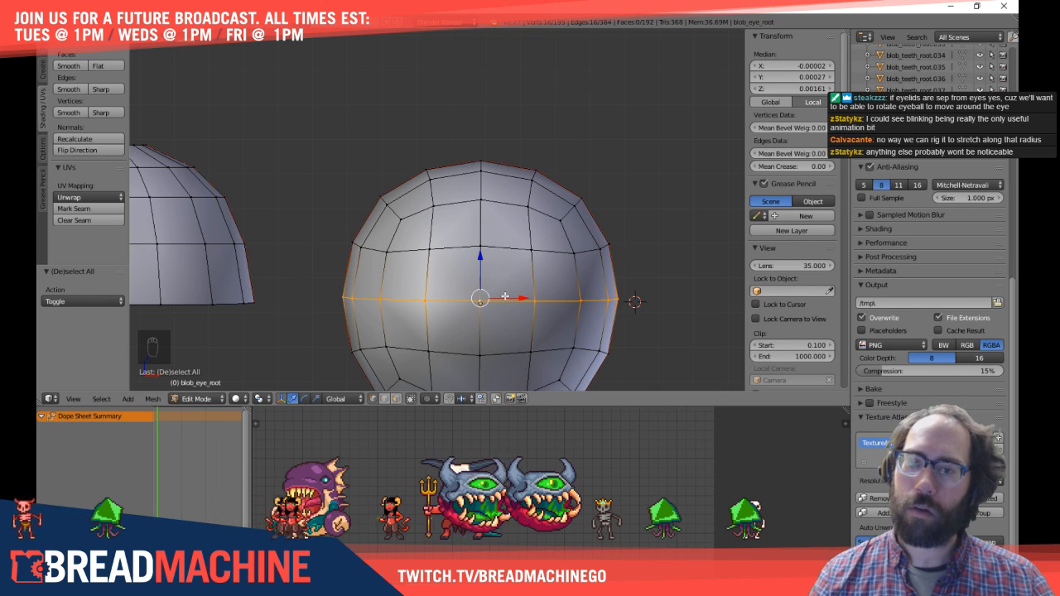
key(shift+o)
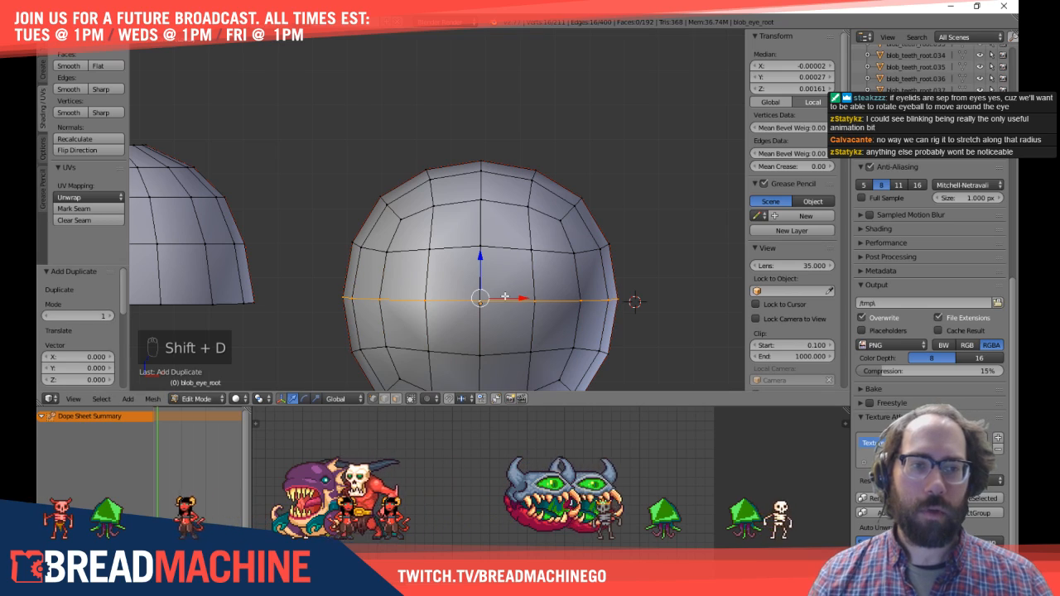
key(shift+d)
Step: Raise the duplicated edge loop about 0.030 along Z, and delete its vertices
shift+middle_drag(594, 193, 567, 169)
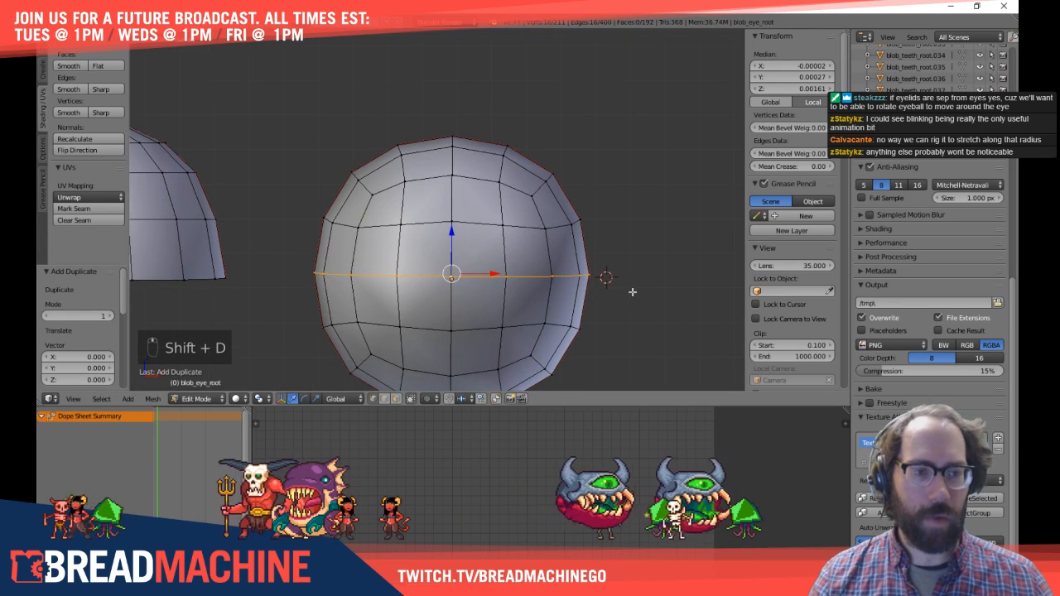
middle_drag(602, 220, 502, 179)
key(KP_7)
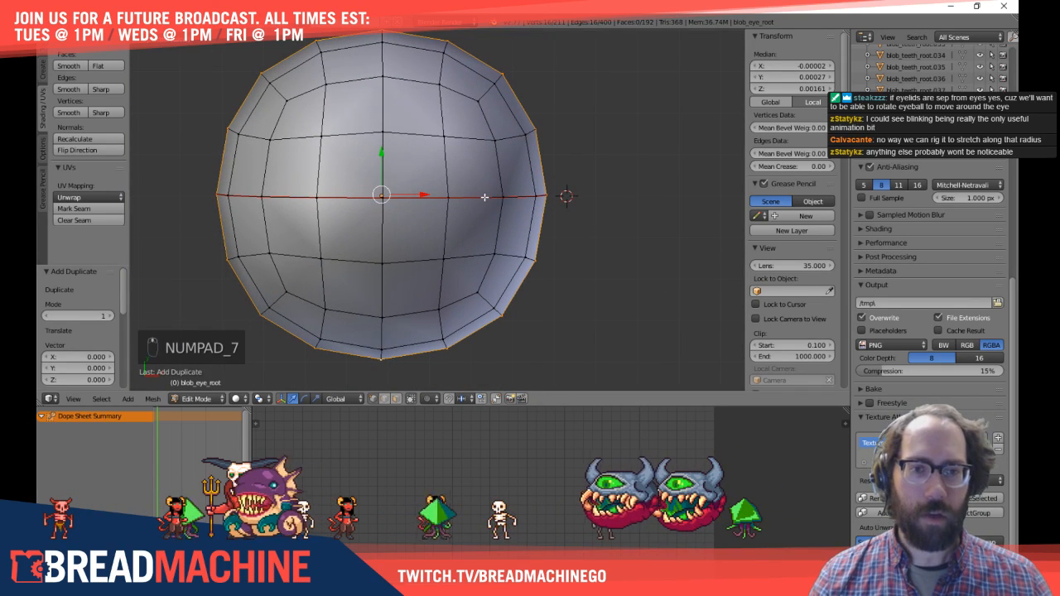
key(KP_1)
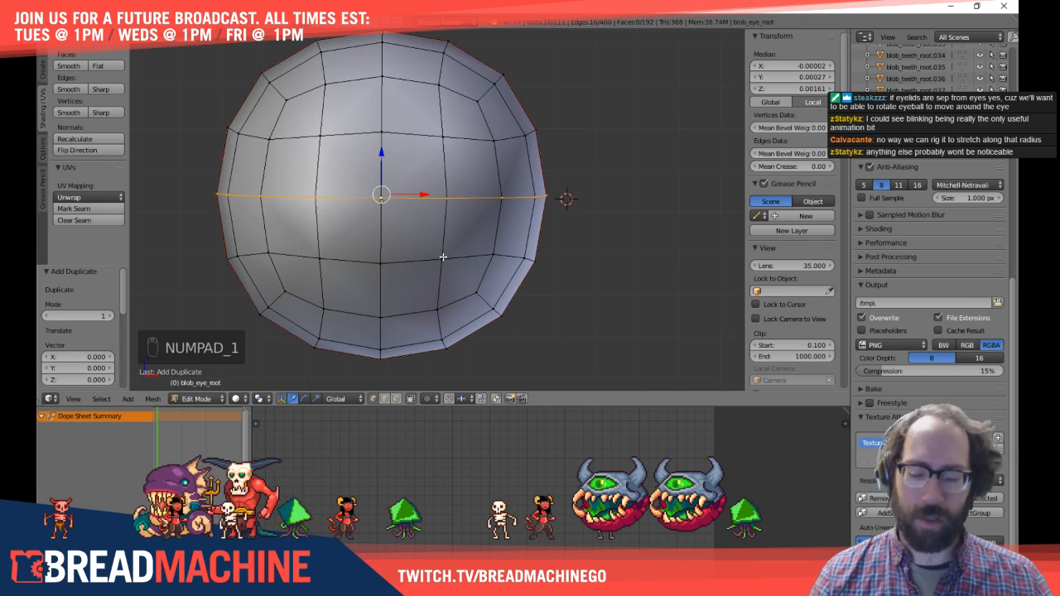
key(g)
click(415, 113)
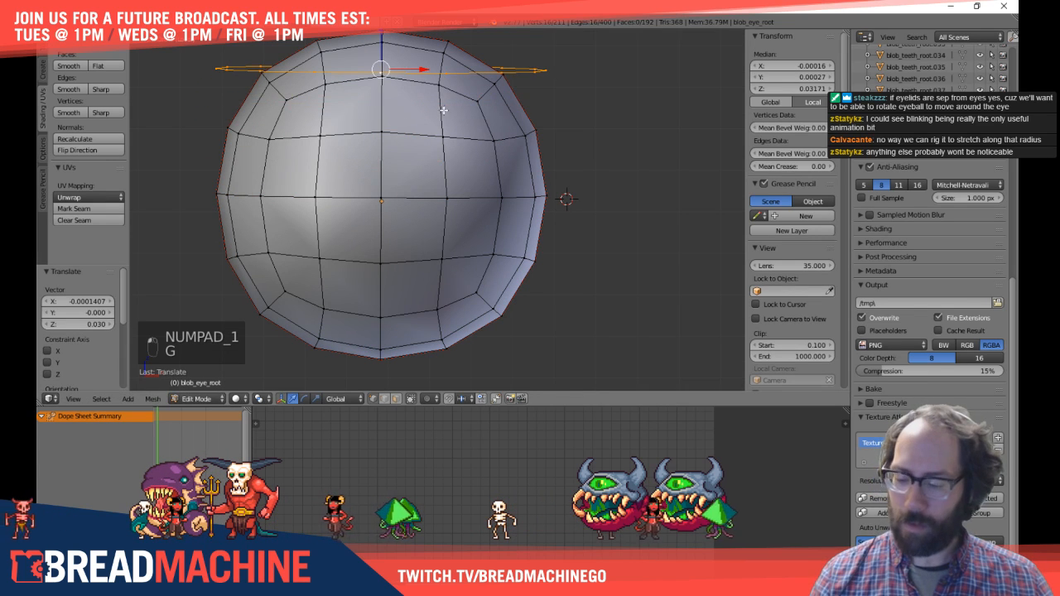
key(x)
click(414, 110)
scroll(357, 169, down, 2)
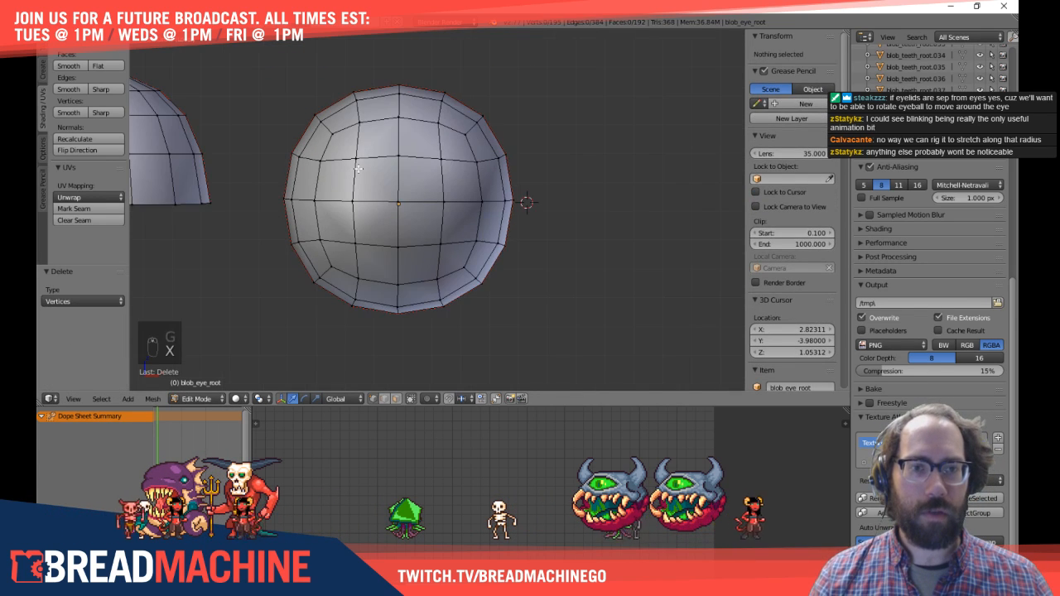
Step: Switch to face selection and wireframe shading, and select all faces of the eyeball's upper half
shift+middle_drag(358, 168, 351, 212)
key(ctrl+Tab)
click(355, 240)
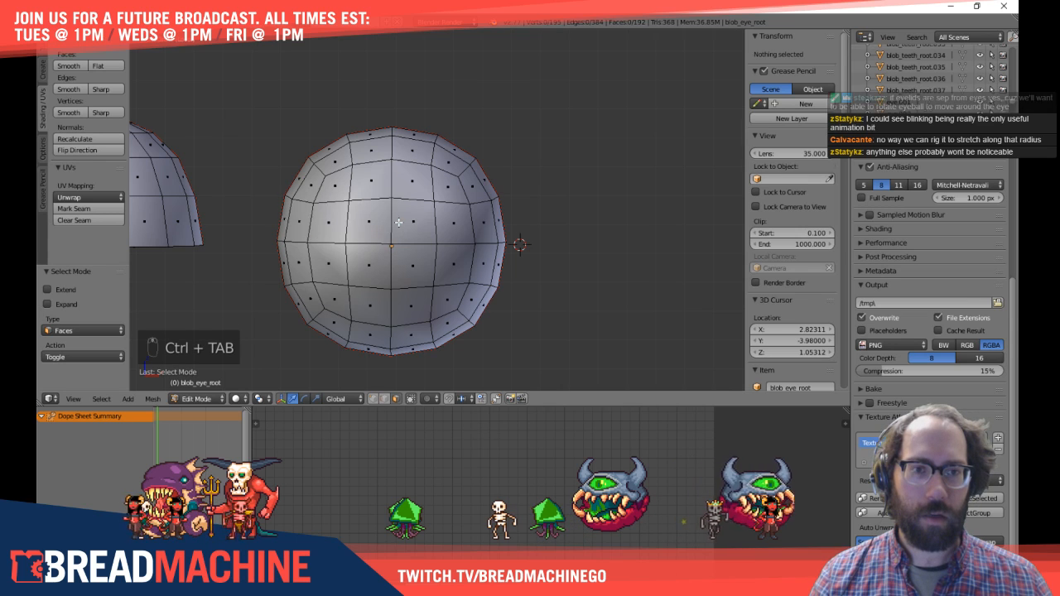
alt+right_click(398, 223)
alt+shift+right_click(399, 179)
key(z)
key(b)
drag(272, 77, 550, 239)
middle_drag(530, 236, 432, 229)
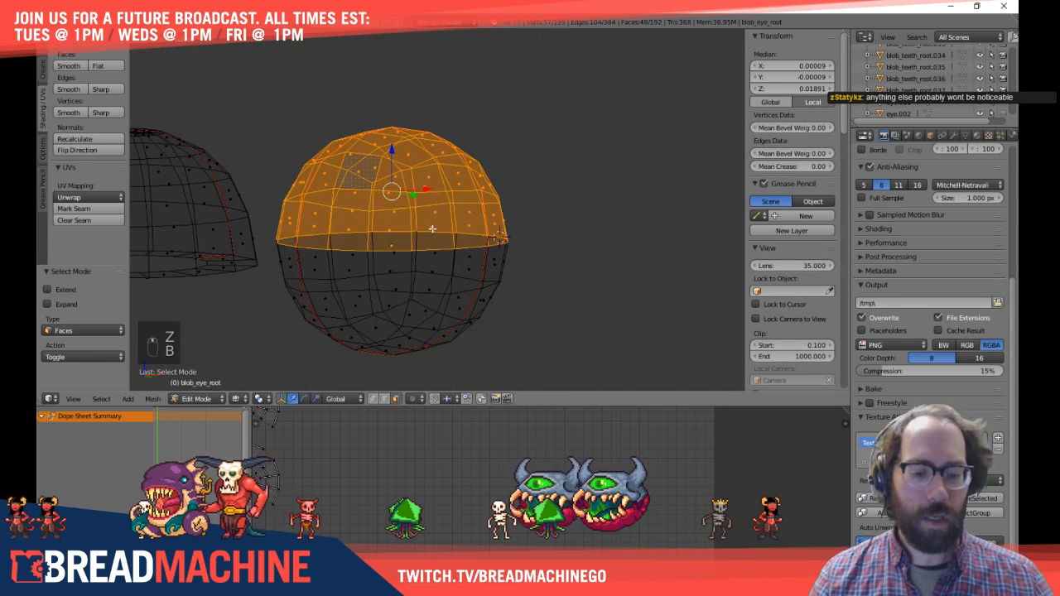
Step: Duplicate the eyeball's upper-half faces in place and scale the copy uniformly by 1.2 in front view
key(KP_1)
scroll(456, 249, up, 3)
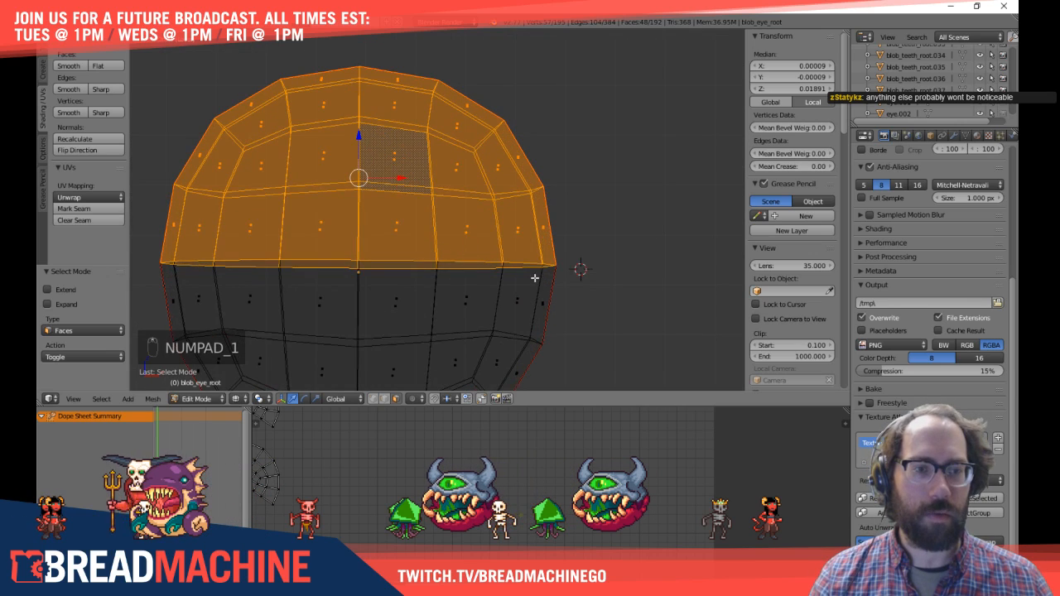
shift+middle_drag(534, 279, 541, 214)
key(KP_3)
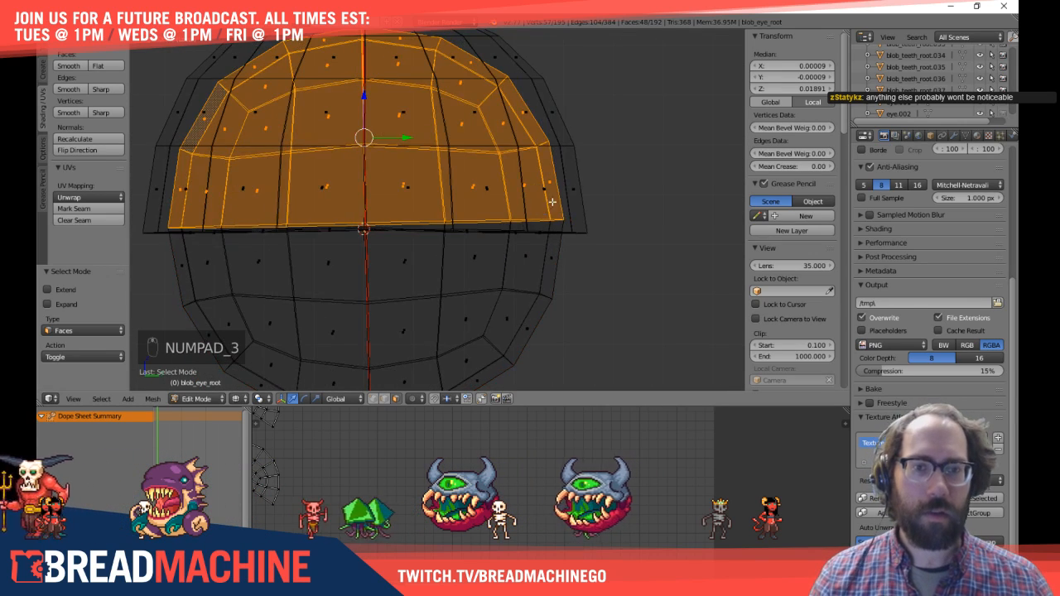
scroll(558, 196, down, 3)
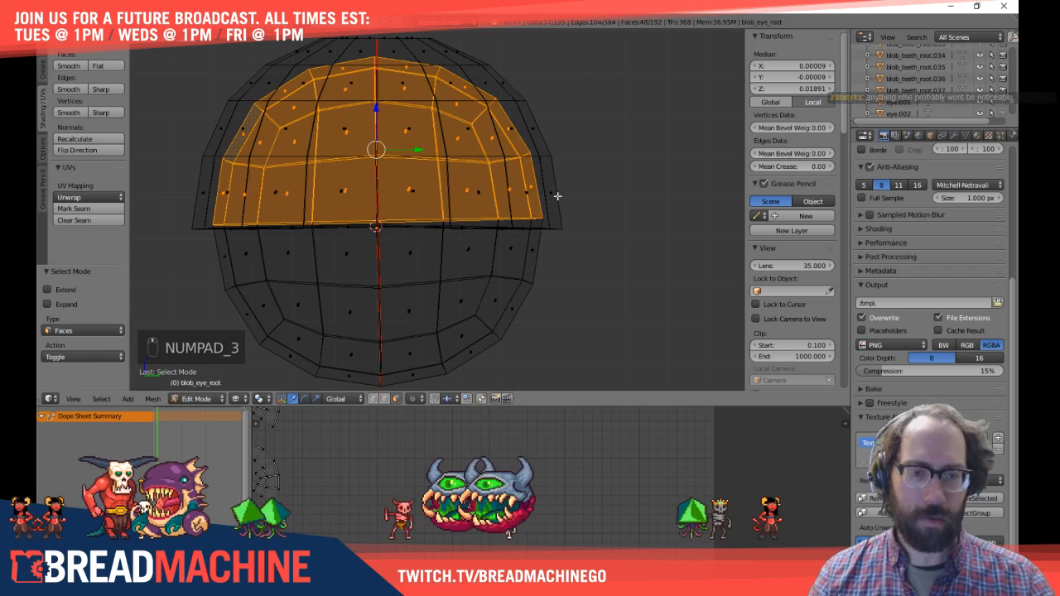
key(KP_1)
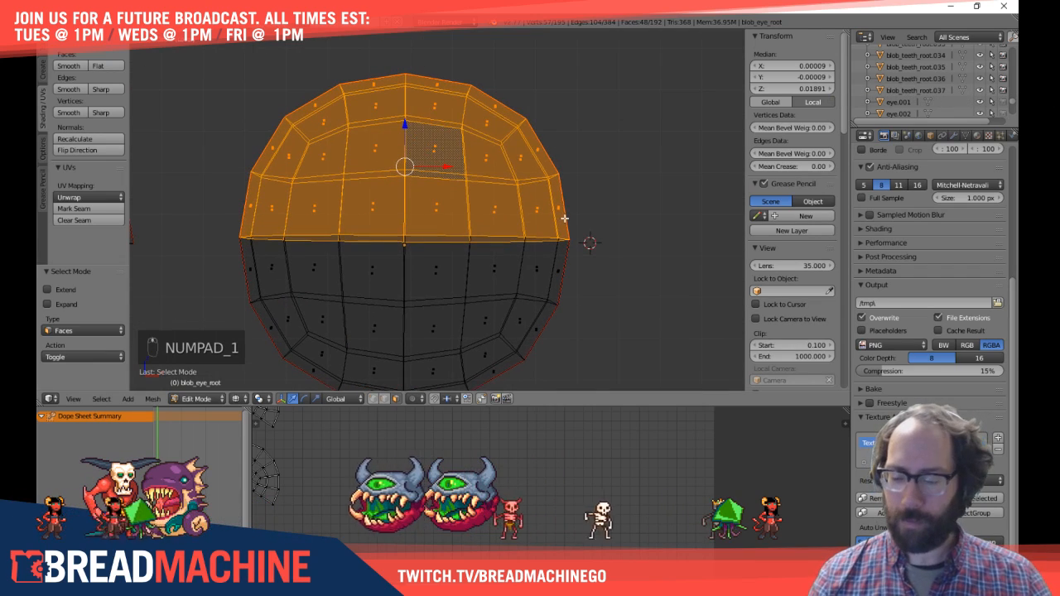
key(shift+d)
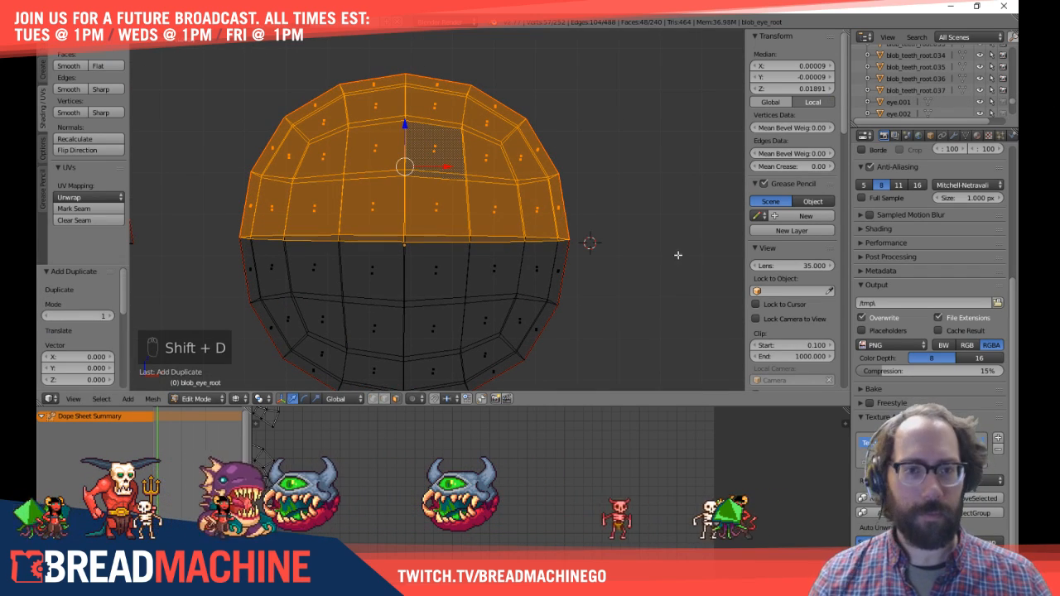
key(s)
click(740, 284)
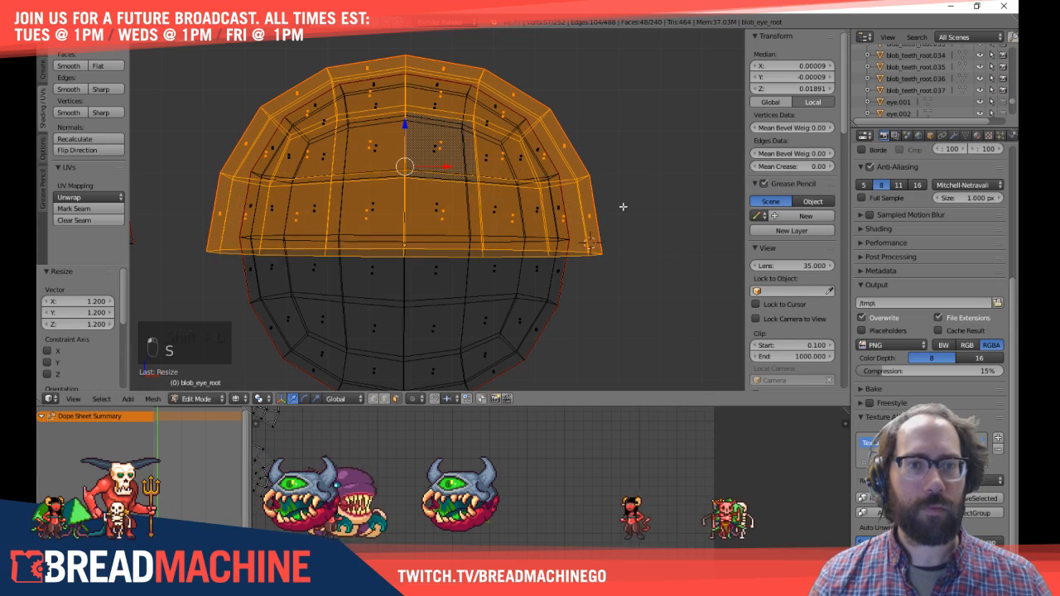
Step: Raise the selected upper eyelid shell 0.003 along Z over the eyeball, and clear the selection
drag(406, 123, 405, 109)
key(z)
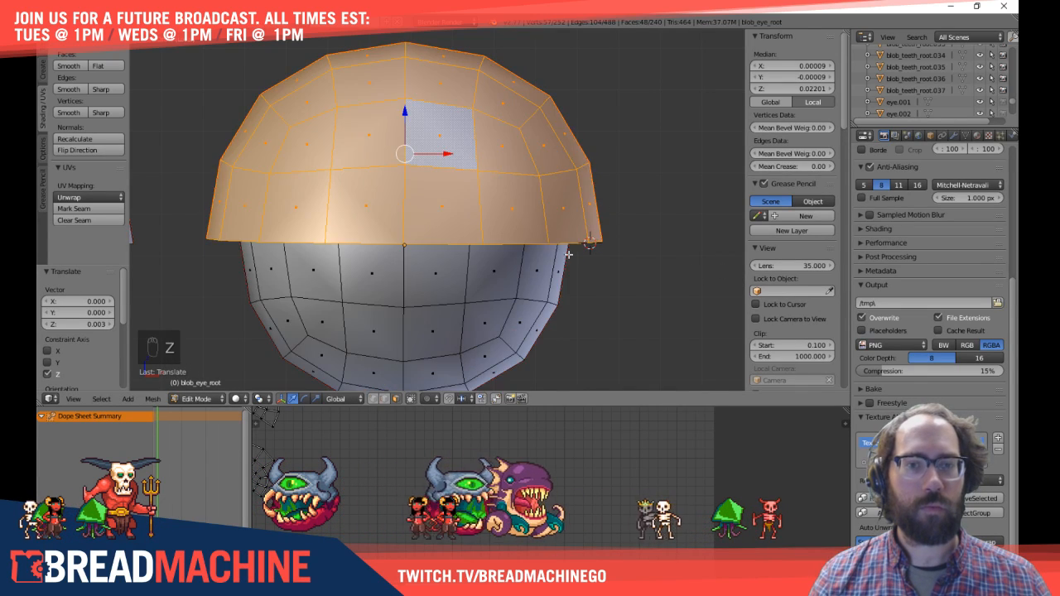
middle_drag(580, 229, 568, 201)
key(a)
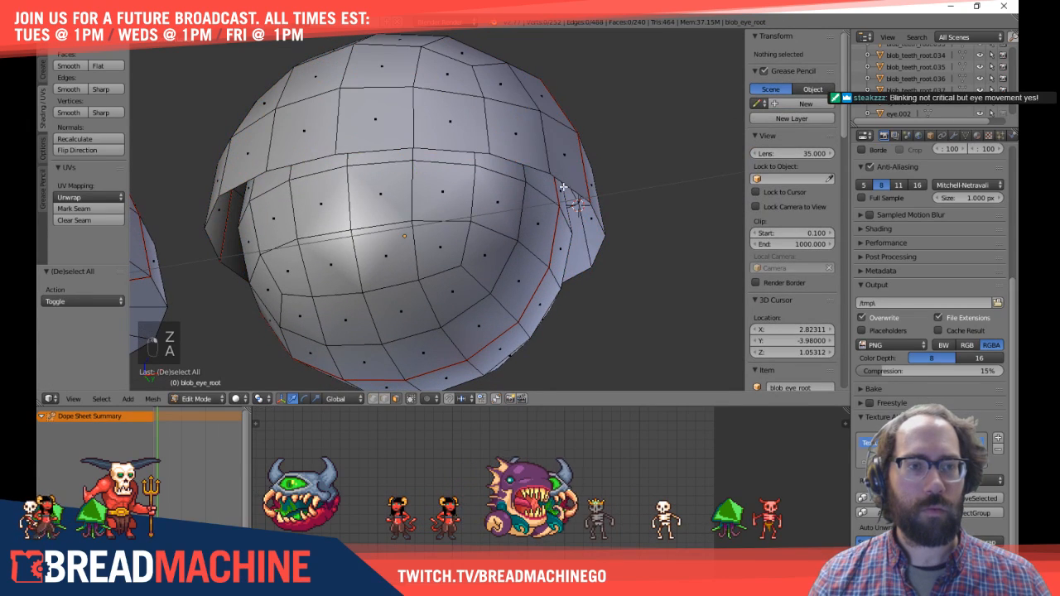
Step: Extrude the eyelid's open rim edge loop in place and scale the new loop inward to 0.638
key(ctrl+Tab)
click(540, 173)
alt+right_click(564, 190)
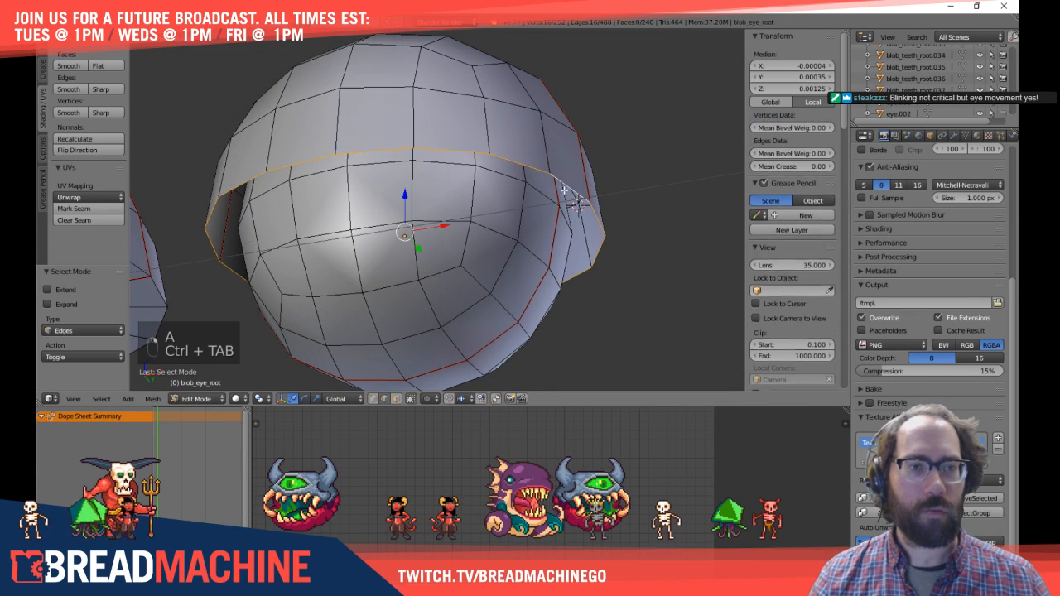
key(e)
right_click(609, 242)
key(s)
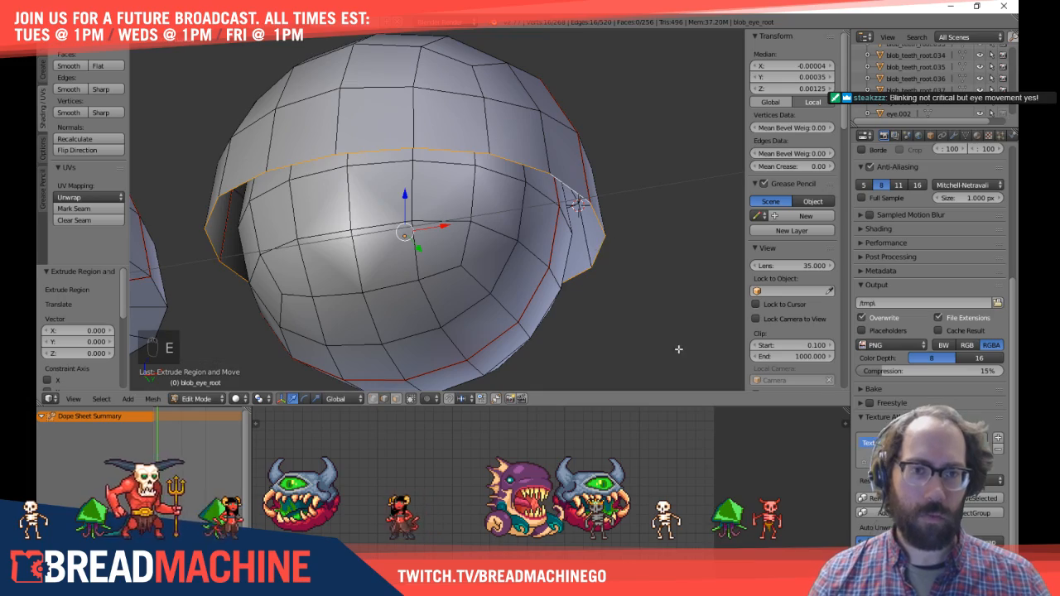
click(584, 287)
key(z)
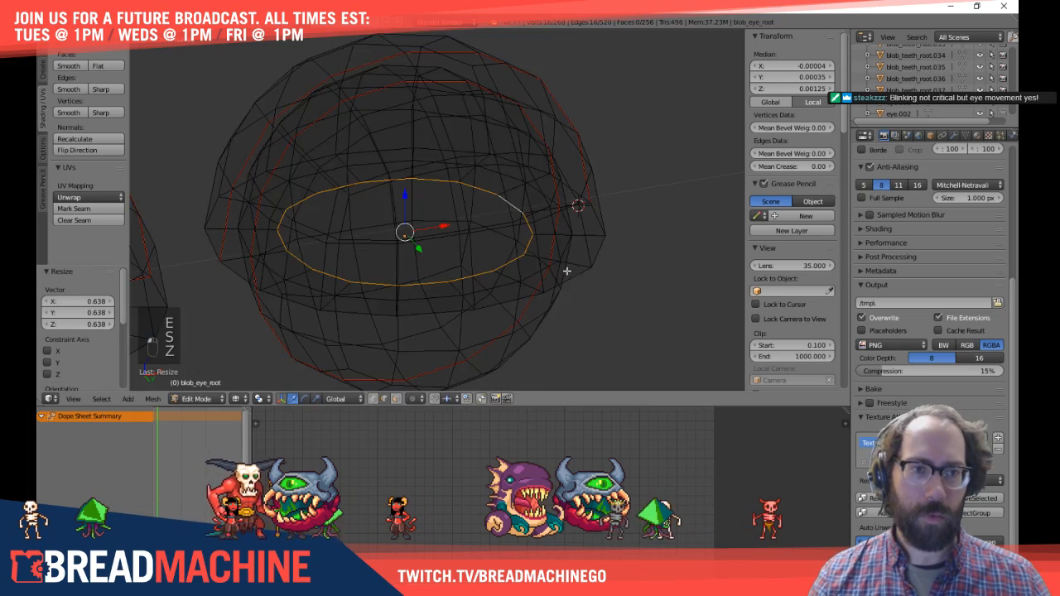
mouse_move(566, 270)
middle_down()
mouse_move(535, 272)
mouse_move(523, 339)
mouse_move(502, 328)
mouse_move(462, 260)
mouse_move(479, 145)
middle_up()
key(z)
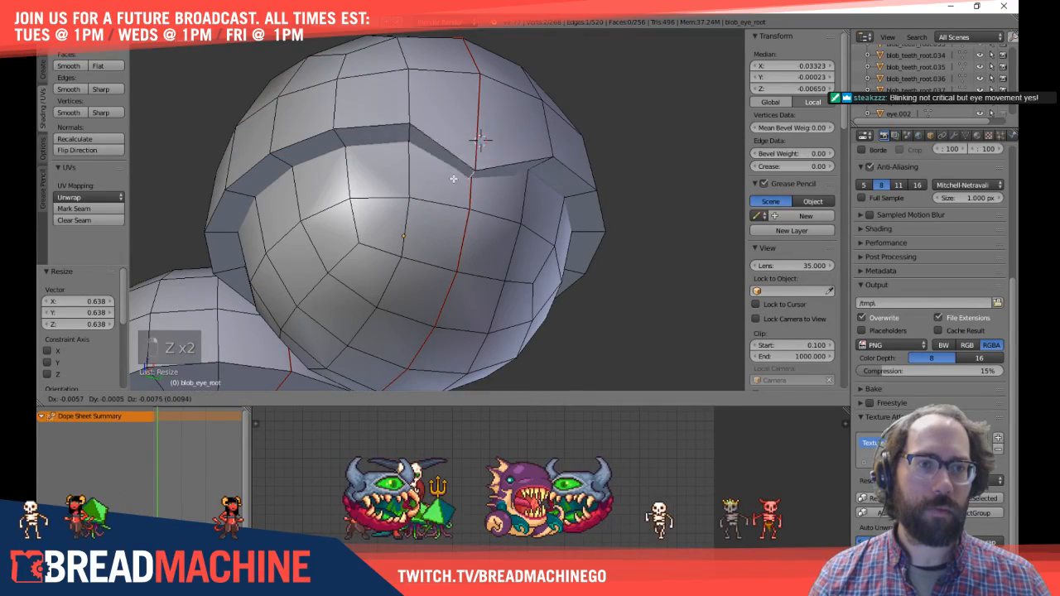
right_click(478, 141)
middle_drag(308, 219, 470, 339)
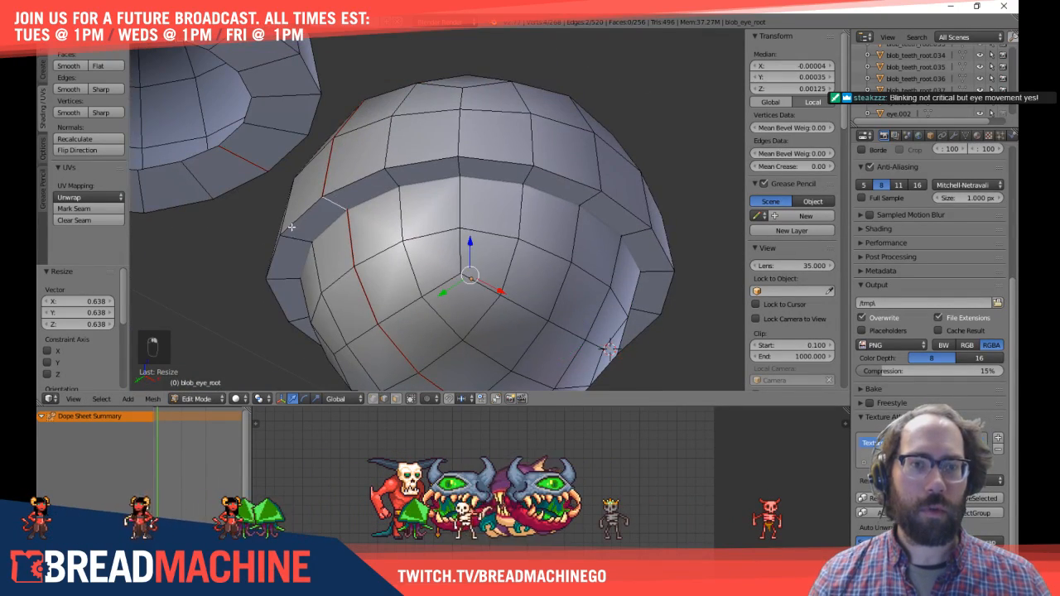
Step: Delete the separate spare eyelid shell beside the eyeball
scroll(389, 277, down, 4)
key(a)
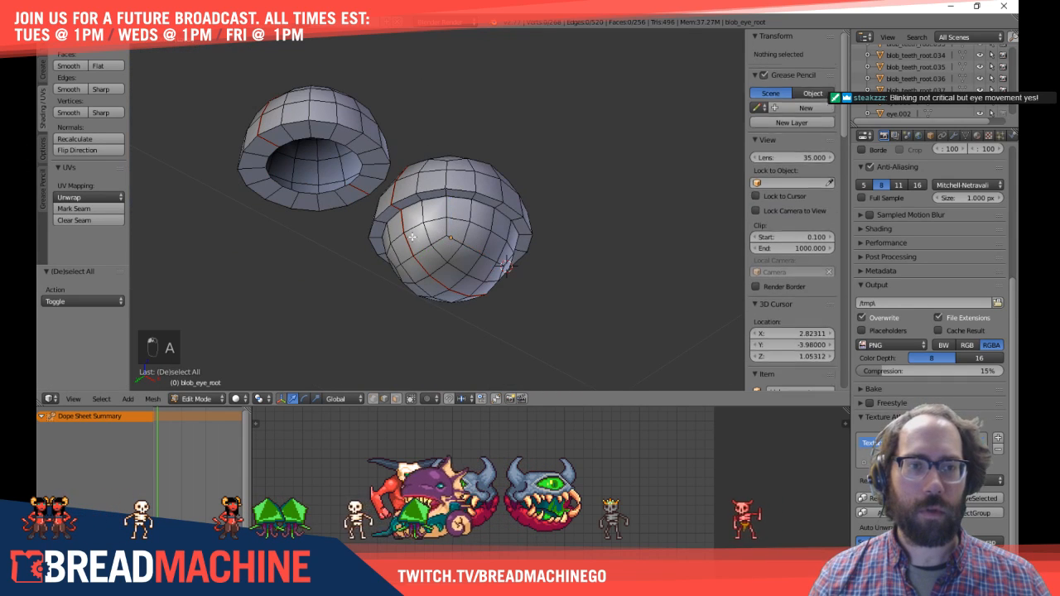
key(l)
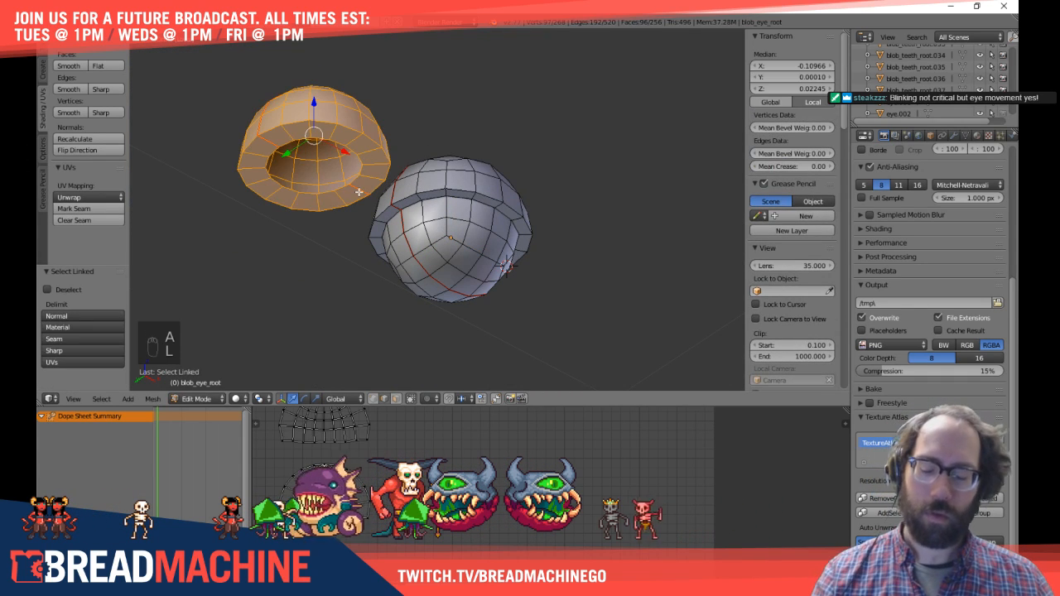
key(x)
click(356, 190)
middle_drag(356, 191, 534, 253)
Step: Select the whole eye mesh and unwrap its UVs with the standard Unwrap method
key(a)
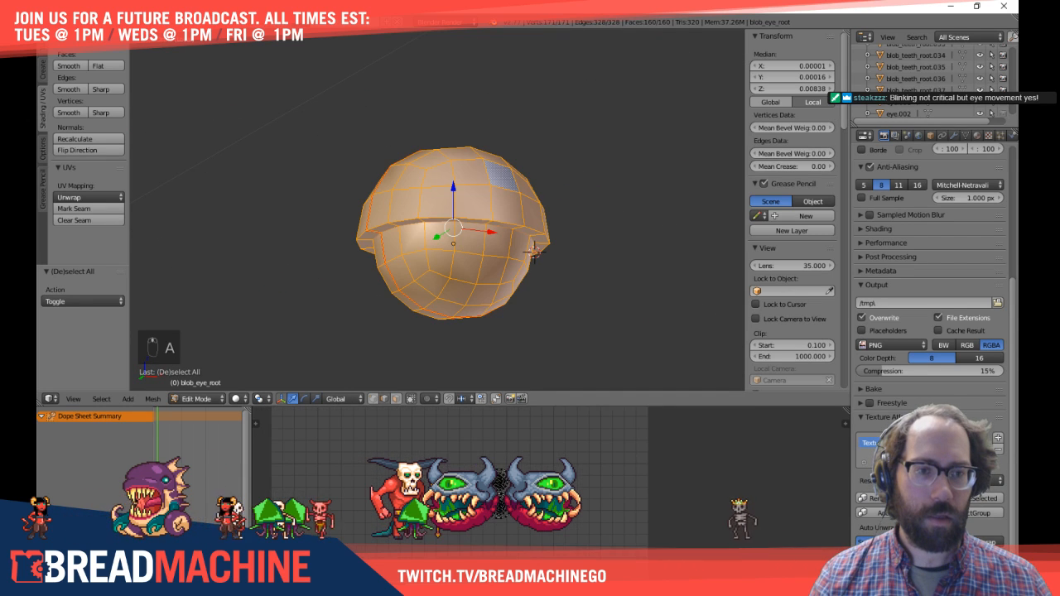
click(82, 196)
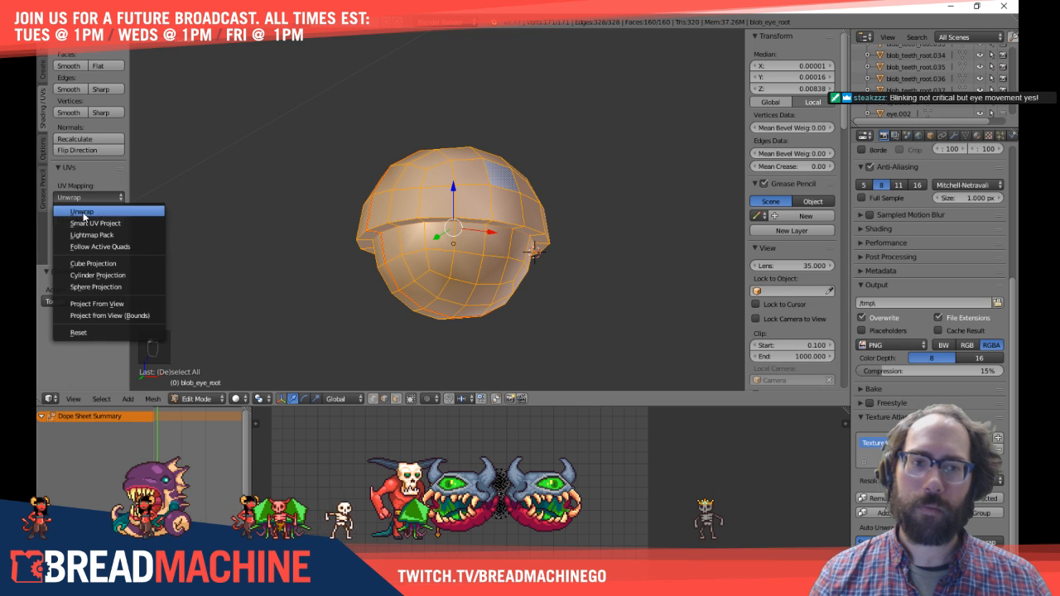
click(83, 208)
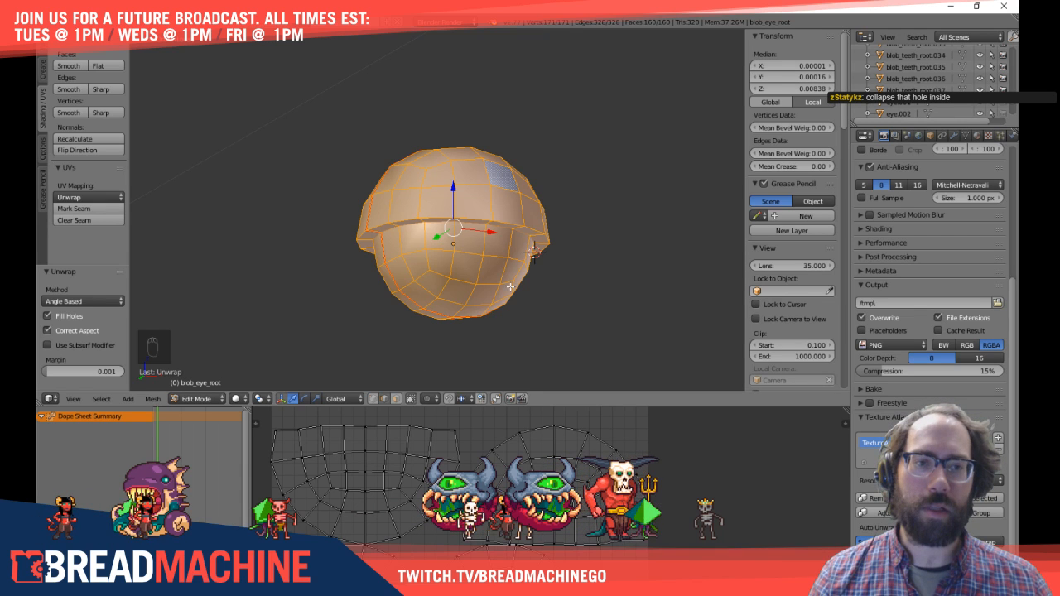
Step: Merge the eyelid's inner edge loop at its center to close the hole inside the eyelid
scroll(511, 287, up, 5)
key(a)
key(l)
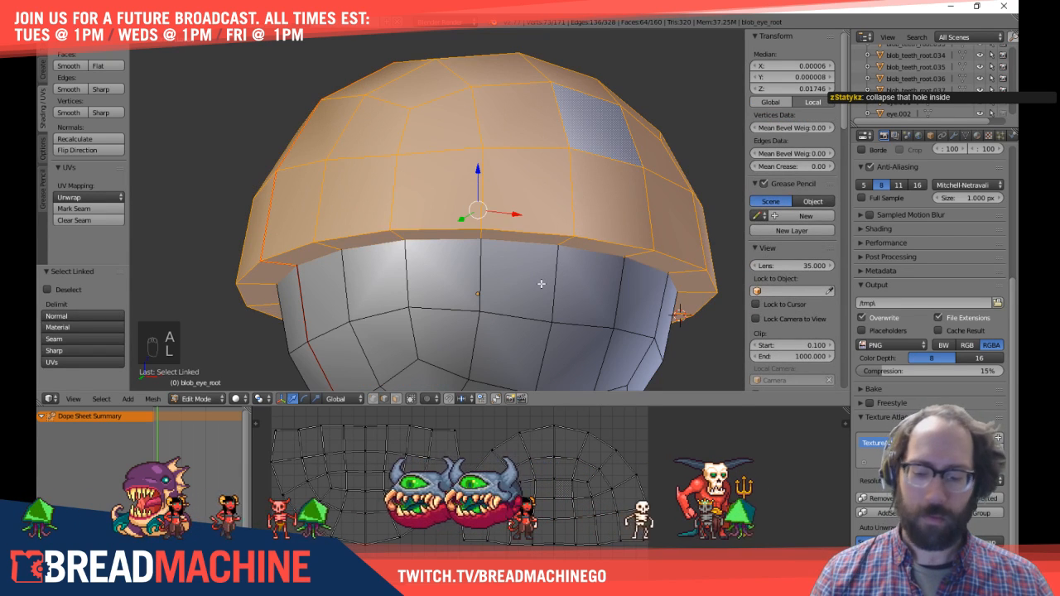
key(z)
key(a)
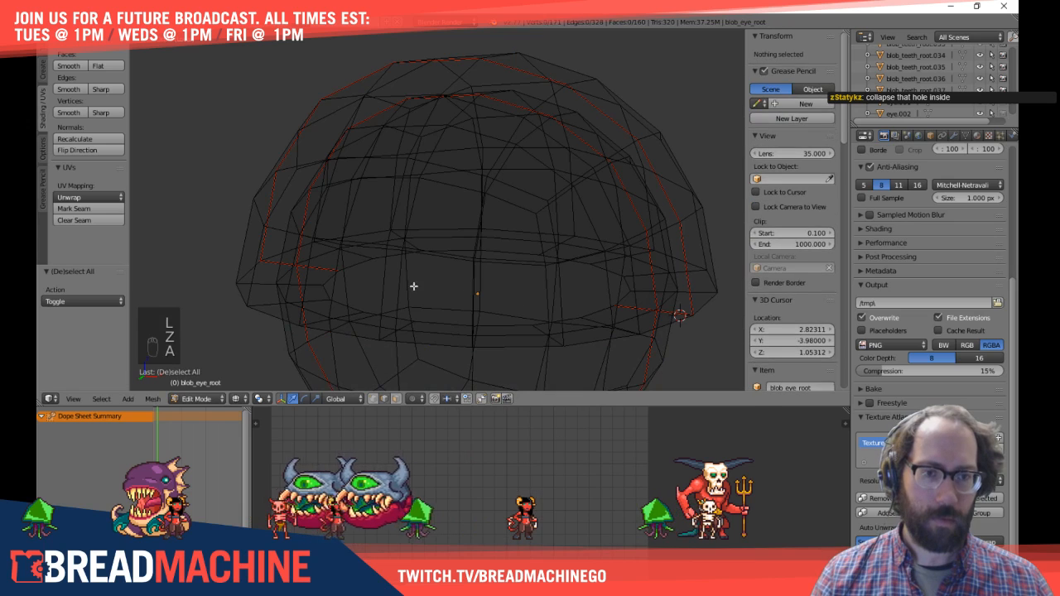
alt+right_click(364, 263)
key(x)
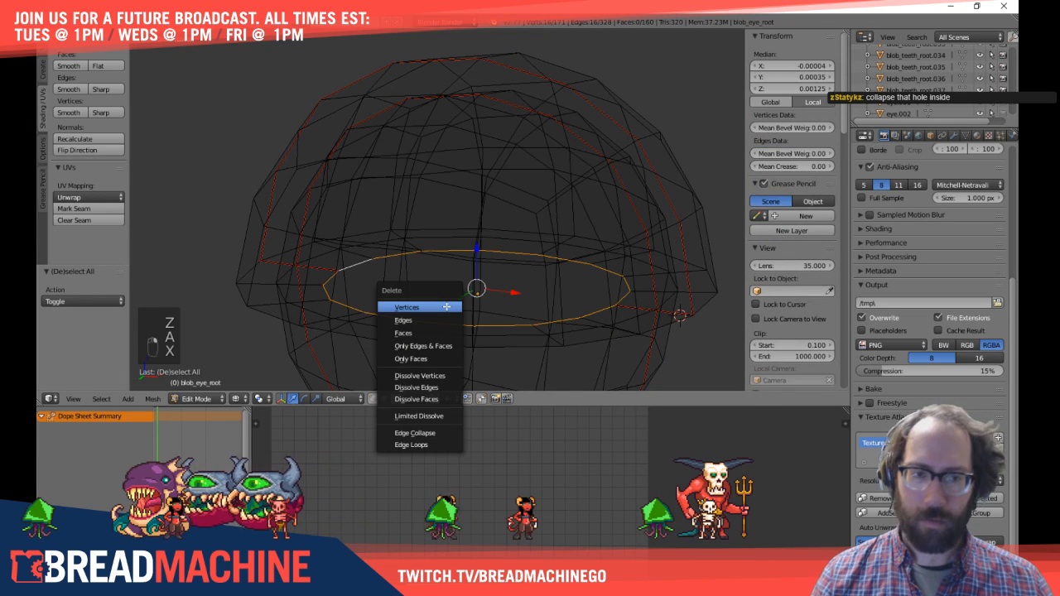
key(Escape)
key(alt+m)
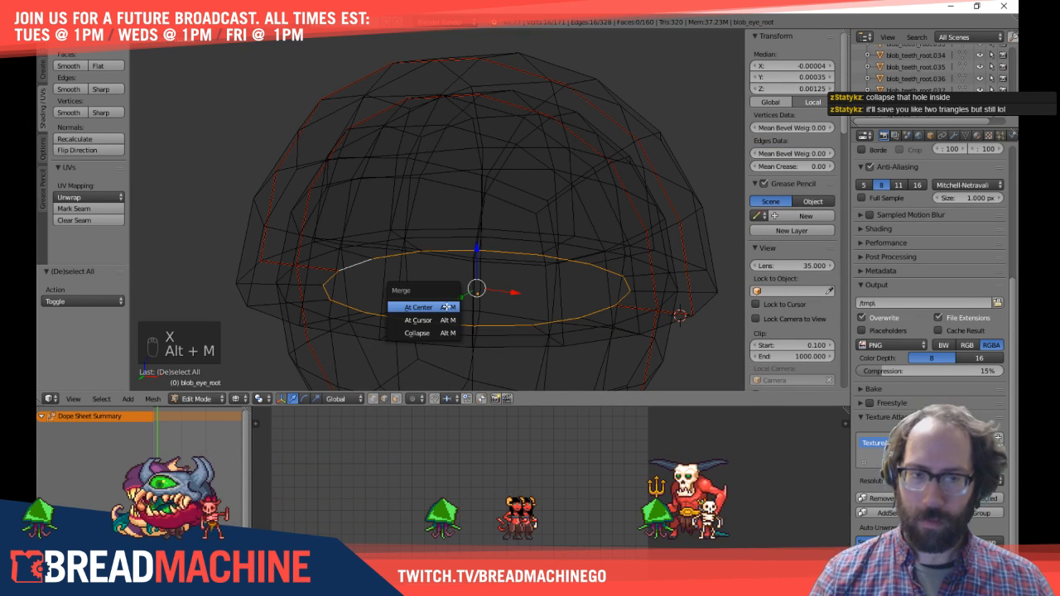
click(432, 308)
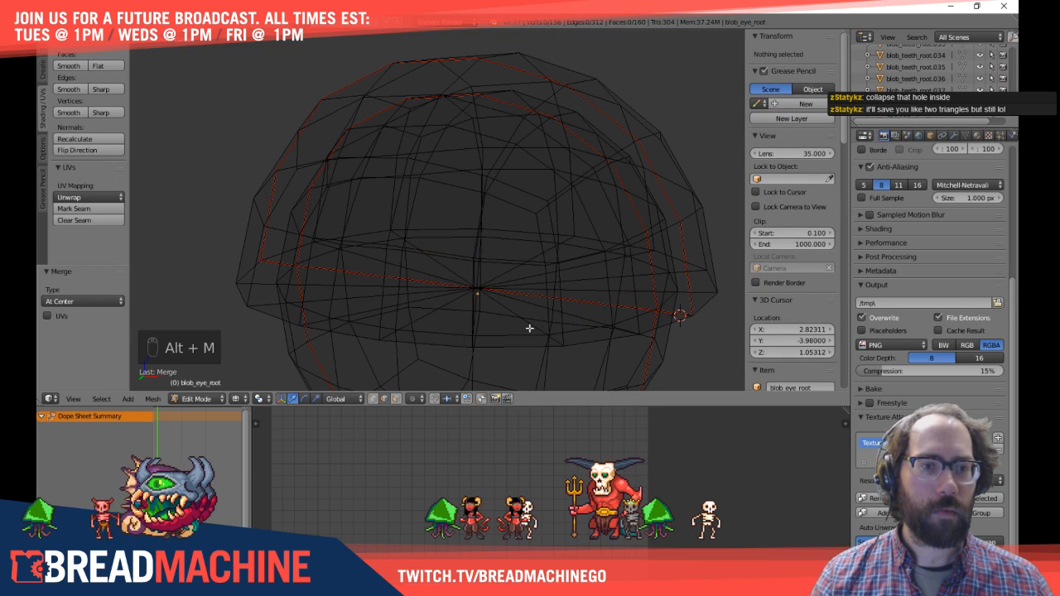
Step: Examine the closed eyelid and eyeball from the front and from below, in both edit and object mode
middle_drag(431, 307, 474, 312)
scroll(497, 269, down, 5)
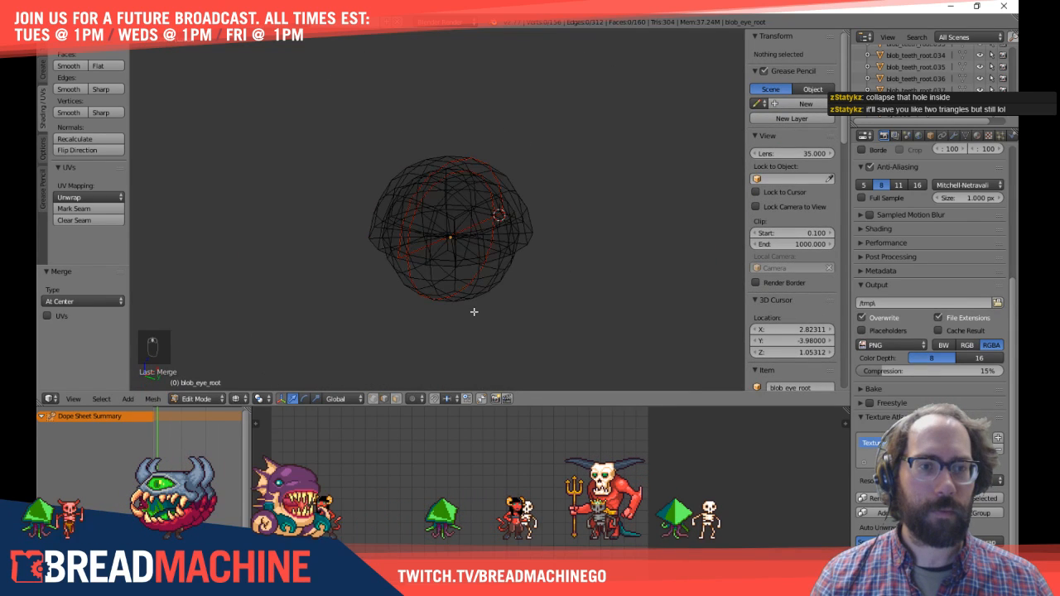
key(z)
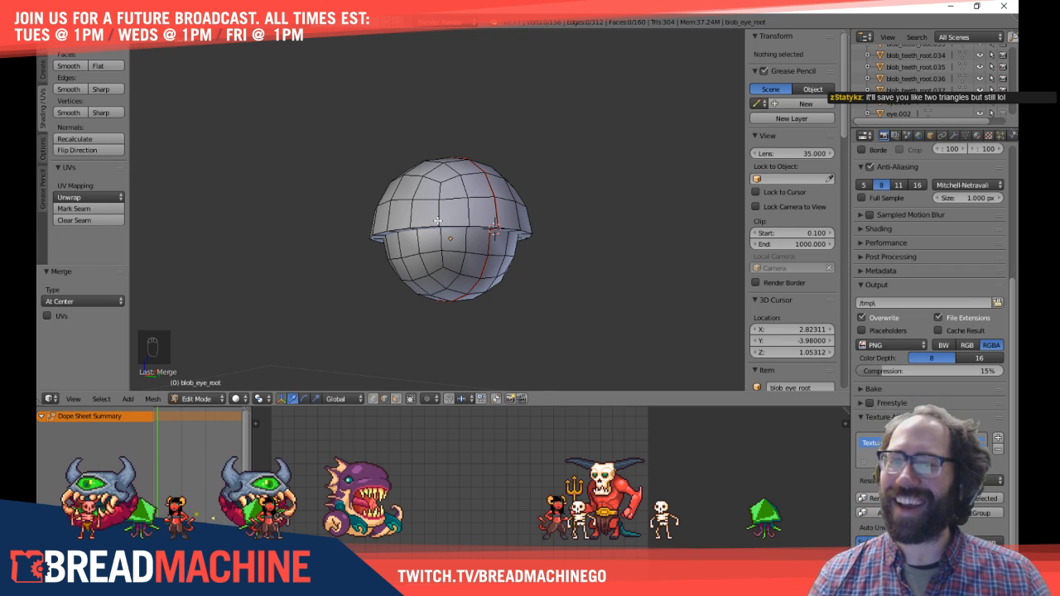
key(KP_1)
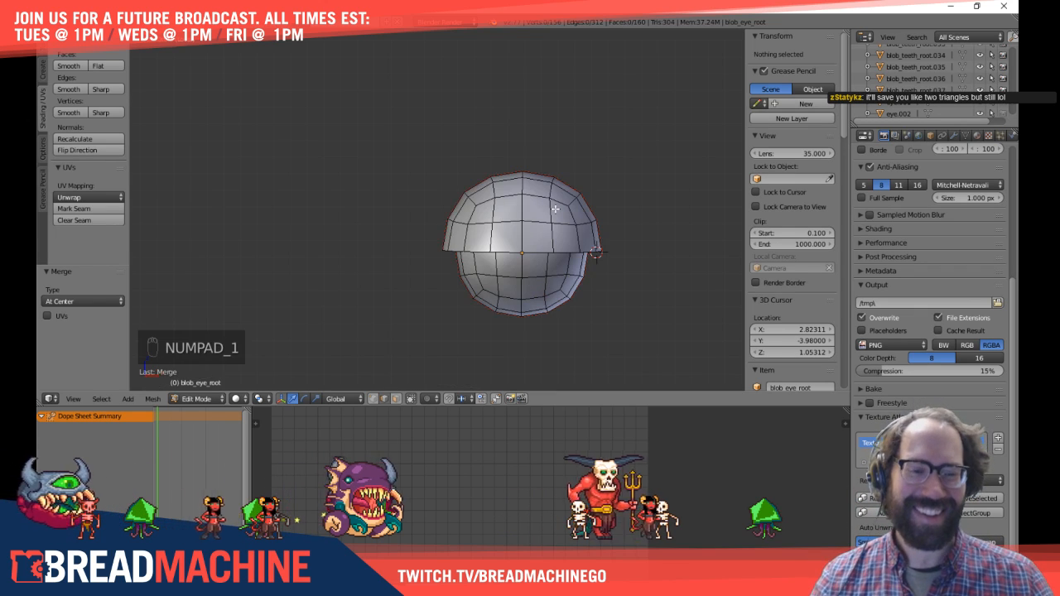
shift+middle_drag(596, 222, 428, 212)
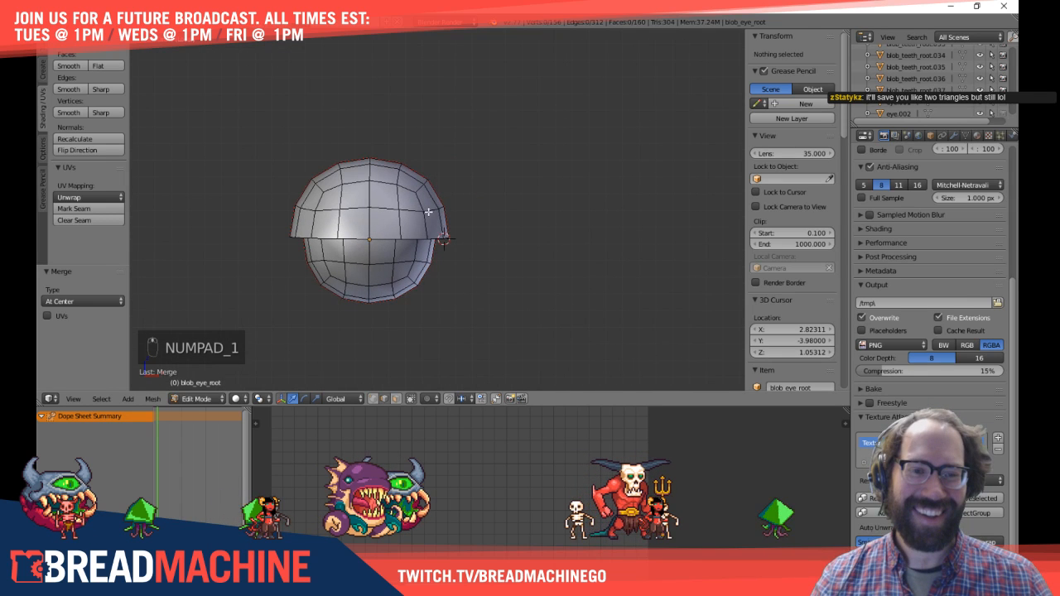
scroll(450, 208, up, 4)
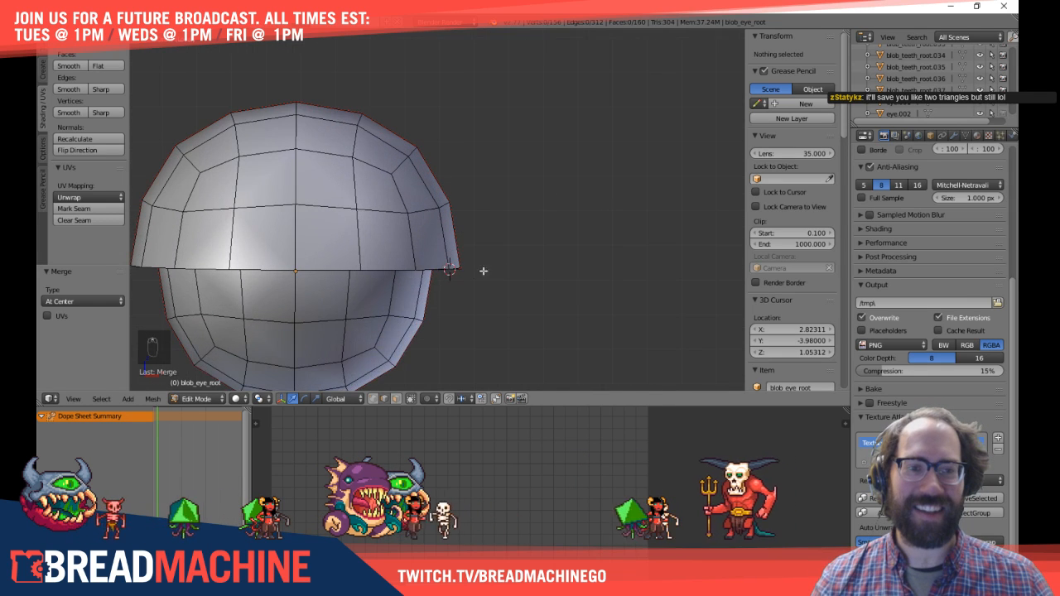
shift+middle_drag(561, 241, 597, 255)
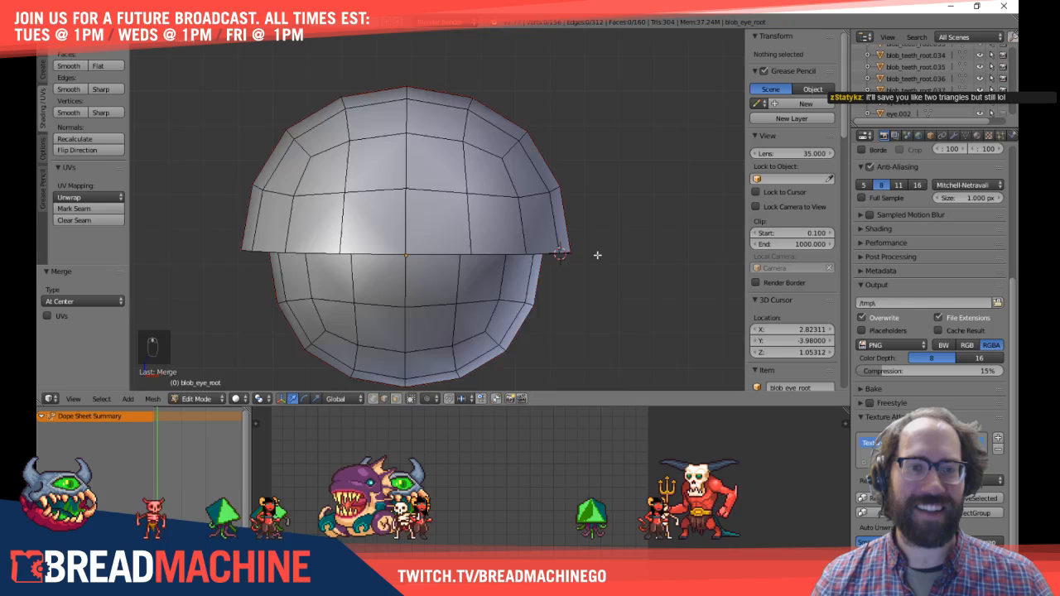
key(Tab)
scroll(461, 235, down, 3)
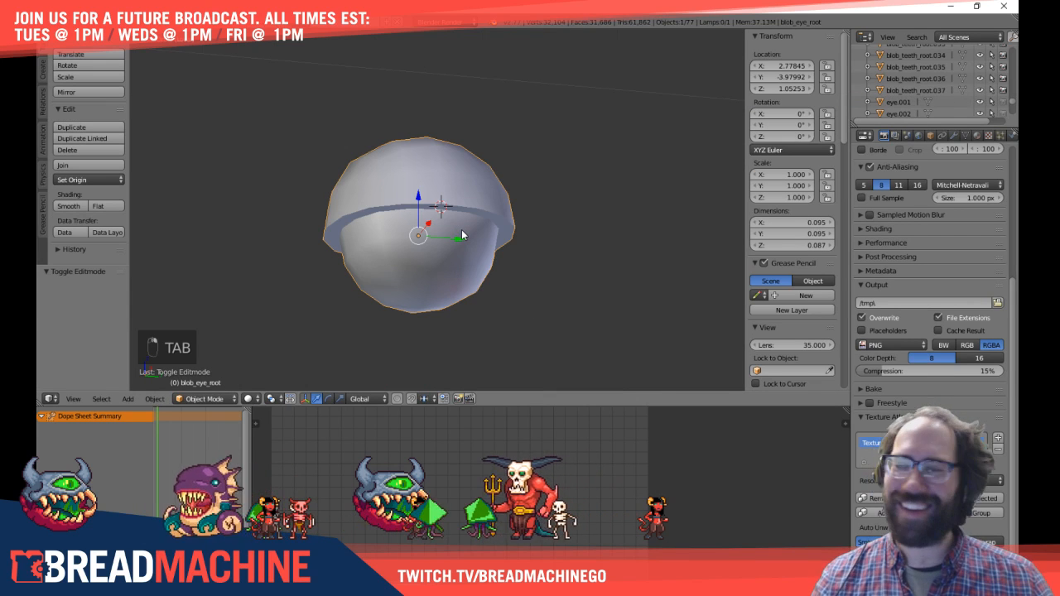
key(Tab)
middle_drag(462, 235, 470, 227)
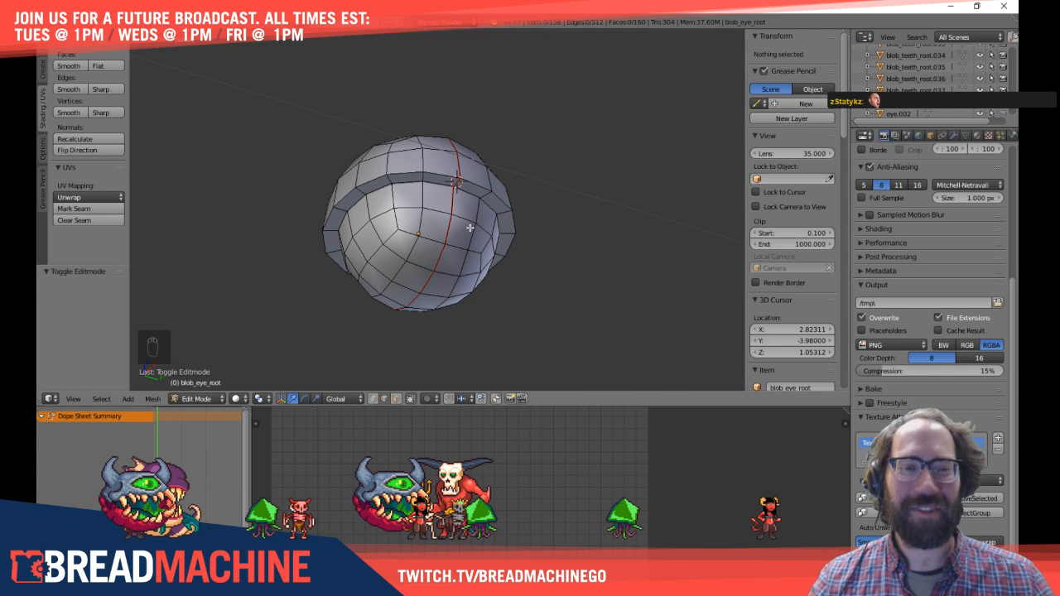
scroll(469, 227, up, 5)
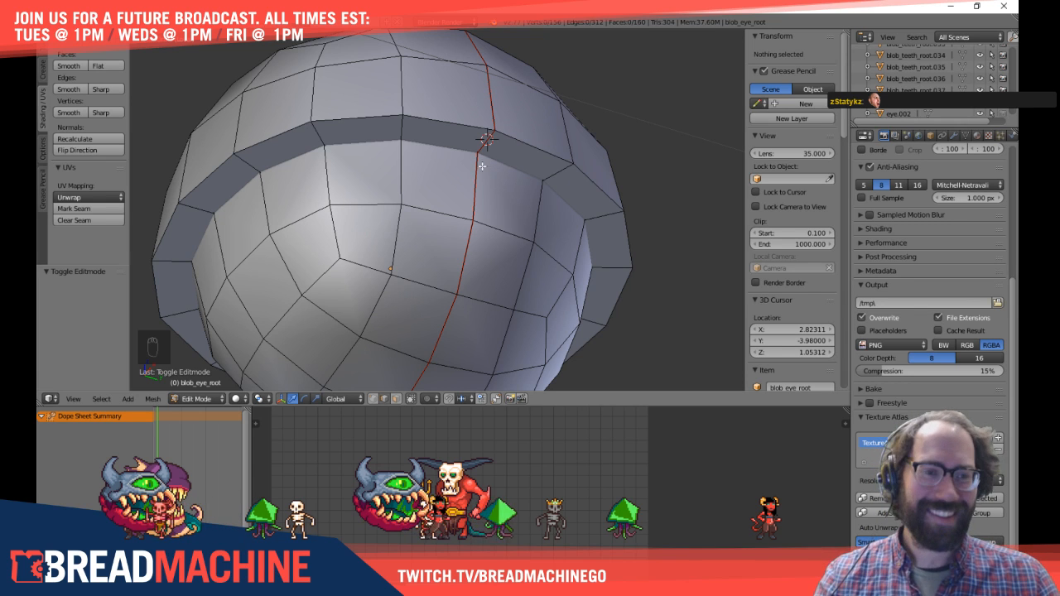
scroll(482, 166, down, 4)
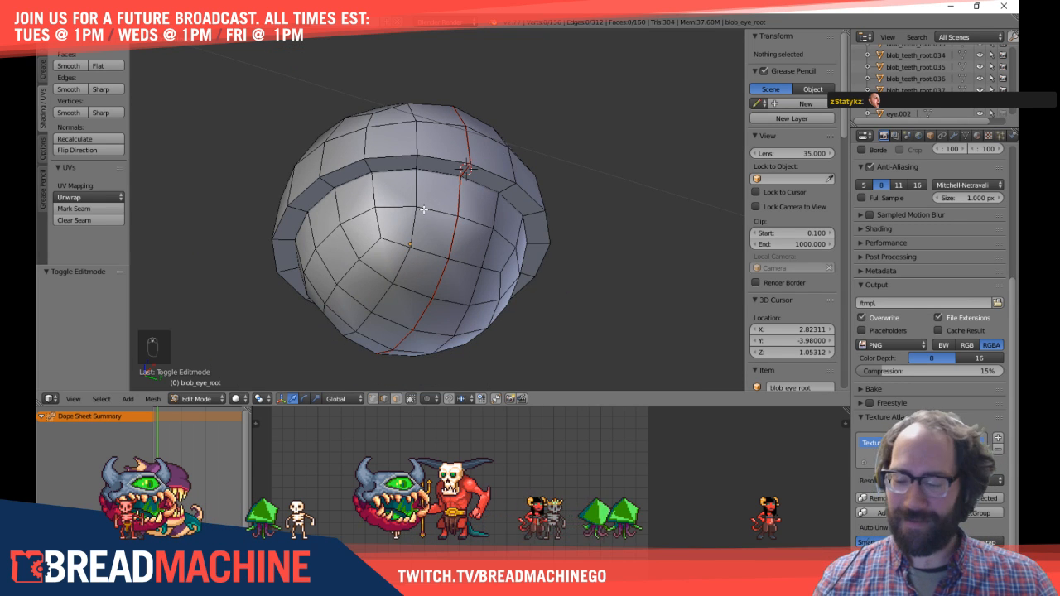
Step: Select the whole eye mesh and inspect its UV layout and wireframe
key(a)
key(a)
key(a)
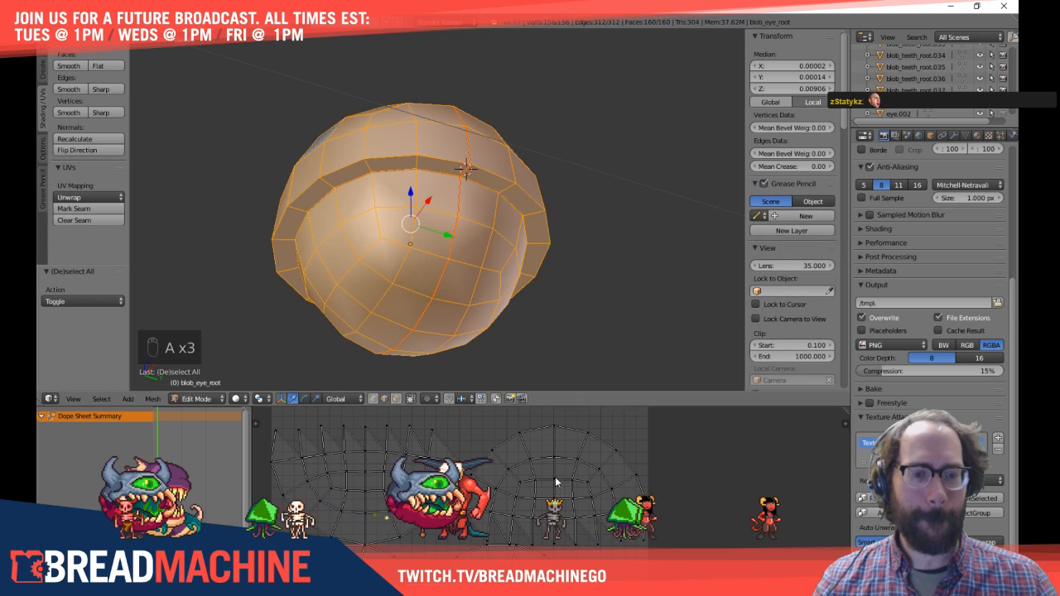
scroll(530, 483, down, 2)
scroll(524, 477, up, 1)
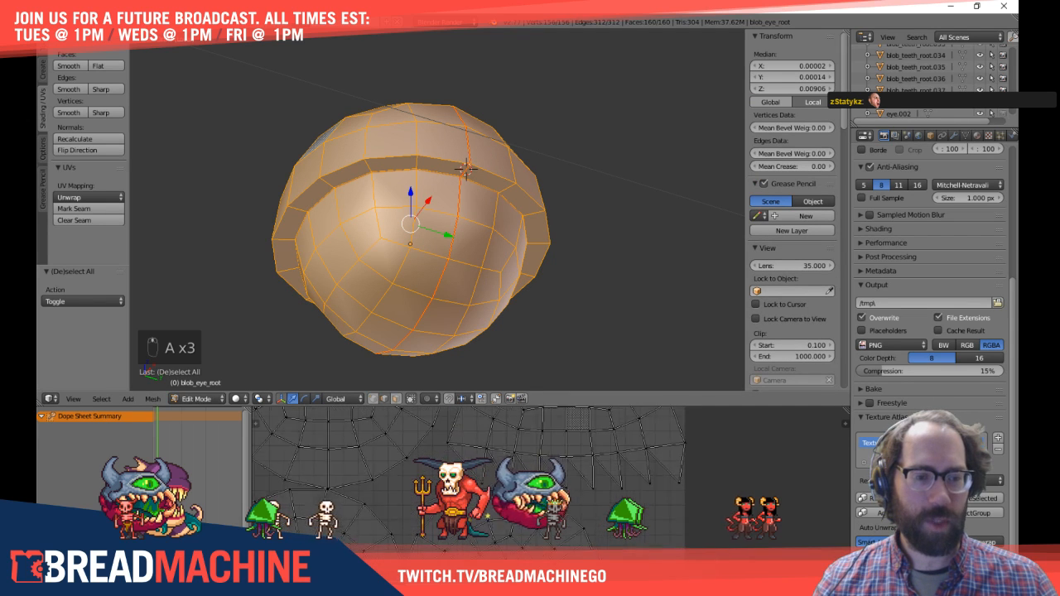
scroll(570, 462, up, 1)
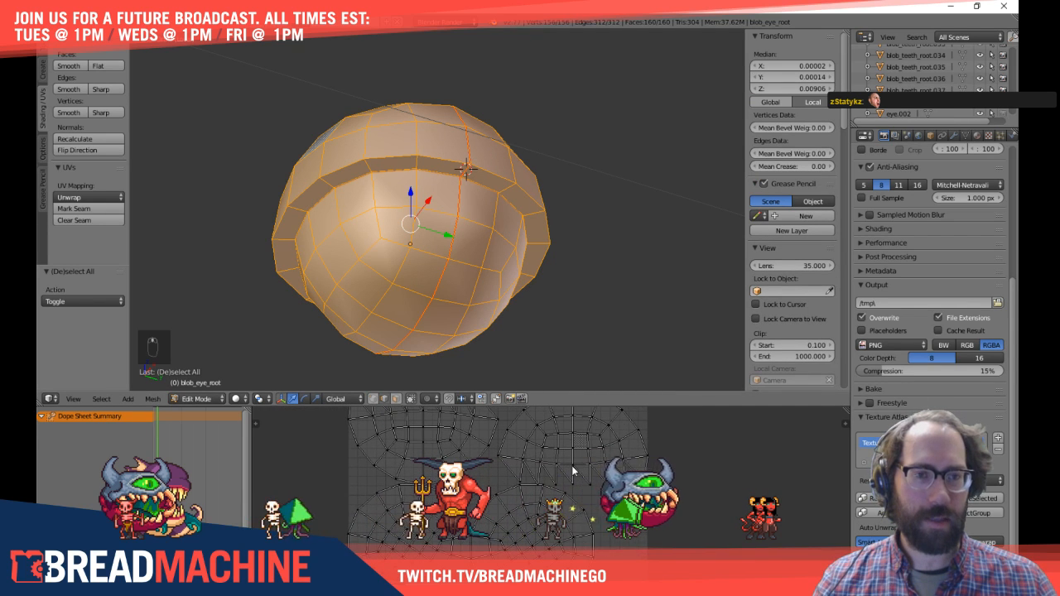
key(z)
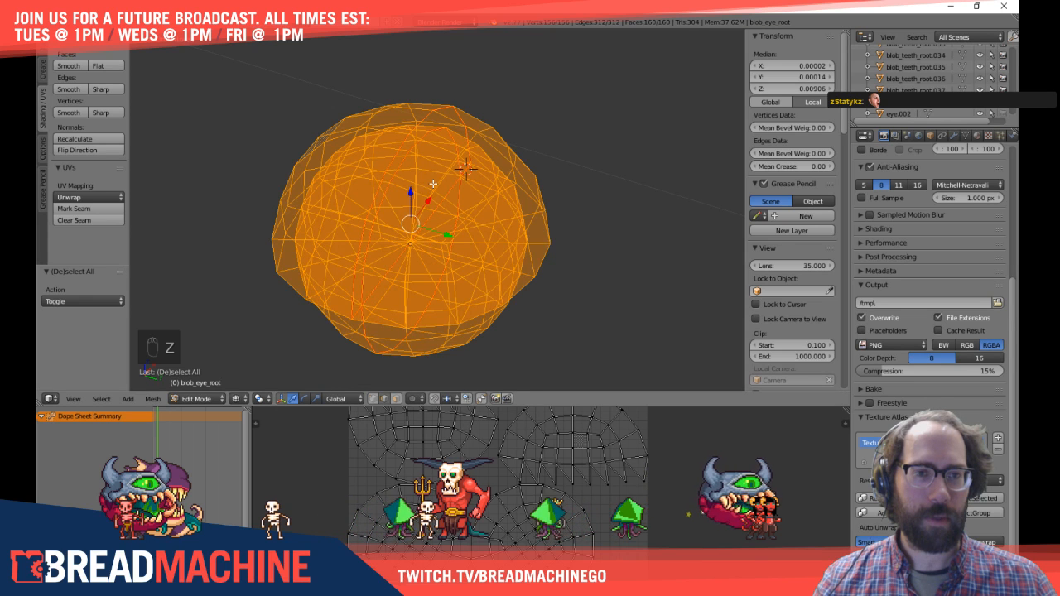
key(z)
Step: Mark the eyelid's outer rim edge loop as a UV seam in edge select mode
key(a)
key(ctrl+Tab)
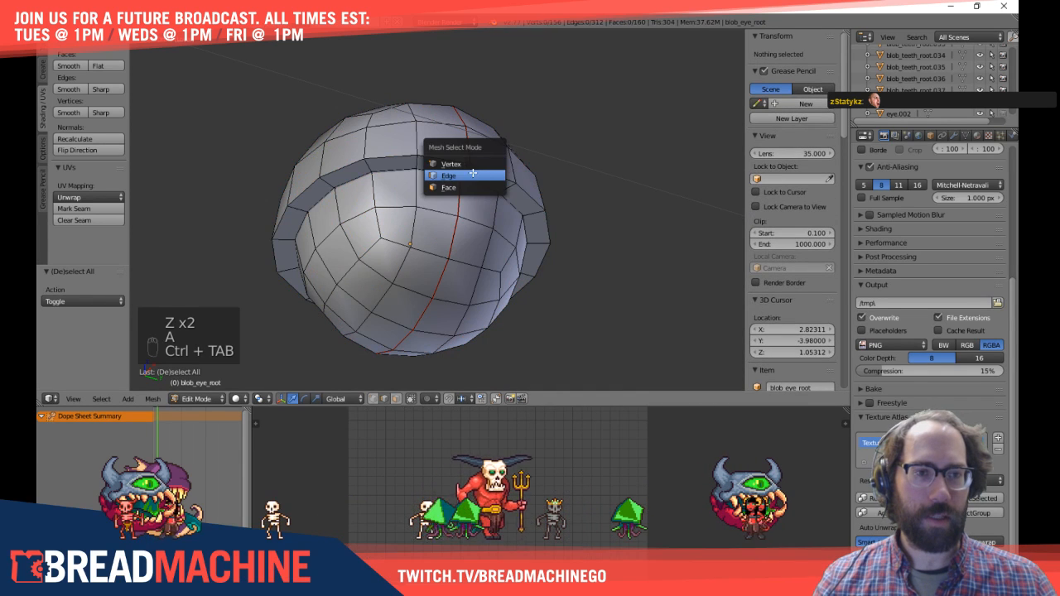
click(468, 171)
alt+right_click(483, 171)
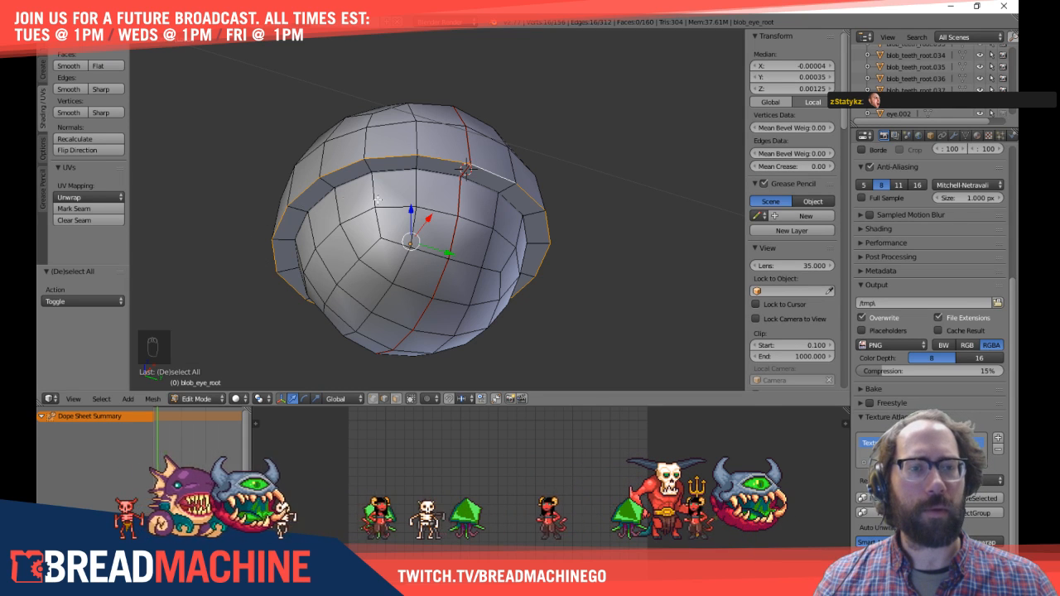
click(77, 209)
key(a)
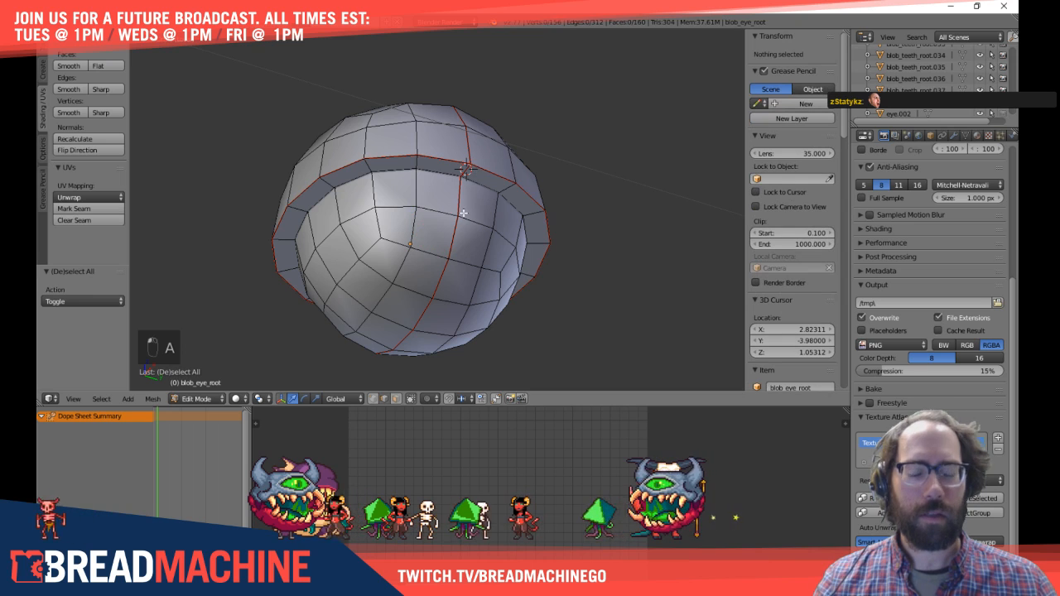
Step: Hide the eyeball to inspect the eyelid's closed underside and its UVs, and reveal the hidden geometry again
key(l)
key(h)
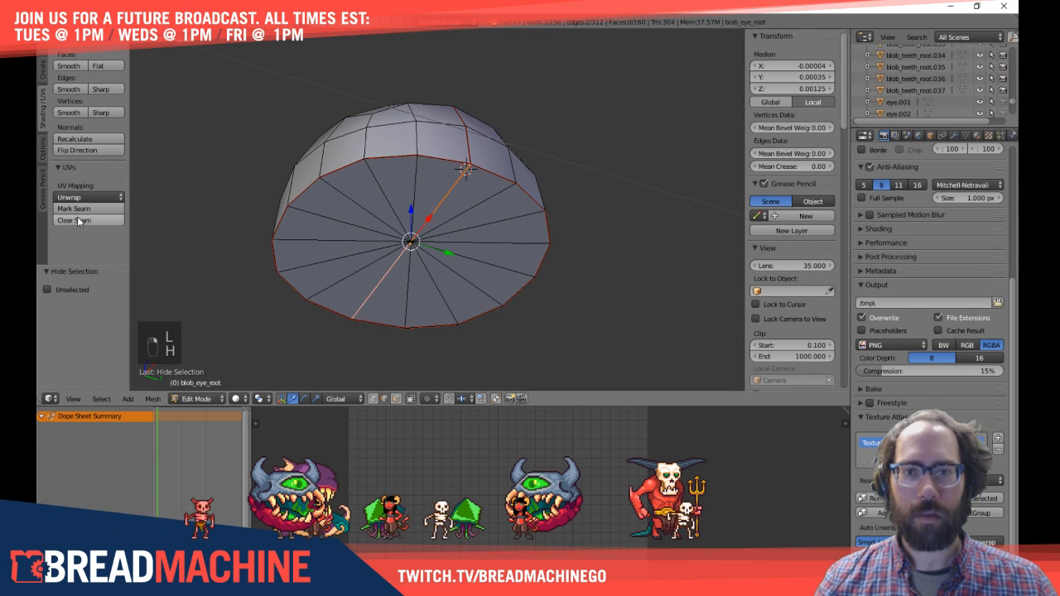
key(a)
key(a)
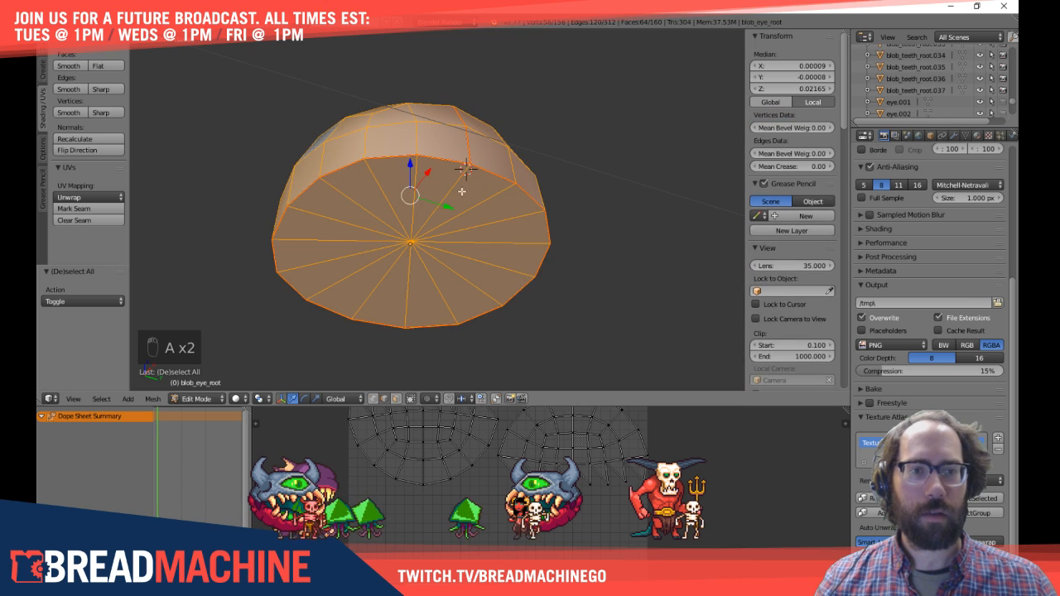
key(a)
key(alt+h)
key(a)
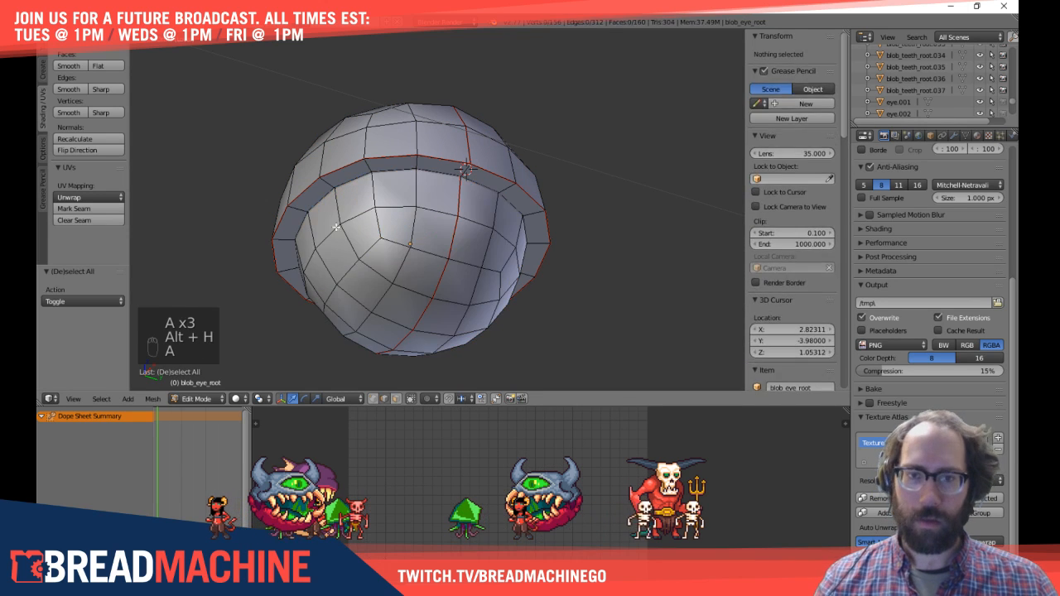
Step: Select the whole eye mesh and unwrap its UVs along the marked seams with Unwrap
key(a)
click(71, 197)
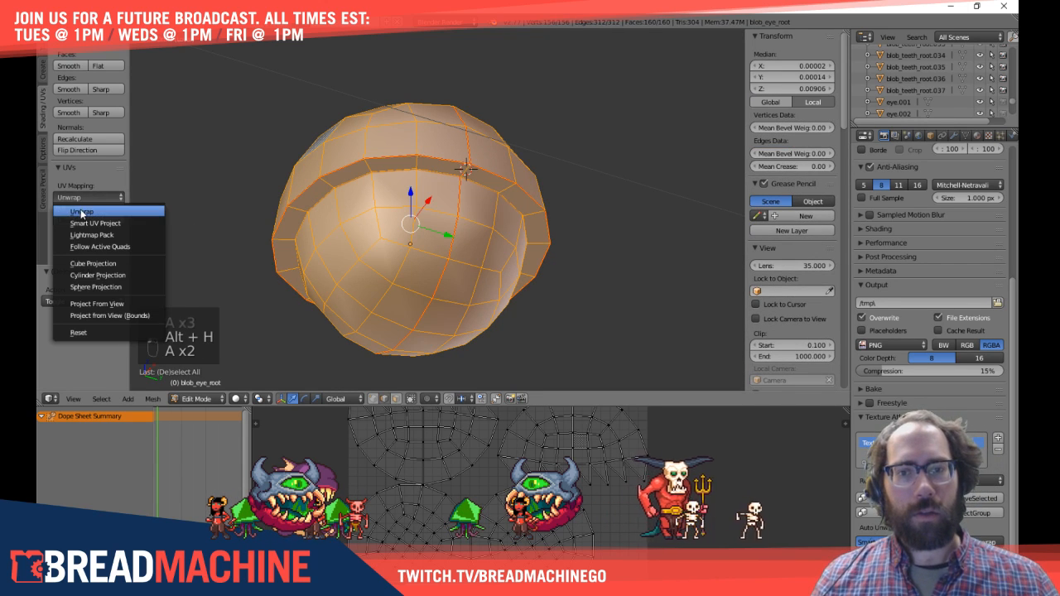
click(73, 210)
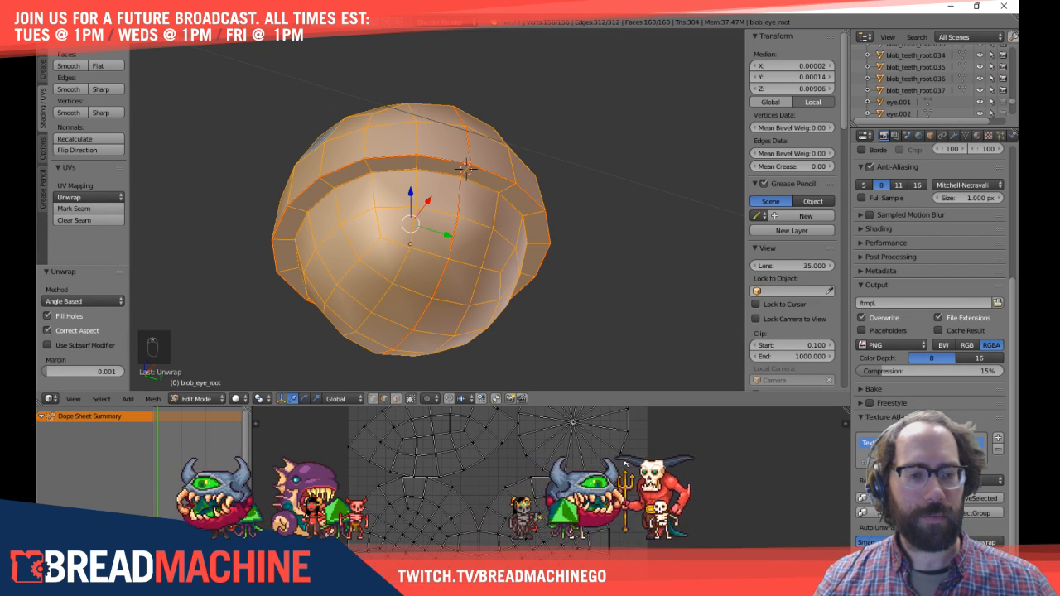
Step: Examine the unwrapped UV islands of the eye and the seams on the eyelid and eyeball from several angles
middle_drag(572, 423, 539, 413)
right_click(502, 514)
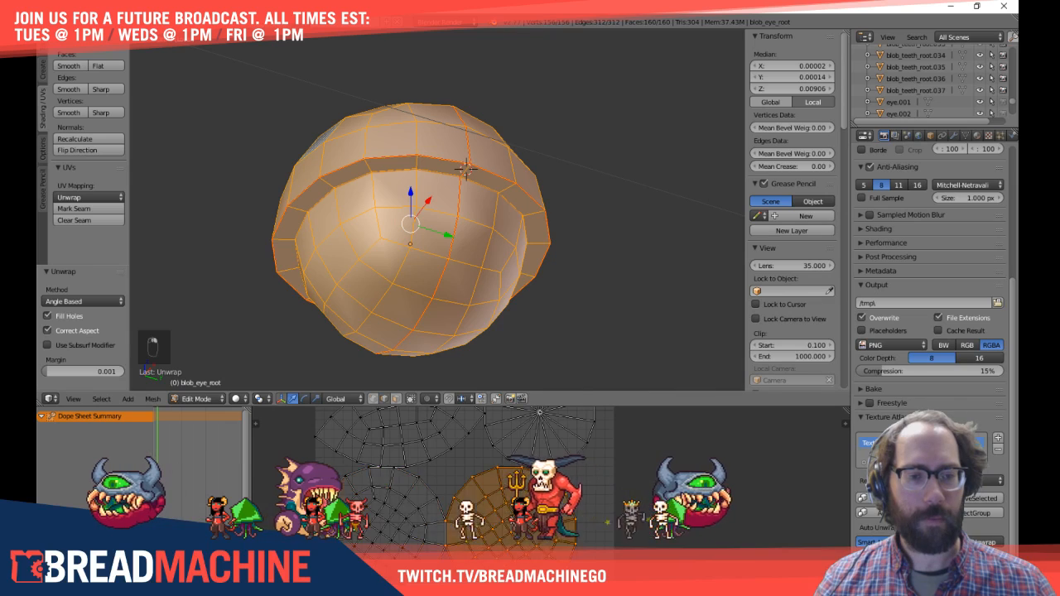
right_click(495, 450)
middle_drag(496, 451, 591, 527)
right_click(511, 464)
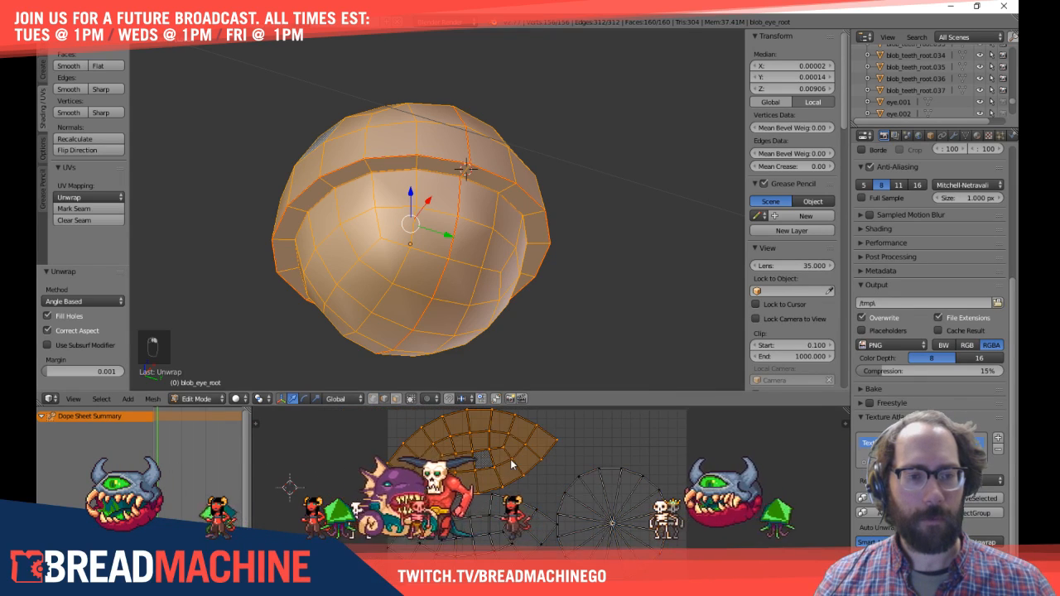
scroll(573, 492, down, 3)
key(a)
middle_drag(580, 315, 532, 348)
key(a)
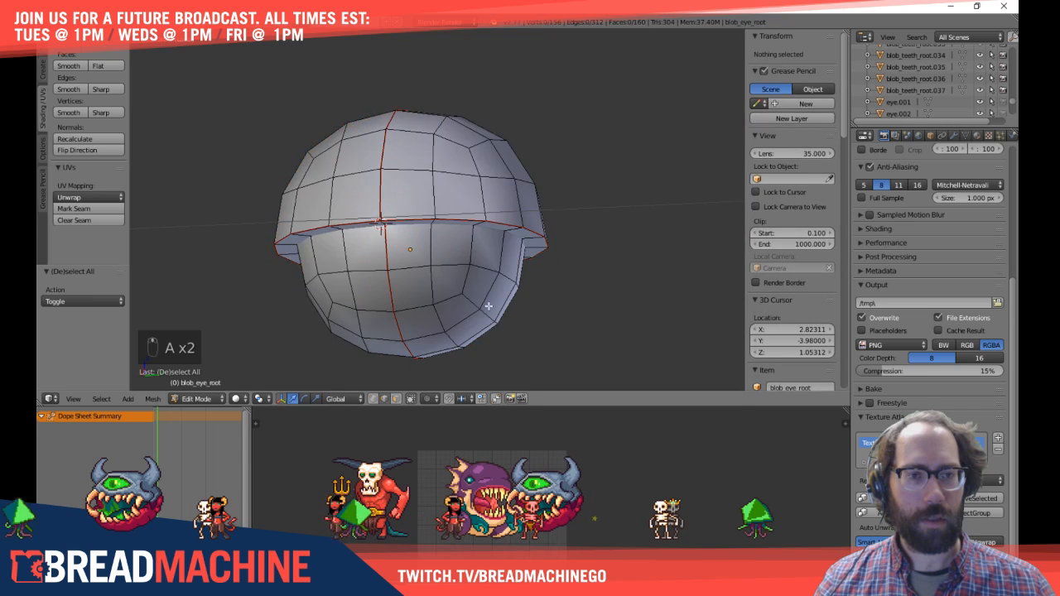
middle_drag(485, 303, 537, 347)
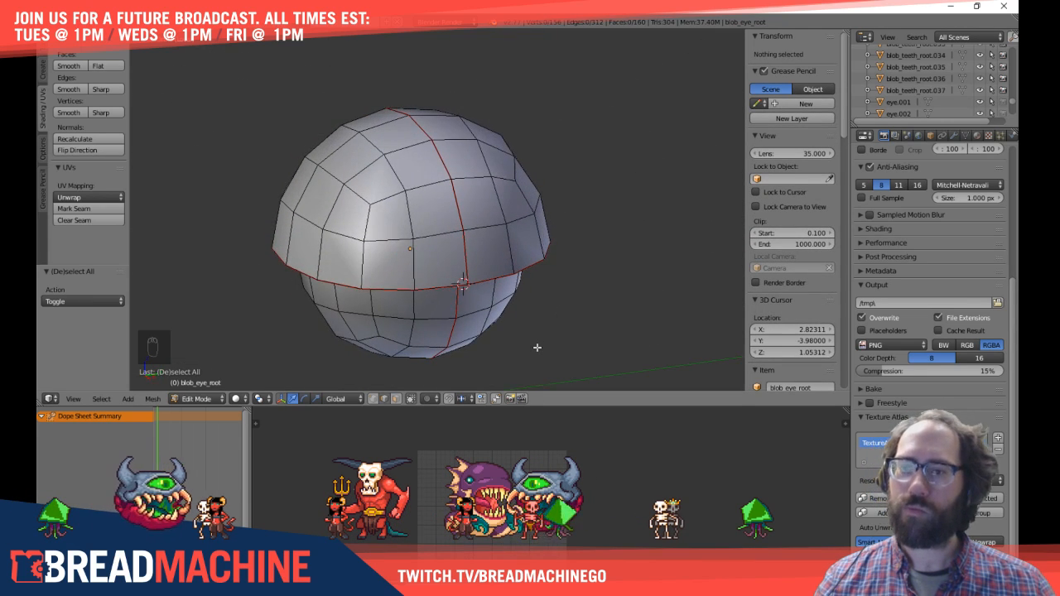
Step: Return to object mode in front view, leave local view to show all models, and scale the eye up to about 1.972
scroll(507, 277, down, 5)
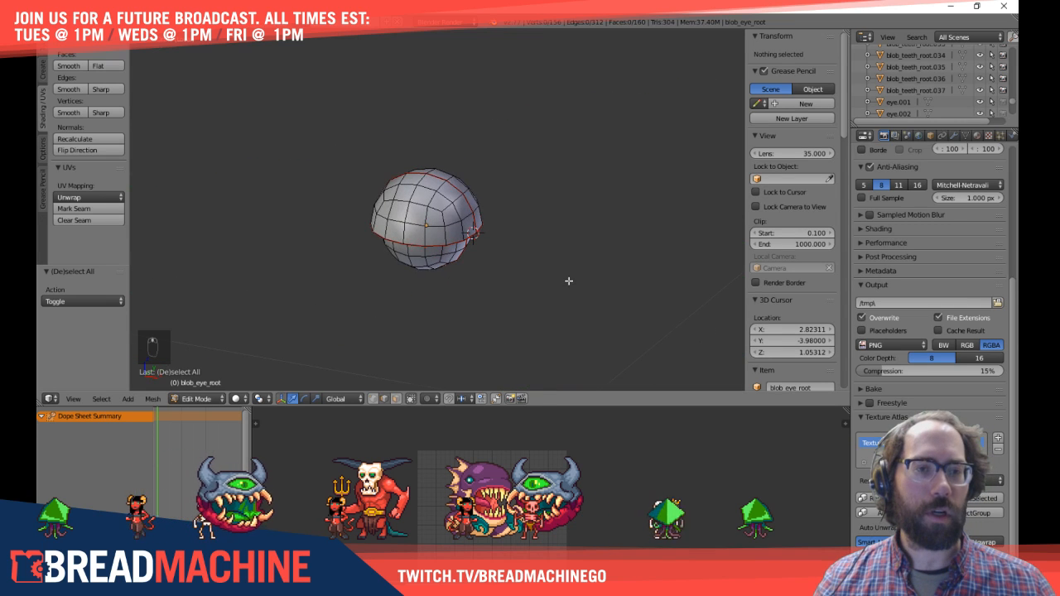
scroll(429, 220, down, 4)
key(KP_7)
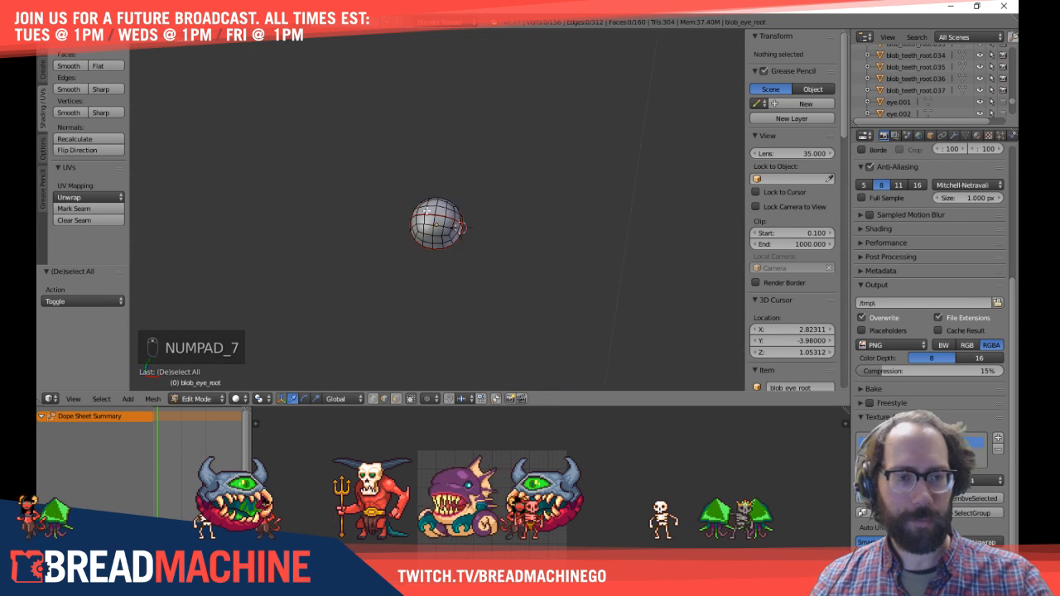
key(KP_1)
key(Tab)
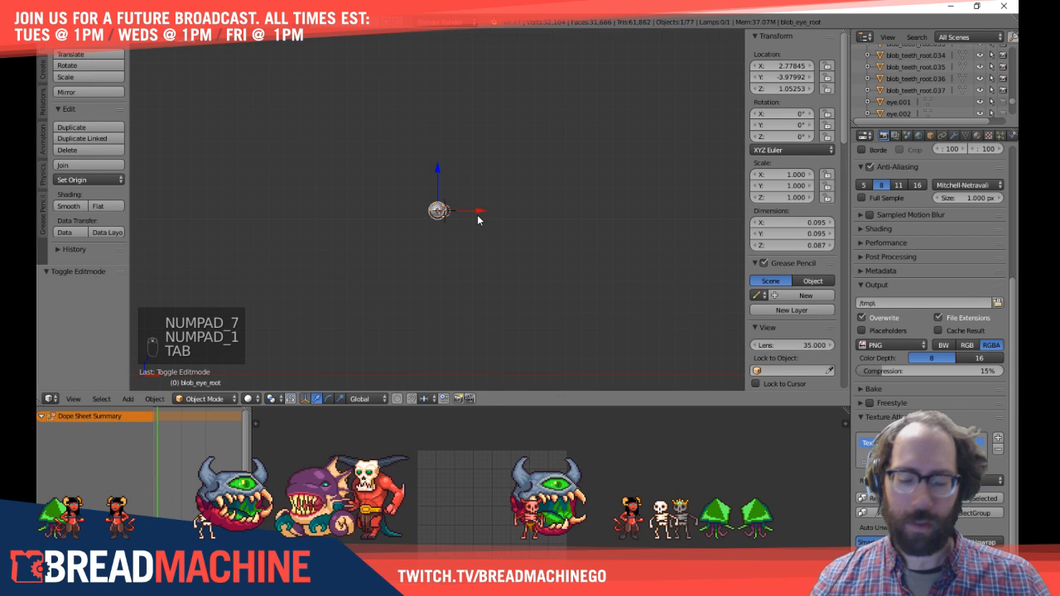
key(KP_Divide)
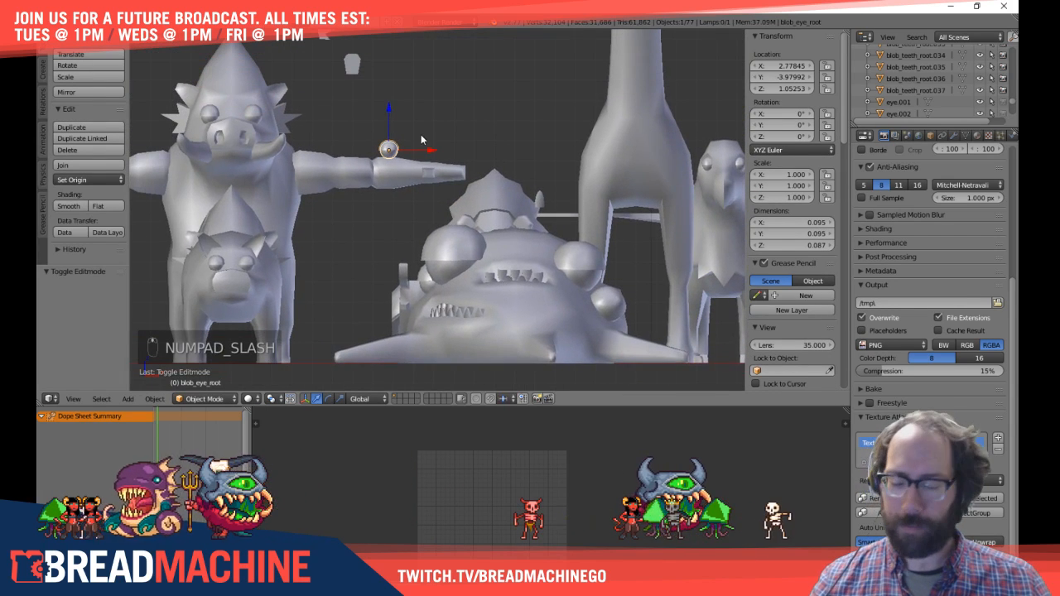
key(s)
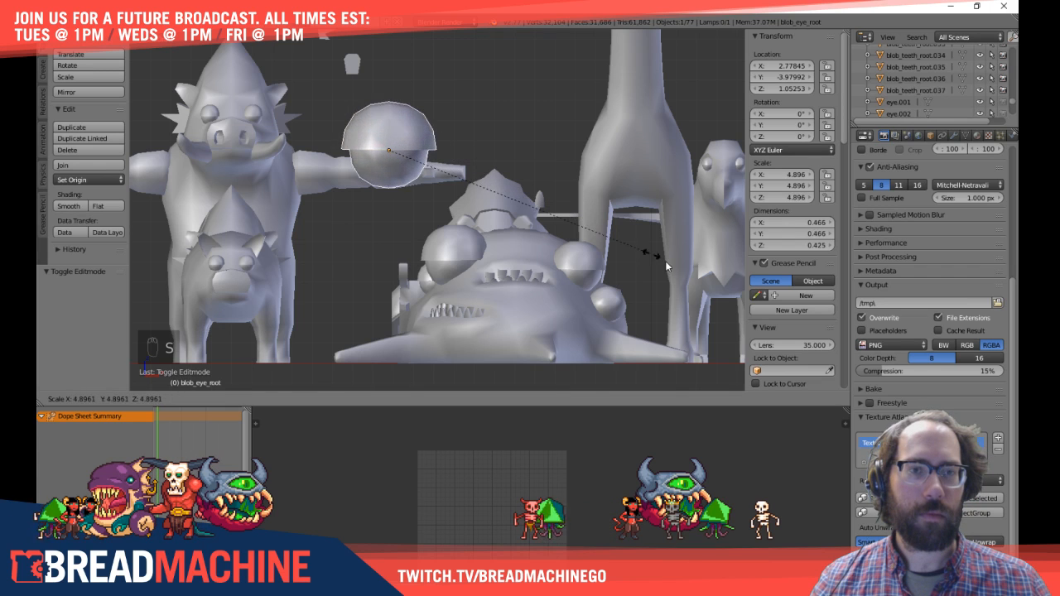
click(506, 212)
key(g)
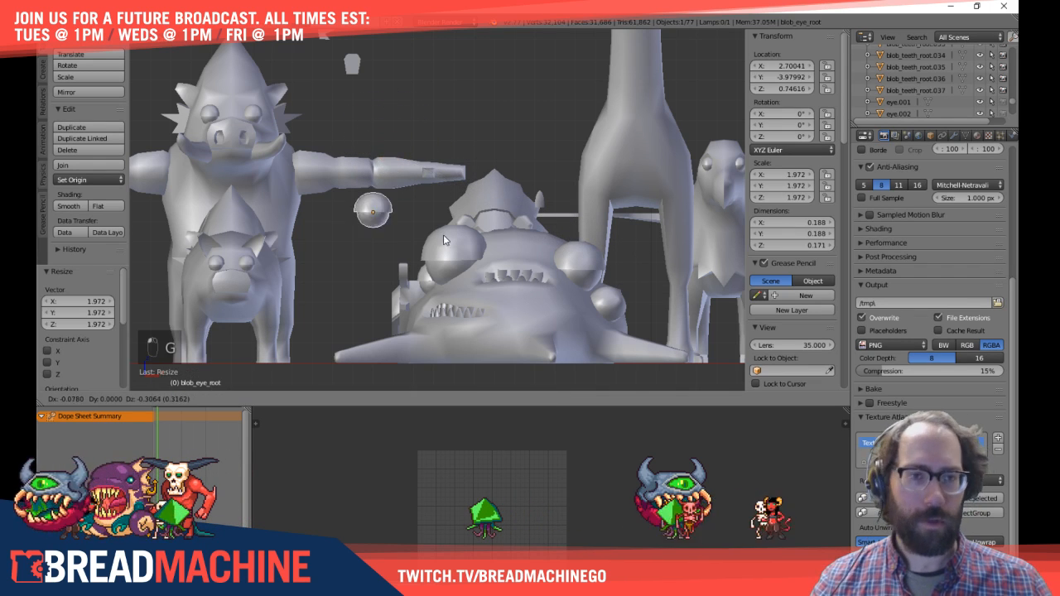
click(461, 269)
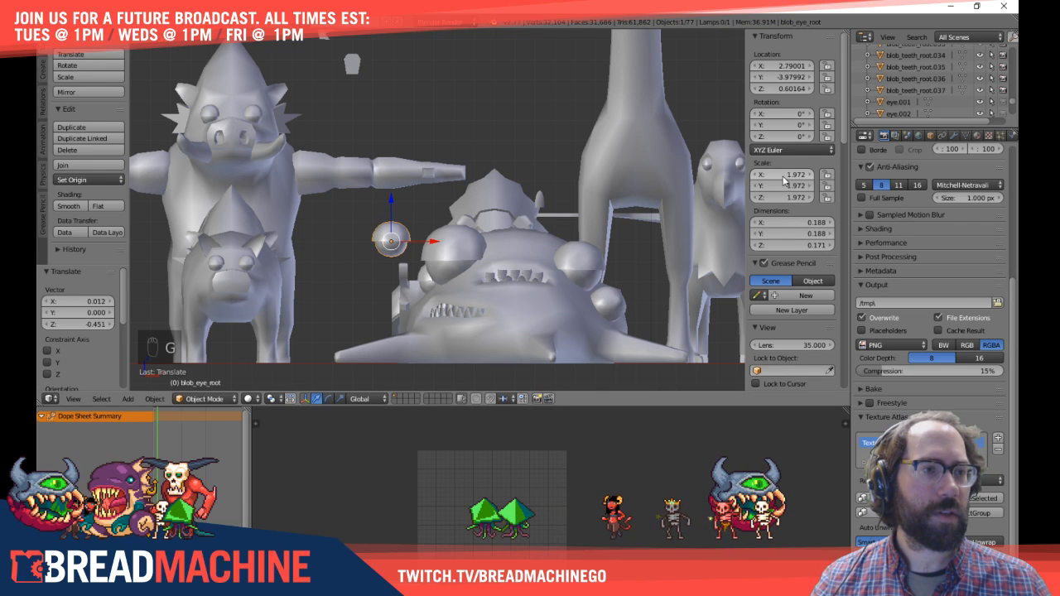
key(ctrl+z)
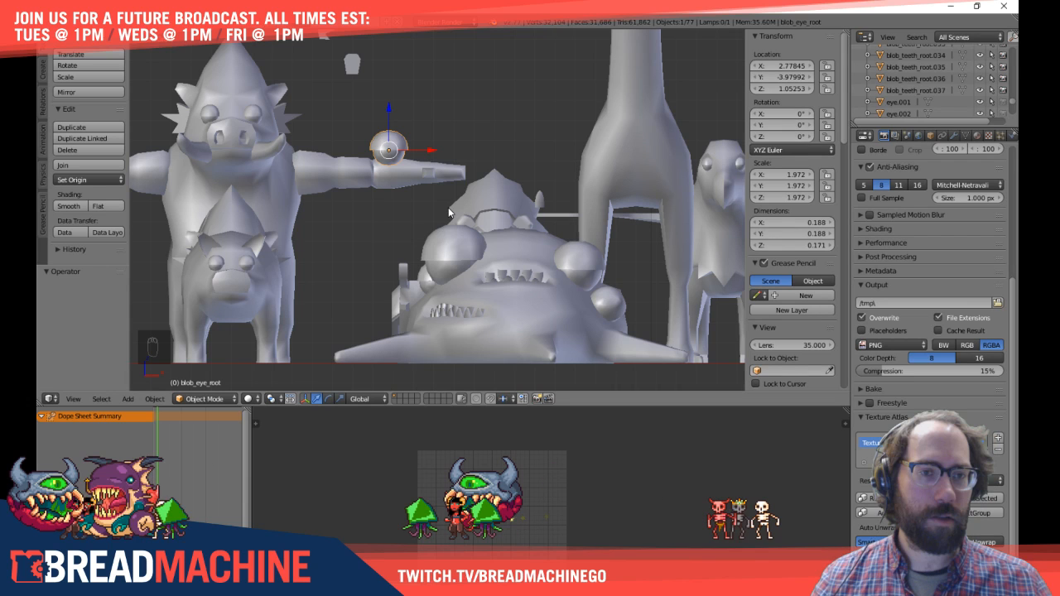
Step: Create a linked duplicate of the eye and place it over the blob's large eye, offset about 0.321 in X and -0.538 in Z
shift+middle_drag(448, 207, 428, 179)
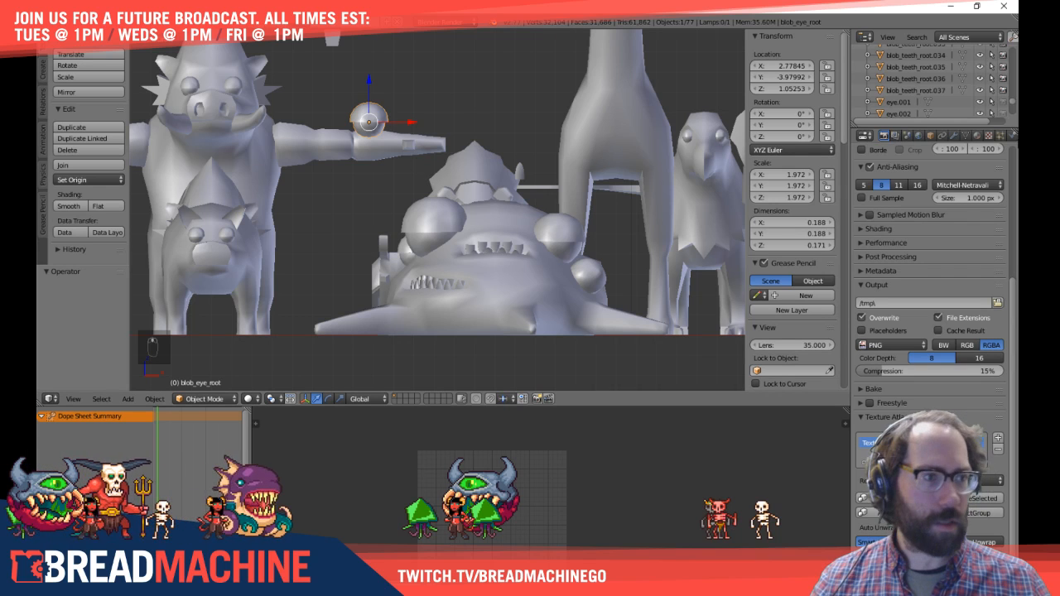
scroll(909, 99, down, 10)
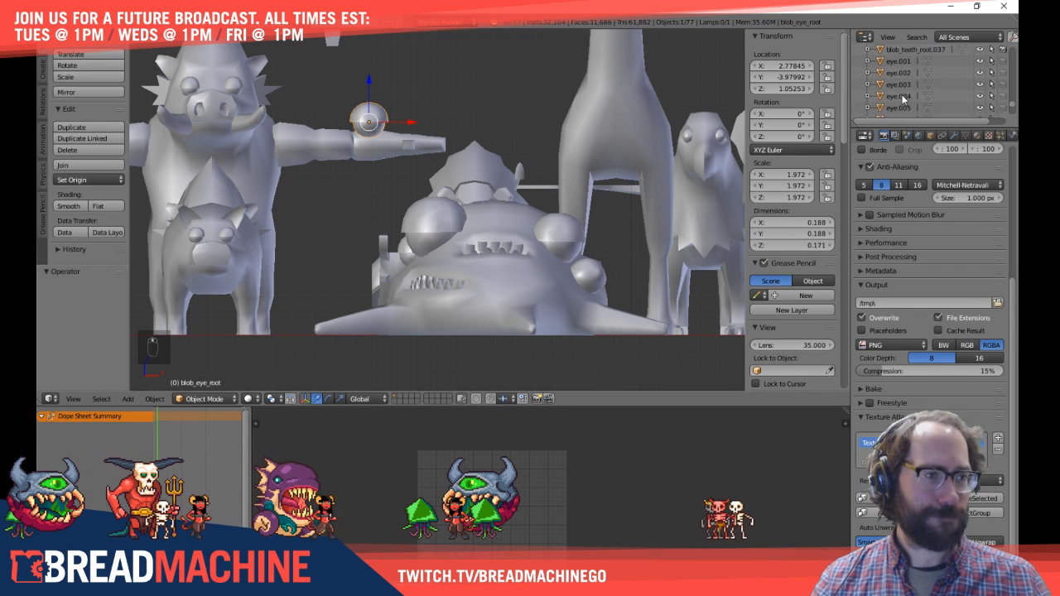
scroll(902, 95, up, 8)
scroll(900, 94, down, 3)
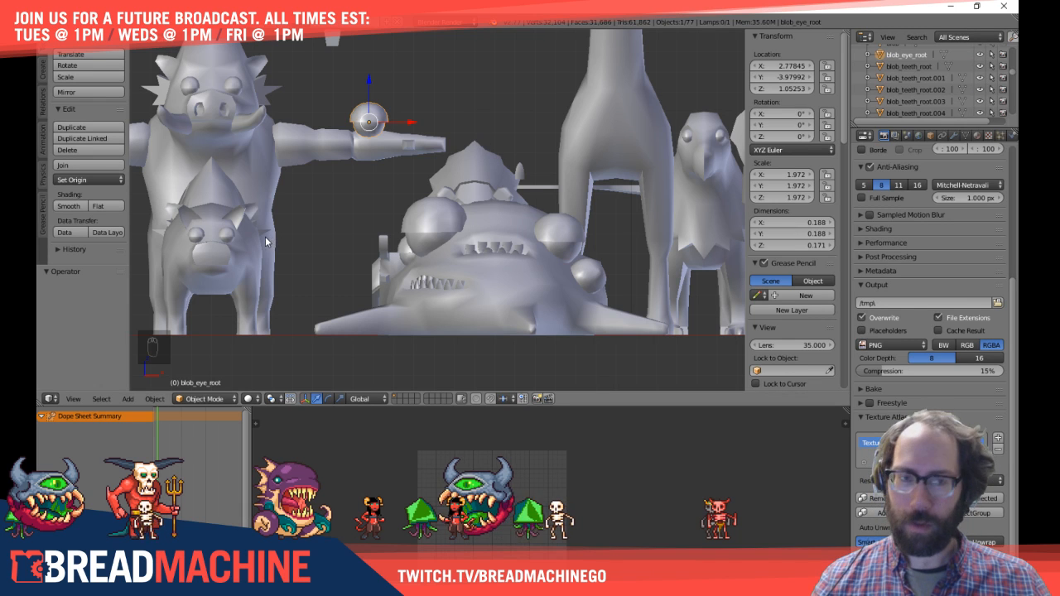
key(alt+d)
click(323, 344)
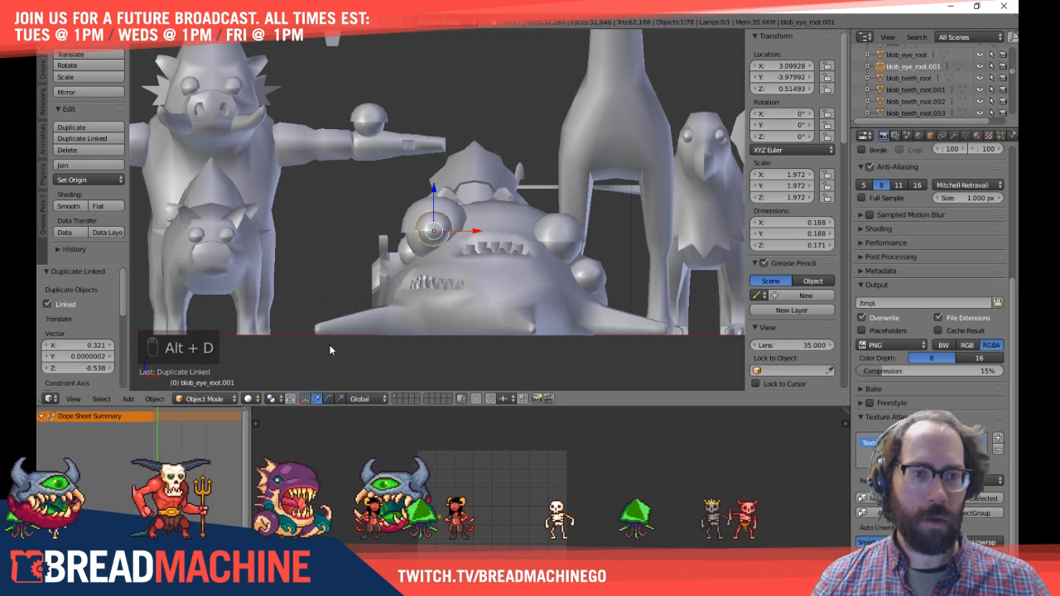
Step: Shift the duplicate eye slightly by about -0.005 in X and -0.010 in Z and enlarge it to a scale of about 3.389
scroll(395, 306, up, 5)
shift+middle_drag(525, 289, 520, 215)
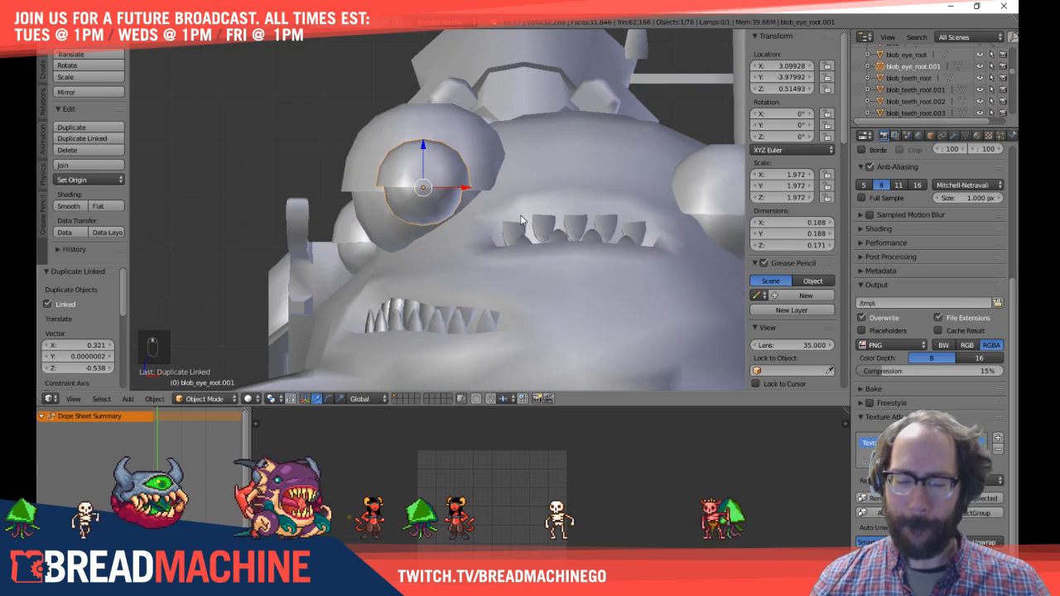
key(g)
click(520, 227)
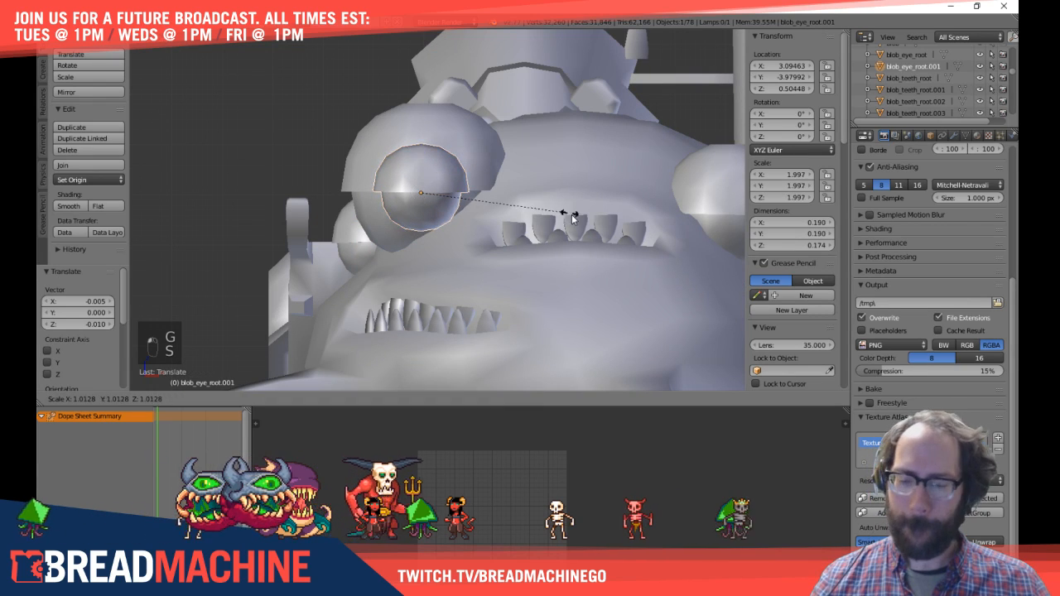
key(s)
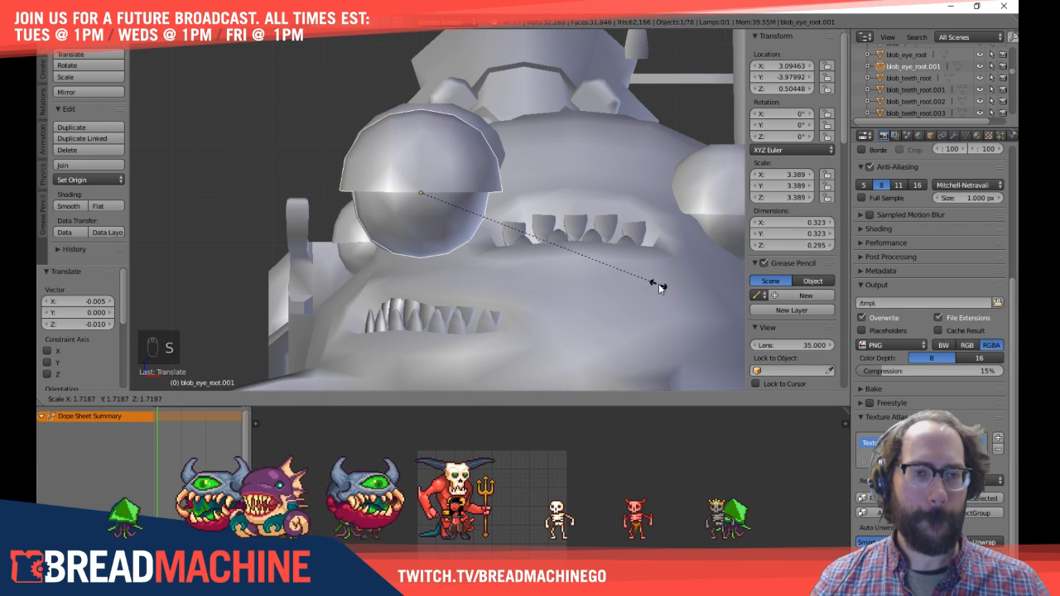
click(659, 283)
Step: Nudge the duplicate eye along X to about 3.109 and enlarge it to a scale of about 3.657
scroll(511, 175, down, 3)
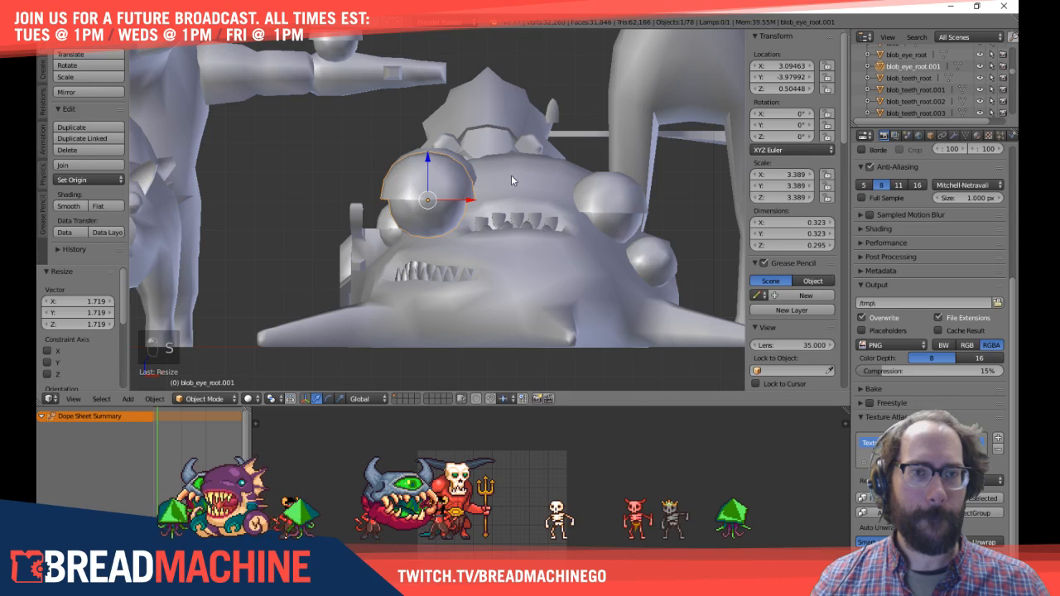
key(Tab)
key(Tab)
mouse_move(480, 196)
shift+middle_down()
mouse_move(468, 228)
mouse_move(463, 200)
shift+middle_up()
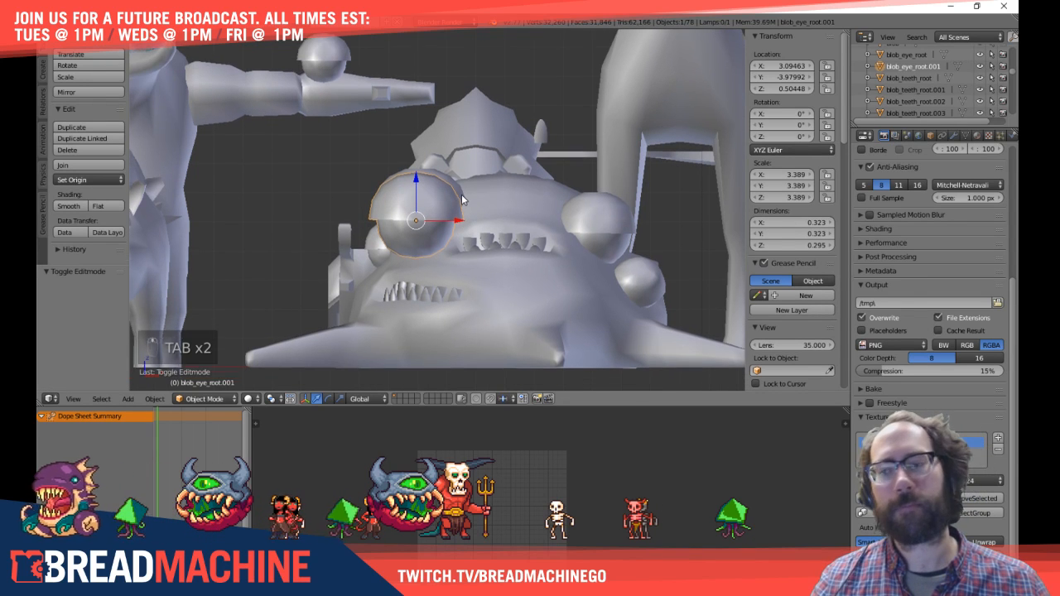
scroll(462, 199, up, 4)
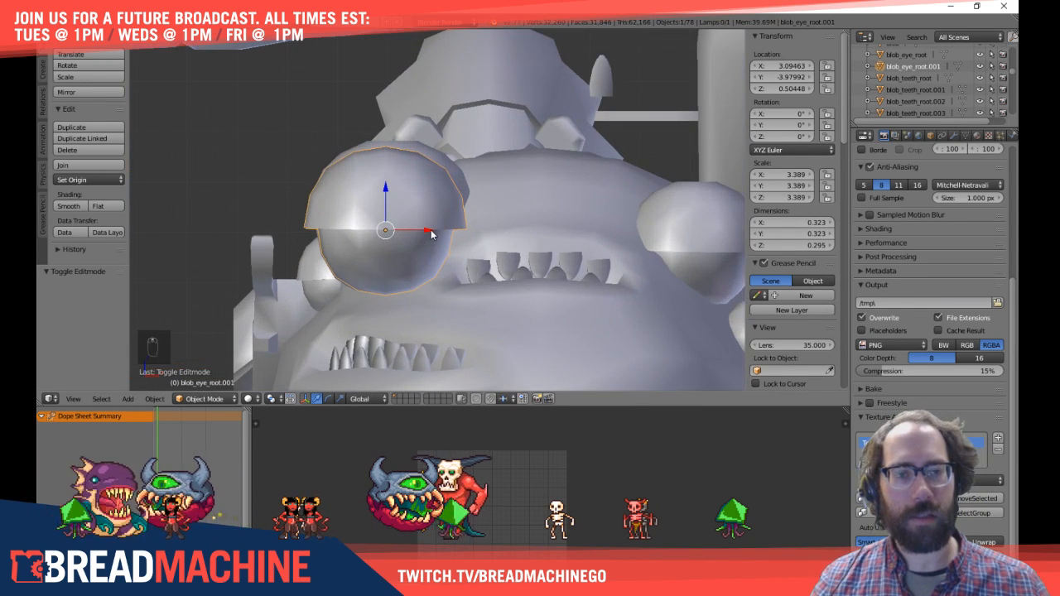
drag(430, 234, 438, 230)
key(s)
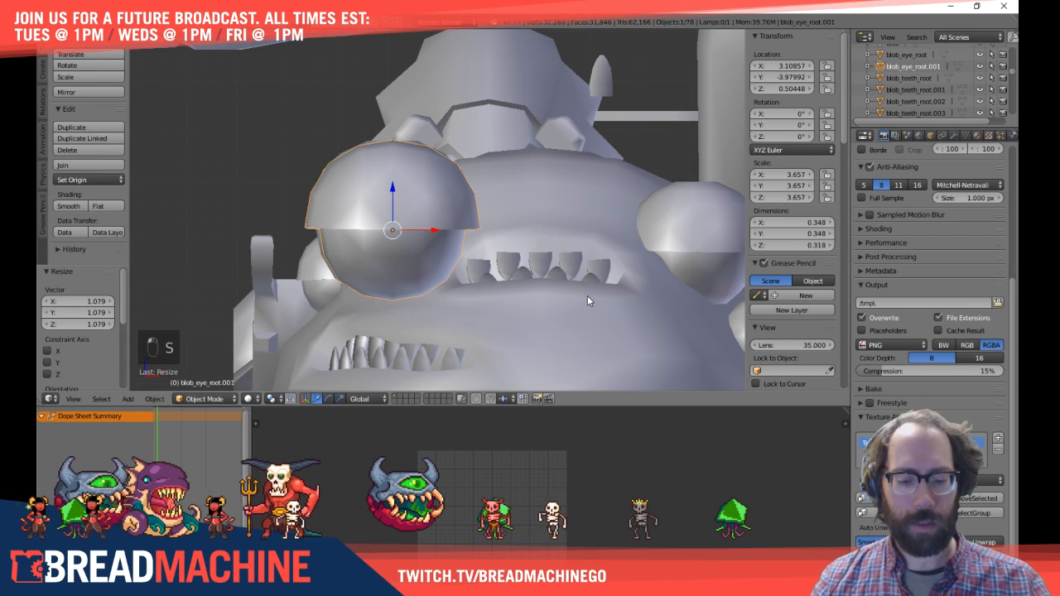
Step: In top view, move the duplicate eye about 0.519 along Y onto the blob's large eye
key(KP_7)
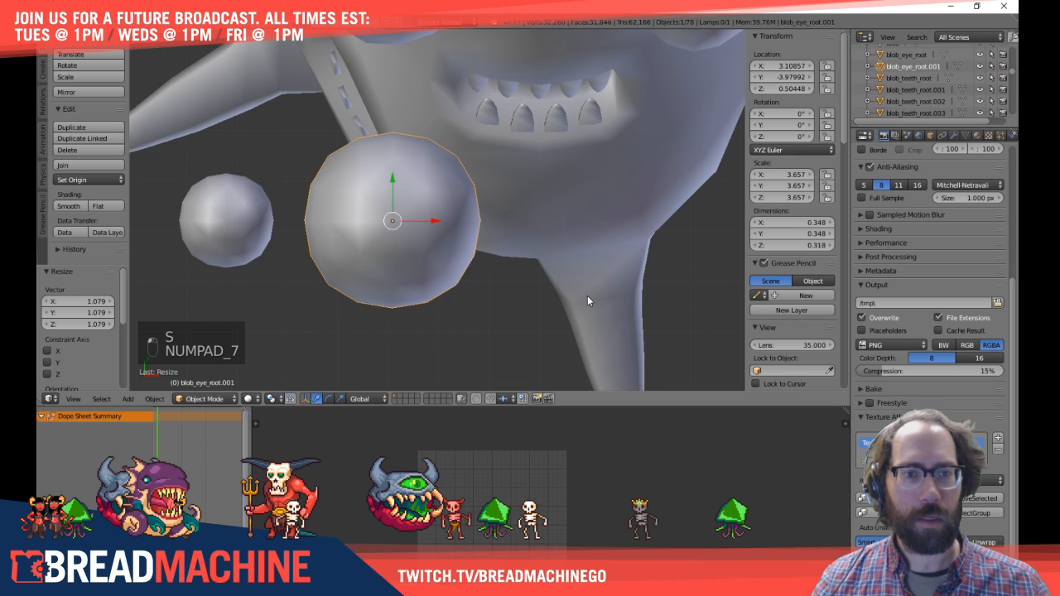
shift+middle_drag(435, 198, 429, 329)
key(g)
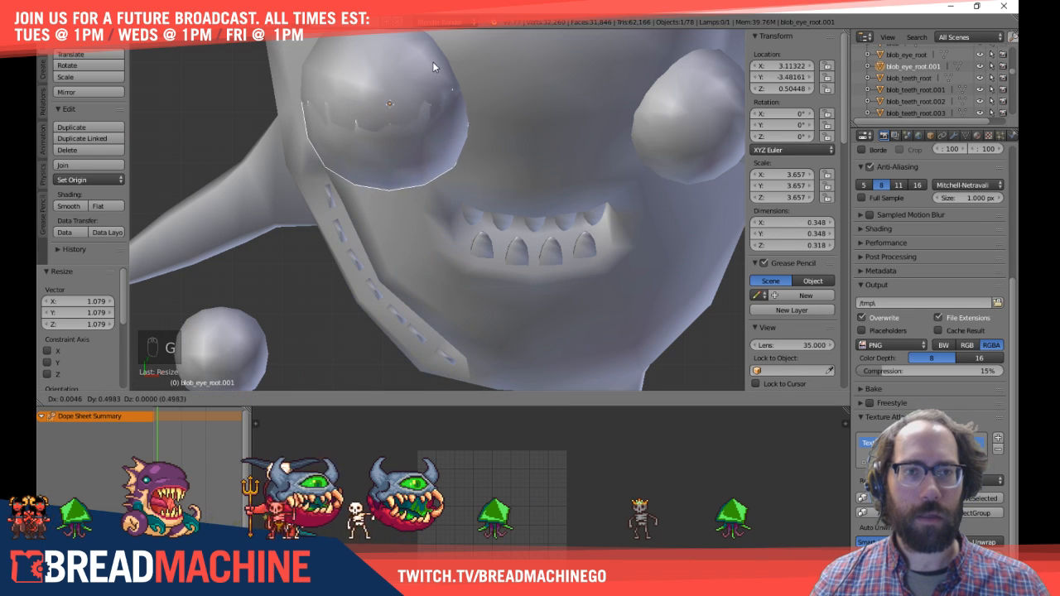
click(433, 53)
Step: Shrink the duplicate eye to a scale of about 3.596 and check its mesh over the old eye in wireframe
shift+middle_drag(433, 55, 423, 158)
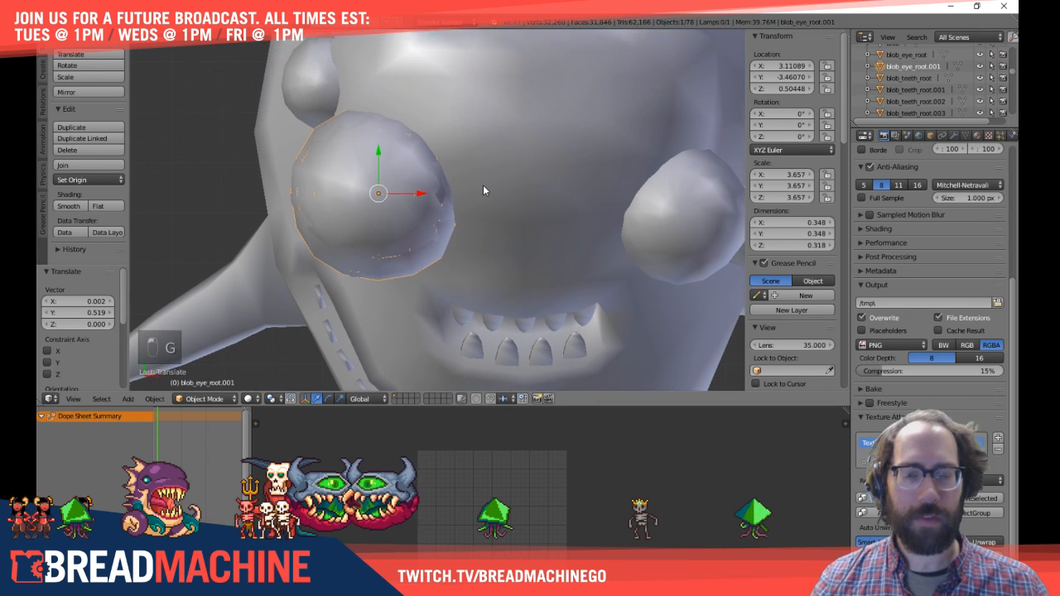
key(s)
right_click(546, 231)
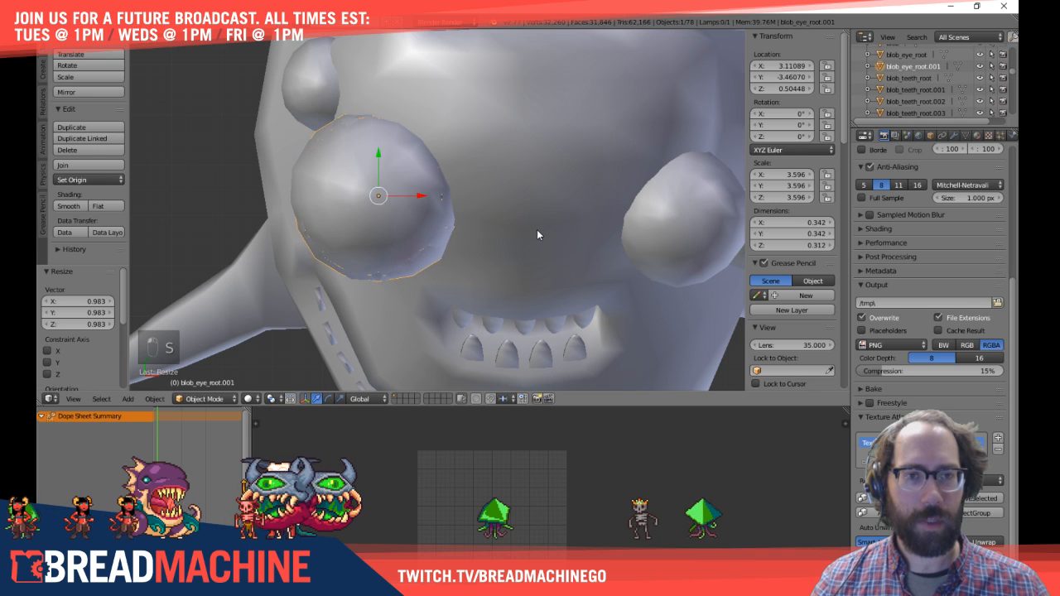
key(Tab)
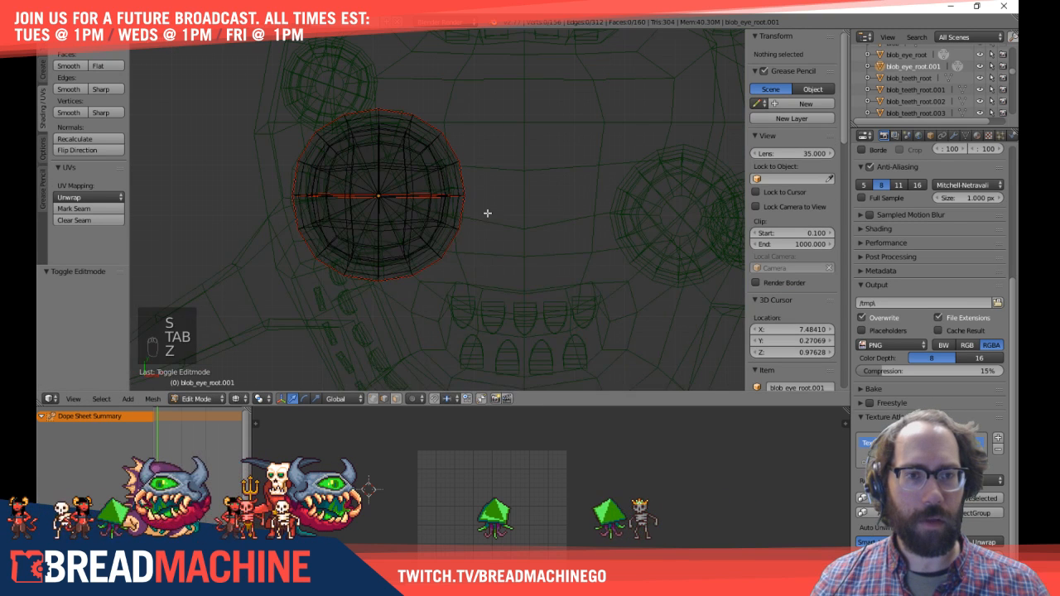
key(z)
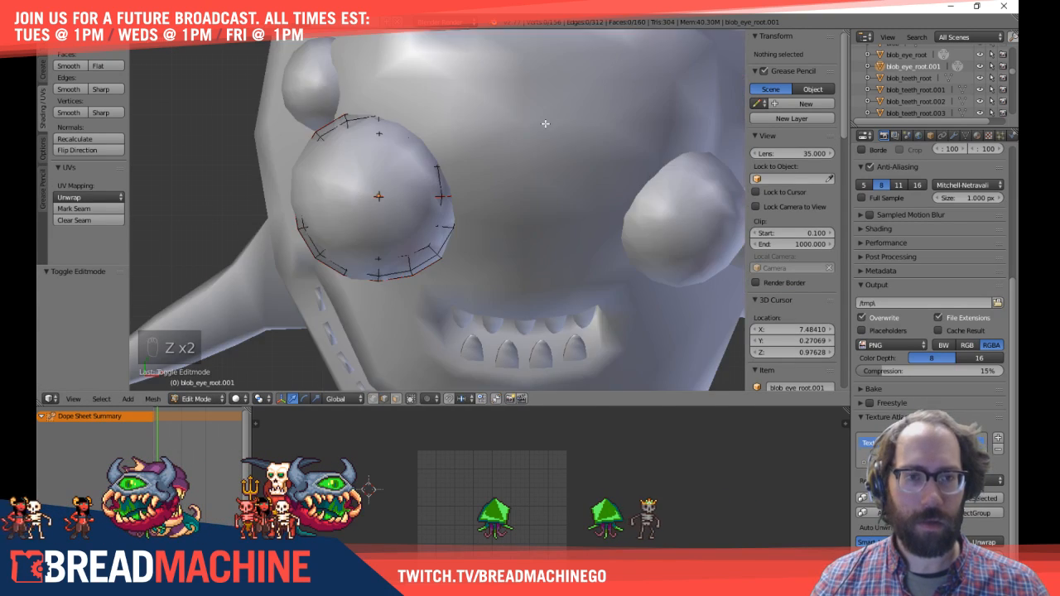
key(Tab)
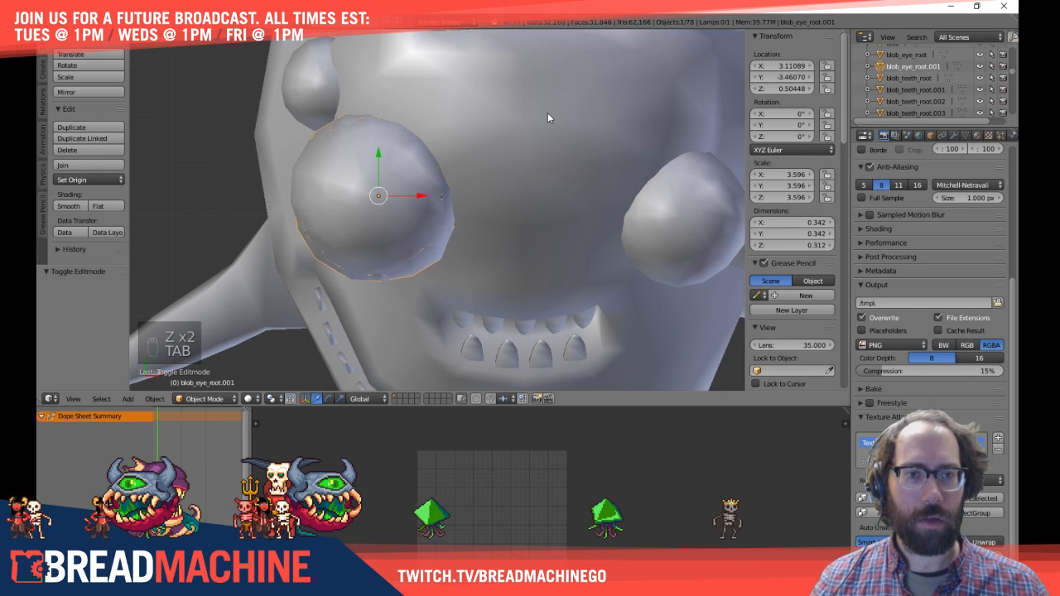
Step: Delete the old large eye under the duplicate and rotate the duplicate to about -62.5° around Z
click(342, 182)
right_click(374, 189)
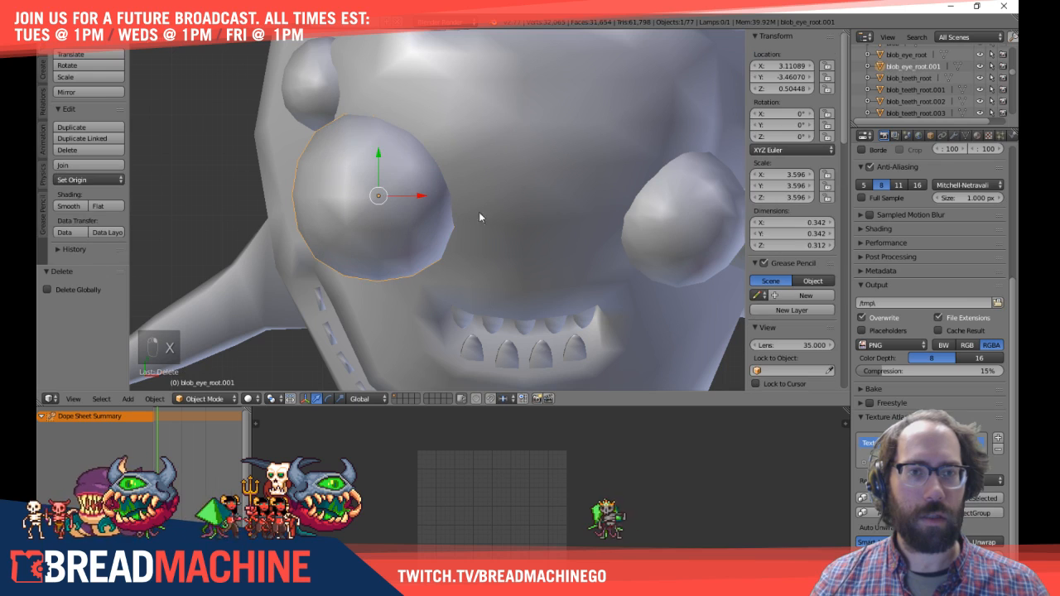
key(r)
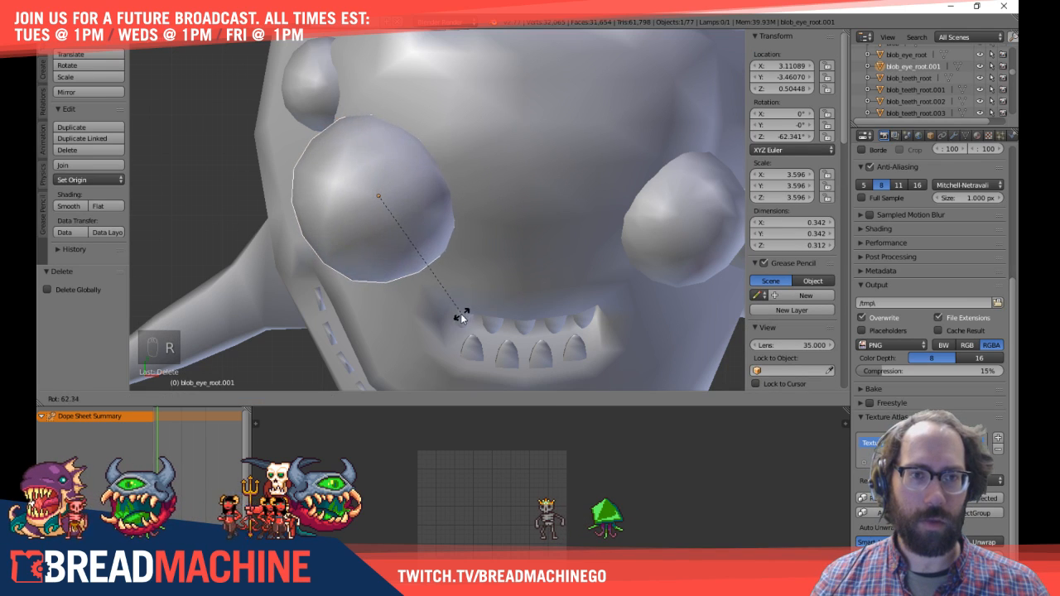
click(458, 311)
key(Tab)
middle_drag(506, 279, 459, 254)
key(Tab)
Step: Deselect everything and save the file over the existing version
key(a)
key(a)
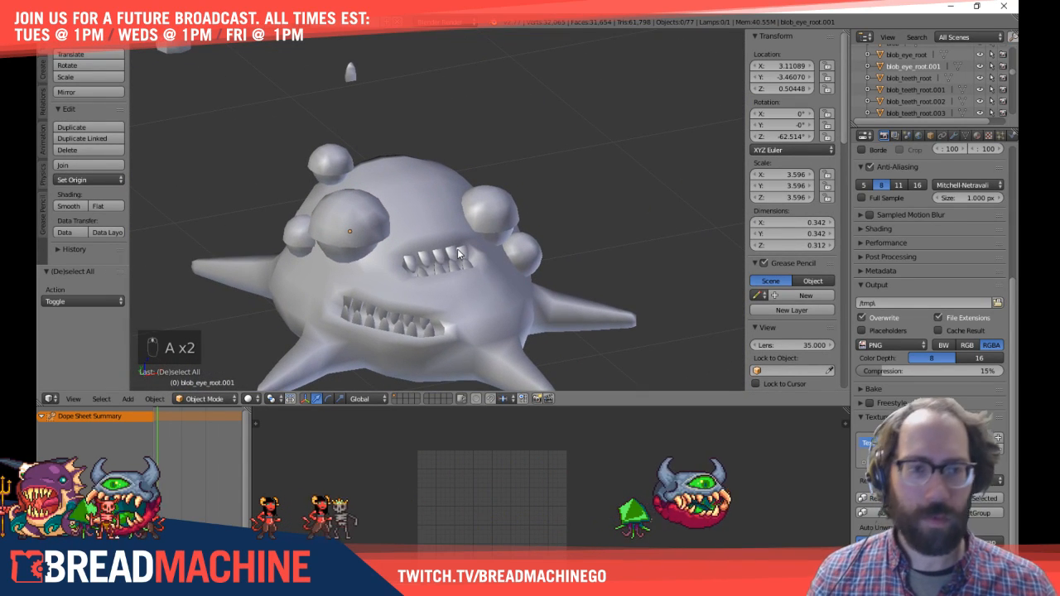
key(ctrl+s)
click(456, 254)
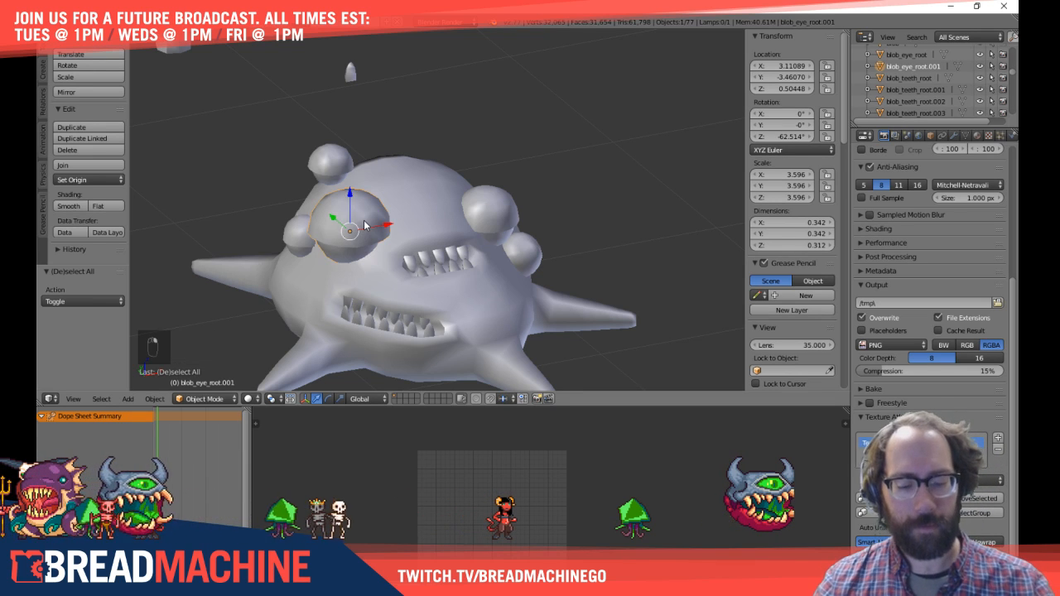
Step: In front view, make a linked duplicate of the large eye and move it to about X 3.858, Z 0.470
key(KP_1)
shift+middle_drag(363, 224, 297, 221)
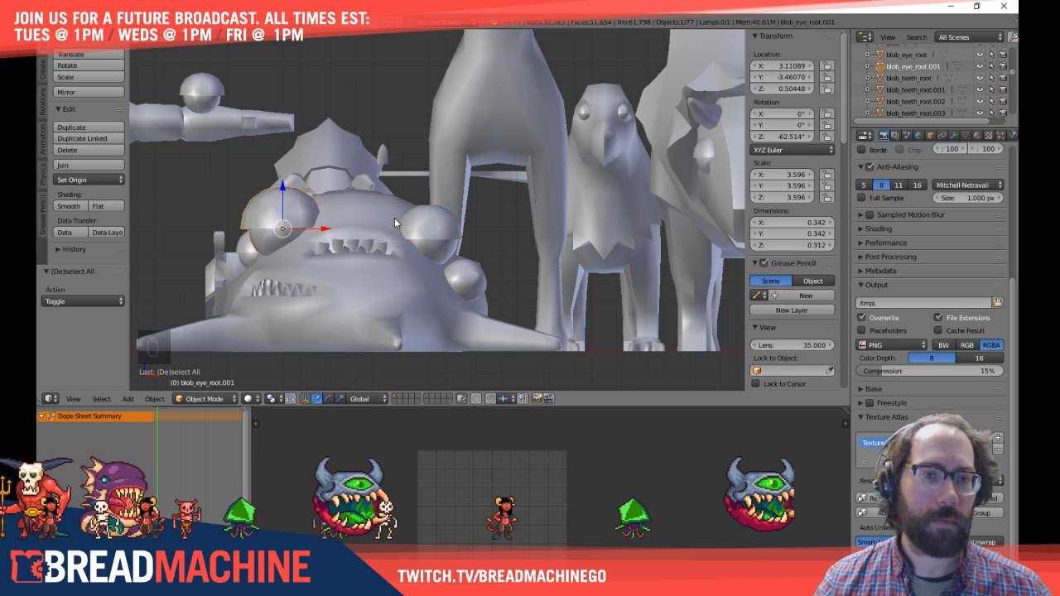
key(alt+d)
click(572, 226)
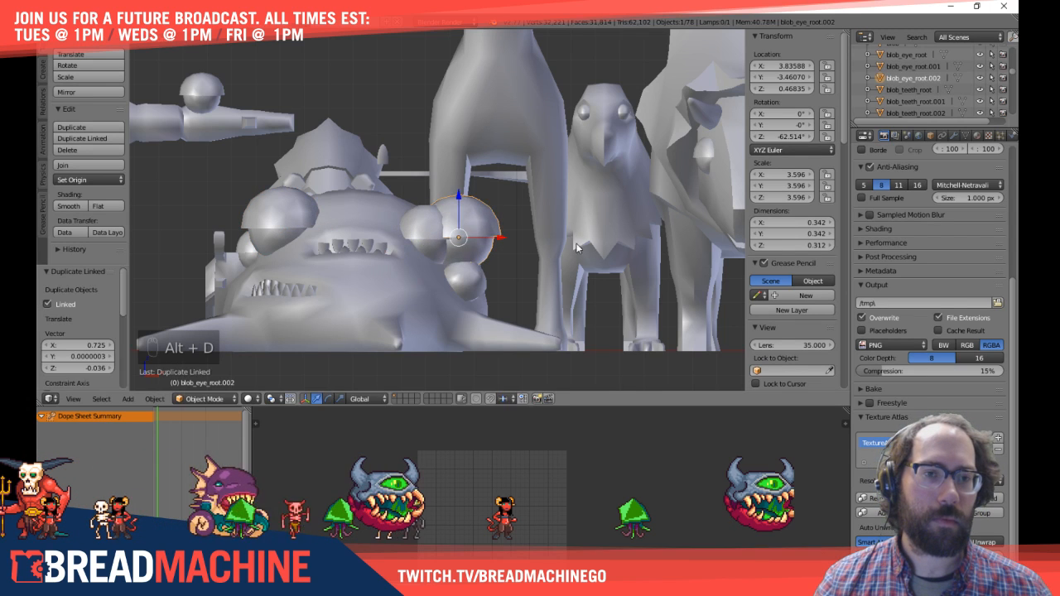
scroll(624, 287, up, 4)
key(g)
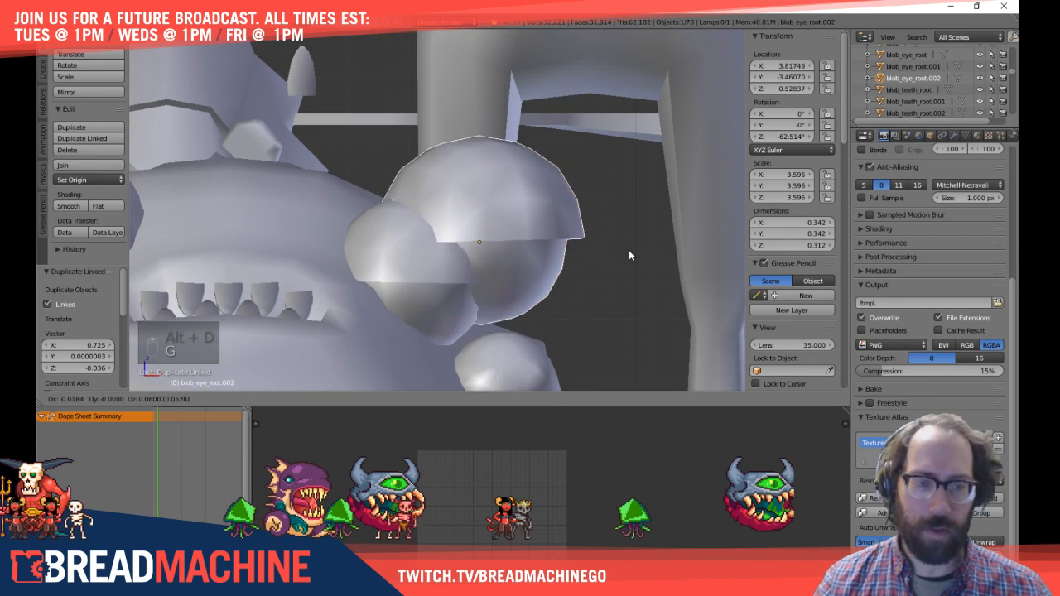
click(655, 288)
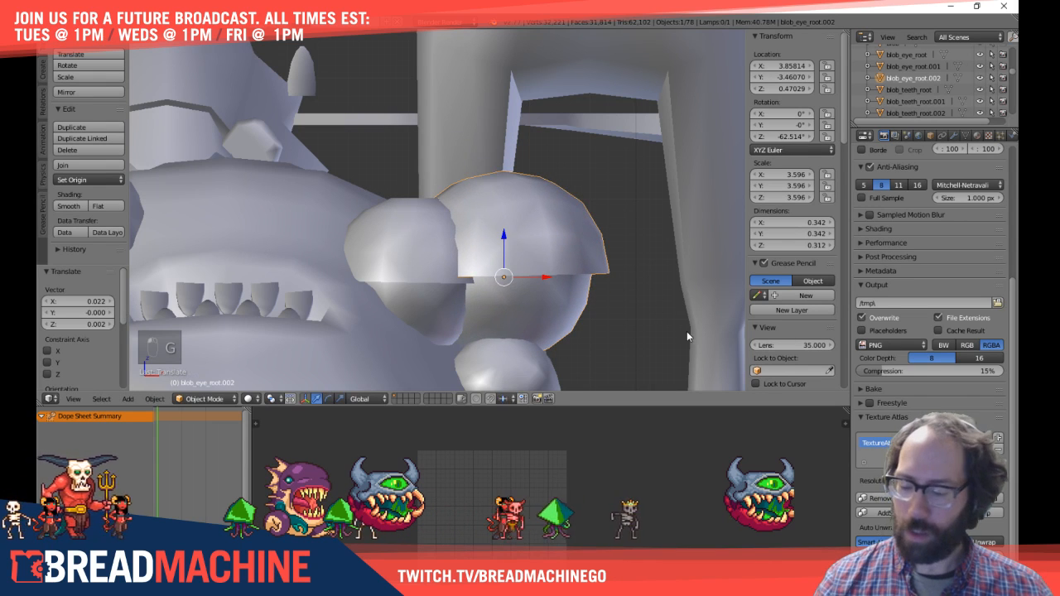
Step: Shrink the new linked eye to a scale of about 2.533 and rotate it to about 38.7° around Z
key(s)
click(633, 319)
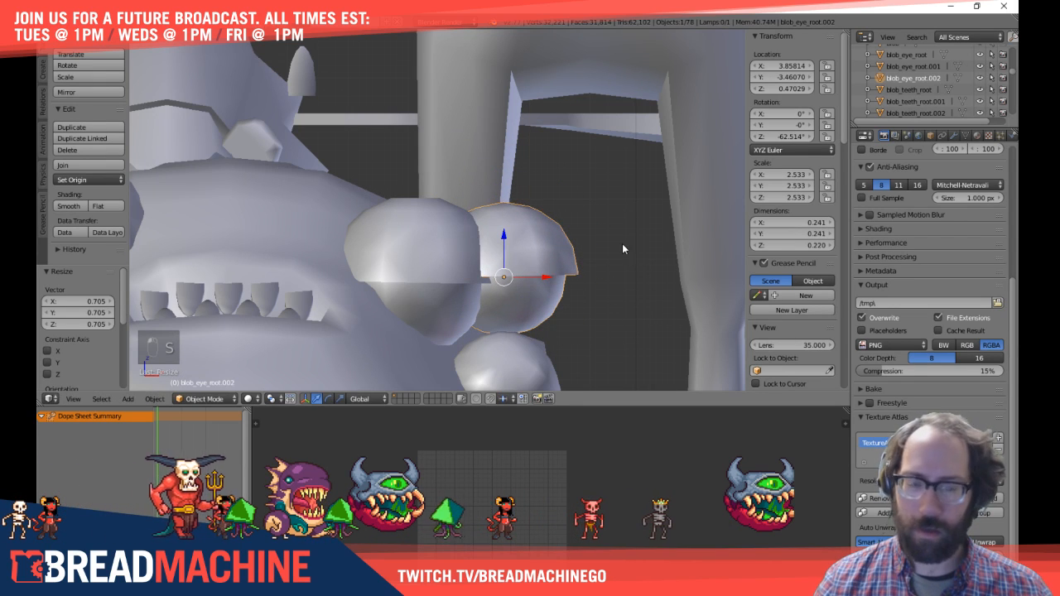
key(KP_7)
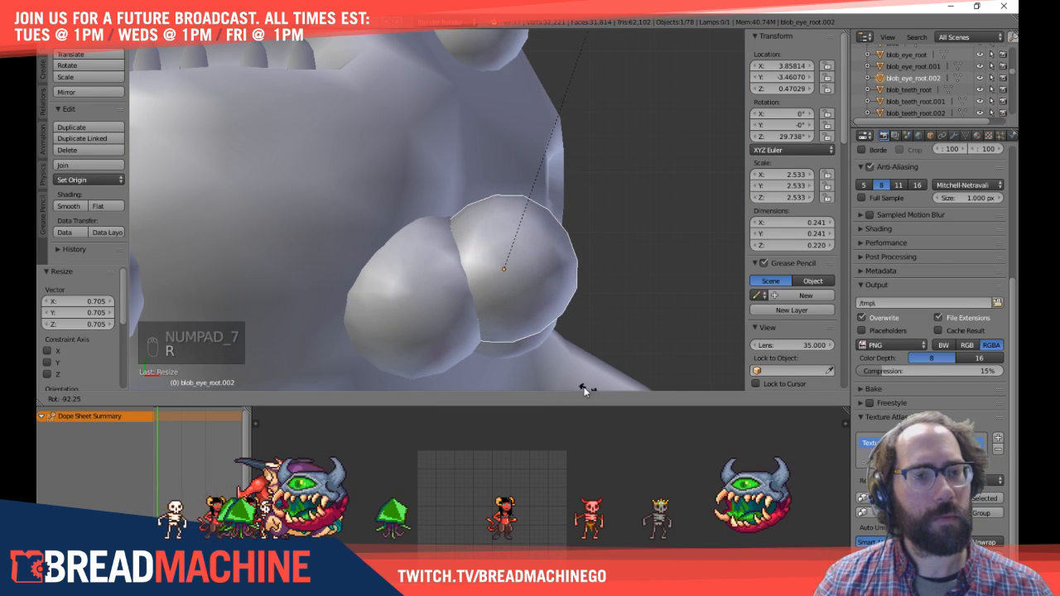
key(r)
click(550, 364)
key(Tab)
key(Tab)
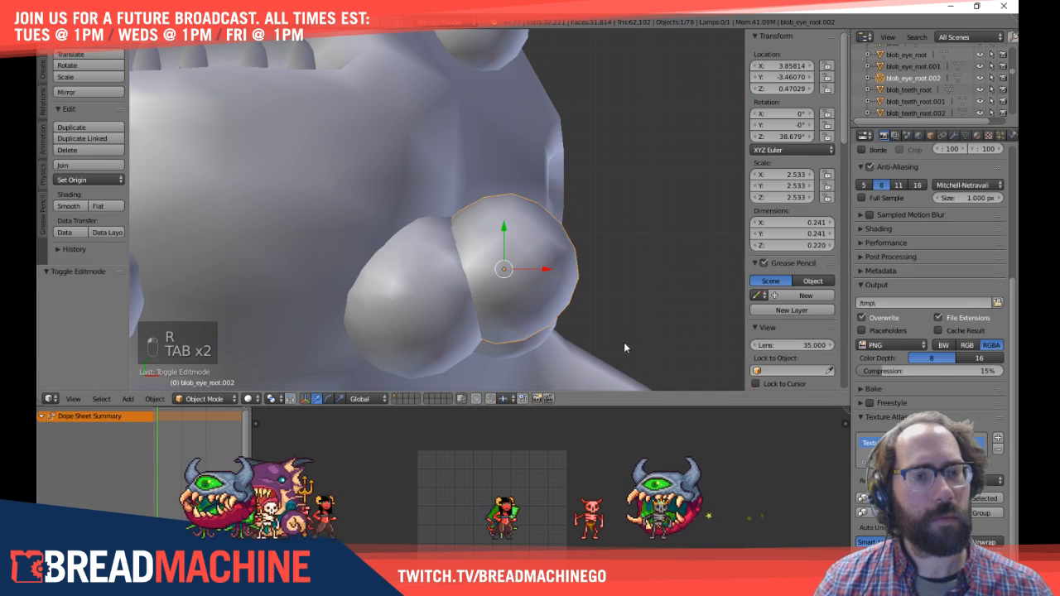
Step: Move the linked eye onto the old eye at about X 3.720, Y -3.507 and enlarge it to a scale of about 2.680
key(g)
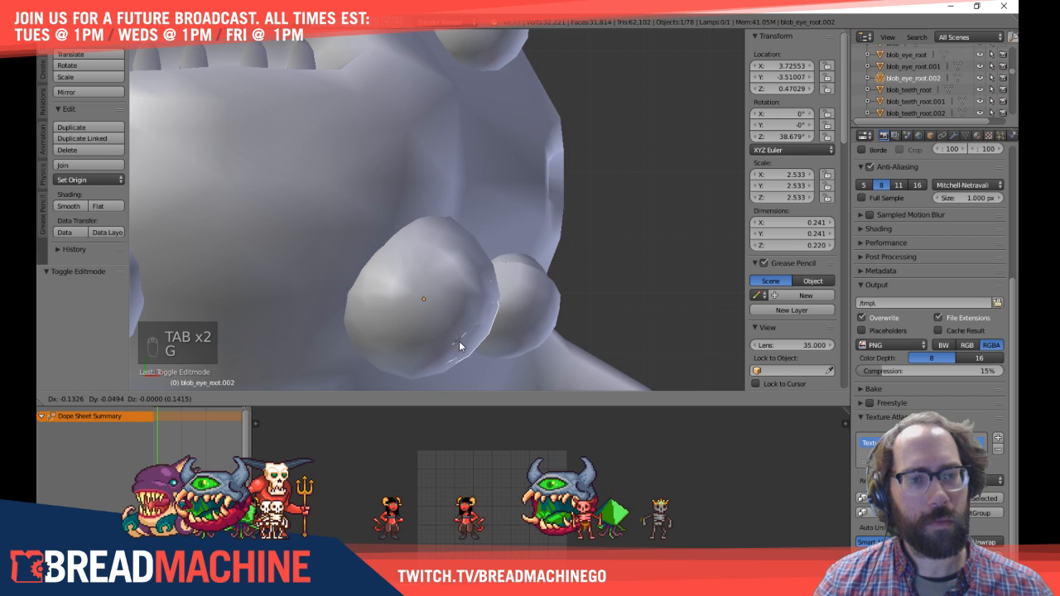
click(456, 339)
key(s)
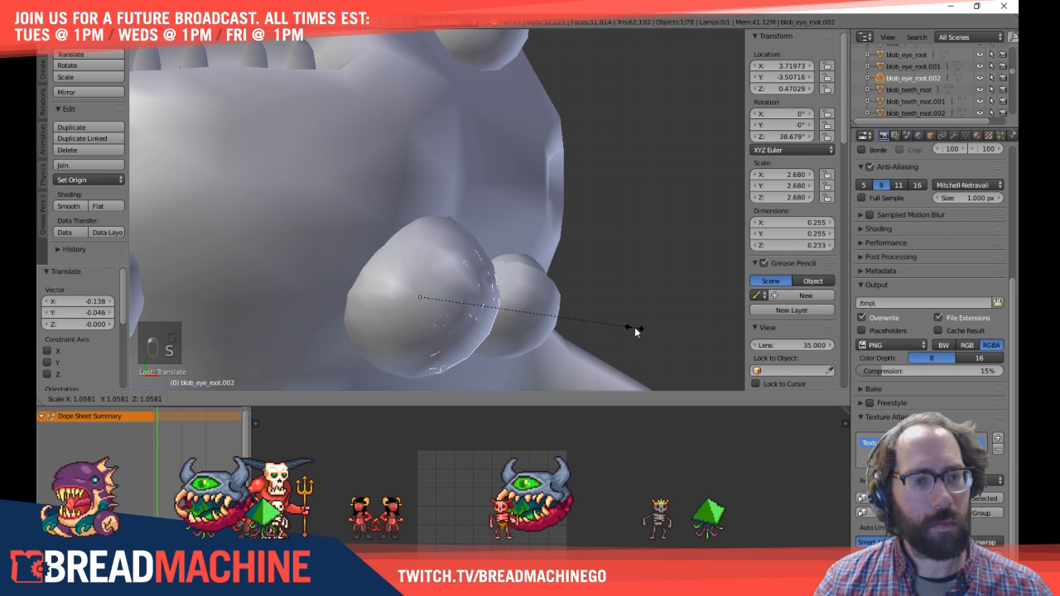
click(634, 327)
Step: In front view, lower the linked eye by about 0.012 along Z and enlarge it to a scale of about 2.926
key(KP_1)
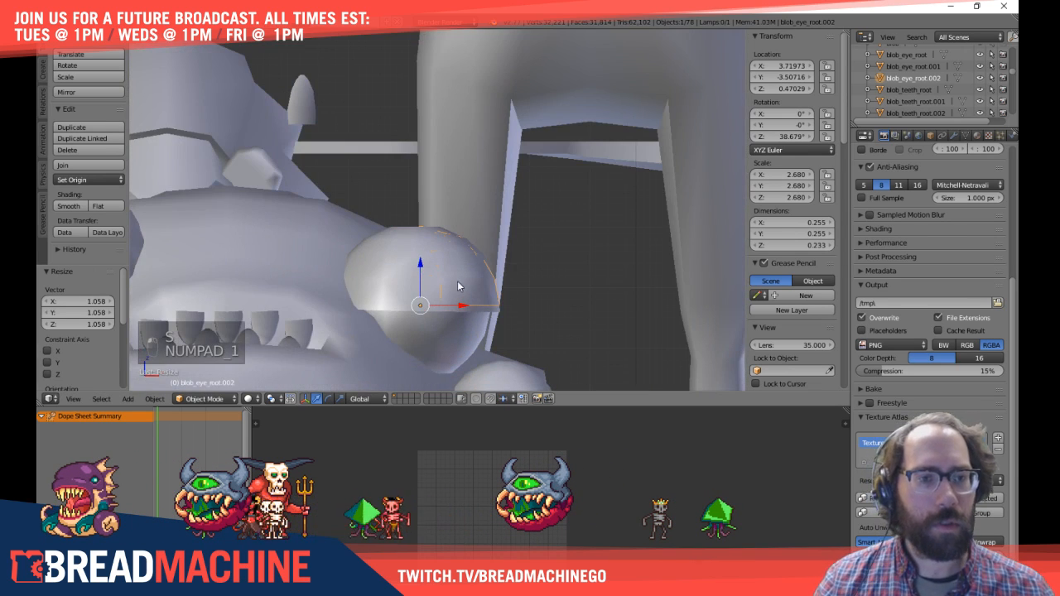
key(g)
key(z)
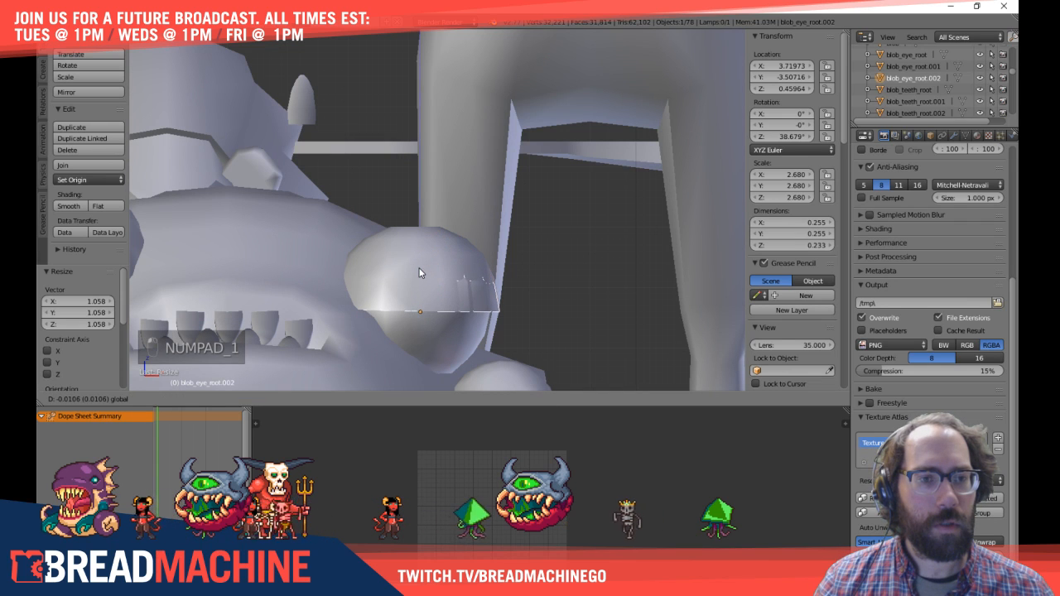
click(420, 274)
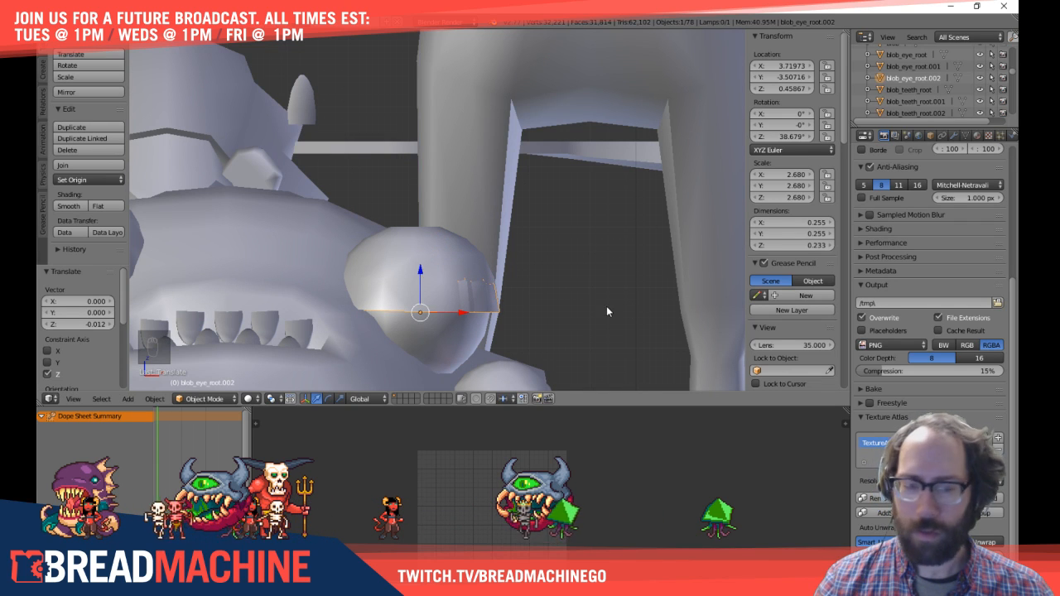
key(s)
click(630, 317)
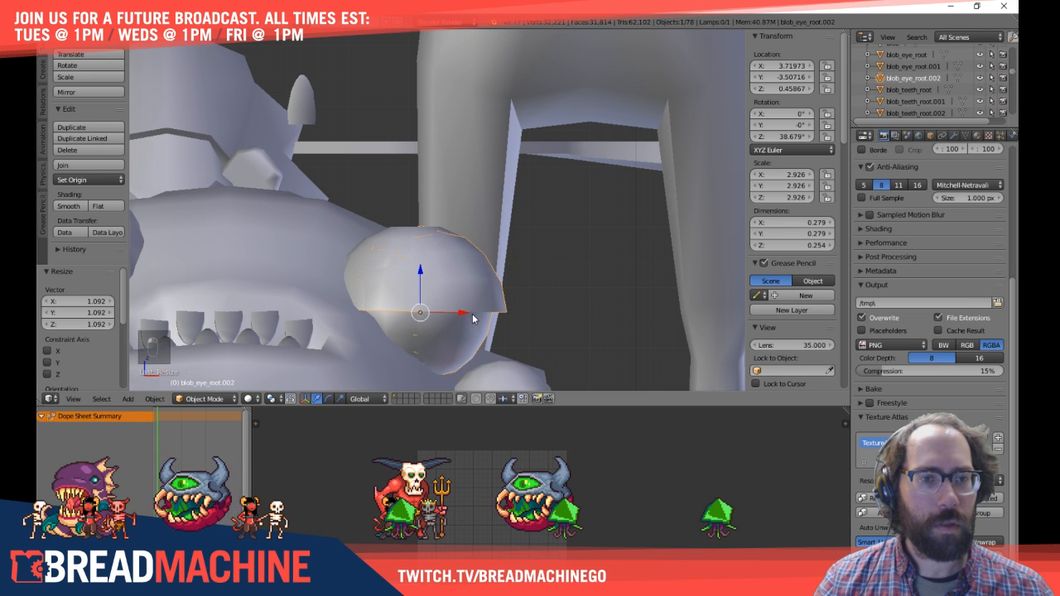
Step: In top view, shift the linked eye about -0.013 in X and 0.005 in Y, and delete the old eye it overlaps
key(KP_7)
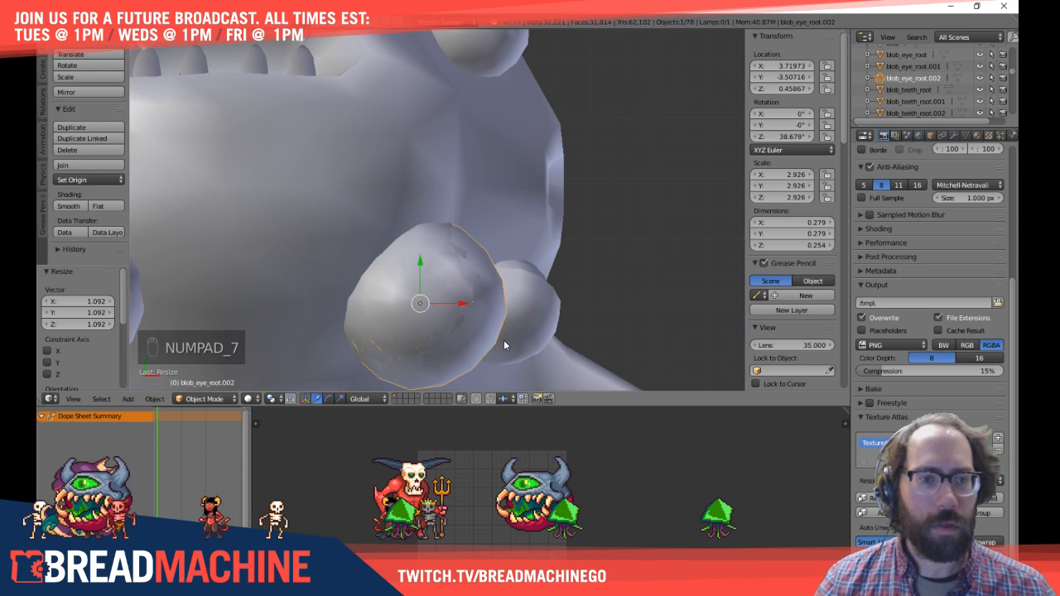
key(g)
click(497, 337)
right_click(493, 336)
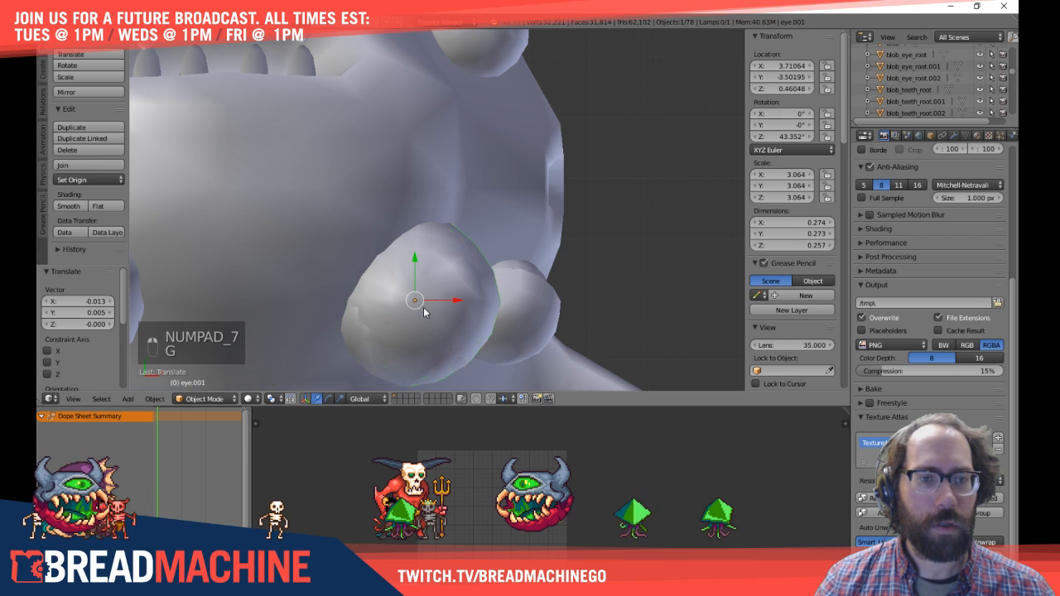
scroll(446, 327, down, 1)
key(x)
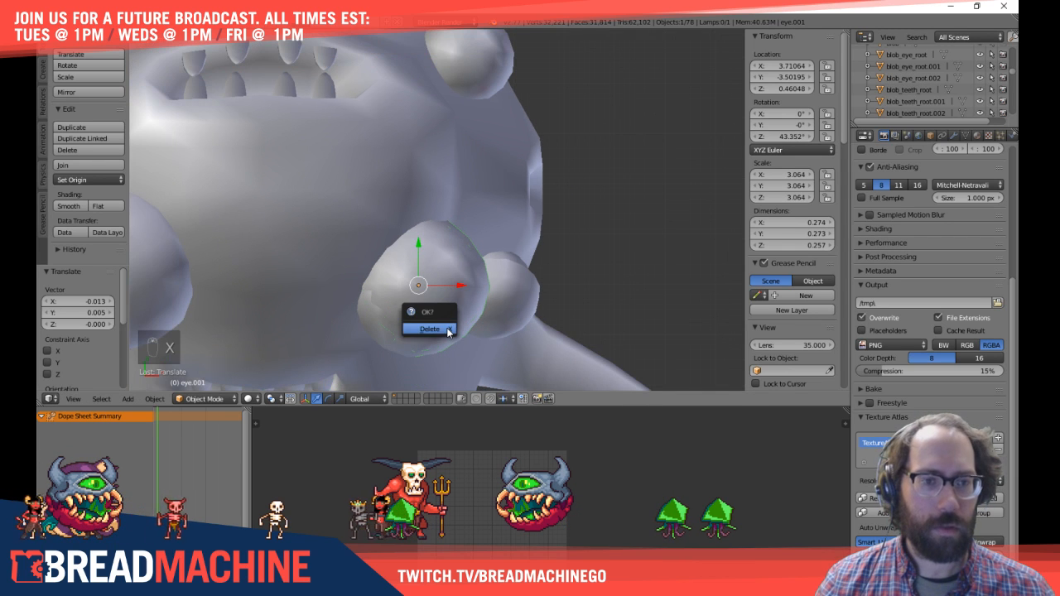
click(447, 329)
Step: Reselect the linked eye and rotate it to about 43.8° around Z in top view
scroll(451, 338, down, 3)
middle_drag(426, 338, 372, 324)
right_click(420, 256)
key(Tab)
key(Tab)
key(KP_7)
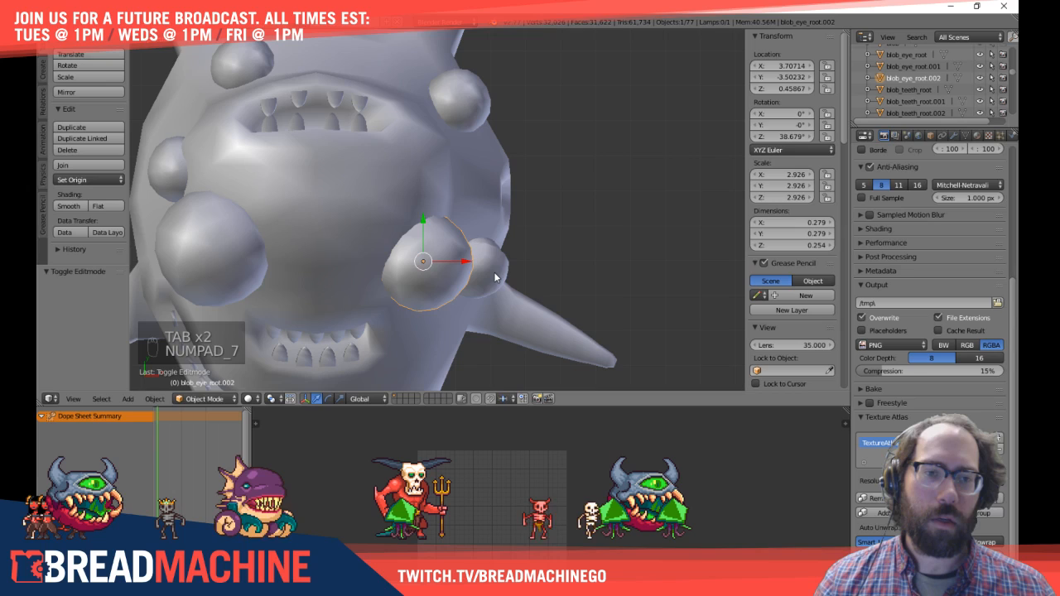
key(r)
click(502, 364)
Step: Make another linked duplicate of the eye, offset about 0.434 in Y and -0.227 in Z toward the blob's side eye
middle_drag(464, 322, 490, 262)
scroll(461, 273, up, 3)
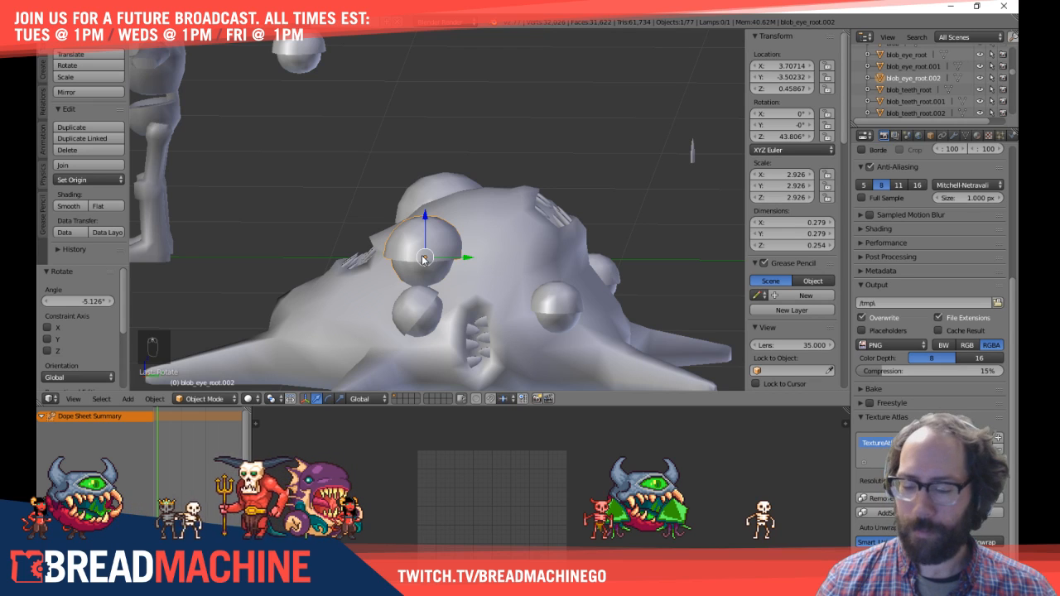
key(alt+d)
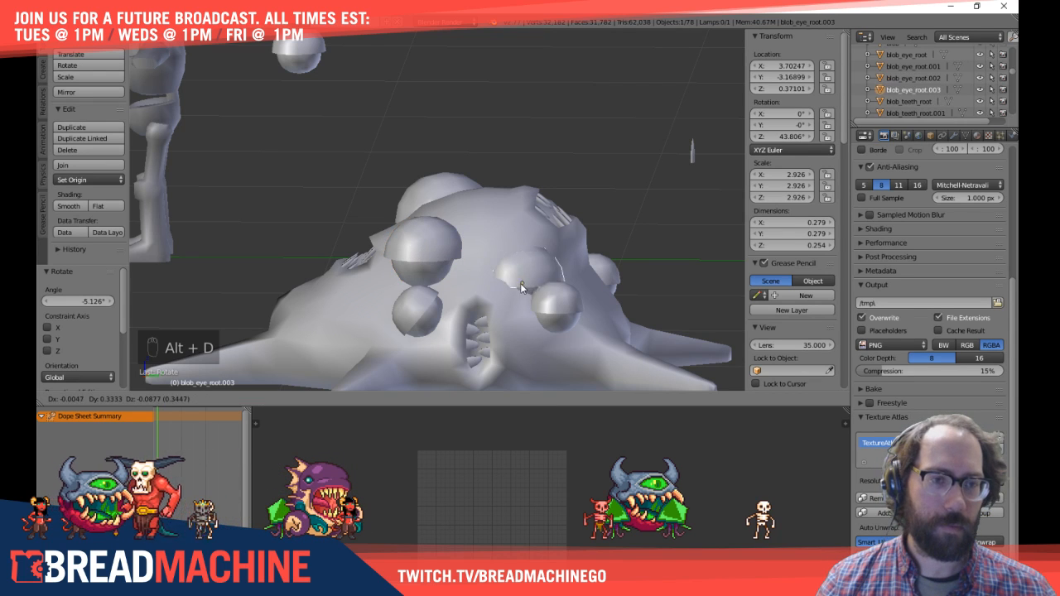
click(551, 325)
Step: In top view, move the new duplicate about 0.090 along X onto the old side eye and shrink it to a scale of about 2.108
key(KP_7)
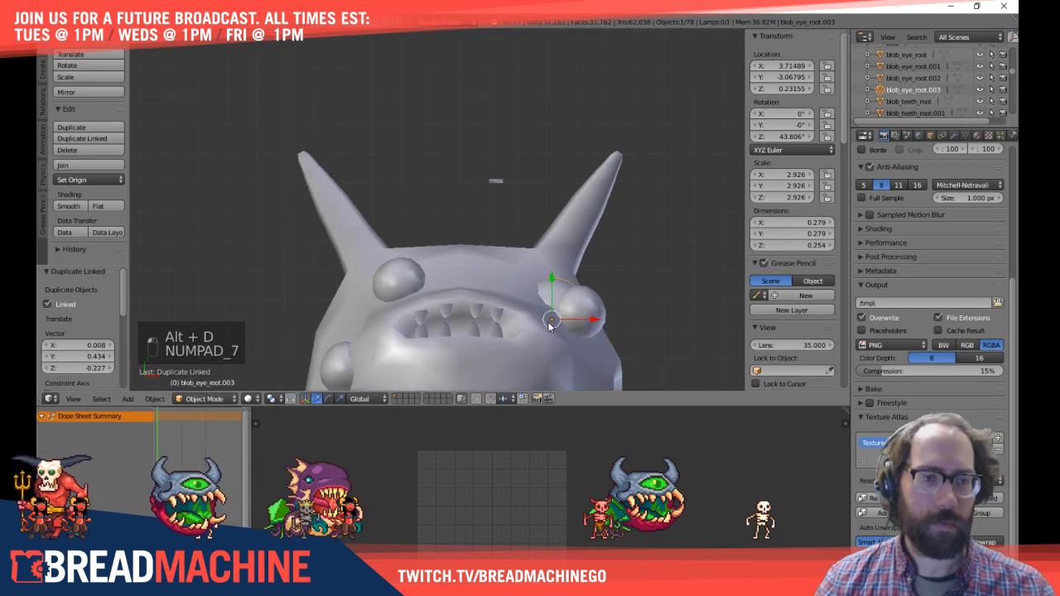
scroll(496, 205, up, 3)
shift+middle_drag(610, 280, 297, 89)
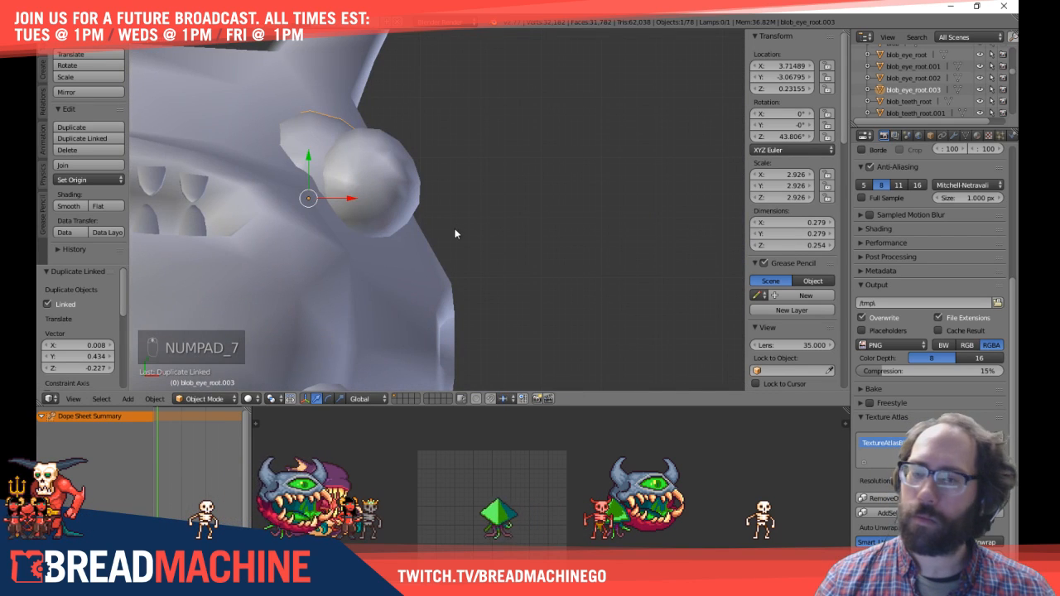
middle_drag(455, 233, 408, 263)
key(g)
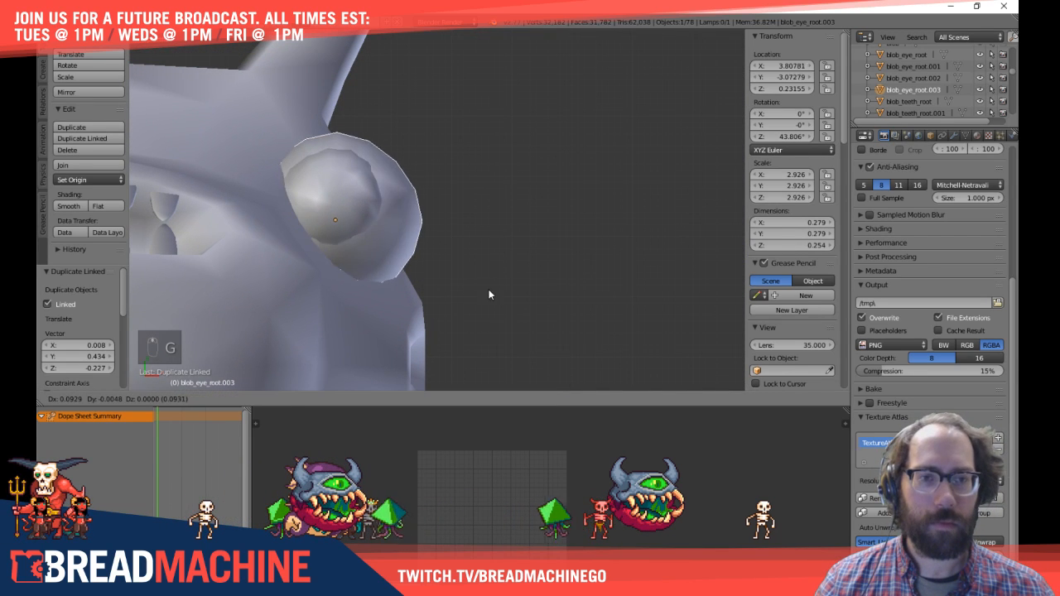
click(486, 281)
key(s)
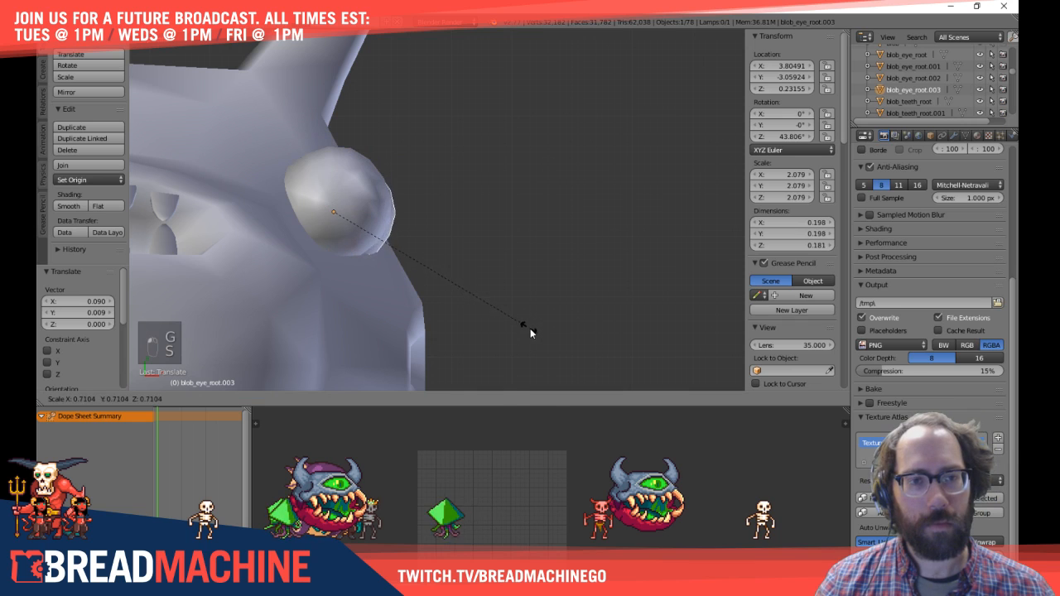
click(532, 329)
Step: In wireframe, nudge the duplicate about 0.011 along Y and resize it to a scale of about 1.978 to match the old side eye
key(z)
key(KP_Decimal)
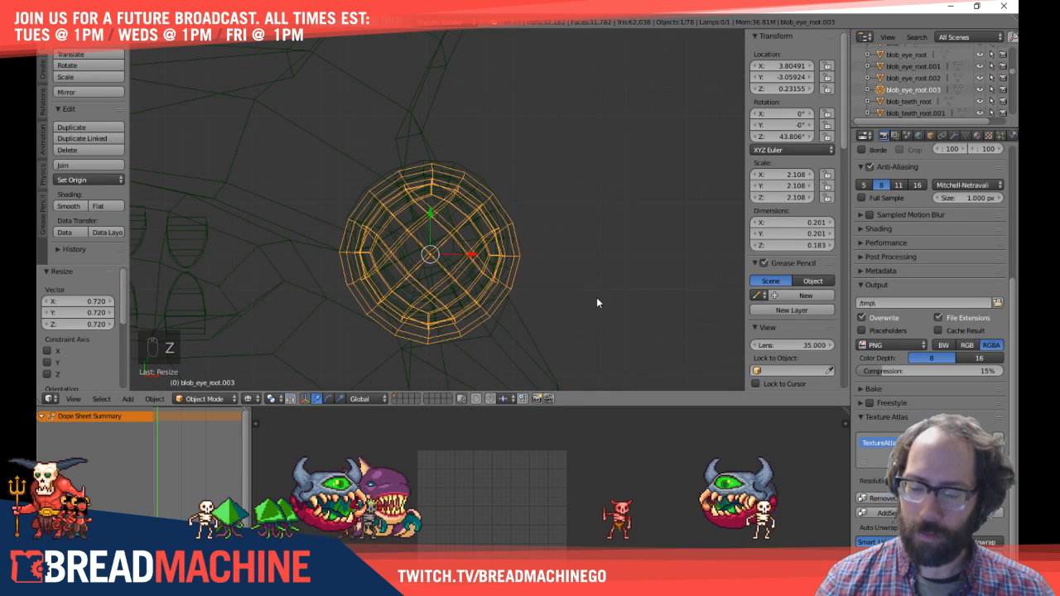
key(s)
click(565, 286)
key(g)
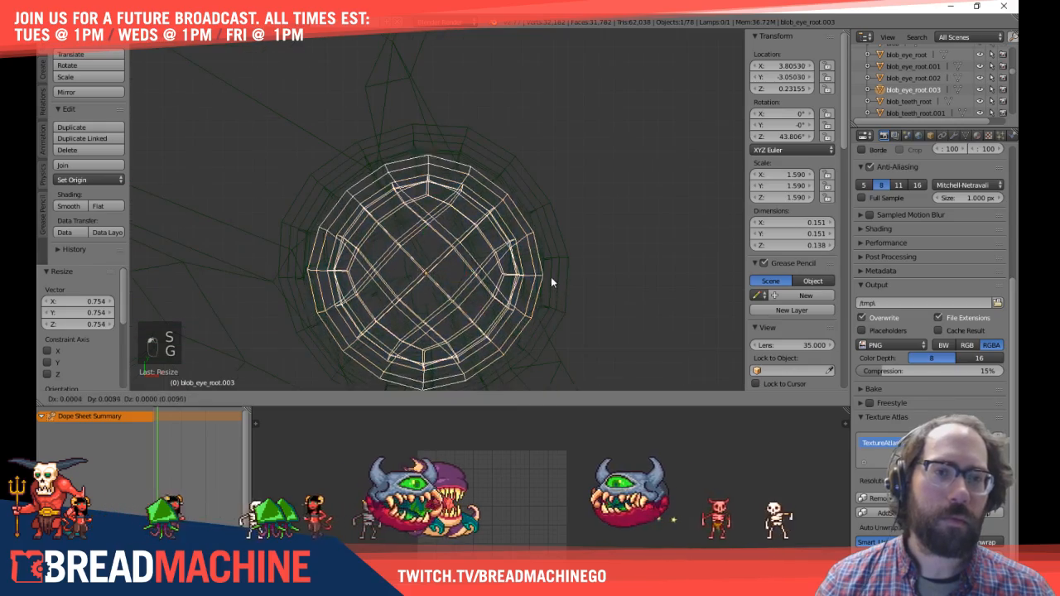
click(543, 270)
key(s)
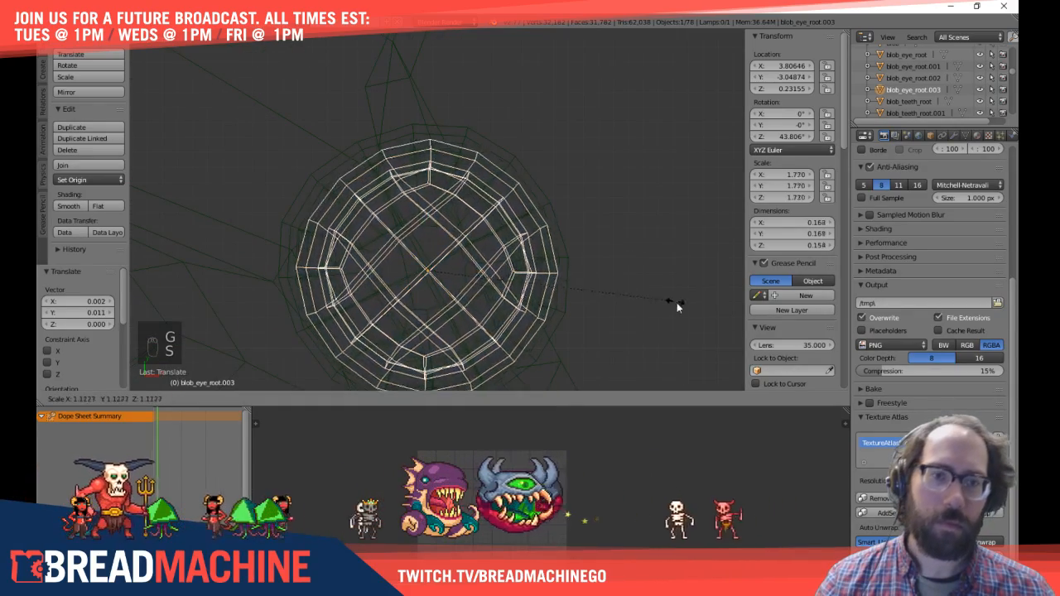
click(700, 331)
key(z)
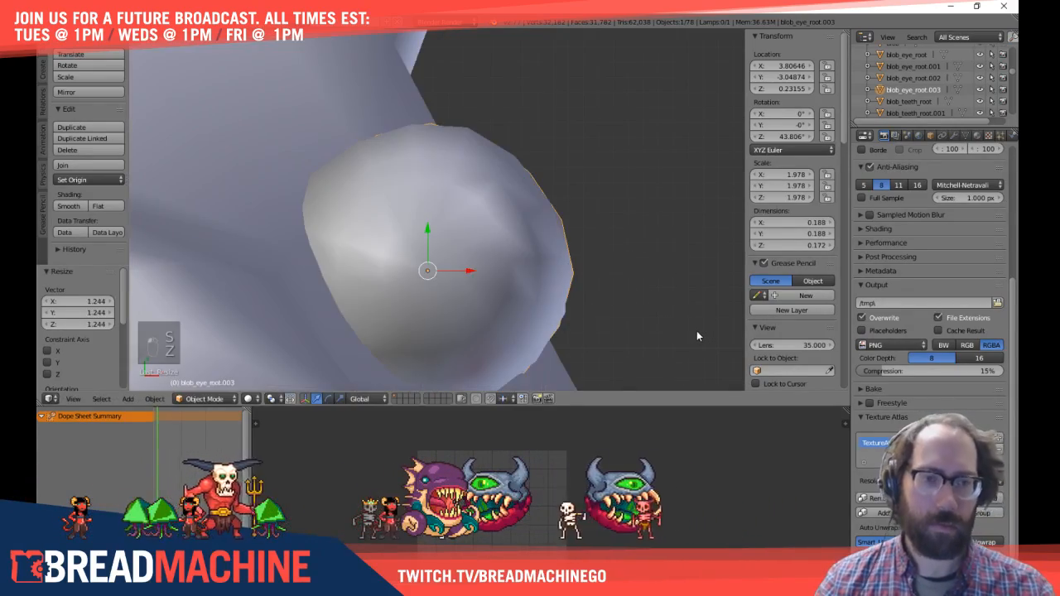
Step: Select the old side eye and examine how the linked duplicate lines up with it from above and from the side
key(KP_1)
key(KP_7)
scroll(696, 330, down, 5)
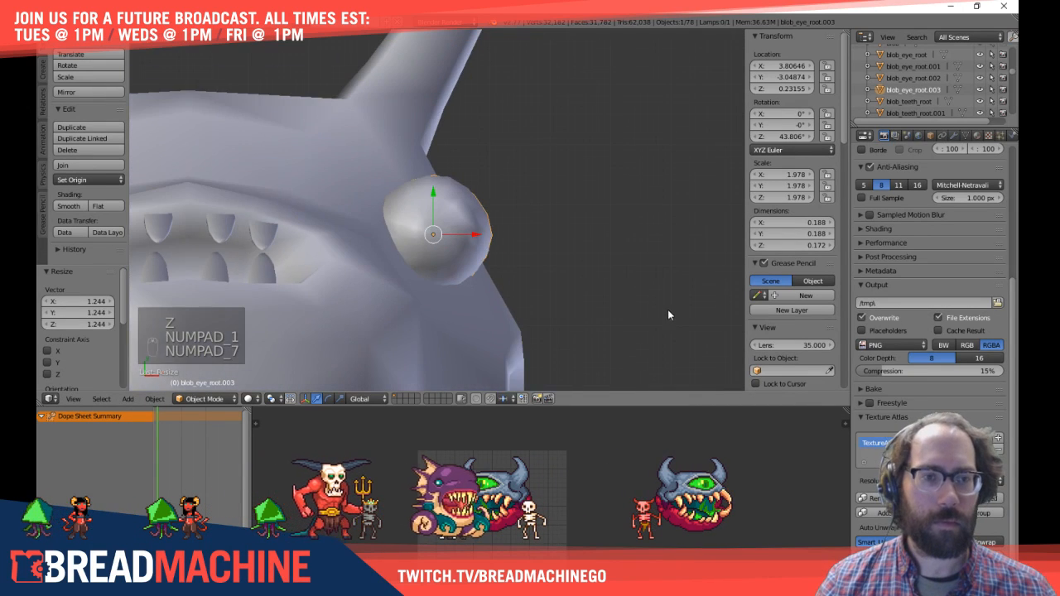
key(Tab)
key(Tab)
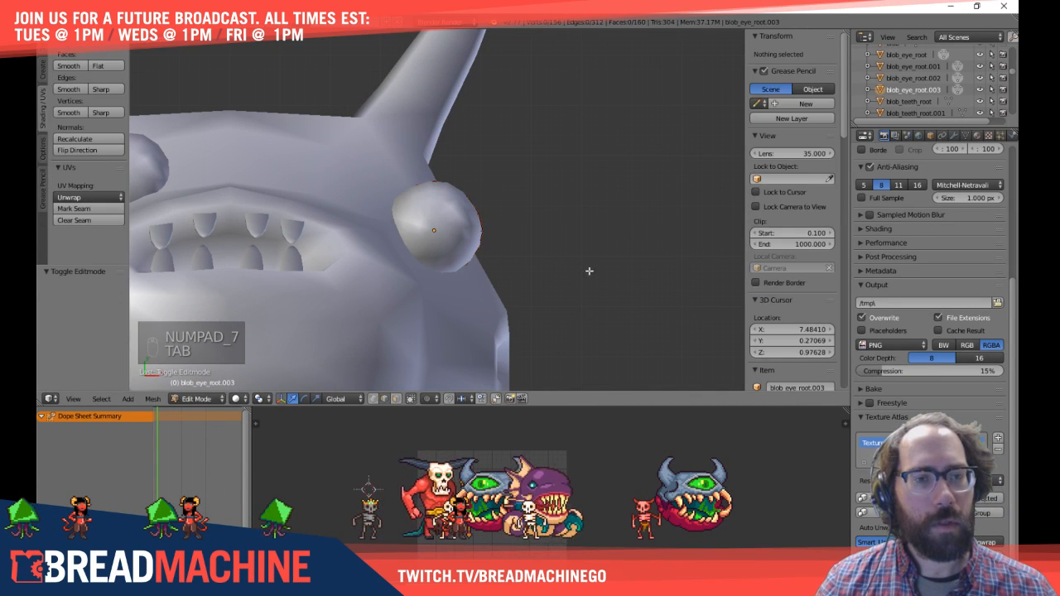
right_click(461, 206)
scroll(586, 262, up, 6)
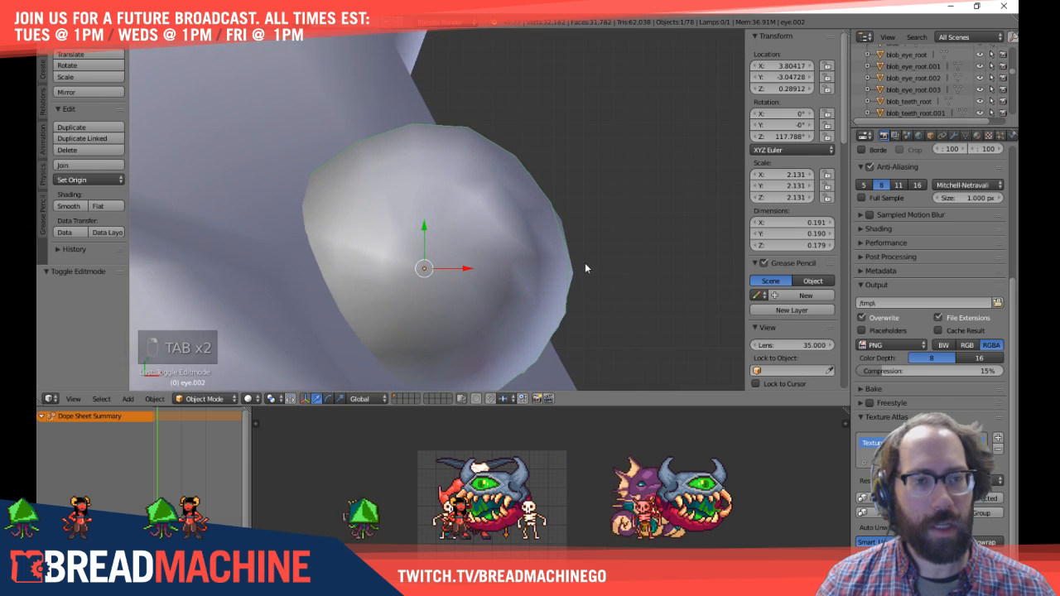
scroll(513, 252, down, 2)
middle_drag(565, 280, 433, 207)
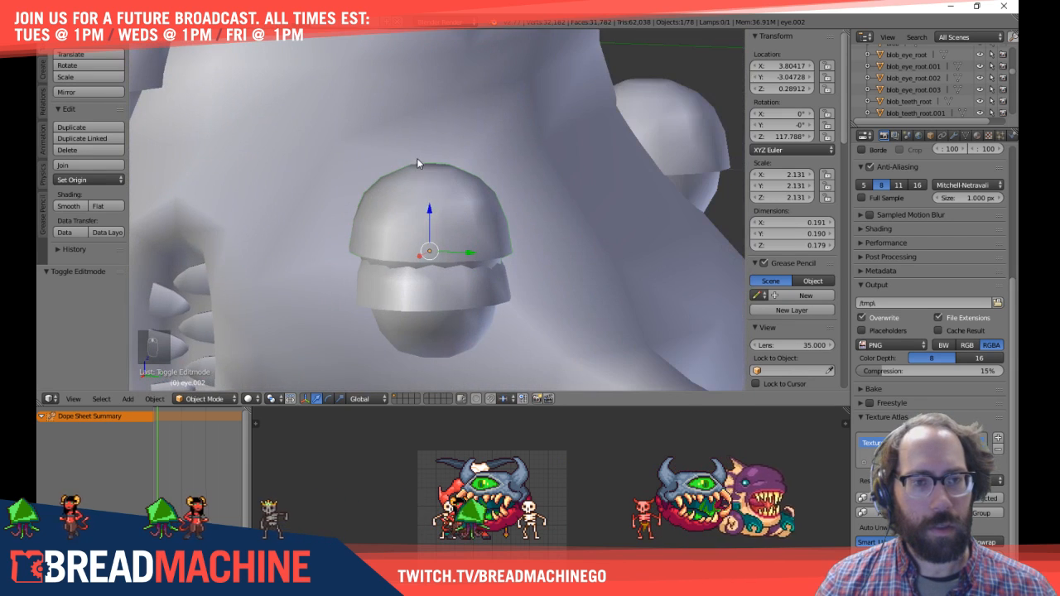
key(g)
key(z)
click(429, 197)
key(ctrl+z)
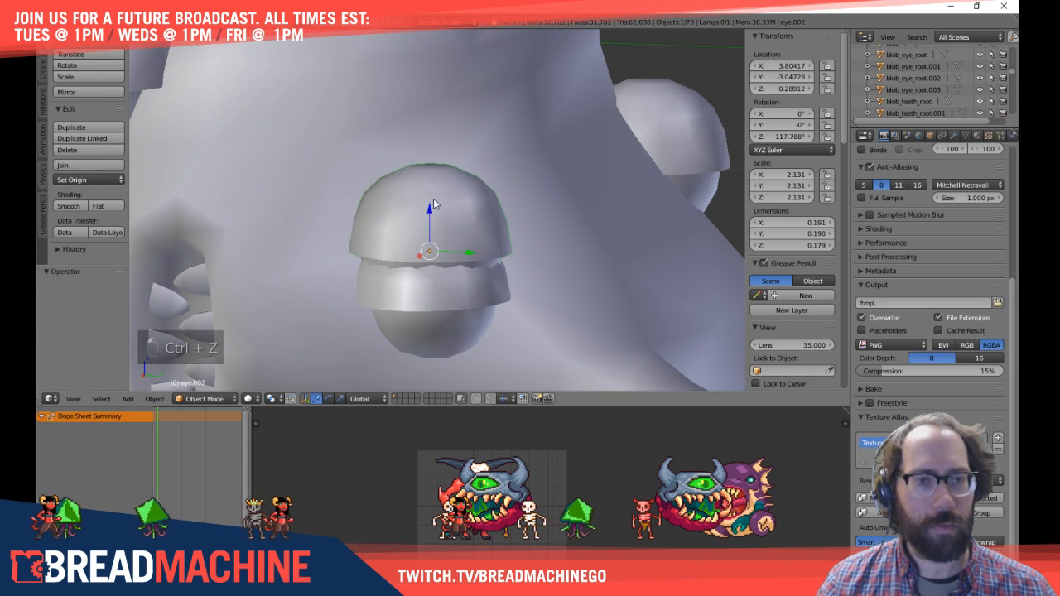
Step: Raise the linked duplicate about 0.057 along Z onto the old side eye, and delete the old side eye
key(g)
key(z)
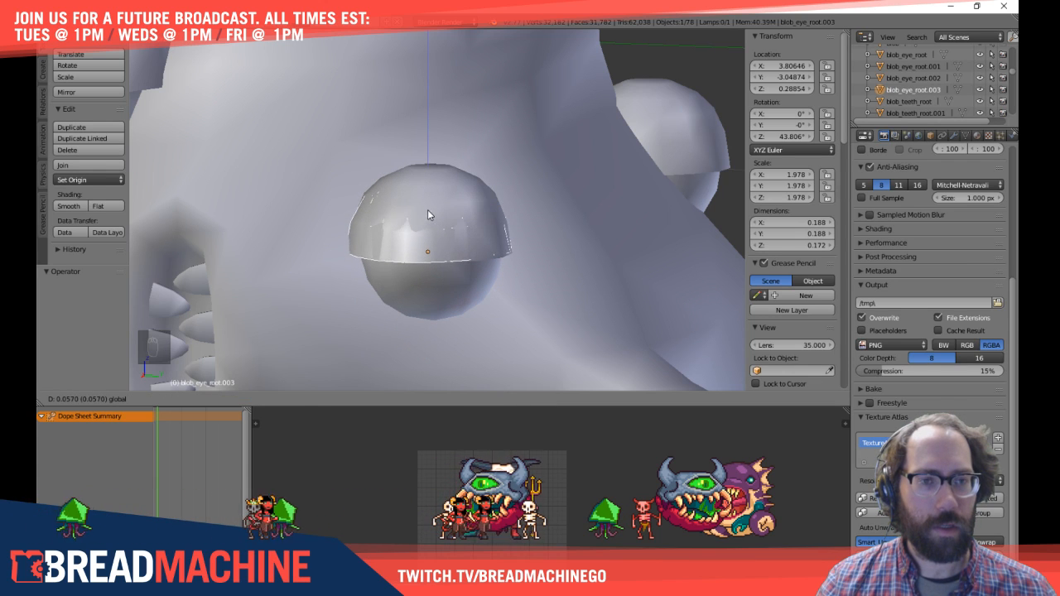
click(428, 210)
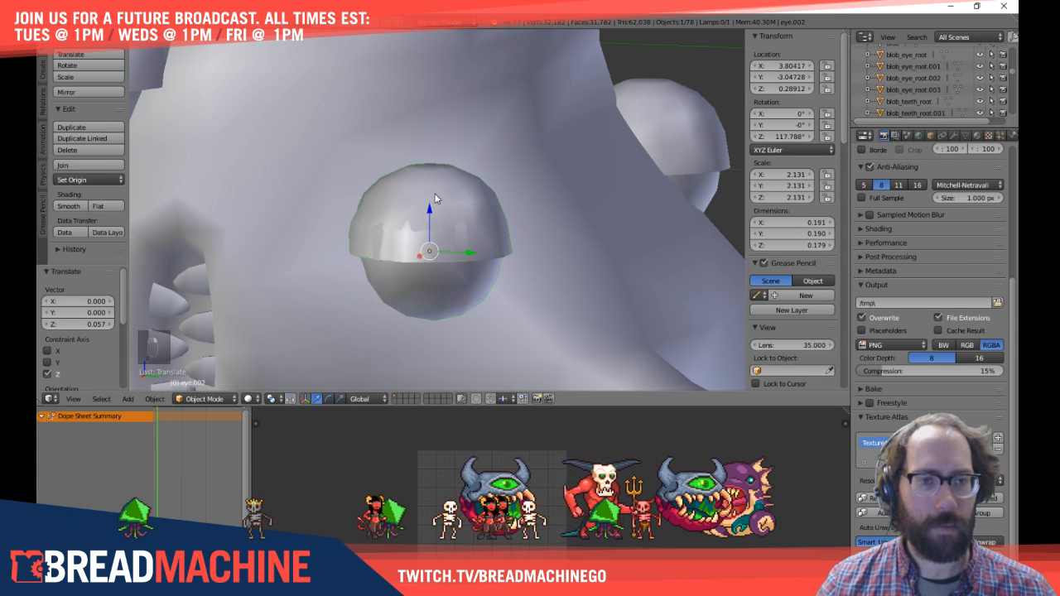
key(x)
click(436, 204)
right_click(436, 205)
Step: In top view, rotate the new side eye to a Z rotation of about 132.5° so it faces outward from the blob
key(Tab)
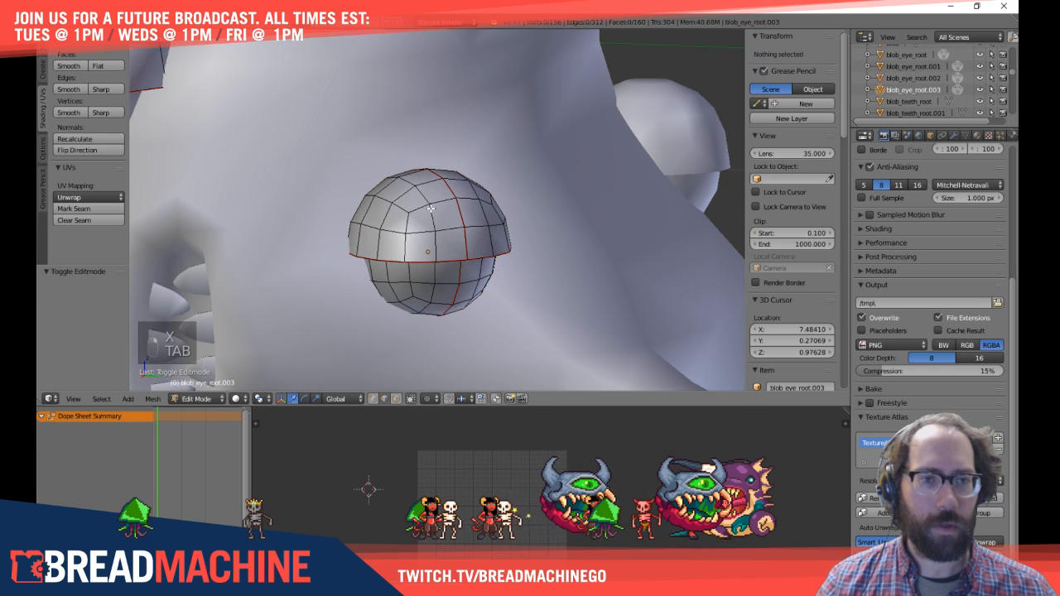
key(KP_7)
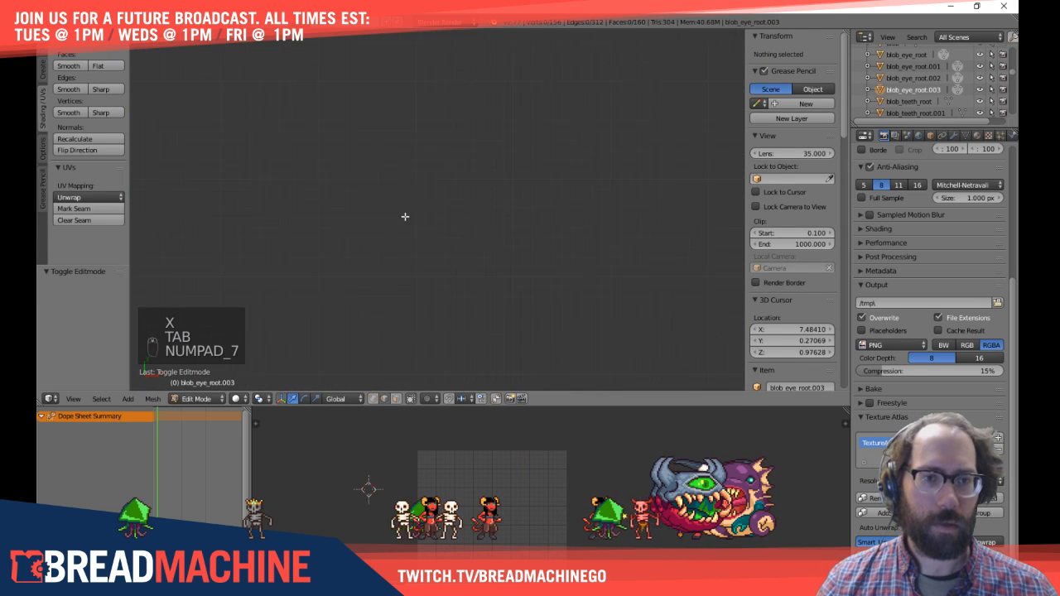
key(Tab)
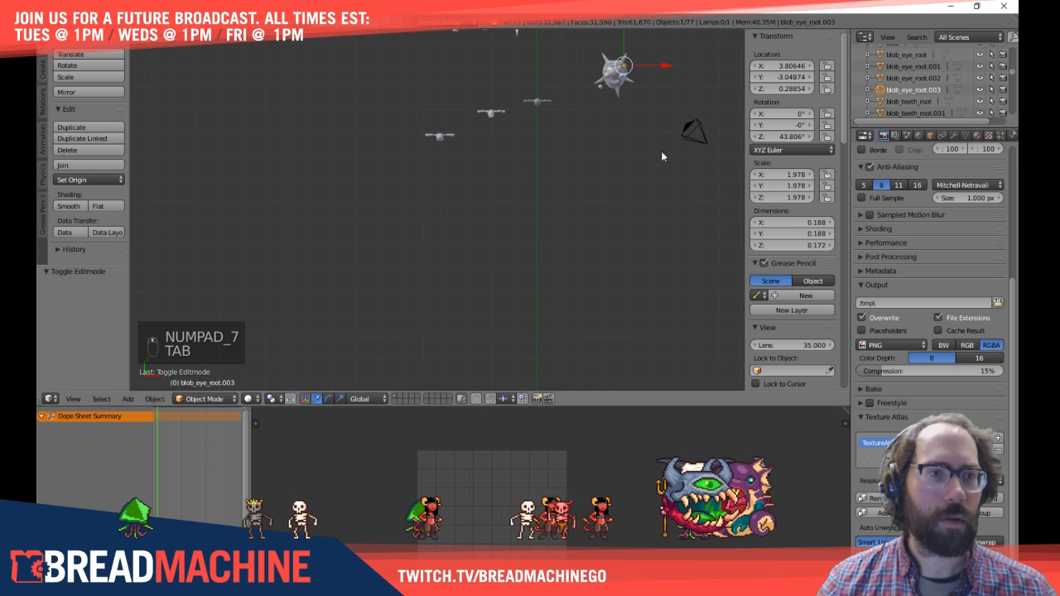
shift+middle_drag(659, 85, 458, 308)
scroll(450, 191, up, 8)
scroll(459, 222, up, 6)
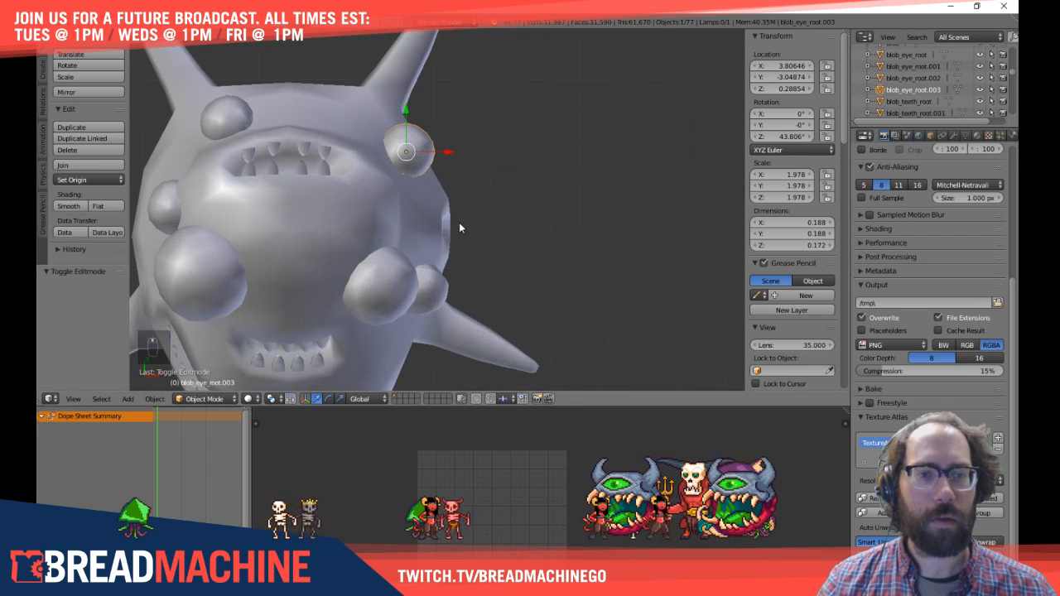
shift+middle_drag(490, 217, 516, 275)
key(Tab)
key(Tab)
key(Tab)
key(Tab)
key(Tab)
key(Tab)
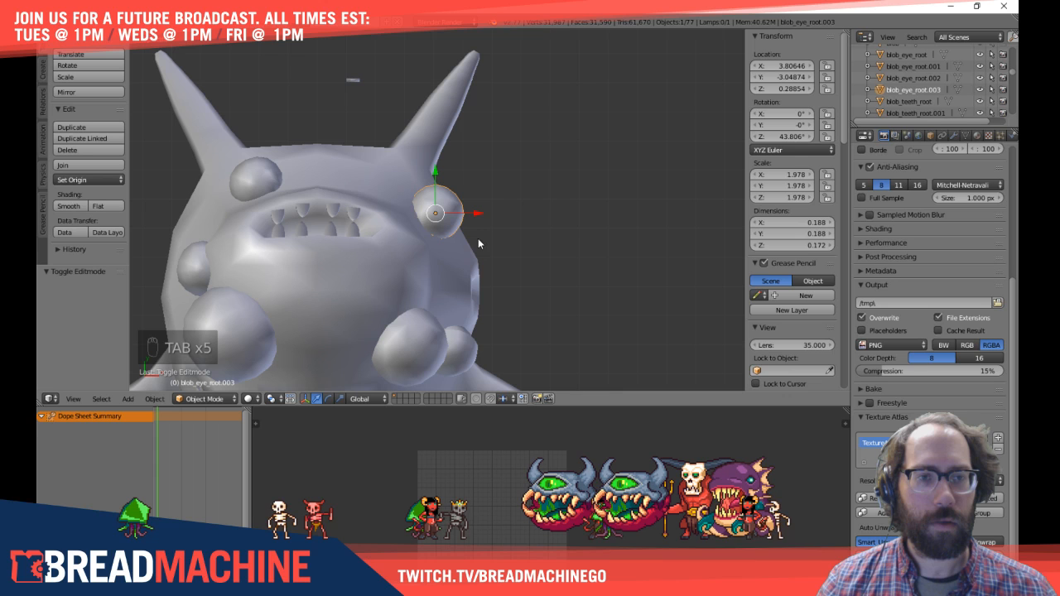
key(r)
click(530, 116)
Step: Fine-tune the side eye's rotation by about 6.55° to a Z rotation of about 125.9°, and clear the selection
key(Tab)
key(Tab)
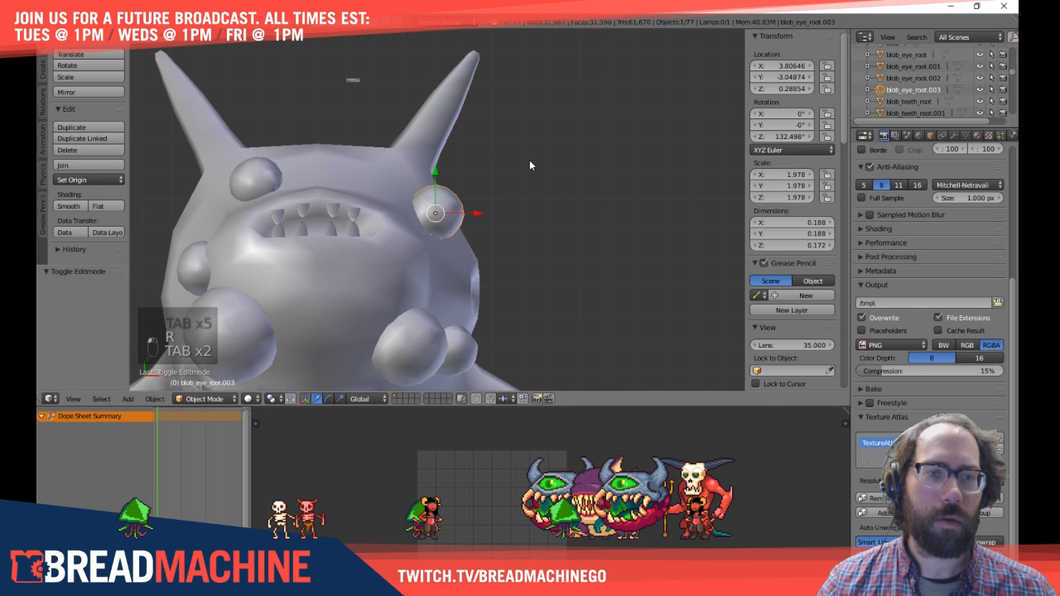
key(r)
click(546, 172)
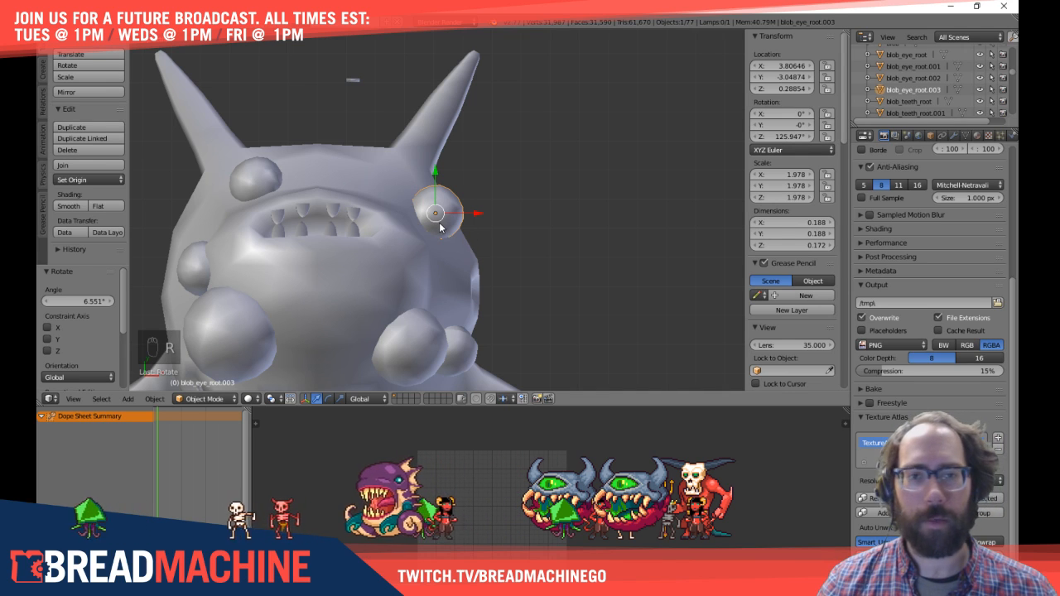
key(a)
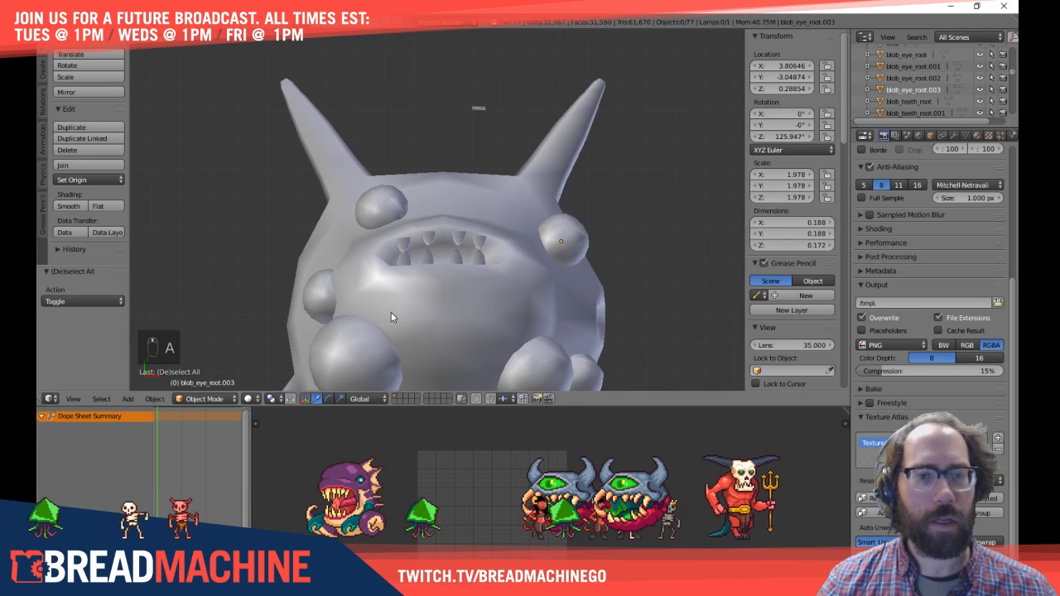
Step: In side view, make a linked duplicate of the side eye, offset about -0.625 in Y and -0.024 in Z toward the tilted lower eye
middle_drag(391, 313, 587, 214)
key(KP_3)
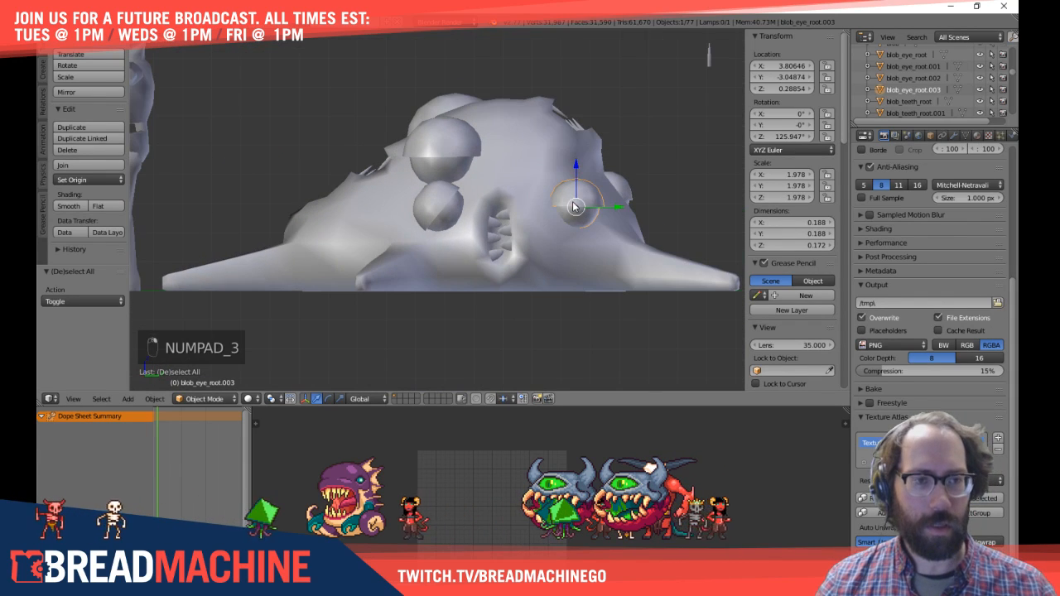
scroll(571, 199, up, 6)
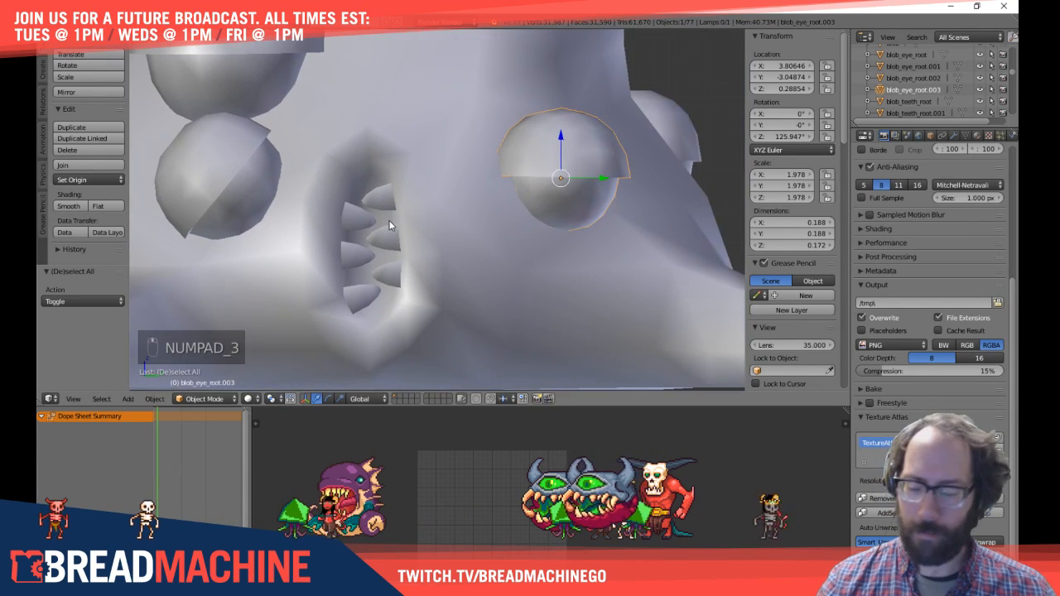
middle_drag(389, 225, 411, 224)
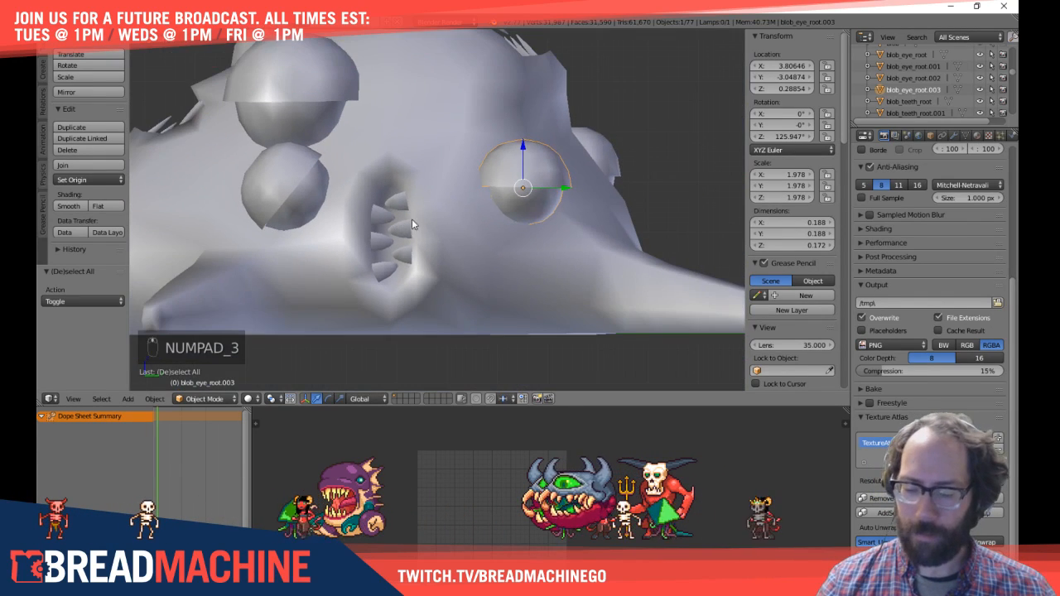
key(alt+d)
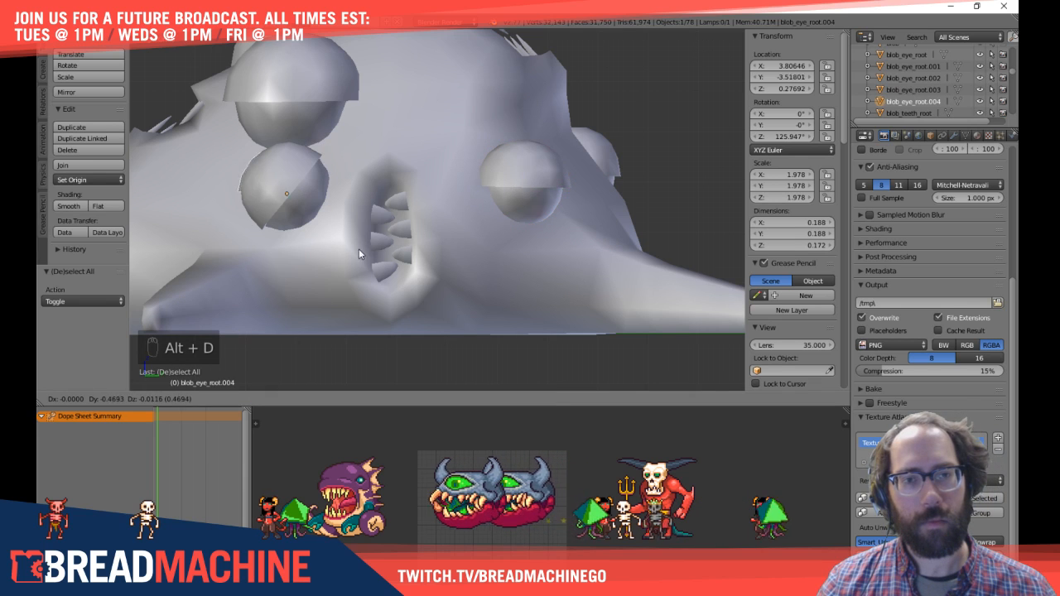
click(312, 259)
middle_drag(298, 264, 366, 271)
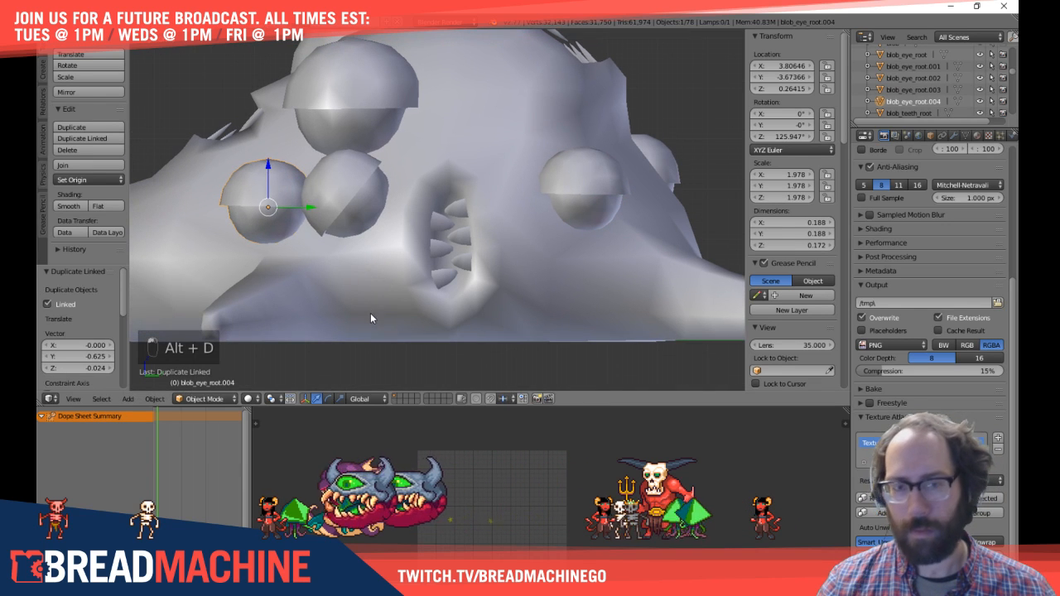
Step: Rotate the duplicate about -56° to match the old eye's tilt, and move it about 0.172 in Y and 0.008 in Z onto that eye
key(r)
click(419, 168)
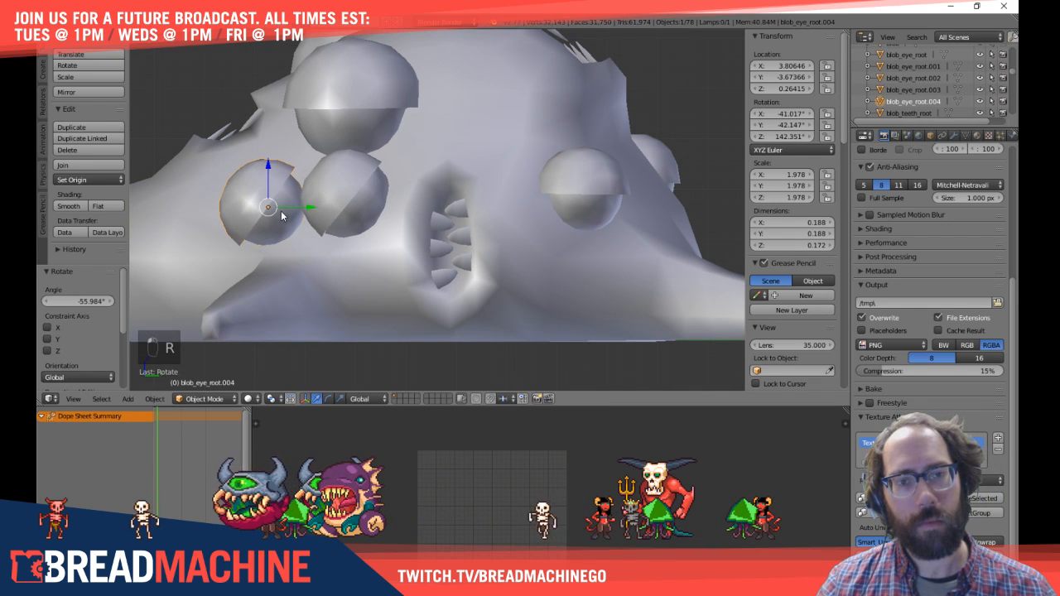
key(g)
click(373, 192)
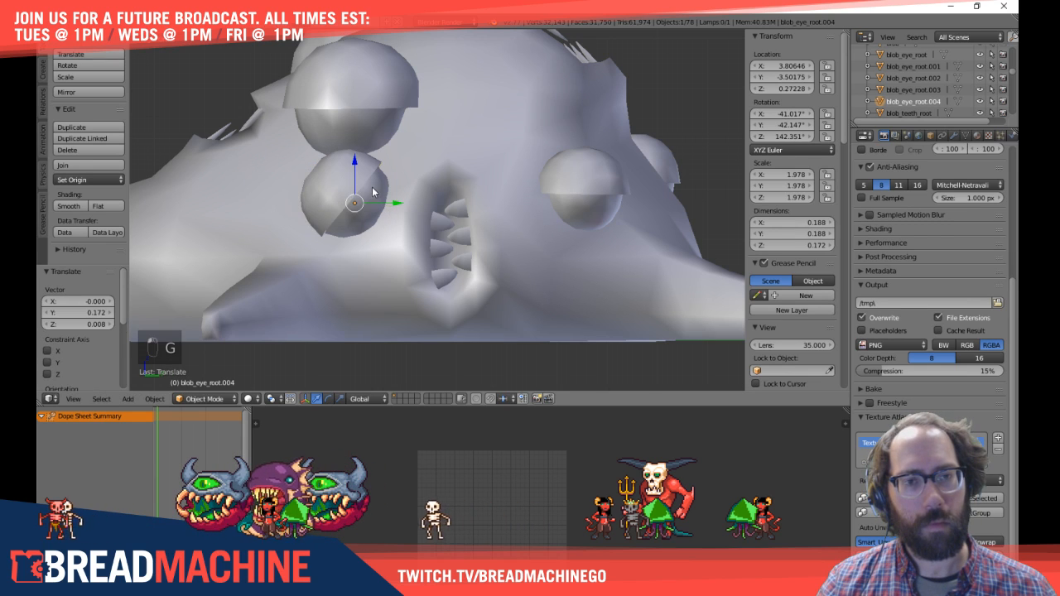
Step: Move the duplicate about 0.051 along X so it sits at the old tilted eye's depth on the blob's surface
middle_drag(373, 192, 450, 243)
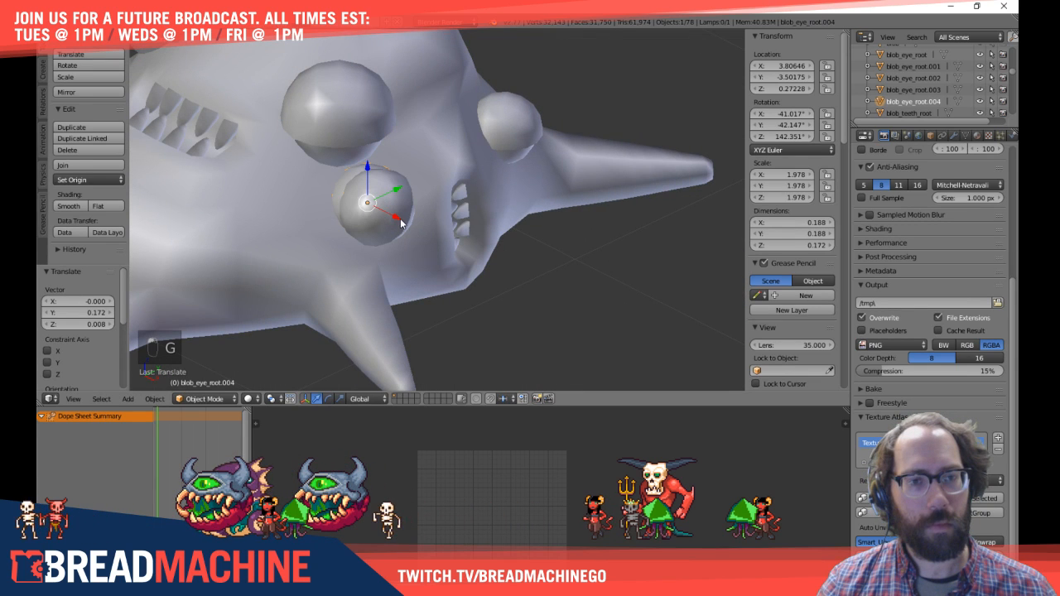
key(g)
key(x)
click(409, 238)
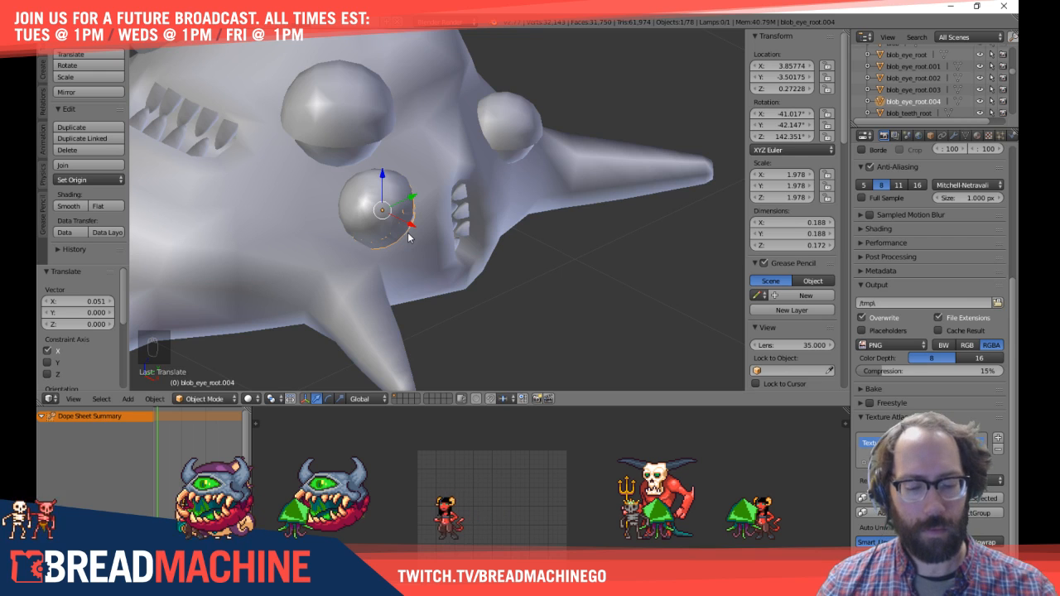
Step: In side view, nudge the duplicate about -0.005 in Y and 0.007 in Z, and rotate it about 4.1° to match the old eyelid
key(KP_3)
scroll(439, 299, up, 5)
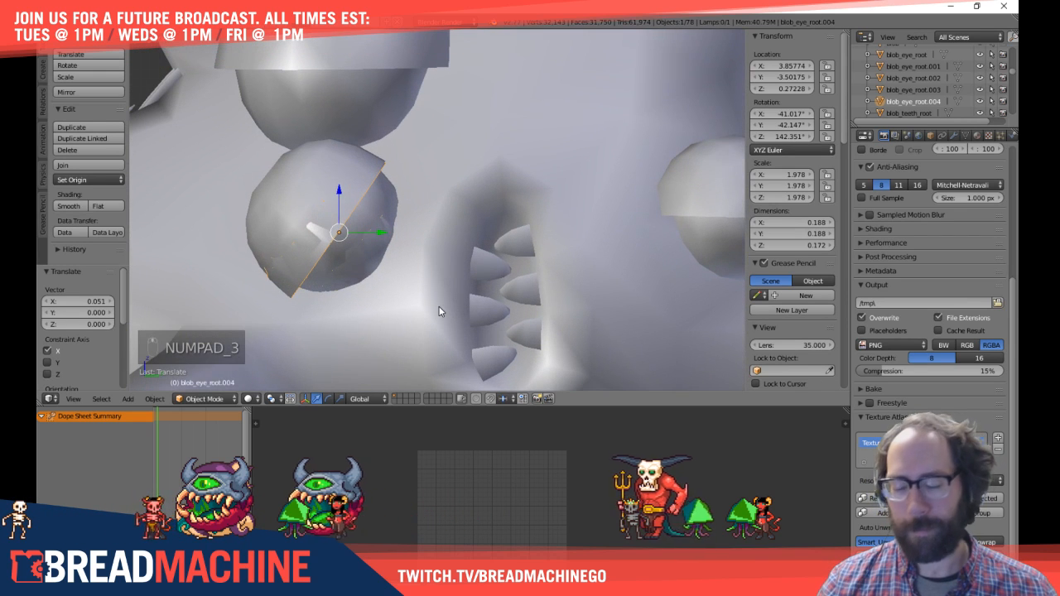
key(g)
click(433, 301)
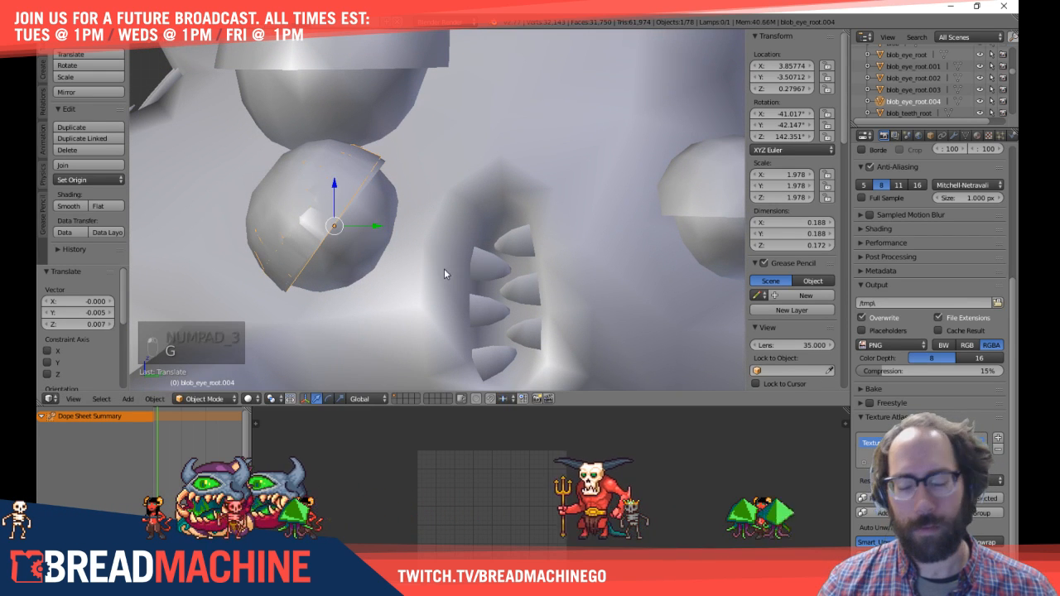
key(r)
click(511, 150)
Step: Delete the old tilted eye that overlaps the linked duplicate
right_click(386, 188)
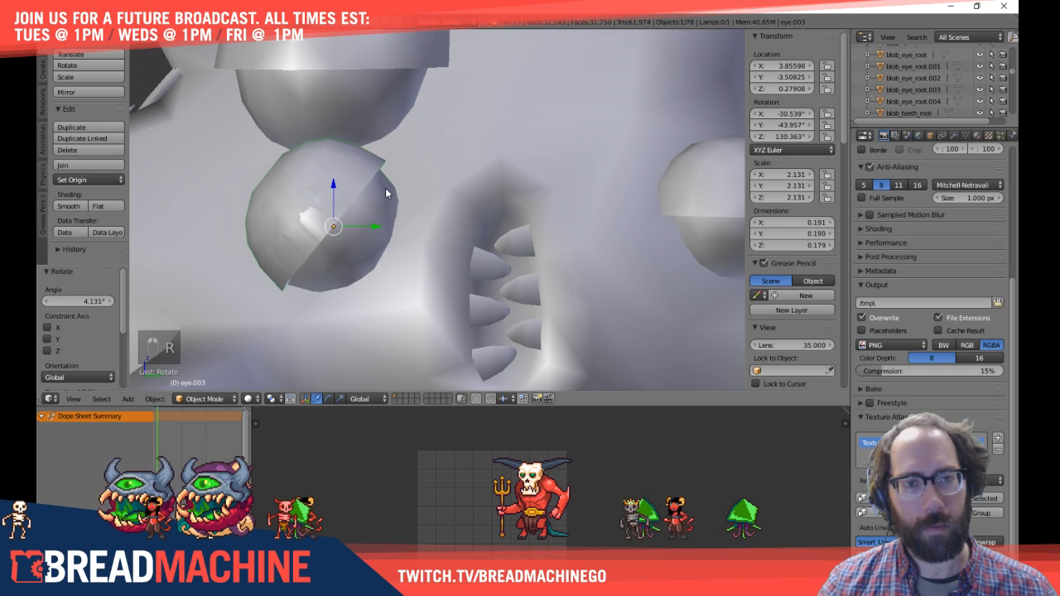
key(x)
click(377, 188)
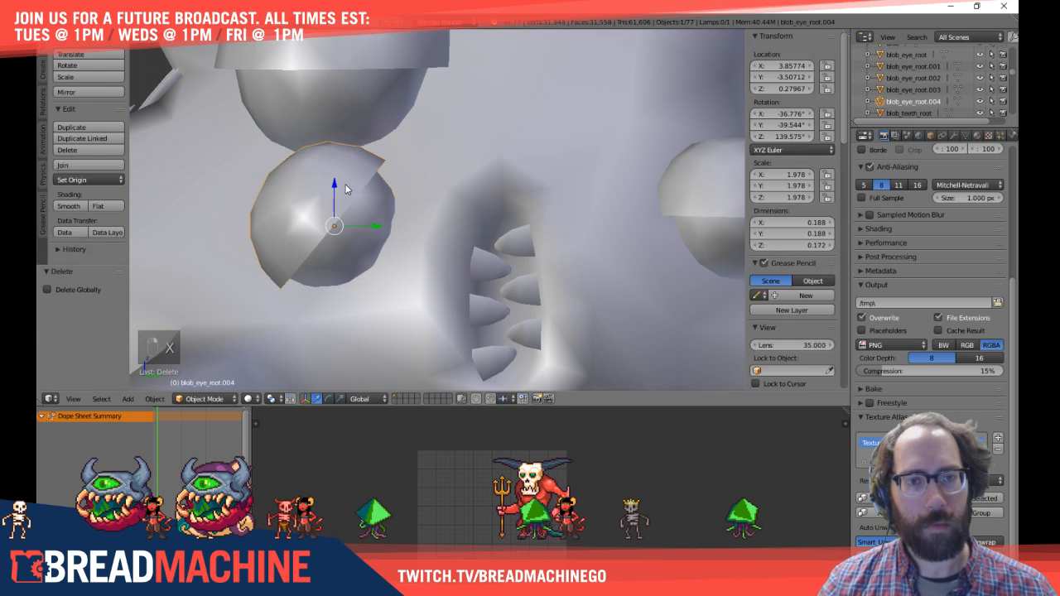
Step: Examine the tilted eye's mesh and orientation on the blob from an angle and from the side
key(Tab)
middle_drag(346, 190, 467, 284)
scroll(455, 234, down, 4)
key(Tab)
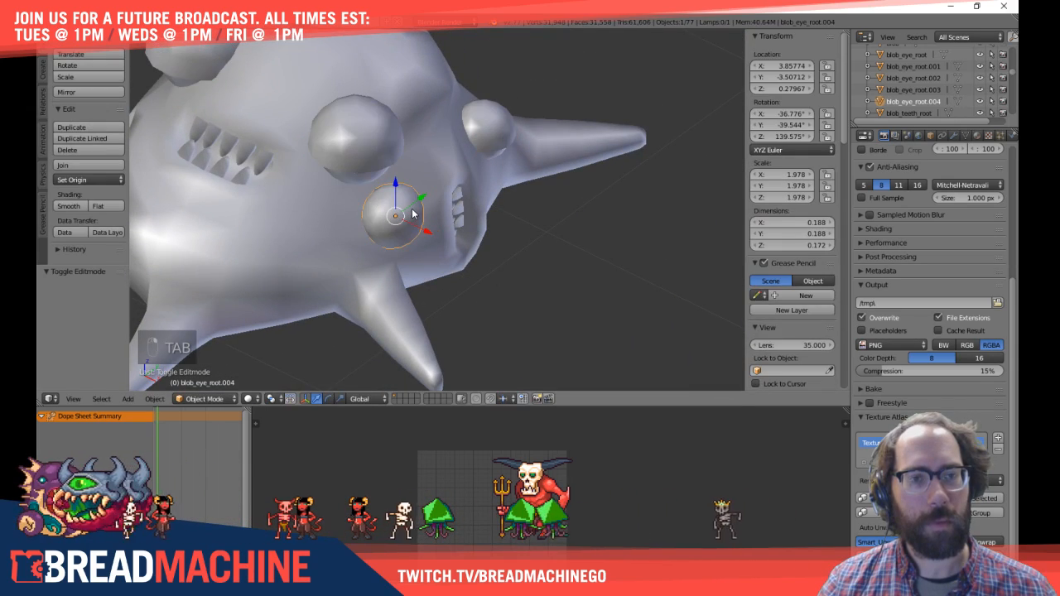
key(a)
key(a)
key(KP_3)
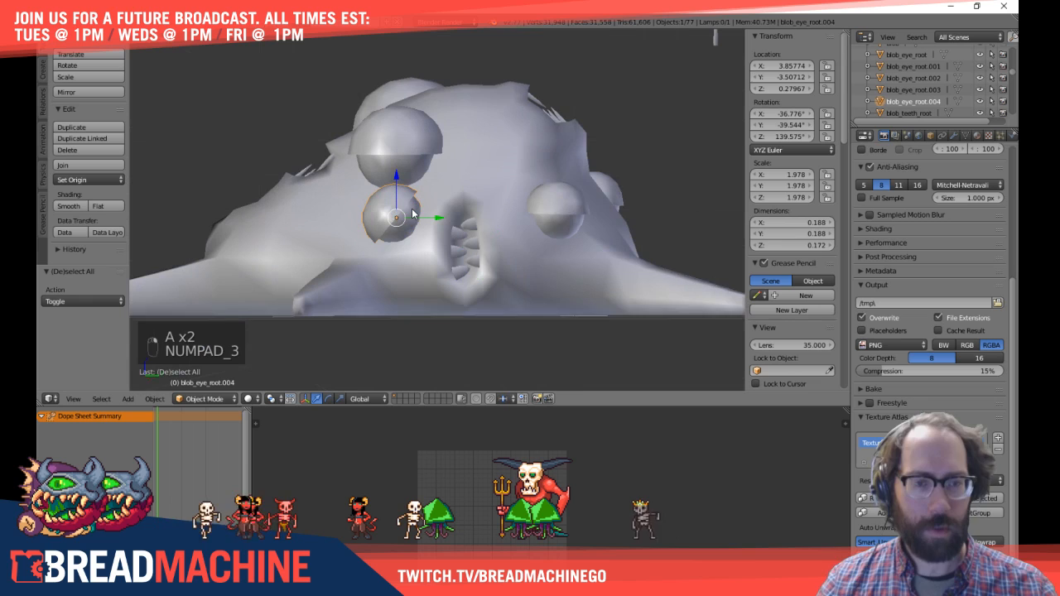
click(788, 125)
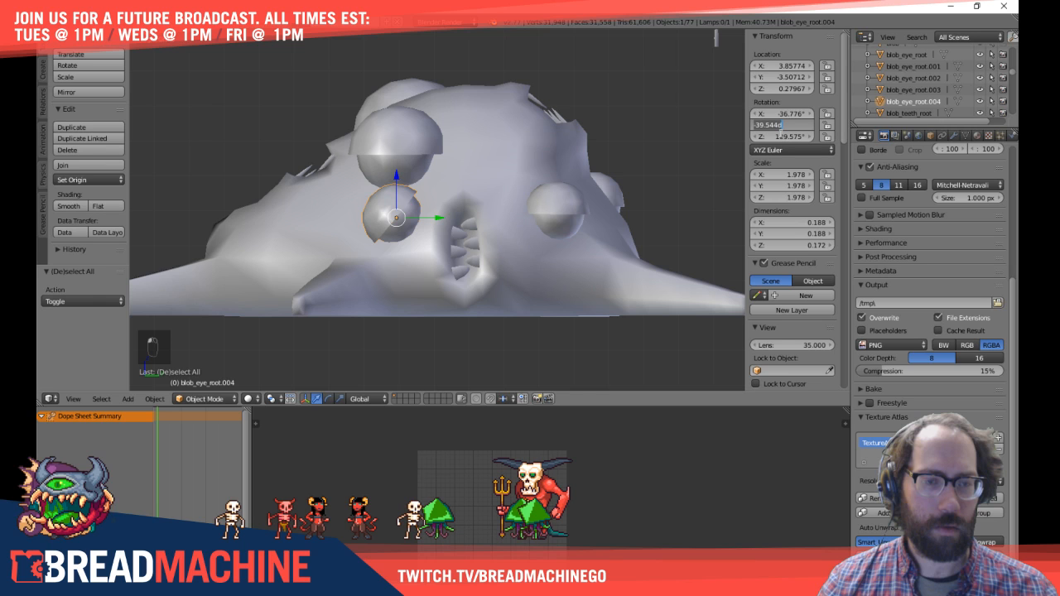
key(ctrl+z)
click(785, 113)
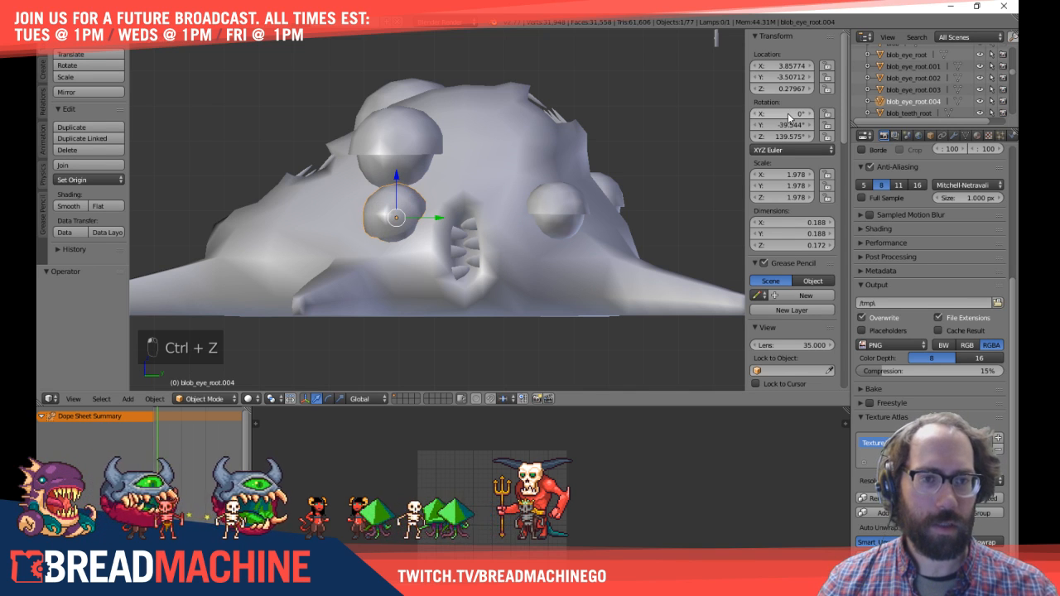
key(ctrl+z)
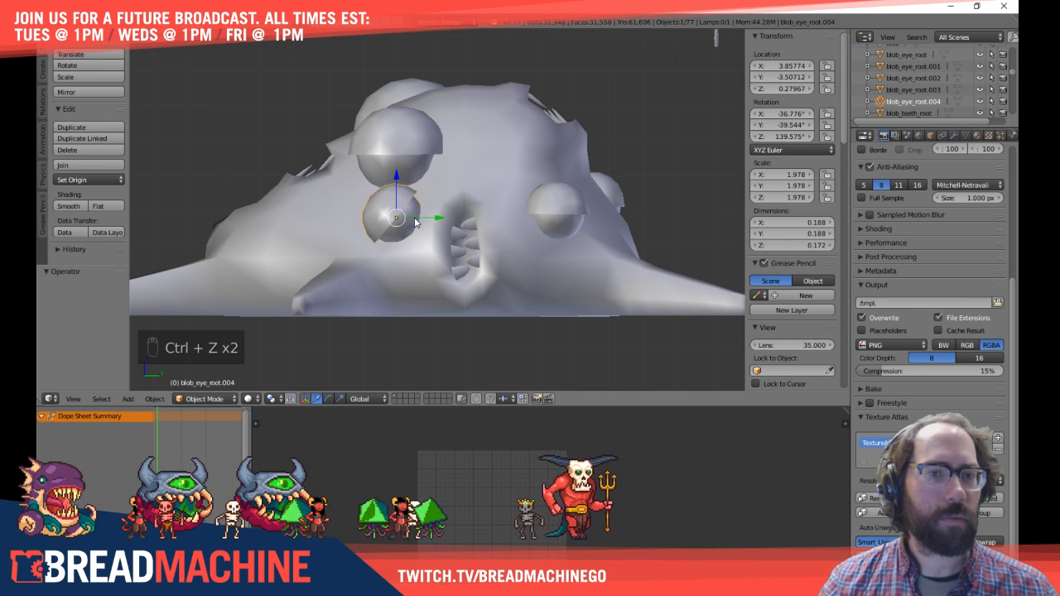
Step: Set the tilted eye's X, Y and Z rotation to 0°
click(791, 114)
text(0)
key(Tab)
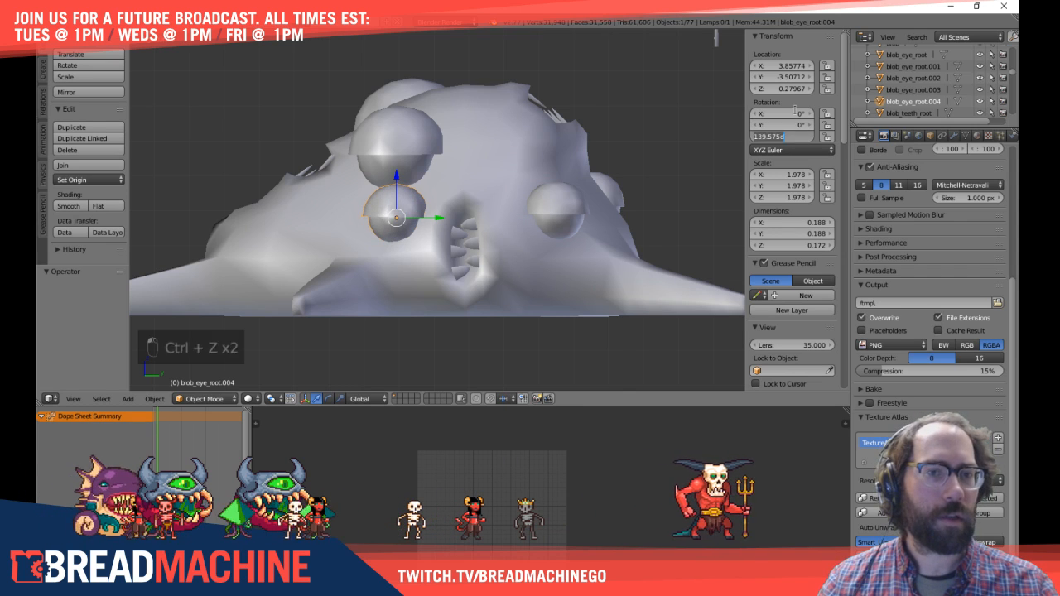
text(0)
key(Tab)
text(0)
key(Return)
Step: Examine the linked eyes' mesh and seams in Edit Mode from several angles, and clear the mesh selection
scroll(396, 227, down, 1)
scroll(396, 227, down, 3)
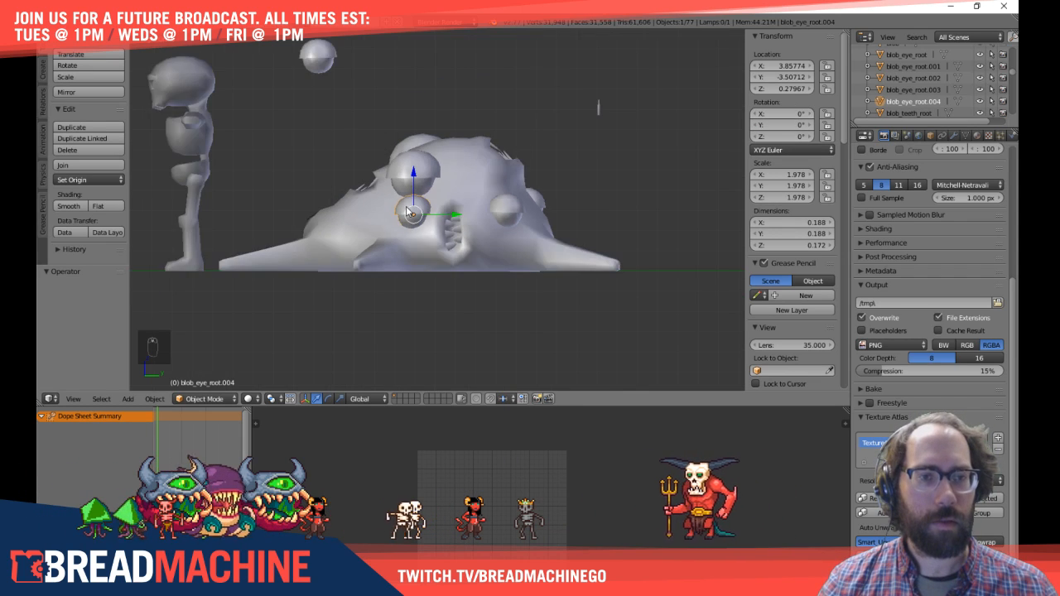
middle_drag(396, 227, 474, 332)
scroll(459, 250, up, 6)
key(Tab)
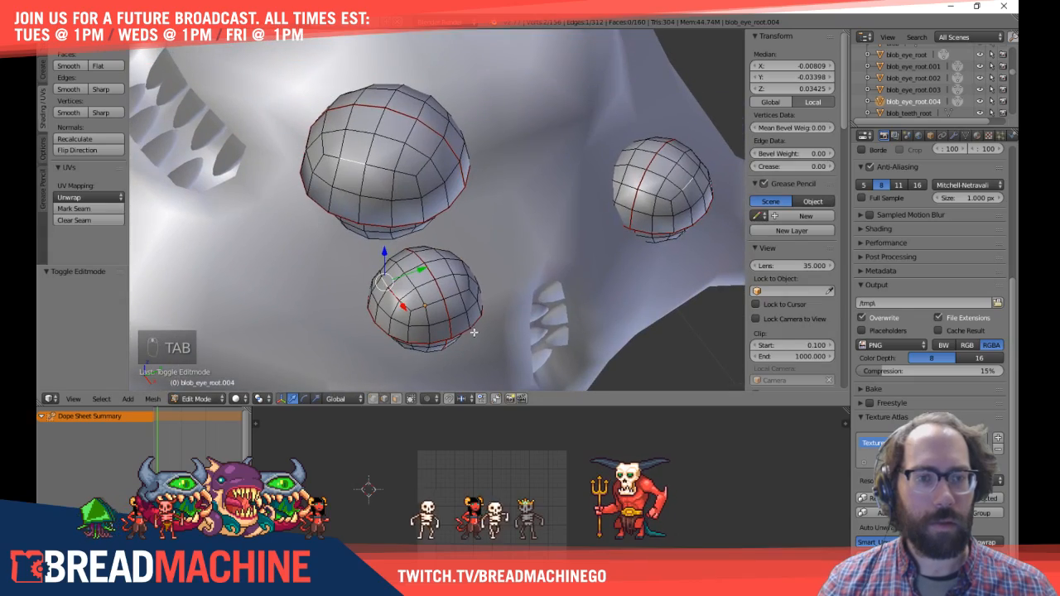
key(Tab)
key(Tab)
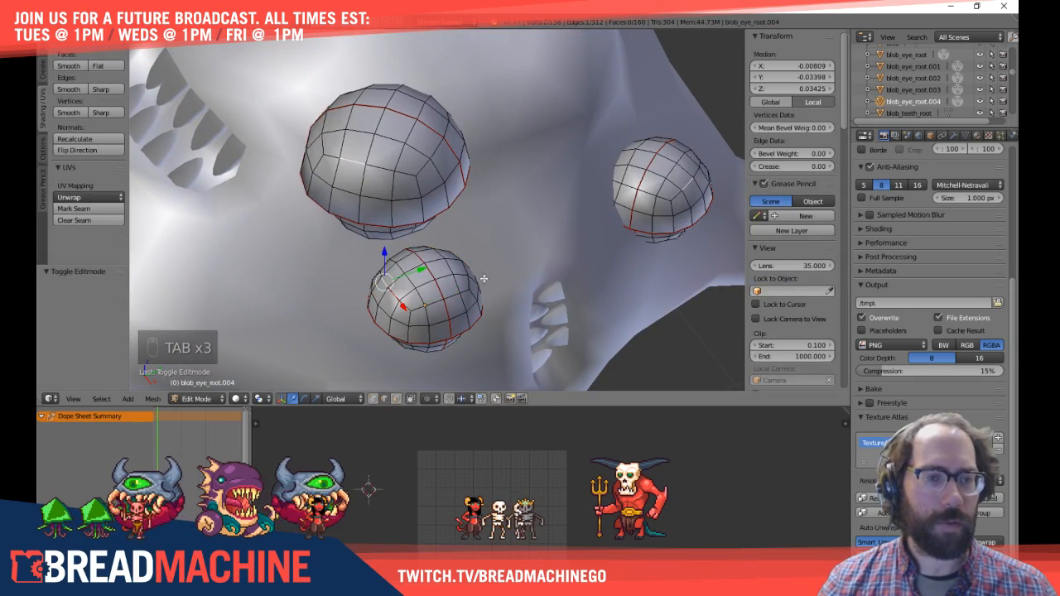
middle_drag(483, 279, 431, 287)
middle_drag(403, 252, 365, 232)
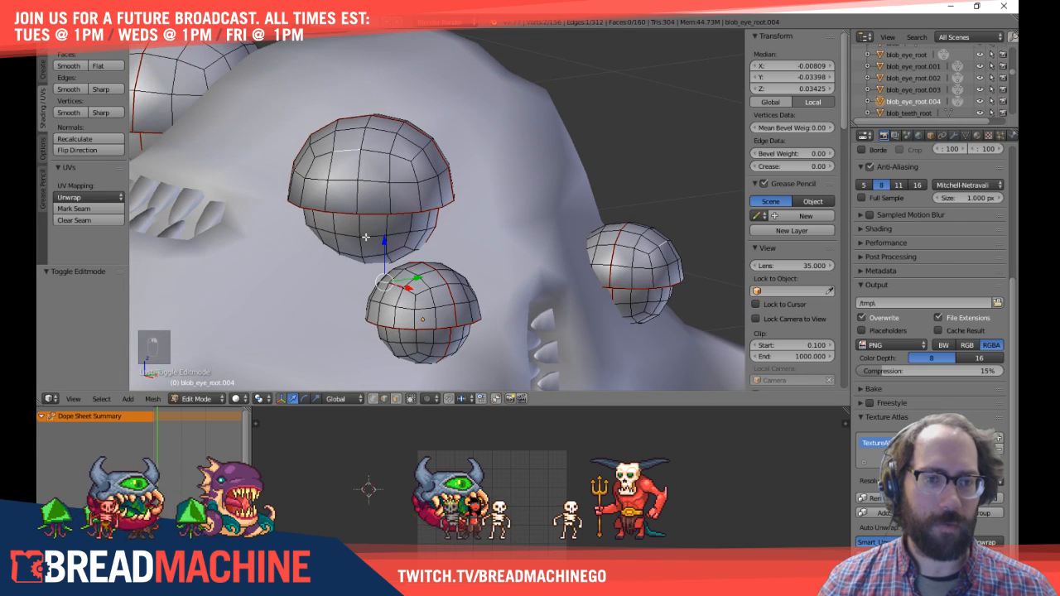
key(a)
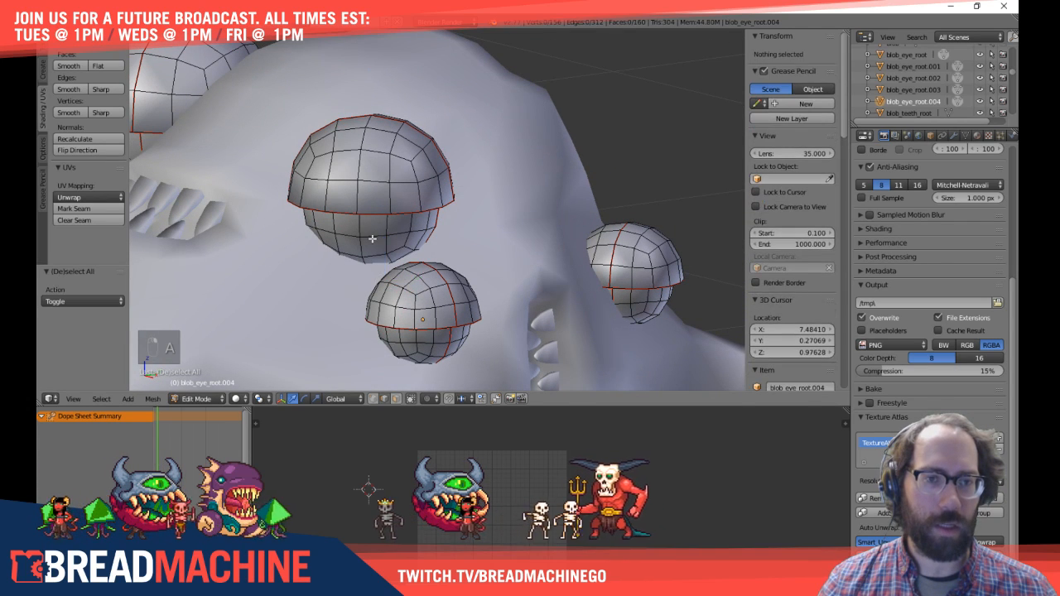
Step: Pick edges on the small eye's lower half to compare them across the linked eyes, and clear the selection
right_click(399, 337)
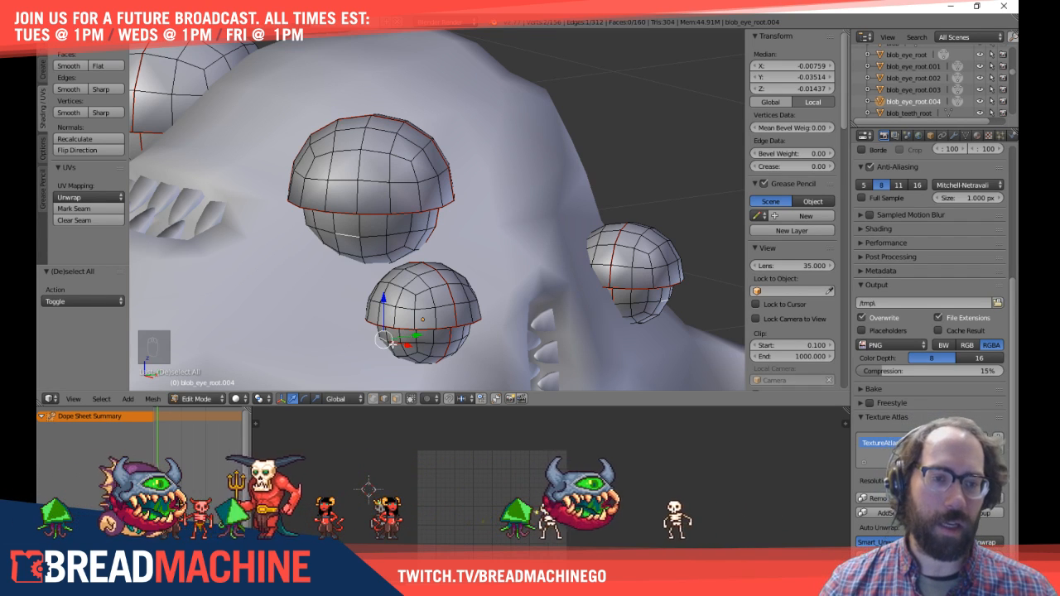
right_click(397, 336)
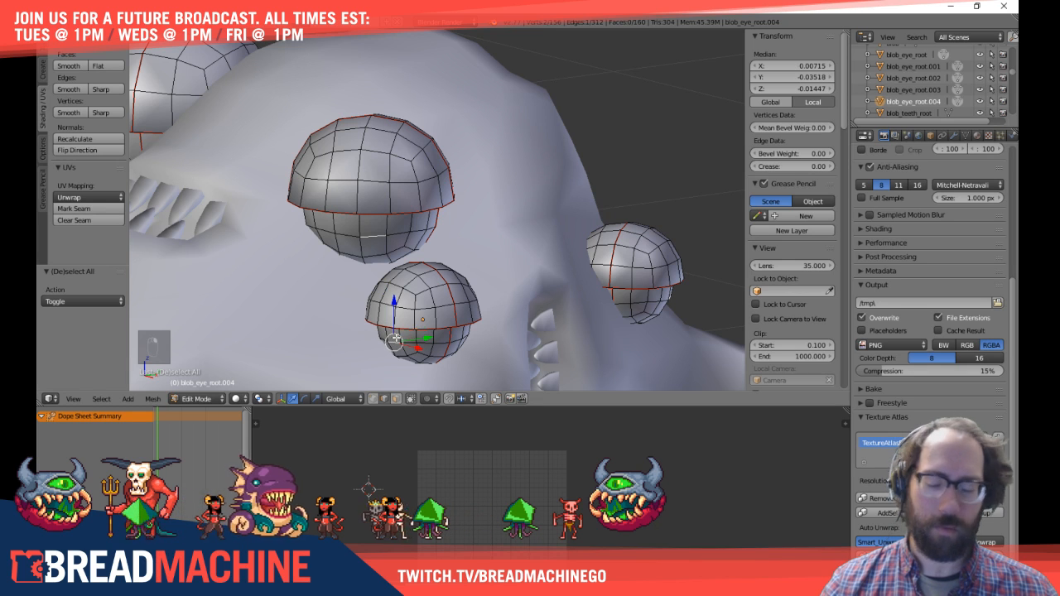
key(a)
key(Tab)
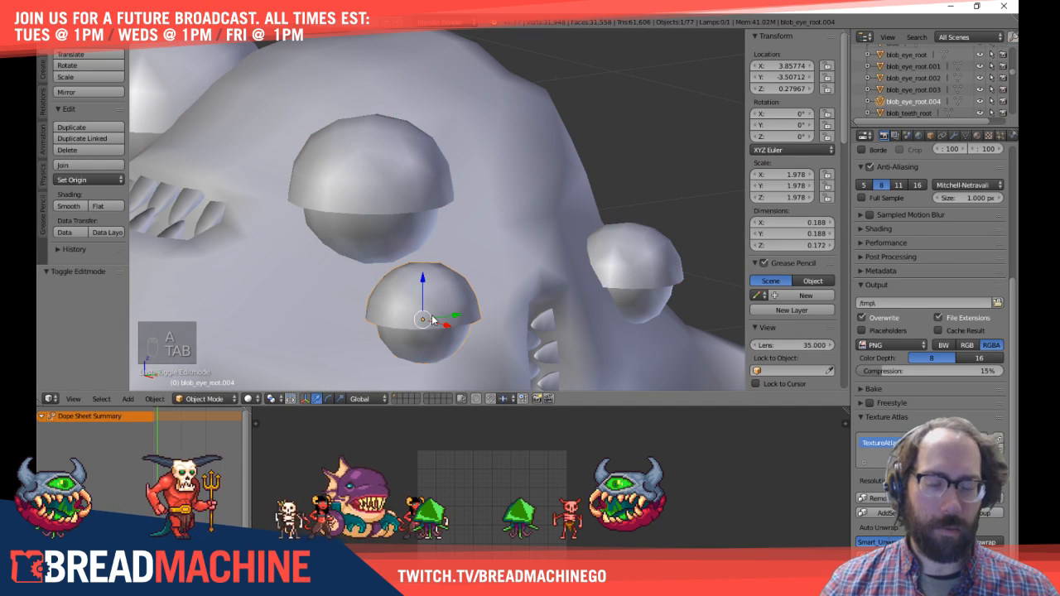
Step: From the top view, rotate the small eye below the large one to about 52° around Z, checking its seam direction
key(KP_7)
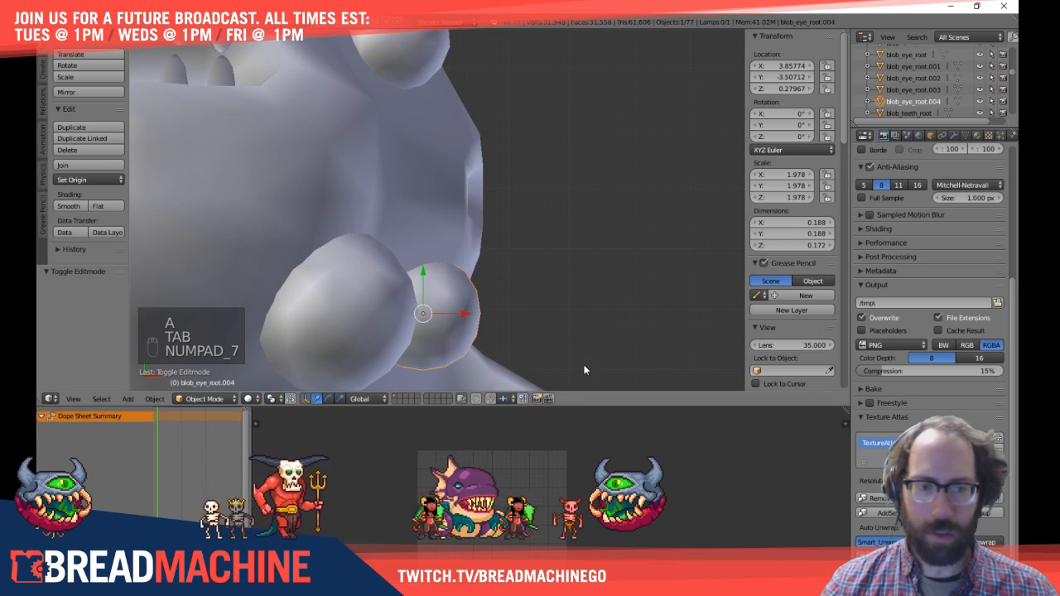
key(r)
click(596, 227)
key(Tab)
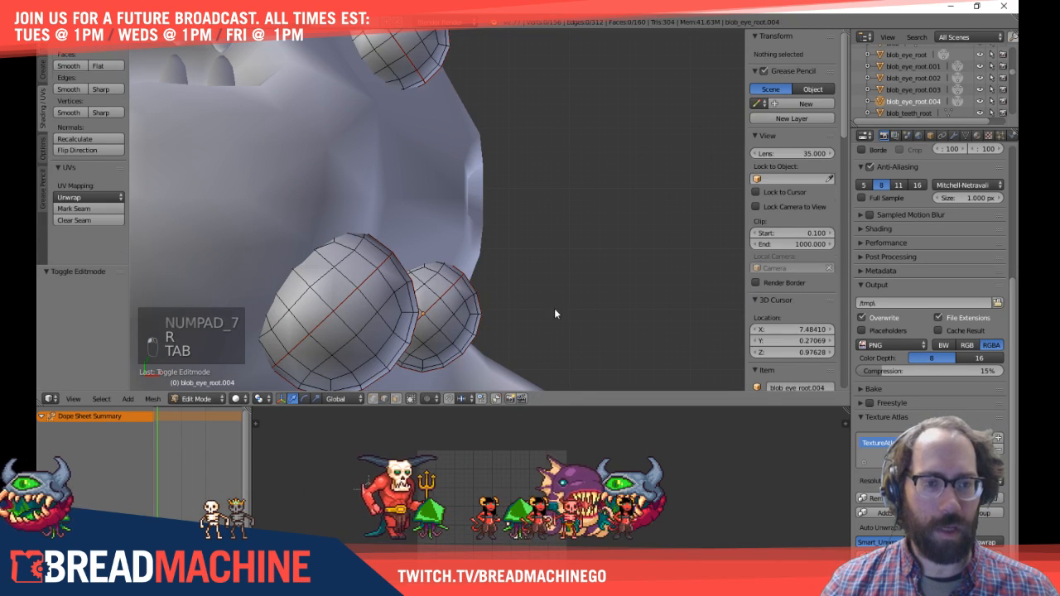
key(Tab)
key(r)
click(575, 323)
key(Tab)
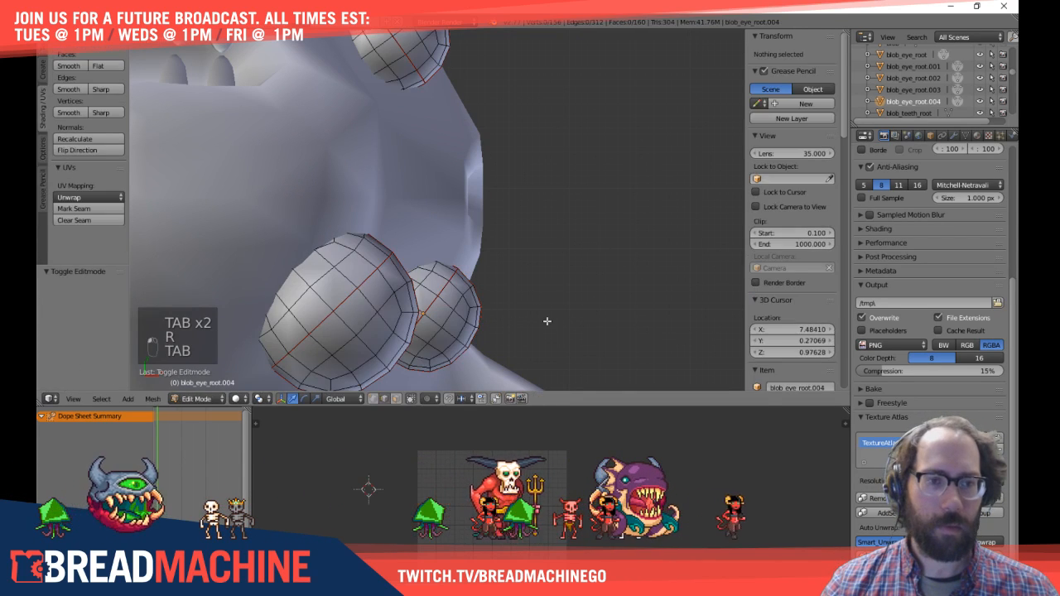
key(Tab)
Step: Try tilting the small eye by about -36° from the side view, and undo the tilt
key(KP_3)
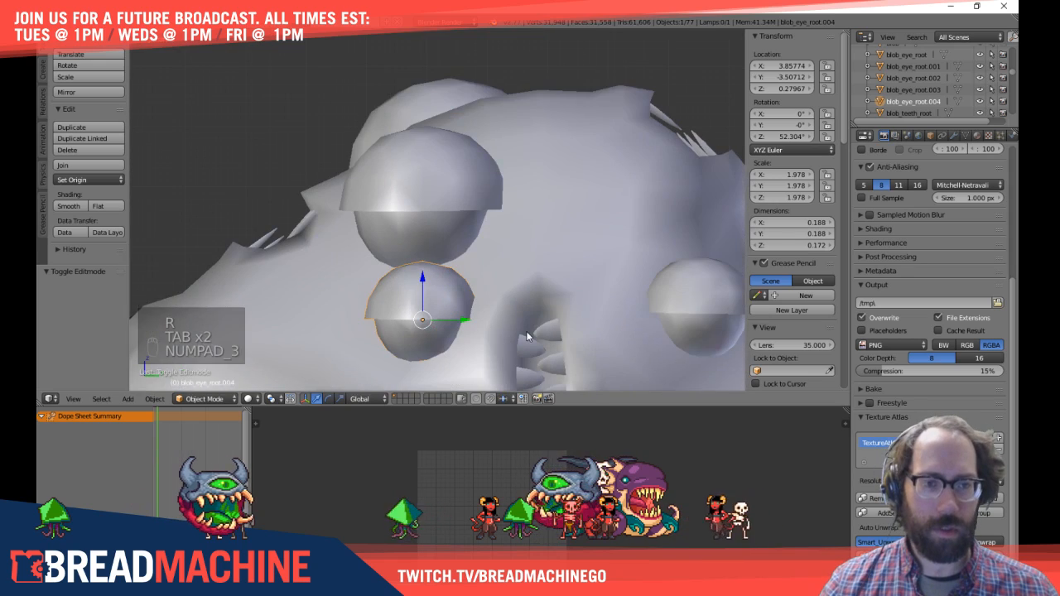
key(r)
click(567, 187)
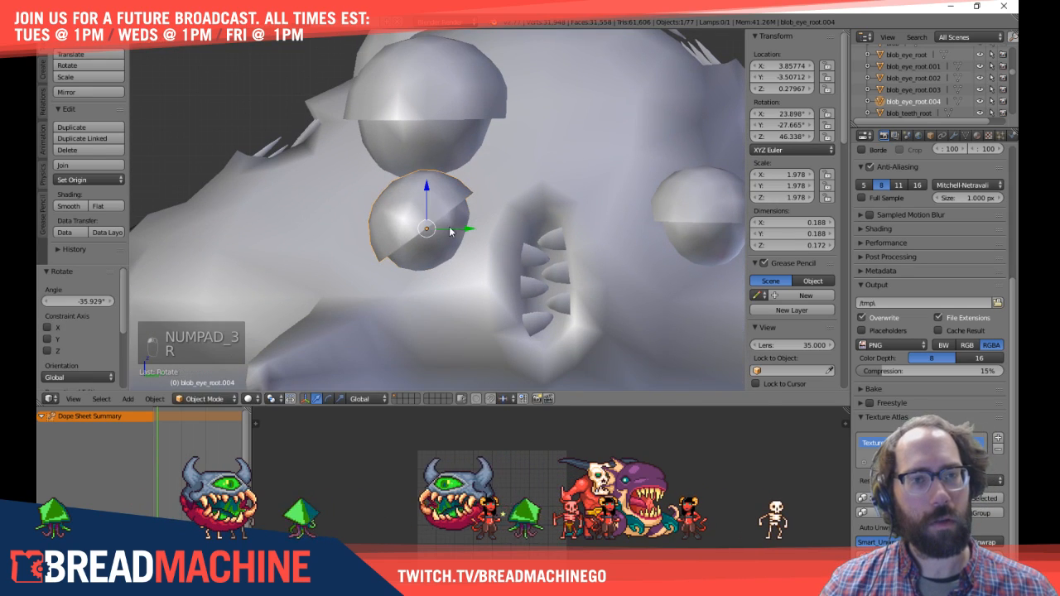
key(Tab)
middle_drag(449, 234, 502, 279)
scroll(502, 279, up, 1)
key(Tab)
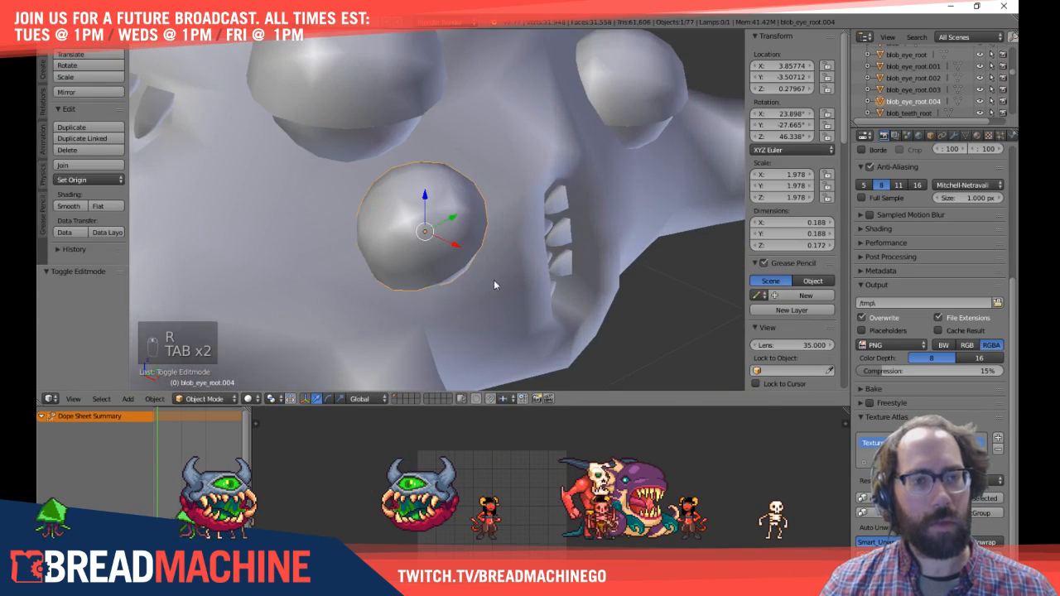
key(ctrl+z)
key(ctrl+z)
key(ctrl+z)
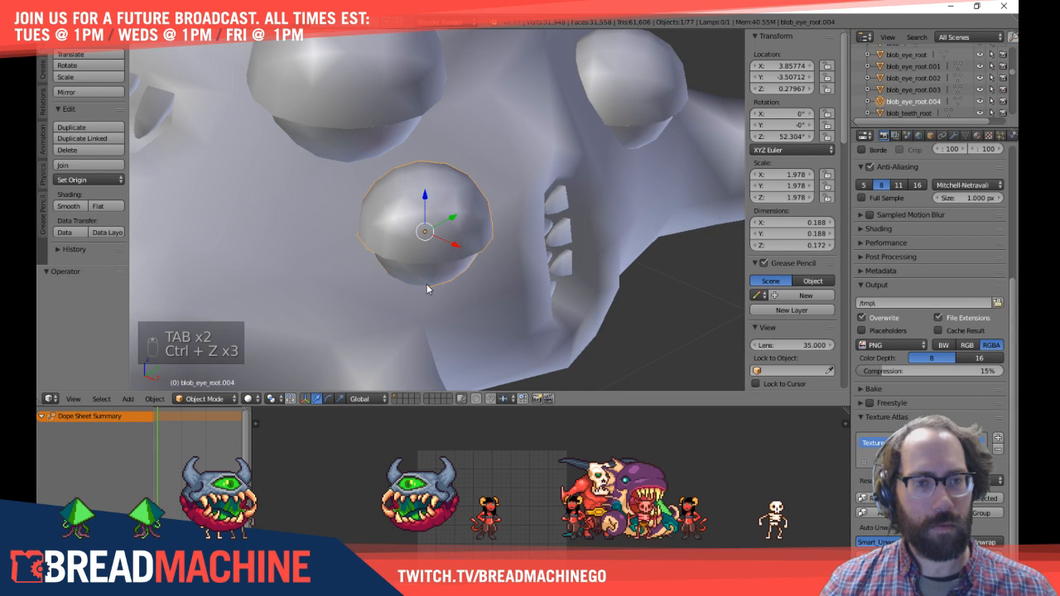
Step: Turn the small eye further in the top view to about 87° around Z so its center seam faces outward
key(KP_7)
key(r)
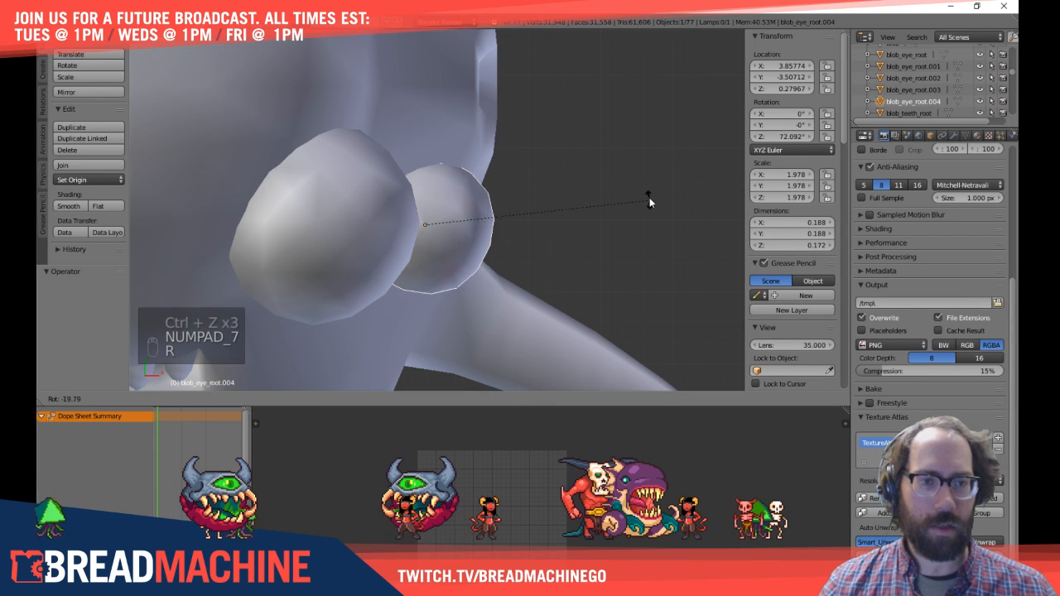
click(648, 166)
key(Tab)
key(Tab)
key(Tab)
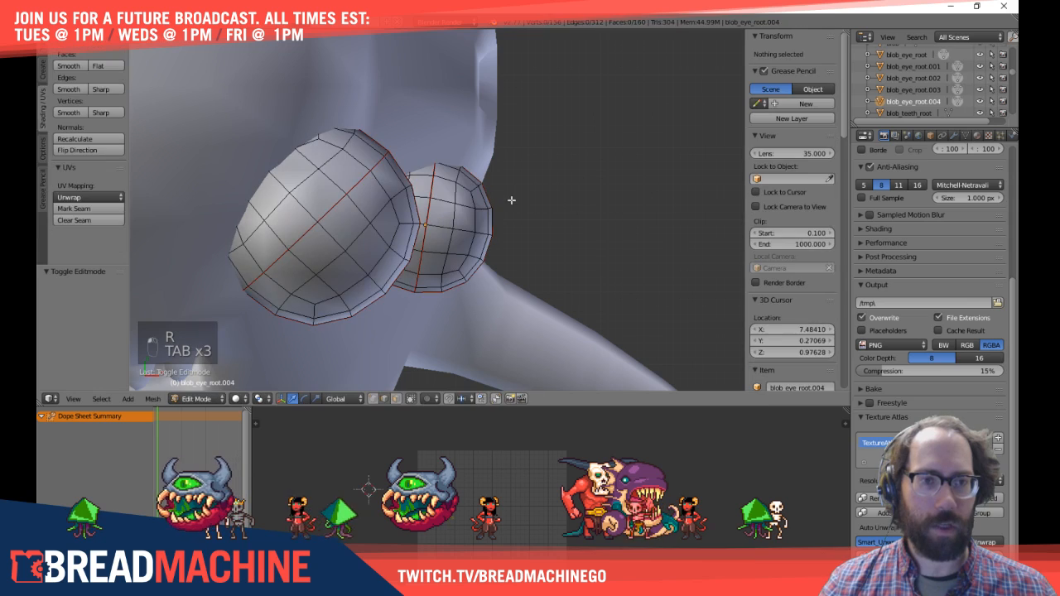
key(Tab)
key(r)
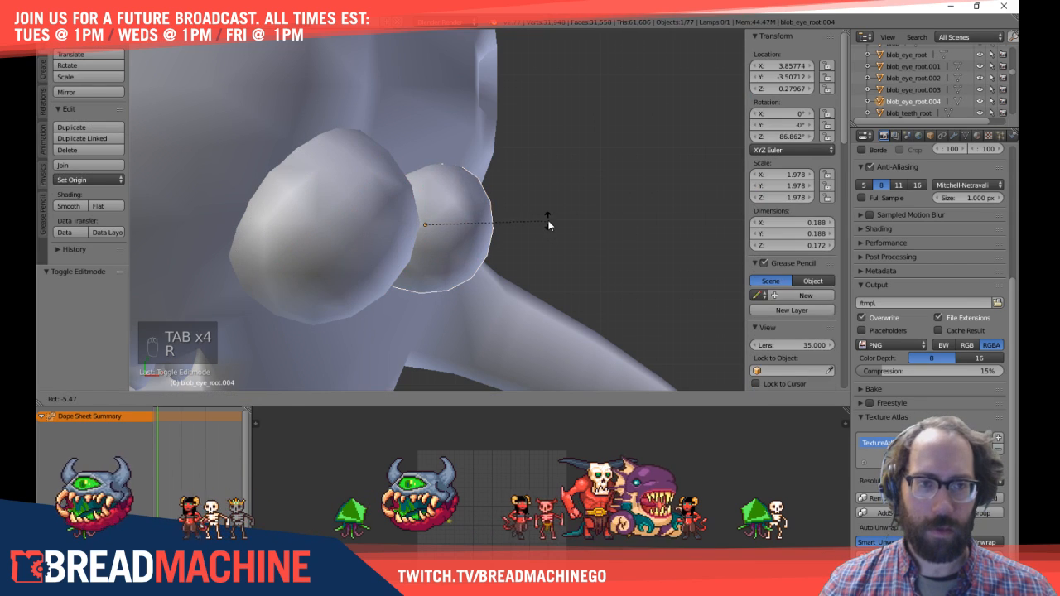
click(548, 222)
key(Tab)
key(Tab)
Step: Tilt the small eye by about -28° from the side view and check its mesh orientation
key(KP_3)
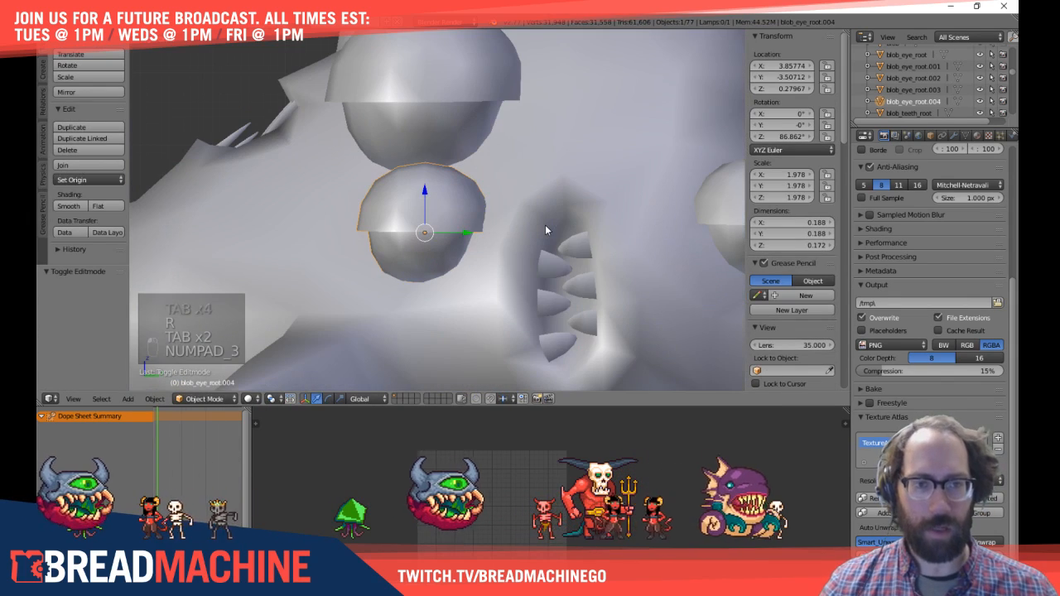
key(r)
click(574, 228)
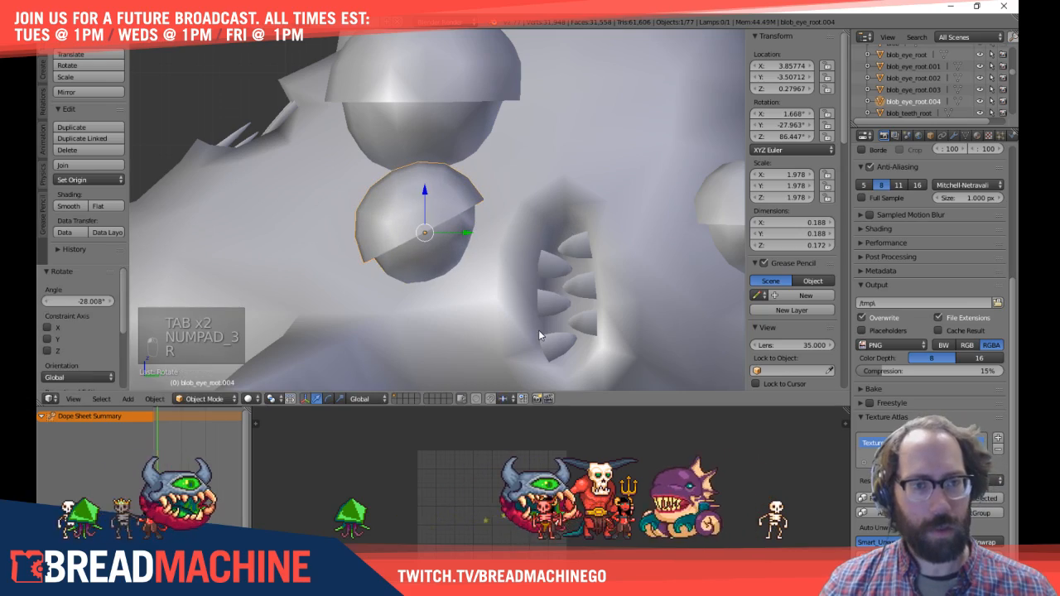
key(Tab)
middle_drag(407, 245, 468, 234)
key(Tab)
scroll(468, 234, down, 4)
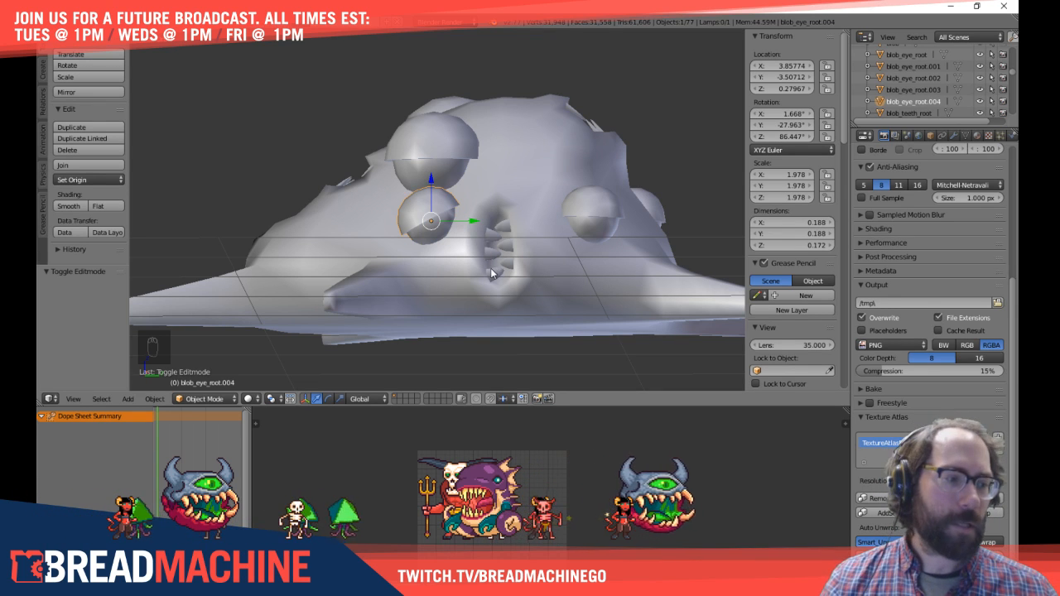
Step: Create a linked duplicate of the small eye on the other side of the vertical mouth, placing it beside the old eye near the opposite rear spike
middle_drag(588, 237, 376, 255)
scroll(447, 293, down, 1)
right_click(452, 293)
key(Tab)
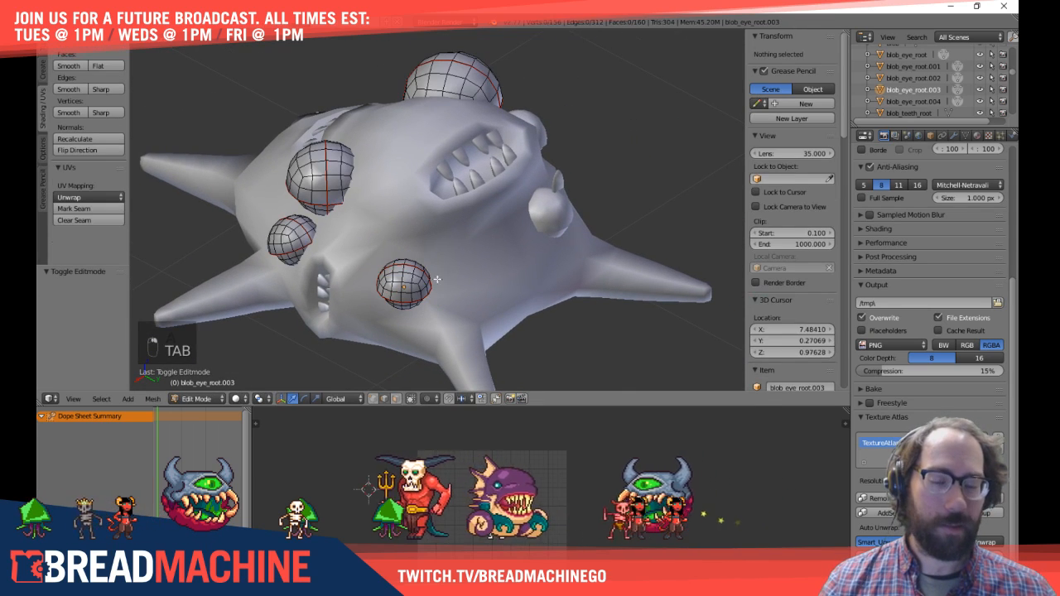
key(Tab)
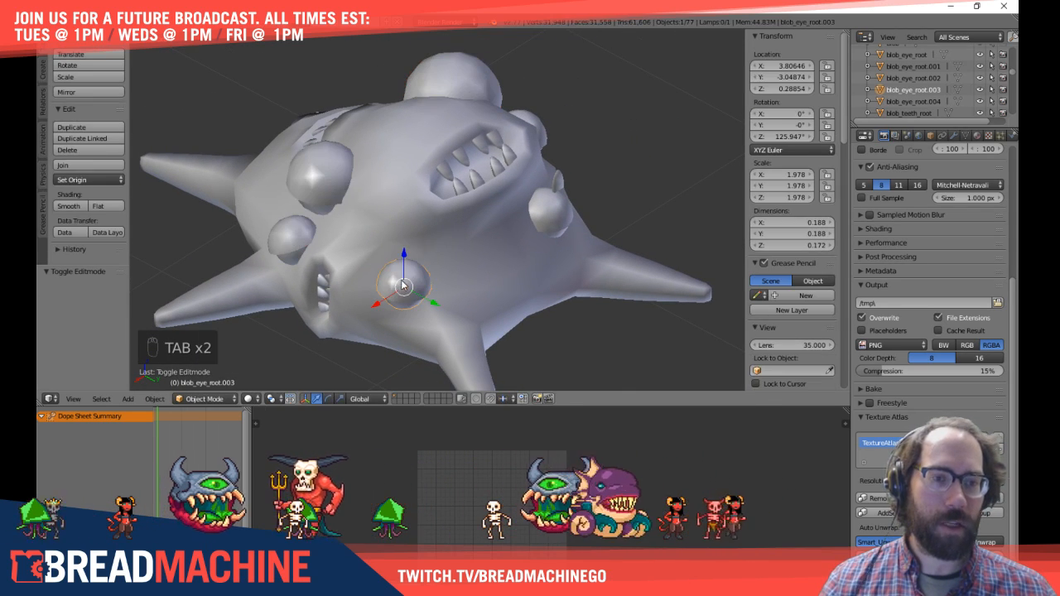
key(KP_7)
shift+middle_drag(253, 247, 524, 144)
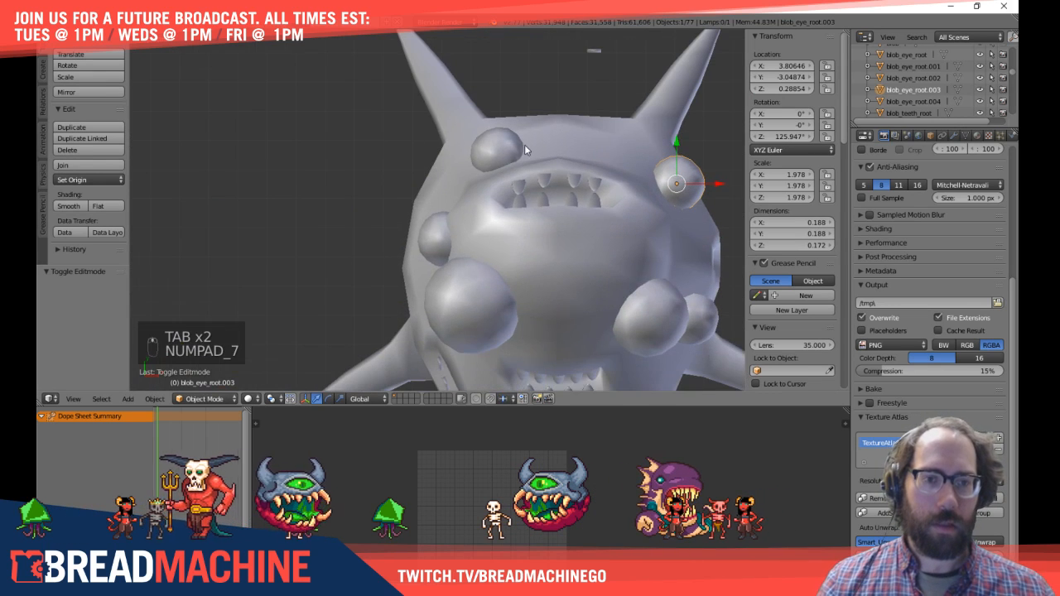
shift+middle_drag(439, 263, 344, 293)
key(Tab)
key(Tab)
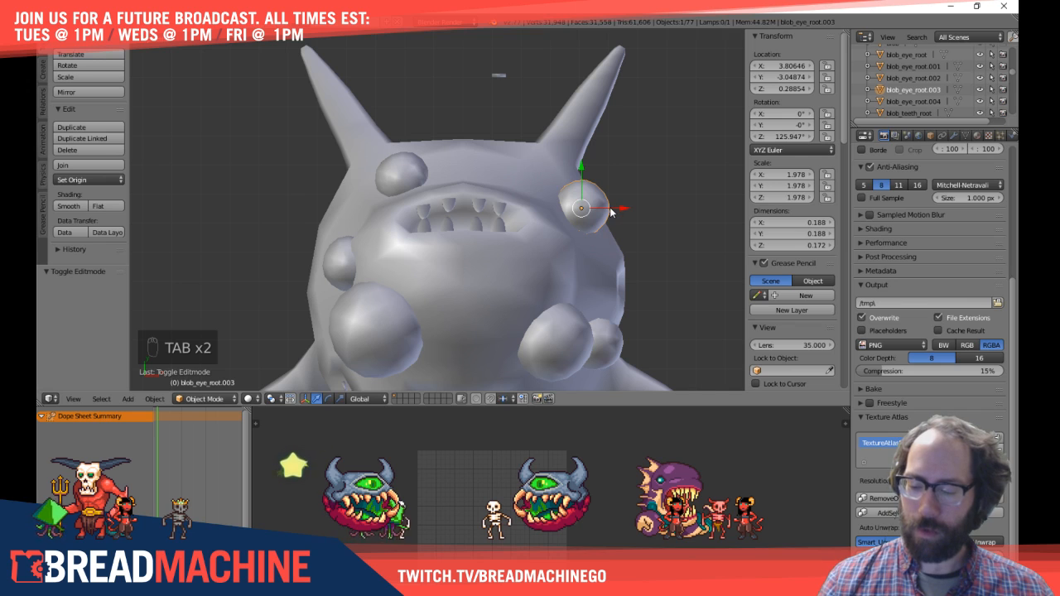
key(alt+d)
click(466, 153)
Step: Rotate the linked duplicate in the top view to about 205.6° around Z, checking its seam direction
scroll(421, 149, up, 2)
scroll(421, 146, up, 3)
shift+middle_drag(421, 145, 491, 236)
key(Tab)
key(Tab)
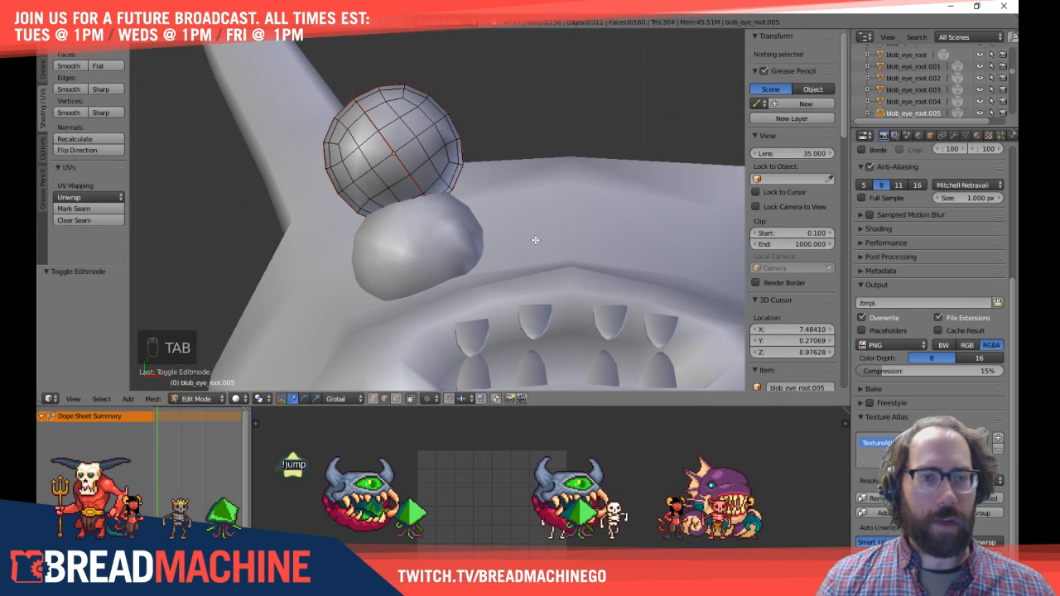
key(r)
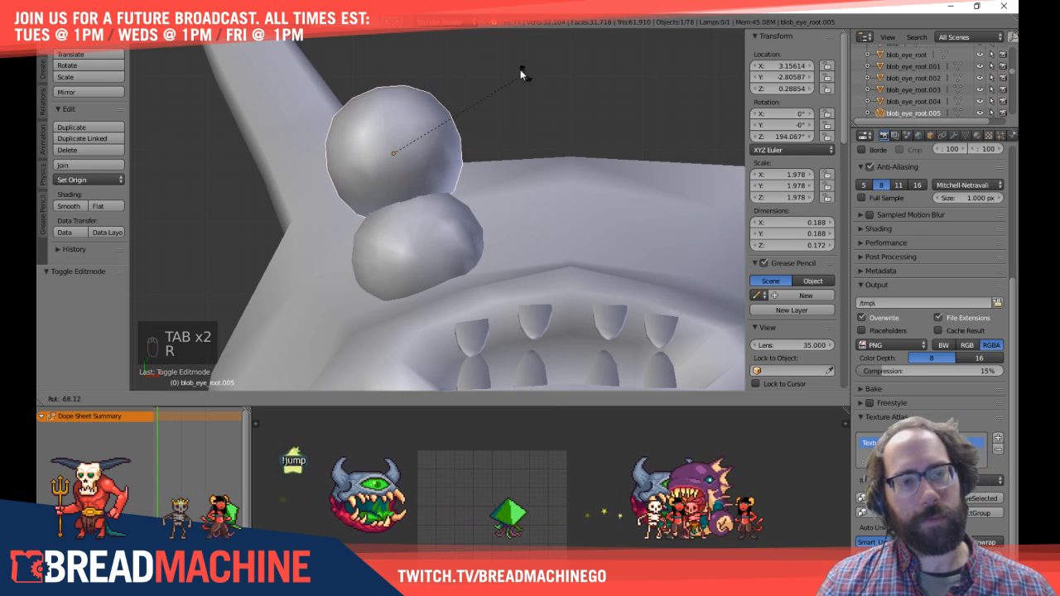
click(500, 54)
key(Tab)
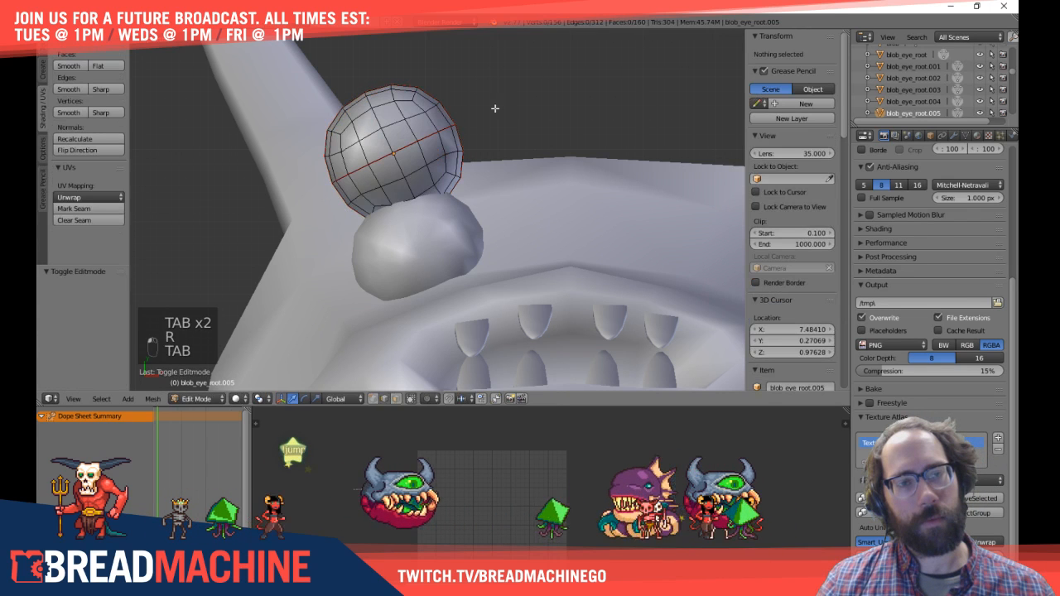
key(Tab)
Step: Move the linked duplicate onto the old eye, to about X 3.193, Y -2.950, Z 0.314
key(g)
click(448, 225)
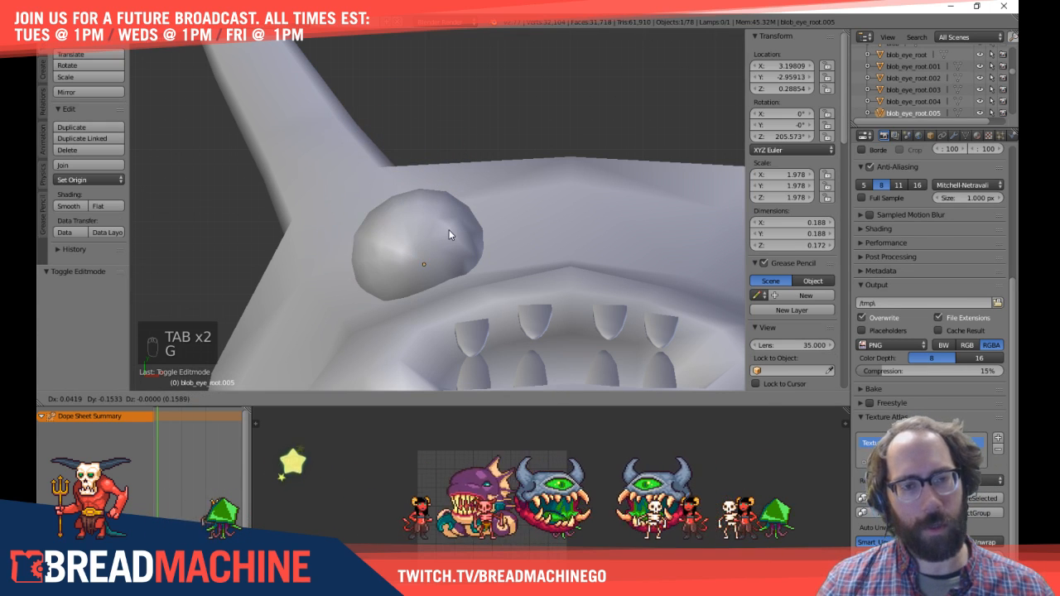
mouse_move(449, 225)
middle_down()
mouse_move(629, 230)
mouse_move(597, 154)
mouse_move(450, 237)
middle_up()
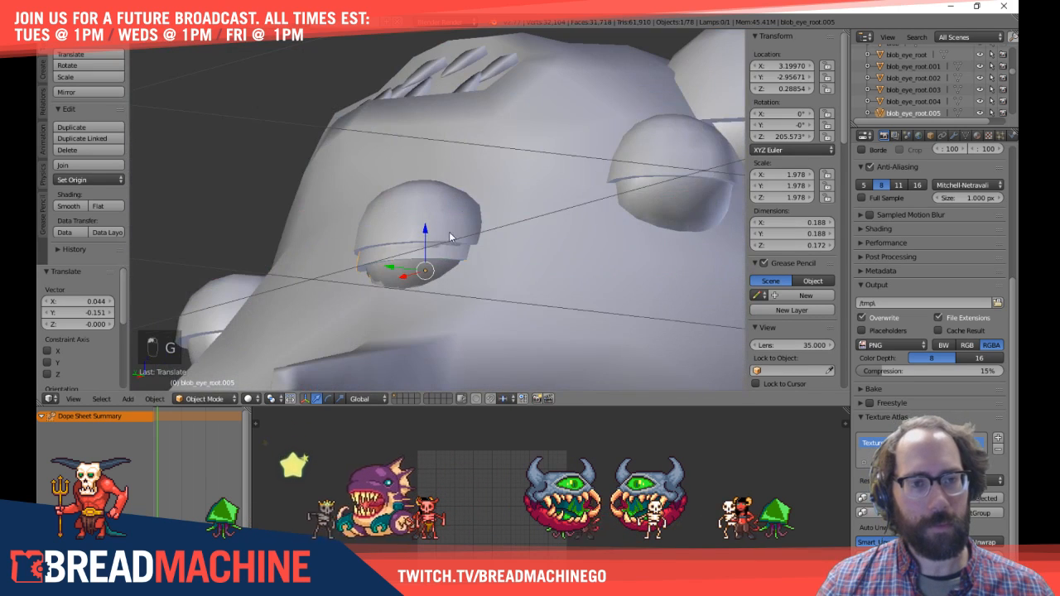
drag(425, 235, 429, 217)
middle_drag(429, 217, 485, 256)
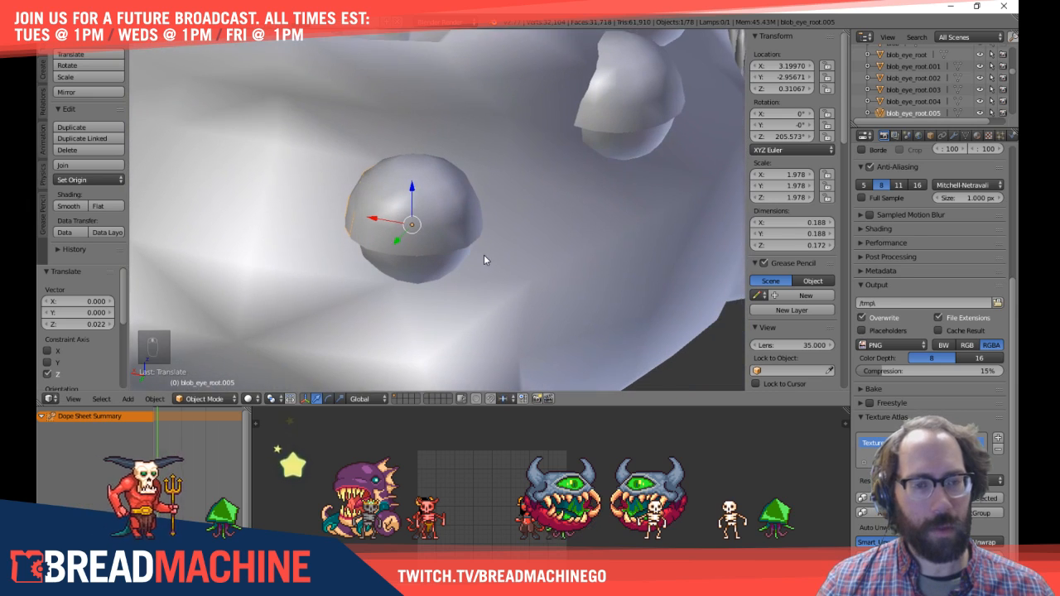
drag(394, 239, 381, 226)
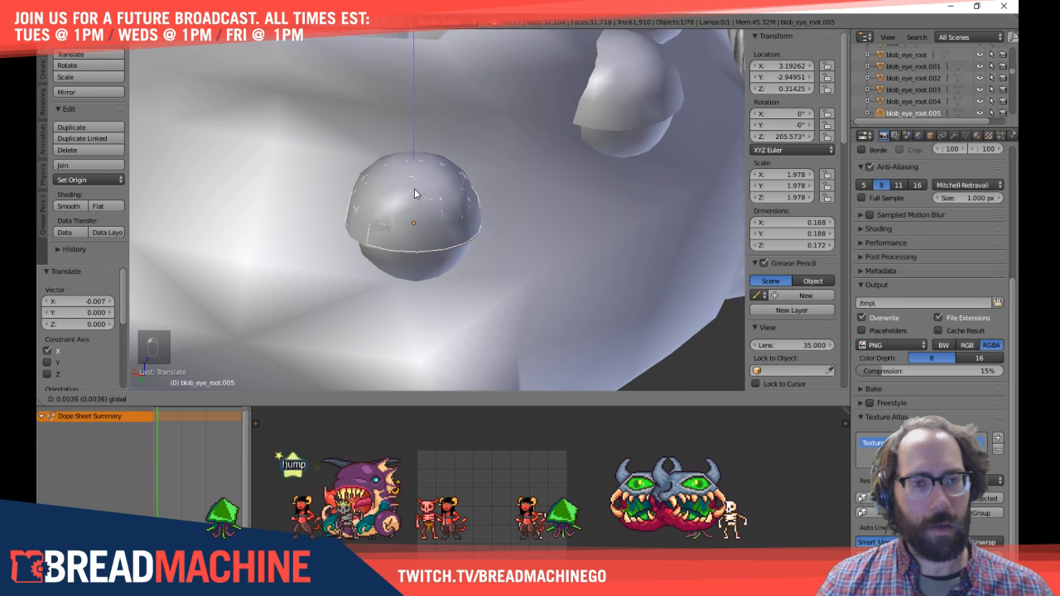
drag(415, 191, 414, 191)
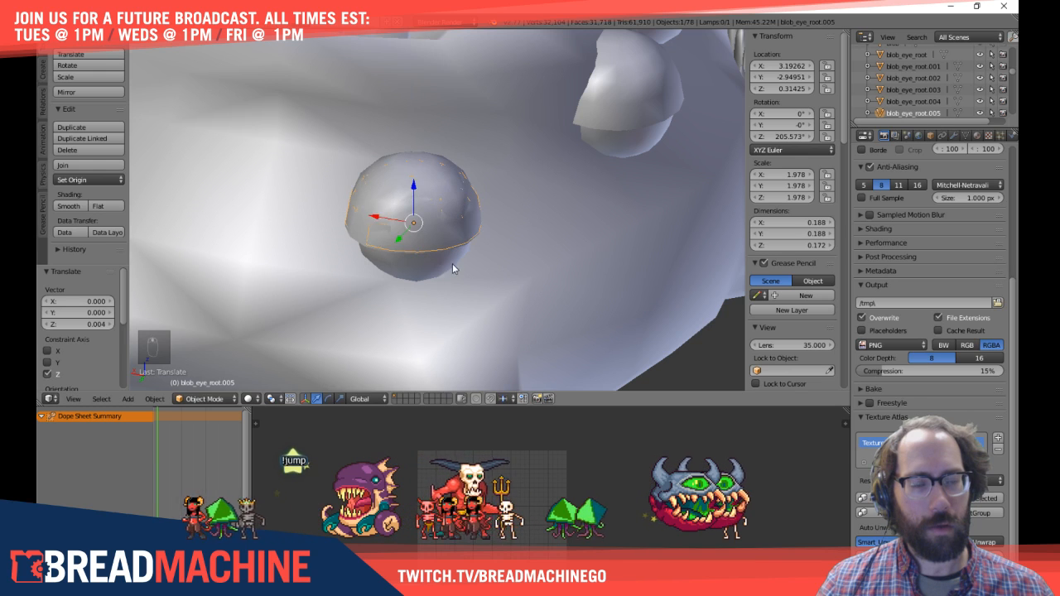
Step: Delete the old eye that overlaps the newly placed linked duplicate
middle_drag(452, 263, 424, 244)
right_click(421, 248)
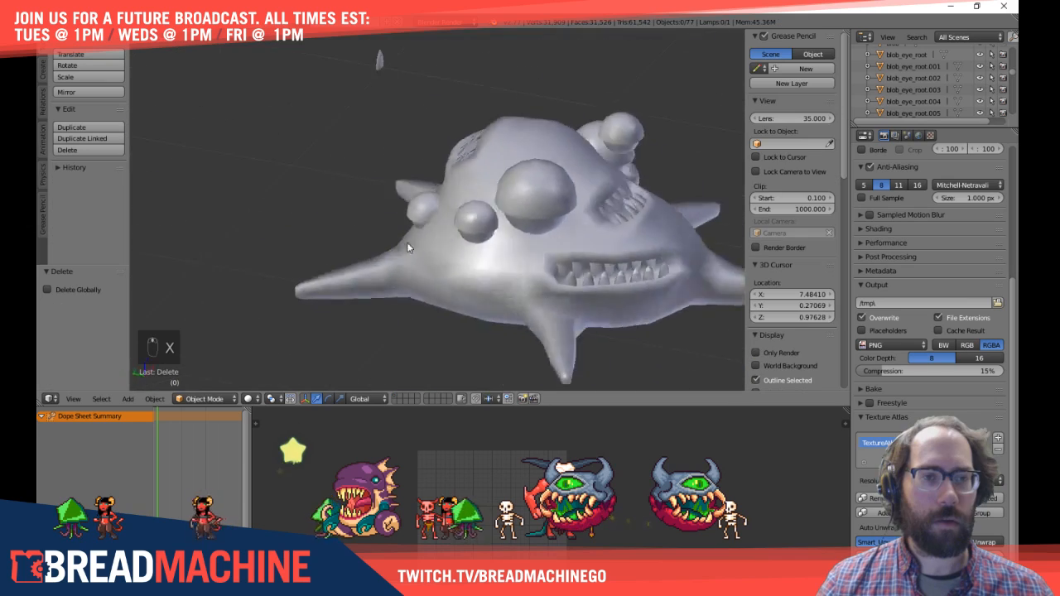
middle_drag(407, 244, 401, 190)
Step: Select the newly placed linked eye and examine its mesh beside the neighboring eyes in Edit Mode
right_click(294, 147)
shift+middle_drag(300, 181, 369, 156)
scroll(413, 134, up, 5)
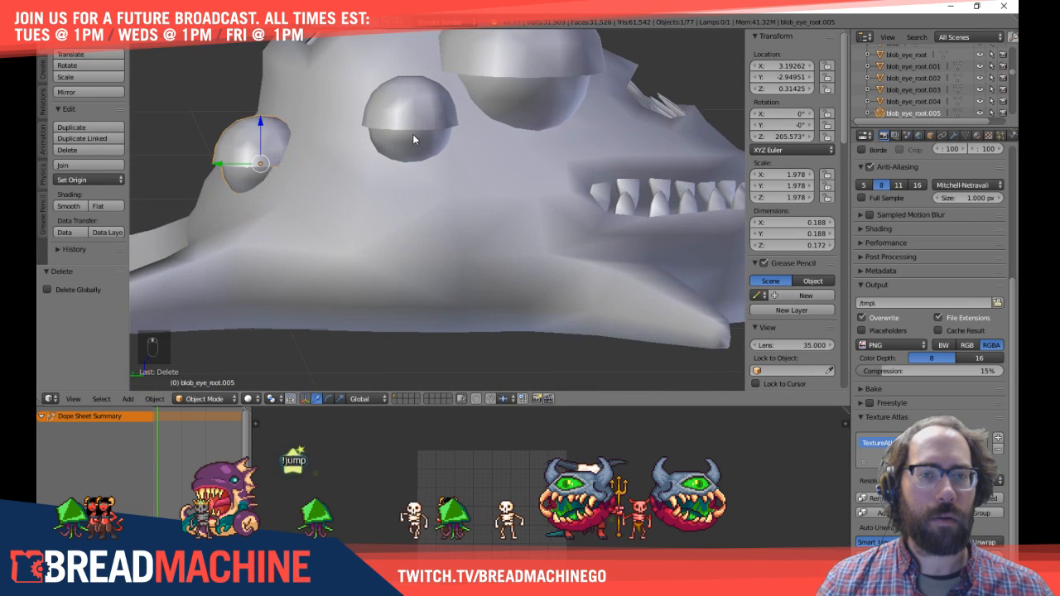
key(Tab)
scroll(412, 136, down, 5)
scroll(412, 136, up, 5)
middle_drag(413, 136, 343, 185)
key(Tab)
Step: Create a linked duplicate of the selected eye and place it toward the neighboring small old eye, offset about -0.224 in Y and 0.098 in Z
key(KP_1)
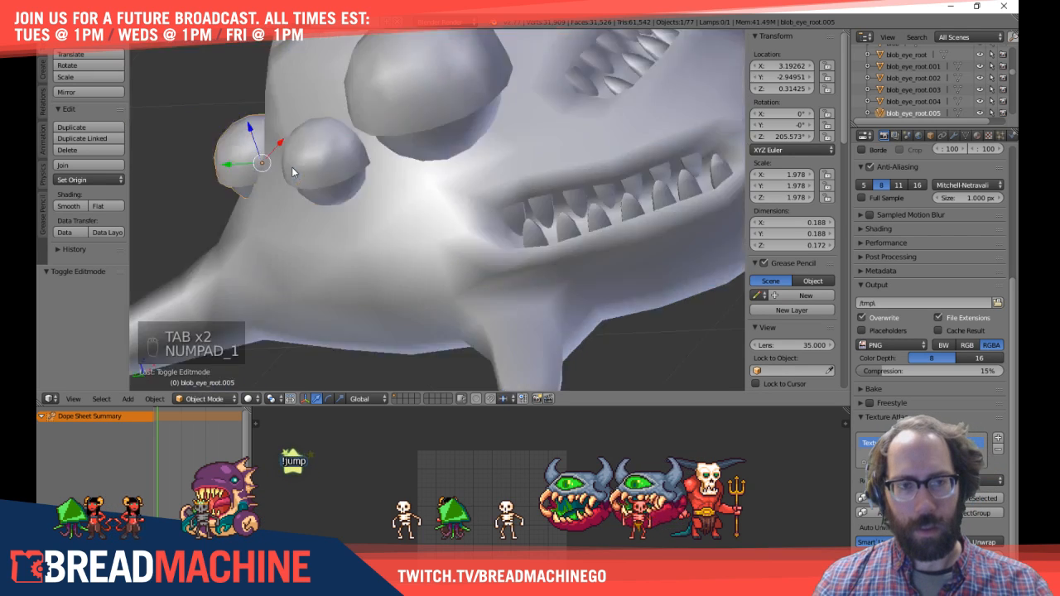
key(KP_4)
key(KP_4)
key(KP_4)
key(KP_4)
key(KP_4)
key(KP_4)
key(KP_4)
key(KP_4)
key(KP_4)
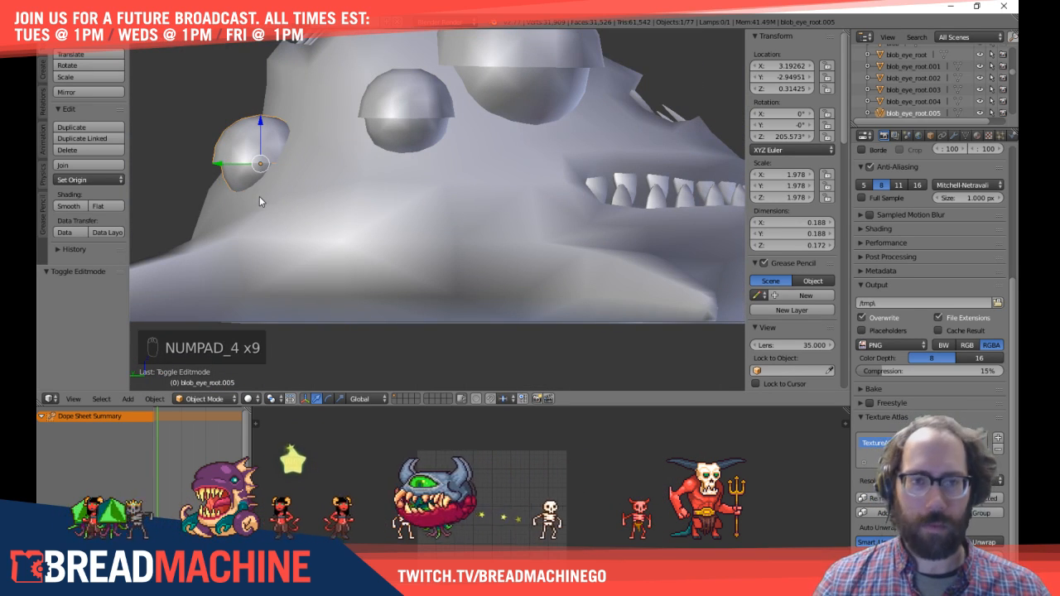
key(alt+d)
click(373, 150)
Step: In wireframe display, move the new duplicate about -0.164 along X toward the small old eye
key(z)
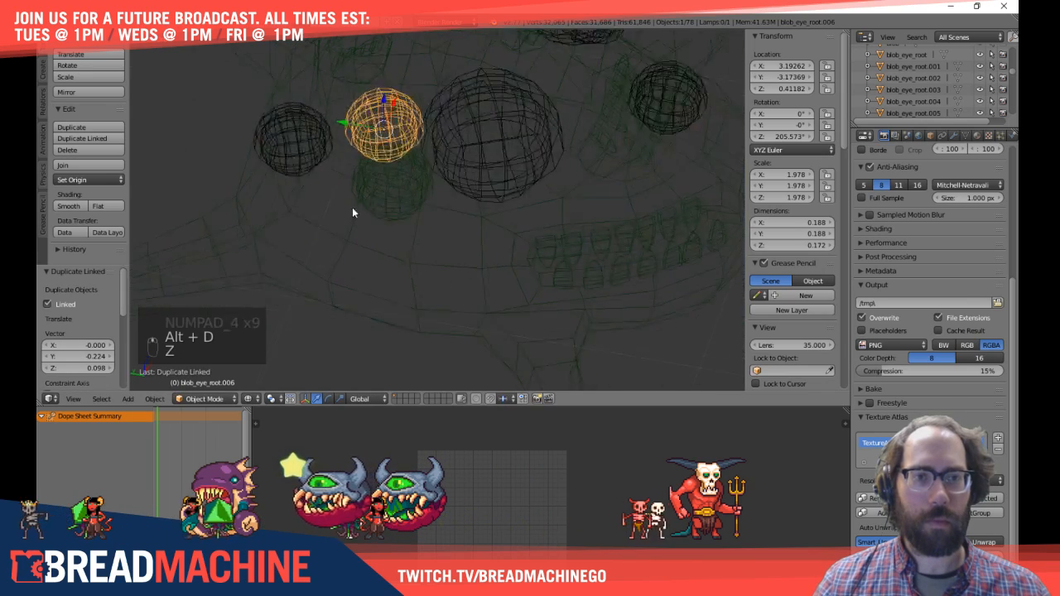
key(g)
key(x)
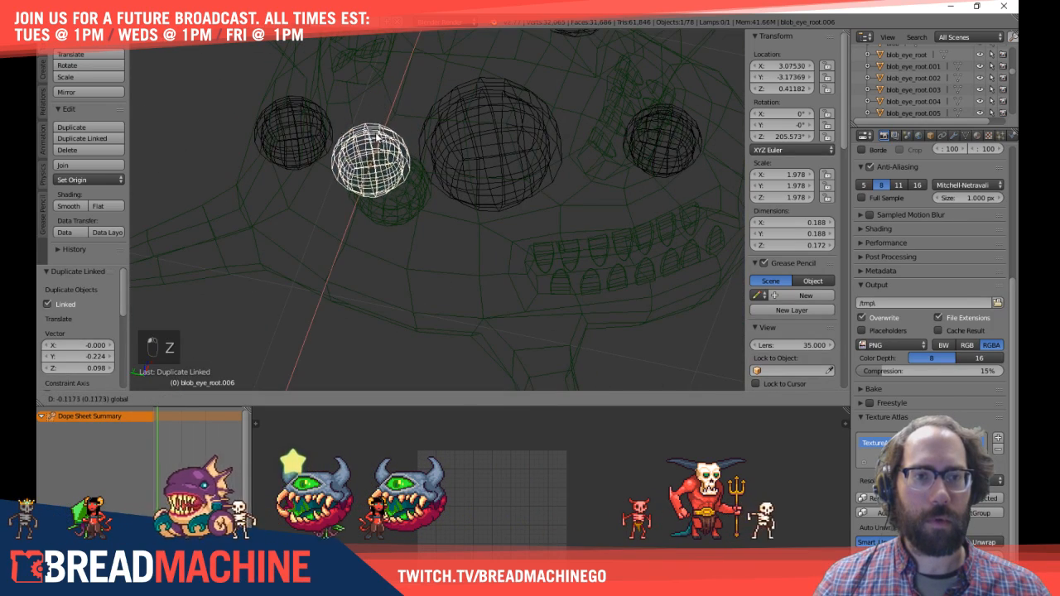
click(317, 173)
key(KP_7)
scroll(318, 173, up, 6)
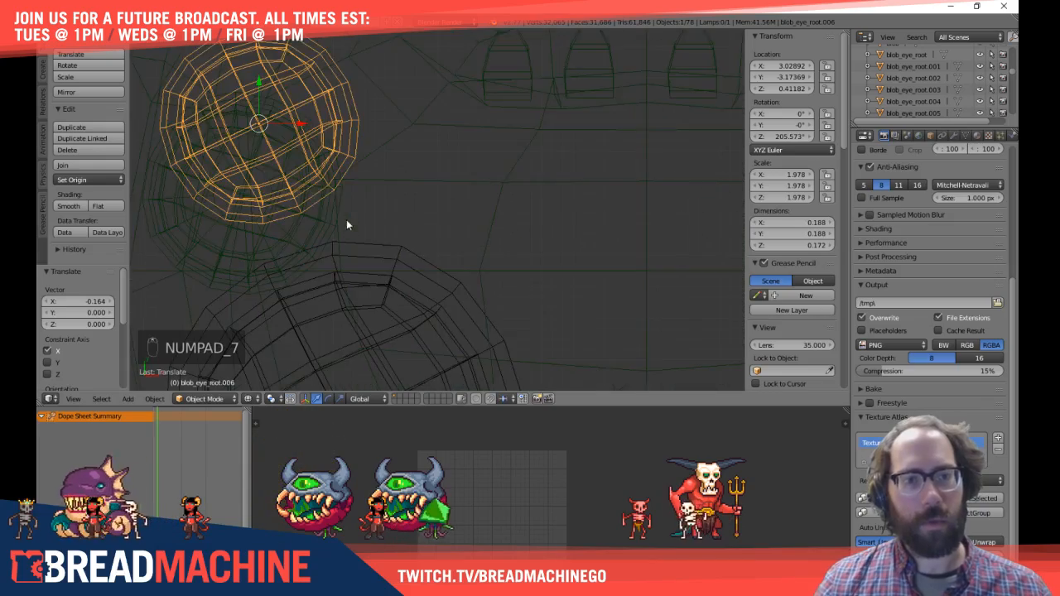
Step: From the top view, shift the new duplicate about -0.015 in X and -0.071 in Y, rotate it to about 260° around Z, and fine-tune its position
shift+middle_drag(348, 224, 579, 270)
key(g)
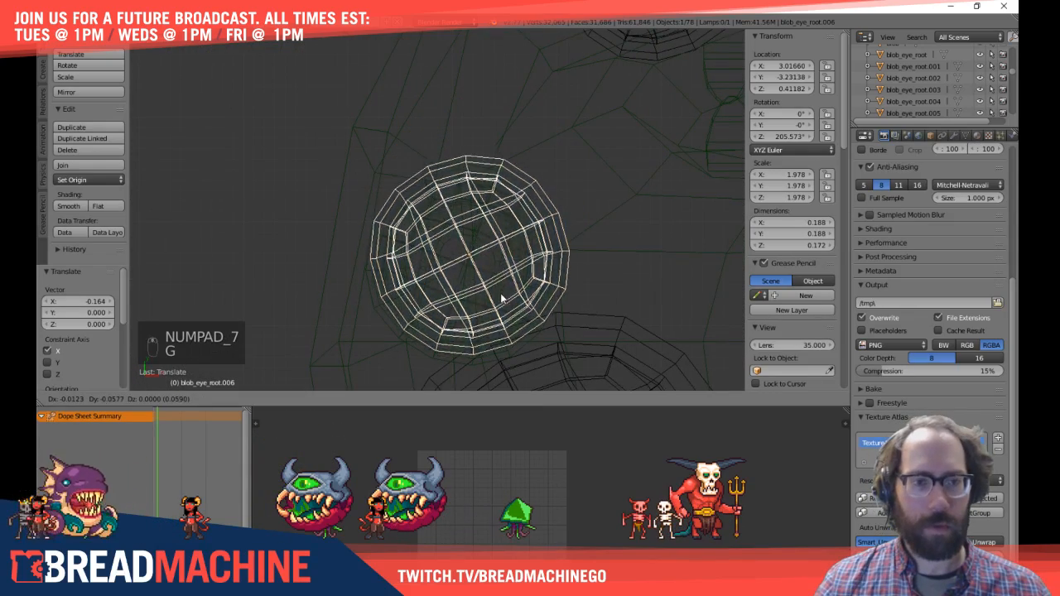
click(526, 314)
key(r)
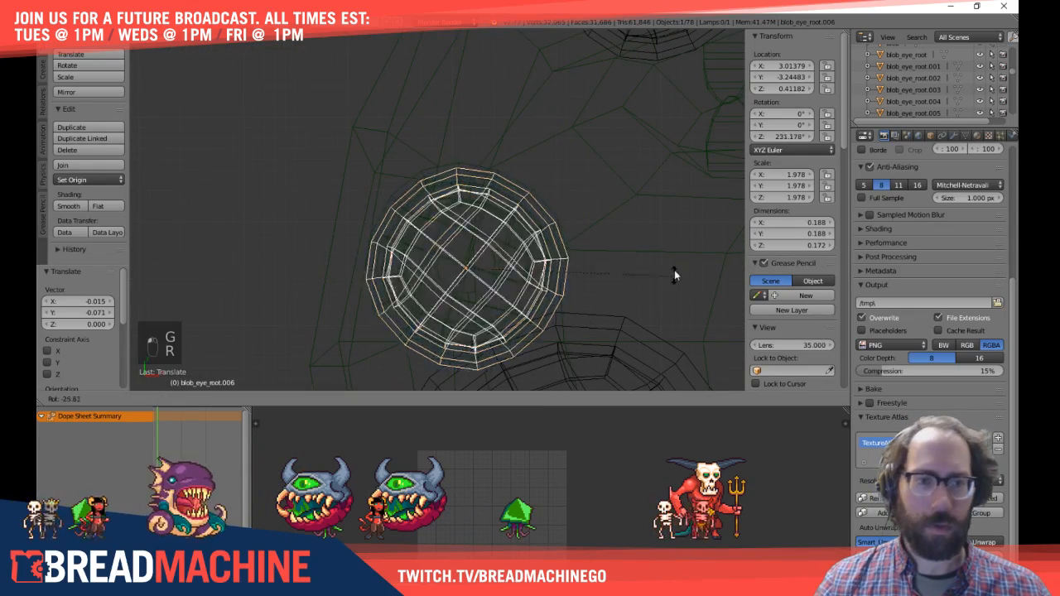
click(648, 174)
key(g)
click(644, 168)
Step: Return to solid display and lower the new eye about 0.006 along Z
key(z)
mouse_move(347, 289)
middle_down()
mouse_move(527, 166)
mouse_move(496, 180)
mouse_move(472, 167)
mouse_move(466, 249)
middle_up()
key(g)
key(z)
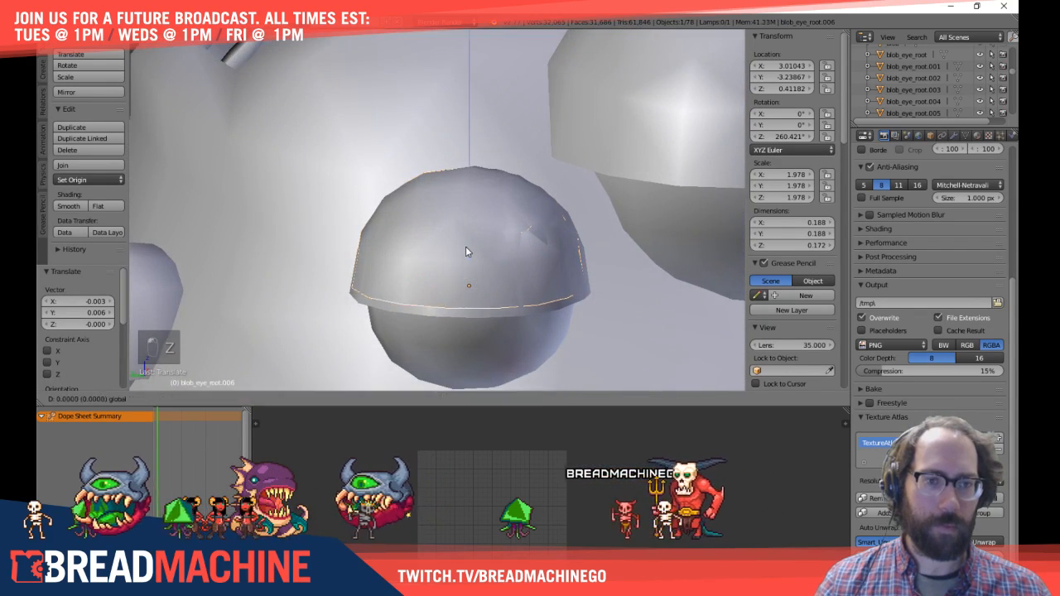
click(466, 255)
Step: Delete the old eye that overlaps the newly aligned linked duplicate
right_click(487, 237)
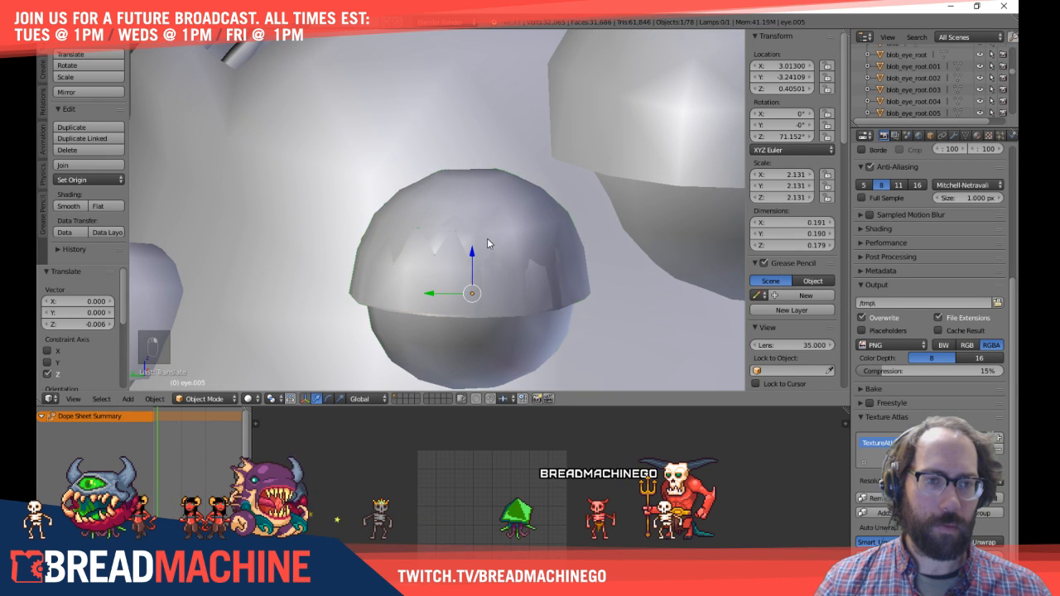
key(x)
click(487, 240)
scroll(492, 253, down, 8)
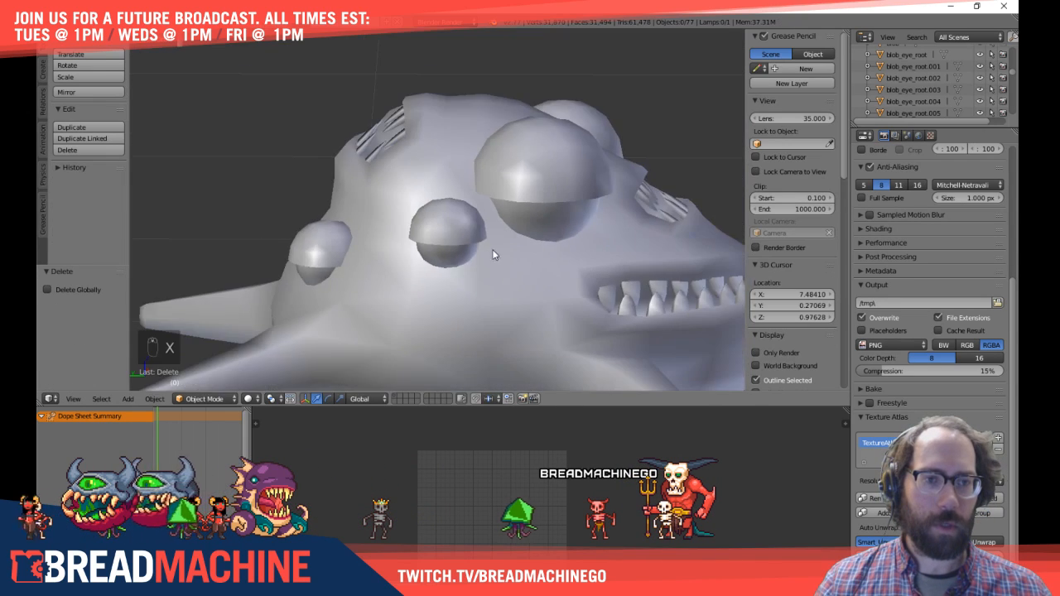
Step: From the top view, move the detached source eye beside the monster about 0.544 in X and 1.613 in Y
middle_drag(521, 267, 529, 149)
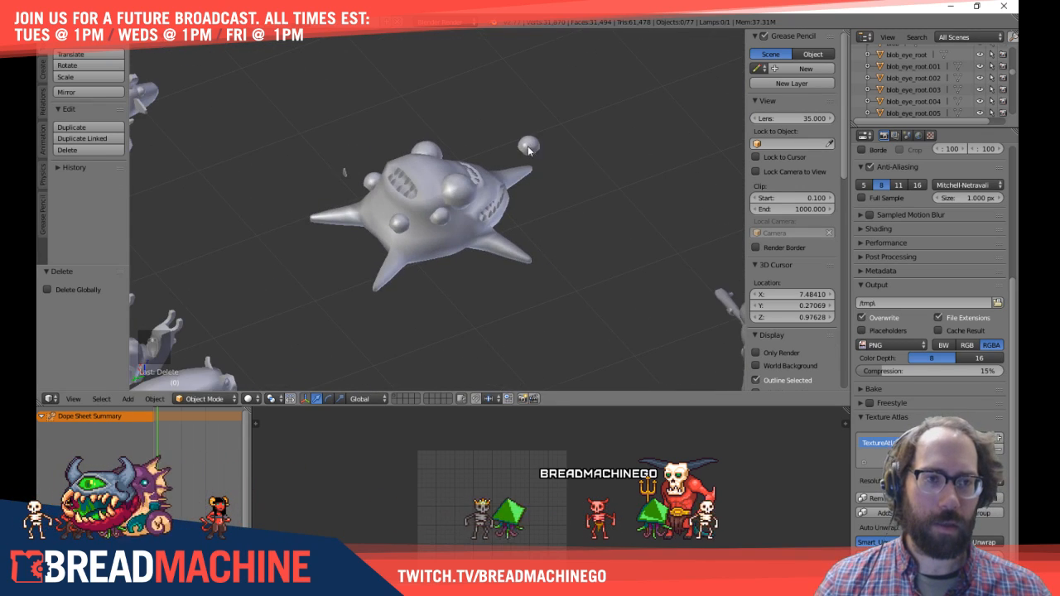
right_click(528, 149)
key(KP_7)
shift+middle_drag(501, 42, 358, 272)
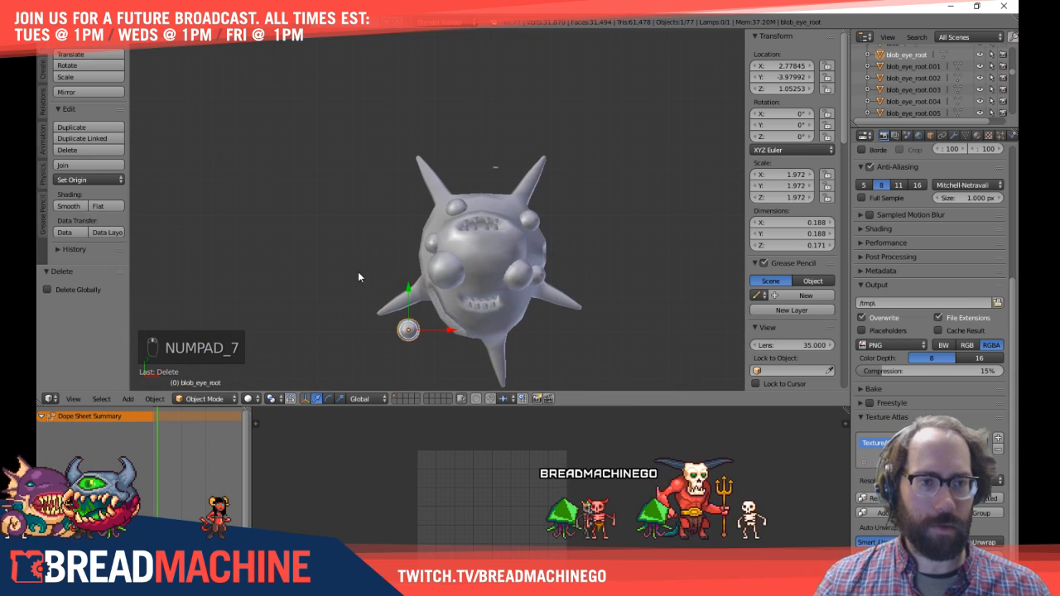
key(g)
click(499, 134)
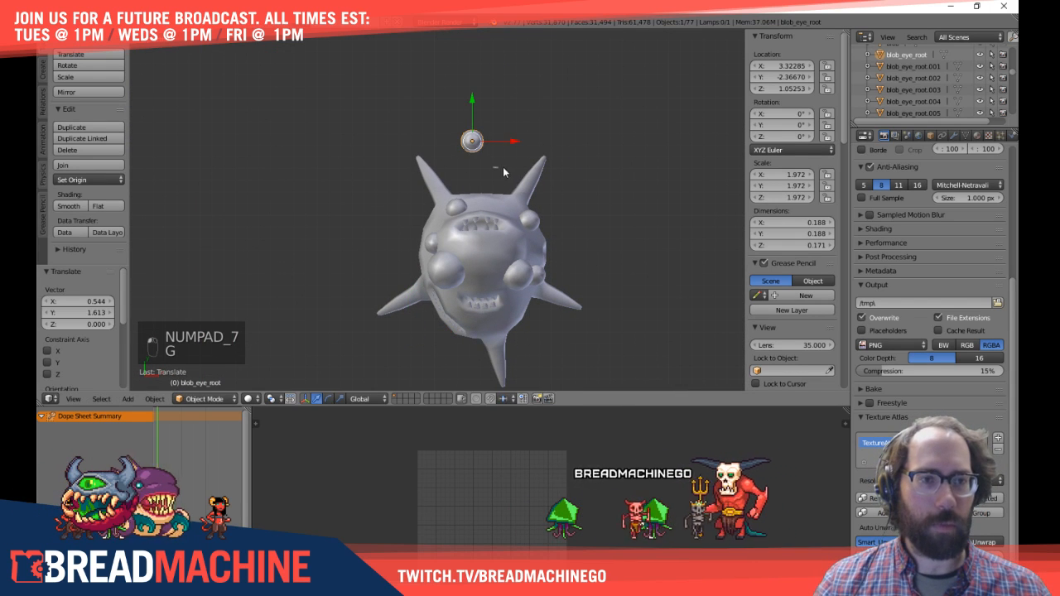
Step: Move the detached source tooth next to the source eye, about -0.015 in X and 0.215 in Y, and place both clear of the monster's side
right_click(497, 167)
key(g)
click(520, 144)
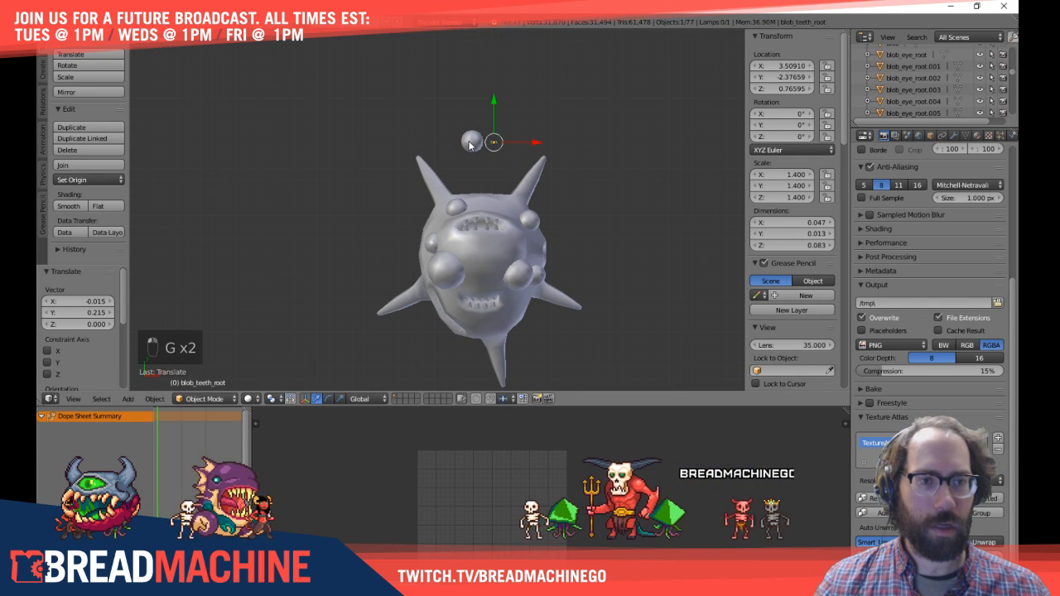
shift+right_click(468, 145)
key(g)
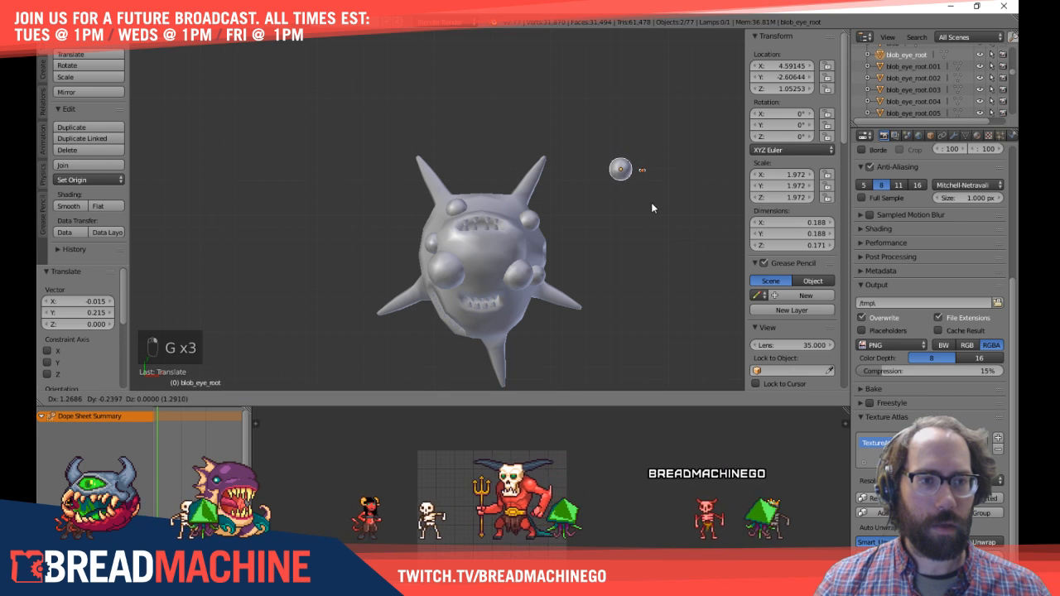
click(647, 176)
key(a)
Step: Examine the meshes of a placed eye and a set of teeth on the monster in Edit Mode
middle_drag(561, 244, 363, 87)
scroll(326, 176, up, 4)
shift+middle_drag(326, 176, 470, 217)
right_click(370, 249)
key(Tab)
key(Tab)
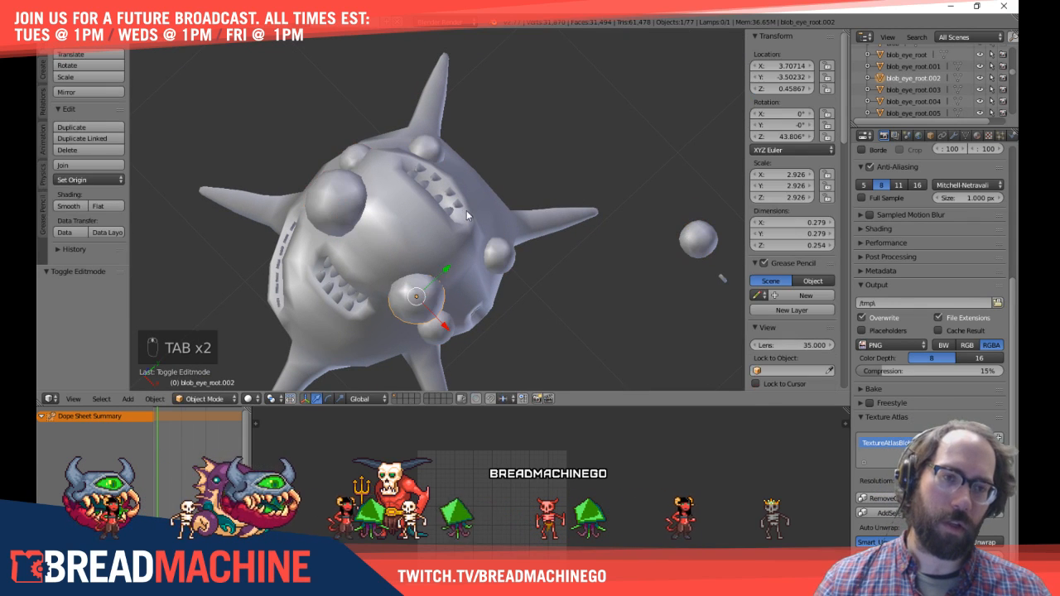
key(Tab)
middle_drag(458, 204, 442, 182)
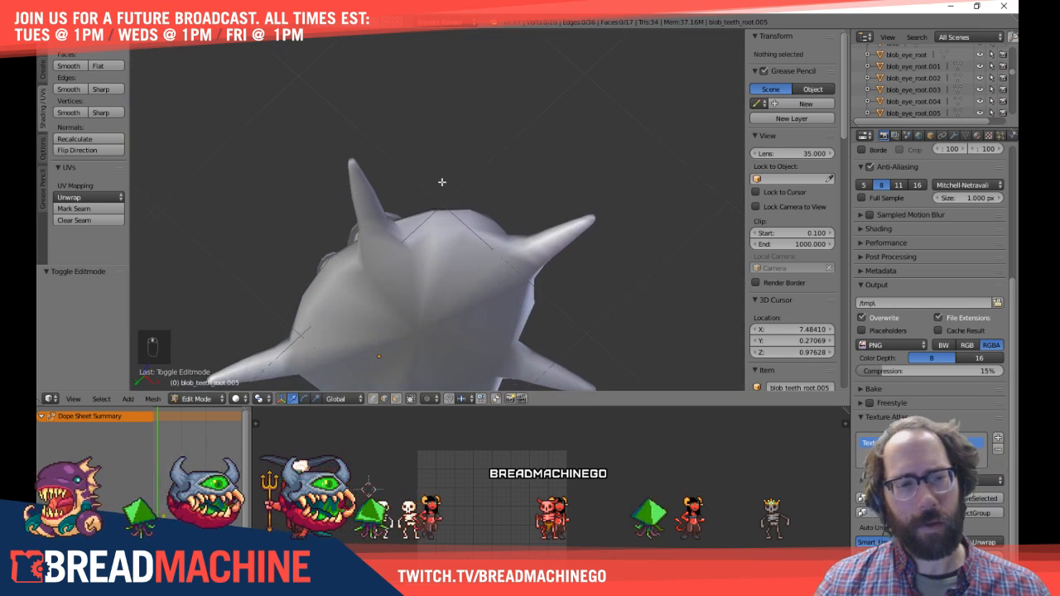
key(Tab)
Step: Examine the blob body's mesh in Edit Mode from several sides, including the areas around the eyes and mouths
right_click(441, 283)
key(Tab)
middle_drag(441, 284, 330, 234)
shift+middle_drag(293, 166, 382, 213)
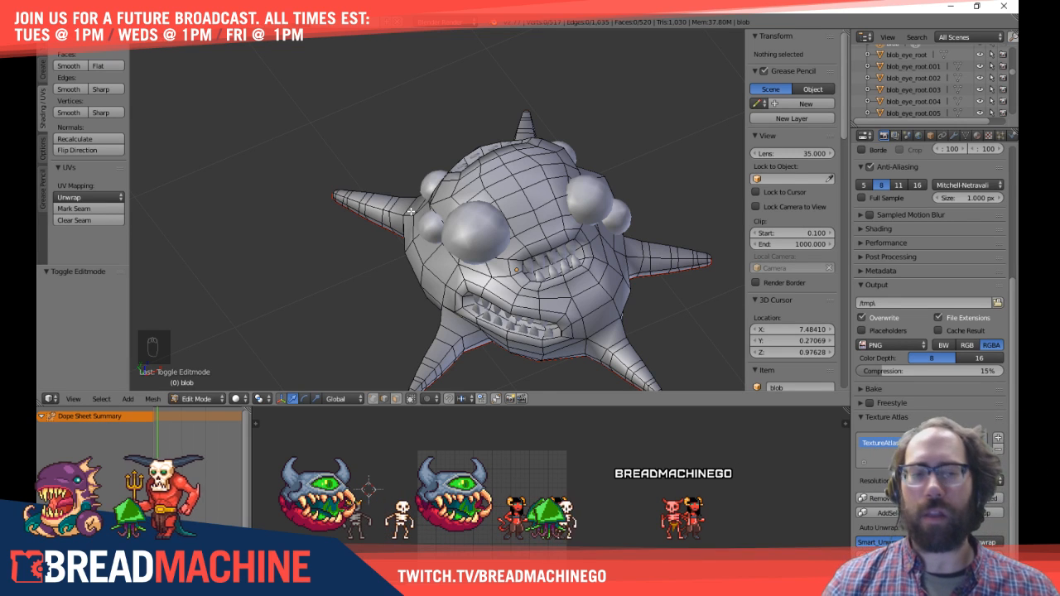
middle_drag(389, 216, 450, 198)
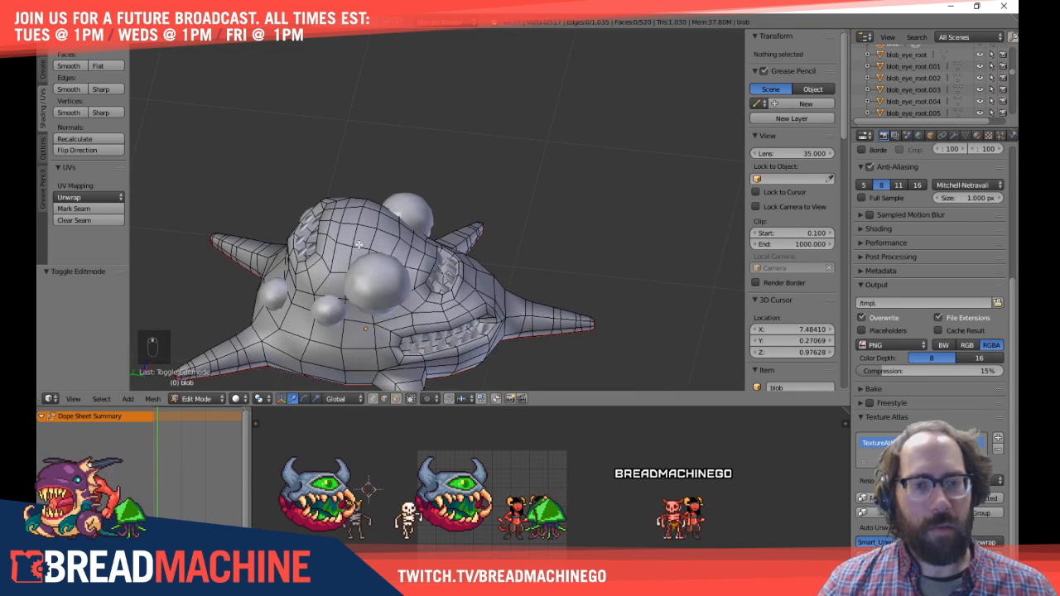
shift+middle_drag(358, 244, 458, 225)
shift+middle_drag(349, 298, 497, 240)
shift+middle_drag(418, 302, 402, 253)
scroll(413, 241, up, 2)
scroll(411, 241, up, 3)
scroll(411, 241, down, 6)
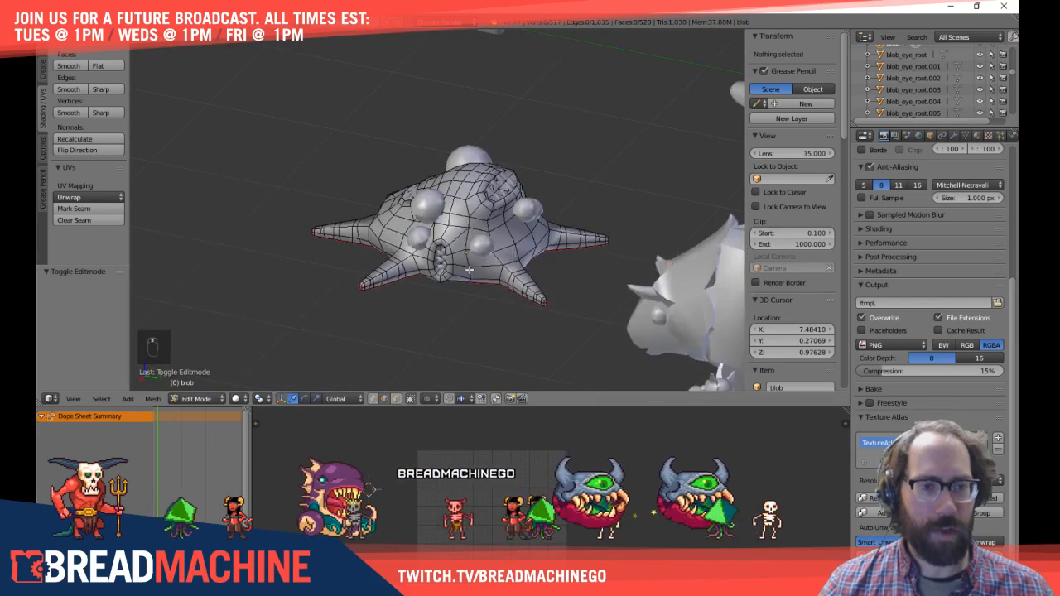
scroll(402, 252, up, 7)
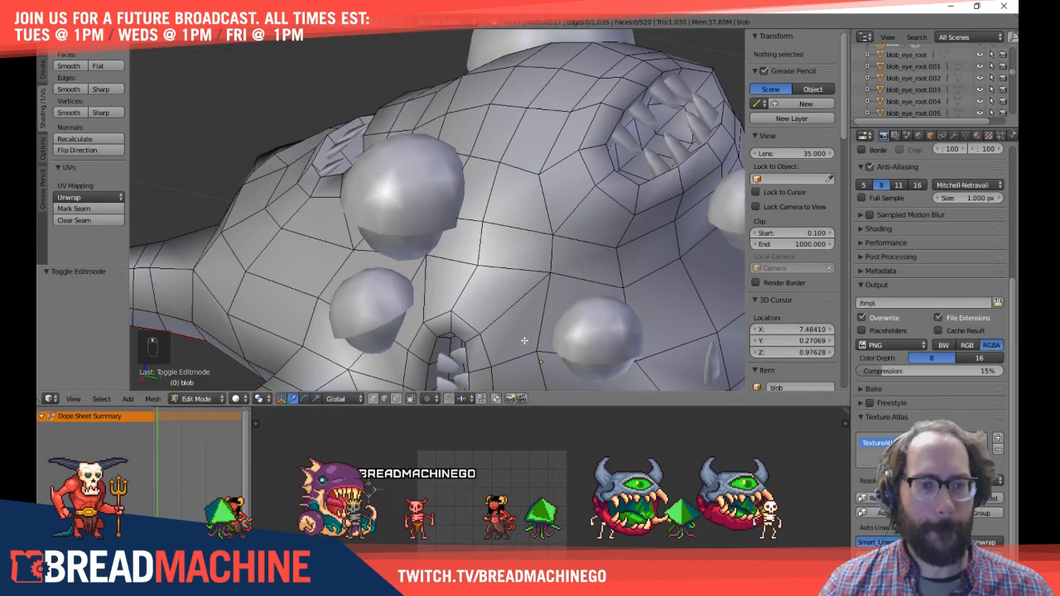
key(Tab)
scroll(417, 227, down, 5)
key(a)
key(a)
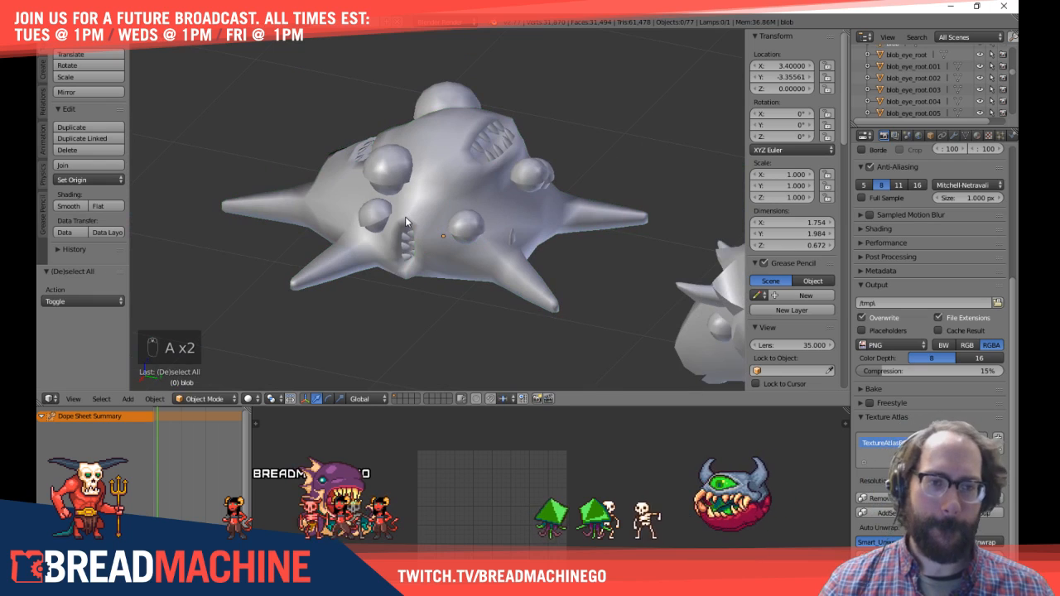
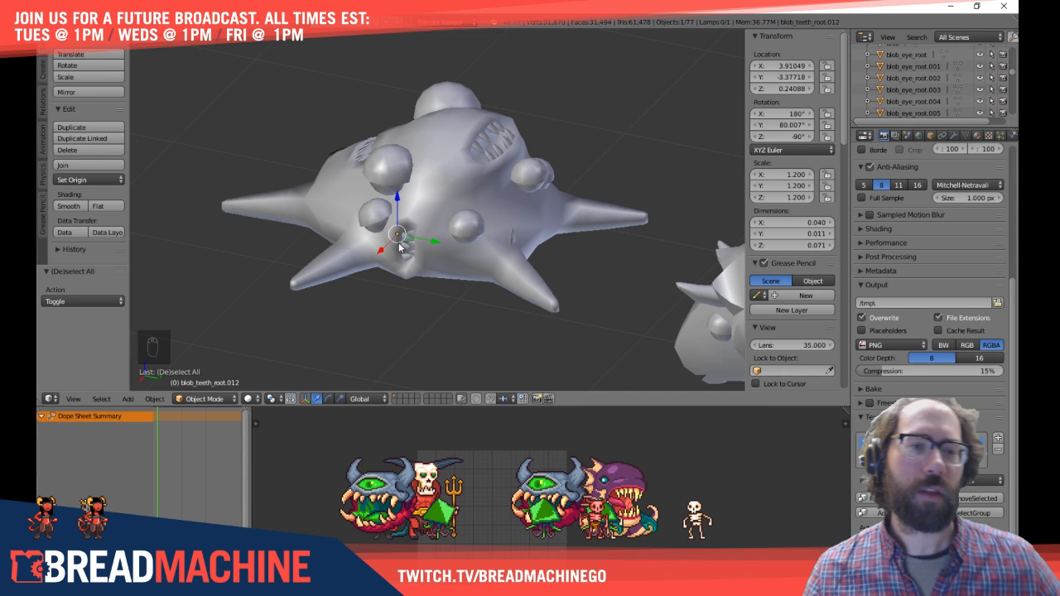
Step: From the side view, examine the linked eyes' shared mesh and UVs in Edit Mode
key(KP_3)
scroll(488, 192, up, 5)
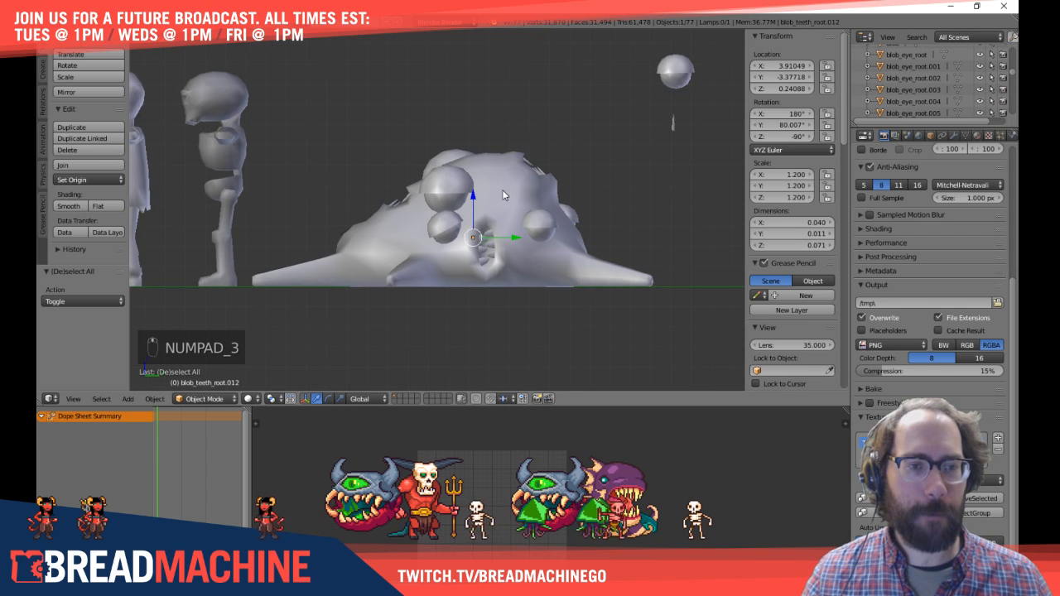
shift+middle_drag(485, 194, 408, 182)
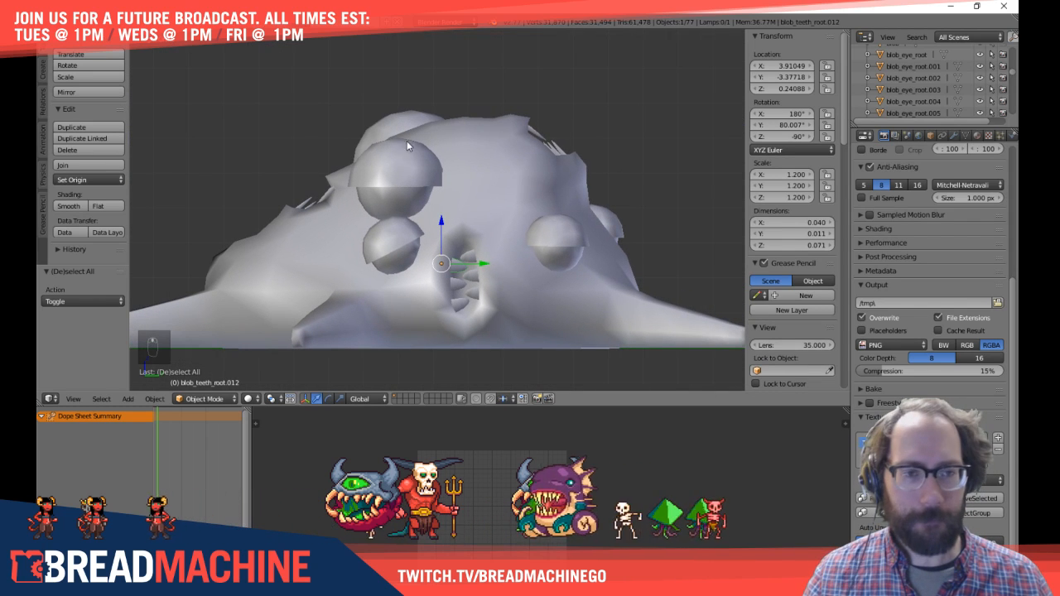
right_click(388, 161)
key(Tab)
key(a)
key(a)
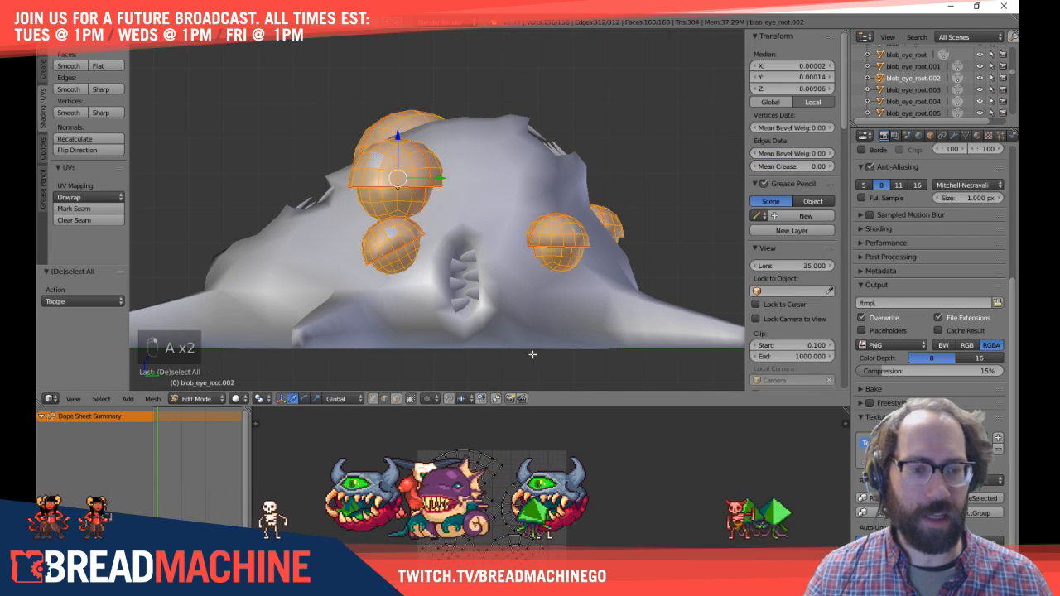
key(Tab)
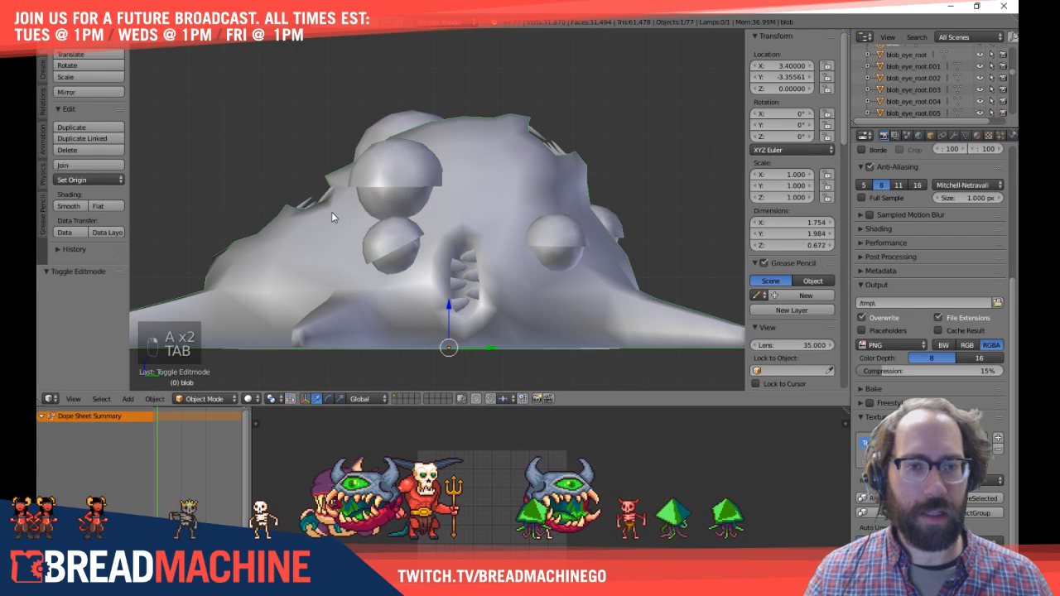
right_click(472, 187)
key(Tab)
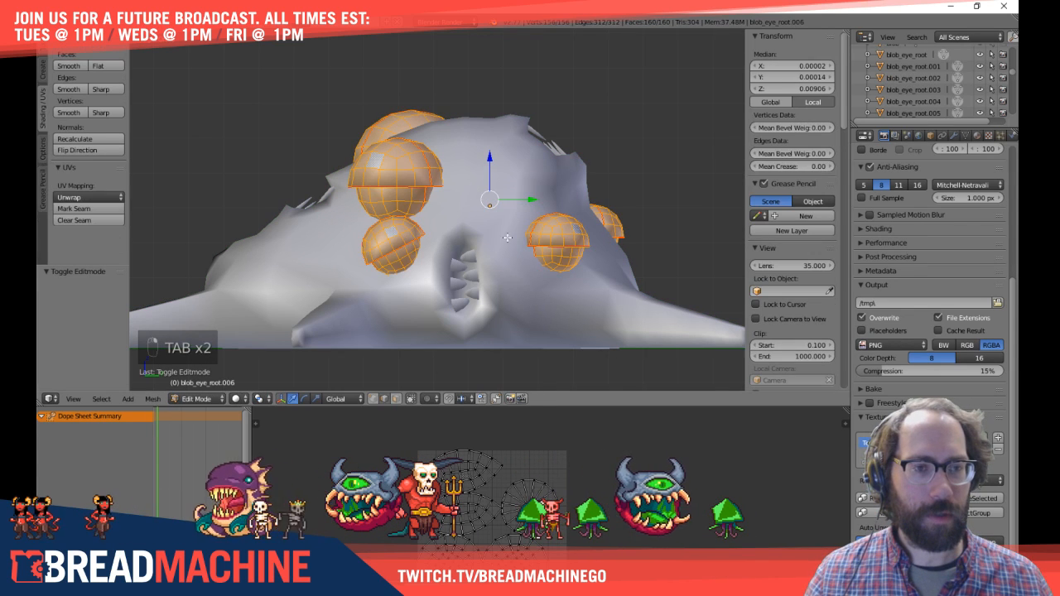
key(Tab)
Step: Select all of the blob body's geometry in Edit Mode and unwrap its UVs
right_click(500, 205)
key(Tab)
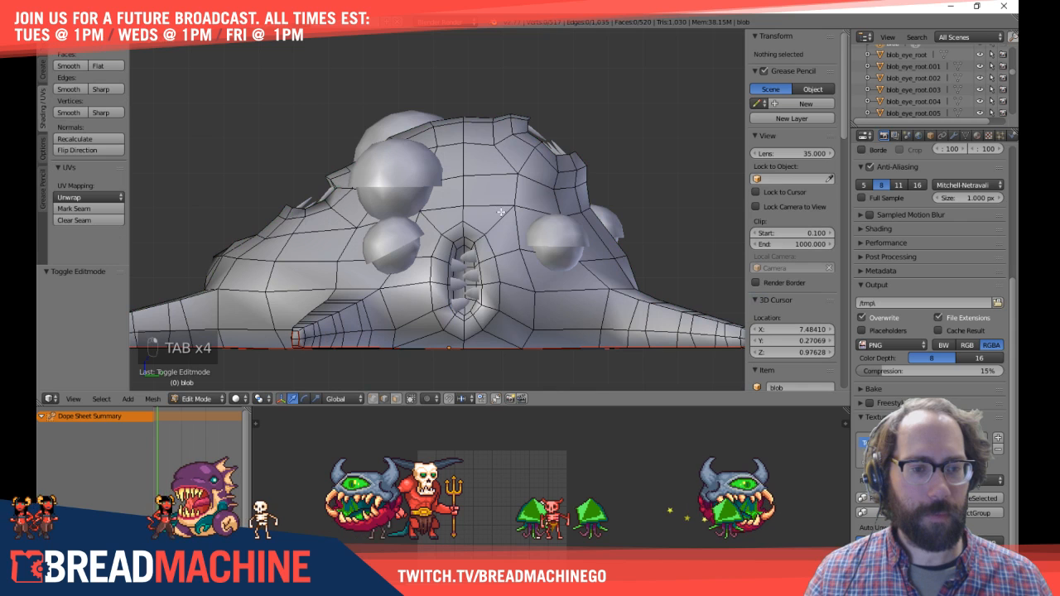
key(a)
key(a)
key(a)
key(a)
key(a)
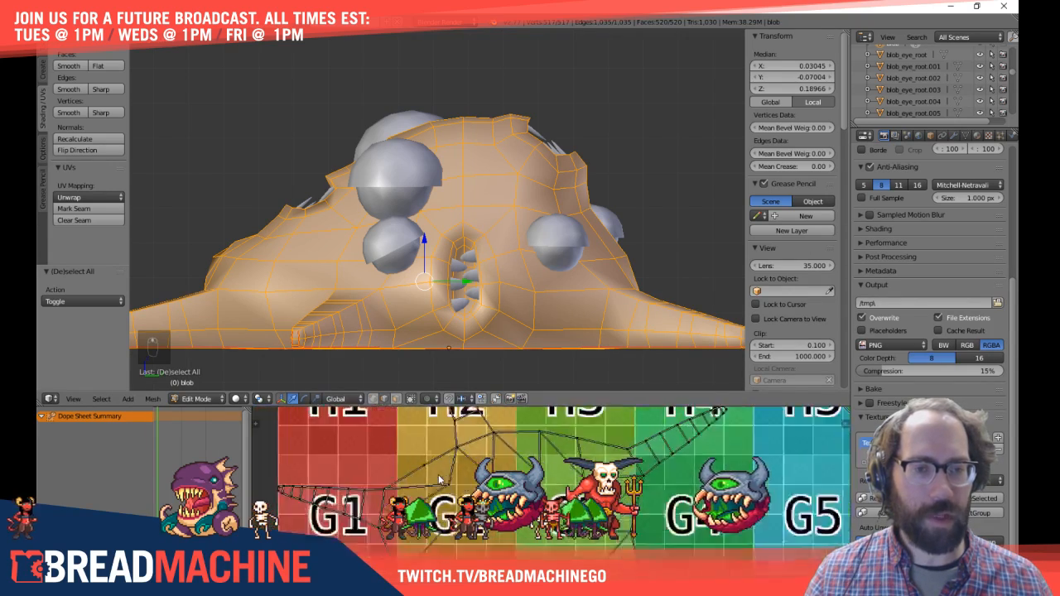
key(a)
key(a)
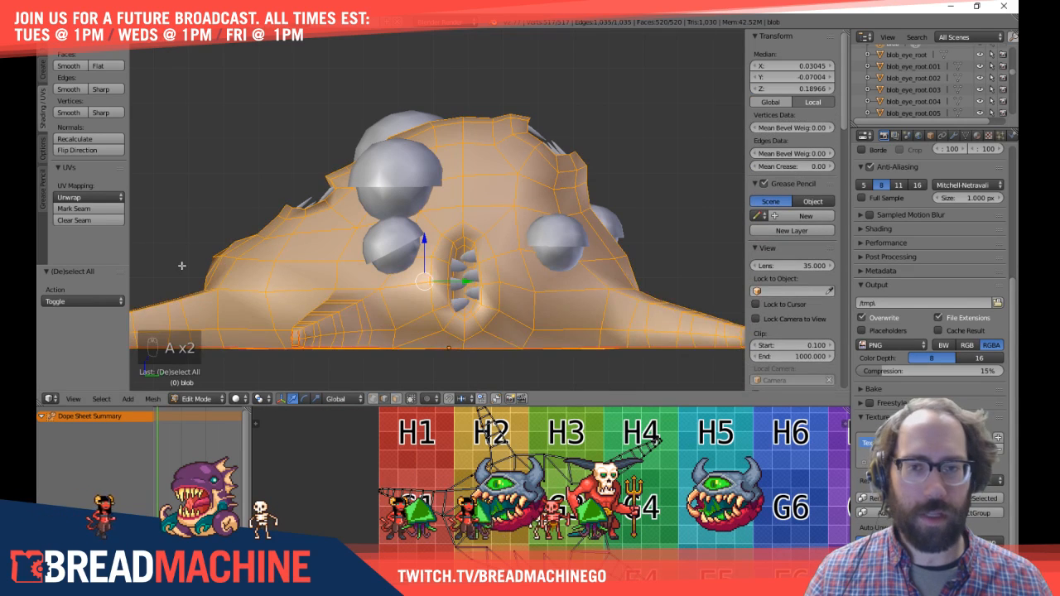
click(69, 198)
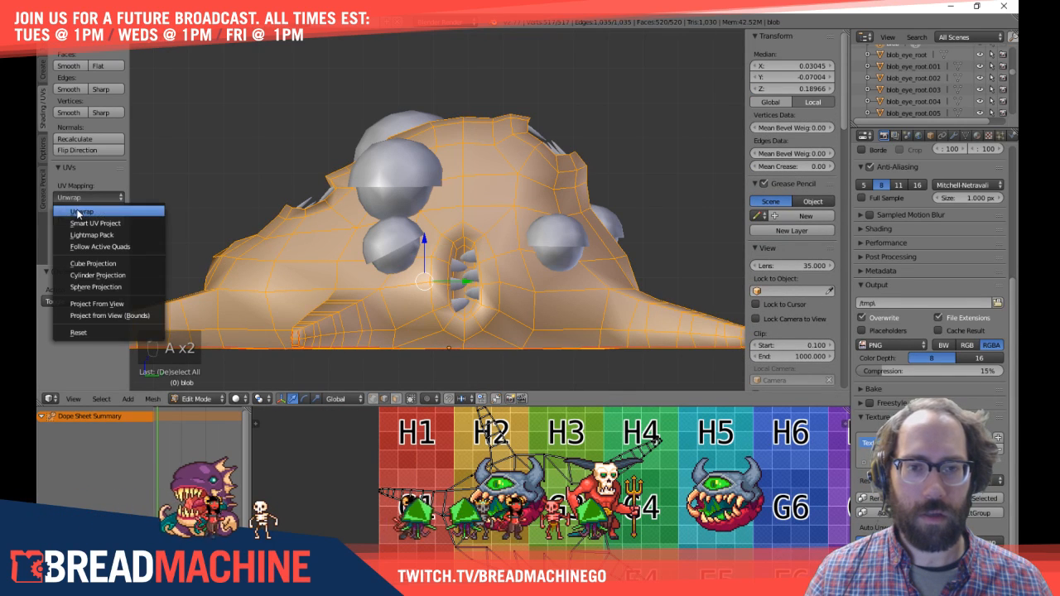
click(78, 213)
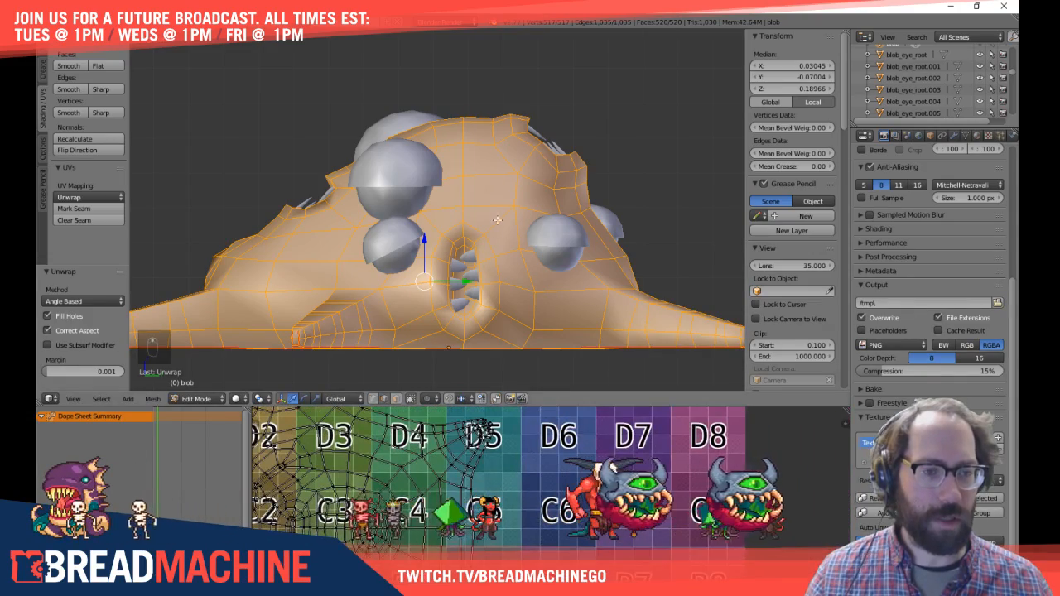
Step: Select the edge path running around the blob's upper body below the large eyes and mark it as a seam
middle_drag(476, 181, 447, 137)
key(a)
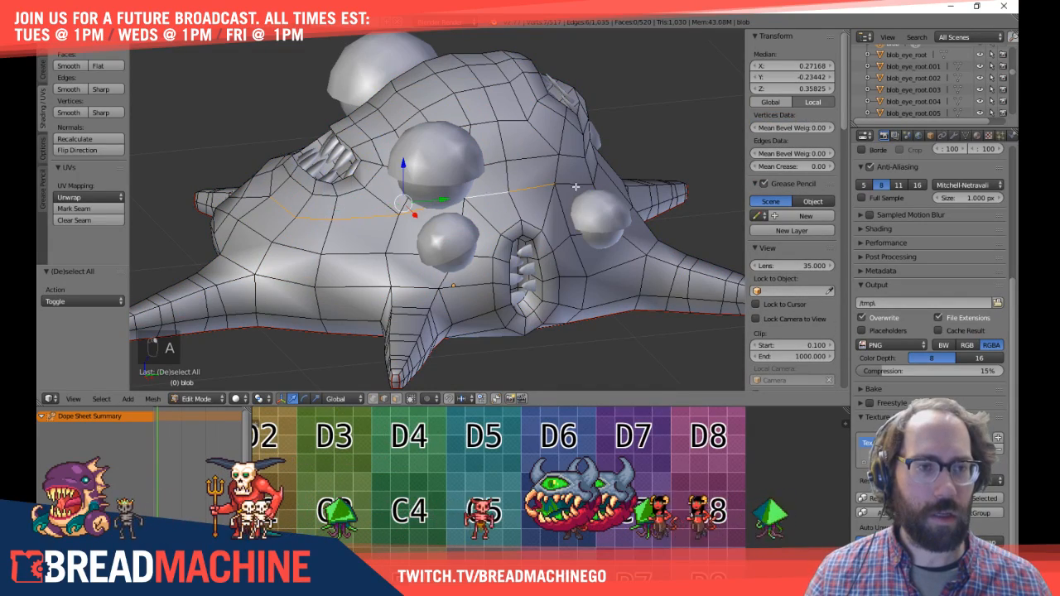
middle_drag(356, 198, 435, 232)
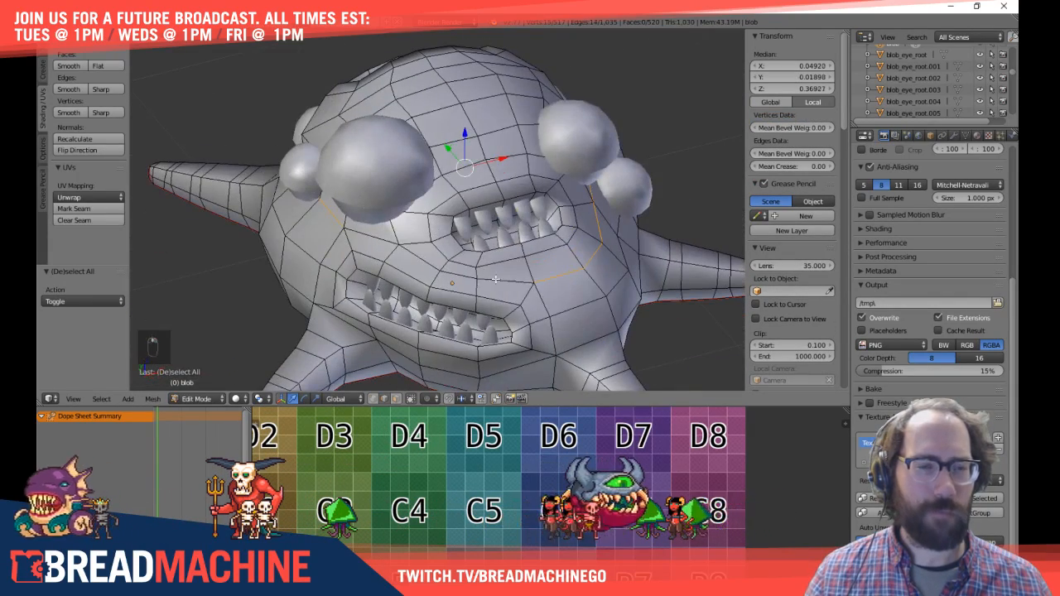
middle_drag(338, 235, 520, 224)
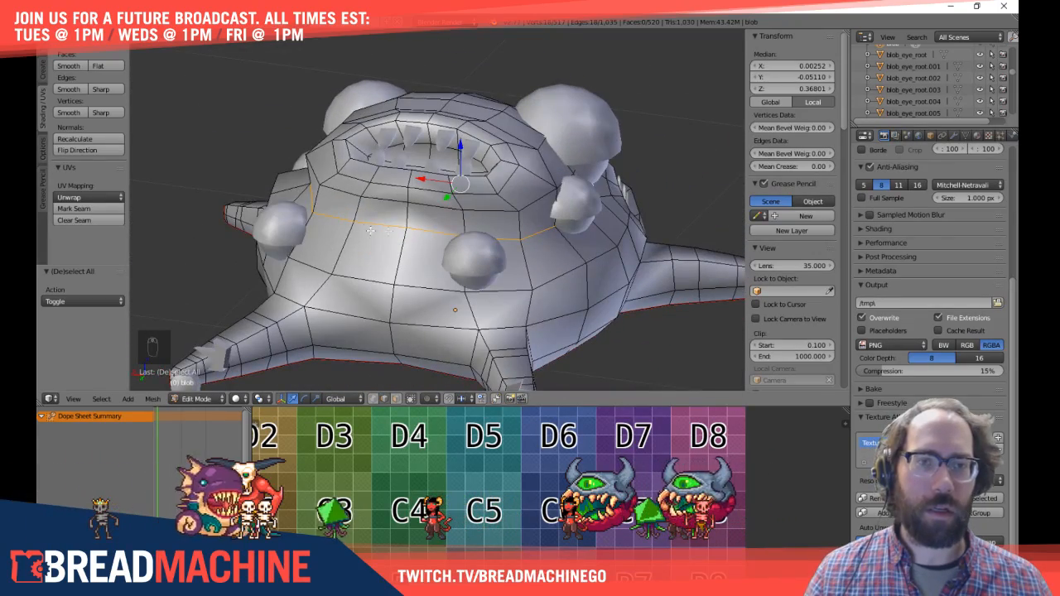
middle_drag(371, 232, 419, 204)
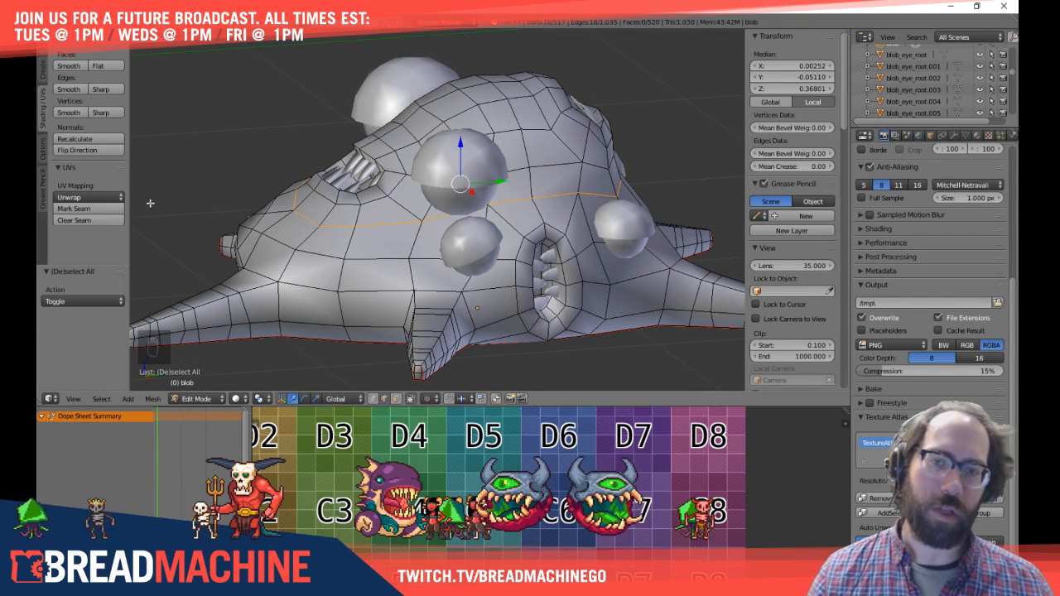
click(75, 208)
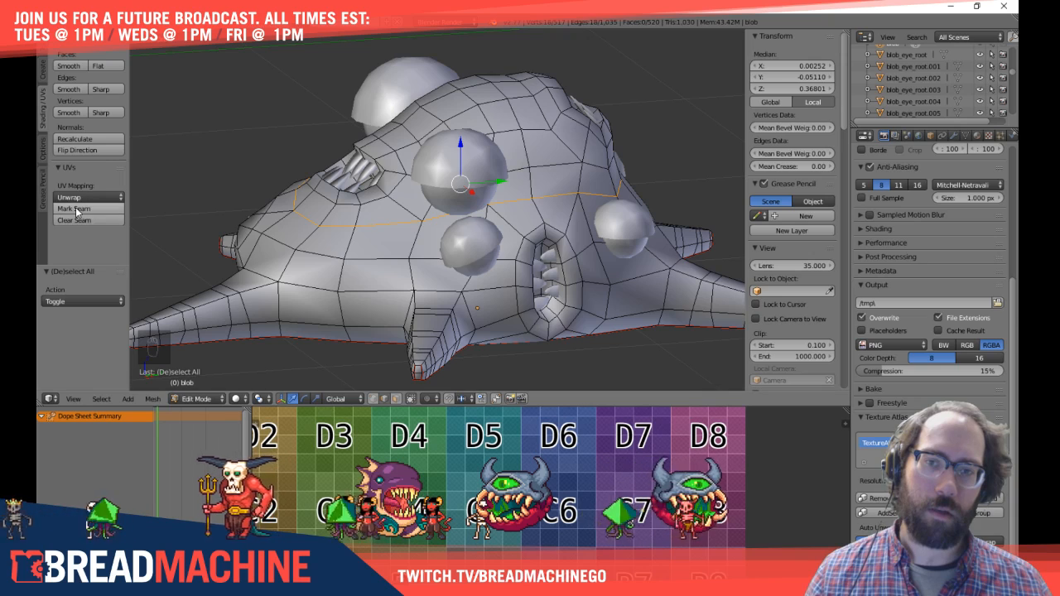
Step: Select all of the blob body's geometry, unwrap it with the Unwrap operation, and inspect the UV layout and the seam around the body
key(a)
key(a)
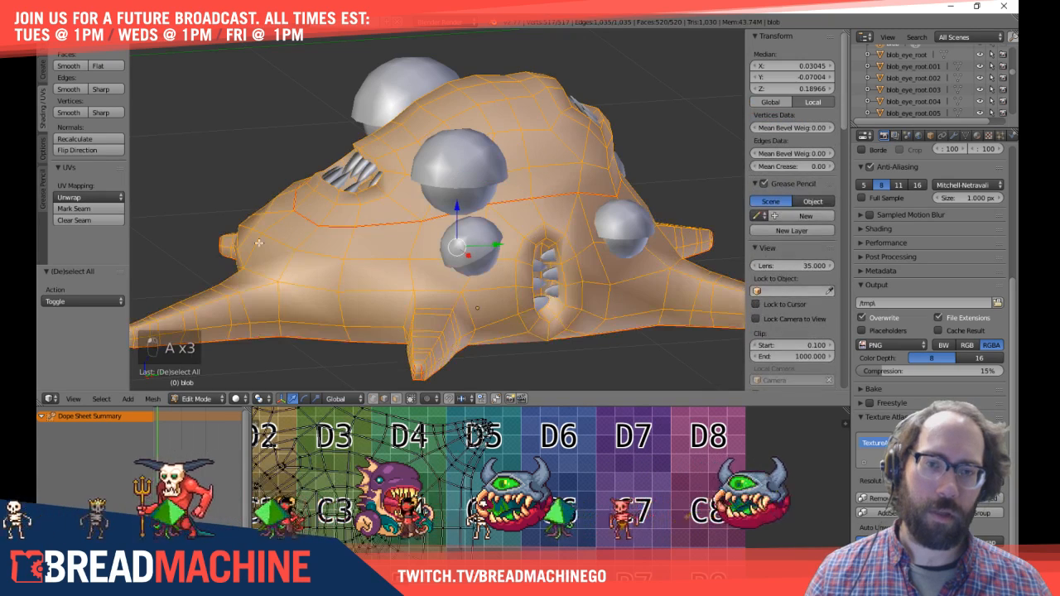
click(76, 197)
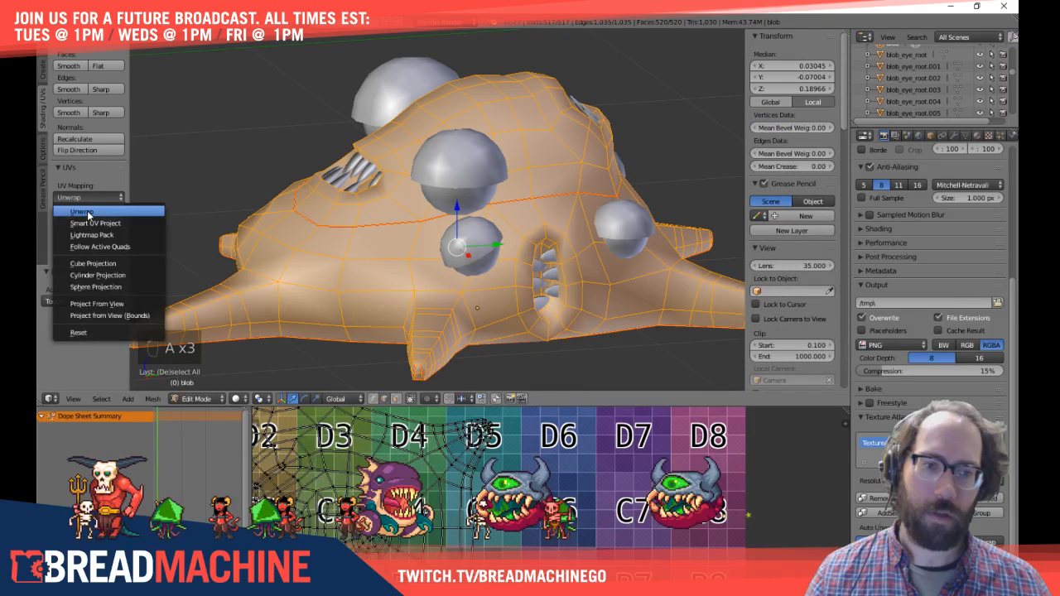
click(85, 213)
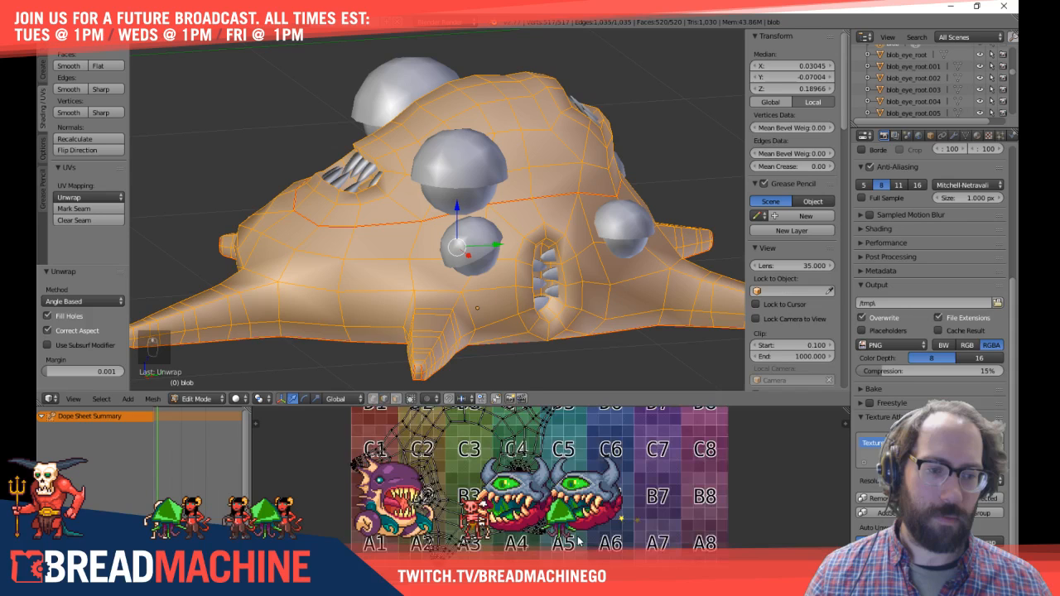
key(a)
key(a)
key(a)
scroll(579, 541, down, 2)
middle_drag(578, 540, 562, 595)
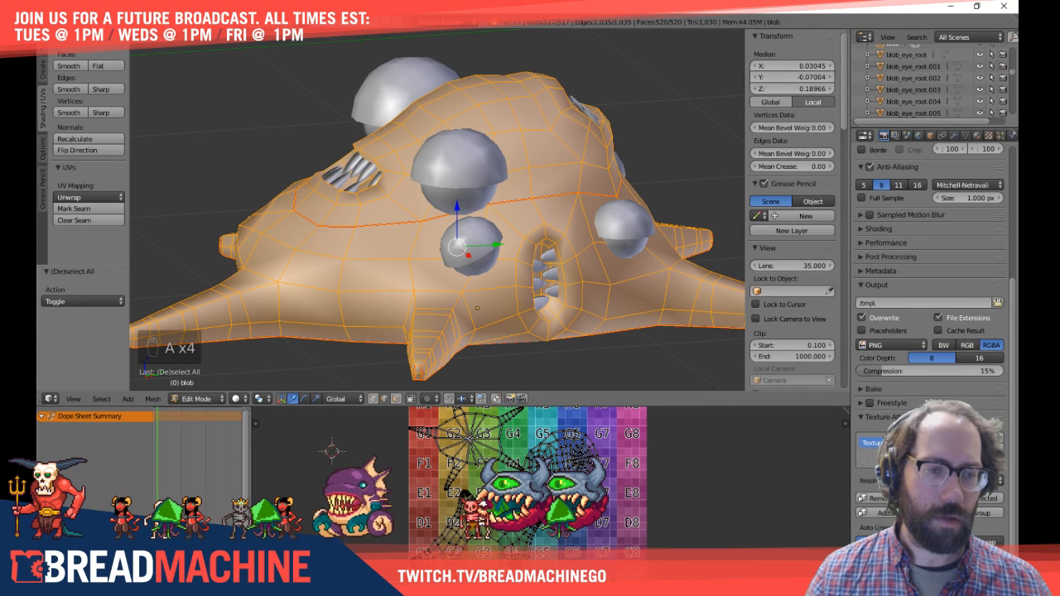
middle_drag(477, 308, 622, 246)
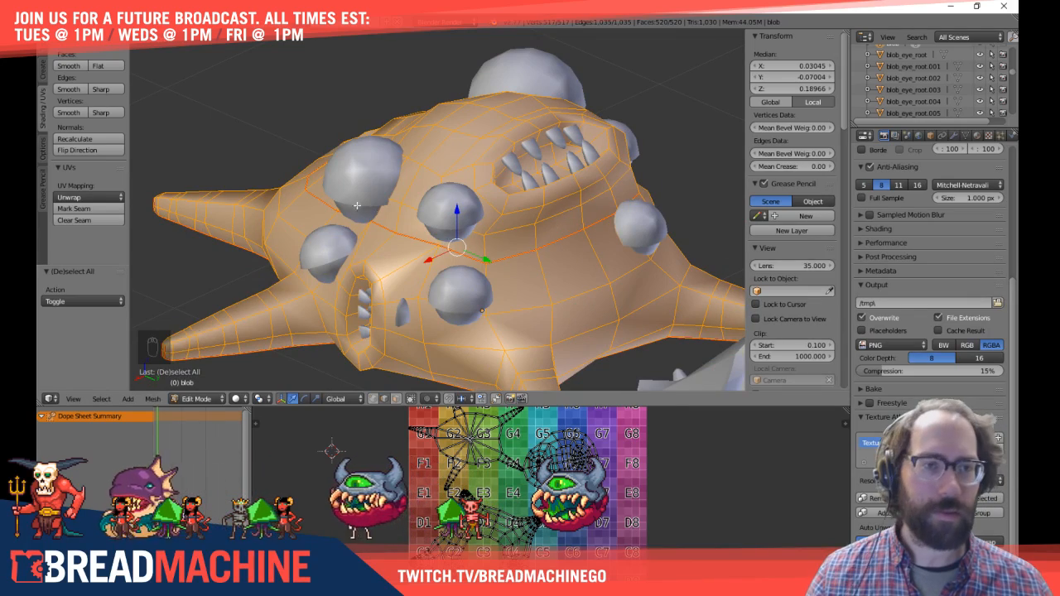
middle_drag(357, 206, 480, 231)
scroll(480, 231, down, 3)
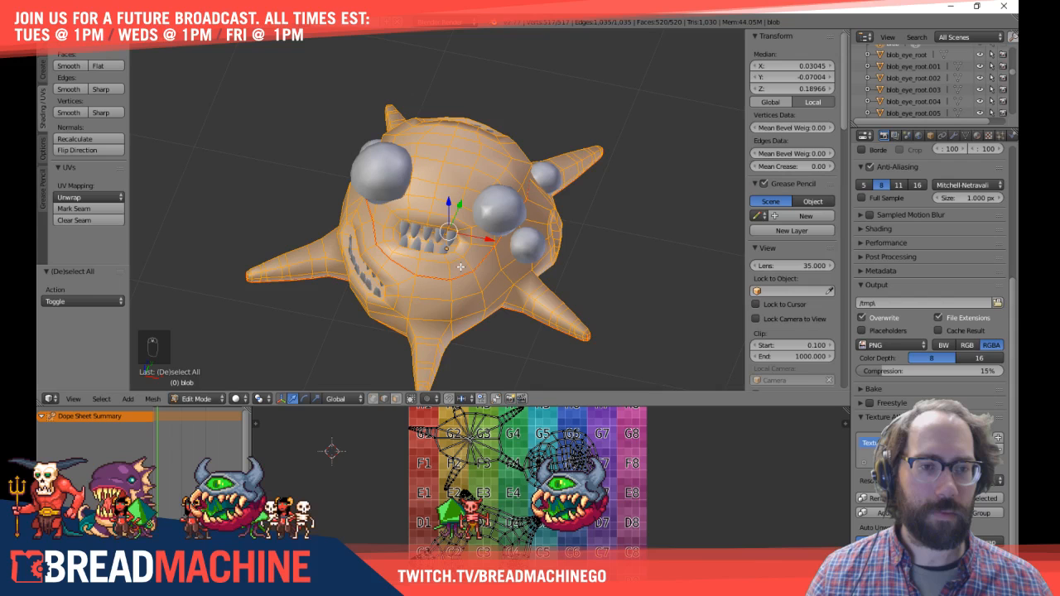
Step: Undo the last unwrap and the seam marked around the blob's upper body
key(ctrl+z)
key(ctrl+z)
key(ctrl+z)
key(ctrl+z)
key(ctrl+z)
key(ctrl+z)
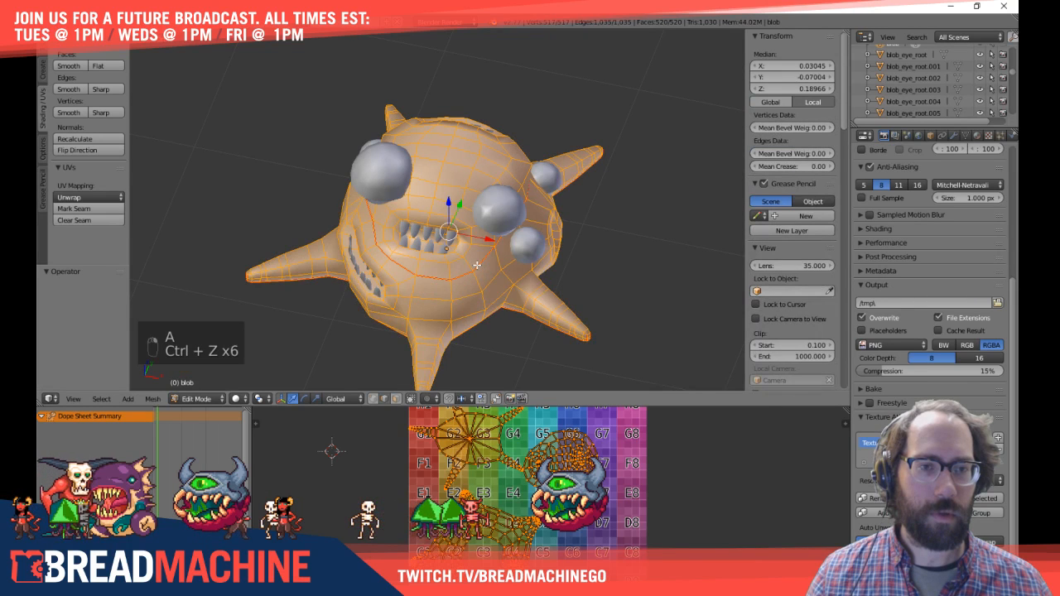
key(ctrl+z)
key(ctrl+z)
key(ctrl+z)
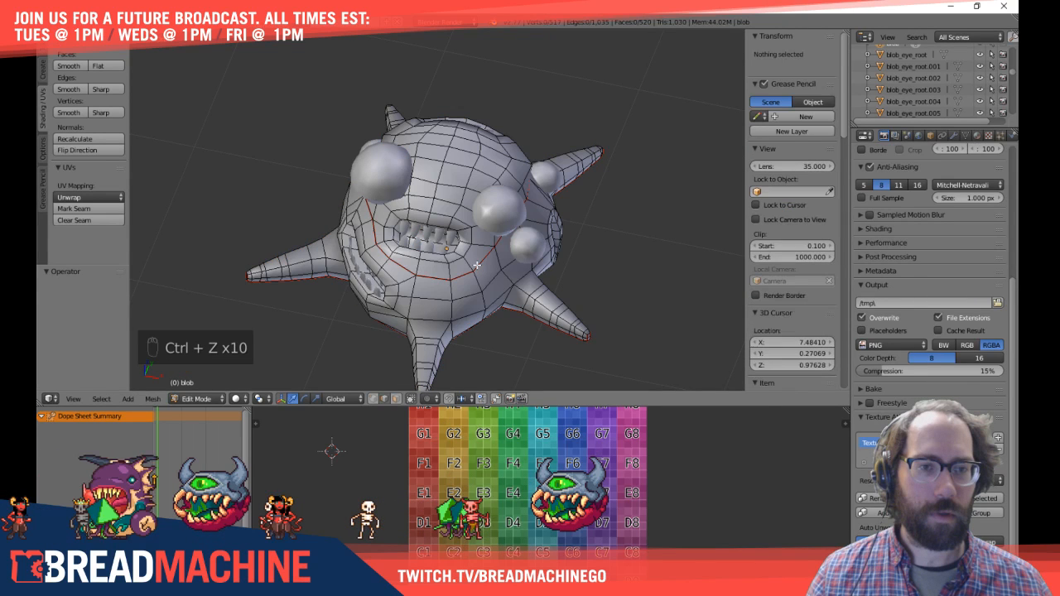
key(ctrl+z)
key(ctrl+z)
key(ctrl+z)
Step: Select all of the blob body's geometry, unwrap it with the Unwrap operation, and return to Object Mode
key(a)
key(a)
click(63, 198)
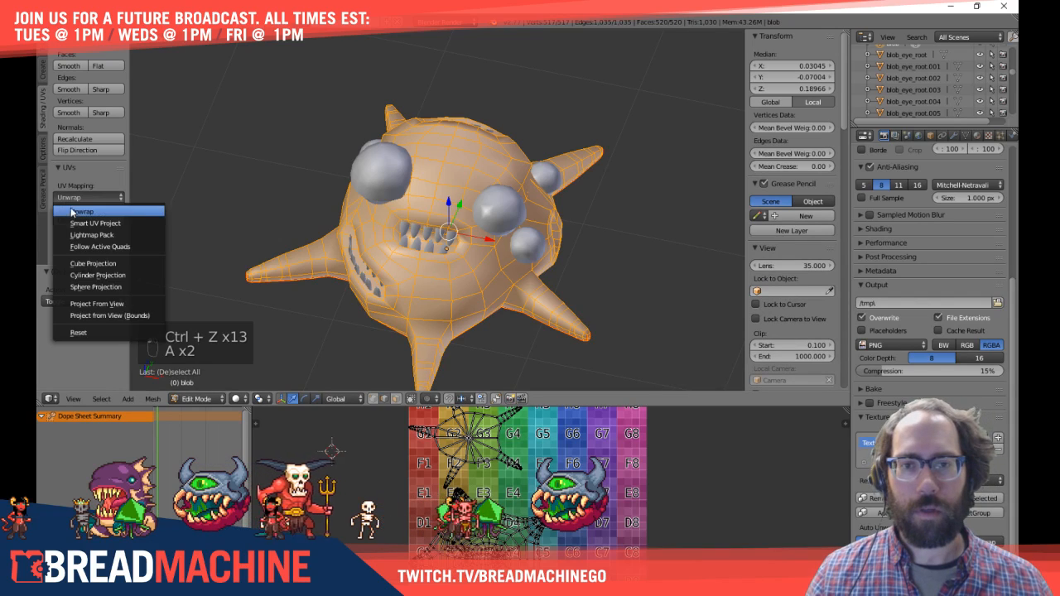
click(73, 212)
scroll(451, 196, down, 3)
key(a)
key(a)
key(Tab)
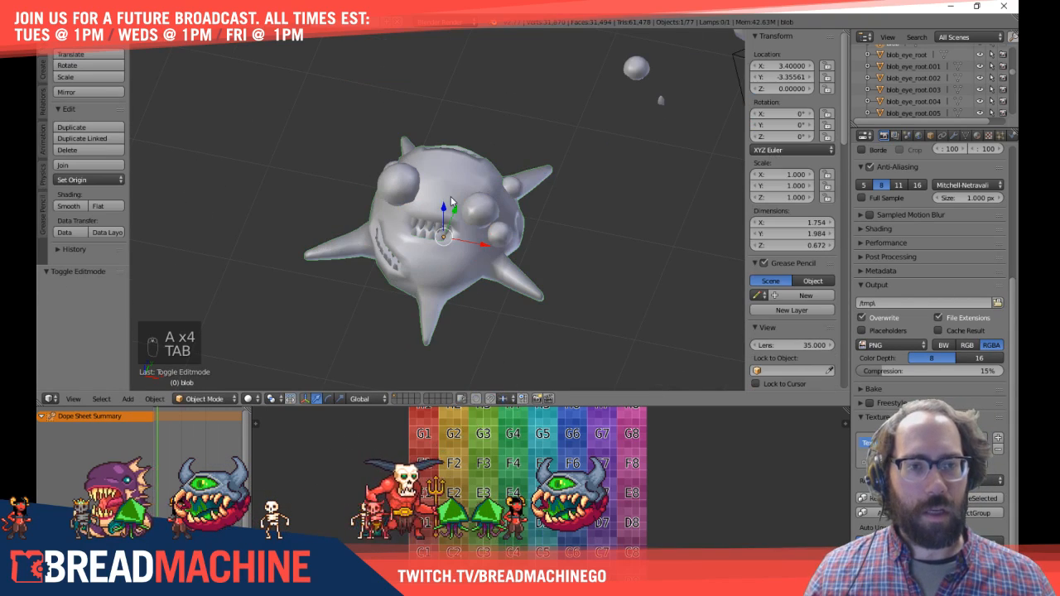
Step: Remove the existing texture atlas entry and show the blob in wireframe from the top with nothing selected
click(998, 449)
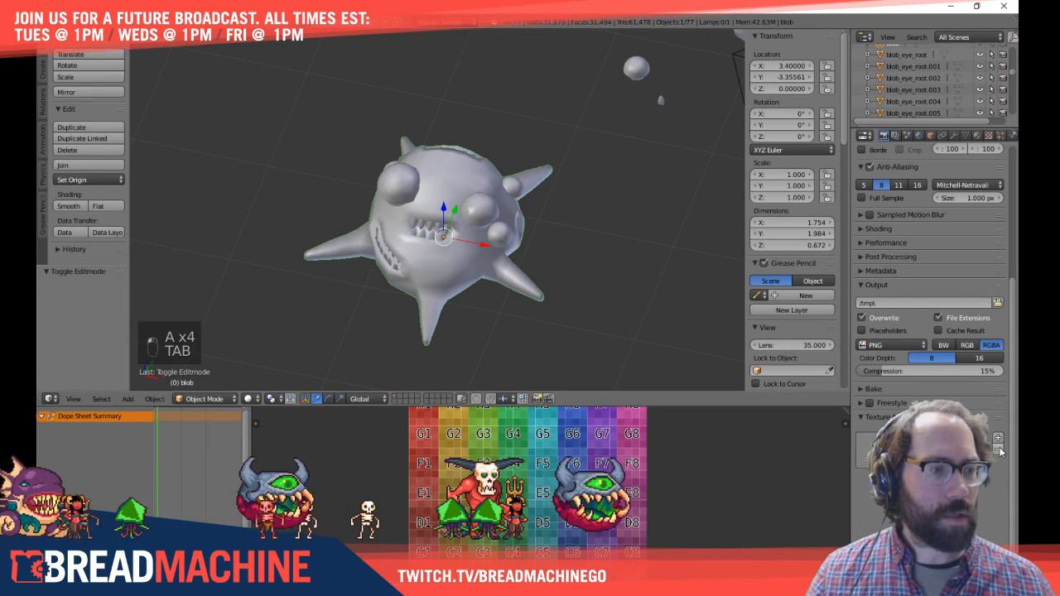
middle_drag(501, 251, 530, 278)
key(KP_7)
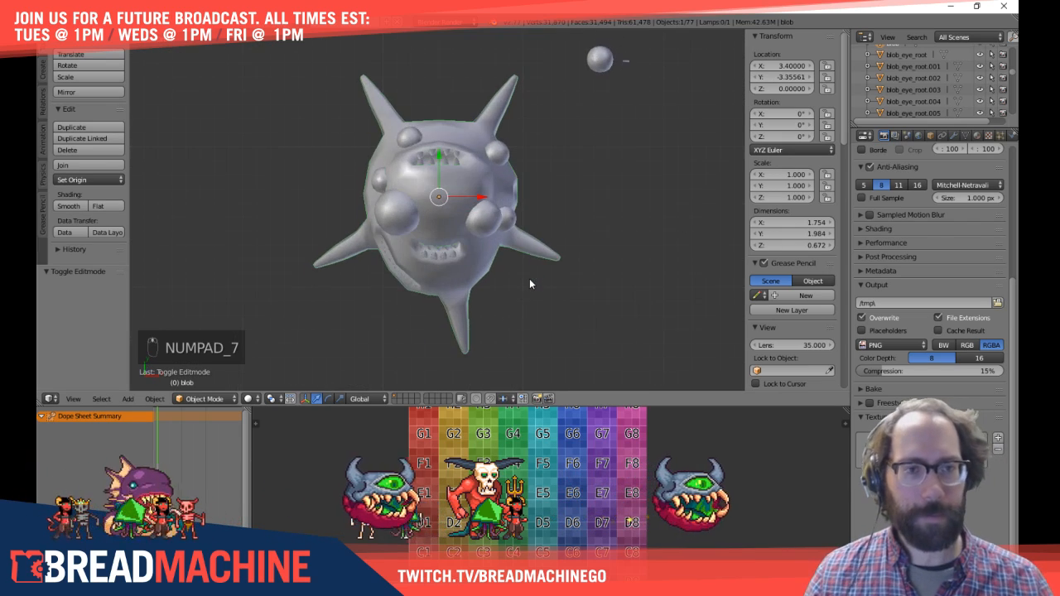
scroll(529, 278, down, 2)
key(z)
key(a)
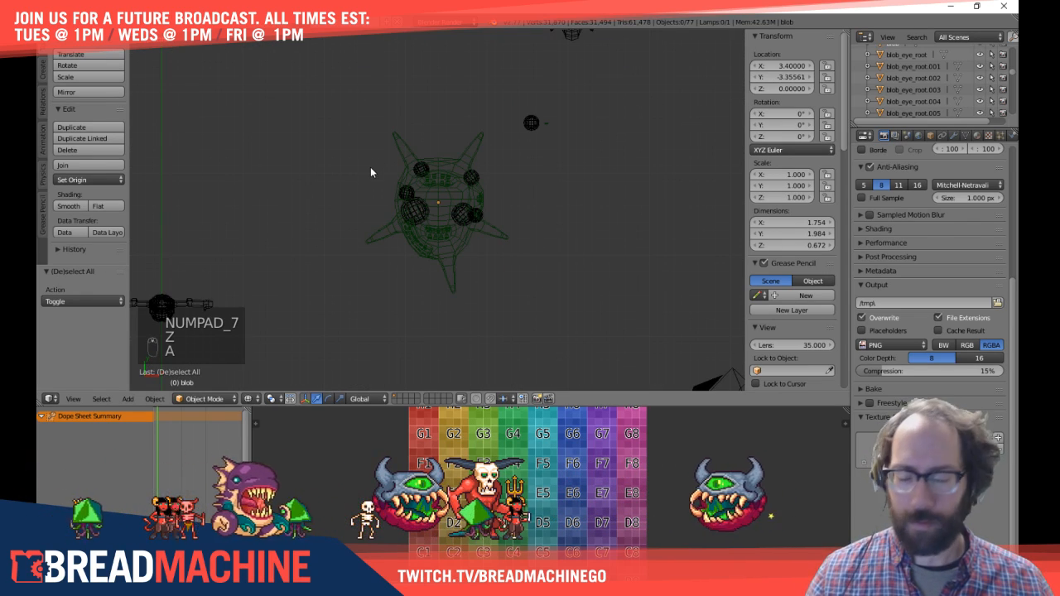
Step: Make the blob body the active object and box-select it together with all its eyes and teeth
right_click(451, 252)
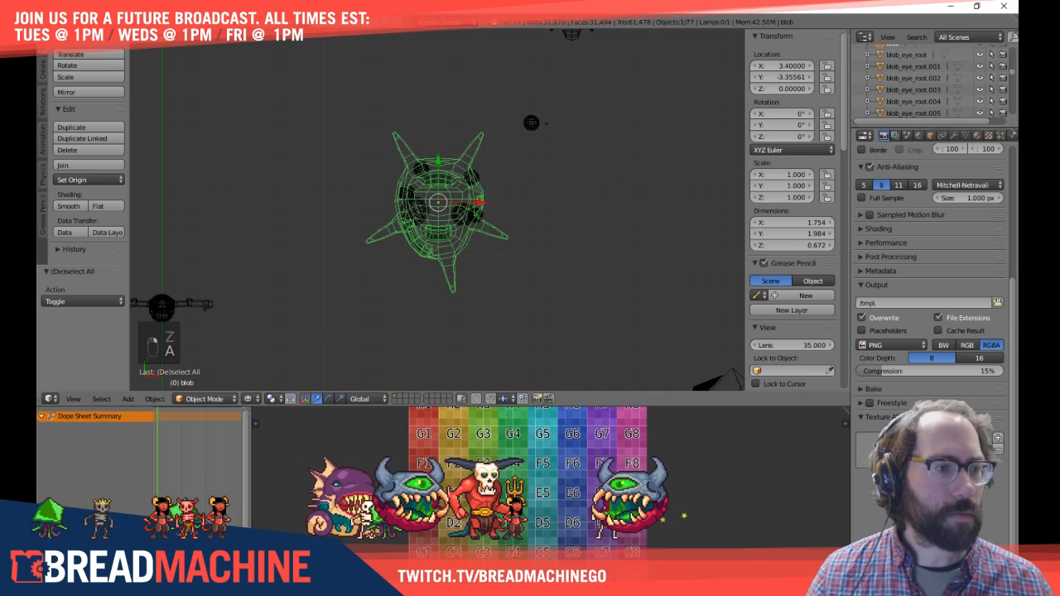
right_click(421, 169)
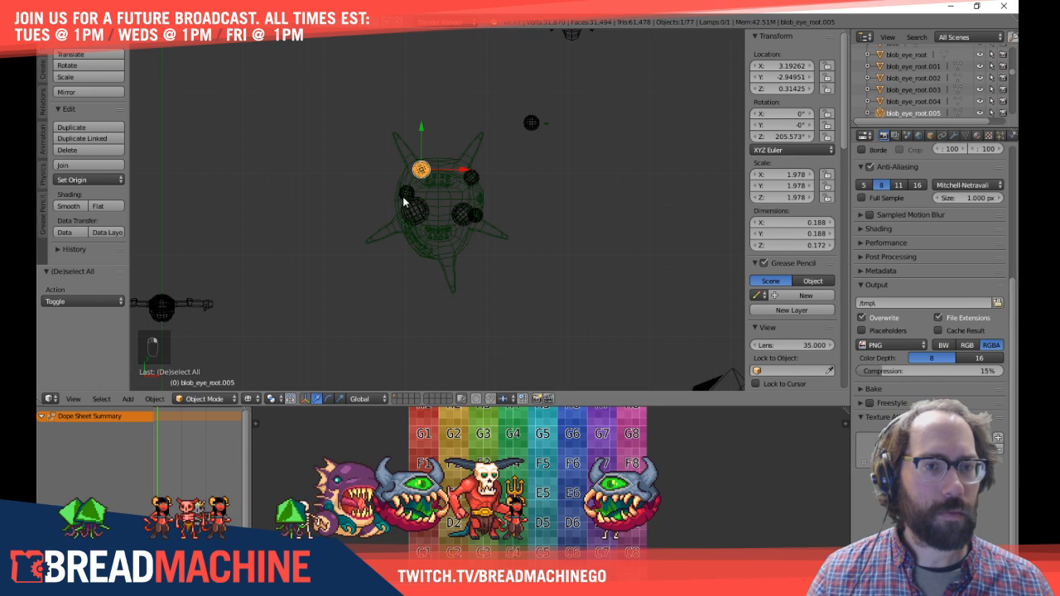
right_click(459, 257)
right_click(464, 259)
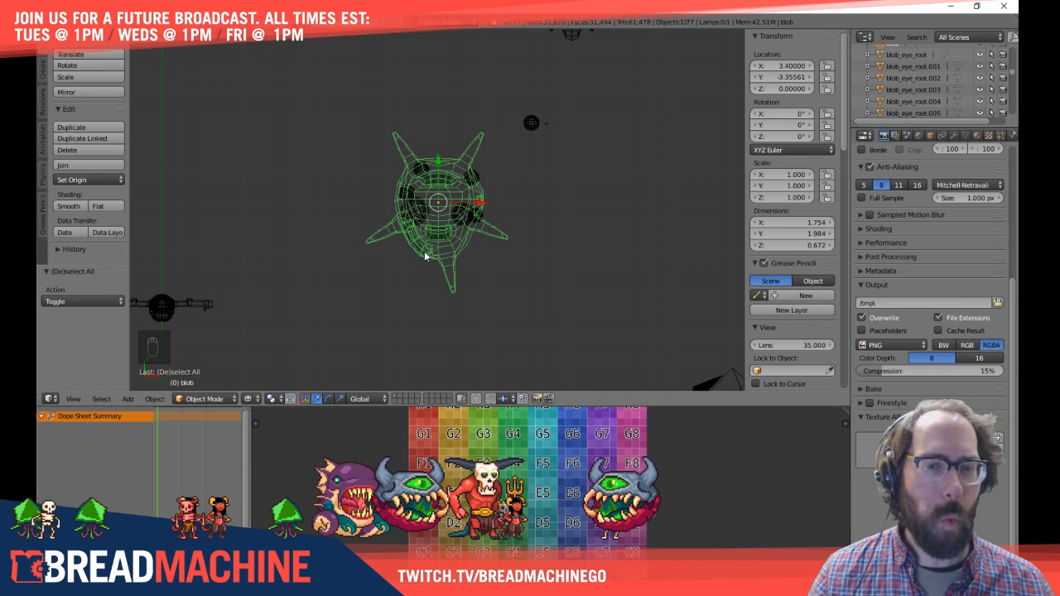
key(z)
key(z)
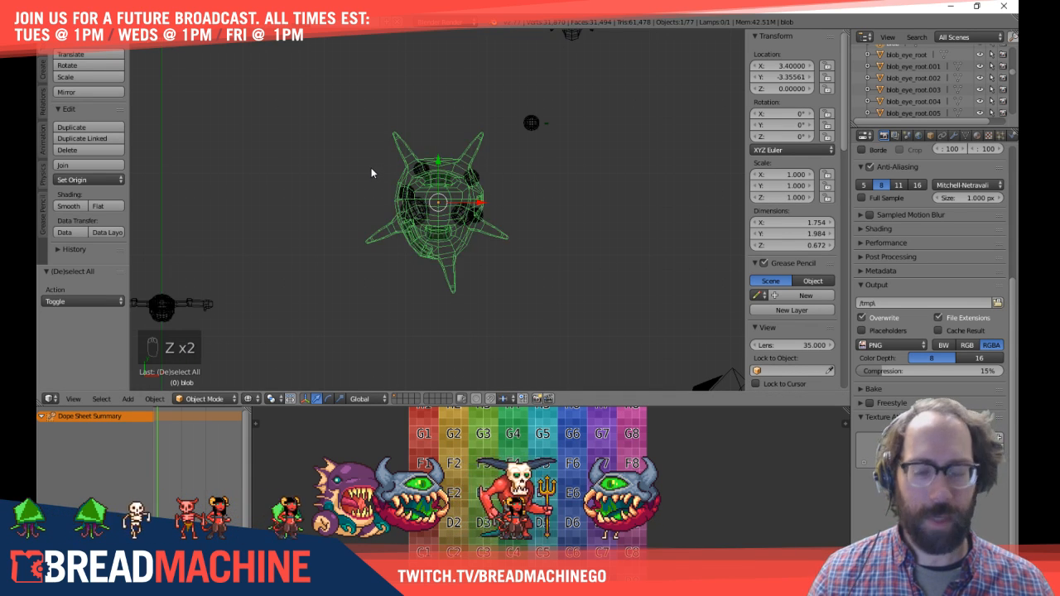
key(b)
drag(378, 165, 494, 297)
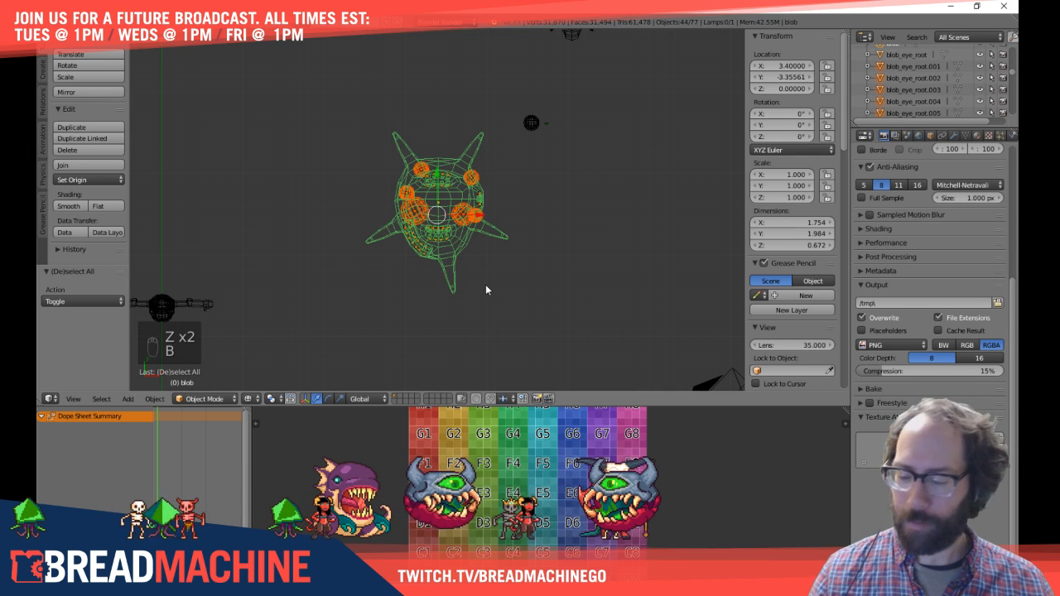
key(ctrl+z)
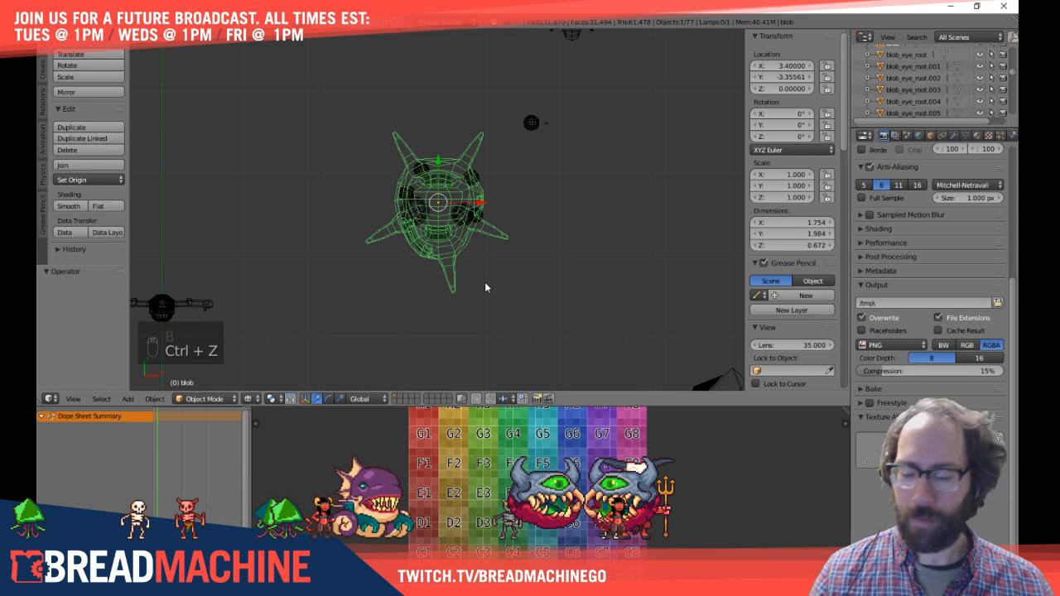
key(ctrl+shift+z)
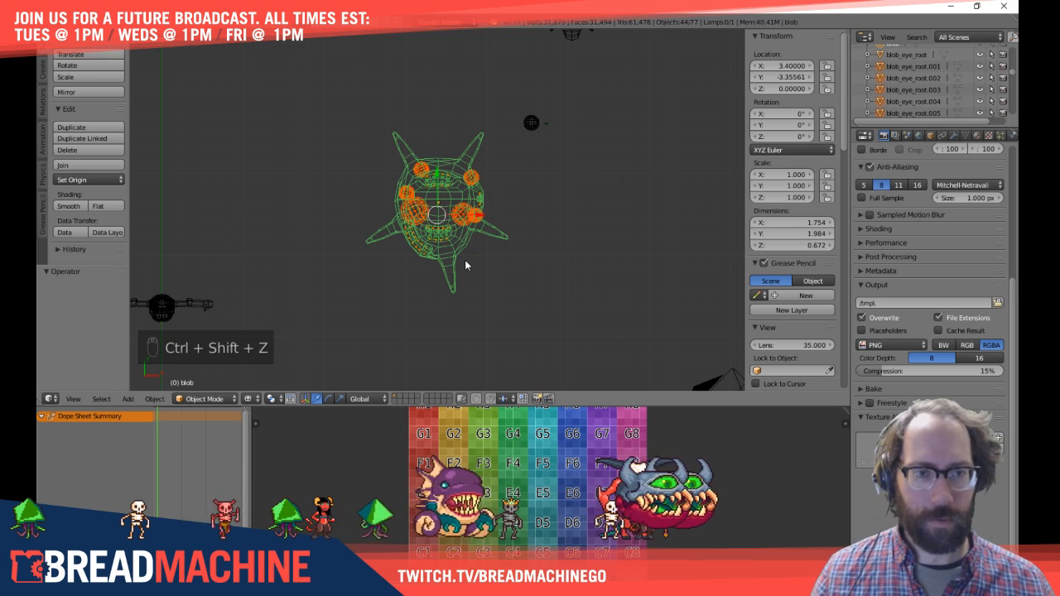
Step: Save the file and box-select the blob body, its eyes and its teeth again from the top view
key(ctrl+s)
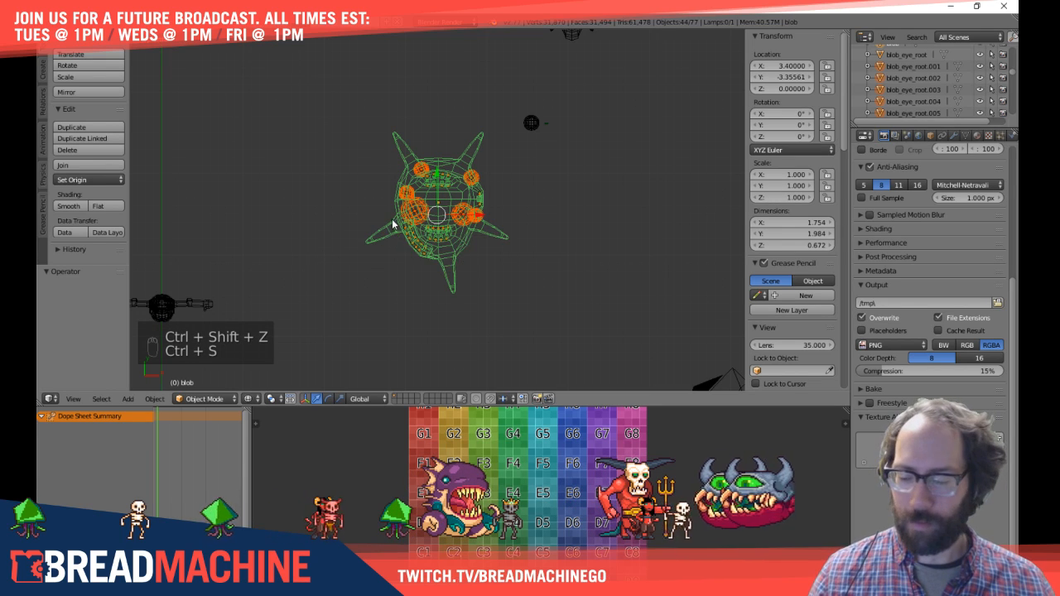
key(a)
key(b)
drag(339, 125, 500, 287)
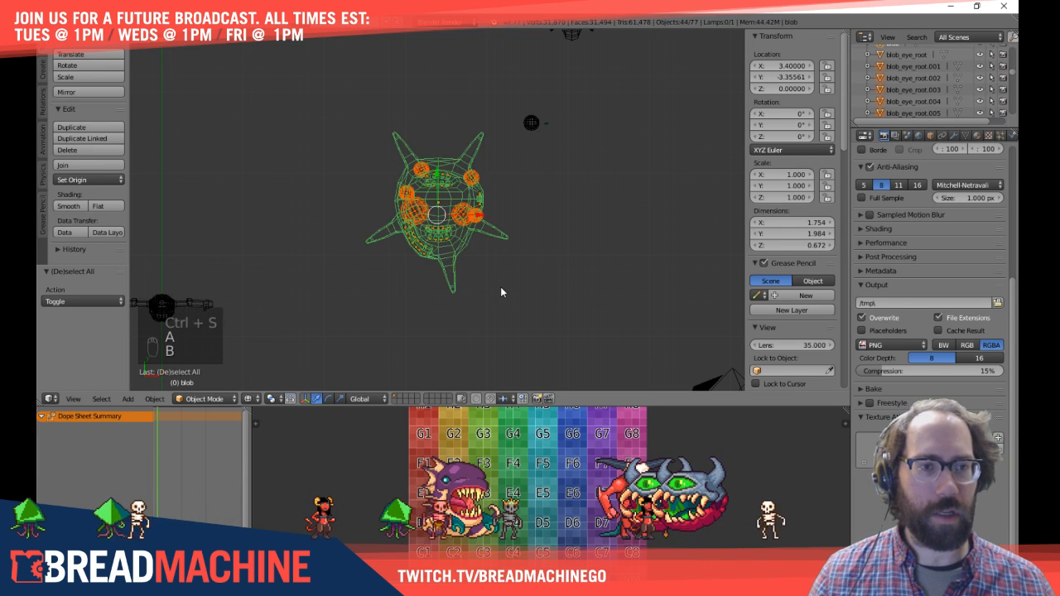
scroll(502, 284, up, 6)
scroll(502, 284, up, 2)
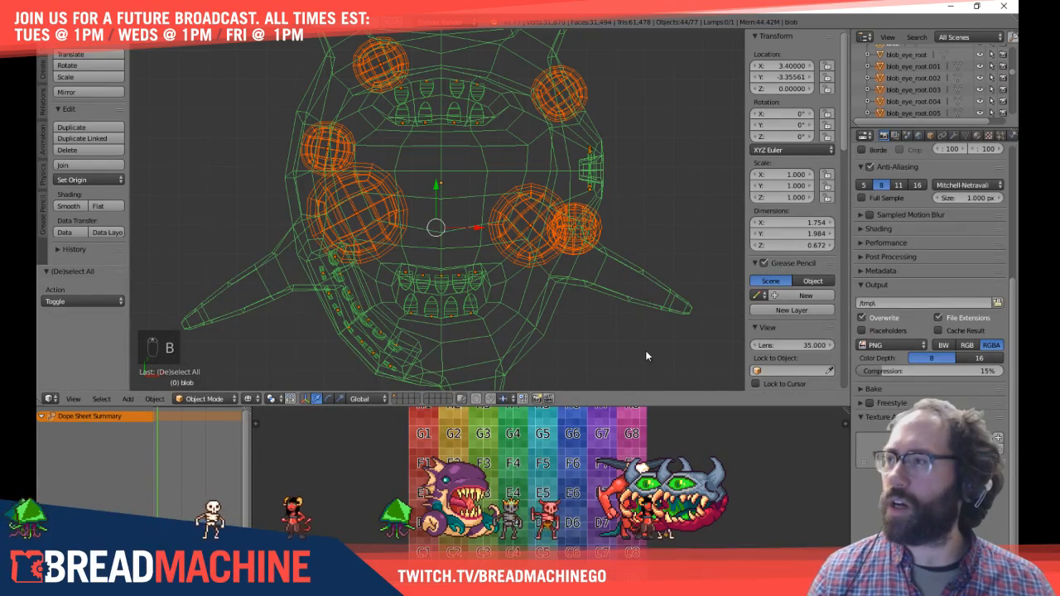
scroll(653, 345, up, 3)
scroll(653, 344, down, 3)
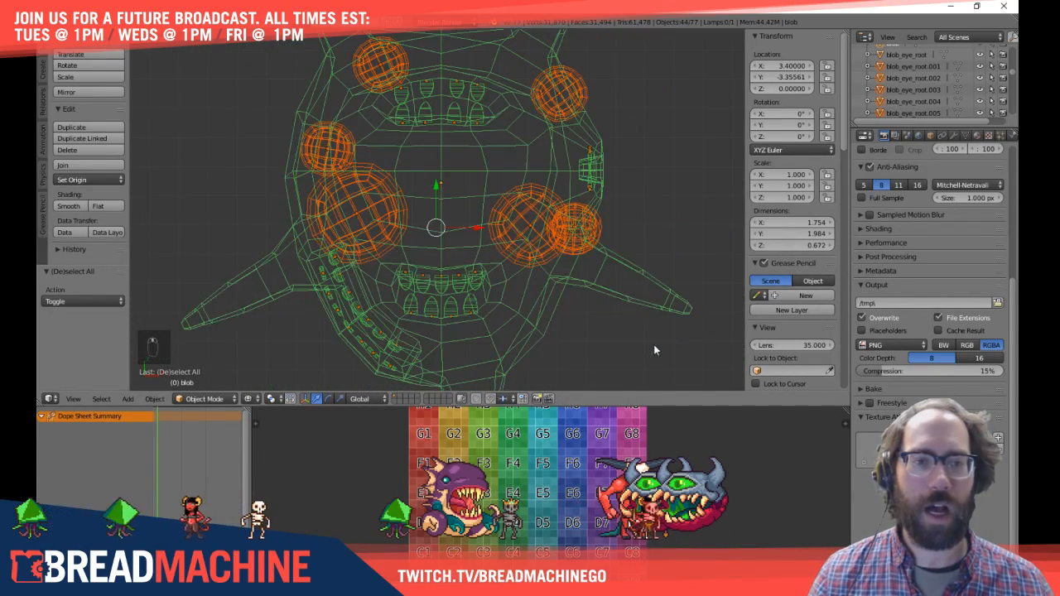
shift+middle_drag(651, 342, 640, 317)
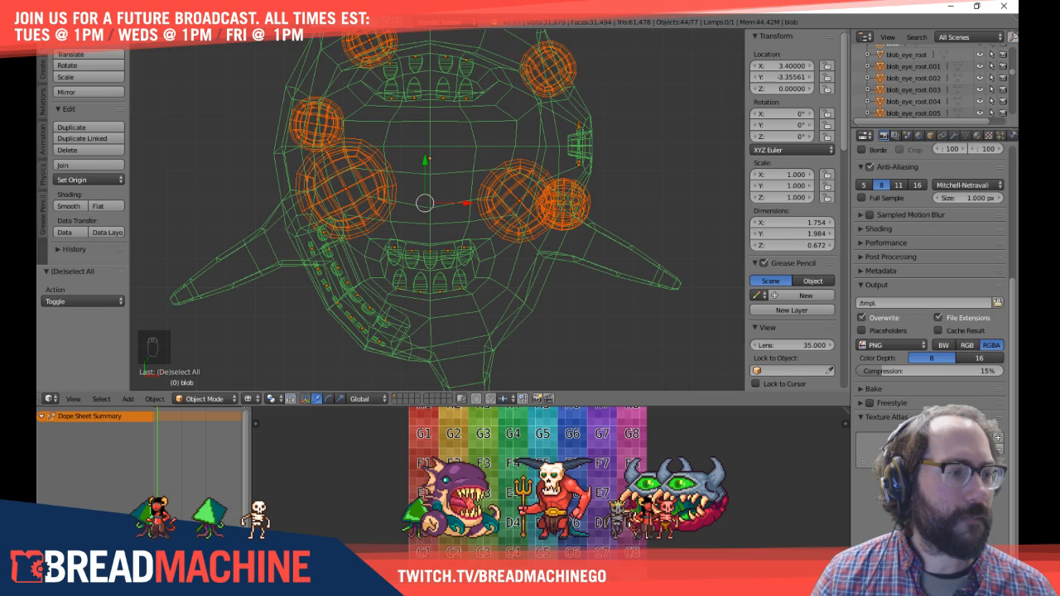
Step: Add a texture atlas for the selected blob body, eyes and teeth, and save the file
click(997, 437)
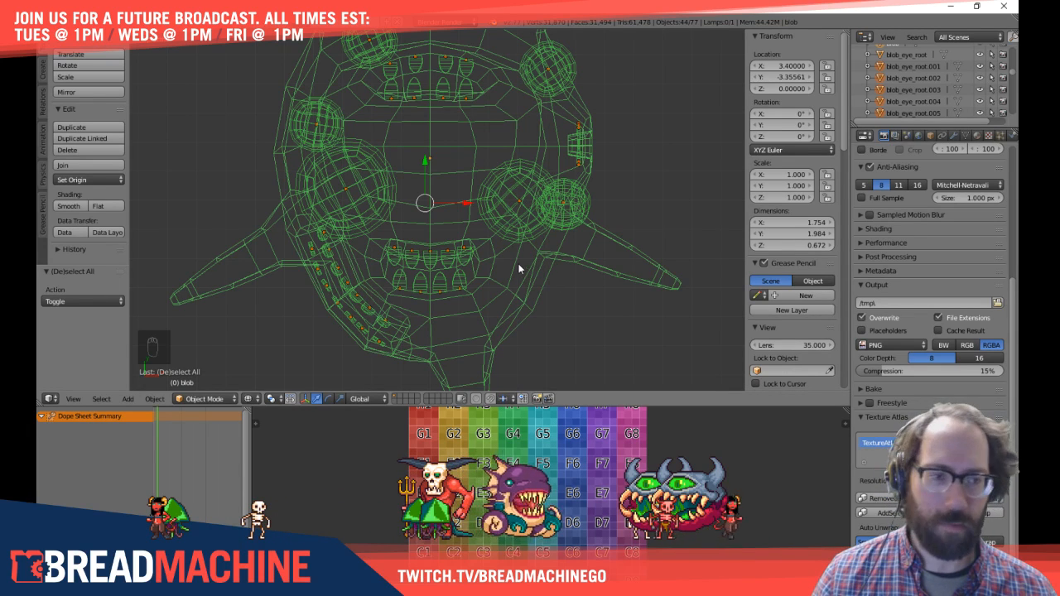
key(ctrl+s)
click(636, 336)
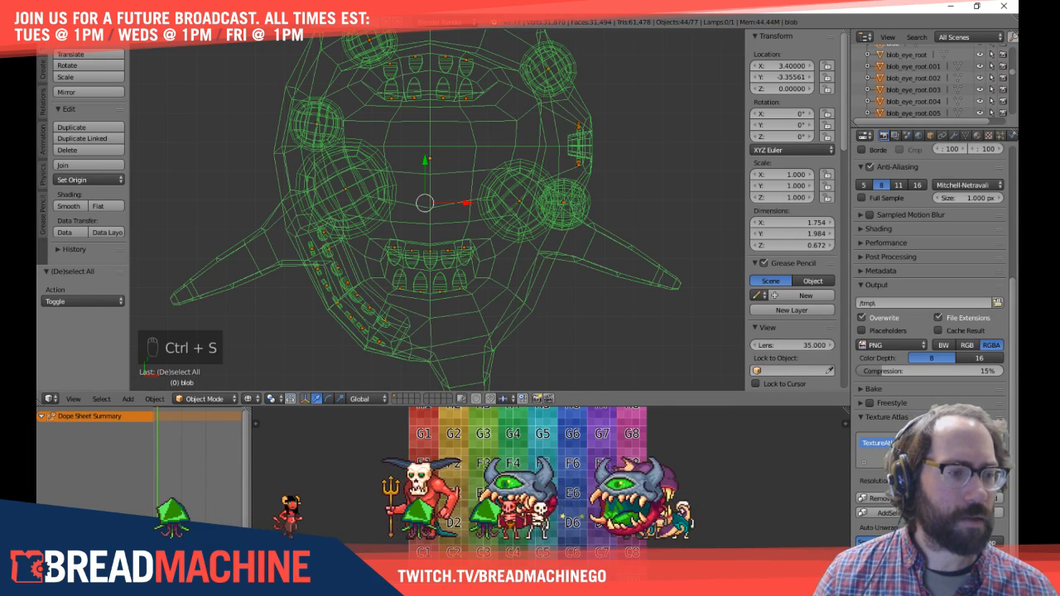
Step: Select only the blob body, enter Edit Mode with all geometry selected, and examine its UV islands in an enlarged UV editor
key(a)
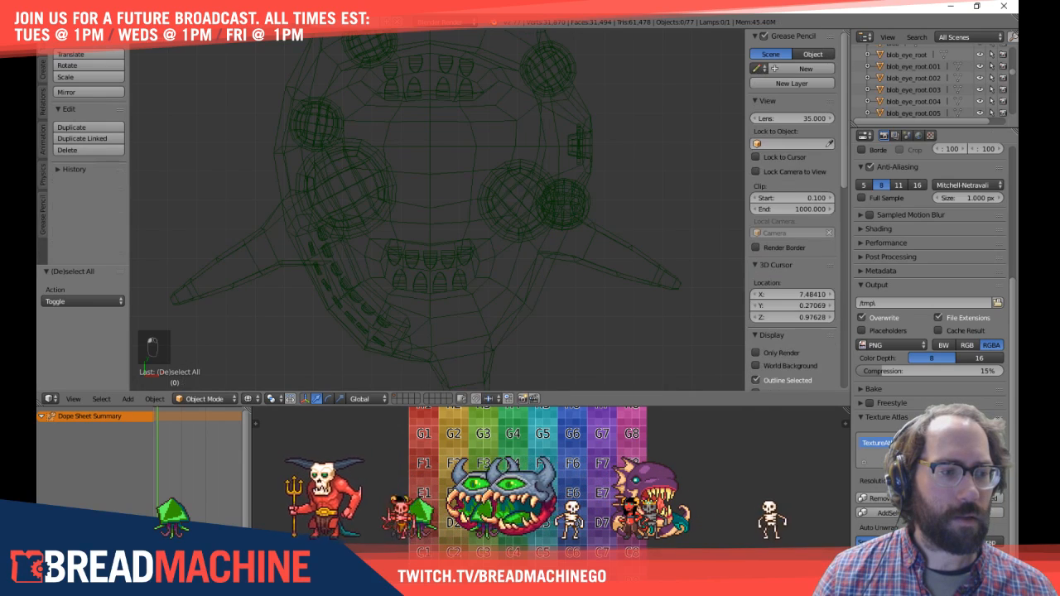
right_click(516, 296)
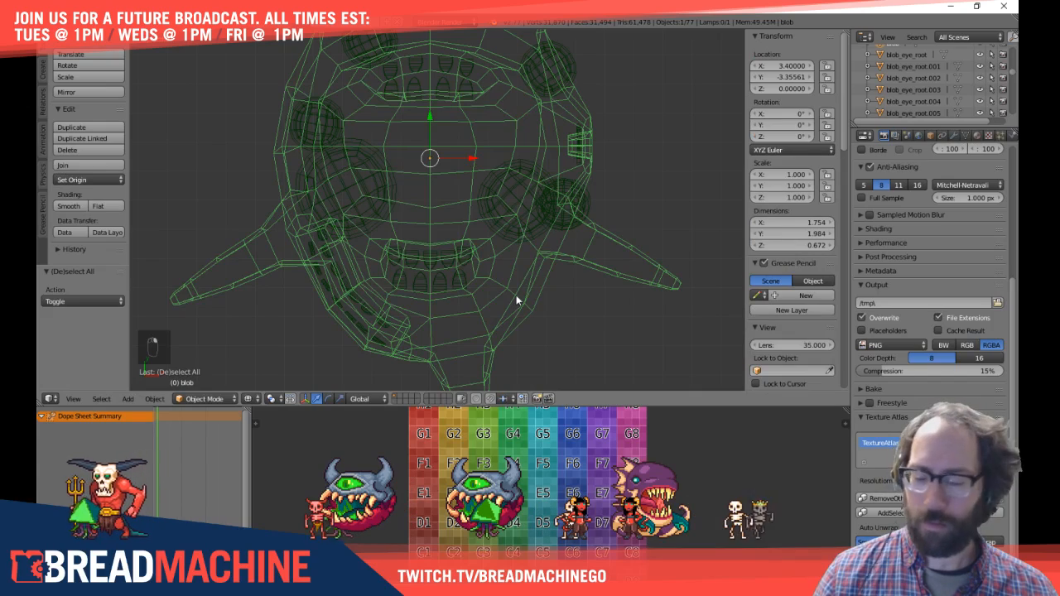
key(Tab)
key(a)
key(a)
key(a)
key(a)
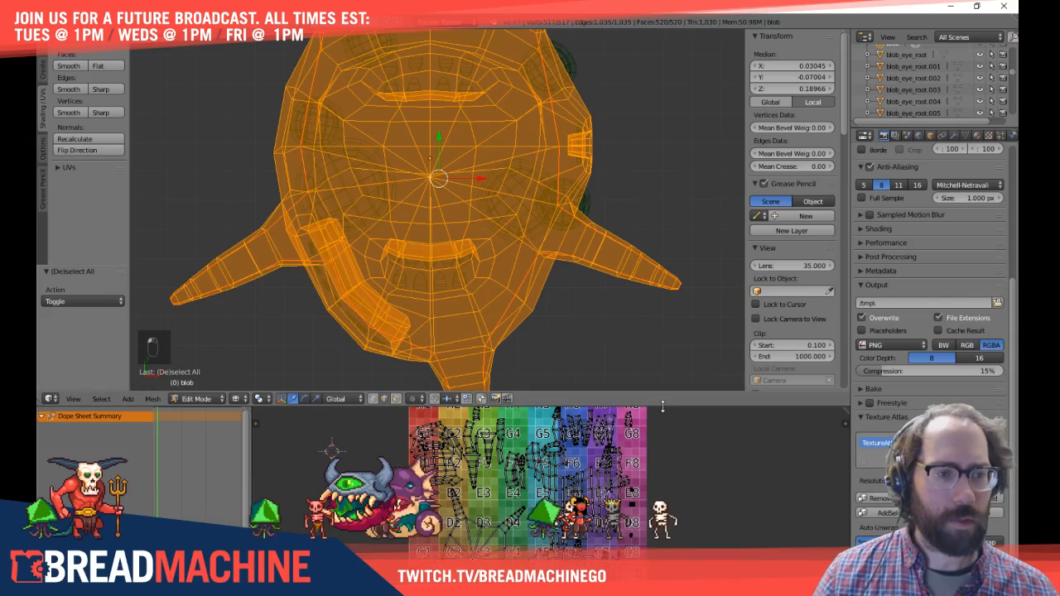
drag(647, 390, 655, 246)
scroll(516, 376, up, 4)
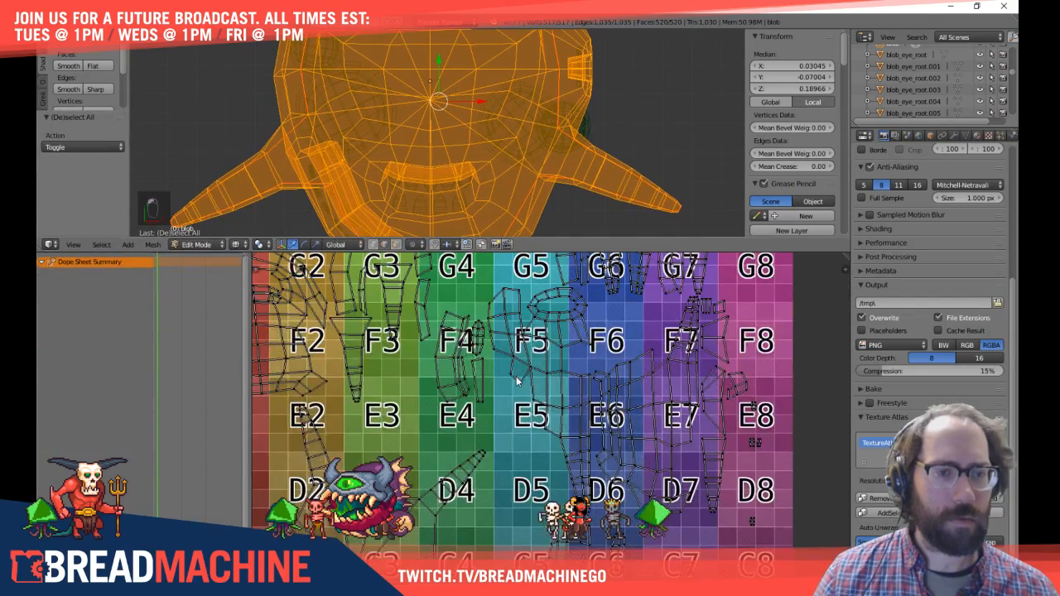
middle_drag(600, 369, 530, 362)
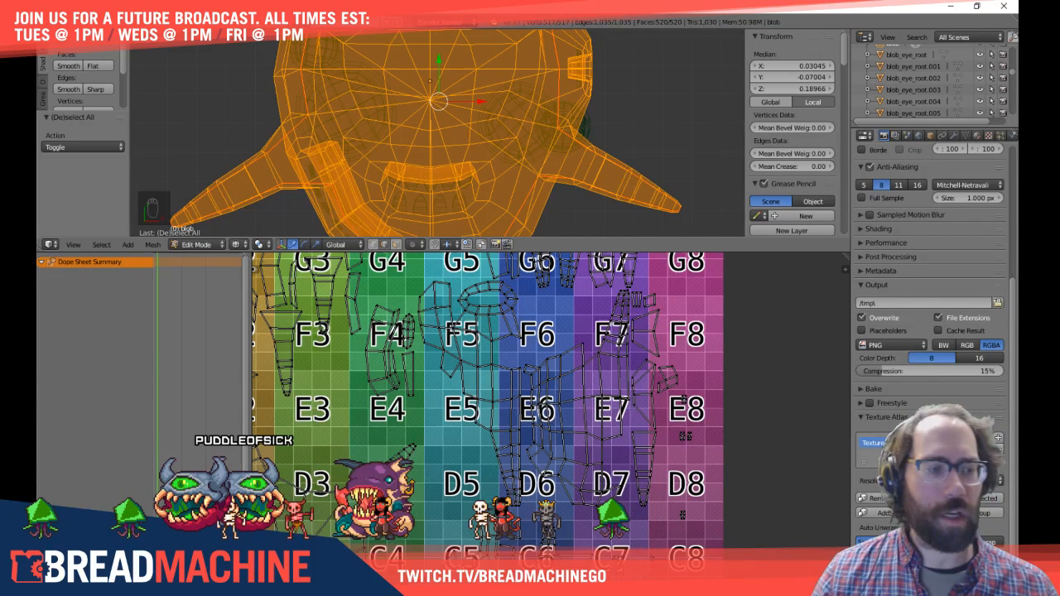
Step: Return to Object Mode, switch the viewport to textured shading, and undo the texture atlas operations on the blob
key(Tab)
key(alt+z)
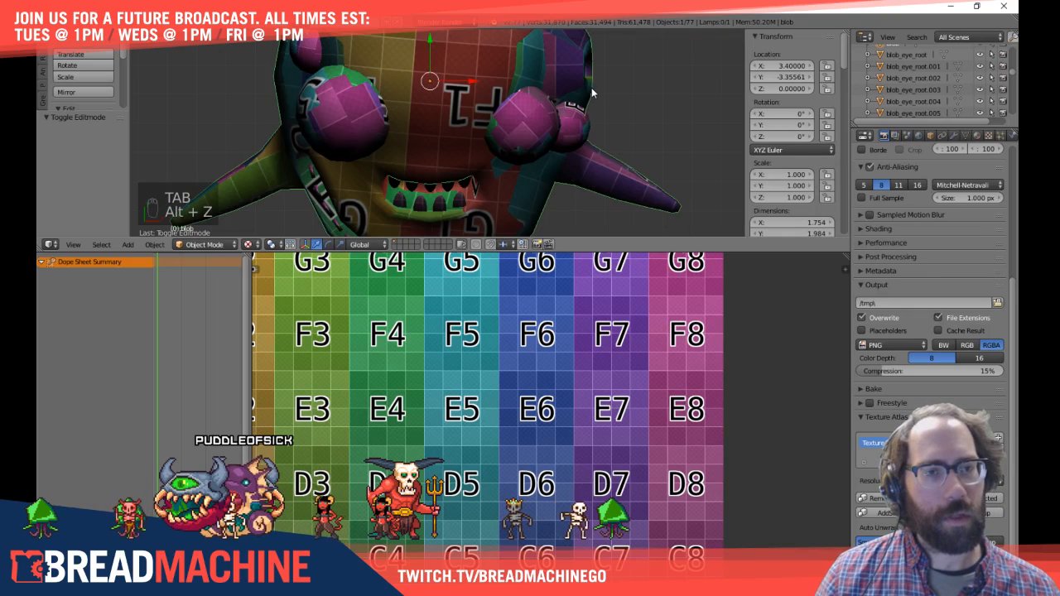
scroll(592, 93, down, 3)
key(ctrl+z)
key(ctrl+z)
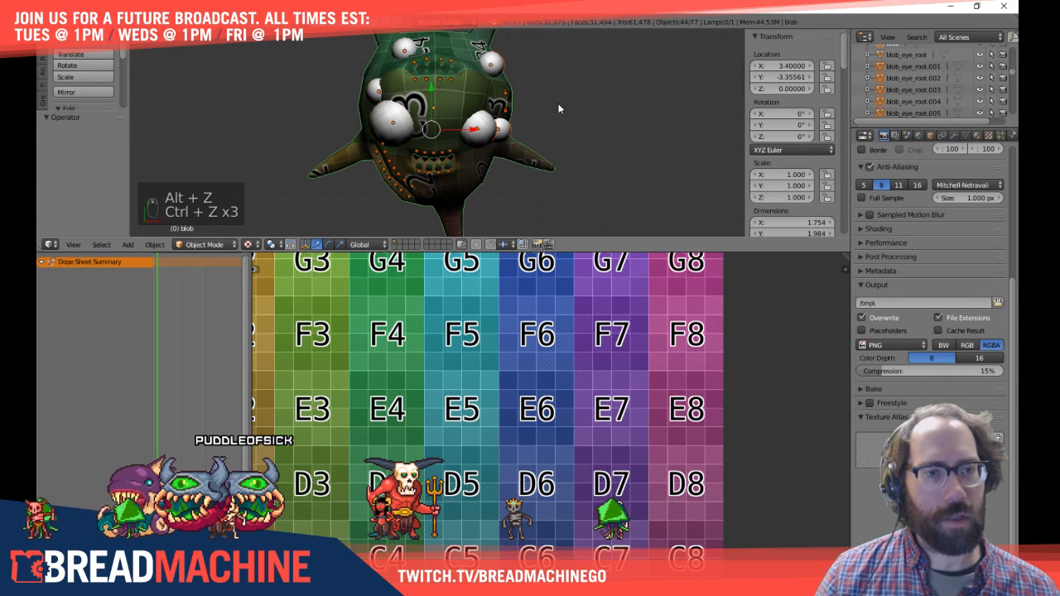
middle_drag(592, 138, 489, 82)
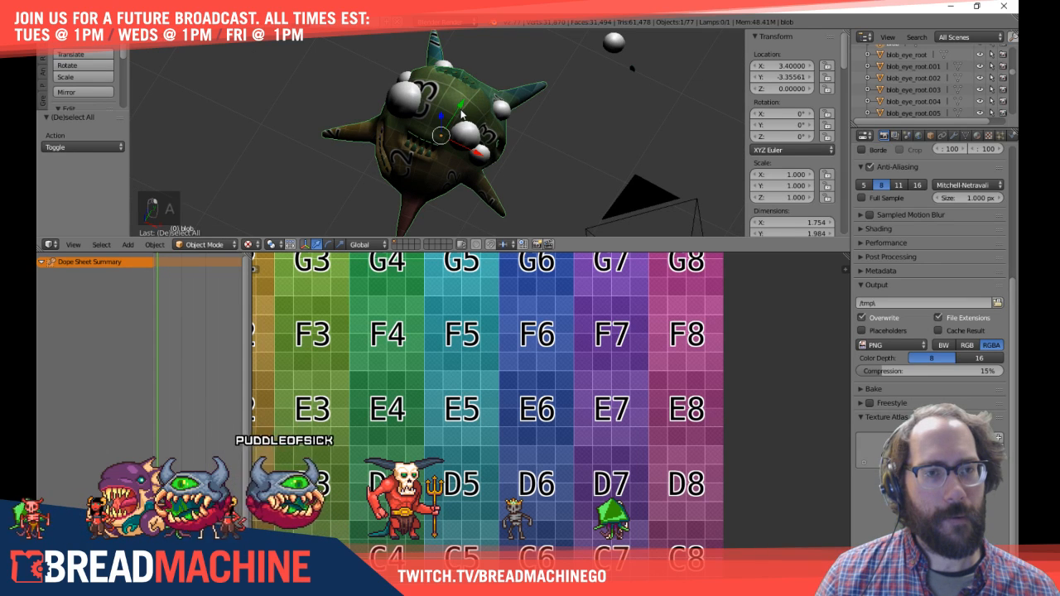
Step: Inspect one eye's UV layout in Edit Mode, return to Object Mode and reselect the blob body
key(a)
right_click(418, 105)
key(Tab)
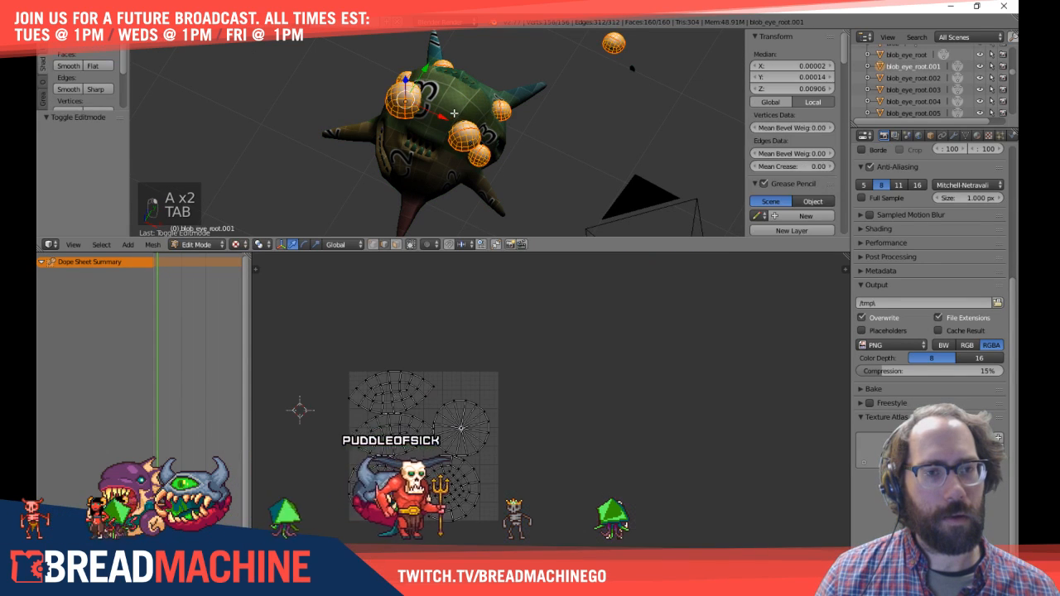
key(Tab)
key(a)
right_click(447, 143)
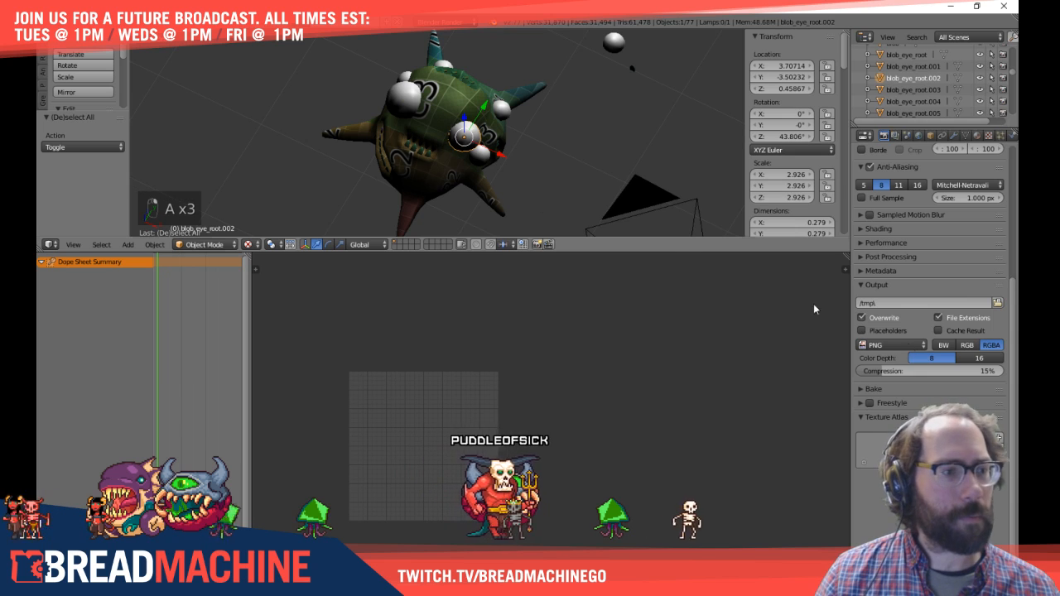
right_click(451, 116)
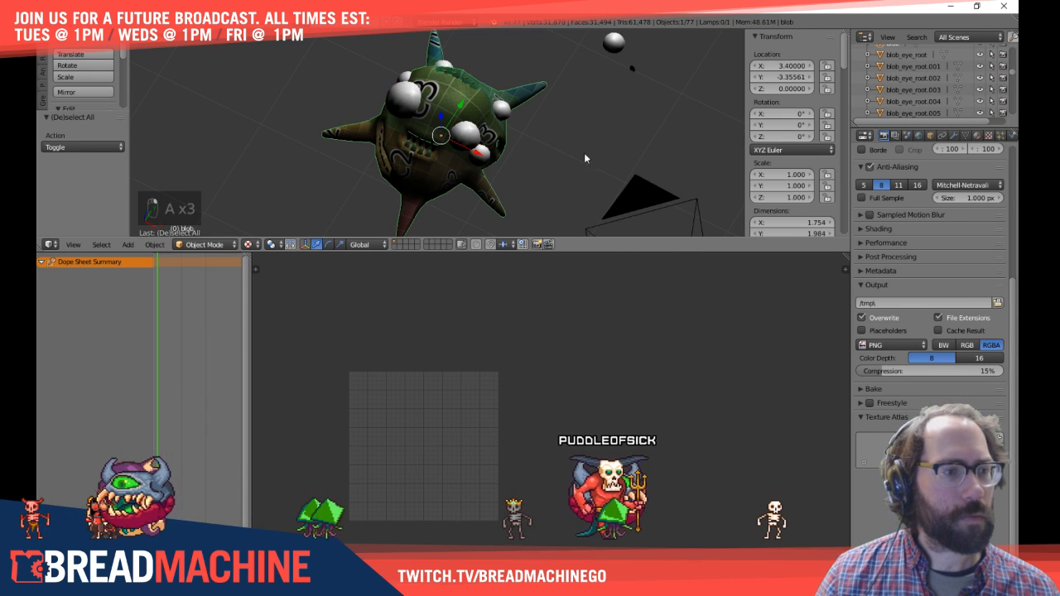
Step: In wireframe from above, box-select the blob body, eyes and teeth and add a texture atlas group named TextureAtlasBlob for them
middle_drag(582, 154, 527, 161)
key(z)
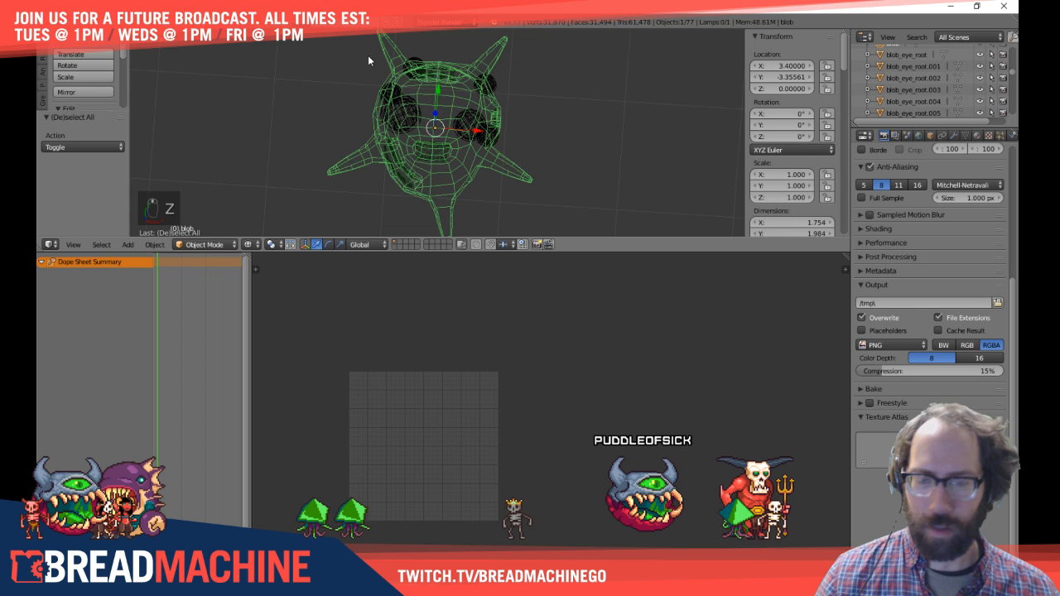
key(b)
drag(368, 61, 881, 386)
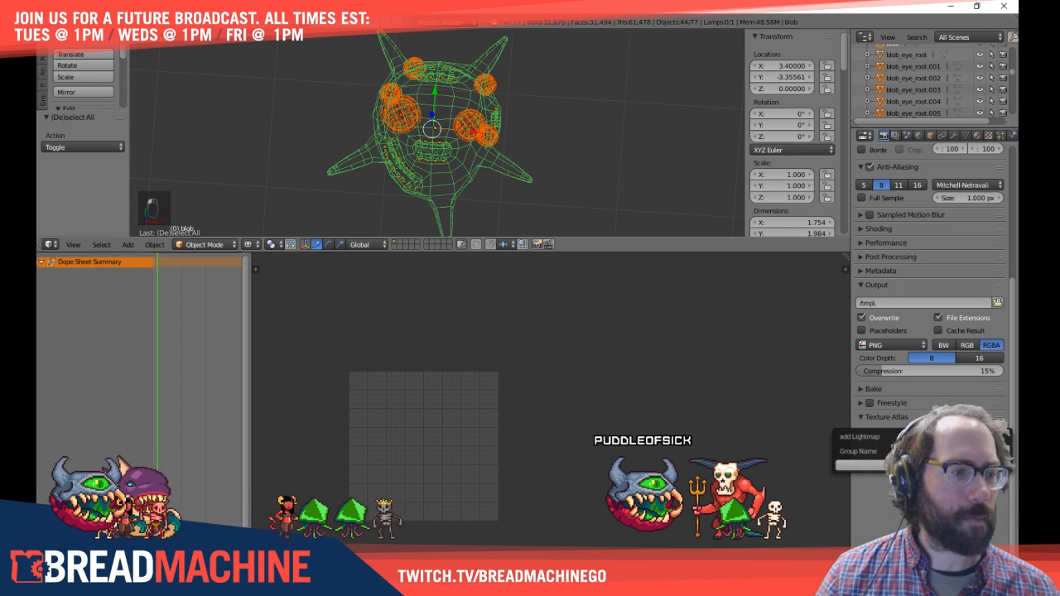
key(Return)
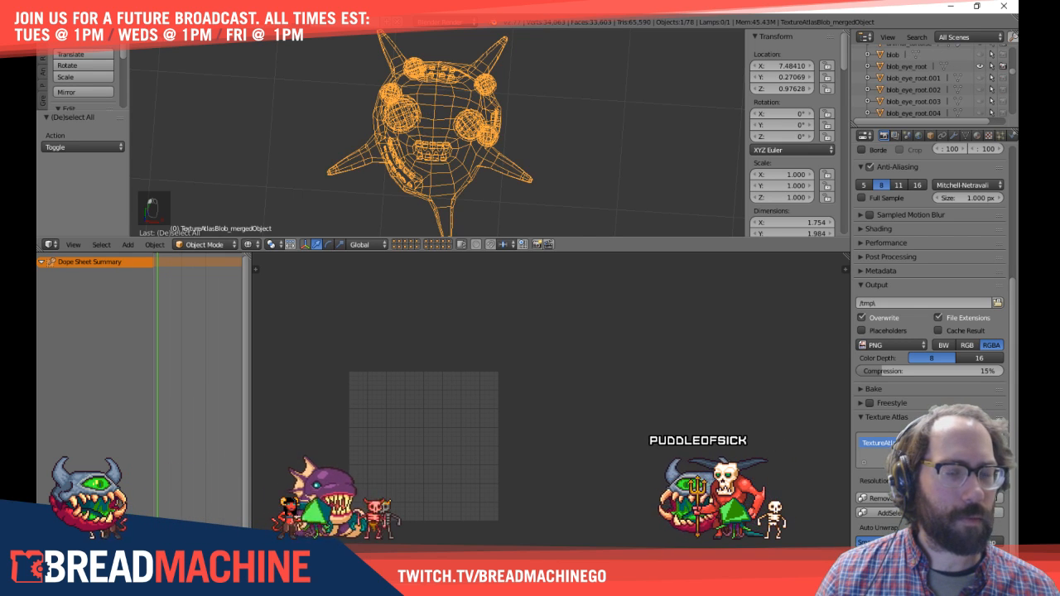
Step: Enter Edit Mode on the merged blob object with all of its geometry selected
key(Tab)
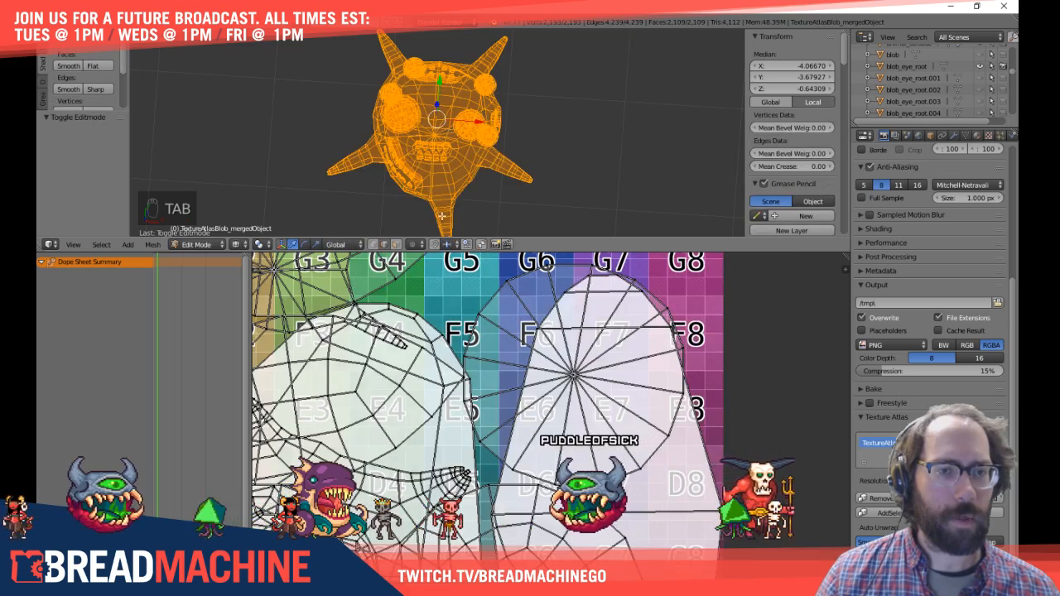
scroll(454, 158, down, 4)
key(a)
key(a)
key(a)
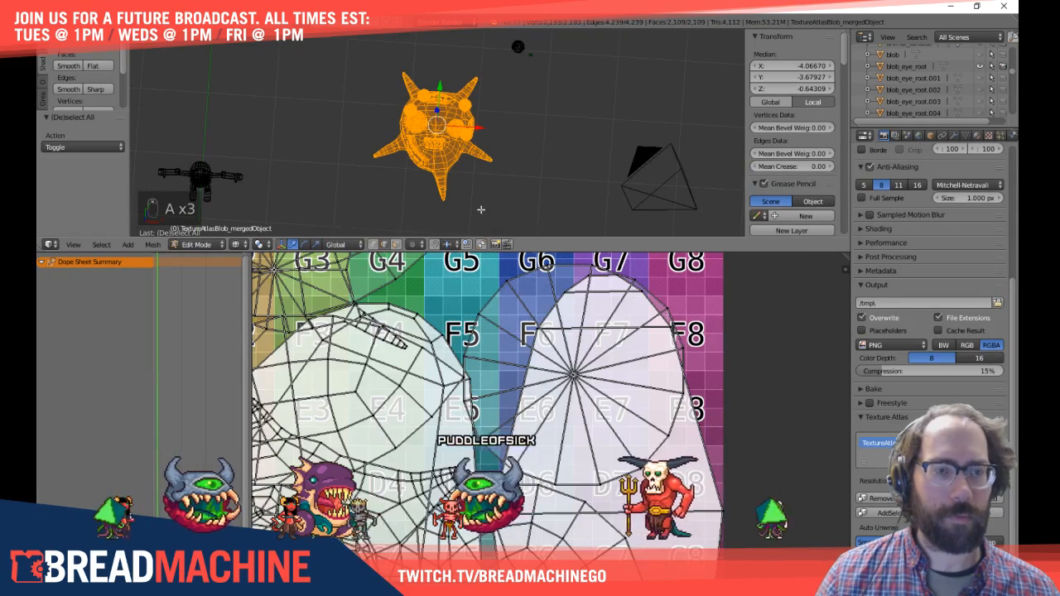
Step: Examine how the merged object's body, eye and tooth UV islands lie over the colour grid
scroll(502, 356, down, 4)
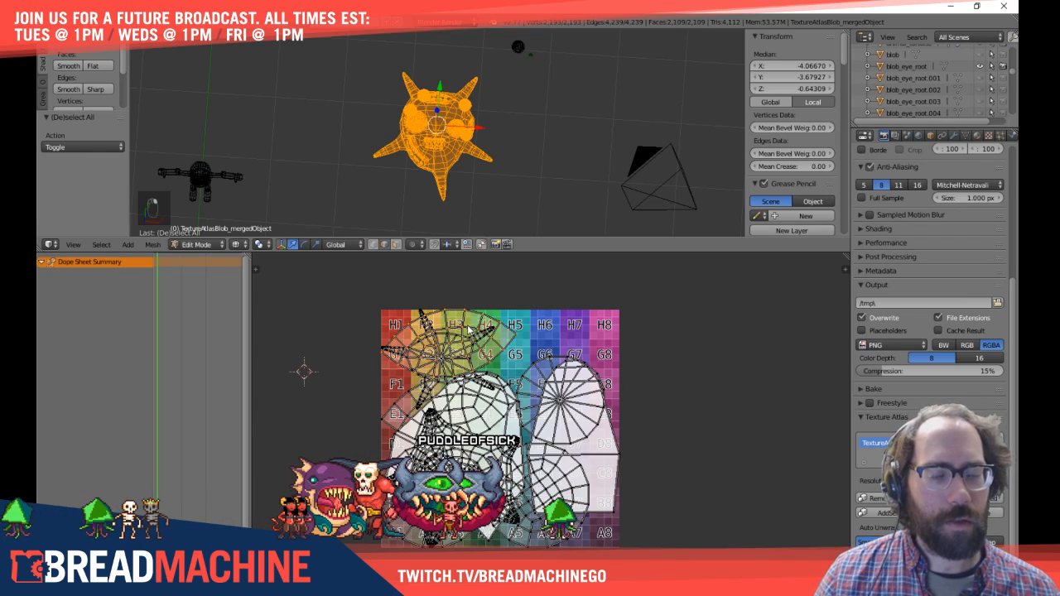
scroll(491, 340, up, 3)
middle_drag(480, 329, 518, 258)
mouse_move(607, 385)
middle_down()
mouse_move(608, 376)
mouse_move(605, 392)
middle_up()
scroll(601, 397, down, 2)
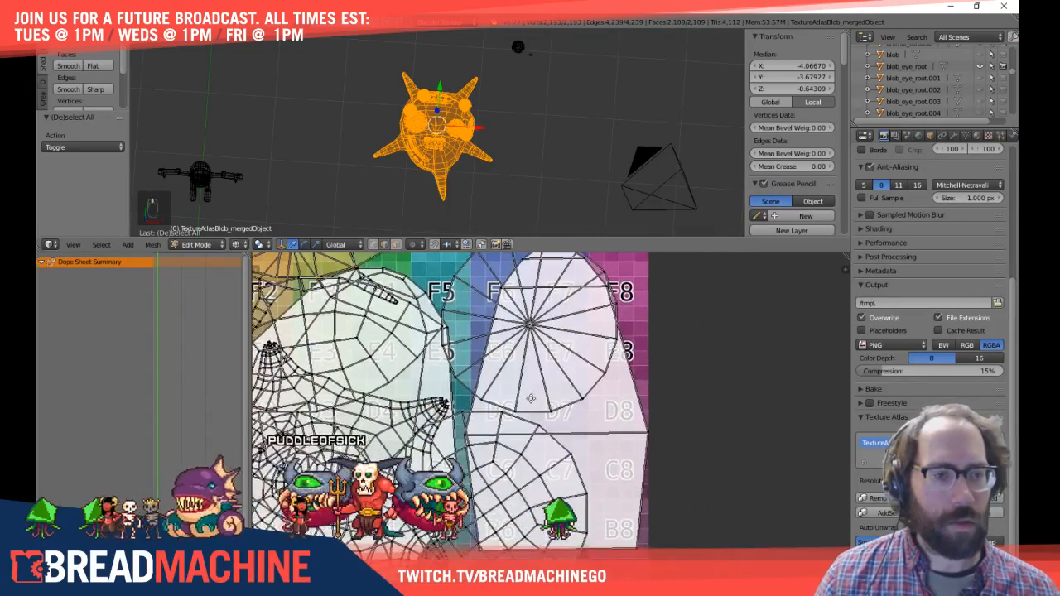
scroll(597, 406, up, 1)
scroll(588, 418, down, 2)
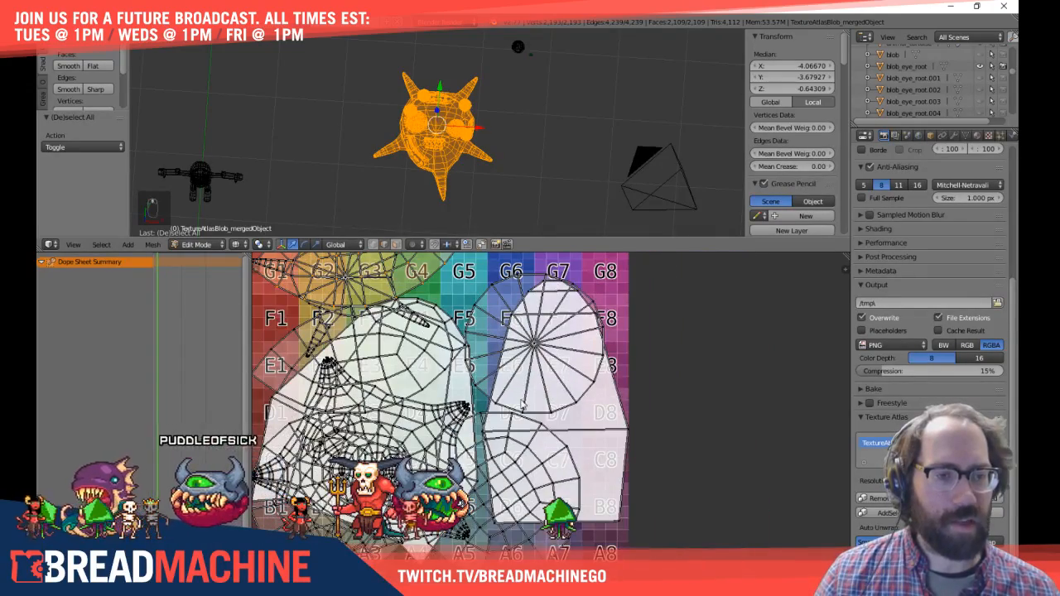
middle_drag(496, 394, 627, 410)
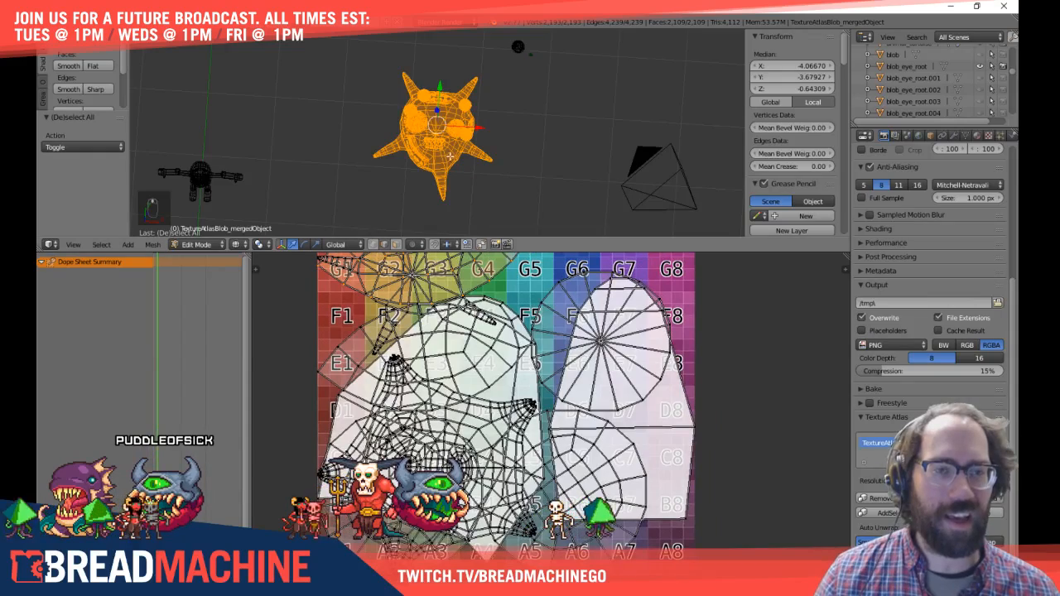
Step: Select only the linked body geometry, move its UV islands off the colour grid to the left, and deselect the mesh
key(a)
key(l)
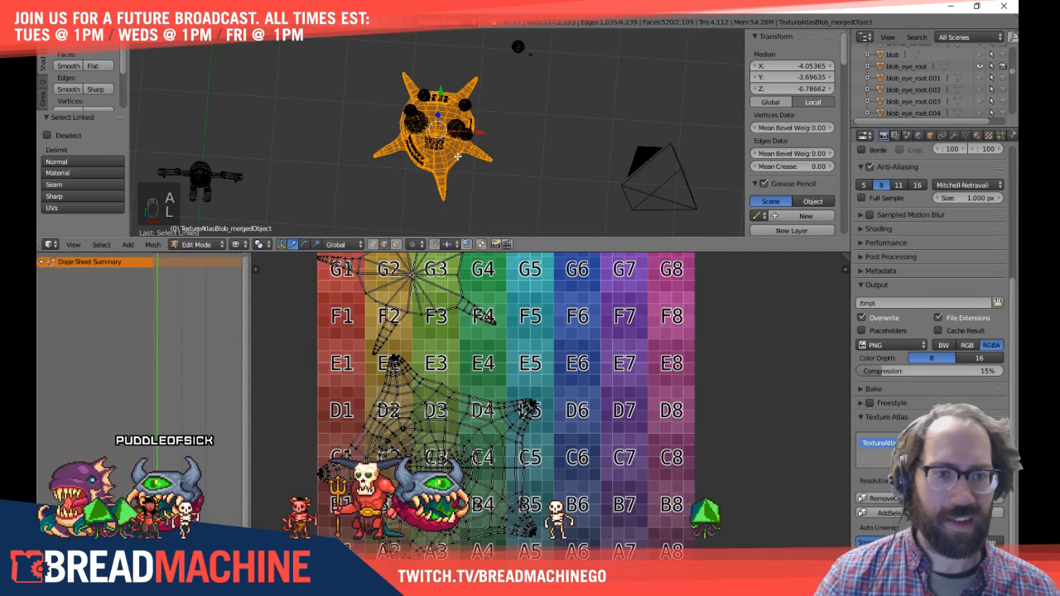
scroll(268, 317, up, 1)
scroll(268, 317, down, 3)
key(a)
middle_drag(572, 401, 641, 381)
key(g)
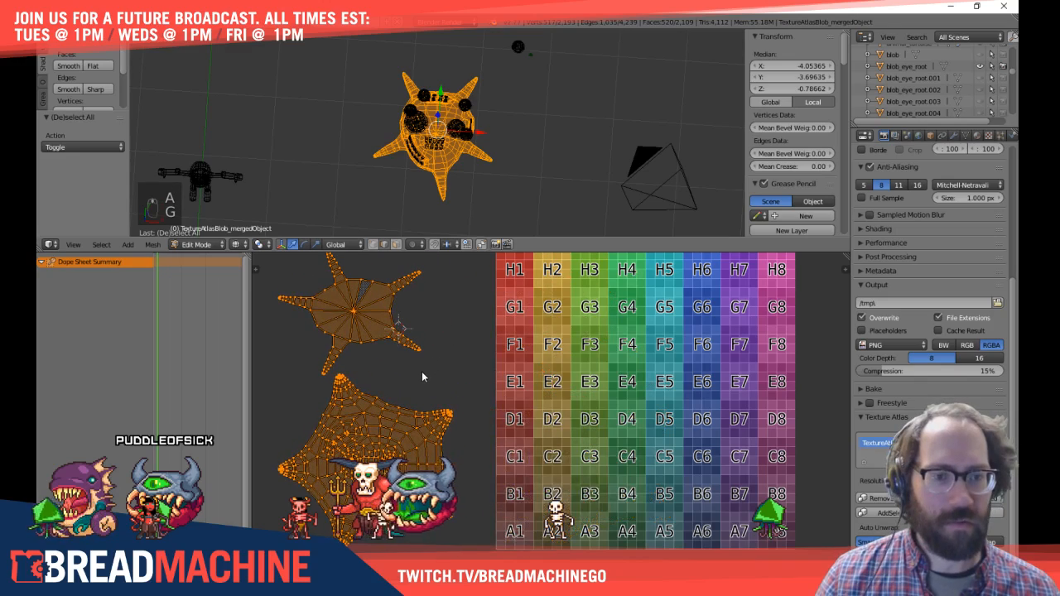
click(422, 371)
middle_drag(421, 371, 393, 386)
key(a)
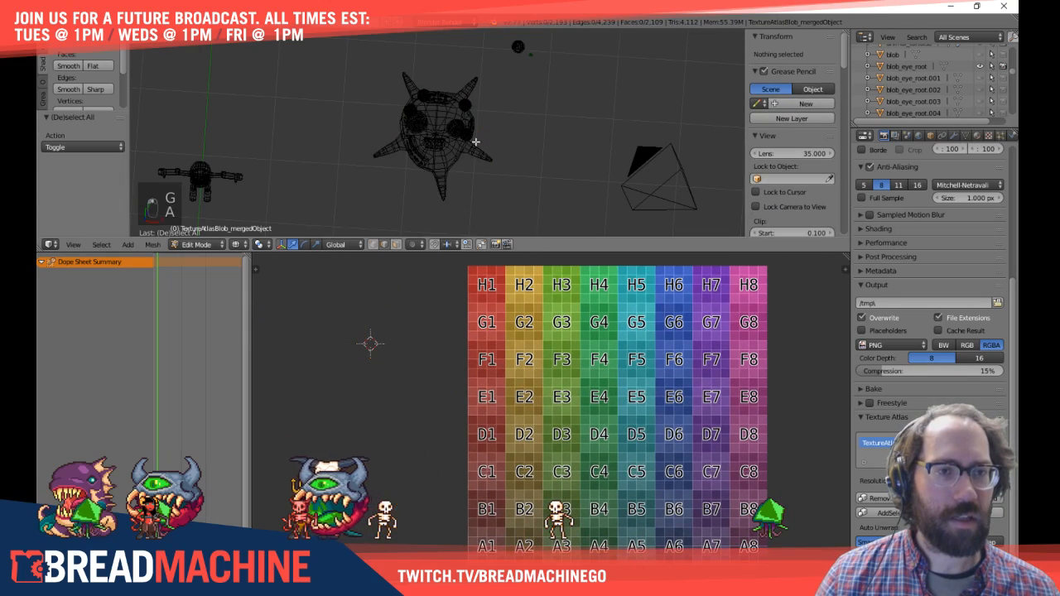
scroll(414, 124, up, 6)
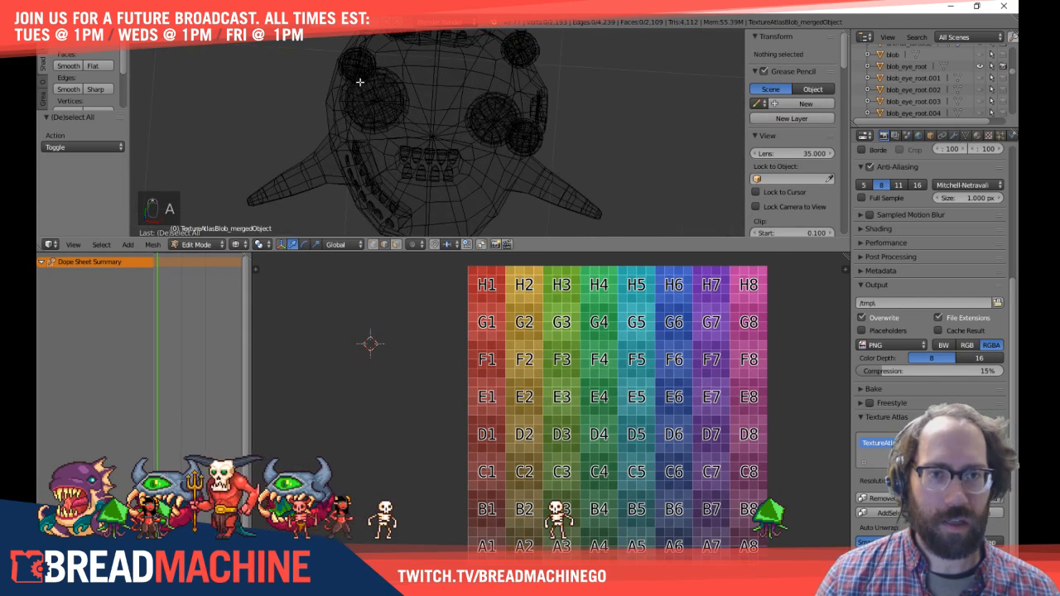
middle_drag(359, 82, 393, 112)
key(l)
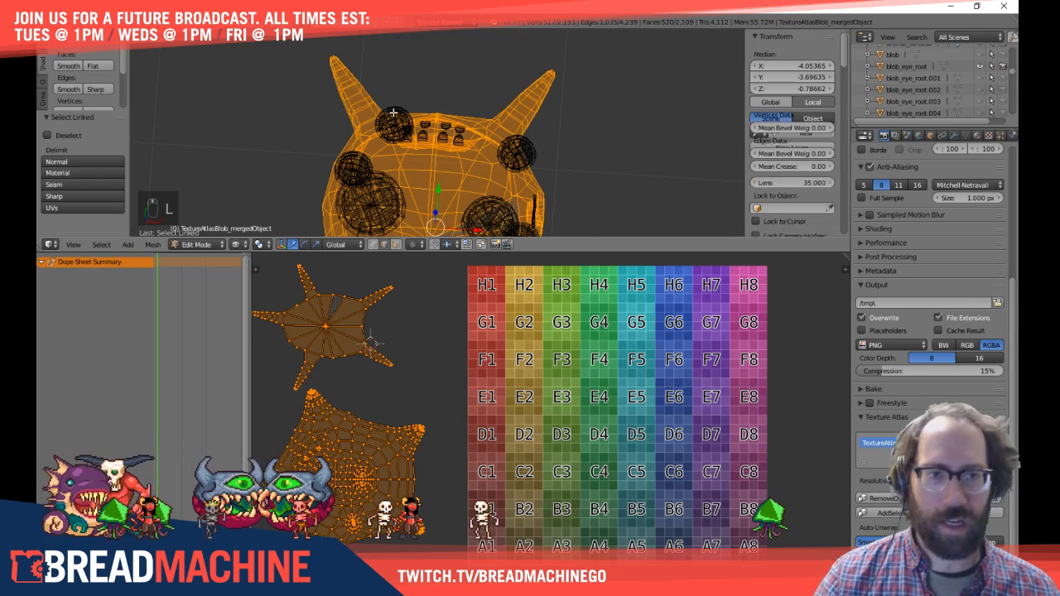
key(l)
key(a)
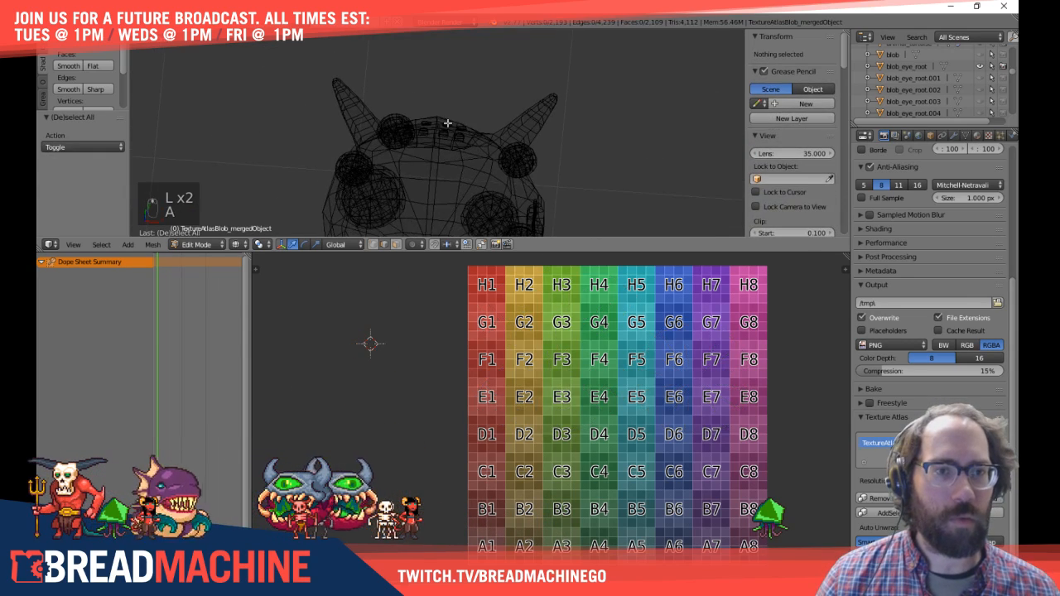
Step: Switch the viewport to solid shading and select the linked upper halves of all six eyes
middle_drag(500, 144, 467, 165)
key(z)
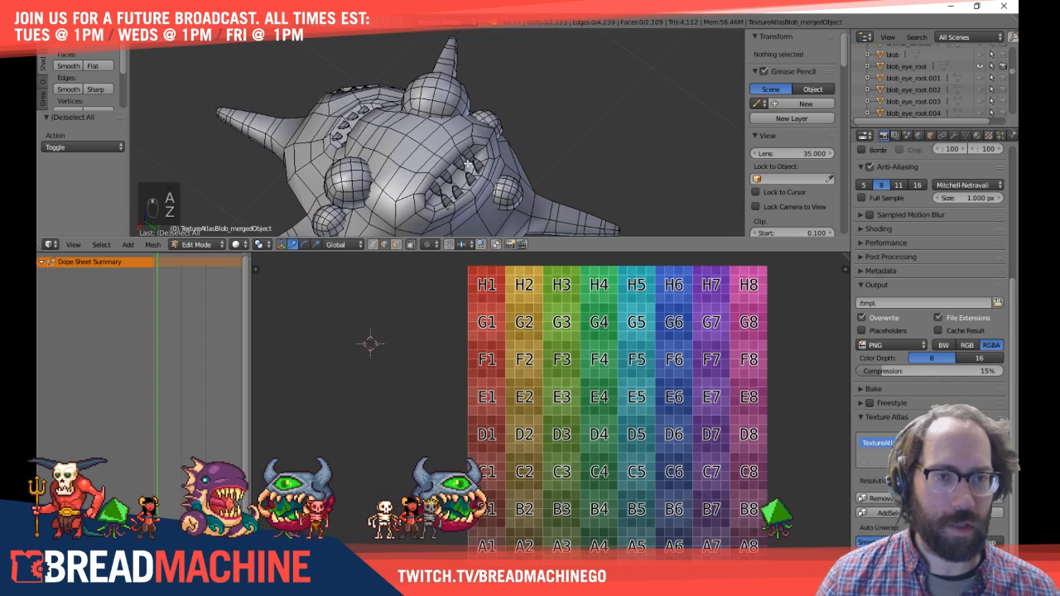
key(l)
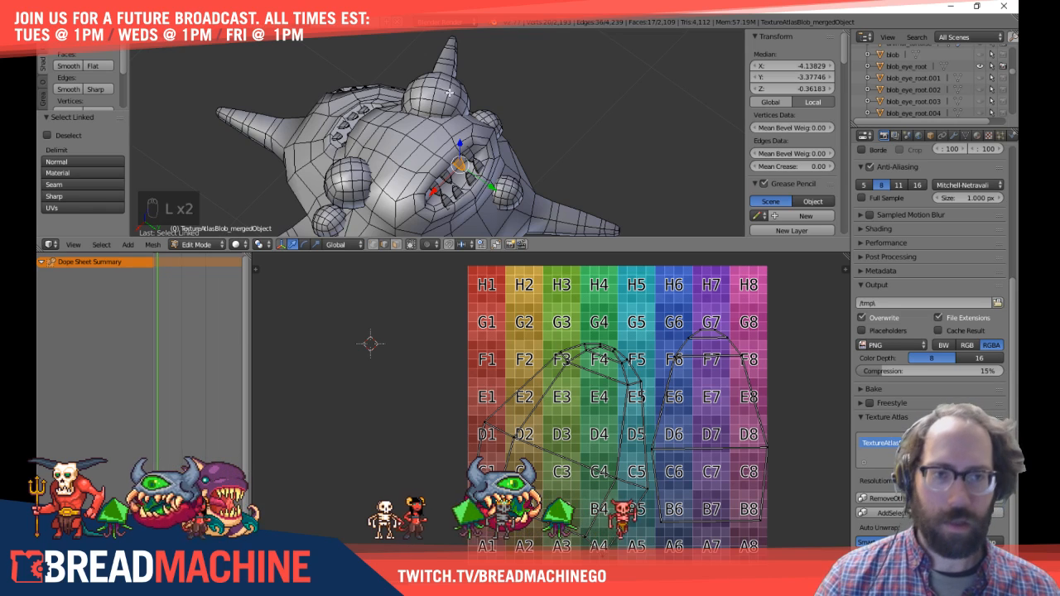
key(a)
key(l)
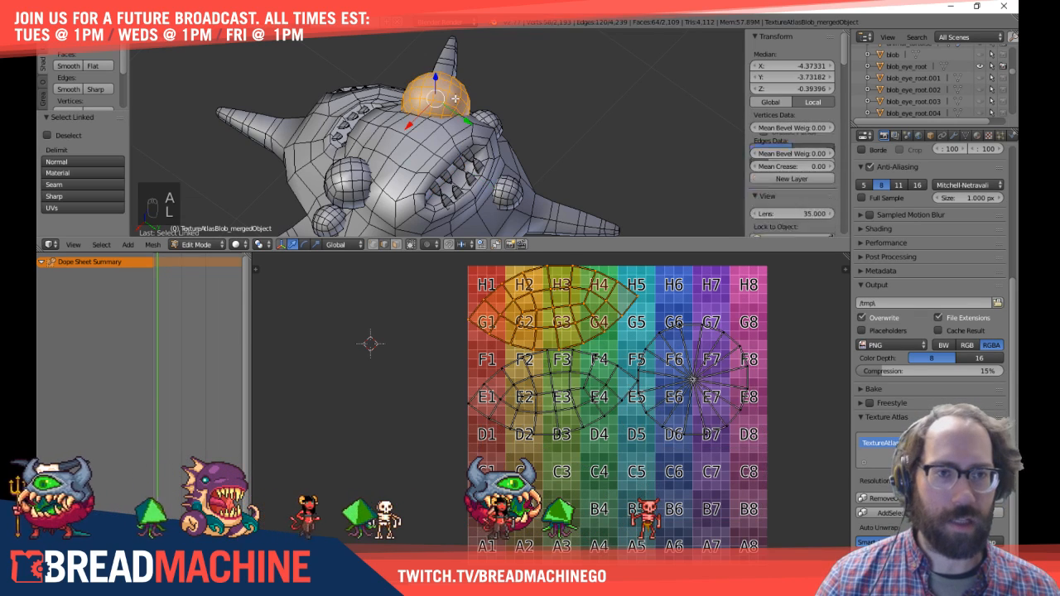
key(l)
key(l)
key(l)
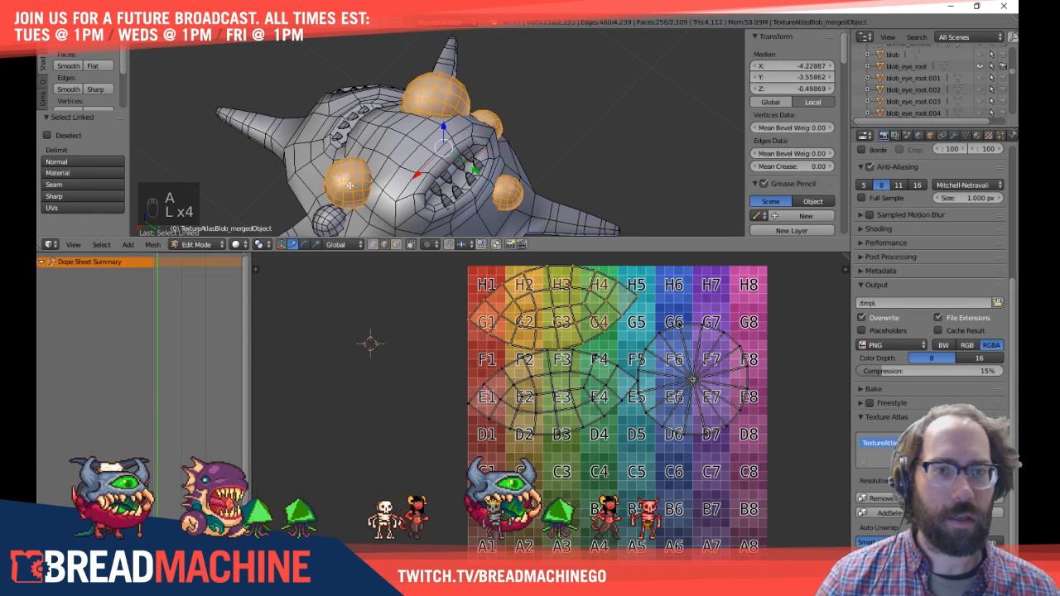
key(l)
middle_drag(328, 222, 394, 114)
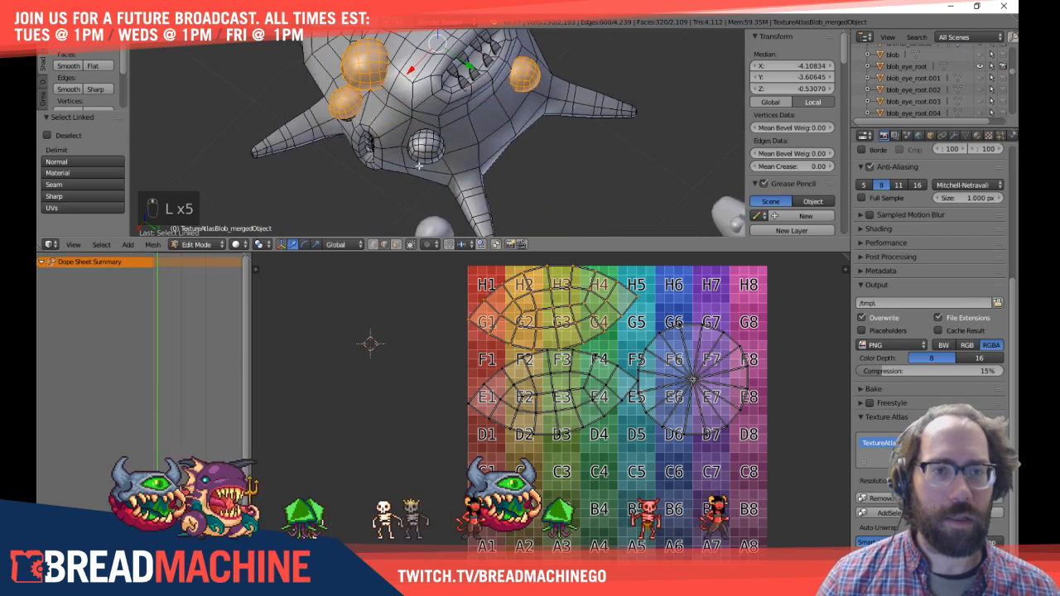
middle_drag(419, 165, 414, 121)
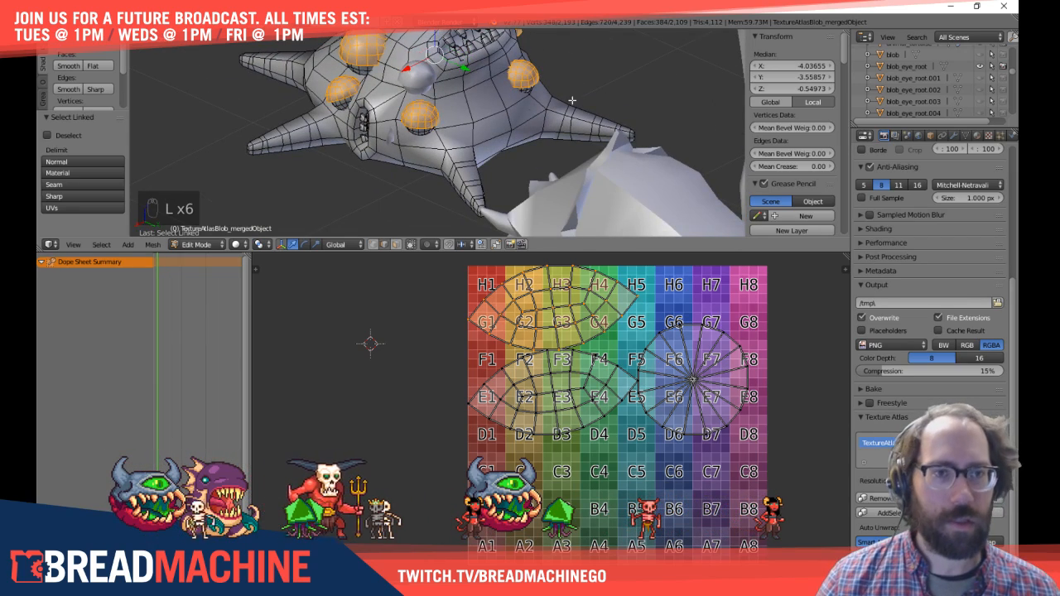
Step: Add the linked lower halves of all six eyes to the selection
middle_drag(571, 100, 485, 110)
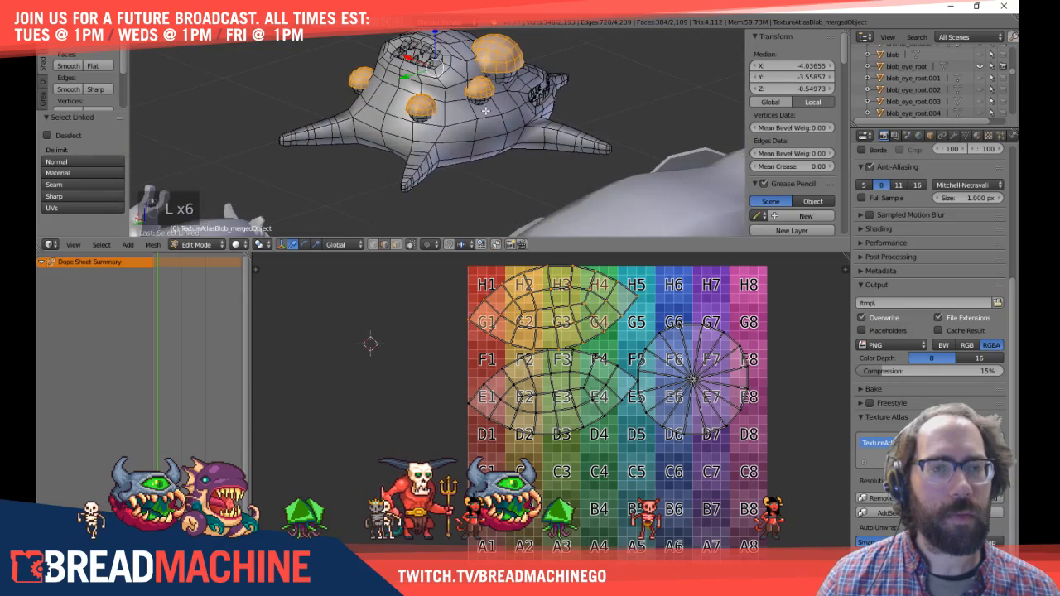
scroll(485, 110, up, 3)
scroll(530, 127, up, 2)
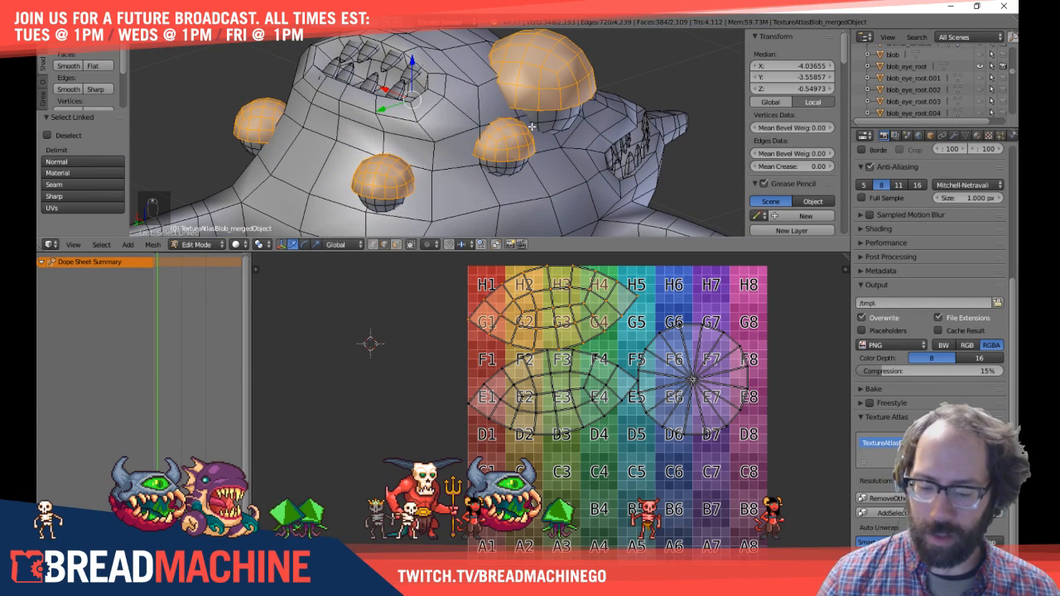
key(l)
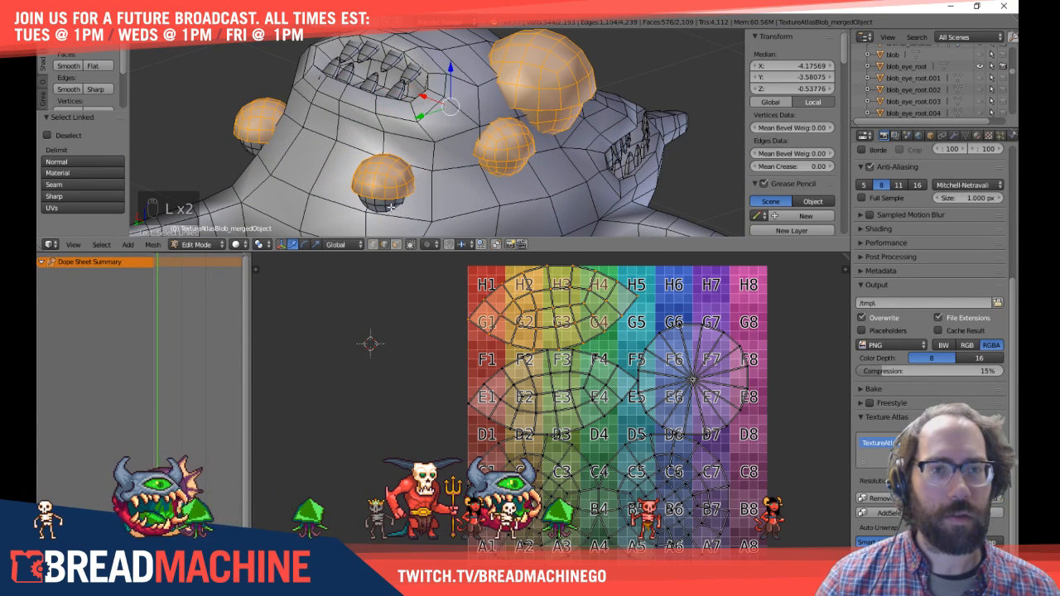
key(l)
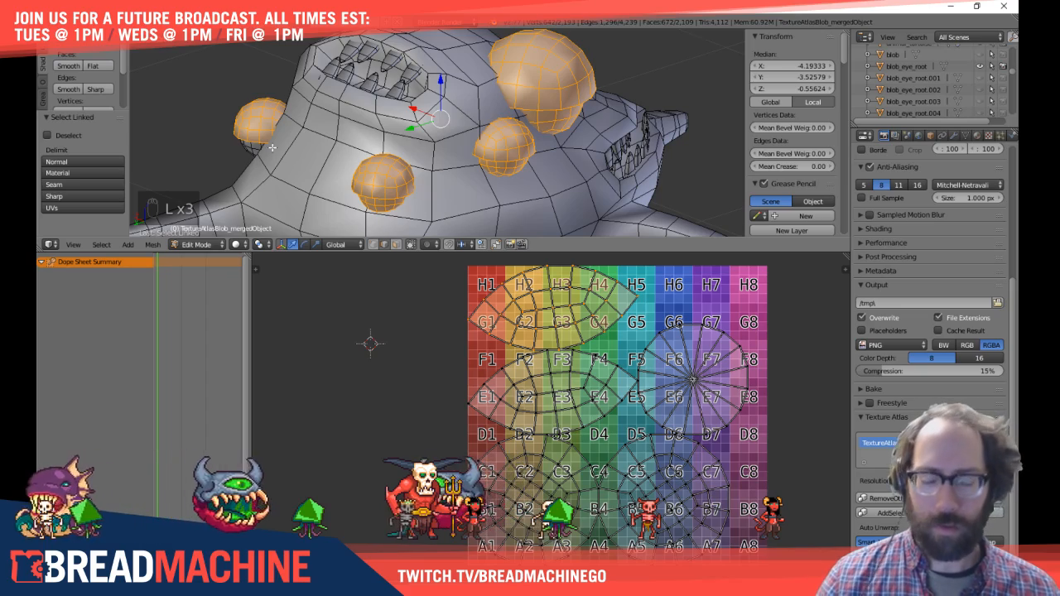
key(l)
middle_drag(272, 147, 483, 122)
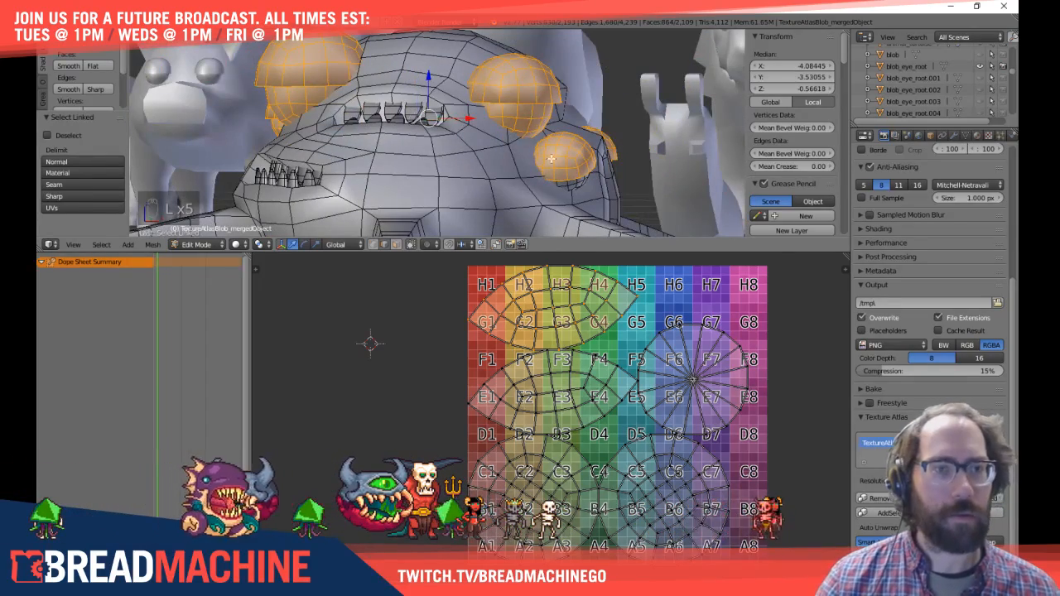
middle_drag(569, 186, 342, 107)
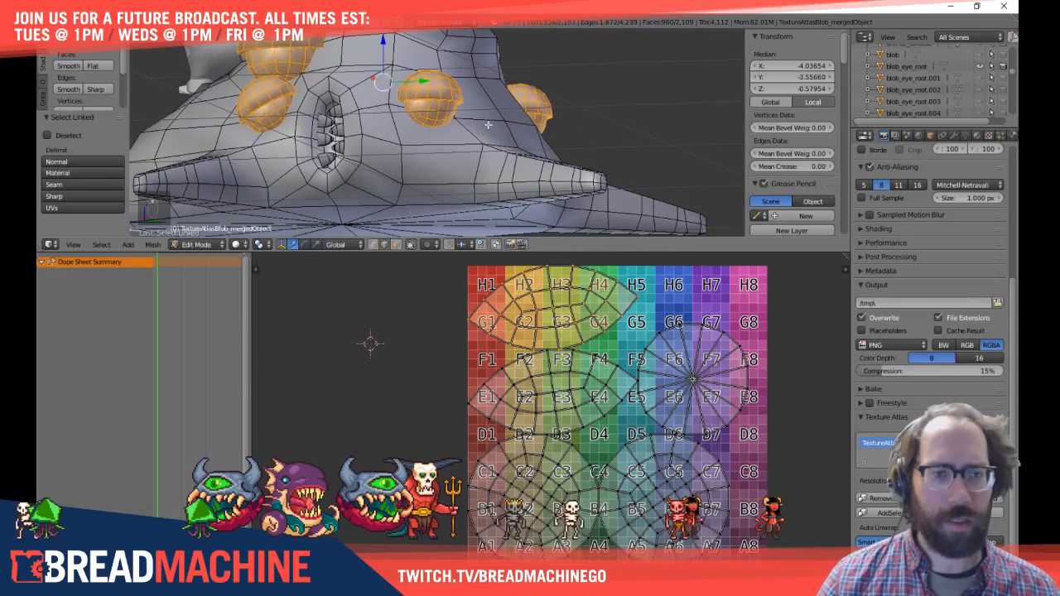
Step: Select all the eye UV islands and move them about 1.09 in X, off the right side of the colour grid
key(a)
key(a)
key(a)
scroll(623, 350, down, 3)
middle_drag(607, 355, 546, 380)
key(g)
click(627, 391)
scroll(641, 353, up, 4)
middle_drag(669, 415, 448, 416)
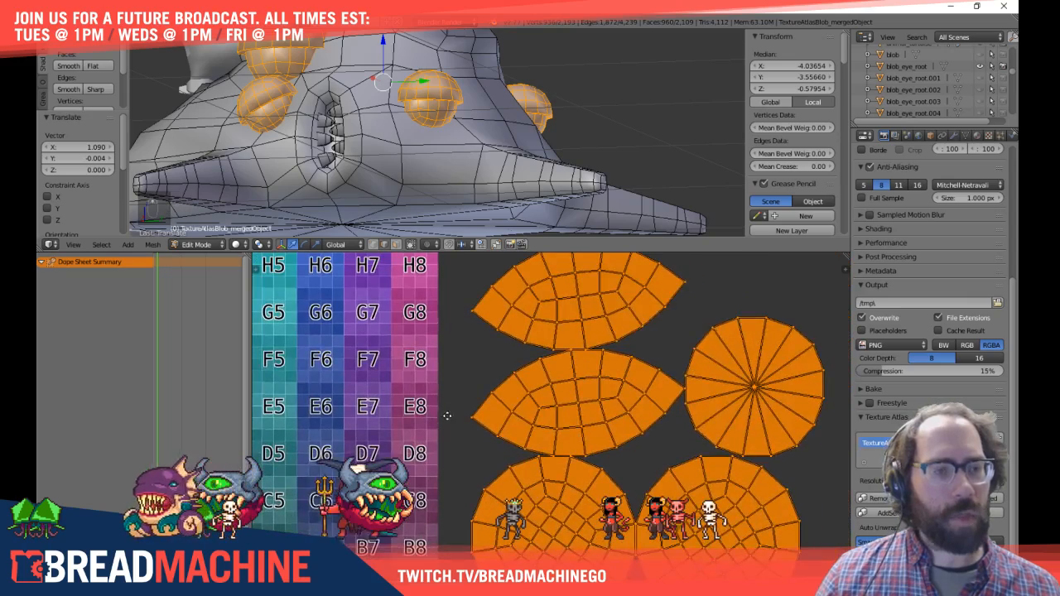
Step: Deselect the eye UVs and select only the topmost leaf-shaped island to examine it
key(a)
key(a)
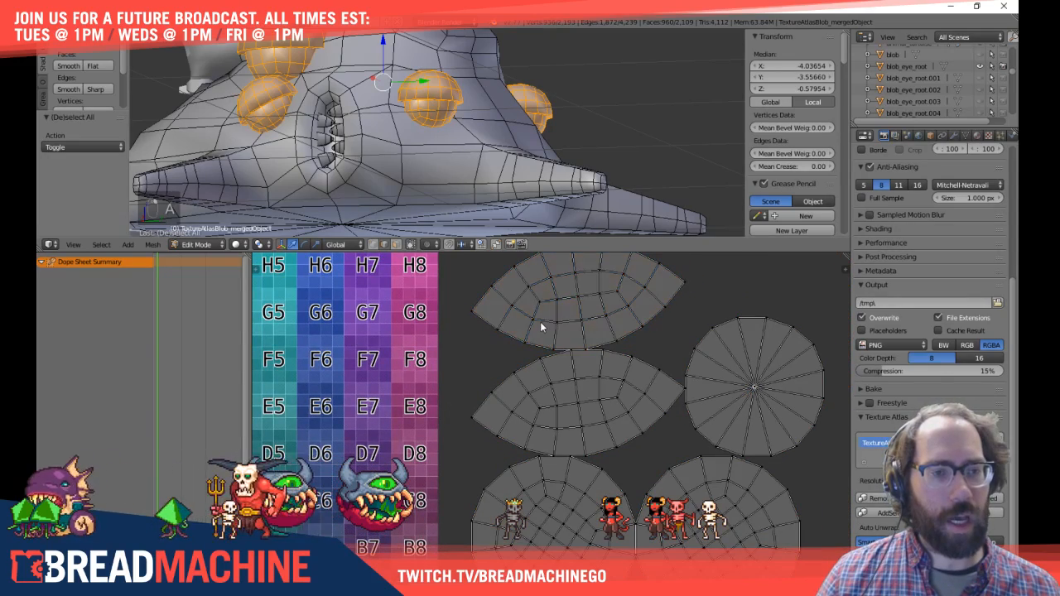
right_click(513, 331)
key(a)
right_click(525, 323)
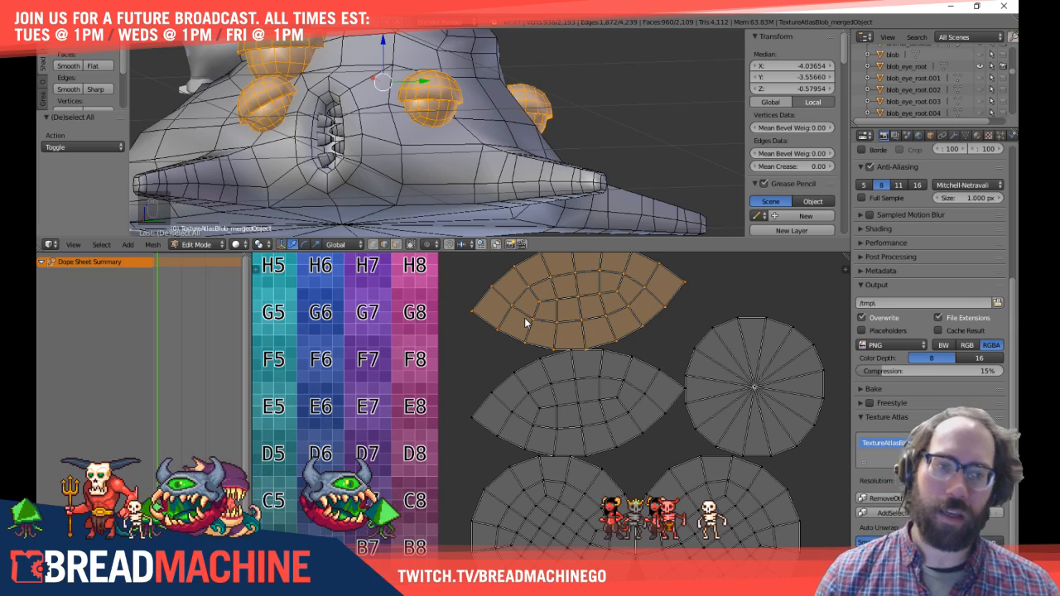
middle_drag(460, 366, 544, 400)
Step: Show the whole mesh's UVs, select the two tooth islands covering the colour grid and scale them to about 0.124
key(a)
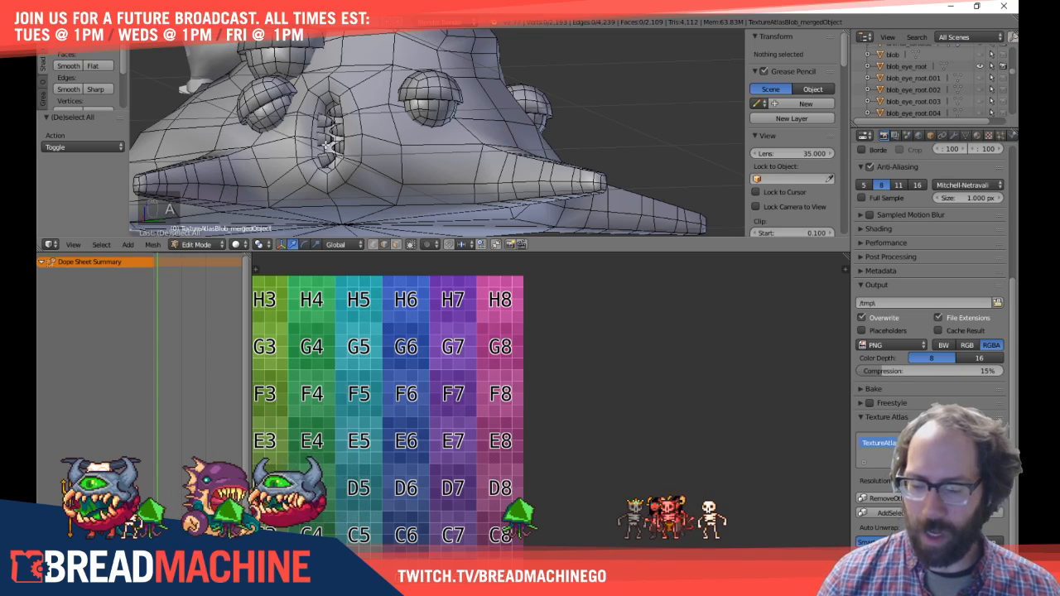
key(a)
scroll(559, 436, down, 2)
key(a)
middle_drag(480, 409, 558, 401)
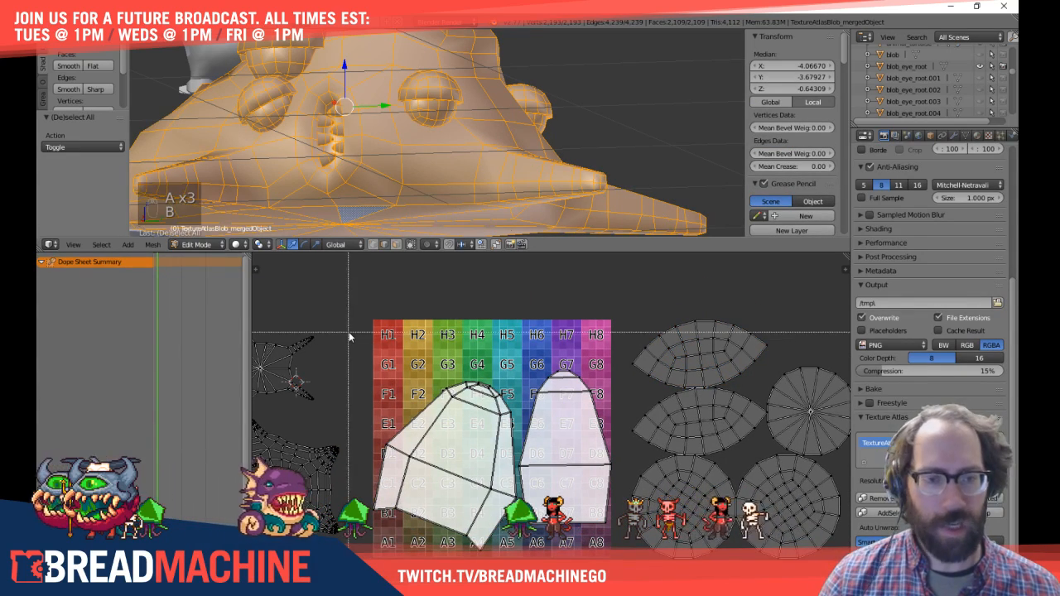
key(b)
drag(371, 343, 621, 566)
key(s)
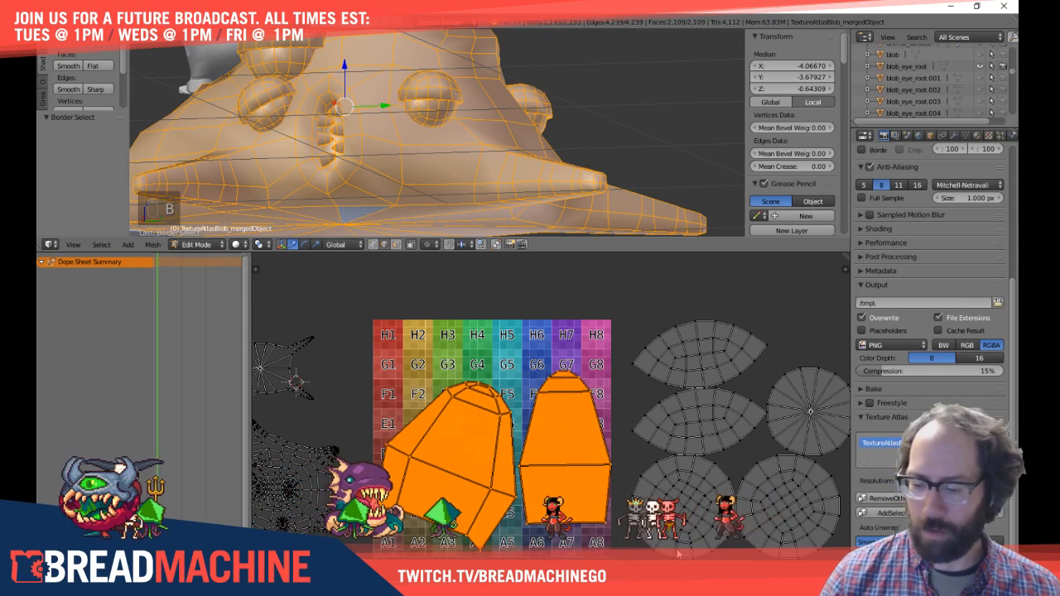
click(515, 470)
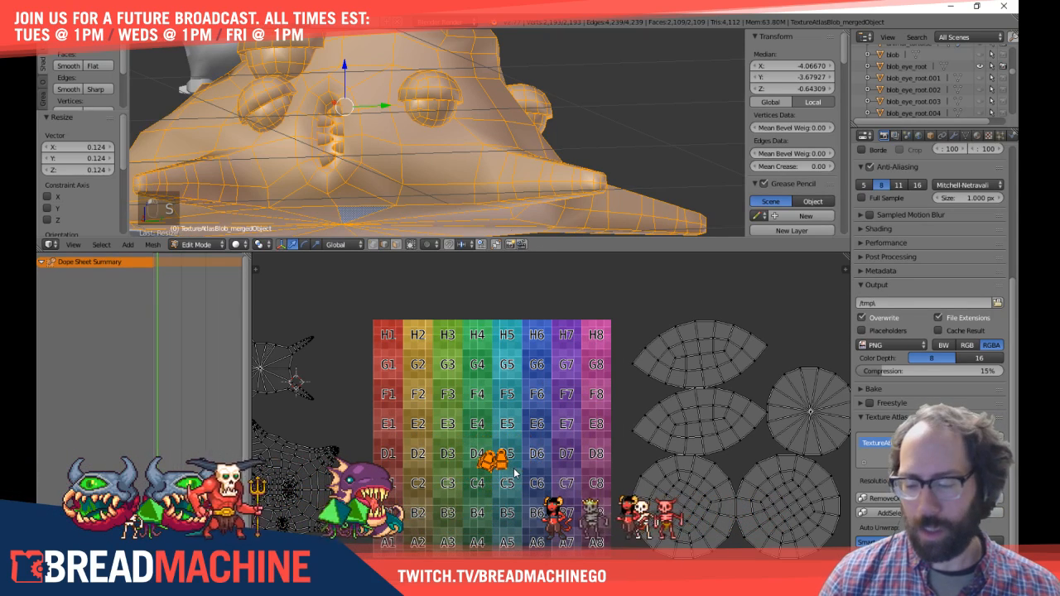
Step: Move the shrunken tooth islands about -0.436 in X and 0.719 in Y, above the grid, and deselect them
key(g)
click(413, 262)
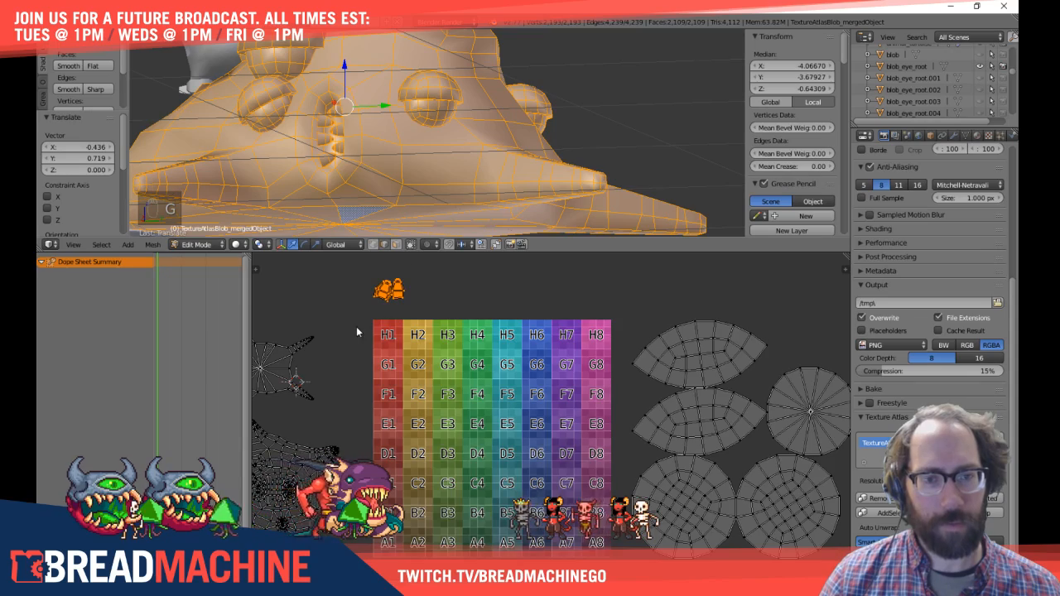
middle_drag(373, 329, 548, 334)
key(a)
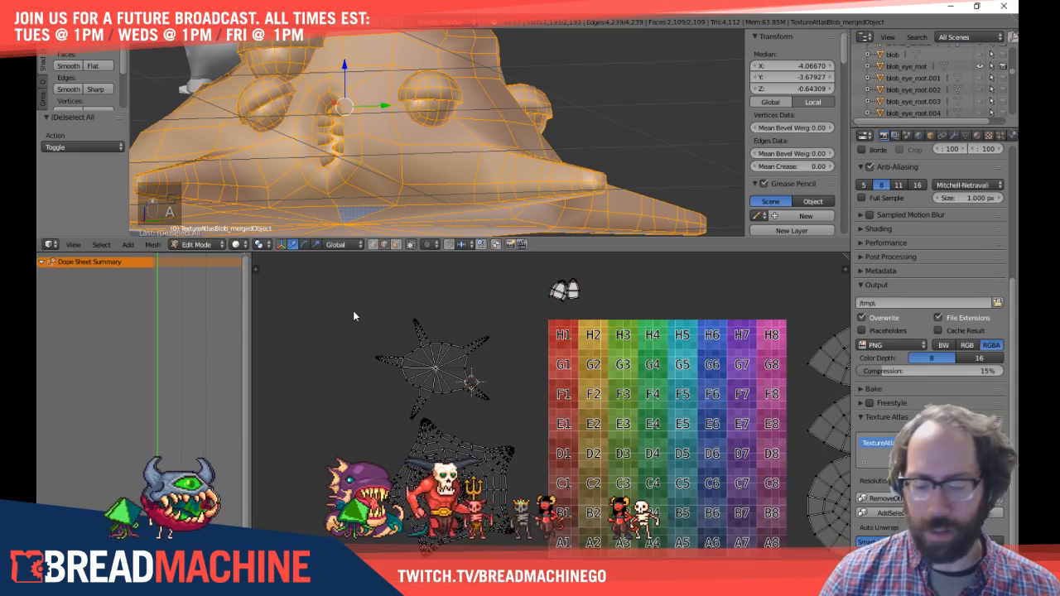
Step: Select both body islands beside the colour grid and move them onto it, about 0.746 in X and 0.027 in Y
key(b)
drag(347, 305, 571, 557)
middle_drag(571, 556, 458, 515)
key(g)
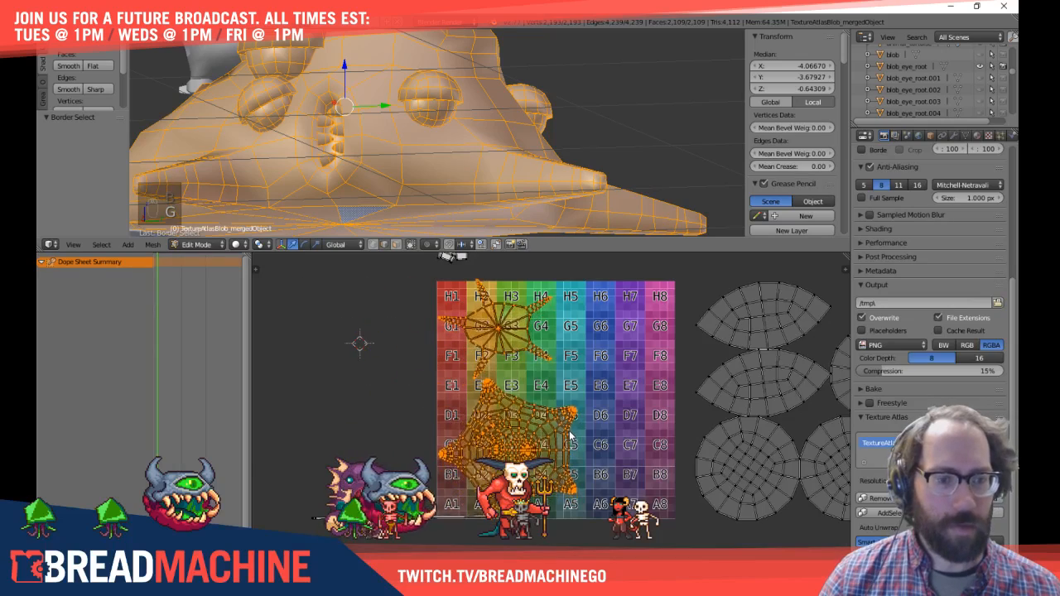
right_click(569, 434)
middle_drag(454, 257, 480, 258)
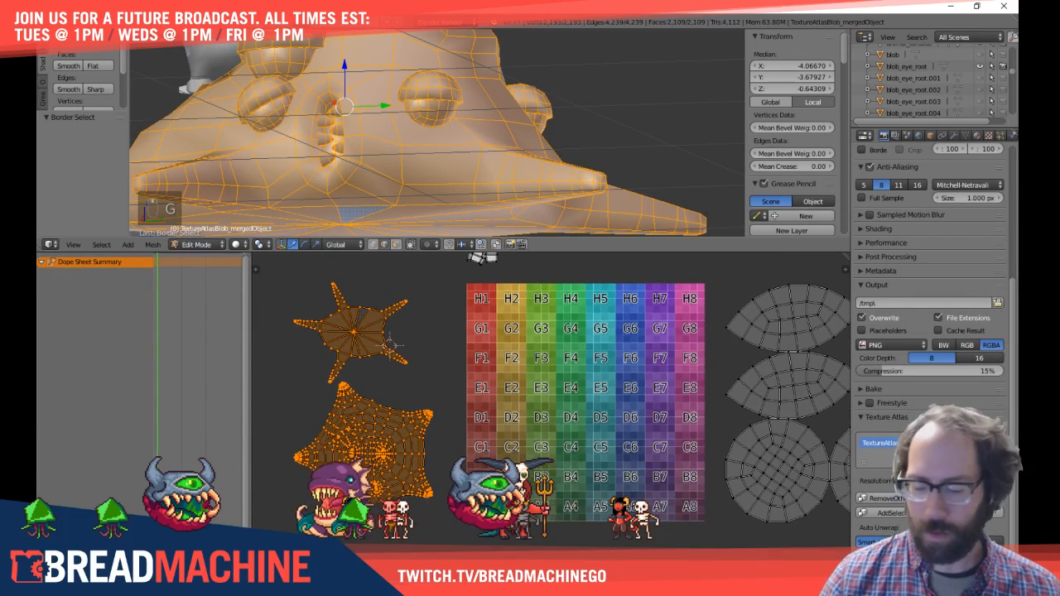
key(g)
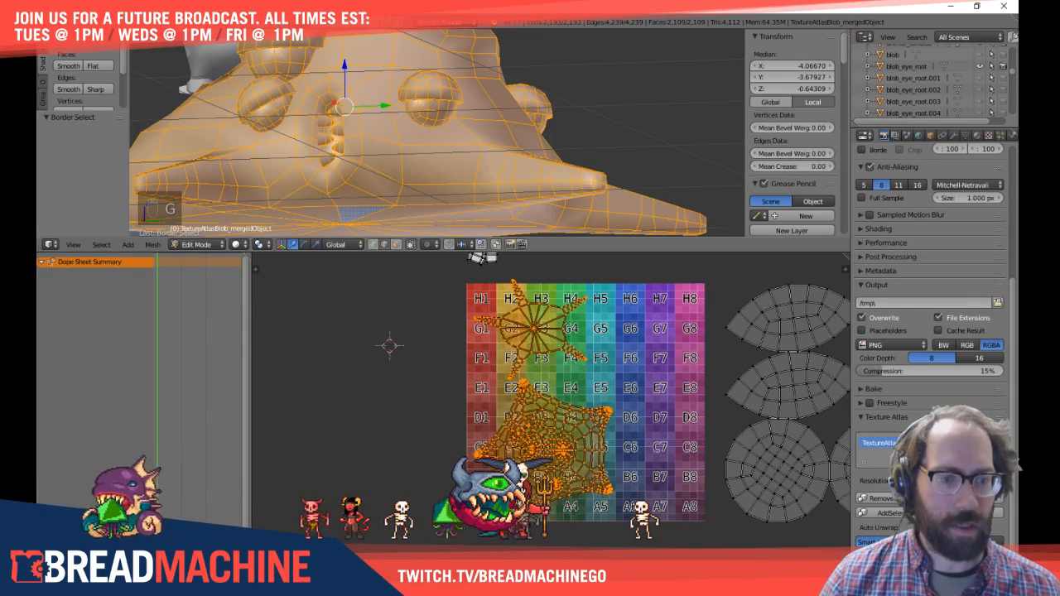
click(542, 449)
Step: Select only the body's star-shaped underside island and move it about 0.342 in X and -0.078 in Y
scroll(542, 450, up, 2)
scroll(543, 449, up, 2)
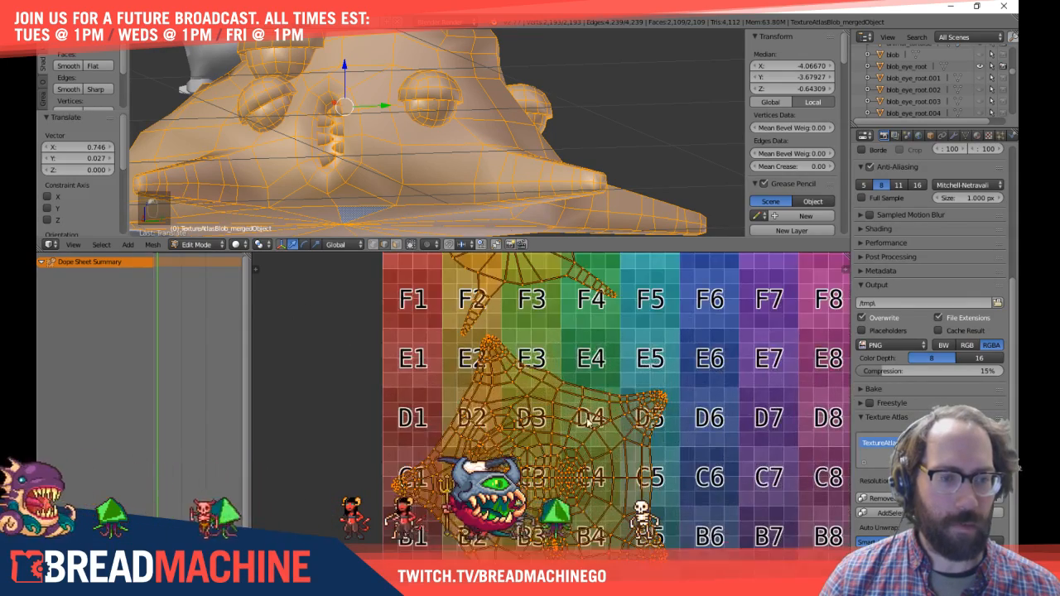
middle_drag(575, 438, 465, 538)
key(a)
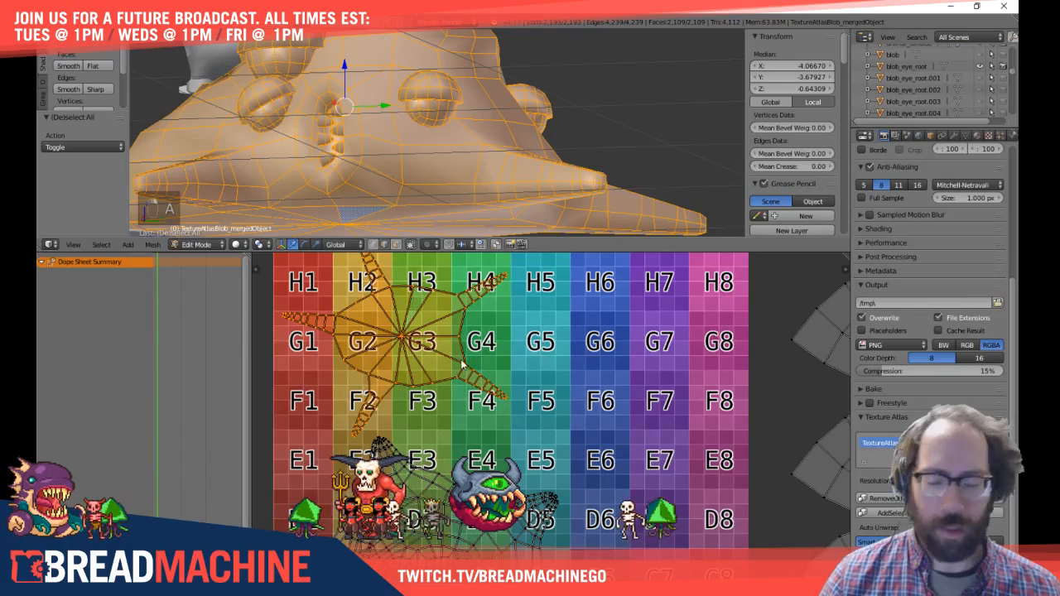
key(g)
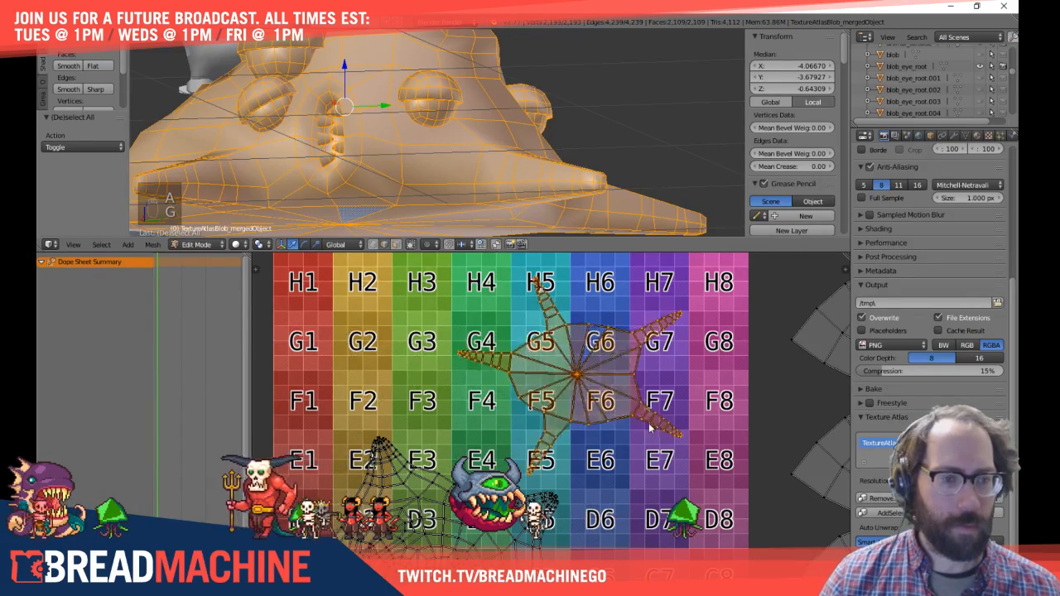
click(569, 482)
middle_drag(569, 482, 534, 374)
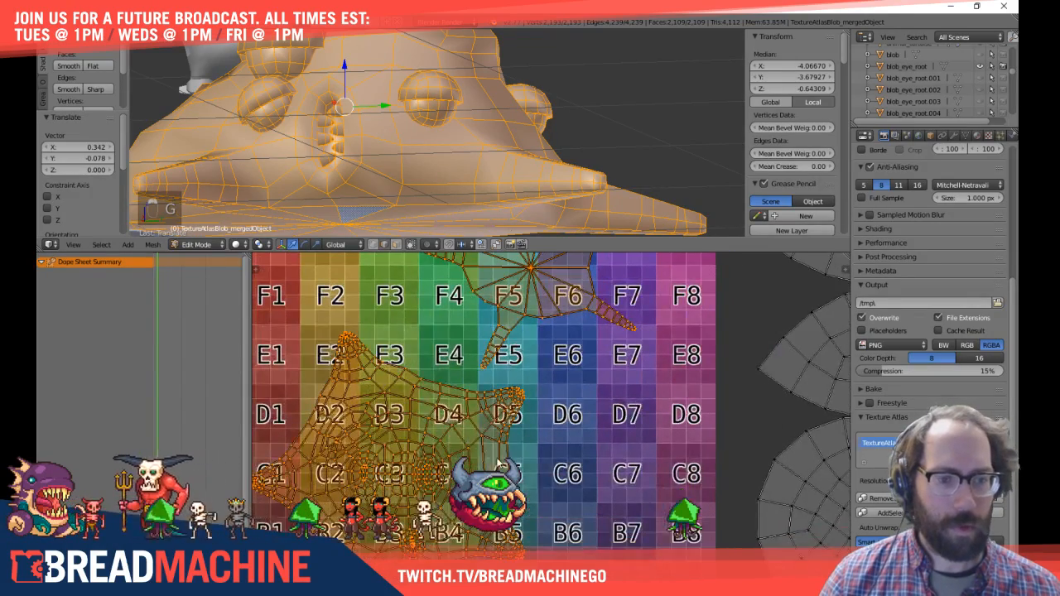
Step: Scale both selected body islands up to about 1.148
scroll(562, 448, down, 3)
key(s)
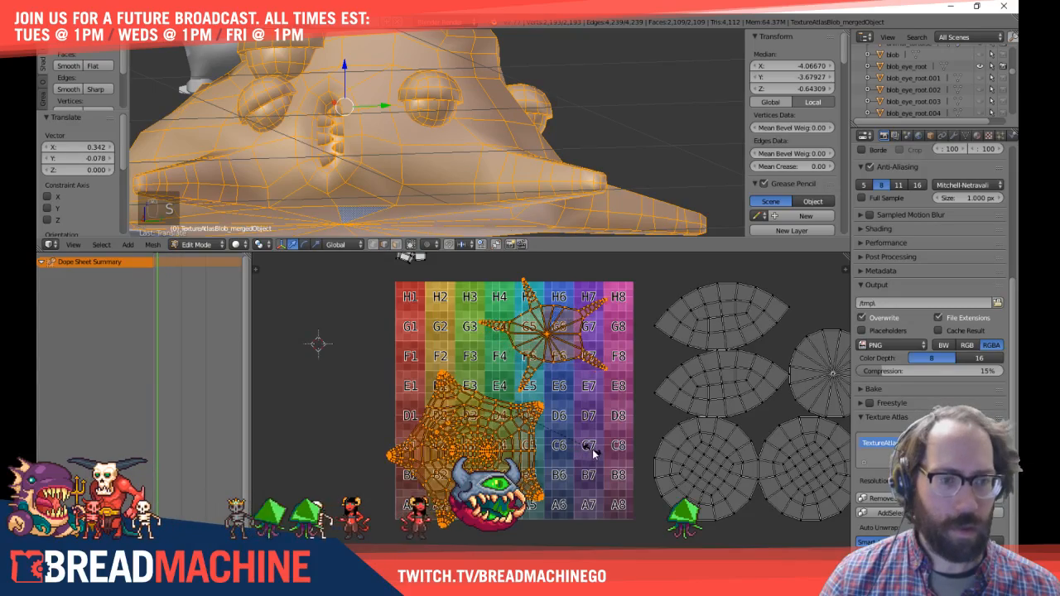
scroll(591, 446, up, 3)
middle_drag(550, 437, 548, 470)
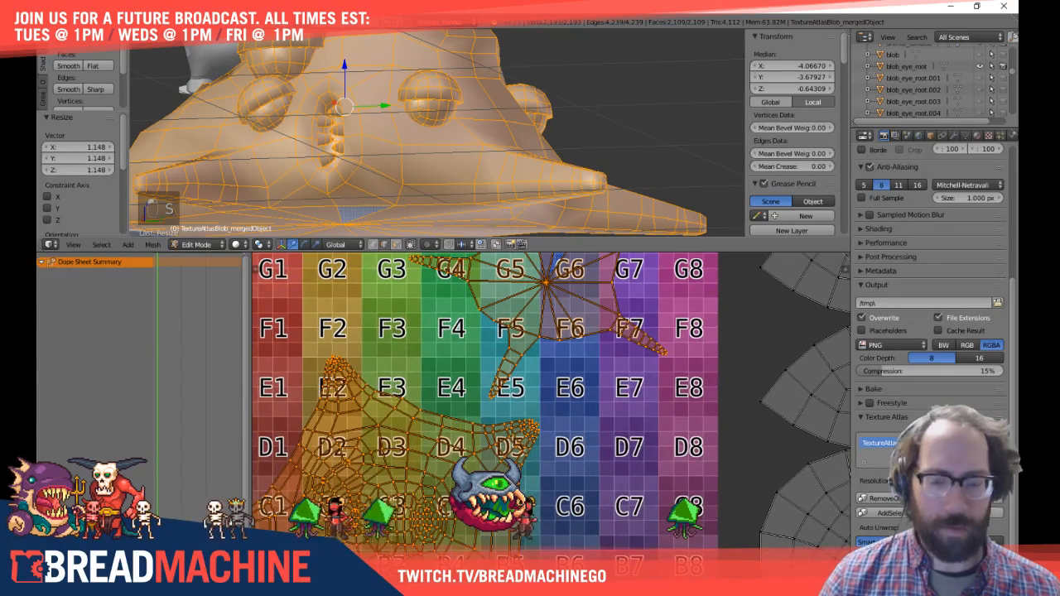
Step: Nudge both body islands by about 0.027 in X and 0.079 in Y, plus 0.025 in X and -0.028 in Y
key(g)
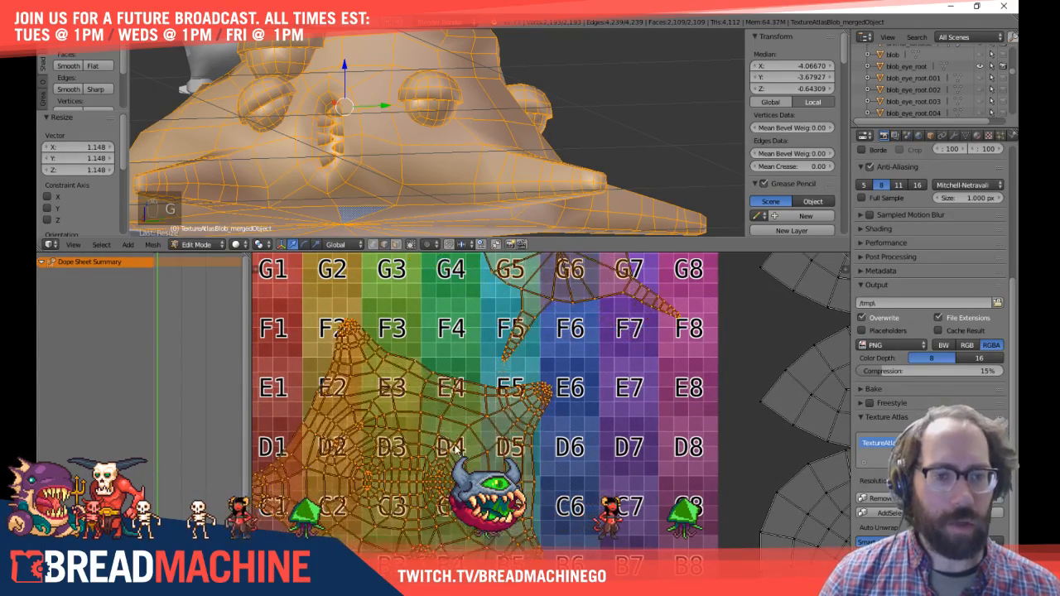
middle_drag(493, 473, 561, 383)
key(g)
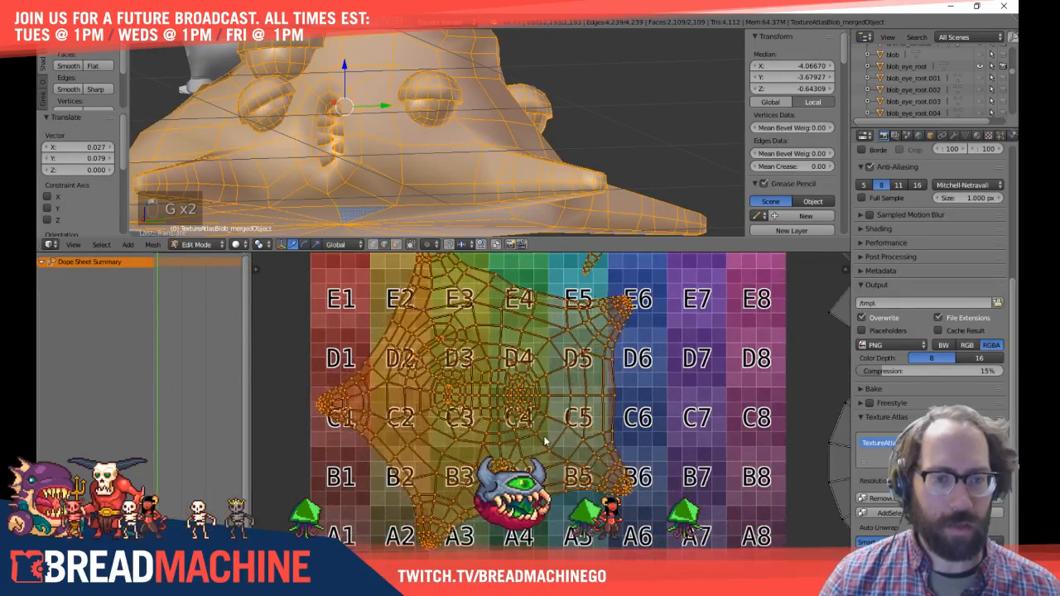
click(542, 452)
Step: Compare the tentacle arms of the star-shaped UV island with the blob's underside and tentacle bases on the model
middle_drag(543, 452, 498, 532)
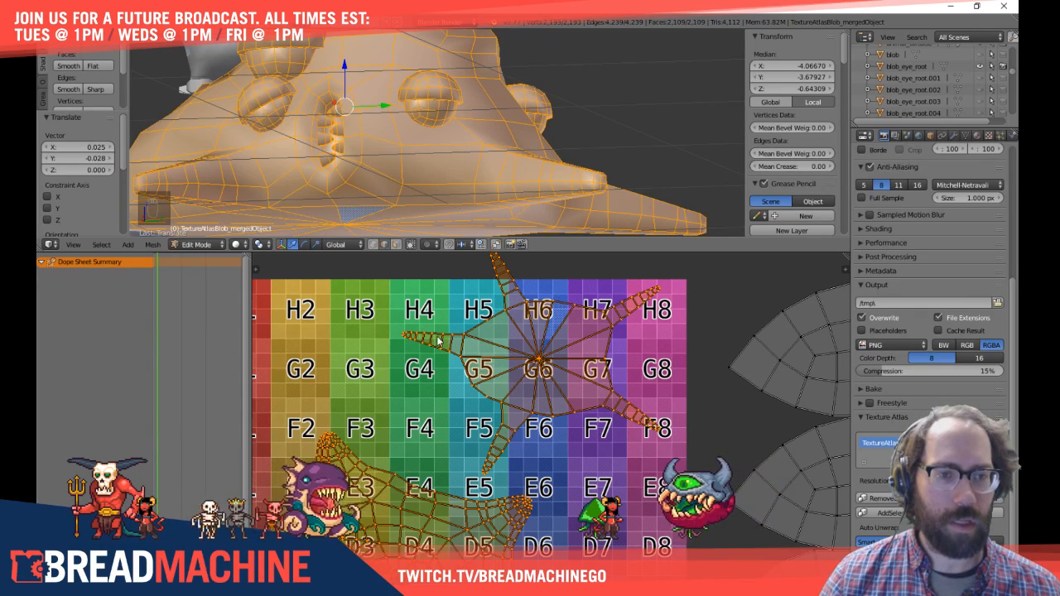
middle_drag(546, 436, 554, 373)
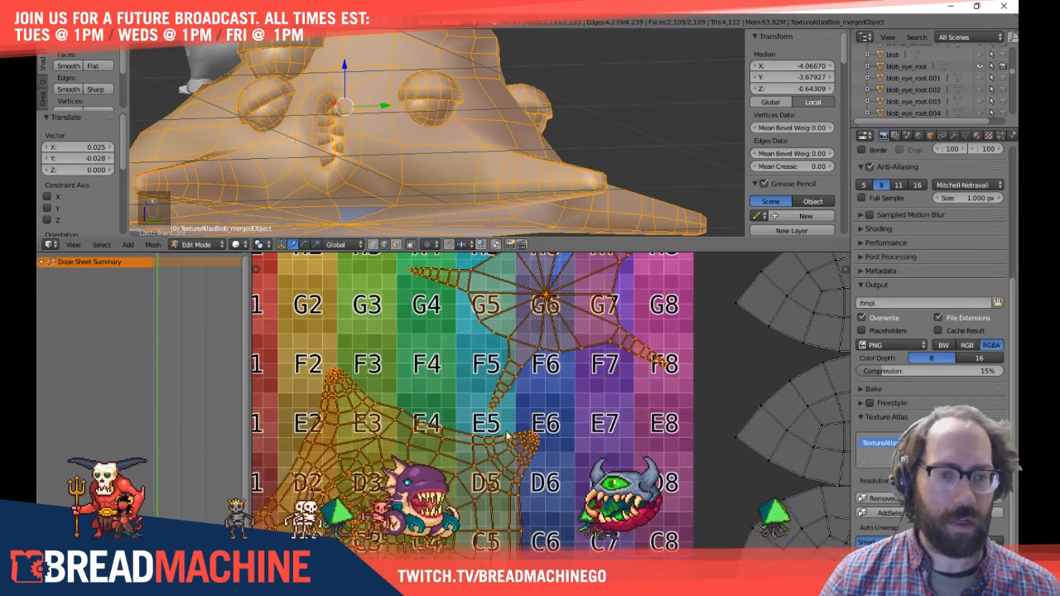
middle_drag(314, 389, 288, 439)
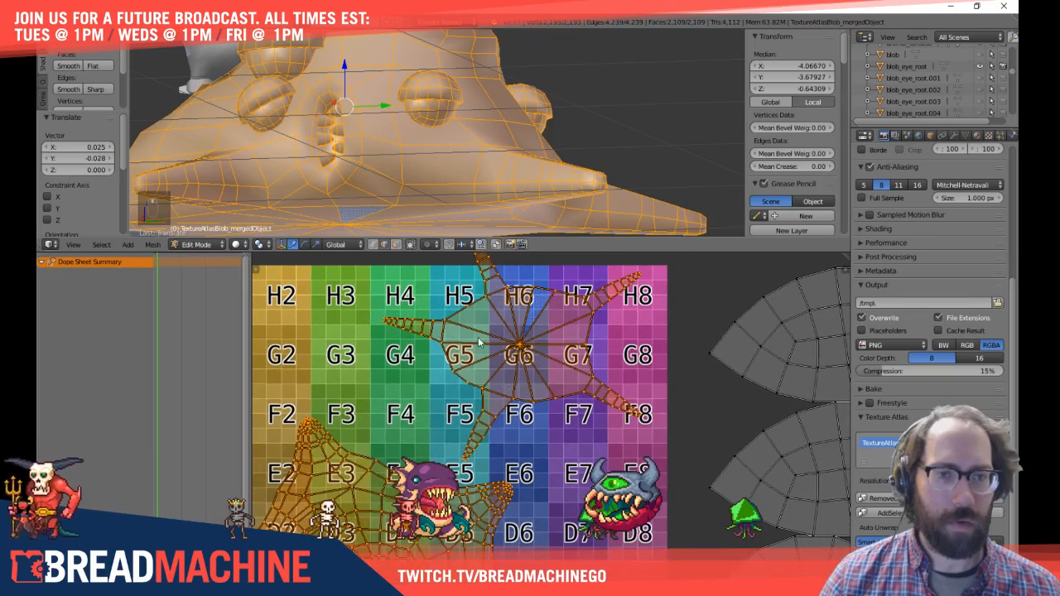
key(a)
scroll(432, 134, up, 5)
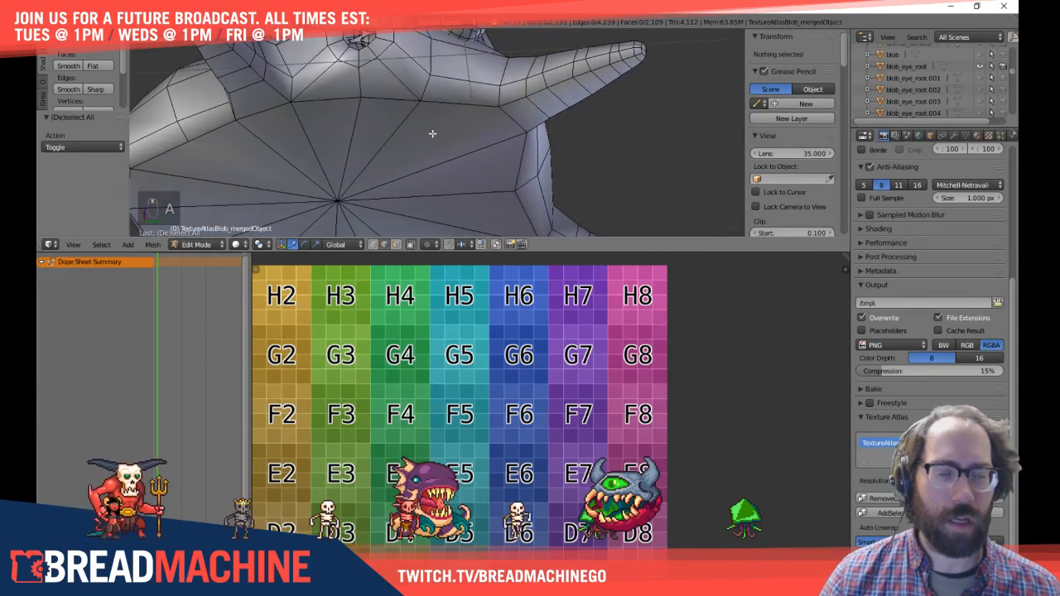
scroll(387, 82, down, 4)
key(a)
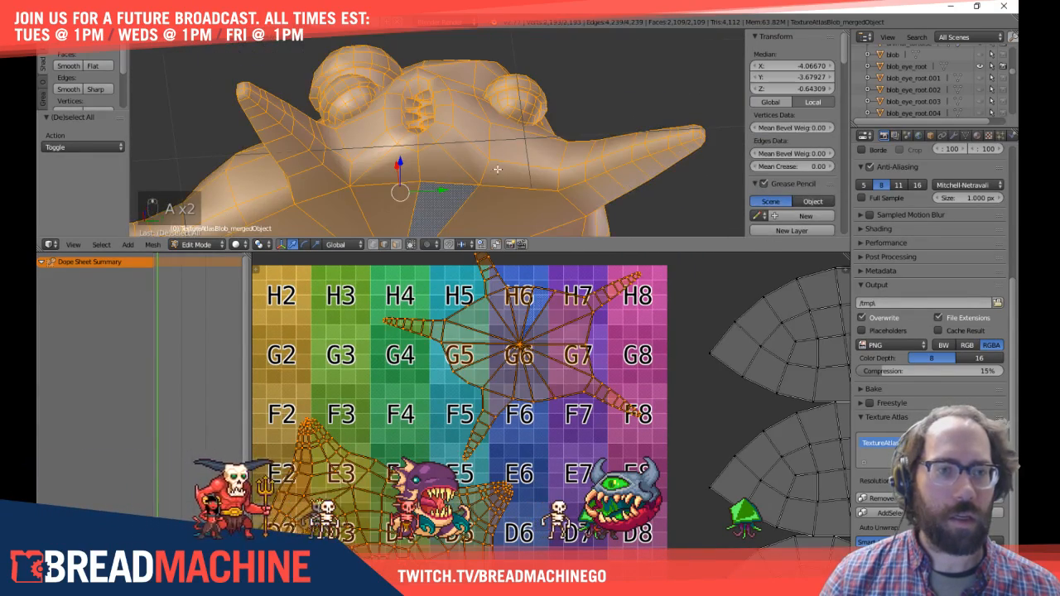
key(a)
mouse_move(395, 177)
middle_down()
mouse_move(417, 139)
mouse_move(417, 177)
middle_up()
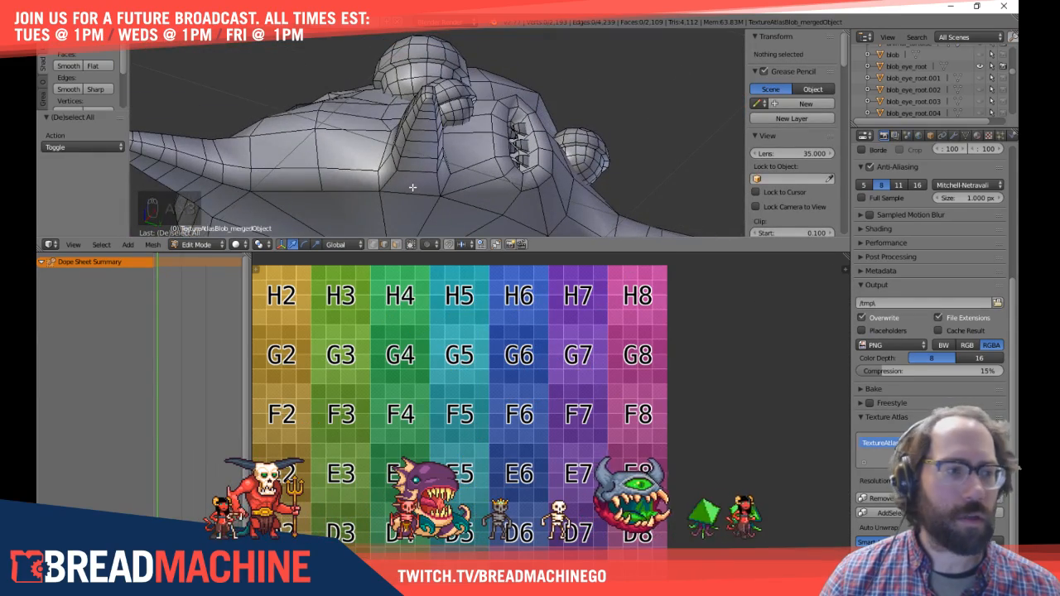
Step: Use edge selection to select the five edges where the tentacles meet the blob's flat underside
key(ctrl+Tab)
click(378, 197)
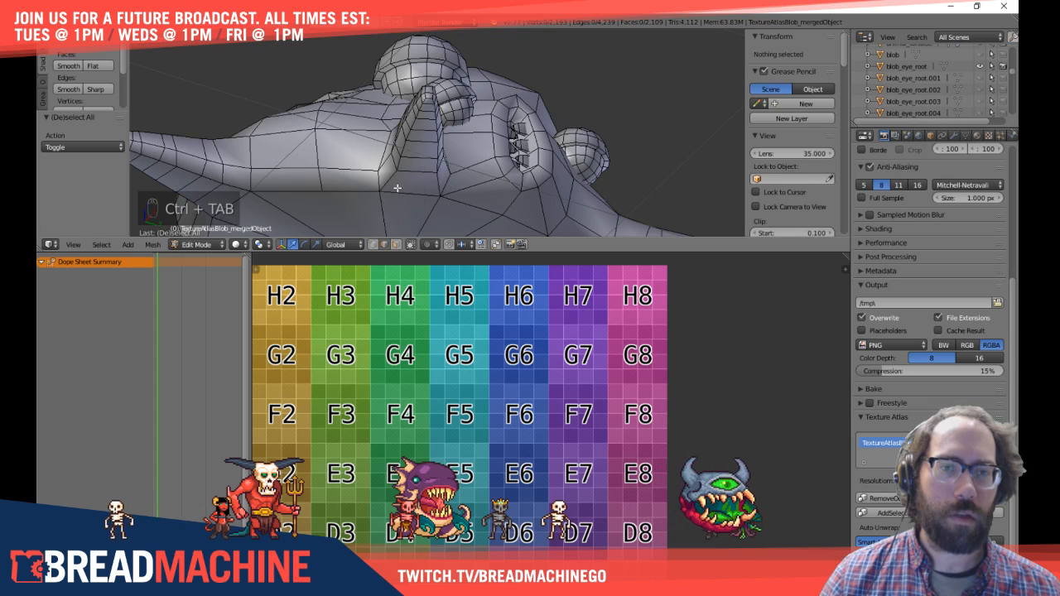
right_click(409, 194)
shift+middle_drag(409, 194, 350, 40)
shift+right_click(296, 160)
shift+middle_drag(456, 191, 378, 169)
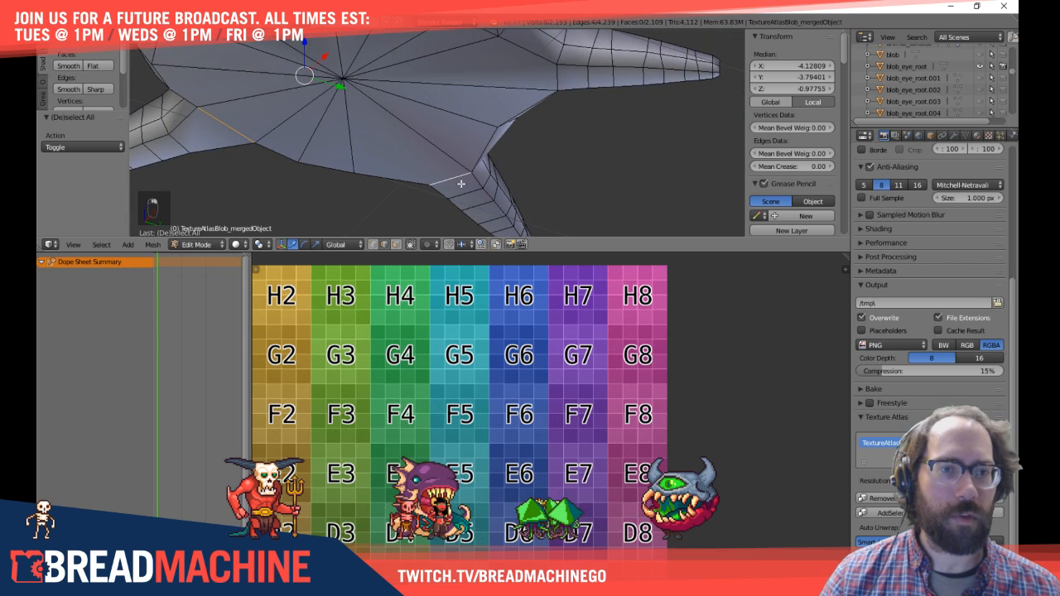
middle_drag(558, 85, 298, 130)
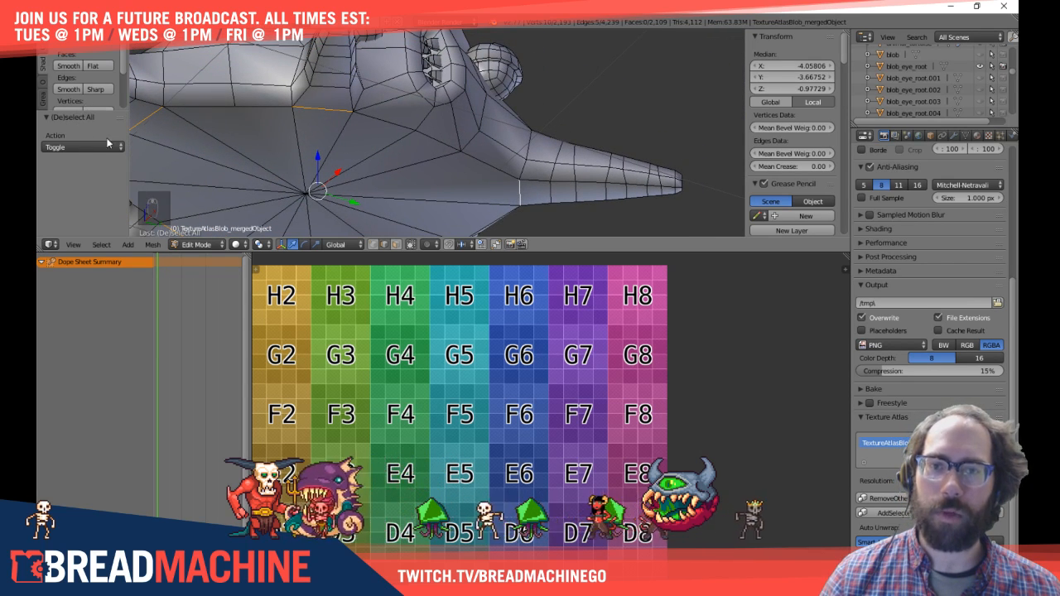
Step: Mark the selected tentacle-base edges as UV seams and reselect the whole mesh
drag(171, 253, 171, 347)
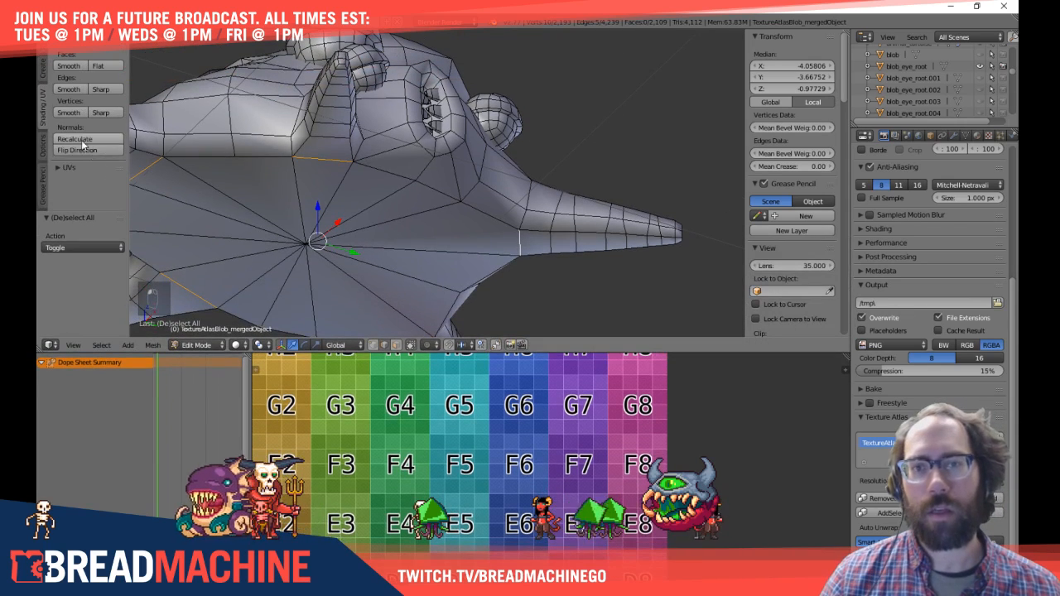
click(60, 168)
scroll(73, 177, down, 1)
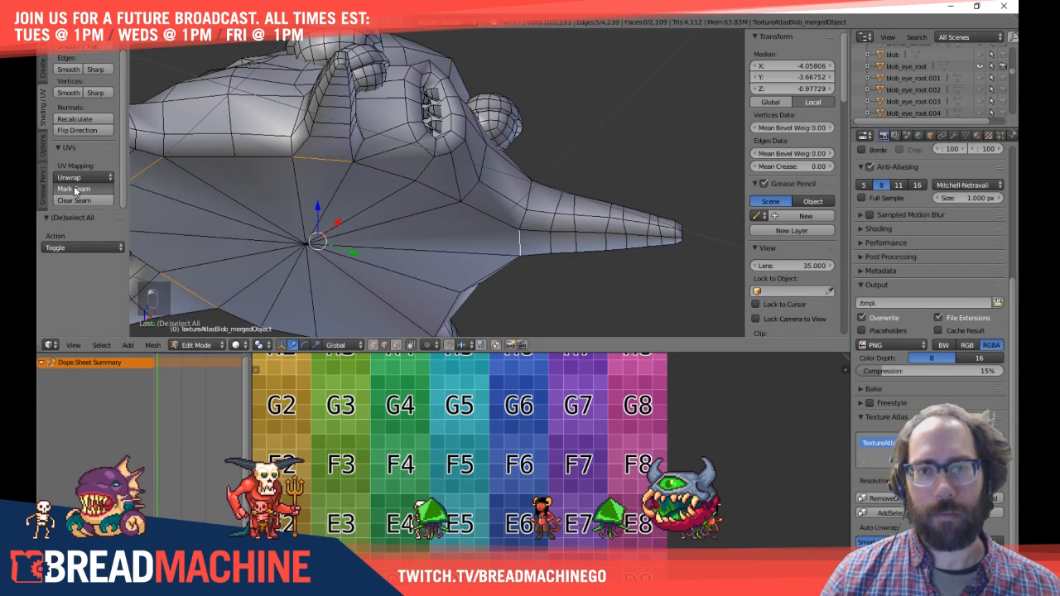
click(75, 189)
key(a)
key(a)
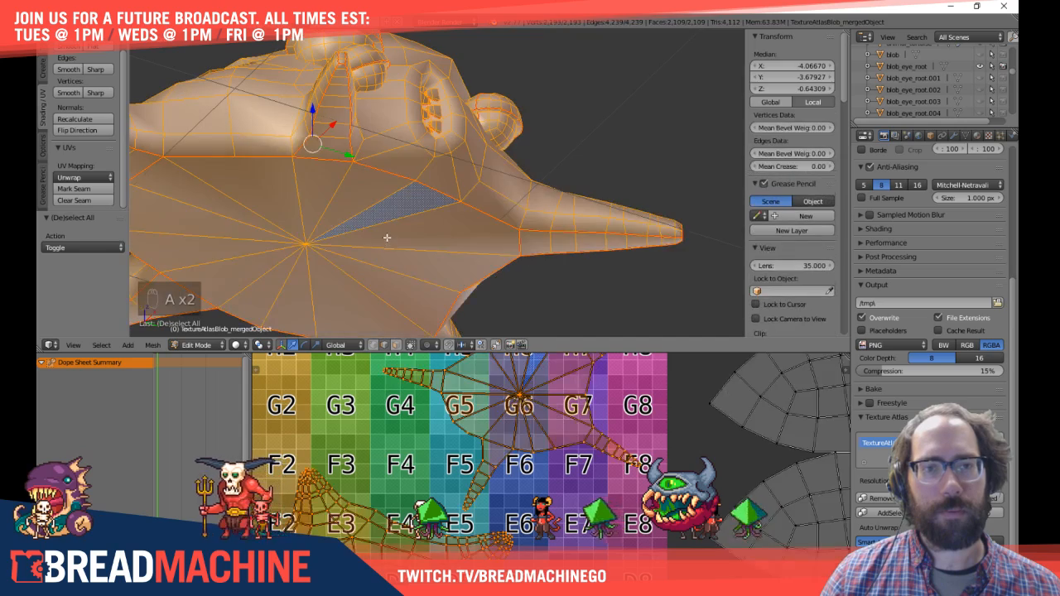
Step: Select only the linked blob body and unwrap it again along the new seams
middle_drag(523, 419, 571, 447)
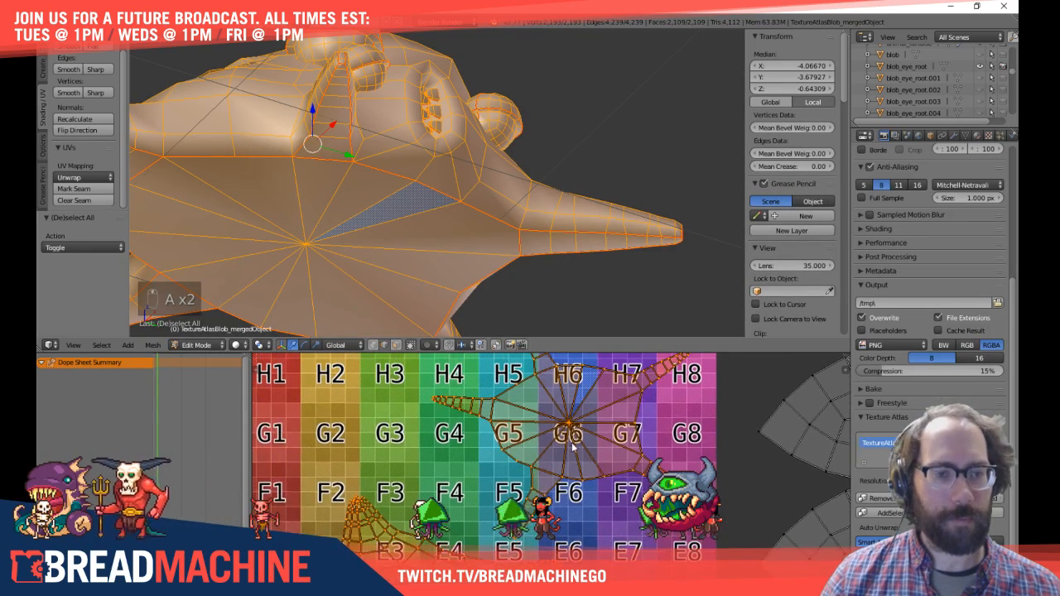
key(a)
key(a)
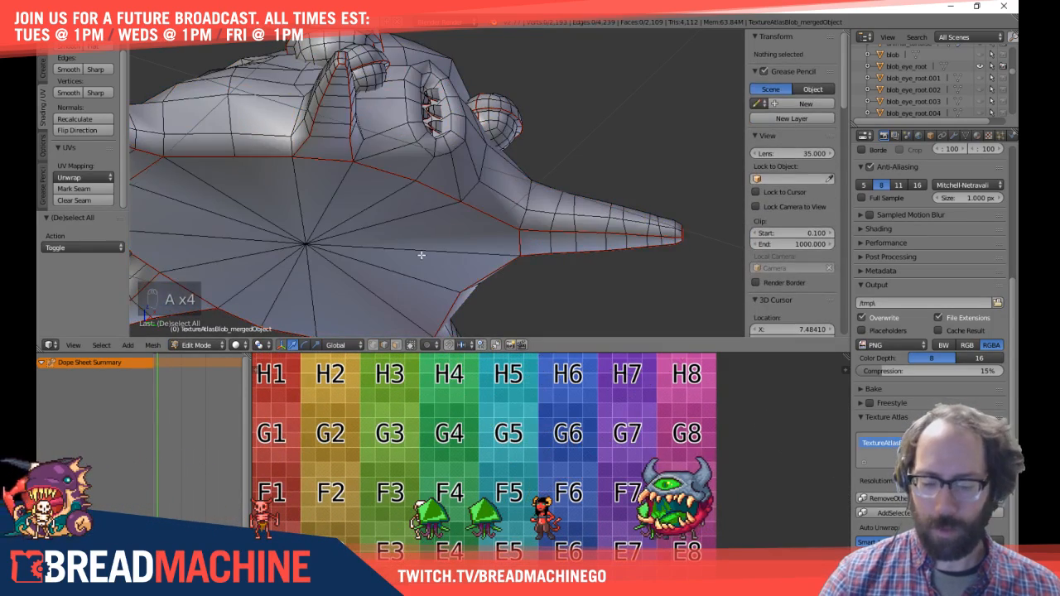
key(l)
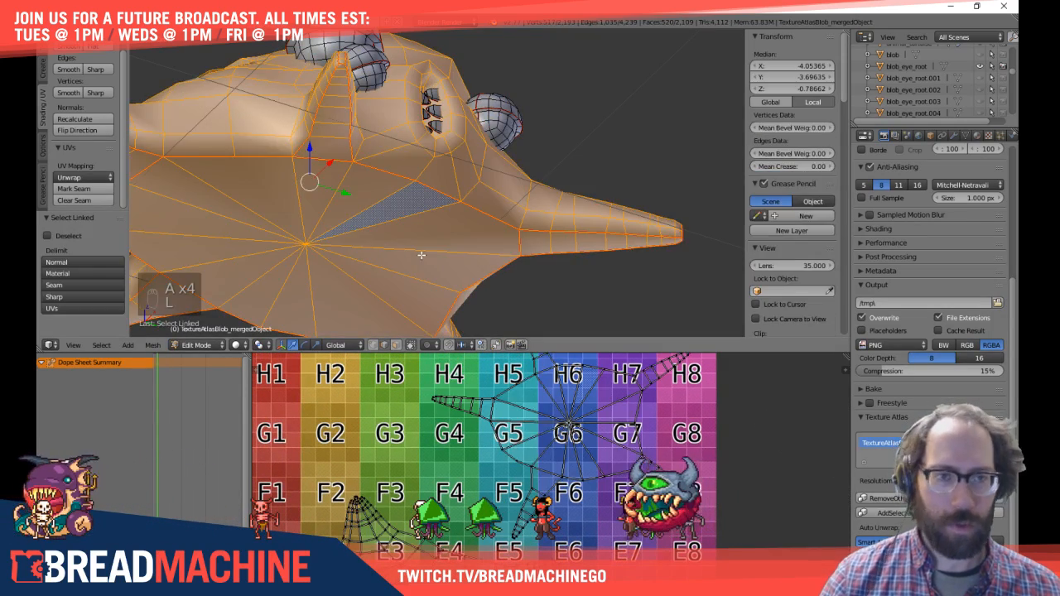
click(64, 179)
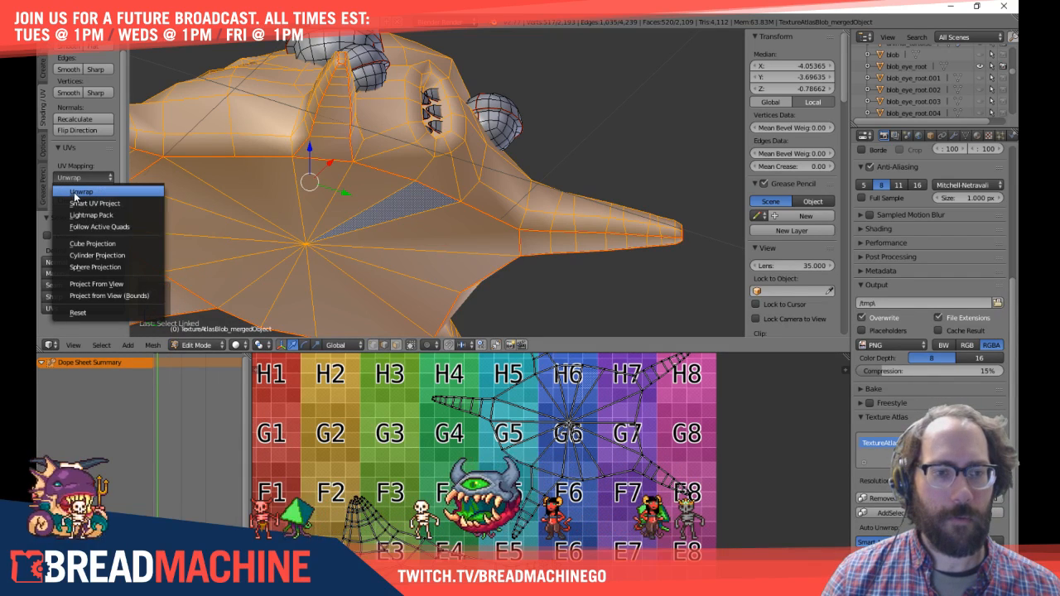
click(74, 193)
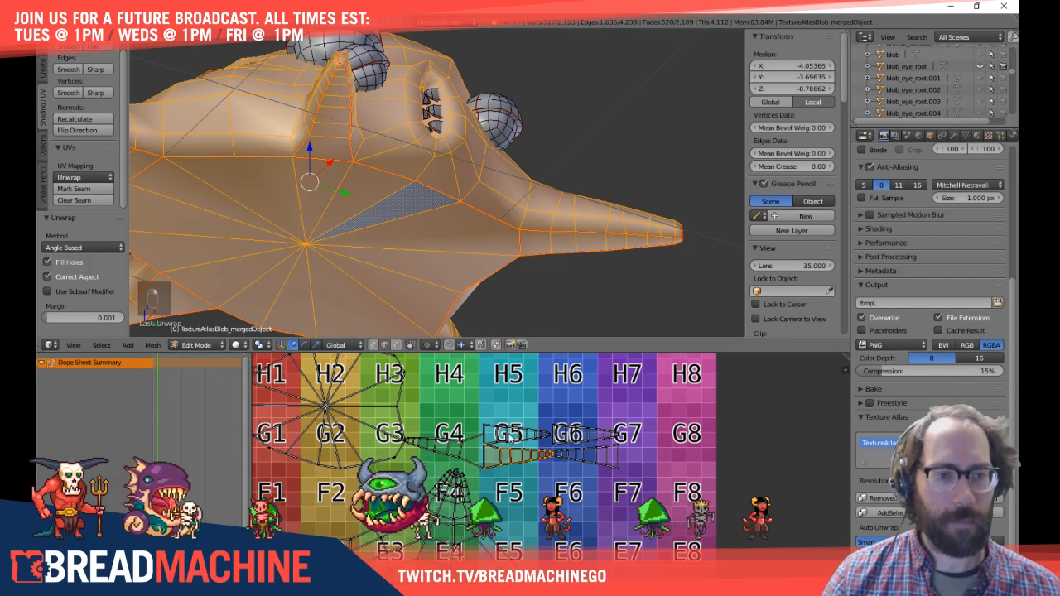
Step: Pick the narrow tentacle islands and examine the newly unwrapped body layout across the colour grid
right_click(572, 434)
right_click(571, 454)
middle_drag(495, 443, 575, 332)
middle_drag(625, 506, 586, 416)
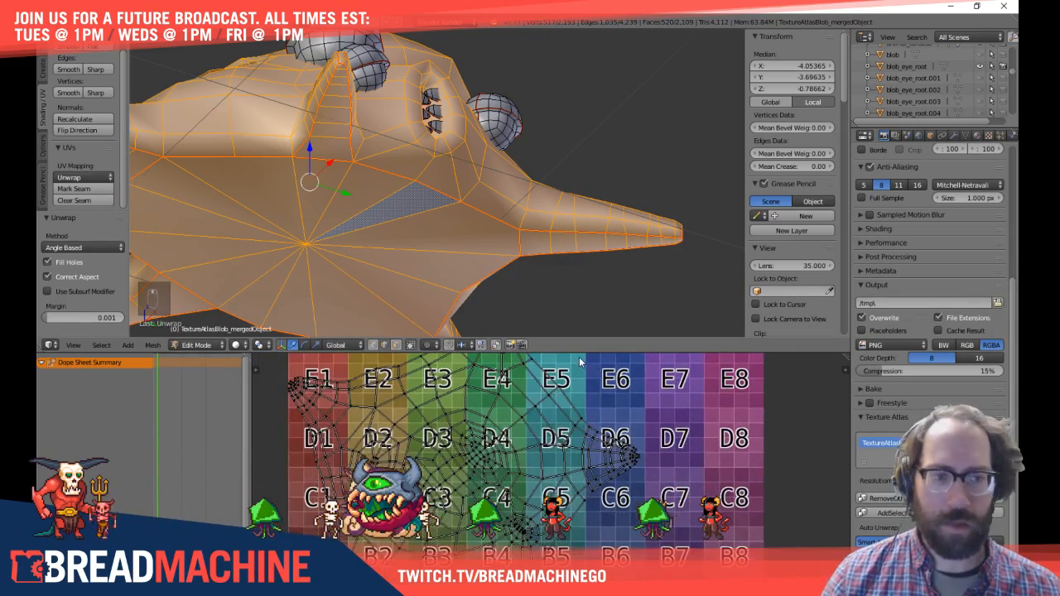
Step: Scale the underside and narrow tentacle islands together to about 0.507 and move them into the atlas corner across H1 to H4
drag(579, 352, 579, 201)
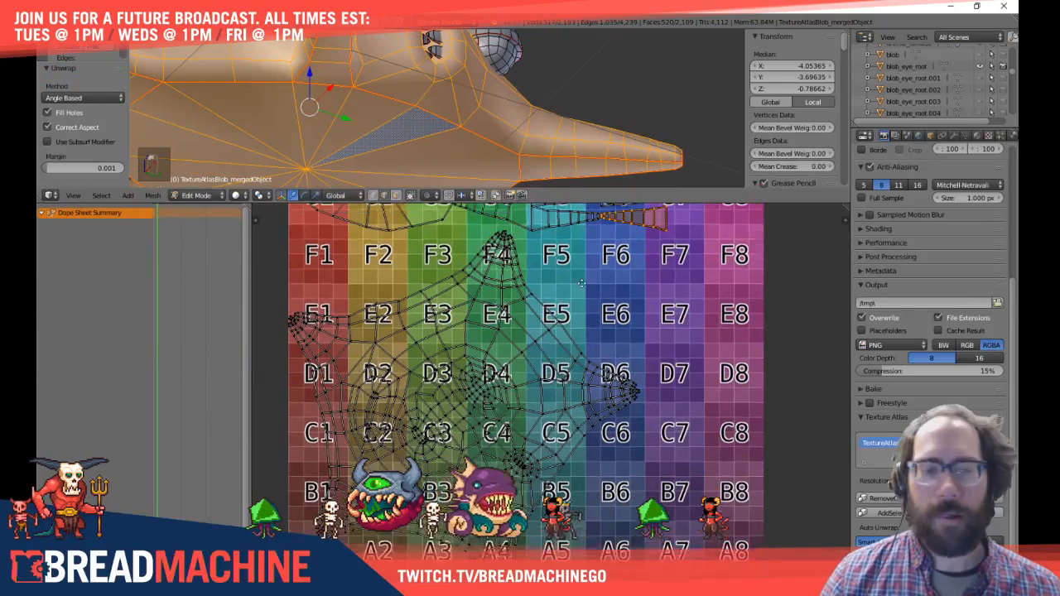
middle_drag(579, 278, 612, 379)
scroll(571, 344, down, 3)
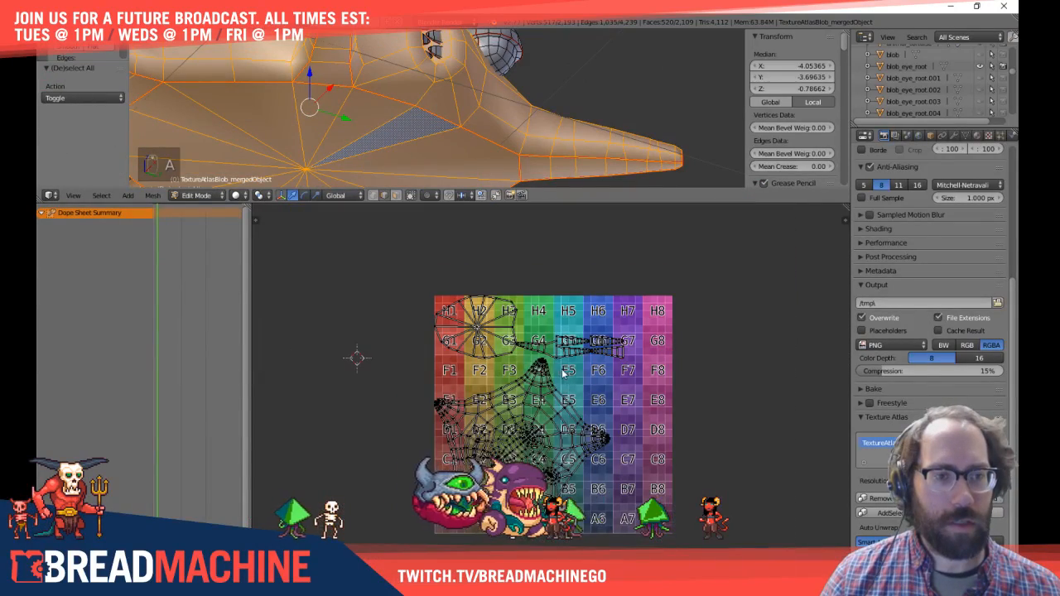
middle_drag(539, 391, 519, 392)
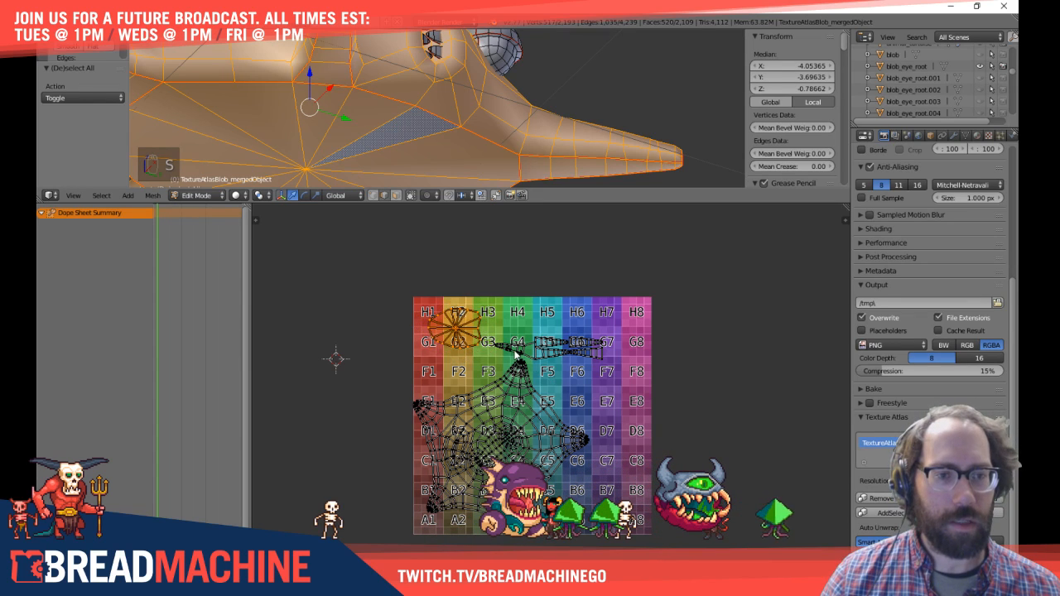
scroll(516, 357, up, 4)
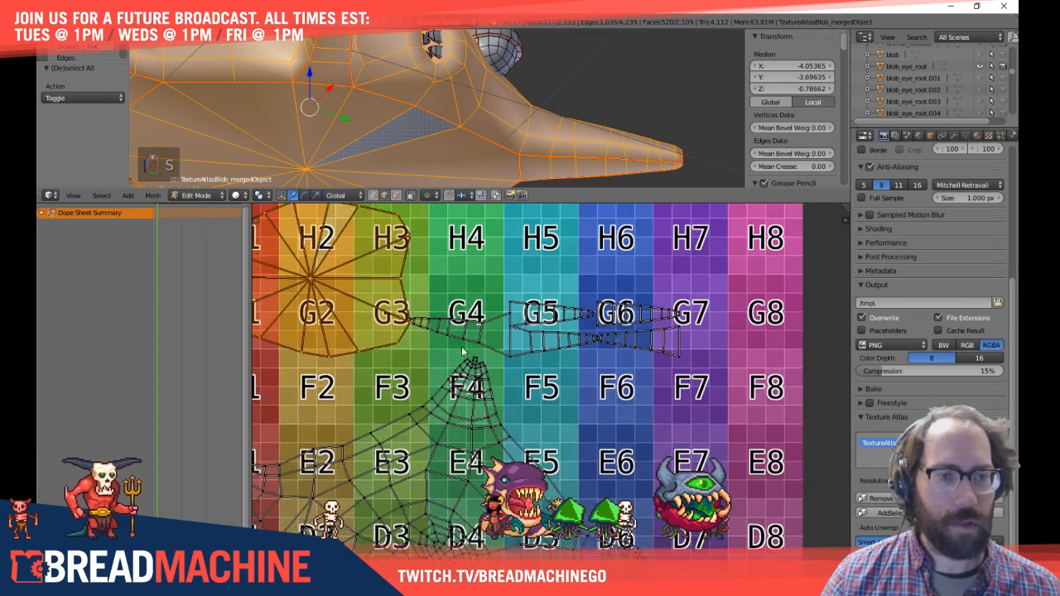
middle_drag(628, 340, 761, 460)
key(s)
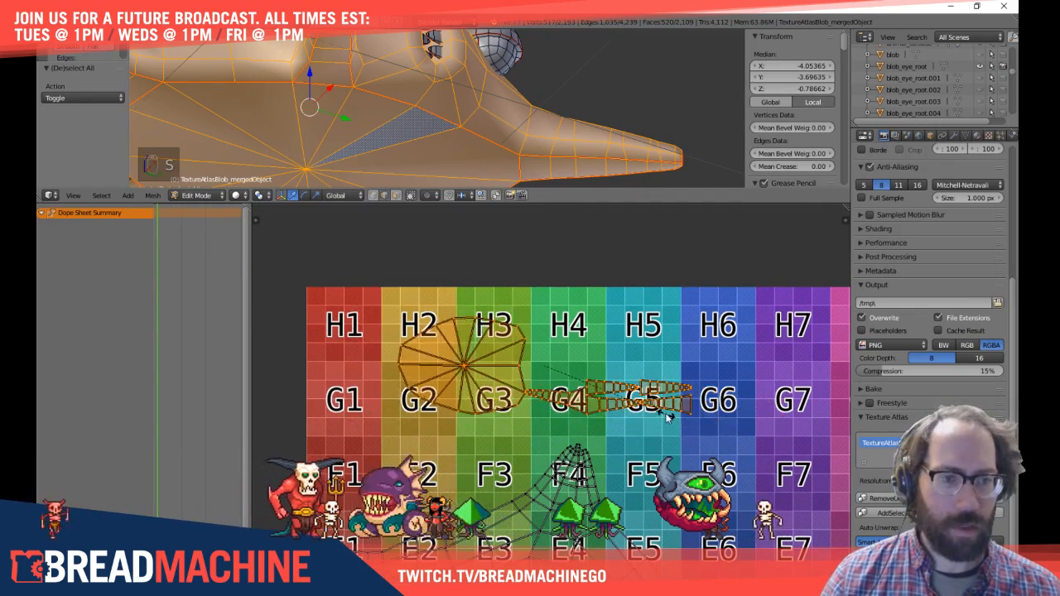
click(647, 420)
key(g)
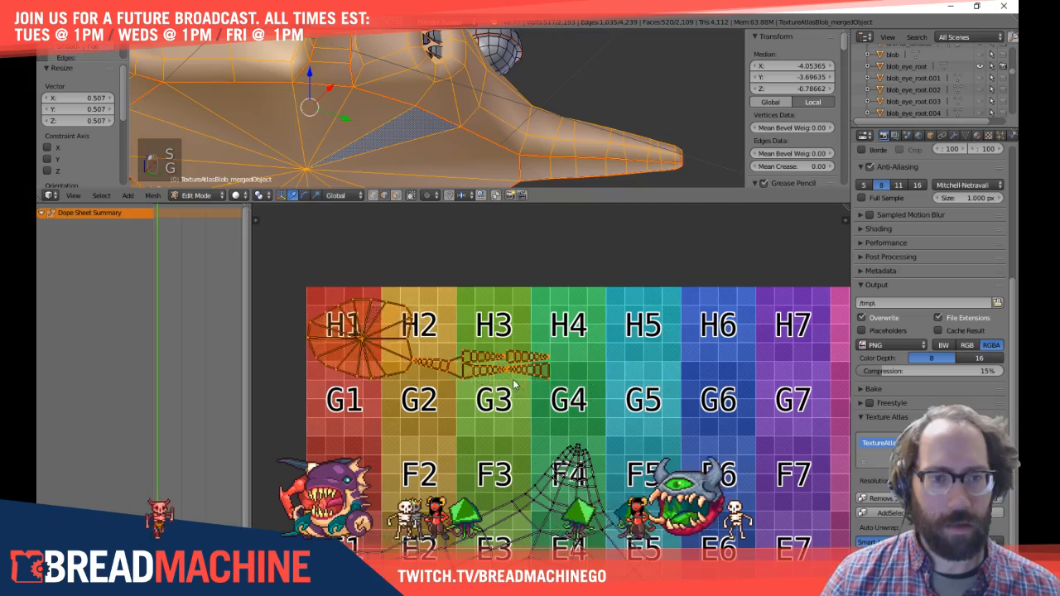
click(537, 381)
Step: Select the large blob body island, enlarge it and shift it towards the free space around G5 and E7
middle_drag(554, 435, 481, 293)
right_click(523, 452)
middle_drag(523, 452, 571, 390)
scroll(588, 380, down, 3)
key(g)
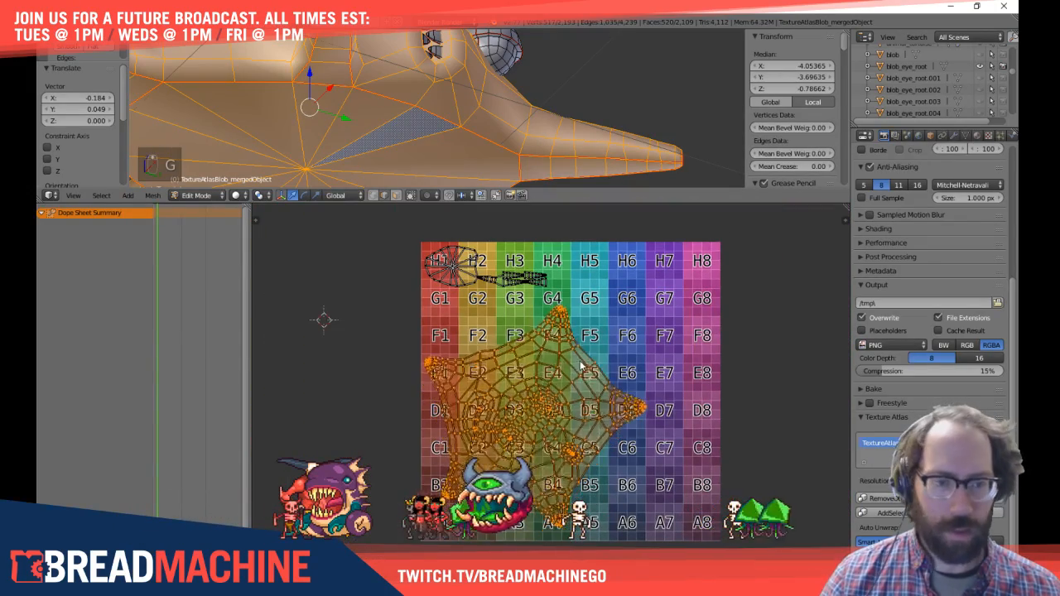
click(636, 393)
key(s)
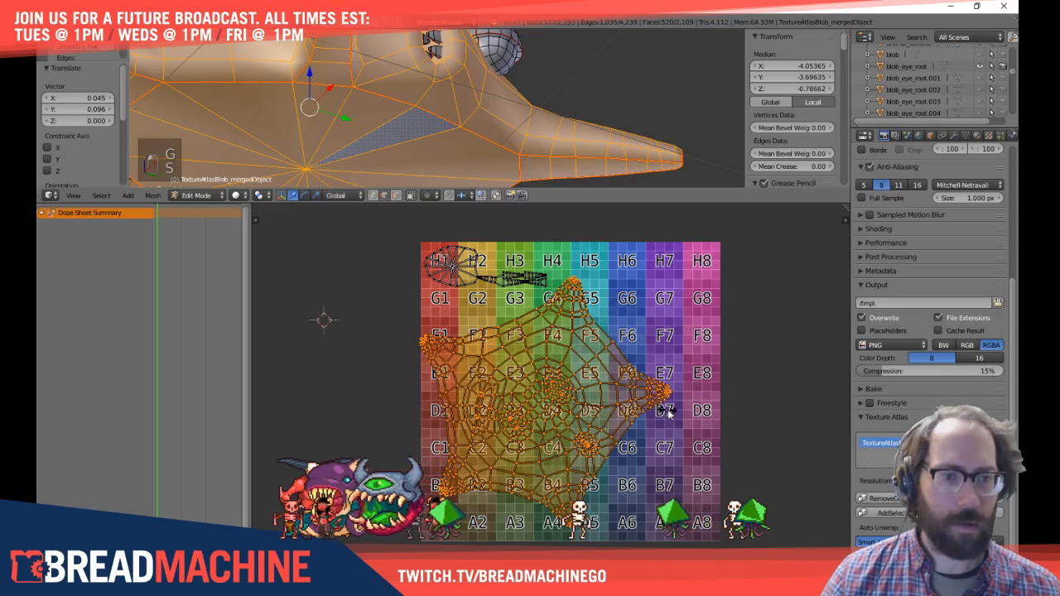
click(674, 412)
key(g)
click(690, 408)
Step: Fine-tune the body island's scale and position so its tentacle tips reach near the atlas edges at H5 and E8
key(s)
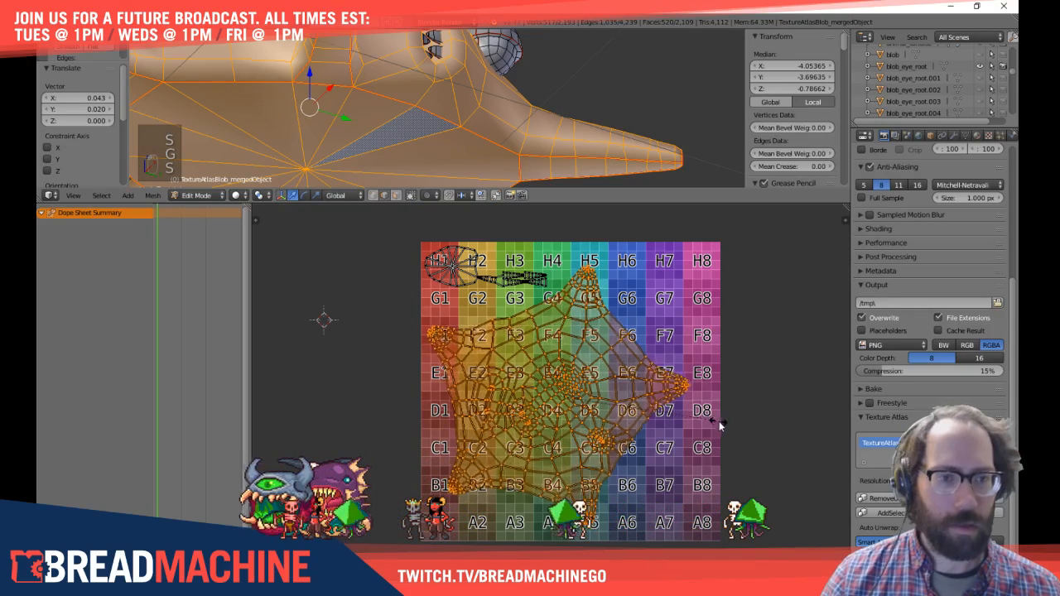
click(731, 421)
click(729, 420)
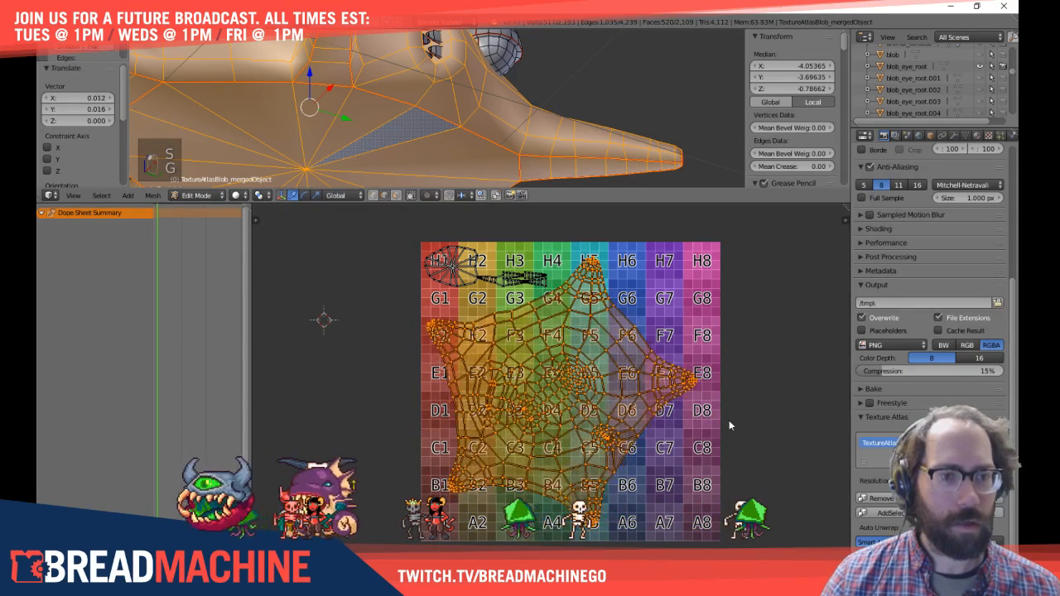
key(s)
click(769, 433)
key(g)
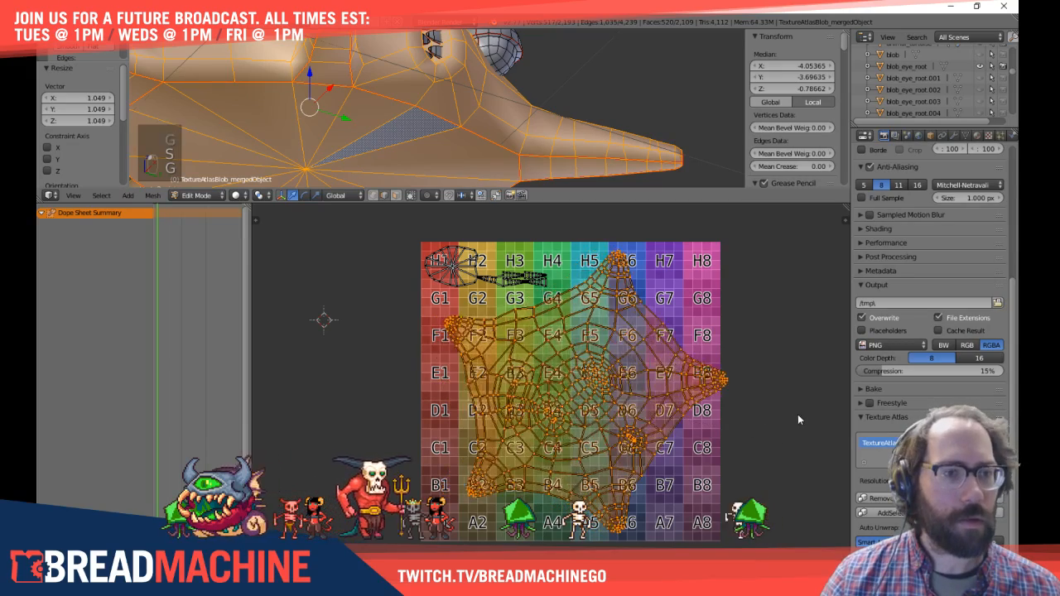
click(798, 415)
key(s)
right_click(797, 416)
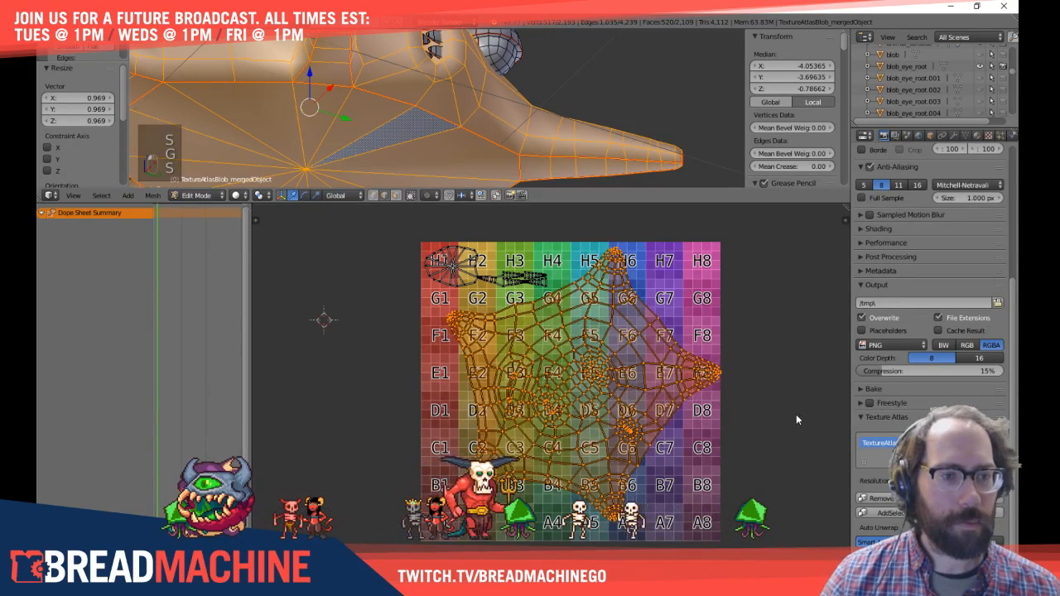
key(g)
click(782, 416)
key(g)
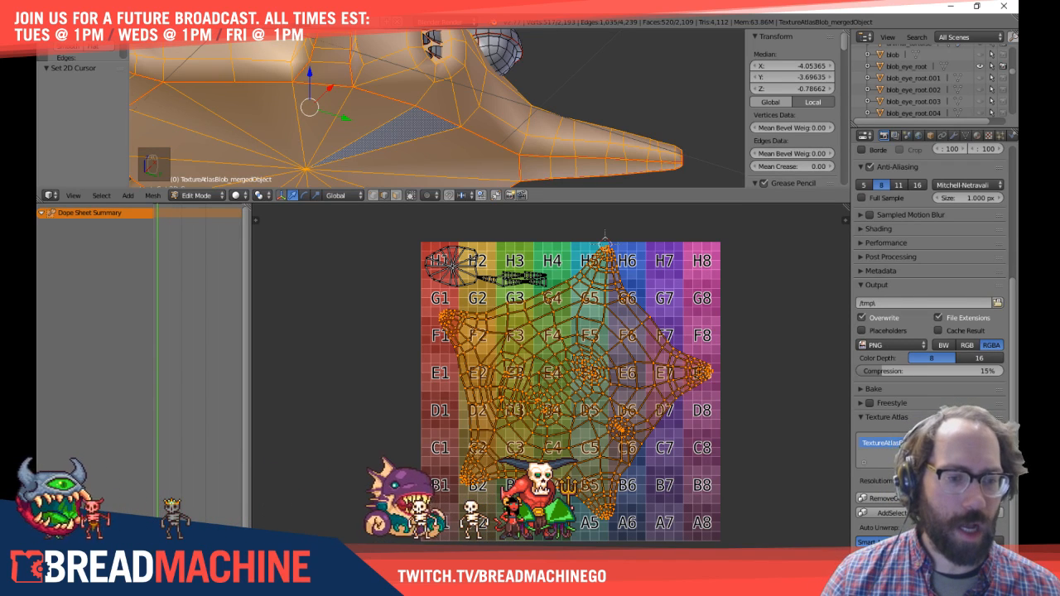
Step: Set the UV pivot to the 2D cursor and scale the body island by about 1.066, leaving all islands deselected
click(570, 588)
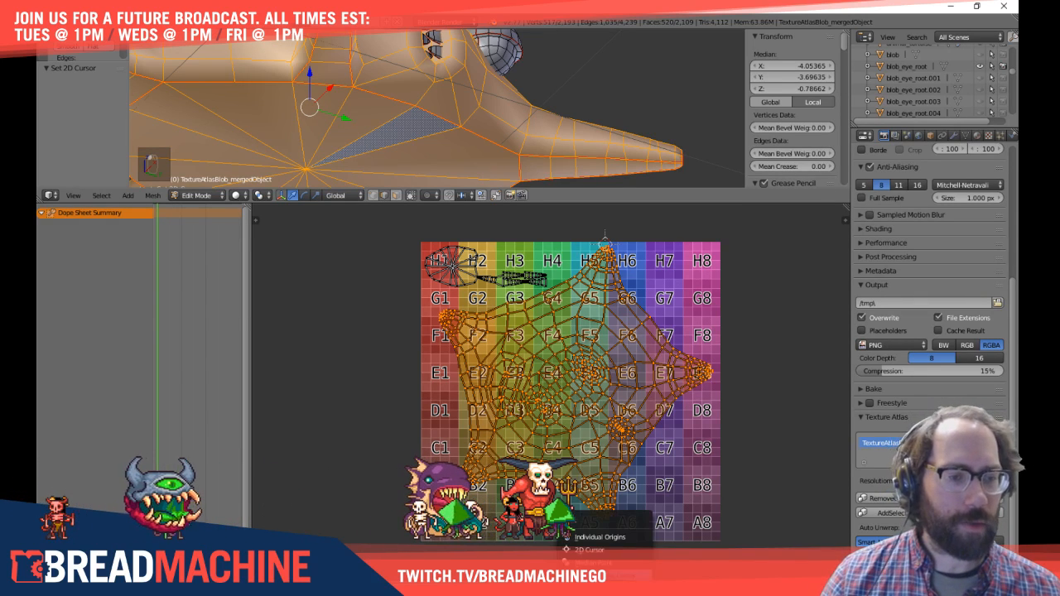
click(589, 549)
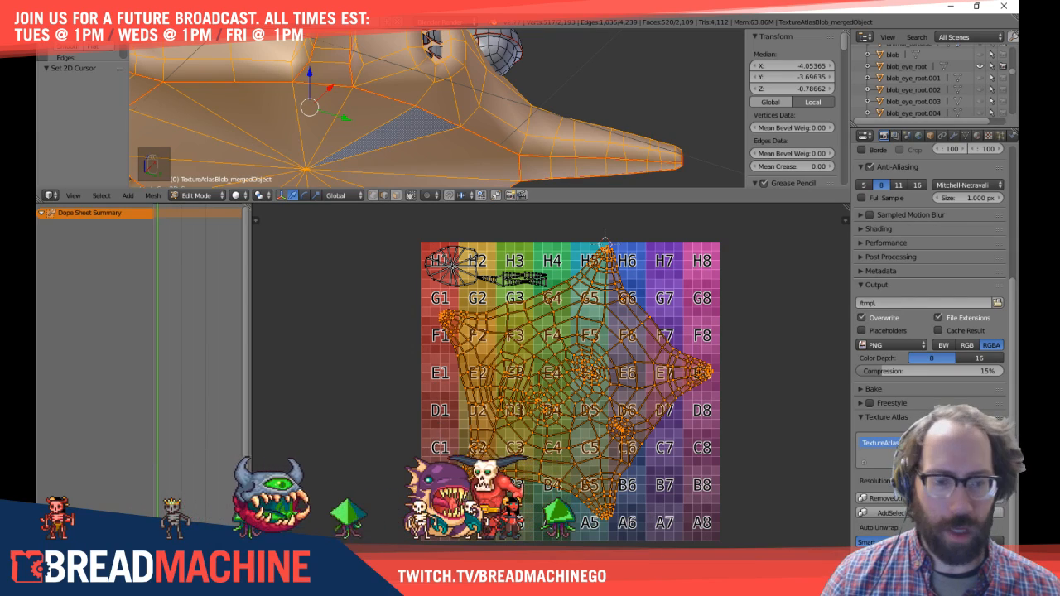
key(s)
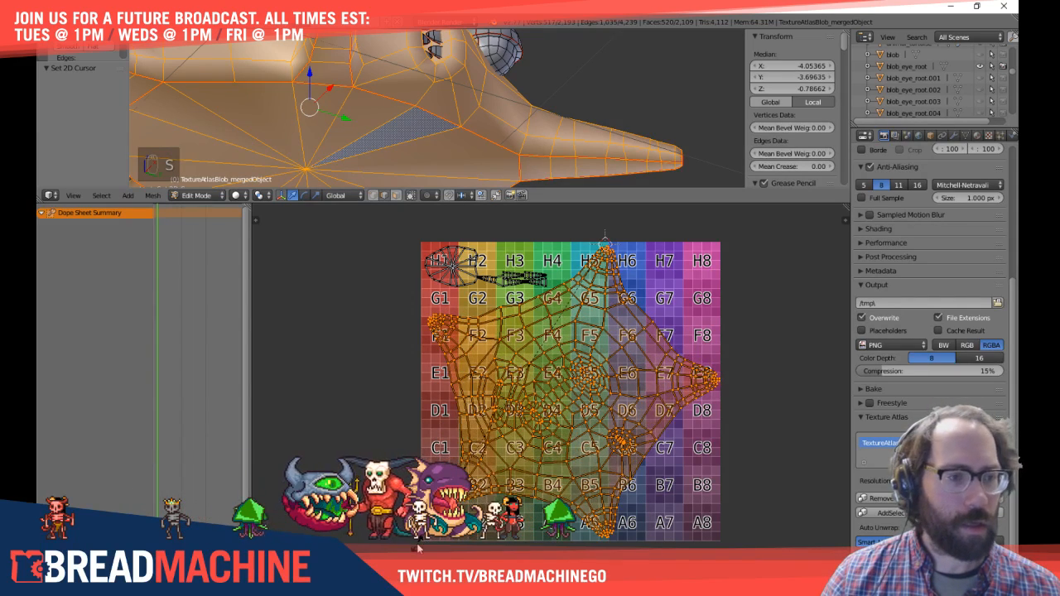
click(416, 544)
key(g)
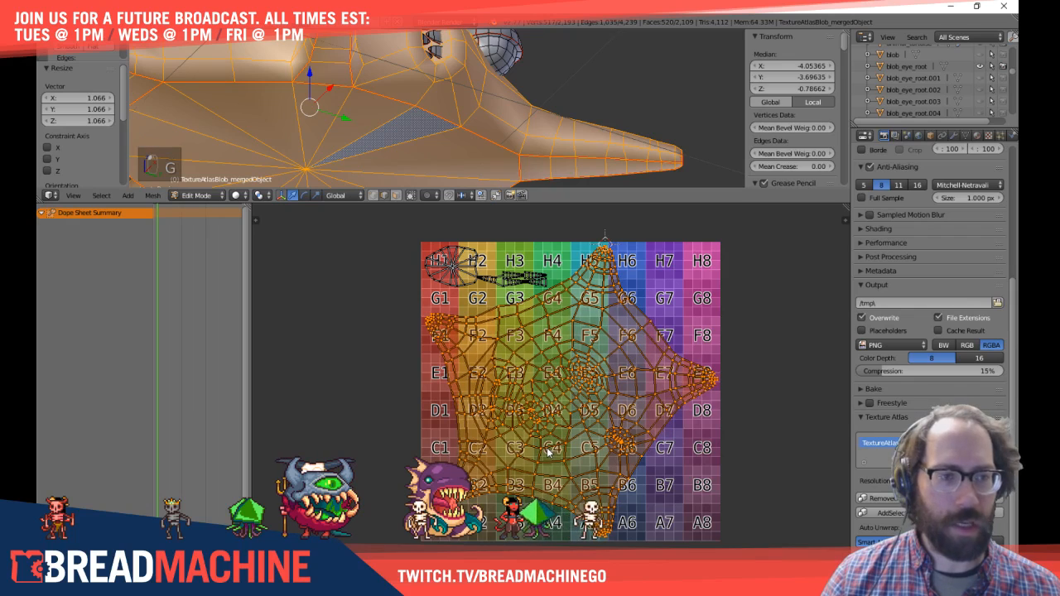
key(a)
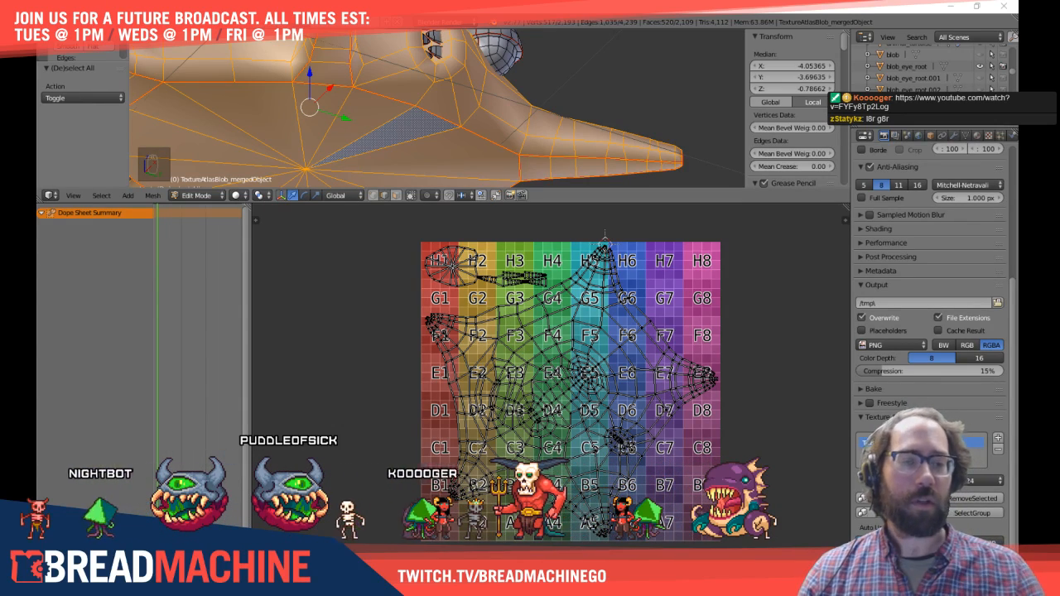
Step: Return to Object Mode with textured shading shown and clear the merged blob object's scale
scroll(569, 471, up, 3)
middle_drag(570, 470, 576, 409)
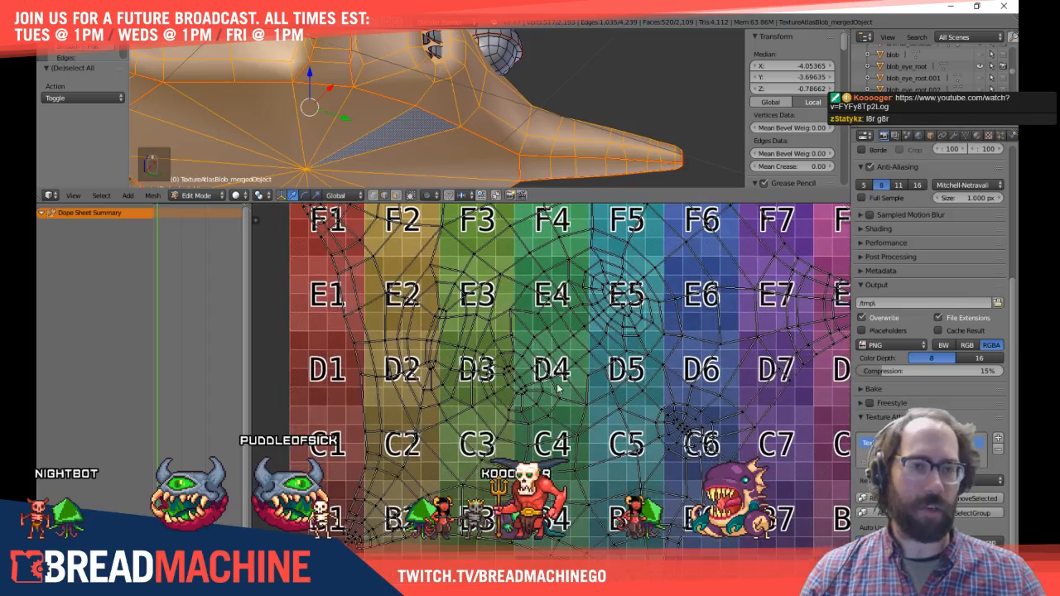
scroll(452, 136, down, 3)
key(alt+z)
mouse_move(452, 136)
middle_down()
mouse_move(394, 39)
mouse_move(422, 118)
mouse_move(542, 144)
mouse_move(505, 110)
mouse_move(492, 150)
mouse_move(476, 133)
mouse_move(490, 104)
middle_up()
key(a)
scroll(423, 118, up, 4)
key(Tab)
scroll(491, 105, down, 3)
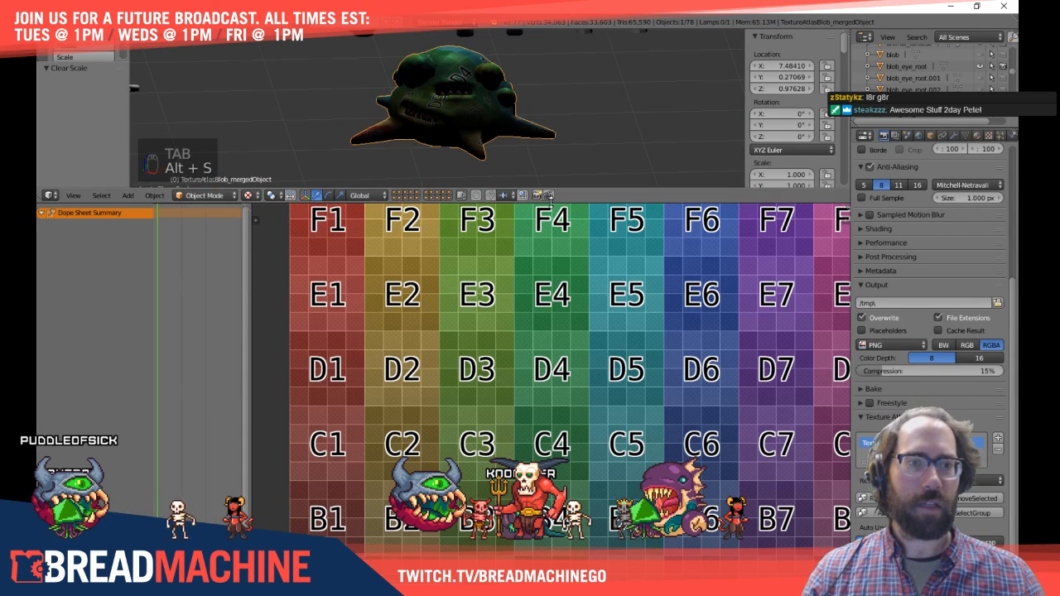
Step: Inspect the colour grid on the textured blob up close and save over secret_animals_09.blend
drag(551, 201, 542, 330)
shift+middle_drag(555, 276, 551, 340)
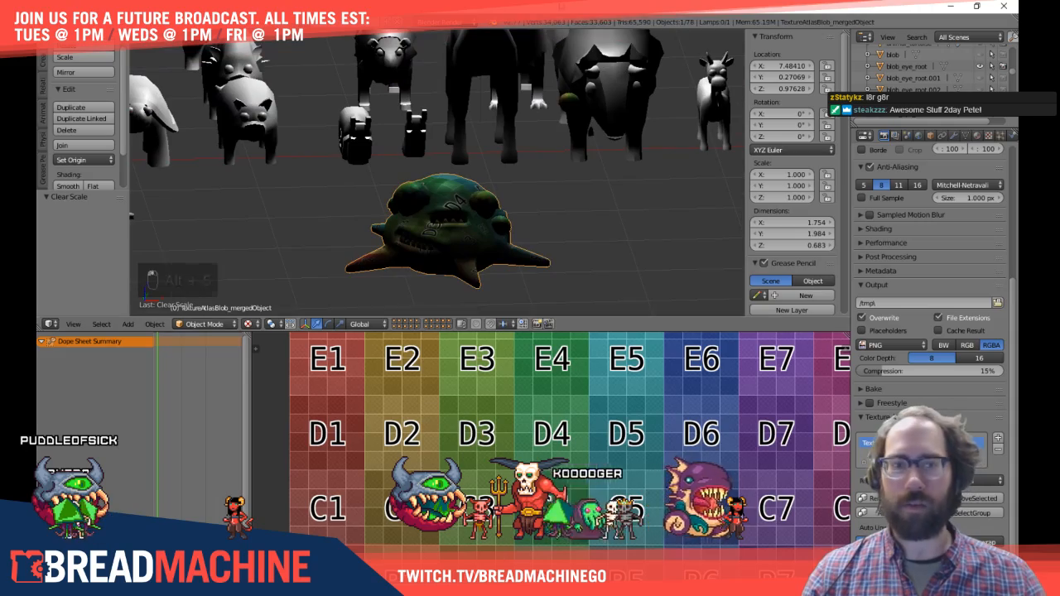
scroll(538, 191, up, 6)
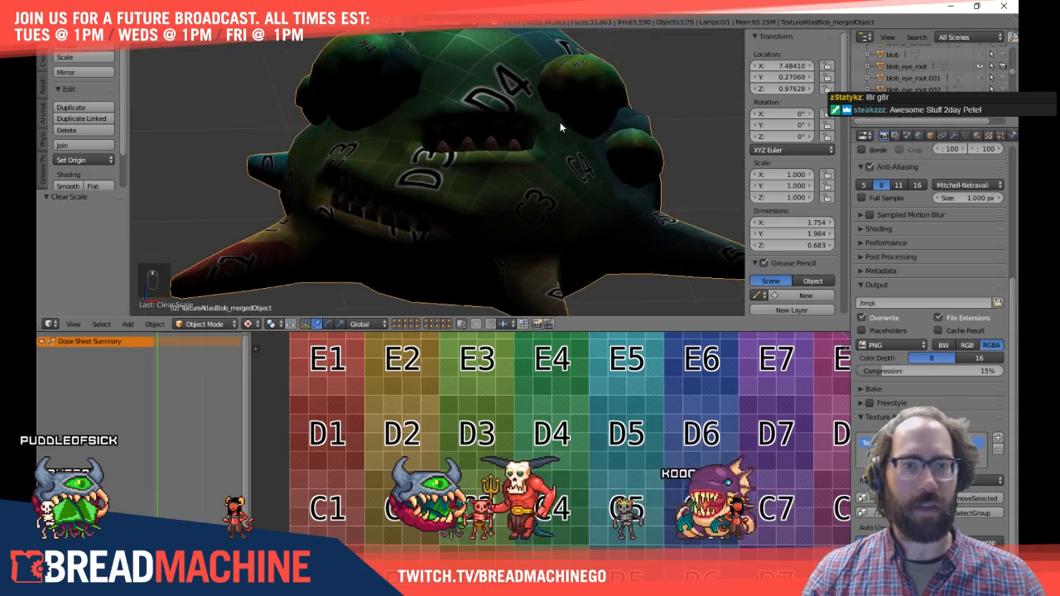
middle_drag(560, 122, 454, 151)
key(ctrl+s)
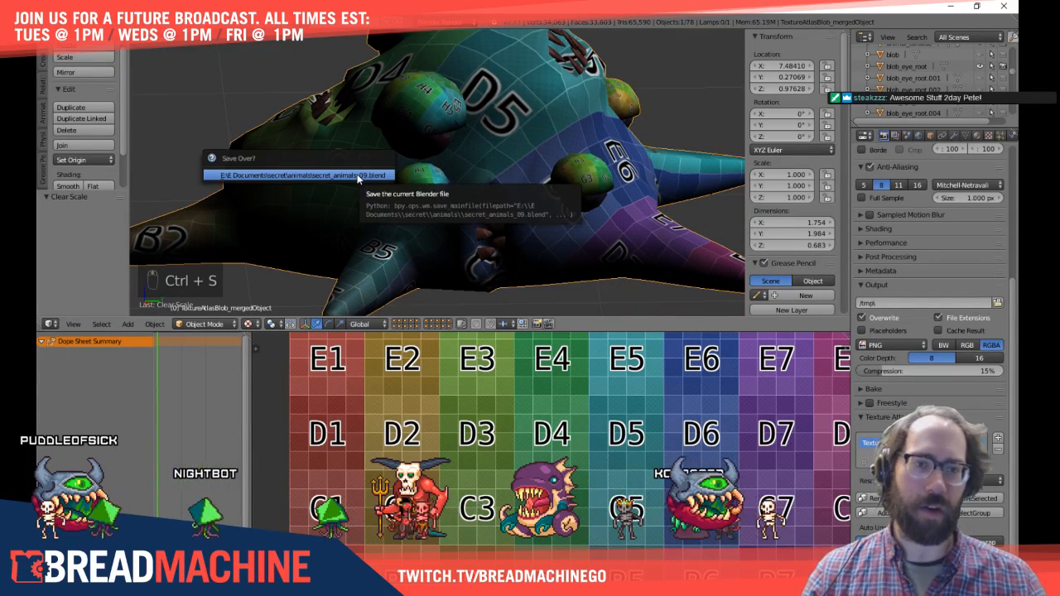
click(357, 175)
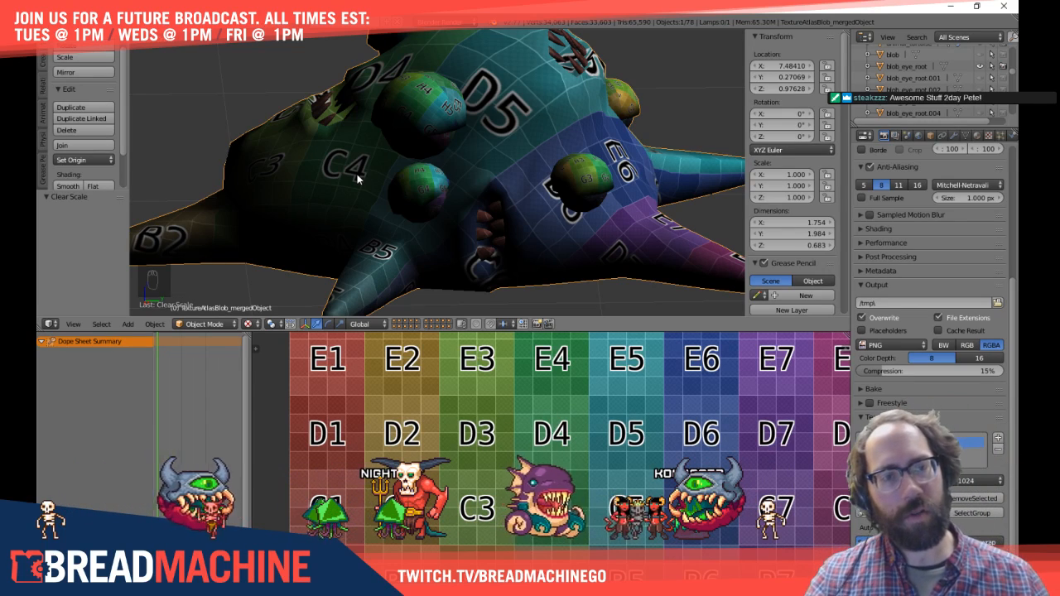
mouse_move(357, 177)
middle_down()
mouse_move(401, 150)
mouse_move(358, 157)
middle_up()
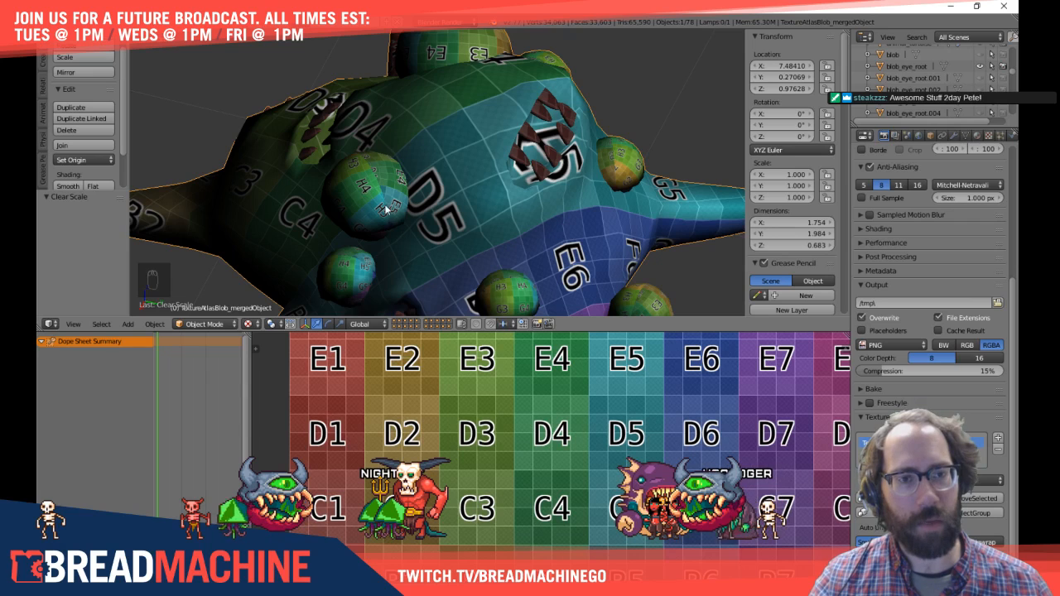